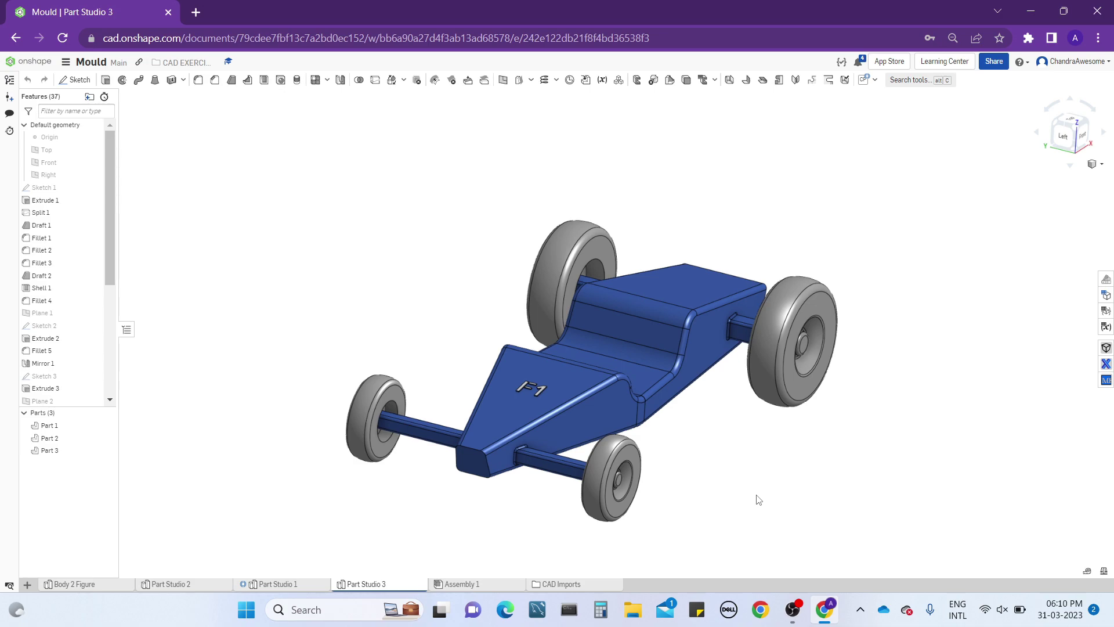
- Examine the finished F1 car model from several angles, including its body, cockpit recess, axles and wheels
{"action": "right_click_drag", "start_coordinate": [493, 304], "coordinate": [656, 295]}
{"action": "scroll", "coordinate": [633, 314], "scroll_direction": "up", "scroll_amount": 3}
{"action": "scroll", "coordinate": [642, 315], "scroll_direction": "down", "scroll_amount": 3}
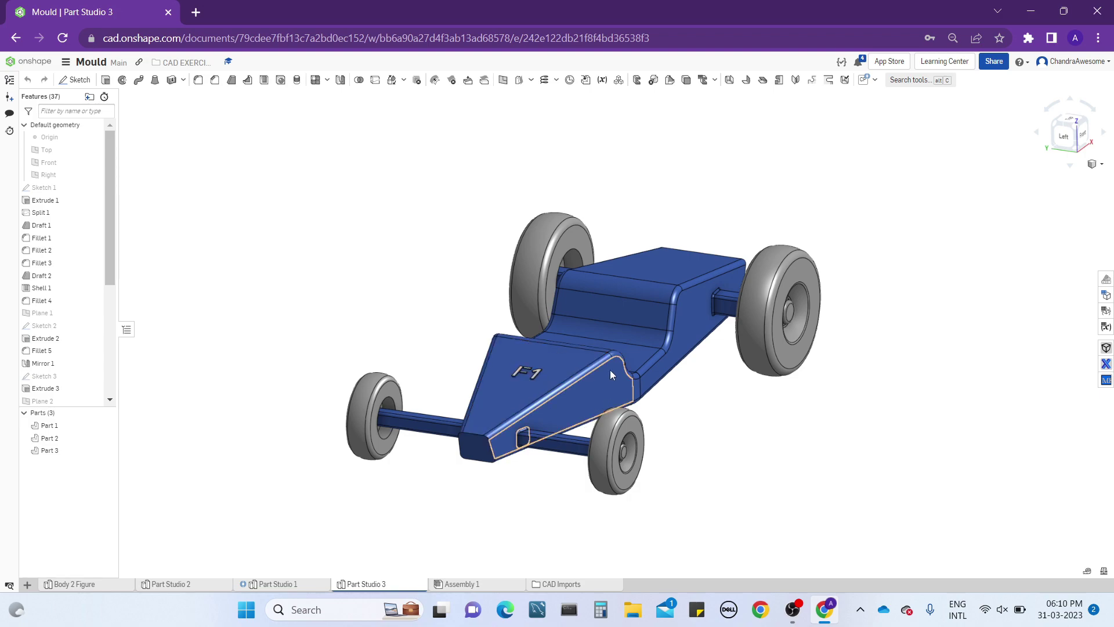
{"action": "right_click_drag", "start_coordinate": [610, 370], "coordinate": [527, 436]}
{"action": "scroll", "coordinate": [527, 436], "scroll_direction": "up", "scroll_amount": 2}
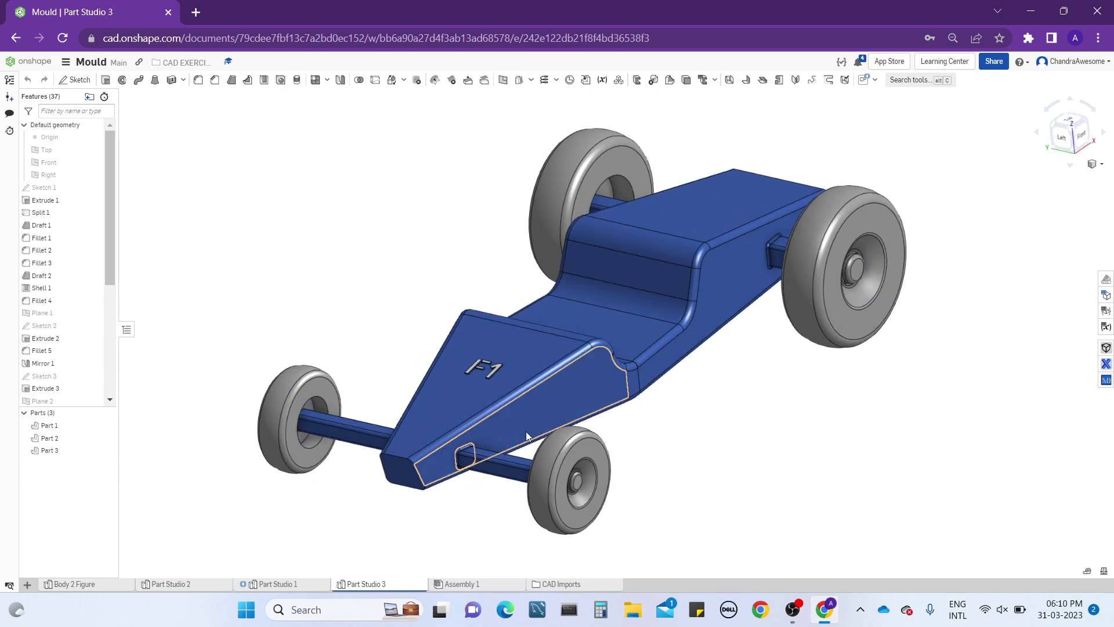
{"action": "scroll", "coordinate": [527, 436], "scroll_direction": "up", "scroll_amount": 3}
{"action": "right_click_drag", "start_coordinate": [400, 485], "coordinate": [325, 400]}
{"action": "scroll", "coordinate": [430, 445], "scroll_direction": "down", "scroll_amount": 6}
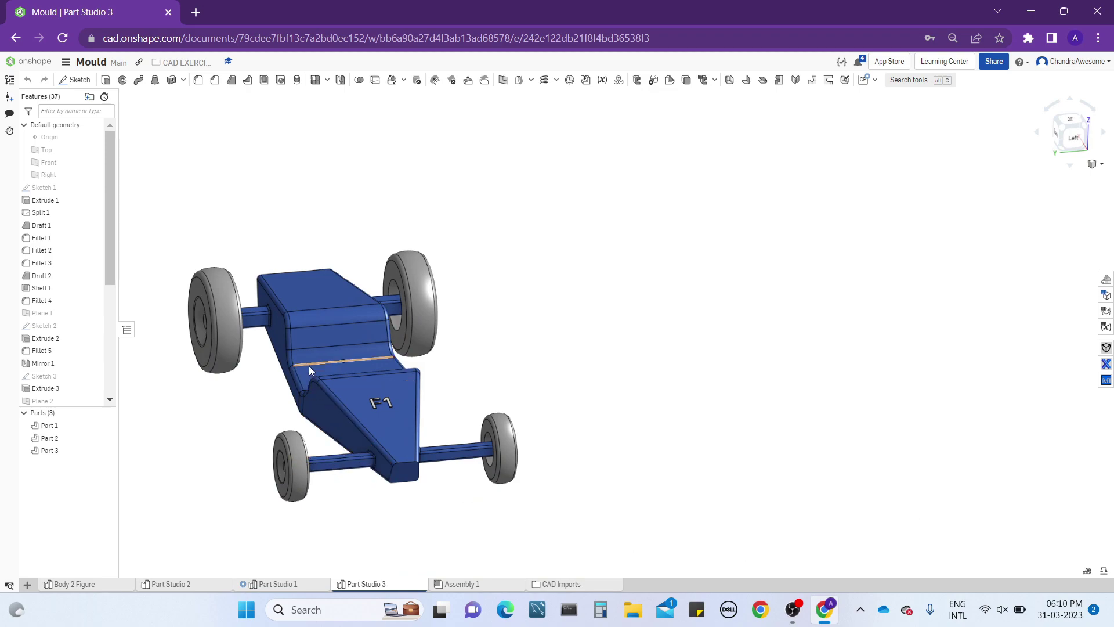
{"action": "right_click_drag", "start_coordinate": [336, 318], "coordinate": [311, 323]}
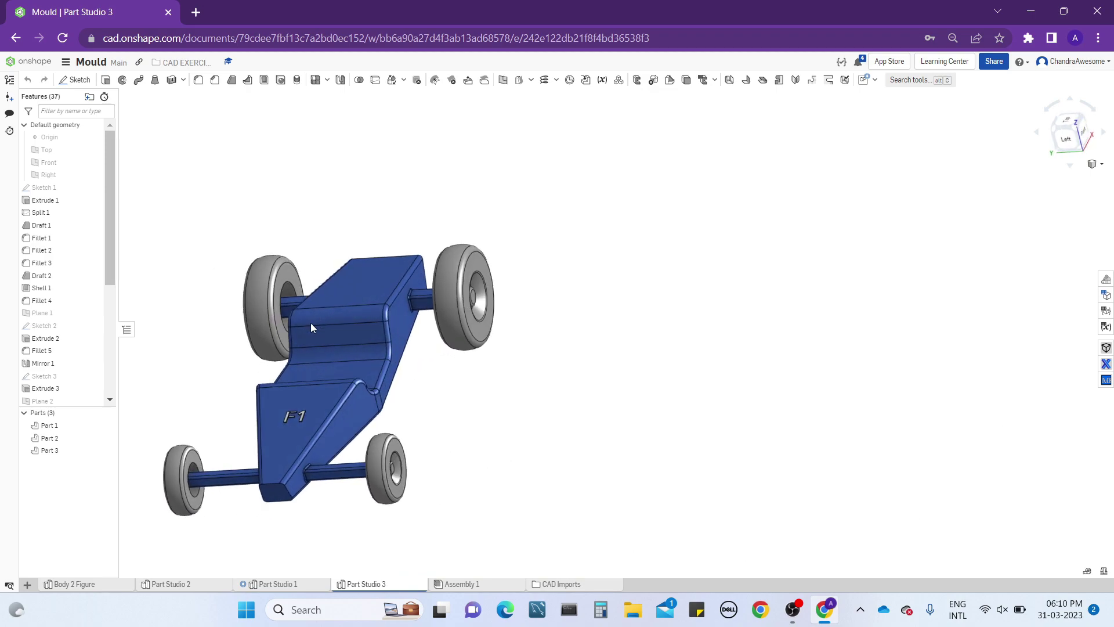
{"action": "scroll", "coordinate": [311, 323], "scroll_direction": "up", "scroll_amount": 1}
{"action": "middle_click_drag", "start_coordinate": [336, 319], "coordinate": [436, 300]}
{"action": "scroll", "coordinate": [469, 280], "scroll_direction": "up", "scroll_amount": 5}
{"action": "right_click_drag", "start_coordinate": [469, 280], "coordinate": [438, 267]}
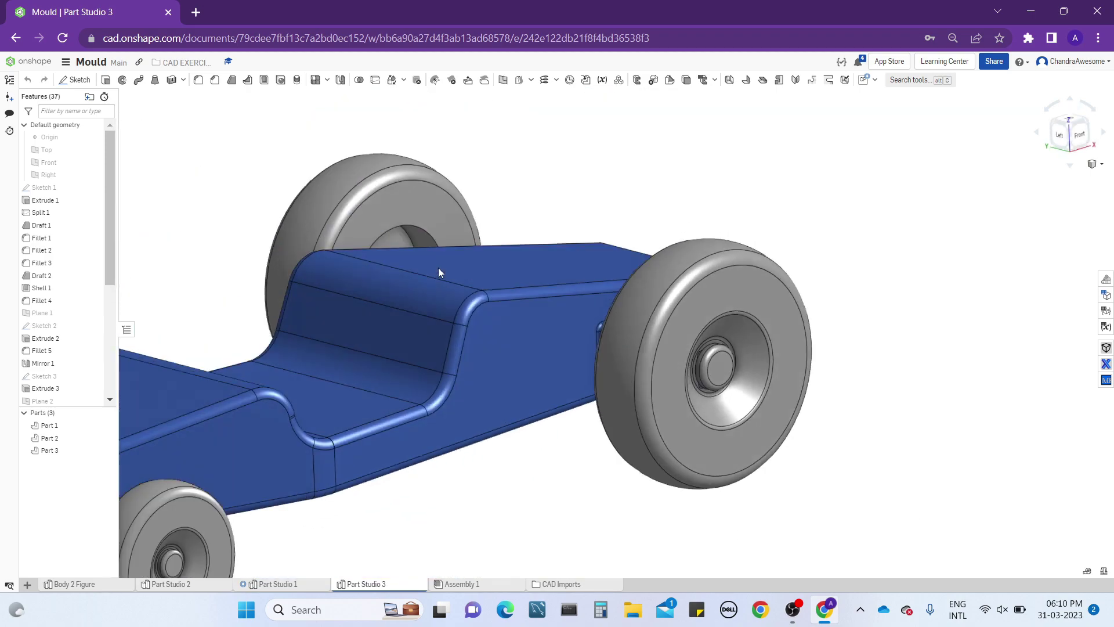
{"action": "scroll", "coordinate": [437, 267], "scroll_direction": "down", "scroll_amount": 5}
{"action": "right_click_drag", "start_coordinate": [346, 332], "coordinate": [352, 319]}
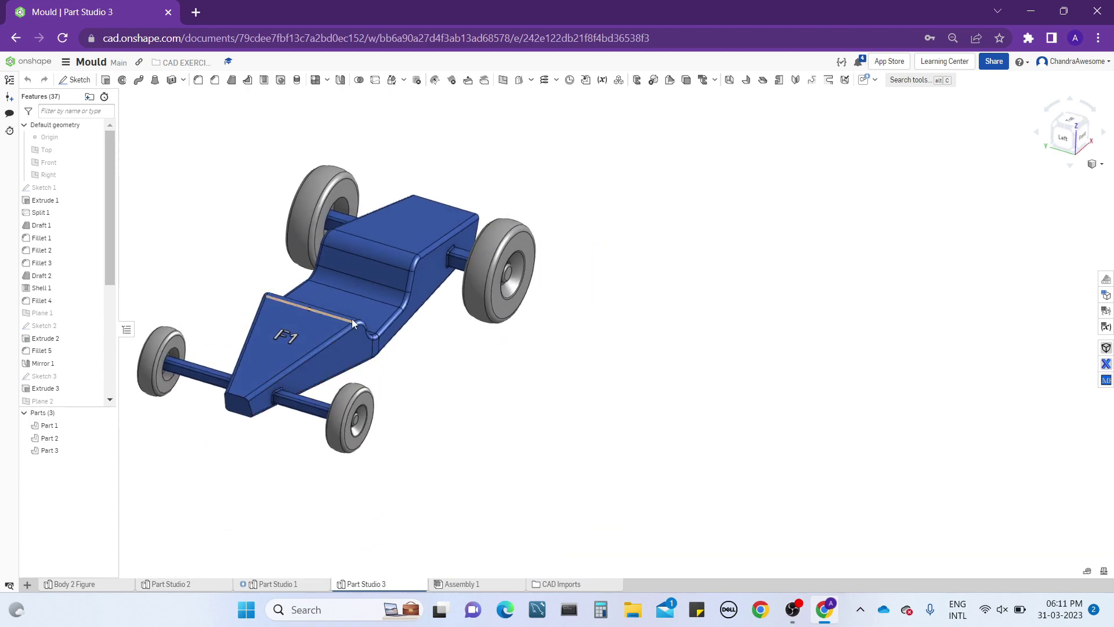
{"action": "scroll", "coordinate": [351, 319], "scroll_direction": "up", "scroll_amount": 5}
{"action": "scroll", "coordinate": [378, 357], "scroll_direction": "down", "scroll_amount": 4}
{"action": "right_click_drag", "start_coordinate": [378, 357], "coordinate": [346, 363]}
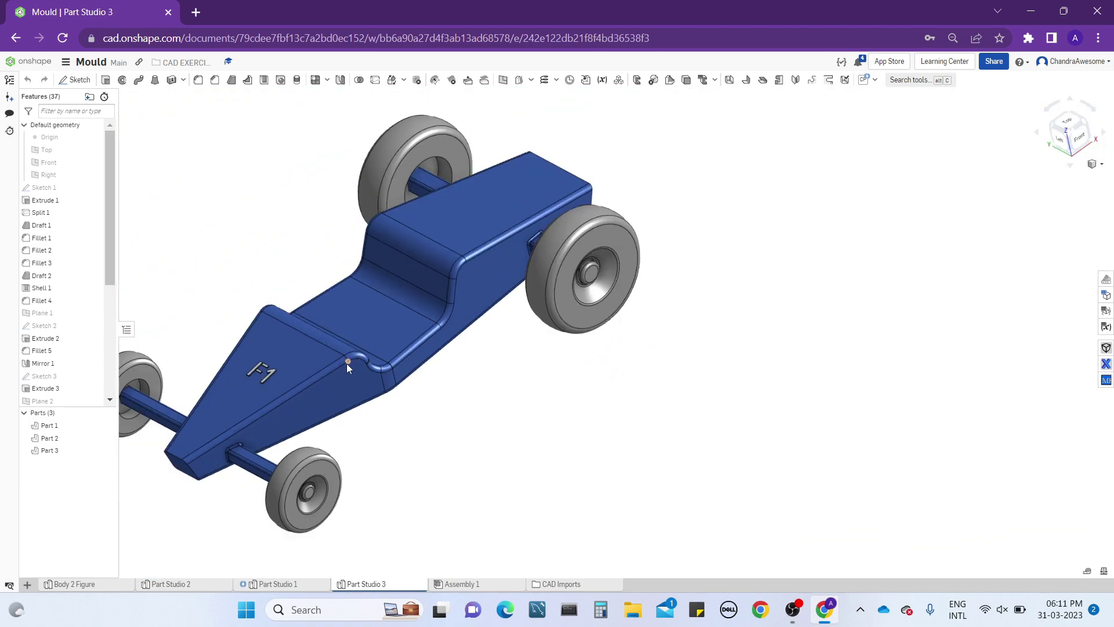
{"action": "middle_click_drag", "start_coordinate": [347, 363], "coordinate": [457, 347]}
{"action": "scroll", "coordinate": [458, 344], "scroll_direction": "up", "scroll_amount": 5}
{"action": "scroll", "coordinate": [490, 333], "scroll_direction": "down", "scroll_amount": 4}
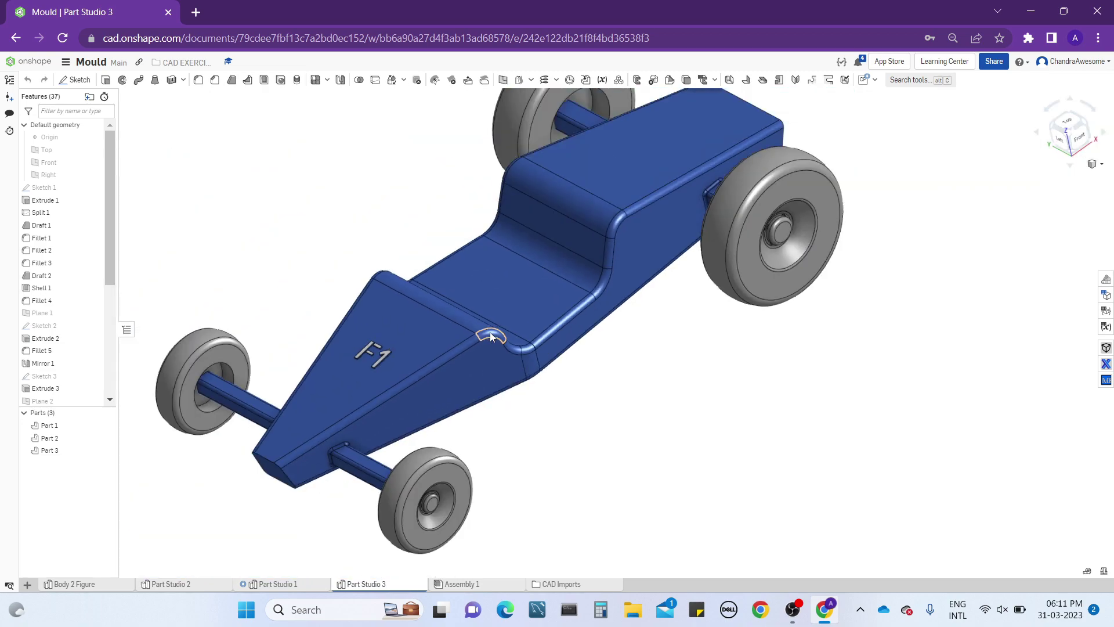
{"action": "right_click_drag", "start_coordinate": [420, 339], "coordinate": [460, 340]}
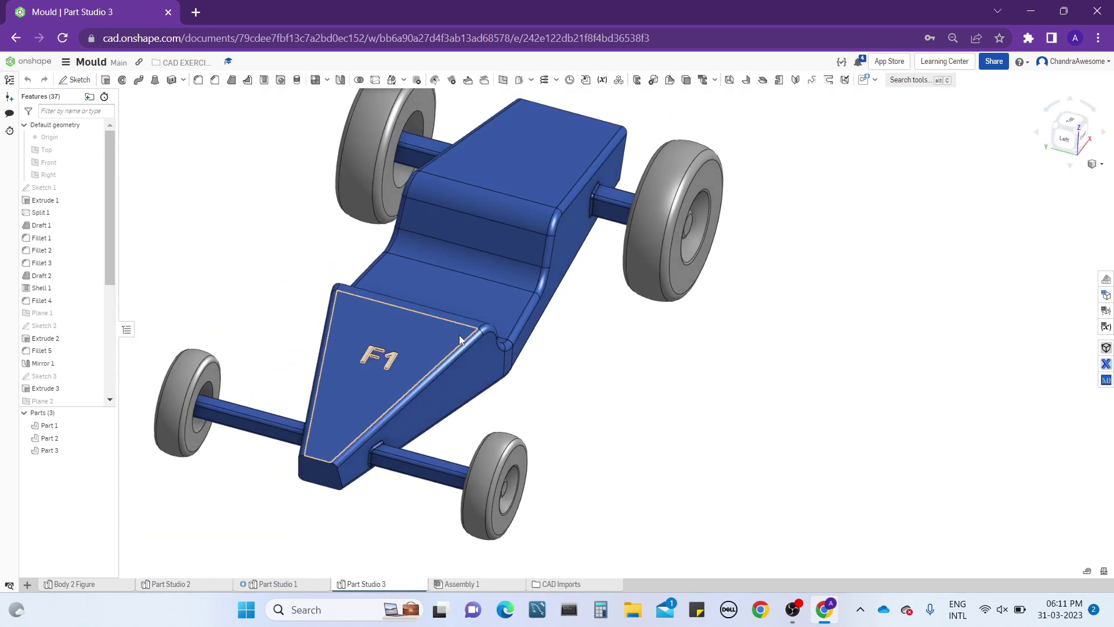
{"action": "middle_click_drag", "start_coordinate": [580, 211], "coordinate": [580, 238]}
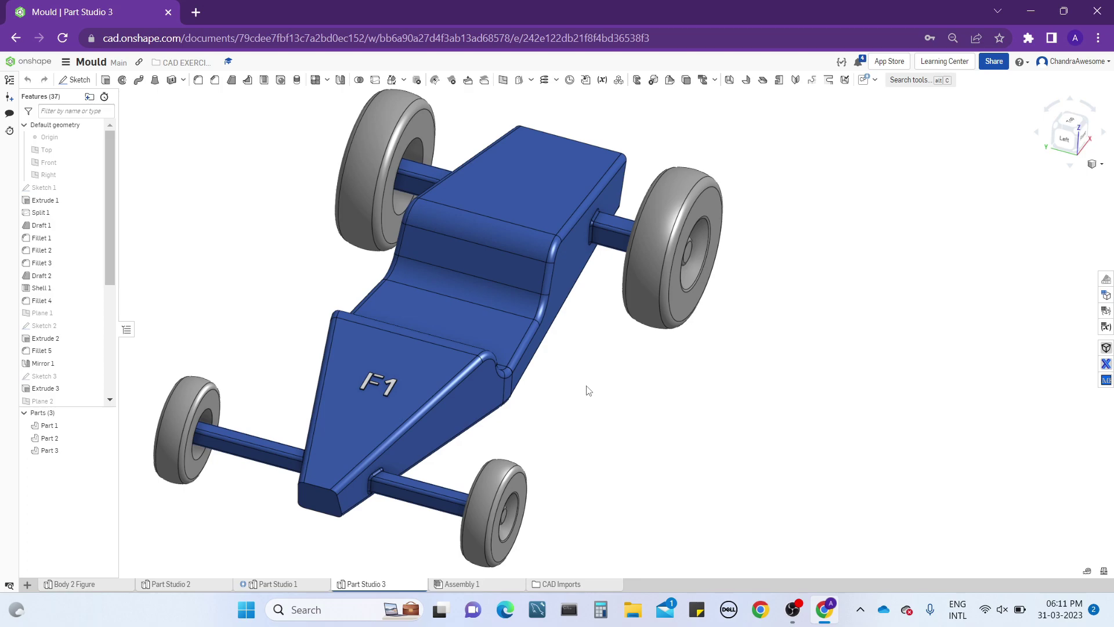
{"action": "right_click_drag", "start_coordinate": [450, 311], "coordinate": [543, 290]}
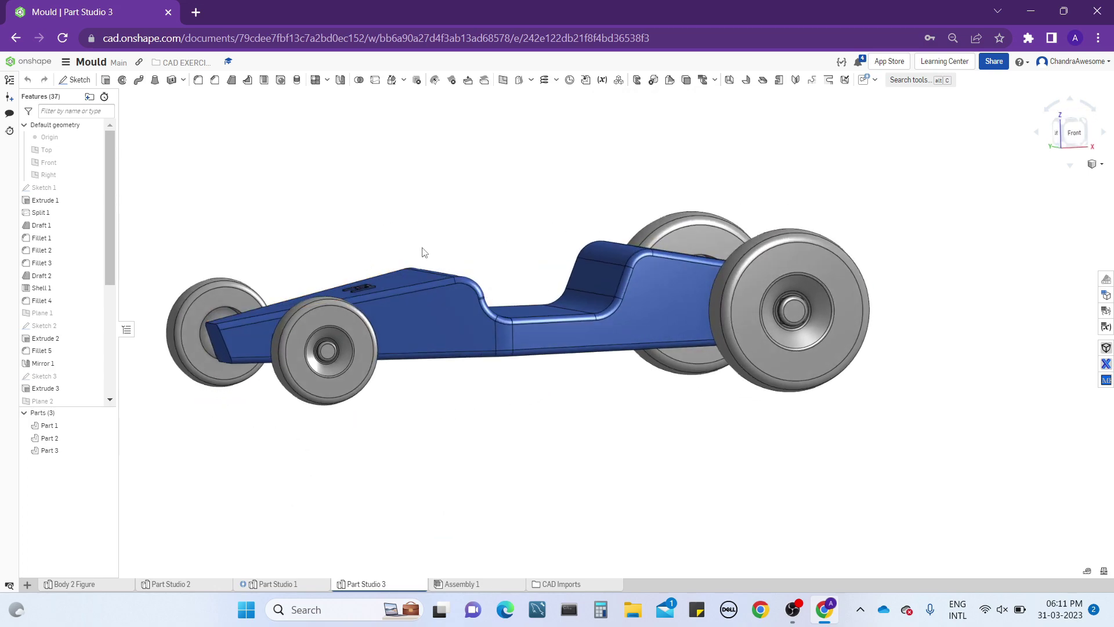
{"action": "right_click_drag", "start_coordinate": [424, 252], "coordinate": [608, 270]}
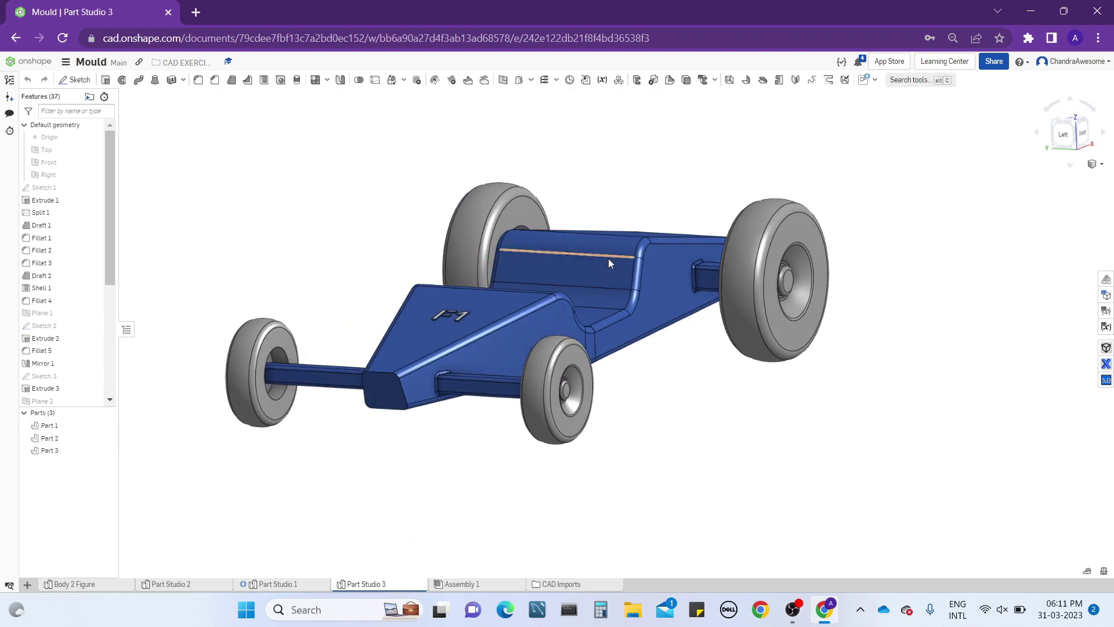
{"action": "scroll", "coordinate": [608, 258], "scroll_direction": "up", "scroll_amount": 5}
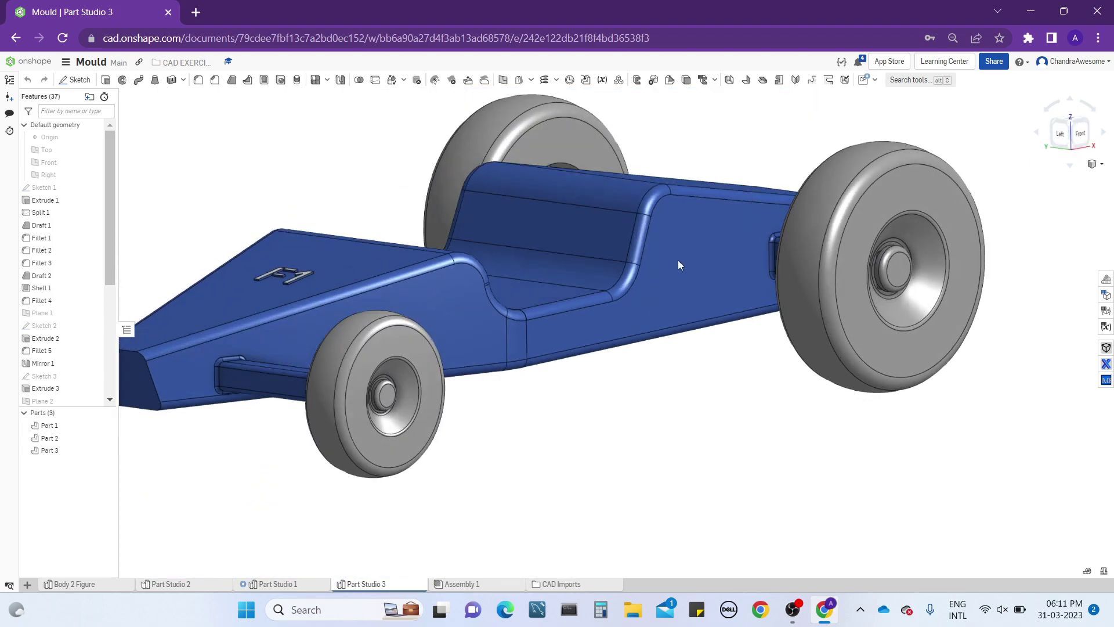
{"action": "scroll", "coordinate": [677, 260], "scroll_direction": "down", "scroll_amount": 5}
{"action": "right_click_drag", "start_coordinate": [568, 246], "coordinate": [622, 277]}
{"action": "scroll", "coordinate": [622, 278], "scroll_direction": "down", "scroll_amount": 1}
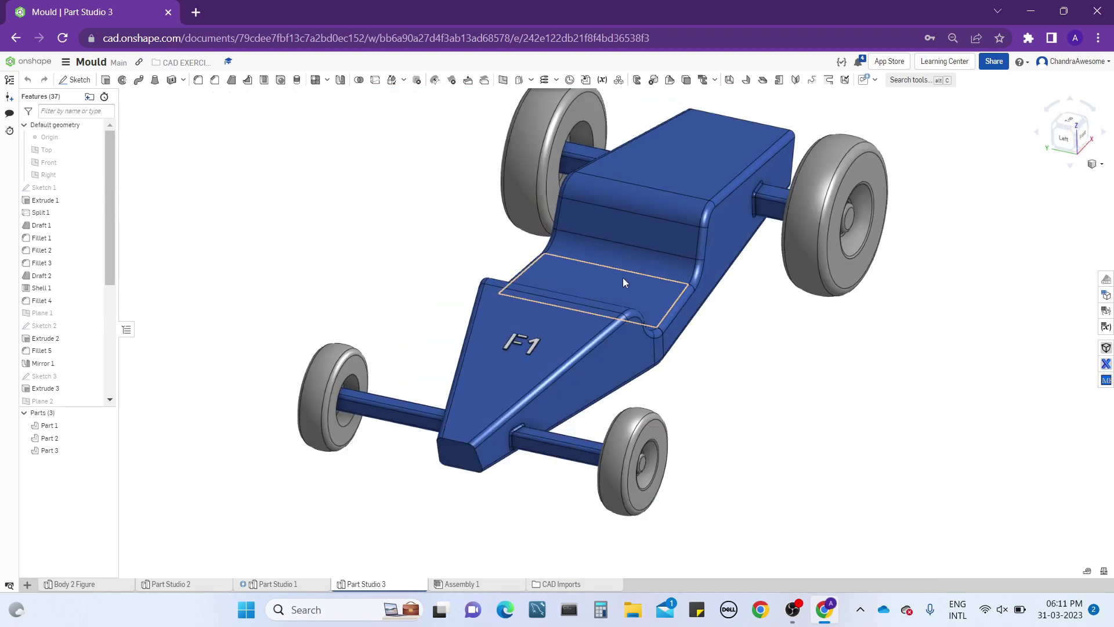
{"action": "scroll", "coordinate": [622, 278], "scroll_direction": "down", "scroll_amount": 3}
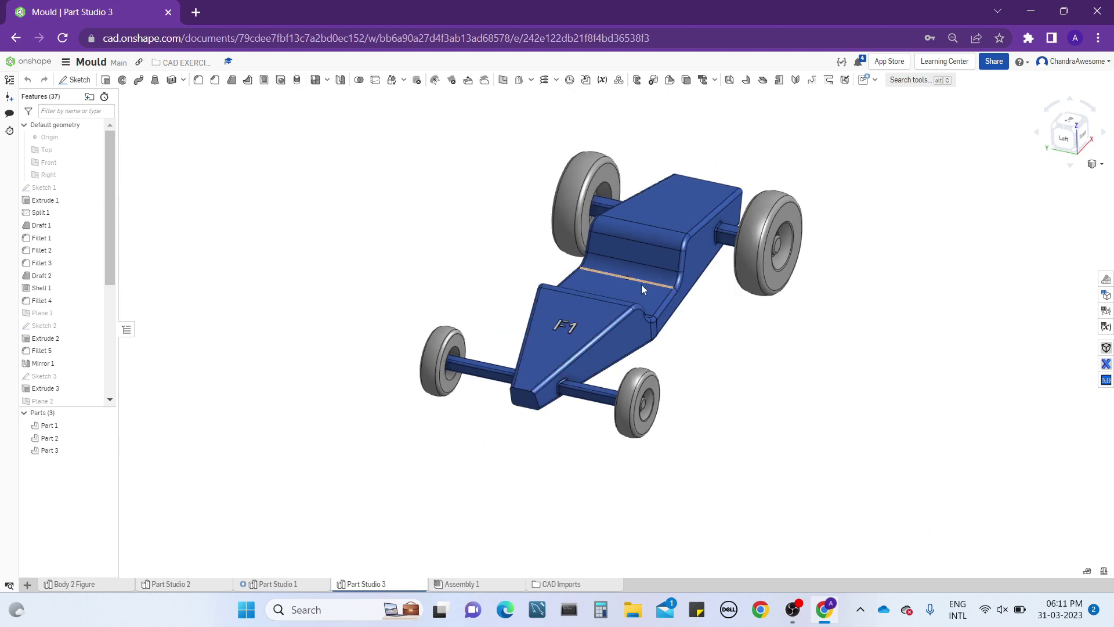
{"action": "middle_click_drag", "start_coordinate": [642, 284], "coordinate": [611, 309]}
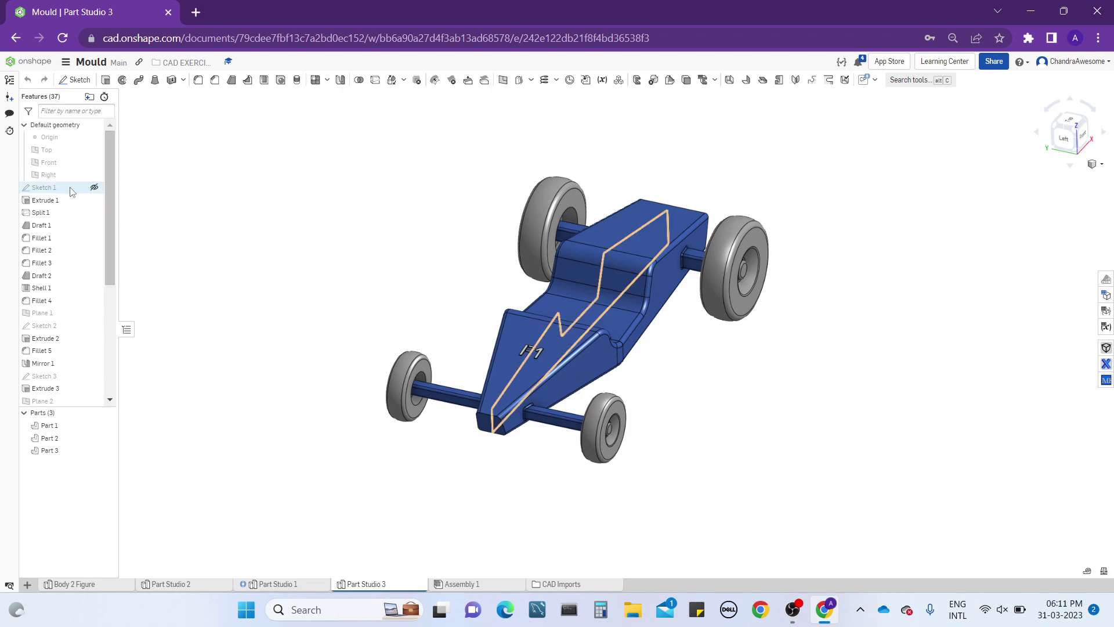
- Look through the car's feature history and inspect the nose, raised text and wheels up close
{"action": "scroll", "coordinate": [72, 234], "scroll_direction": "down", "scroll_amount": 5}
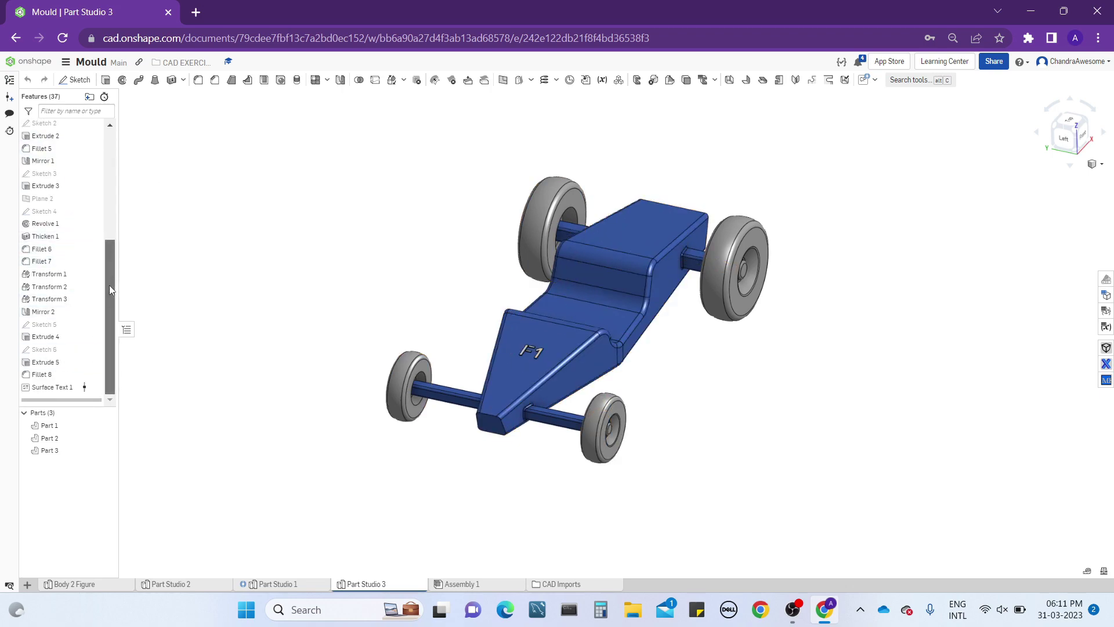
{"action": "left_click_drag", "start_coordinate": [109, 285], "coordinate": [114, 159]}
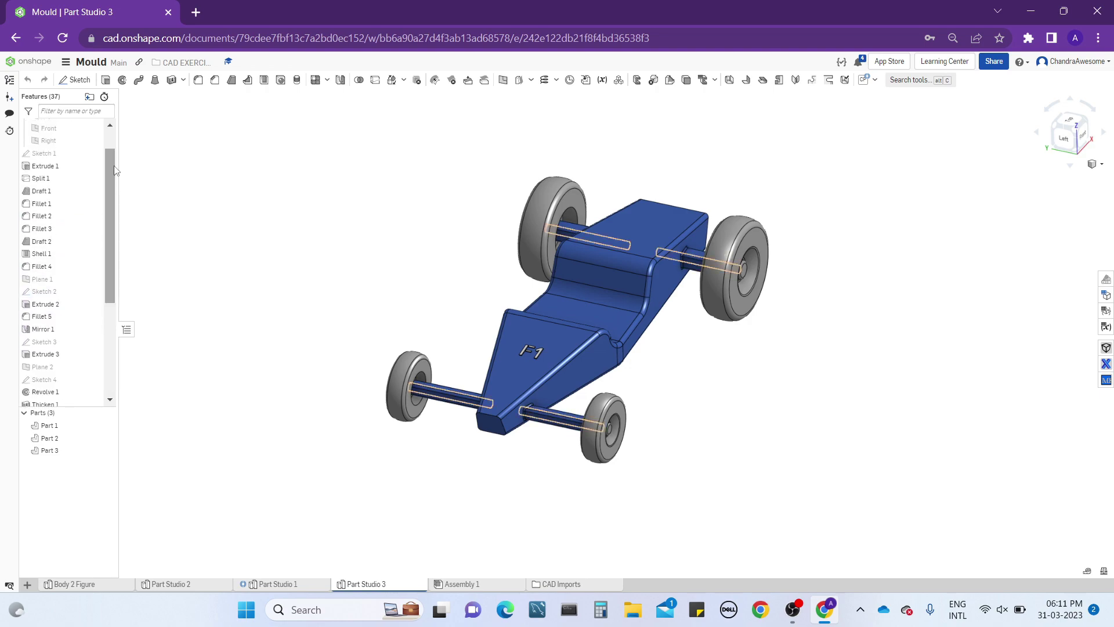
{"action": "right_click_drag", "start_coordinate": [566, 280], "coordinate": [627, 288]}
{"action": "scroll", "coordinate": [658, 249], "scroll_direction": "up", "scroll_amount": 4}
{"action": "middle_click_drag", "start_coordinate": [597, 330], "coordinate": [546, 343]}
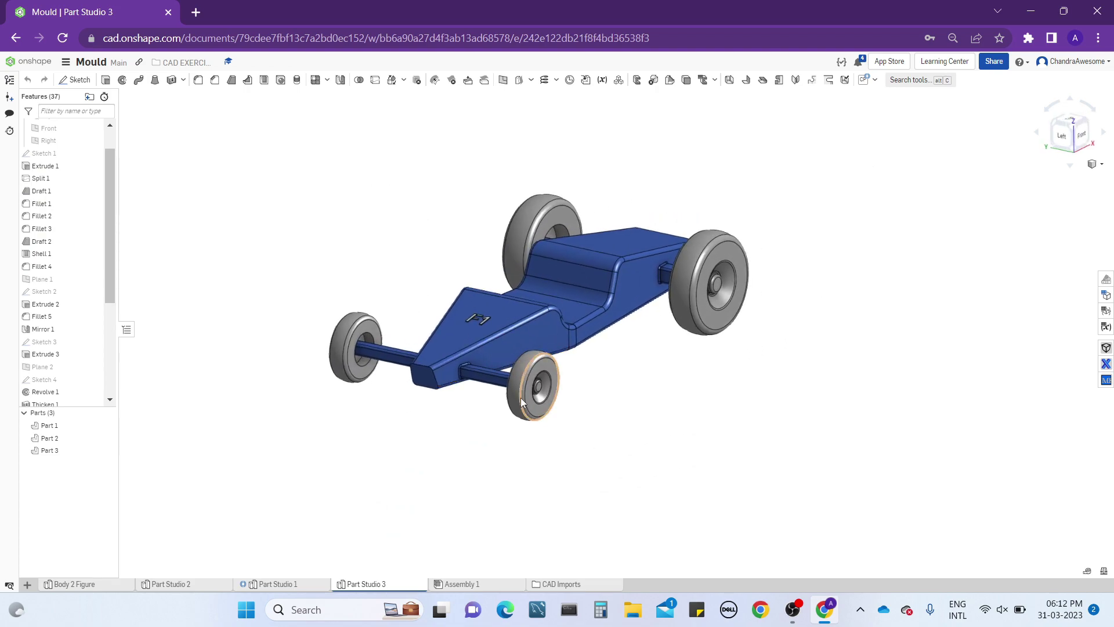
{"action": "scroll", "coordinate": [526, 389], "scroll_direction": "down", "scroll_amount": 2}
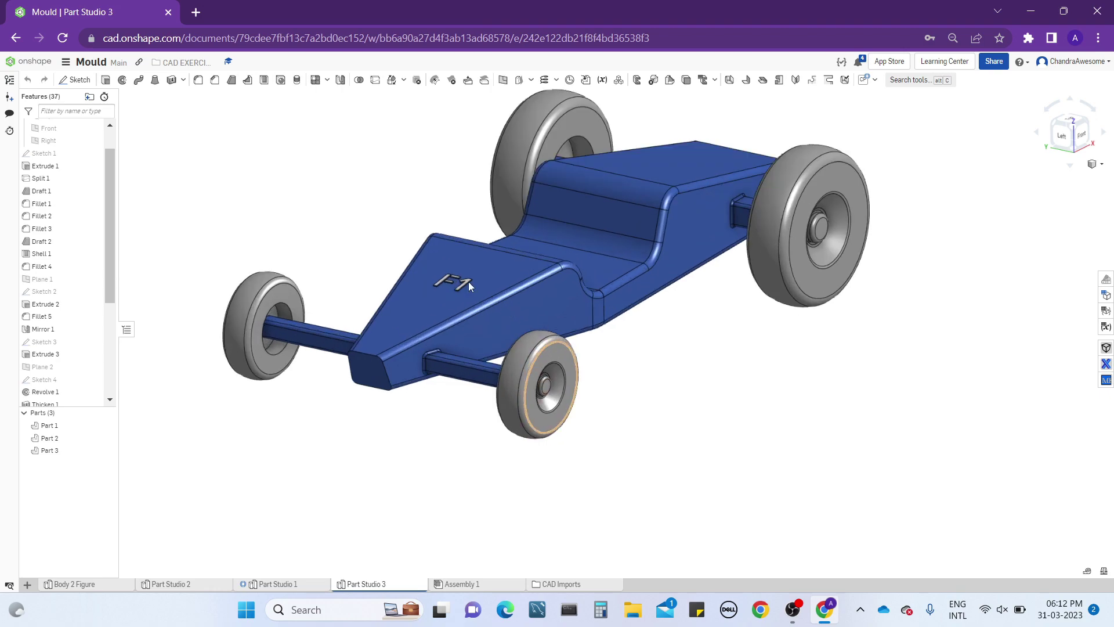
{"action": "right_click_drag", "start_coordinate": [446, 271], "coordinate": [547, 314]}
{"action": "scroll", "coordinate": [540, 316], "scroll_direction": "up", "scroll_amount": 2}
{"action": "scroll", "coordinate": [540, 312], "scroll_direction": "down", "scroll_amount": 2}
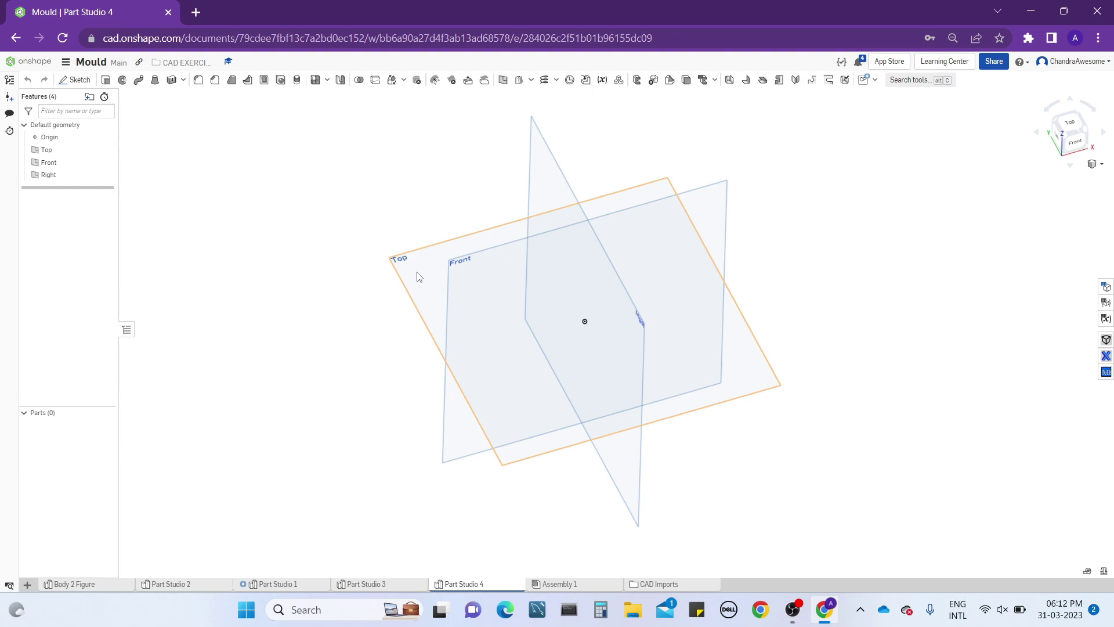
- Start a sketch on the Front plane of the empty Part Studio 4, viewed straight on
{"action": "key", "text": "shift+1"}
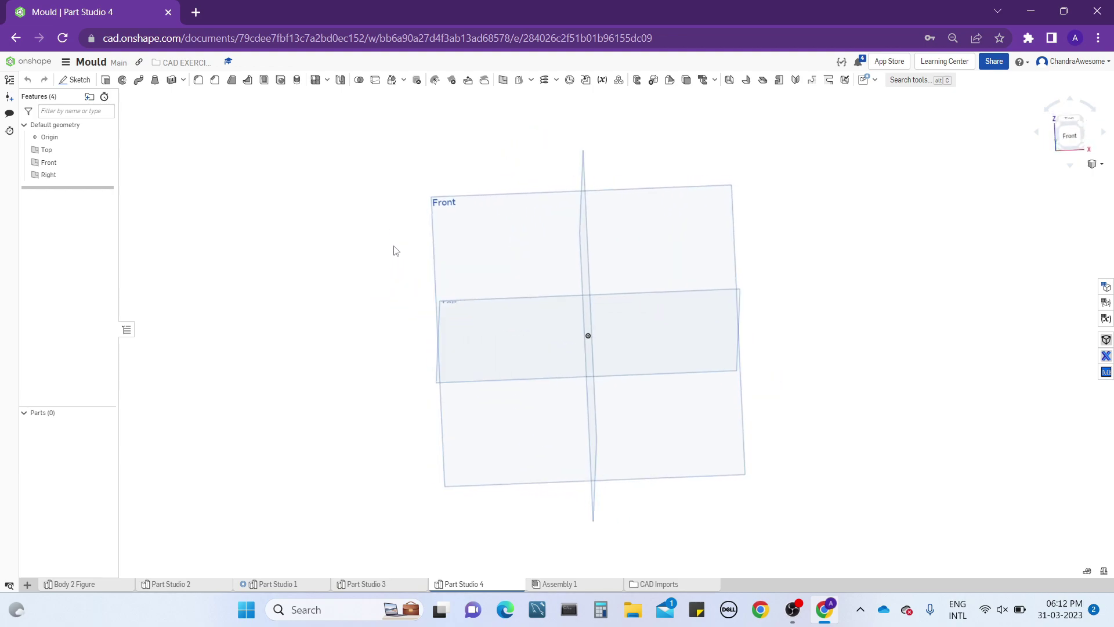
{"action": "right_click_drag", "start_coordinate": [394, 251], "coordinate": [356, 293]}
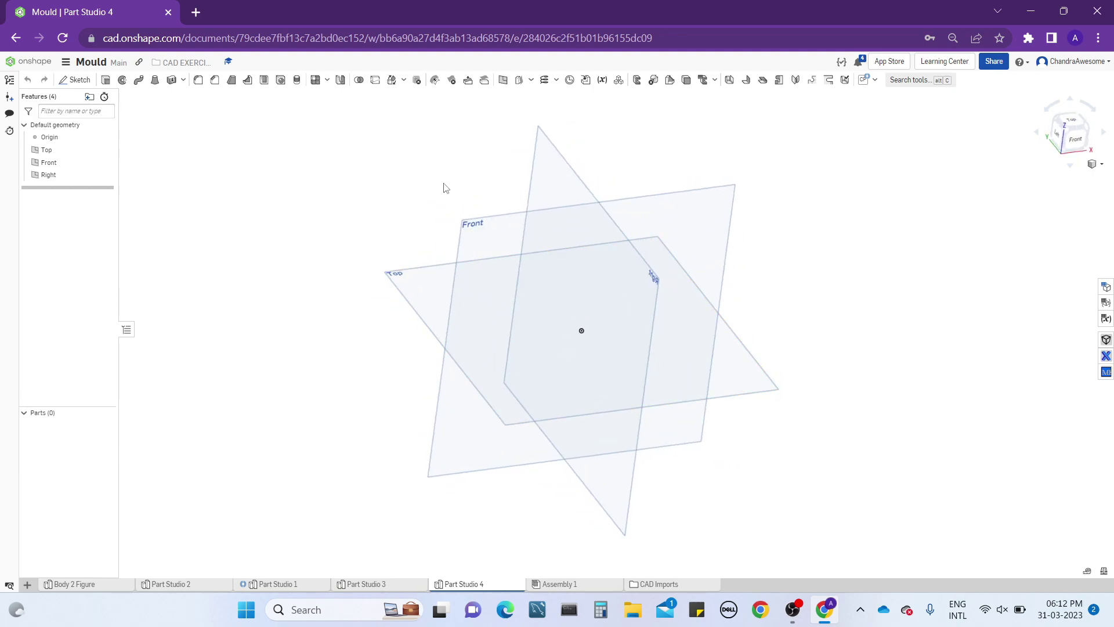
{"action": "right_click_drag", "start_coordinate": [445, 188], "coordinate": [446, 194]}
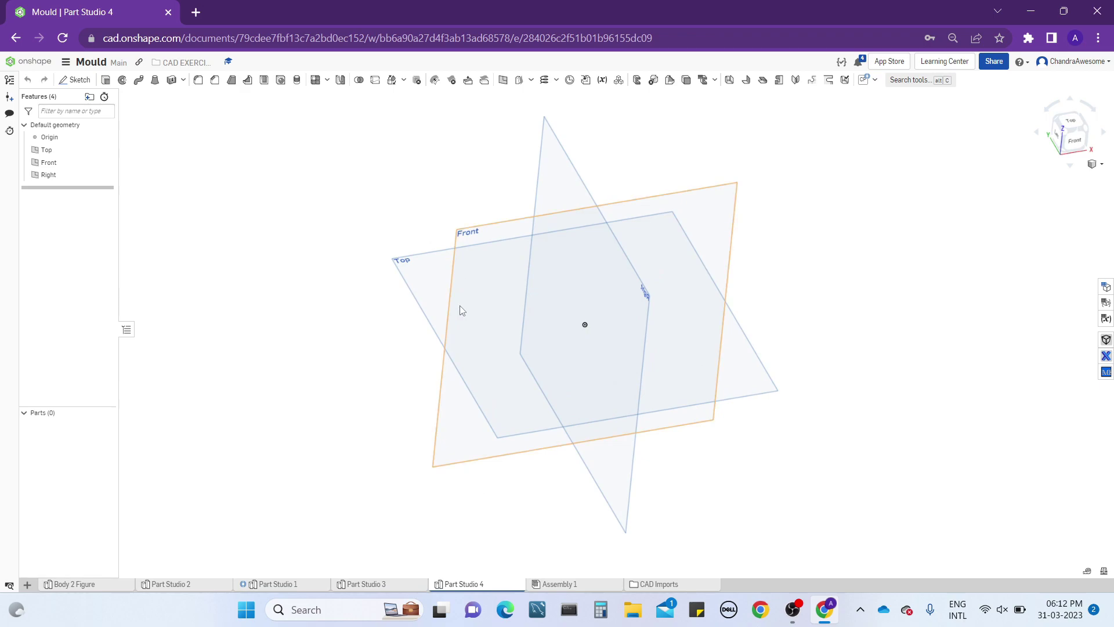
{"action": "left_click", "coordinate": [468, 444]}
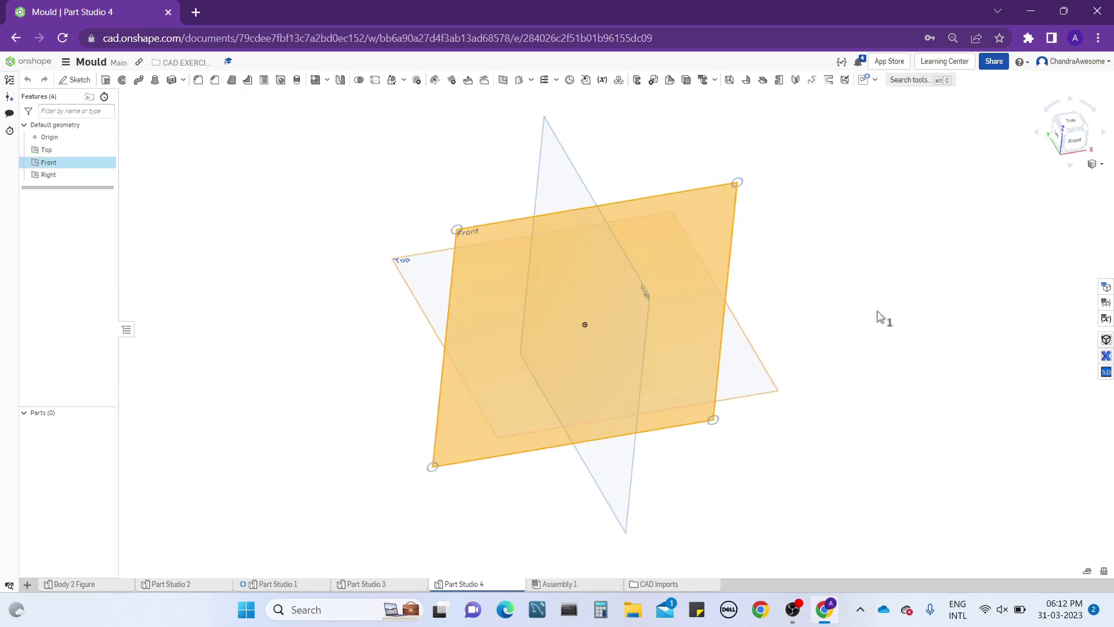
{"action": "left_click", "coordinate": [1073, 144]}
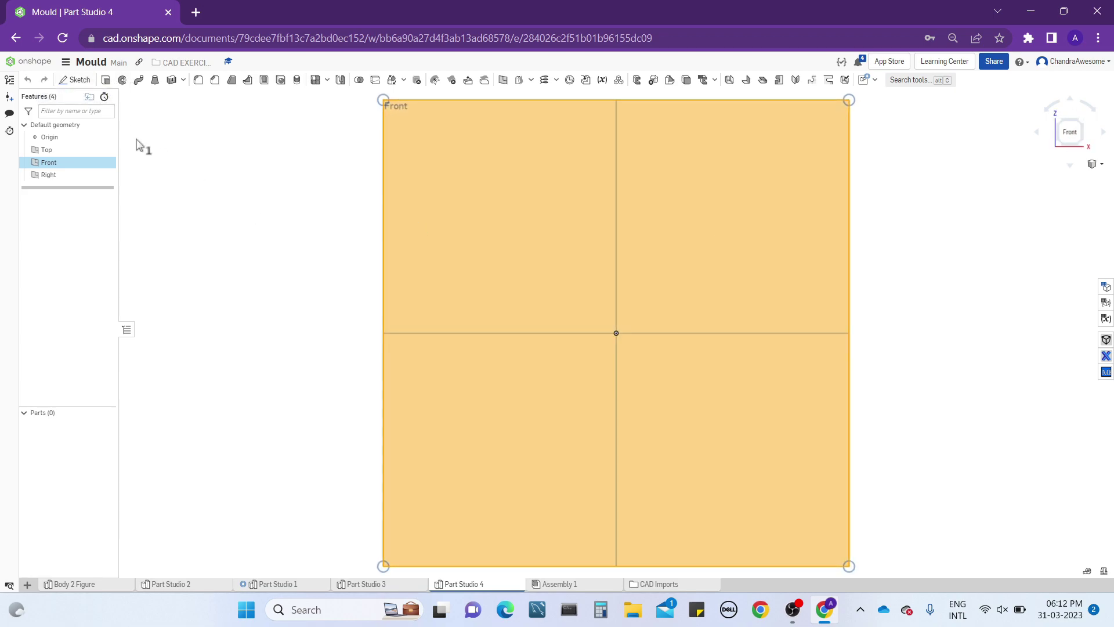
{"action": "left_click", "coordinate": [89, 80]}
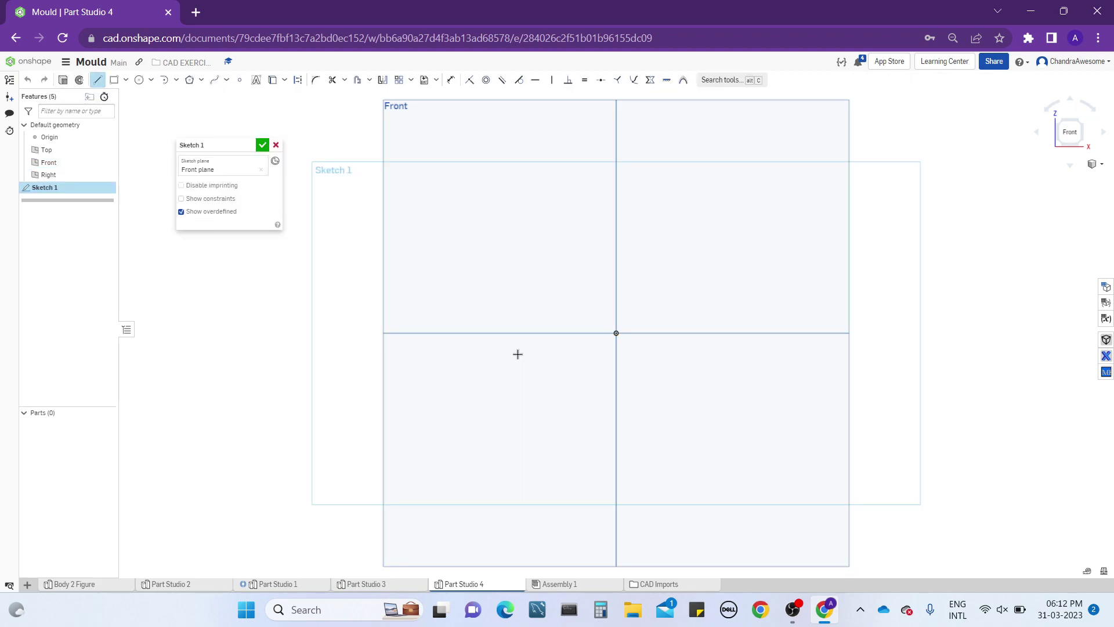
- Sketch a horizontal base line through the origin and dimension its length as 5
{"action": "left_click", "coordinate": [435, 331]}
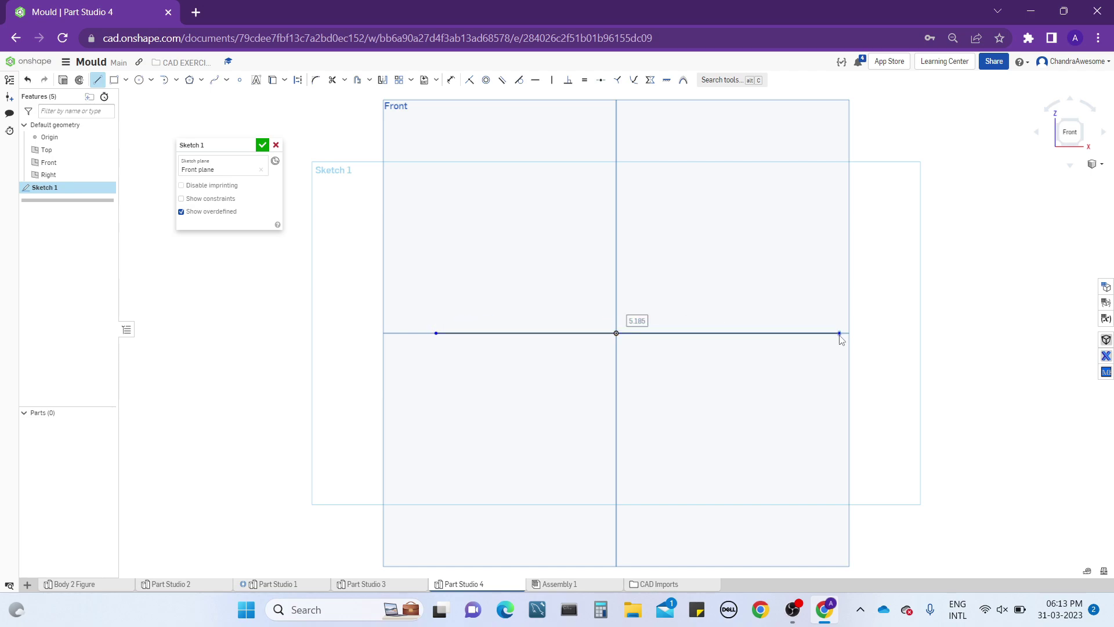
{"action": "left_click", "coordinate": [840, 334]}
{"action": "key", "text": "Escape"}
{"action": "left_click", "coordinate": [747, 333]}
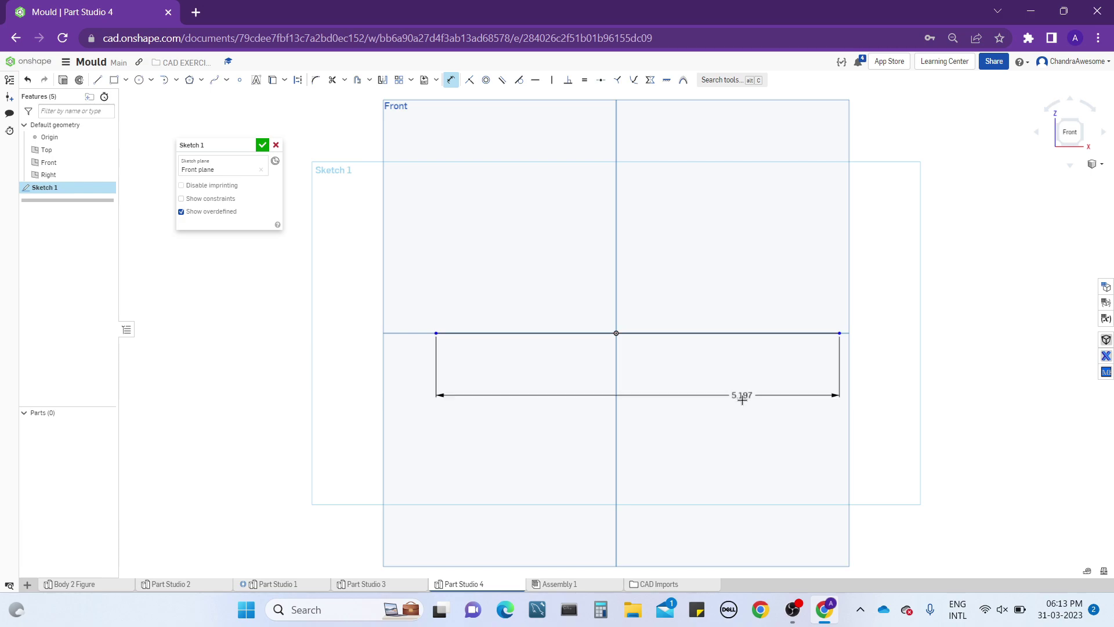
{"action": "left_click", "coordinate": [741, 400]}
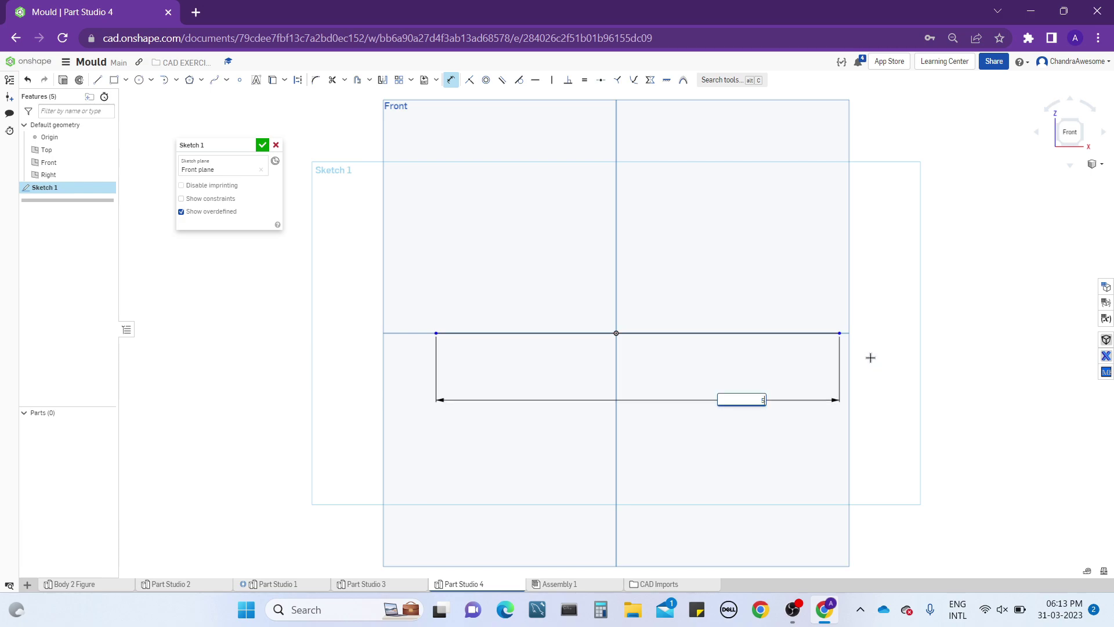
{"action": "key", "text": "Return"}
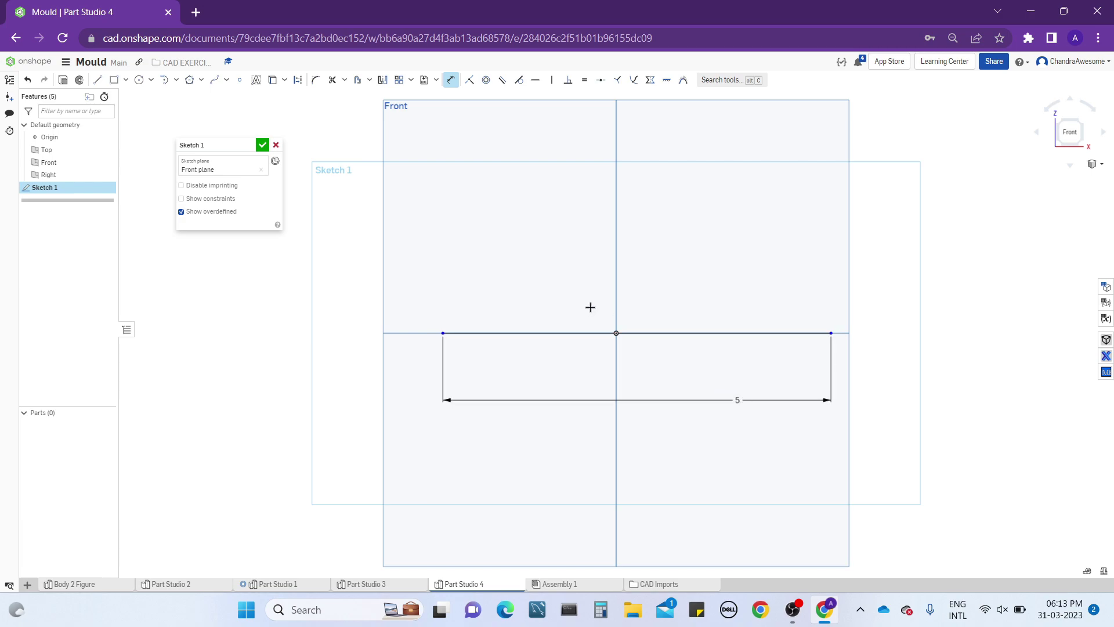
- Close the body outline above the base line with connected lines: left end about 0.48, cockpit dip floor about 0.99, right slope about 1.19
{"action": "scroll", "coordinate": [590, 306], "scroll_direction": "up", "scroll_amount": 1}
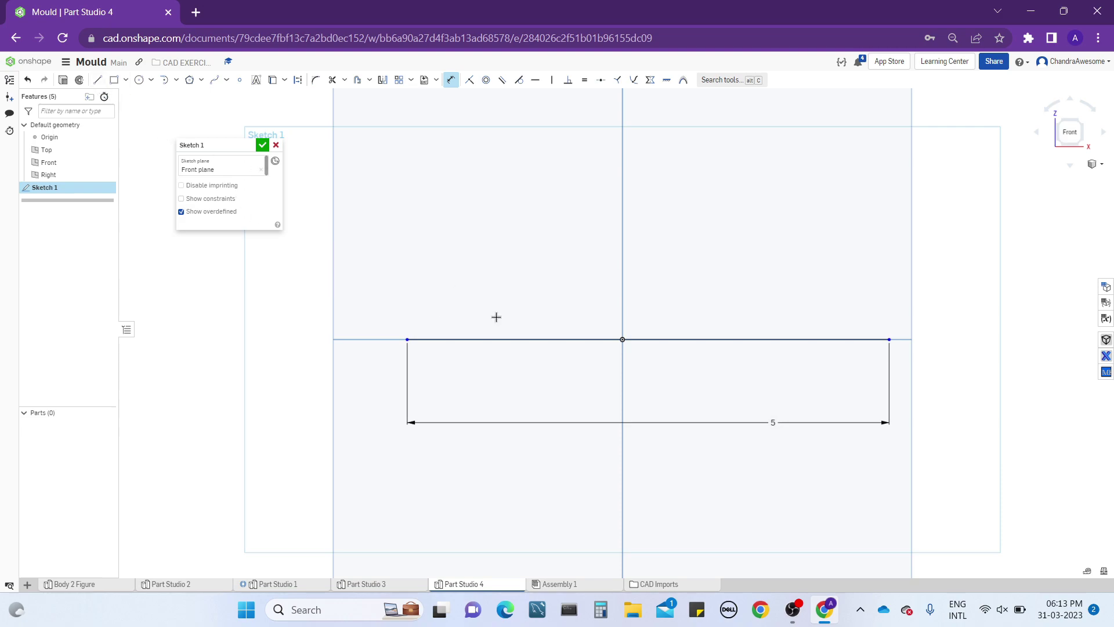
{"action": "left_click", "coordinate": [98, 80]}
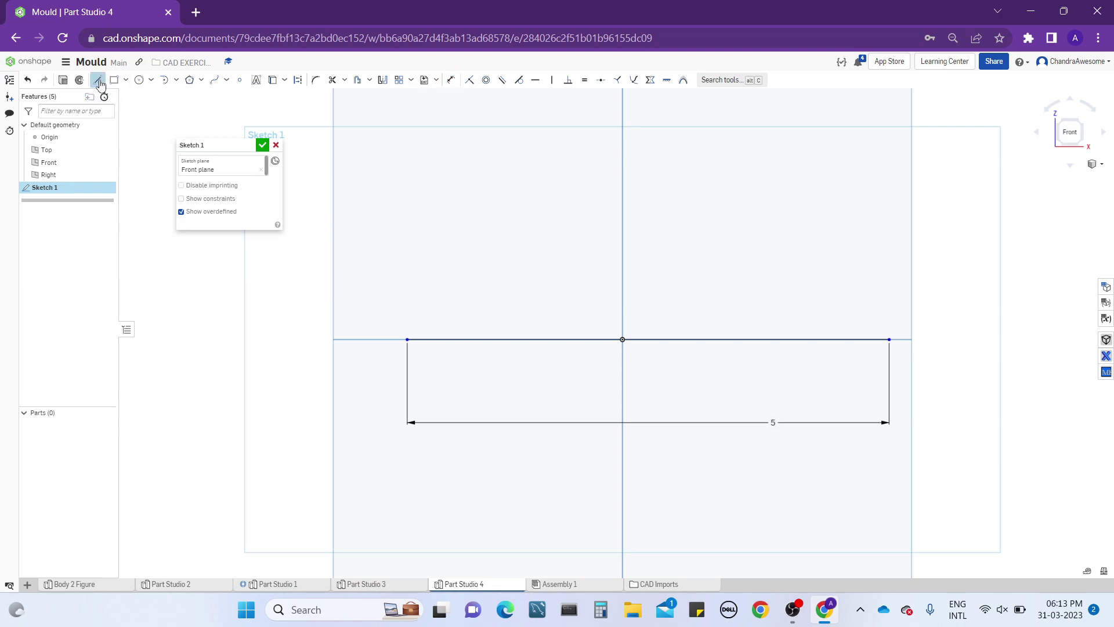
{"action": "left_click", "coordinate": [385, 299]}
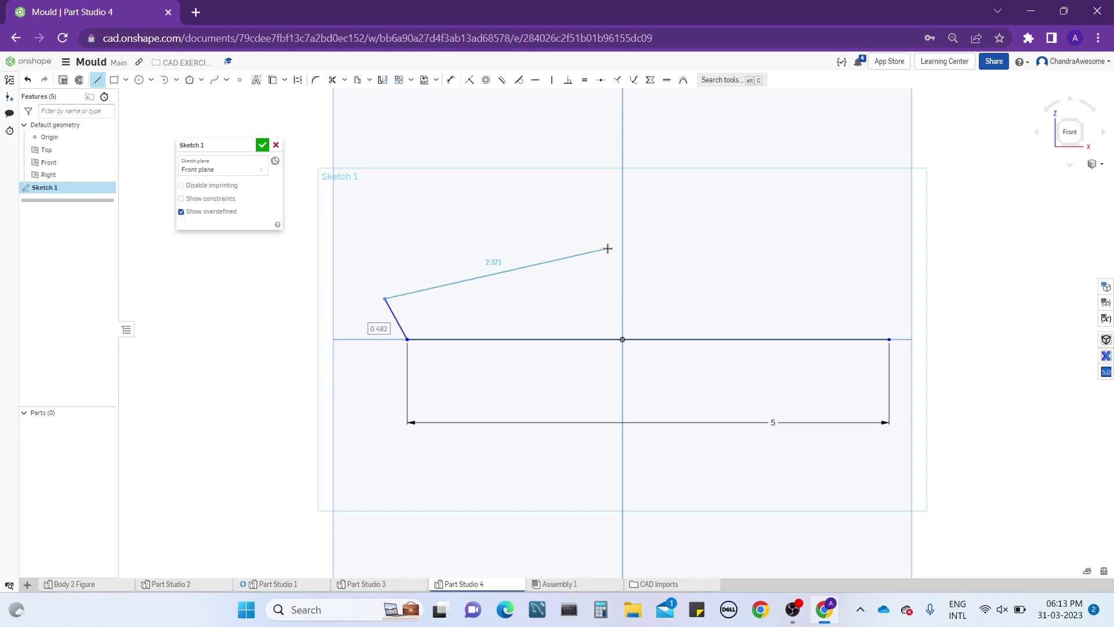
{"action": "left_click", "coordinate": [608, 249]}
{"action": "left_click", "coordinate": [658, 293]}
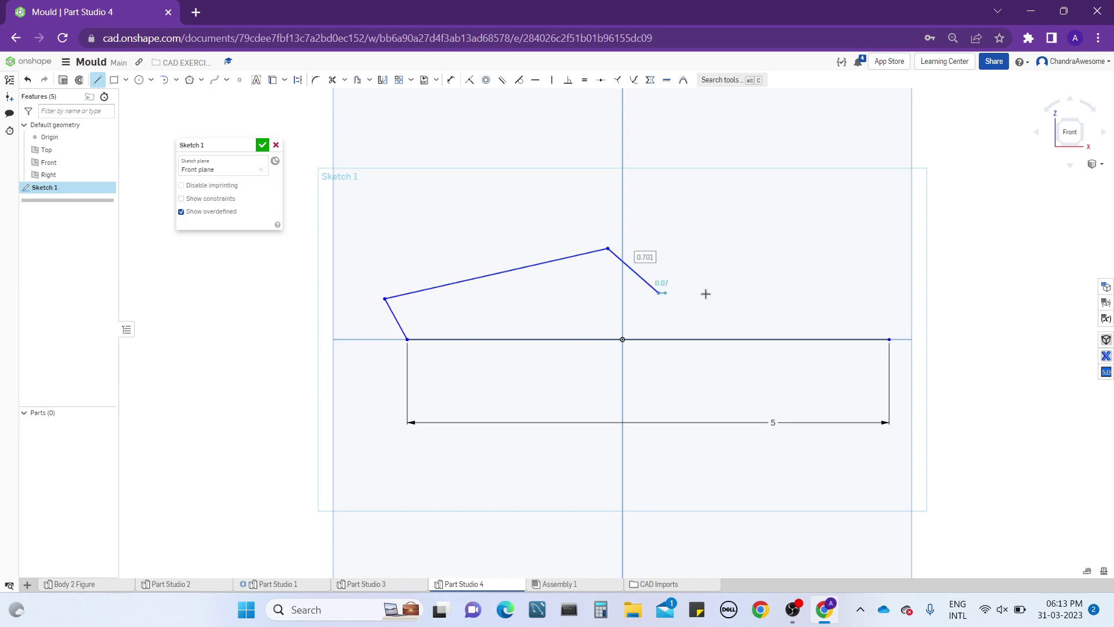
{"action": "left_click", "coordinate": [754, 298]}
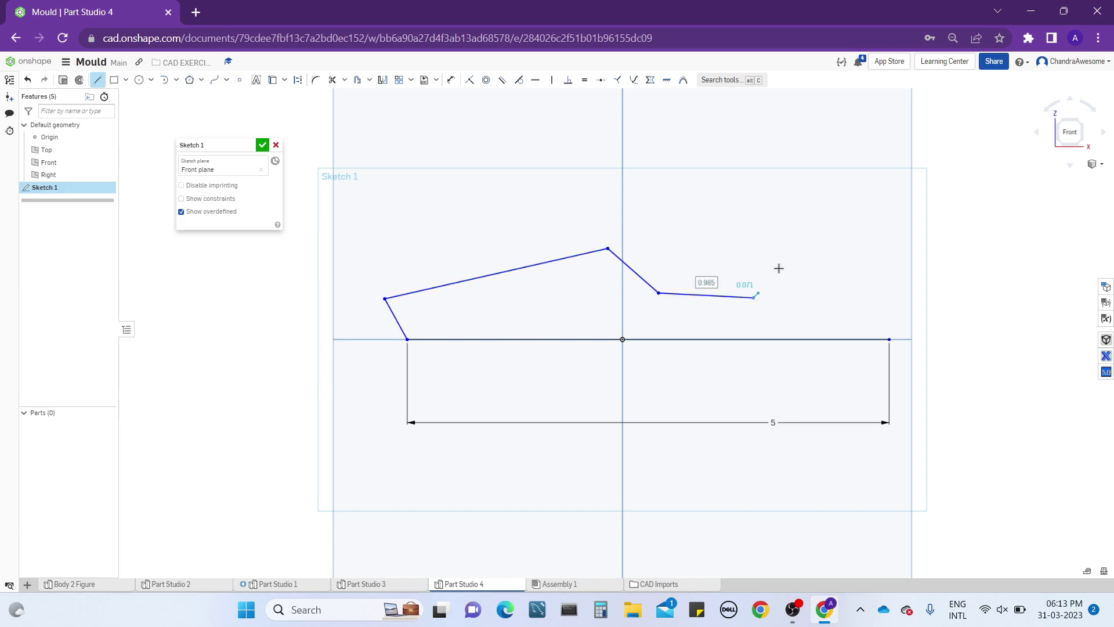
{"action": "left_click", "coordinate": [794, 242]}
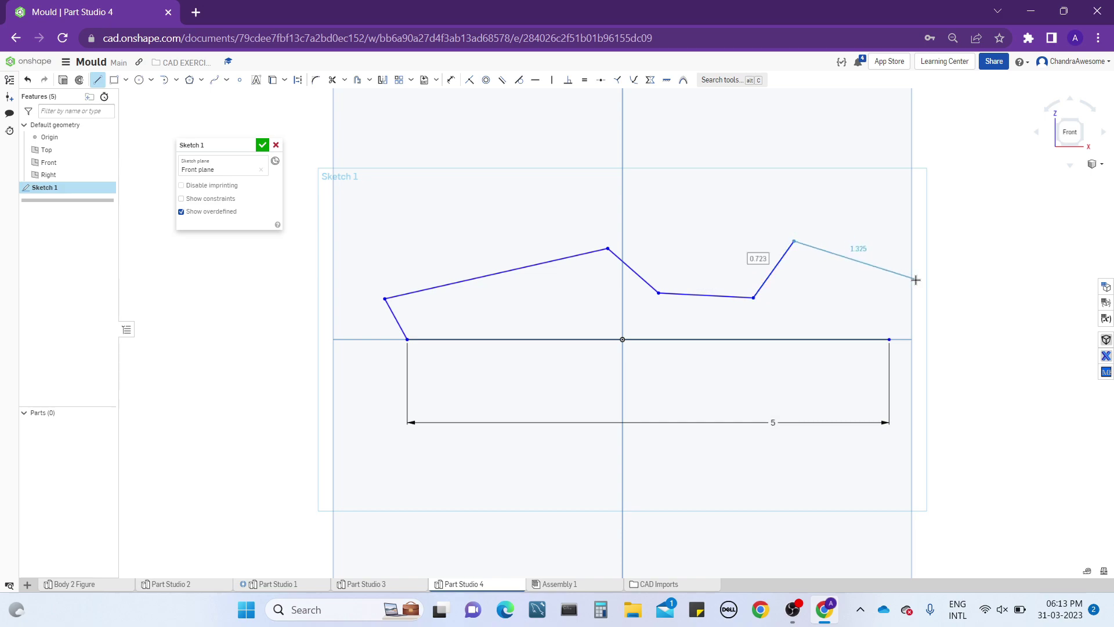
{"action": "left_click", "coordinate": [903, 279]}
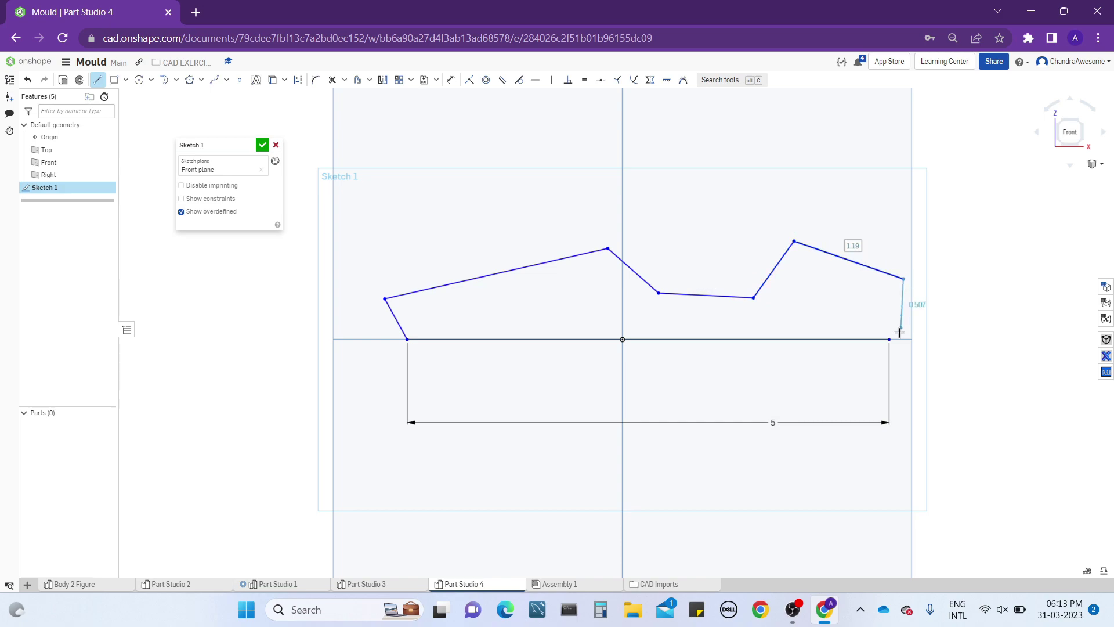
{"action": "left_click", "coordinate": [890, 339]}
{"action": "key", "text": "Escape"}
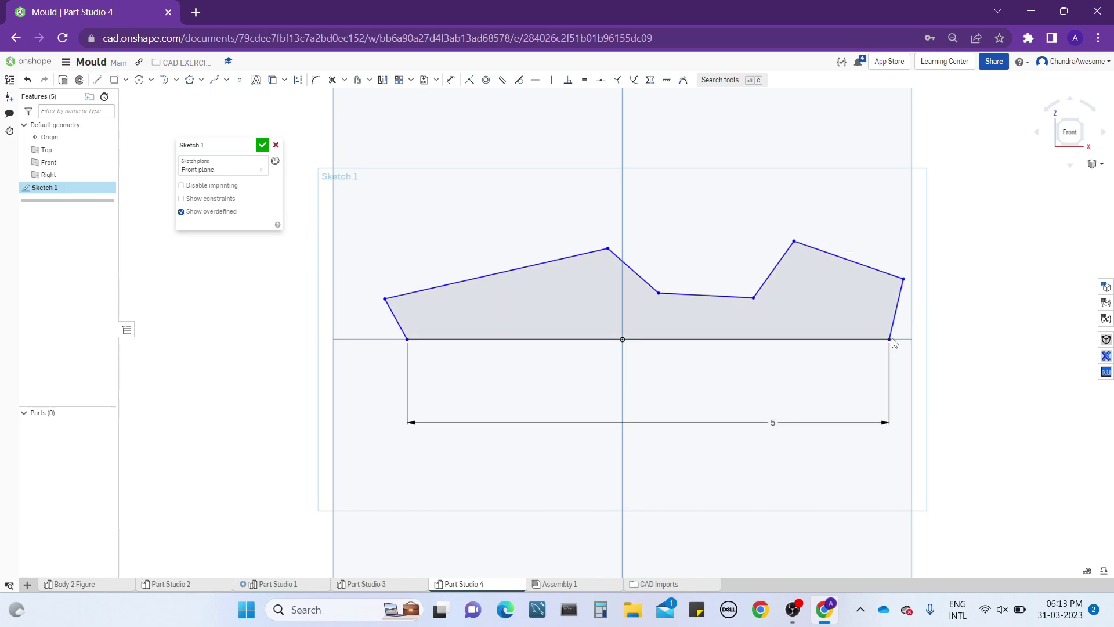
- Shift the profile's left peak vertex slightly left and down to flatten the slope into the cockpit dip
{"action": "scroll", "coordinate": [638, 252], "scroll_direction": "up", "scroll_amount": 2}
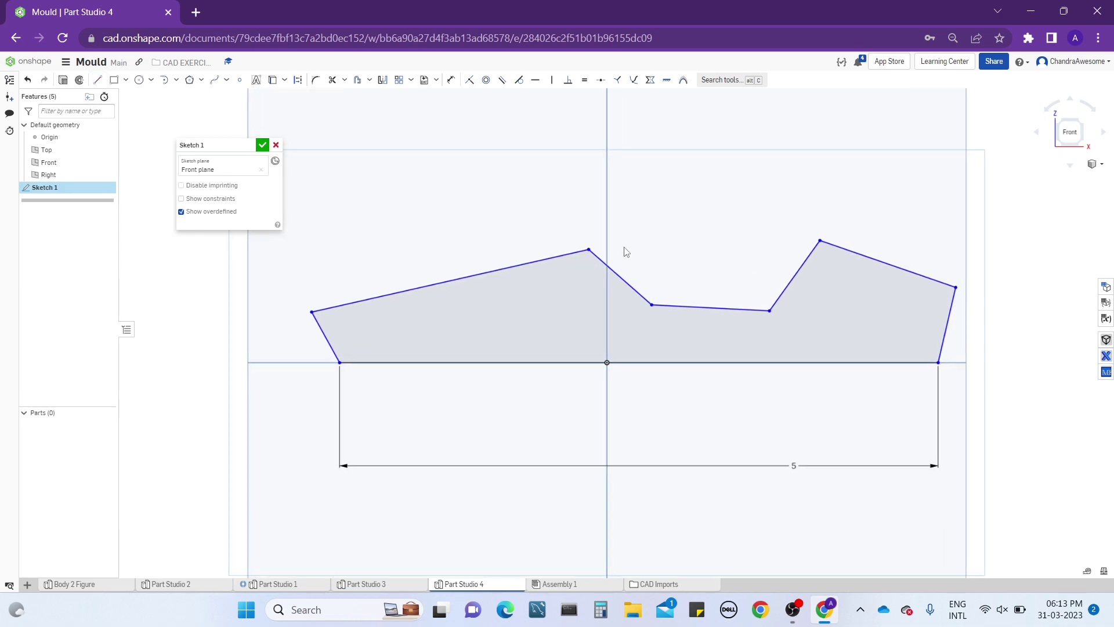
{"action": "middle_click_drag", "start_coordinate": [621, 248], "coordinate": [604, 251]}
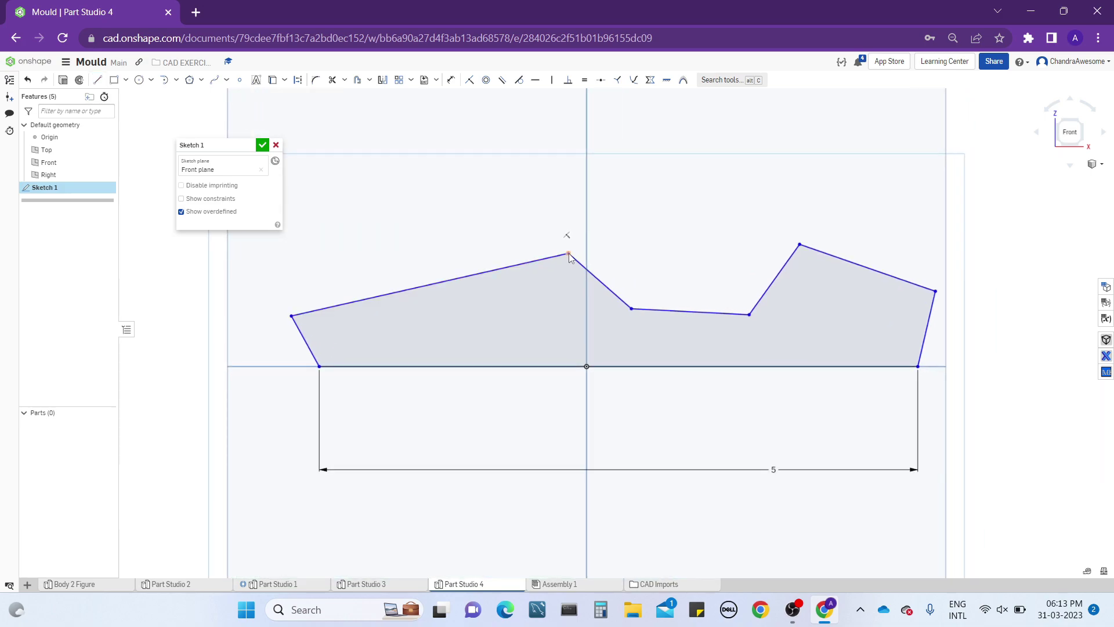
{"action": "left_click_drag", "start_coordinate": [567, 256], "coordinate": [554, 262]}
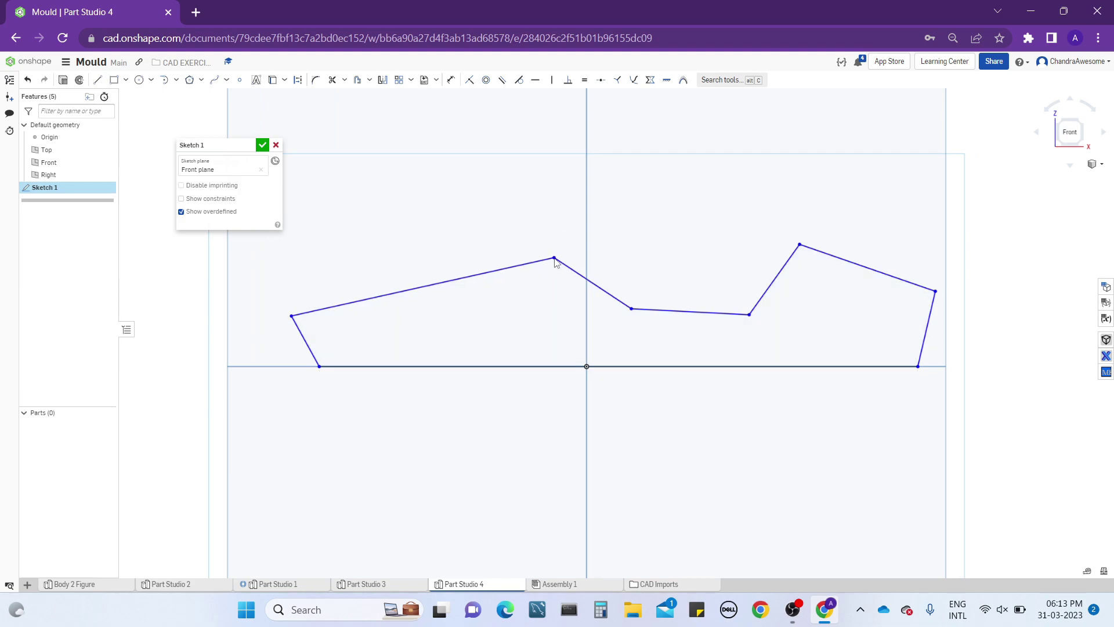
- Dimension the angle between the slanted left end edge and the base line as 120°
{"action": "middle_click_drag", "start_coordinate": [443, 257], "coordinate": [470, 253]}
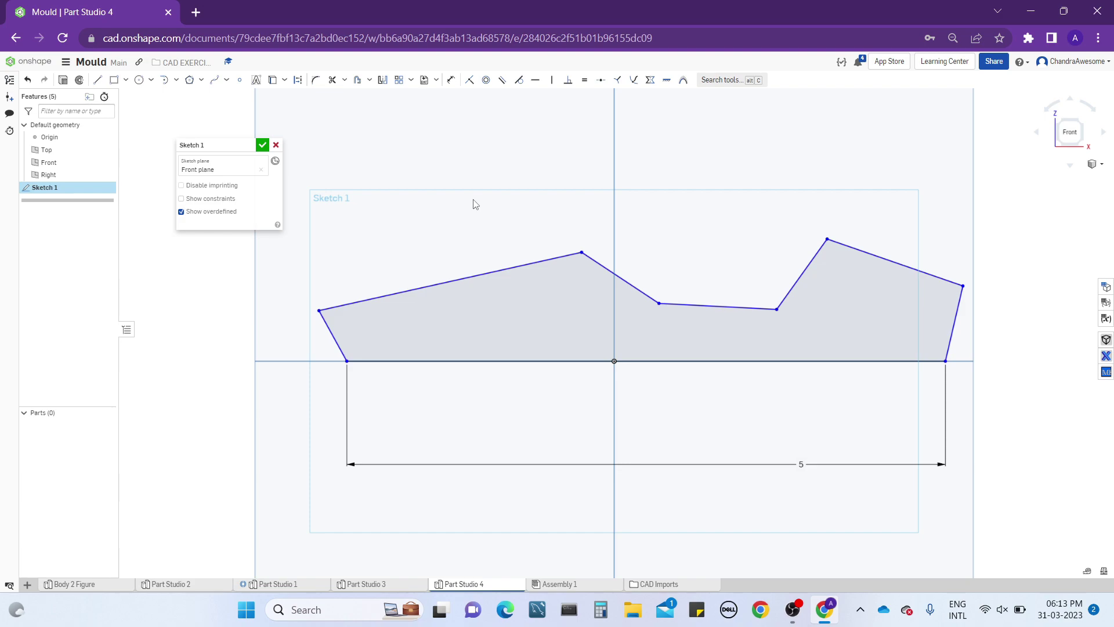
{"action": "middle_click_drag", "start_coordinate": [322, 271], "coordinate": [332, 273]}
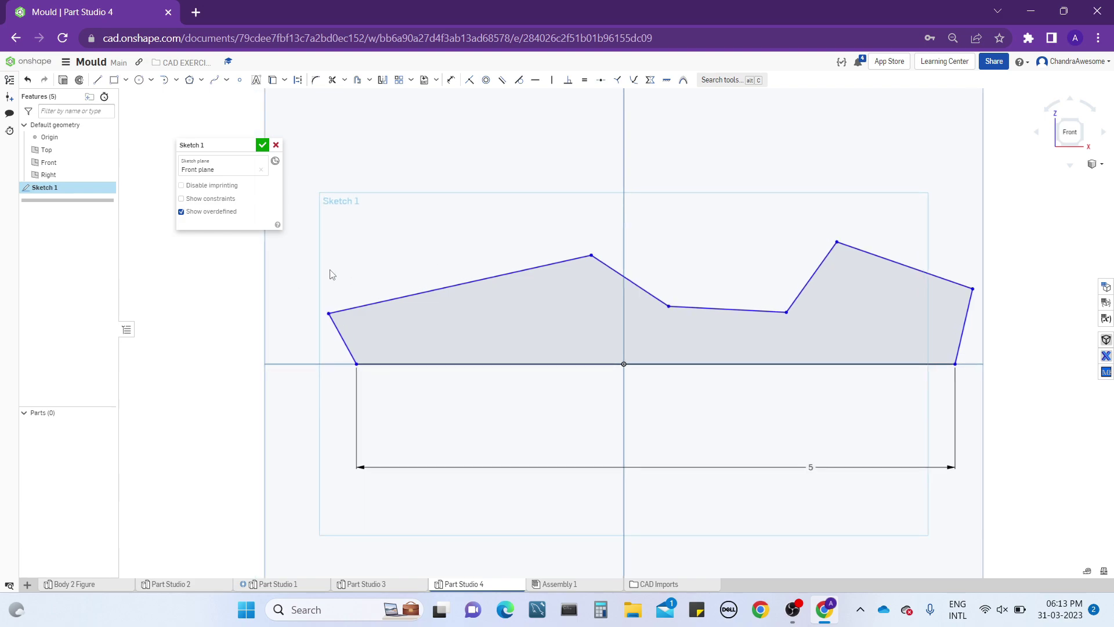
{"action": "left_click", "coordinate": [337, 327]}
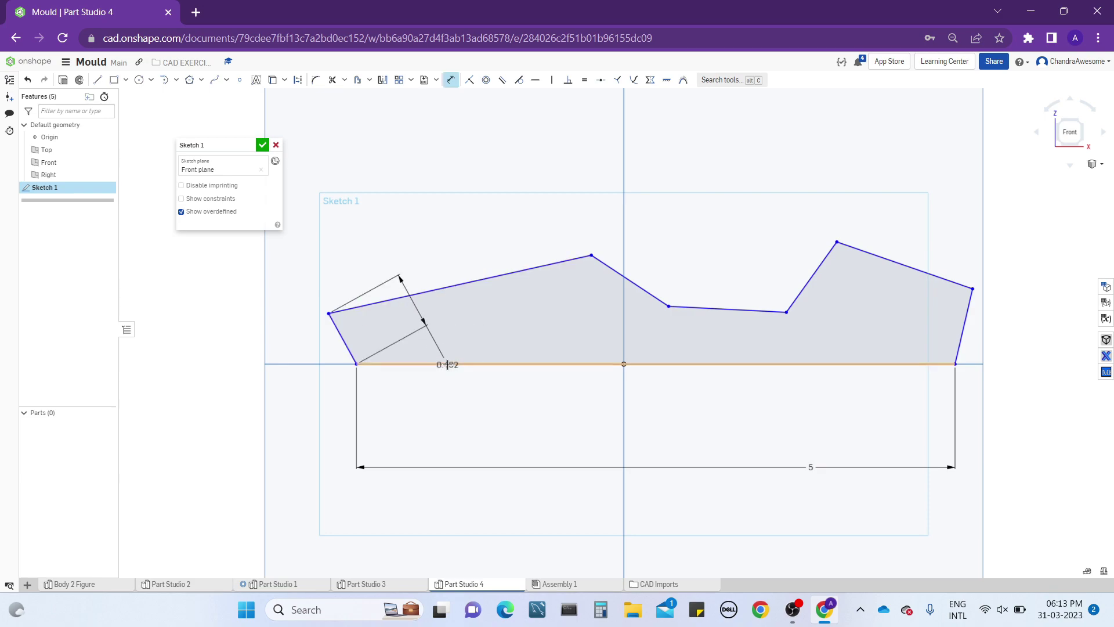
{"action": "left_click", "coordinate": [447, 365]}
{"action": "scroll", "coordinate": [424, 341], "scroll_direction": "up", "scroll_amount": 1}
{"action": "scroll", "coordinate": [427, 342], "scroll_direction": "up", "scroll_amount": 2}
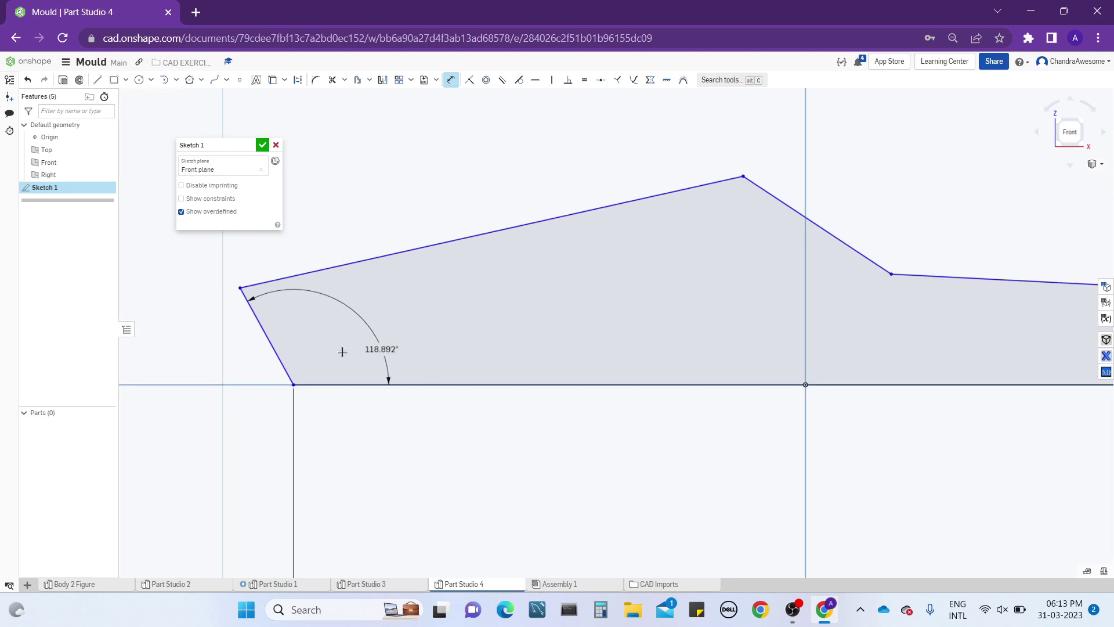
{"action": "left_click", "coordinate": [336, 351]}
{"action": "type", "text": "120"}
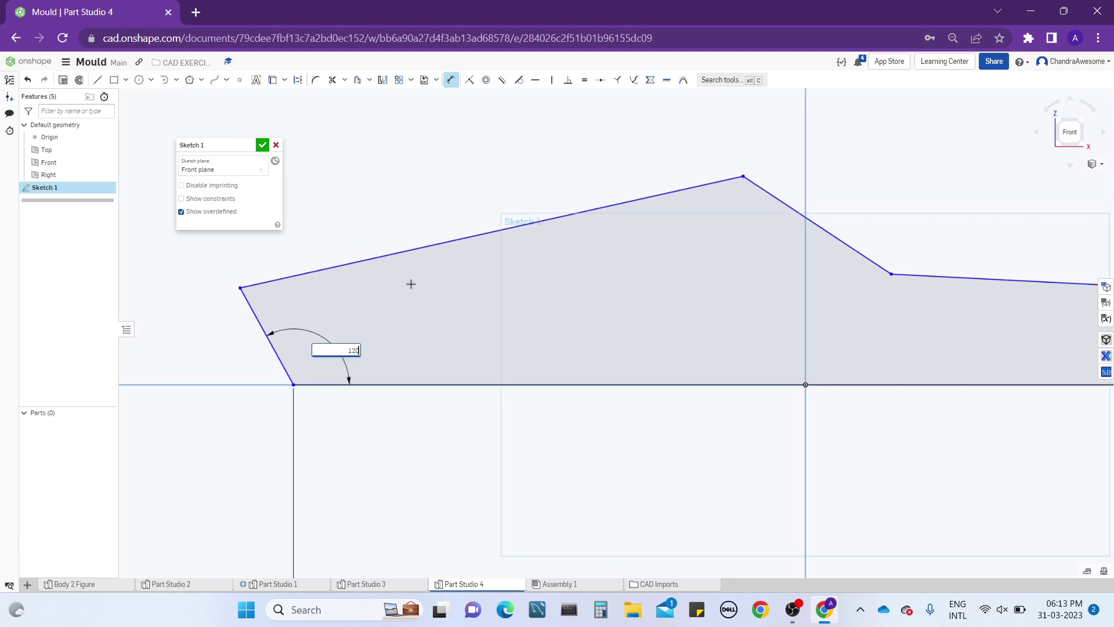
{"action": "key", "text": "Return"}
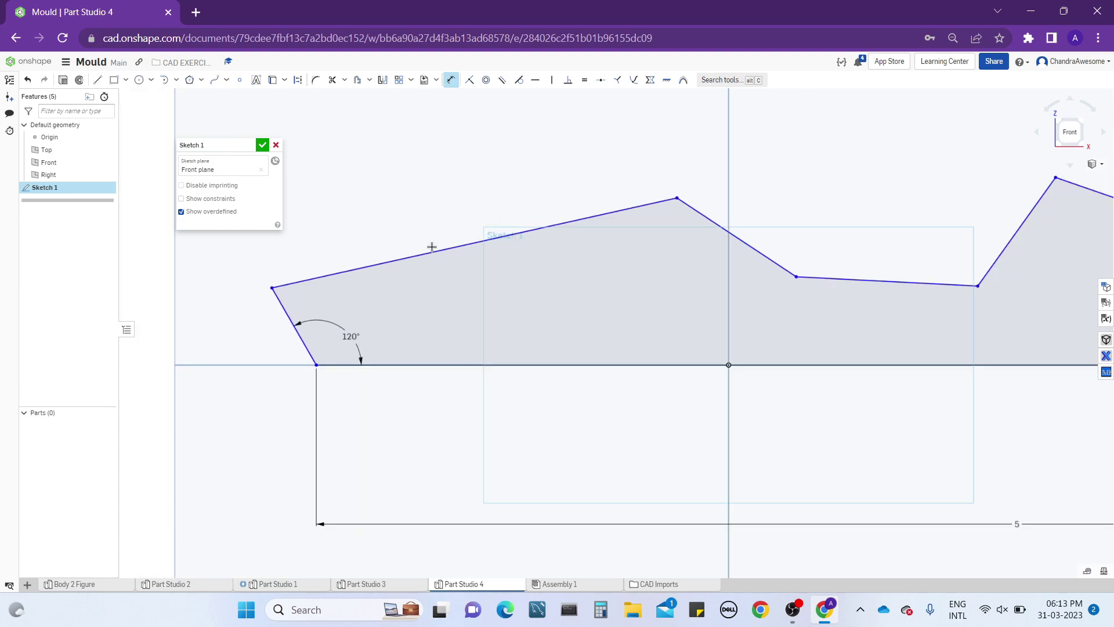
- Dimension the angle between the left end edge and the long upper slope as 70°
{"action": "left_click", "coordinate": [432, 249]}
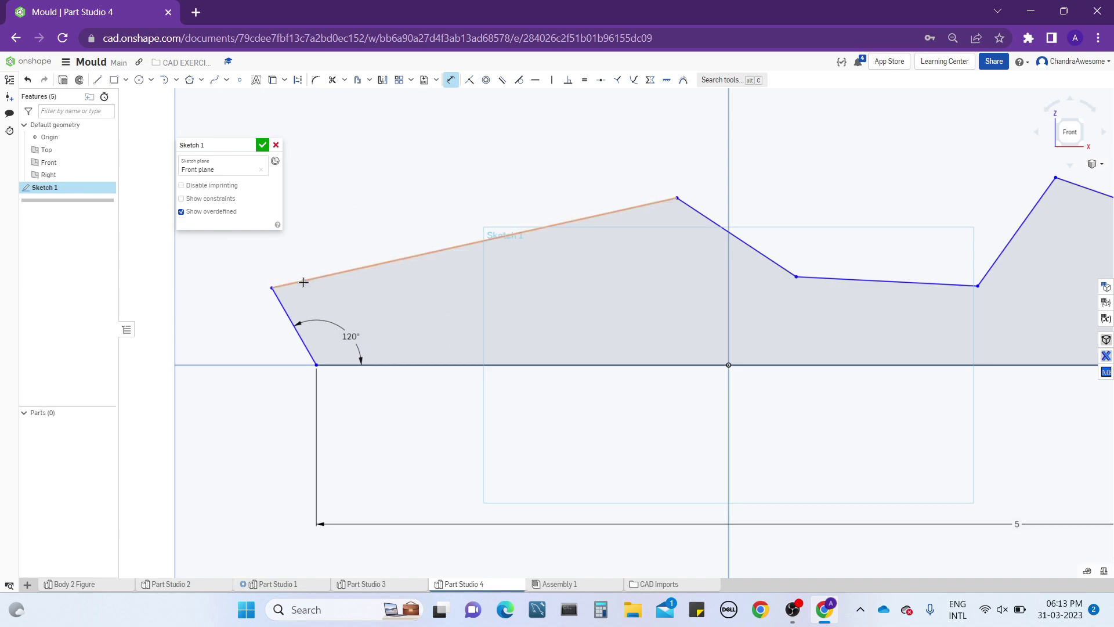
{"action": "left_click", "coordinate": [285, 313]}
{"action": "left_click", "coordinate": [348, 303]}
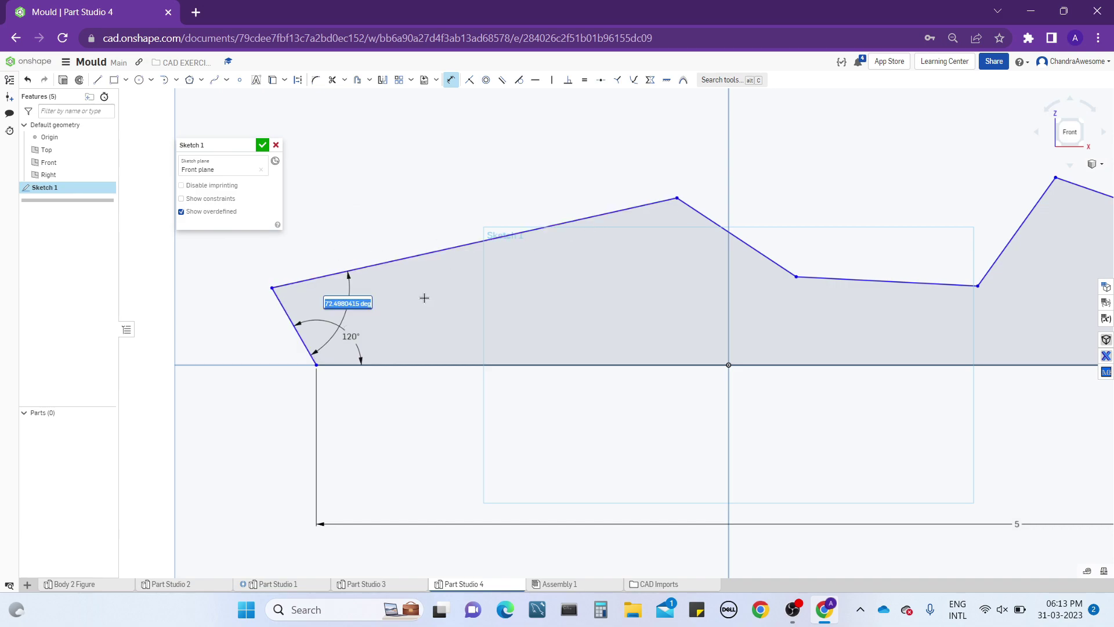
{"action": "type", "text": "70"}
{"action": "key", "text": "Return"}
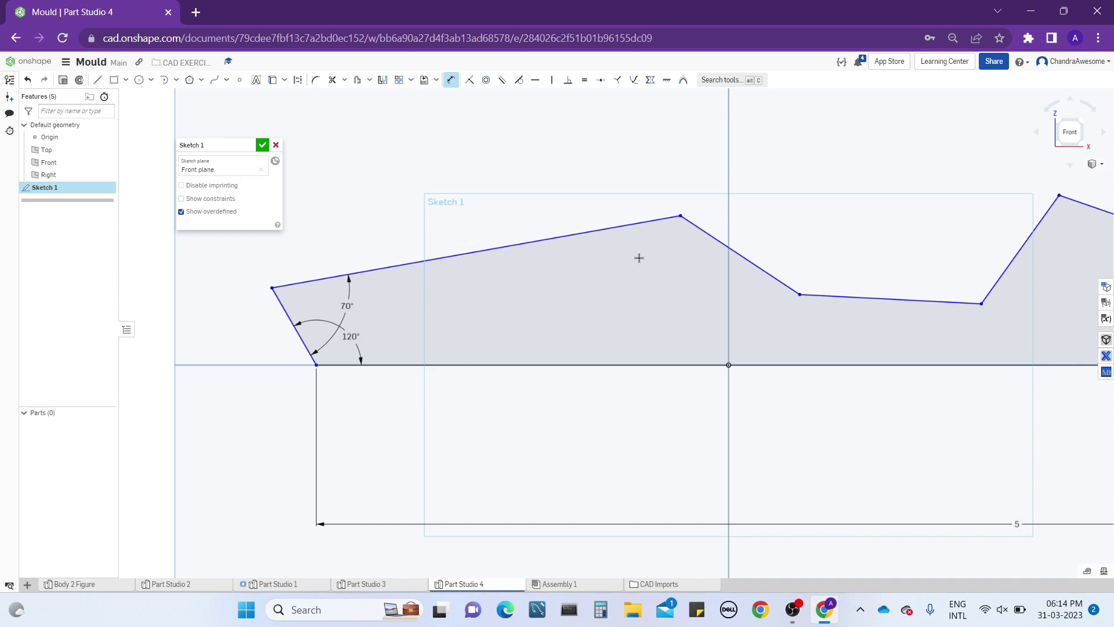
- Dimension the angle at the left peak, between the long slope and the edge descending into the dip, as 135°
{"action": "left_click", "coordinate": [665, 219]}
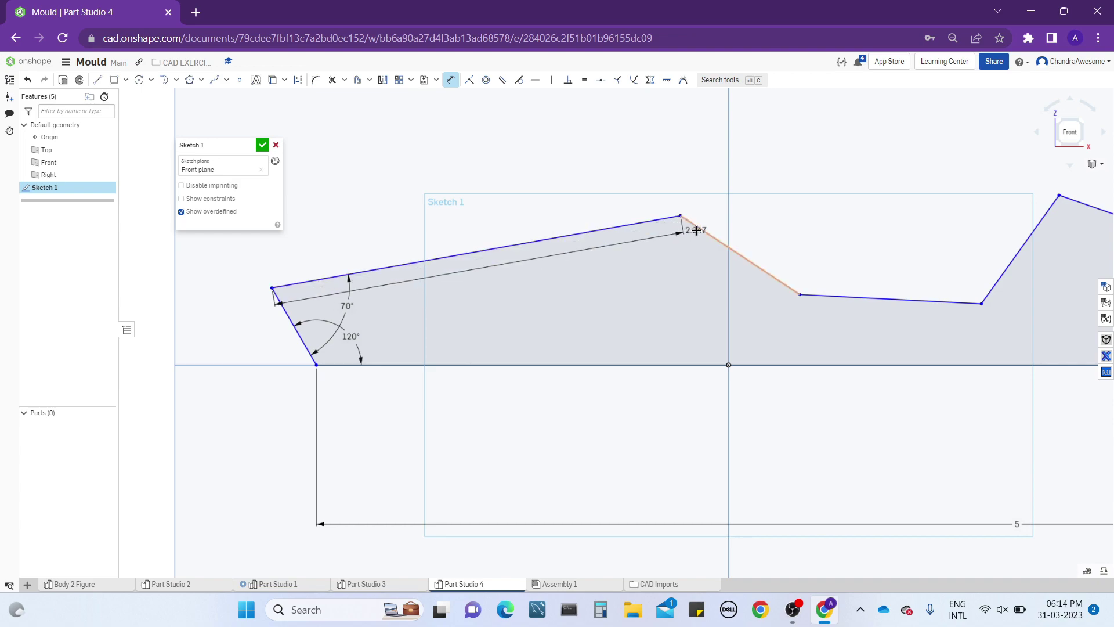
{"action": "left_click", "coordinate": [697, 227]}
{"action": "left_click", "coordinate": [679, 251]}
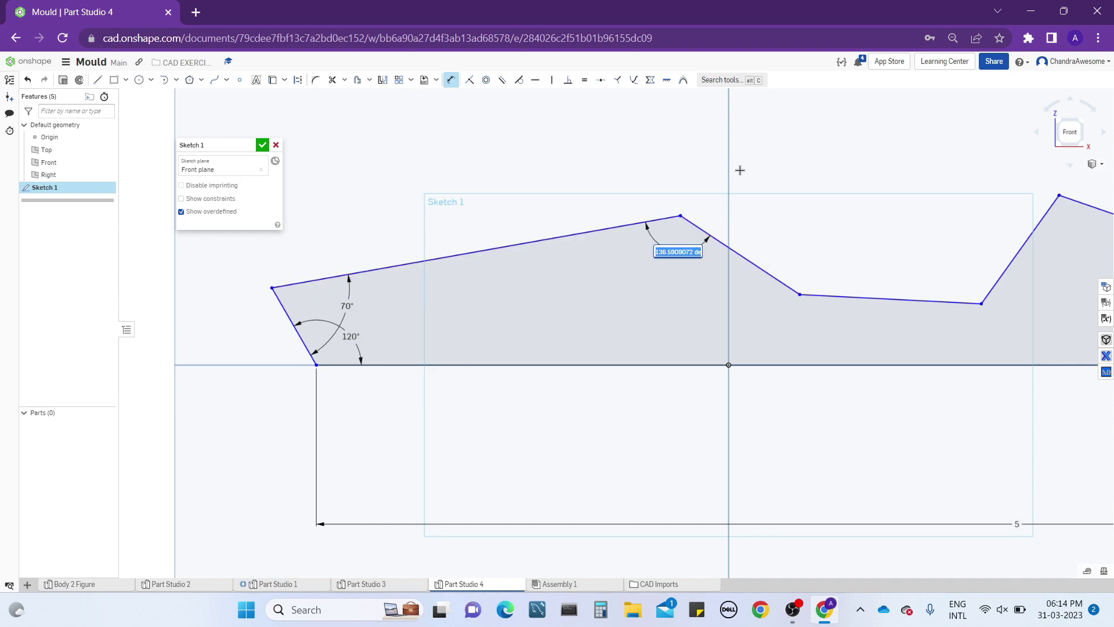
{"action": "type", "text": "135"}
{"action": "key", "text": "Return"}
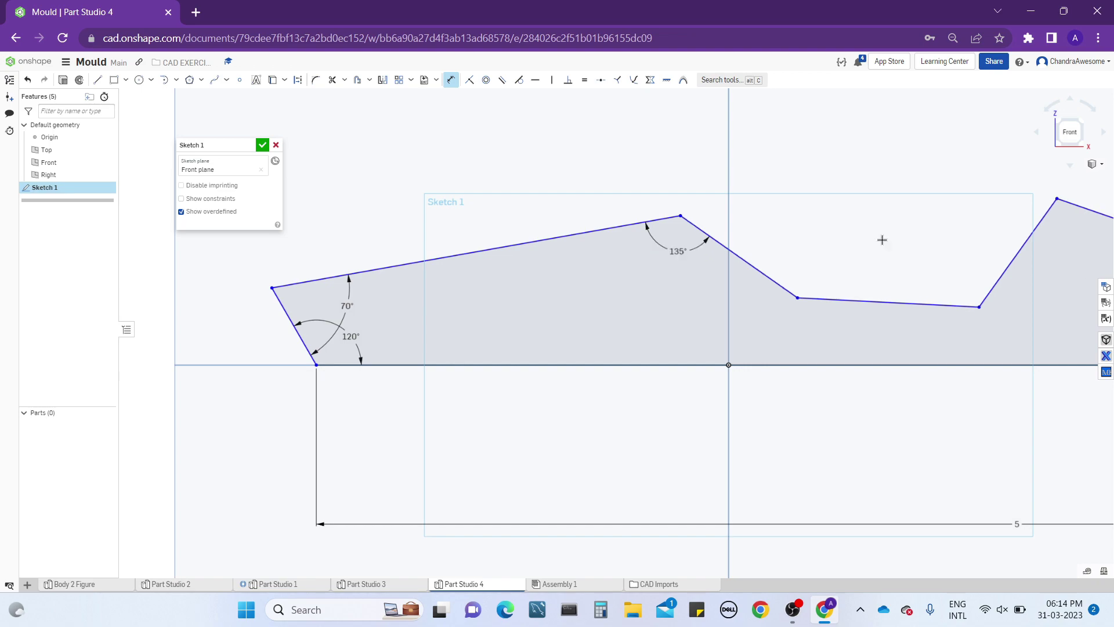
- Dimension the angle between the descending edge and the floor of the cockpit dip as 145°
{"action": "key", "text": "f"}
{"action": "scroll", "coordinate": [705, 279], "scroll_direction": "up", "scroll_amount": 3}
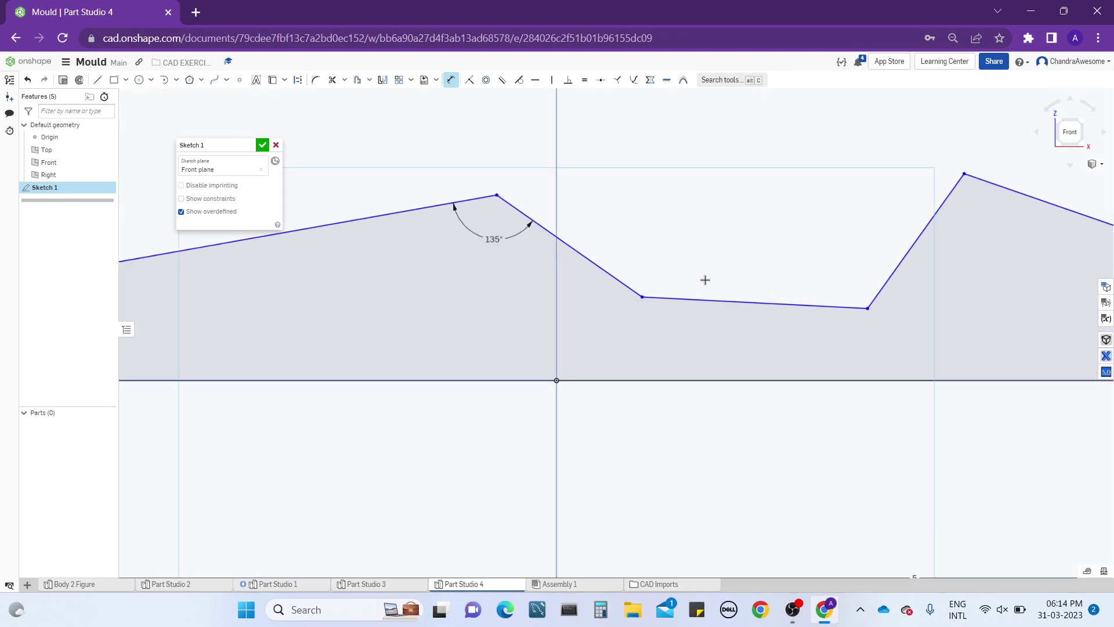
{"action": "left_click", "coordinate": [630, 290]}
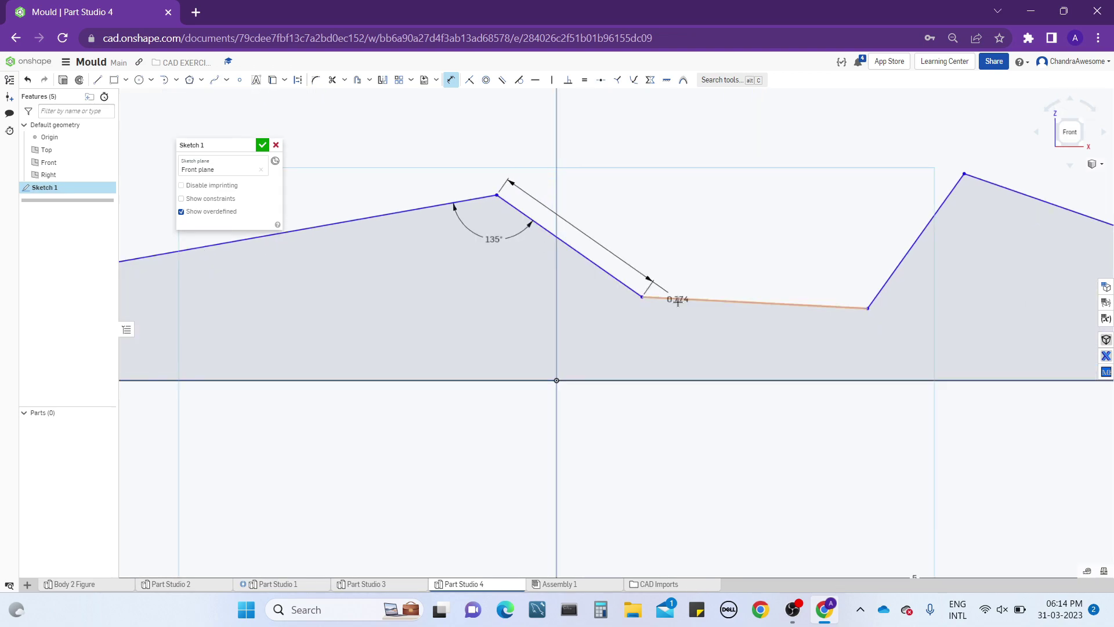
{"action": "left_click", "coordinate": [679, 296]}
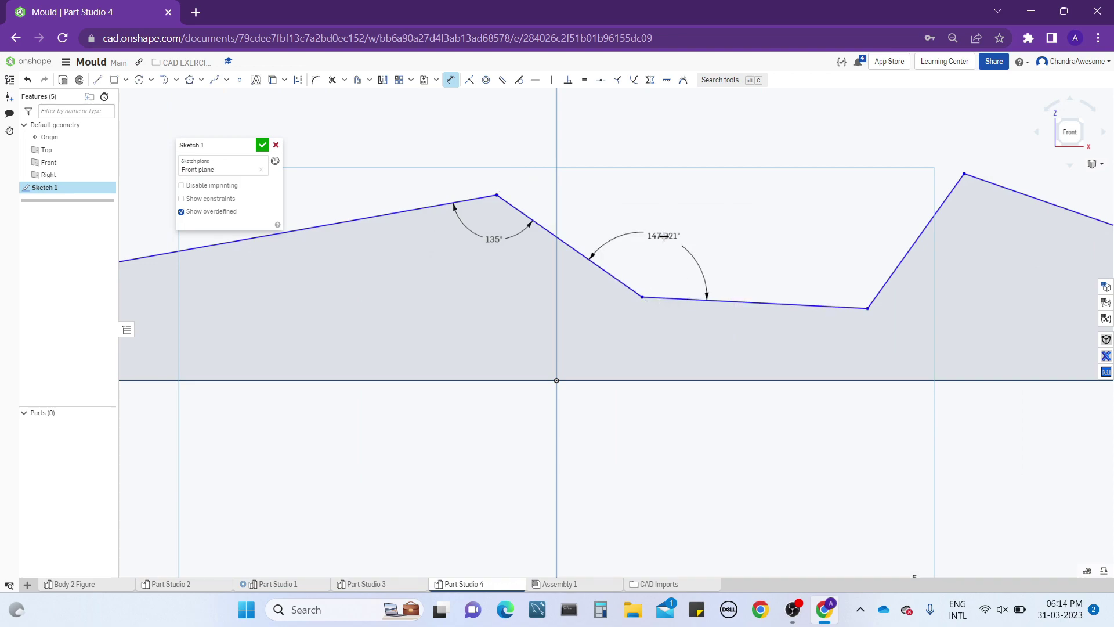
{"action": "left_click", "coordinate": [664, 236]}
{"action": "type", "text": "145"}
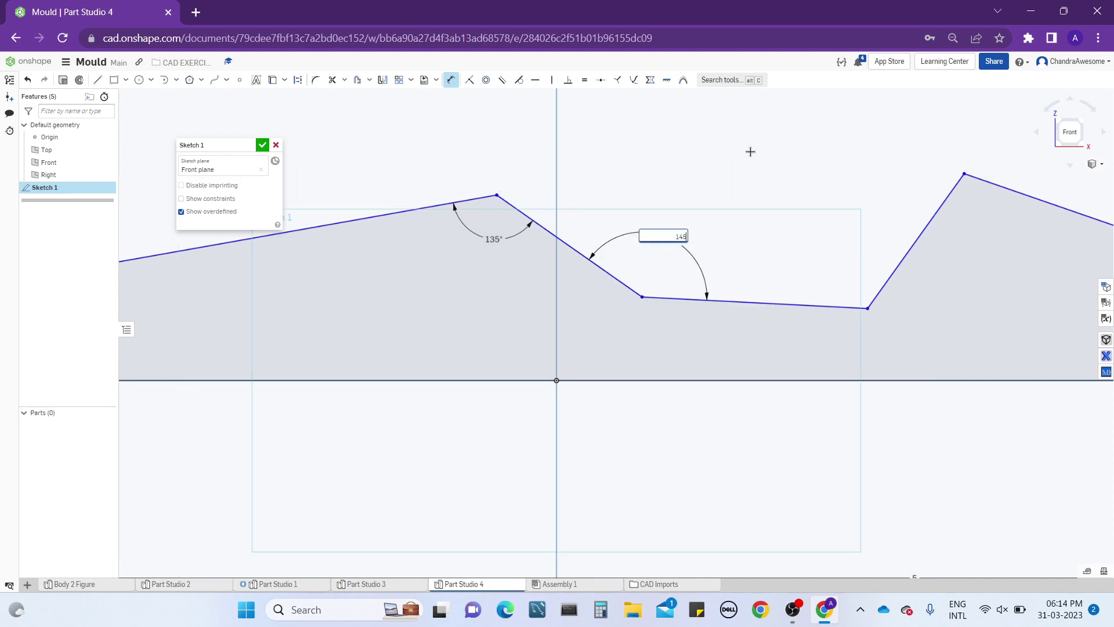
{"action": "key", "text": "Return"}
- Dimension the angle between the cockpit dip's floor and the edge rising to the right peak as 125°
{"action": "middle_click_drag", "start_coordinate": [761, 156], "coordinate": [759, 241]}
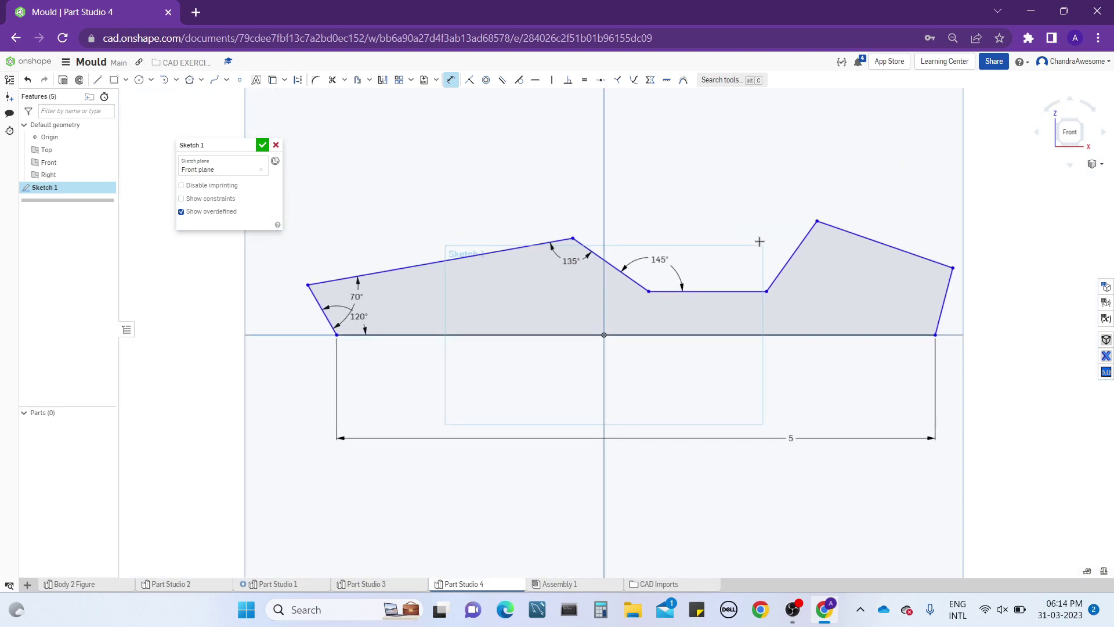
{"action": "left_click", "coordinate": [790, 265]}
{"action": "left_click", "coordinate": [742, 291]}
{"action": "left_click", "coordinate": [741, 246]}
{"action": "type", "text": "15"}
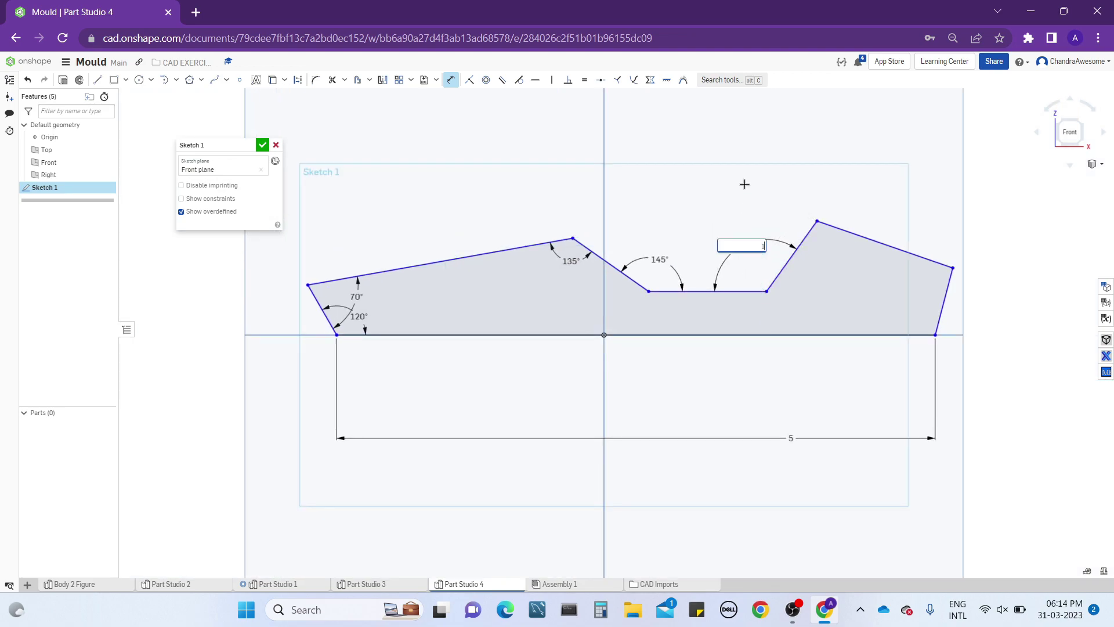
{"action": "key", "text": "Return"}
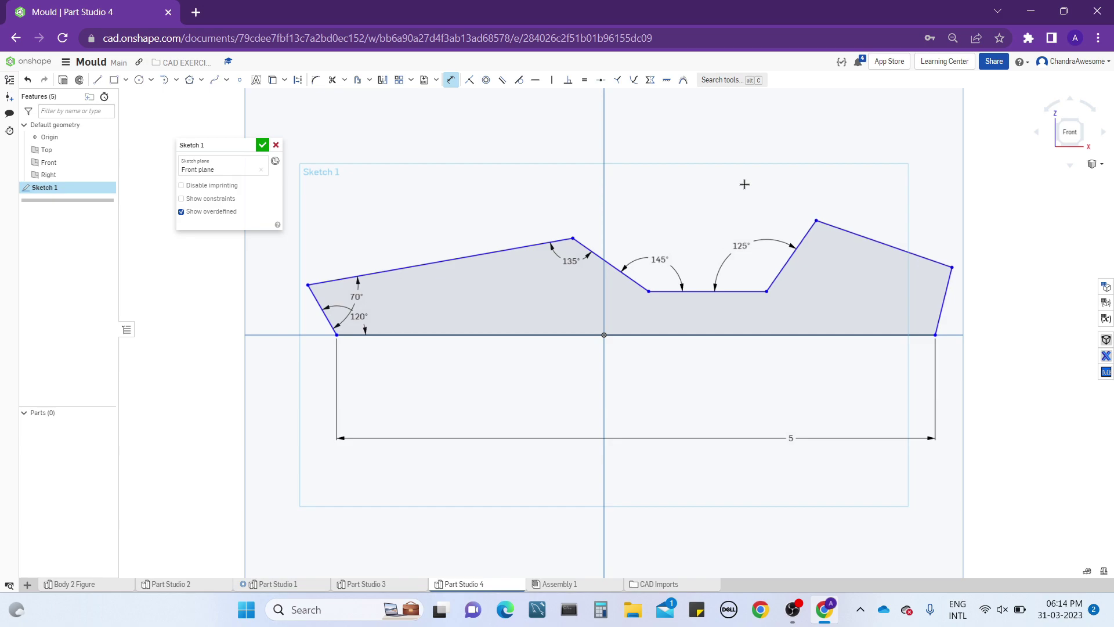
- Dimension the angle at the right peak, between the rising edge and the downward right slope, as 105°
{"action": "left_click", "coordinate": [857, 231]}
{"action": "left_click", "coordinate": [847, 258]}
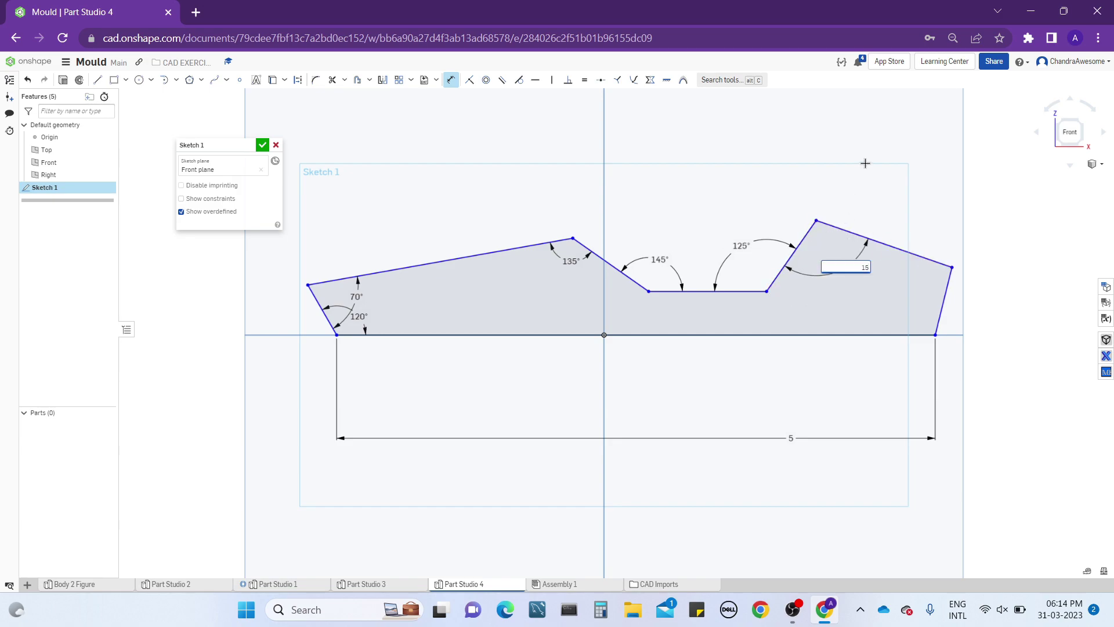
{"action": "type", "text": "105"}
{"action": "key", "text": "Return"}
- Dimension the upper right corner angle between the downward slope and the right end edge as 95°
{"action": "left_click", "coordinate": [929, 260]}
{"action": "left_click", "coordinate": [946, 291]}
{"action": "left_click", "coordinate": [920, 292]}
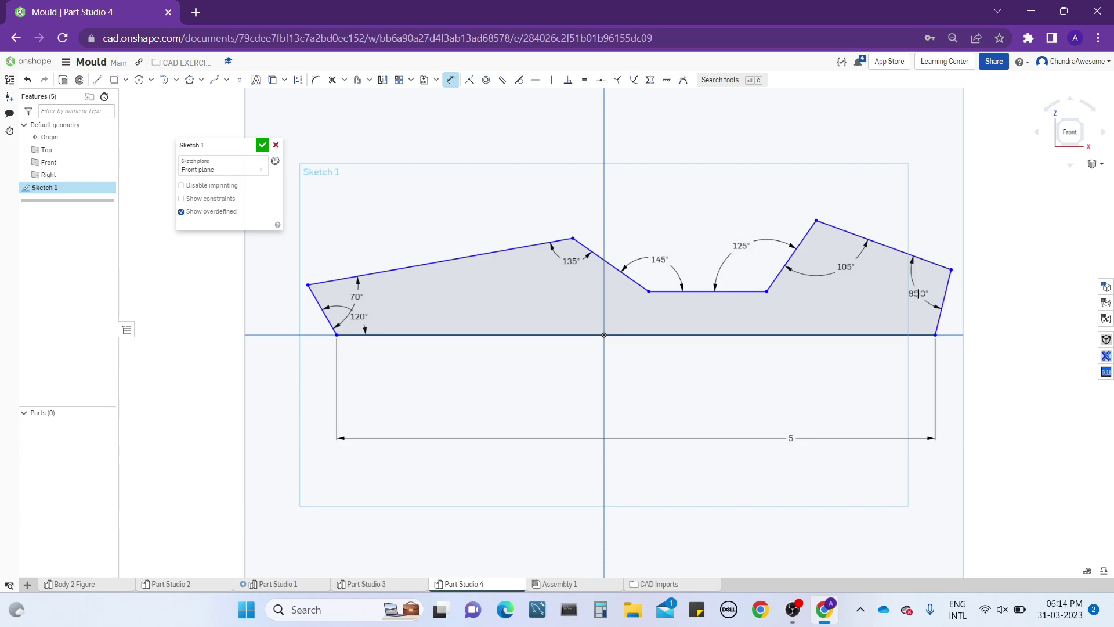
{"action": "type", "text": "95"}
{"action": "key", "text": "Return"}
- Try to dimension the angle between the right end edge and the base line, then remove that dimension
{"action": "scroll", "coordinate": [903, 293], "scroll_direction": "up", "scroll_amount": 3}
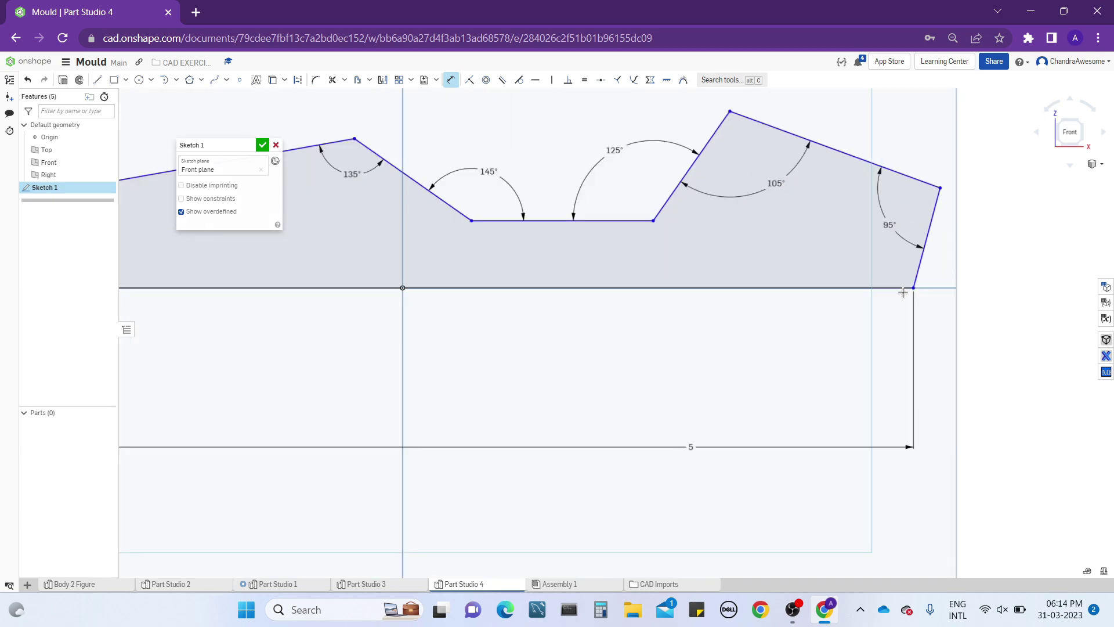
{"action": "left_click", "coordinate": [916, 270]}
{"action": "left_click", "coordinate": [888, 288]}
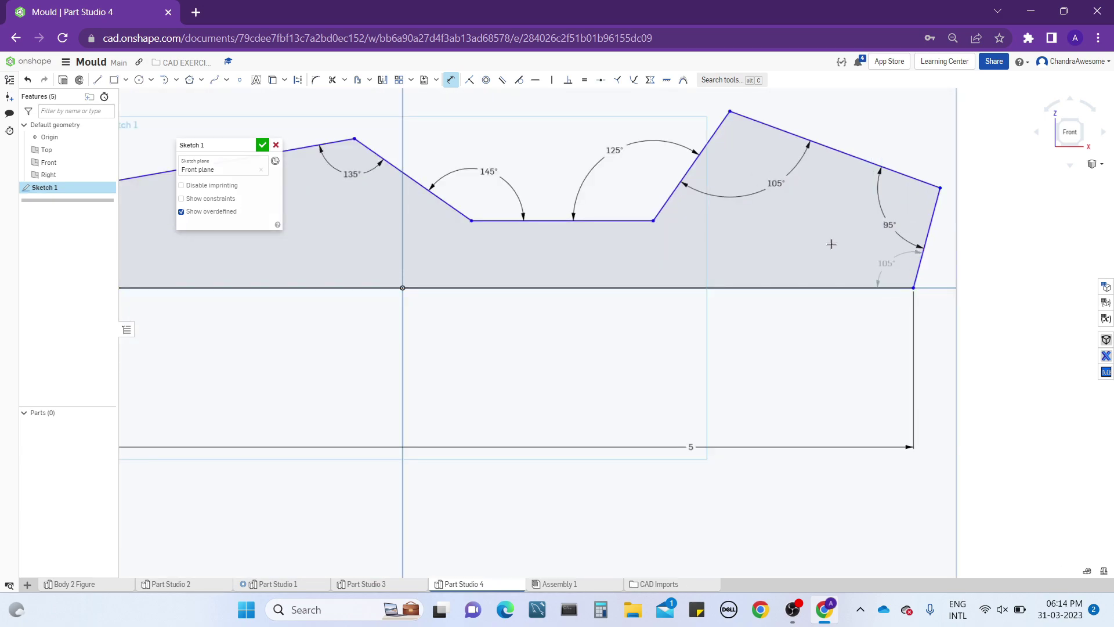
{"action": "left_click", "coordinate": [877, 263]}
{"action": "key", "text": "Delete"}
{"action": "scroll", "coordinate": [878, 262], "scroll_direction": "down", "scroll_amount": 3}
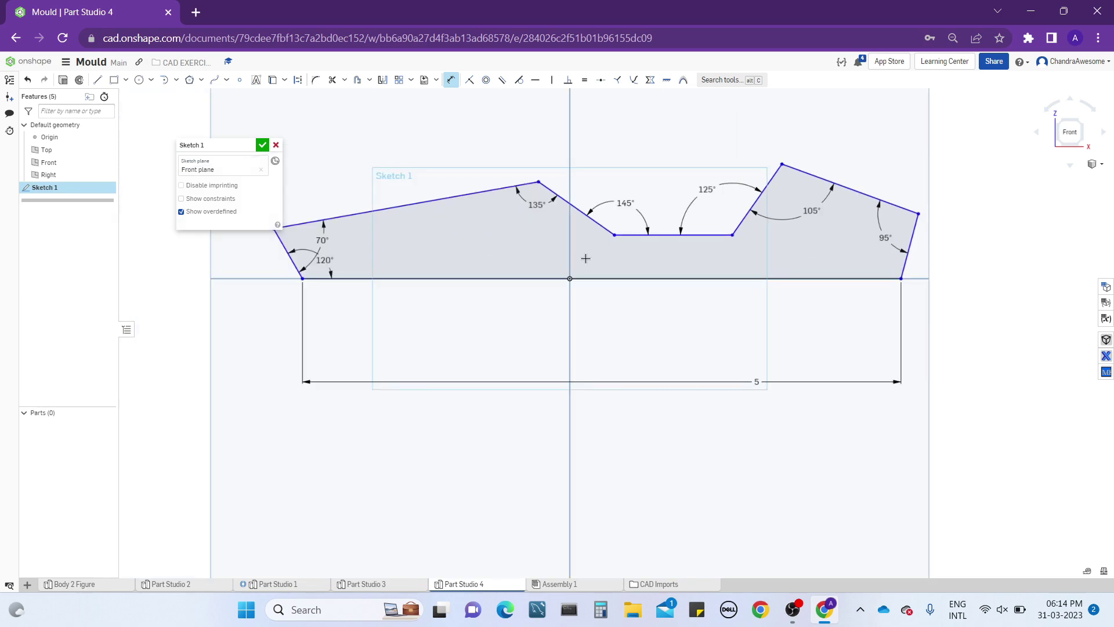
- Dimension the length of the profile's slanted left end edge as 0.5 in
{"action": "middle_click_drag", "start_coordinate": [568, 237], "coordinate": [597, 307]}
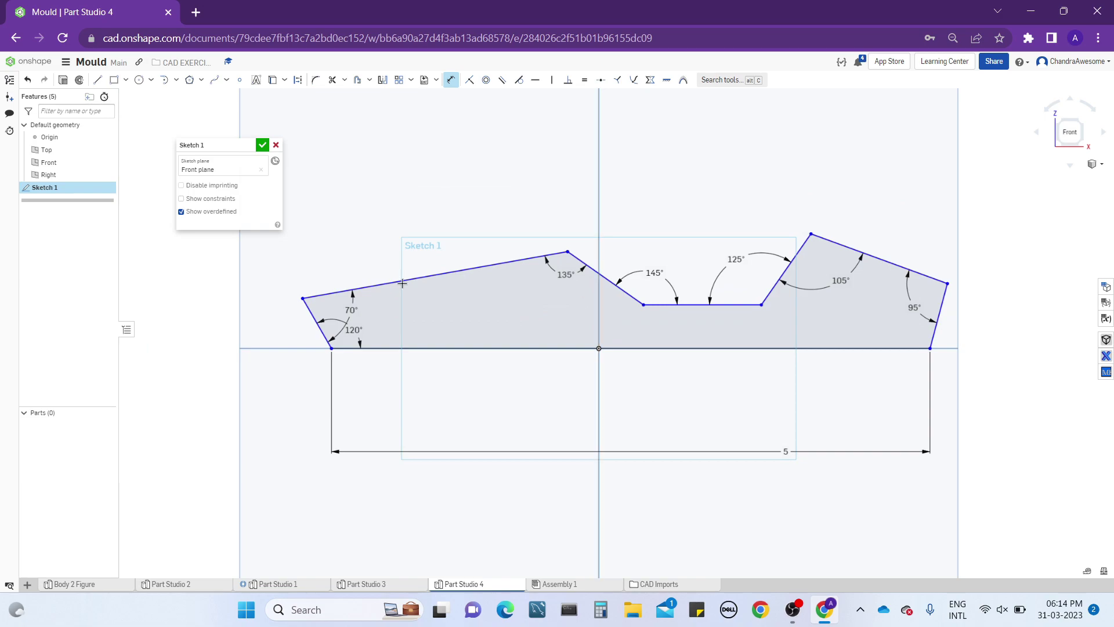
{"action": "left_click", "coordinate": [318, 322]}
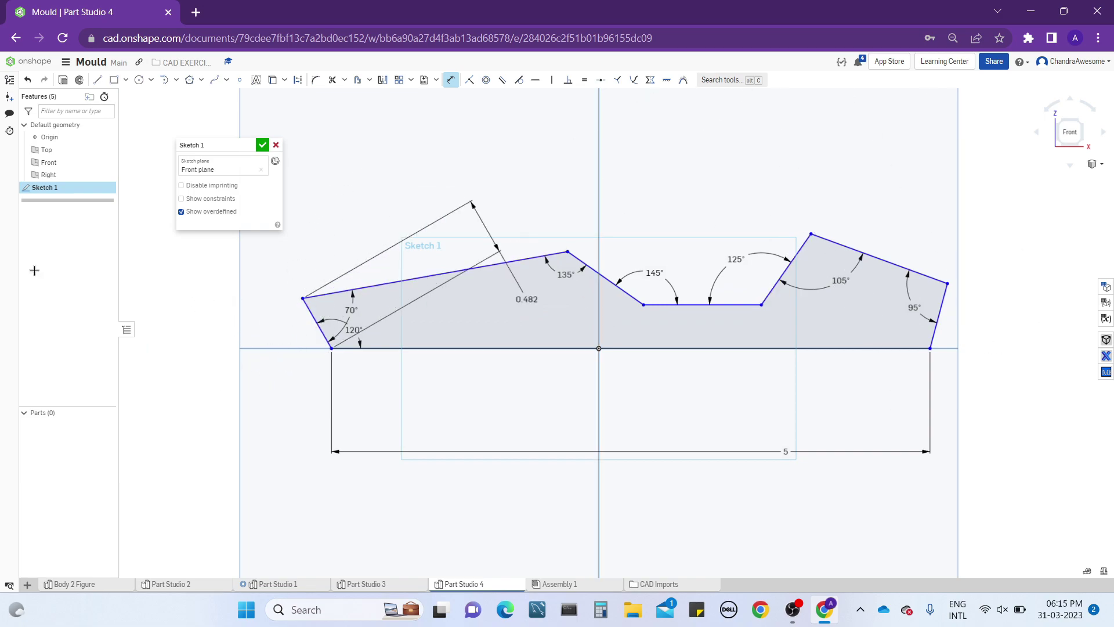
{"action": "left_click", "coordinate": [203, 303]}
{"action": "type", "text": "0.5"}
{"action": "key", "text": "Return"}
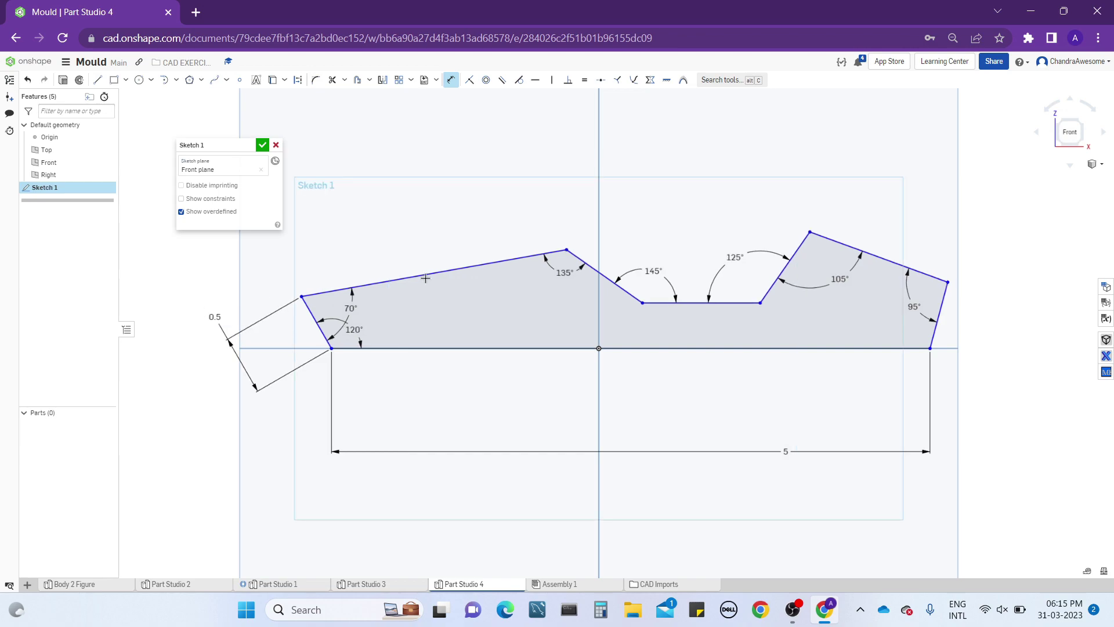
- Dimension the length of the long upper left edge rising to the left peak as 2.25 in
{"action": "left_click", "coordinate": [477, 266]}
{"action": "left_click", "coordinate": [480, 180]}
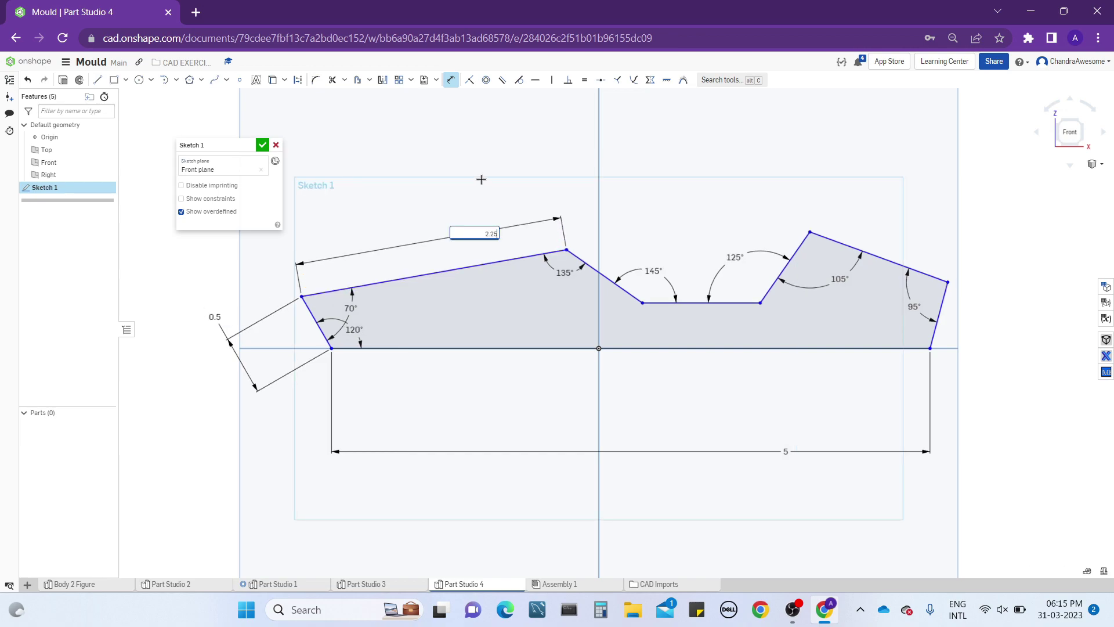
{"action": "key", "text": "Return"}
- Dimension the vertical height of the right peak above the base line as 1 in
{"action": "middle_click_drag", "start_coordinate": [696, 206], "coordinate": [673, 225]}
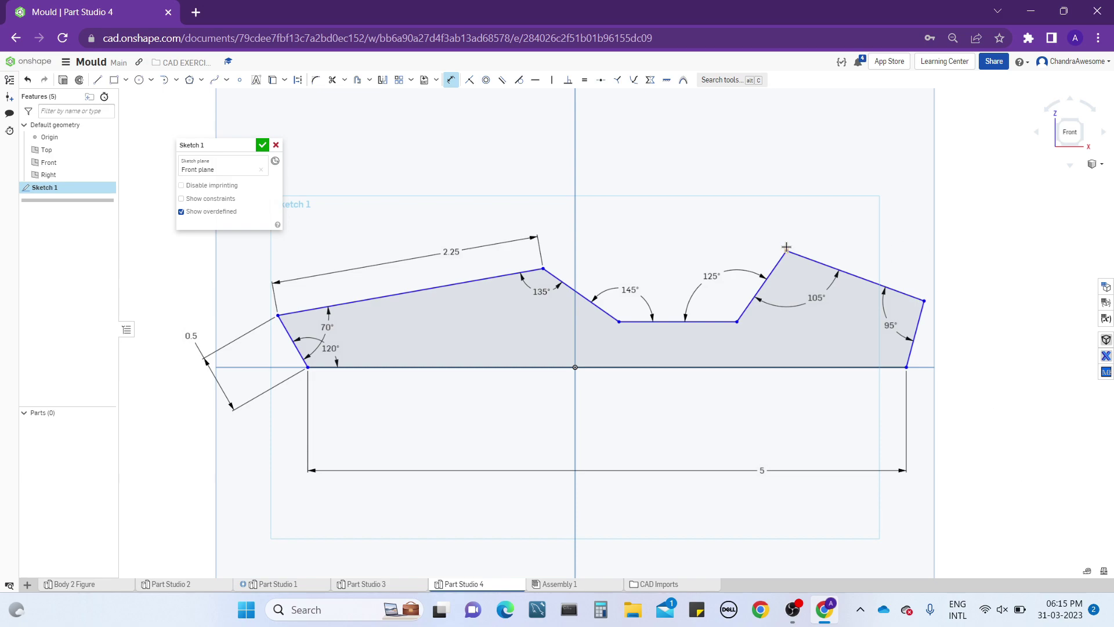
{"action": "left_click", "coordinate": [835, 367]}
{"action": "left_click", "coordinate": [1057, 349]}
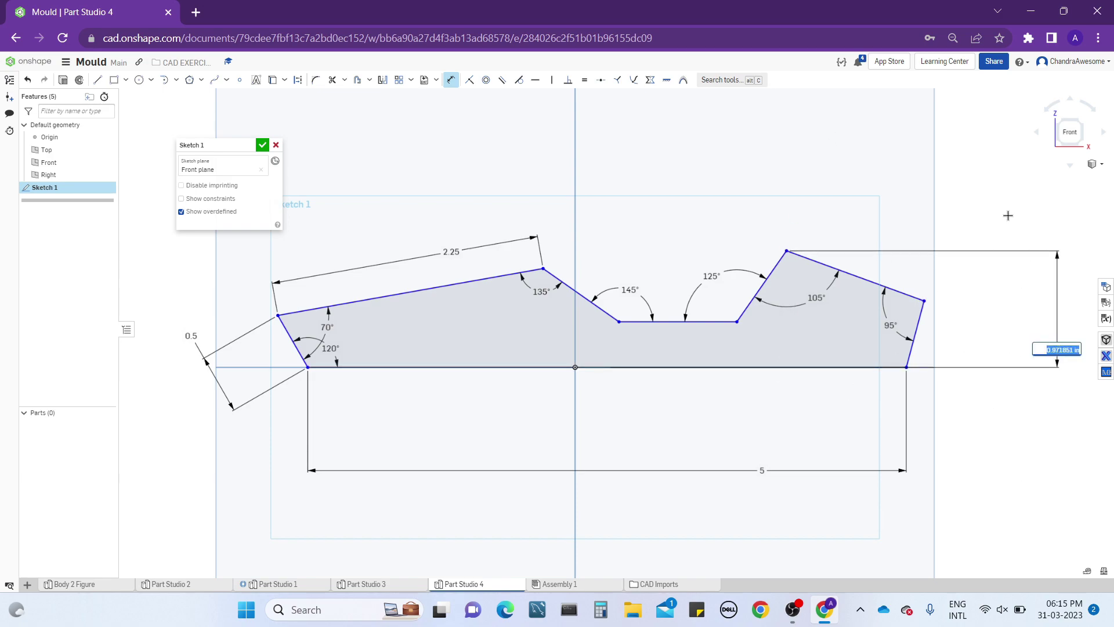
{"action": "type", "text": "1"}
{"action": "key", "text": "Return"}
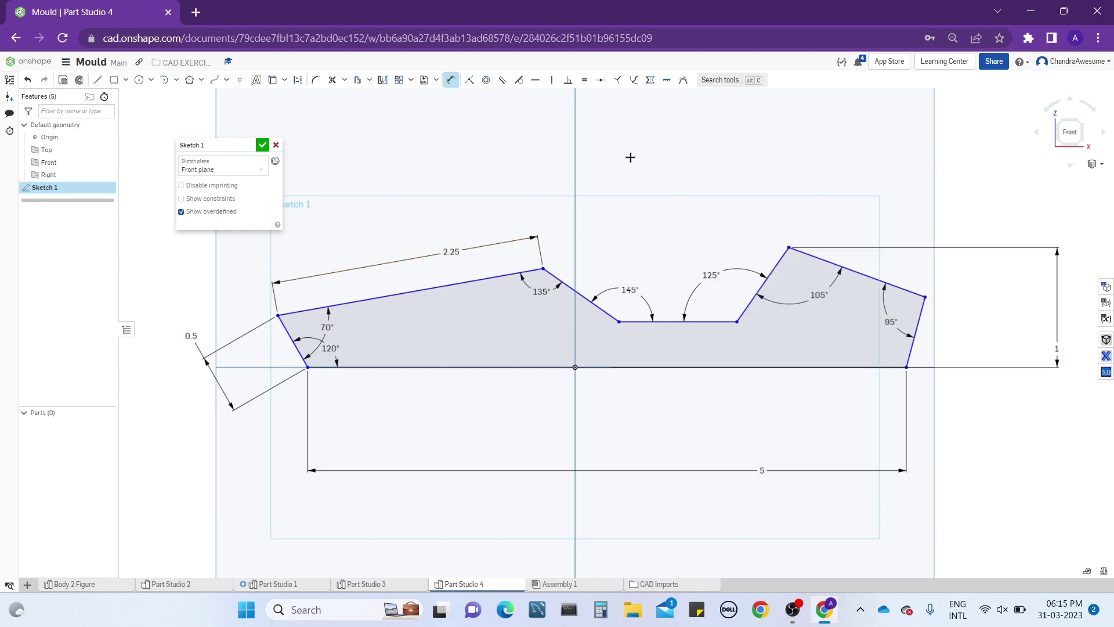
- Dimension the horizontal distance between the left and right peaks as 2 in
{"action": "key", "text": "Escape"}
{"action": "mouse_move", "coordinate": [789, 248]}
{"action": "left_mouse_down"}
{"action": "mouse_move", "coordinate": [796, 191]}
{"action": "mouse_move", "coordinate": [770, 210]}
{"action": "mouse_move", "coordinate": [781, 180]}
{"action": "left_mouse_up"}
{"action": "left_click", "coordinate": [543, 268]}
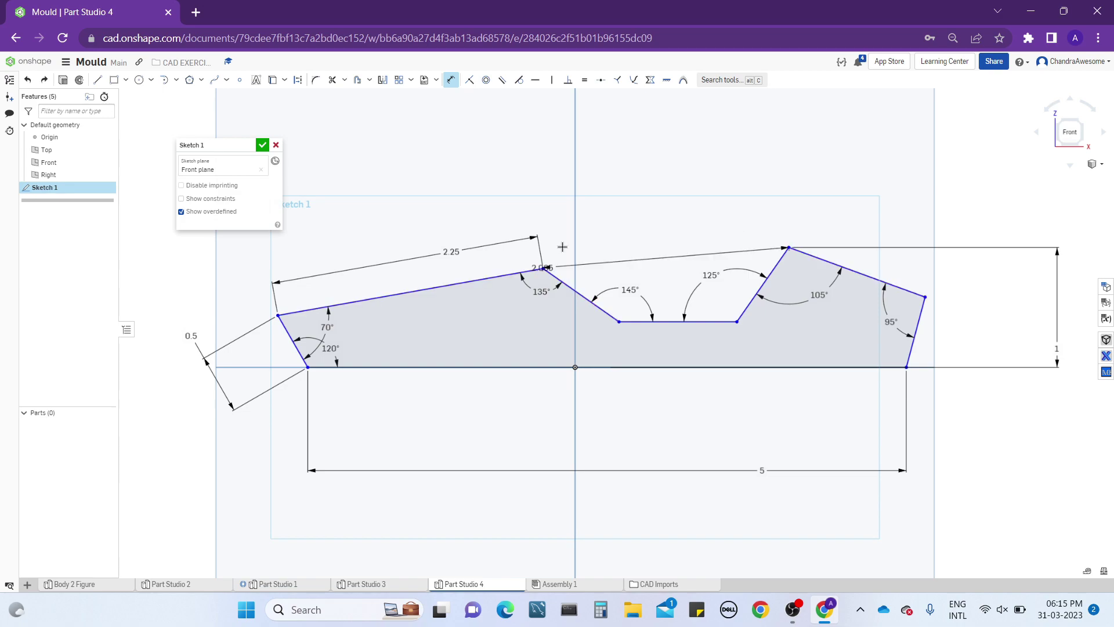
{"action": "left_click", "coordinate": [652, 170]}
{"action": "type", "text": "2"}
{"action": "key", "text": "Return"}
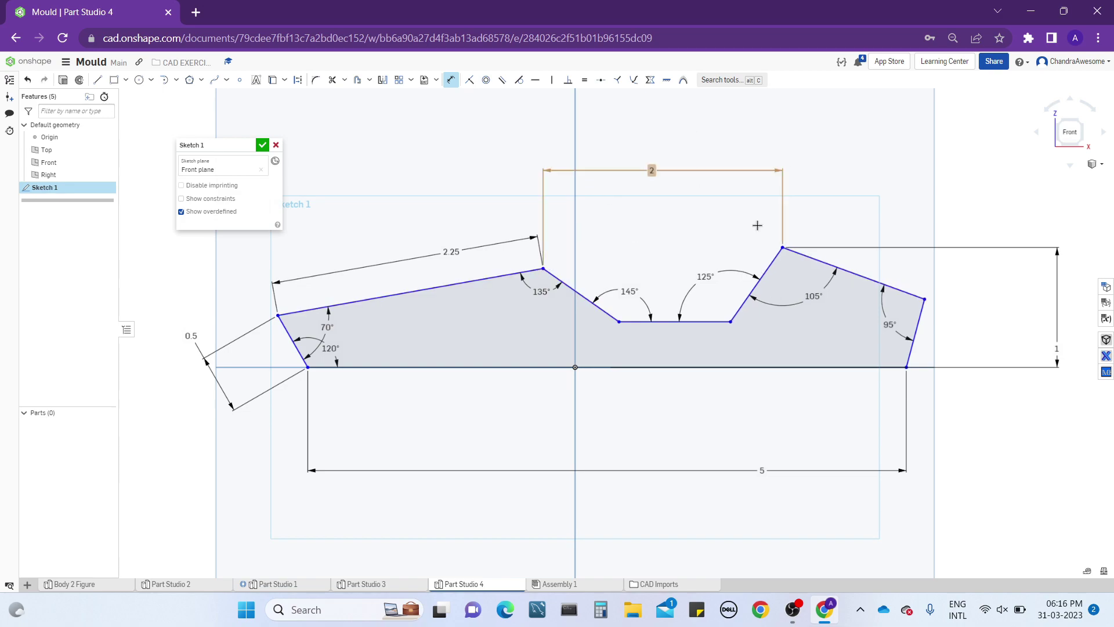
- Try to dimension the horizontal distance from the cockpit dip's right corner to the profile's upper right corner as 1.5 in
{"action": "left_click", "coordinate": [731, 321]}
{"action": "left_click", "coordinate": [925, 298]}
{"action": "left_click", "coordinate": [859, 206]}
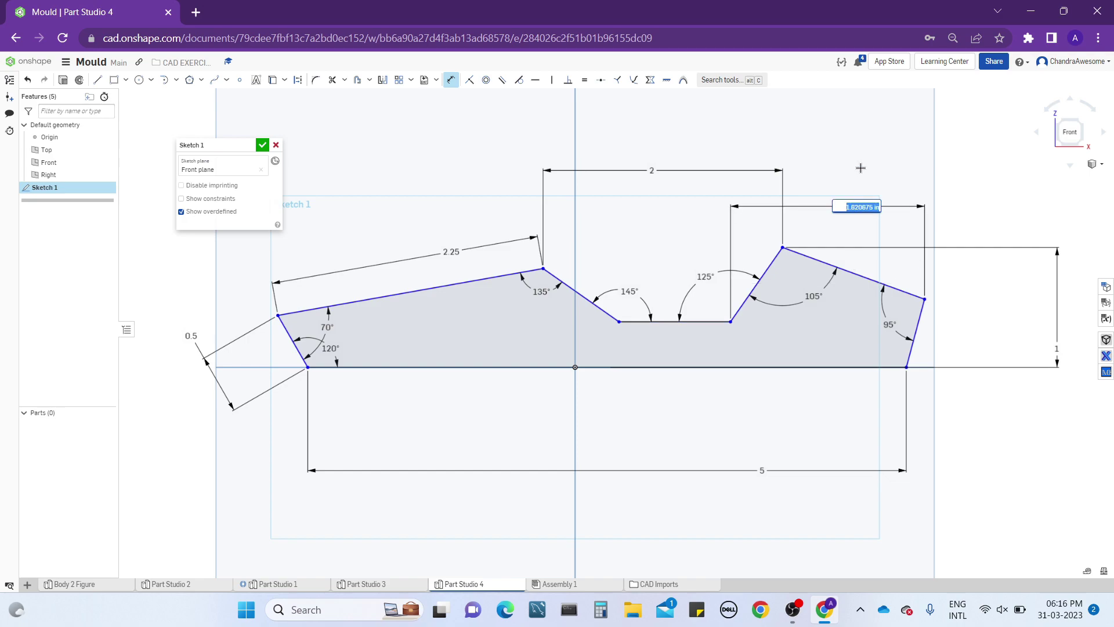
{"action": "type", "text": "1.5"}
{"action": "key", "text": "Return"}
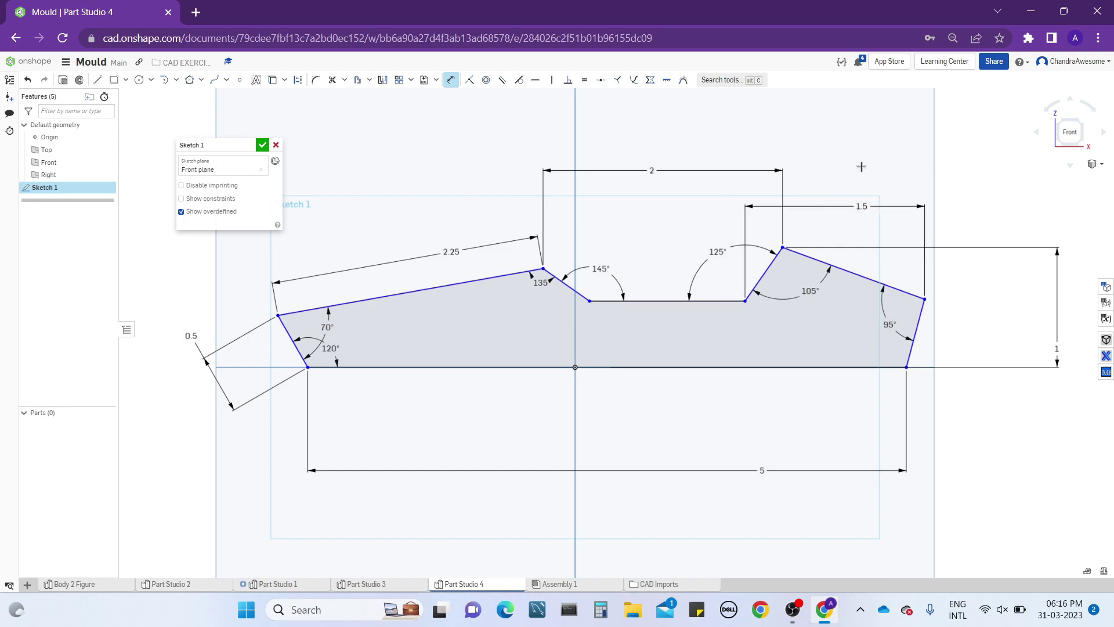
{"action": "key", "text": "Escape"}
{"action": "key", "text": "ctrl+z"}
{"action": "double_click", "coordinate": [860, 204]}
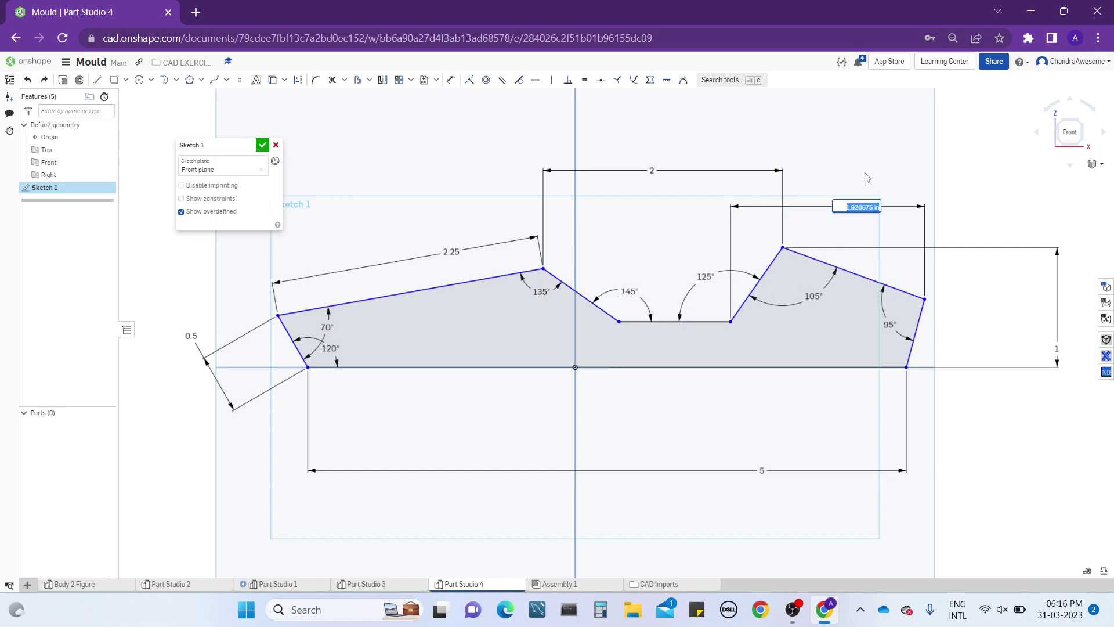
{"action": "type", "text": "1.6"}
{"action": "key", "text": "Return"}
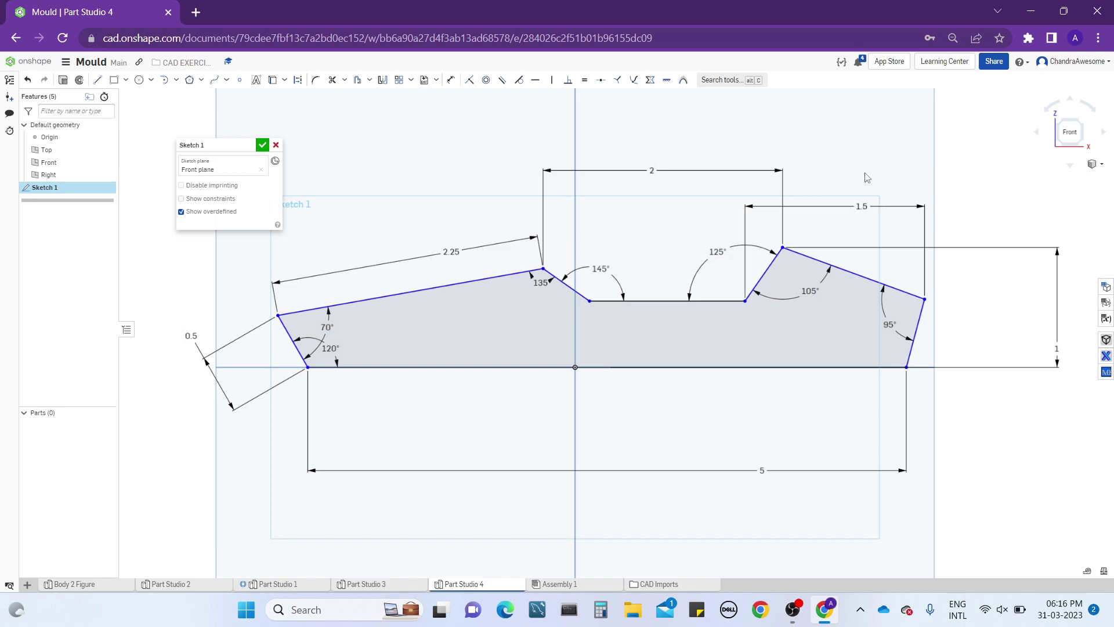
- Dimension the cockpit dip floor's height above the base line as 0.5 in, and delete the 1.5 in horizontal dimension
{"action": "key", "text": "d"}
{"action": "left_click", "coordinate": [744, 369]}
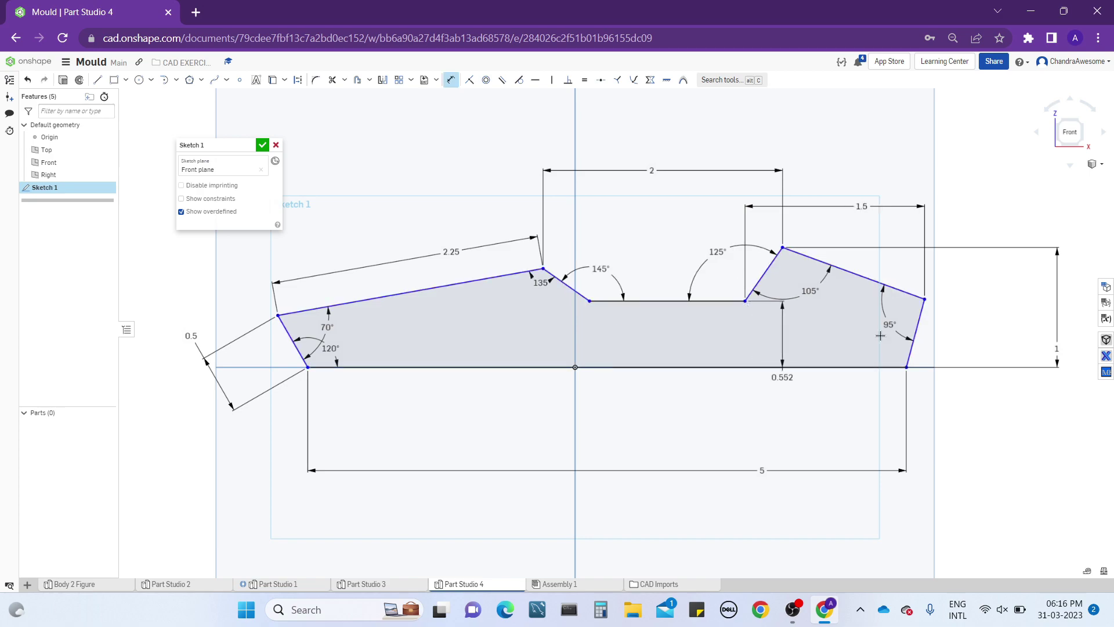
{"action": "left_click", "coordinate": [924, 299]}
{"action": "left_click", "coordinate": [1006, 283]}
{"action": "type", "text": "0.5"}
{"action": "key", "text": "Return"}
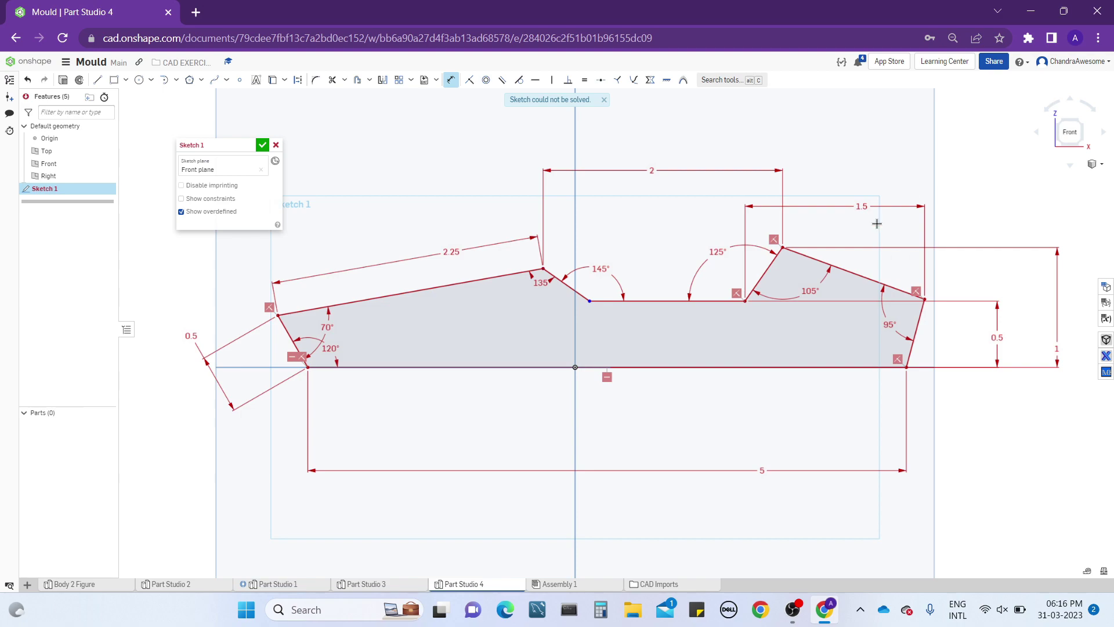
{"action": "left_click", "coordinate": [863, 206]}
{"action": "key", "text": "Delete"}
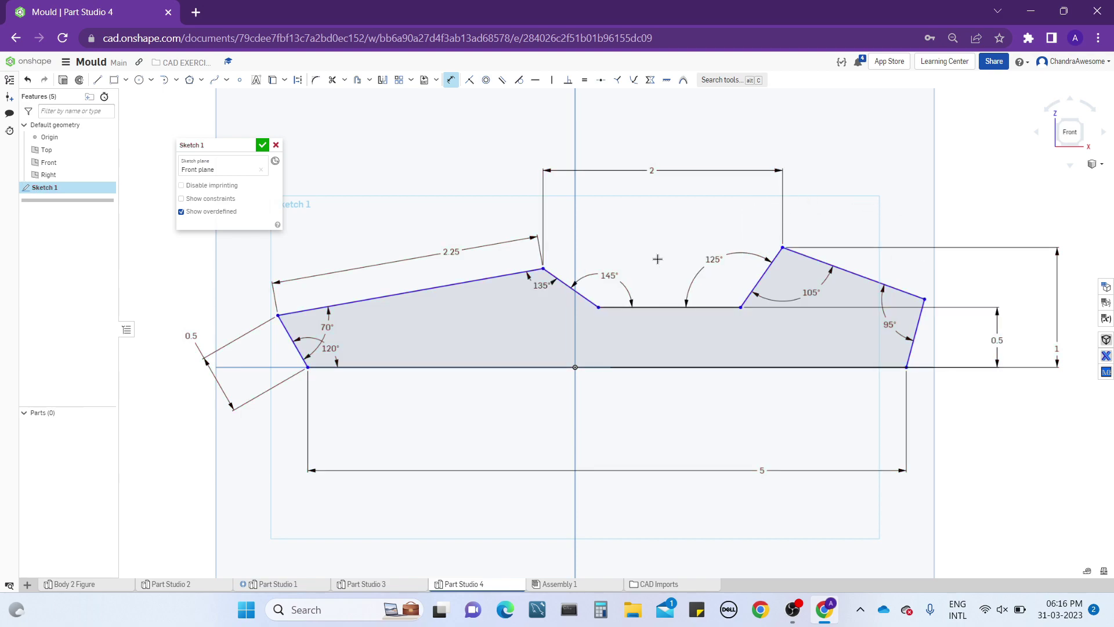
- Try to dimension the heights of the left peak and the upper right corner above the base line
{"action": "left_click", "coordinate": [543, 268]}
{"action": "left_click", "coordinate": [540, 368]}
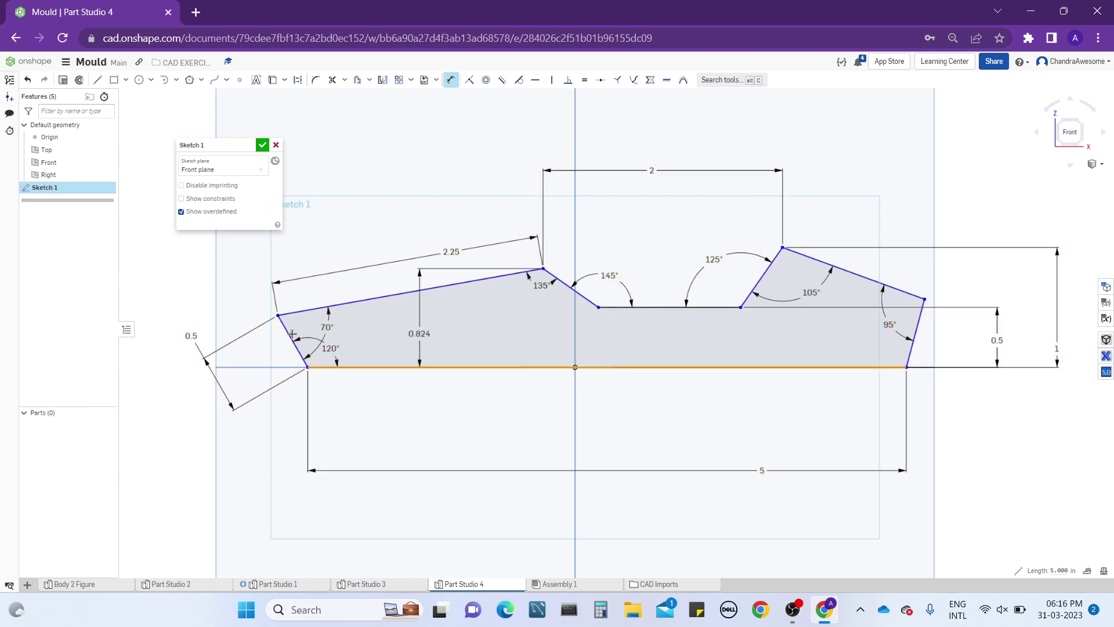
{"action": "left_click", "coordinate": [152, 338]}
{"action": "left_click", "coordinate": [152, 219]}
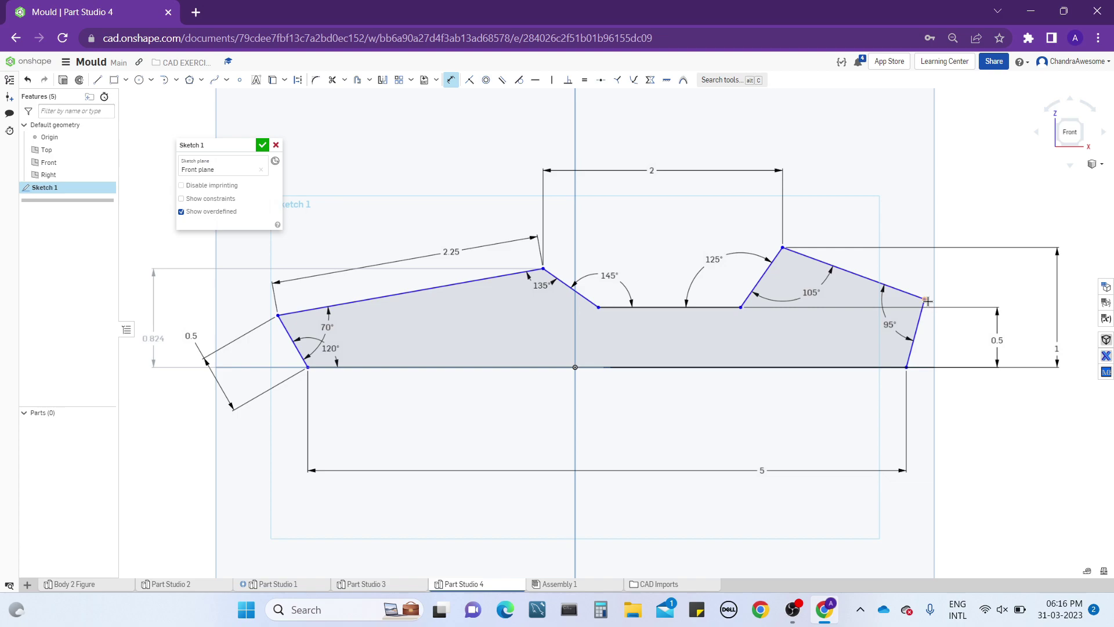
{"action": "left_click", "coordinate": [908, 366]}
{"action": "left_click", "coordinate": [1006, 275]}
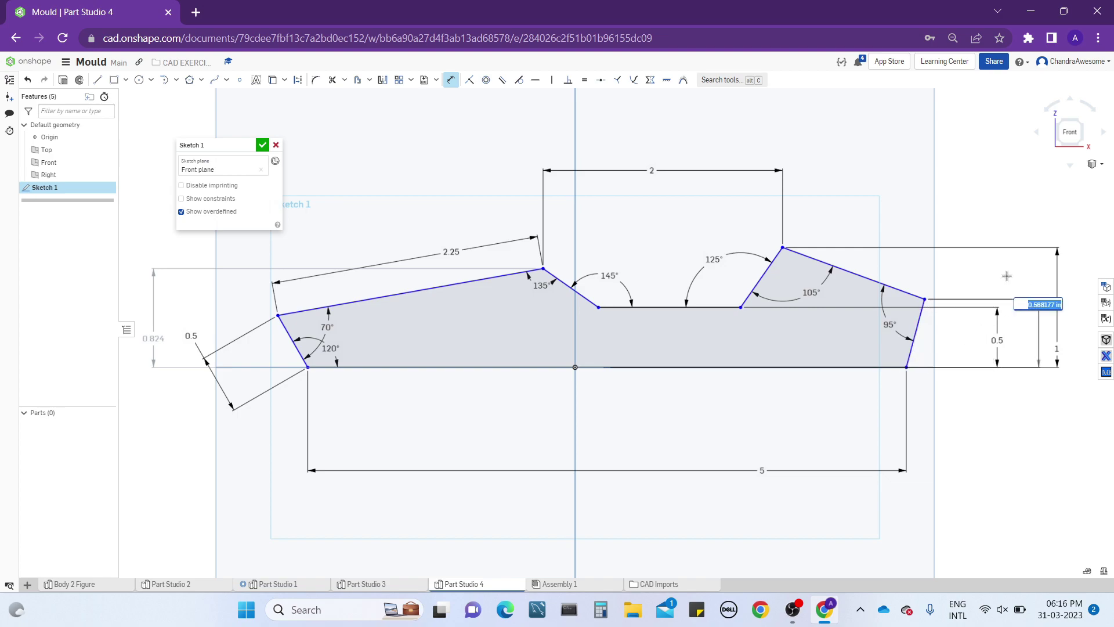
{"action": "key", "text": "Return"}
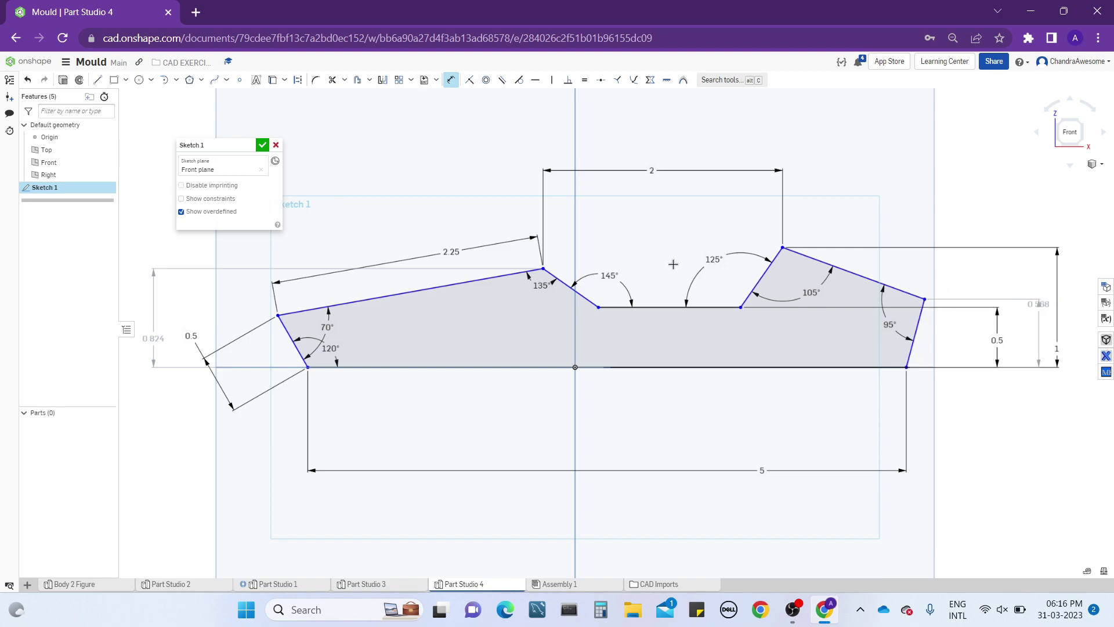
- Delete the driven height dimensions of the left peak and the upper right corner
{"action": "mouse_move", "coordinate": [688, 206]}
{"action": "right_mouse_down"}
{"action": "mouse_move", "coordinate": [706, 214]}
{"action": "mouse_move", "coordinate": [684, 224]}
{"action": "right_mouse_up"}
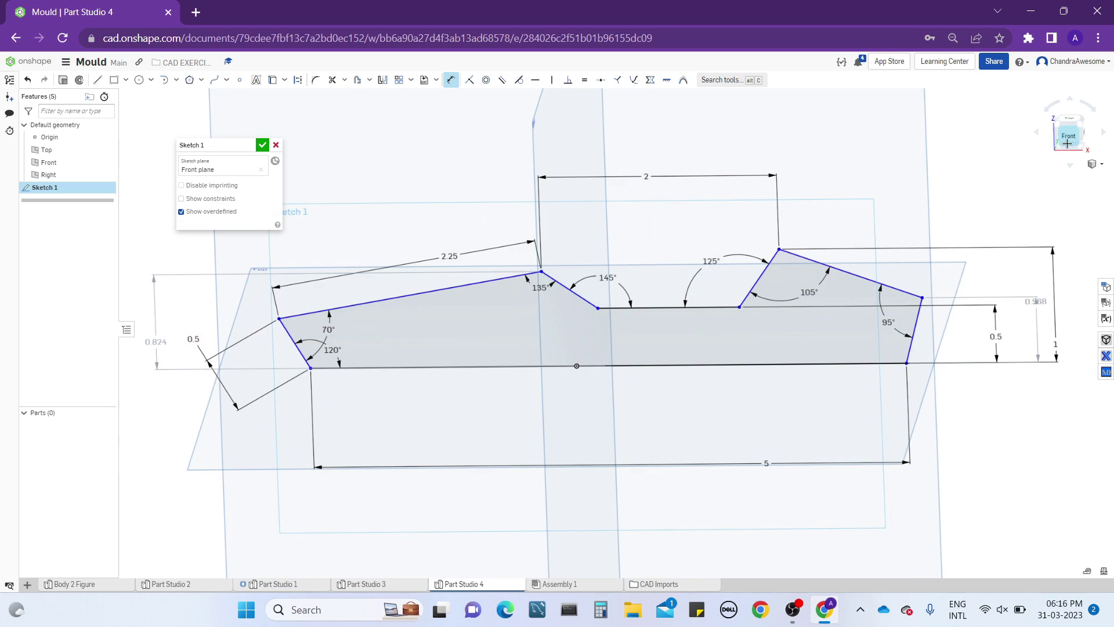
{"action": "left_click", "coordinate": [1067, 143]}
{"action": "scroll", "coordinate": [462, 298], "scroll_direction": "up", "scroll_amount": 5}
{"action": "scroll", "coordinate": [463, 298], "scroll_direction": "down", "scroll_amount": 2}
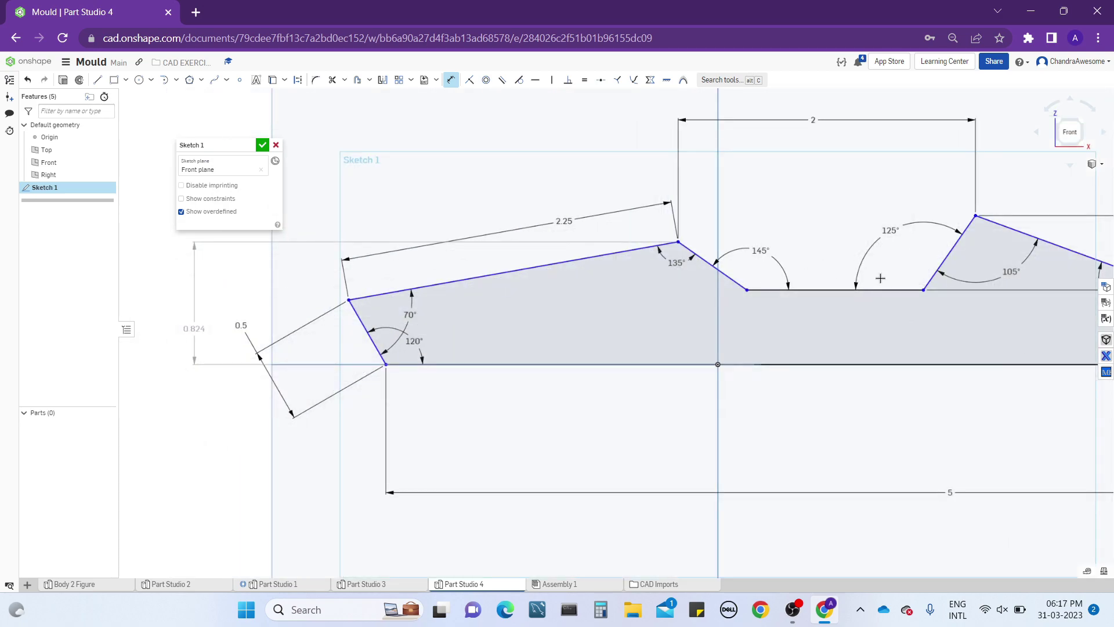
{"action": "middle_click_drag", "start_coordinate": [880, 278], "coordinate": [747, 330]}
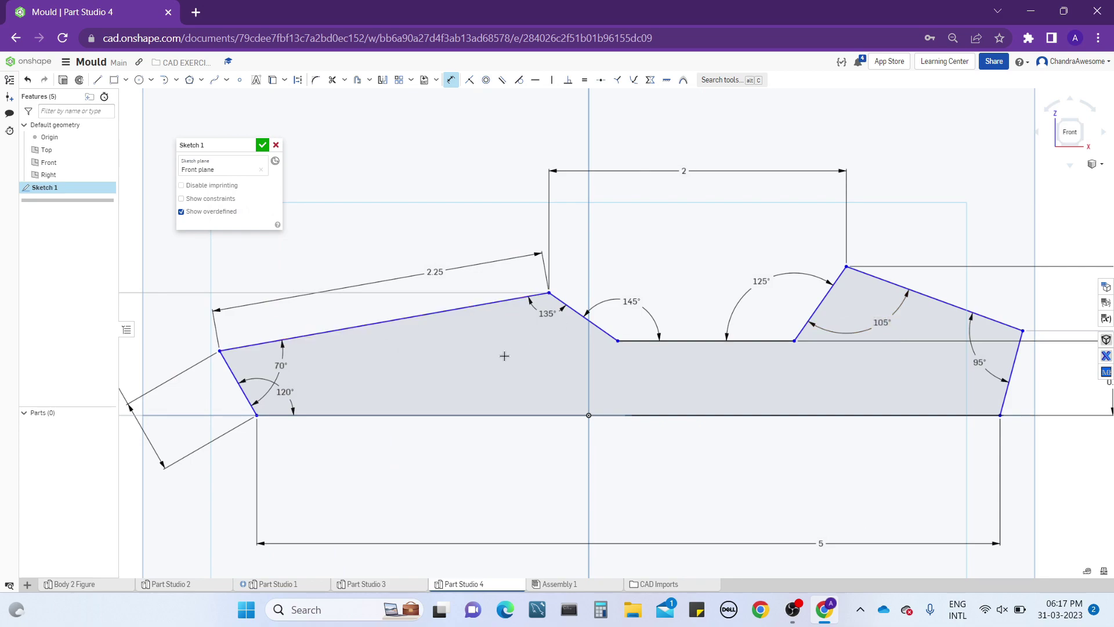
{"action": "scroll", "coordinate": [450, 366], "scroll_direction": "down", "scroll_amount": 3}
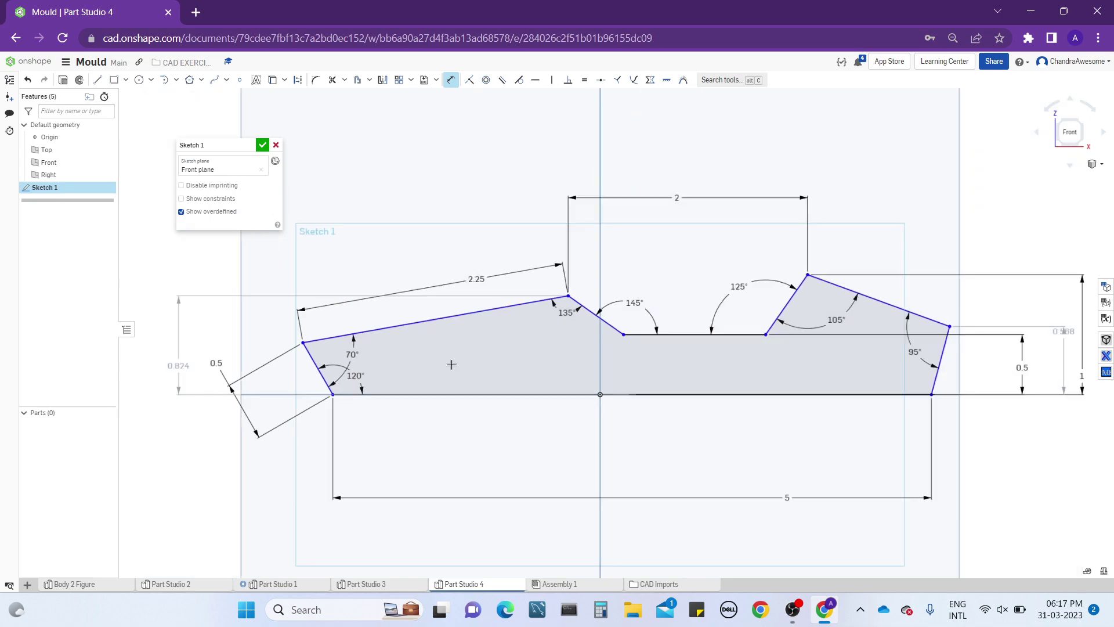
{"action": "left_click", "coordinate": [231, 366]}
{"action": "key", "text": "Delete"}
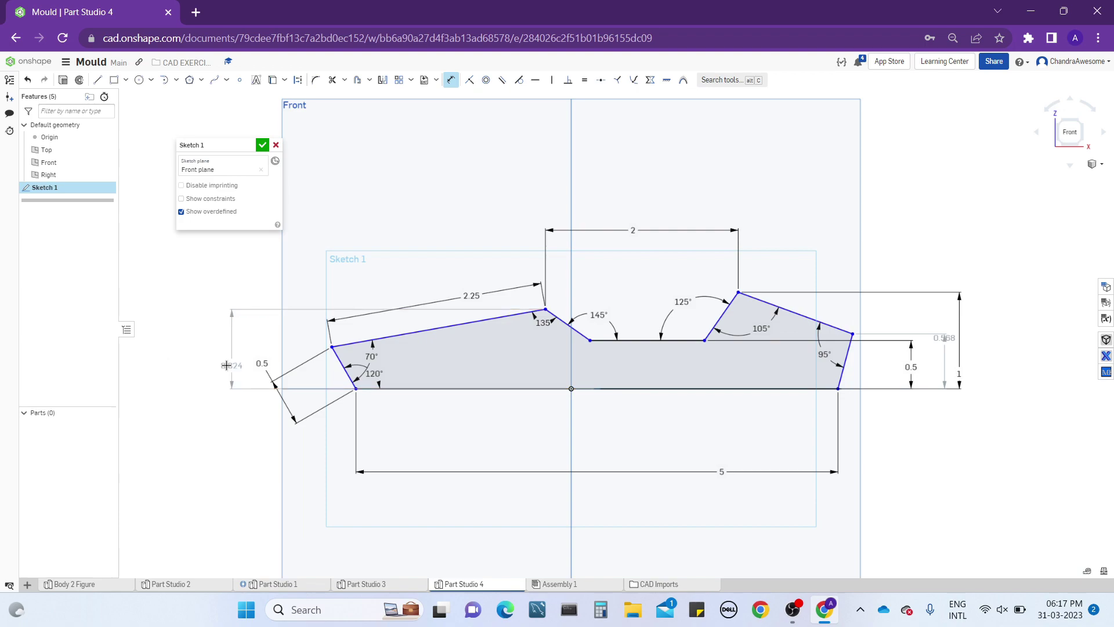
{"action": "left_click", "coordinate": [951, 335]}
{"action": "key", "text": "Delete"}
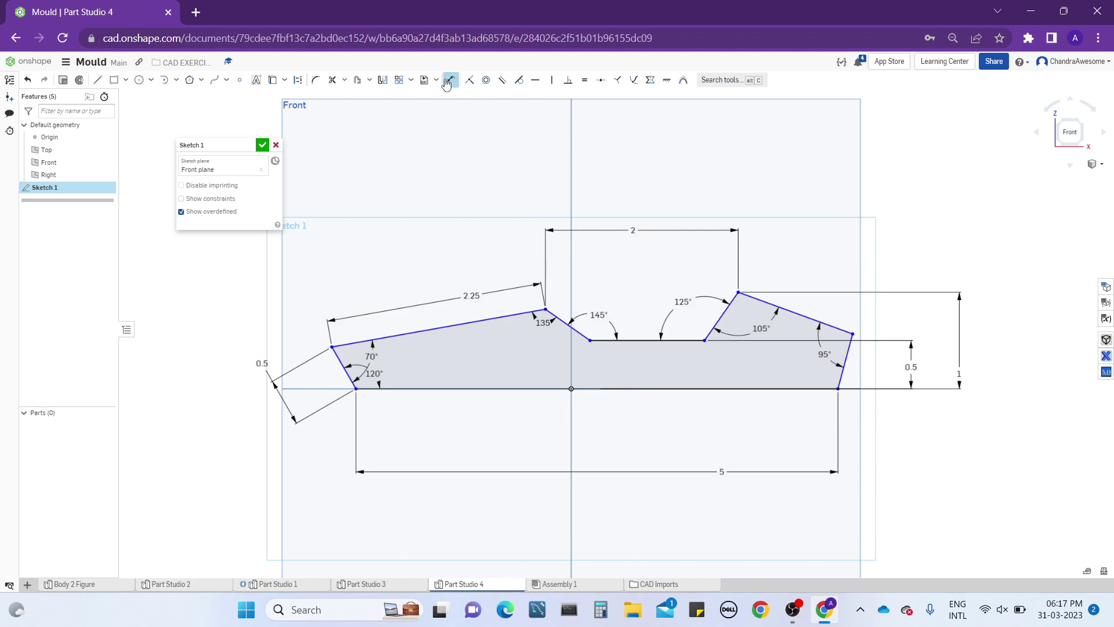
- Slide the profile left along the base line to test its remaining freedom of movement
{"action": "mouse_move", "coordinate": [331, 347]}
{"action": "left_mouse_down"}
{"action": "mouse_move", "coordinate": [308, 347]}
{"action": "mouse_move", "coordinate": [402, 350]}
{"action": "mouse_move", "coordinate": [414, 363]}
{"action": "mouse_move", "coordinate": [222, 360]}
{"action": "mouse_move", "coordinate": [67, 375]}
{"action": "mouse_move", "coordinate": [641, 381]}
{"action": "mouse_move", "coordinate": [219, 380]}
{"action": "mouse_move", "coordinate": [412, 365]}
{"action": "mouse_move", "coordinate": [191, 374]}
{"action": "mouse_move", "coordinate": [205, 355]}
{"action": "mouse_move", "coordinate": [151, 348]}
{"action": "mouse_move", "coordinate": [526, 319]}
{"action": "mouse_move", "coordinate": [207, 328]}
{"action": "mouse_move", "coordinate": [400, 339]}
{"action": "mouse_move", "coordinate": [294, 339]}
{"action": "mouse_move", "coordinate": [326, 337]}
{"action": "left_mouse_up"}
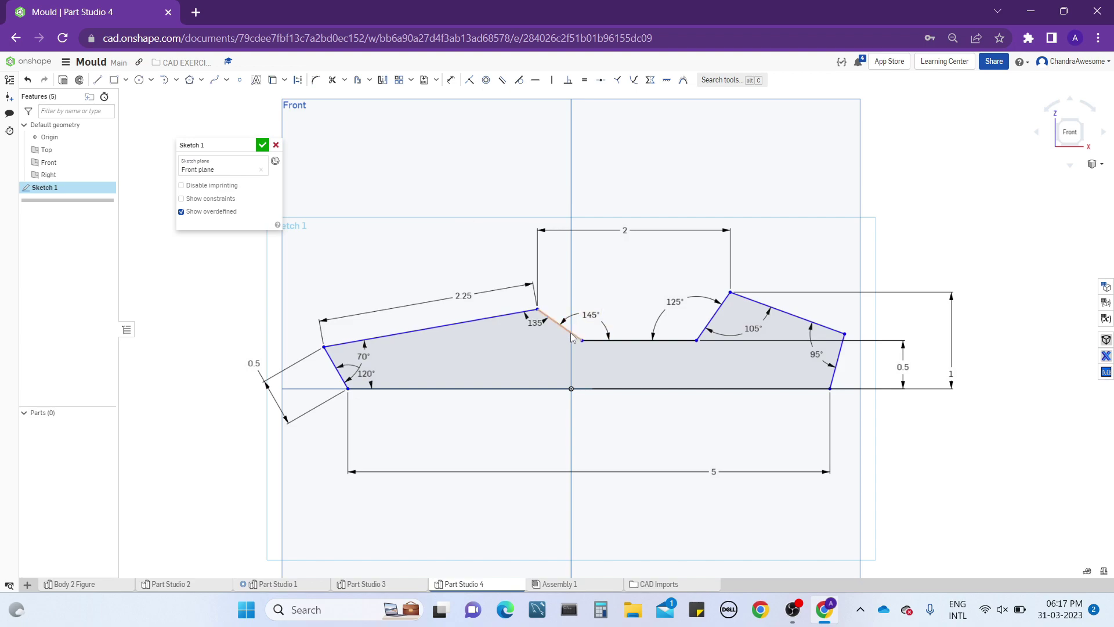
{"action": "mouse_move", "coordinate": [571, 336]}
{"action": "left_mouse_down"}
{"action": "mouse_move", "coordinate": [587, 251]}
{"action": "mouse_move", "coordinate": [894, 297]}
{"action": "mouse_move", "coordinate": [515, 295]}
{"action": "mouse_move", "coordinate": [127, 325]}
{"action": "mouse_move", "coordinate": [899, 324]}
{"action": "mouse_move", "coordinate": [346, 326]}
{"action": "mouse_move", "coordinate": [559, 323]}
{"action": "left_mouse_up"}
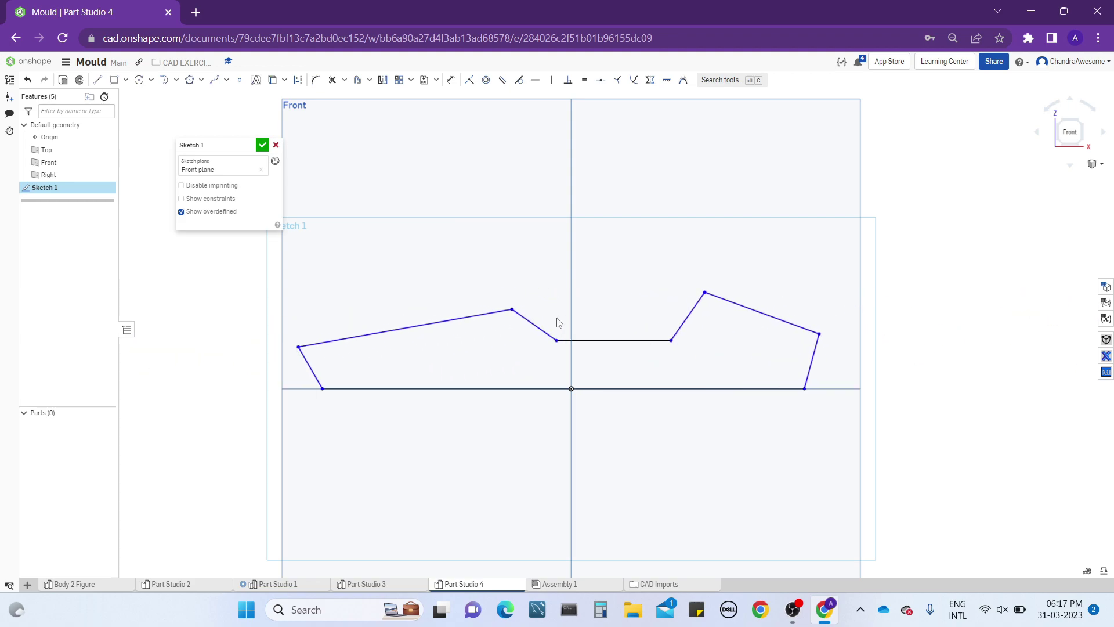
- Dimension the horizontal distance from the origin to the base line's right end as 2.5 in and finish the sketch
{"action": "left_click", "coordinate": [451, 80]}
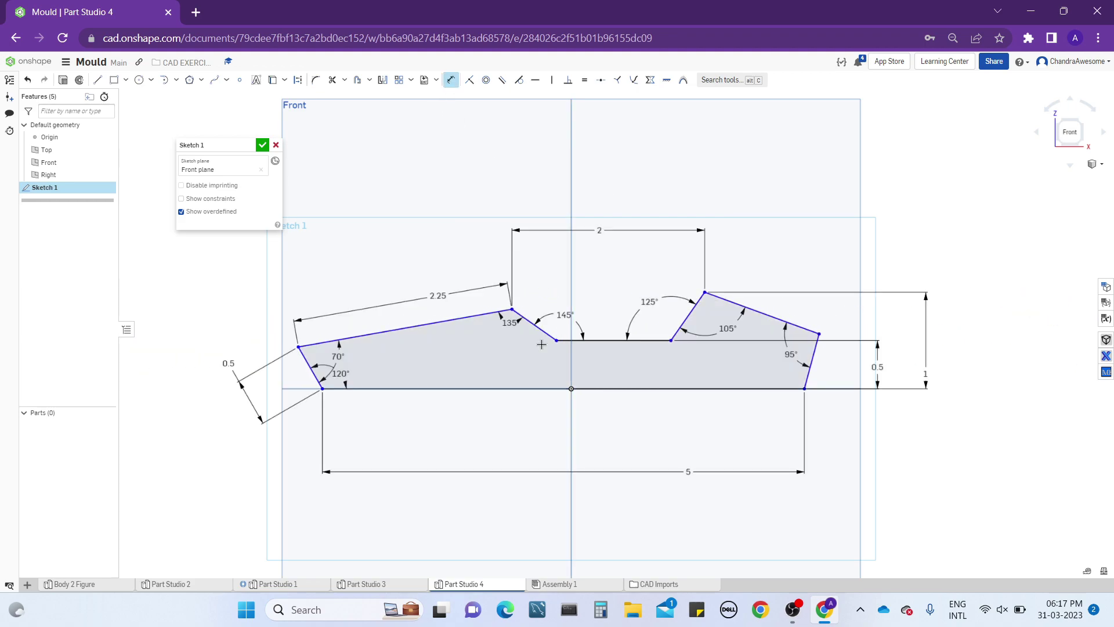
{"action": "scroll", "coordinate": [575, 388], "scroll_direction": "up", "scroll_amount": 7}
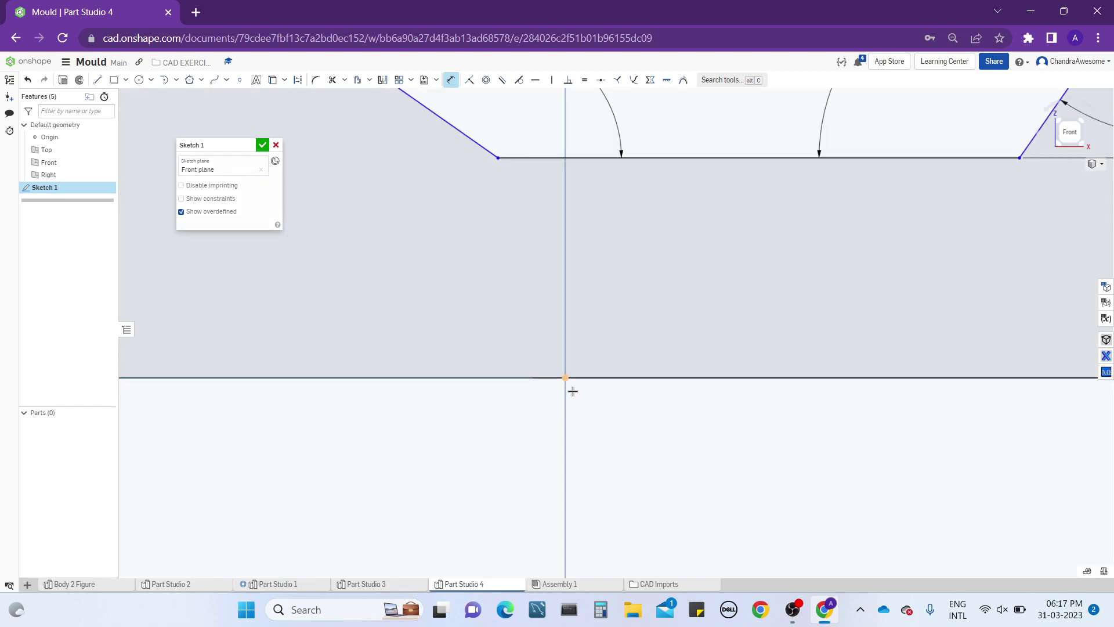
{"action": "scroll", "coordinate": [567, 382], "scroll_direction": "down", "scroll_amount": 5}
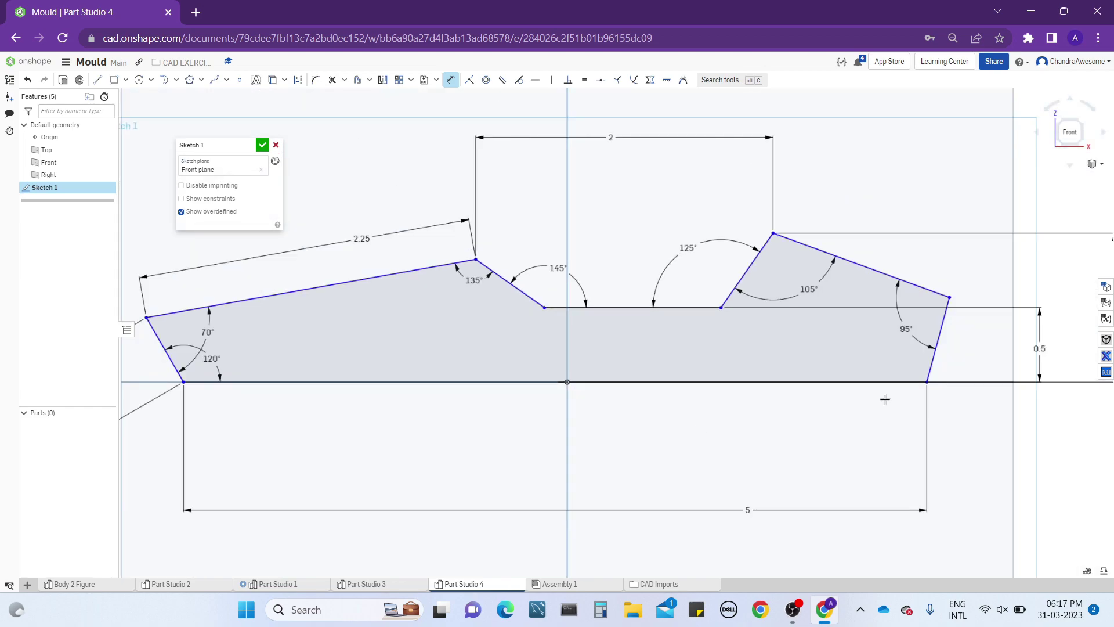
{"action": "left_click", "coordinate": [927, 384]}
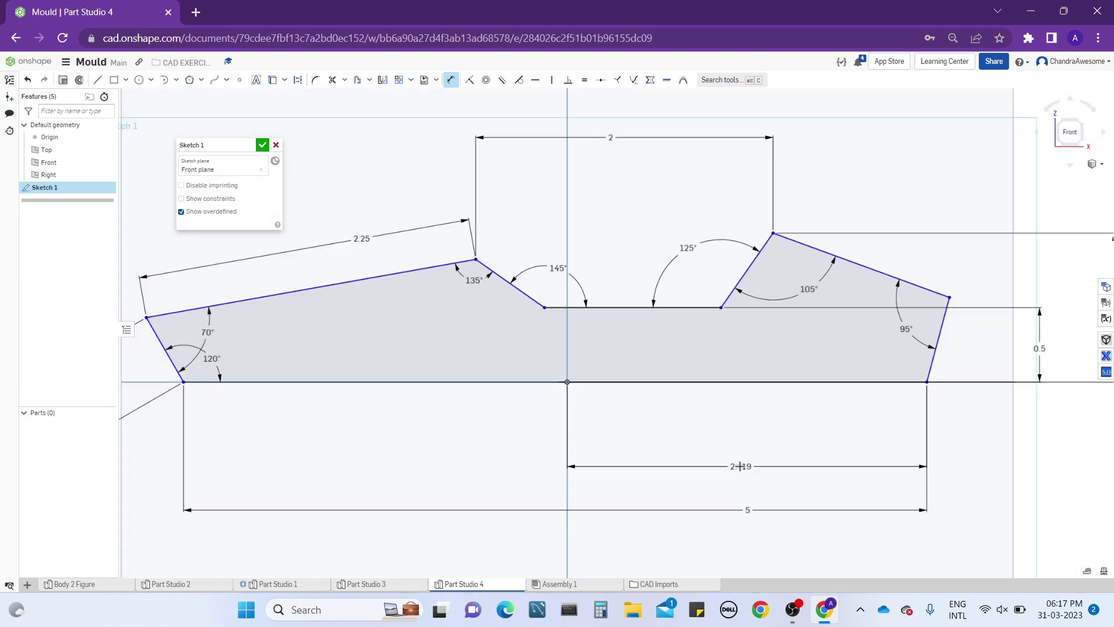
{"action": "left_click", "coordinate": [776, 435]}
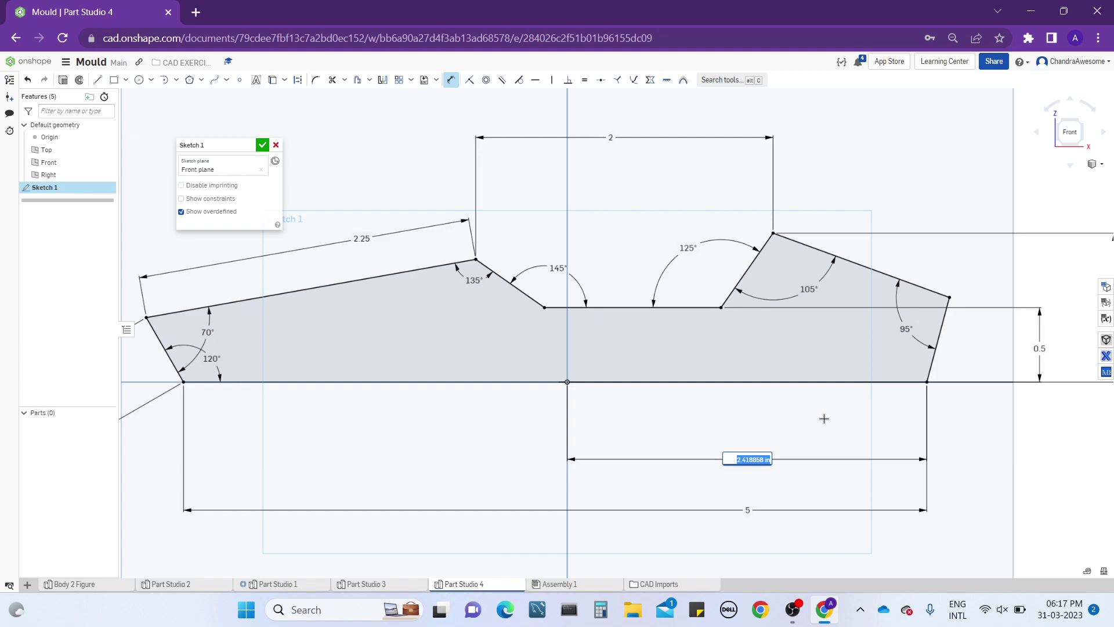
{"action": "type", "text": "2.5"}
{"action": "key", "text": "Return"}
{"action": "scroll", "coordinate": [824, 418], "scroll_direction": "down", "scroll_amount": 4}
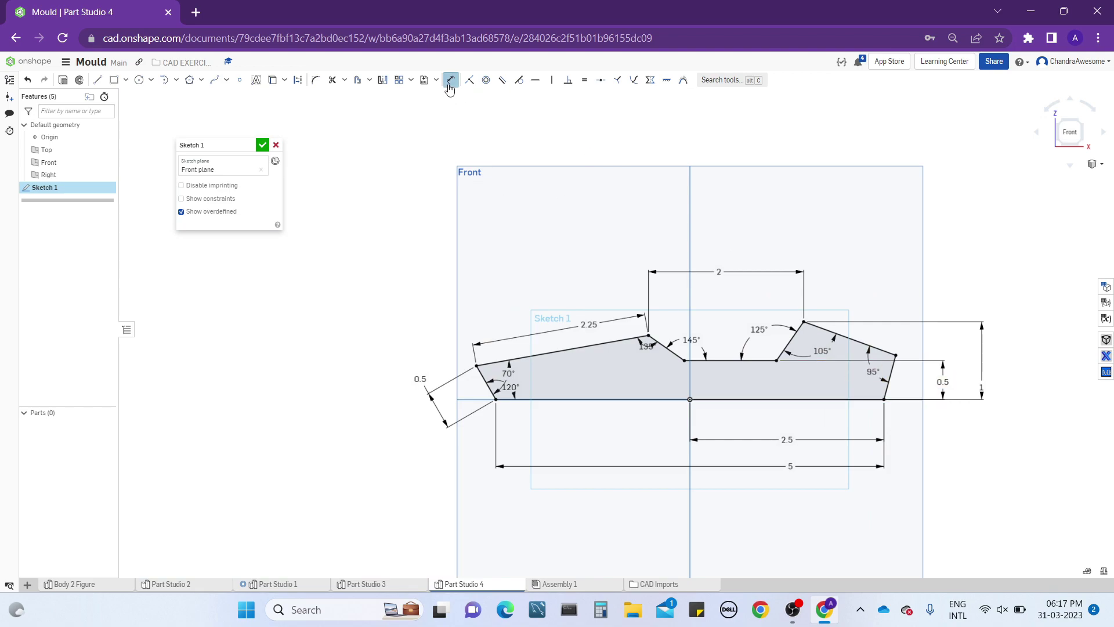
{"action": "key", "text": "Escape"}
{"action": "left_click", "coordinate": [262, 145]}
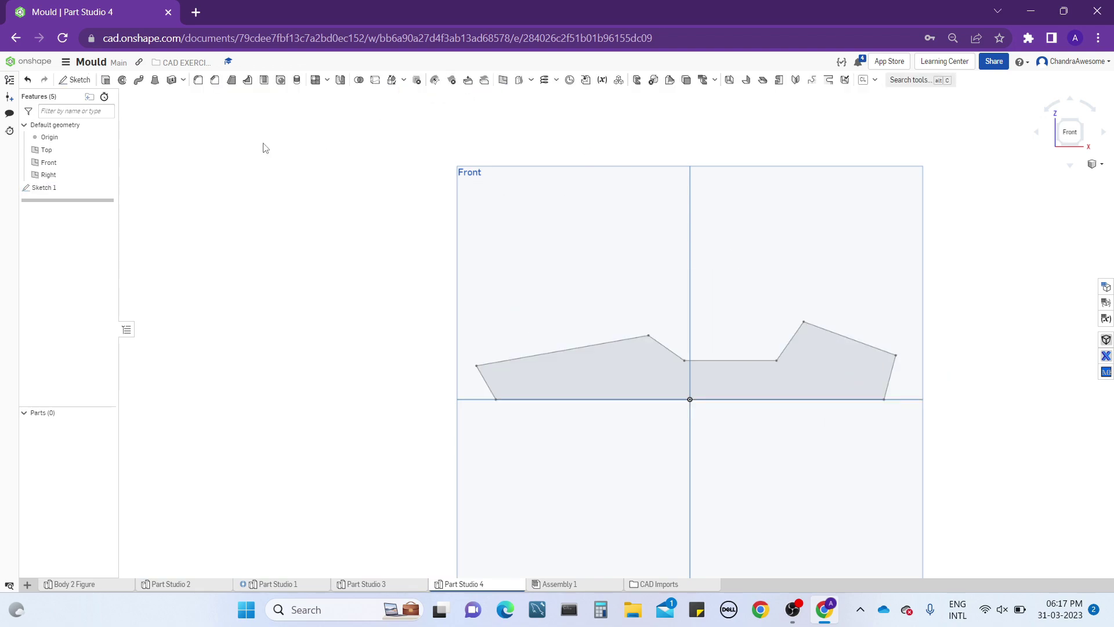
- Extrude the side profile as a new solid, symmetric about the sketch plane
{"action": "mouse_move", "coordinate": [737, 284]}
{"action": "right_mouse_down"}
{"action": "mouse_move", "coordinate": [791, 289]}
{"action": "mouse_move", "coordinate": [599, 385]}
{"action": "mouse_move", "coordinate": [746, 303]}
{"action": "mouse_move", "coordinate": [716, 356]}
{"action": "mouse_move", "coordinate": [499, 323]}
{"action": "mouse_move", "coordinate": [659, 343]}
{"action": "mouse_move", "coordinate": [728, 269]}
{"action": "mouse_move", "coordinate": [674, 294]}
{"action": "right_mouse_up"}
{"action": "left_click", "coordinate": [682, 377]}
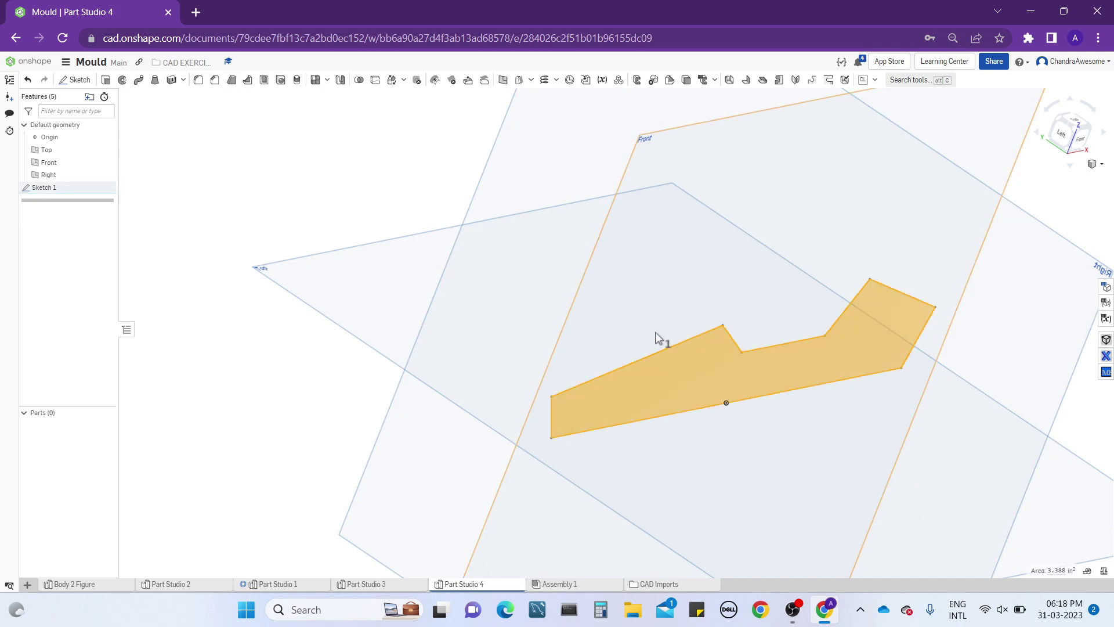
{"action": "mouse_move", "coordinate": [659, 339]}
{"action": "right_mouse_down"}
{"action": "mouse_move", "coordinate": [641, 350]}
{"action": "mouse_move", "coordinate": [652, 346]}
{"action": "right_mouse_up"}
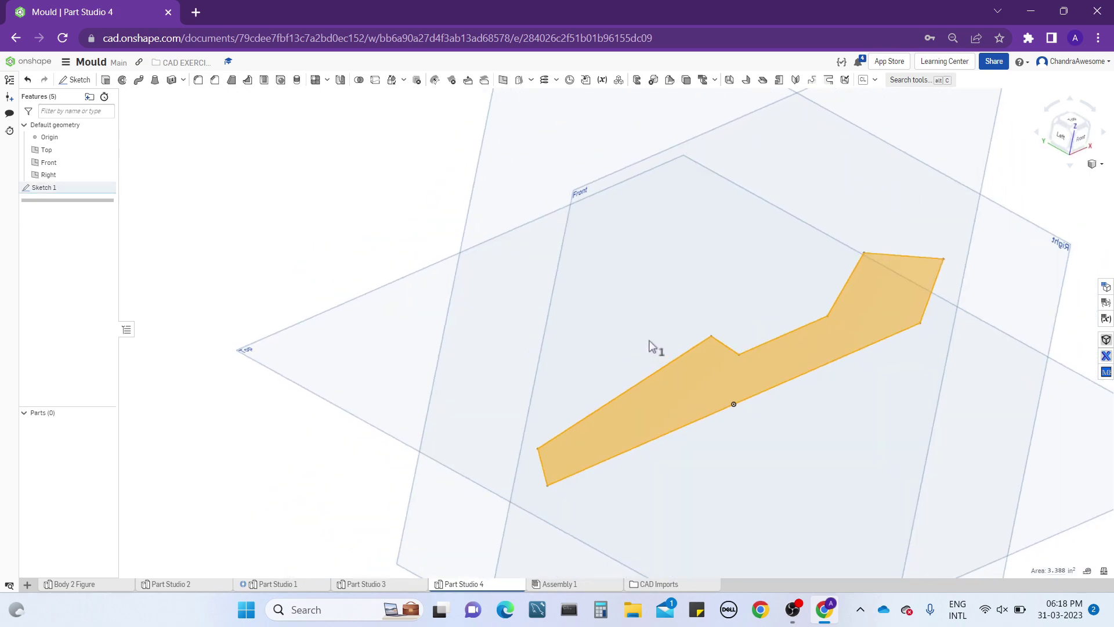
{"action": "left_click", "coordinate": [113, 81]}
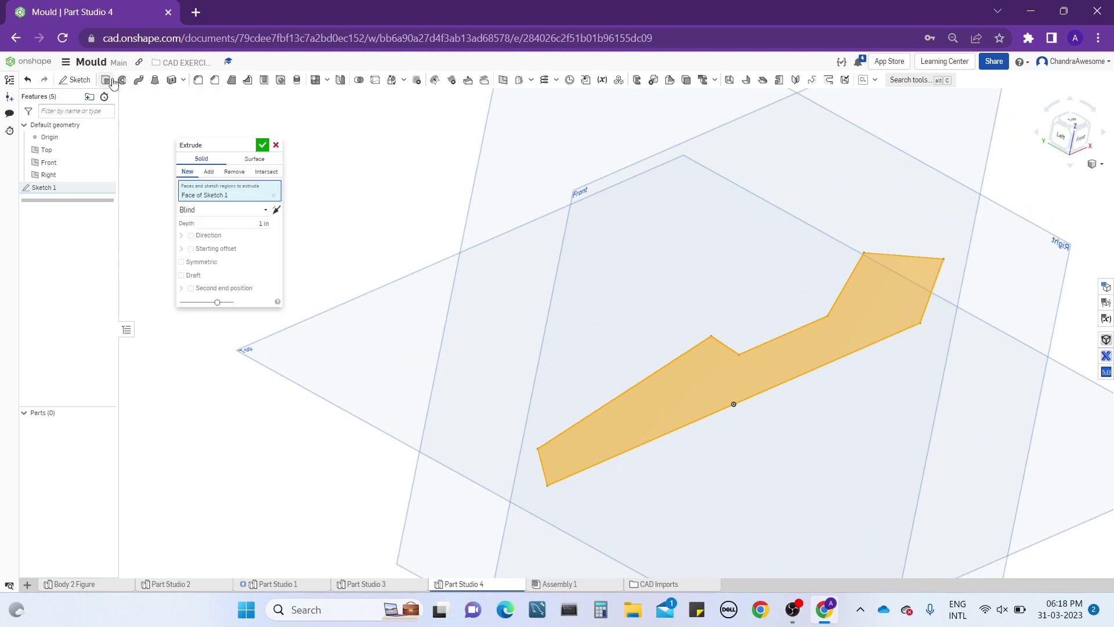
{"action": "right_click_drag", "start_coordinate": [424, 256], "coordinate": [440, 238]}
{"action": "scroll", "coordinate": [439, 238], "scroll_direction": "down", "scroll_amount": 2}
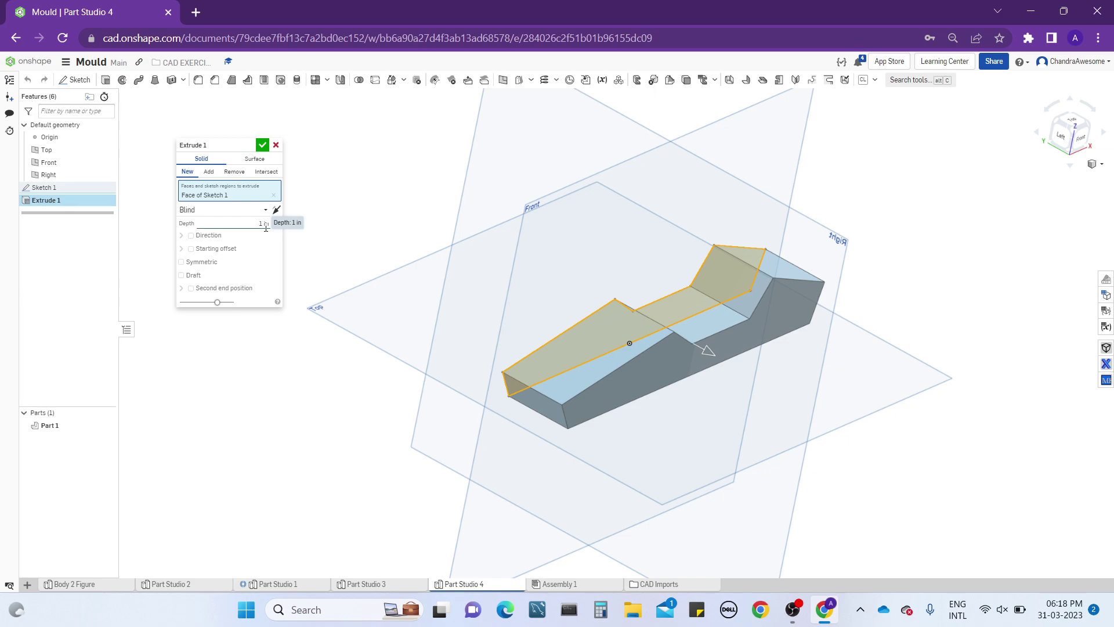
{"action": "left_click", "coordinate": [222, 262]}
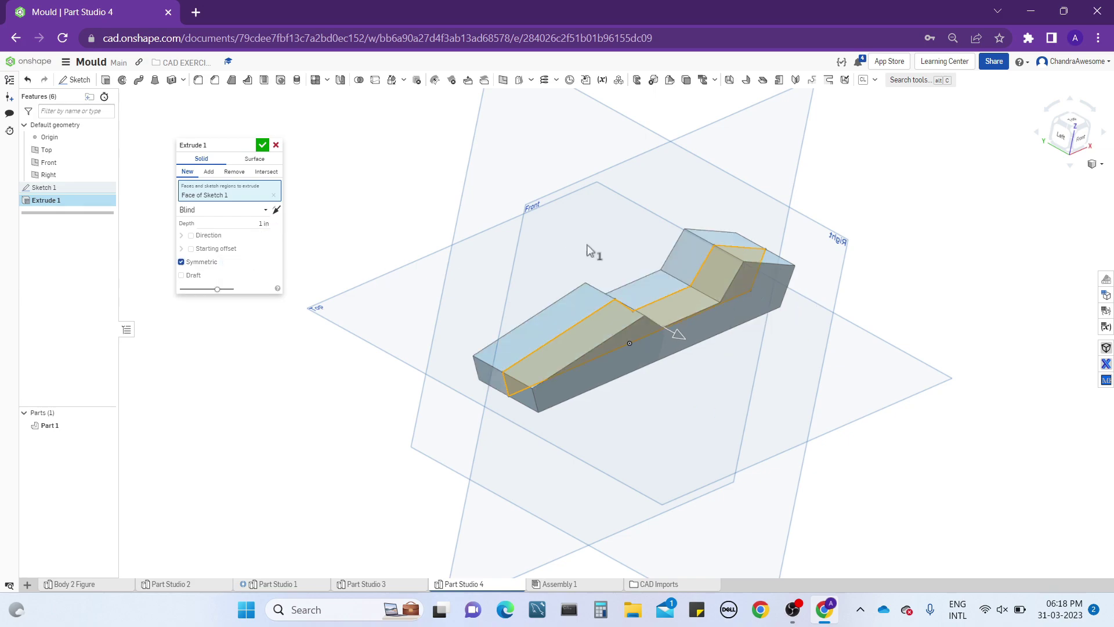
{"action": "right_click_drag", "start_coordinate": [590, 250], "coordinate": [561, 264]}
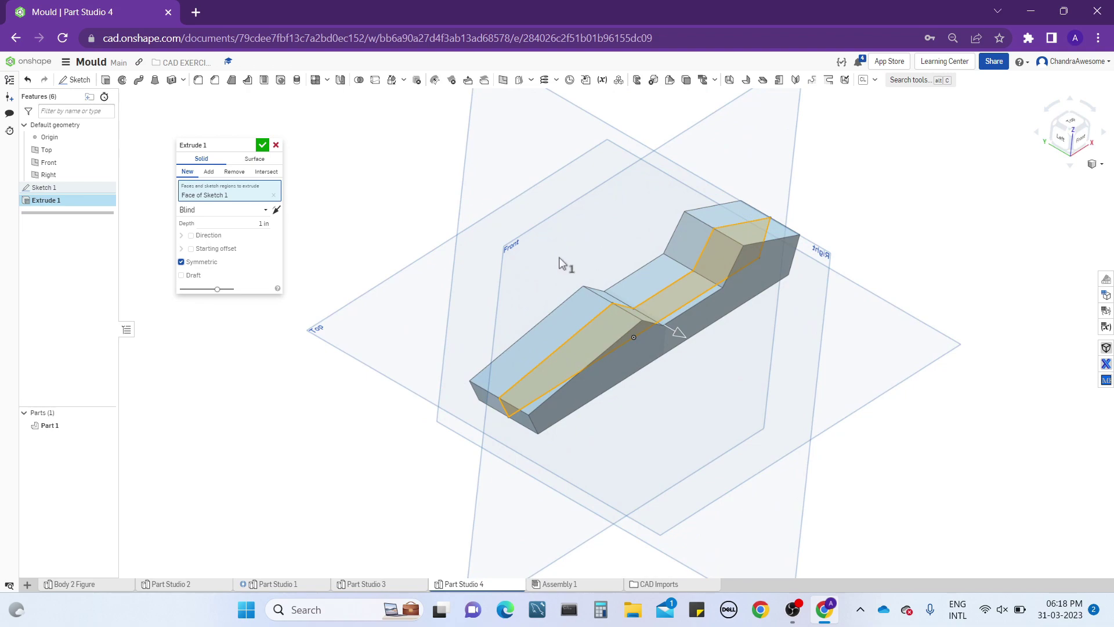
- Set the symmetric extrusion's depth to 2 in and accept it
{"action": "left_click", "coordinate": [248, 223]}
{"action": "left_click_drag", "start_coordinate": [680, 333], "coordinate": [677, 345]}
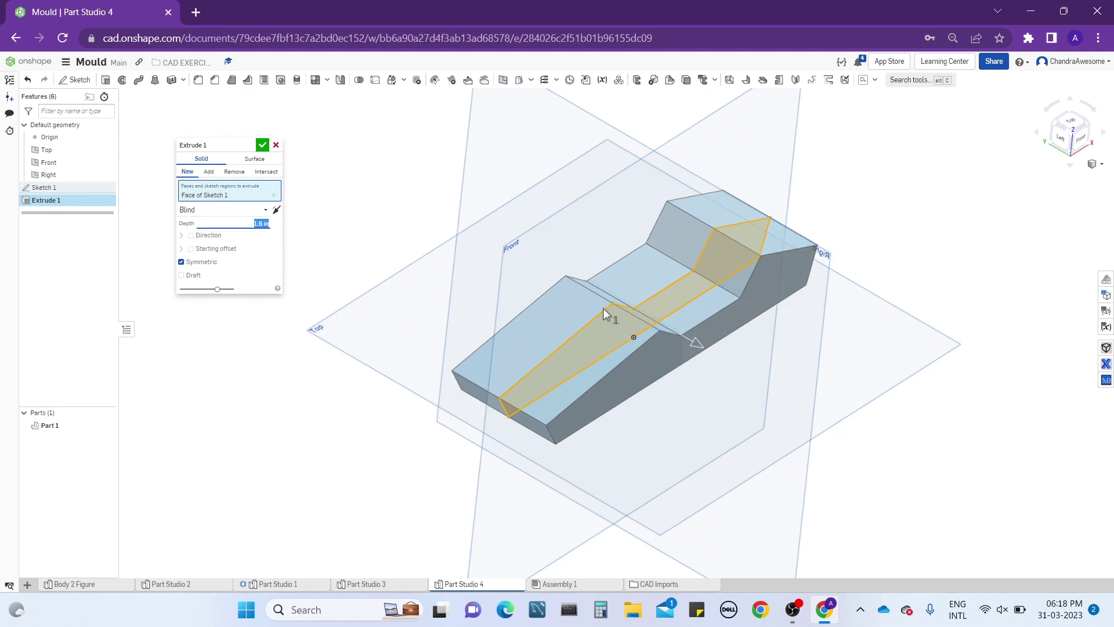
{"action": "right_click_drag", "start_coordinate": [604, 308], "coordinate": [627, 351]}
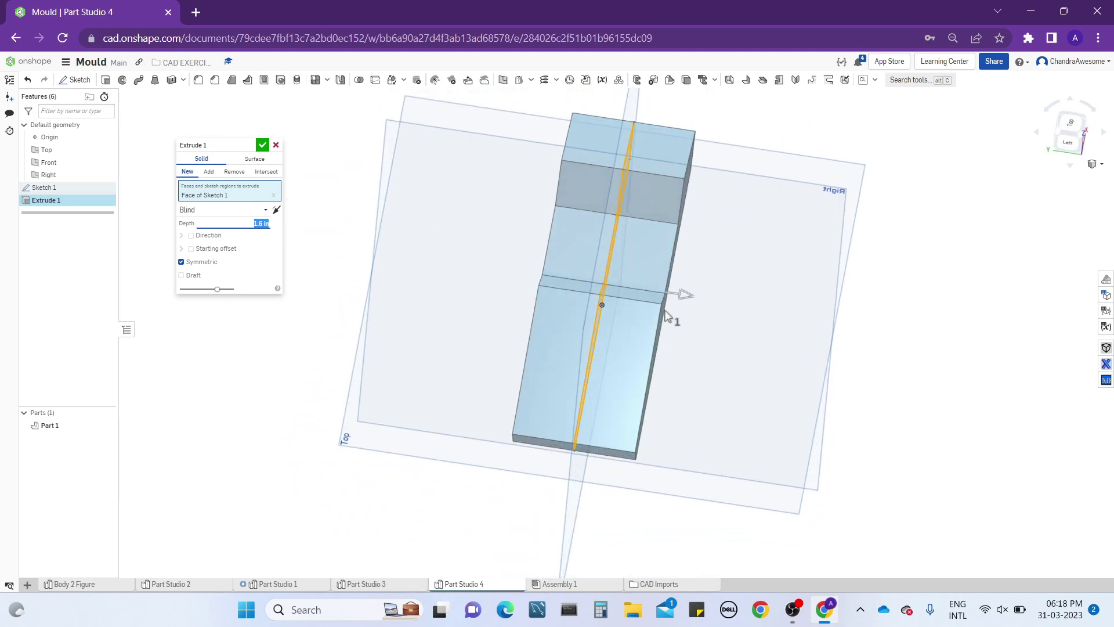
{"action": "type", "text": "2"}
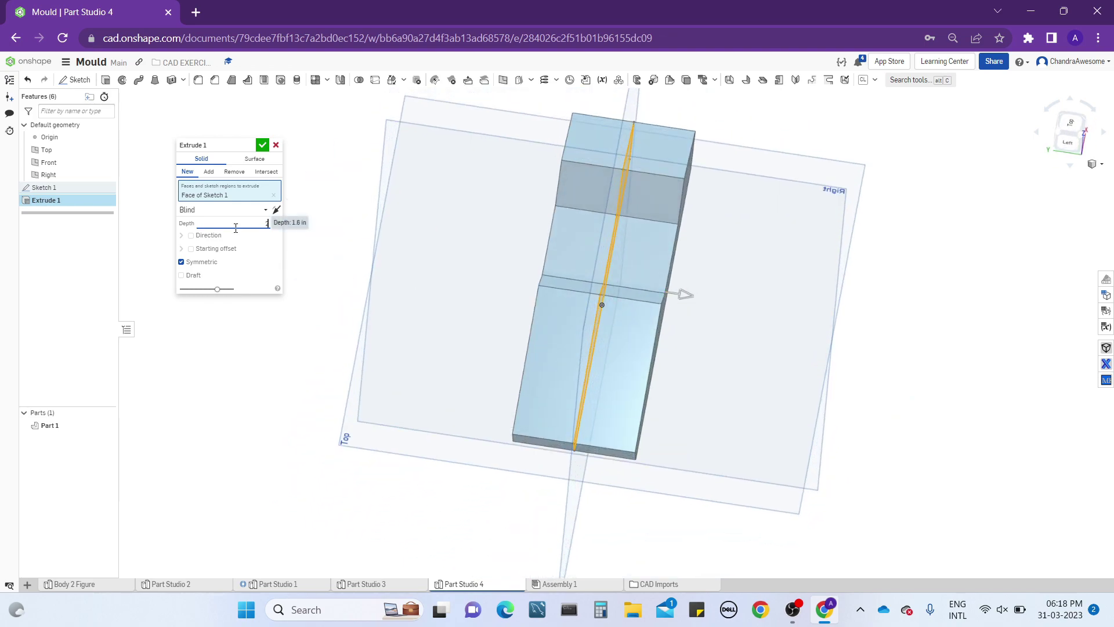
{"action": "key", "text": "Return"}
{"action": "right_click_drag", "start_coordinate": [464, 209], "coordinate": [397, 200]}
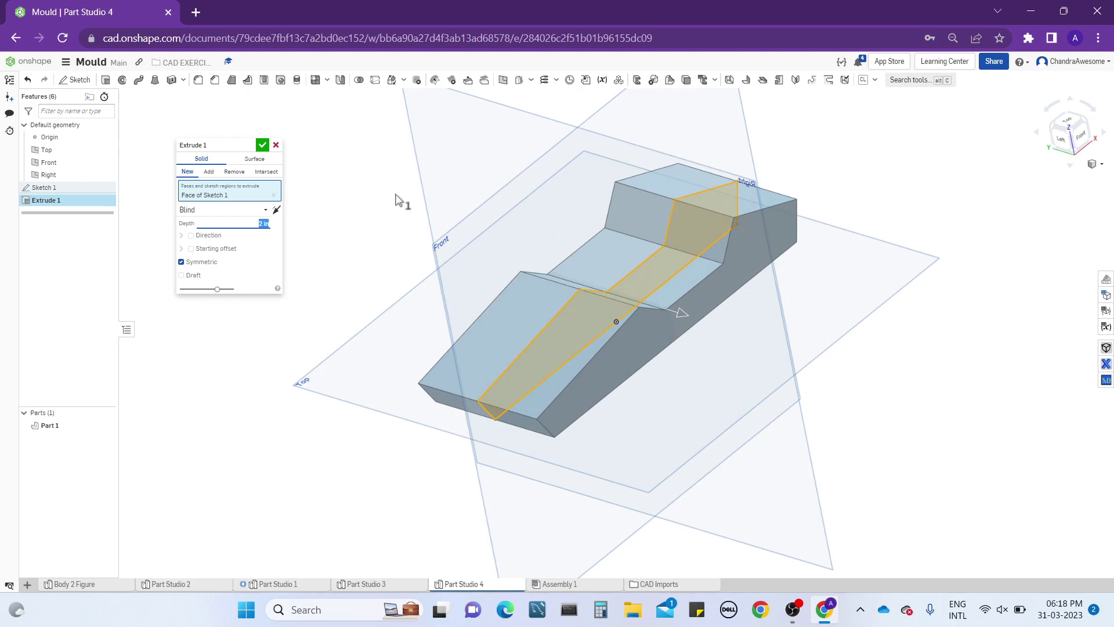
{"action": "left_click", "coordinate": [262, 146]}
{"action": "right_click_drag", "start_coordinate": [580, 232], "coordinate": [634, 315]}
{"action": "scroll", "coordinate": [718, 285], "scroll_direction": "up", "scroll_amount": 3}
{"action": "scroll", "coordinate": [633, 311], "scroll_direction": "down", "scroll_amount": 3}
{"action": "right_click_drag", "start_coordinate": [664, 323], "coordinate": [581, 377]}
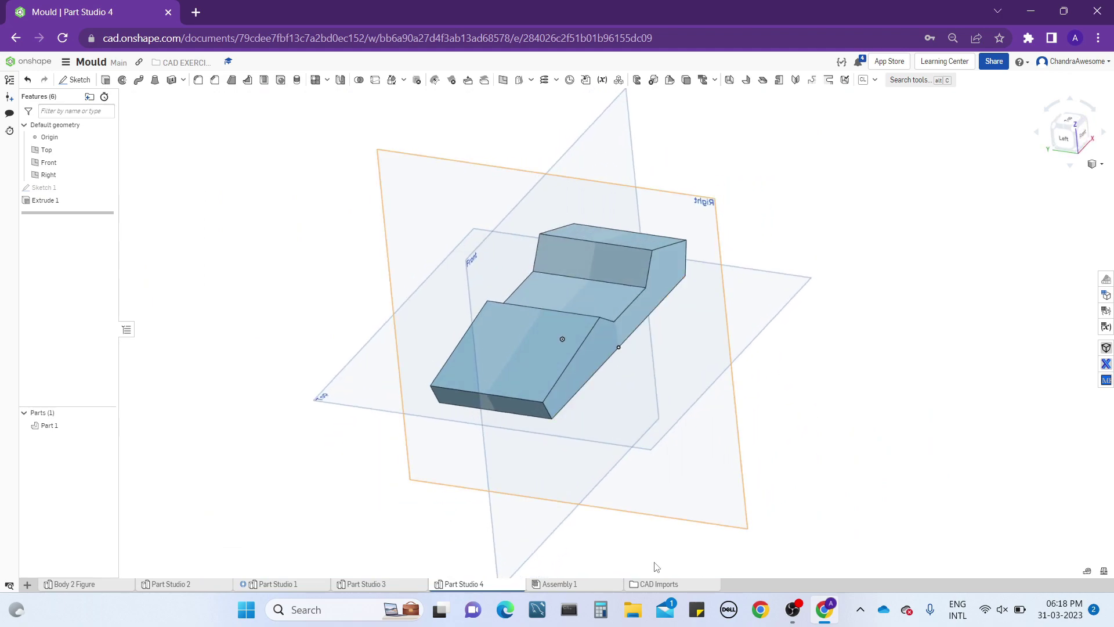
- Examine the tapered body of the finished F1 car in Part Studio 3, including from above, and return to Part Studio 4
{"action": "left_click", "coordinate": [383, 585]}
{"action": "right_click_drag", "start_coordinate": [551, 338], "coordinate": [569, 381]}
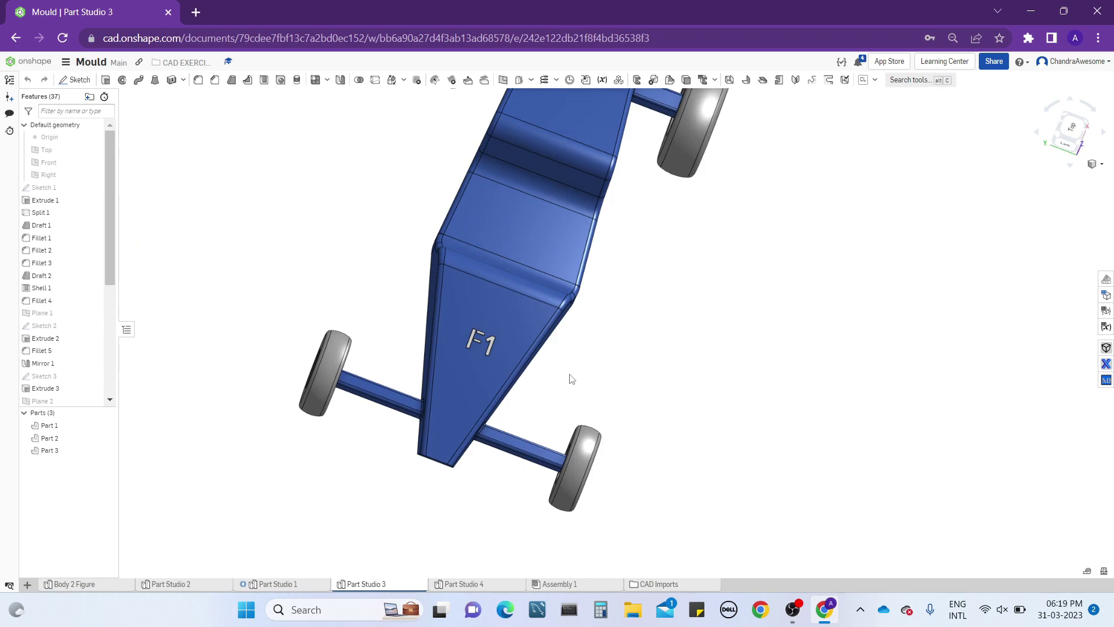
{"action": "scroll", "coordinate": [569, 381], "scroll_direction": "down", "scroll_amount": 3}
{"action": "right_click_drag", "start_coordinate": [587, 304], "coordinate": [573, 324]}
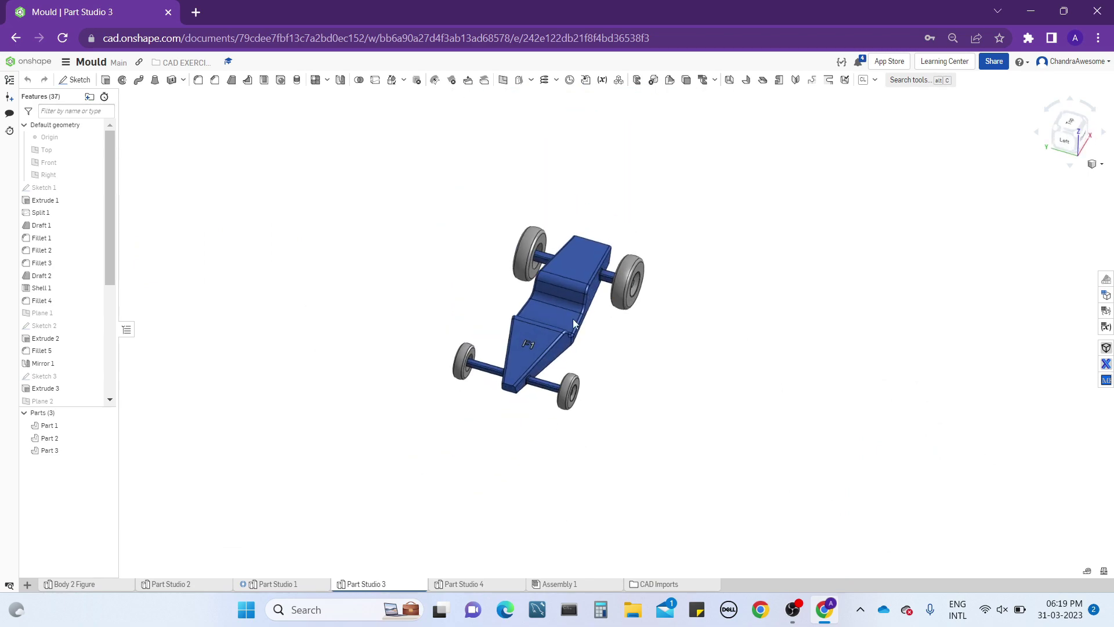
{"action": "scroll", "coordinate": [564, 331], "scroll_direction": "up", "scroll_amount": 5}
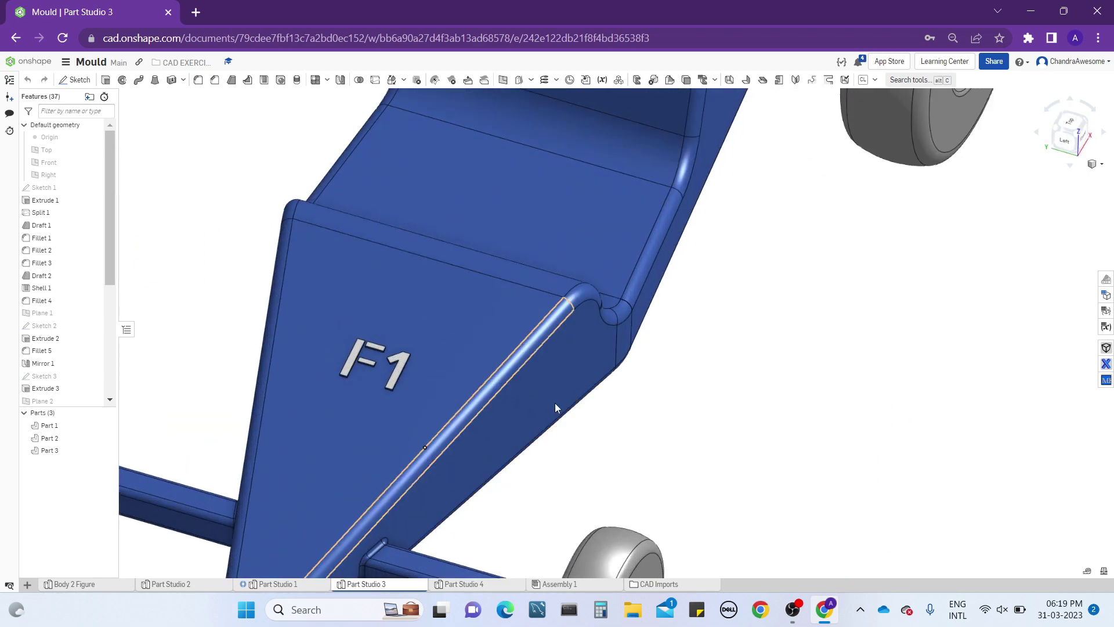
{"action": "scroll", "coordinate": [613, 399], "scroll_direction": "down", "scroll_amount": 3}
{"action": "right_click_drag", "start_coordinate": [613, 399], "coordinate": [607, 442]}
{"action": "scroll", "coordinate": [619, 422], "scroll_direction": "down", "scroll_amount": 3}
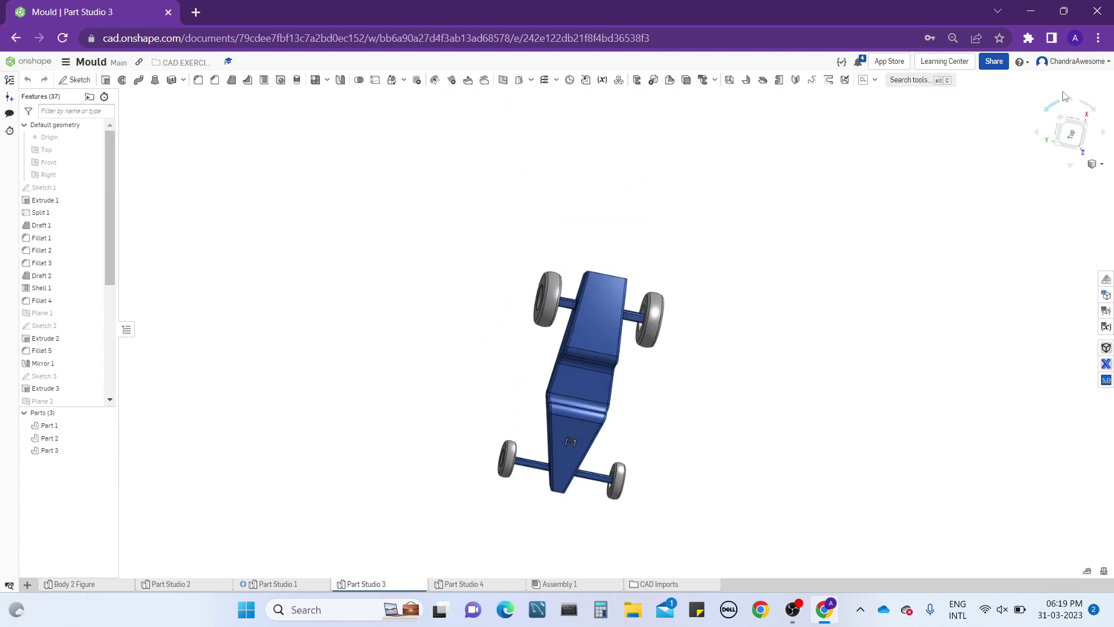
{"action": "left_click", "coordinate": [1071, 129]}
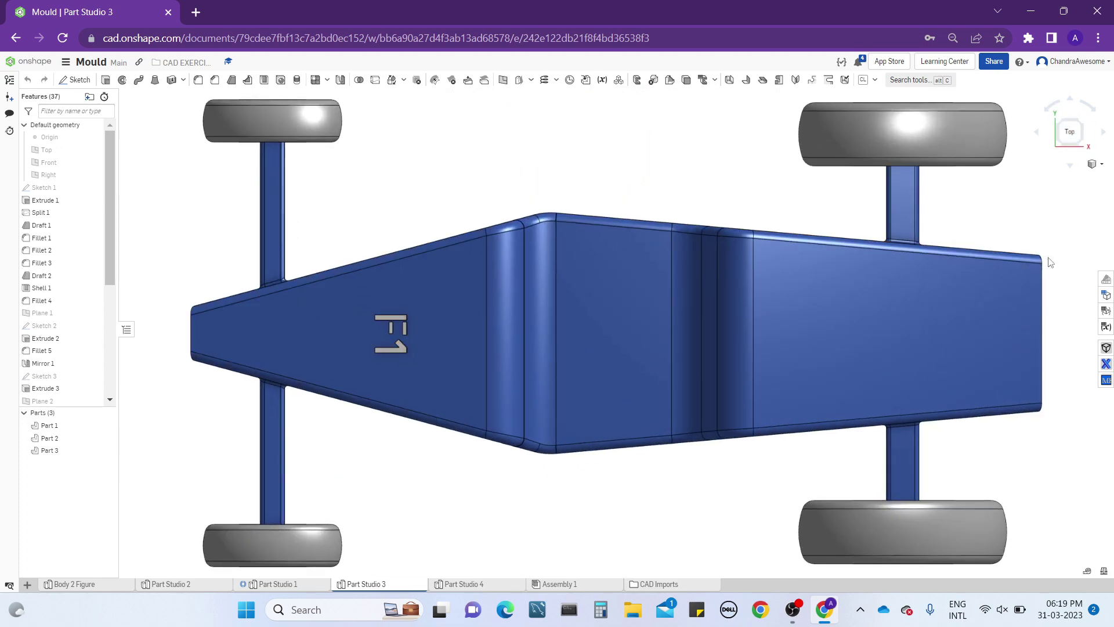
{"action": "scroll", "coordinate": [598, 407], "scroll_direction": "down", "scroll_amount": 3}
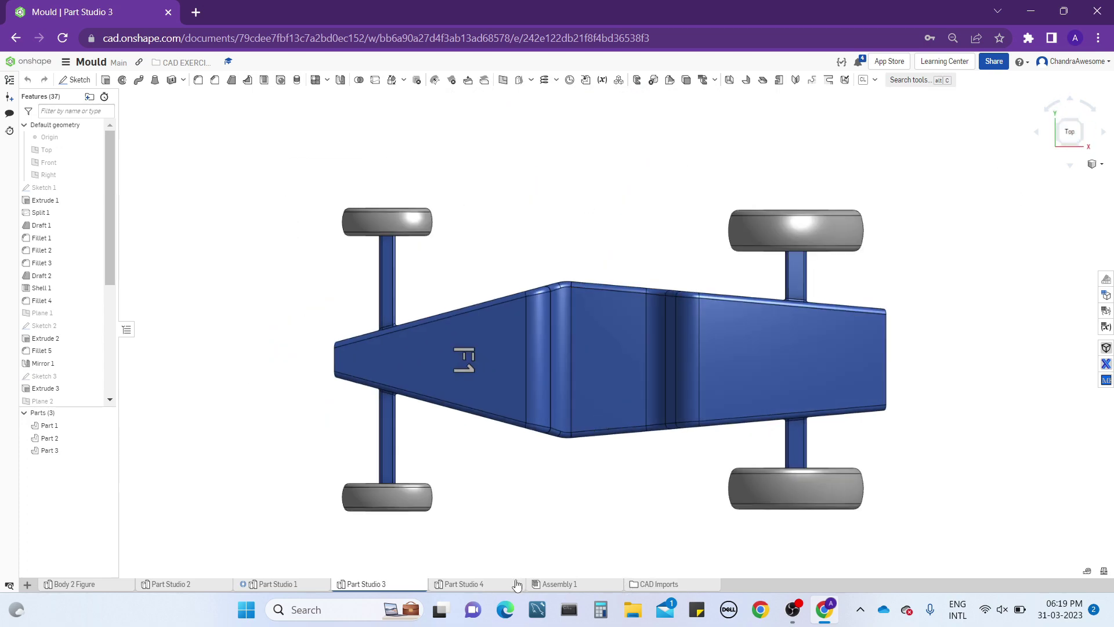
{"action": "left_click", "coordinate": [511, 584]}
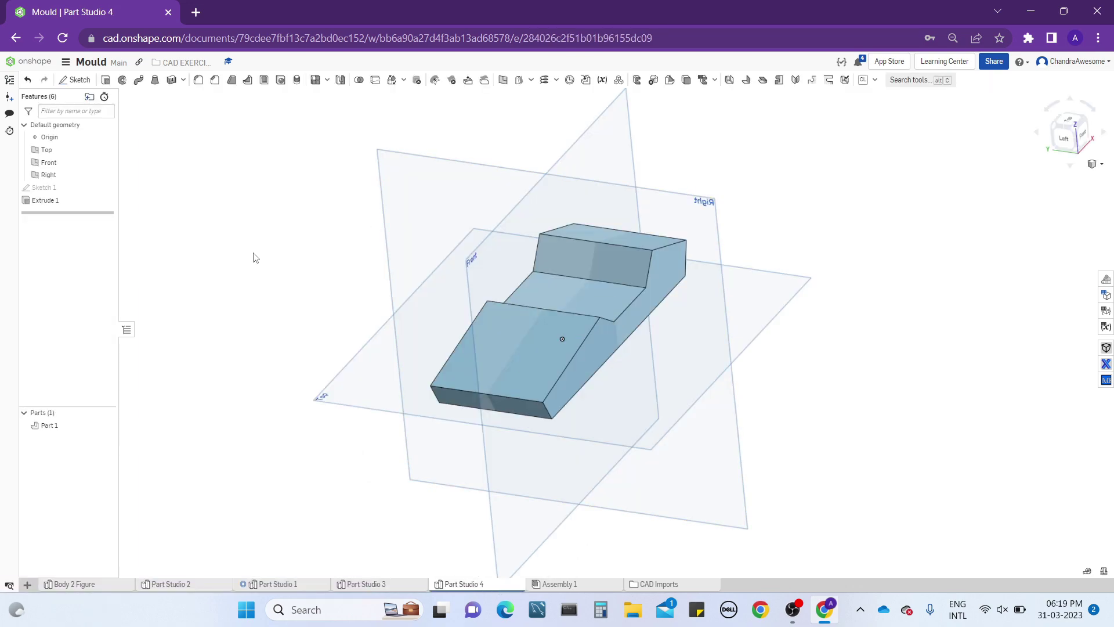
- Try a draft on the body's long side face with the Right plane as neutral plane, varying the angle up to 30 deg
{"action": "mouse_move", "coordinate": [296, 196]}
{"action": "right_mouse_down"}
{"action": "mouse_move", "coordinate": [336, 221]}
{"action": "mouse_move", "coordinate": [292, 187]}
{"action": "right_mouse_up"}
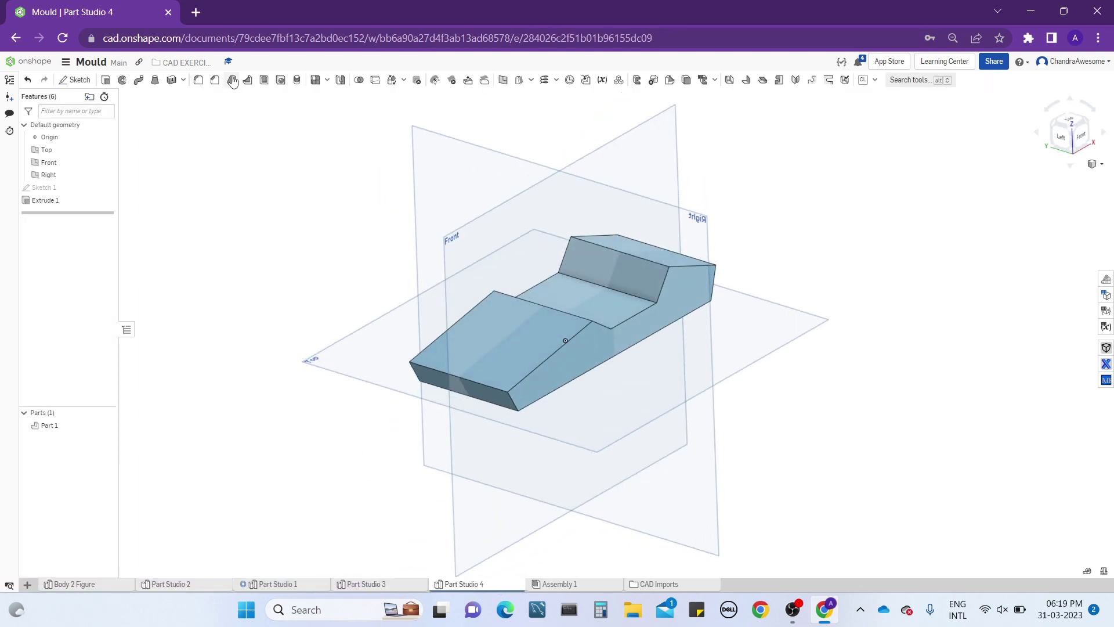
{"action": "left_click", "coordinate": [232, 81]}
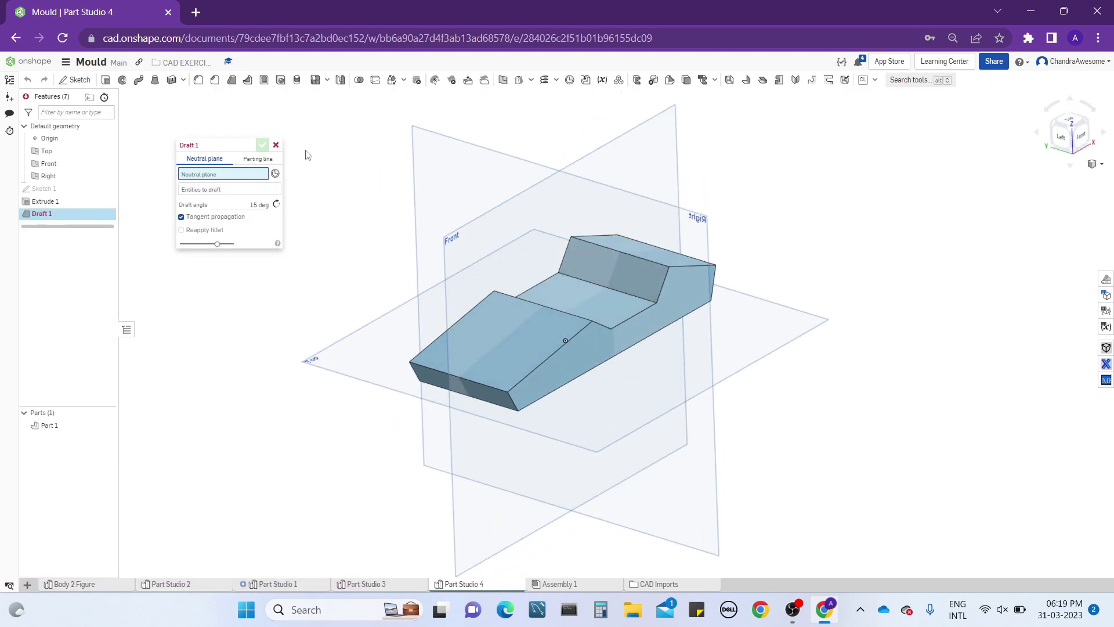
{"action": "left_click", "coordinate": [574, 361]}
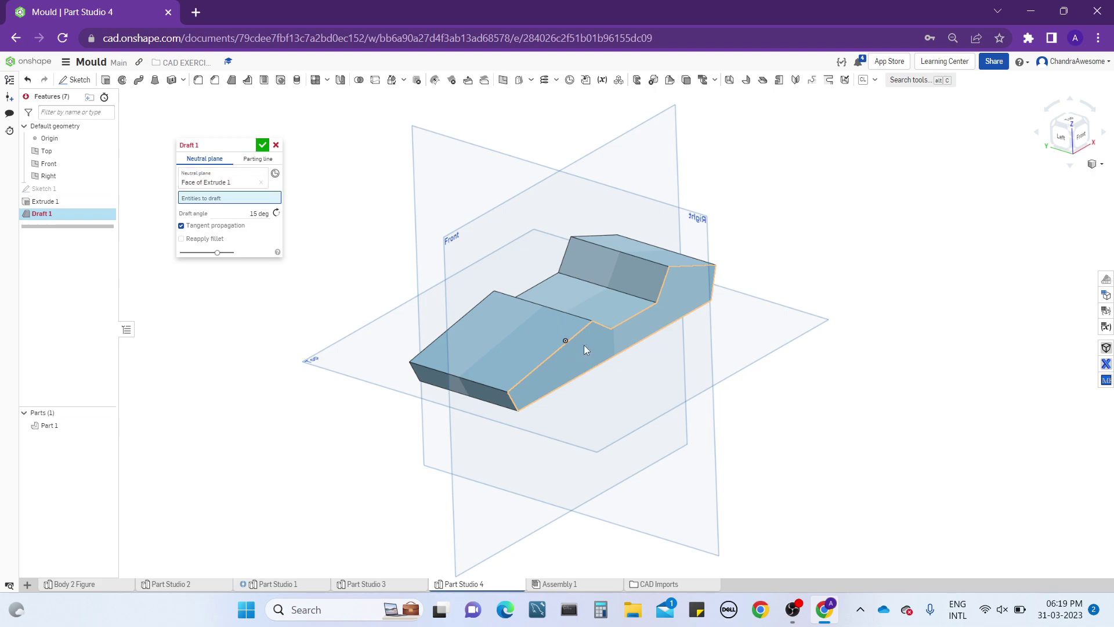
{"action": "left_click", "coordinate": [244, 183]}
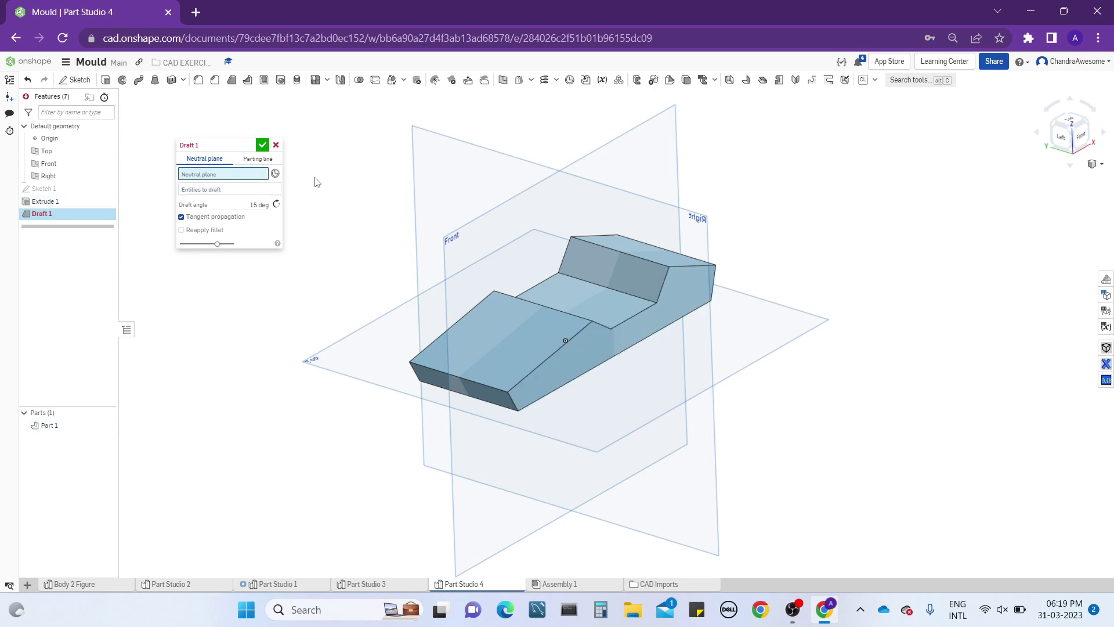
{"action": "left_click", "coordinate": [432, 169]}
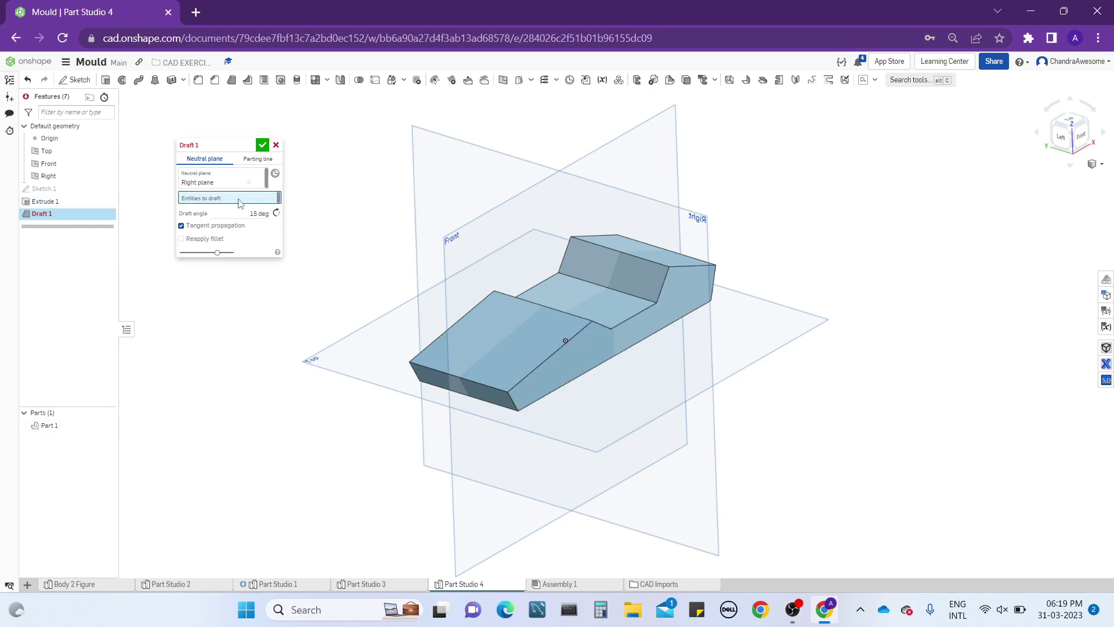
{"action": "left_click", "coordinate": [576, 346]}
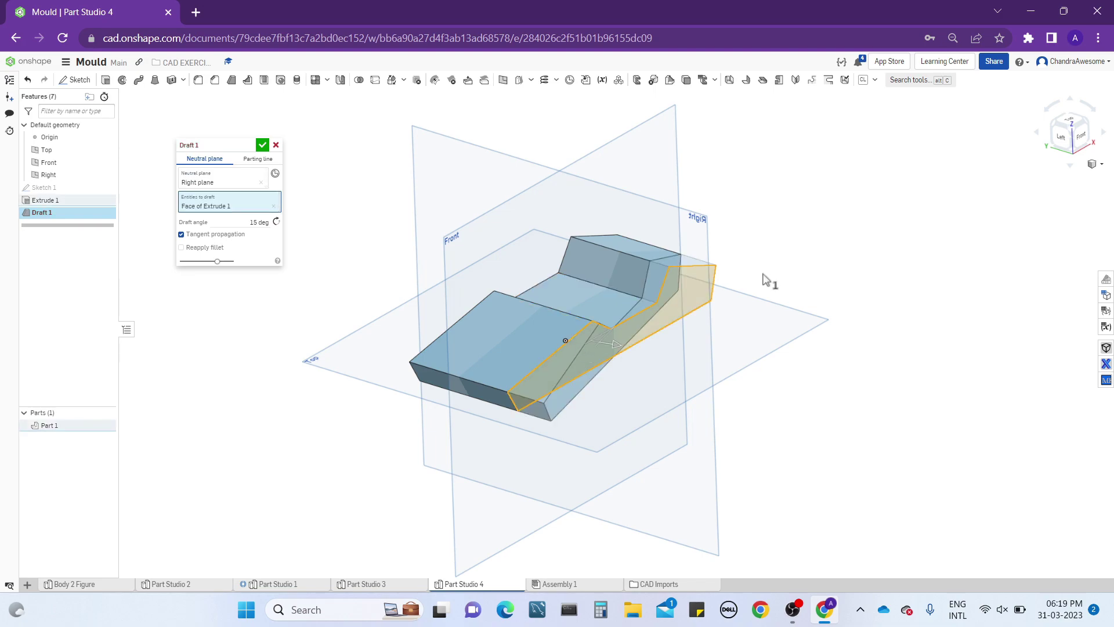
{"action": "right_click_drag", "start_coordinate": [763, 281], "coordinate": [713, 354]}
{"action": "left_click", "coordinate": [610, 355]}
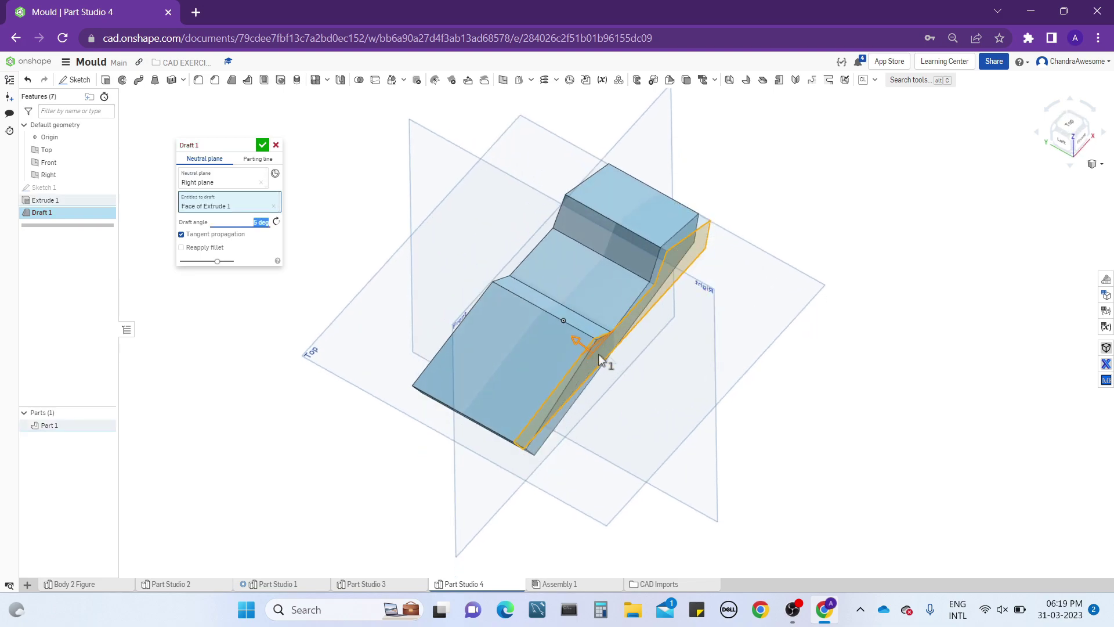
{"action": "left_click_drag", "start_coordinate": [609, 360], "coordinate": [670, 293]}
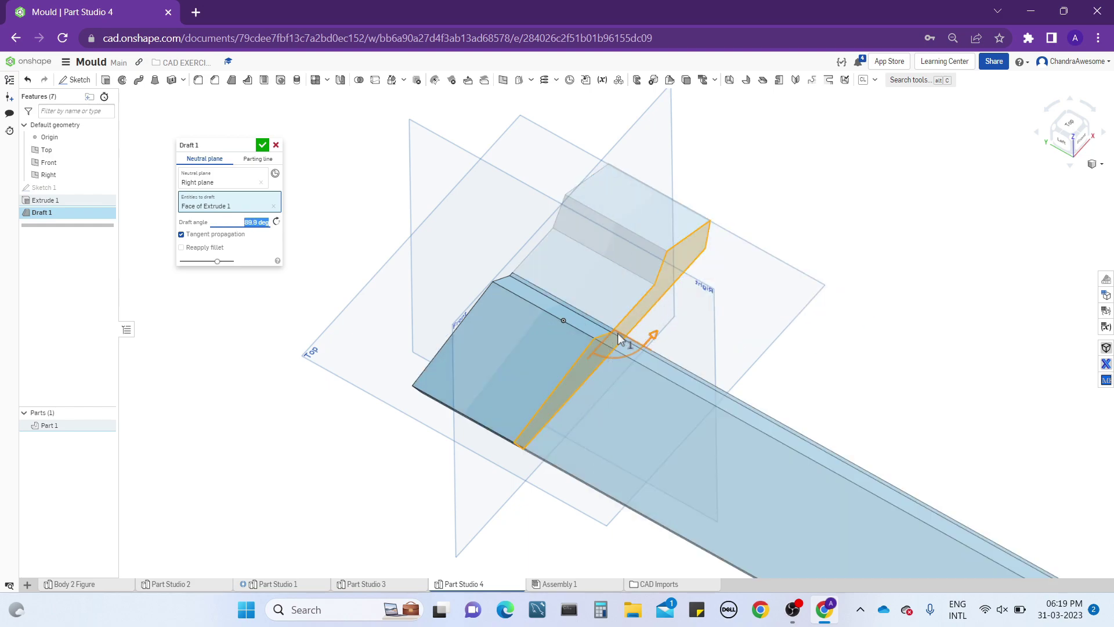
{"action": "left_click_drag", "start_coordinate": [618, 338], "coordinate": [592, 350]}
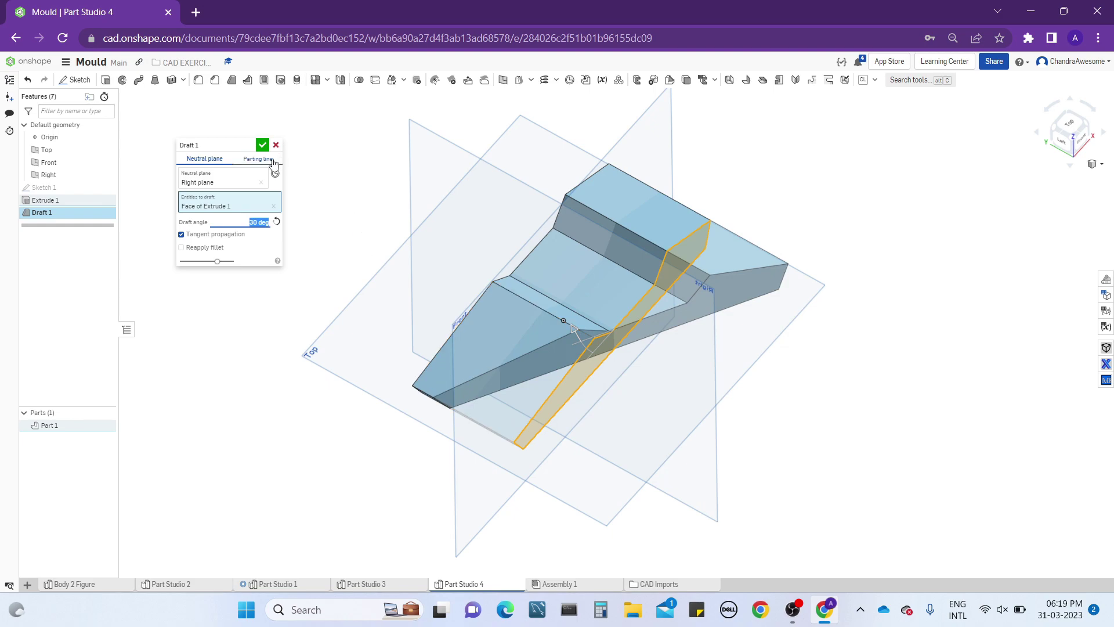
- Inspect the draft preview around the side face's pivot edge and cancel the draft
{"action": "right_click_drag", "start_coordinate": [725, 287], "coordinate": [703, 272]}
{"action": "scroll", "coordinate": [587, 316], "scroll_direction": "up", "scroll_amount": 5}
{"action": "right_click_drag", "start_coordinate": [610, 318], "coordinate": [635, 350]}
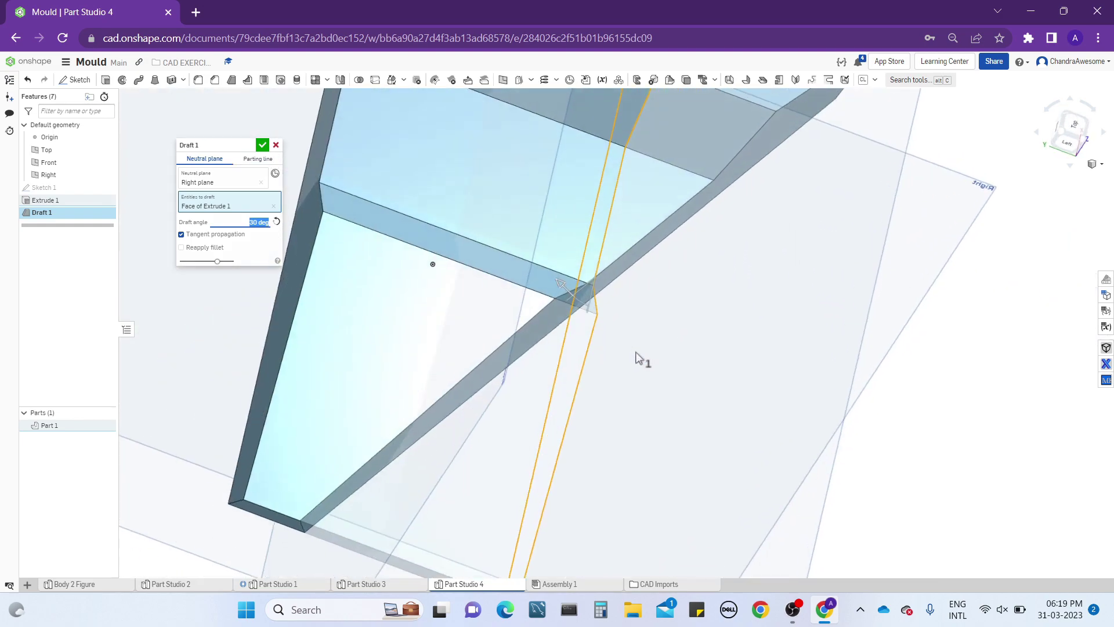
{"action": "scroll", "coordinate": [635, 350], "scroll_direction": "down", "scroll_amount": 5}
{"action": "right_click_drag", "start_coordinate": [550, 292], "coordinate": [392, 170]}
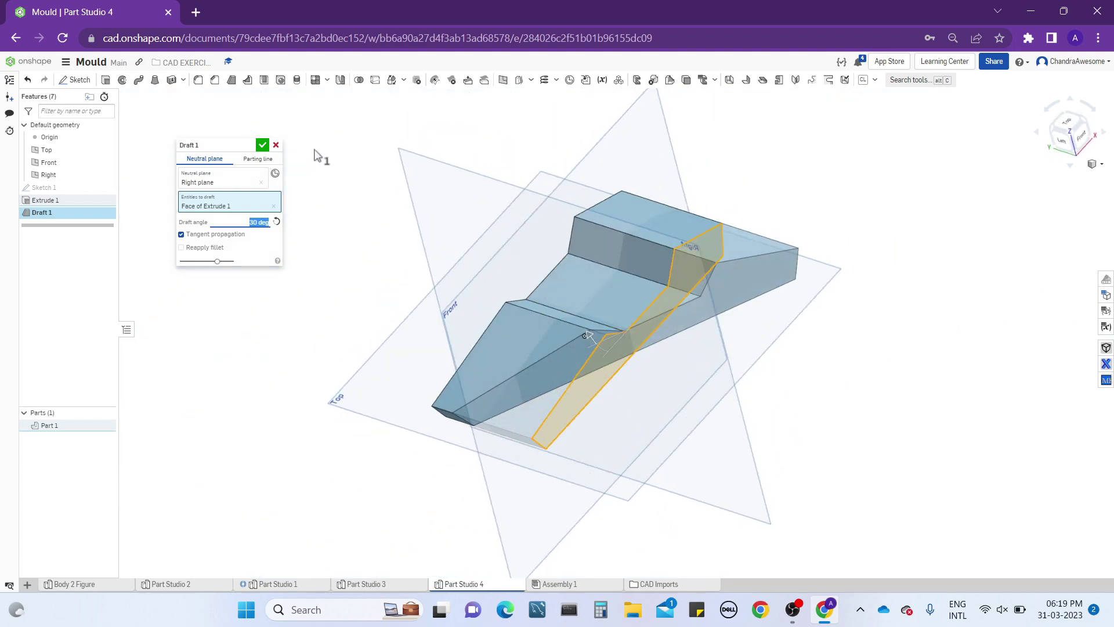
{"action": "left_click", "coordinate": [276, 145]}
- Start a face split and select both long side faces of the extruded body as the faces to split
{"action": "right_click_drag", "start_coordinate": [632, 305], "coordinate": [705, 300]}
{"action": "scroll", "coordinate": [649, 316], "scroll_direction": "up", "scroll_amount": 2}
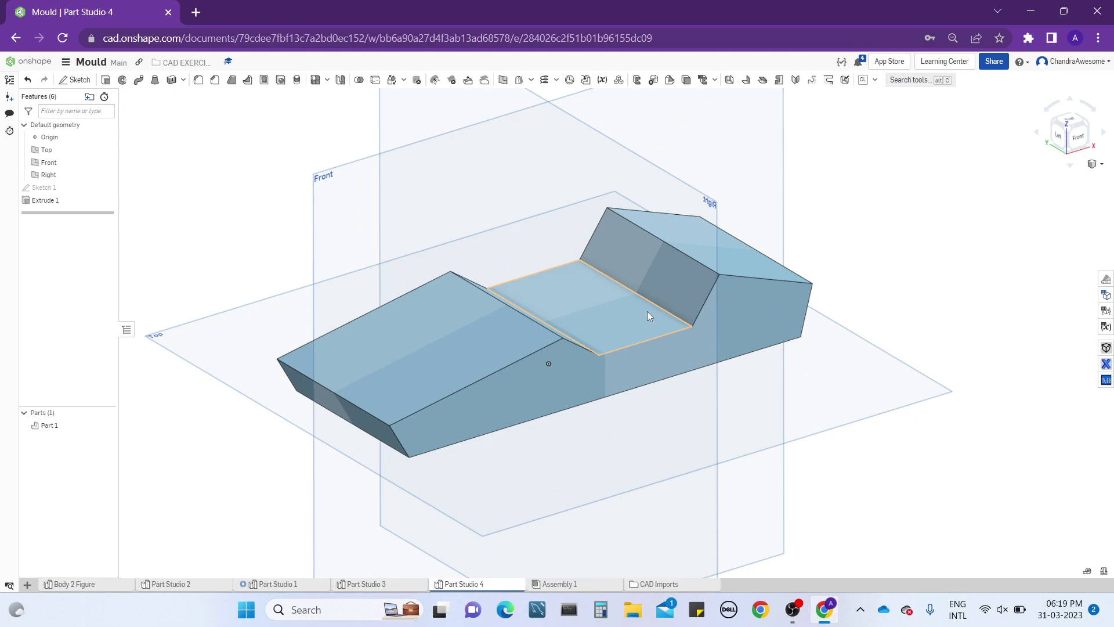
{"action": "right_click_drag", "start_coordinate": [616, 340], "coordinate": [586, 354]}
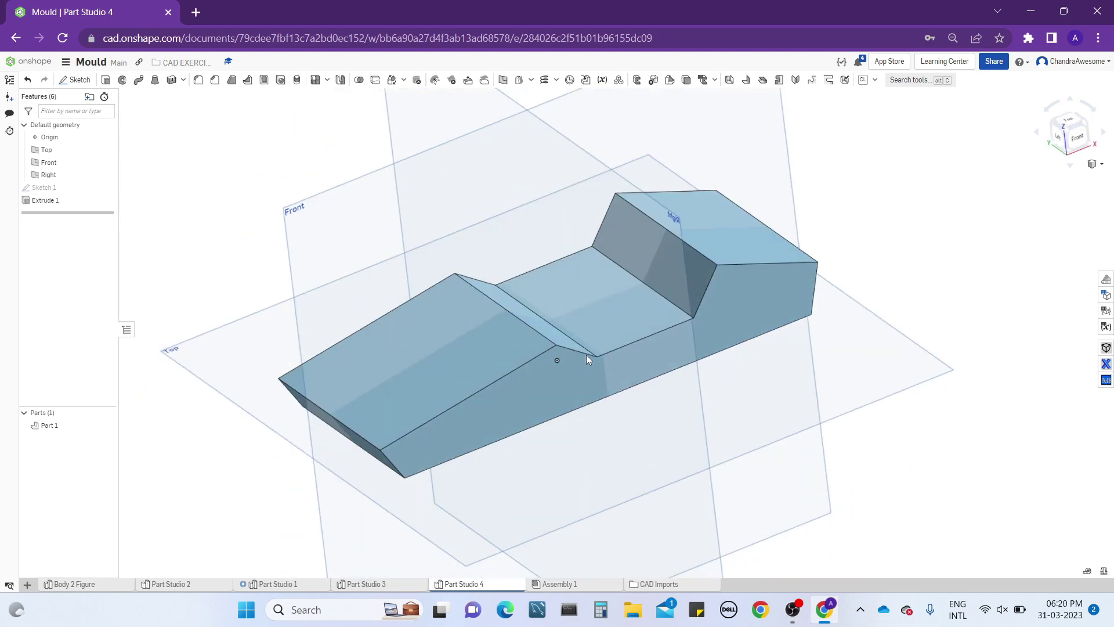
{"action": "scroll", "coordinate": [583, 350], "scroll_direction": "down", "scroll_amount": 3}
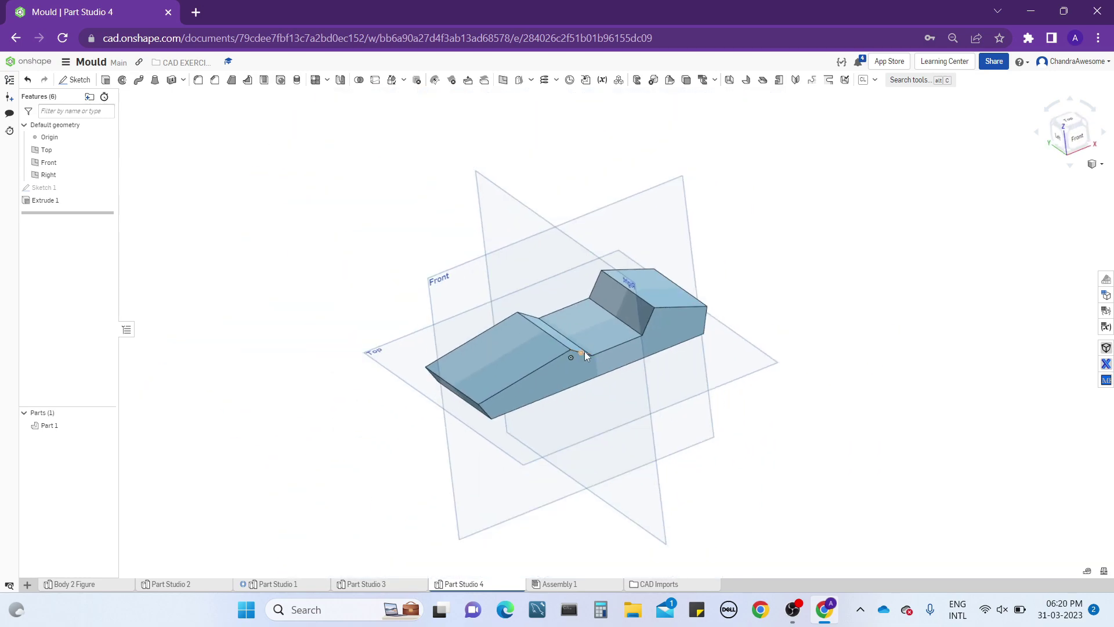
{"action": "left_click", "coordinate": [375, 81]}
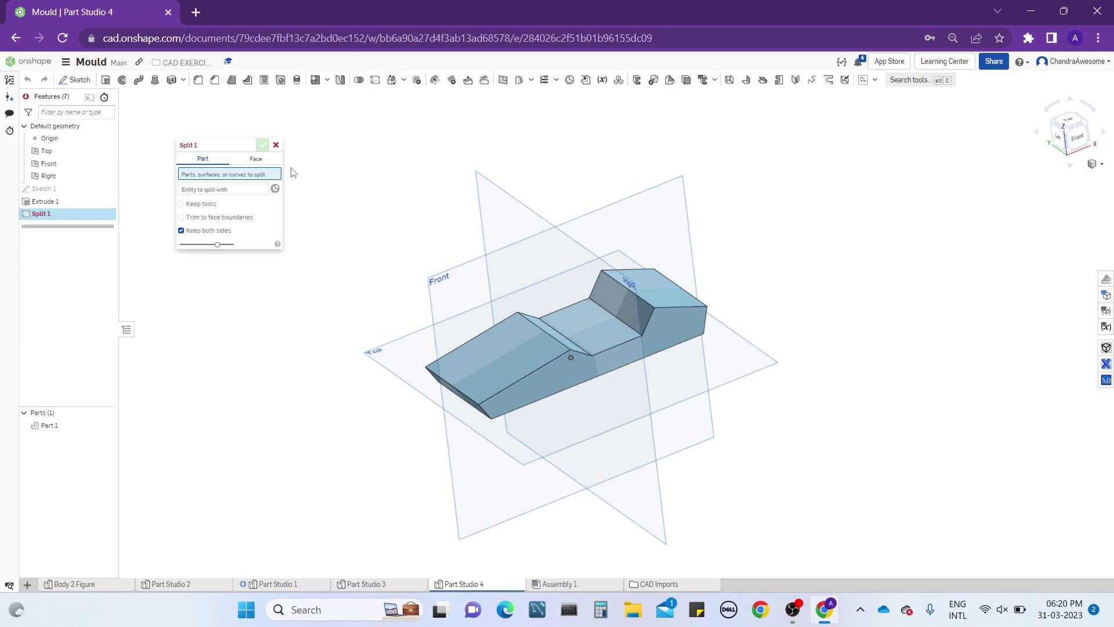
{"action": "left_click", "coordinate": [245, 165]}
{"action": "scroll", "coordinate": [667, 314], "scroll_direction": "up", "scroll_amount": 3}
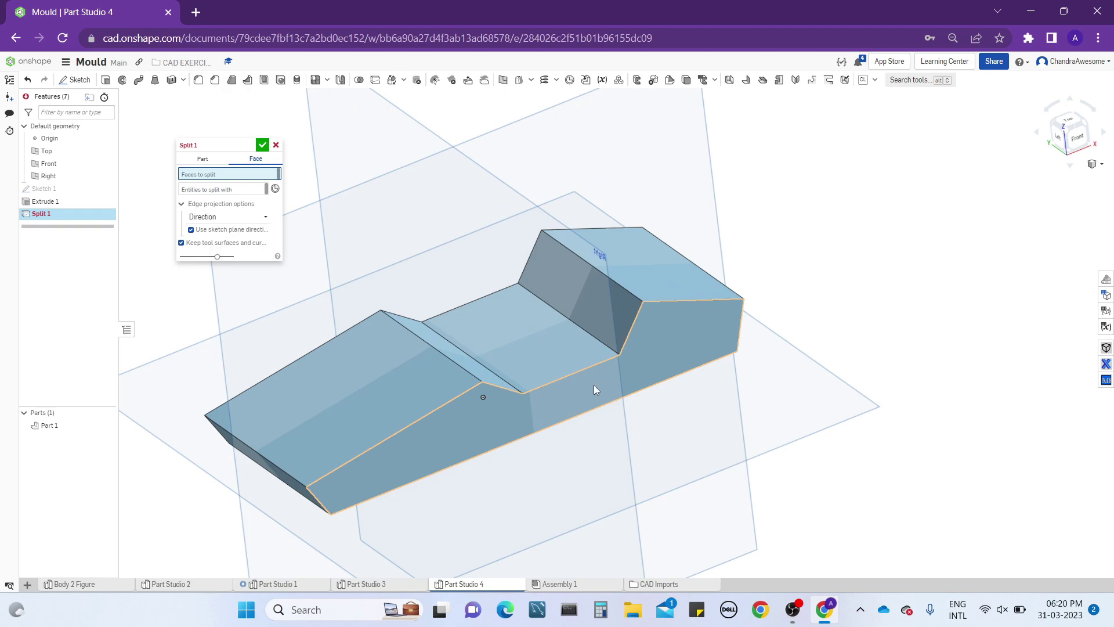
{"action": "left_click", "coordinate": [594, 385]}
{"action": "right_click_drag", "start_coordinate": [591, 377], "coordinate": [451, 336]}
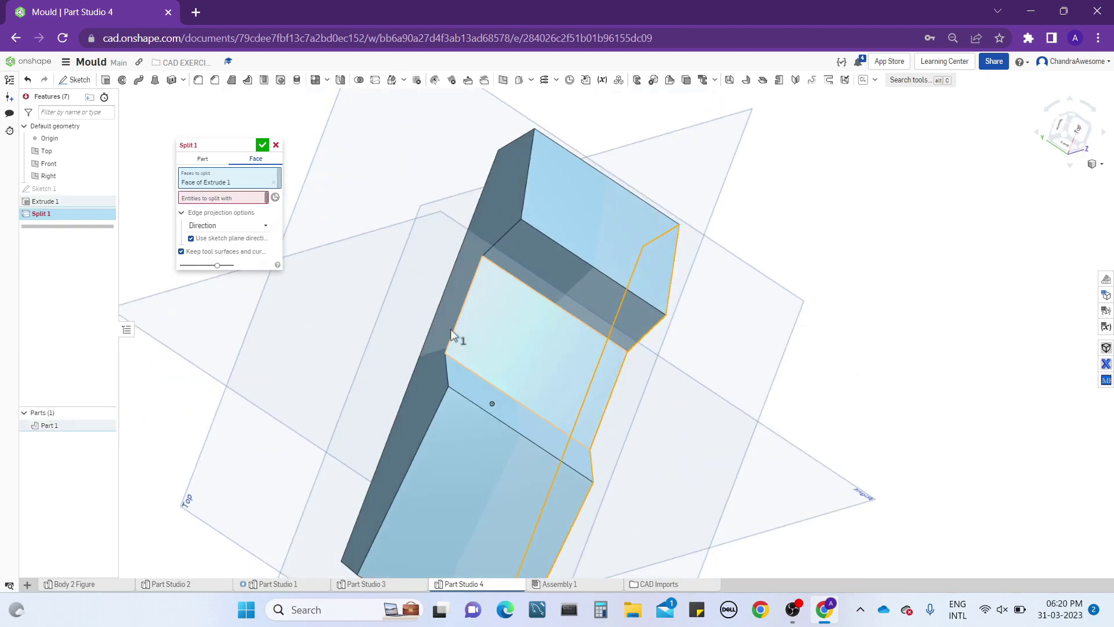
{"action": "left_click", "coordinate": [449, 328]}
{"action": "right_click_drag", "start_coordinate": [597, 348], "coordinate": [541, 289]}
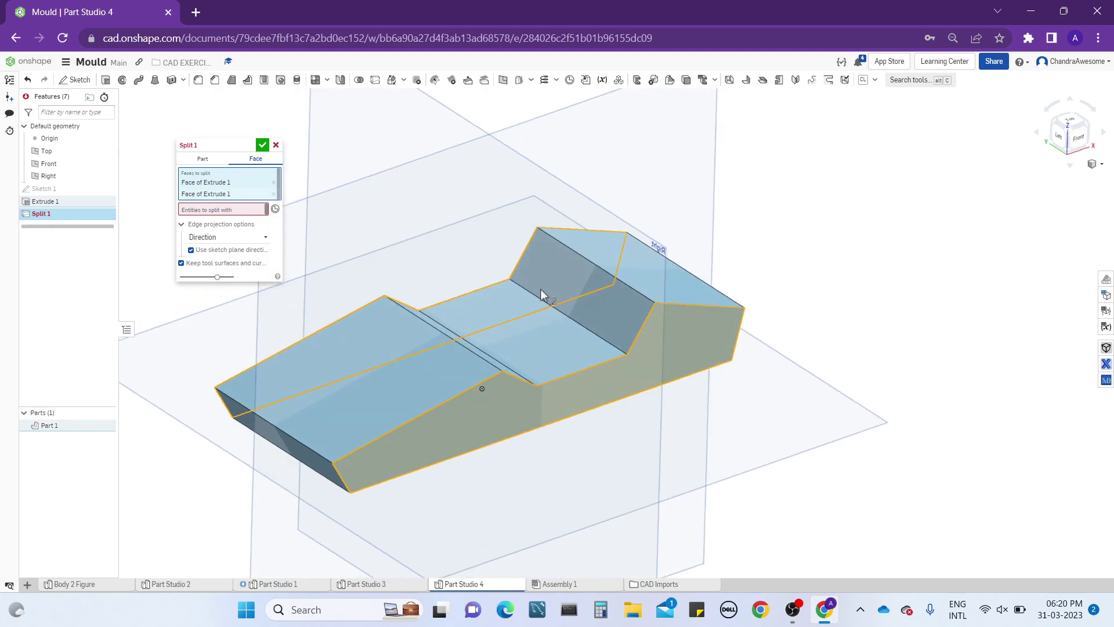
- Split the two selected side faces with the Right plane and accept the split
{"action": "left_click", "coordinate": [231, 210]}
{"action": "scroll", "coordinate": [853, 316], "scroll_direction": "down", "scroll_amount": 5}
{"action": "mouse_move", "coordinate": [853, 317]}
{"action": "right_mouse_down"}
{"action": "mouse_move", "coordinate": [848, 241]}
{"action": "mouse_move", "coordinate": [834, 317]}
{"action": "right_mouse_up"}
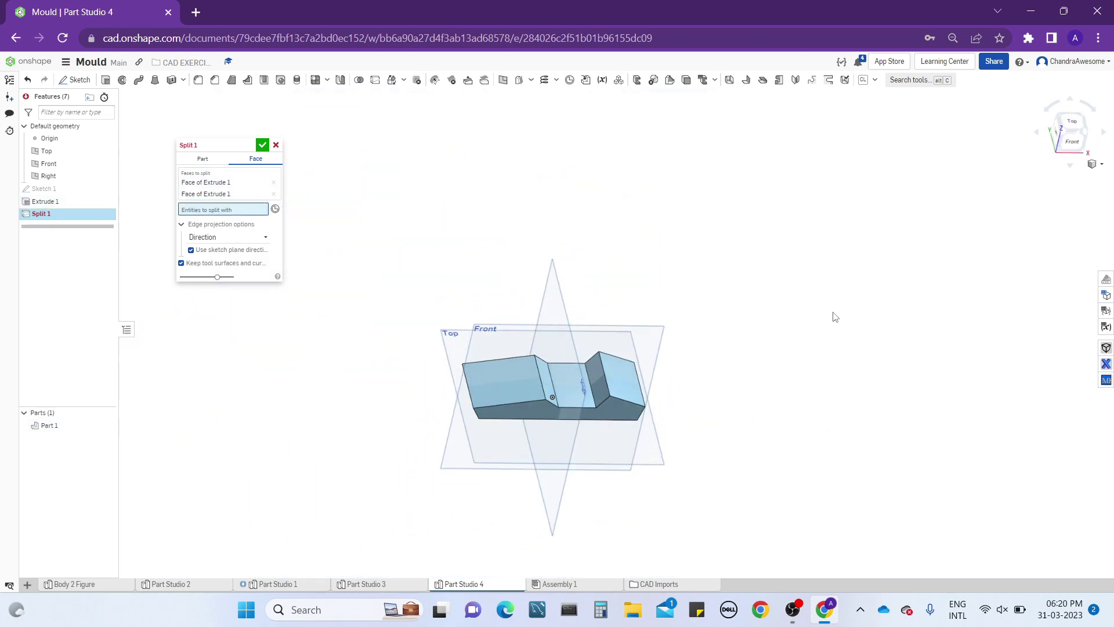
{"action": "left_click", "coordinate": [553, 271]}
{"action": "right_click_drag", "start_coordinate": [756, 338], "coordinate": [802, 352]}
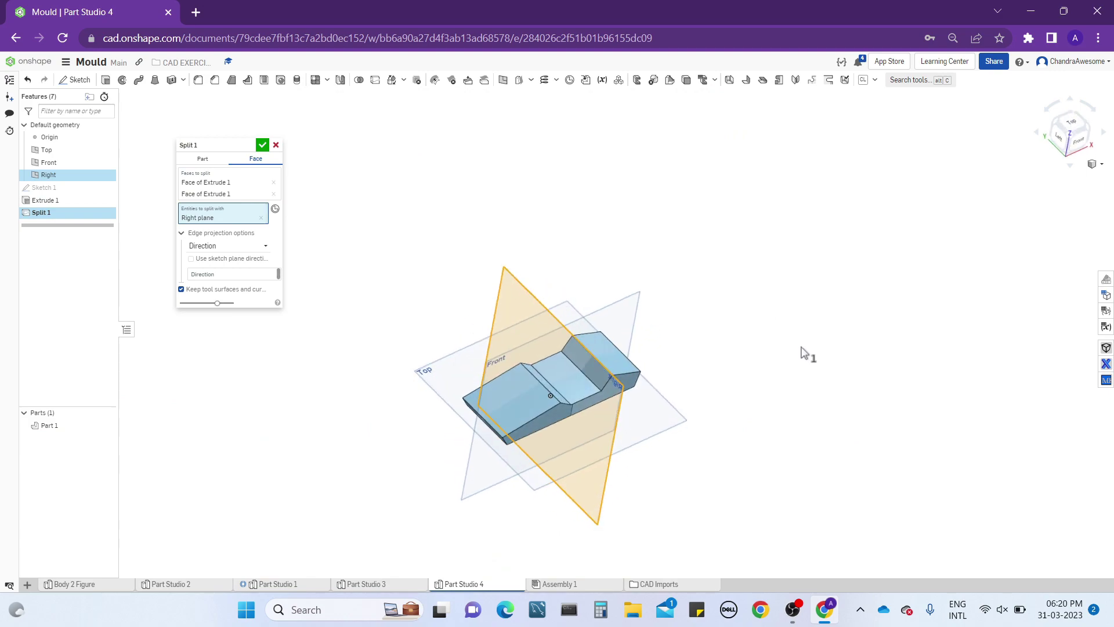
{"action": "left_click", "coordinate": [262, 147]}
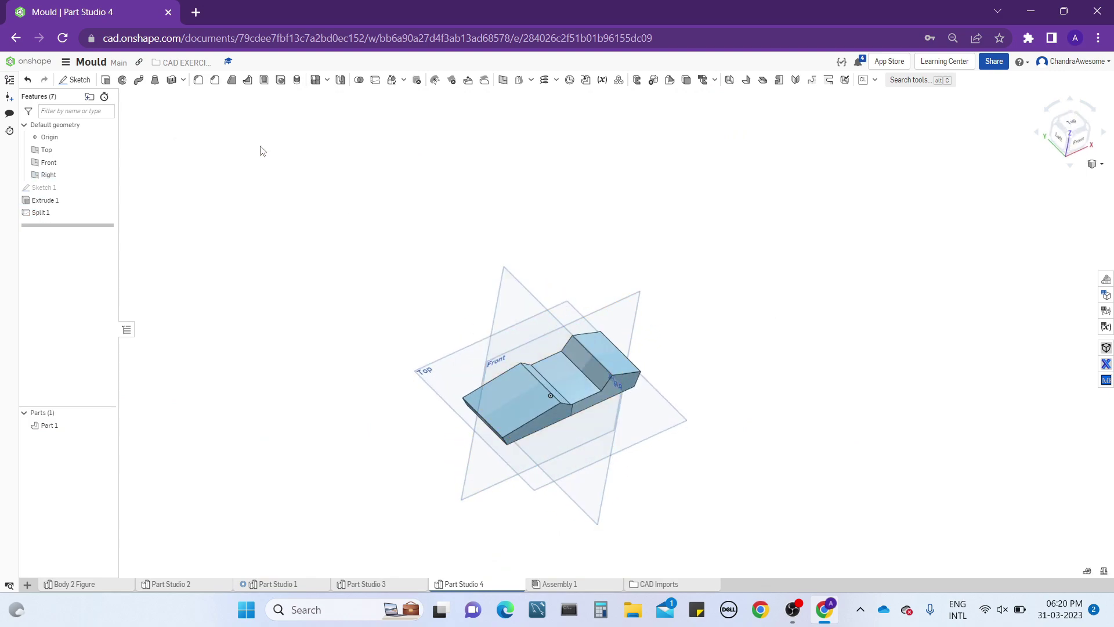
- Start a parting line draft with the Right plane as pull direction and one side face's vertical split edge as parting edge
{"action": "right_click_drag", "start_coordinate": [551, 386], "coordinate": [617, 389]}
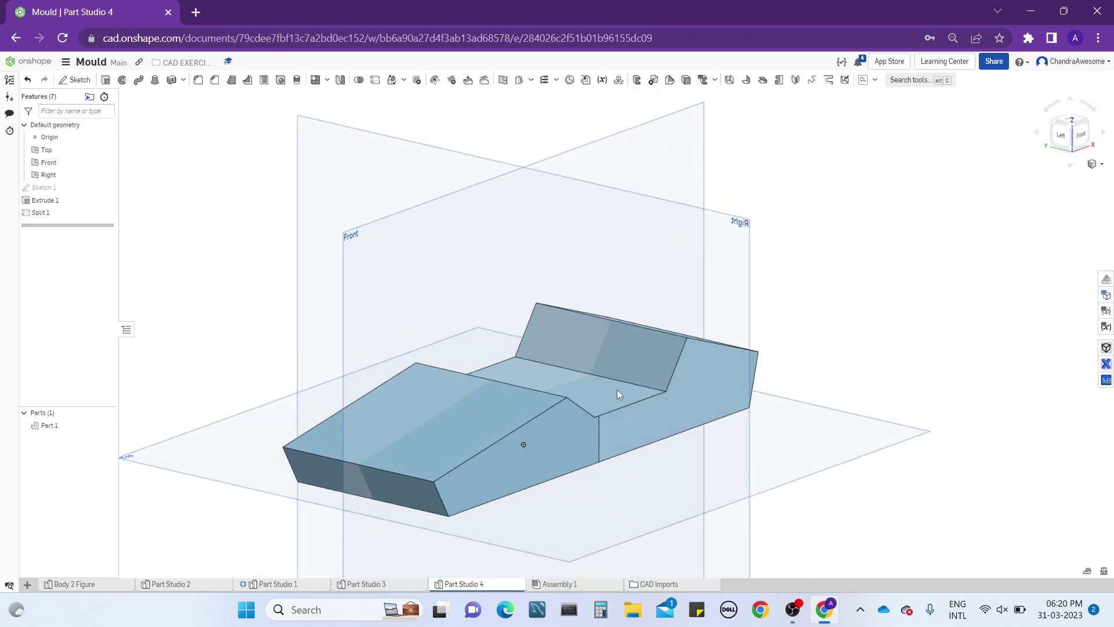
{"action": "left_click", "coordinate": [231, 79]}
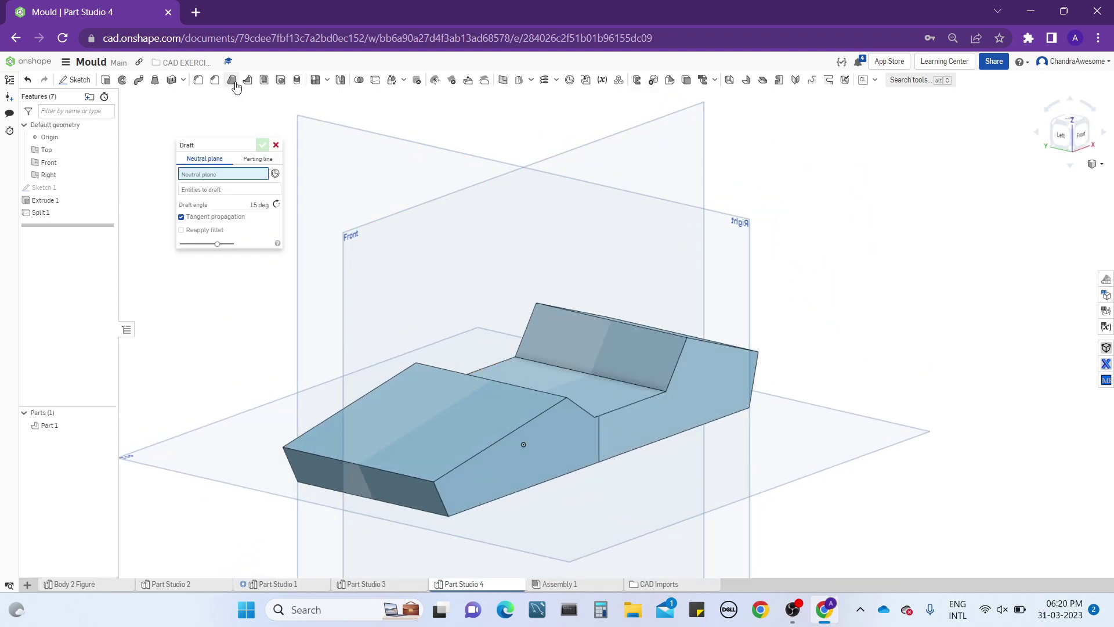
{"action": "left_click", "coordinate": [242, 163]}
{"action": "right_click_drag", "start_coordinate": [640, 265], "coordinate": [458, 197]}
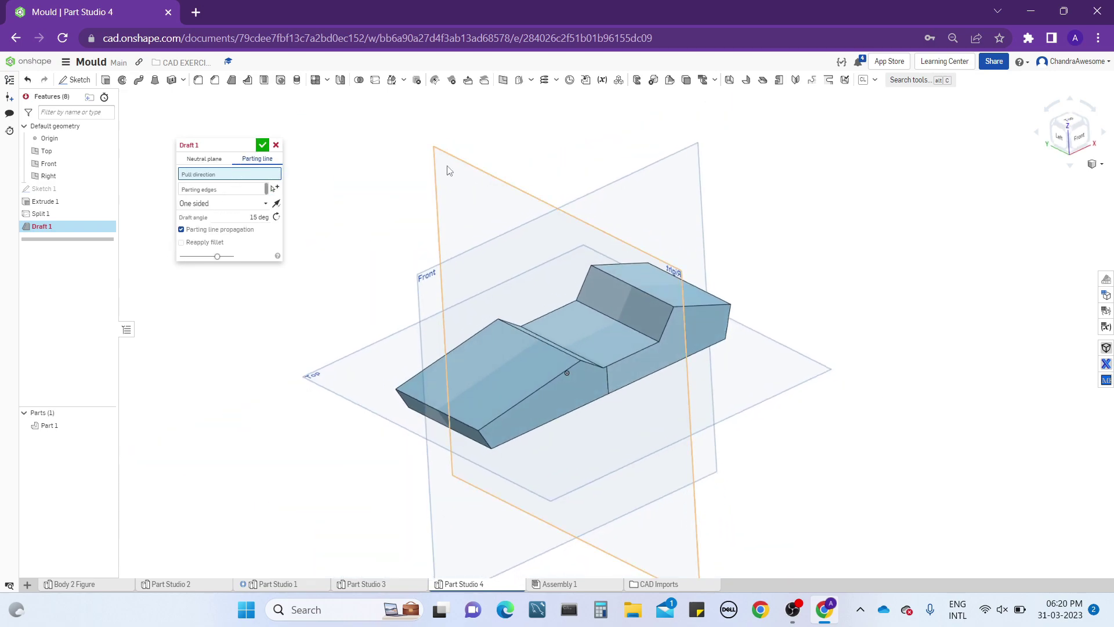
{"action": "left_click", "coordinate": [447, 170]}
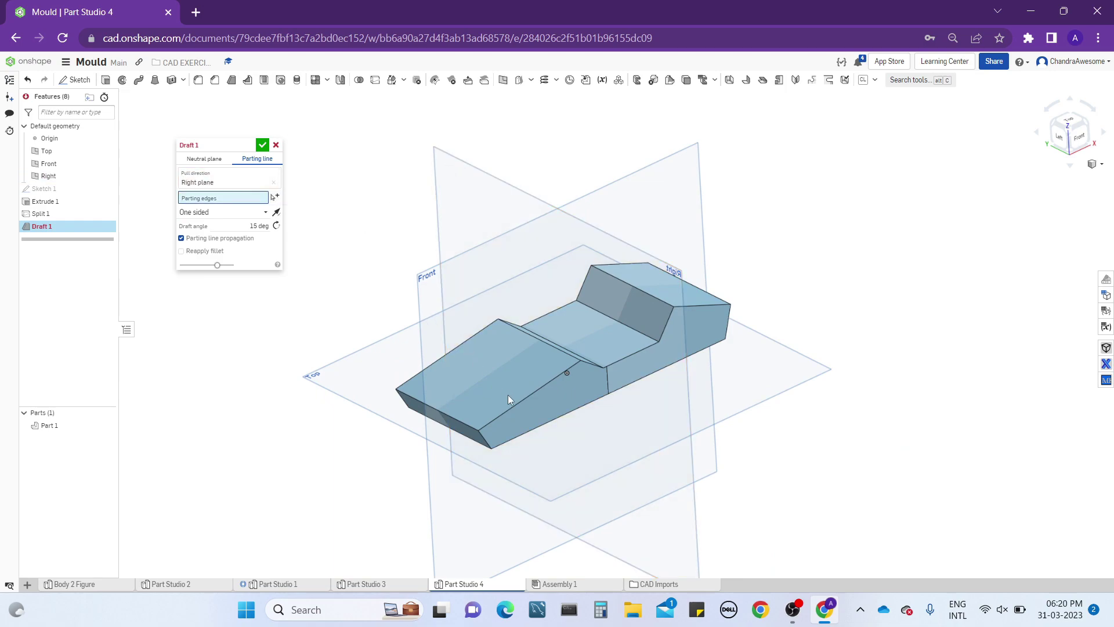
{"action": "left_click", "coordinate": [607, 383]}
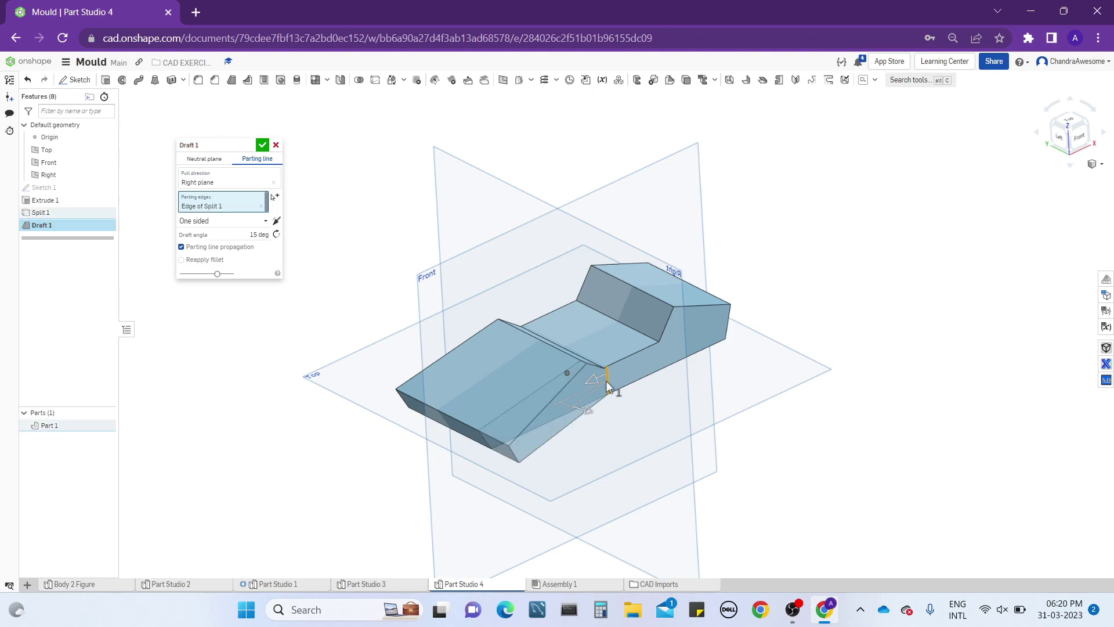
{"action": "right_click_drag", "start_coordinate": [604, 307], "coordinate": [613, 328]}
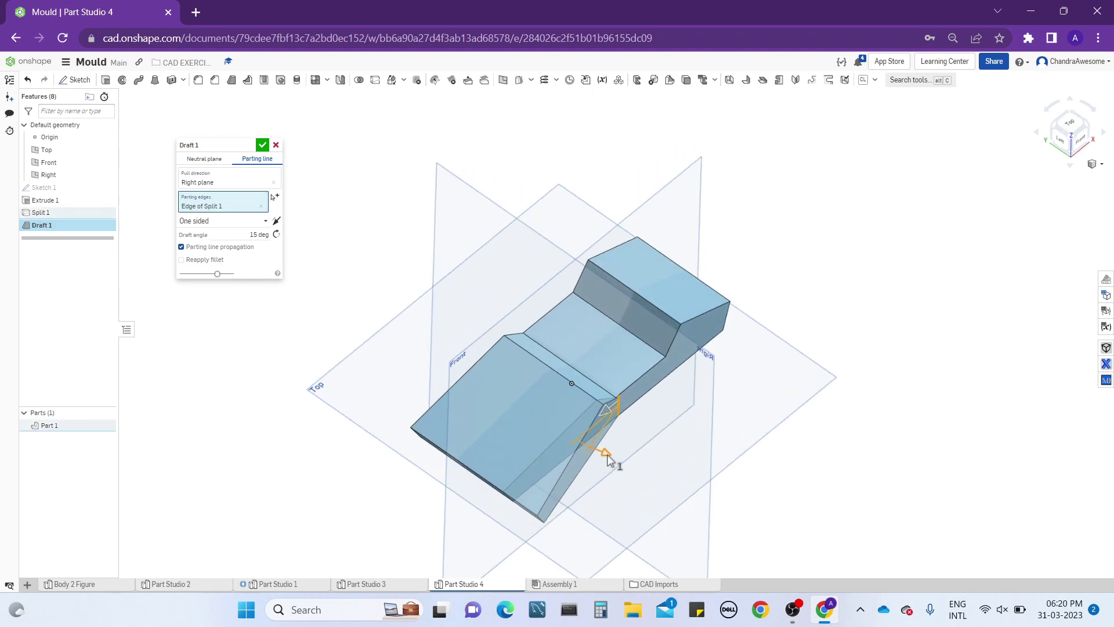
- Taper the nose inward with a 15 deg draft angle, adding the opposite side's split edge as a second parting edge
{"action": "left_click_drag", "start_coordinate": [607, 458], "coordinate": [576, 447]}
{"action": "right_click_drag", "start_coordinate": [489, 342], "coordinate": [541, 383]}
{"action": "left_click", "coordinate": [514, 339]}
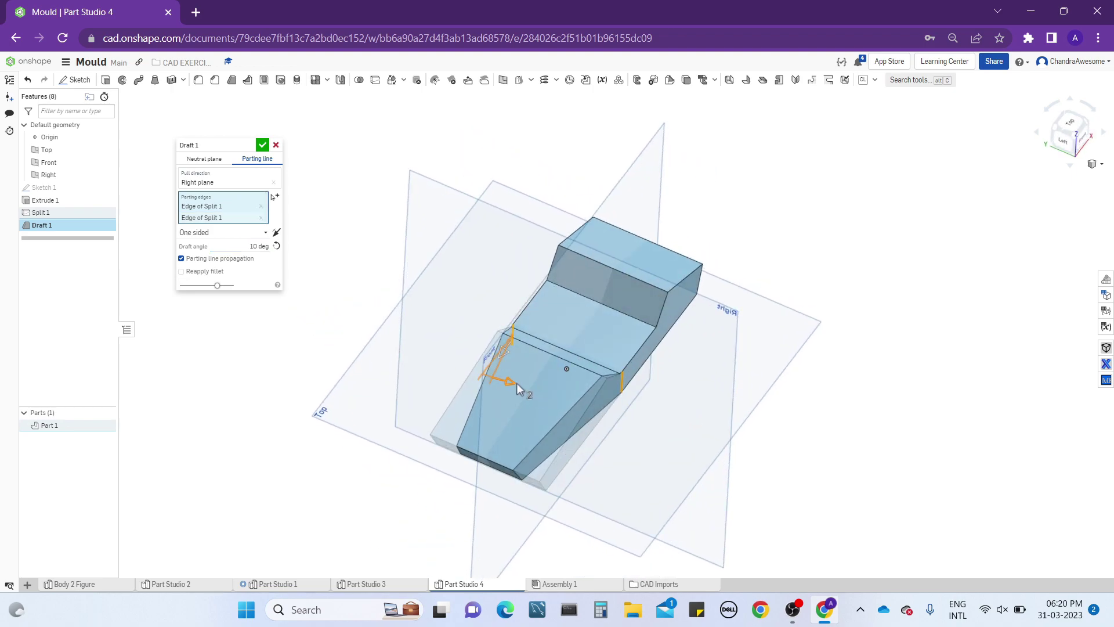
{"action": "left_click_drag", "start_coordinate": [516, 383], "coordinate": [519, 384]}
{"action": "right_click_drag", "start_coordinate": [635, 385], "coordinate": [505, 444]}
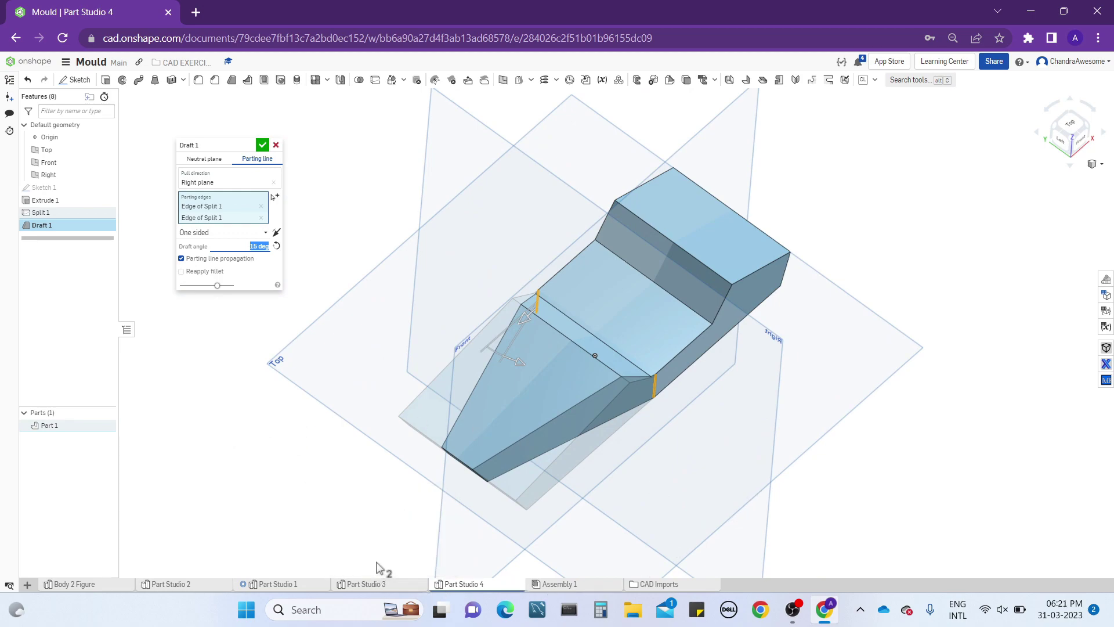
{"action": "mouse_move", "coordinate": [541, 433]}
{"action": "right_mouse_down"}
{"action": "mouse_move", "coordinate": [555, 369]}
{"action": "mouse_move", "coordinate": [547, 423]}
{"action": "right_mouse_up"}
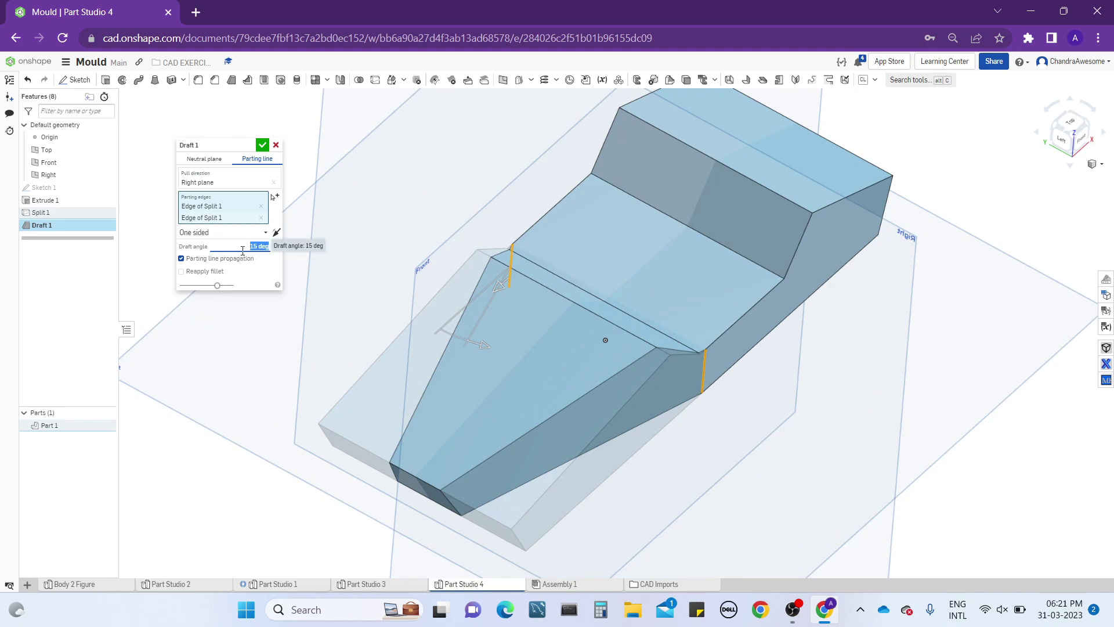
{"action": "right_click_drag", "start_coordinate": [567, 288], "coordinate": [643, 266]}
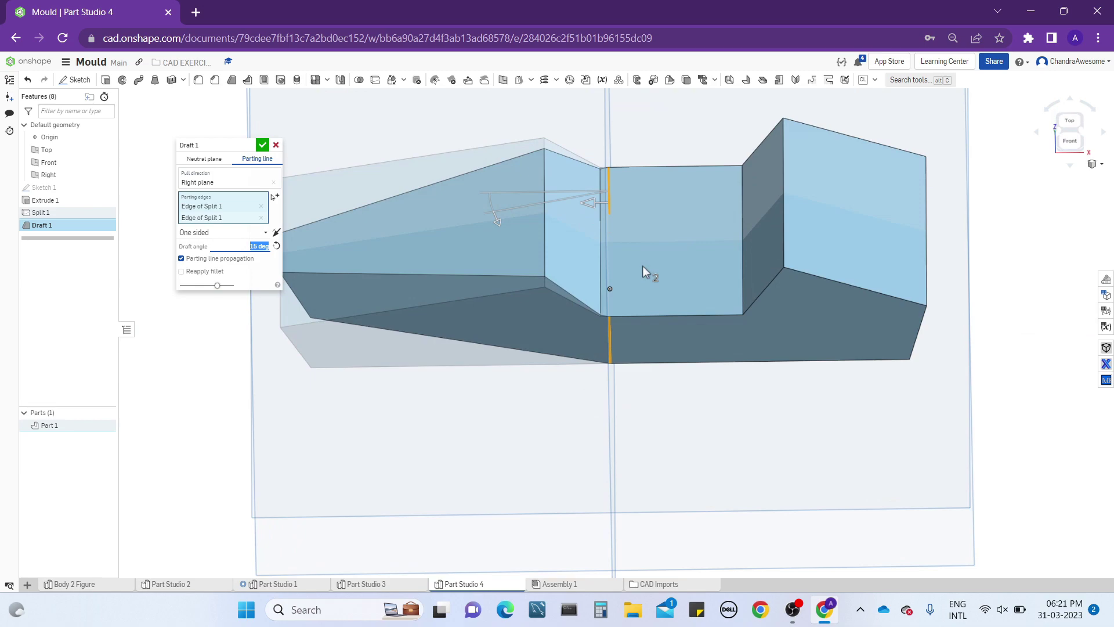
- Make the draft two sided and reverse the second draft so the rear section also tapers inward
{"action": "middle_click_drag", "start_coordinate": [774, 318], "coordinate": [643, 360]}
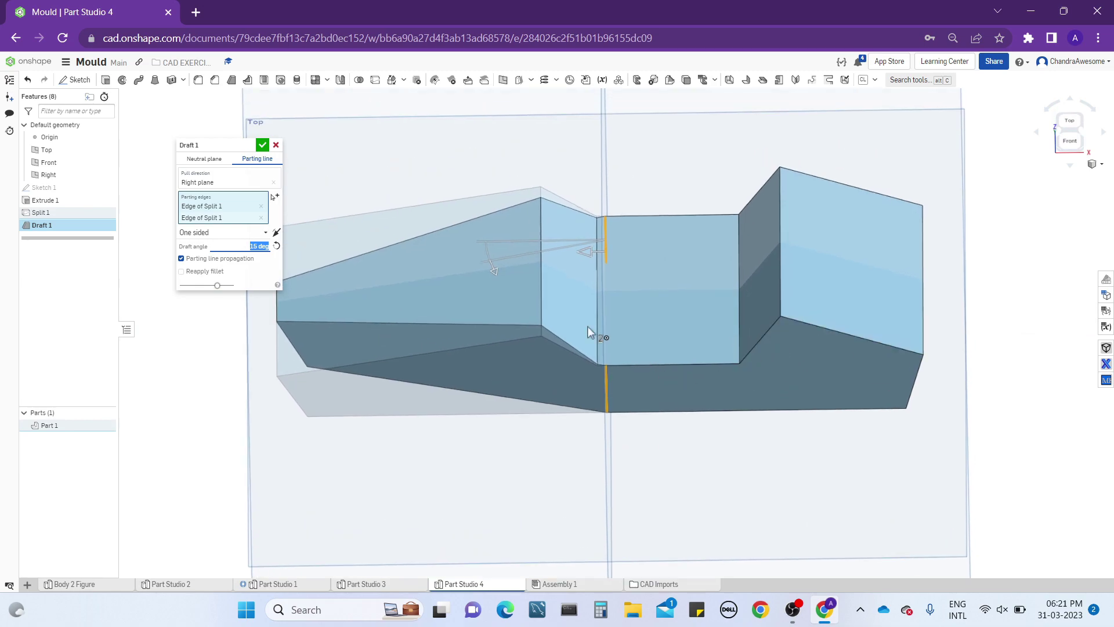
{"action": "left_click", "coordinate": [234, 235]}
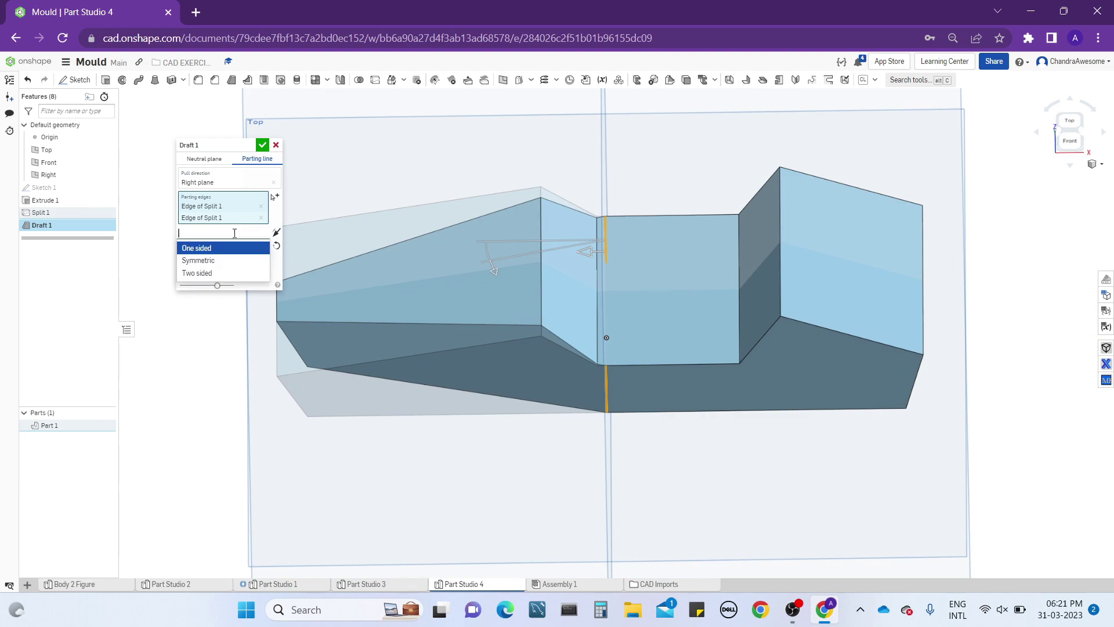
{"action": "left_click", "coordinate": [227, 274]}
{"action": "right_click_drag", "start_coordinate": [693, 350], "coordinate": [666, 341]}
{"action": "scroll", "coordinate": [689, 234], "scroll_direction": "up", "scroll_amount": 5}
{"action": "right_click_drag", "start_coordinate": [689, 234], "coordinate": [664, 277]}
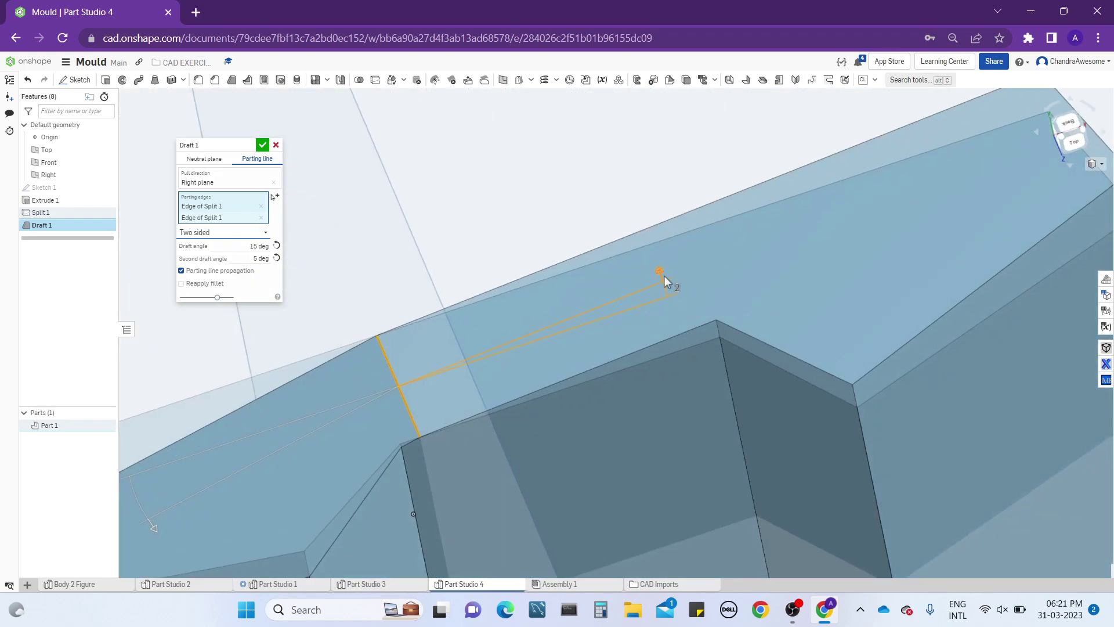
{"action": "scroll", "coordinate": [664, 280], "scroll_direction": "down", "scroll_amount": 10}
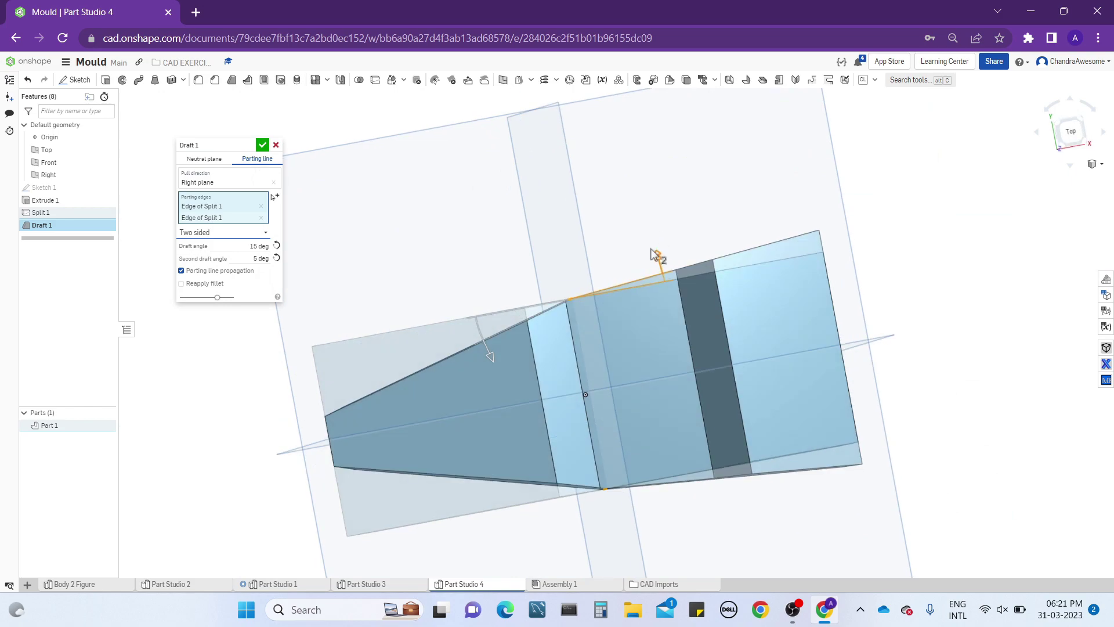
{"action": "left_click_drag", "start_coordinate": [657, 256], "coordinate": [659, 278]}
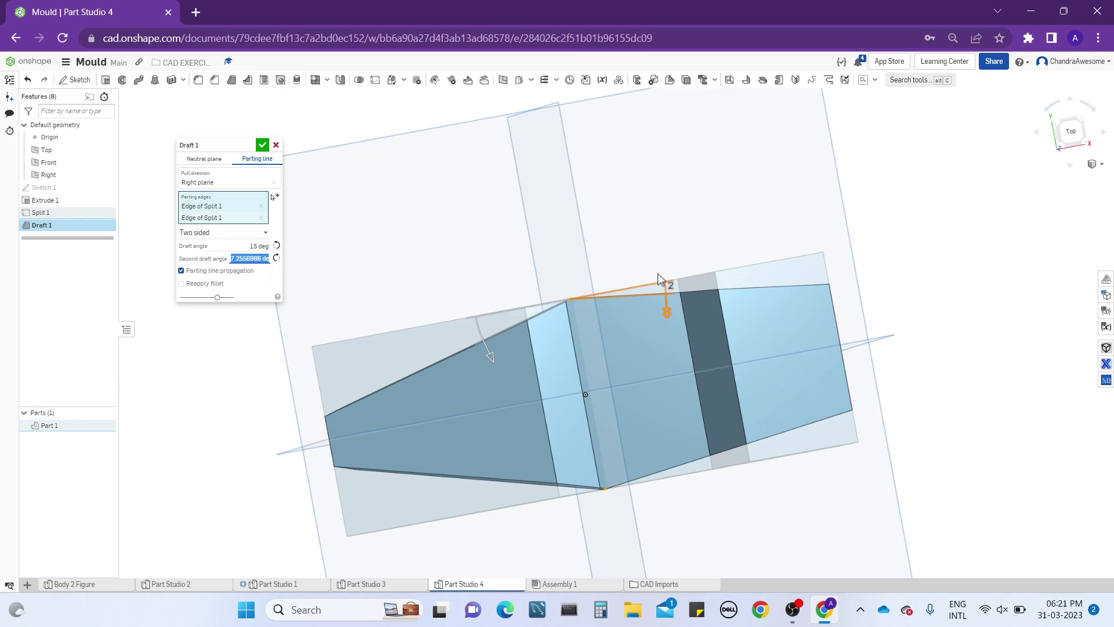
- Set the second draft angle to 10 deg and accept the two-sided draft
{"action": "right_click_drag", "start_coordinate": [657, 278], "coordinate": [775, 226]}
{"action": "mouse_move", "coordinate": [742, 418]}
{"action": "right_mouse_down"}
{"action": "mouse_move", "coordinate": [729, 368]}
{"action": "mouse_move", "coordinate": [771, 330]}
{"action": "mouse_move", "coordinate": [736, 405]}
{"action": "right_mouse_up"}
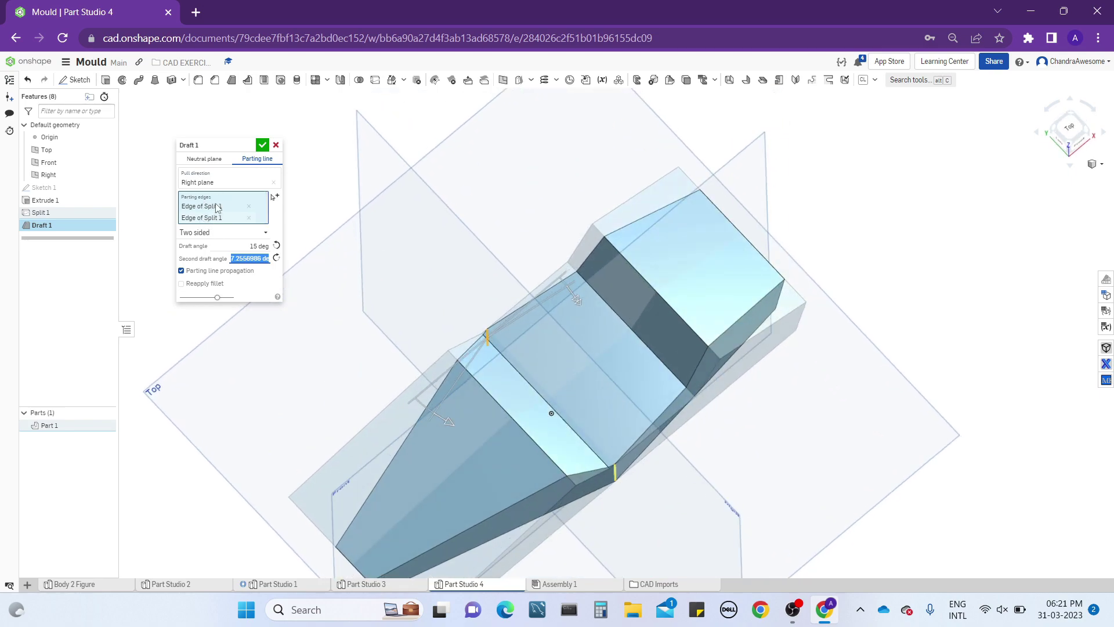
{"action": "middle_click_drag", "start_coordinate": [736, 368], "coordinate": [729, 319]}
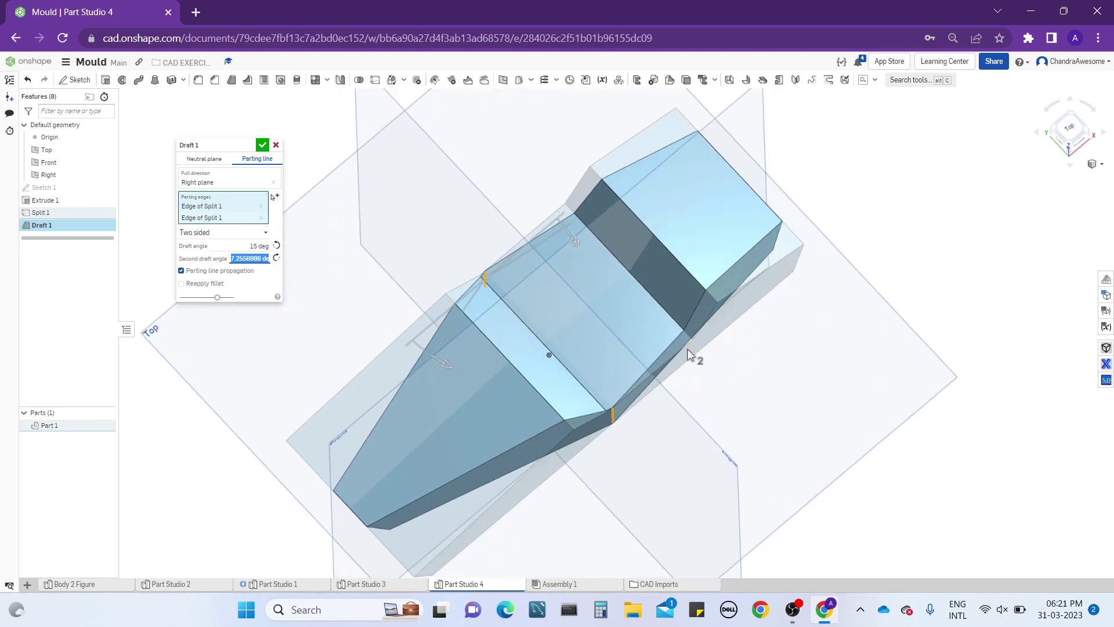
{"action": "right_click_drag", "start_coordinate": [691, 356], "coordinate": [545, 311]}
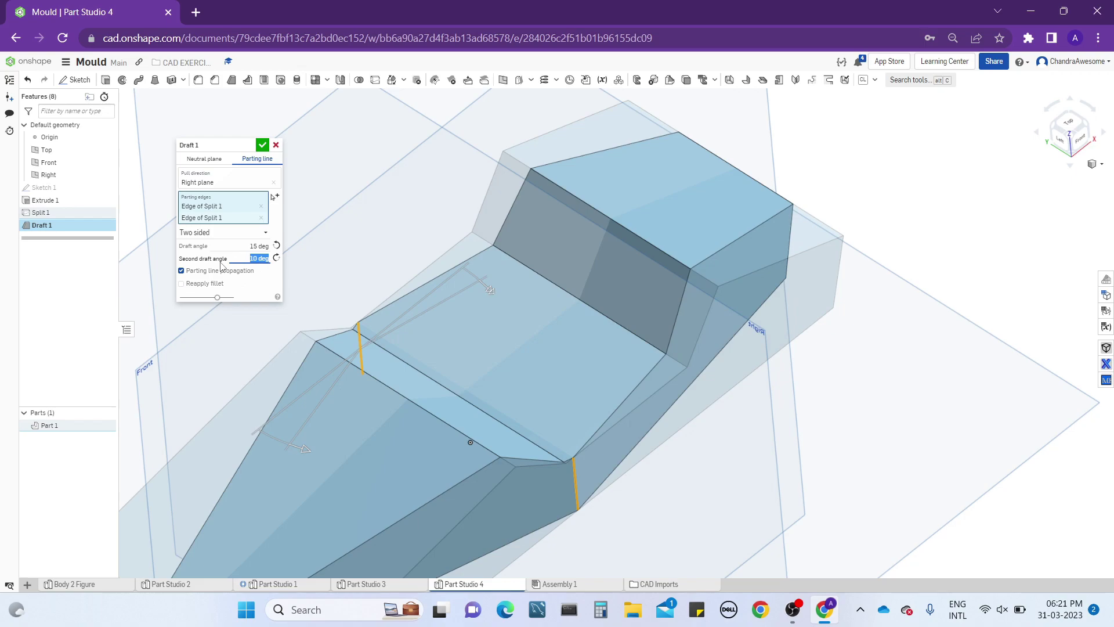
{"action": "right_click_drag", "start_coordinate": [582, 176], "coordinate": [701, 245]}
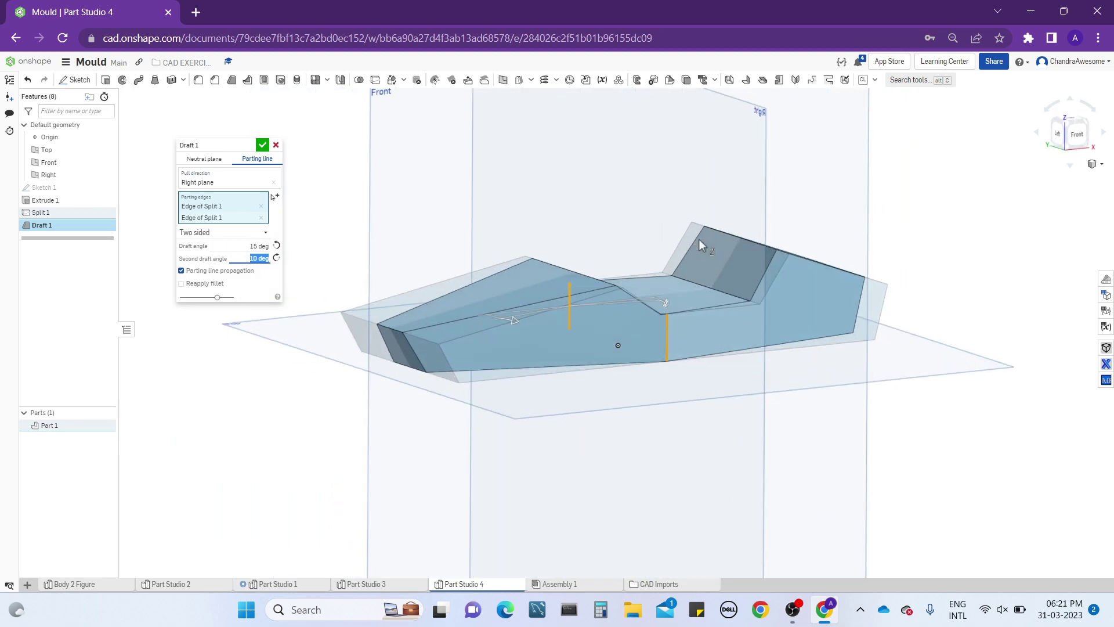
{"action": "left_click", "coordinate": [262, 145]}
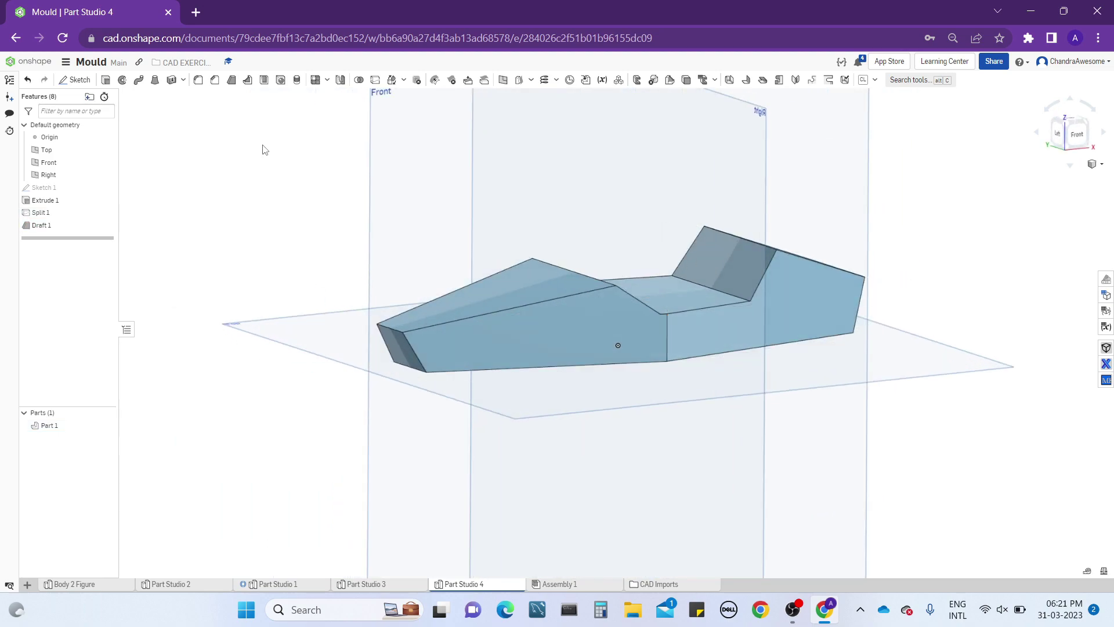
- Start a 0.1 in fillet on the vertical split edge of one side face
{"action": "right_click_drag", "start_coordinate": [639, 263], "coordinate": [492, 342]}
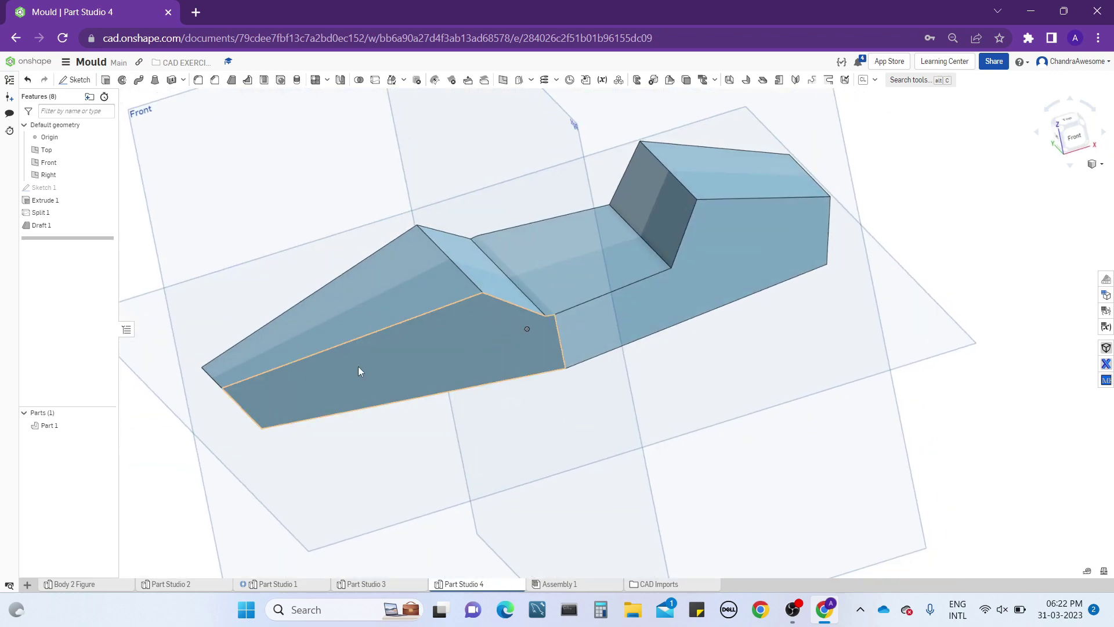
{"action": "middle_click_drag", "start_coordinate": [360, 371], "coordinate": [428, 416]}
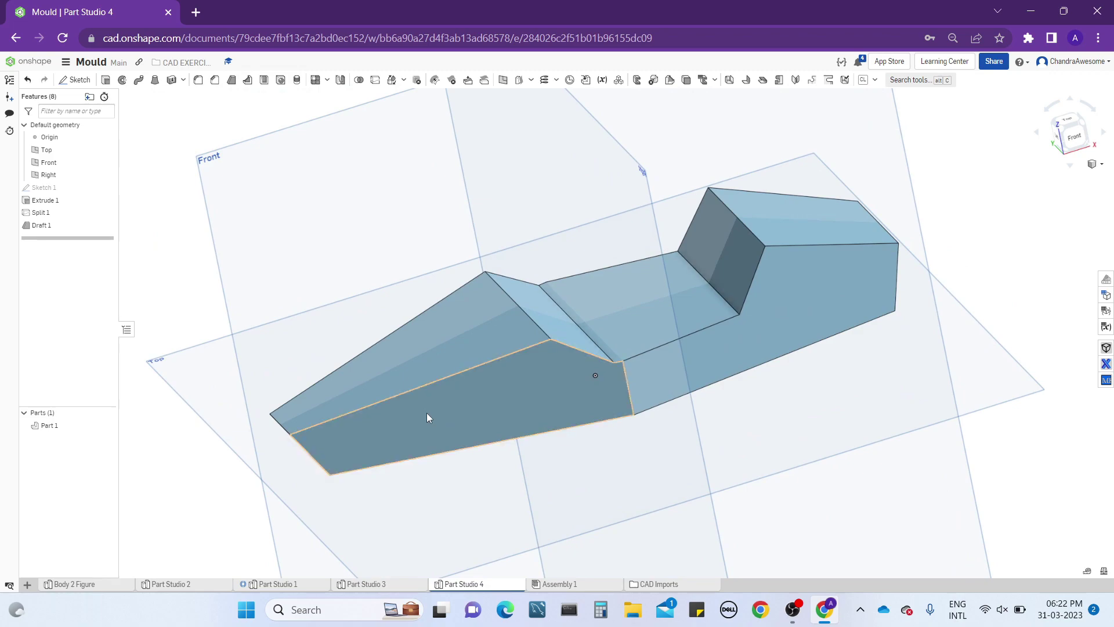
{"action": "right_click_drag", "start_coordinate": [468, 412], "coordinate": [689, 387]}
{"action": "scroll", "coordinate": [689, 382], "scroll_direction": "down", "scroll_amount": 2}
{"action": "right_click_drag", "start_coordinate": [487, 393], "coordinate": [515, 382]}
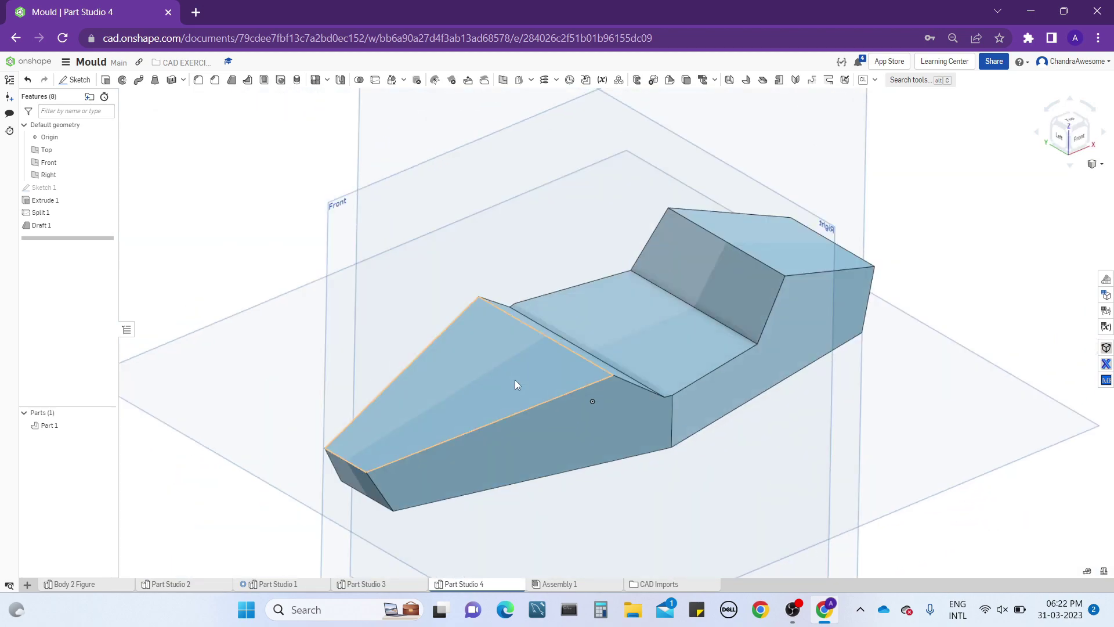
{"action": "left_click", "coordinate": [202, 87]}
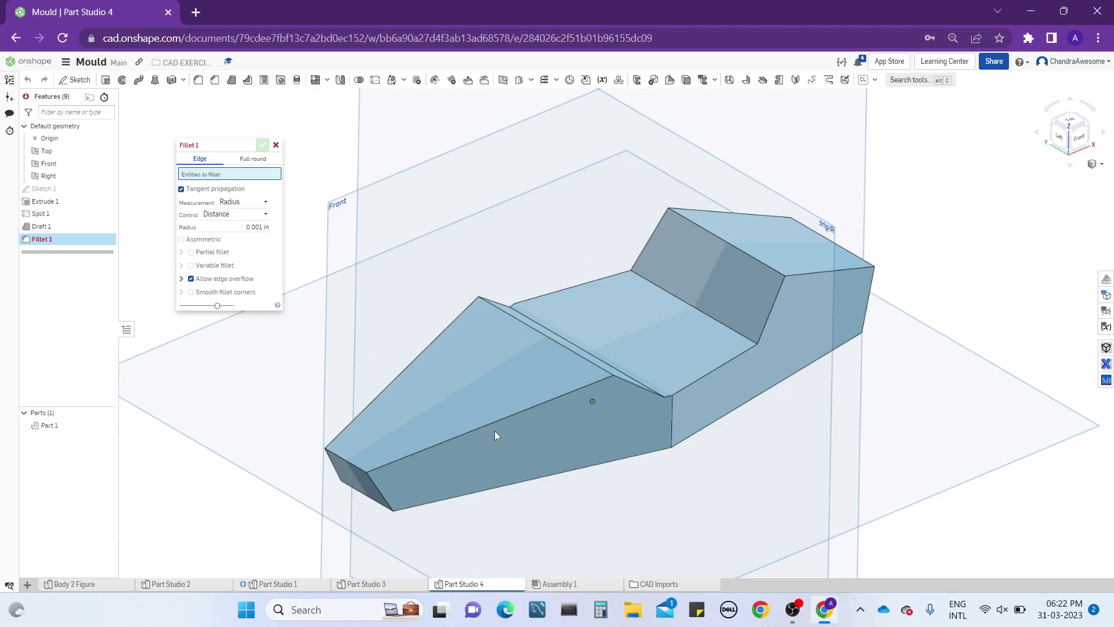
{"action": "middle_click_drag", "start_coordinate": [629, 311], "coordinate": [606, 252]}
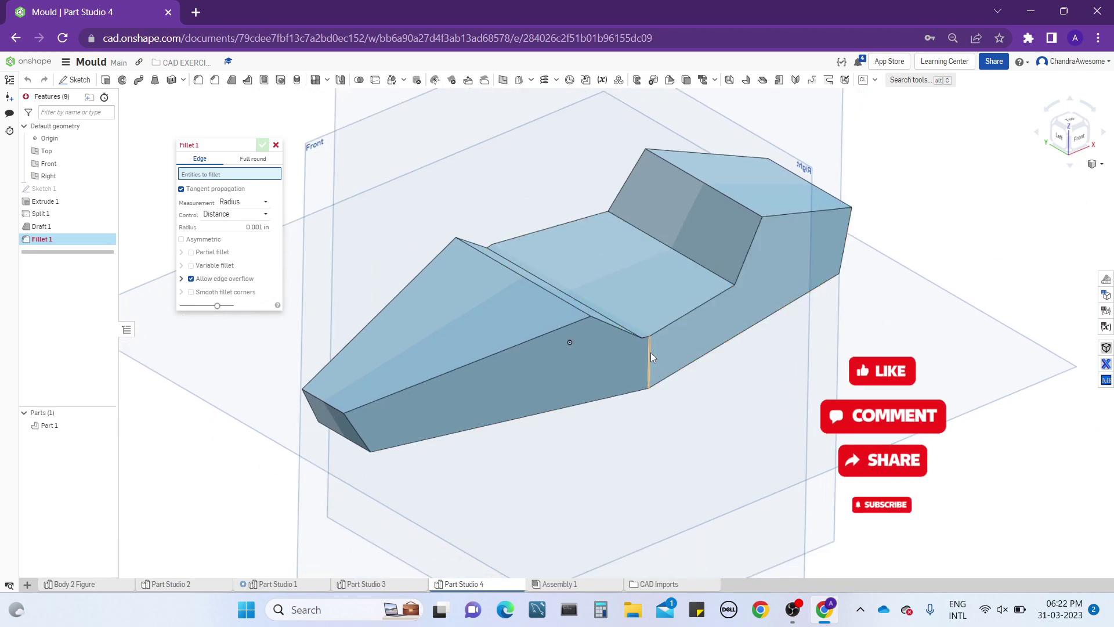
{"action": "right_click_drag", "start_coordinate": [598, 246], "coordinate": [629, 359]}
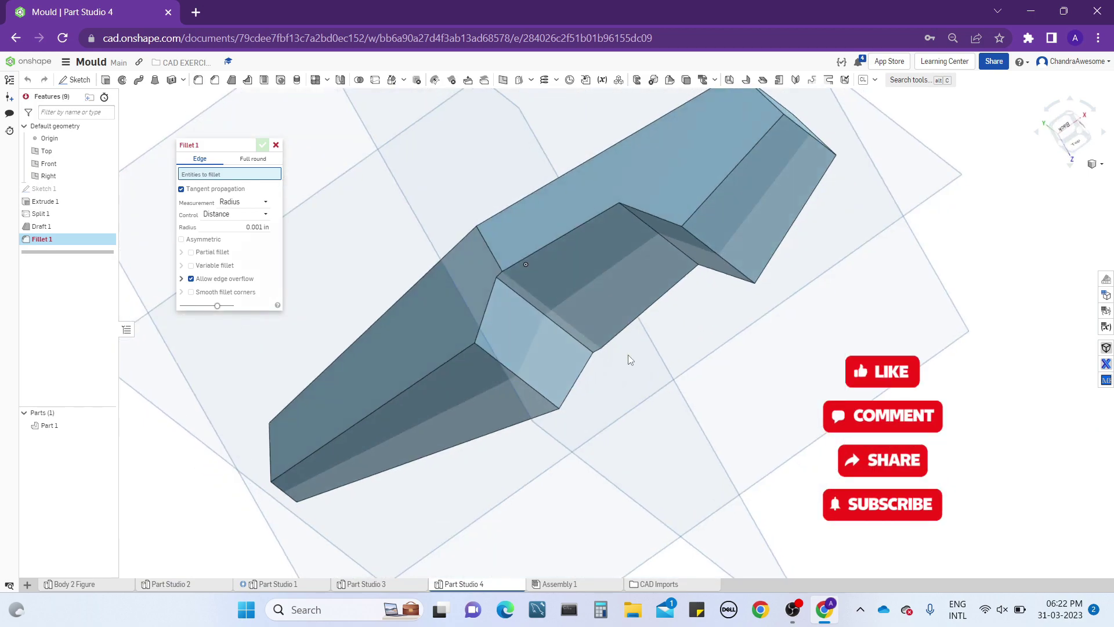
{"action": "left_click", "coordinate": [492, 256]}
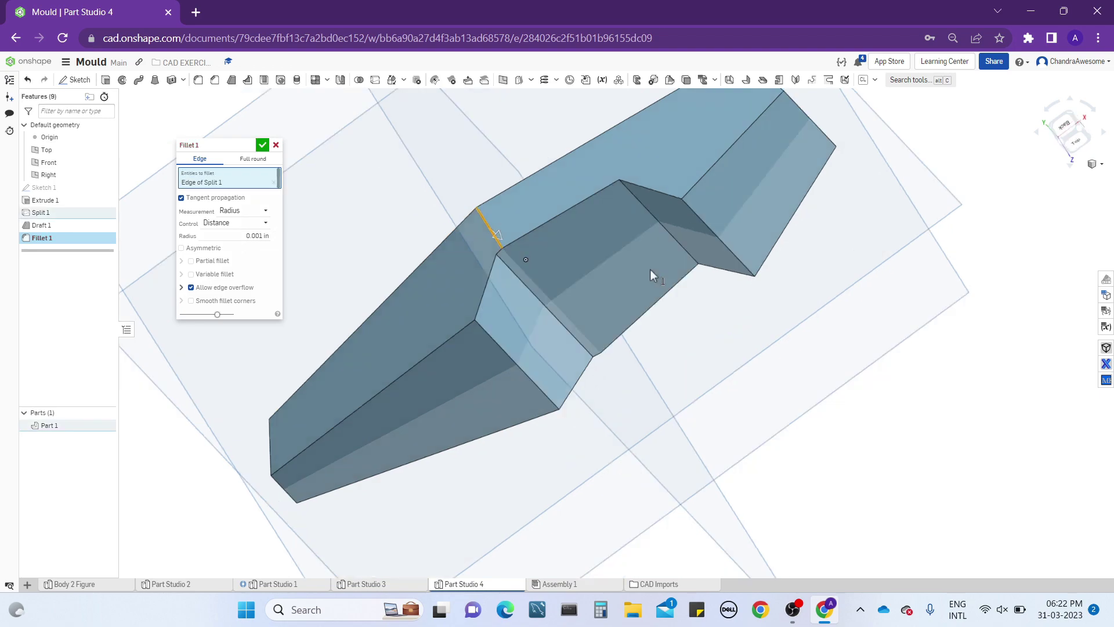
{"action": "right_click_drag", "start_coordinate": [650, 269], "coordinate": [614, 192]}
{"action": "left_click", "coordinate": [229, 236]}
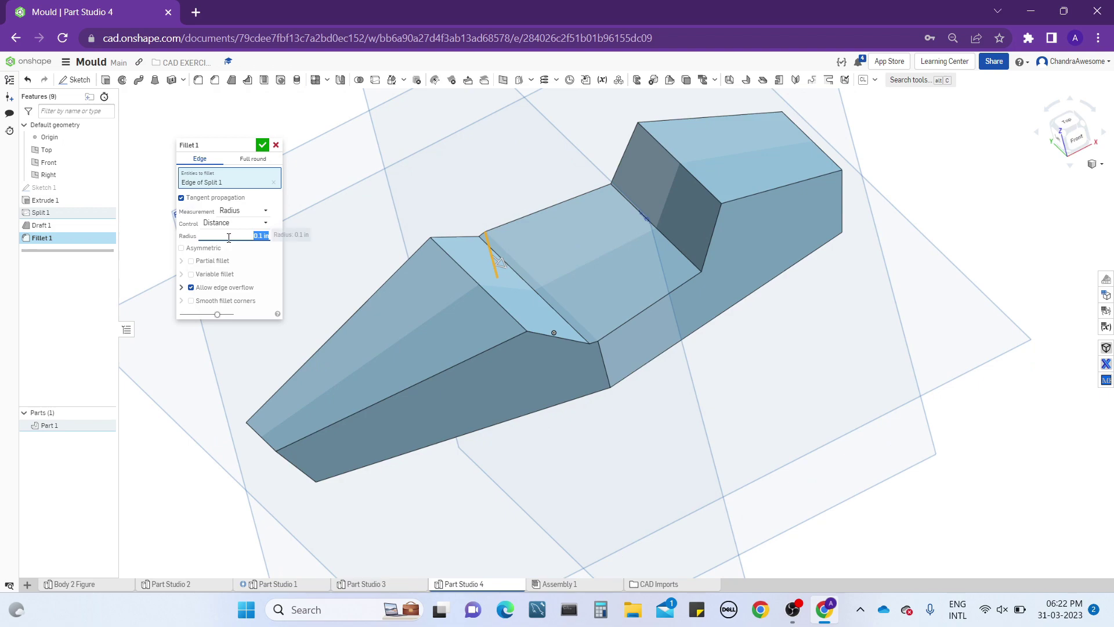
- Add the opposite side face's vertical split edge to the fillet
{"action": "scroll", "coordinate": [590, 335], "scroll_direction": "up", "scroll_amount": 10}
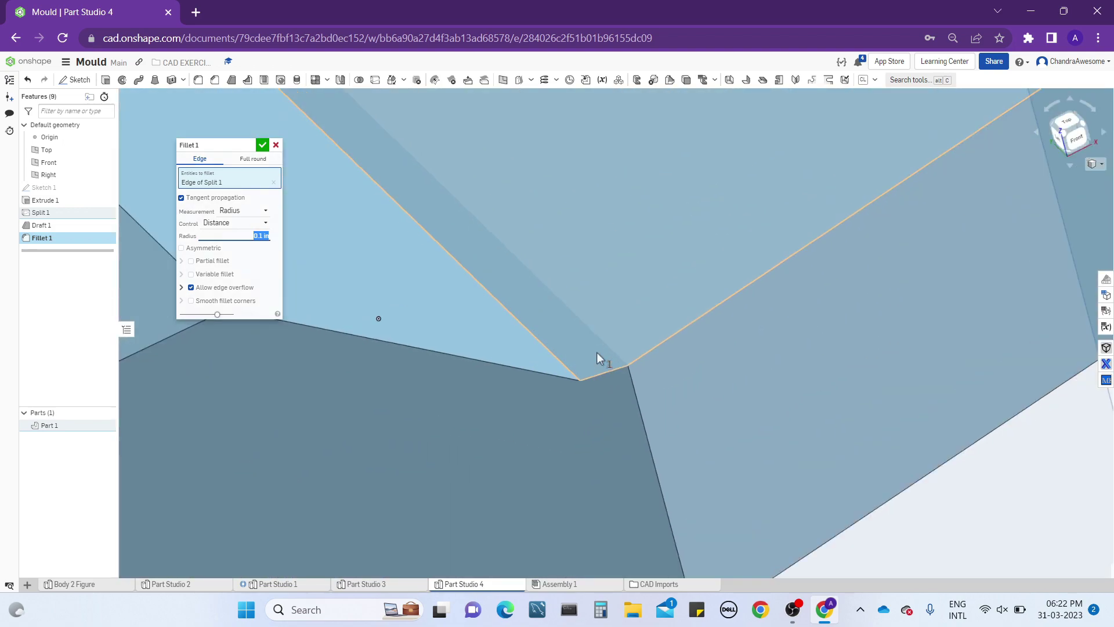
{"action": "middle_click_drag", "start_coordinate": [475, 152], "coordinate": [487, 203]}
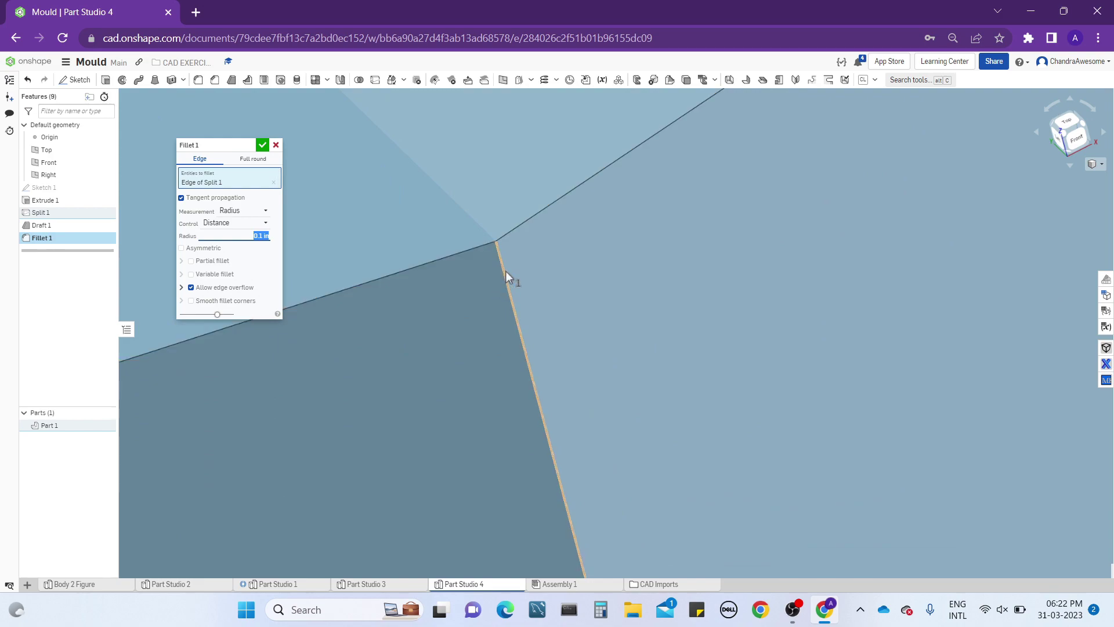
{"action": "left_click", "coordinate": [506, 270]}
{"action": "scroll", "coordinate": [532, 285], "scroll_direction": "down", "scroll_amount": 5}
{"action": "scroll", "coordinate": [534, 286], "scroll_direction": "down", "scroll_amount": 10}
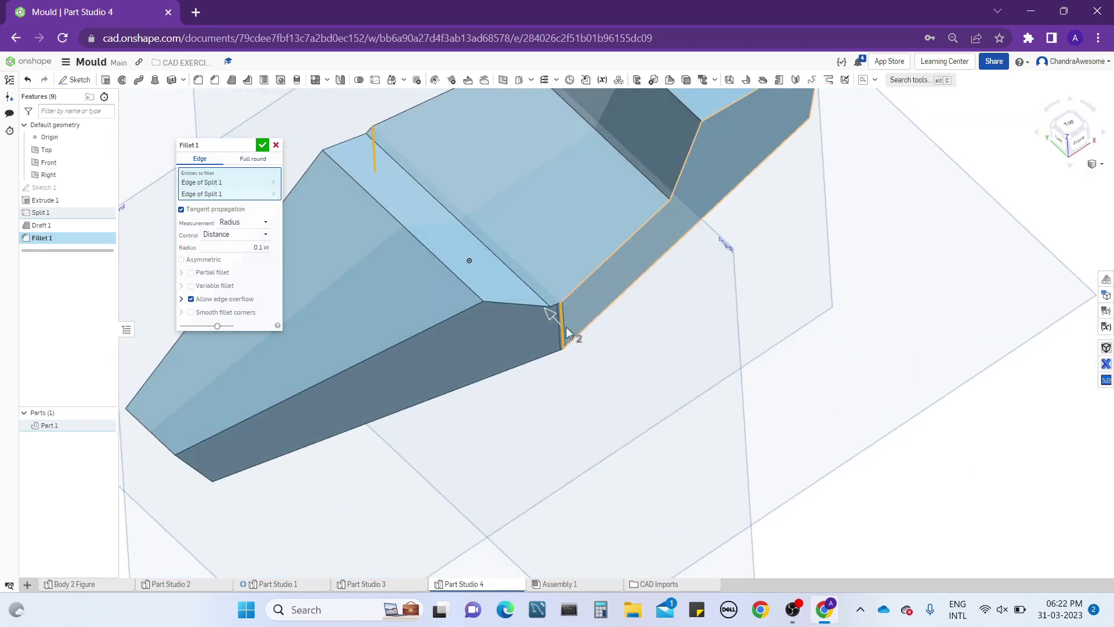
- Set the radius of the fillet on both split edges to 2 in and accept it
{"action": "left_click", "coordinate": [249, 244]}
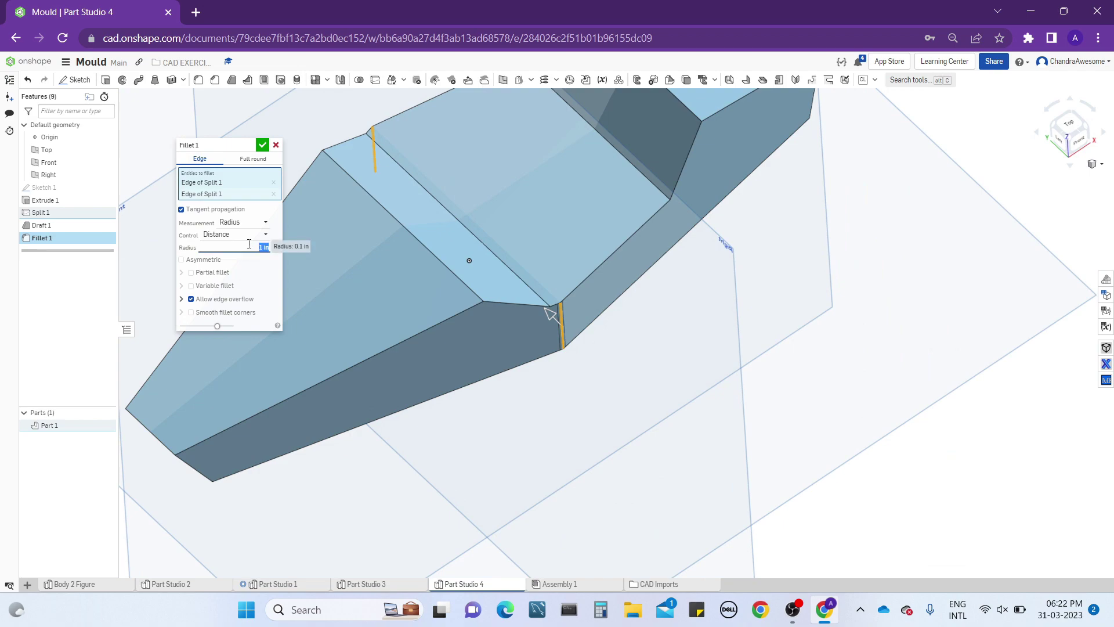
{"action": "mouse_move", "coordinate": [738, 280]}
{"action": "right_mouse_down"}
{"action": "mouse_move", "coordinate": [734, 322]}
{"action": "mouse_move", "coordinate": [741, 271]}
{"action": "right_mouse_up"}
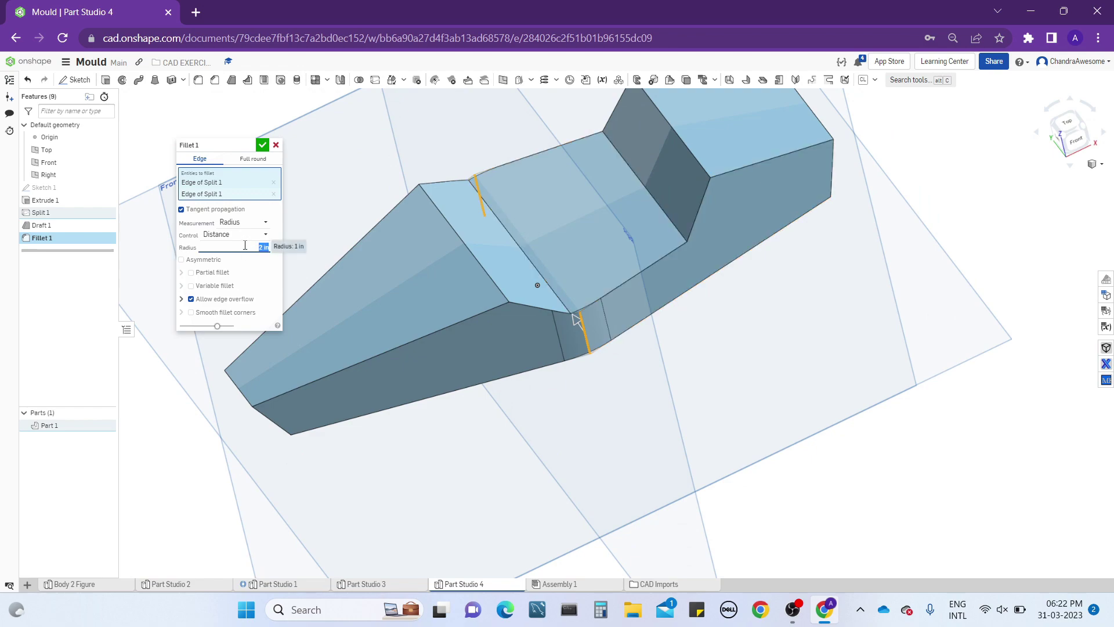
{"action": "right_click_drag", "start_coordinate": [718, 363], "coordinate": [599, 332]}
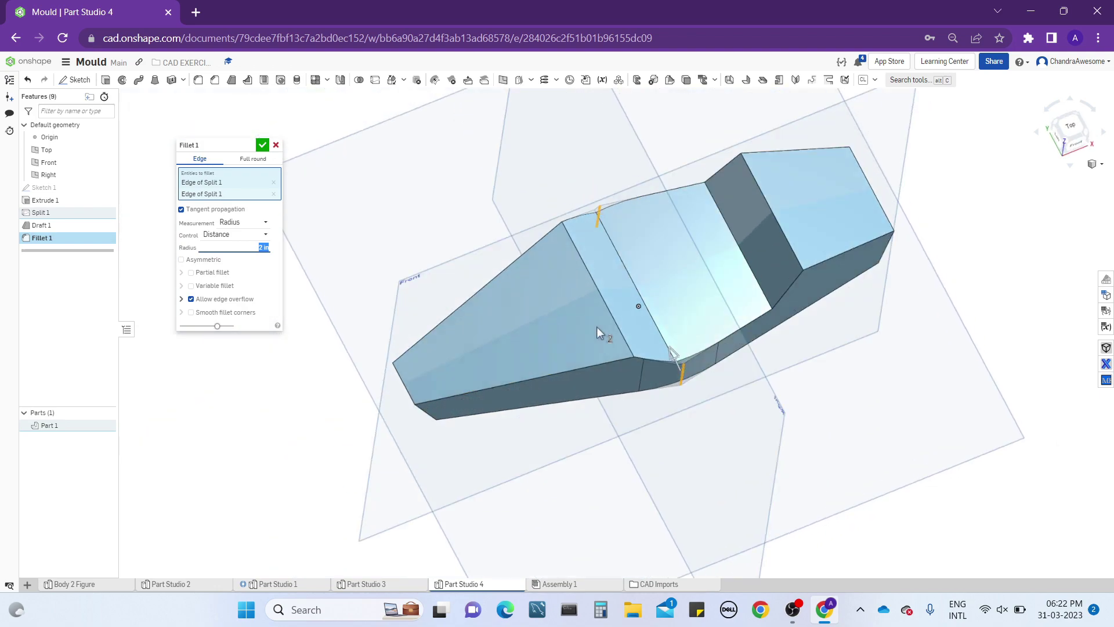
{"action": "scroll", "coordinate": [684, 395], "scroll_direction": "up", "scroll_amount": 5}
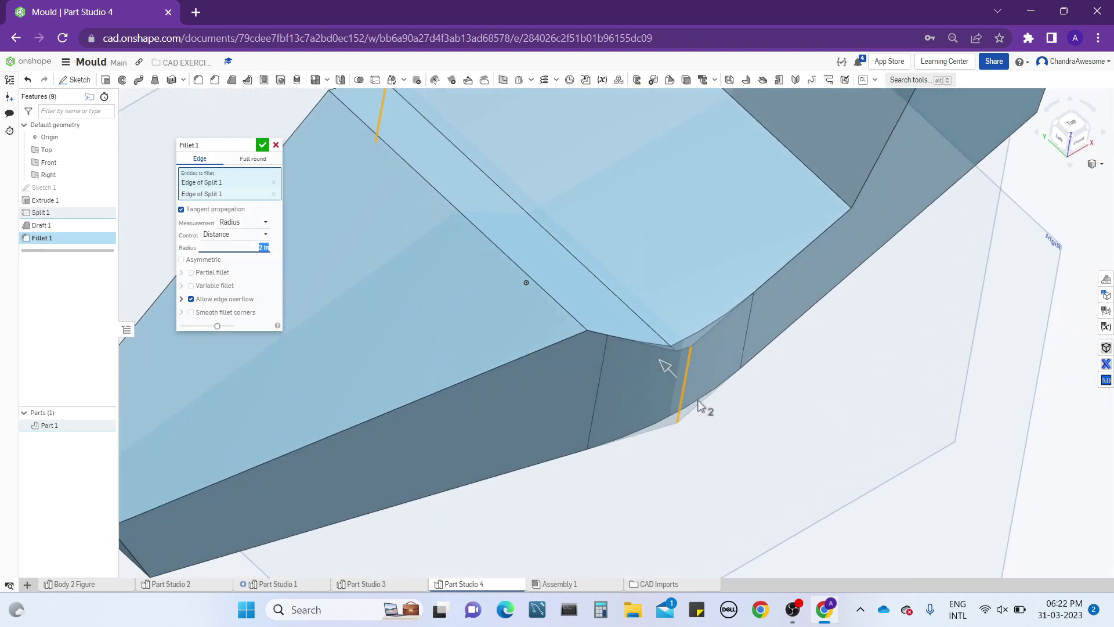
{"action": "scroll", "coordinate": [677, 516], "scroll_direction": "down", "scroll_amount": 3}
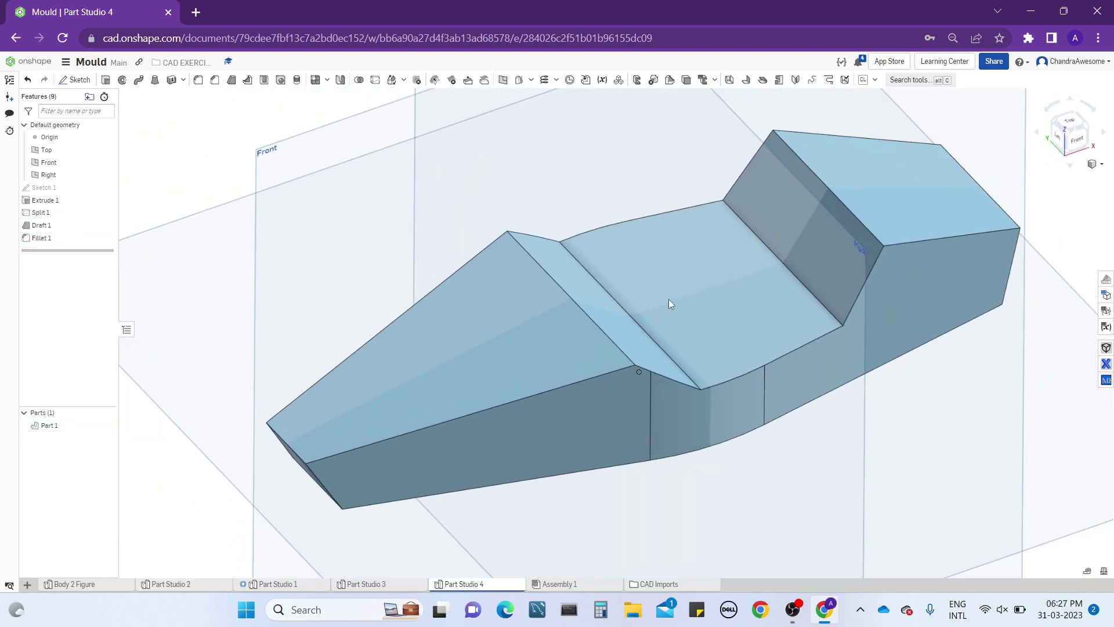
{"action": "scroll", "coordinate": [643, 301], "scroll_direction": "down", "scroll_amount": 3}
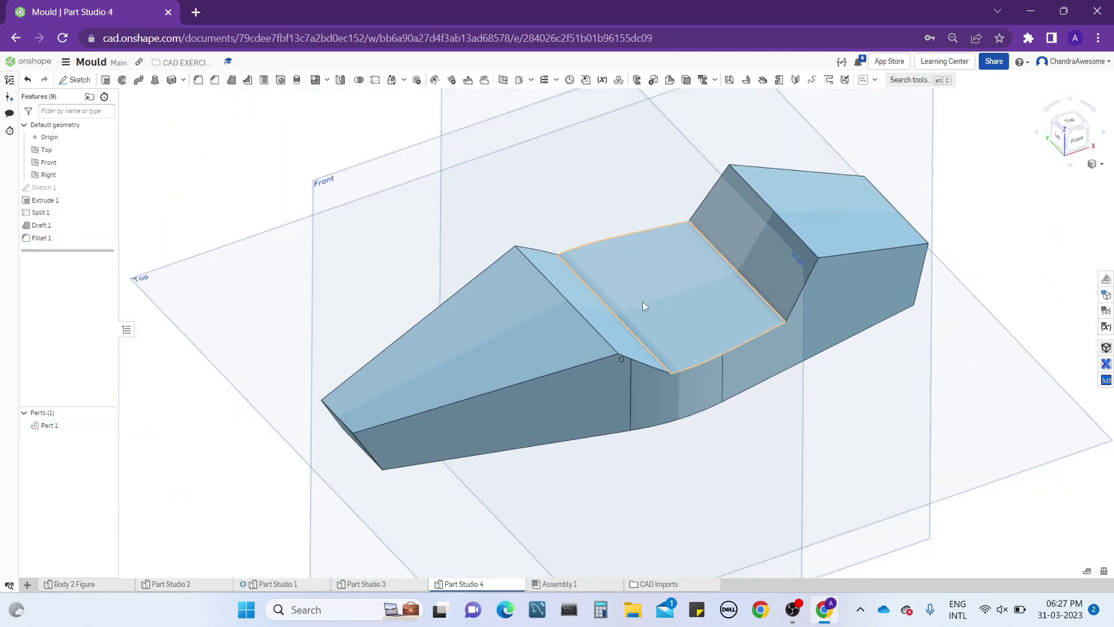
{"action": "left_click", "coordinate": [214, 84]}
{"action": "left_click", "coordinate": [752, 238]}
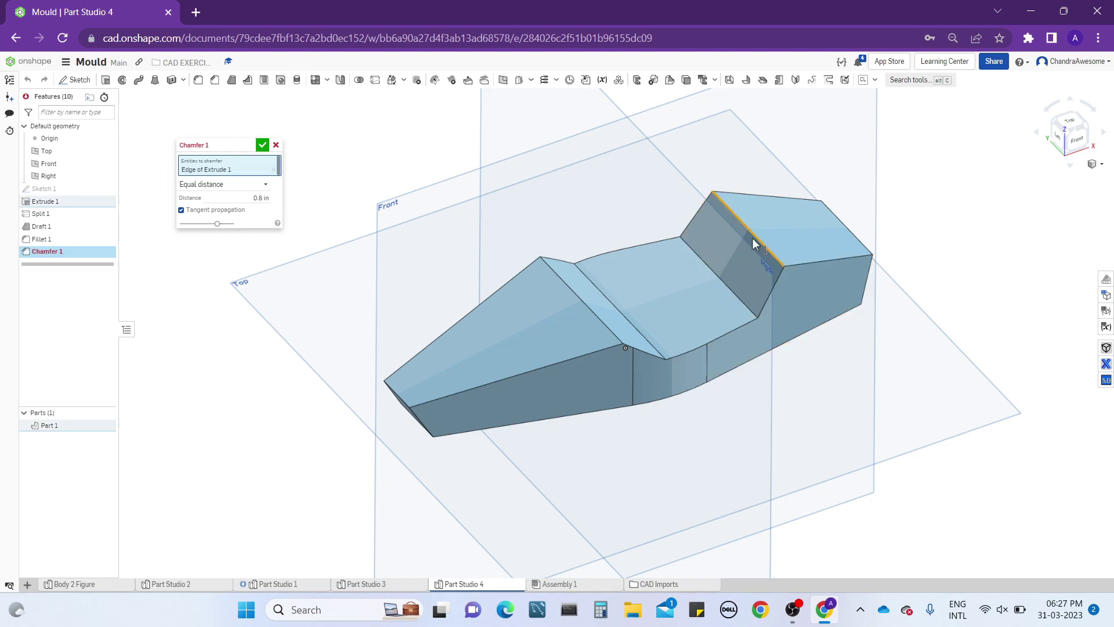
{"action": "left_click", "coordinate": [277, 144]}
- Start a fillet on the front top edge of the raised rear section and set its radius to 0.1 in
{"action": "key", "text": "shift+f"}
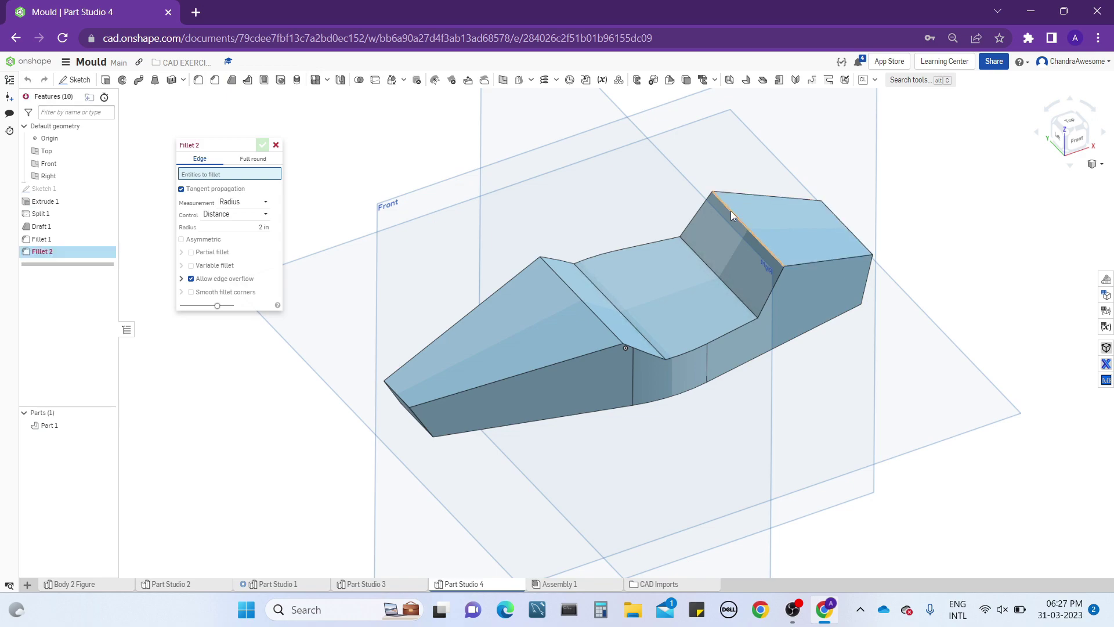
{"action": "left_click", "coordinate": [730, 211]}
{"action": "left_click", "coordinate": [231, 236]}
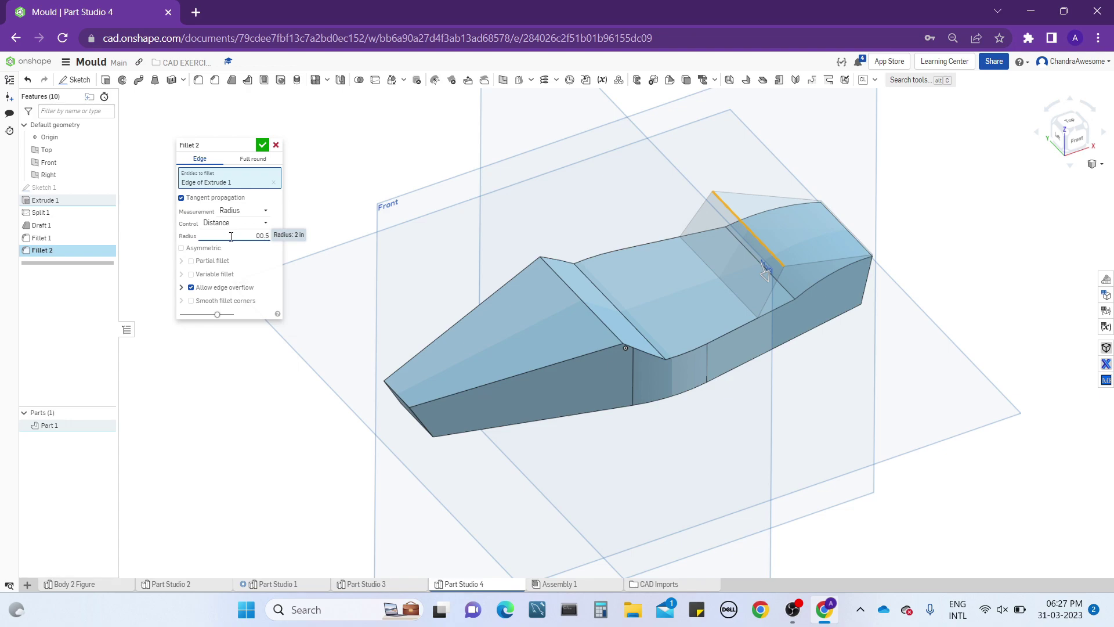
{"action": "type", "text": "0.5"}
{"action": "key", "text": "Return"}
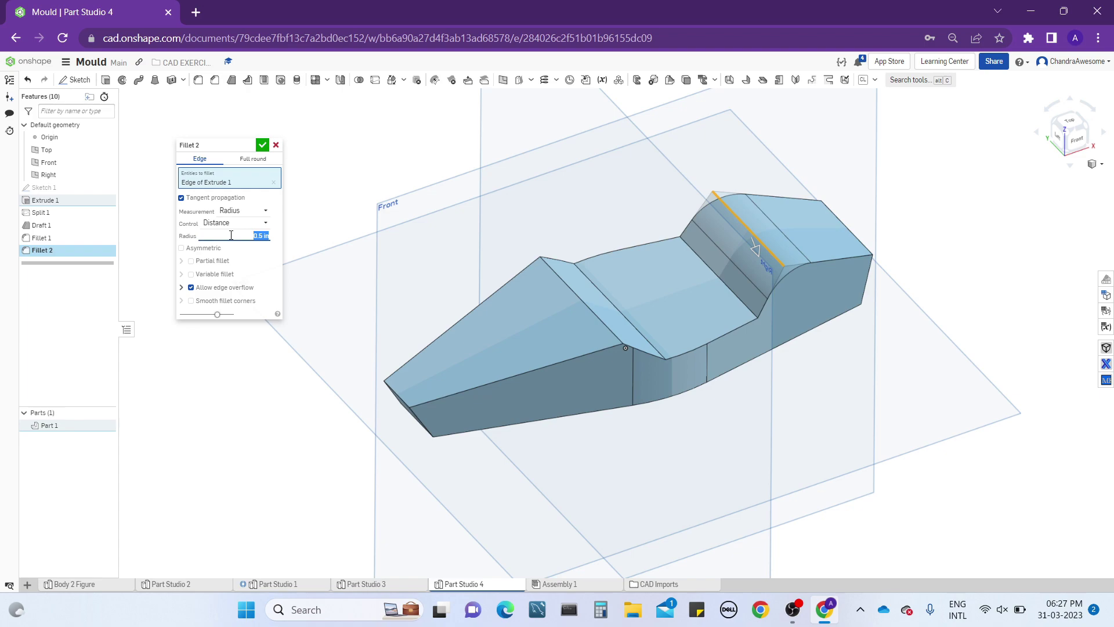
{"action": "scroll", "coordinate": [517, 259], "scroll_direction": "up", "scroll_amount": 5}
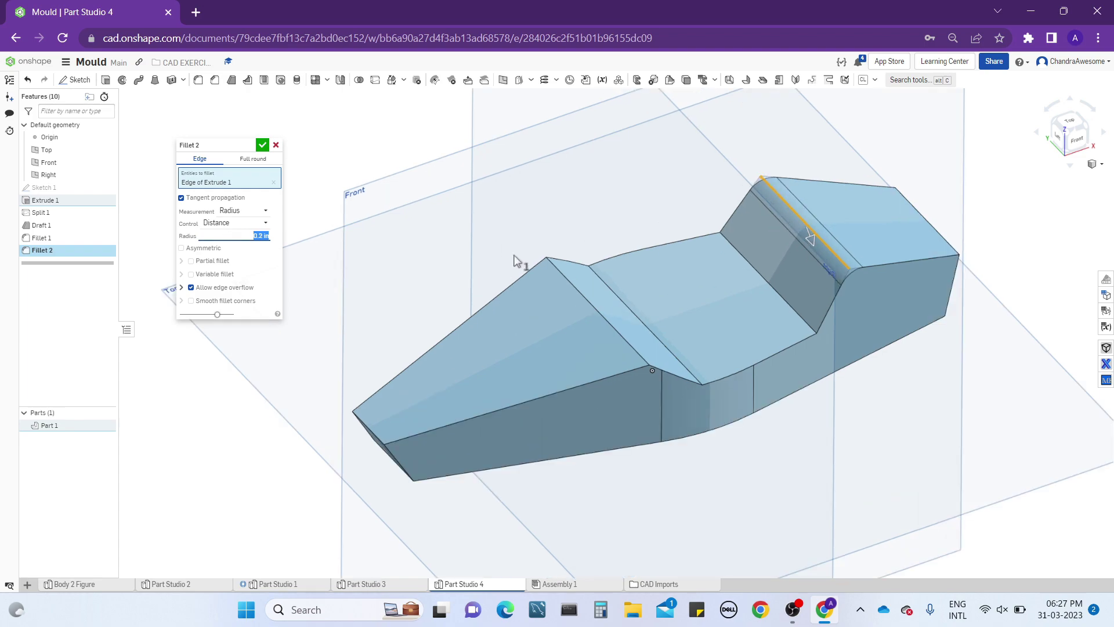
{"action": "type", "text": "0.1"}
{"action": "key", "text": "Return"}
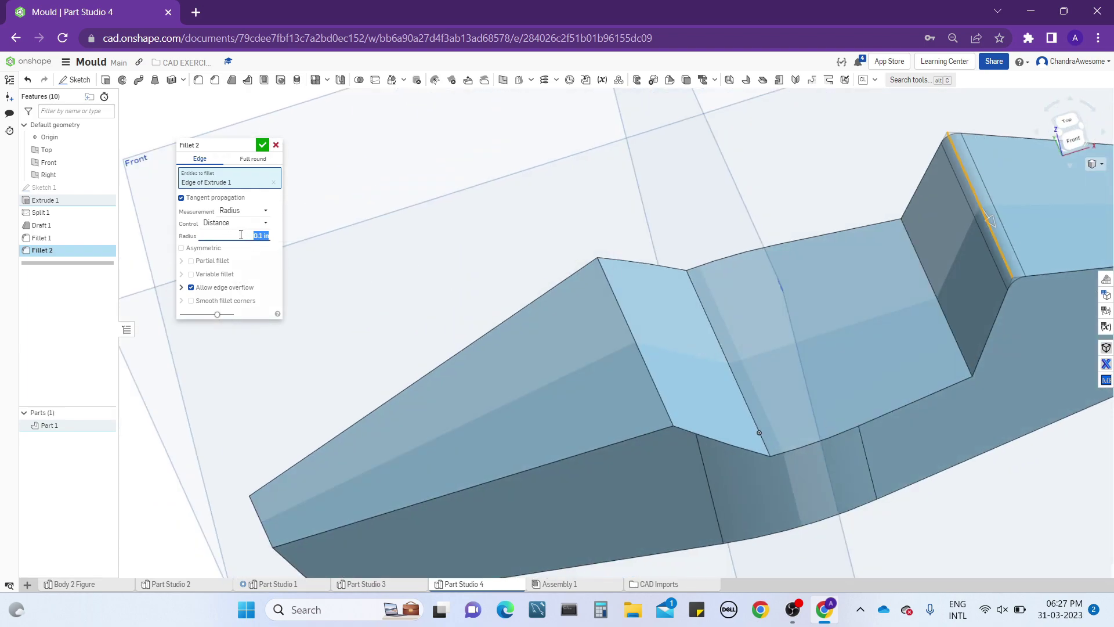
- Add the nose's peak edge, the cockpit floor's front crosswise edge and the rear section's back top edge to the fillet
{"action": "left_click", "coordinate": [614, 306]}
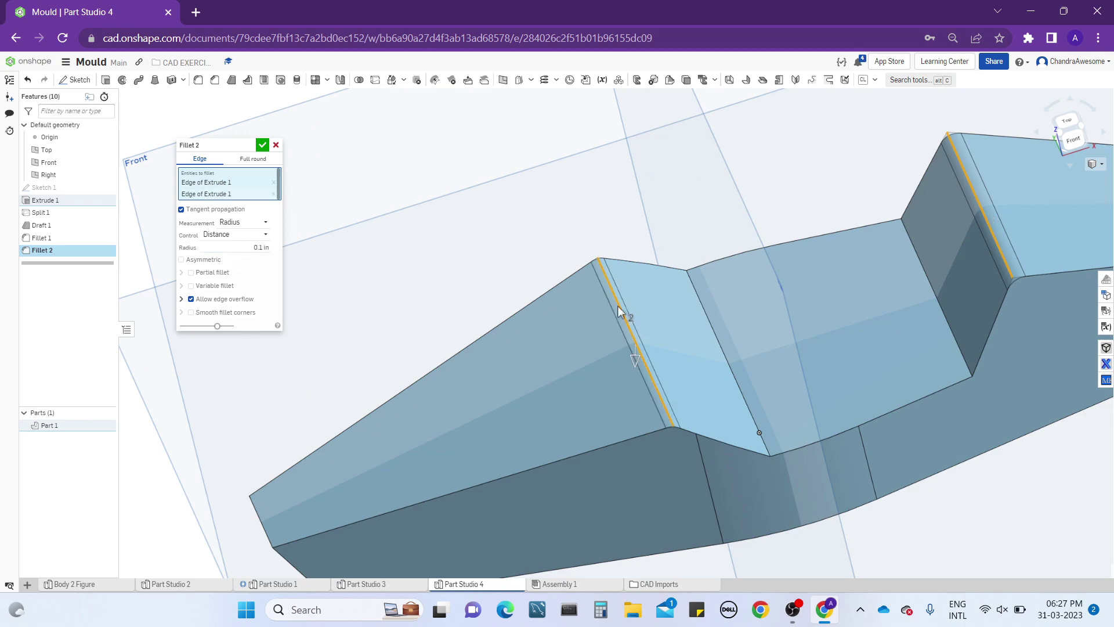
{"action": "left_click", "coordinate": [706, 314]}
{"action": "scroll", "coordinate": [707, 314], "scroll_direction": "down", "scroll_amount": 5}
{"action": "right_click_drag", "start_coordinate": [709, 316], "coordinate": [944, 232]}
{"action": "left_click", "coordinate": [1038, 268]}
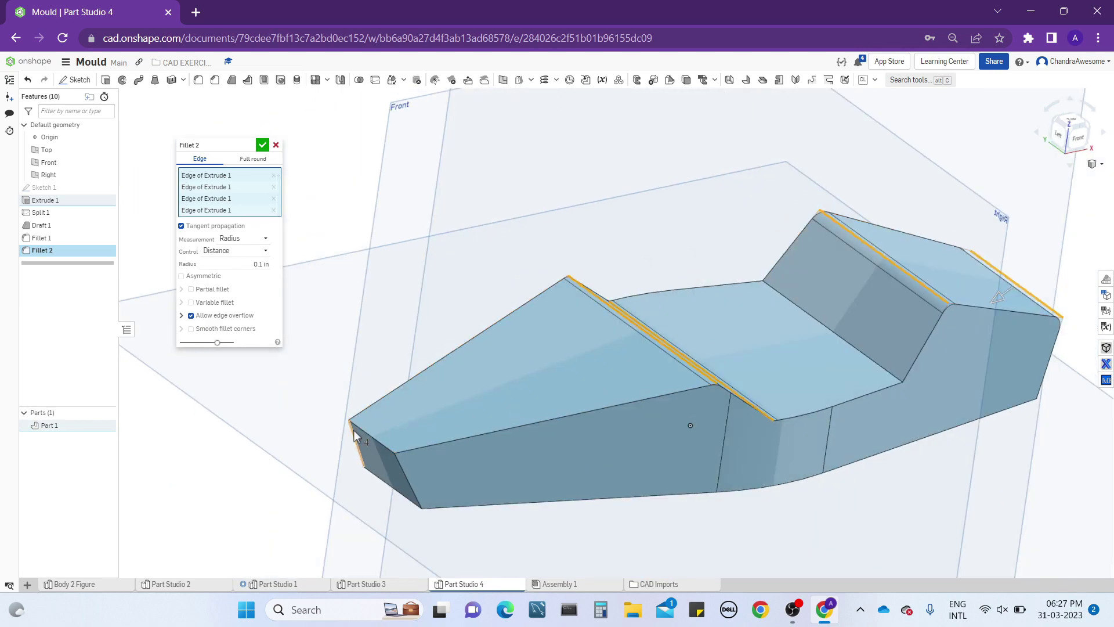
- Add the two long side edges of the nose's sloping top face to the fillet
{"action": "middle_click_drag", "start_coordinate": [376, 419], "coordinate": [458, 350]}
{"action": "scroll", "coordinate": [459, 353], "scroll_direction": "up", "scroll_amount": 3}
{"action": "right_click_drag", "start_coordinate": [458, 353], "coordinate": [482, 356]}
{"action": "scroll", "coordinate": [483, 356], "scroll_direction": "down", "scroll_amount": 4}
{"action": "right_click_drag", "start_coordinate": [797, 256], "coordinate": [769, 268]}
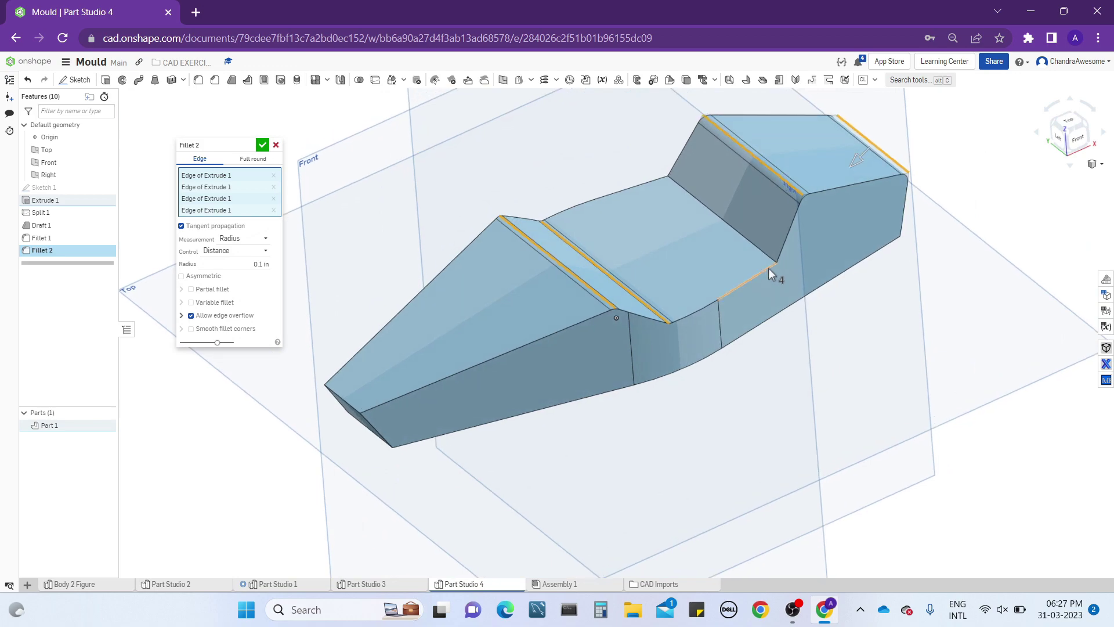
{"action": "left_click", "coordinate": [558, 333]}
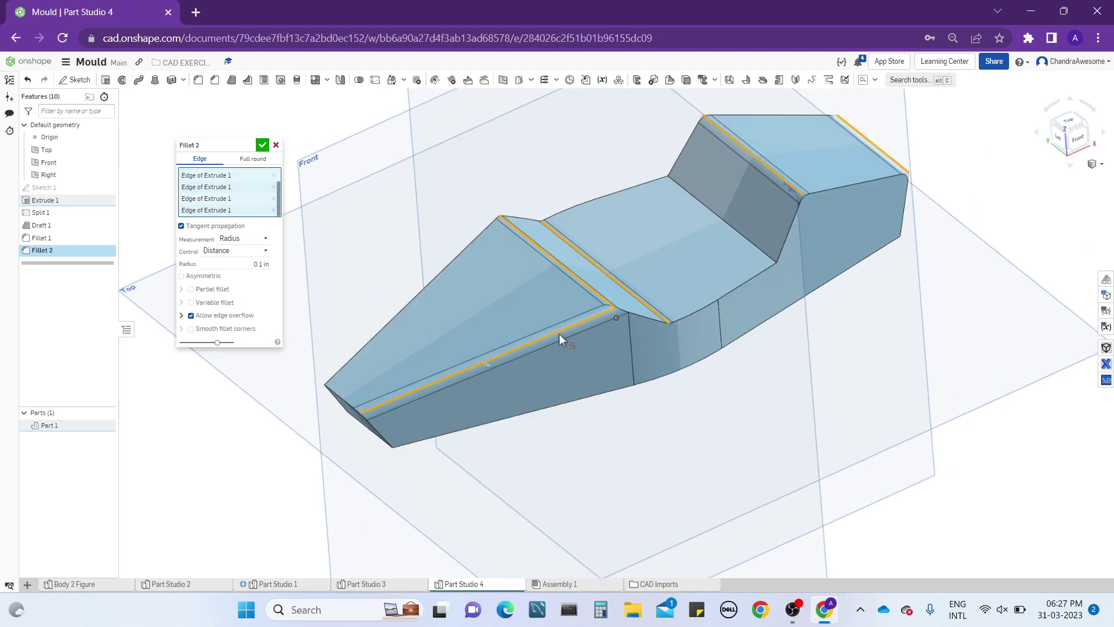
{"action": "left_click", "coordinate": [450, 265]}
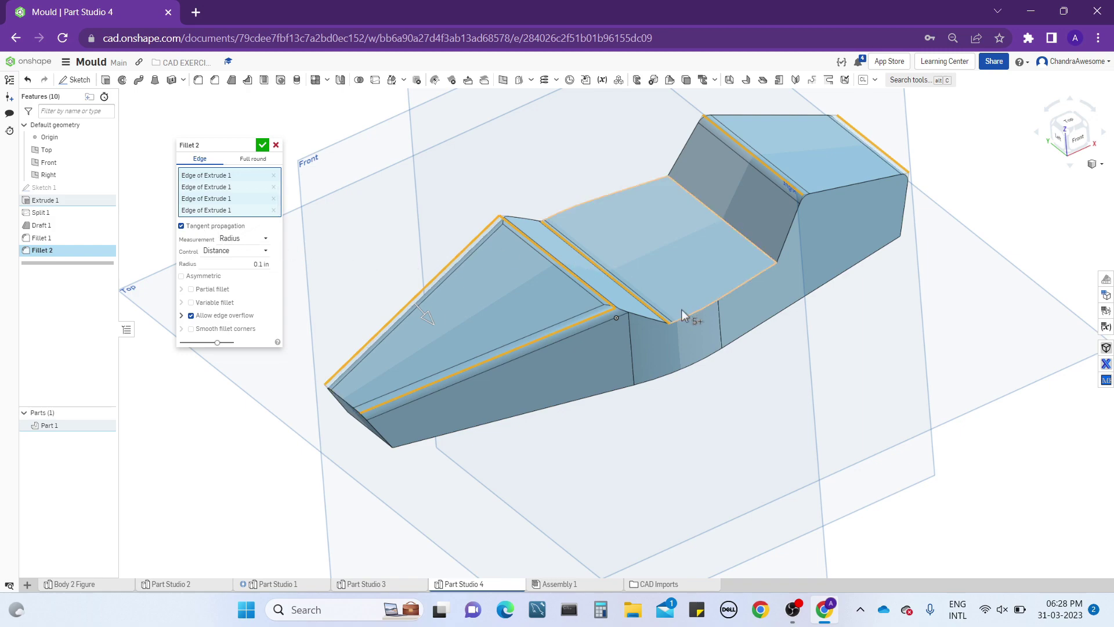
- Add the side edges of the short slope behind the nose and of the cockpit floor, on both sides, to the fillet
{"action": "scroll", "coordinate": [637, 319], "scroll_direction": "up", "scroll_amount": 3}
{"action": "left_click", "coordinate": [634, 319]}
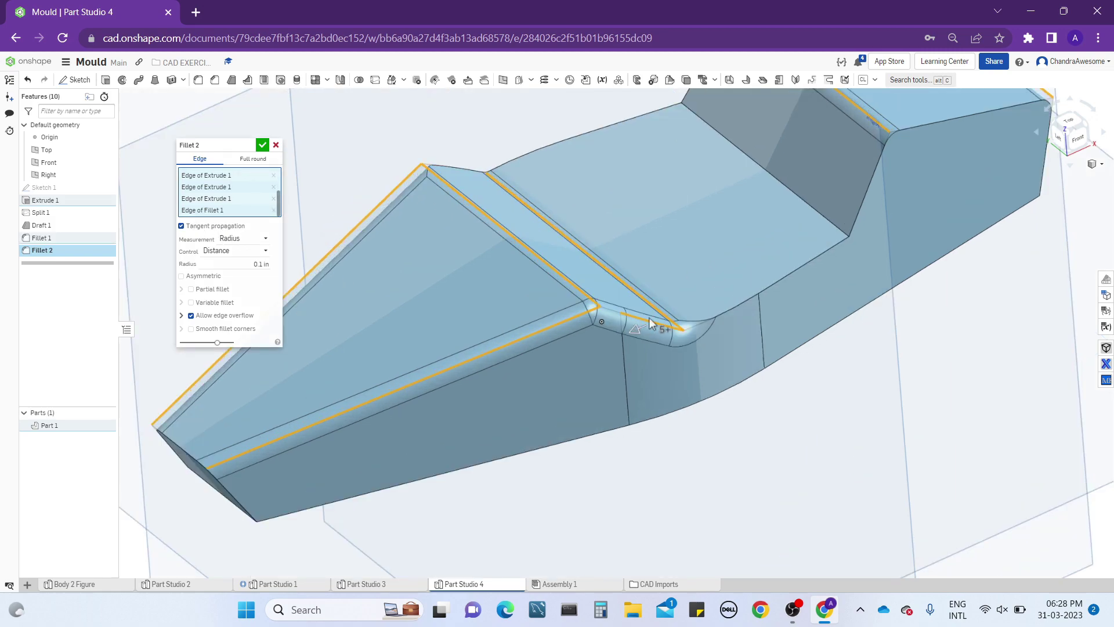
{"action": "left_click", "coordinate": [723, 312]}
{"action": "right_click_drag", "start_coordinate": [723, 312], "coordinate": [590, 294]}
{"action": "left_click", "coordinate": [604, 305]}
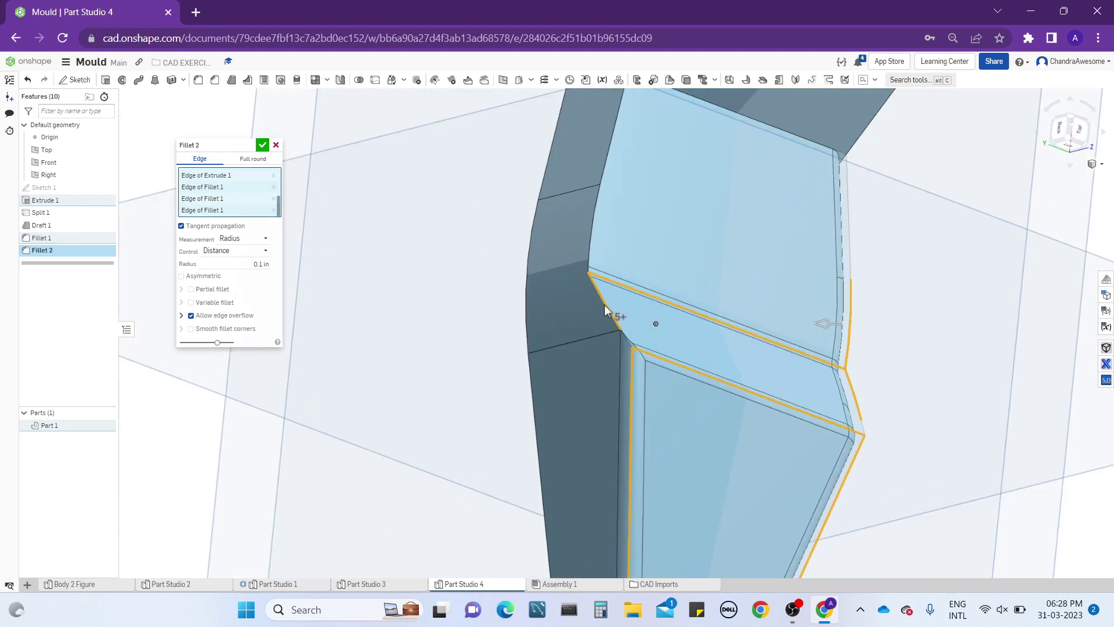
{"action": "left_click", "coordinate": [597, 201]}
- Add the side edges of the rear section's front slope and top face, on both sides, to the fillet
{"action": "scroll", "coordinate": [646, 237], "scroll_direction": "down", "scroll_amount": 4}
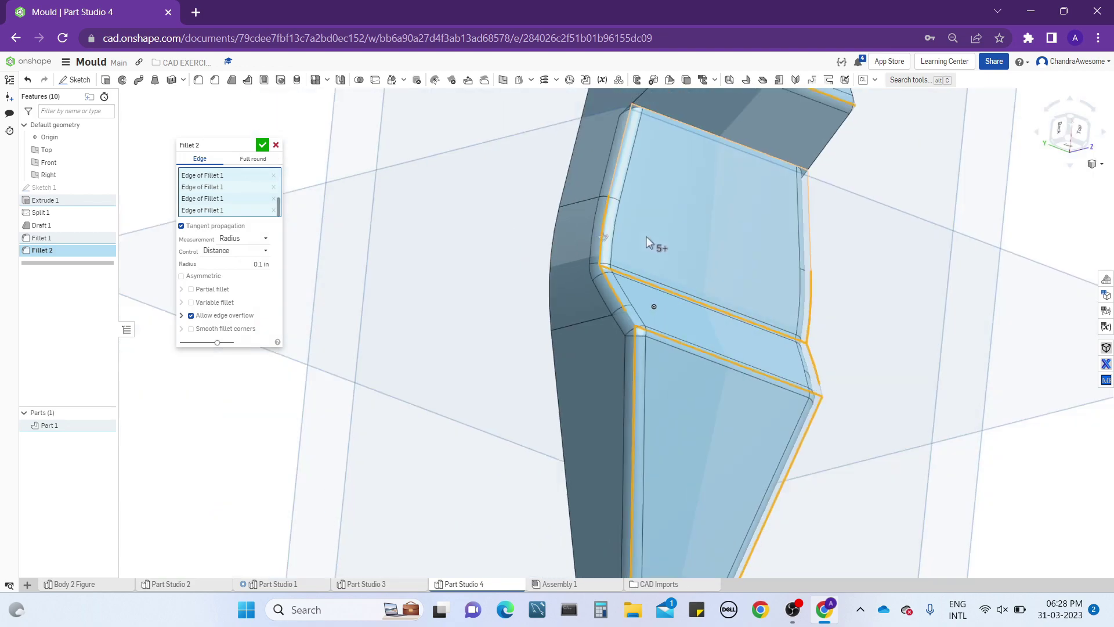
{"action": "right_click_drag", "start_coordinate": [680, 237], "coordinate": [661, 294]}
{"action": "left_click", "coordinate": [656, 273]}
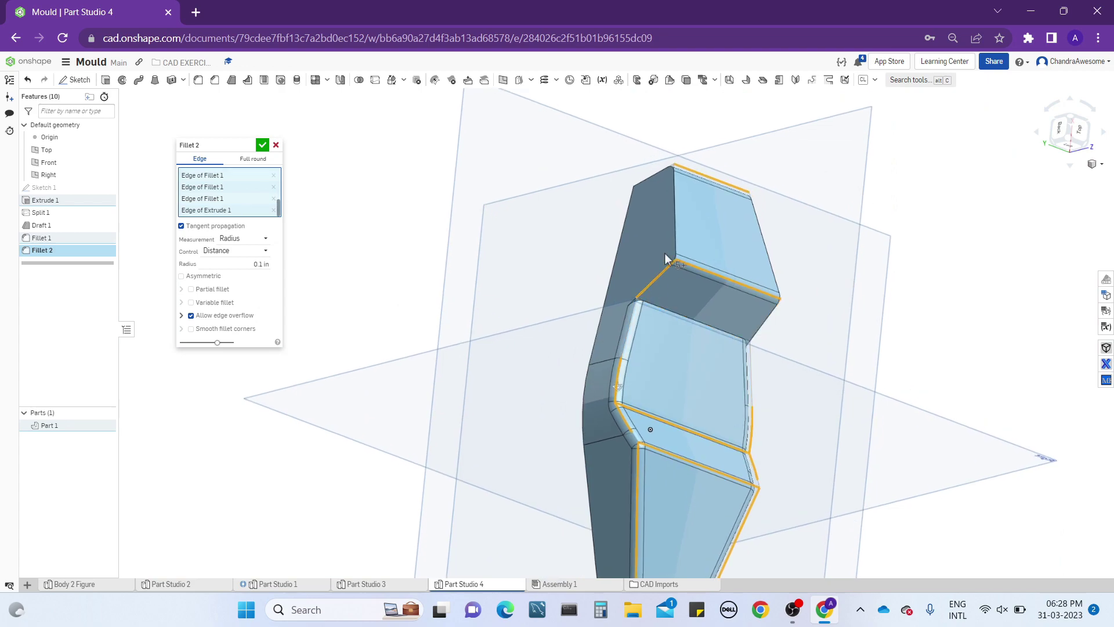
{"action": "left_click", "coordinate": [672, 228]}
{"action": "right_click_drag", "start_coordinate": [672, 228], "coordinate": [740, 227]}
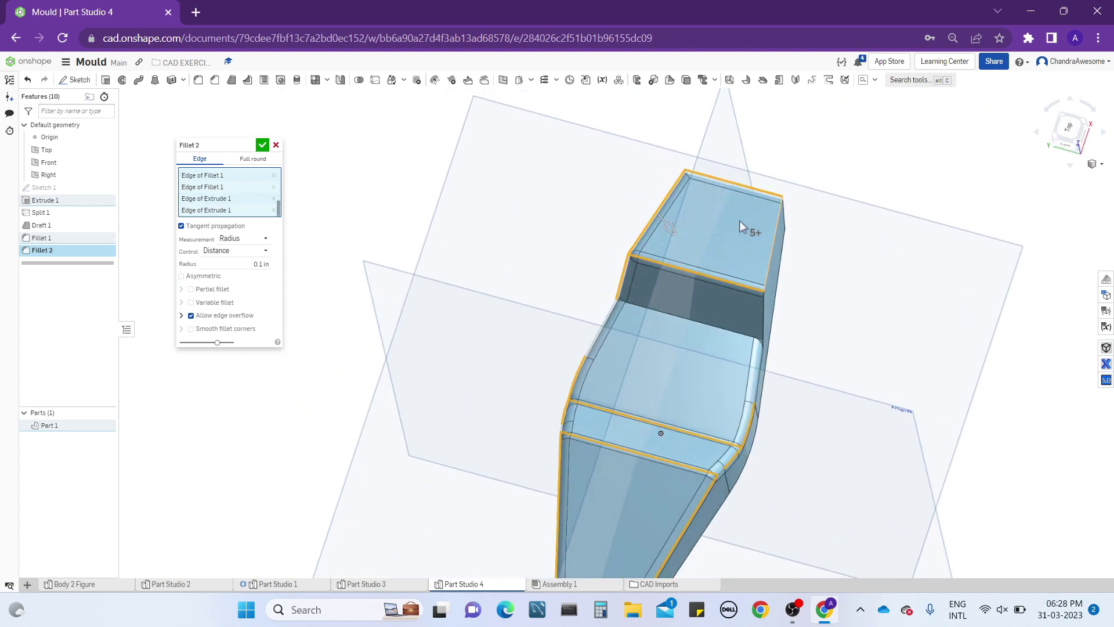
{"action": "left_click", "coordinate": [774, 227]}
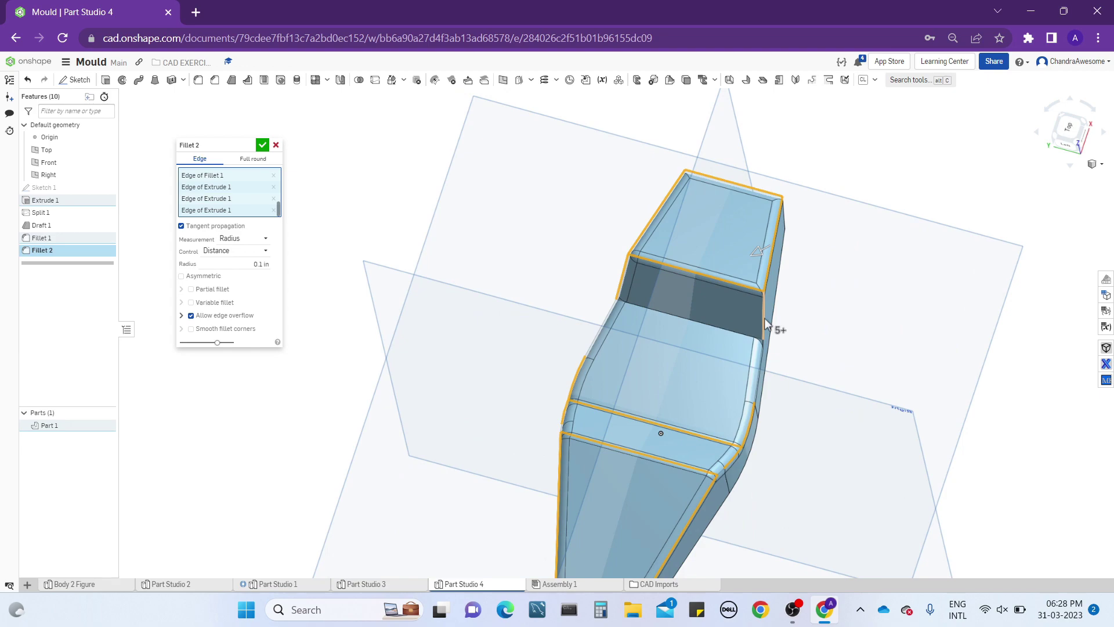
{"action": "left_click", "coordinate": [764, 318]}
{"action": "right_click_drag", "start_coordinate": [764, 318], "coordinate": [757, 244]}
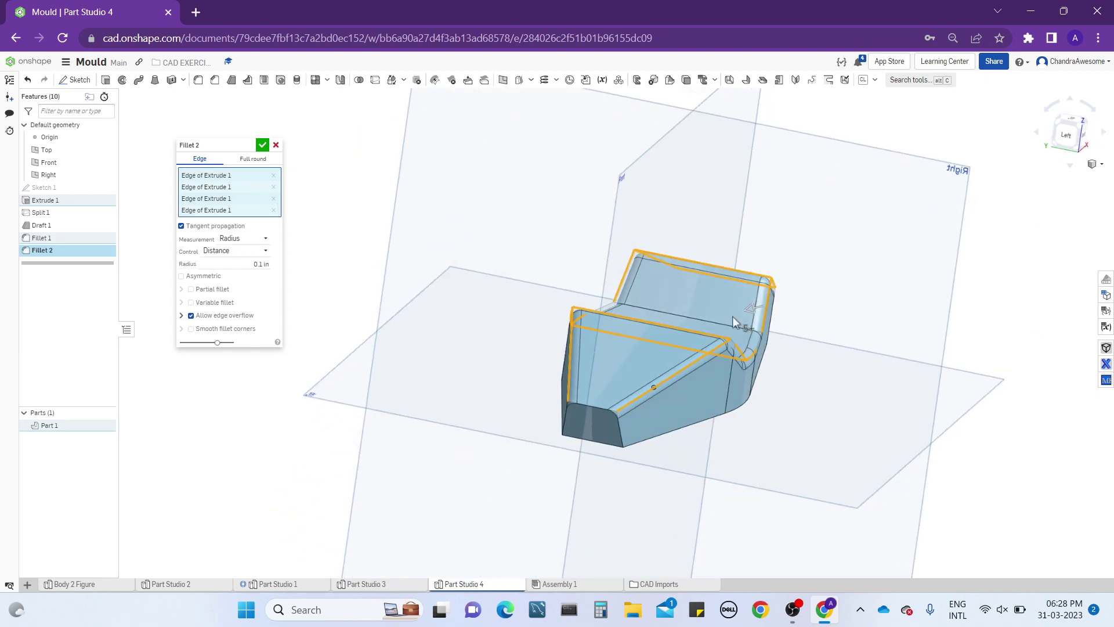
- Try a variable fillet, choosing the nose's front top corner and the rear section's back top corner on the same side as its vertices
{"action": "scroll", "coordinate": [637, 402], "scroll_direction": "up", "scroll_amount": 3}
{"action": "scroll", "coordinate": [636, 401], "scroll_direction": "up", "scroll_amount": 5}
{"action": "right_click_drag", "start_coordinate": [615, 411], "coordinate": [781, 335]}
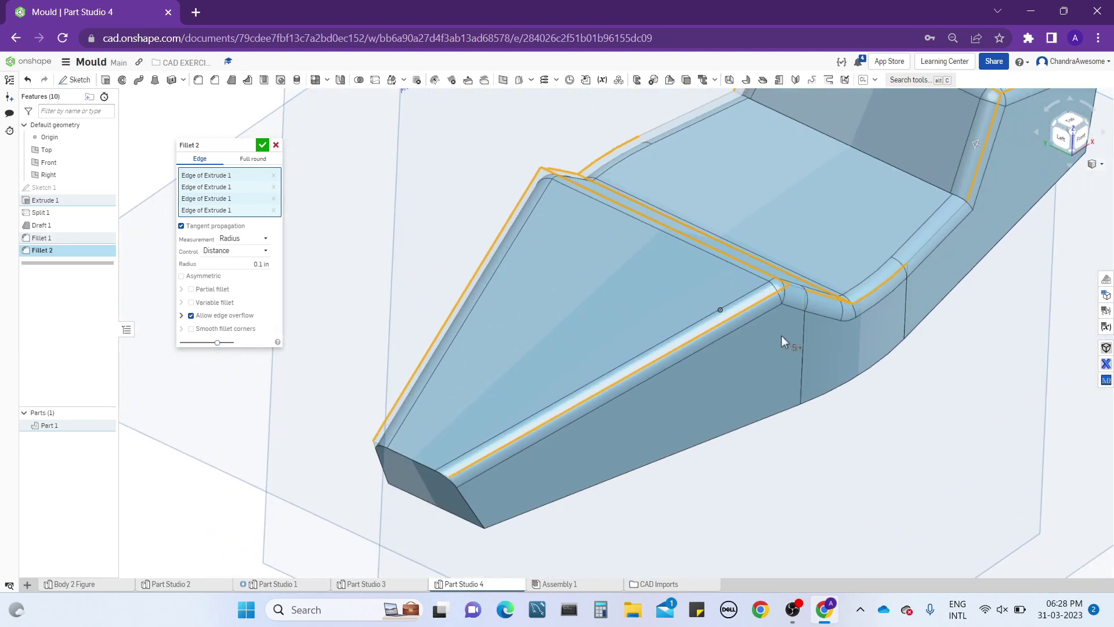
{"action": "left_click", "coordinate": [215, 302]}
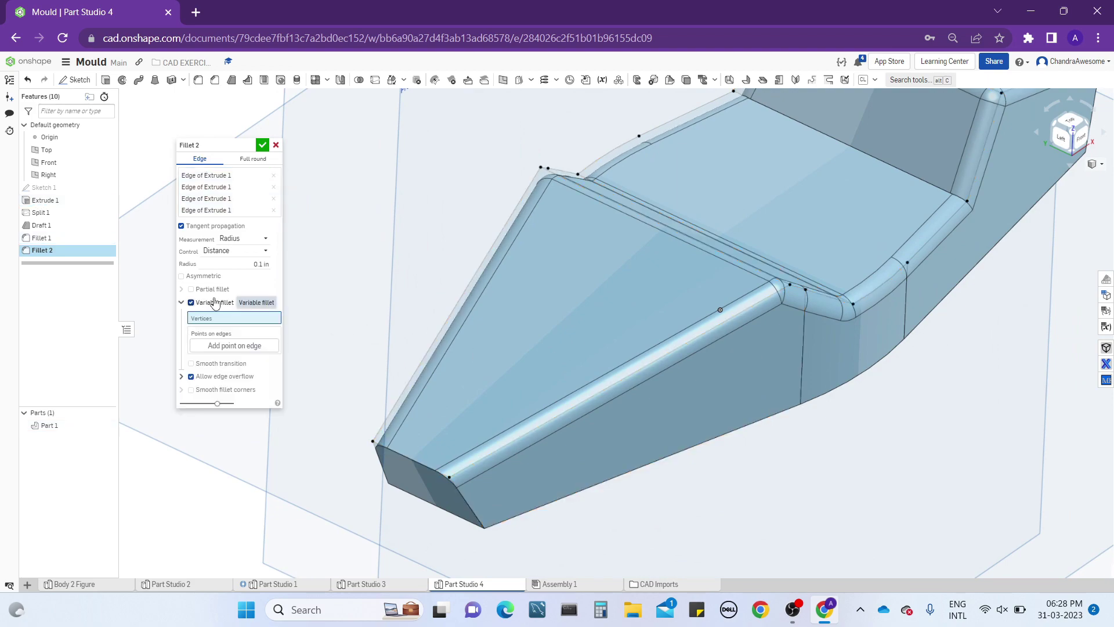
{"action": "left_click", "coordinate": [450, 477]}
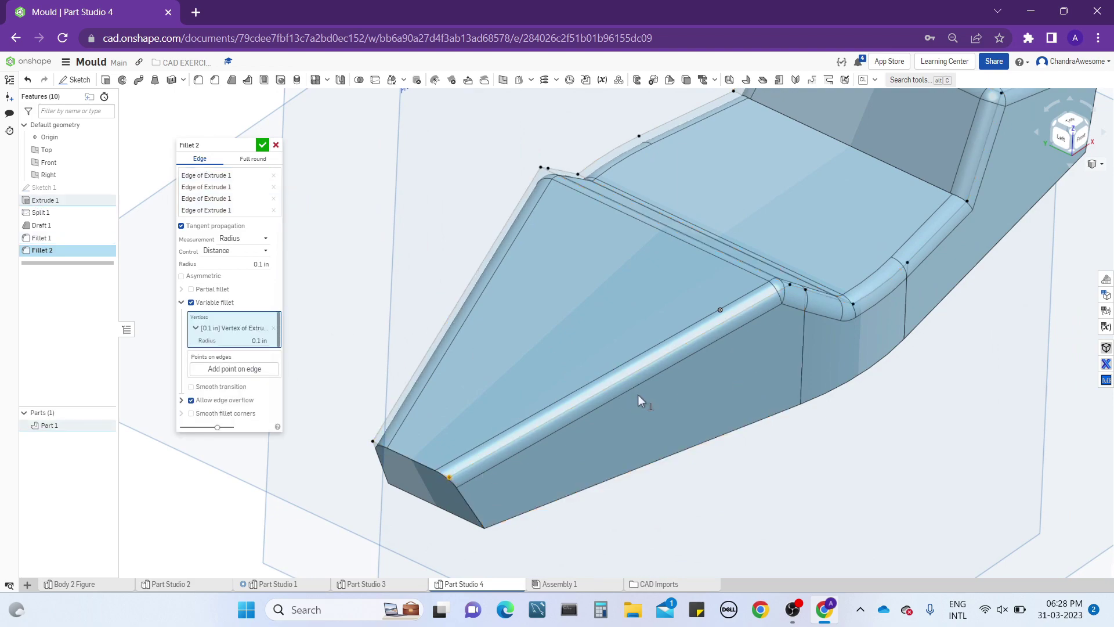
{"action": "left_click", "coordinate": [789, 285]}
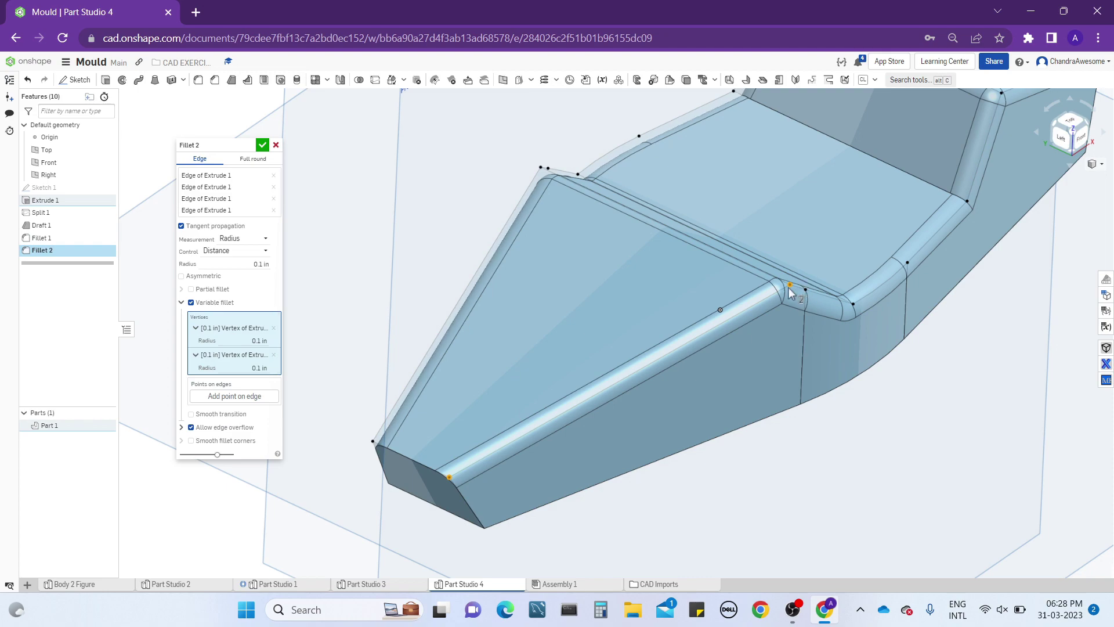
{"action": "left_click", "coordinate": [791, 287]}
{"action": "scroll", "coordinate": [791, 287], "scroll_direction": "down", "scroll_amount": 3}
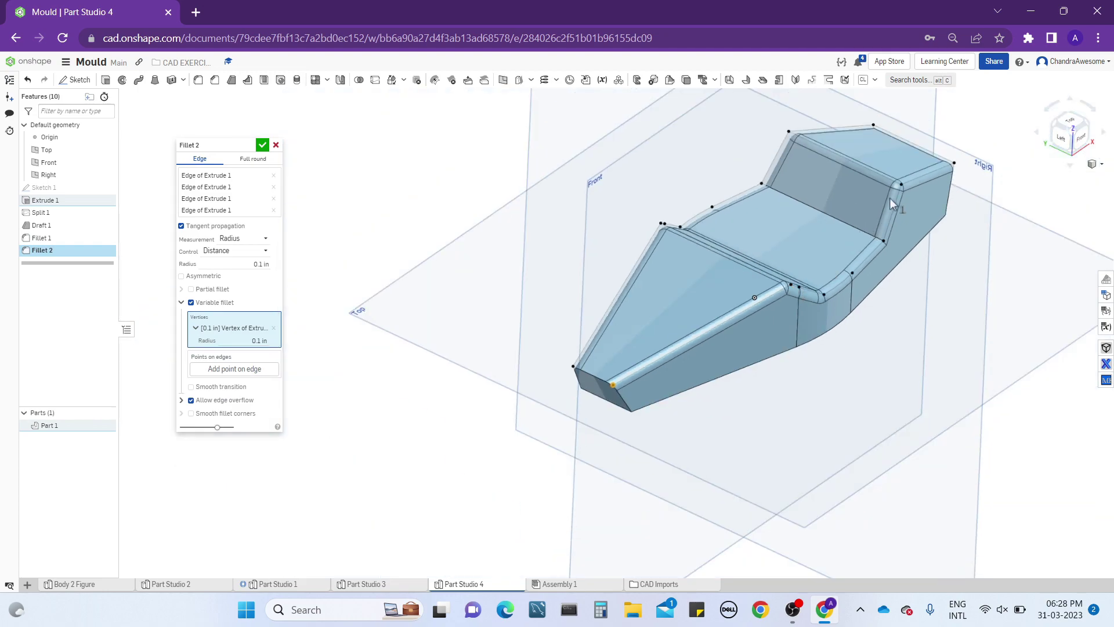
{"action": "left_click", "coordinate": [953, 164]}
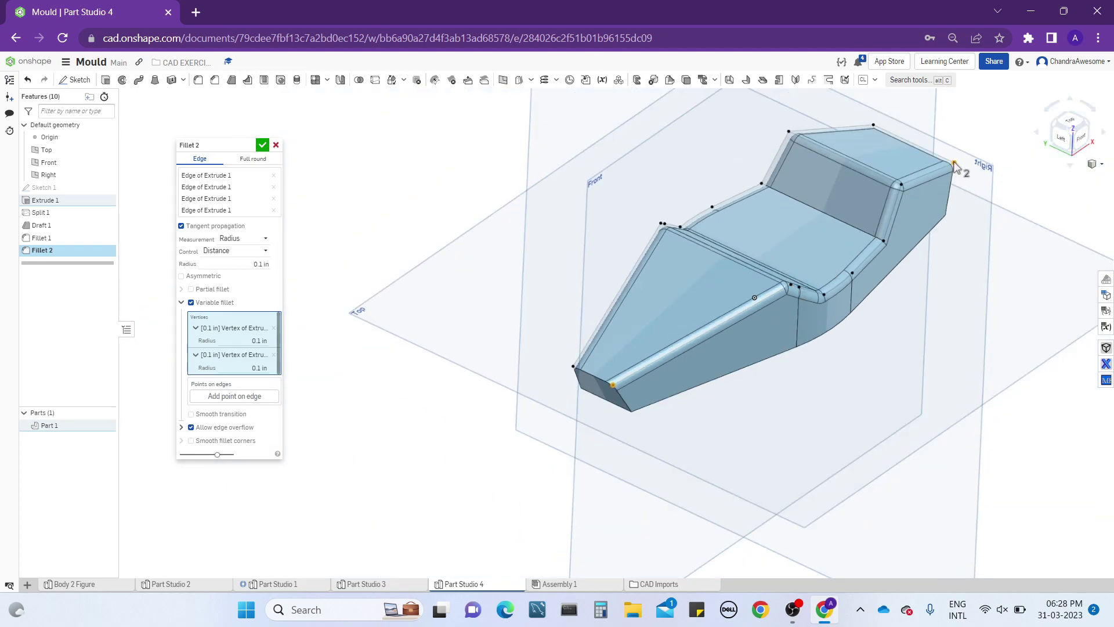
- Set the variable fillet radius to 0.05 in at both chosen vertices
{"action": "left_click", "coordinate": [237, 340]}
{"action": "type", "text": "0"}
{"action": "key", "text": "Return"}
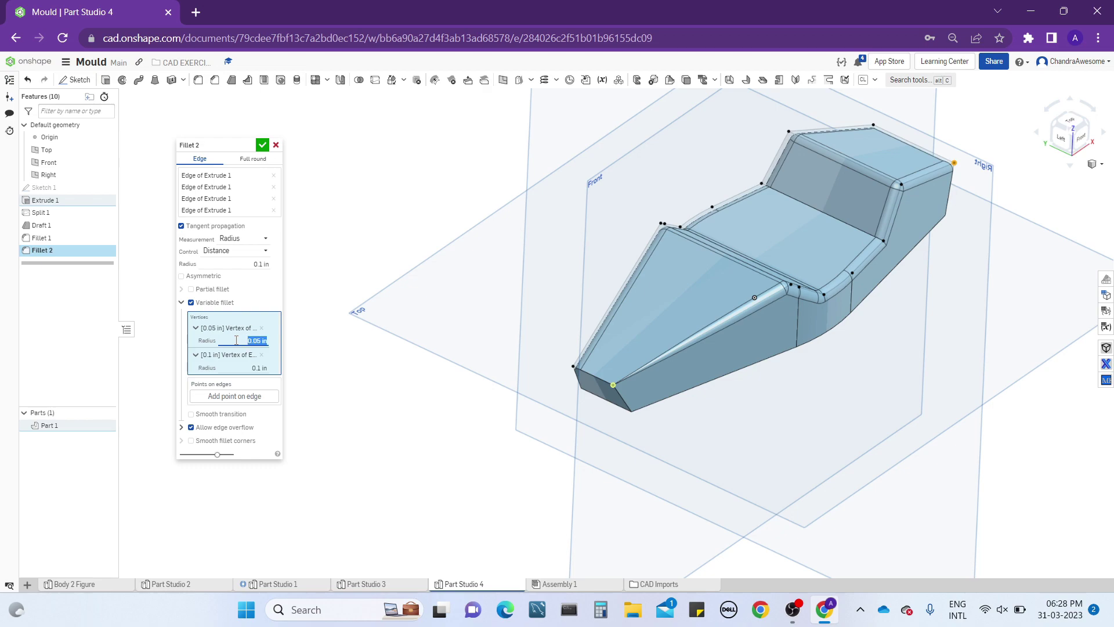
{"action": "left_click", "coordinate": [228, 366]}
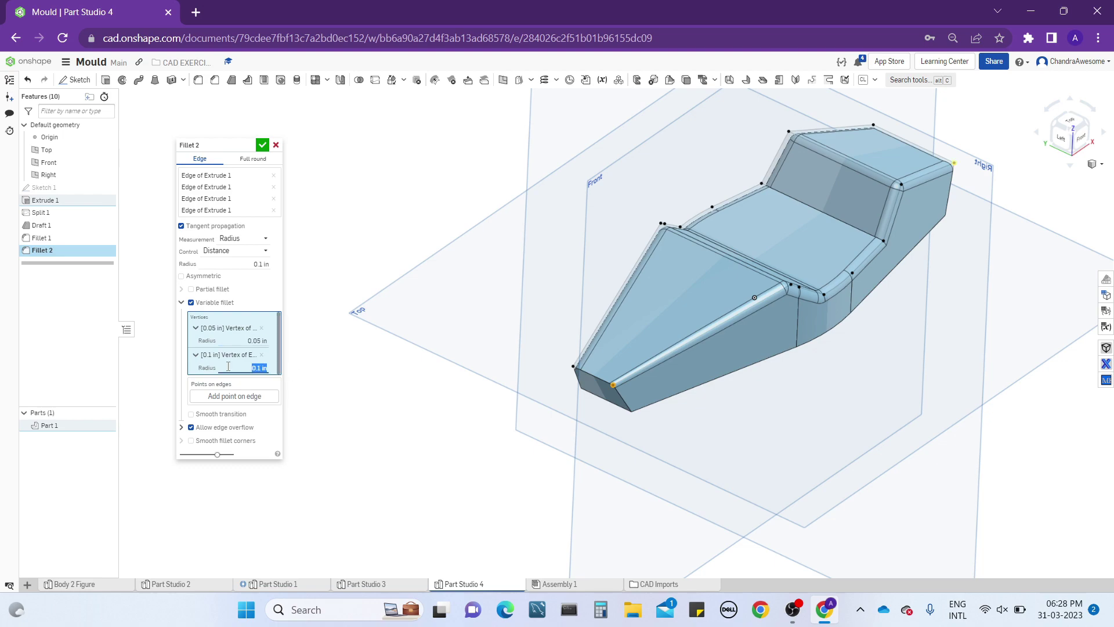
{"action": "type", "text": "0.05"}
{"action": "key", "text": "Return"}
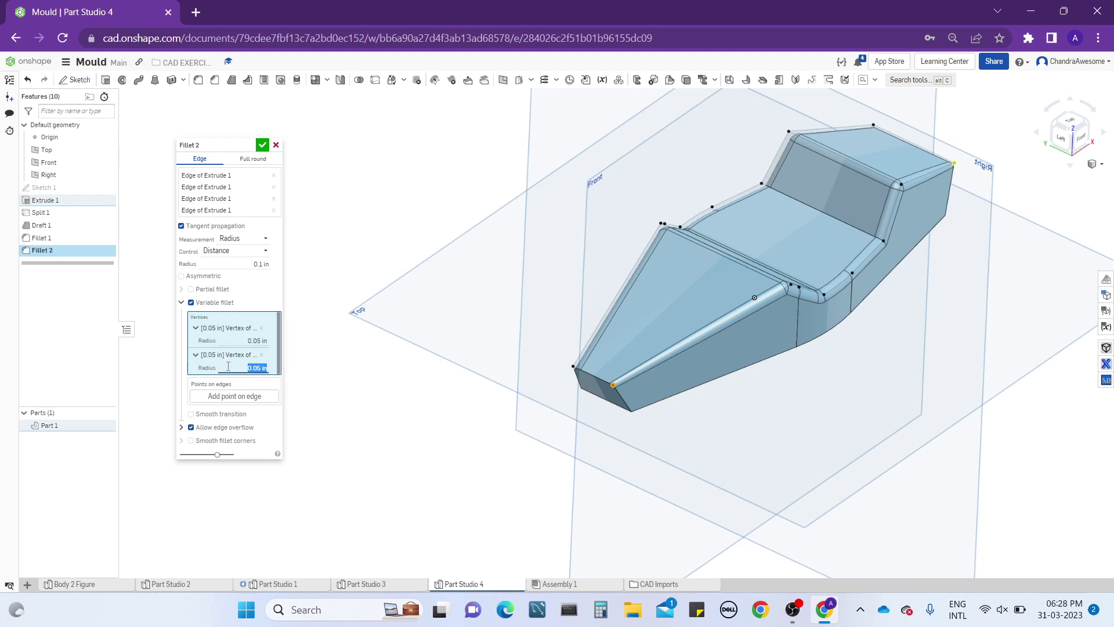
- Examine how the variable fillet tapers along the nose, cockpit and rear section, and turn the variable option off
{"action": "scroll", "coordinate": [812, 295], "scroll_direction": "up", "scroll_amount": 5}
{"action": "right_click_drag", "start_coordinate": [812, 295], "coordinate": [831, 330]}
{"action": "scroll", "coordinate": [790, 331], "scroll_direction": "down", "scroll_amount": 5}
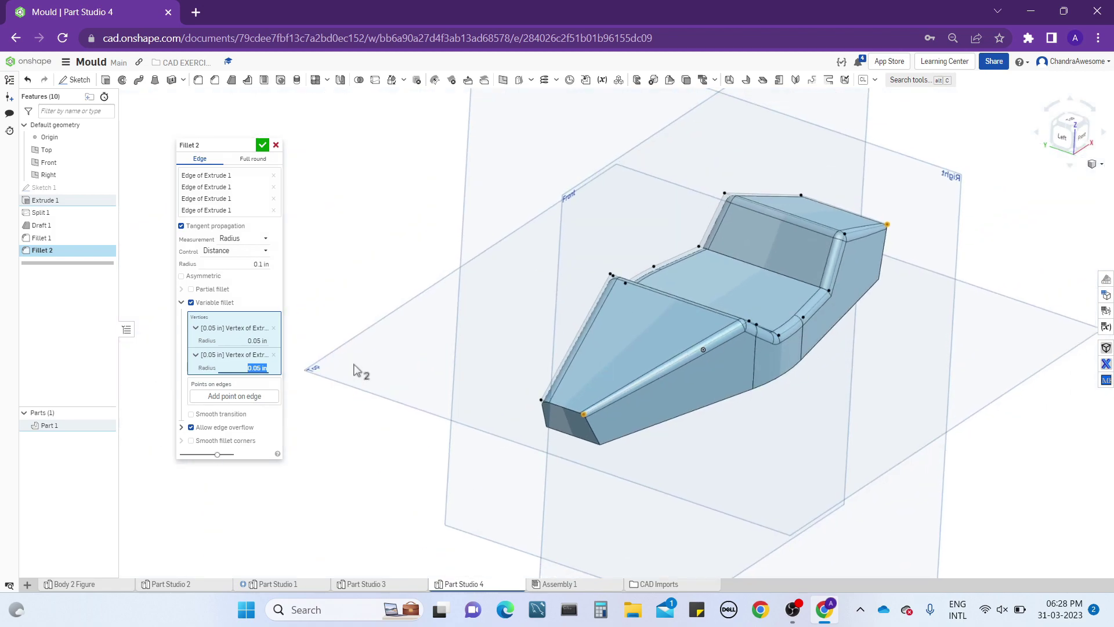
{"action": "scroll", "coordinate": [769, 325], "scroll_direction": "up", "scroll_amount": 5}
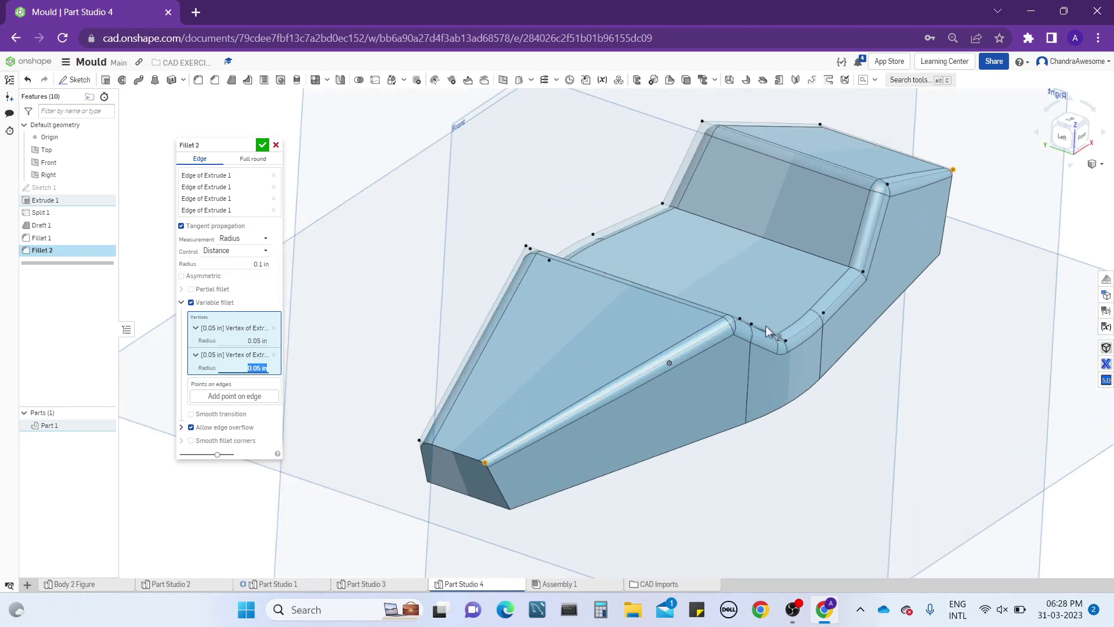
{"action": "mouse_move", "coordinate": [768, 326]}
{"action": "right_mouse_down"}
{"action": "mouse_move", "coordinate": [725, 351]}
{"action": "mouse_move", "coordinate": [736, 364]}
{"action": "mouse_move", "coordinate": [754, 337]}
{"action": "mouse_move", "coordinate": [796, 326]}
{"action": "mouse_move", "coordinate": [778, 340]}
{"action": "right_mouse_up"}
{"action": "scroll", "coordinate": [737, 363], "scroll_direction": "down", "scroll_amount": 5}
{"action": "scroll", "coordinate": [737, 364], "scroll_direction": "up", "scroll_amount": 3}
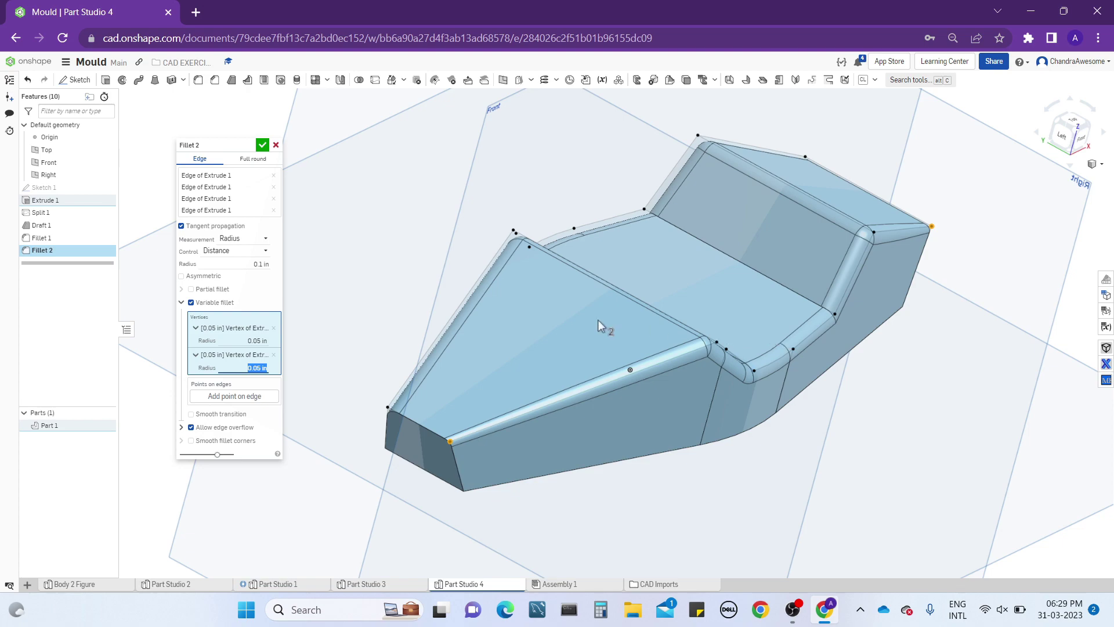
{"action": "scroll", "coordinate": [361, 331], "scroll_direction": "up", "scroll_amount": 2}
{"action": "right_click_drag", "start_coordinate": [361, 330], "coordinate": [351, 348]}
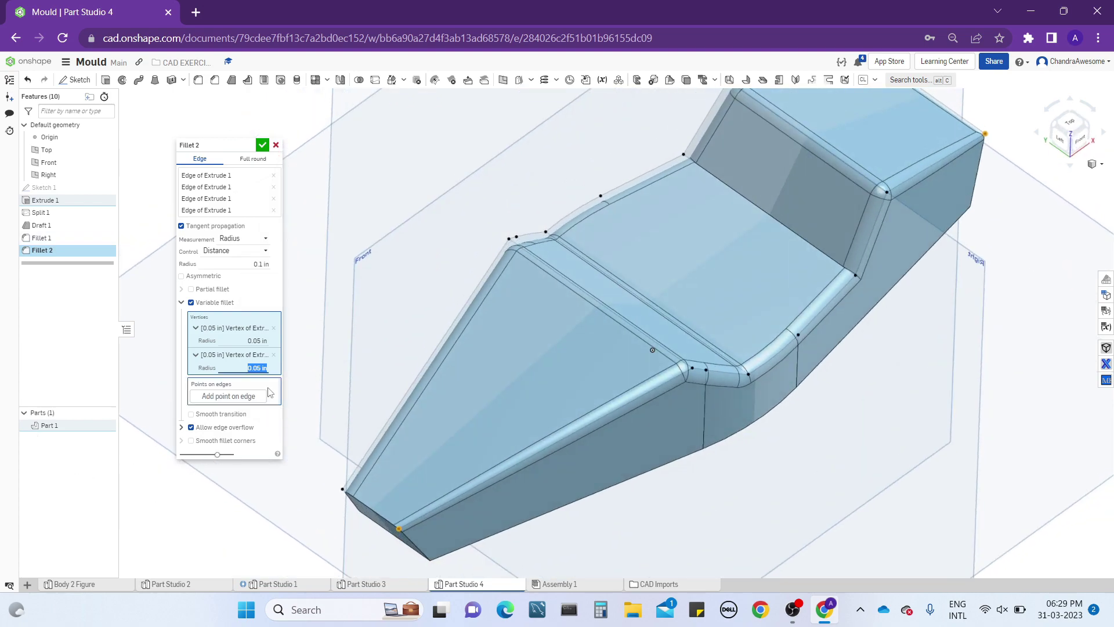
{"action": "left_click", "coordinate": [192, 303]}
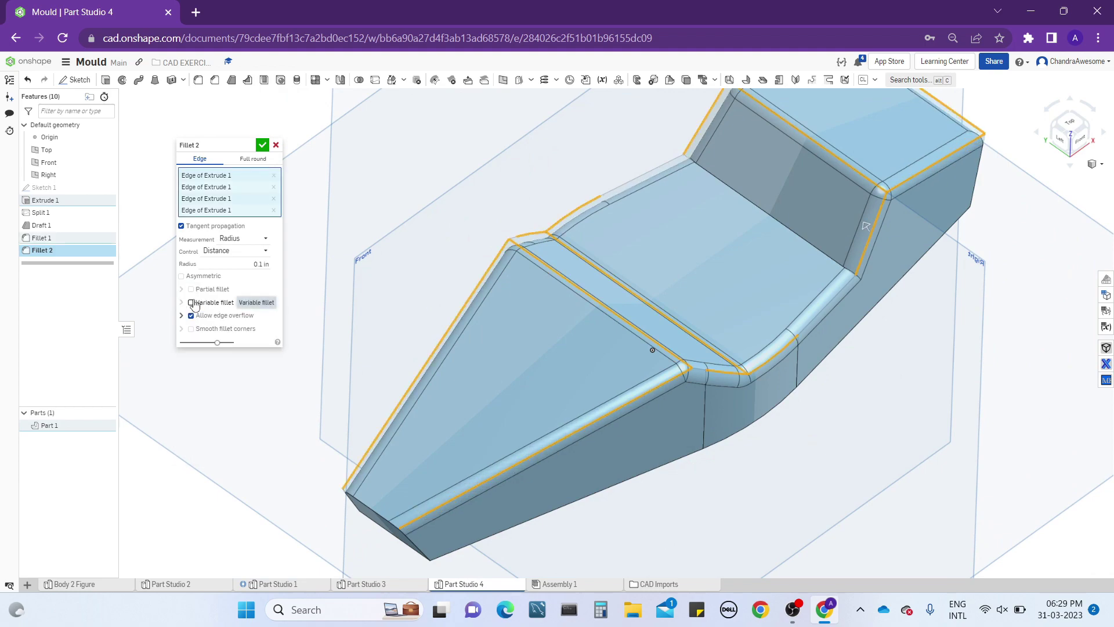
- Try the asymmetric and smooth fillet corners options on the fillet, switching each one off again
{"action": "left_click", "coordinate": [201, 277]}
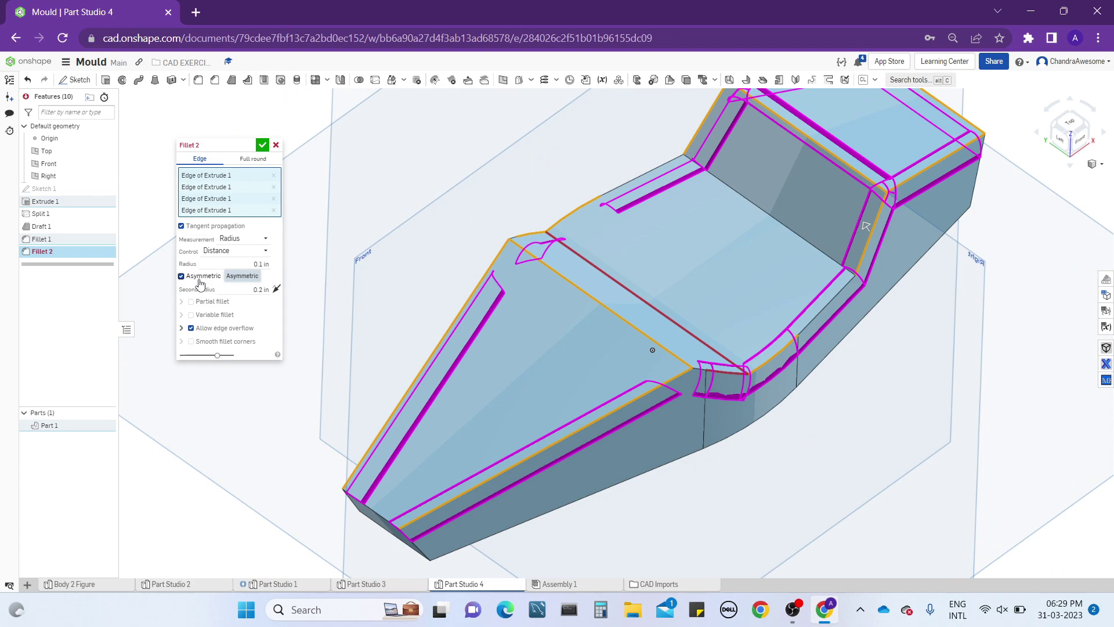
{"action": "left_click", "coordinate": [199, 279]}
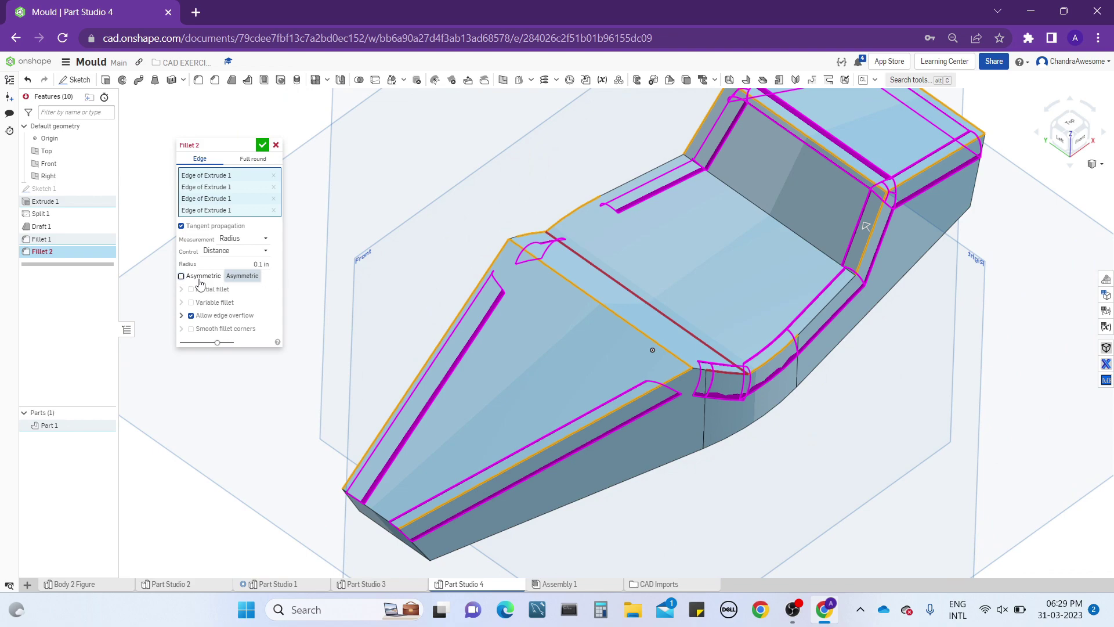
{"action": "left_click", "coordinate": [220, 330]}
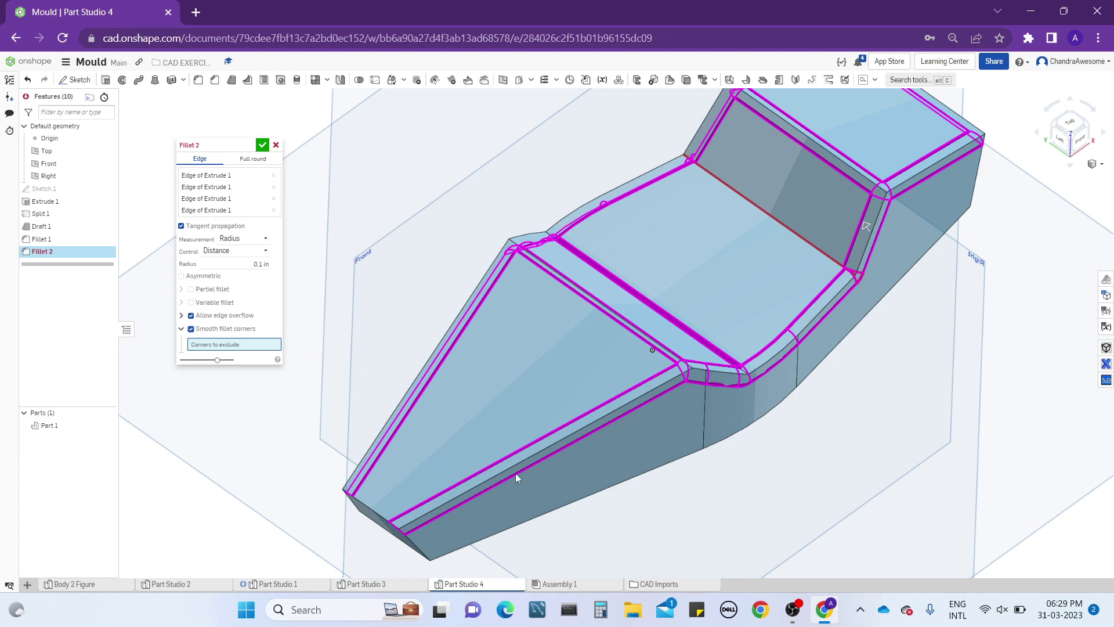
{"action": "left_click", "coordinate": [220, 329]}
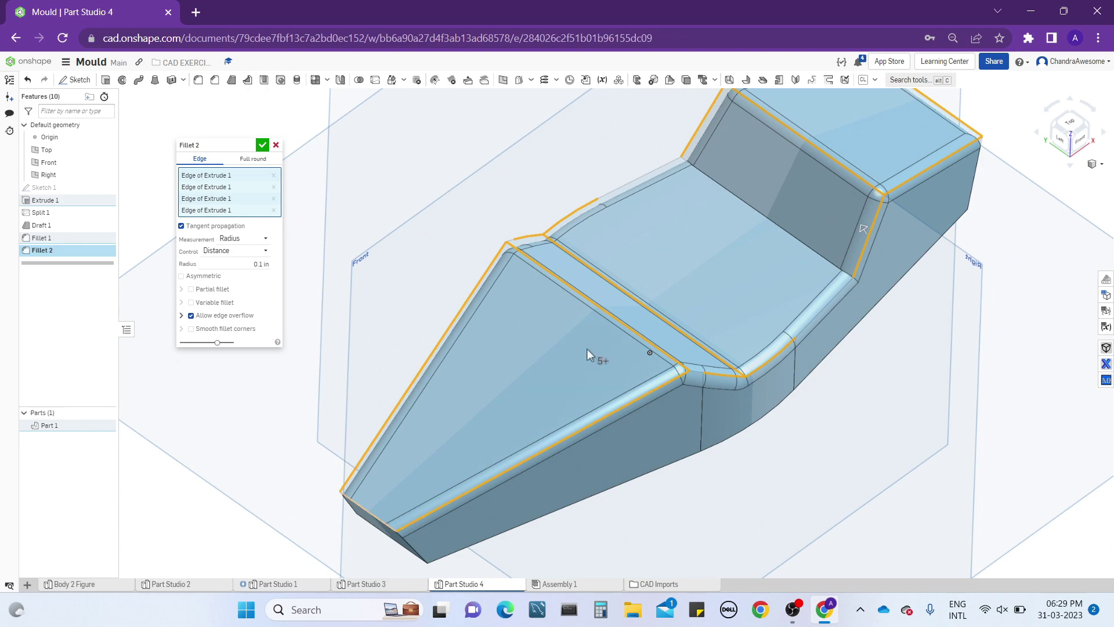
- Remove all the side edges from the fillet, keep only the four crosswise edges, and accept it
{"action": "left_click", "coordinate": [261, 211]}
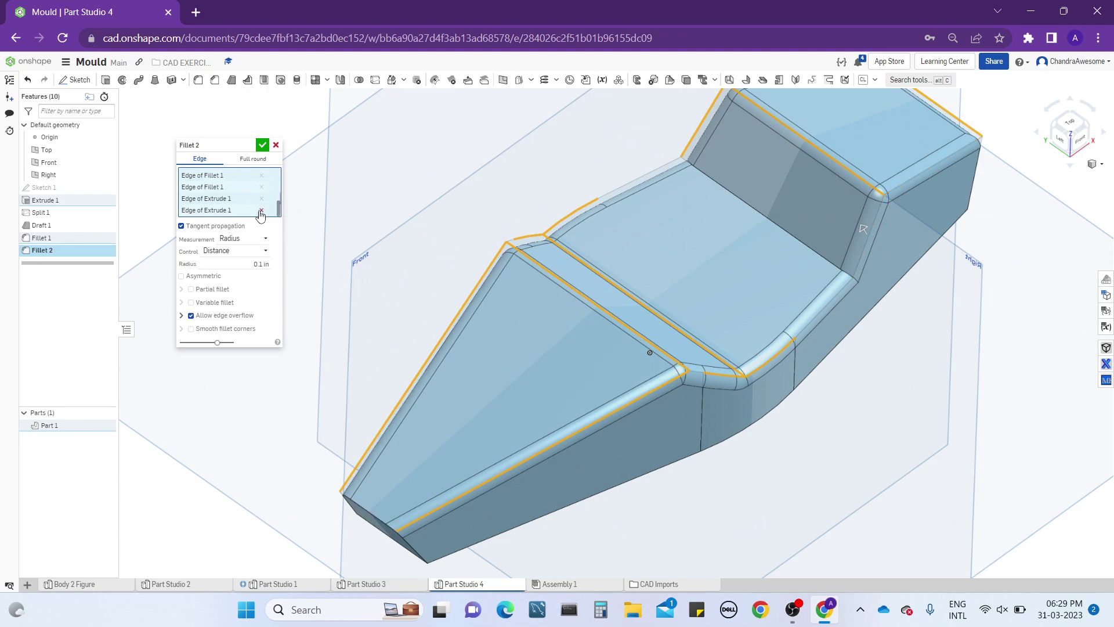
{"action": "left_click", "coordinate": [261, 210]}
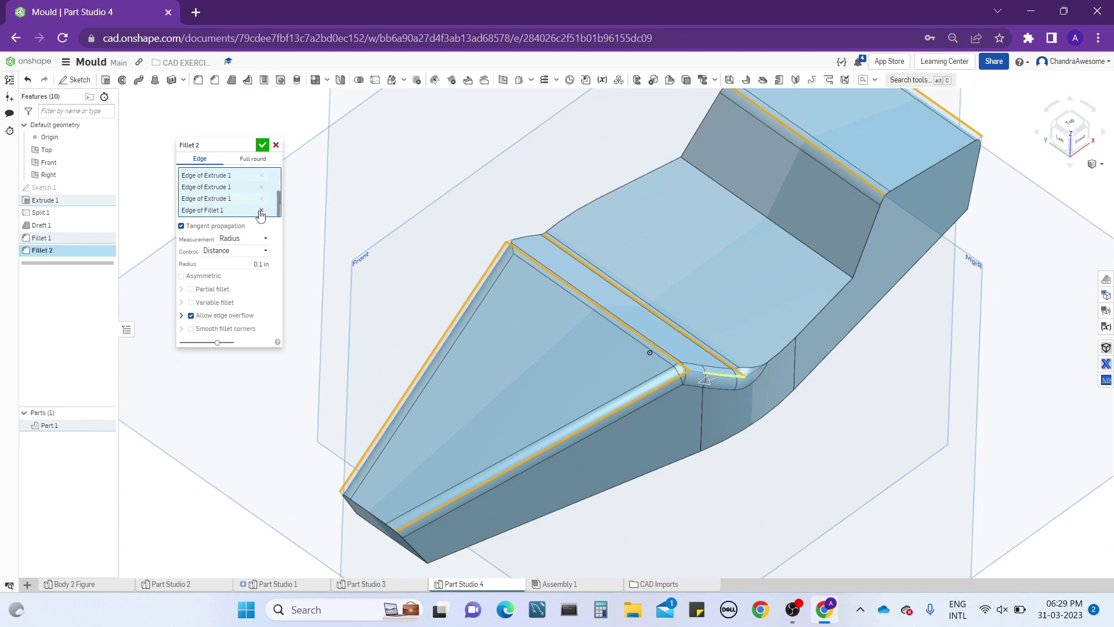
{"action": "left_click", "coordinate": [261, 211]}
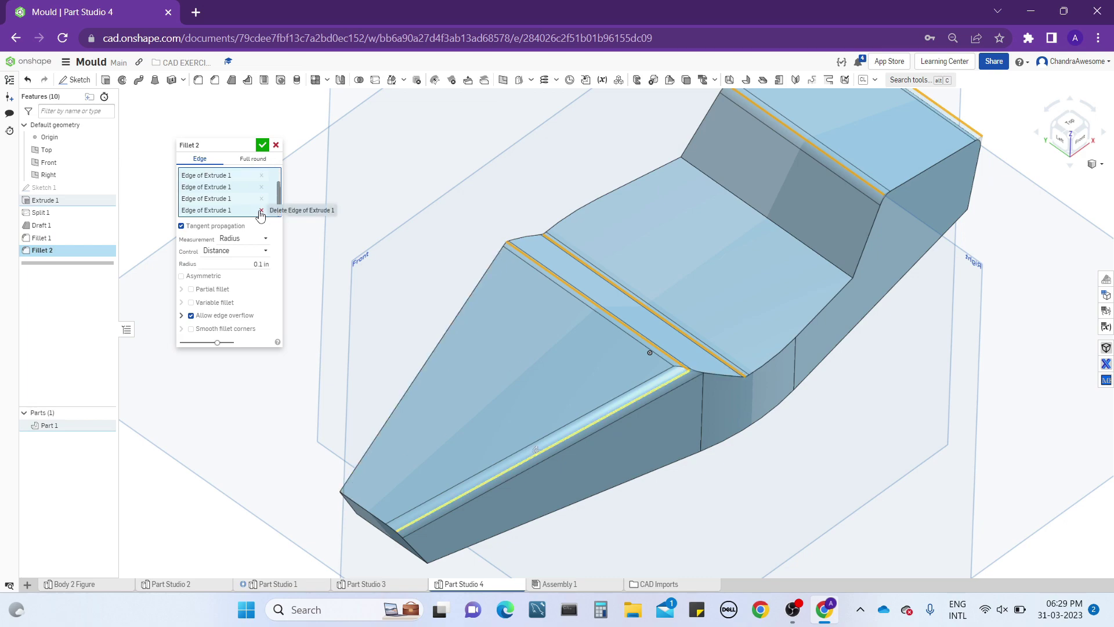
{"action": "right_click_drag", "start_coordinate": [756, 341], "coordinate": [706, 331]}
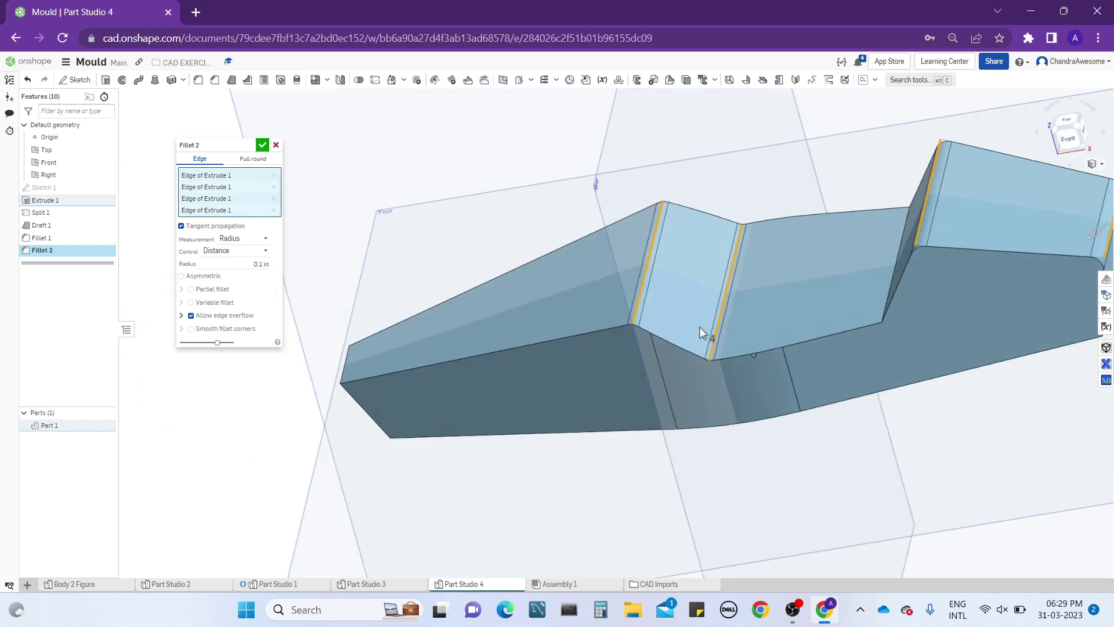
{"action": "right_click_drag", "start_coordinate": [841, 308], "coordinate": [869, 340]}
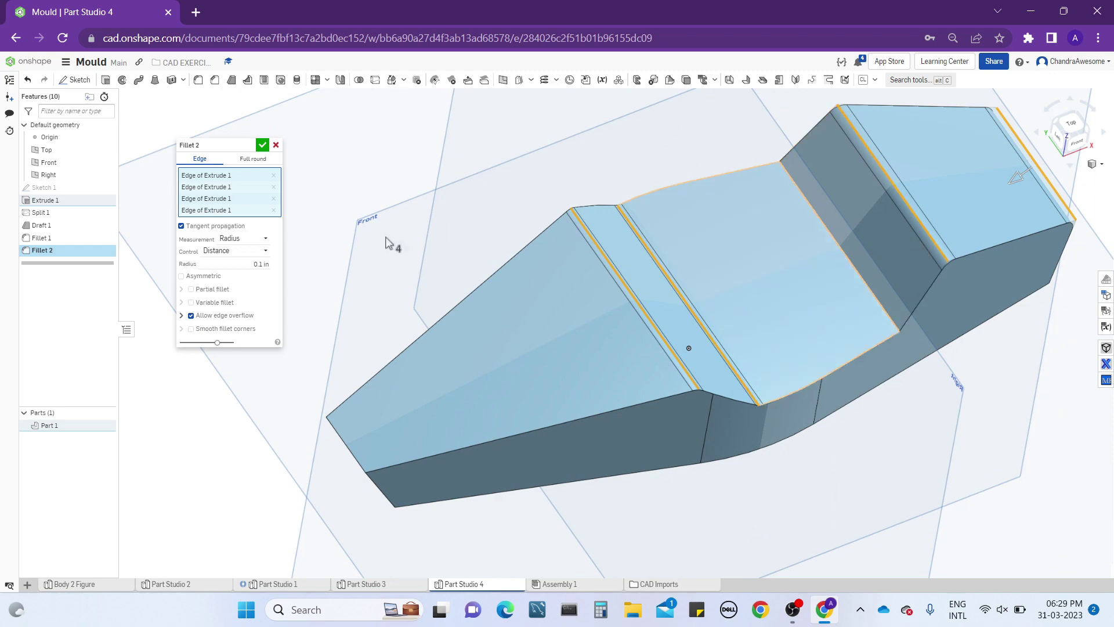
{"action": "left_click", "coordinate": [262, 145]}
{"action": "right_click_drag", "start_coordinate": [603, 342], "coordinate": [629, 355]}
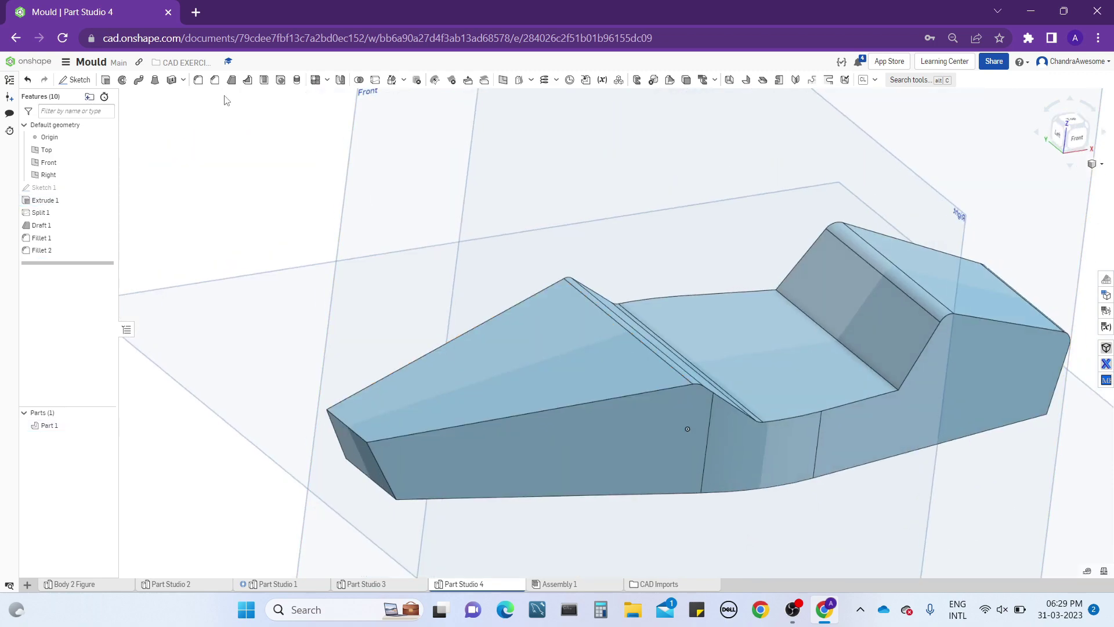
{"action": "left_click", "coordinate": [202, 83]}
{"action": "mouse_move", "coordinate": [460, 228]}
{"action": "right_mouse_down"}
{"action": "mouse_move", "coordinate": [485, 231]}
{"action": "mouse_move", "coordinate": [471, 233]}
{"action": "right_mouse_up"}
{"action": "middle_click_drag", "start_coordinate": [468, 468], "coordinate": [466, 413]}
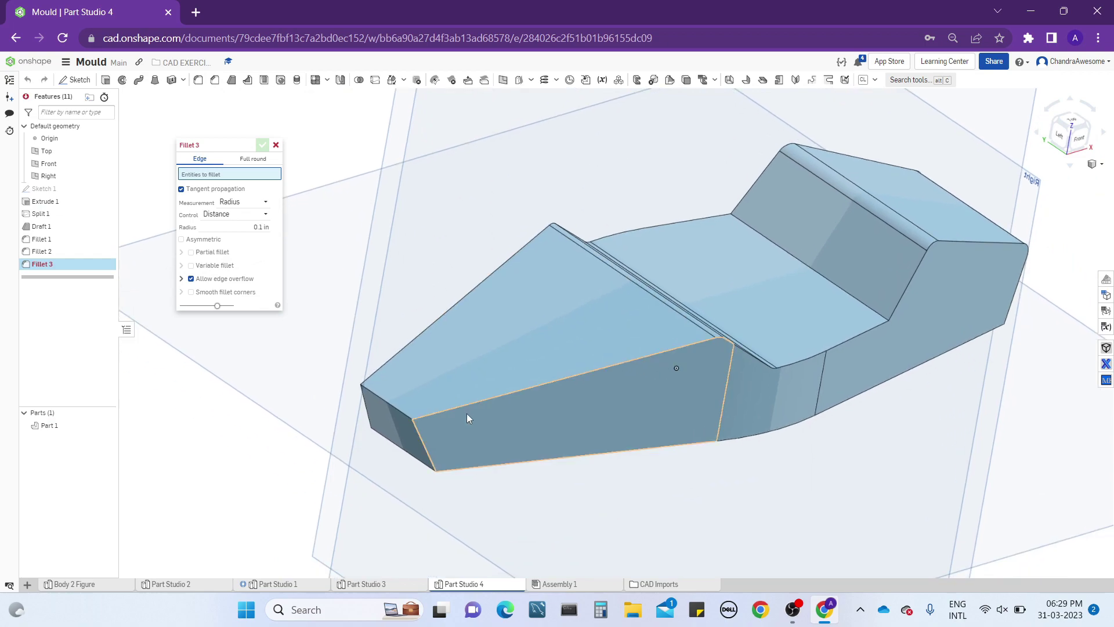
{"action": "left_click", "coordinate": [468, 406]}
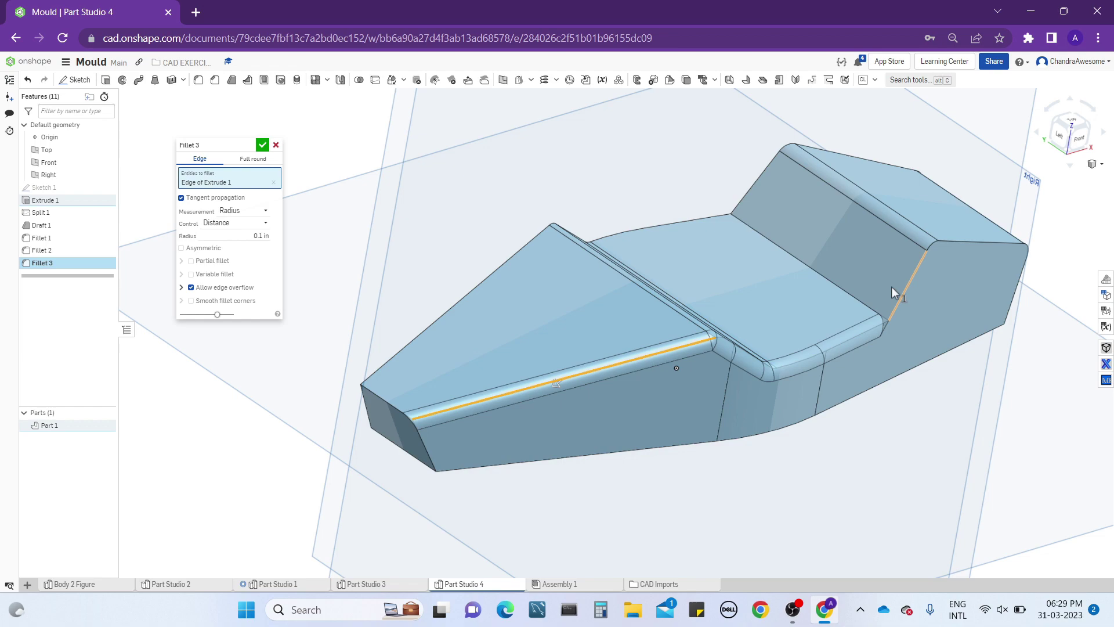
{"action": "left_click", "coordinate": [277, 145]}
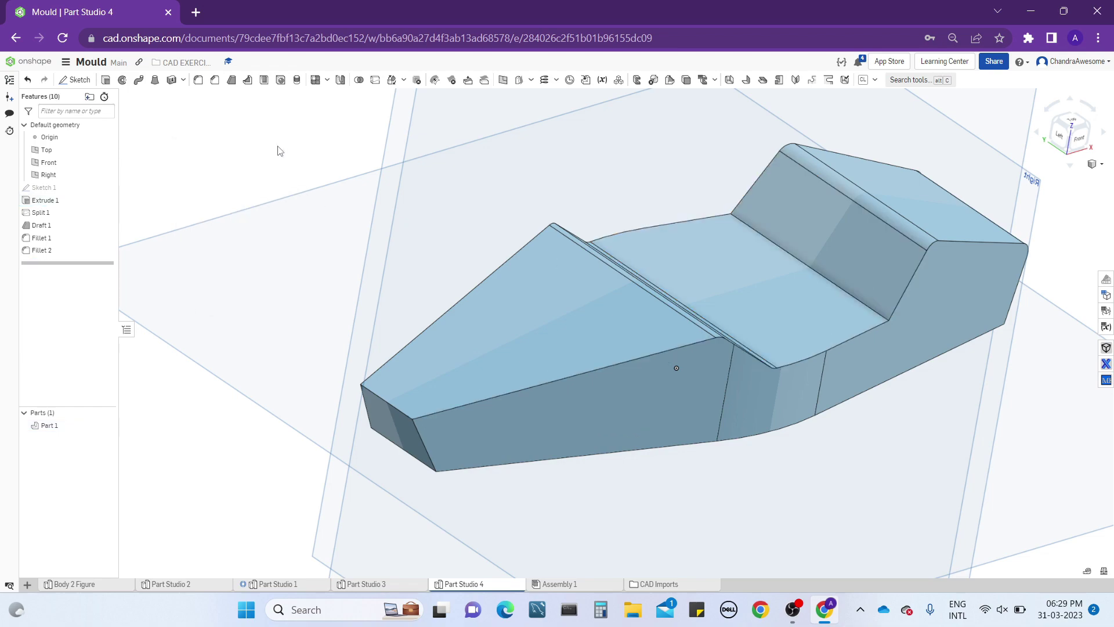
- Edit the crosswise-edge fillet to include the inner edge where the cockpit floor meets the rear section's front slope
{"action": "right_click", "coordinate": [43, 250]}
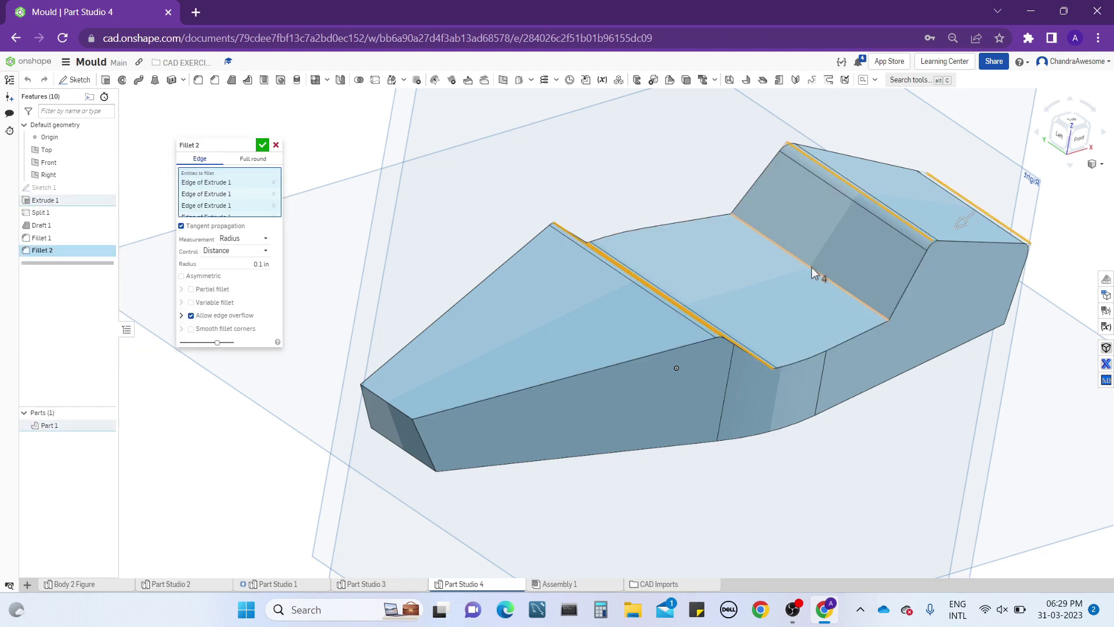
{"action": "left_click", "coordinate": [275, 145]}
- Start a new fillet on the long side edges of the nose's sloping top face, on both sides
{"action": "left_click", "coordinate": [198, 79]}
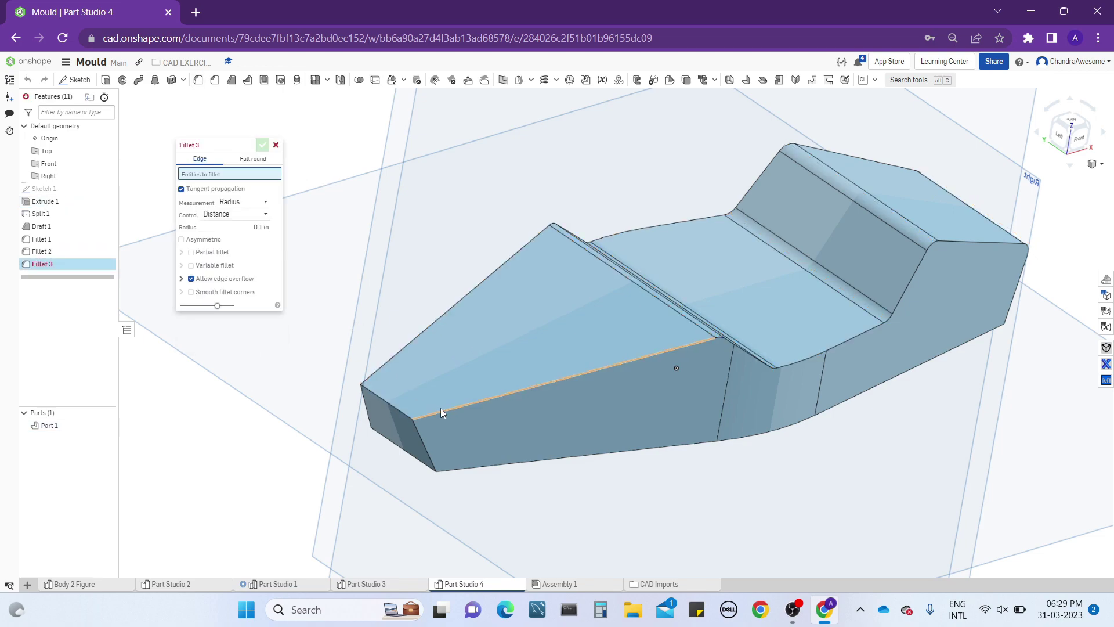
{"action": "left_click", "coordinate": [441, 411]}
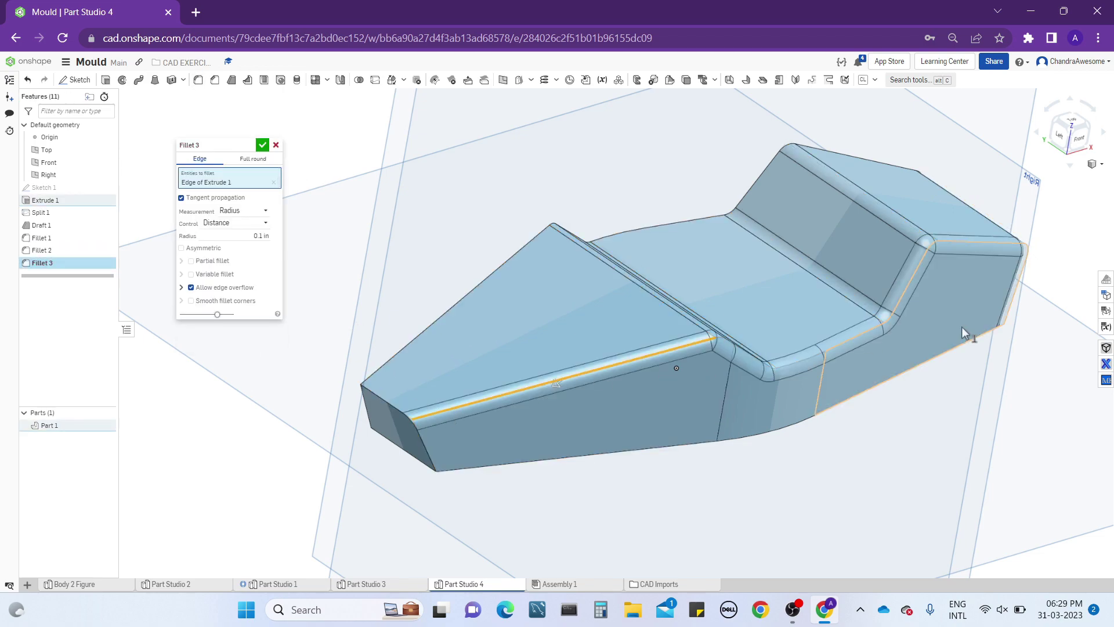
{"action": "right_click_drag", "start_coordinate": [962, 326], "coordinate": [855, 315]}
{"action": "right_click_drag", "start_coordinate": [954, 302], "coordinate": [865, 319]}
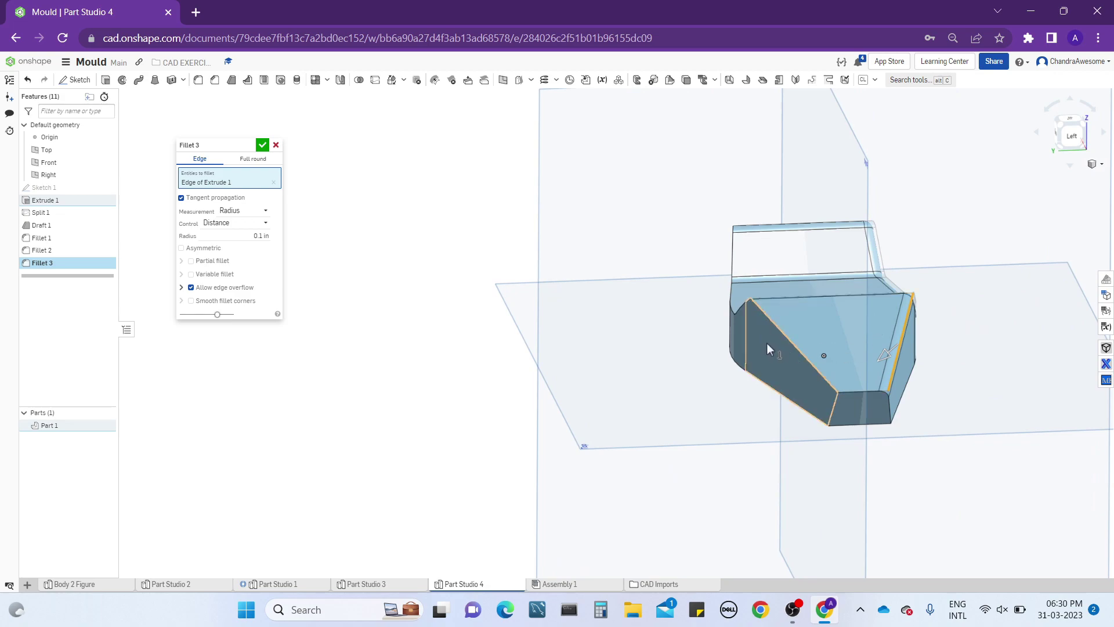
{"action": "left_click", "coordinate": [779, 335]}
- Set the side-edge fillet's radius to 0.05 in
{"action": "right_click_drag", "start_coordinate": [779, 334], "coordinate": [903, 372]}
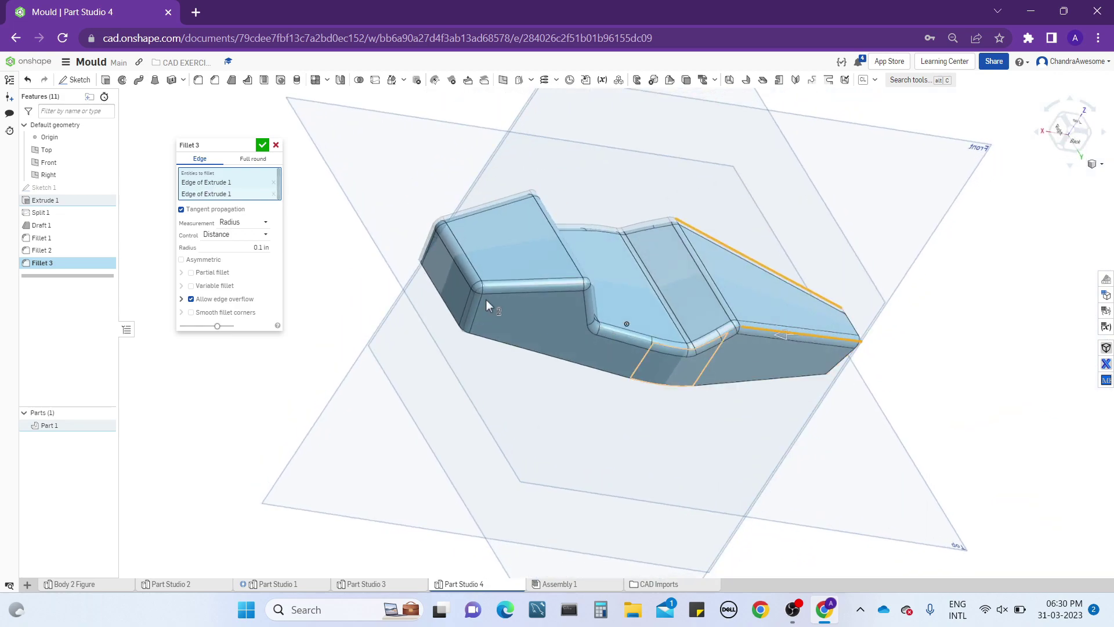
{"action": "scroll", "coordinate": [485, 294], "scroll_direction": "down", "scroll_amount": 2}
{"action": "mouse_move", "coordinate": [485, 295]}
{"action": "right_mouse_down"}
{"action": "mouse_move", "coordinate": [530, 282]}
{"action": "mouse_move", "coordinate": [507, 331]}
{"action": "mouse_move", "coordinate": [486, 315]}
{"action": "right_mouse_up"}
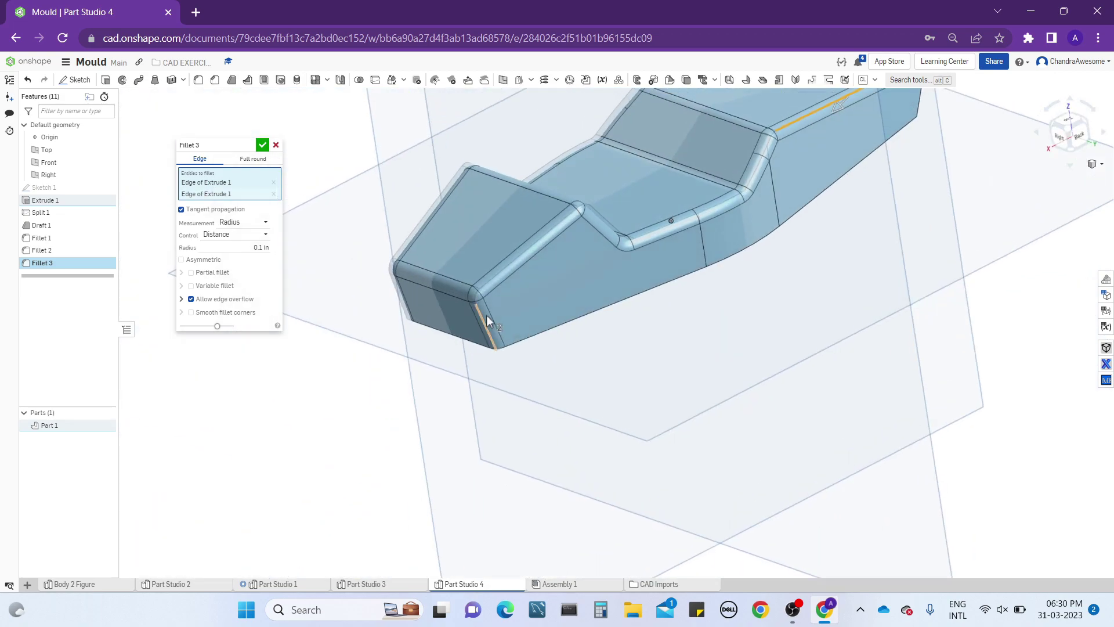
{"action": "left_click", "coordinate": [224, 248]}
{"action": "type", "text": "0.05"}
{"action": "key", "text": "Return"}
- Add the nose's two long bottom side edges and its short bottom front edge to the 0.05 in fillet
{"action": "right_click_drag", "start_coordinate": [749, 228], "coordinate": [803, 211]}
{"action": "scroll", "coordinate": [959, 194], "scroll_direction": "up", "scroll_amount": 3}
{"action": "mouse_move", "coordinate": [959, 194]}
{"action": "right_mouse_down"}
{"action": "mouse_move", "coordinate": [980, 183]}
{"action": "mouse_move", "coordinate": [954, 189]}
{"action": "right_mouse_up"}
{"action": "scroll", "coordinate": [956, 194], "scroll_direction": "down", "scroll_amount": 3}
{"action": "right_click_drag", "start_coordinate": [524, 316], "coordinate": [592, 260]}
{"action": "left_click", "coordinate": [705, 316]}
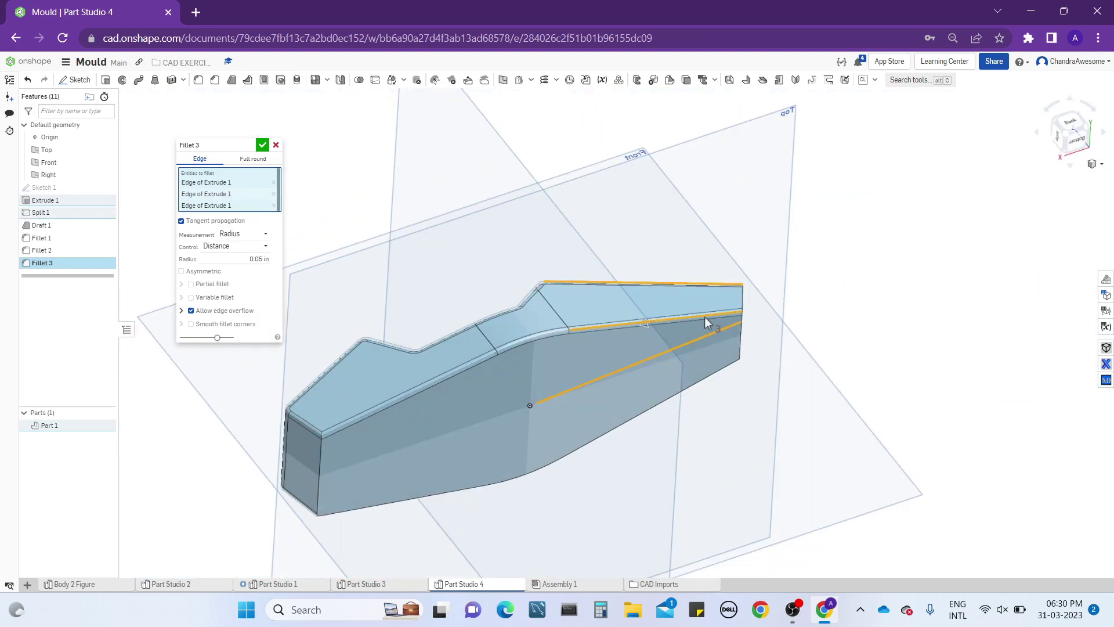
{"action": "right_click_drag", "start_coordinate": [694, 297], "coordinate": [741, 348]}
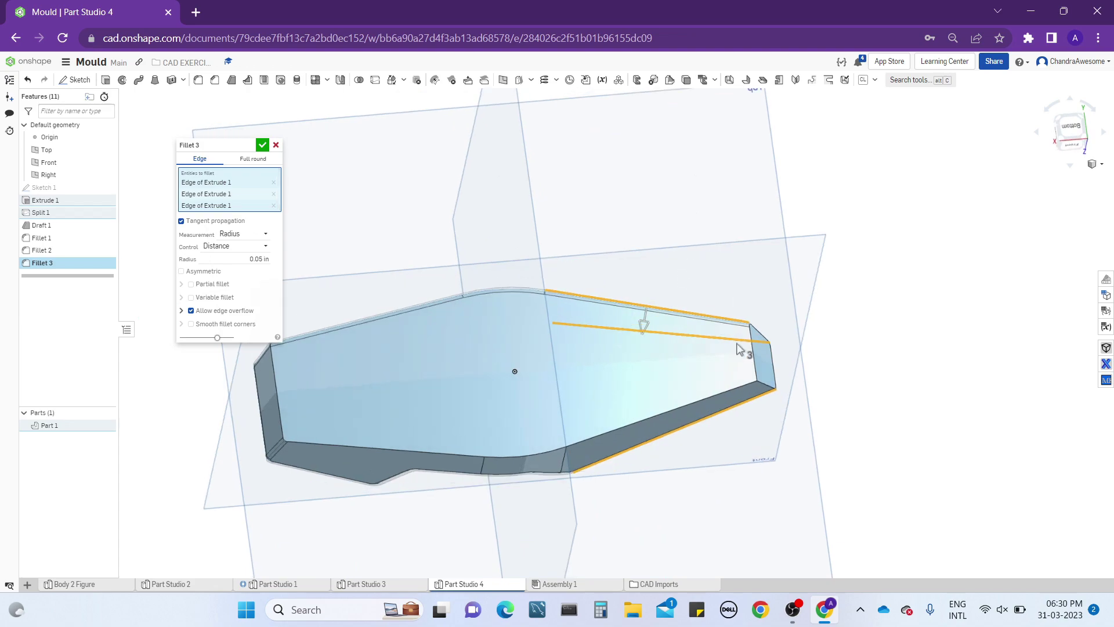
{"action": "left_click", "coordinate": [736, 393]}
{"action": "right_click_drag", "start_coordinate": [736, 392], "coordinate": [812, 286]}
{"action": "left_click", "coordinate": [722, 281]}
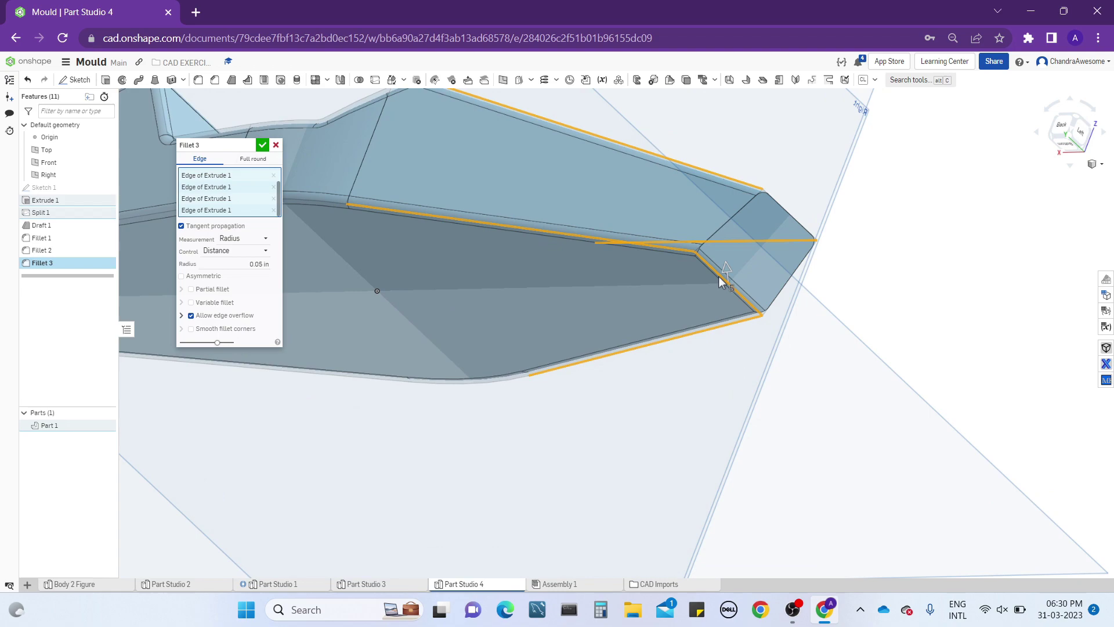
- Include the crosswise bottom edge at the car's rear end in the same fillet and accept it
{"action": "key", "text": "f"}
{"action": "right_click_drag", "start_coordinate": [456, 312], "coordinate": [567, 302]}
{"action": "scroll", "coordinate": [595, 292], "scroll_direction": "up", "scroll_amount": 3}
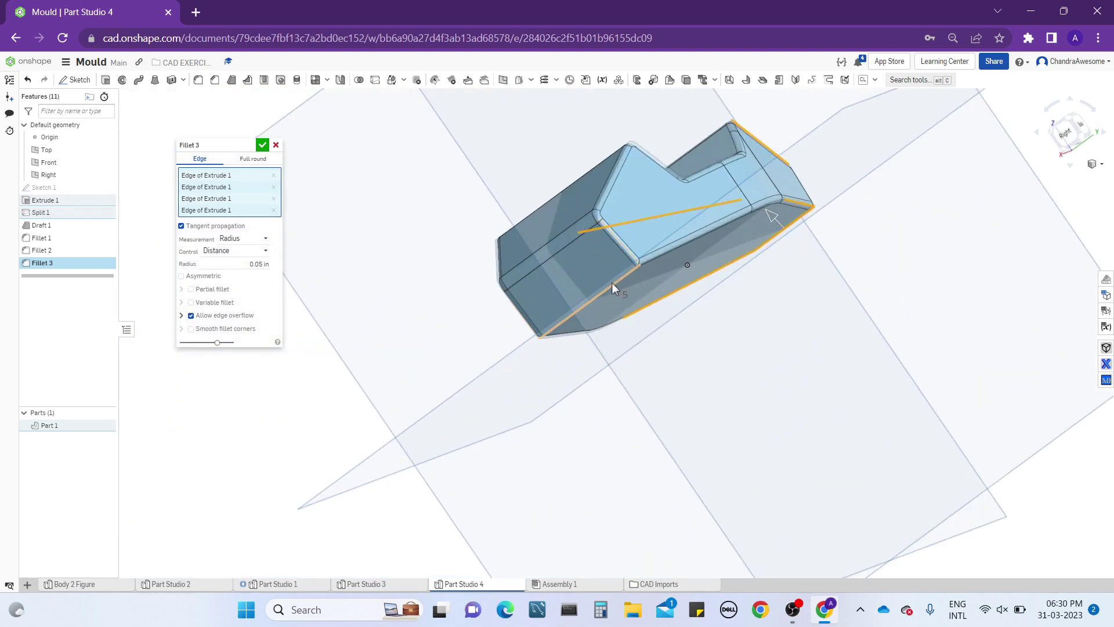
{"action": "scroll", "coordinate": [636, 278], "scroll_direction": "up", "scroll_amount": 1}
{"action": "scroll", "coordinate": [636, 277], "scroll_direction": "up", "scroll_amount": 2}
{"action": "right_click_drag", "start_coordinate": [632, 256], "coordinate": [623, 203]}
{"action": "middle_click_drag", "start_coordinate": [622, 203], "coordinate": [594, 345]}
{"action": "right_click_drag", "start_coordinate": [594, 345], "coordinate": [718, 325]}
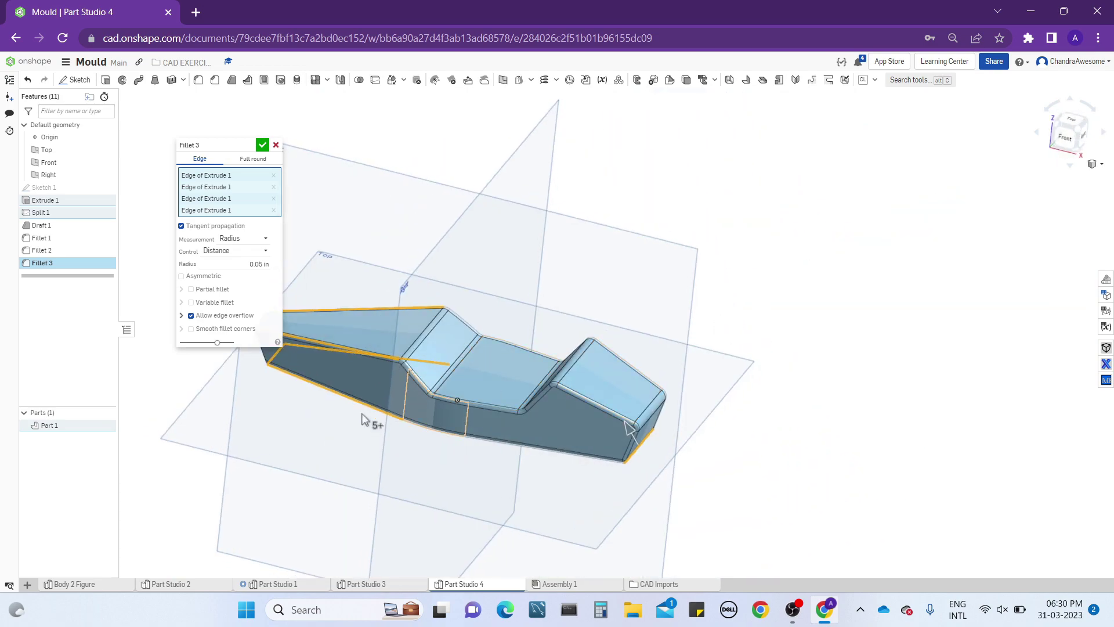
{"action": "middle_click_drag", "start_coordinate": [367, 413], "coordinate": [474, 342]}
{"action": "right_click_drag", "start_coordinate": [472, 347], "coordinate": [426, 354]}
{"action": "scroll", "coordinate": [450, 374], "scroll_direction": "up", "scroll_amount": 5}
{"action": "scroll", "coordinate": [450, 326], "scroll_direction": "down", "scroll_amount": 5}
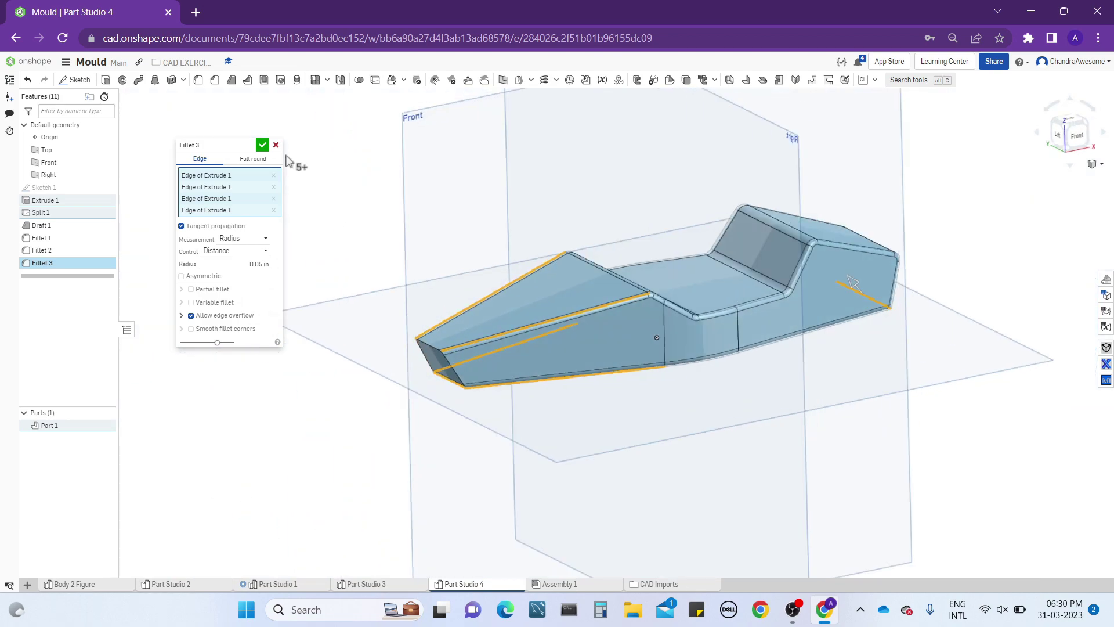
{"action": "left_click", "coordinate": [262, 147]}
- Examine the filleted car body from several angles, including the nose, cockpit and rear section
{"action": "right_click_drag", "start_coordinate": [786, 178], "coordinate": [659, 289]}
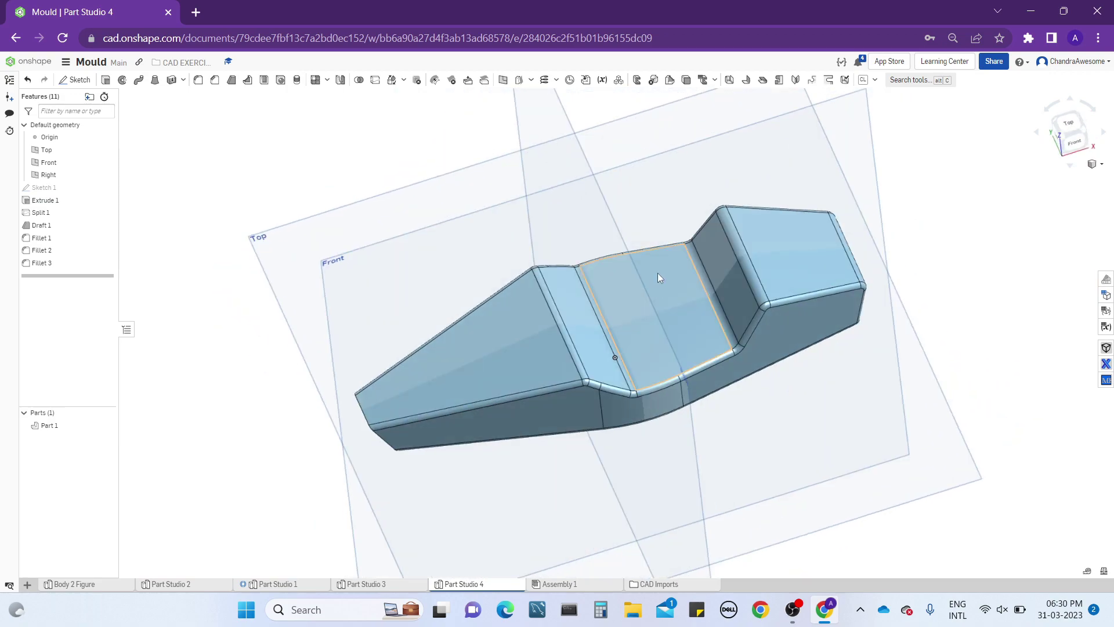
{"action": "scroll", "coordinate": [690, 329], "scroll_direction": "down", "scroll_amount": 4}
{"action": "right_click_drag", "start_coordinate": [691, 328], "coordinate": [718, 293]}
{"action": "scroll", "coordinate": [619, 339], "scroll_direction": "up", "scroll_amount": 5}
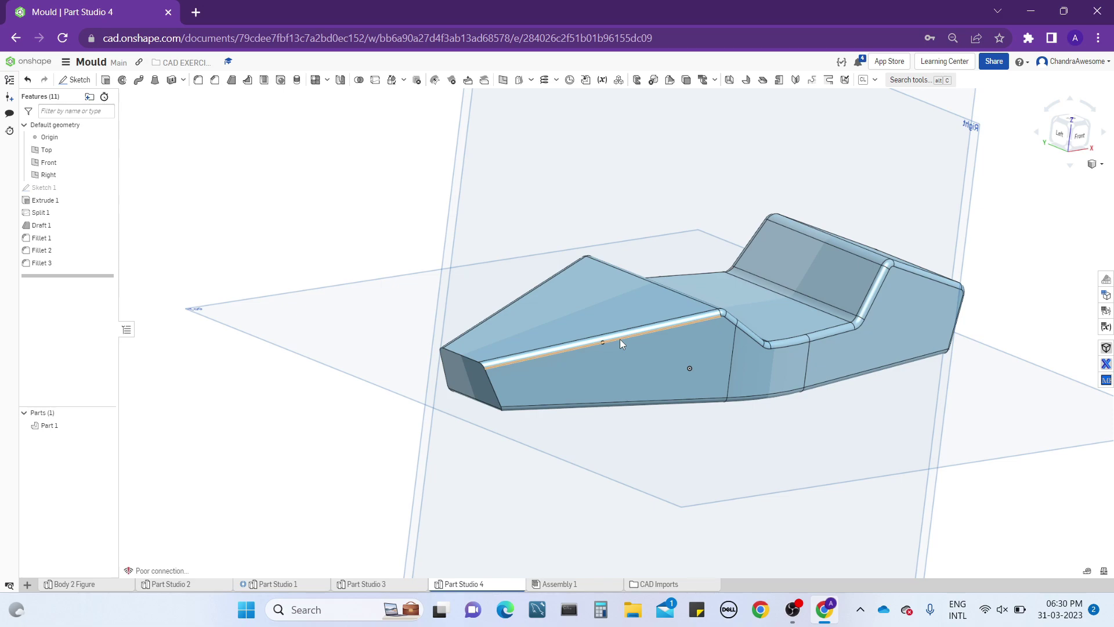
{"action": "scroll", "coordinate": [632, 364], "scroll_direction": "down", "scroll_amount": 5}
{"action": "right_click_drag", "start_coordinate": [632, 364], "coordinate": [605, 390]}
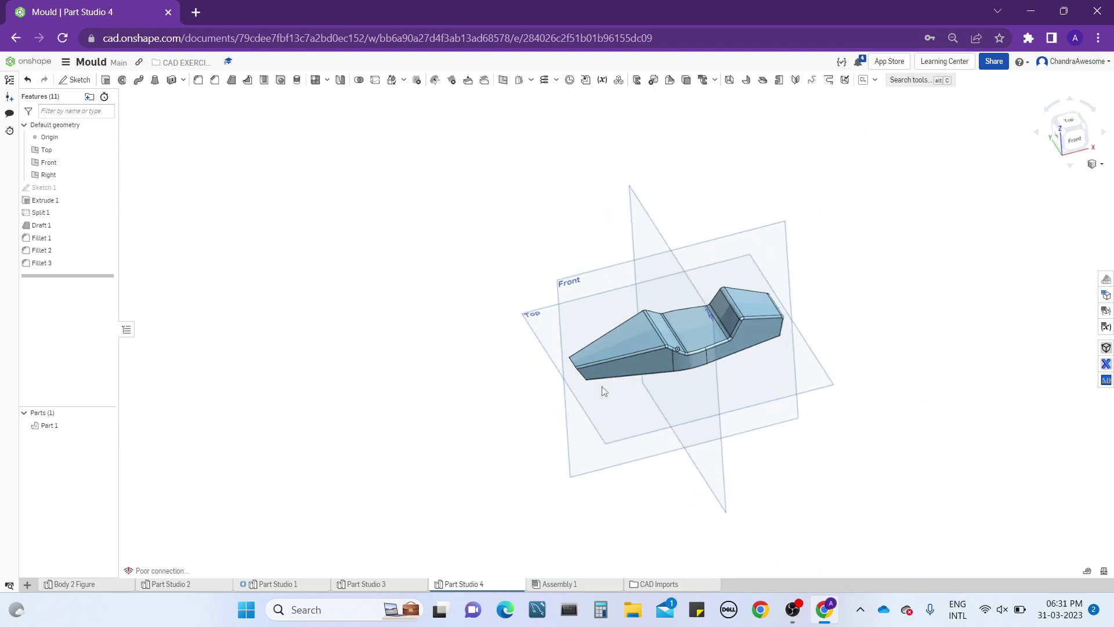
{"action": "scroll", "coordinate": [595, 434], "scroll_direction": "up", "scroll_amount": 2}
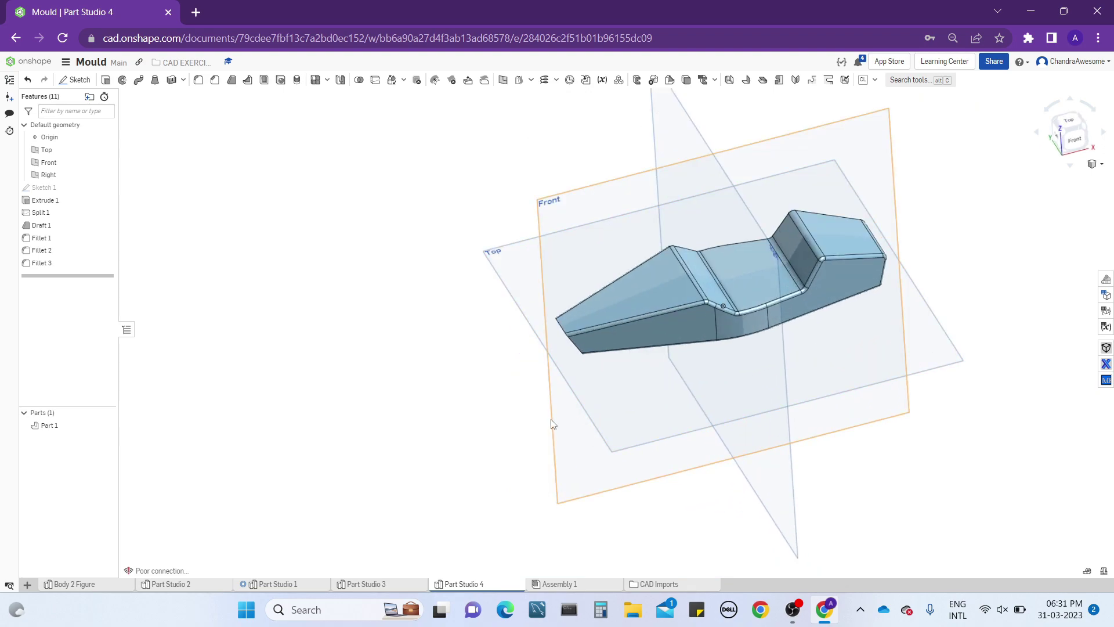
{"action": "middle_click_drag", "start_coordinate": [559, 218], "coordinate": [523, 235]}
{"action": "right_click_drag", "start_coordinate": [538, 224], "coordinate": [157, 136]}
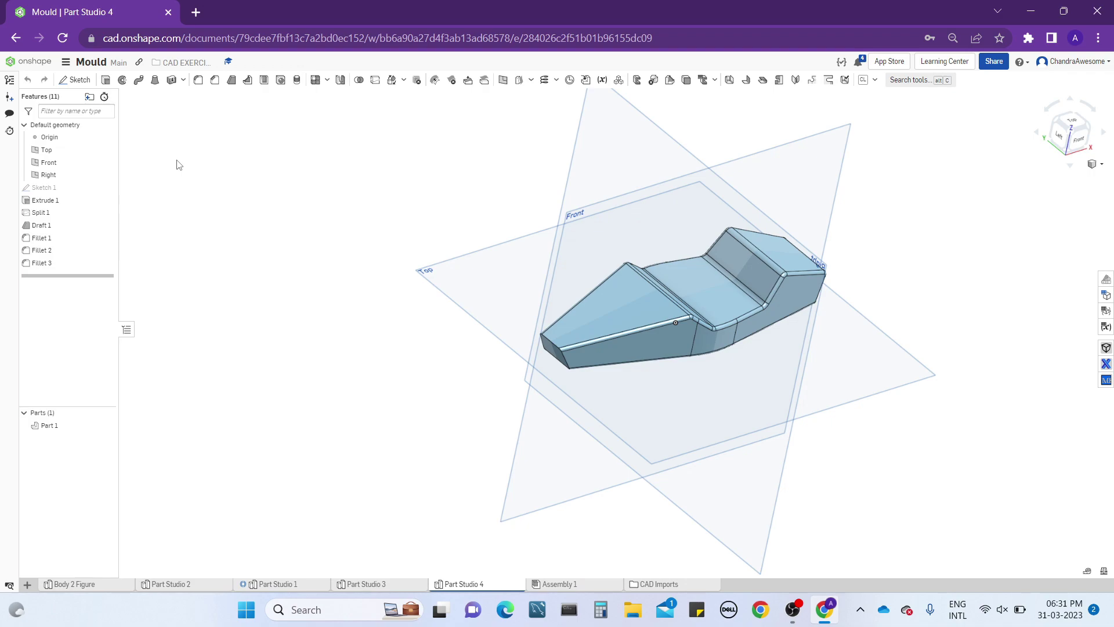
{"action": "scroll", "coordinate": [179, 165], "scroll_direction": "down", "scroll_amount": 1}
{"action": "scroll", "coordinate": [477, 266], "scroll_direction": "up", "scroll_amount": 3}
{"action": "right_click_drag", "start_coordinate": [478, 267], "coordinate": [563, 298]}
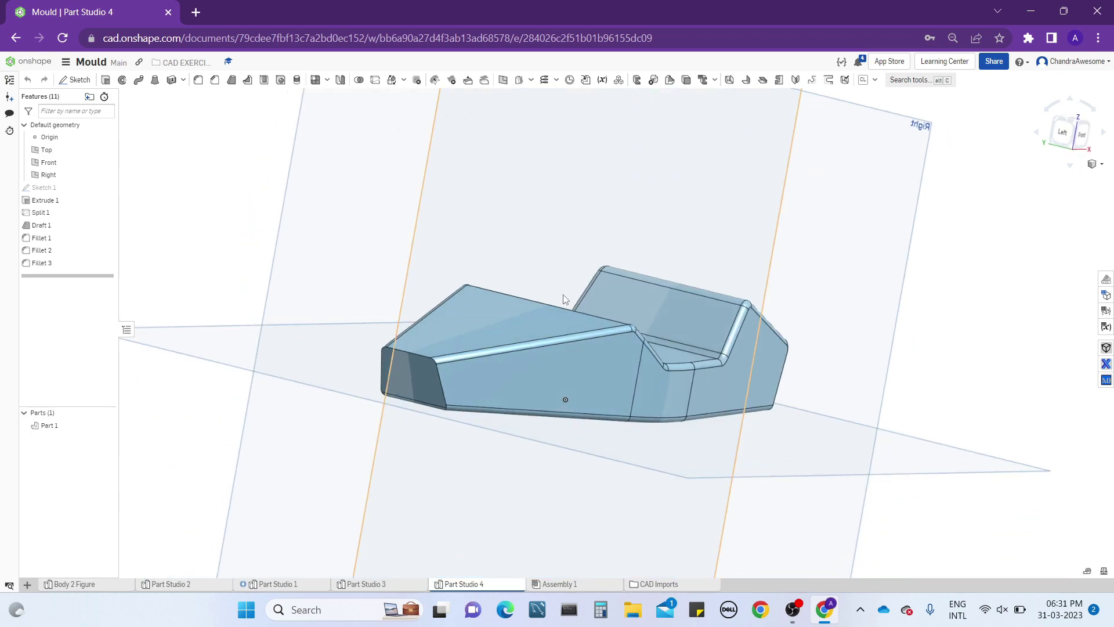
{"action": "scroll", "coordinate": [502, 312], "scroll_direction": "up", "scroll_amount": 2}
{"action": "right_click_drag", "start_coordinate": [503, 312], "coordinate": [495, 346]}
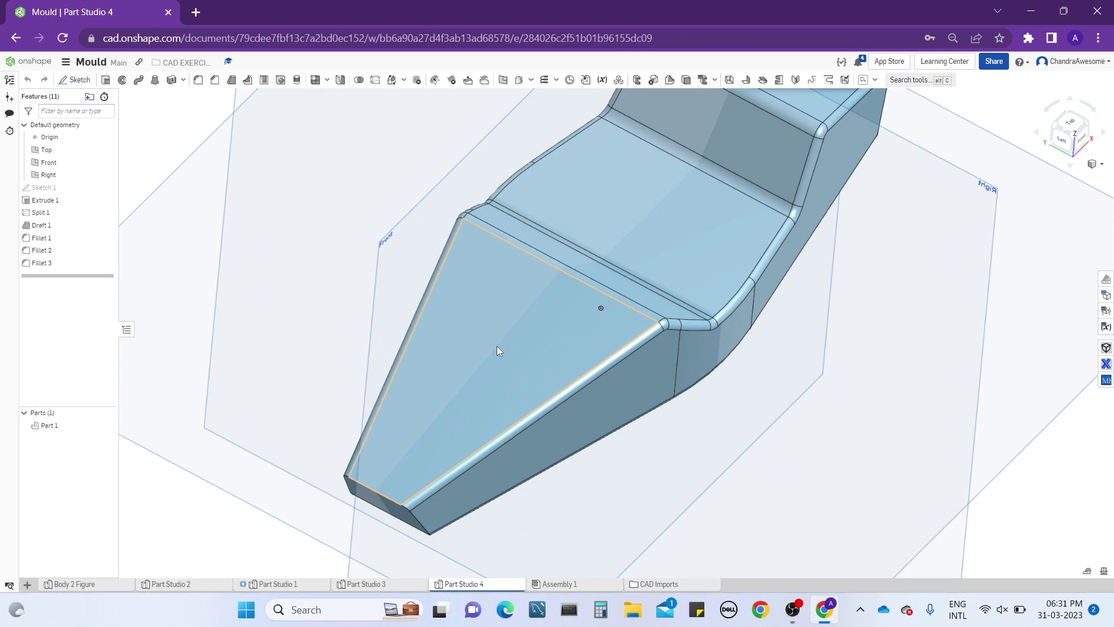
{"action": "key", "text": "n"}
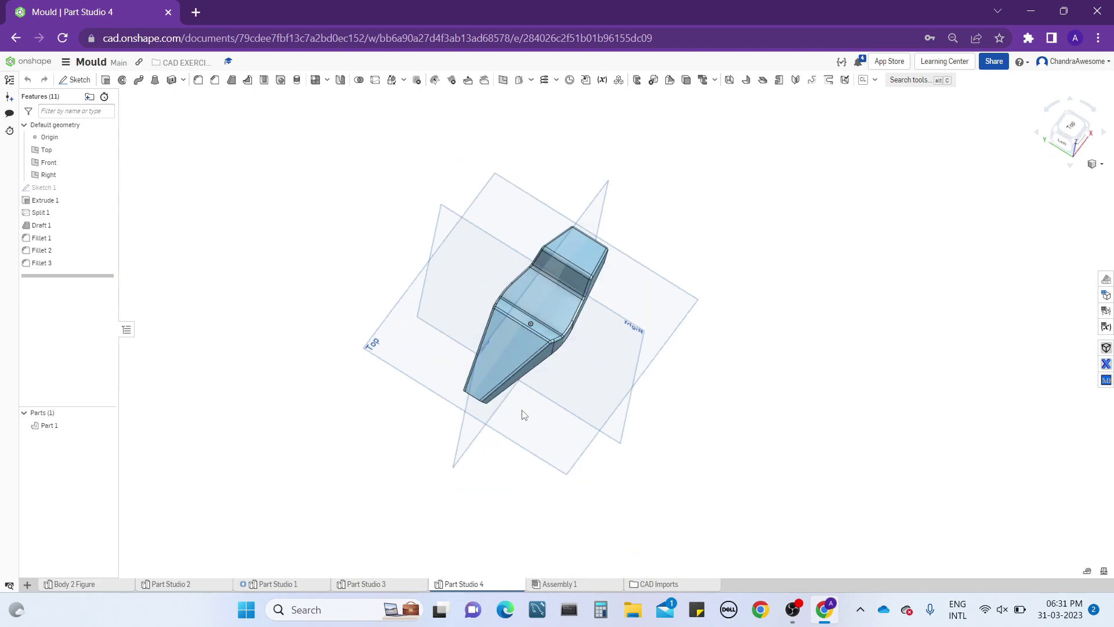
{"action": "key", "text": "shift+7"}
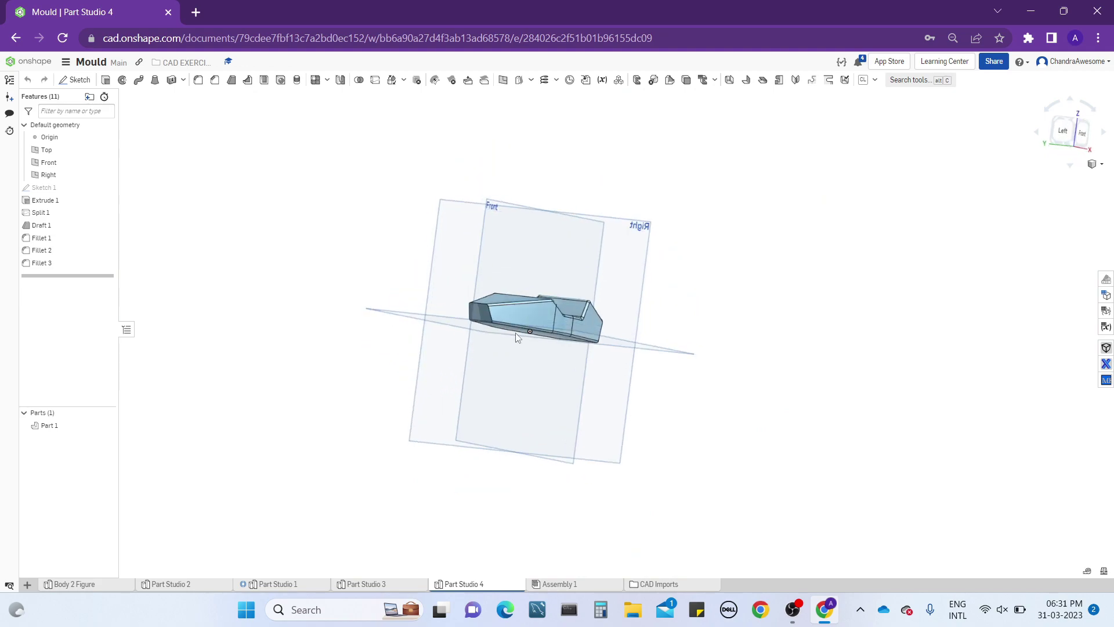
{"action": "scroll", "coordinate": [476, 450], "scroll_direction": "up", "scroll_amount": 3}
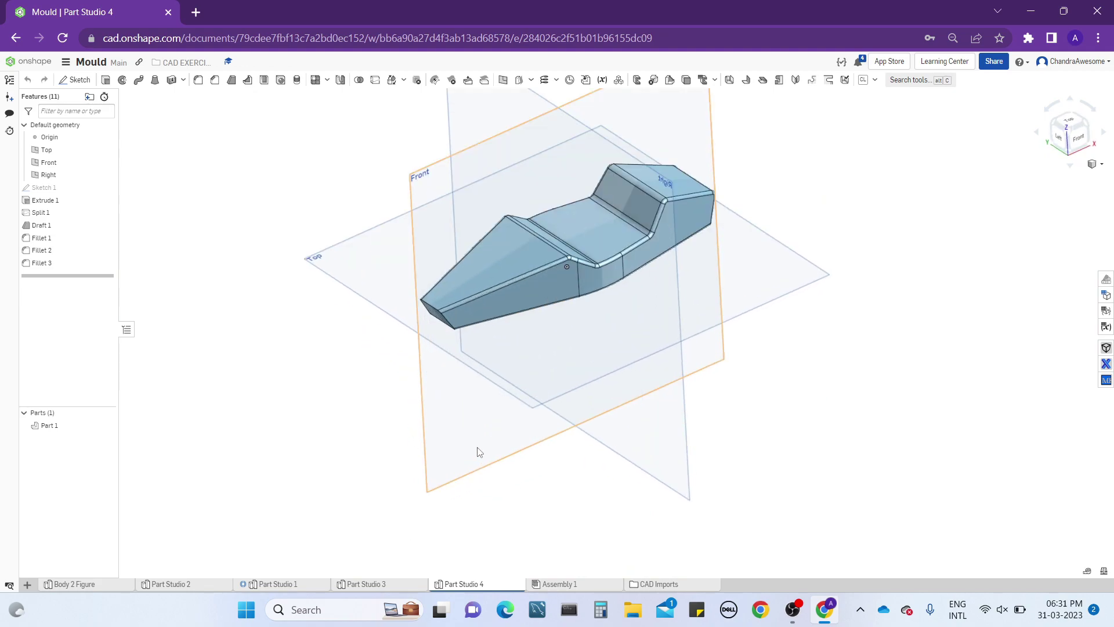
- Create a plane offset 1.2 in from the Front plane, just outside the car's side
{"action": "right_click", "coordinate": [456, 455]}
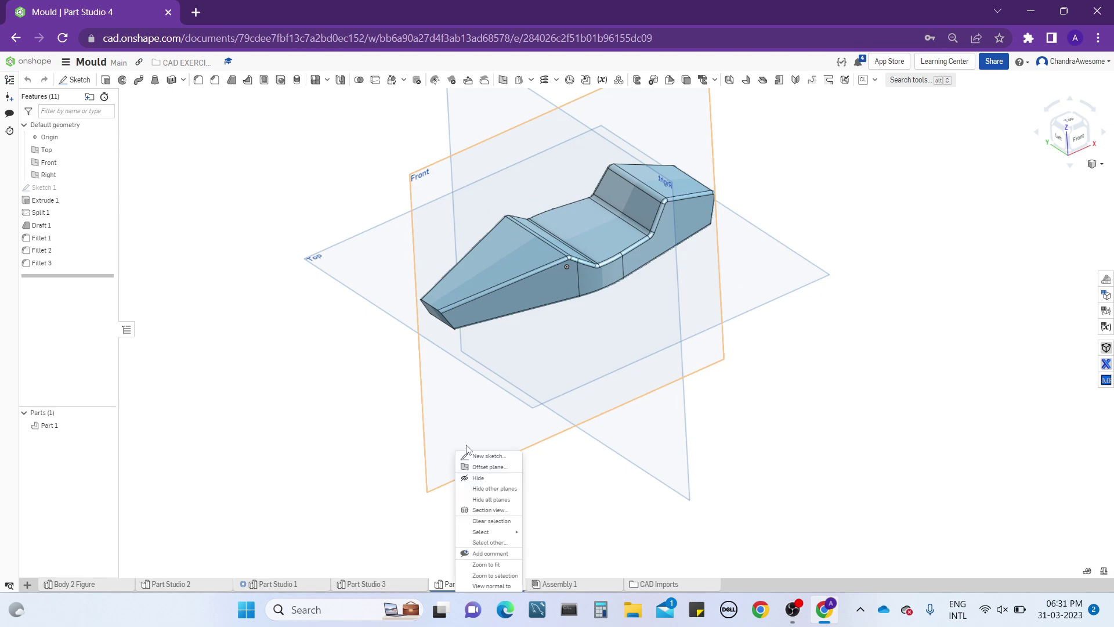
{"action": "left_click", "coordinate": [495, 467]}
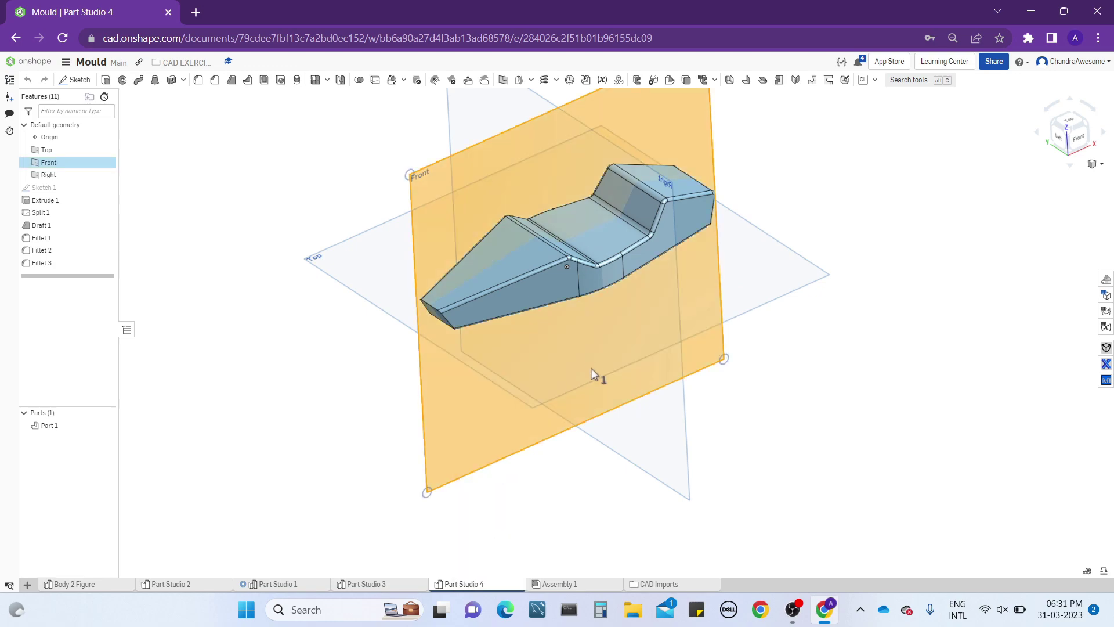
{"action": "right_click_drag", "start_coordinate": [596, 373], "coordinate": [602, 390]}
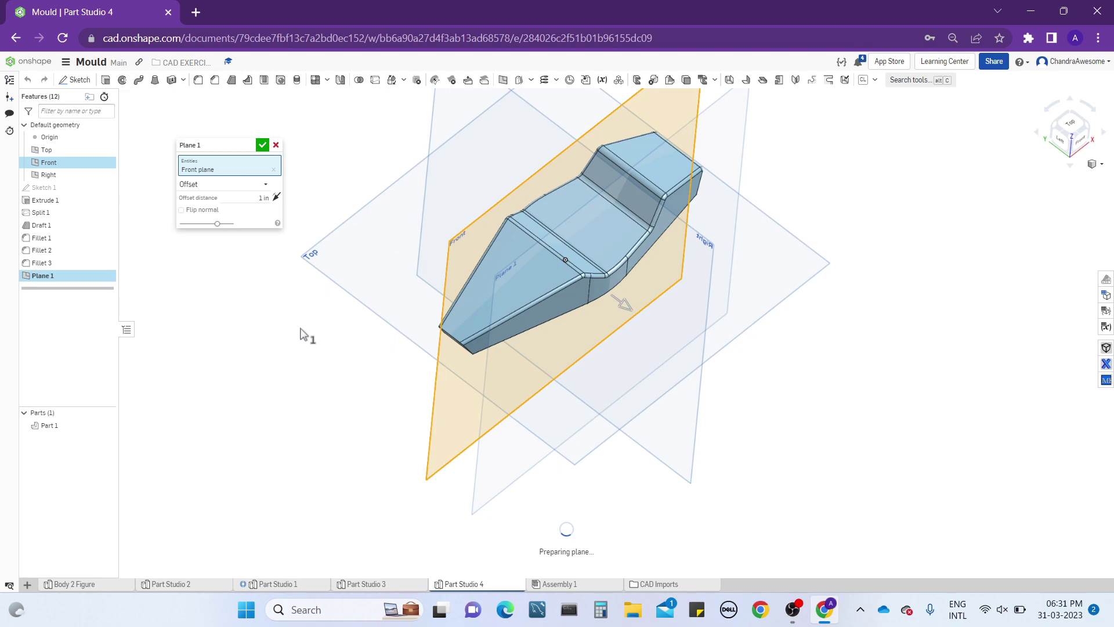
{"action": "right_click_drag", "start_coordinate": [301, 331], "coordinate": [311, 367]}
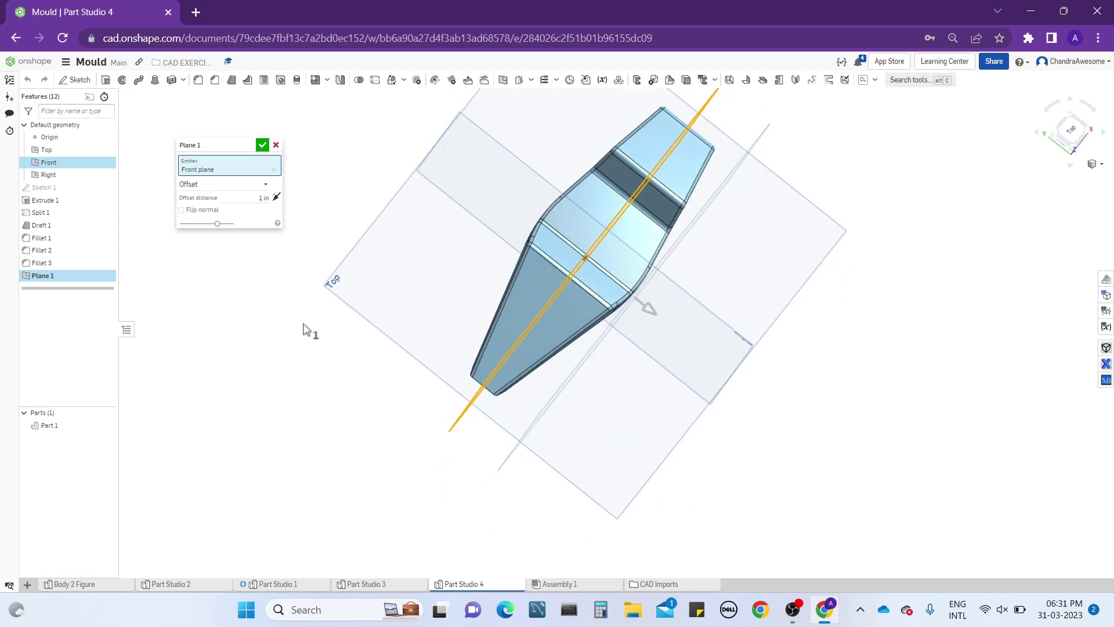
{"action": "mouse_move", "coordinate": [325, 273]}
{"action": "right_mouse_down"}
{"action": "mouse_move", "coordinate": [316, 293]}
{"action": "mouse_move", "coordinate": [301, 279]}
{"action": "mouse_move", "coordinate": [316, 279]}
{"action": "right_mouse_up"}
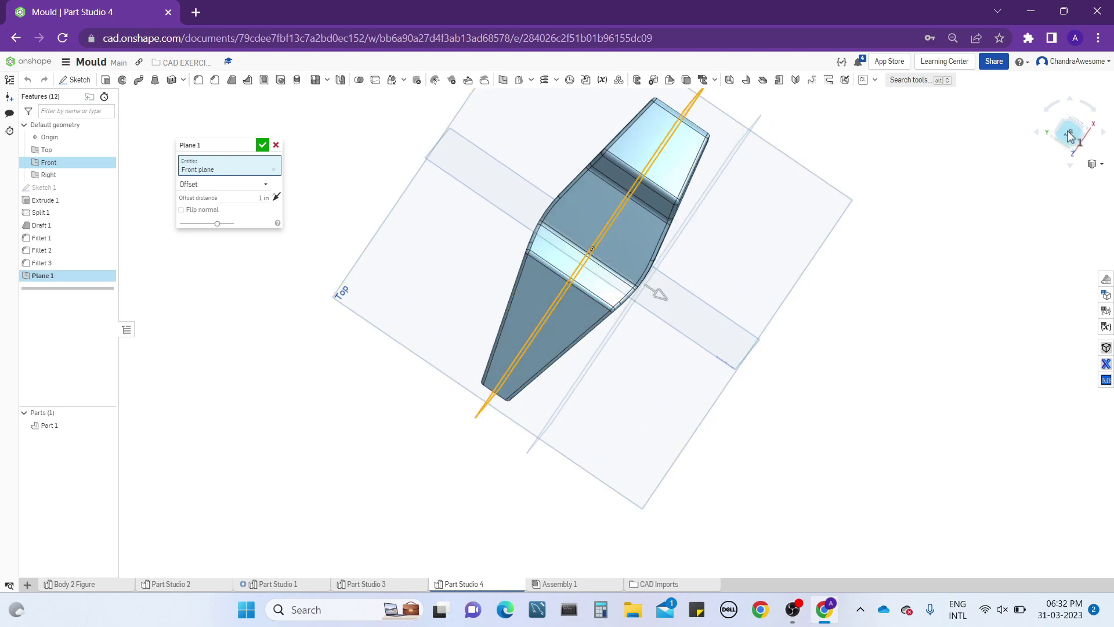
{"action": "left_click", "coordinate": [1070, 135]}
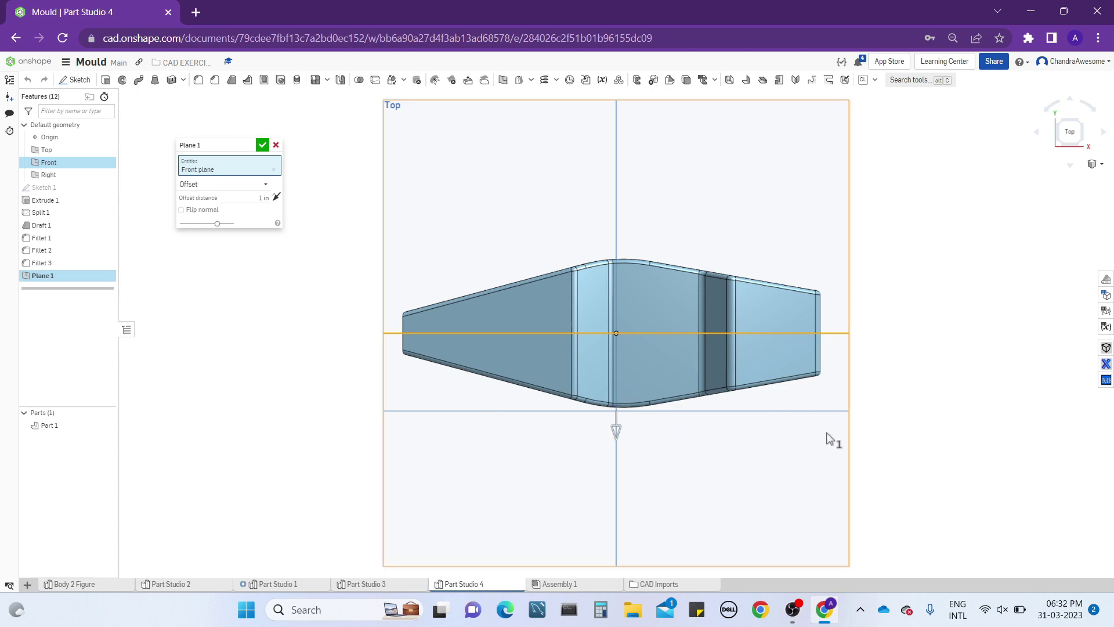
{"action": "left_click", "coordinate": [235, 196]}
{"action": "scroll", "coordinate": [234, 196], "scroll_direction": "up", "scroll_amount": 1}
{"action": "scroll", "coordinate": [235, 195], "scroll_direction": "up", "scroll_amount": 1}
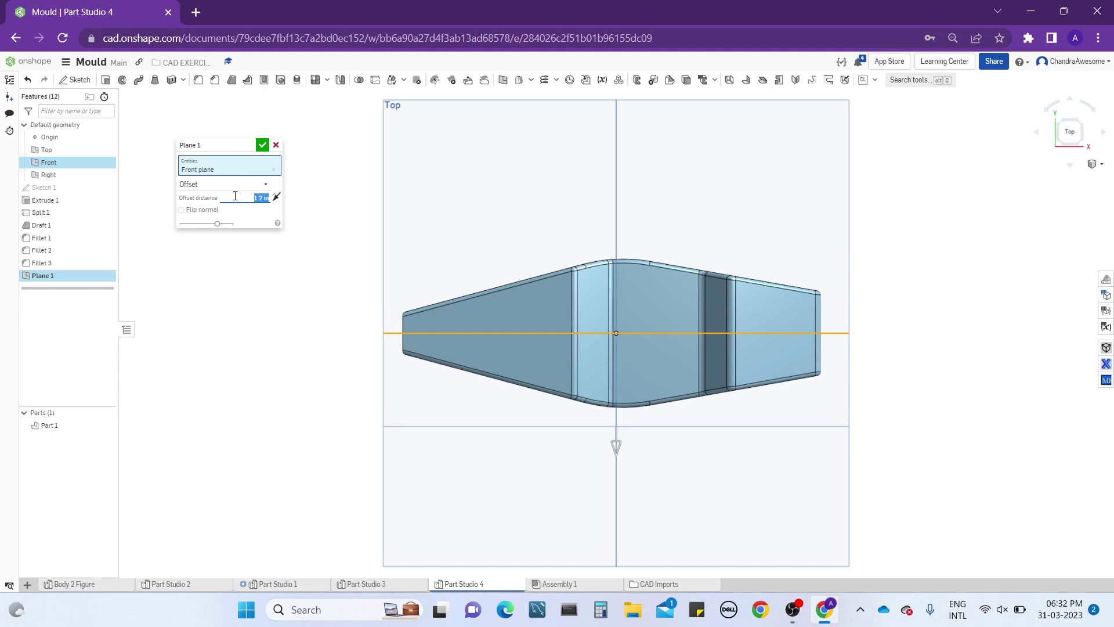
{"action": "left_click", "coordinate": [262, 145]}
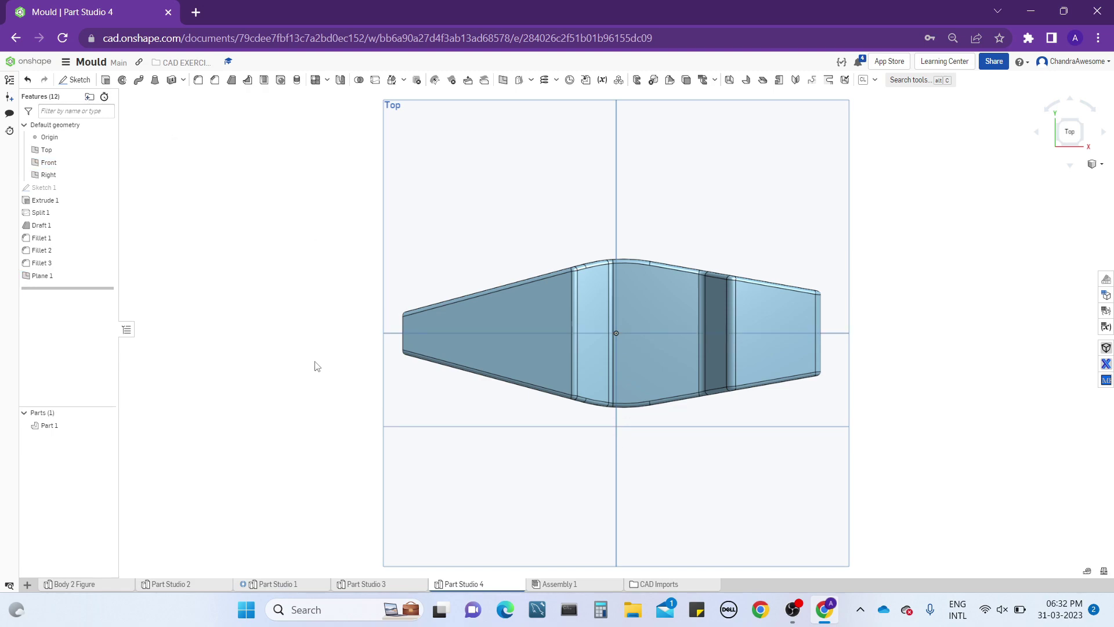
- Start a new sketch on the offset plane beside the car and view it from the front
{"action": "right_click_drag", "start_coordinate": [315, 366], "coordinate": [423, 520]}
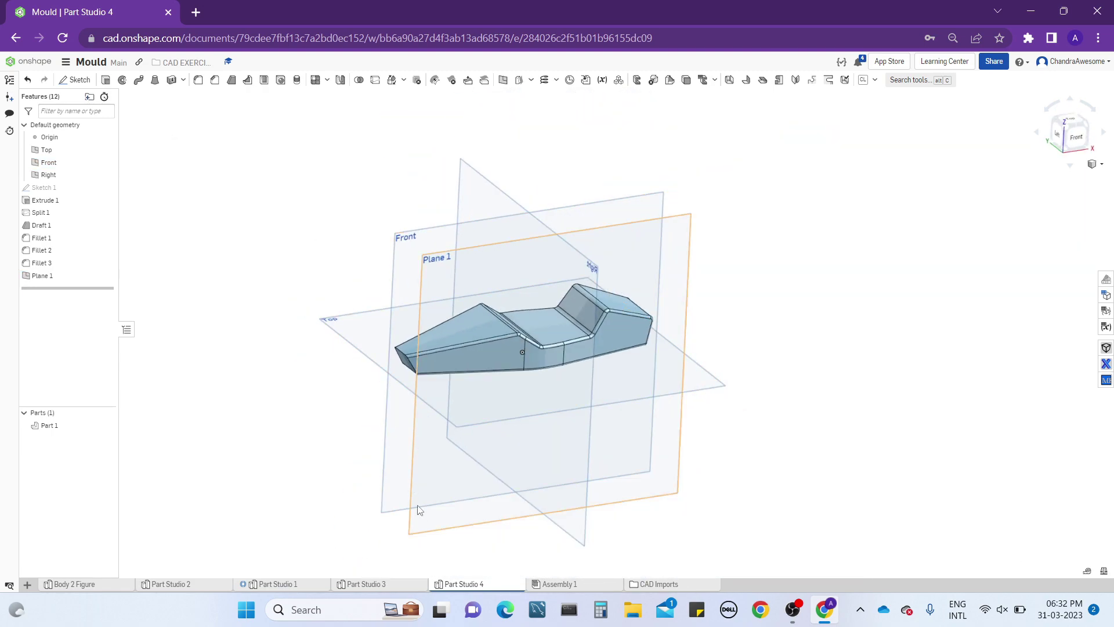
{"action": "left_click", "coordinate": [428, 520]}
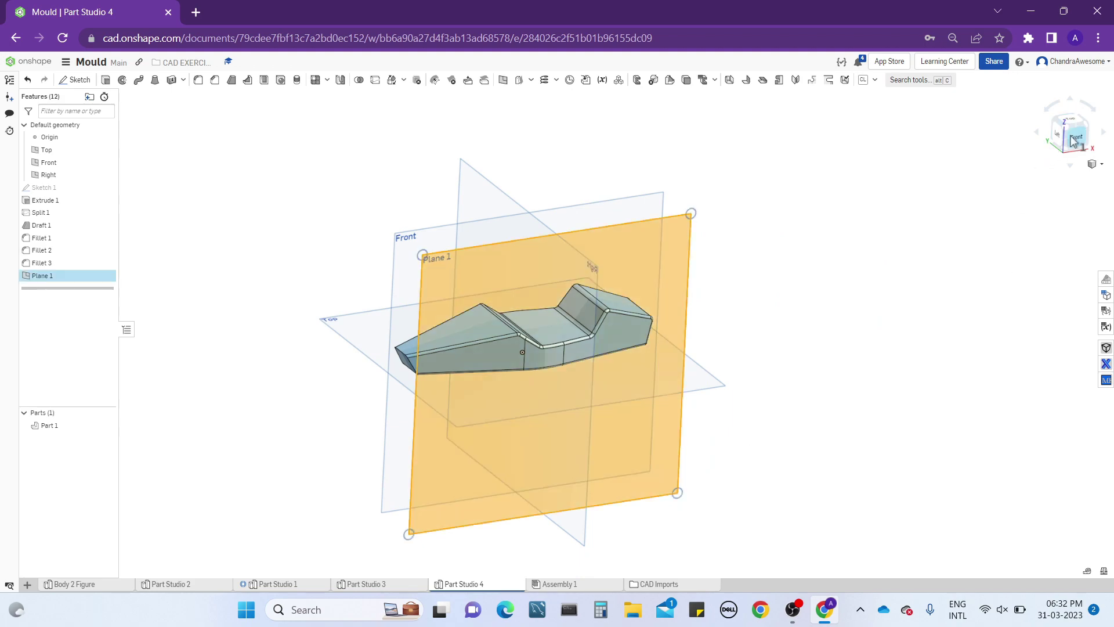
{"action": "left_click", "coordinate": [1073, 135]}
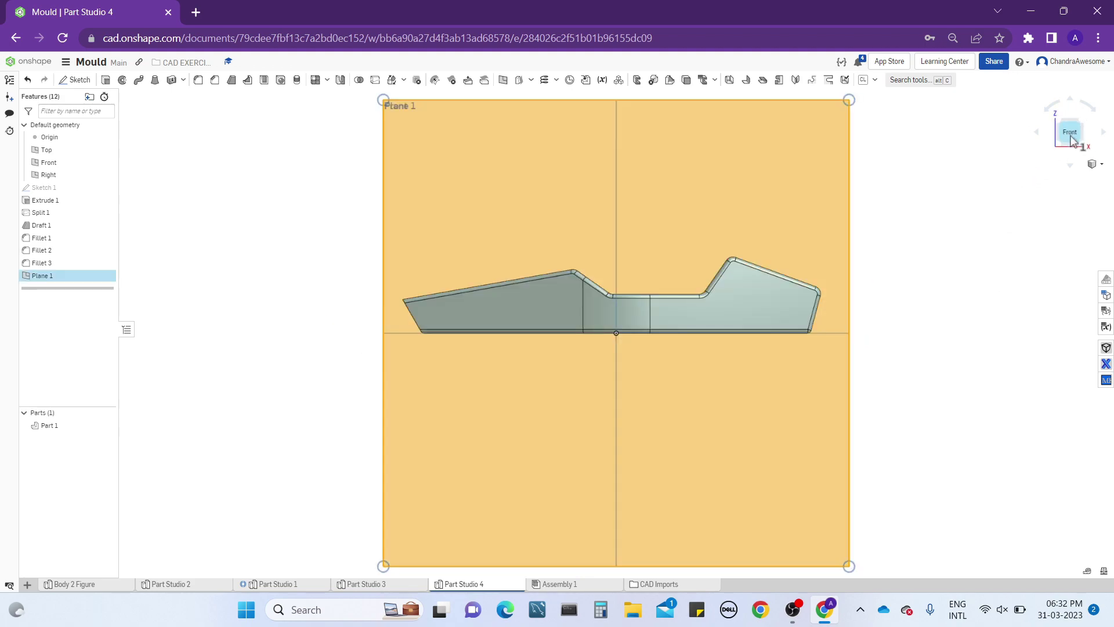
{"action": "left_click", "coordinate": [76, 80]}
{"action": "scroll", "coordinate": [567, 241], "scroll_direction": "up", "scroll_amount": 3}
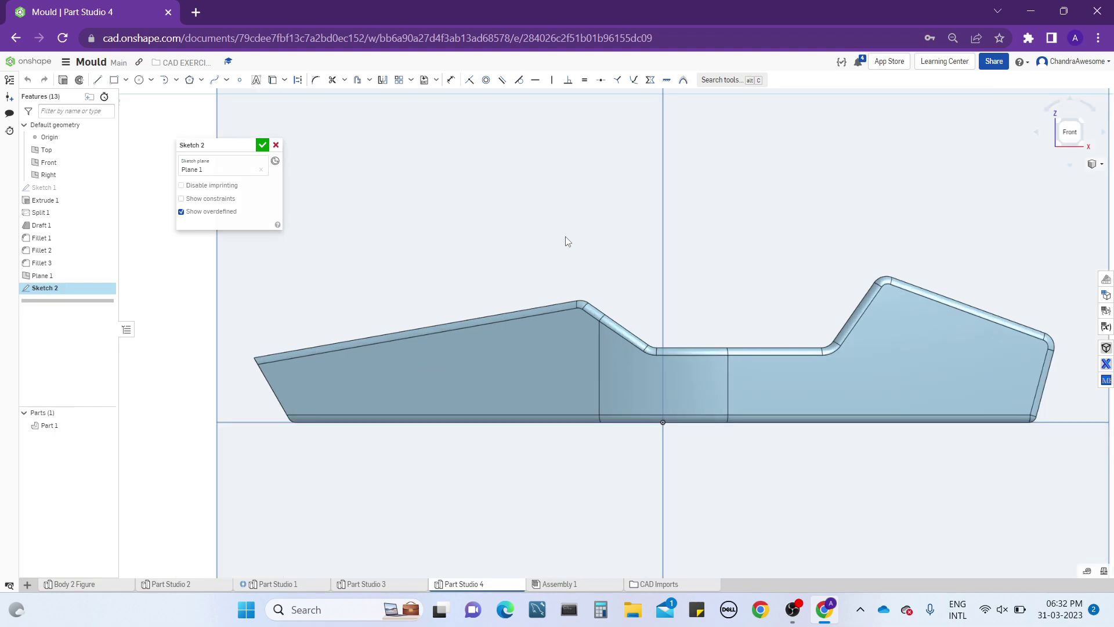
{"action": "scroll", "coordinate": [496, 241], "scroll_direction": "down", "scroll_amount": 5}
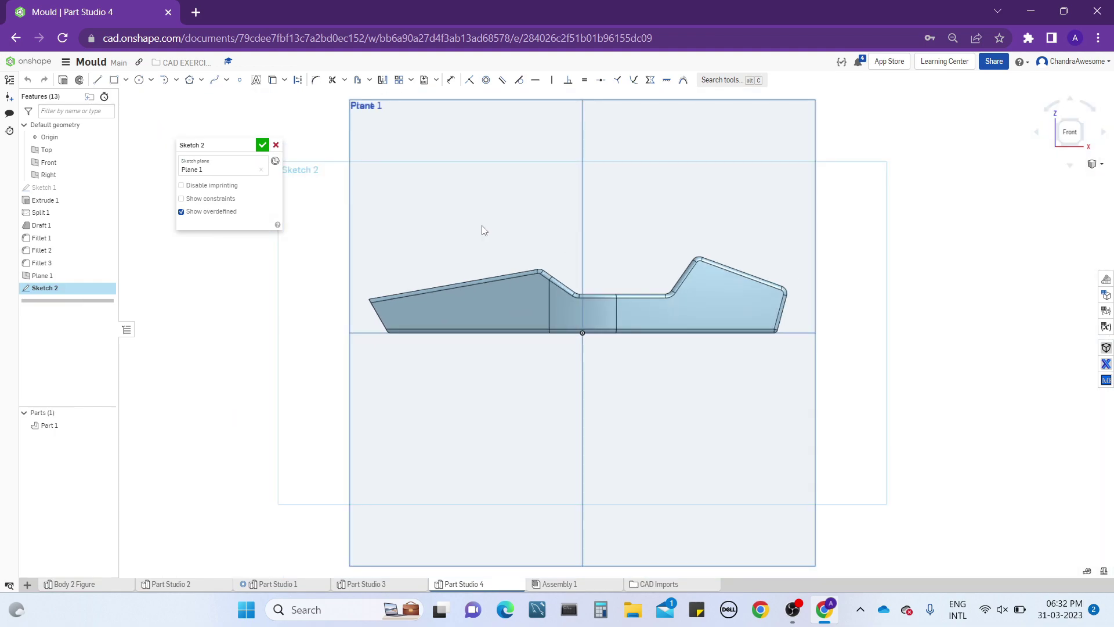
{"action": "right_click_drag", "start_coordinate": [485, 231], "coordinate": [499, 244]}
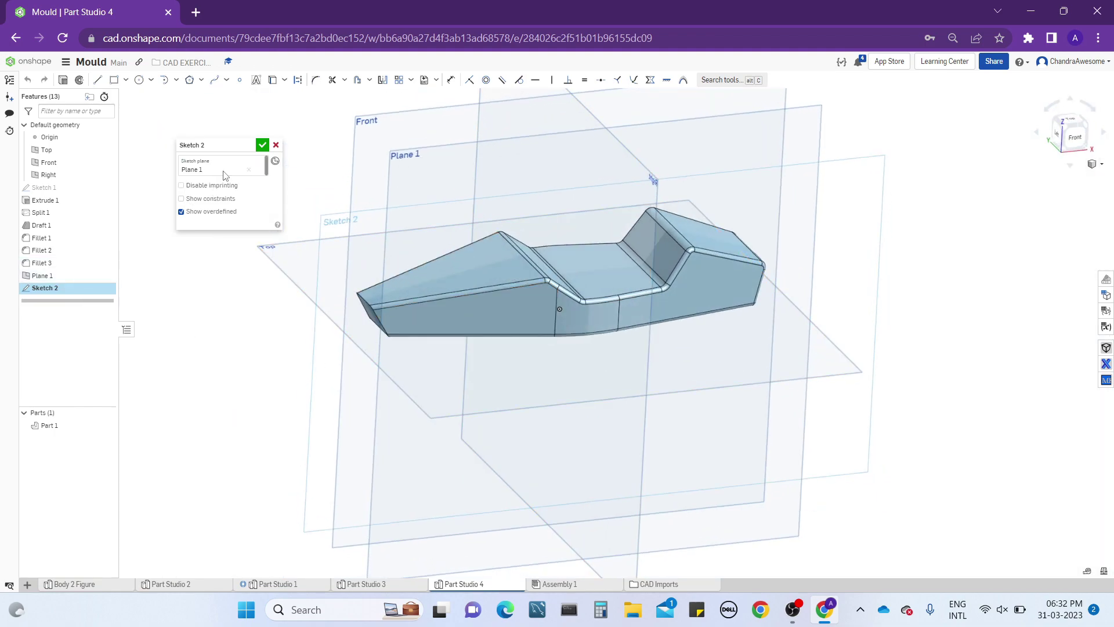
{"action": "left_click", "coordinate": [1074, 137]}
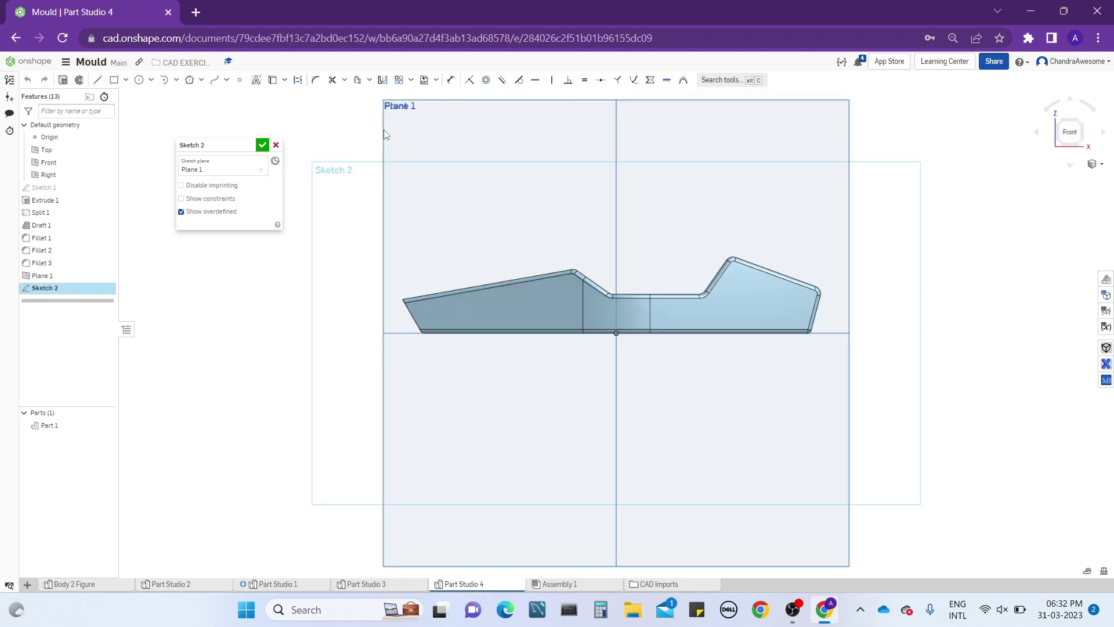
- Sketch a center-point rectangle about 0.2 in high on the nose's side, near the front
{"action": "left_click", "coordinate": [125, 81]}
{"action": "left_click", "coordinate": [146, 113]}
{"action": "scroll", "coordinate": [497, 338], "scroll_direction": "up", "scroll_amount": 3}
{"action": "scroll", "coordinate": [451, 302], "scroll_direction": "up", "scroll_amount": 3}
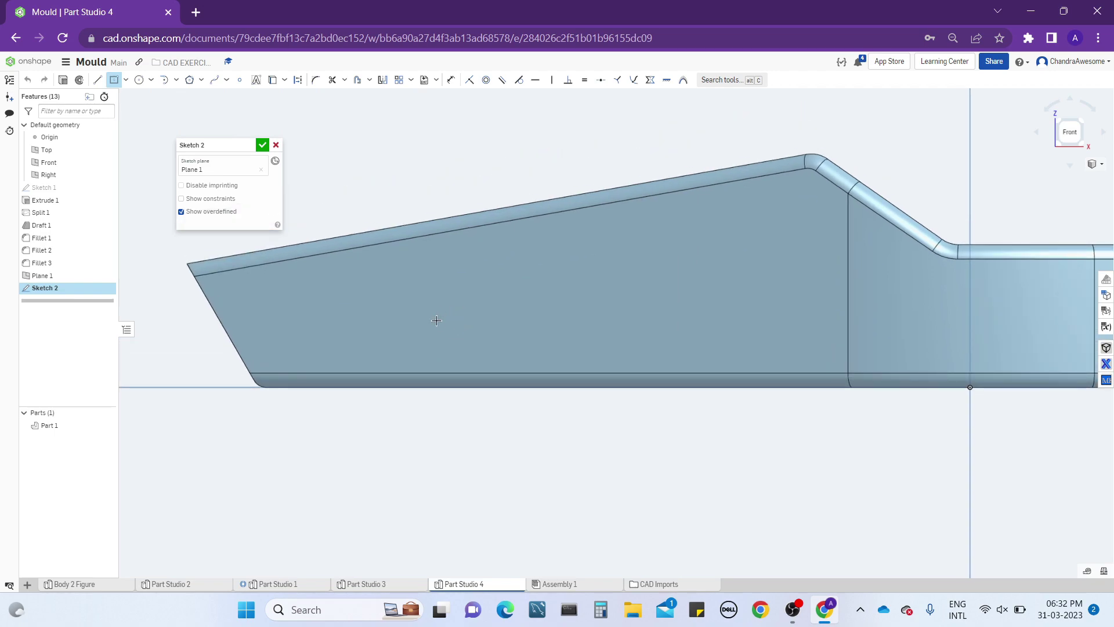
{"action": "left_click", "coordinate": [421, 322]}
{"action": "left_click", "coordinate": [460, 351]}
- Sketch a second center-point rectangle about 0.2 in high on the rear section's side, level with the nose rectangle
{"action": "scroll", "coordinate": [461, 351], "scroll_direction": "down", "scroll_amount": 3}
{"action": "middle_click_drag", "start_coordinate": [934, 339], "coordinate": [721, 363]}
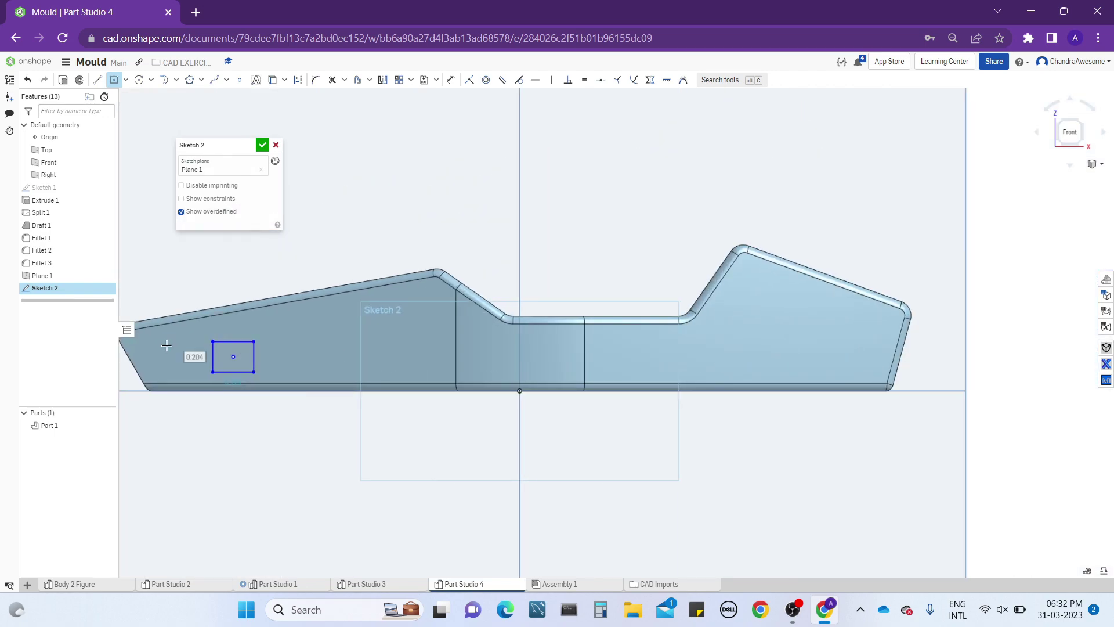
{"action": "left_click", "coordinate": [821, 356]}
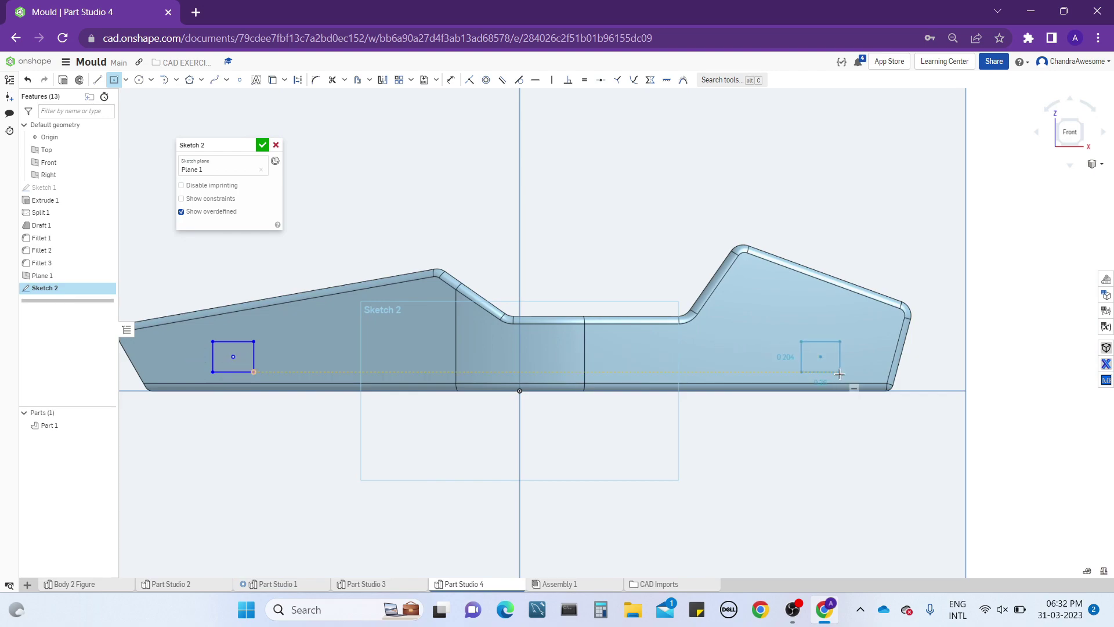
{"action": "left_click", "coordinate": [840, 374]}
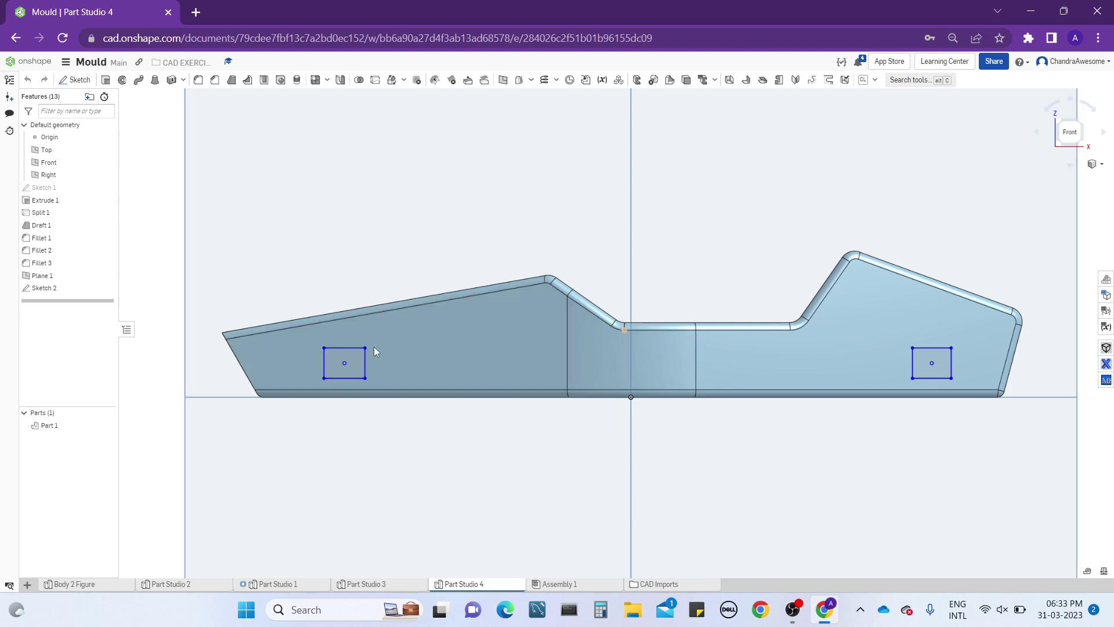
- Edit the side sketch and draw construction circles centred on the nose and rear rectangles, about 0.99 in and 1.23 in in diameter
{"action": "right_click", "coordinate": [56, 289]}
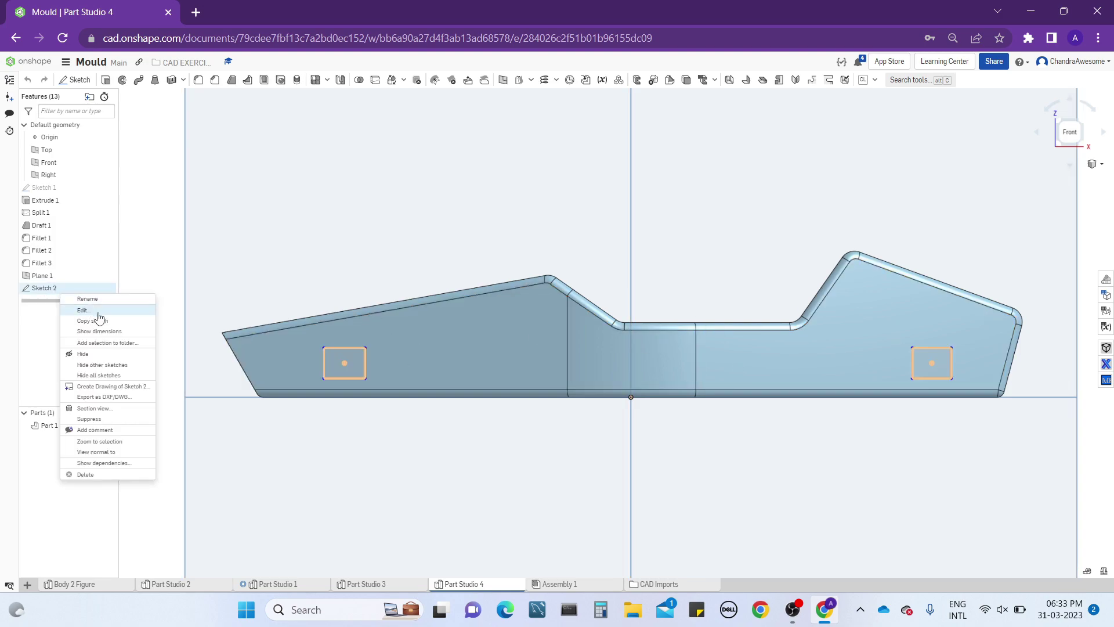
{"action": "left_click", "coordinate": [96, 314]}
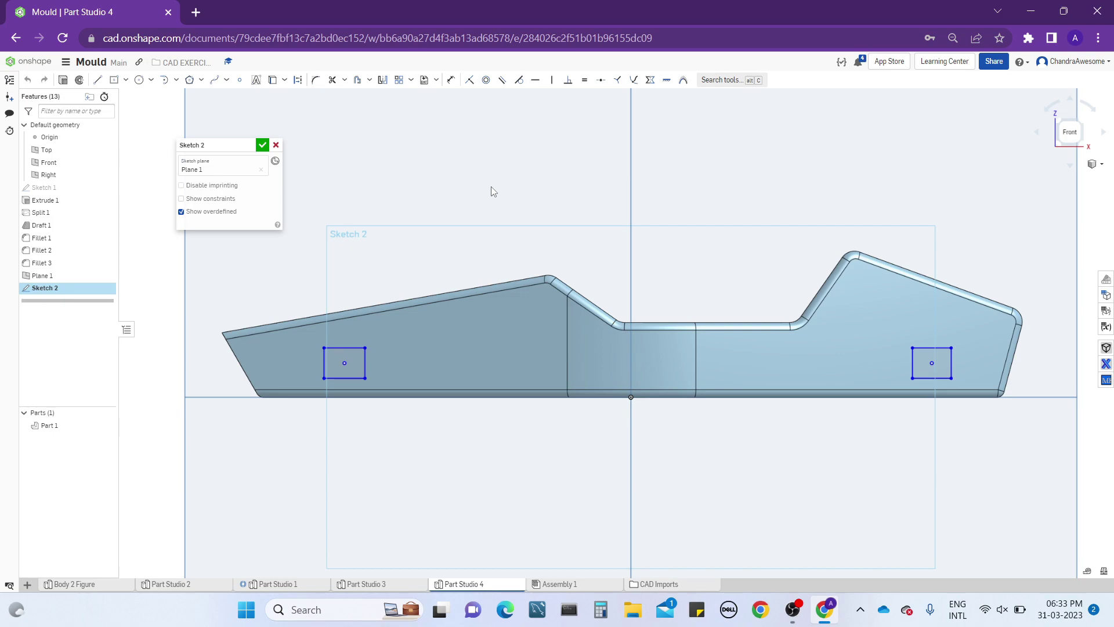
{"action": "scroll", "coordinate": [491, 187], "scroll_direction": "up", "scroll_amount": 1}
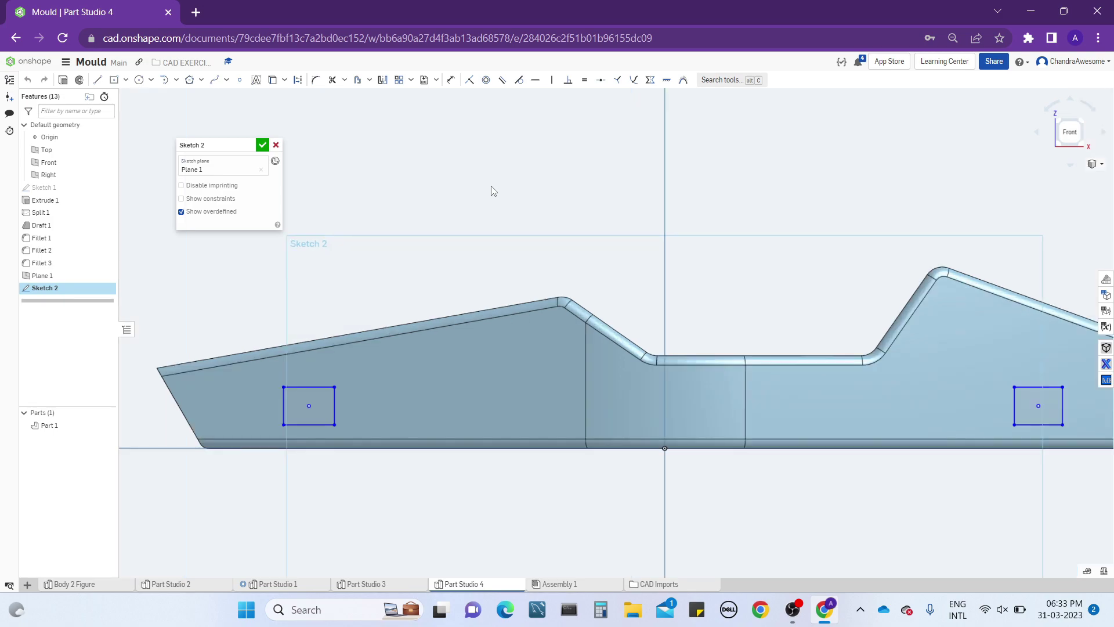
{"action": "scroll", "coordinate": [467, 248], "scroll_direction": "down", "scroll_amount": 1}
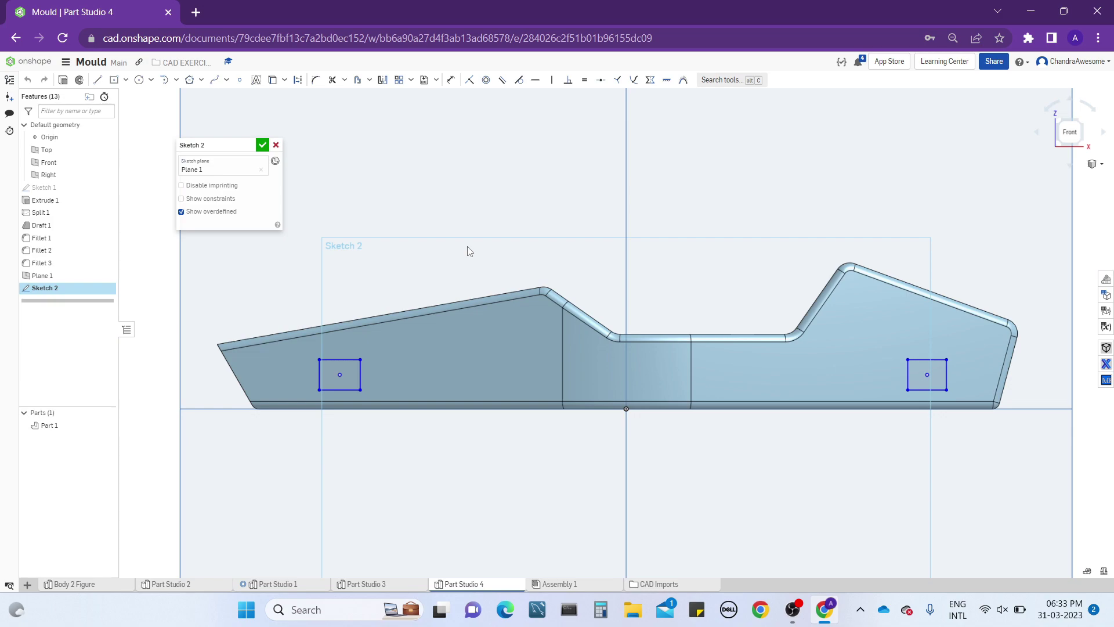
{"action": "left_click", "coordinate": [139, 79]}
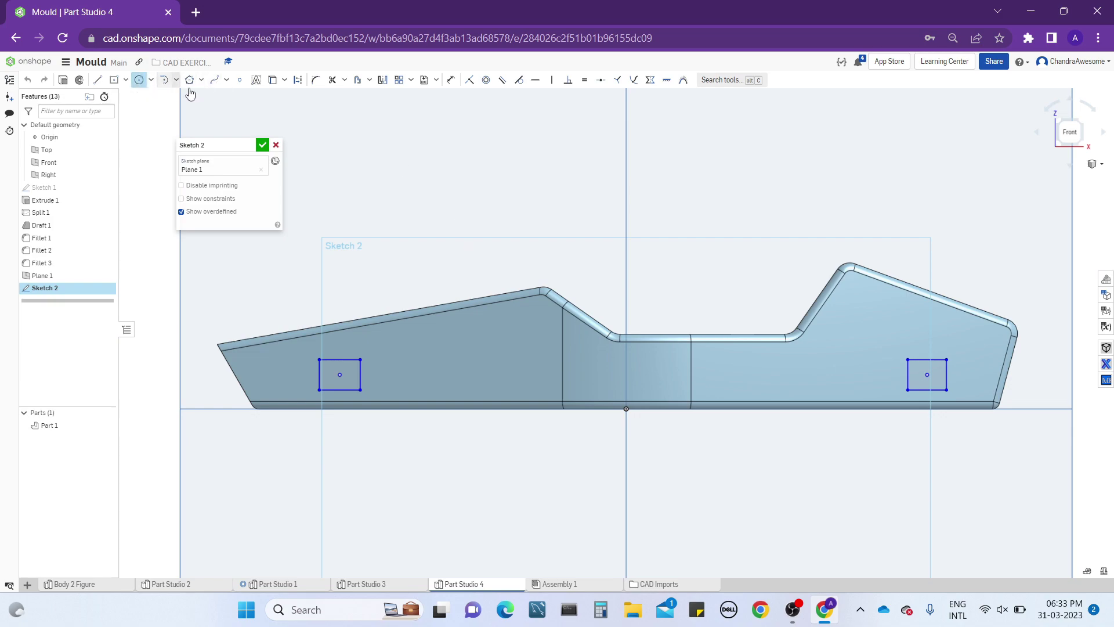
{"action": "left_click", "coordinate": [299, 82]}
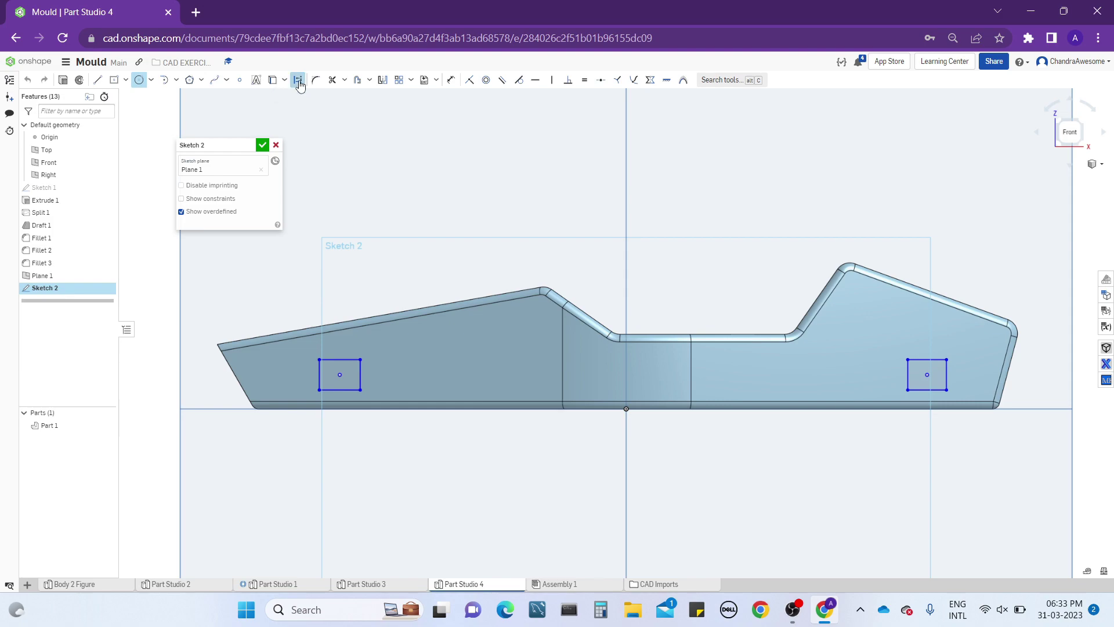
{"action": "left_click", "coordinate": [340, 375]}
{"action": "left_click", "coordinate": [373, 440]}
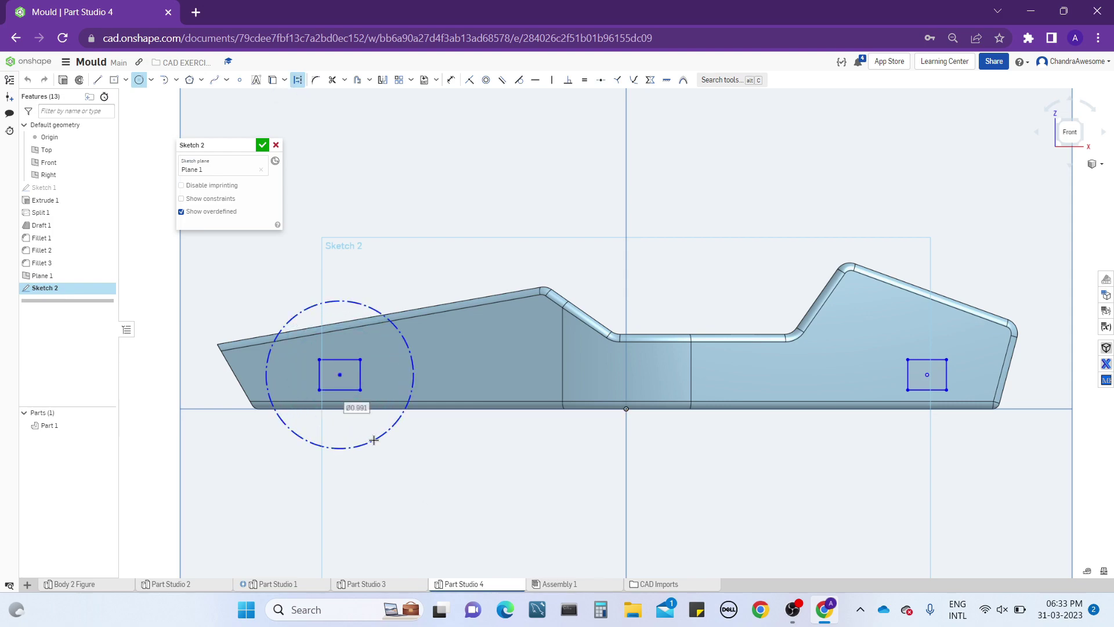
{"action": "left_click", "coordinate": [927, 374]}
{"action": "left_click", "coordinate": [930, 455]}
- Dimension the nose construction circle's diameter as 1 in
{"action": "scroll", "coordinate": [531, 454], "scroll_direction": "down", "scroll_amount": 3}
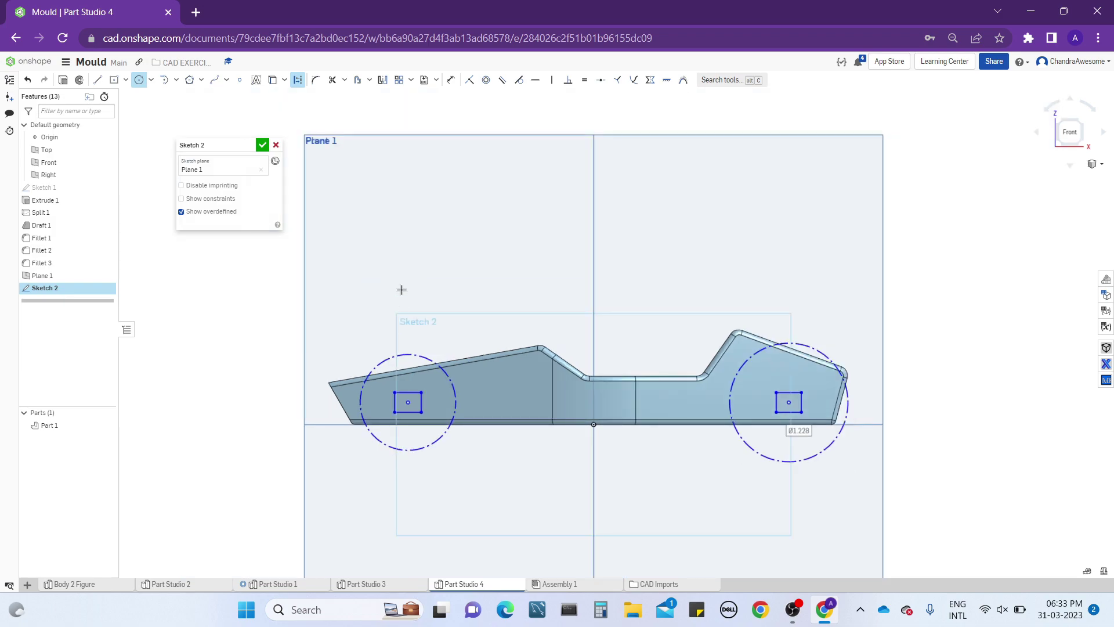
{"action": "scroll", "coordinate": [463, 330], "scroll_direction": "up", "scroll_amount": 3}
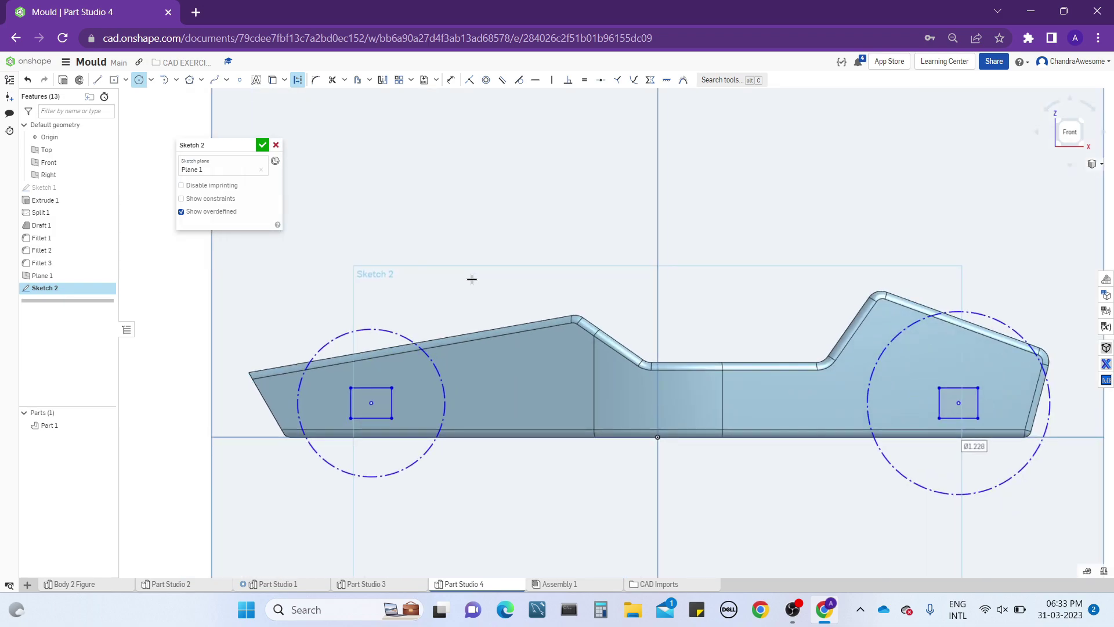
{"action": "middle_click_drag", "start_coordinate": [473, 281], "coordinate": [444, 279]}
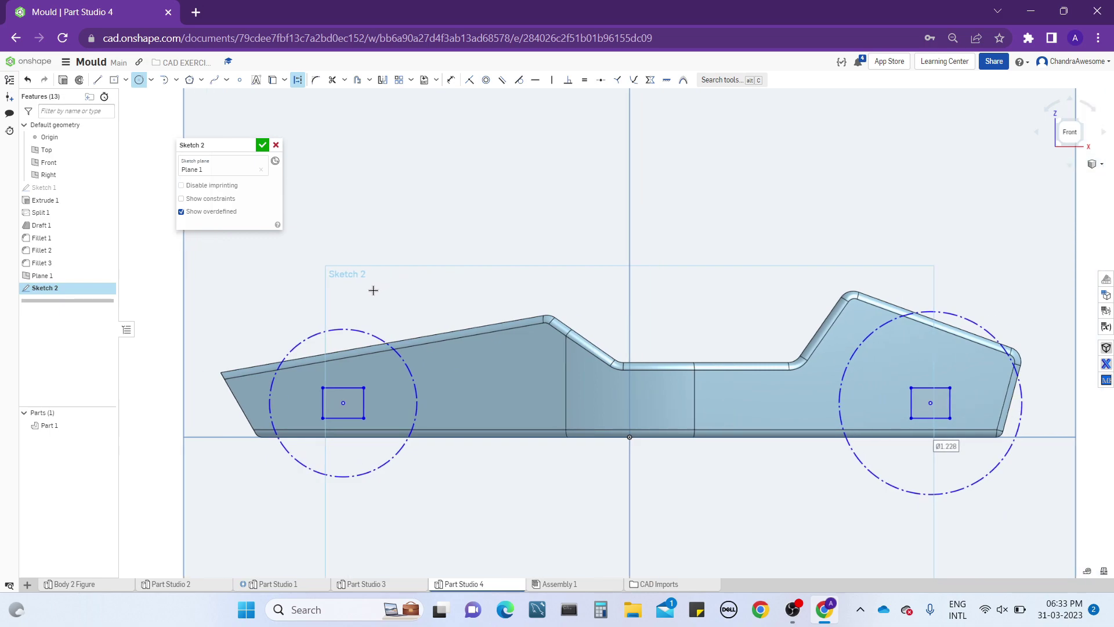
{"action": "key", "text": "d"}
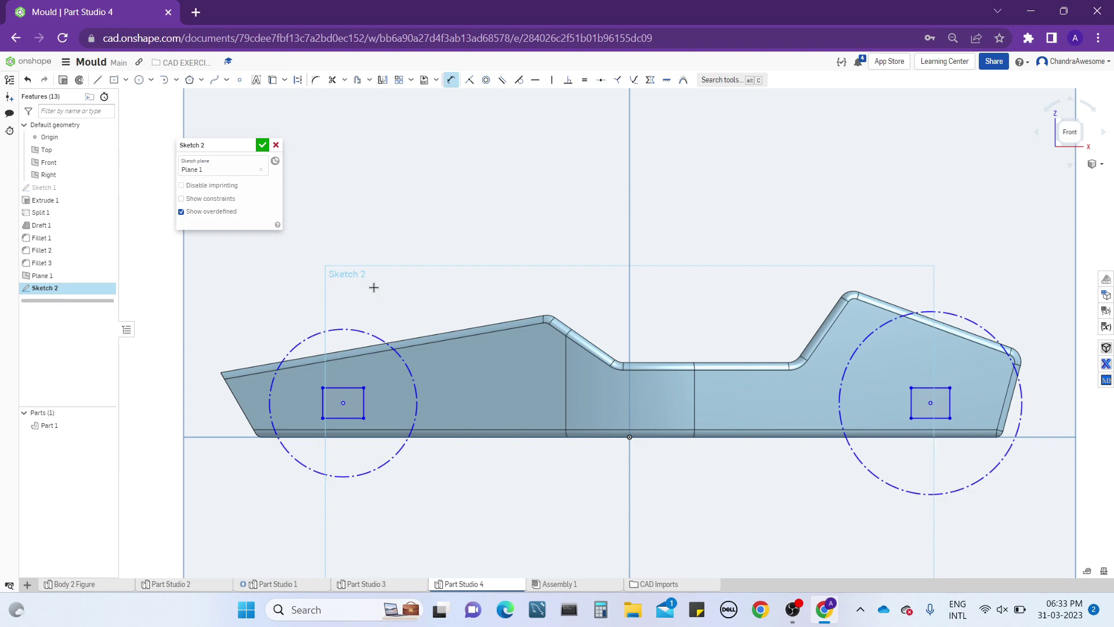
{"action": "left_click", "coordinate": [363, 331]}
{"action": "left_click", "coordinate": [396, 269]}
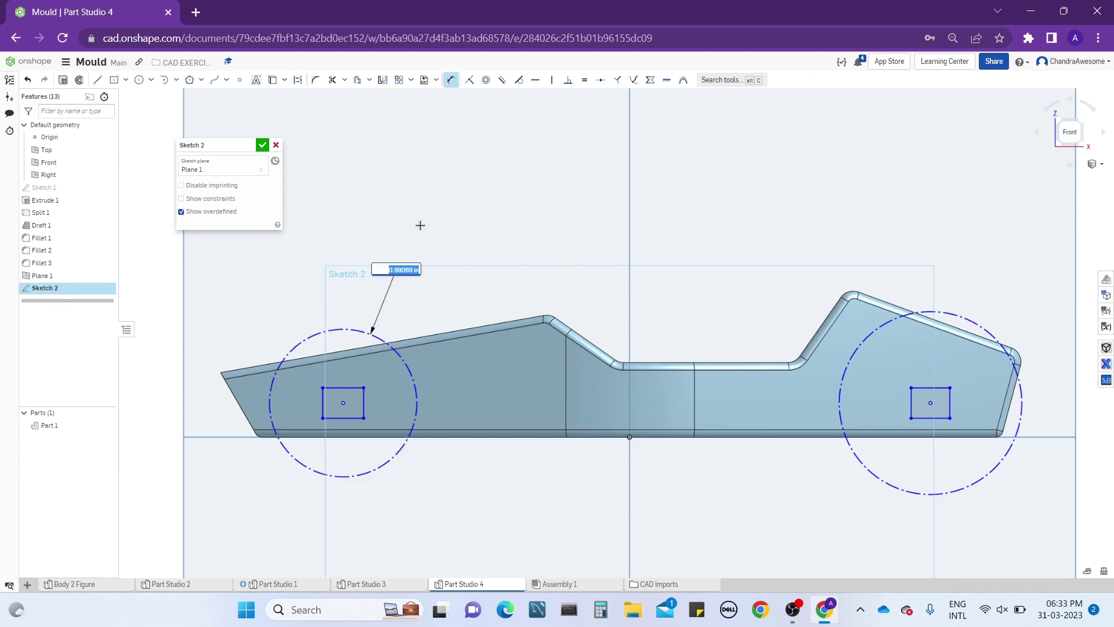
{"action": "key", "text": "Return"}
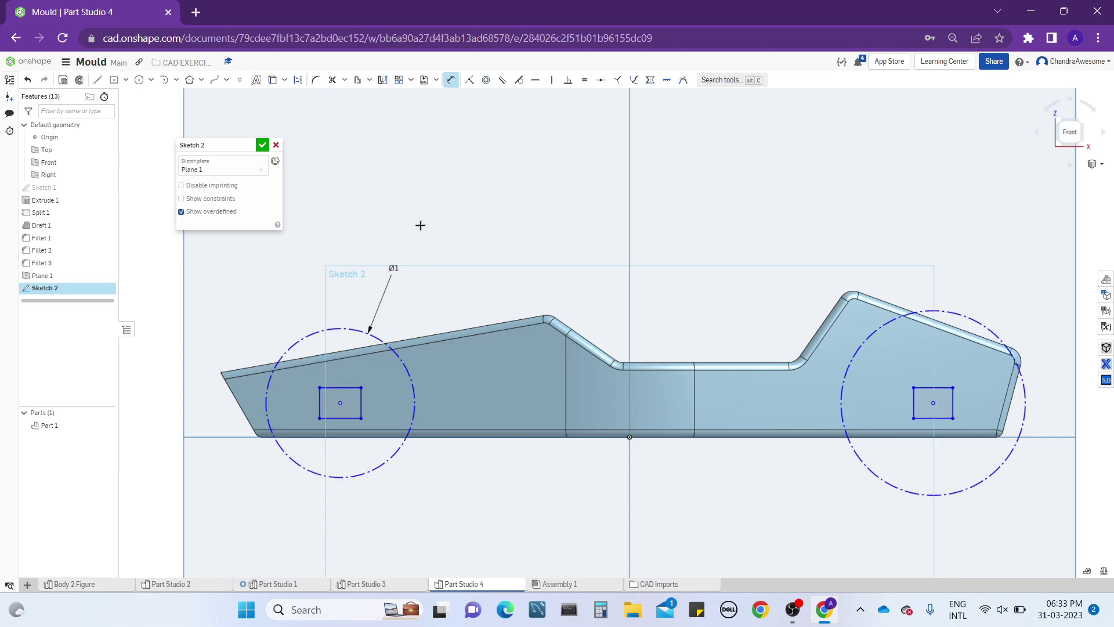
- Dimension the rear construction circle's diameter as 2 in, and change it to 1.5 in
{"action": "scroll", "coordinate": [420, 225], "scroll_direction": "down", "scroll_amount": 2}
{"action": "left_click", "coordinate": [841, 293]}
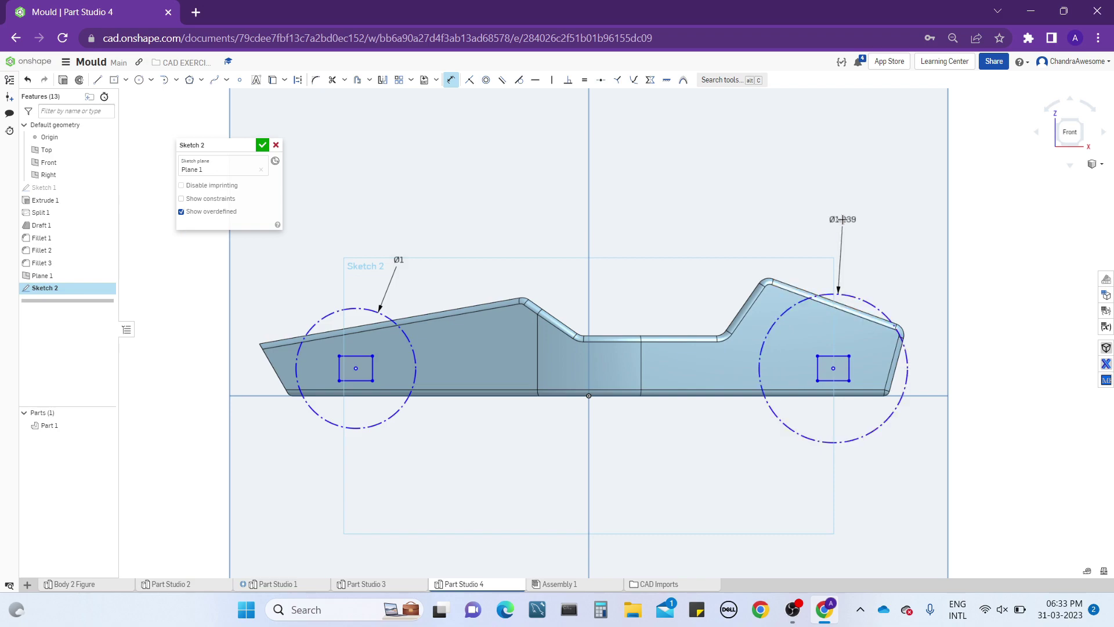
{"action": "left_click", "coordinate": [843, 219]}
{"action": "type", "text": "2"}
{"action": "key", "text": "Return"}
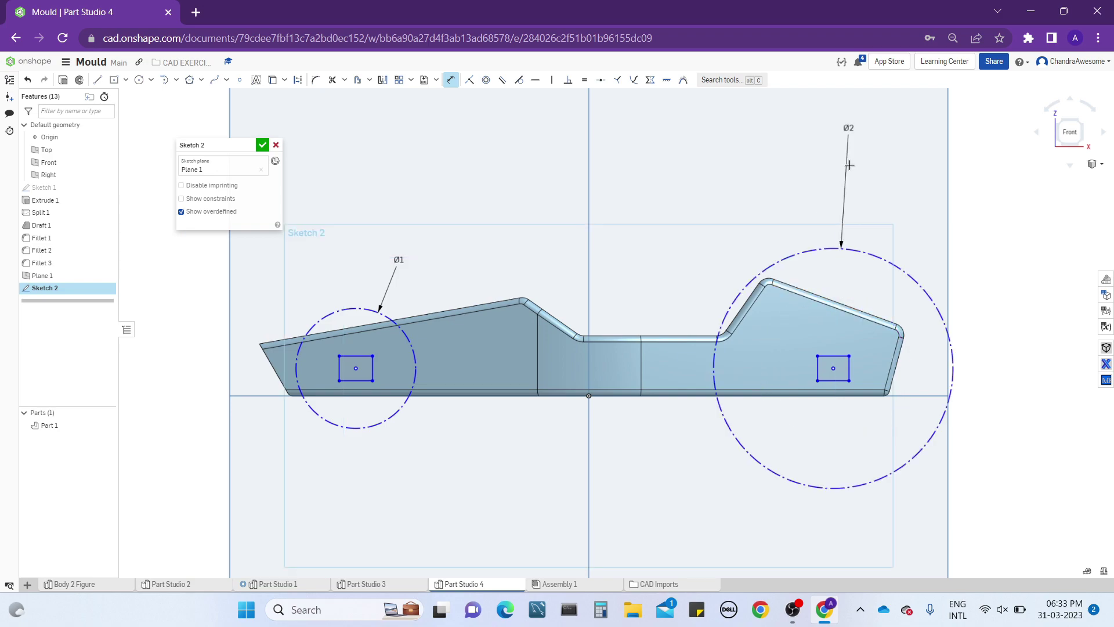
{"action": "double_click", "coordinate": [848, 124]}
{"action": "type", "text": "1.5"}
{"action": "key", "text": "Return"}
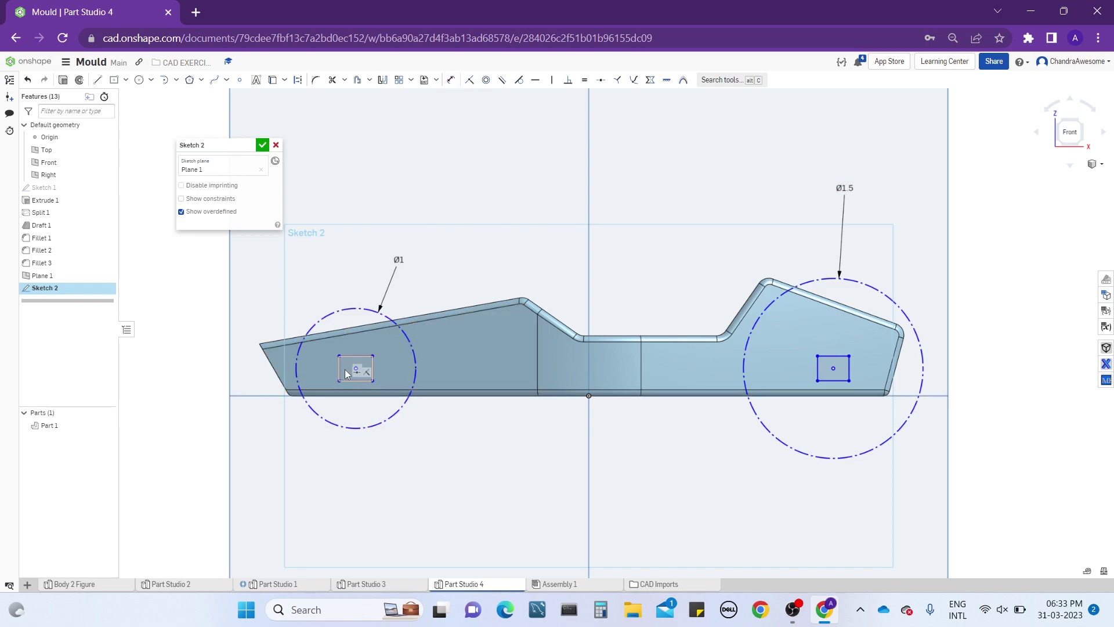
- Examine the wheels of the finished car in Part Studio 3 for reference and return to the sketch in Part Studio 4
{"action": "scroll", "coordinate": [358, 372], "scroll_direction": "up", "scroll_amount": 5}
{"action": "scroll", "coordinate": [363, 368], "scroll_direction": "down", "scroll_amount": 6}
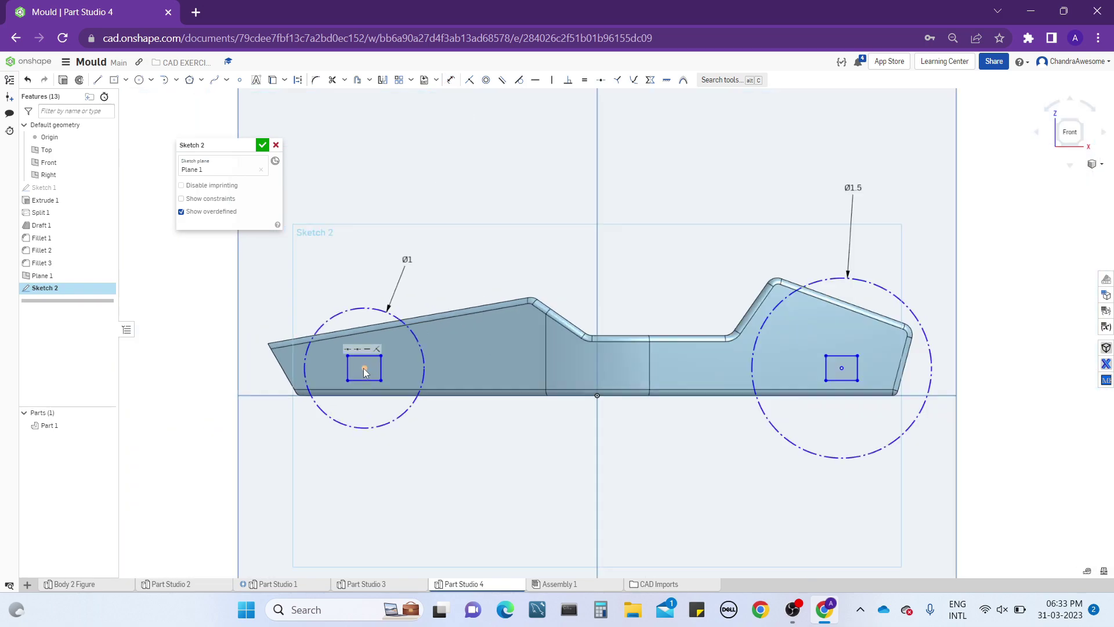
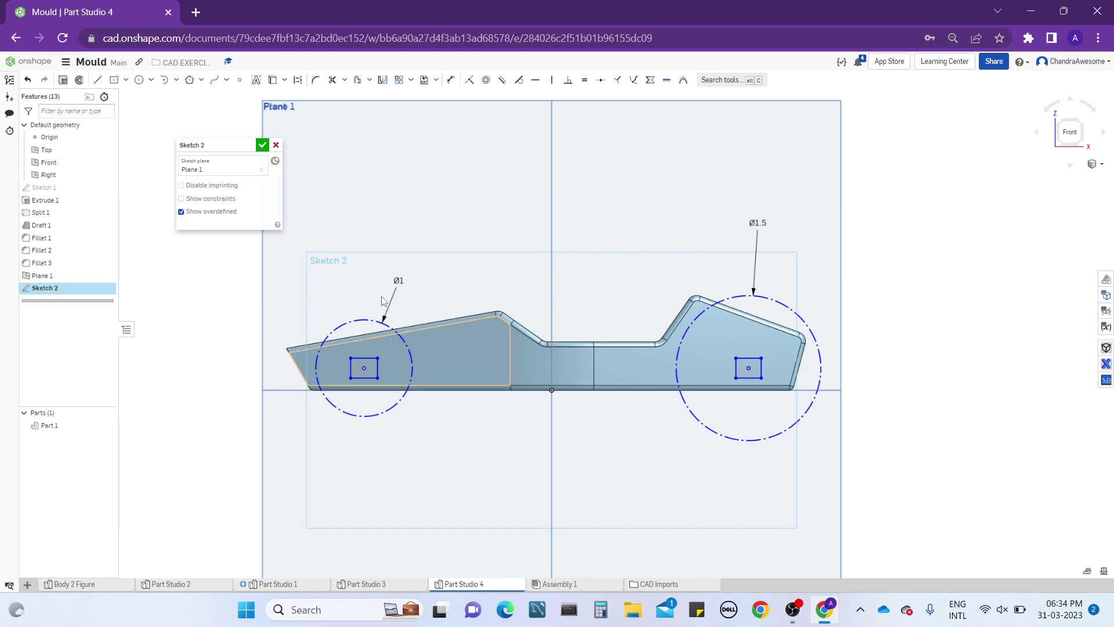
{"action": "middle_click_drag", "start_coordinate": [393, 267], "coordinate": [405, 262]}
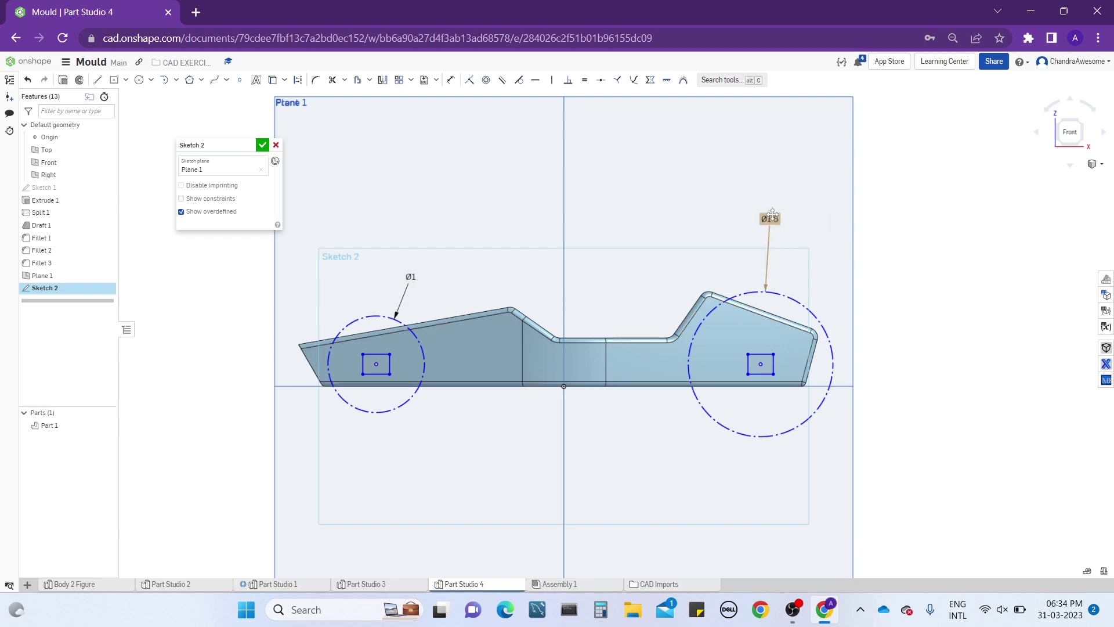
{"action": "left_click", "coordinate": [771, 367]}
{"action": "left_click", "coordinate": [400, 587]}
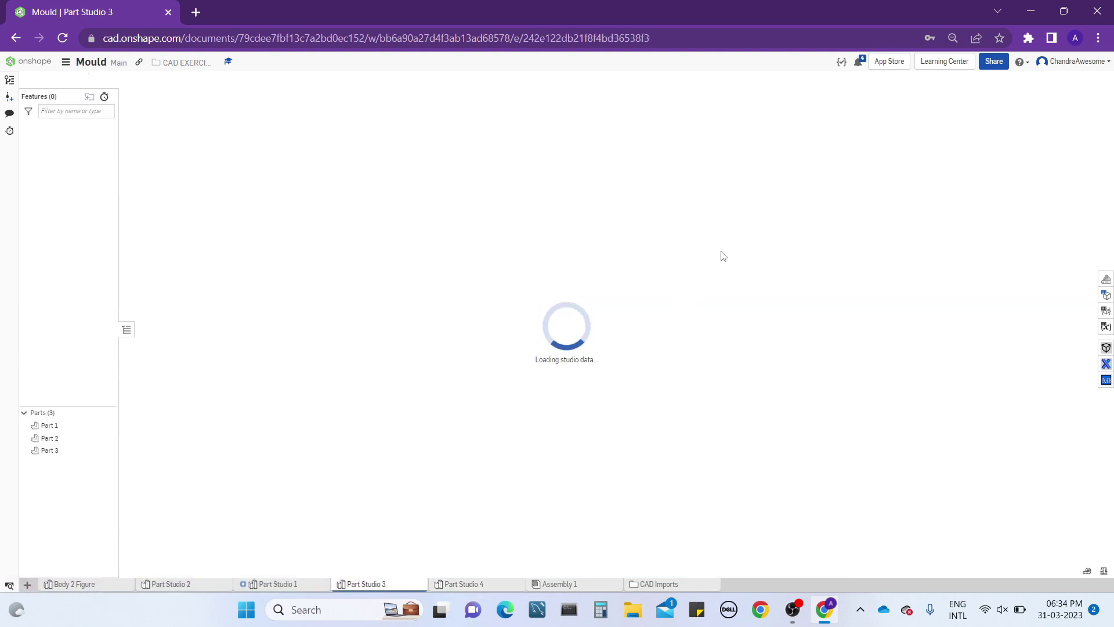
{"action": "right_click_drag", "start_coordinate": [689, 376], "coordinate": [699, 404]}
{"action": "middle_click_drag", "start_coordinate": [698, 404], "coordinate": [683, 263]}
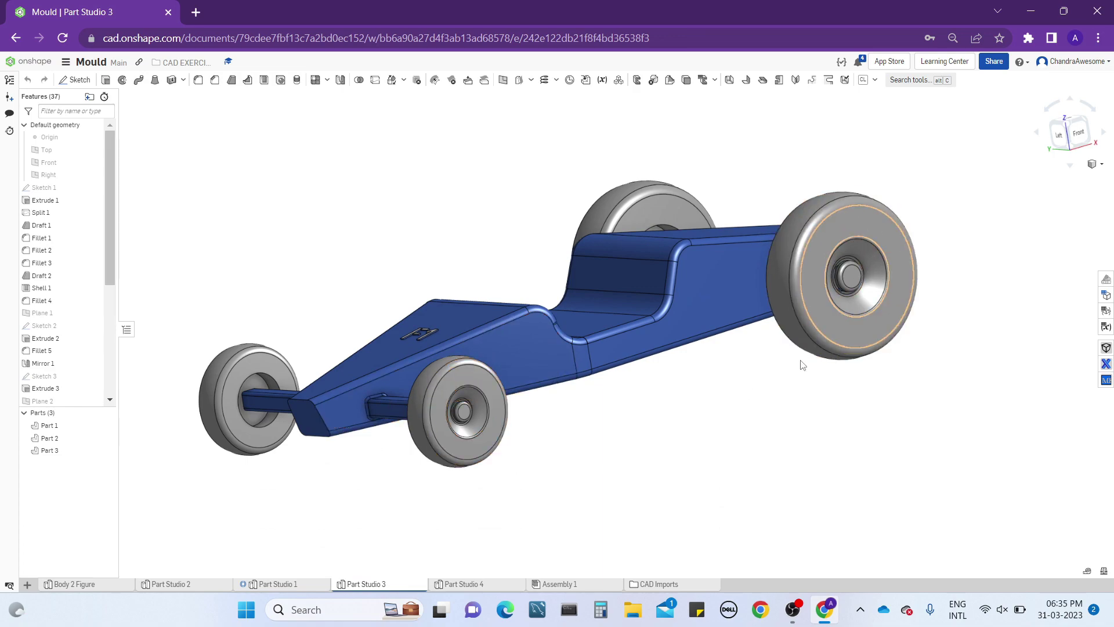
{"action": "left_click", "coordinate": [461, 585]}
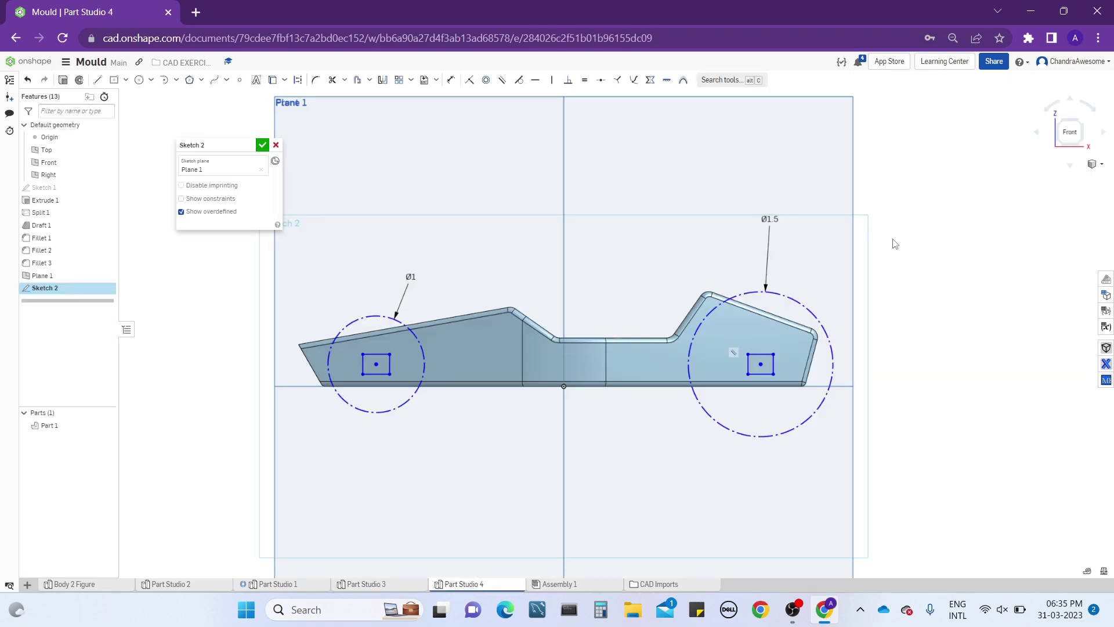
- Try a 1.5 in diameter on the nose construction circle, and set it to 1.2 in
{"action": "double_click", "coordinate": [414, 275]}
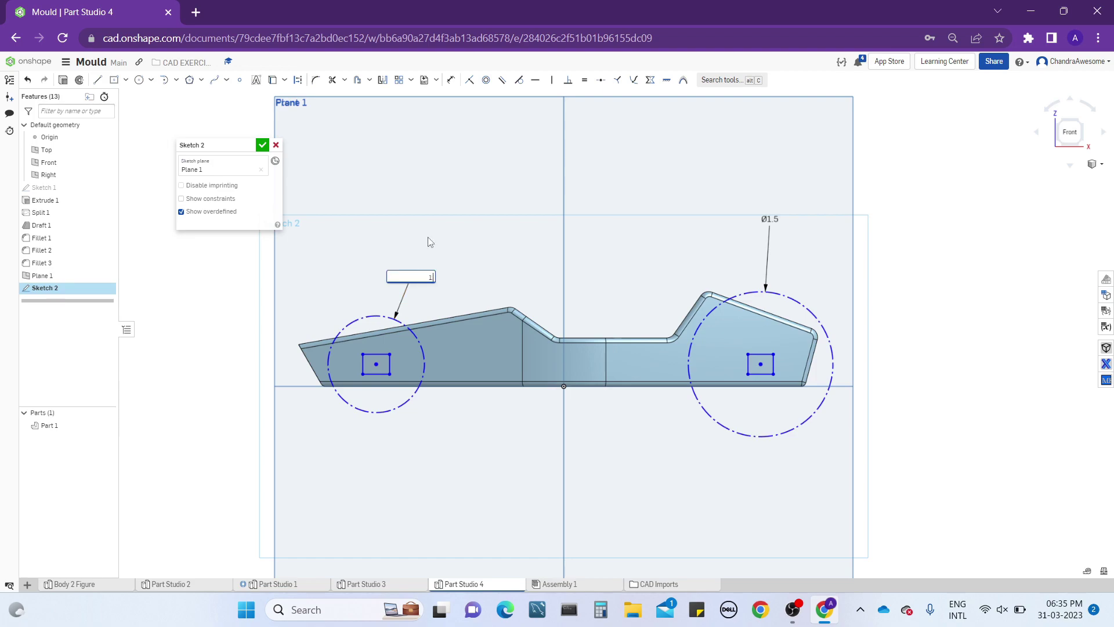
{"action": "key", "text": "Return"}
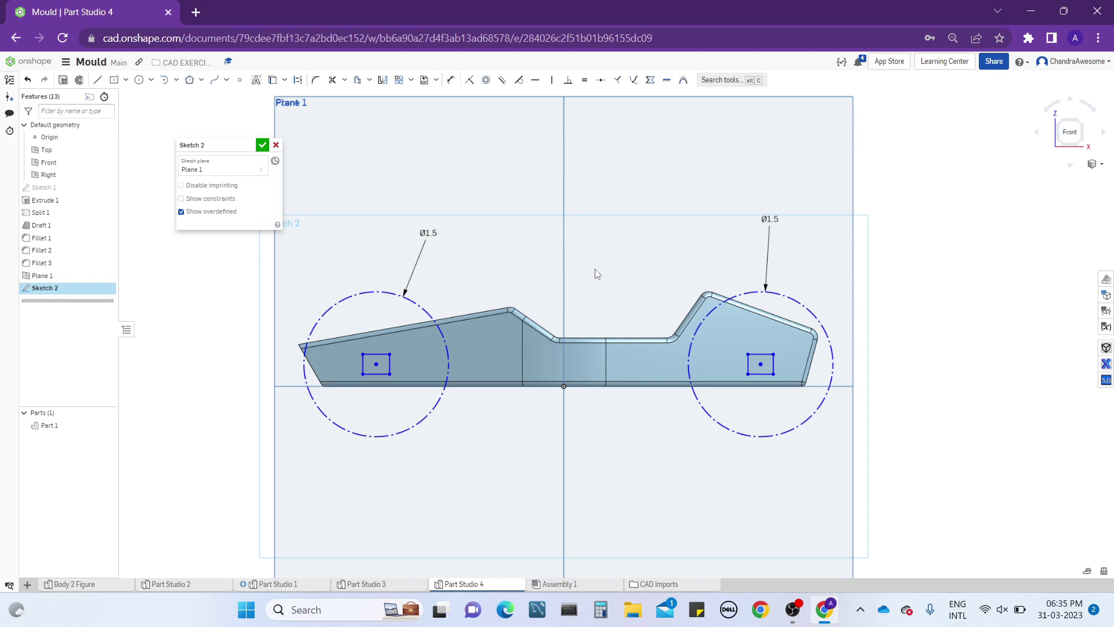
{"action": "double_click", "coordinate": [428, 233]}
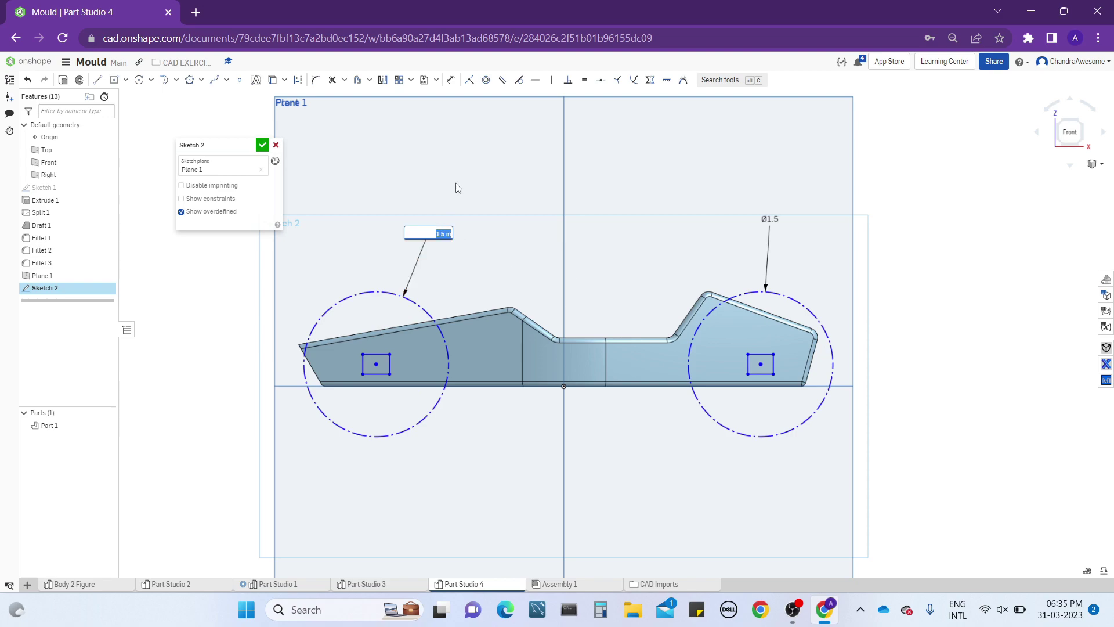
{"action": "type", "text": "1.2"}
{"action": "key", "text": "Return"}
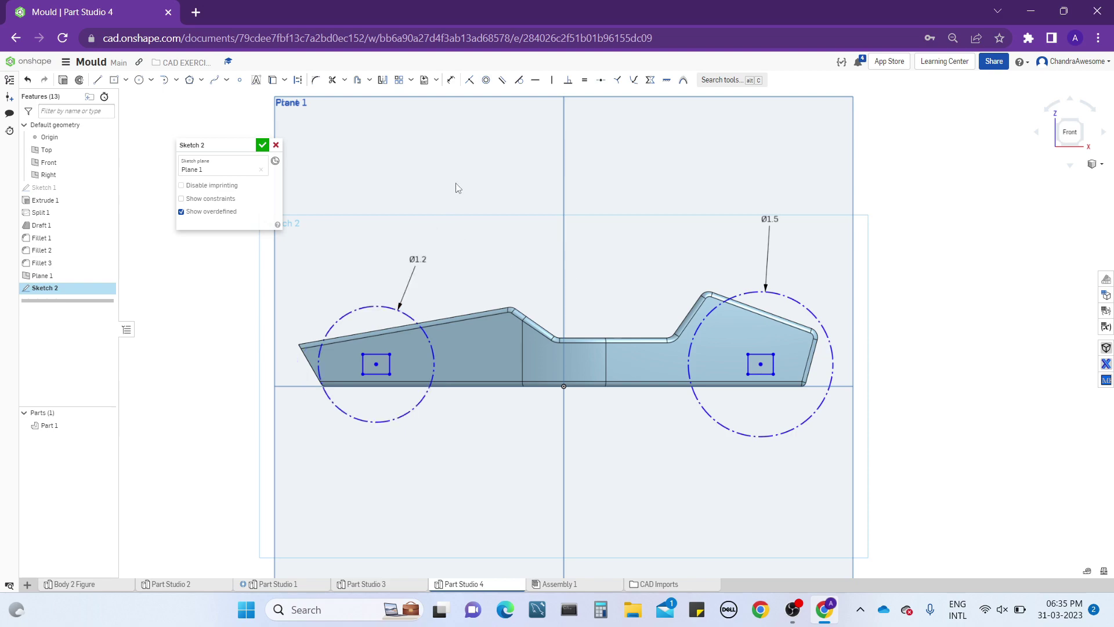
- Set the rear construction circle's diameter to 1.2 in
{"action": "double_click", "coordinate": [779, 216]}
{"action": "type", "text": "1.2"}
{"action": "key", "text": "Return"}
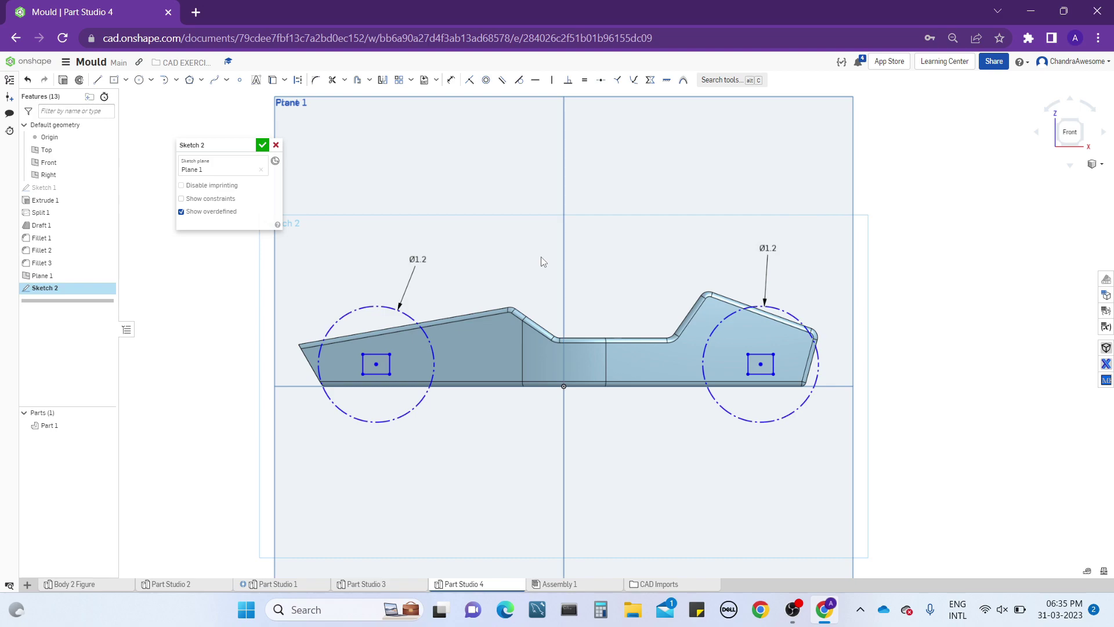
- Dimension the width of the nose rectangle as 0.25 in
{"action": "middle_click_drag", "start_coordinate": [550, 267], "coordinate": [558, 260]}
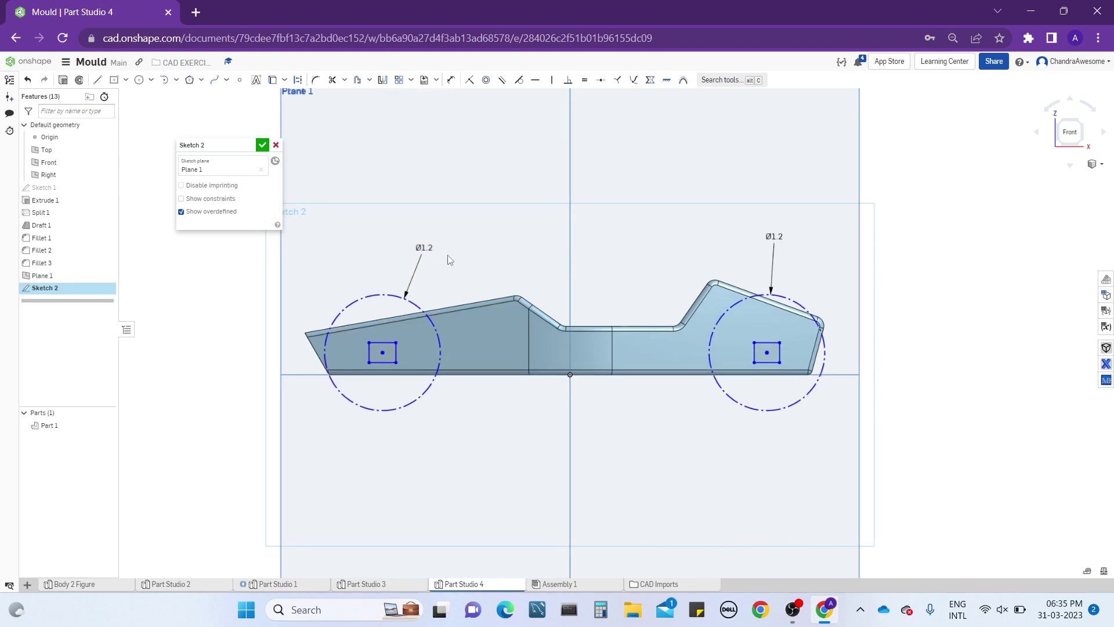
{"action": "scroll", "coordinate": [436, 280], "scroll_direction": "up", "scroll_amount": 1}
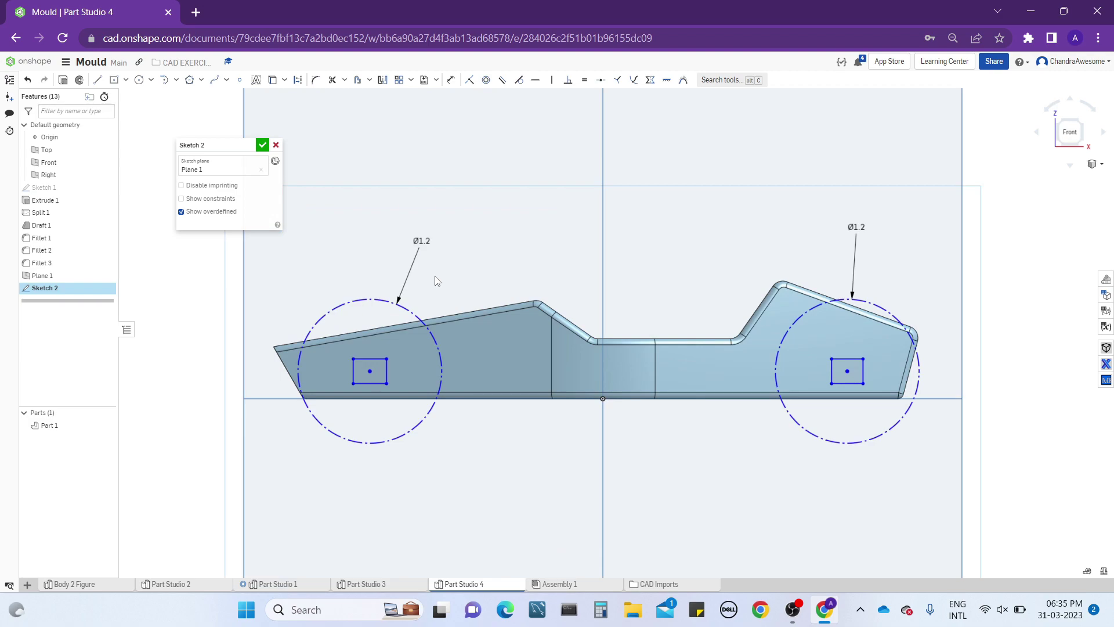
{"action": "scroll", "coordinate": [437, 280], "scroll_direction": "down", "scroll_amount": 2}
{"action": "scroll", "coordinate": [436, 280], "scroll_direction": "up", "scroll_amount": 1}
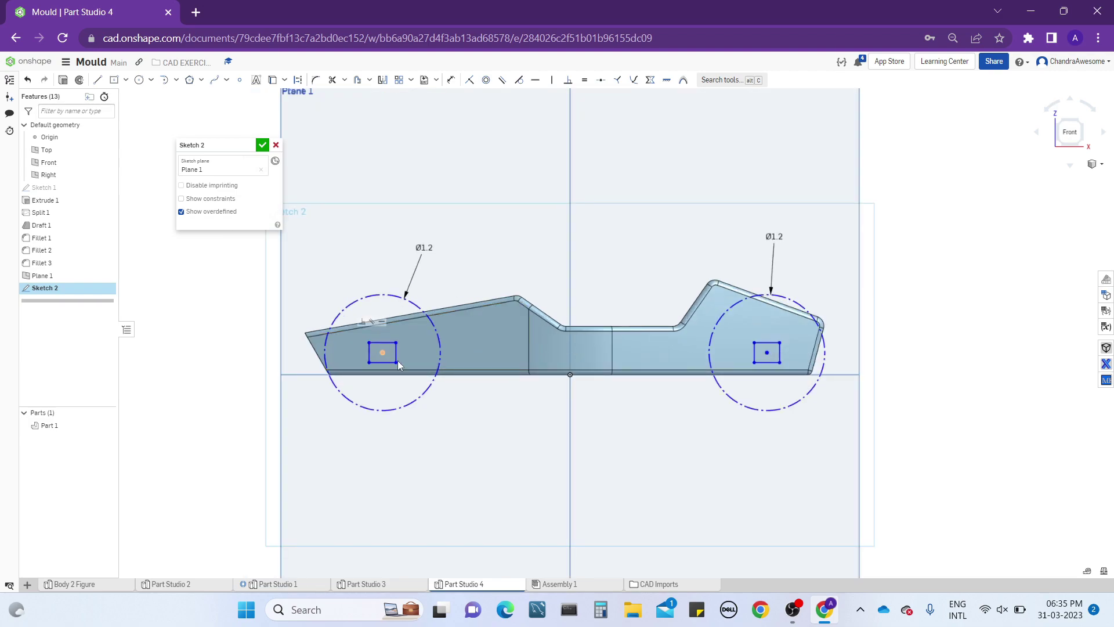
{"action": "key", "text": "u"}
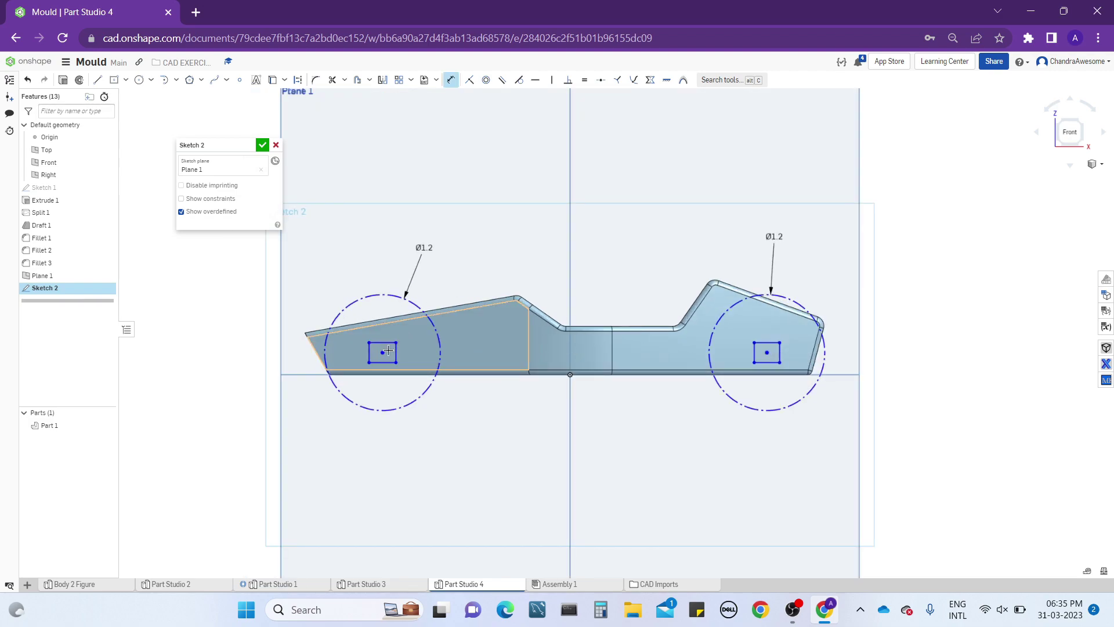
{"action": "scroll", "coordinate": [388, 350], "scroll_direction": "up", "scroll_amount": 4}
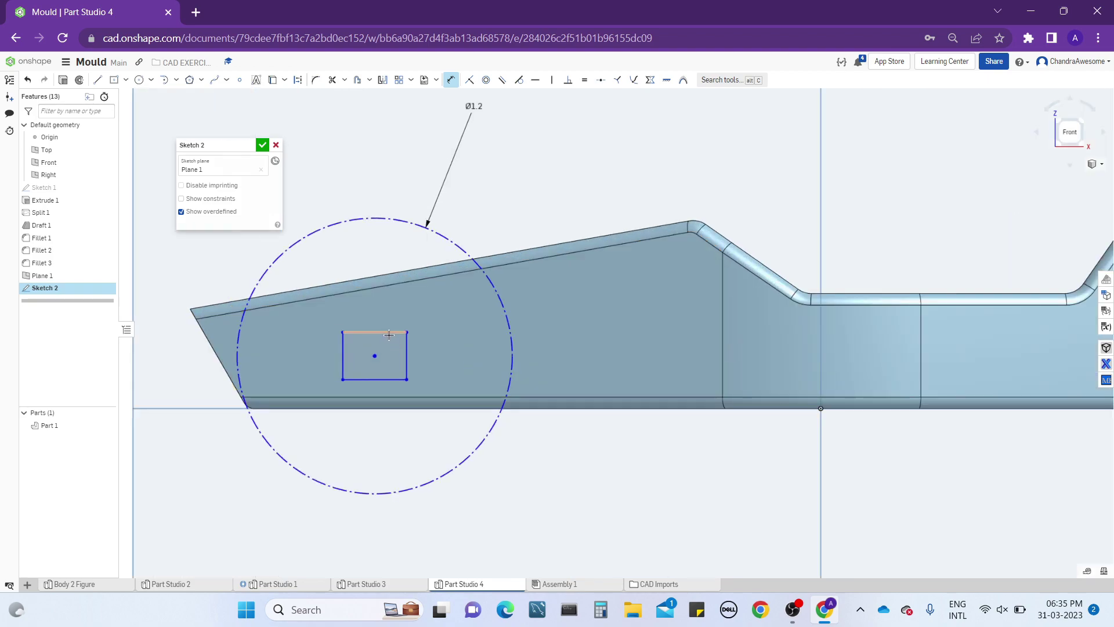
{"action": "left_click", "coordinate": [389, 333]}
{"action": "left_click", "coordinate": [383, 308]}
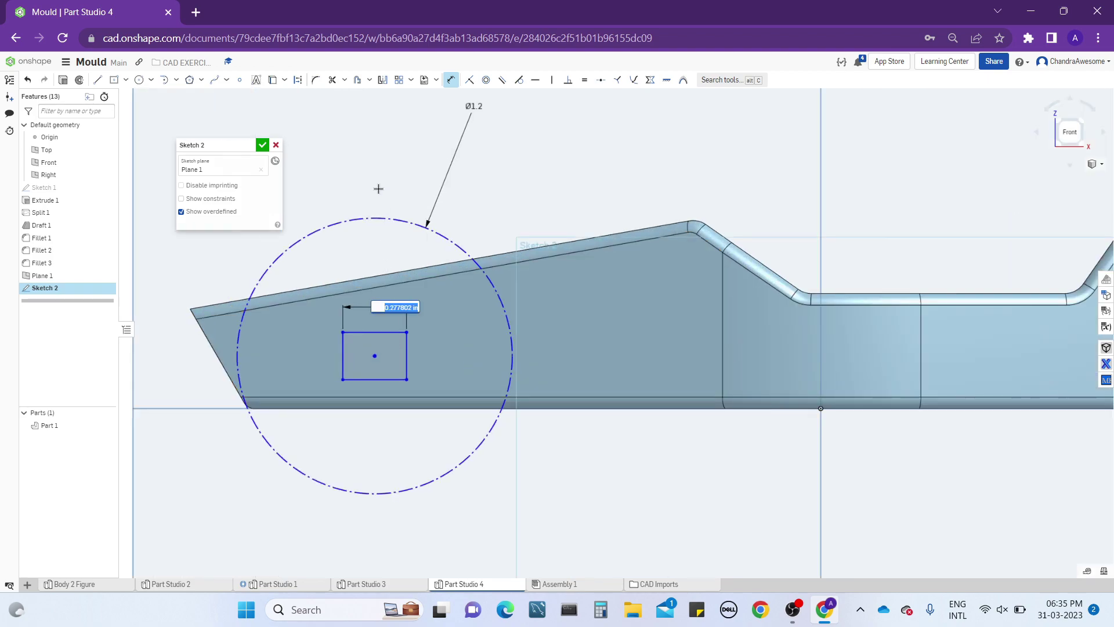
{"action": "key", "text": "BackSpace"}
{"action": "type", "text": ".25"}
{"action": "key", "text": "Return"}
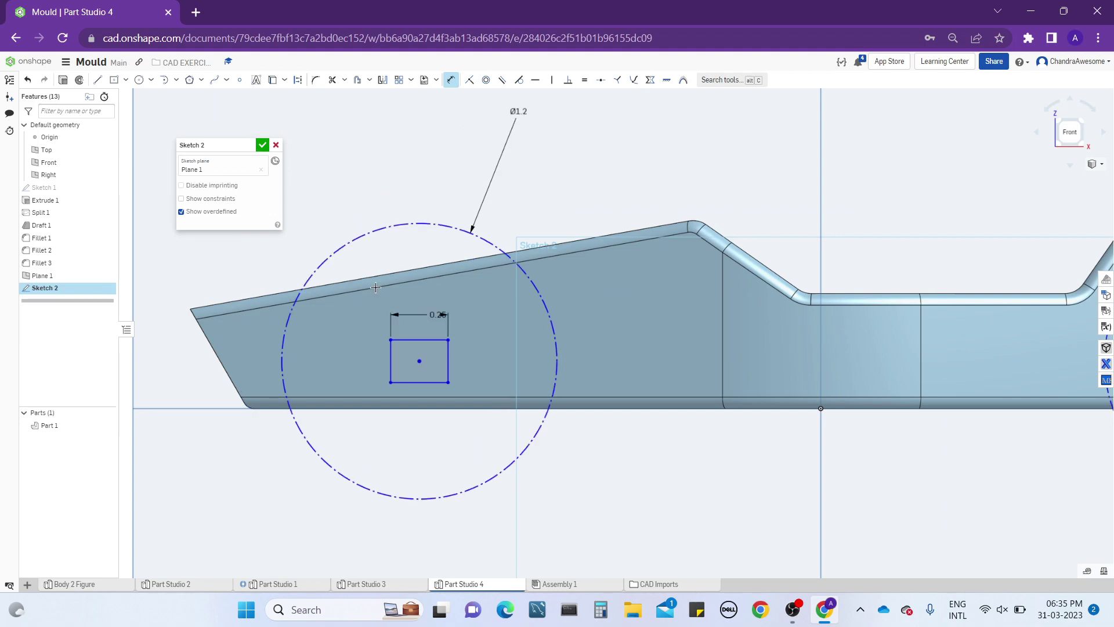
{"action": "left_click", "coordinate": [451, 80]}
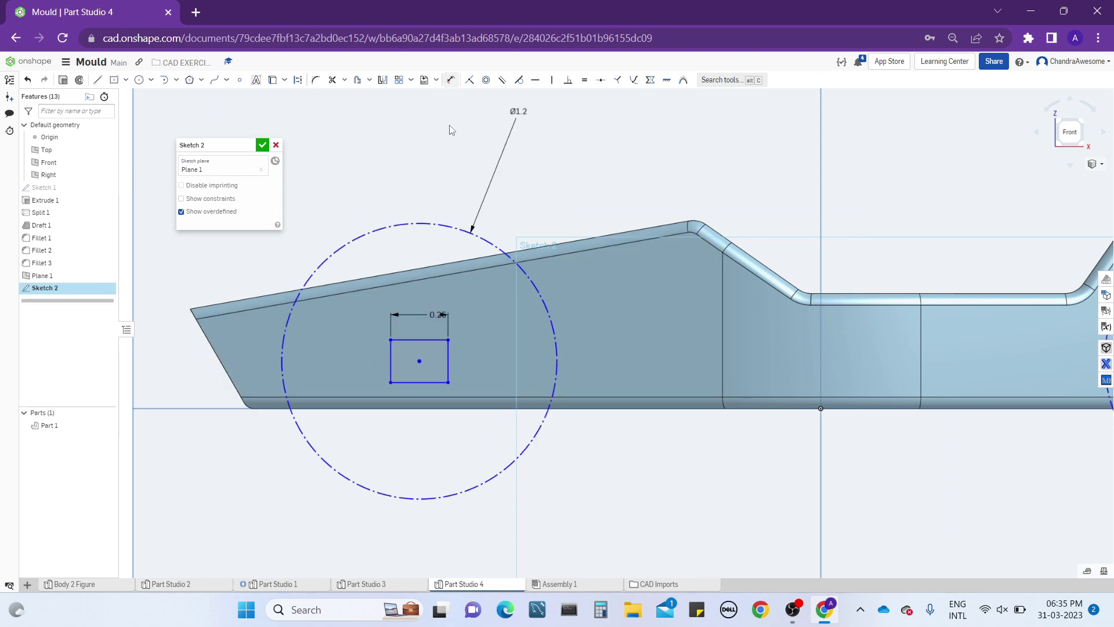
- Make two adjacent sides of the nose rectangle equal so it is a square
{"action": "left_click", "coordinate": [436, 340]}
{"action": "left_click", "coordinate": [449, 360]}
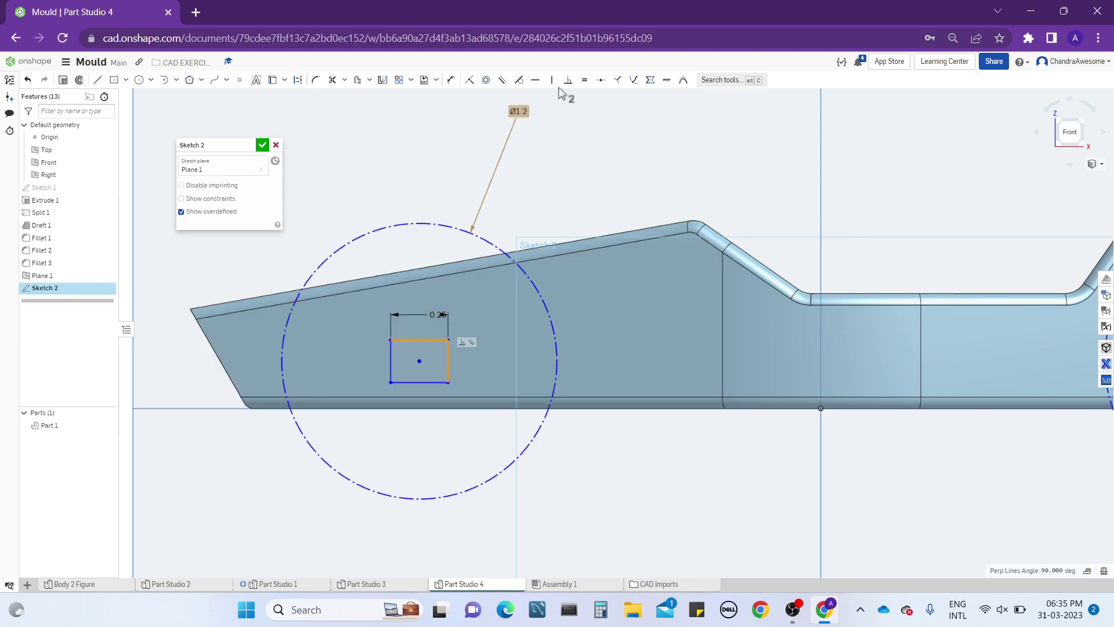
{"action": "left_click", "coordinate": [584, 80]}
{"action": "scroll", "coordinate": [495, 251], "scroll_direction": "down", "scroll_amount": 2}
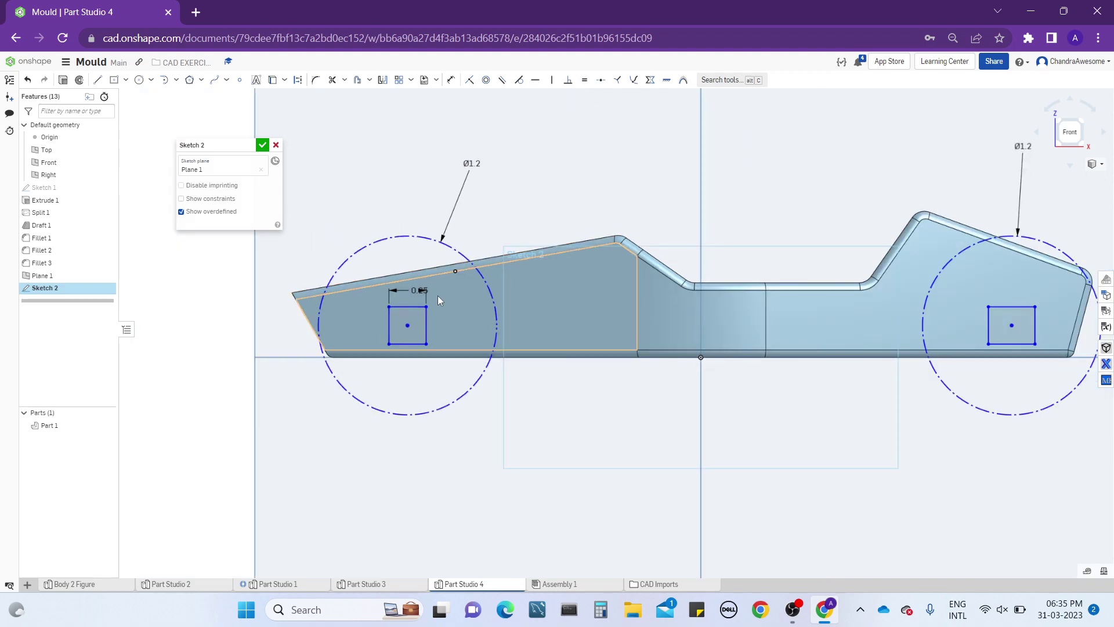
- Make all four sides of the rear rectangle equal to the upper side of the nose square
{"action": "left_click", "coordinate": [407, 306]}
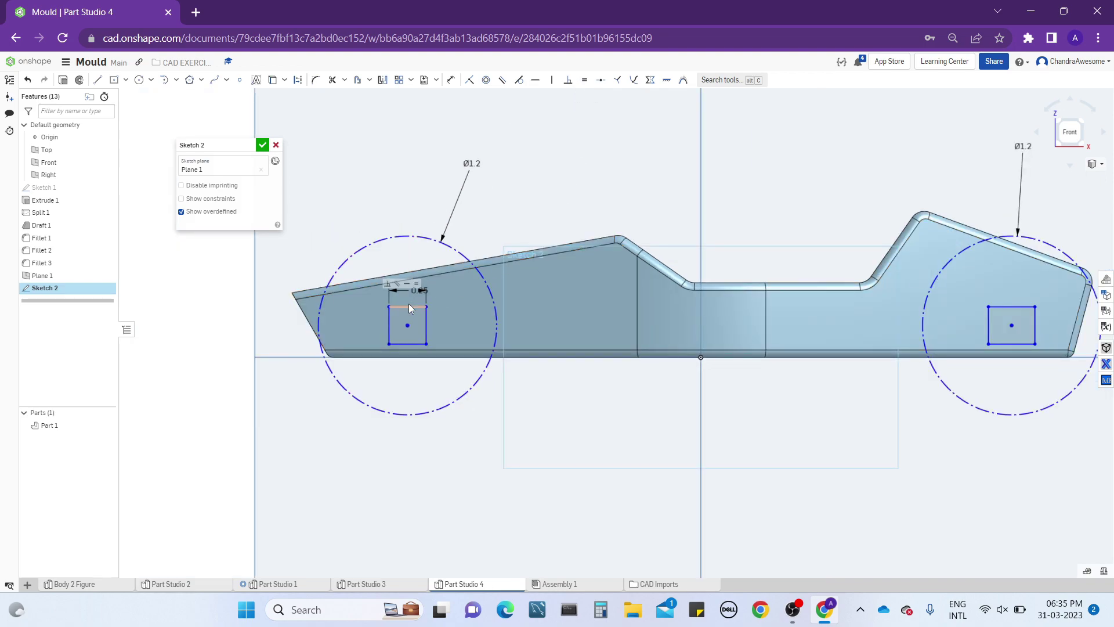
{"action": "left_click", "coordinate": [1011, 305]}
{"action": "left_click", "coordinate": [1036, 323]}
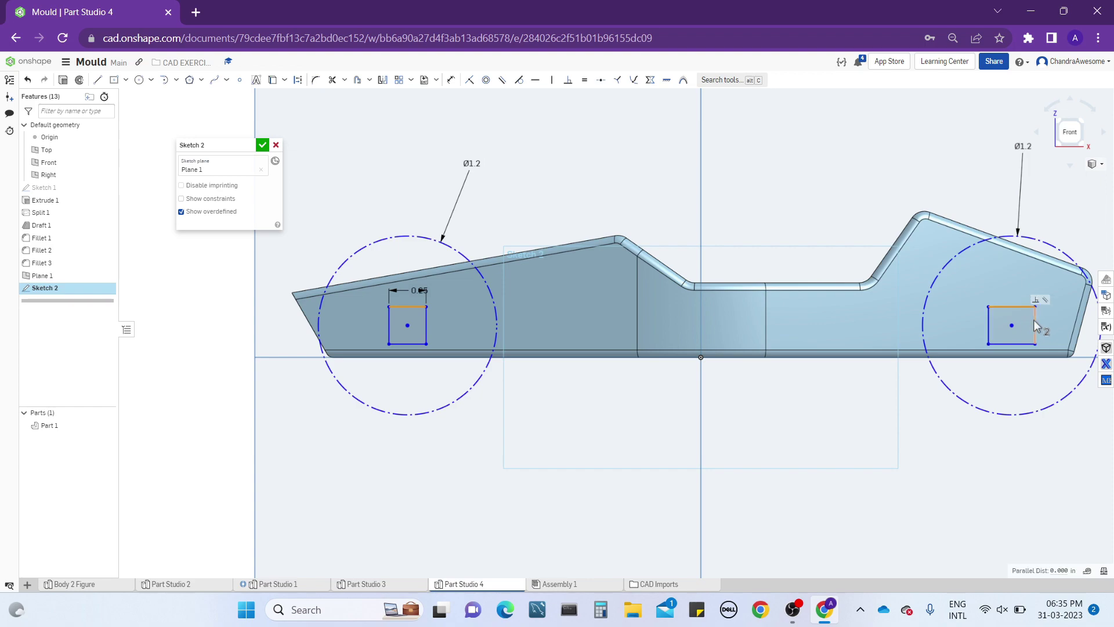
{"action": "left_click", "coordinate": [1024, 344]}
{"action": "left_click", "coordinate": [988, 326]}
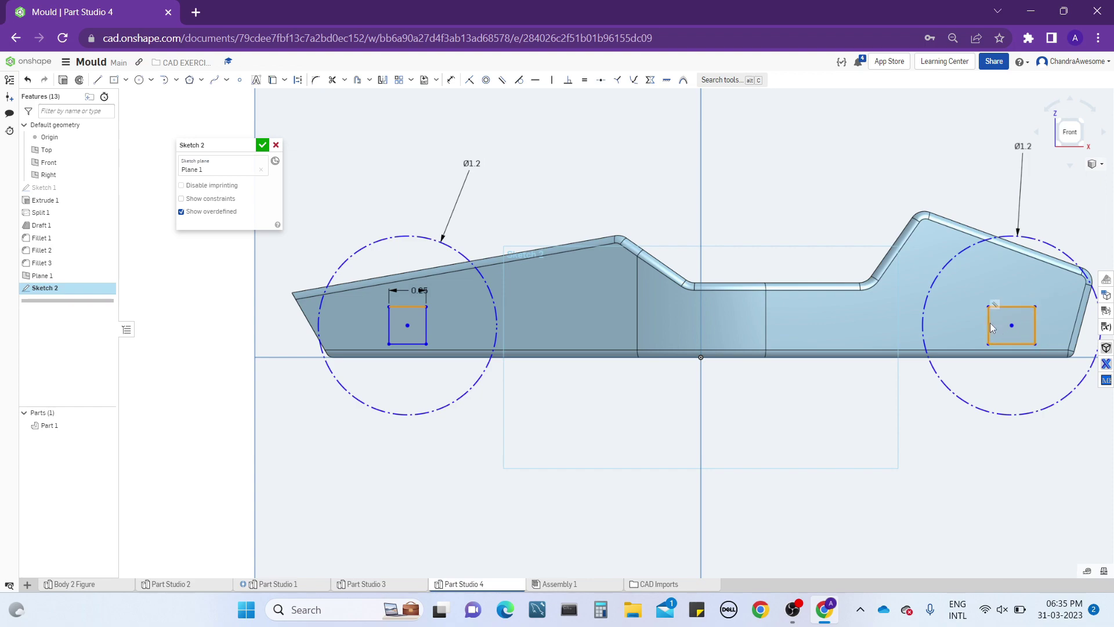
{"action": "left_click", "coordinate": [585, 80]}
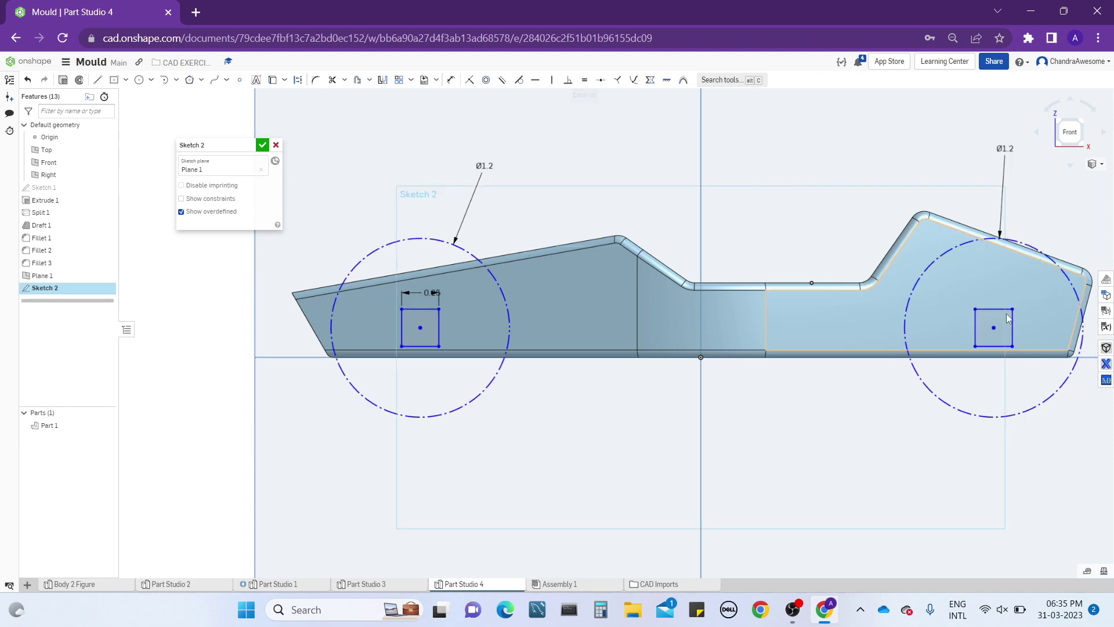
- Align the centre points of the nose and rear squares with a horizontal constraint
{"action": "middle_click_drag", "start_coordinate": [925, 232], "coordinate": [824, 249]}
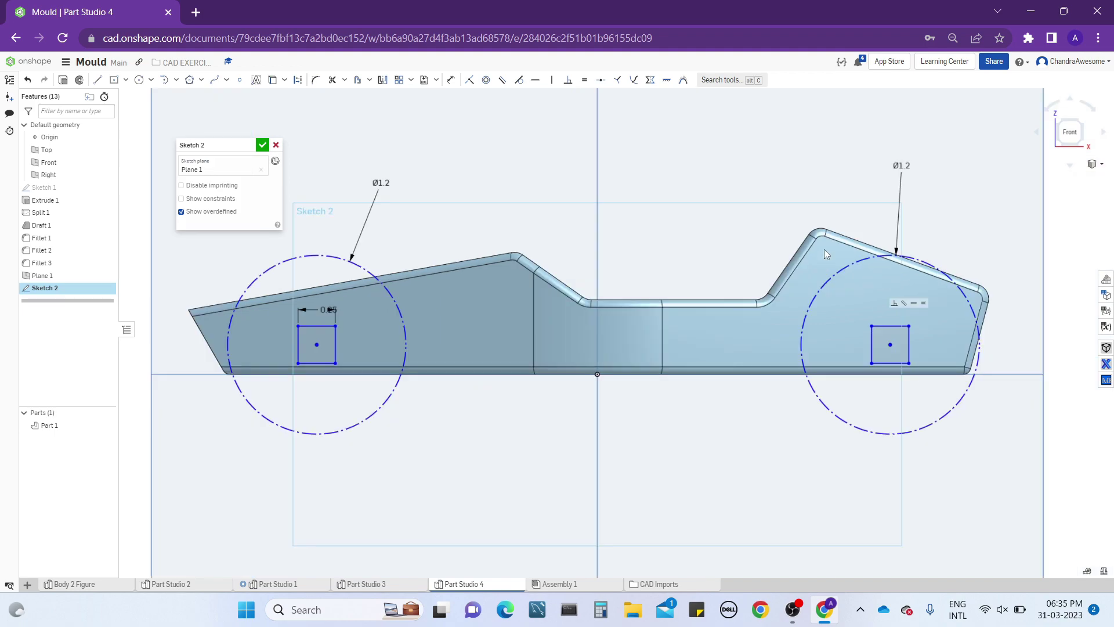
{"action": "left_click", "coordinate": [316, 344]}
{"action": "key", "text": "d"}
{"action": "left_click", "coordinate": [890, 344]}
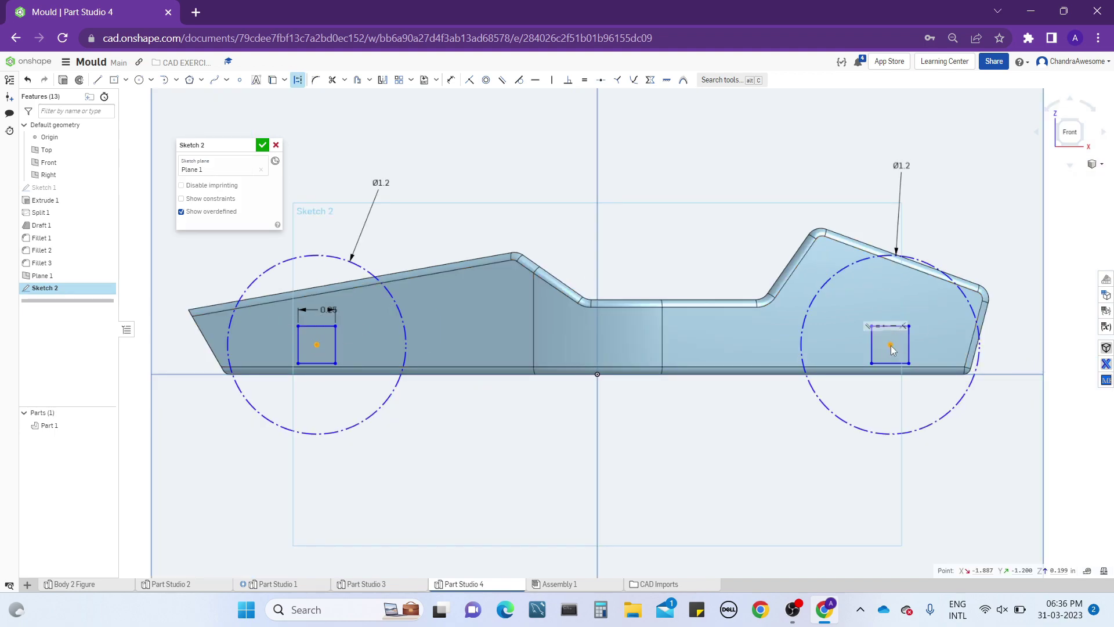
{"action": "left_click", "coordinate": [537, 84]}
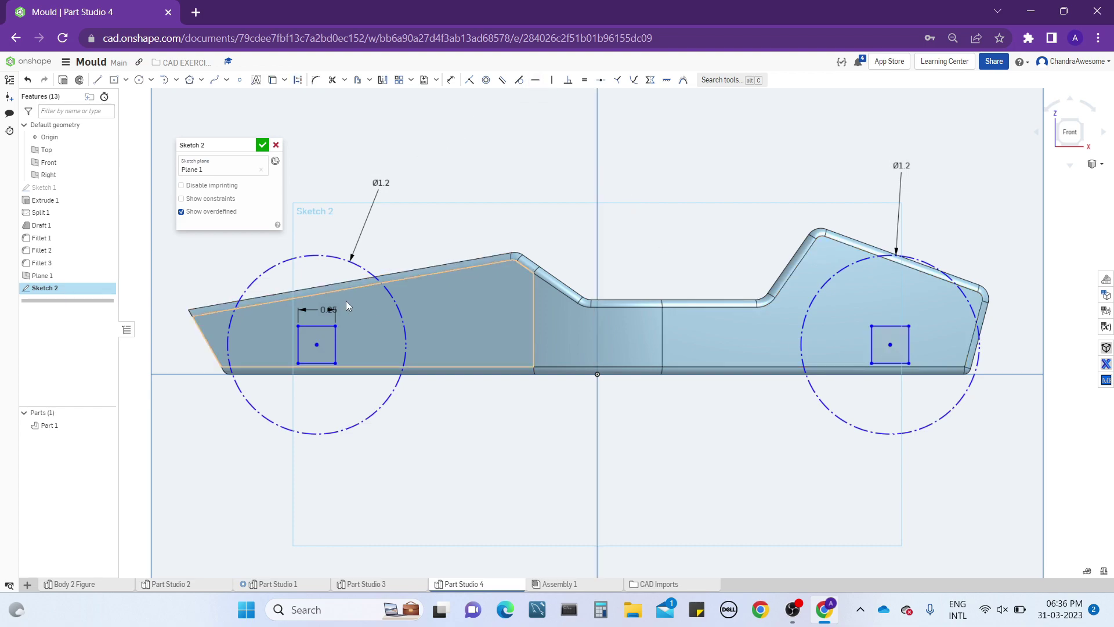
- Set the nose square's width to 0.2 in
{"action": "double_click", "coordinate": [326, 308]}
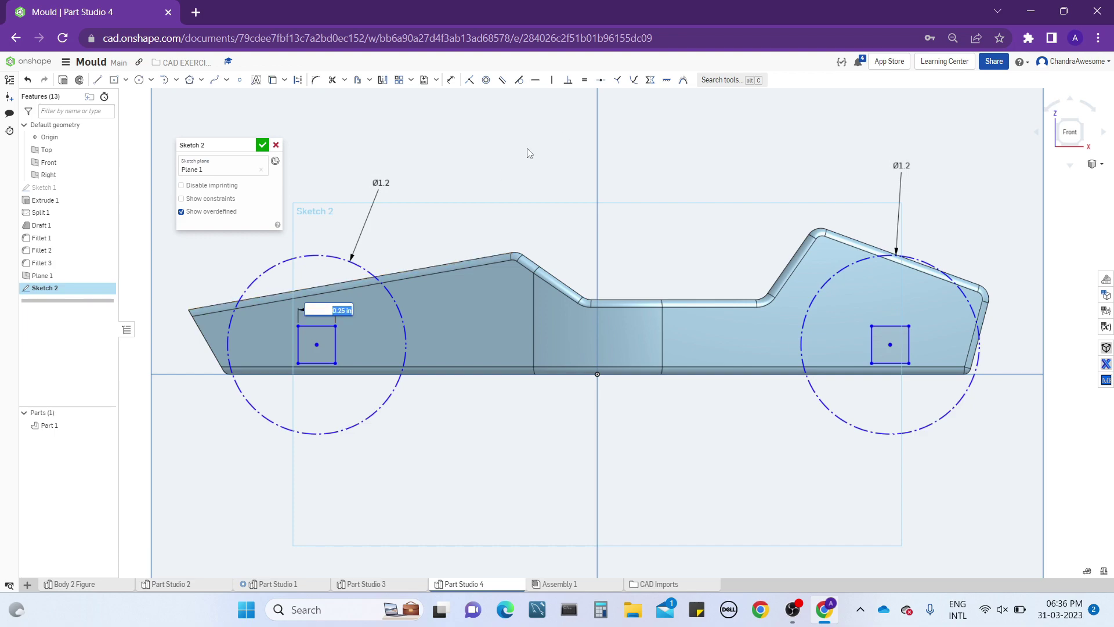
{"action": "key", "text": "BackSpace"}
{"action": "key", "text": "Return"}
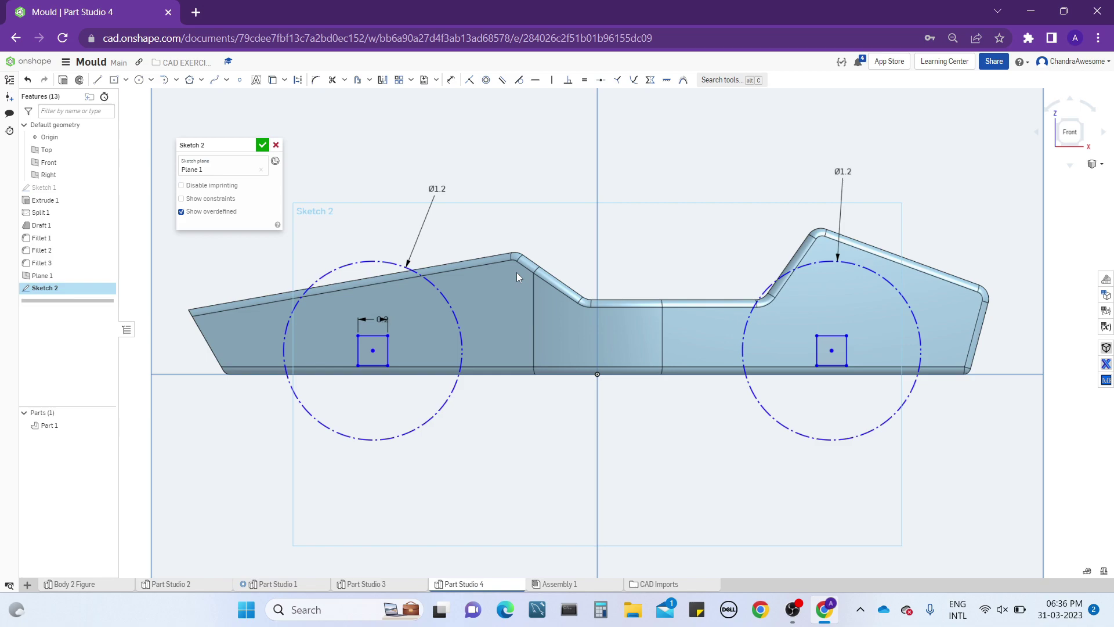
- Move the nose square and its wheel circle slightly up and towards the nose tip
{"action": "left_click", "coordinate": [451, 79]}
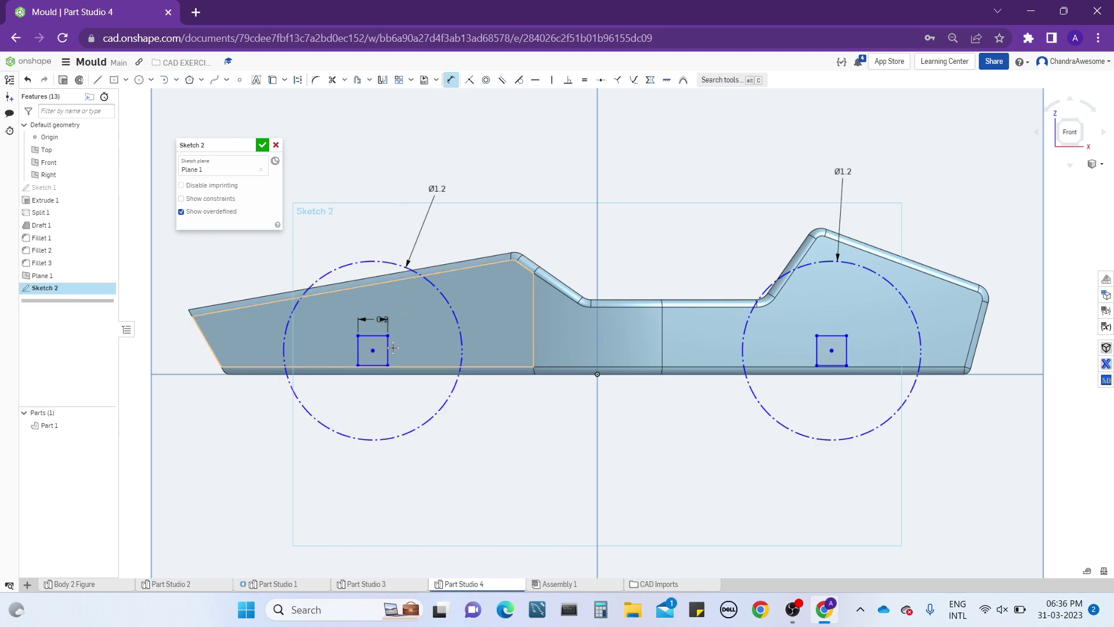
{"action": "scroll", "coordinate": [393, 347], "scroll_direction": "up", "scroll_amount": 3}
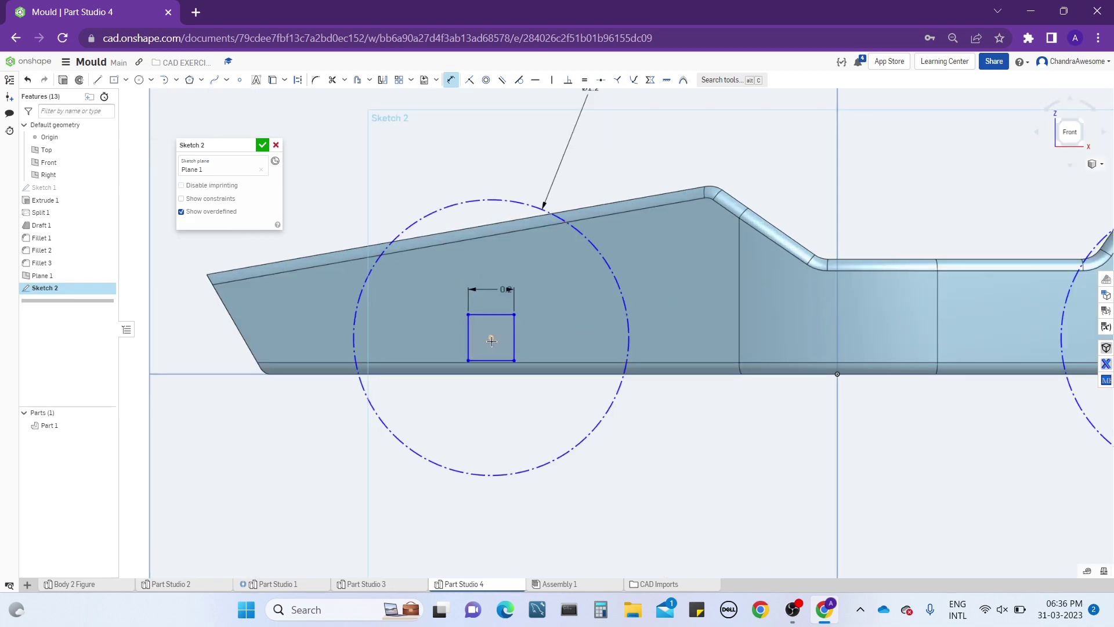
{"action": "left_click", "coordinate": [451, 79]}
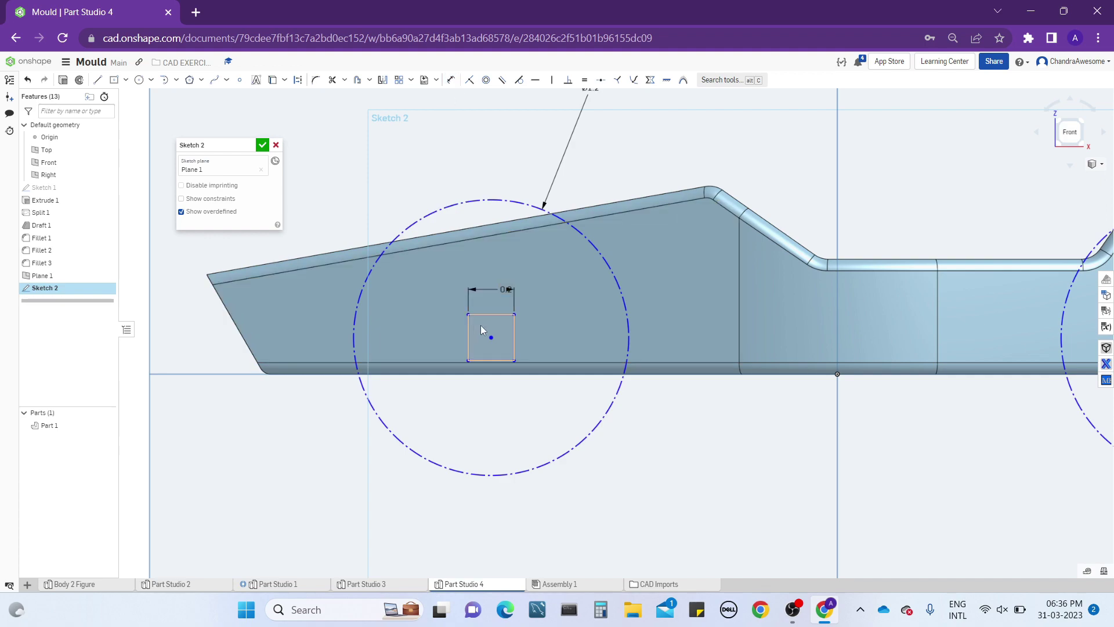
{"action": "left_click_drag", "start_coordinate": [491, 341], "coordinate": [466, 325]}
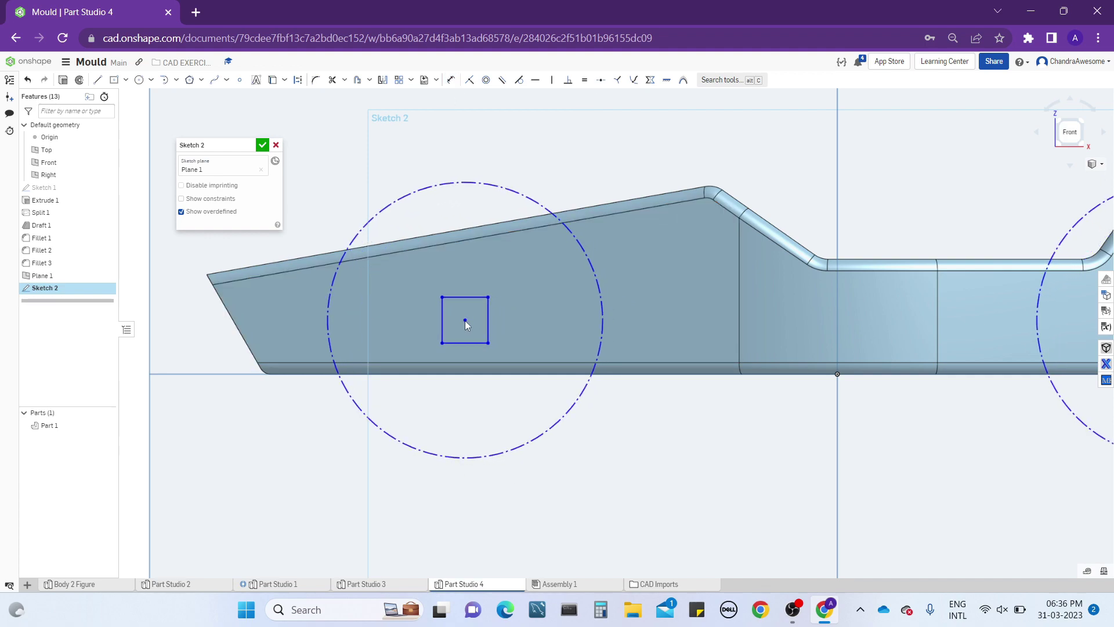
{"action": "scroll", "coordinate": [465, 320], "scroll_direction": "down", "scroll_amount": 3}
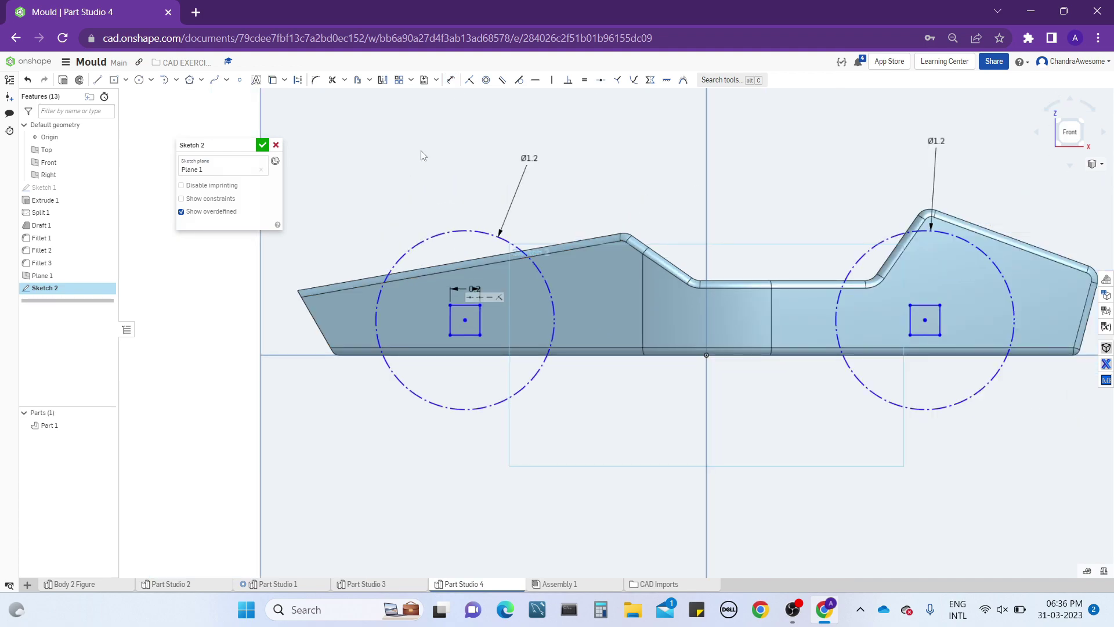
- Try a 0.15 in dimension between the nose square's centre and the body's lower fillet edge, and undo it
{"action": "left_click", "coordinate": [451, 79]}
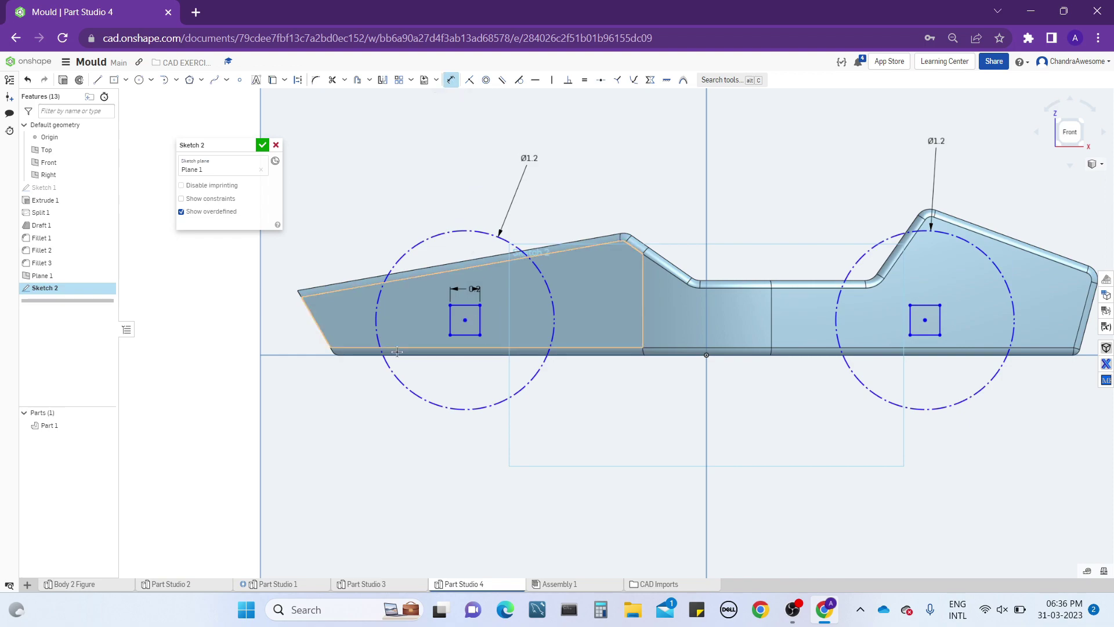
{"action": "left_click", "coordinate": [421, 347]}
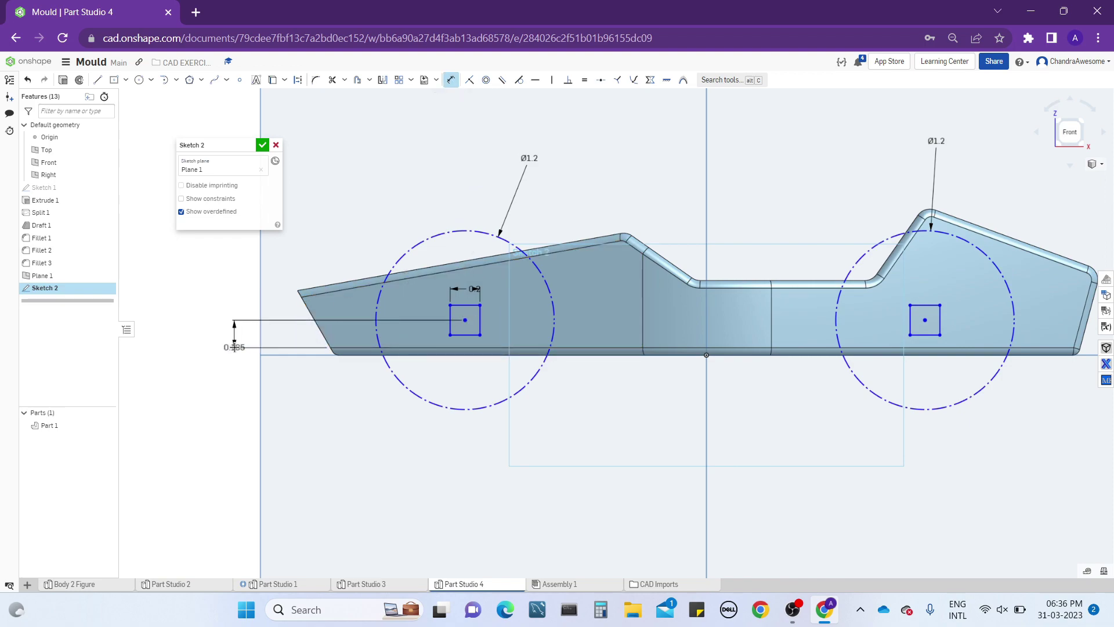
{"action": "left_click", "coordinate": [234, 347]}
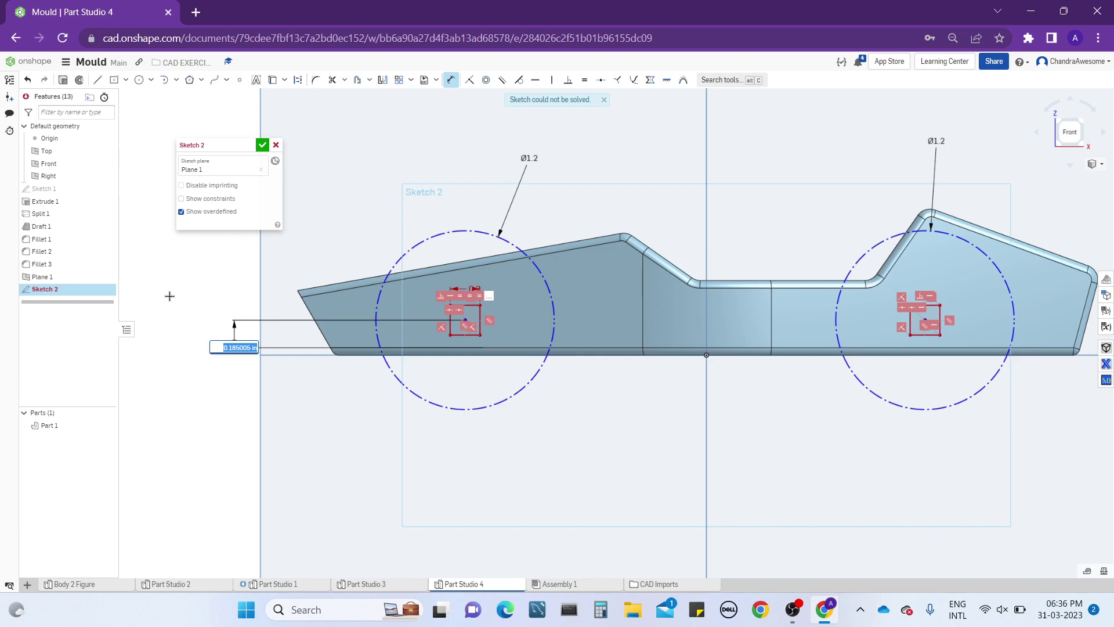
{"action": "key", "text": "BackSpace"}
{"action": "type", "text": ".15"}
{"action": "key", "text": "Return"}
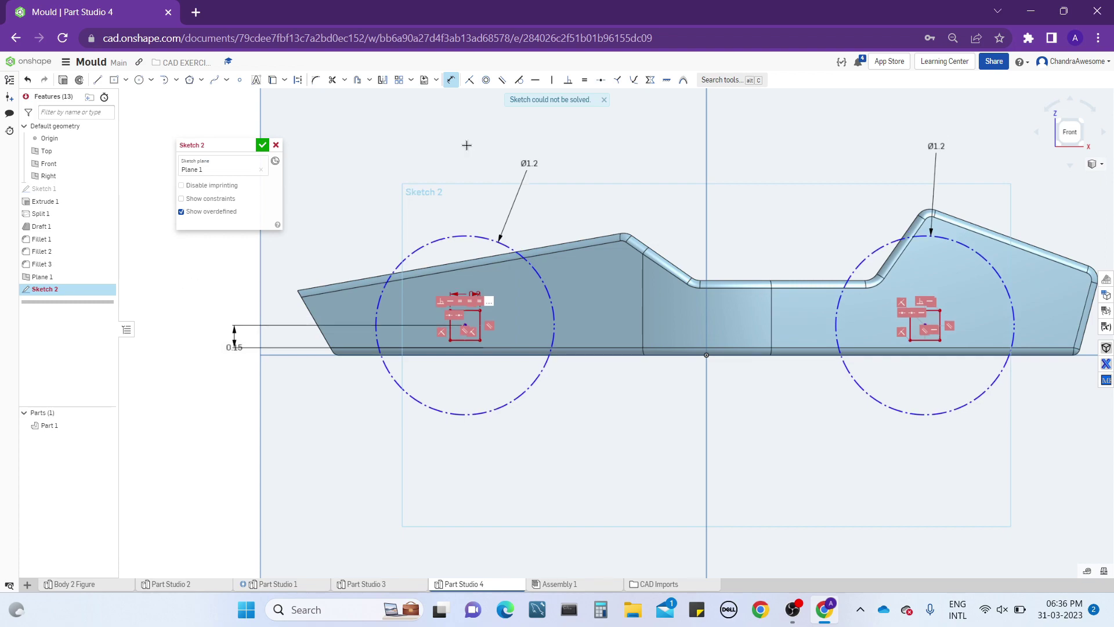
{"action": "left_click", "coordinate": [451, 80]}
{"action": "key", "text": "ctrl+z"}
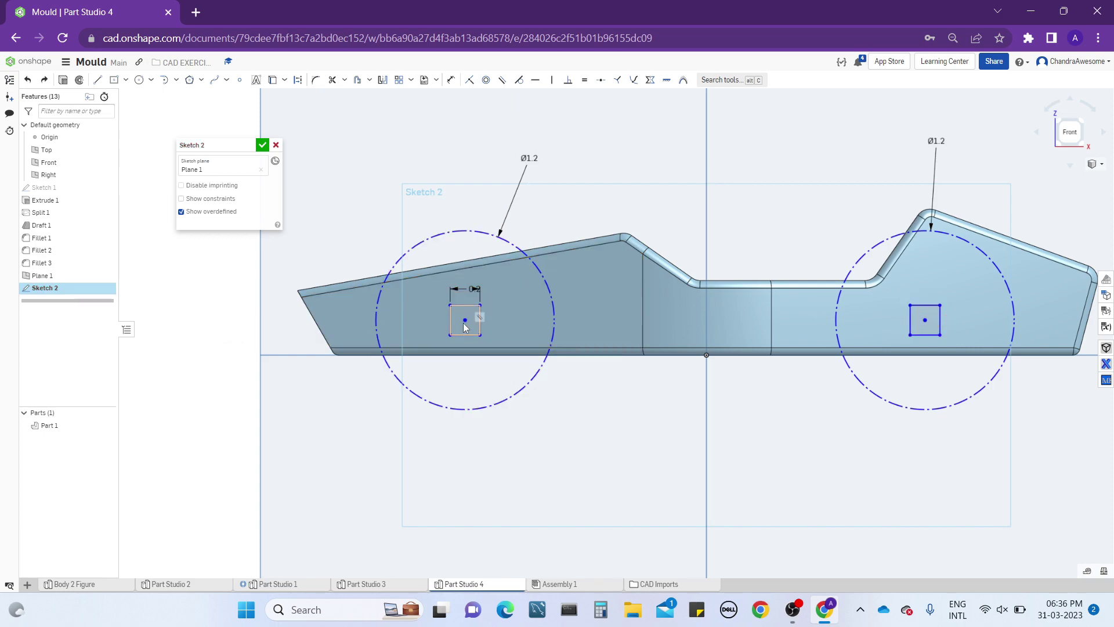
- Raise the nose square slightly, try to dimension its centre's height above the body's lower fillet edge, and undo that dimension
{"action": "mouse_move", "coordinate": [465, 320]}
{"action": "left_mouse_down"}
{"action": "mouse_move", "coordinate": [473, 446]}
{"action": "mouse_move", "coordinate": [753, 392]}
{"action": "mouse_move", "coordinate": [629, 266]}
{"action": "mouse_move", "coordinate": [473, 212]}
{"action": "mouse_move", "coordinate": [555, 335]}
{"action": "mouse_move", "coordinate": [469, 310]}
{"action": "left_mouse_up"}
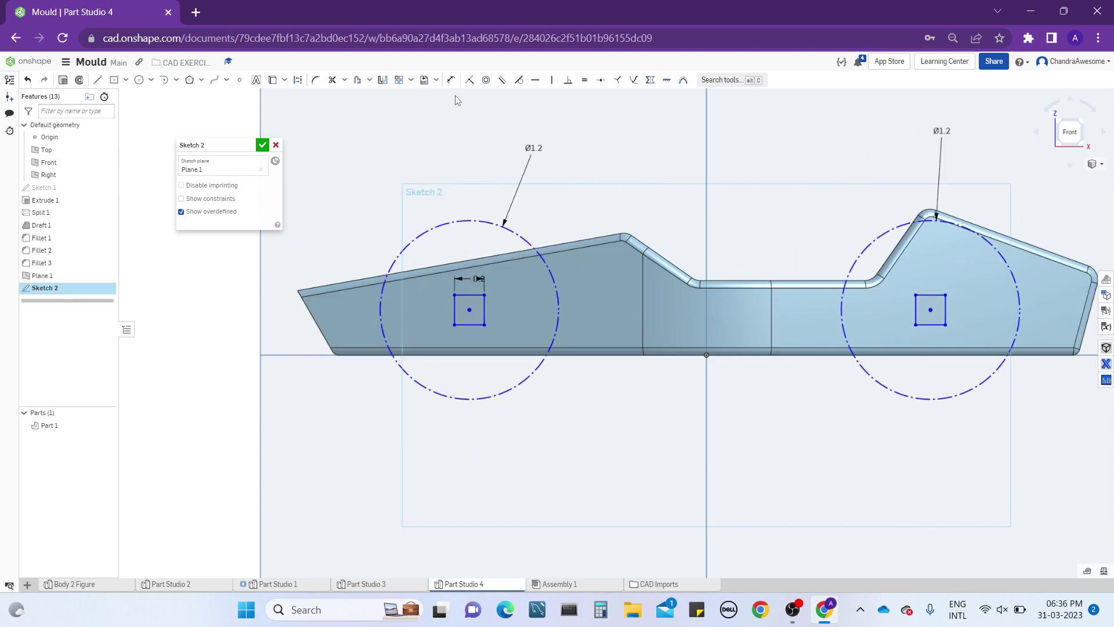
{"action": "left_click", "coordinate": [451, 79]}
{"action": "left_click", "coordinate": [470, 310]}
{"action": "left_click", "coordinate": [471, 348]}
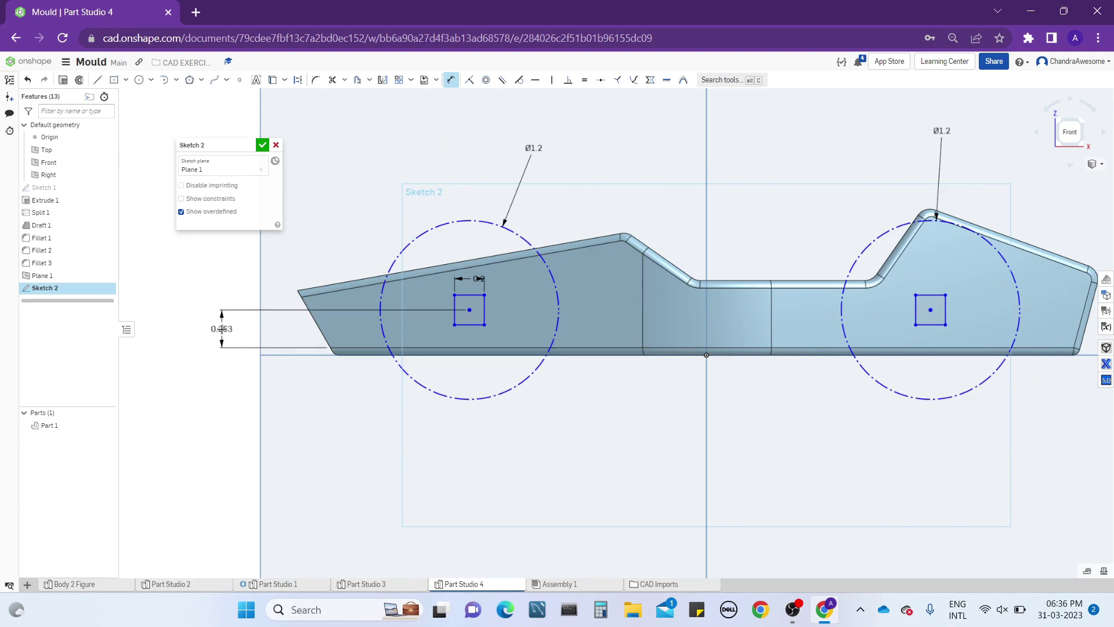
{"action": "left_click", "coordinate": [222, 329]}
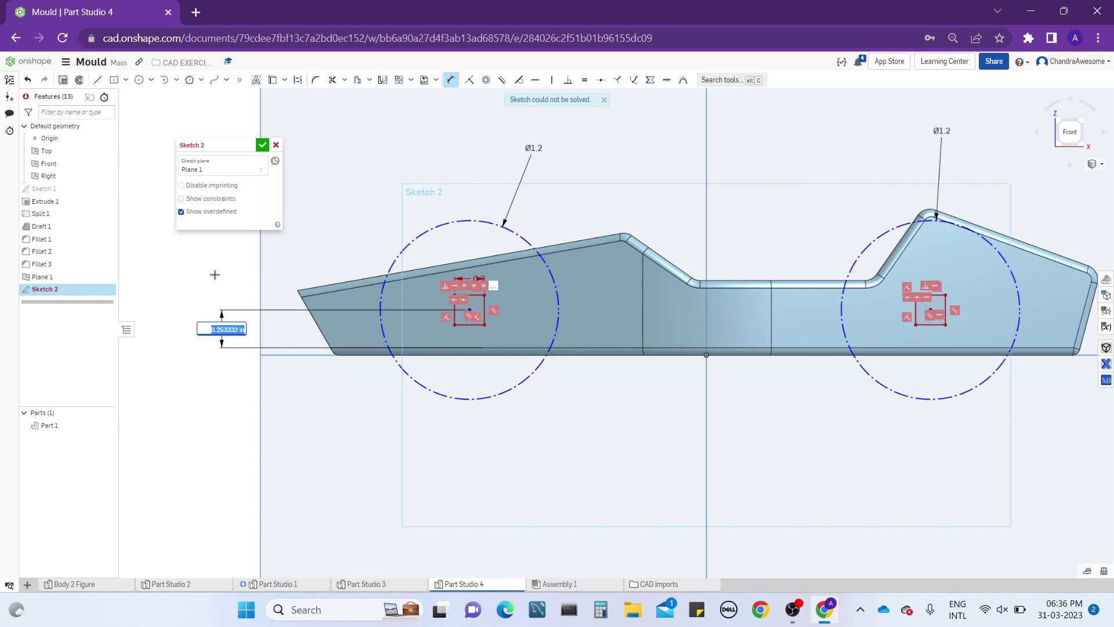
{"action": "key", "text": "Return"}
{"action": "key", "text": "ctrl+z"}
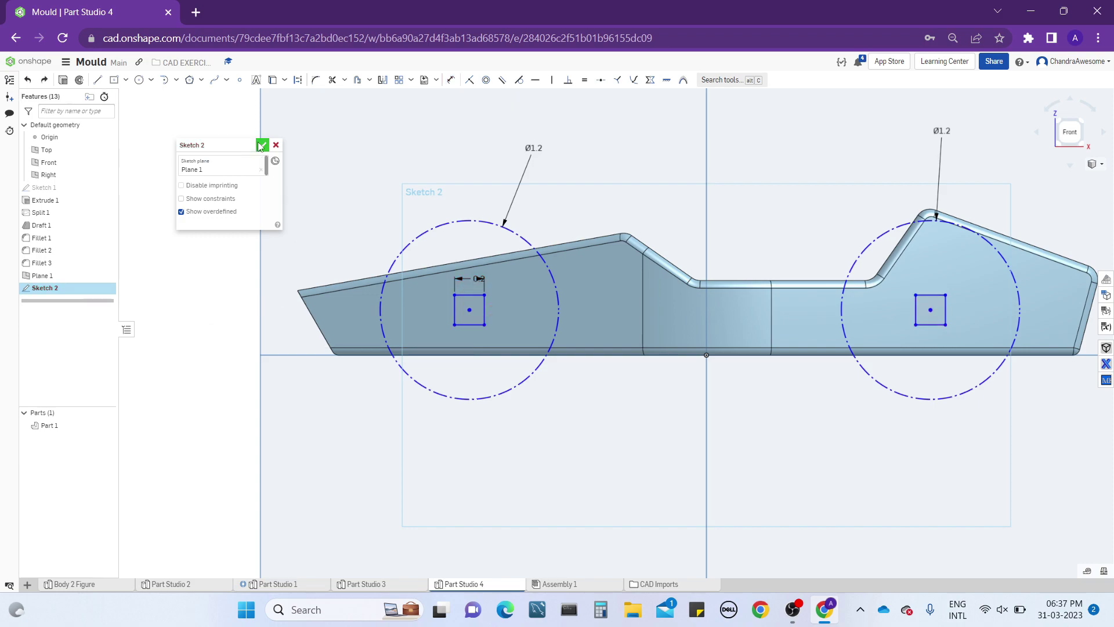
- Finish Sketch 2 and reopen it for editing from the nose construction circle
{"action": "left_click", "coordinate": [261, 146]}
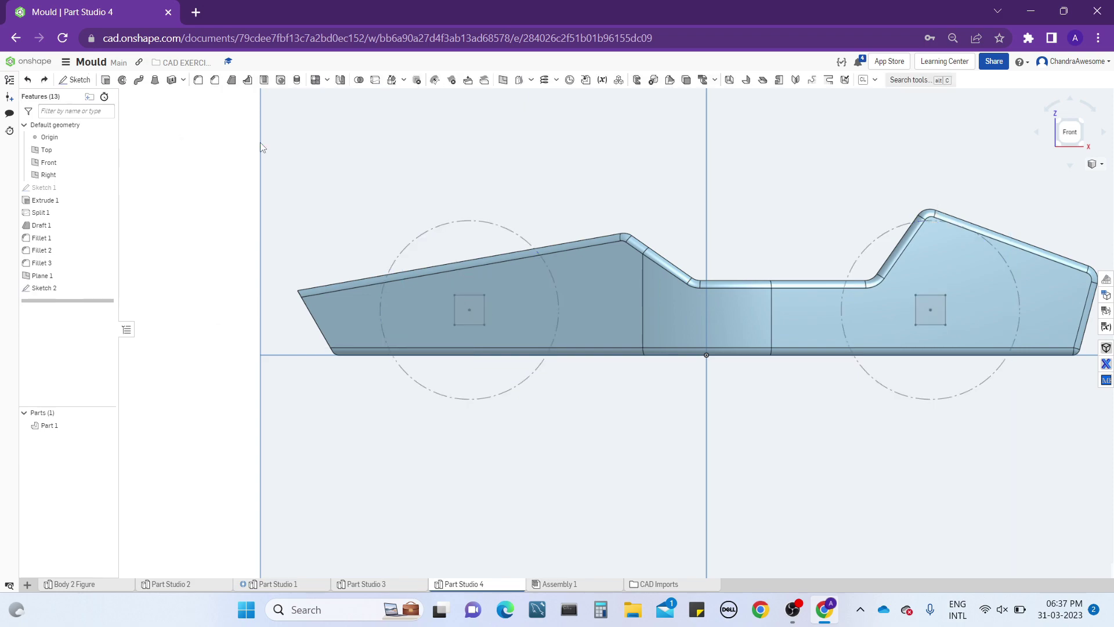
{"action": "right_click", "coordinate": [456, 223]}
{"action": "left_click", "coordinate": [482, 228]}
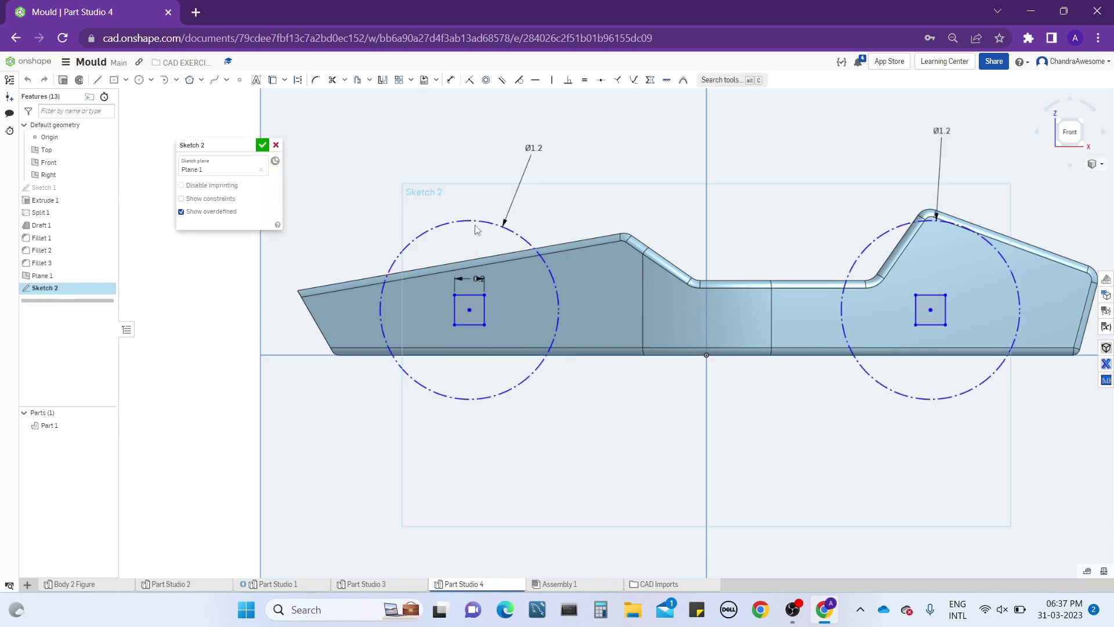
- Try again to dimension from the body's lower fillet edge to the nose square's centre, and undo it
{"action": "left_click", "coordinate": [452, 81]}
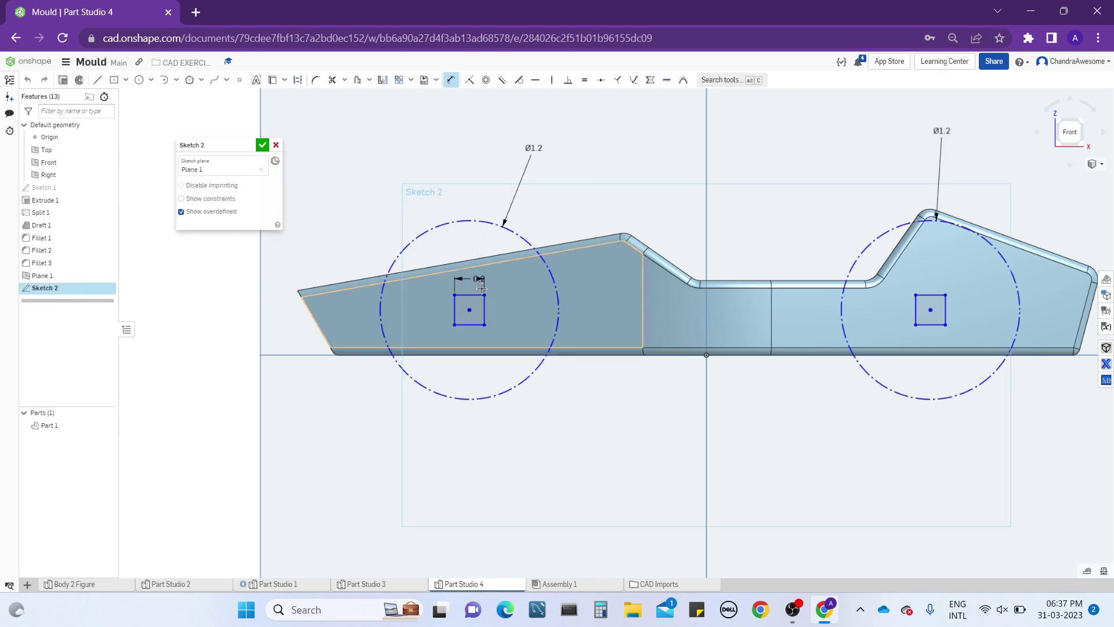
{"action": "left_click", "coordinate": [418, 347]}
{"action": "left_click", "coordinate": [469, 309]}
{"action": "left_click", "coordinate": [225, 340]}
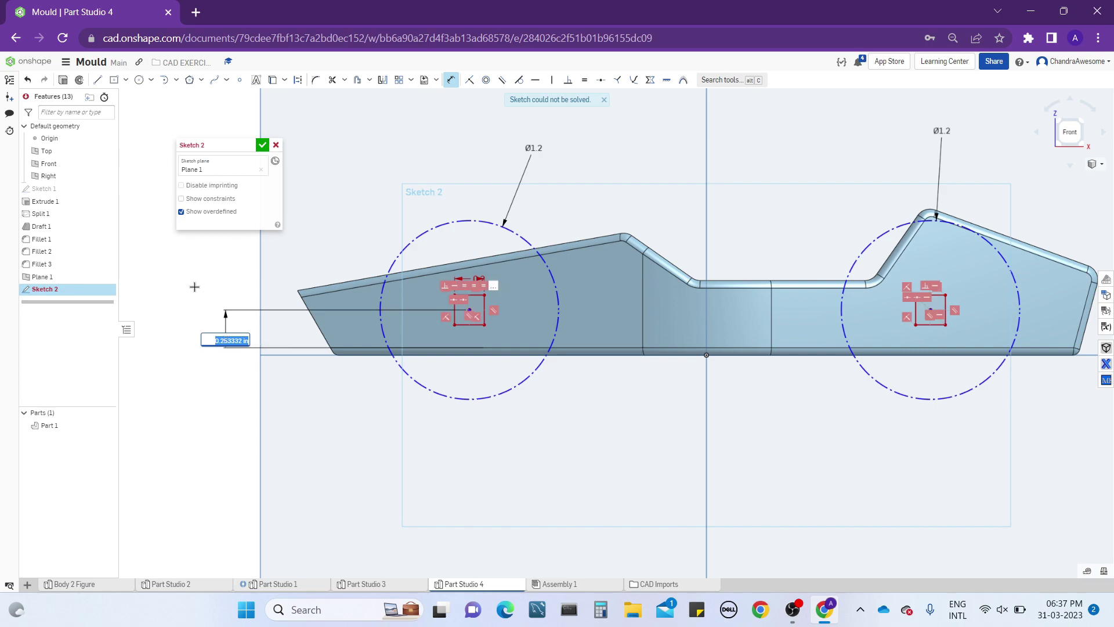
{"action": "key", "text": "Return"}
{"action": "key", "text": "Escape"}
{"action": "key", "text": "ctrl+z"}
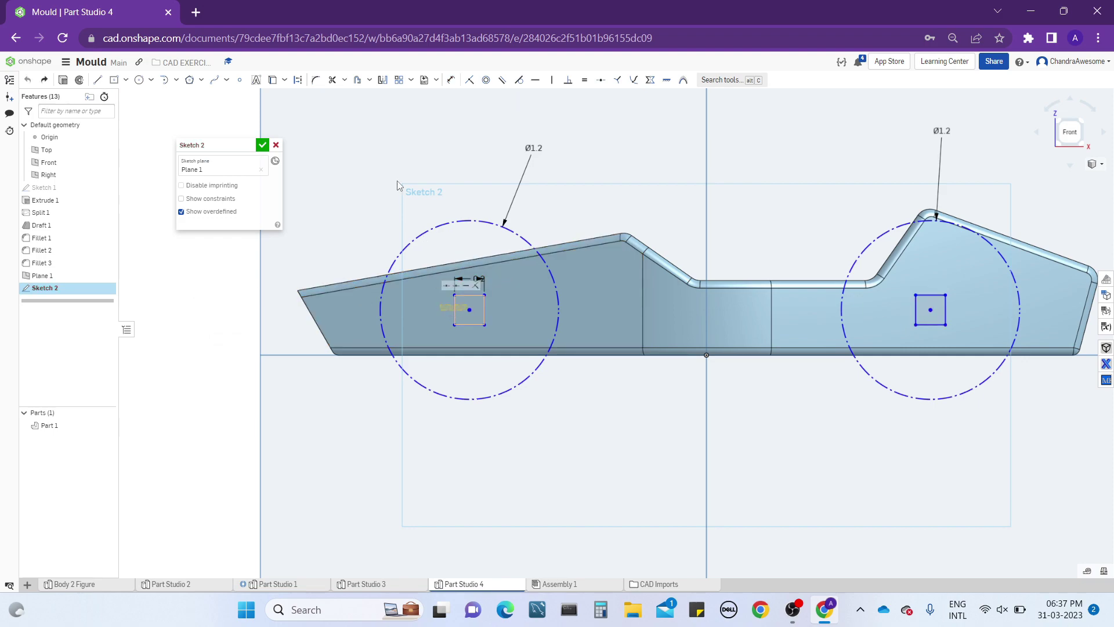
- Dimension the horizontal distance from the nose tip to the nose square's centre as 0.5 in
{"action": "left_click", "coordinate": [452, 79]}
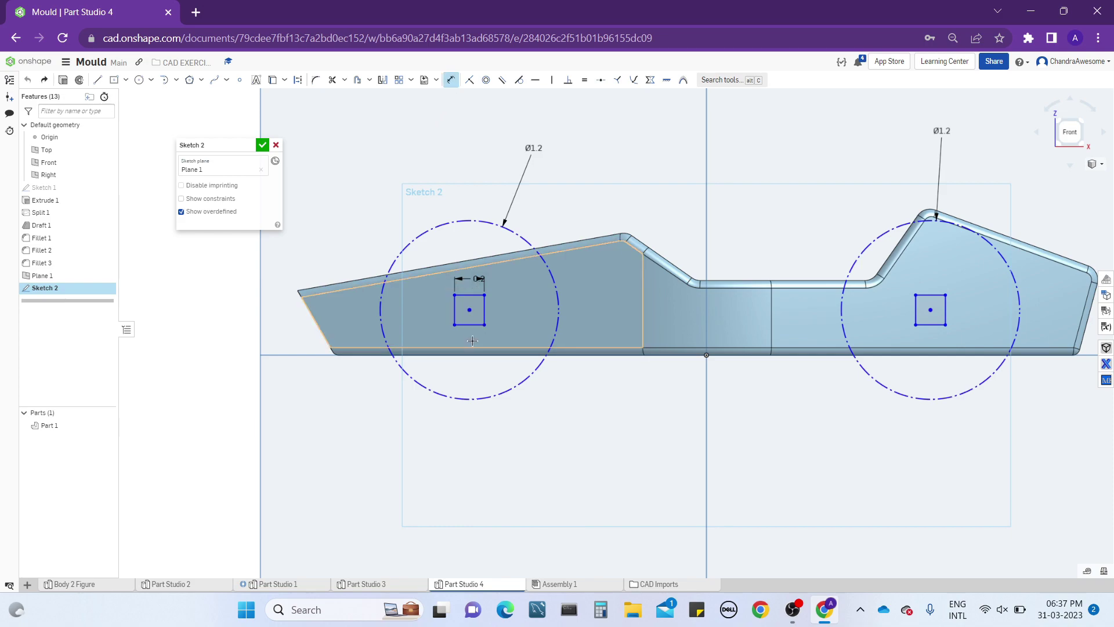
{"action": "left_click", "coordinate": [302, 299]}
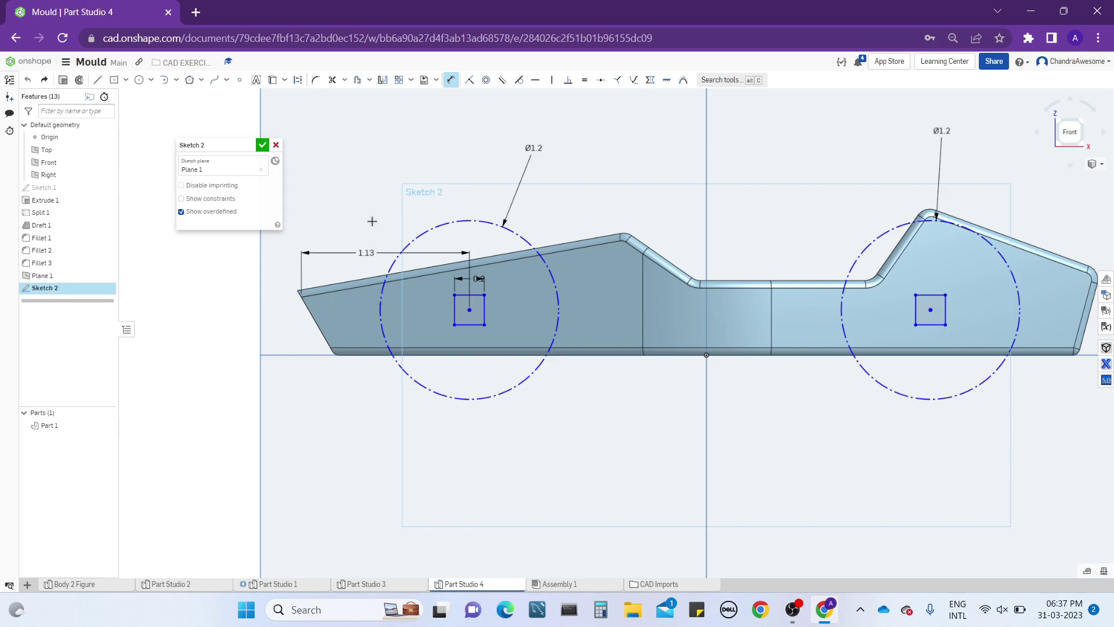
{"action": "left_click", "coordinate": [372, 214]}
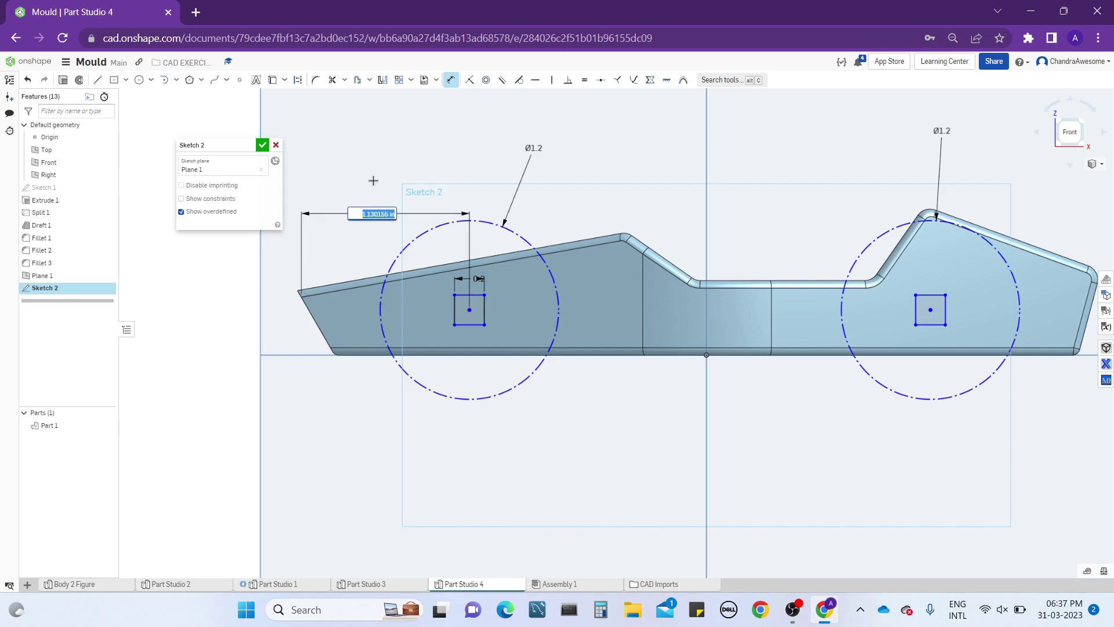
{"action": "key", "text": "BackSpace"}
{"action": "key", "text": "Return"}
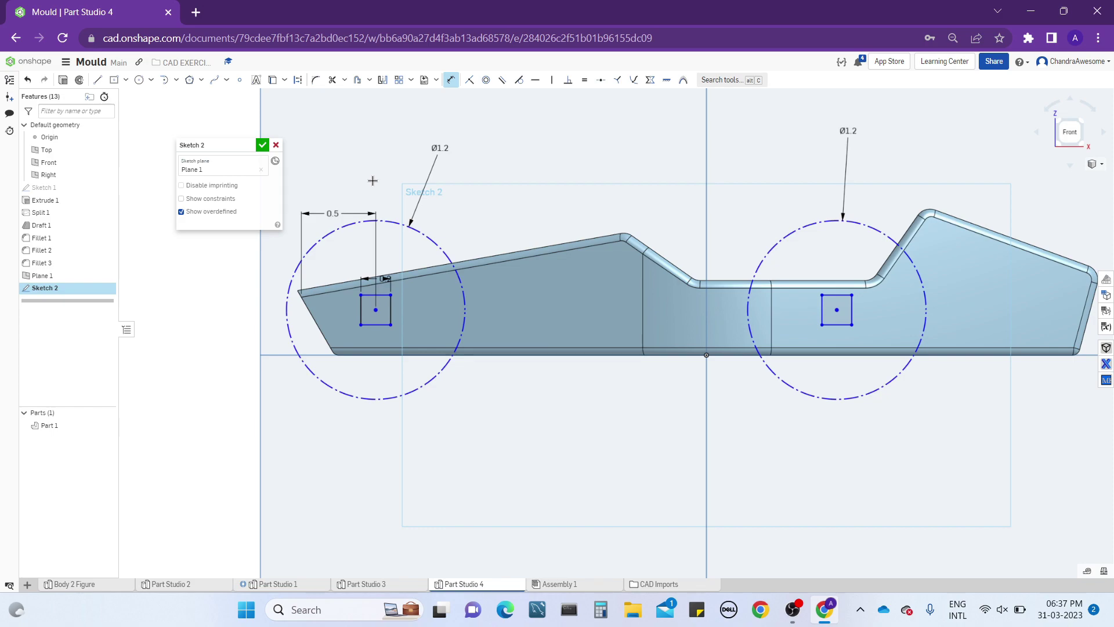
- Set the horizontal distance between the nose tip and the nose square's centre to 0.8 in
{"action": "double_click", "coordinate": [334, 213]}
{"action": "type", "text": "0.8"}
{"action": "key", "text": "Return"}
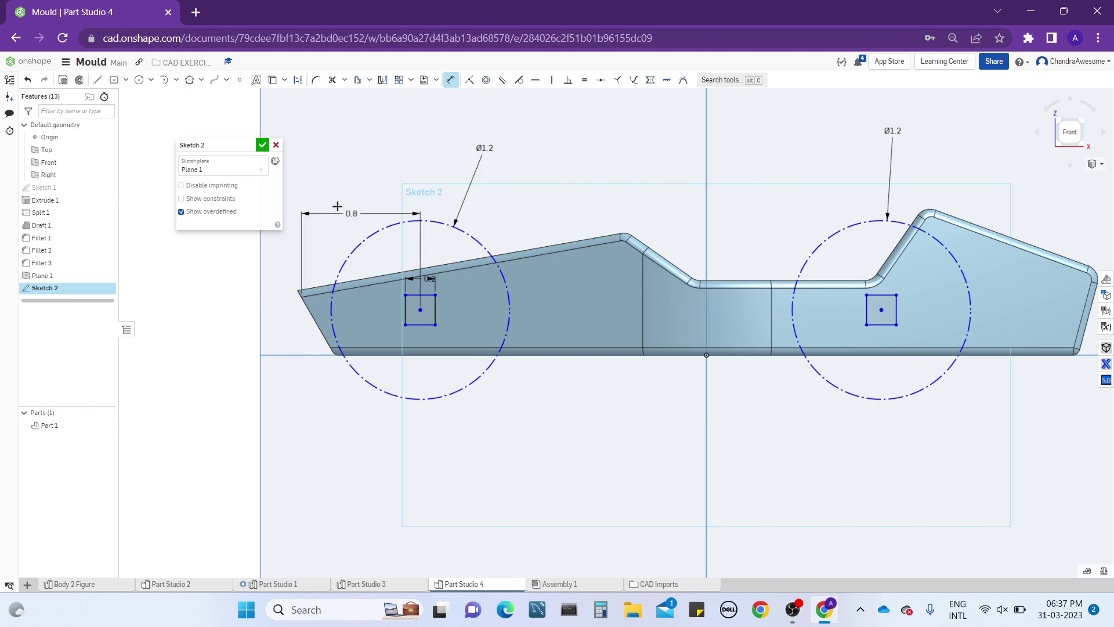
- Set the horizontal distance between the nose tip and the nose square's centre to 1 in
{"action": "scroll", "coordinate": [338, 206], "scroll_direction": "down", "scroll_amount": 2}
{"action": "double_click", "coordinate": [351, 213]}
{"action": "type", "text": "1"}
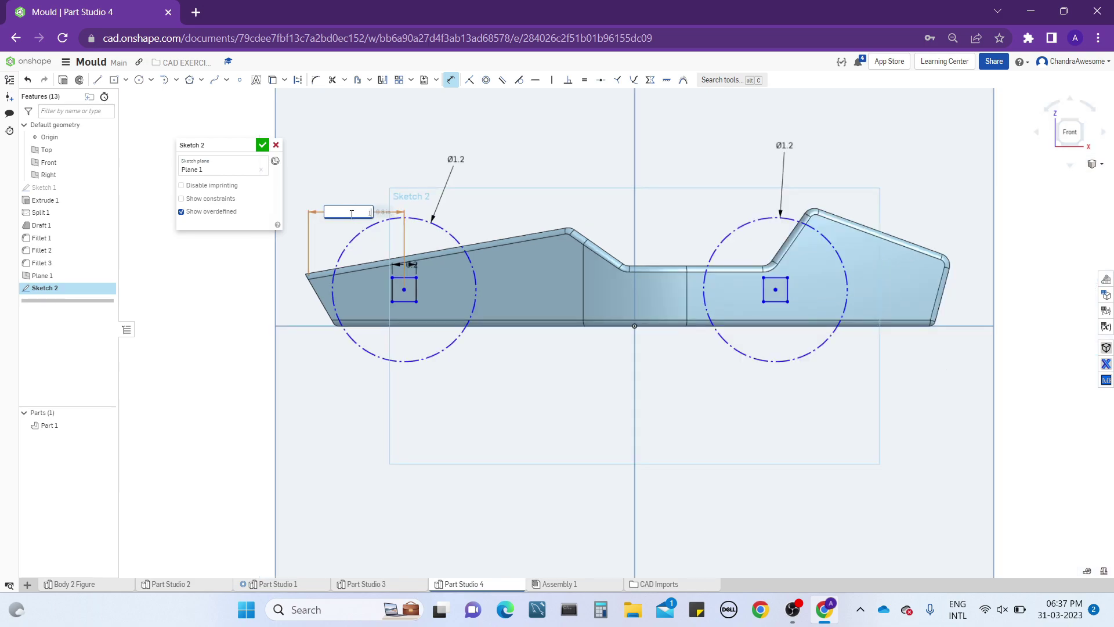
{"action": "key", "text": "Return"}
- Dimension the horizontal distance between the centres of the nose and rear squares as 3.5 in
{"action": "middle_click_drag", "start_coordinate": [621, 176], "coordinate": [616, 195]}
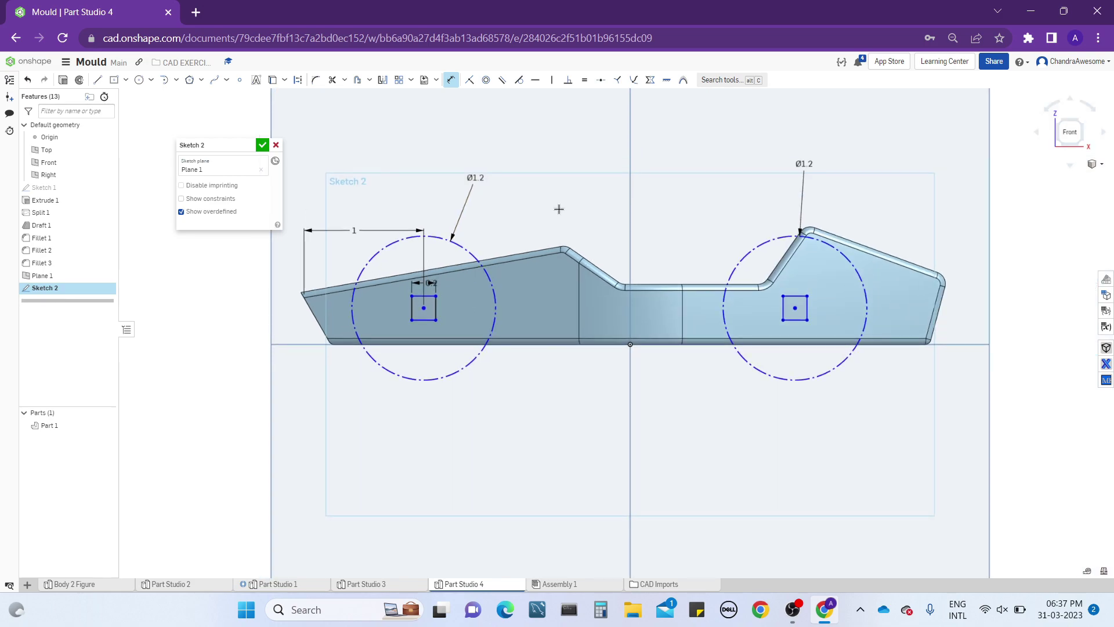
{"action": "left_click", "coordinate": [424, 307]}
{"action": "left_click", "coordinate": [795, 307]}
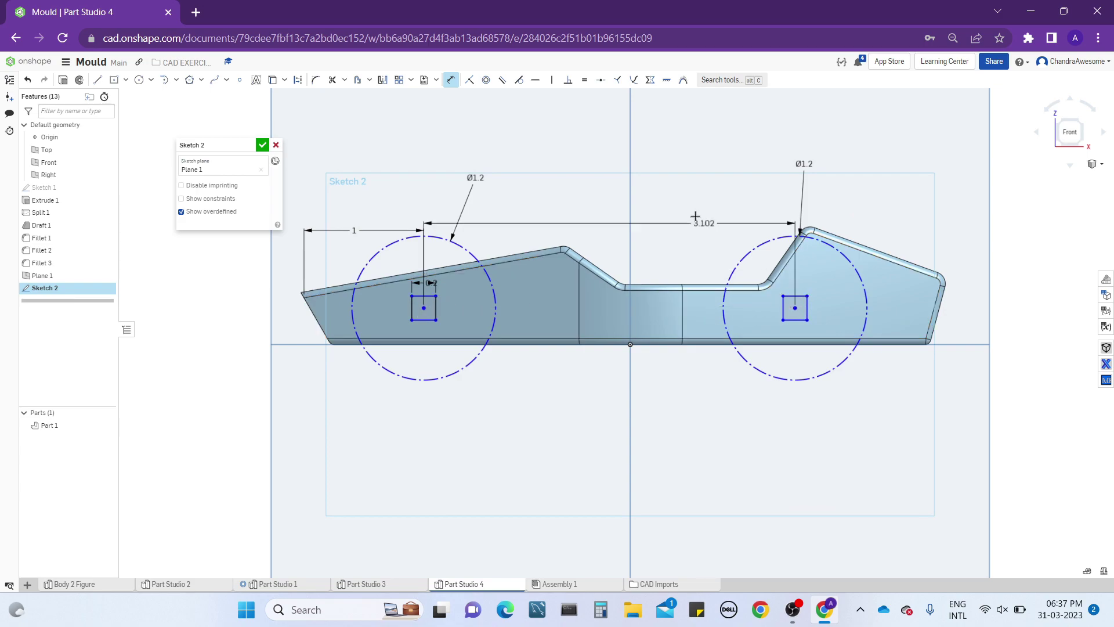
{"action": "left_click", "coordinate": [683, 188]}
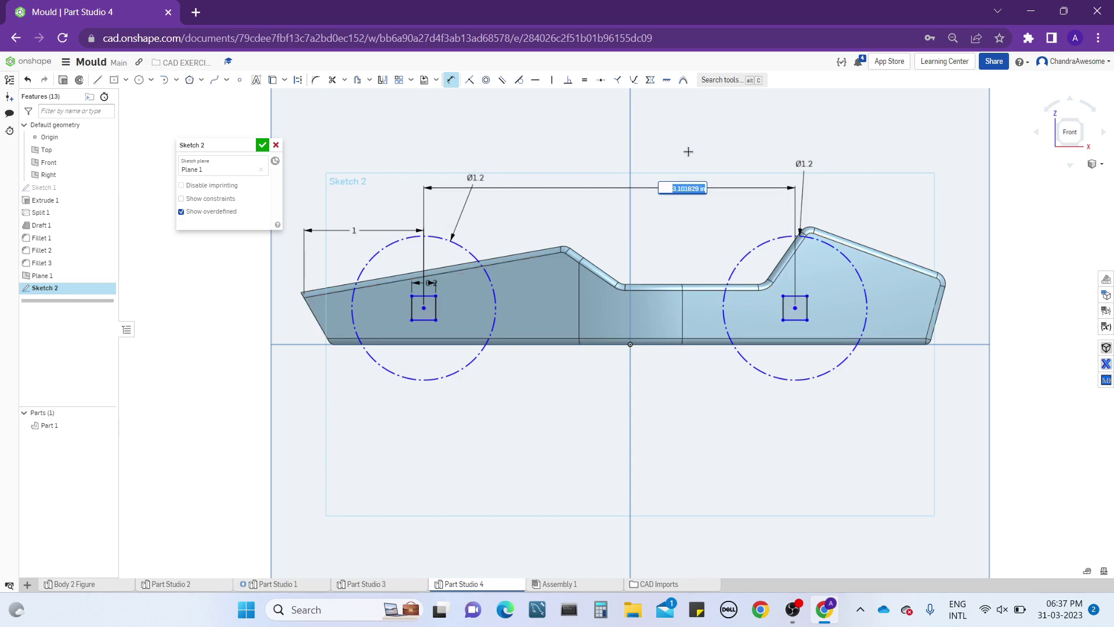
{"action": "type", "text": "3.5"}
{"action": "key", "text": "Return"}
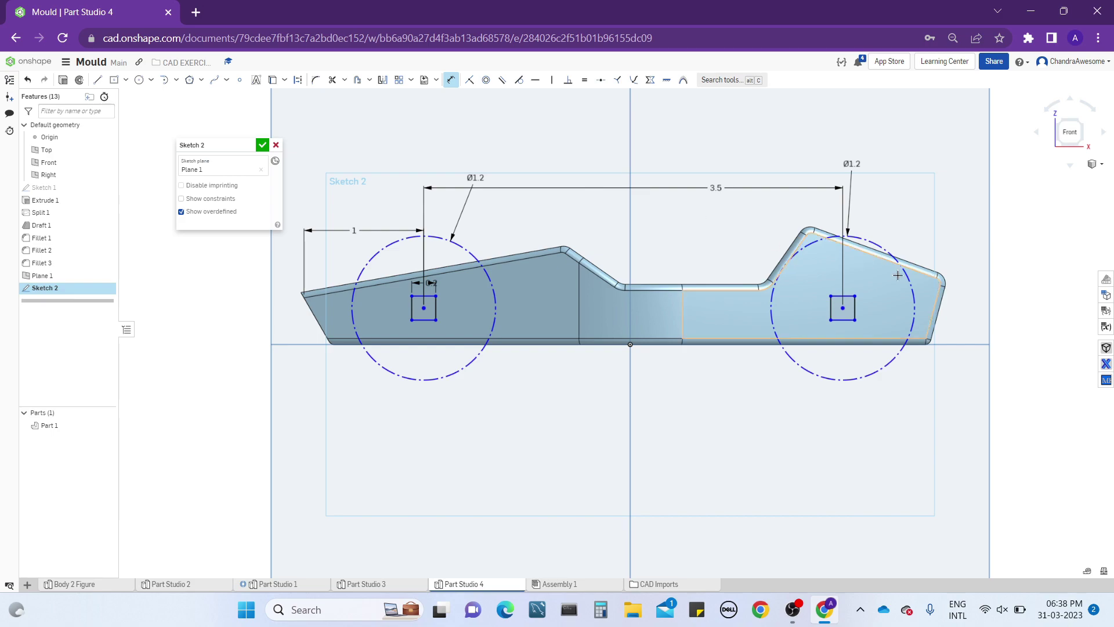
- Try to dimension the vertical distance from the body's lower fillet edge to the rear square's centre
{"action": "scroll", "coordinate": [838, 307], "scroll_direction": "up", "scroll_amount": 3}
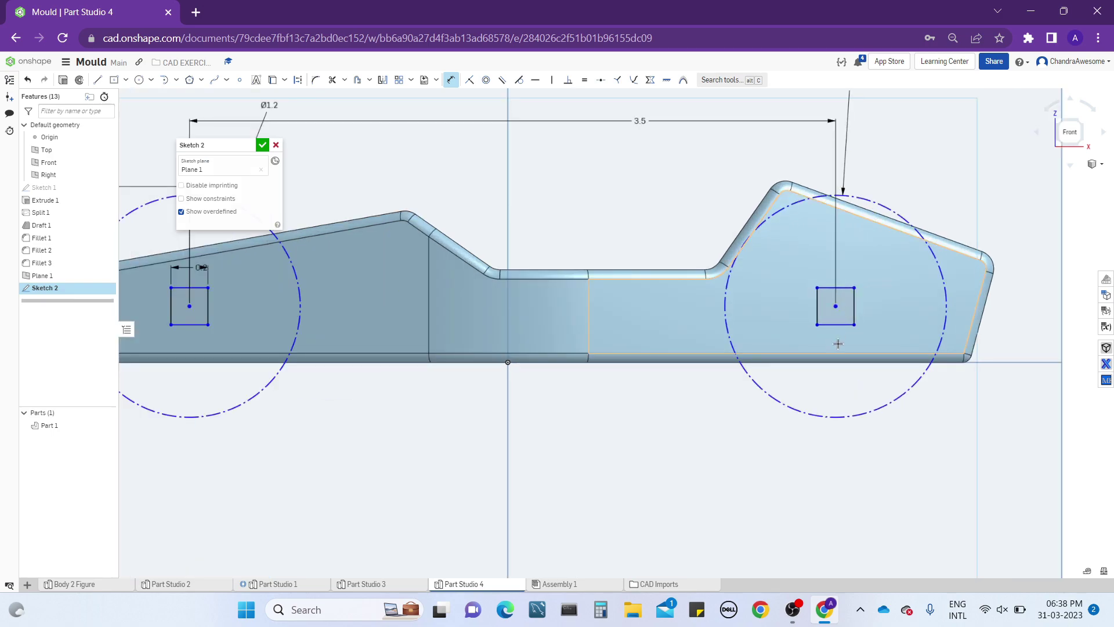
{"action": "left_click", "coordinate": [838, 352]}
{"action": "middle_click_drag", "start_coordinate": [970, 338], "coordinate": [781, 346]}
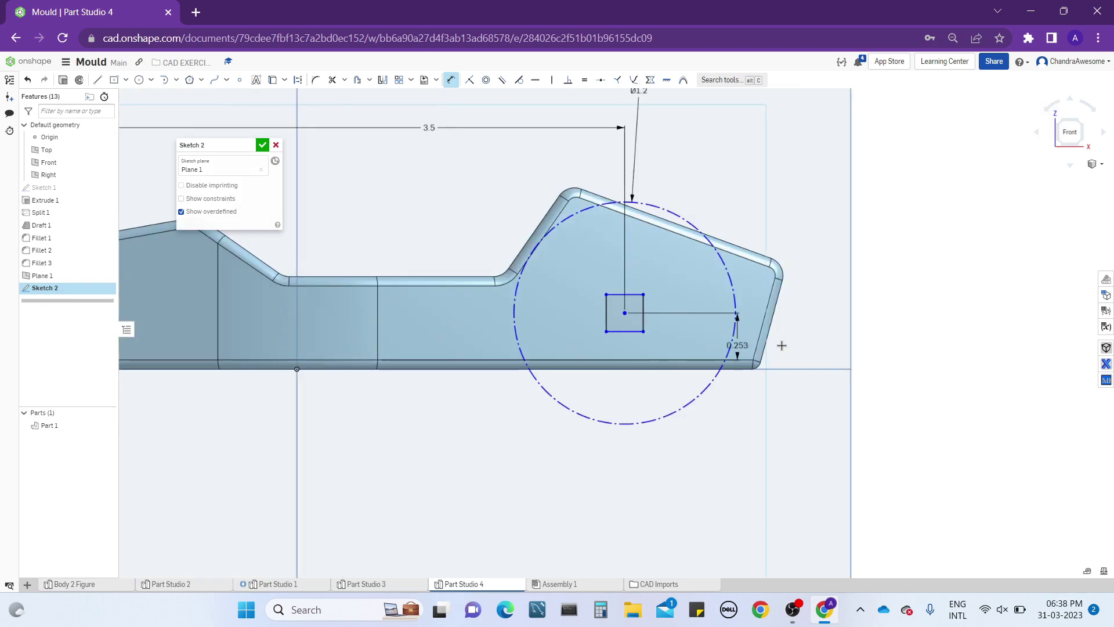
{"action": "left_click", "coordinate": [889, 341]}
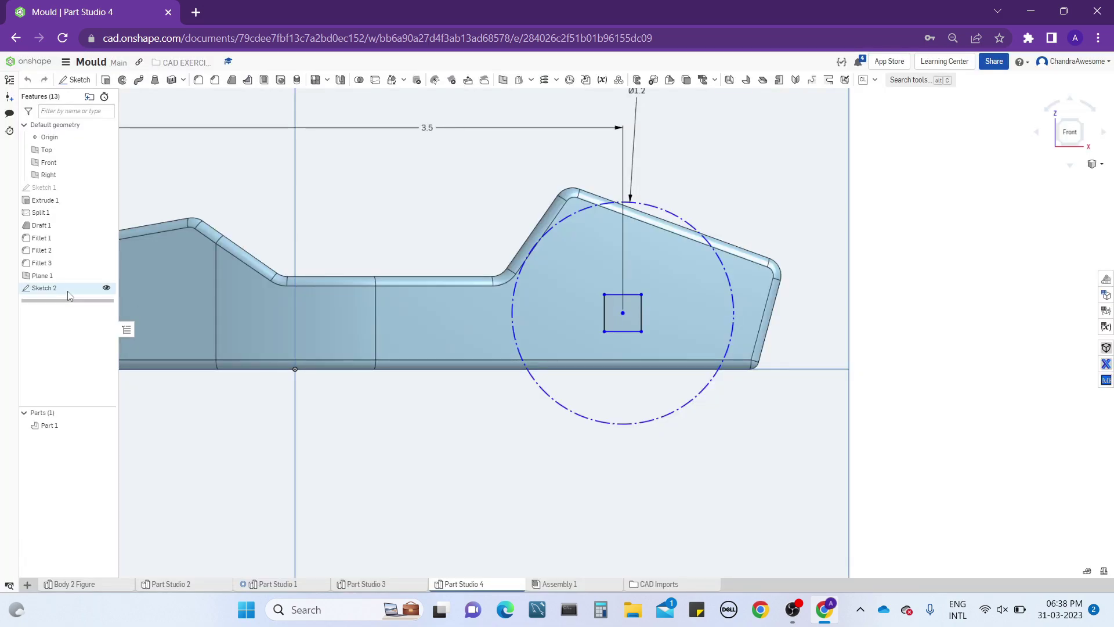
{"action": "right_click", "coordinate": [76, 288]}
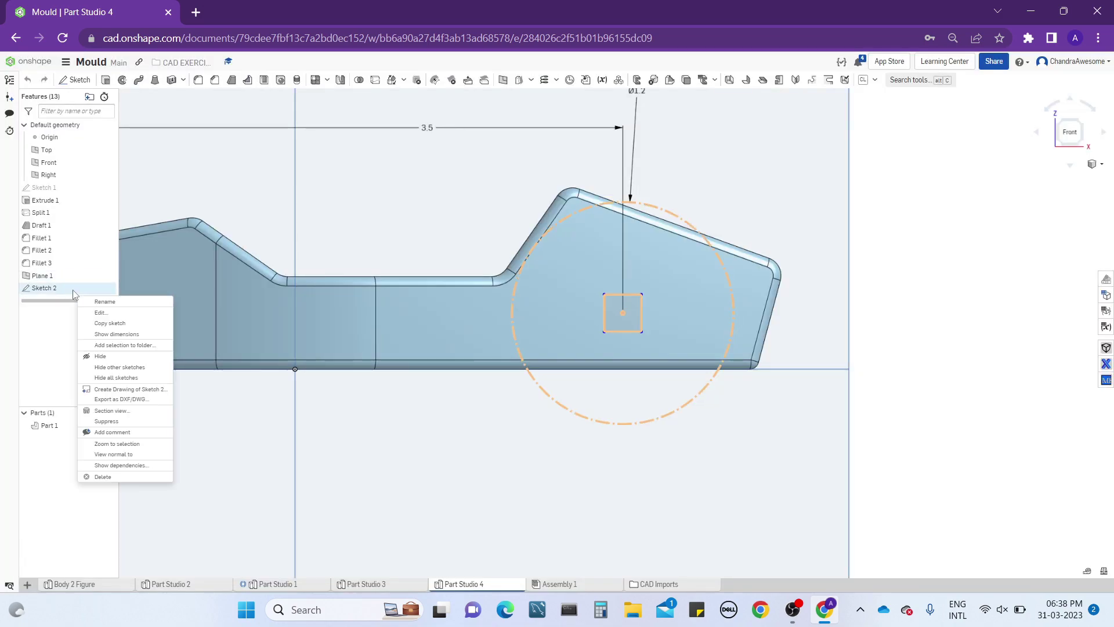
{"action": "left_click", "coordinate": [97, 314]}
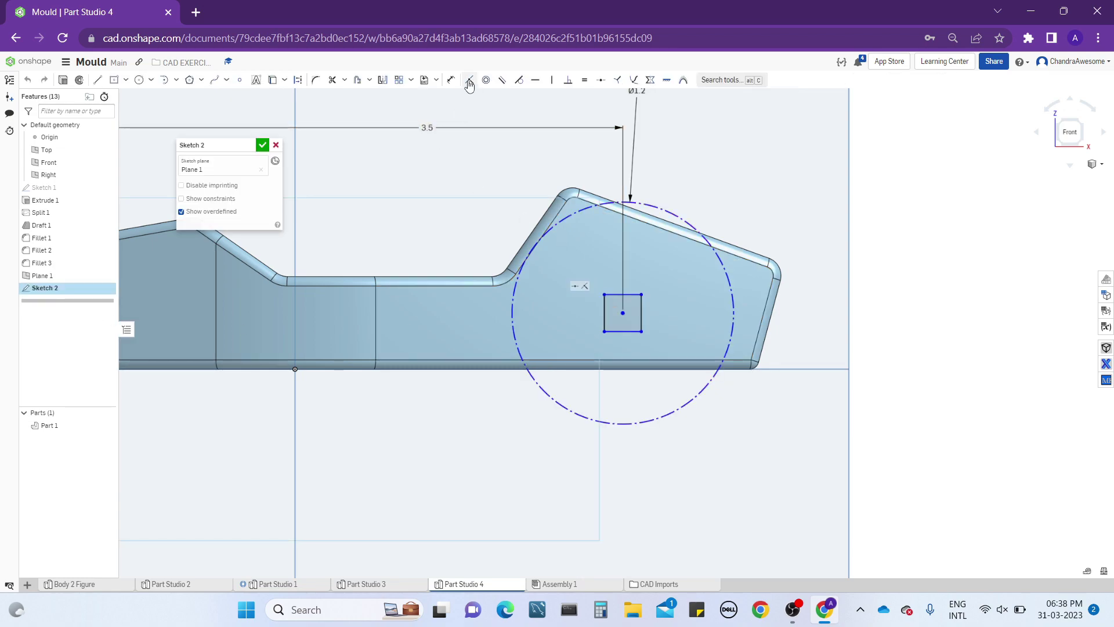
{"action": "left_click", "coordinate": [458, 83]}
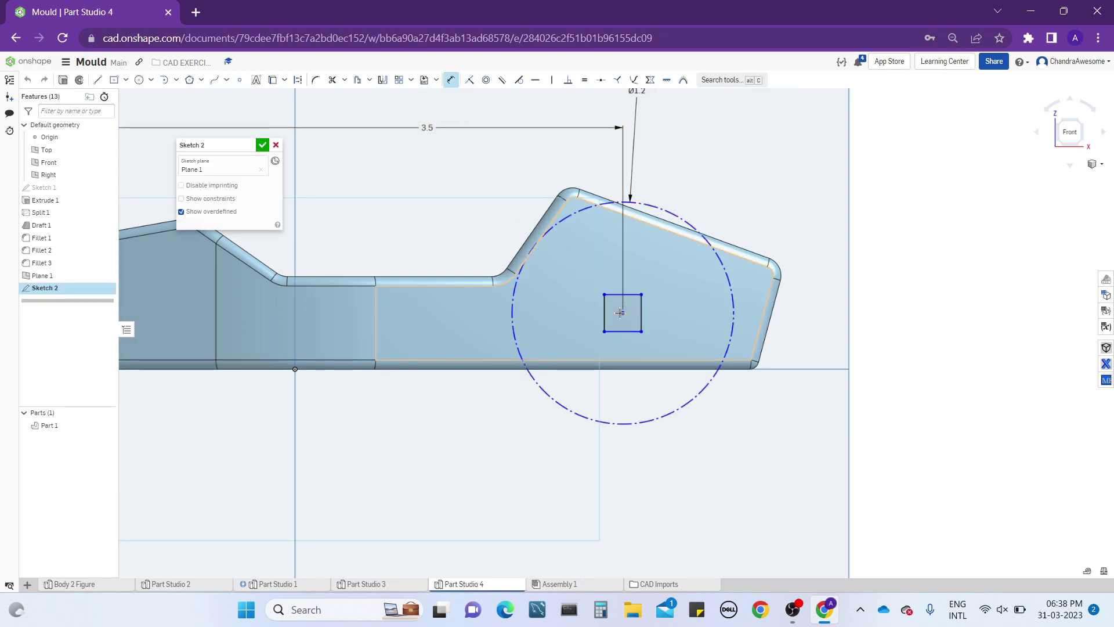
{"action": "left_click", "coordinate": [626, 369]}
{"action": "left_click", "coordinate": [641, 362]}
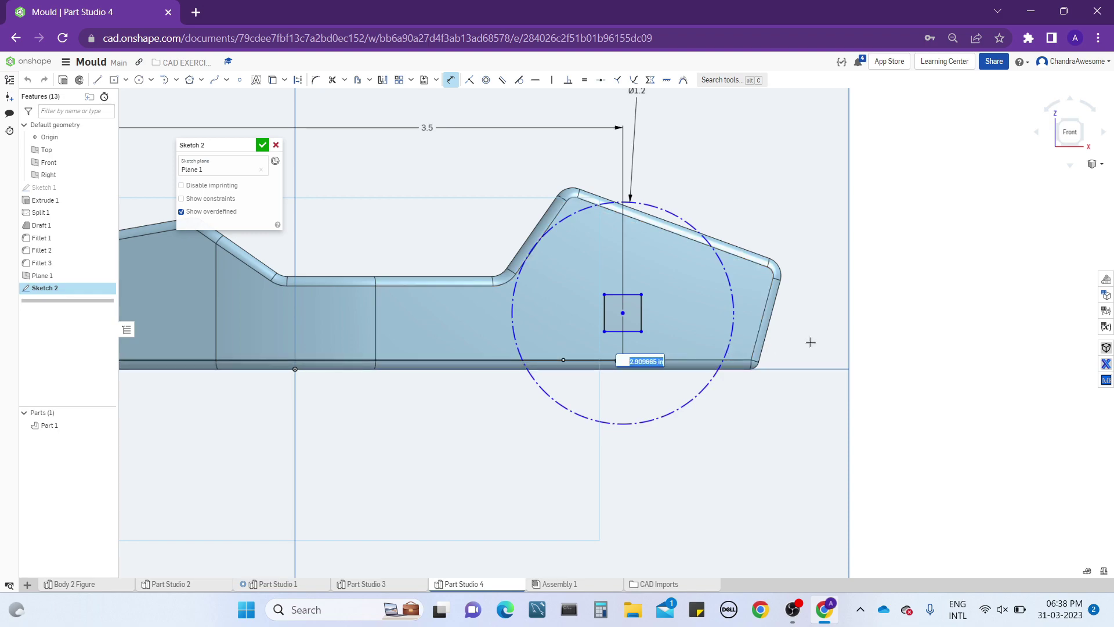
{"action": "key", "text": "Escape"}
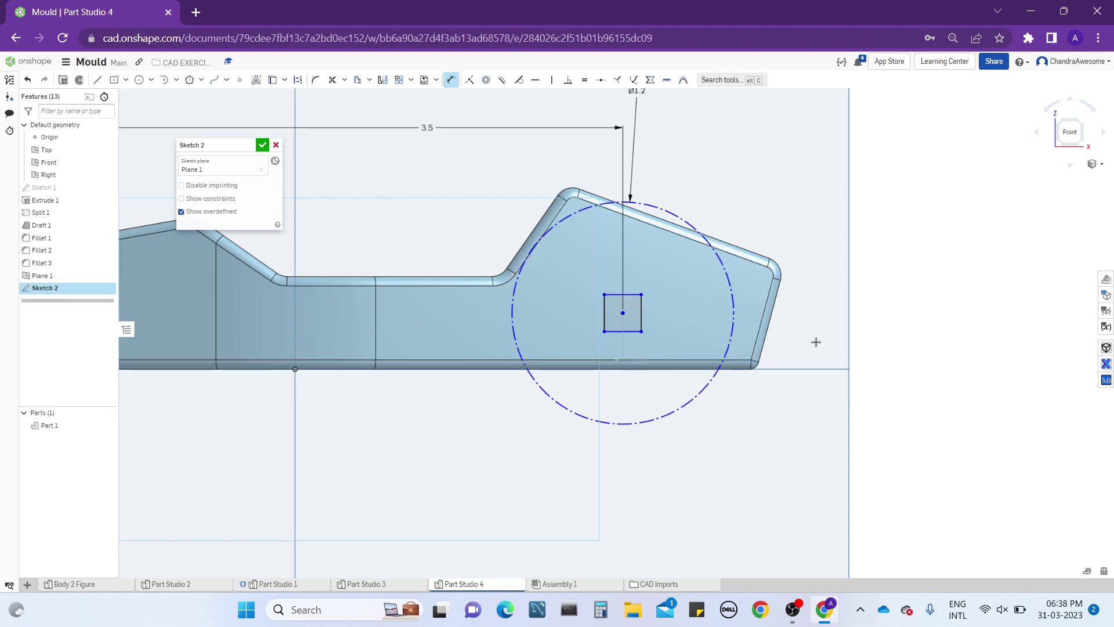
- Try to dimension the height of the rear square's centre above the body's lower fillet edge in Sketch 2
{"action": "left_click", "coordinate": [449, 82]}
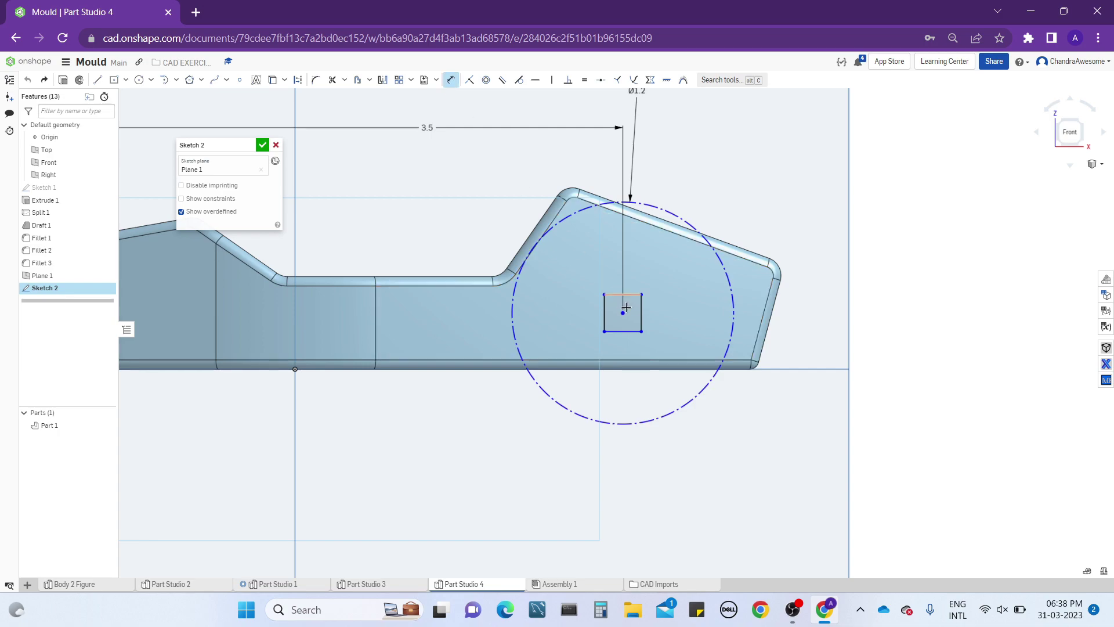
{"action": "left_click", "coordinate": [639, 359]}
{"action": "left_click", "coordinate": [623, 313]}
{"action": "left_click", "coordinate": [908, 339]}
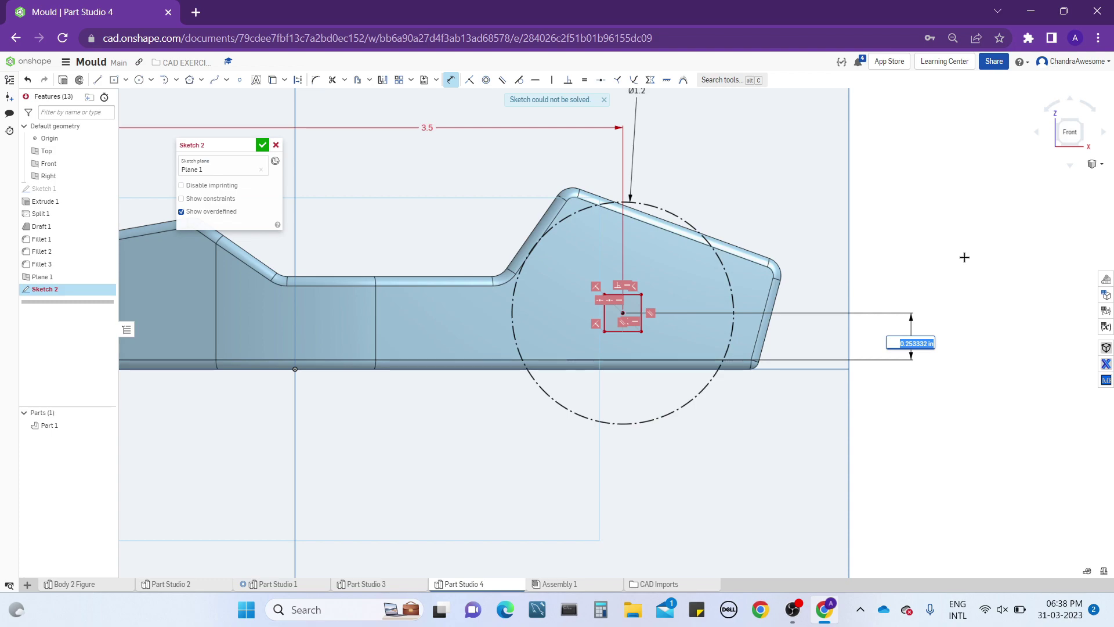
{"action": "key", "text": "Return"}
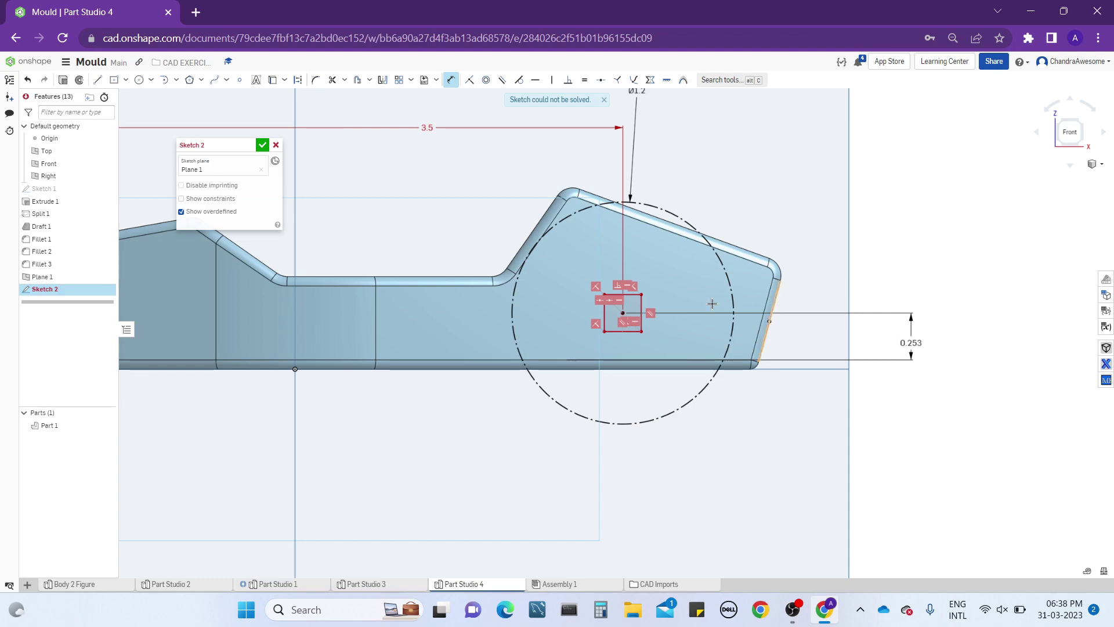
- Try to delete the conflicting constraints at the centre of the rear square
{"action": "scroll", "coordinate": [559, 319], "scroll_direction": "up", "scroll_amount": 10}
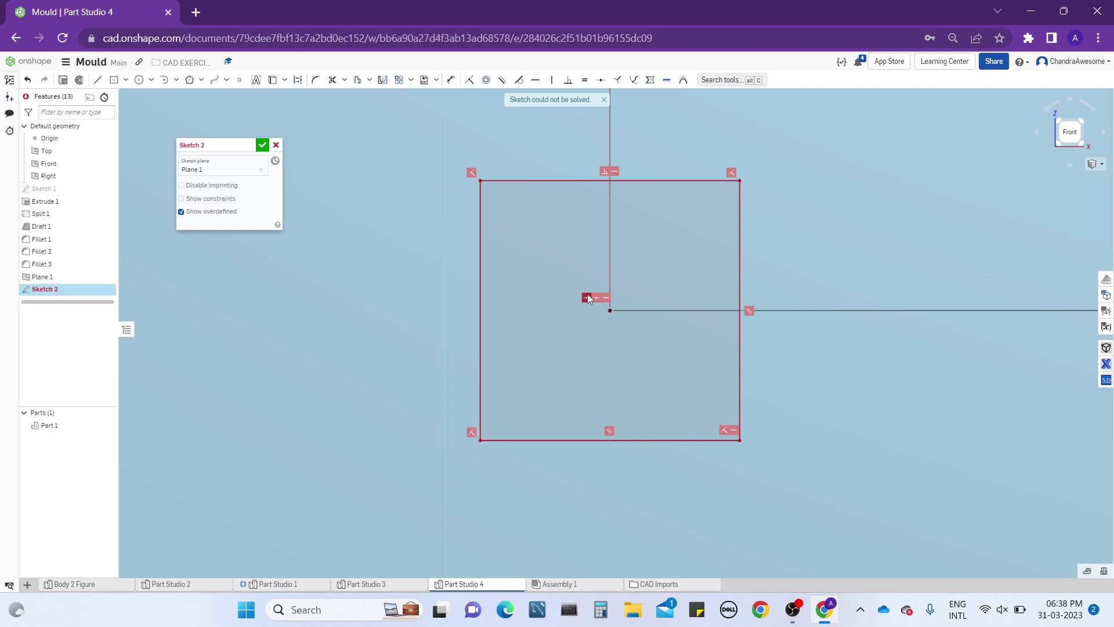
{"action": "right_click", "coordinate": [588, 295]}
{"action": "left_click", "coordinate": [601, 391]}
{"action": "key", "text": "ctrl+z"}
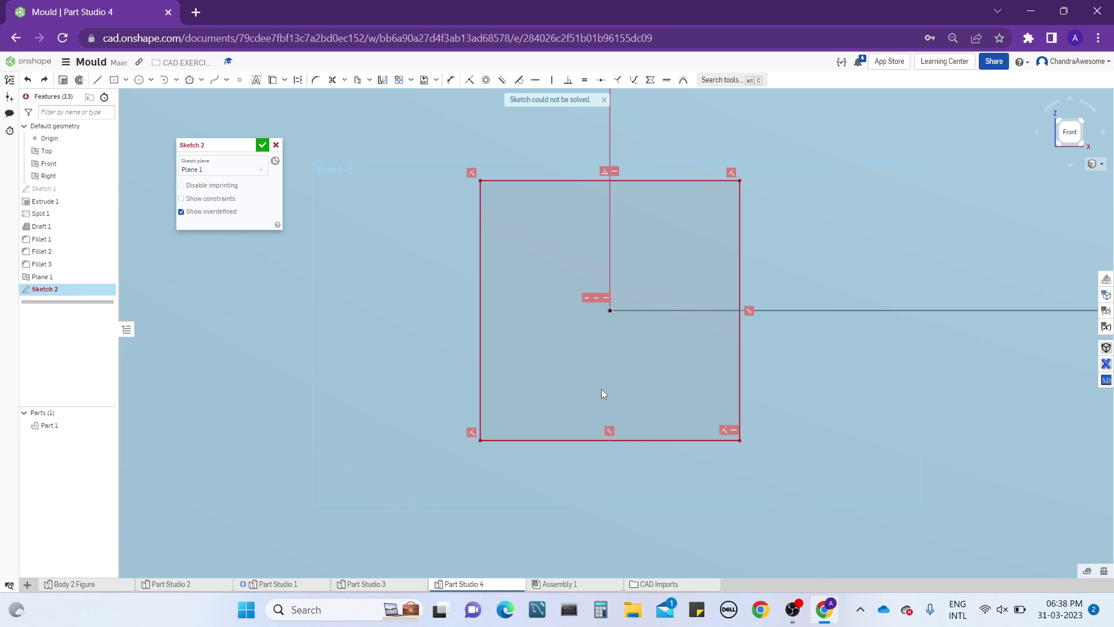
{"action": "right_click", "coordinate": [597, 303]}
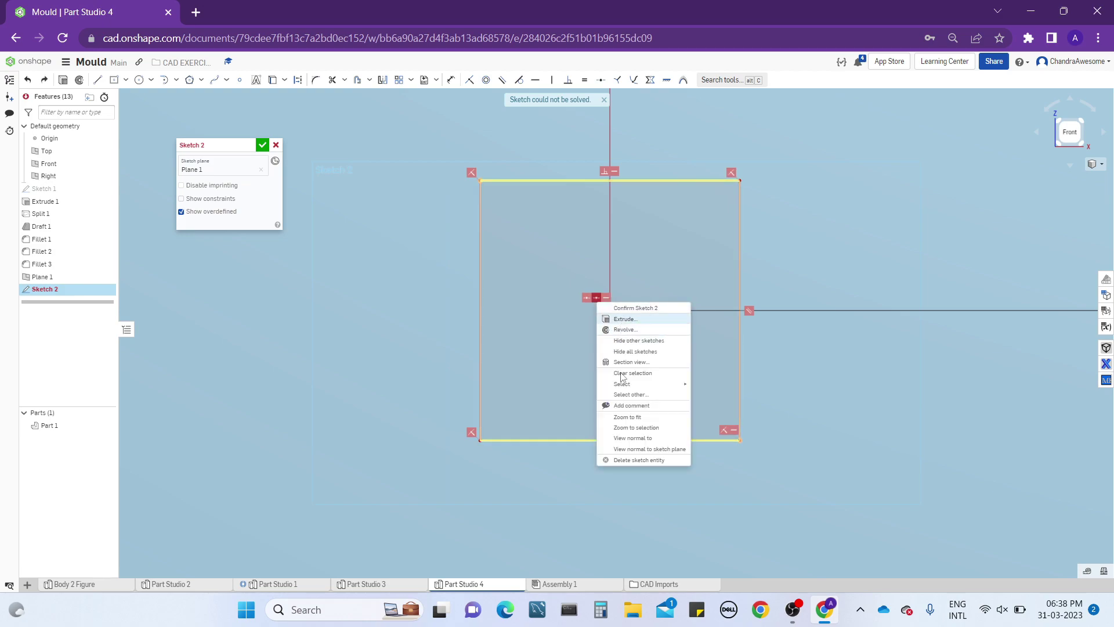
{"action": "left_click", "coordinate": [619, 459]}
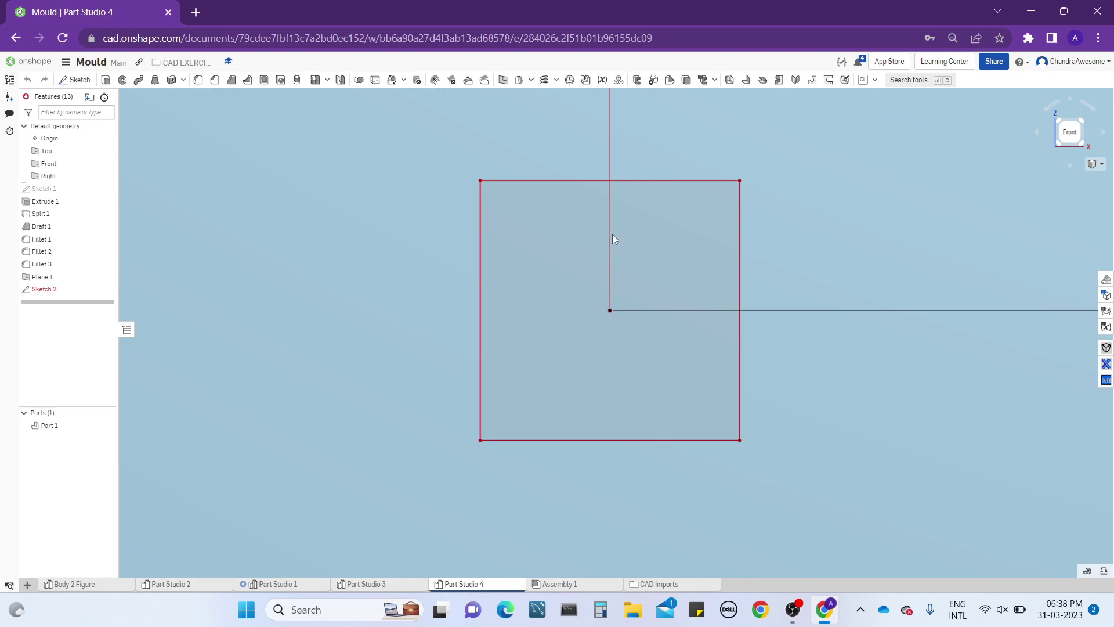
- Reopen Sketch 2 for editing and delete the conflicting 0.253 vertical dimension beside the rear square
{"action": "right_click", "coordinate": [113, 292]}
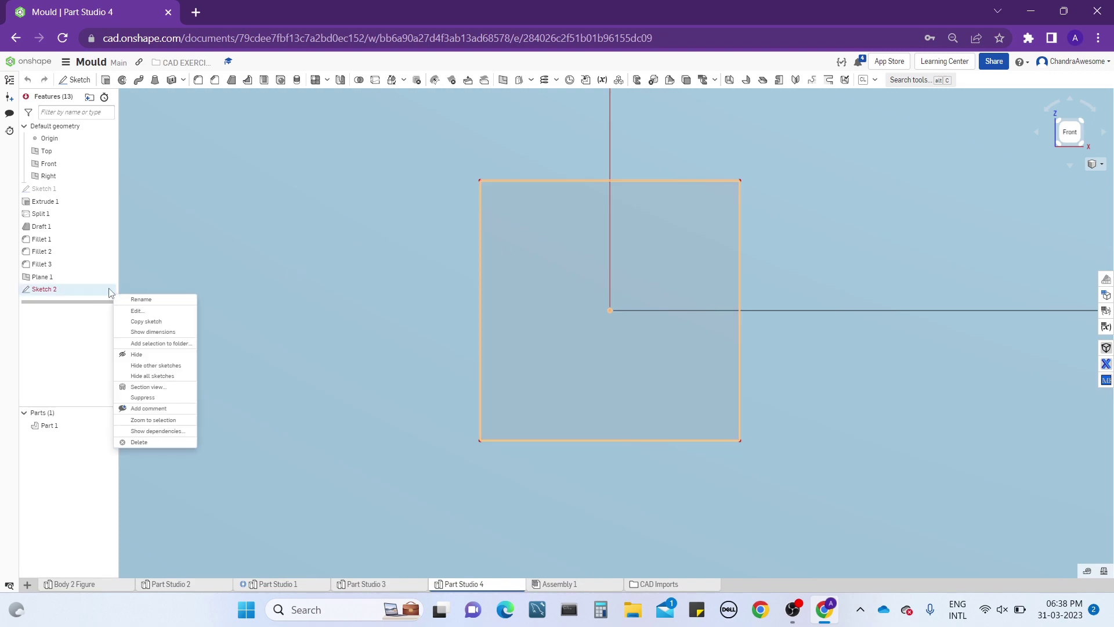
{"action": "left_click", "coordinate": [135, 312]}
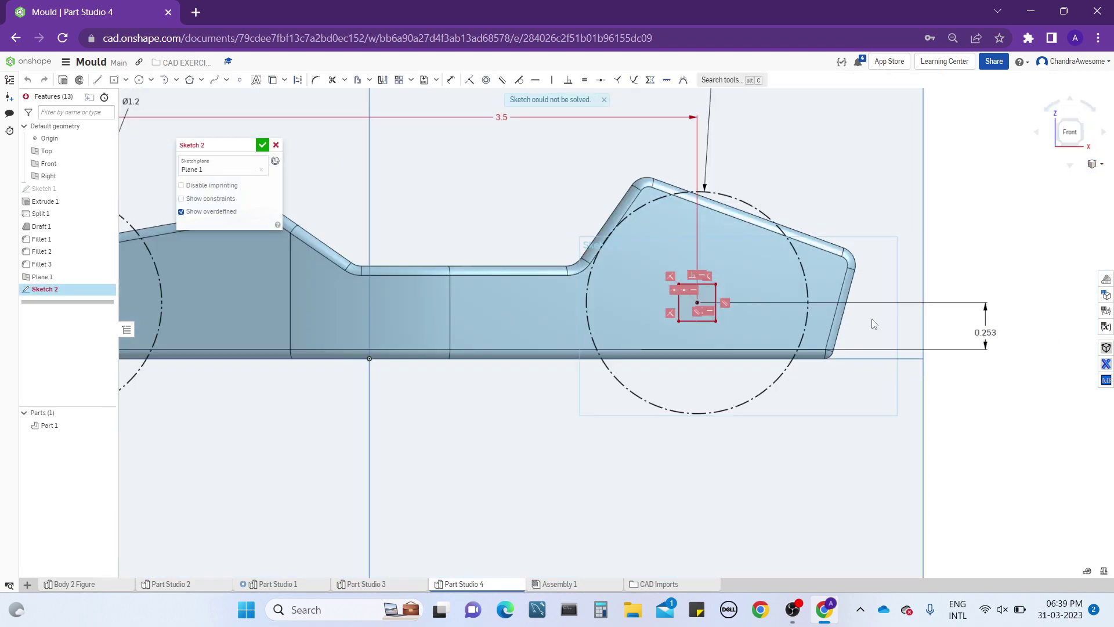
{"action": "left_click", "coordinate": [976, 332]}
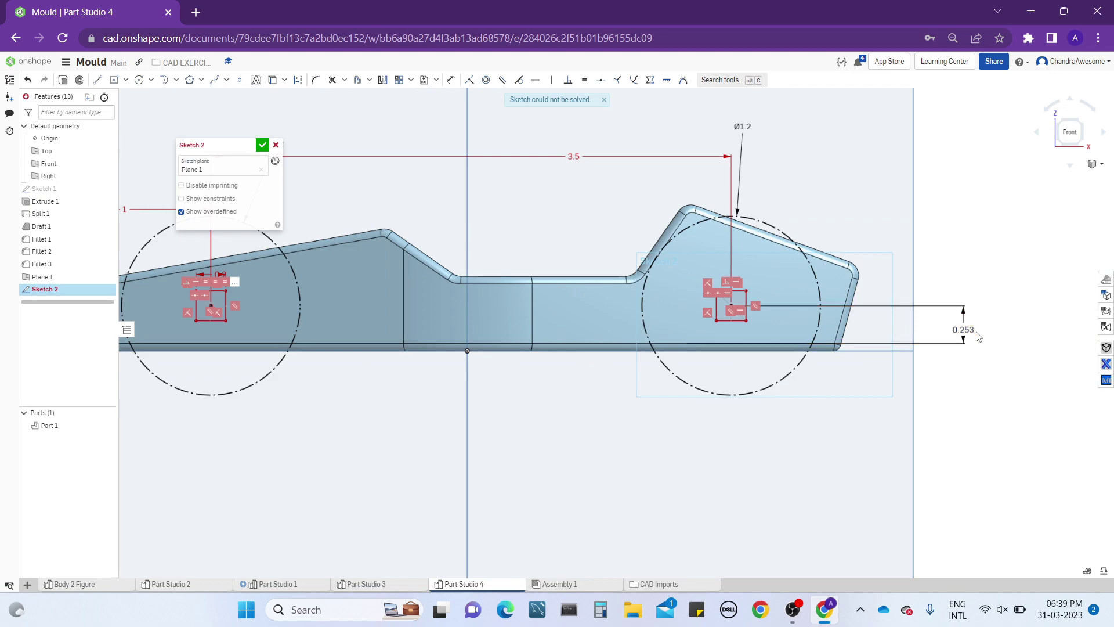
{"action": "key", "text": "Delete"}
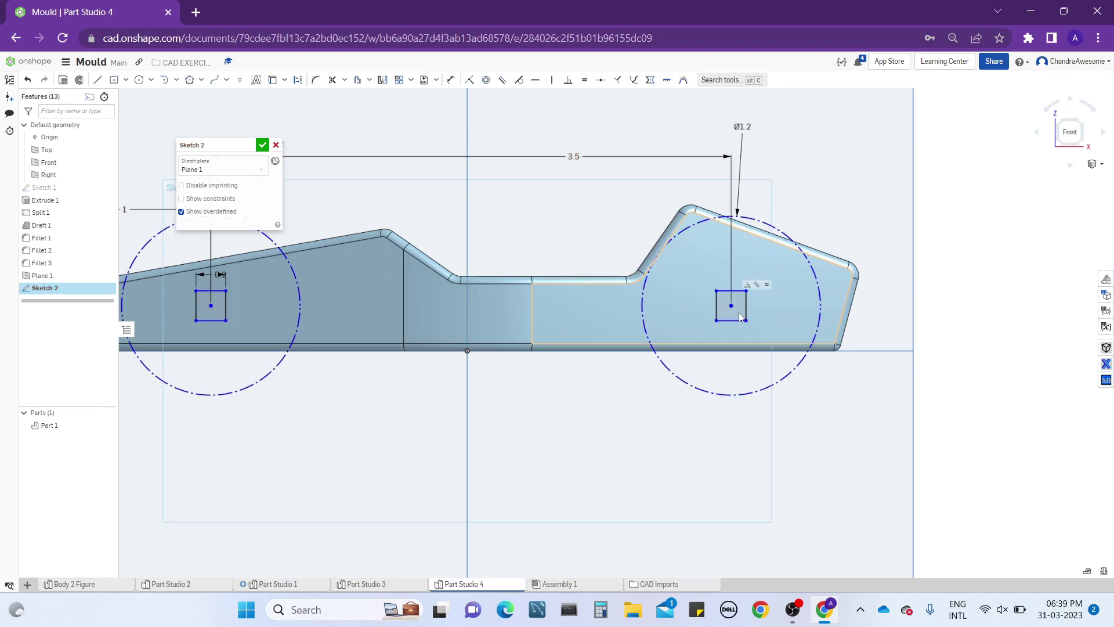
- Raise the rear square's centre slightly and dimension its height above the body's bottom line, placing the dimension behind the body
{"action": "mouse_move", "coordinate": [731, 305]}
{"action": "left_mouse_down"}
{"action": "mouse_move", "coordinate": [733, 216]}
{"action": "mouse_move", "coordinate": [733, 504]}
{"action": "mouse_move", "coordinate": [732, 275]}
{"action": "mouse_move", "coordinate": [733, 299]}
{"action": "left_mouse_up"}
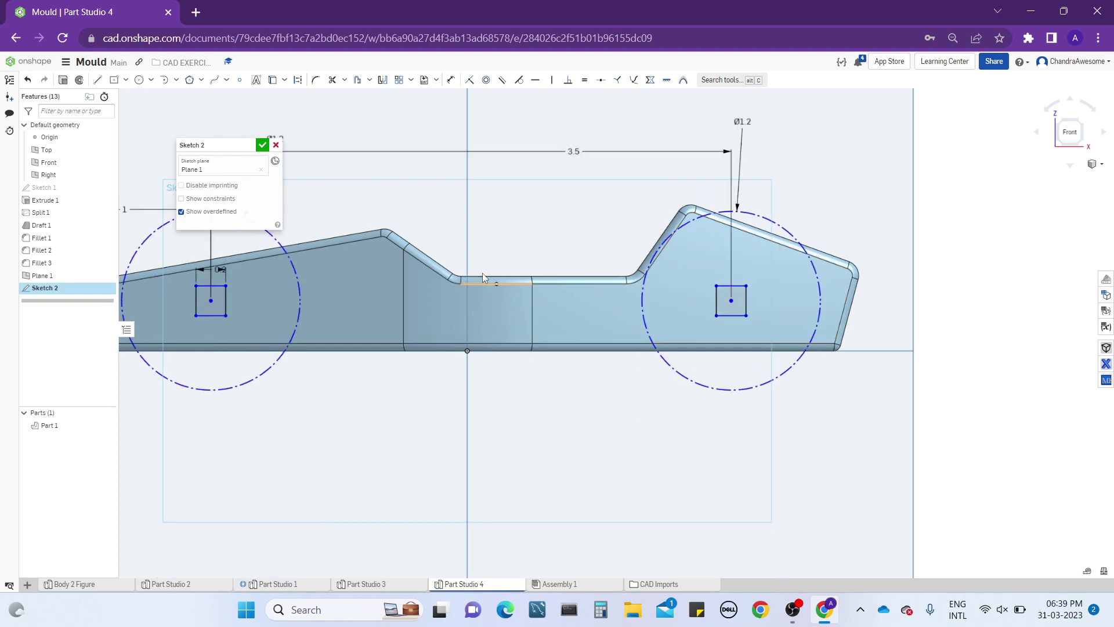
{"action": "left_click", "coordinate": [450, 79]}
{"action": "left_click", "coordinate": [731, 301]}
{"action": "left_click", "coordinate": [754, 351]}
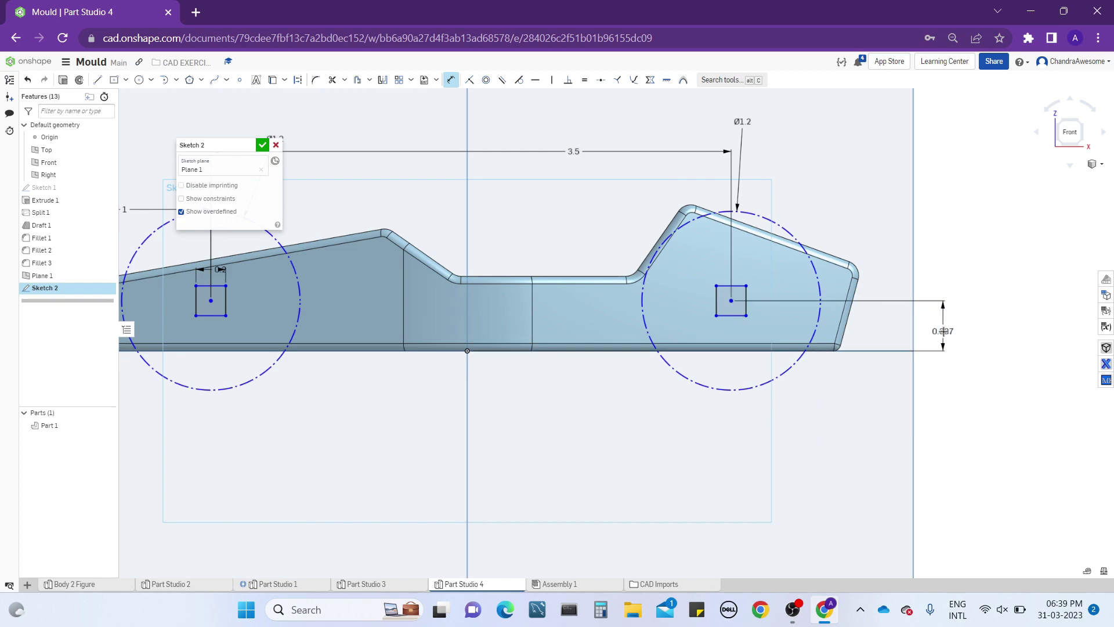
{"action": "left_click", "coordinate": [963, 327]}
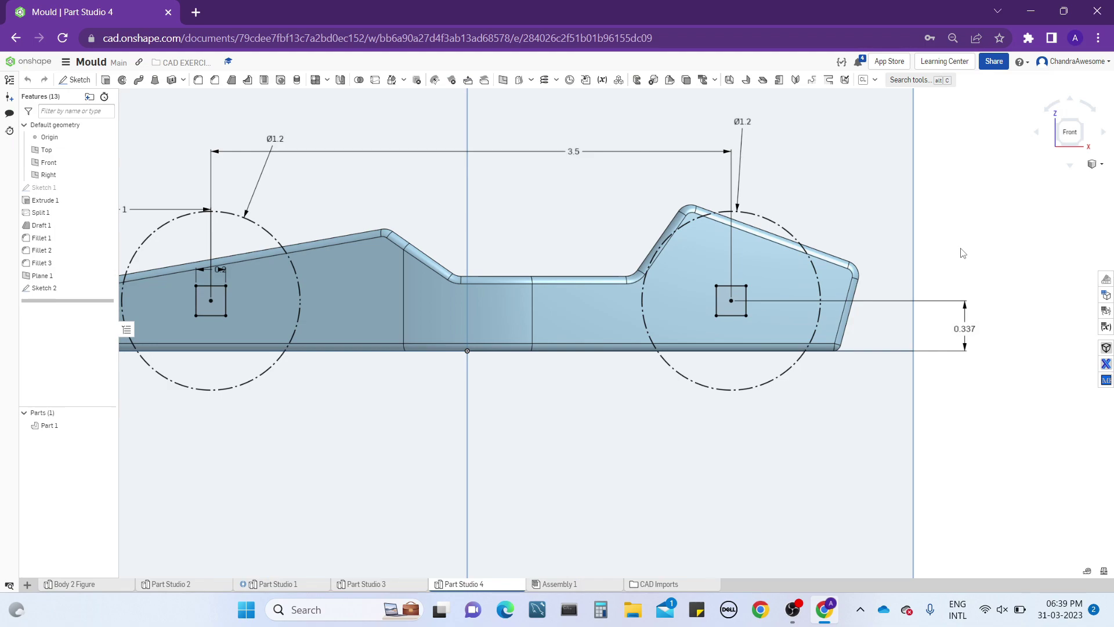
- Edit Sketch 2 again and set the rear square's centre height above the bottom line to 0.2 in
{"action": "right_click_drag", "start_coordinate": [968, 224], "coordinate": [478, 315]}
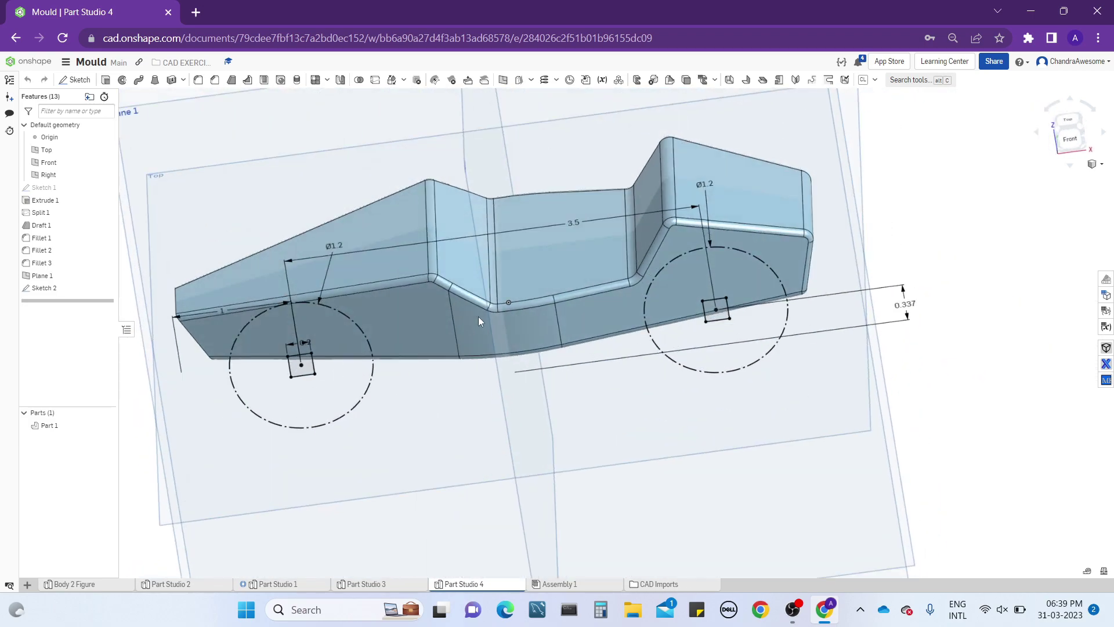
{"action": "left_click", "coordinate": [1071, 142]}
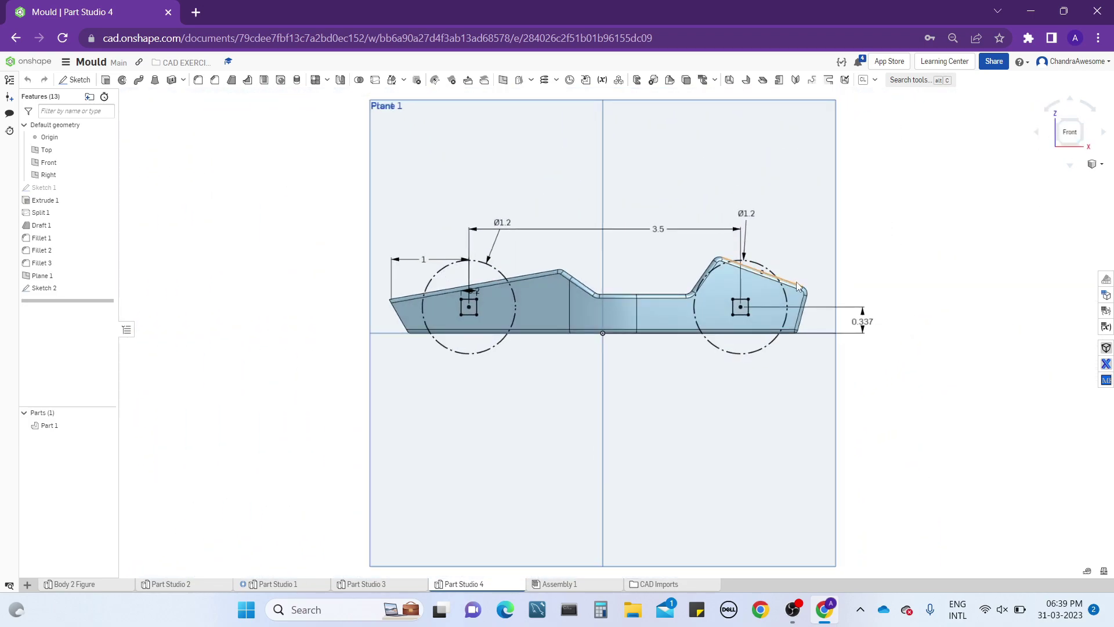
{"action": "right_click", "coordinate": [743, 261]}
{"action": "left_click", "coordinate": [770, 263]}
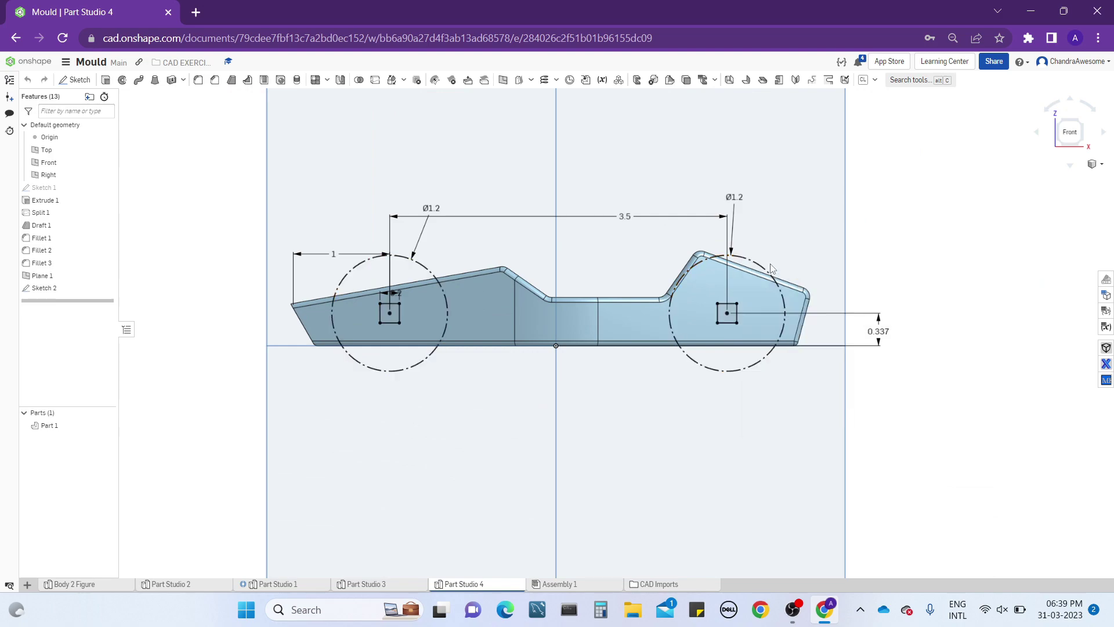
{"action": "scroll", "coordinate": [881, 301], "scroll_direction": "up", "scroll_amount": 2}
{"action": "scroll", "coordinate": [882, 301], "scroll_direction": "up", "scroll_amount": 1}
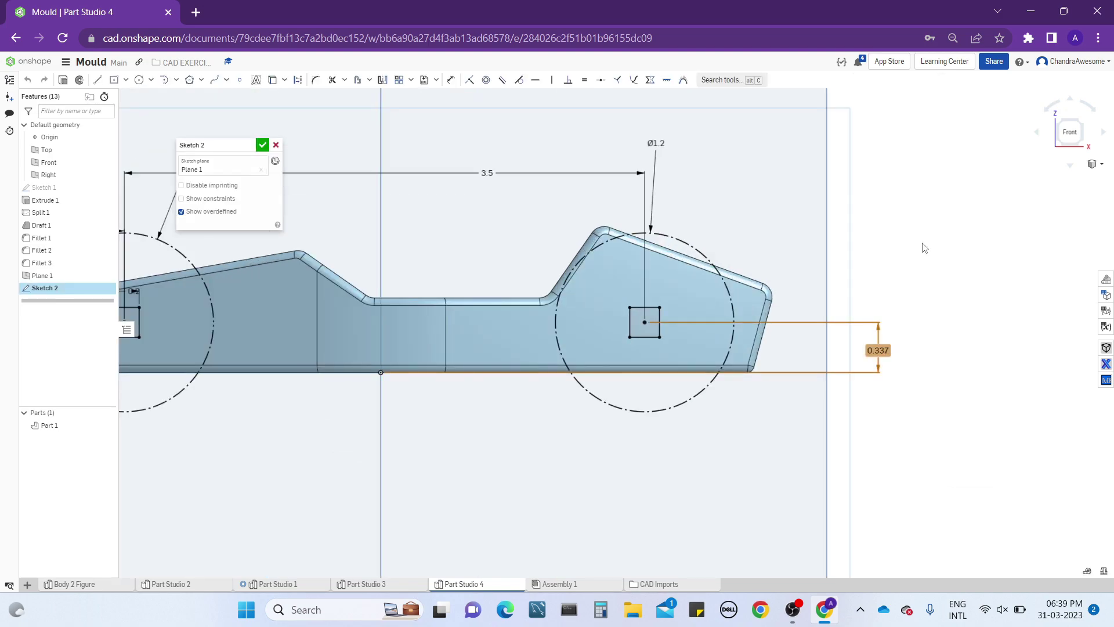
{"action": "scroll", "coordinate": [923, 247], "scroll_direction": "down", "scroll_amount": 1}
{"action": "double_click", "coordinate": [891, 330]}
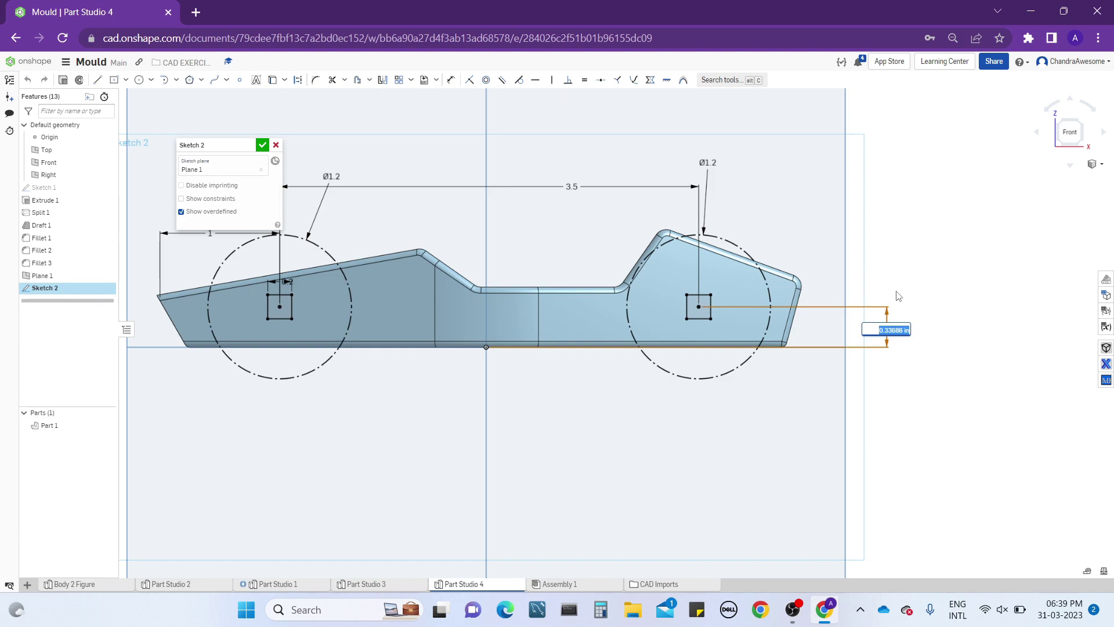
{"action": "type", "text": "0.2"}
{"action": "key", "text": "Return"}
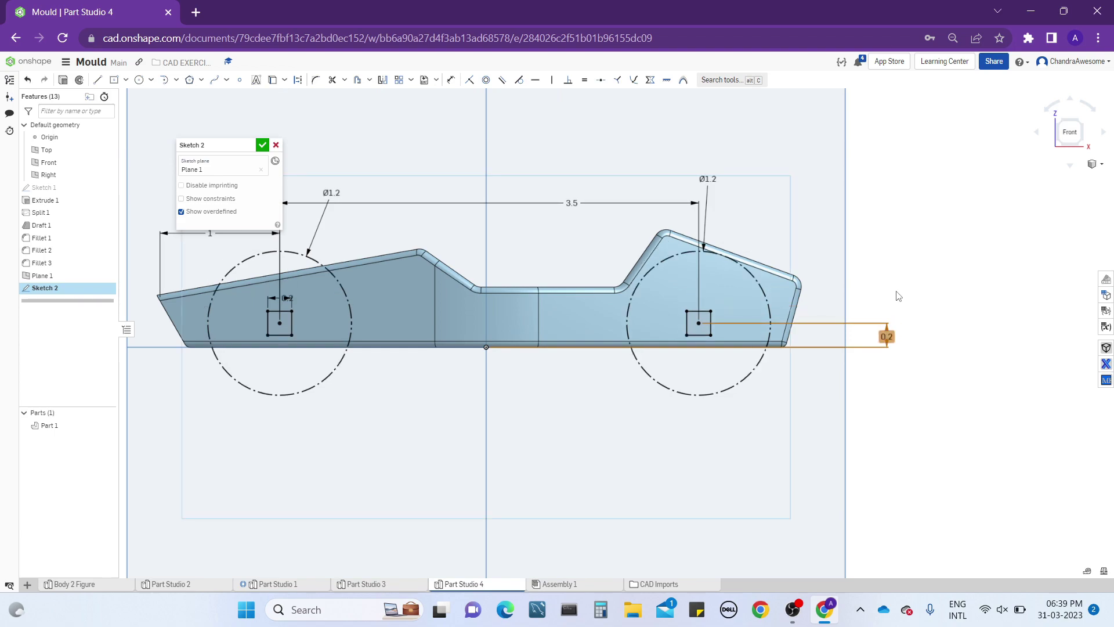
- Set the rear square's centre height above the bottom line to 0.25 in
{"action": "middle_click_drag", "start_coordinate": [842, 260], "coordinate": [881, 256]}
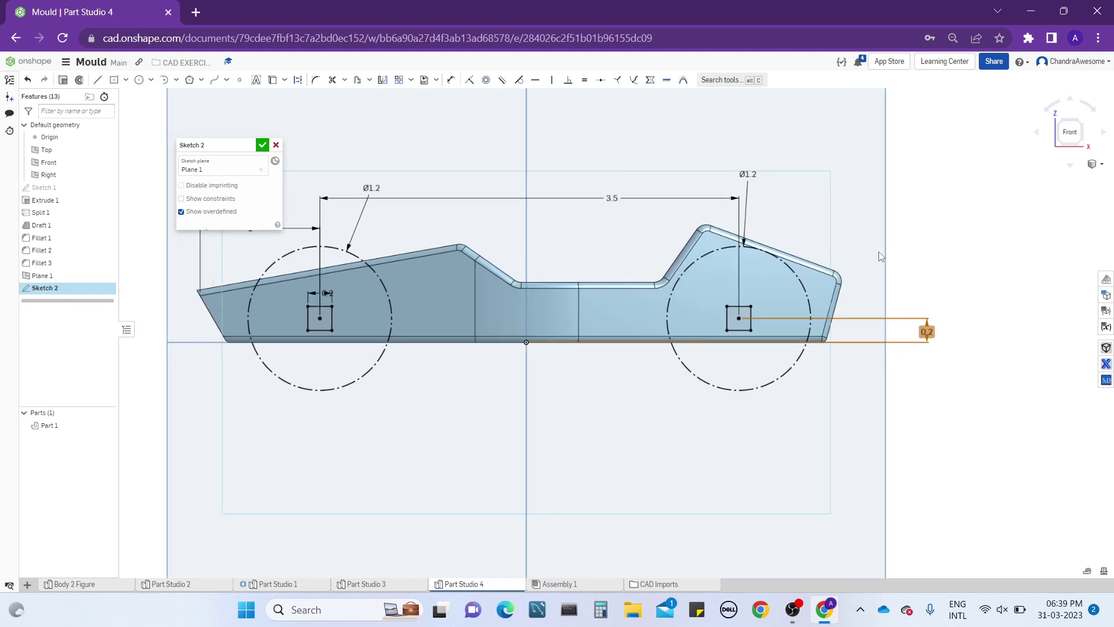
{"action": "double_click", "coordinate": [927, 330]}
{"action": "type", "text": "0.25"}
{"action": "key", "text": "Return"}
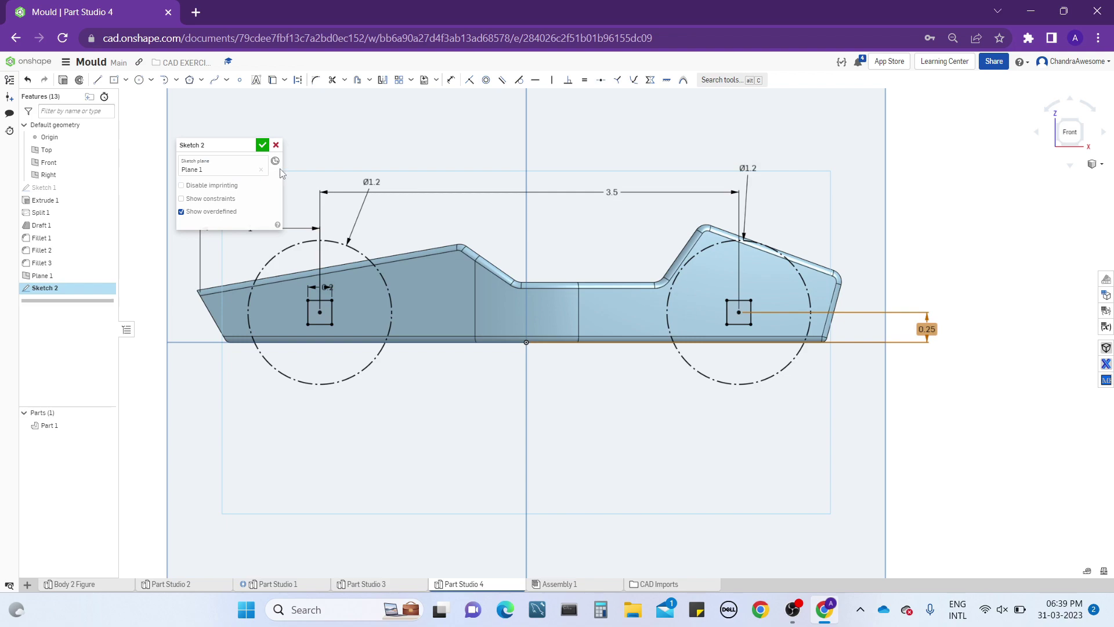
- Inspect both squares and wheel circles against the body outline and accept Sketch 2
{"action": "scroll", "coordinate": [754, 307], "scroll_direction": "up", "scroll_amount": 3}
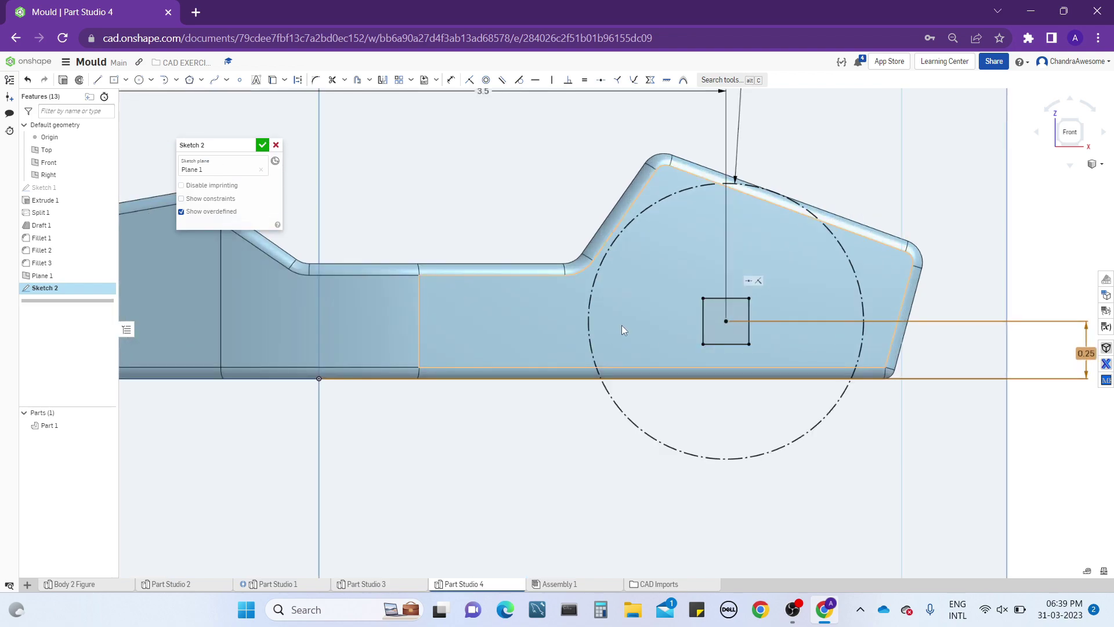
{"action": "scroll", "coordinate": [621, 325], "scroll_direction": "down", "scroll_amount": 1}
{"action": "scroll", "coordinate": [691, 305], "scroll_direction": "up", "scroll_amount": 7}
{"action": "right_click_drag", "start_coordinate": [692, 304], "coordinate": [713, 316]}
{"action": "scroll", "coordinate": [713, 315], "scroll_direction": "down", "scroll_amount": 1}
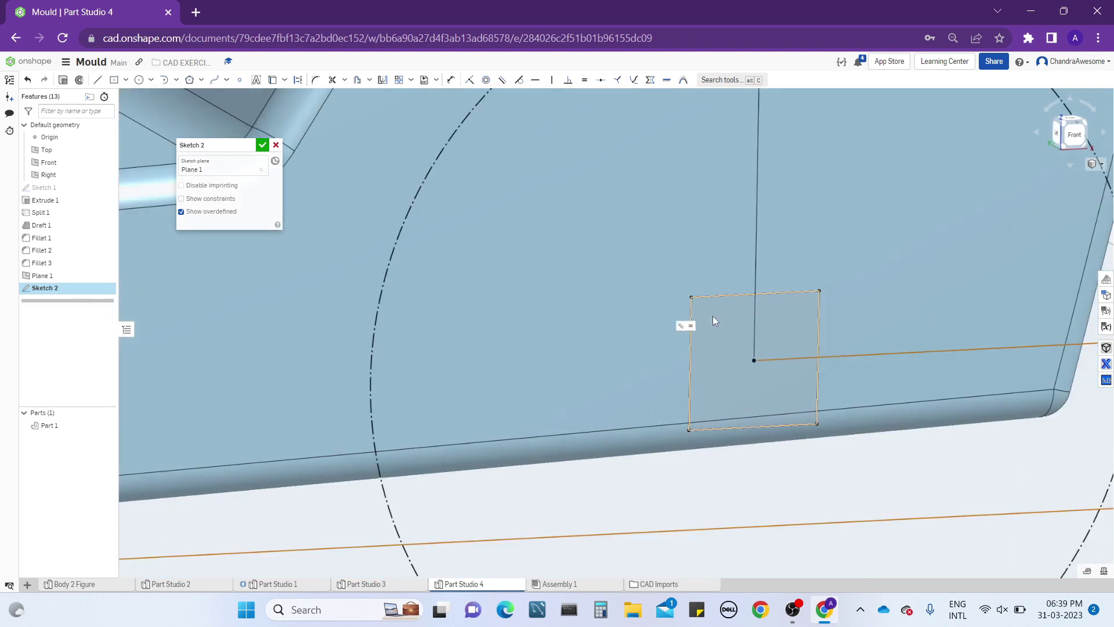
{"action": "key", "text": "n"}
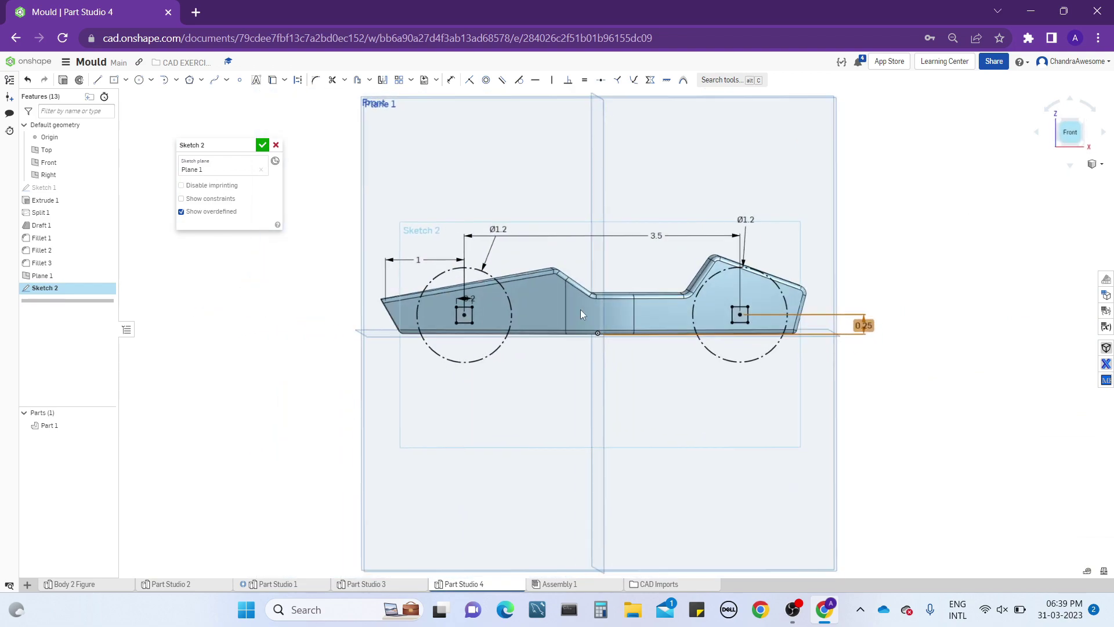
{"action": "scroll", "coordinate": [465, 307], "scroll_direction": "up", "scroll_amount": 4}
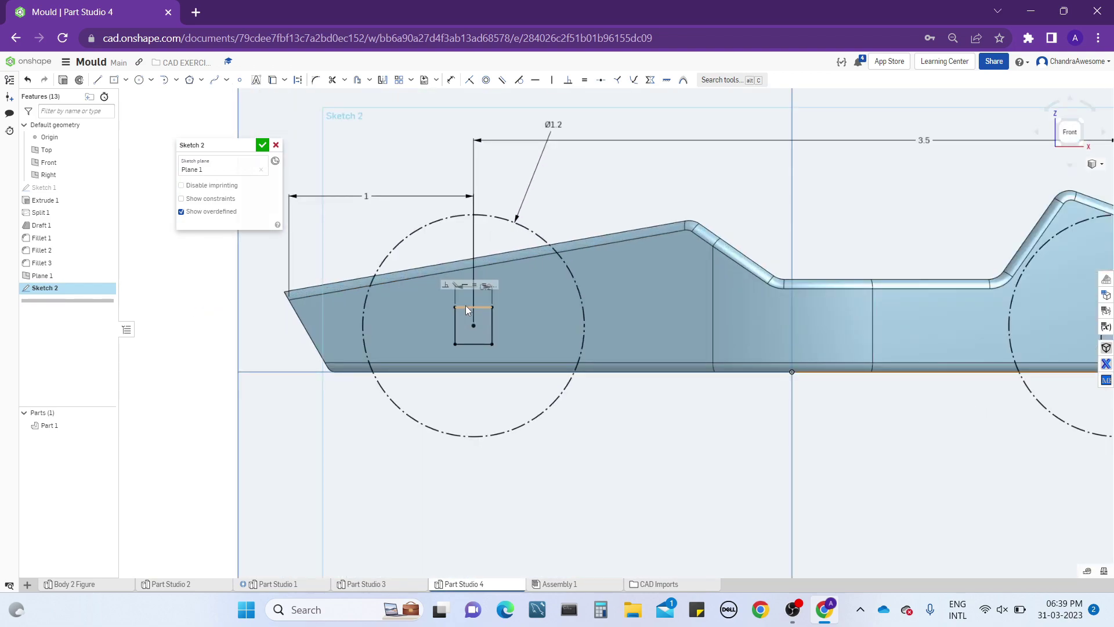
{"action": "scroll", "coordinate": [465, 308], "scroll_direction": "up", "scroll_amount": 5}
{"action": "scroll", "coordinate": [466, 308], "scroll_direction": "down", "scroll_amount": 2}
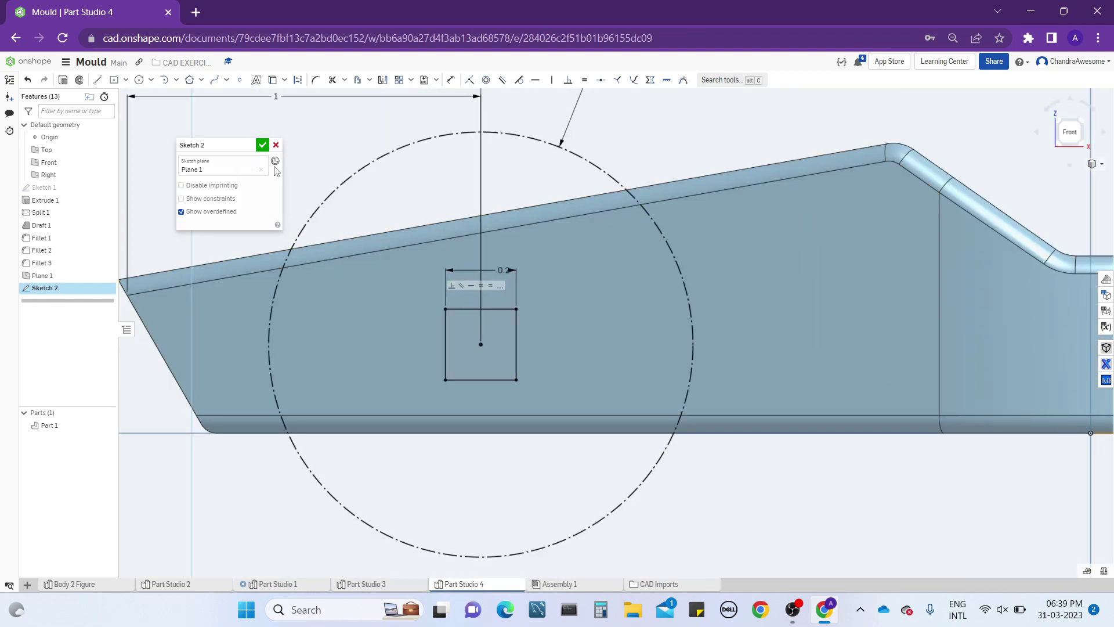
{"action": "left_click", "coordinate": [263, 146]}
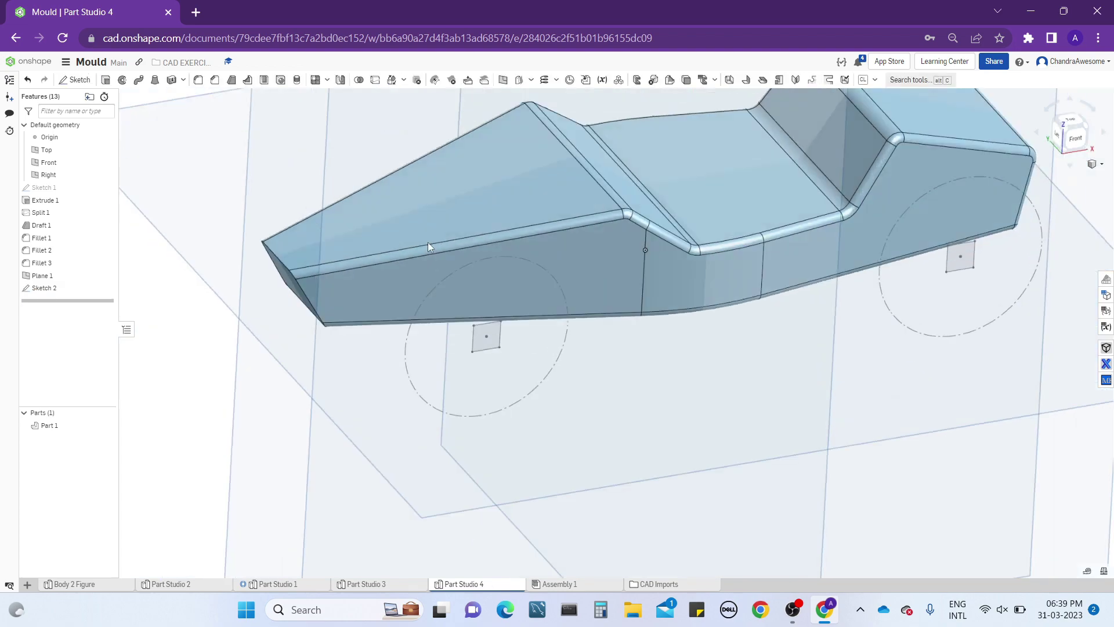
- Extrude the front and rear axle squares of Sketch 2 by 1 in, with the direction flipped towards the car body
{"action": "left_click", "coordinate": [496, 363]}
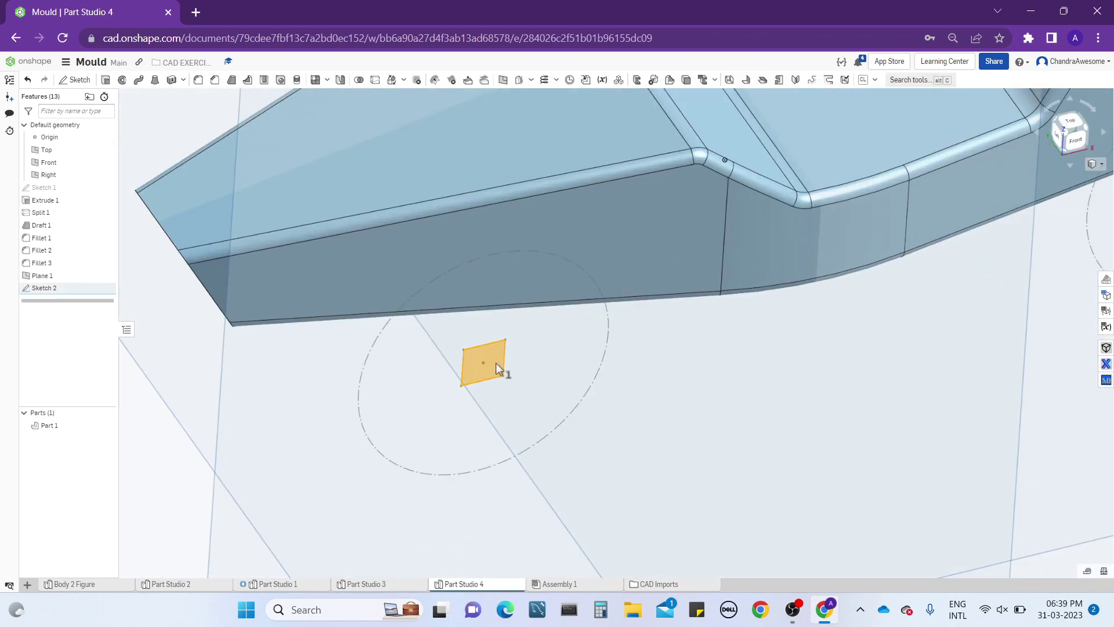
{"action": "scroll", "coordinate": [529, 369], "scroll_direction": "down", "scroll_amount": 5}
{"action": "scroll", "coordinate": [805, 312], "scroll_direction": "up", "scroll_amount": 8}
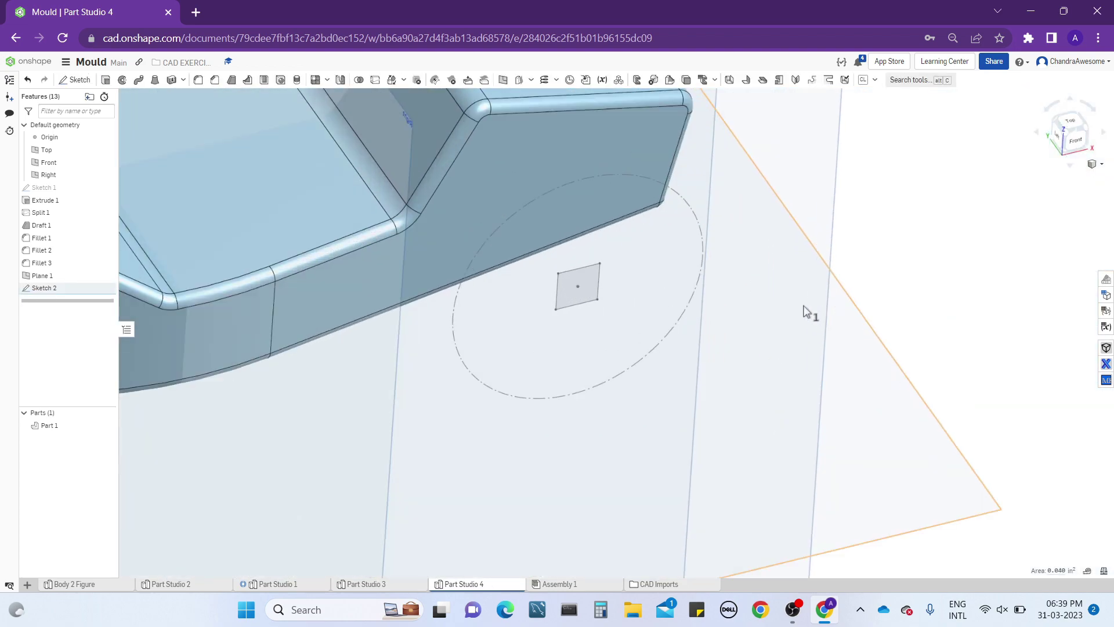
{"action": "left_click", "coordinate": [593, 276]}
{"action": "scroll", "coordinate": [593, 276], "scroll_direction": "down", "scroll_amount": 6}
{"action": "right_click_drag", "start_coordinate": [405, 307], "coordinate": [426, 280]}
{"action": "left_click", "coordinate": [106, 81]}
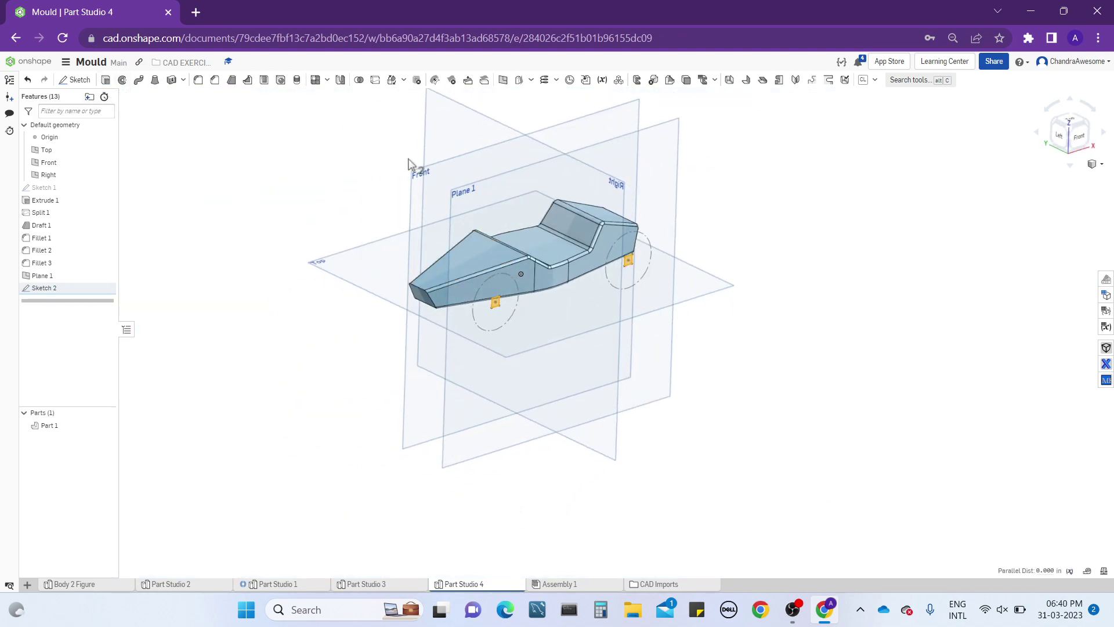
{"action": "right_click_drag", "start_coordinate": [415, 167], "coordinate": [409, 182]}
{"action": "scroll", "coordinate": [502, 280], "scroll_direction": "up", "scroll_amount": 2}
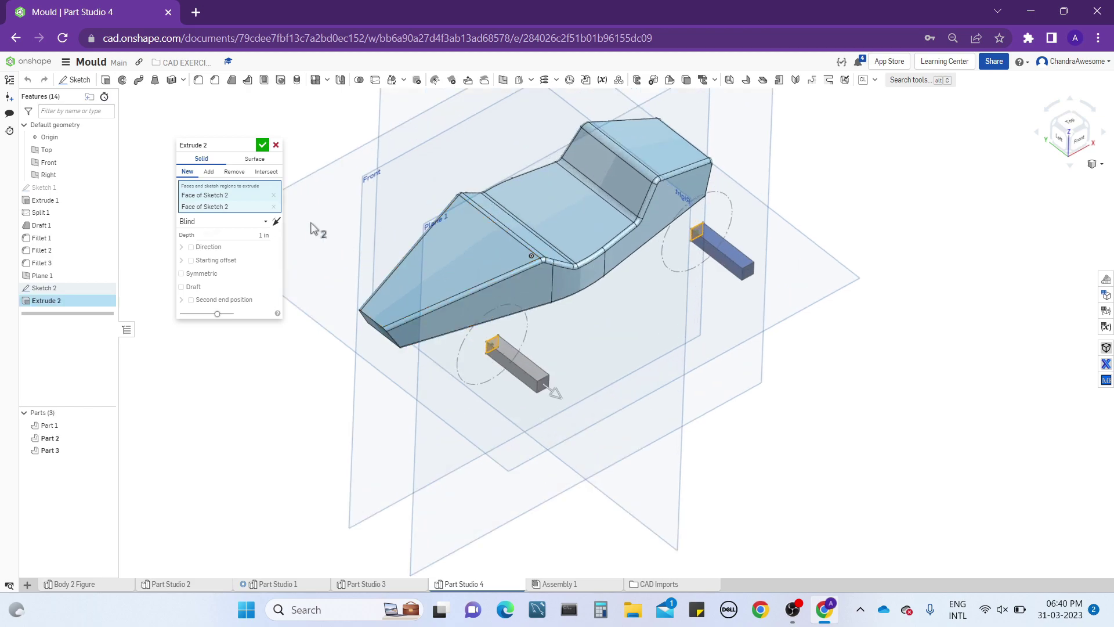
{"action": "left_click", "coordinate": [276, 222]}
{"action": "right_click_drag", "start_coordinate": [543, 264], "coordinate": [452, 220]}
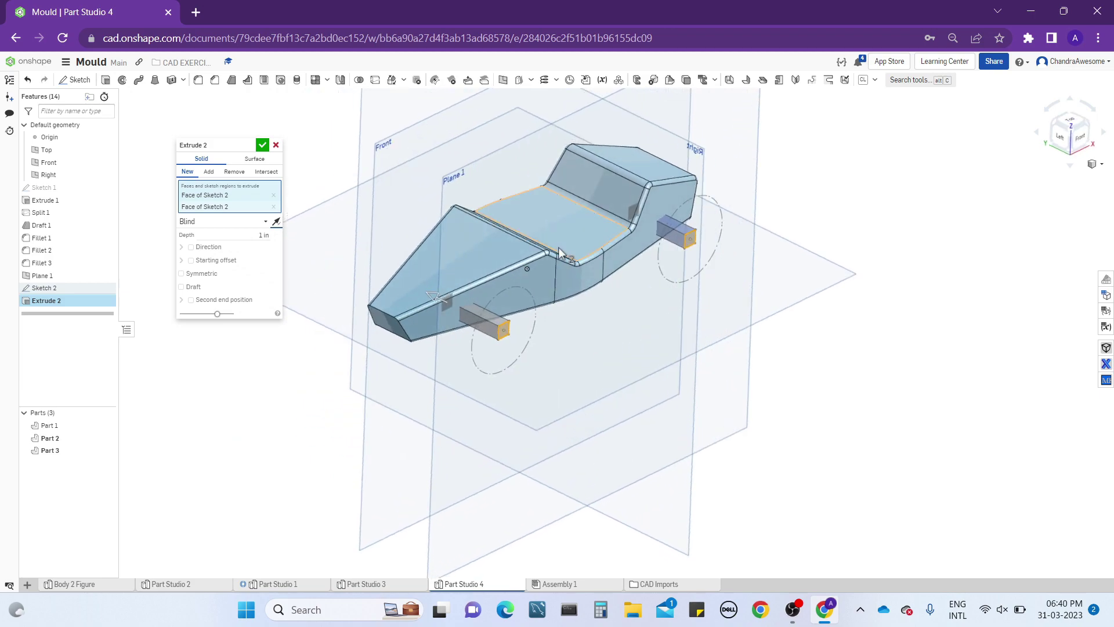
- Make the axle extrusion an Add operation merged with Part 1 and accept it
{"action": "left_click", "coordinate": [209, 173]}
{"action": "left_click", "coordinate": [247, 341]}
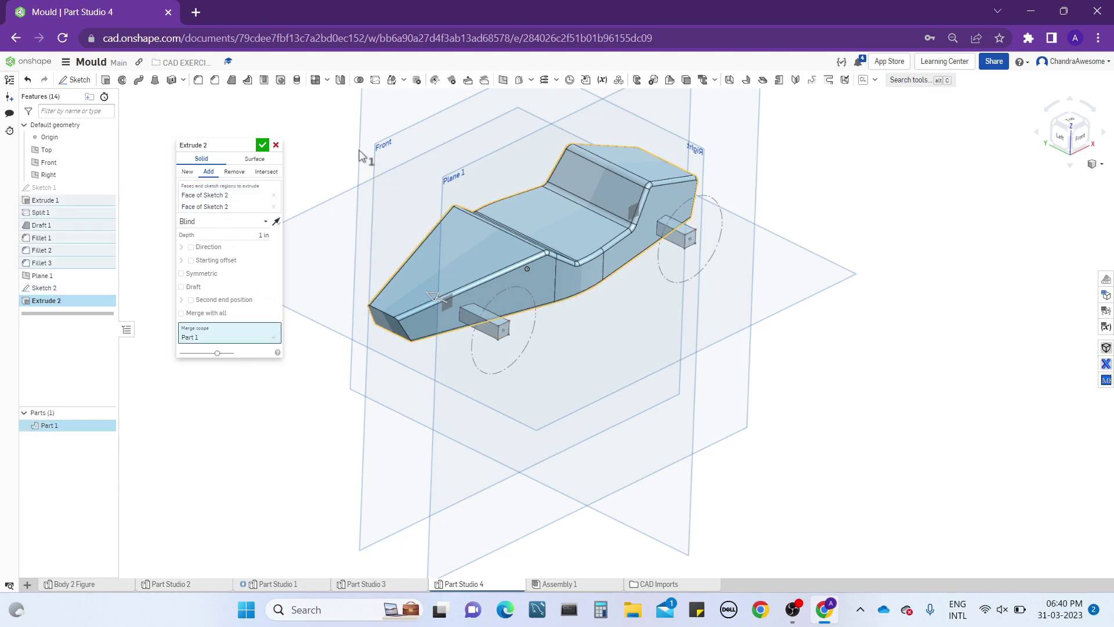
{"action": "right_click_drag", "start_coordinate": [346, 200], "coordinate": [478, 269]}
{"action": "right_click_drag", "start_coordinate": [459, 368], "coordinate": [634, 270]}
{"action": "left_click", "coordinate": [262, 144]}
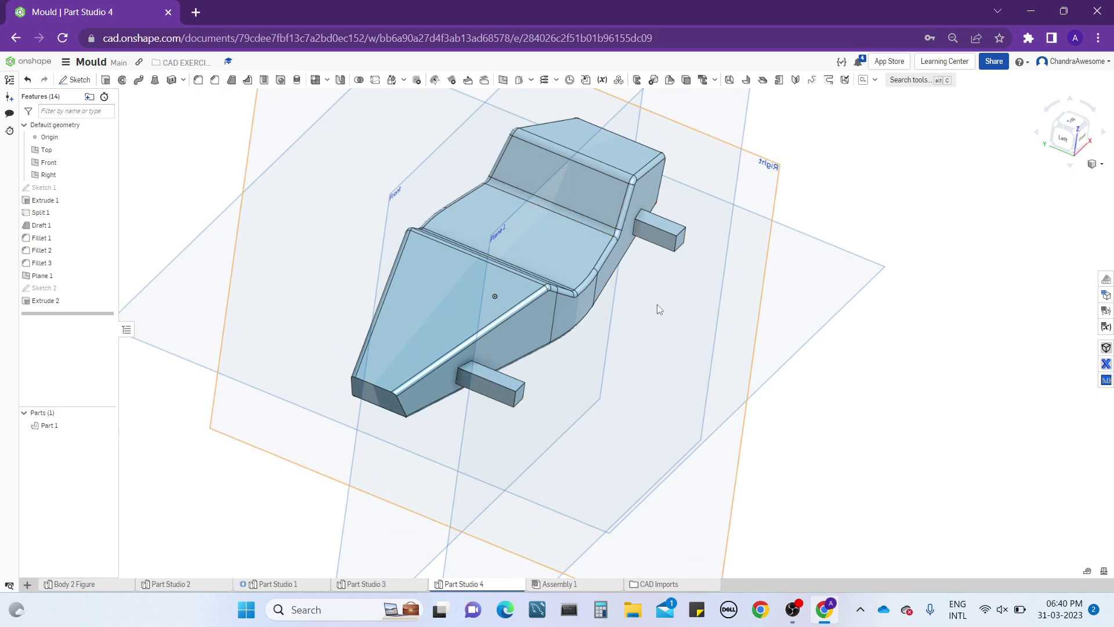
- Start a 0.05 in radius fillet on the four long edges of the front axle block
{"action": "scroll", "coordinate": [657, 308], "scroll_direction": "down", "scroll_amount": 3}
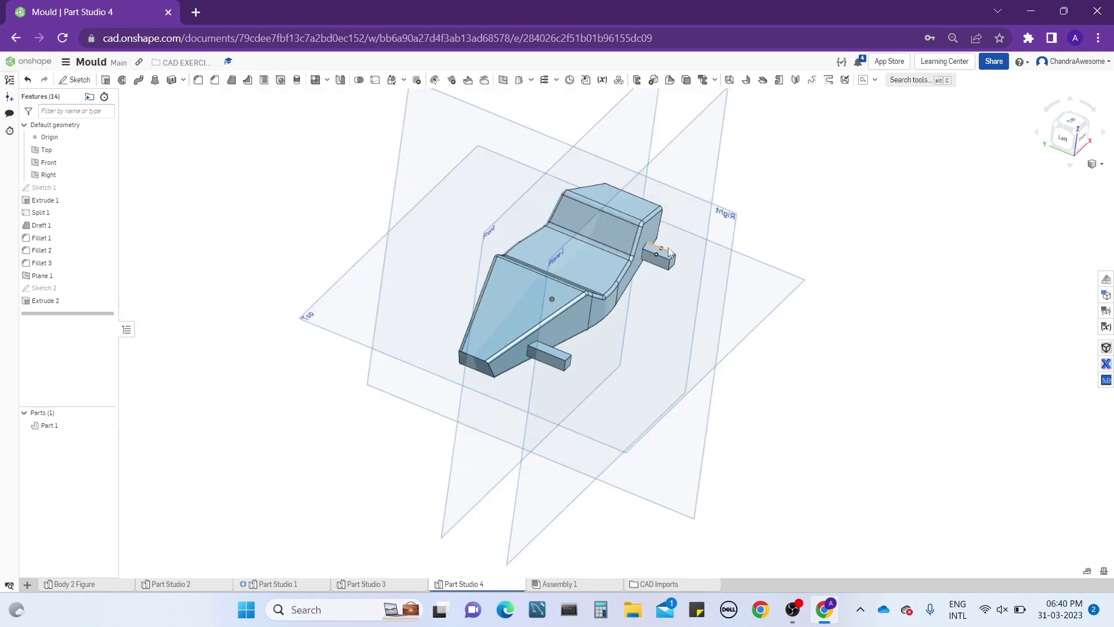
{"action": "scroll", "coordinate": [558, 336], "scroll_direction": "up", "scroll_amount": 5}
{"action": "mouse_move", "coordinate": [558, 336]}
{"action": "right_mouse_down"}
{"action": "mouse_move", "coordinate": [560, 301]}
{"action": "mouse_move", "coordinate": [553, 332]}
{"action": "right_mouse_up"}
{"action": "scroll", "coordinate": [553, 332], "scroll_direction": "up", "scroll_amount": 3}
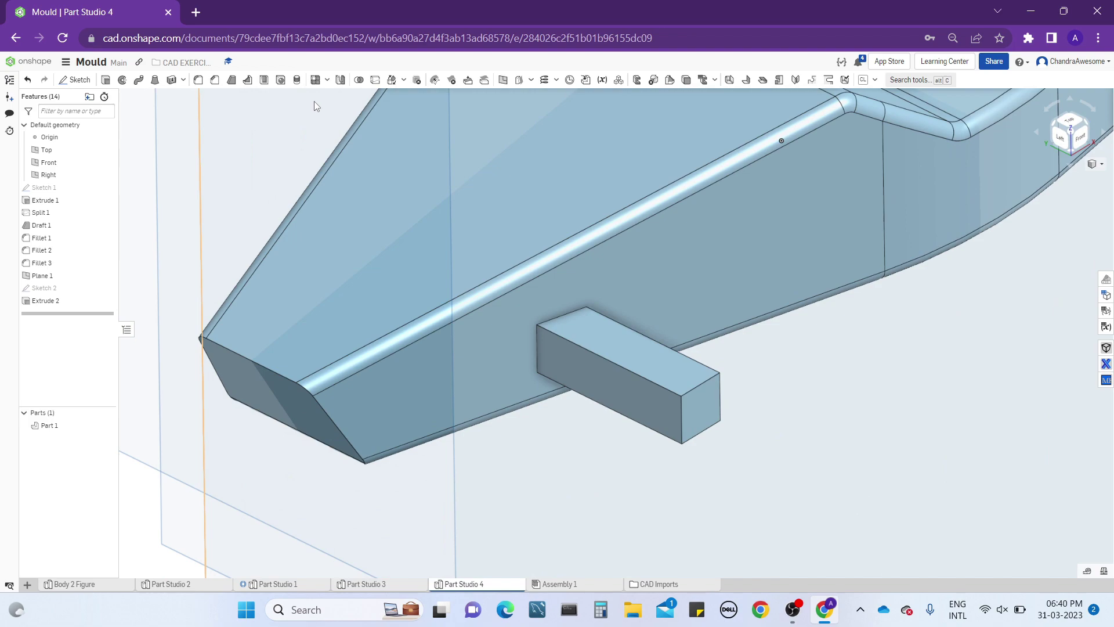
{"action": "scroll", "coordinate": [502, 274], "scroll_direction": "down", "scroll_amount": 3}
{"action": "left_click", "coordinate": [212, 85]}
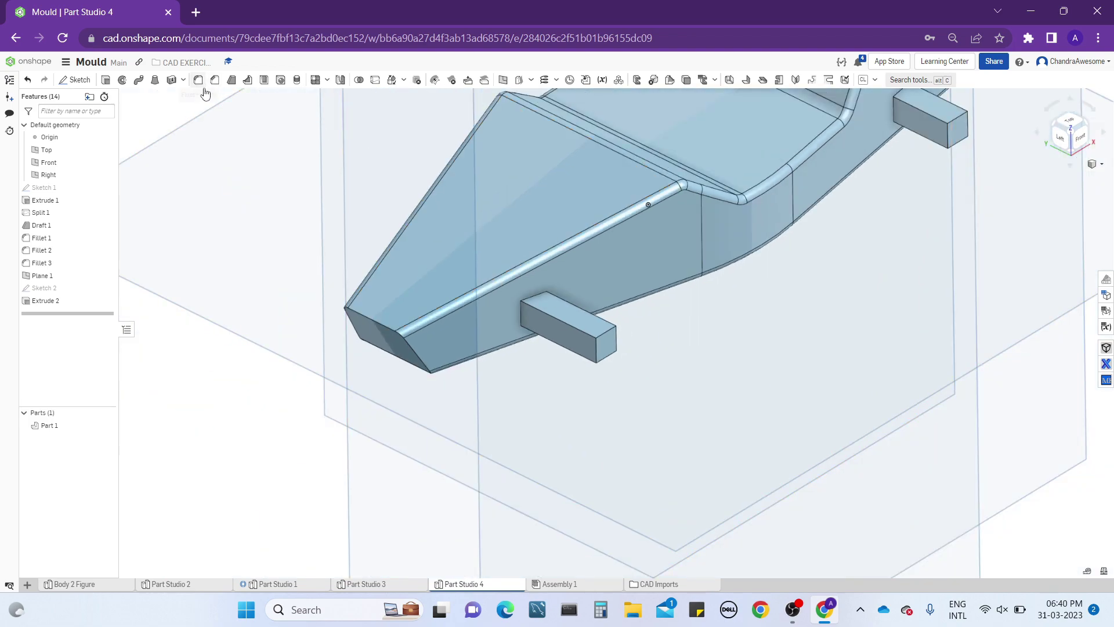
{"action": "scroll", "coordinate": [545, 306], "scroll_direction": "up", "scroll_amount": 3}
{"action": "left_click", "coordinate": [535, 313]}
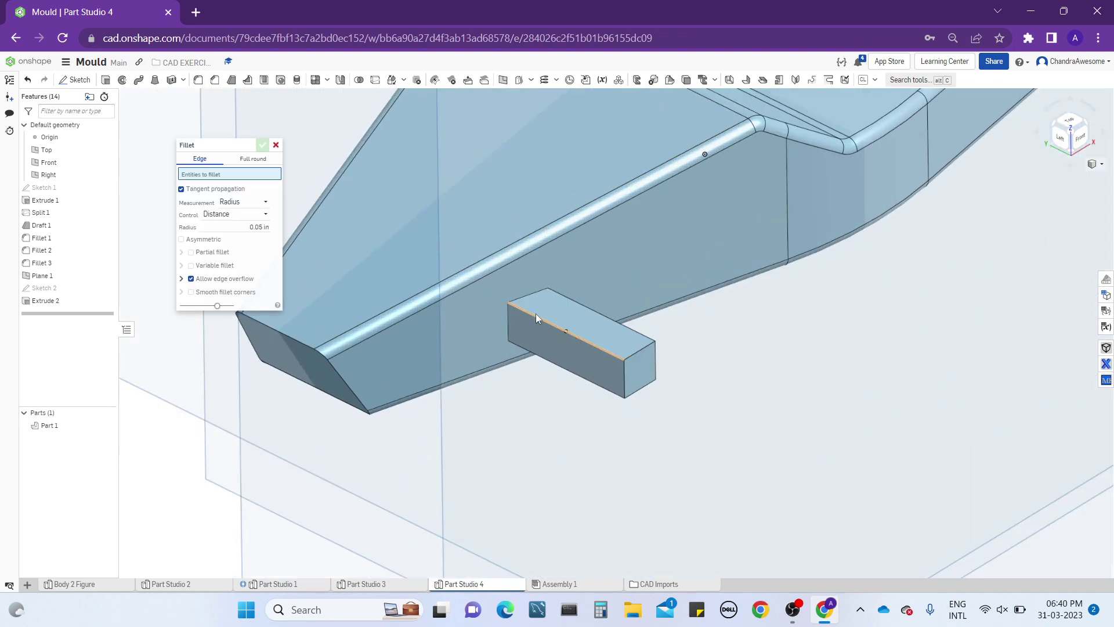
{"action": "left_click", "coordinate": [589, 308]}
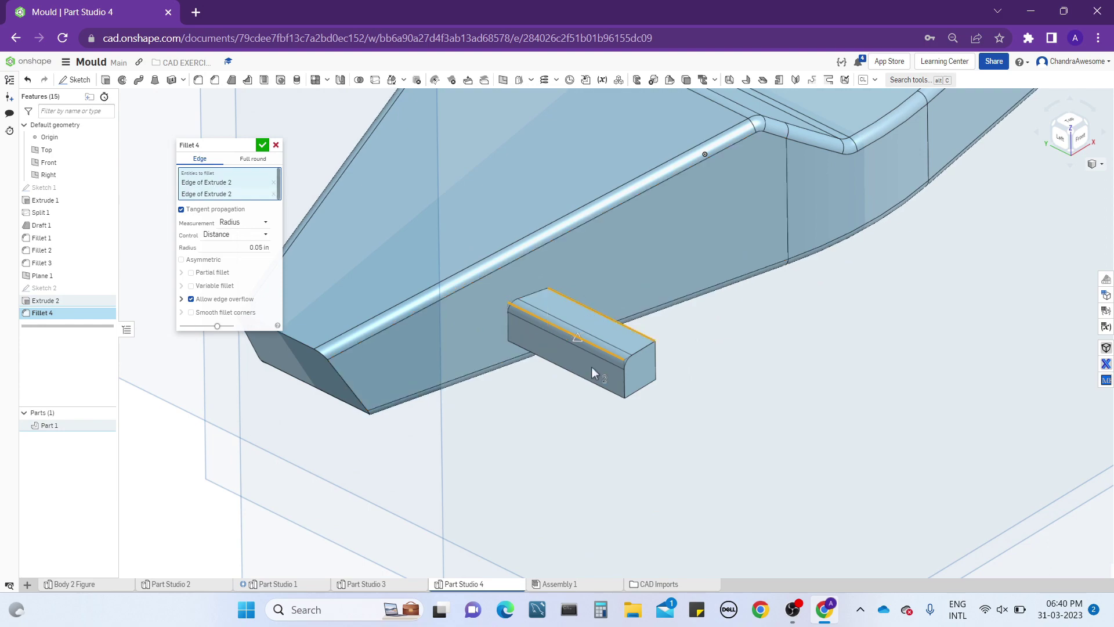
{"action": "left_click", "coordinate": [600, 388]}
{"action": "right_click_drag", "start_coordinate": [600, 388], "coordinate": [651, 371]}
{"action": "left_click", "coordinate": [624, 341]}
- Add the four long edges of the rear axle block to the same fillet
{"action": "scroll", "coordinate": [622, 340], "scroll_direction": "down", "scroll_amount": 4}
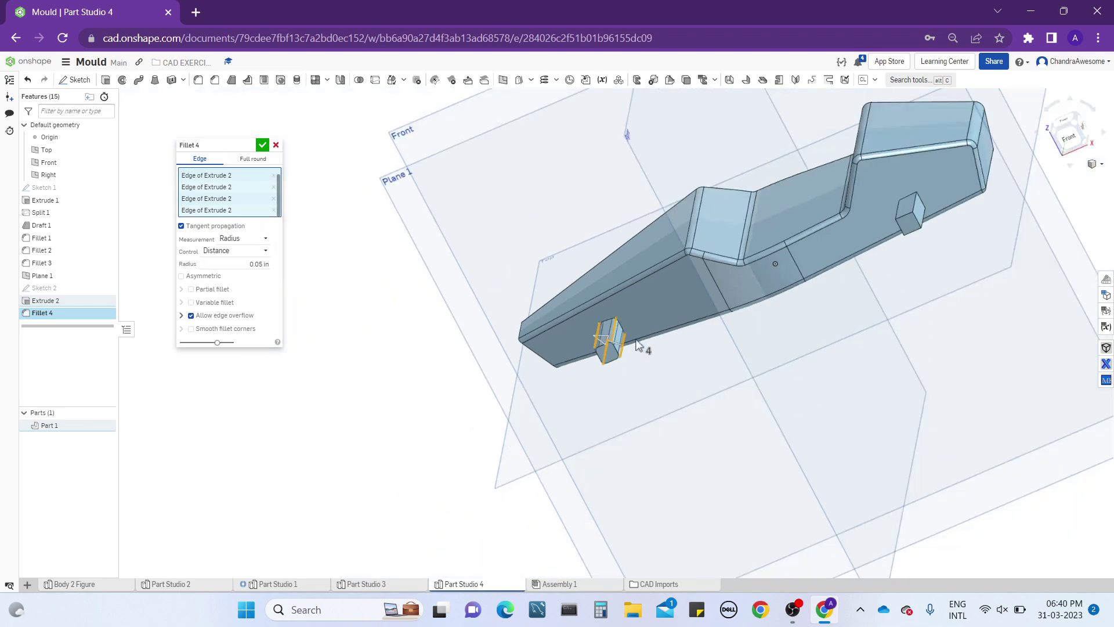
{"action": "middle_click_drag", "start_coordinate": [727, 300], "coordinate": [536, 433]}
{"action": "scroll", "coordinate": [719, 330], "scroll_direction": "up", "scroll_amount": 3}
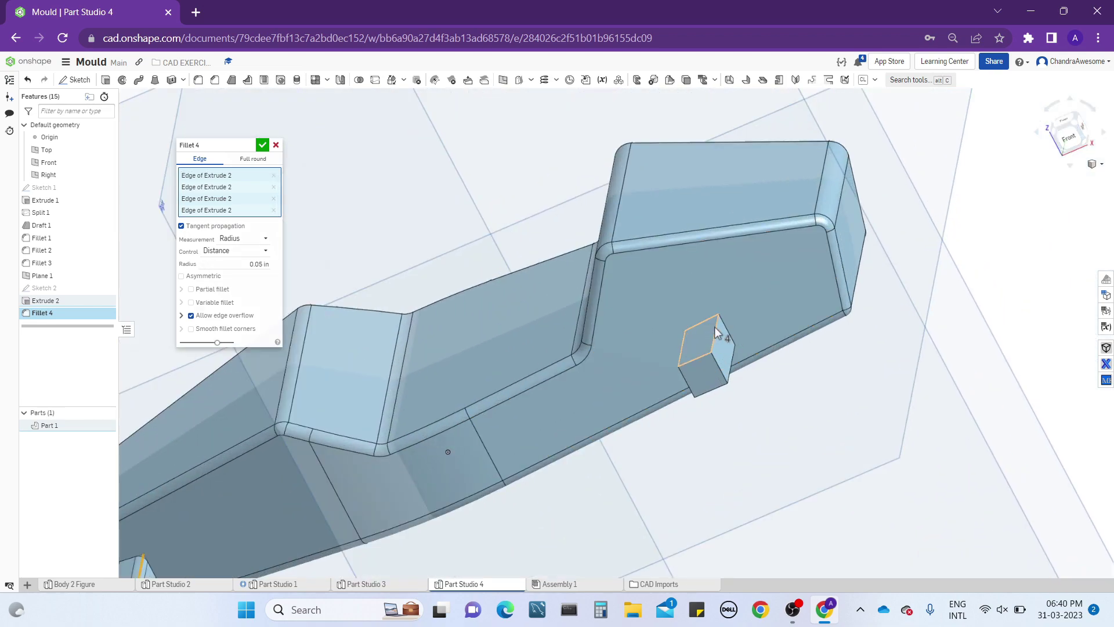
{"action": "left_click", "coordinate": [722, 350]}
{"action": "right_click_drag", "start_coordinate": [691, 341], "coordinate": [725, 299]}
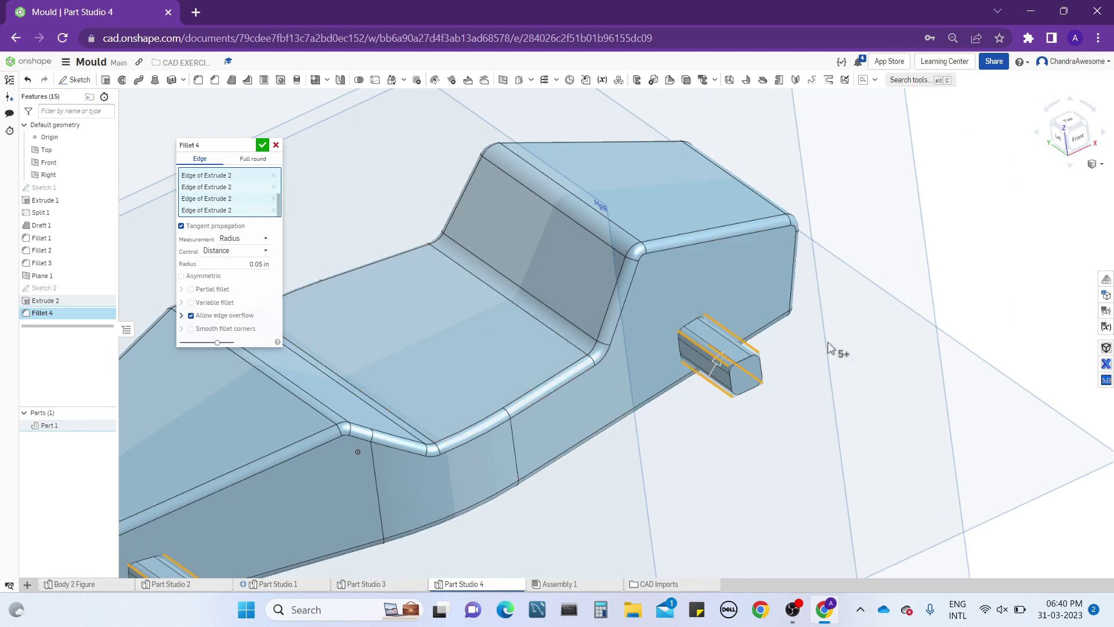
- Add the four edges where the front axle block meets the body side to the fillet
{"action": "scroll", "coordinate": [837, 350], "scroll_direction": "down", "scroll_amount": 3}
{"action": "scroll", "coordinate": [566, 490], "scroll_direction": "up", "scroll_amount": 5}
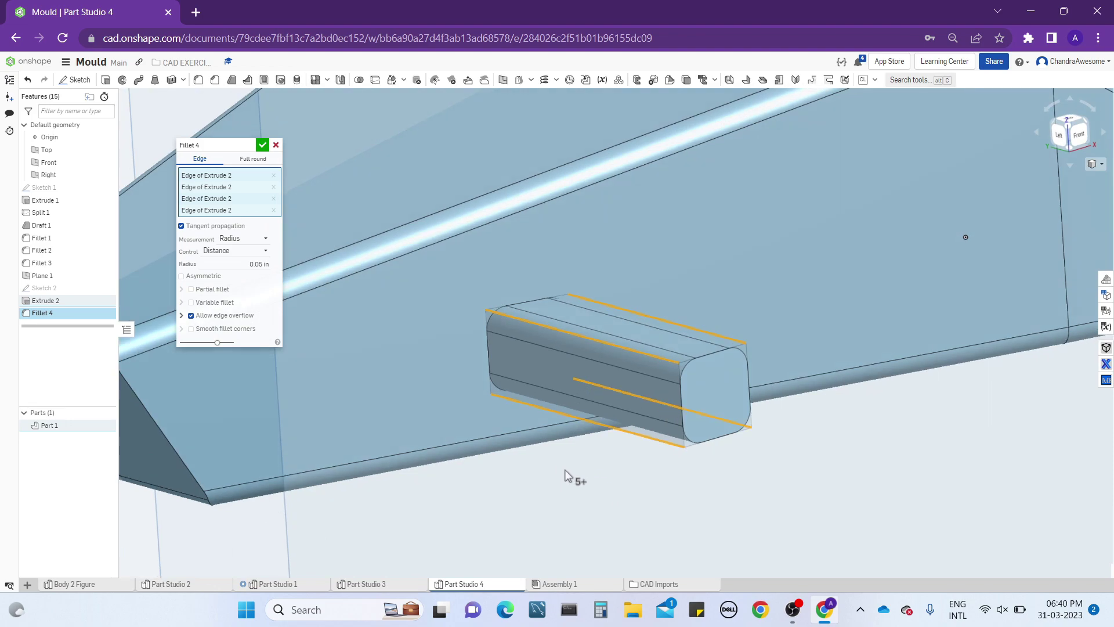
{"action": "scroll", "coordinate": [564, 474], "scroll_direction": "down", "scroll_amount": 5}
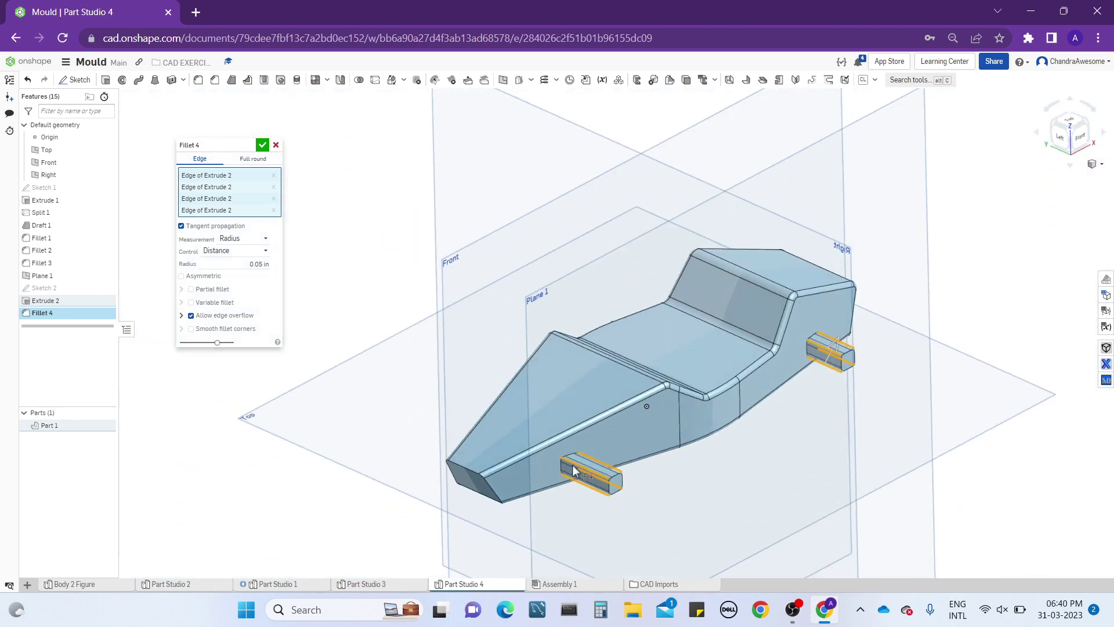
{"action": "scroll", "coordinate": [574, 470], "scroll_direction": "up", "scroll_amount": 5}
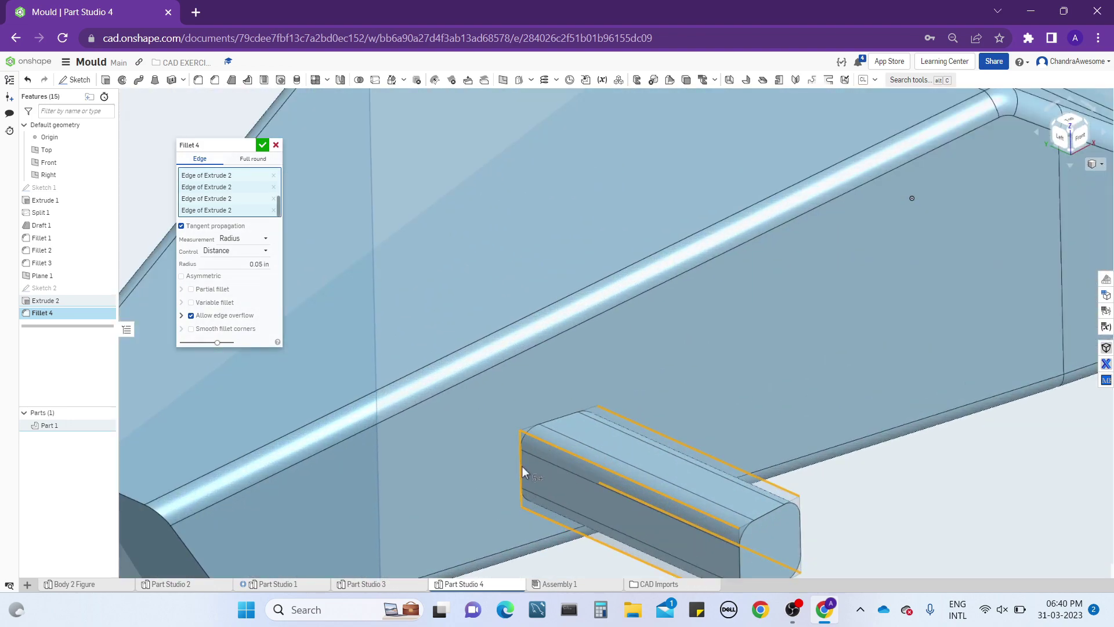
{"action": "right_click_drag", "start_coordinate": [521, 466], "coordinate": [594, 434]}
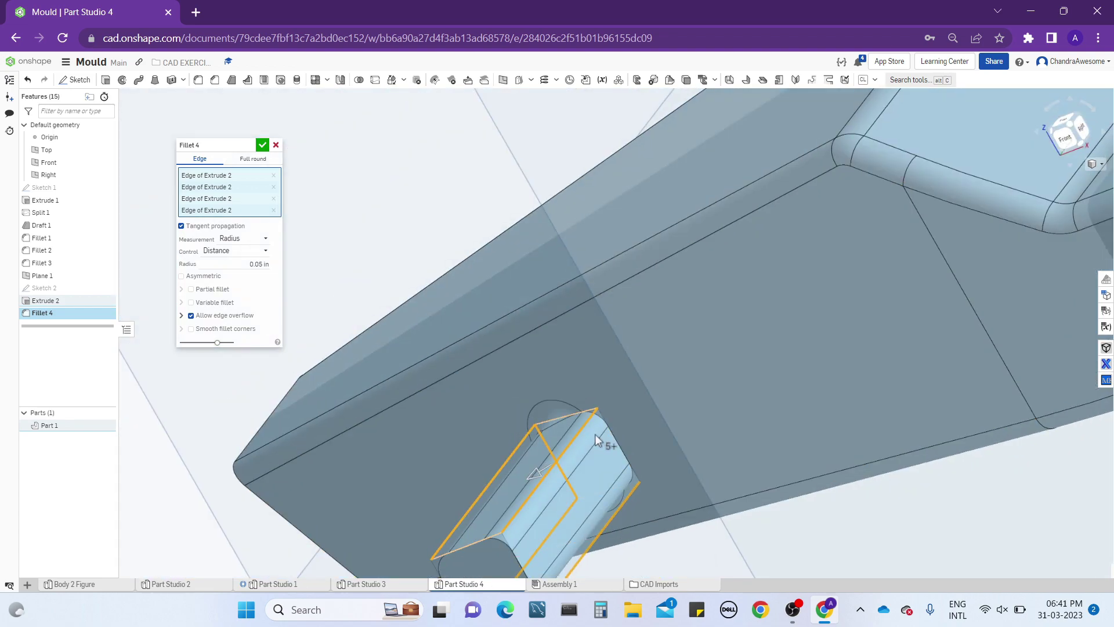
{"action": "left_click", "coordinate": [614, 439]}
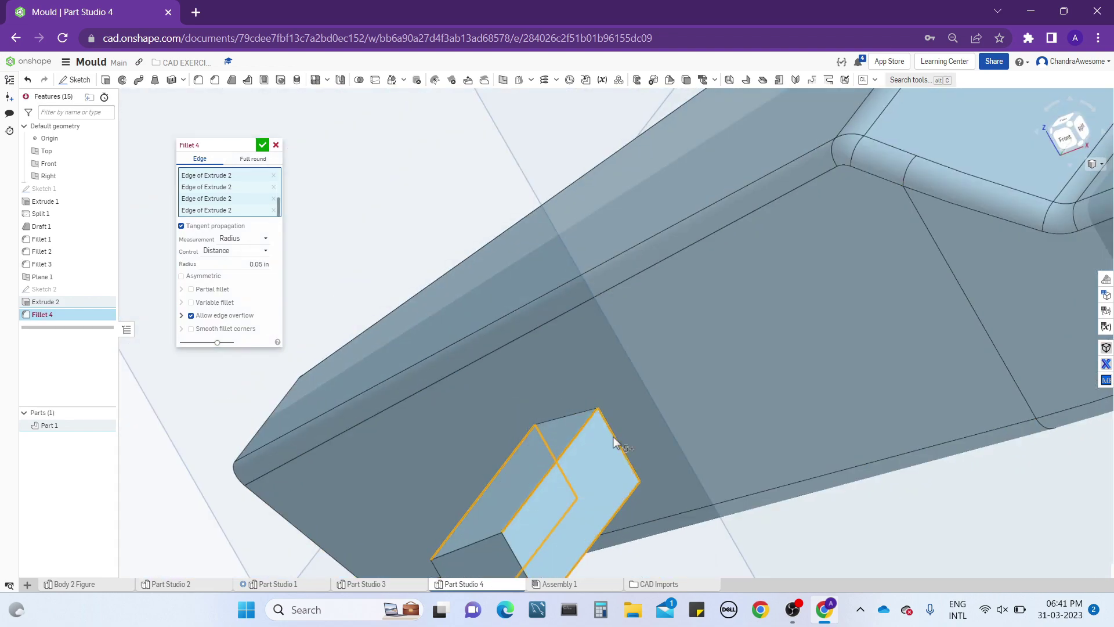
{"action": "right_click_drag", "start_coordinate": [615, 441], "coordinate": [643, 418]}
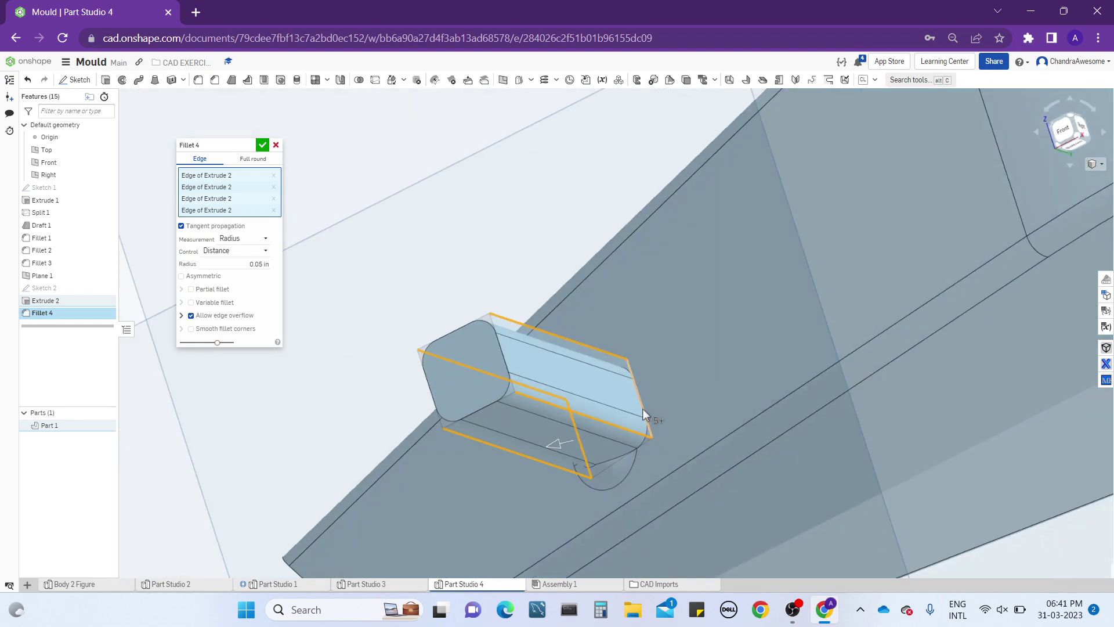
{"action": "left_click", "coordinate": [642, 417]}
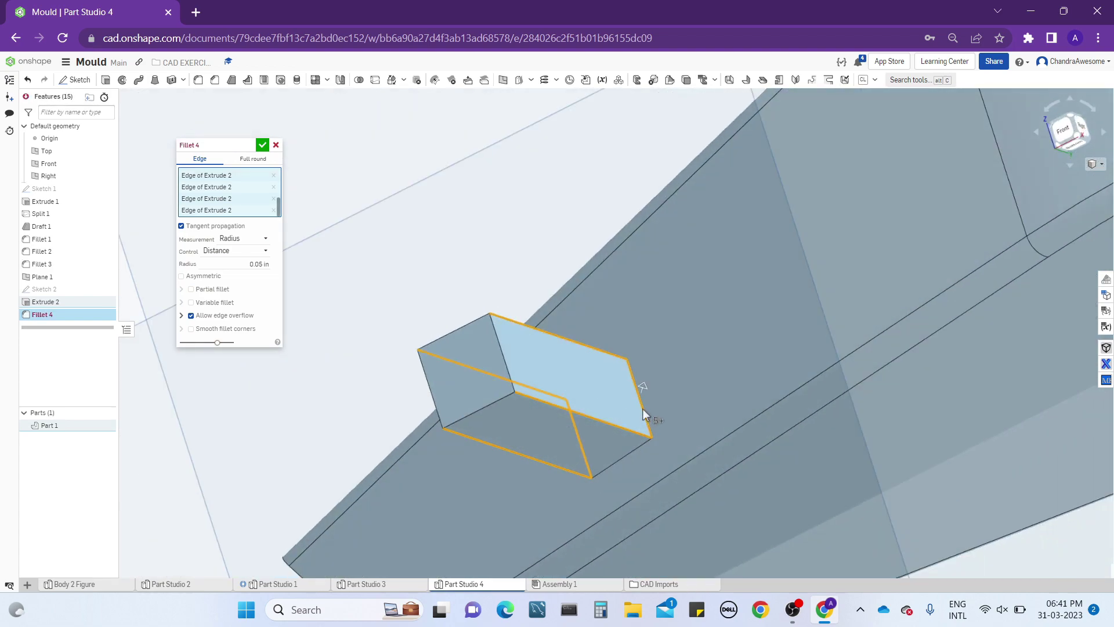
{"action": "left_click", "coordinate": [638, 441]}
{"action": "left_click", "coordinate": [628, 457]}
{"action": "right_click_drag", "start_coordinate": [632, 446], "coordinate": [627, 394]}
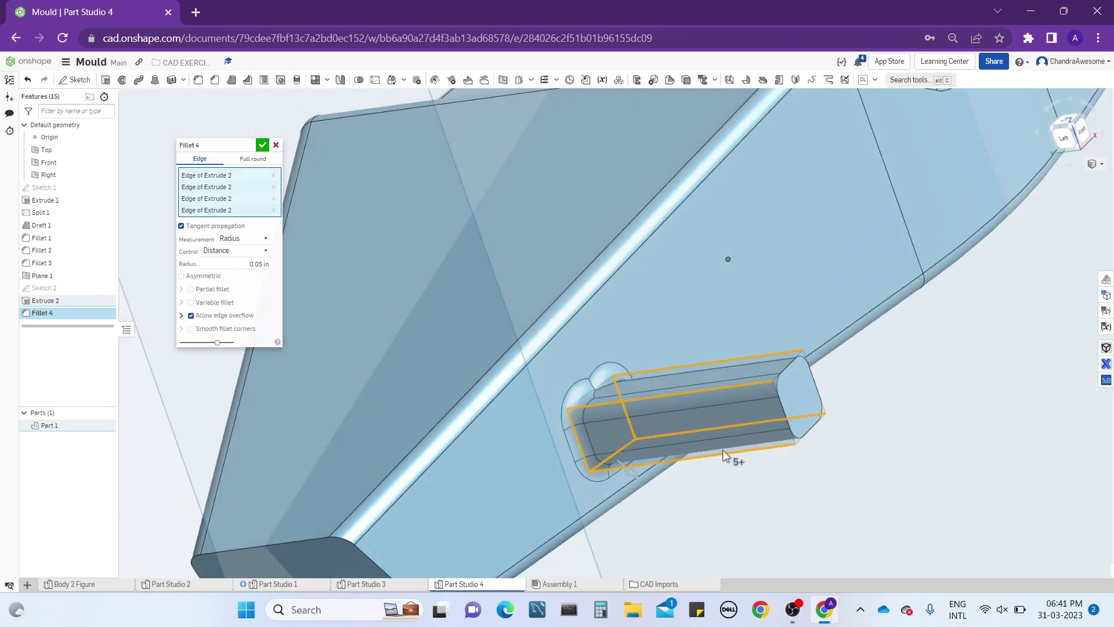
{"action": "scroll", "coordinate": [593, 402], "scroll_direction": "up", "scroll_amount": 5}
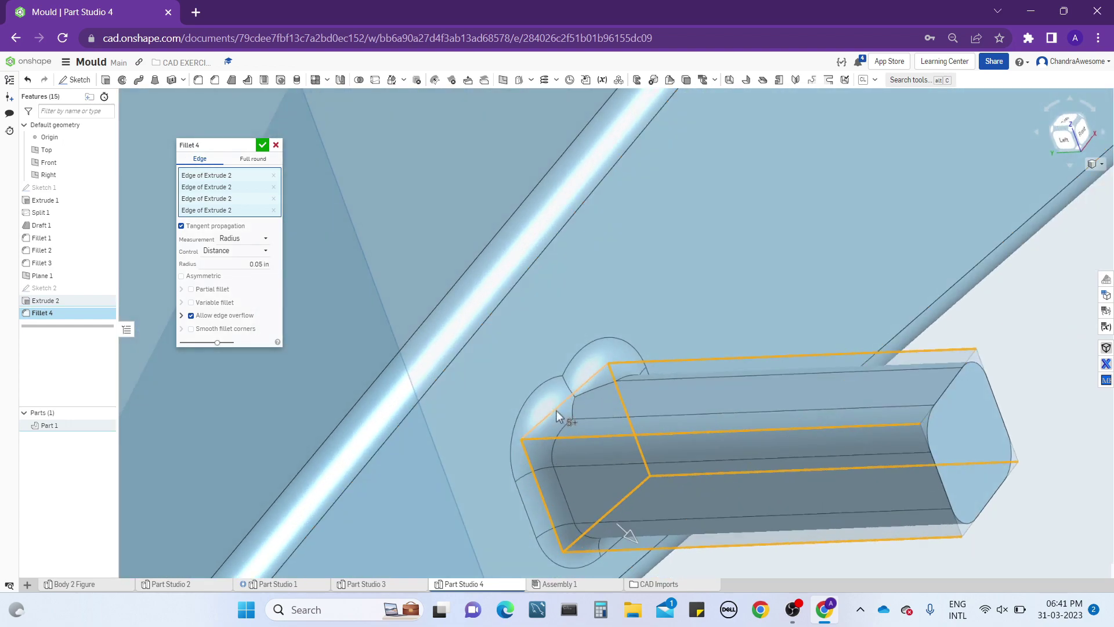
{"action": "left_click", "coordinate": [556, 410]}
- Add the four edges where the rear axle block meets the body side to the fillet
{"action": "scroll", "coordinate": [556, 410], "scroll_direction": "down", "scroll_amount": 5}
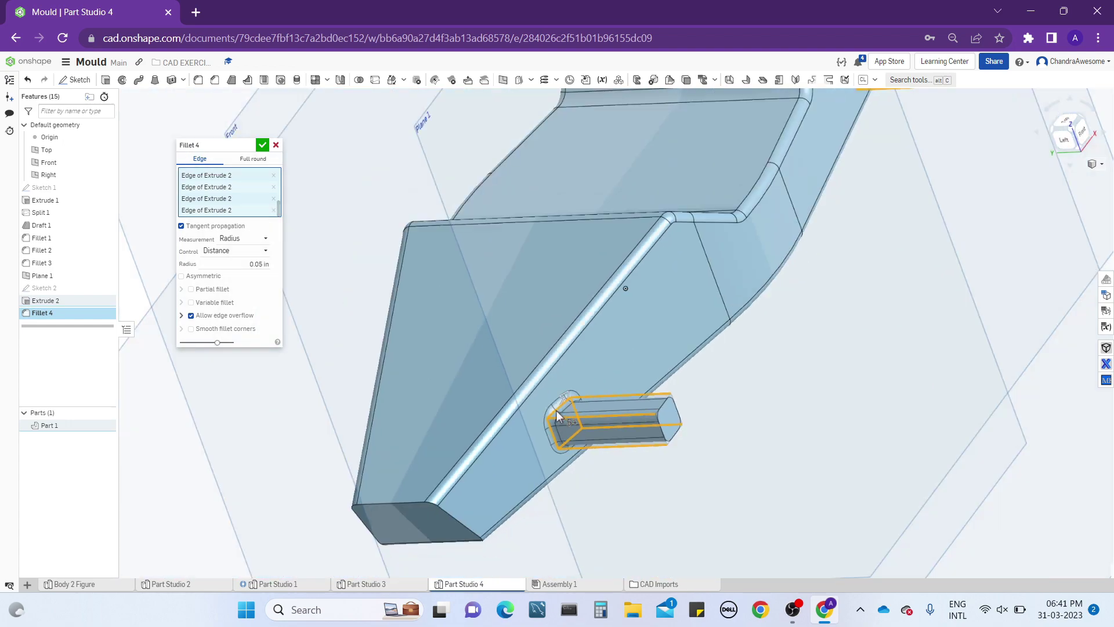
{"action": "right_click_drag", "start_coordinate": [556, 410], "coordinate": [587, 468]}
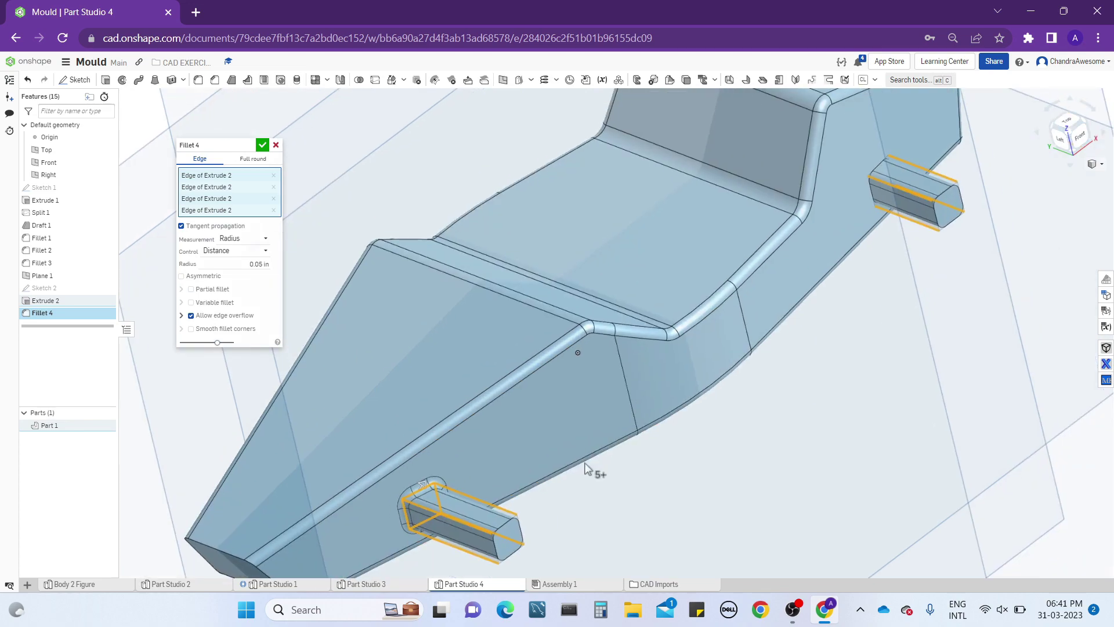
{"action": "middle_click_drag", "start_coordinate": [753, 326], "coordinate": [651, 417]}
{"action": "scroll", "coordinate": [746, 272], "scroll_direction": "up", "scroll_amount": 5}
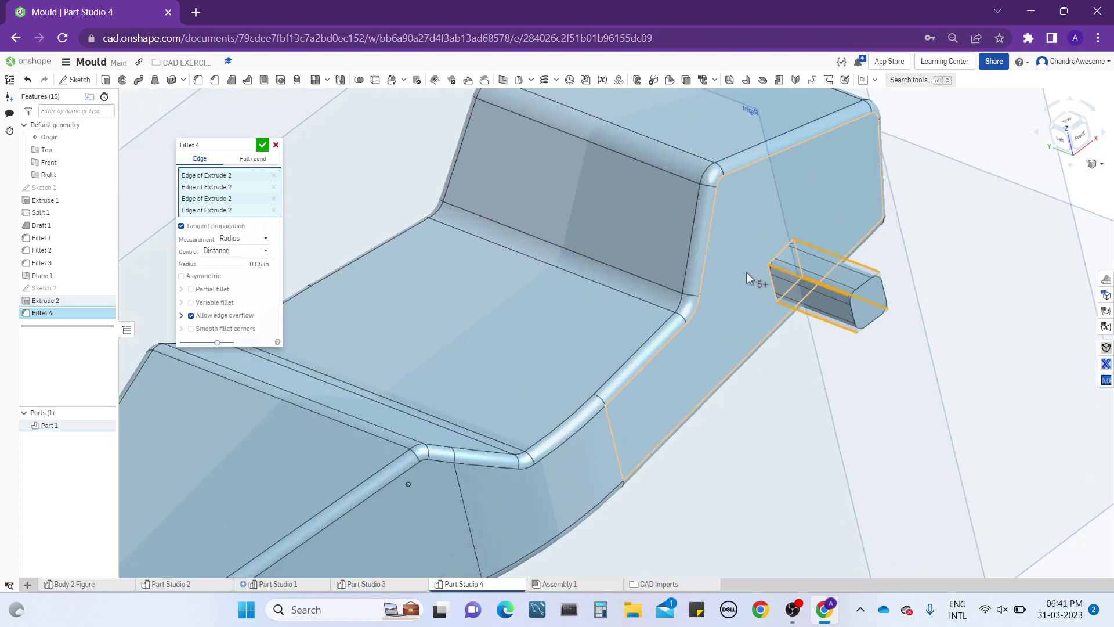
{"action": "left_click", "coordinate": [819, 232]}
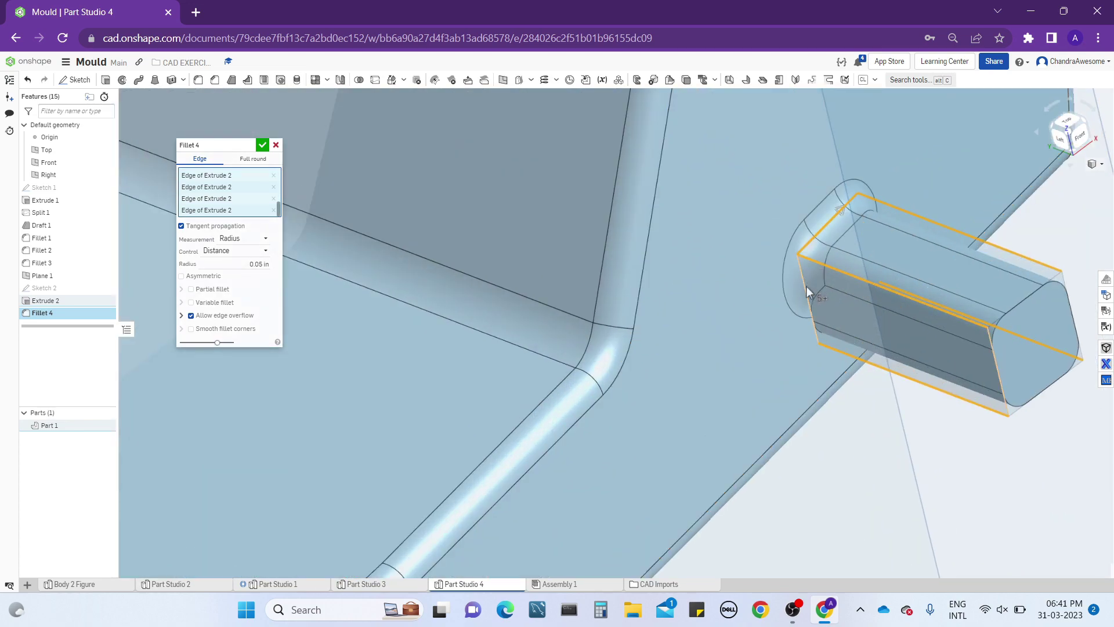
{"action": "right_click_drag", "start_coordinate": [806, 286], "coordinate": [841, 273]}
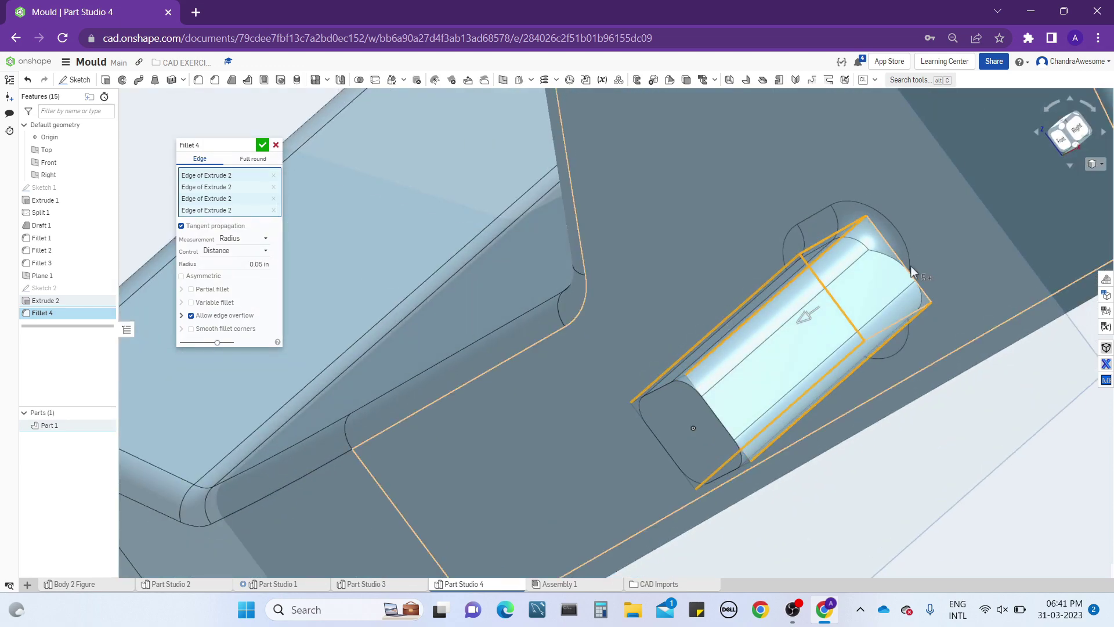
{"action": "right_click_drag", "start_coordinate": [910, 273], "coordinate": [881, 274]}
{"action": "scroll", "coordinate": [830, 255], "scroll_direction": "down", "scroll_amount": 2}
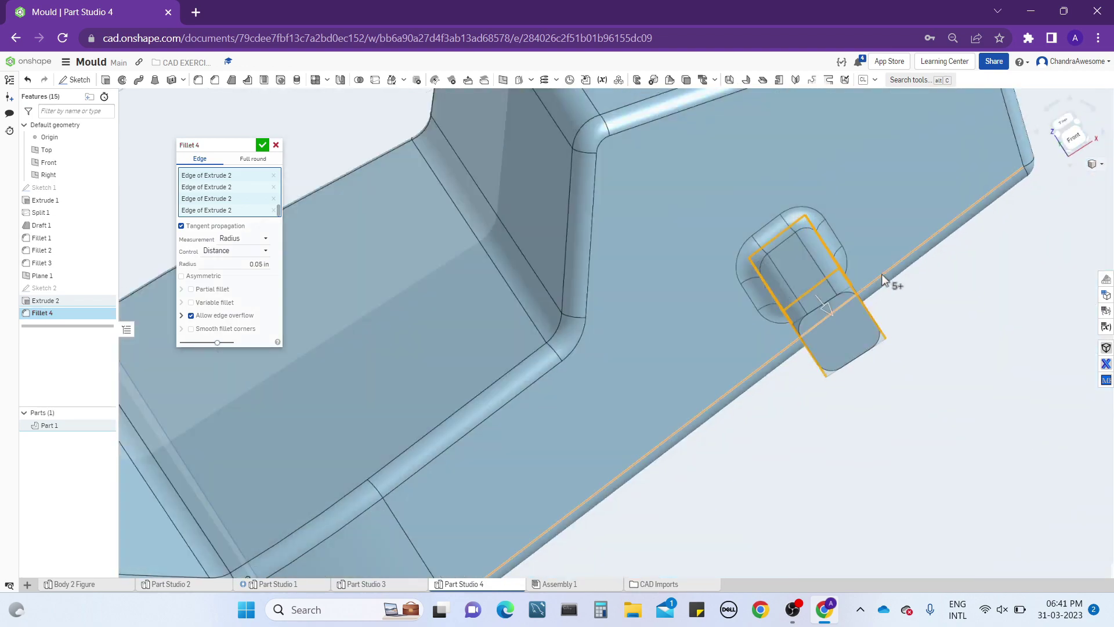
- Set the axle fillet radius to 0.04 in, check both axles and accept the fillet
{"action": "scroll", "coordinate": [882, 273], "scroll_direction": "down", "scroll_amount": 7}
{"action": "middle_click_drag", "start_coordinate": [703, 338], "coordinate": [840, 260]}
{"action": "scroll", "coordinate": [729, 367], "scroll_direction": "up", "scroll_amount": 5}
{"action": "right_click_drag", "start_coordinate": [729, 367], "coordinate": [778, 351]}
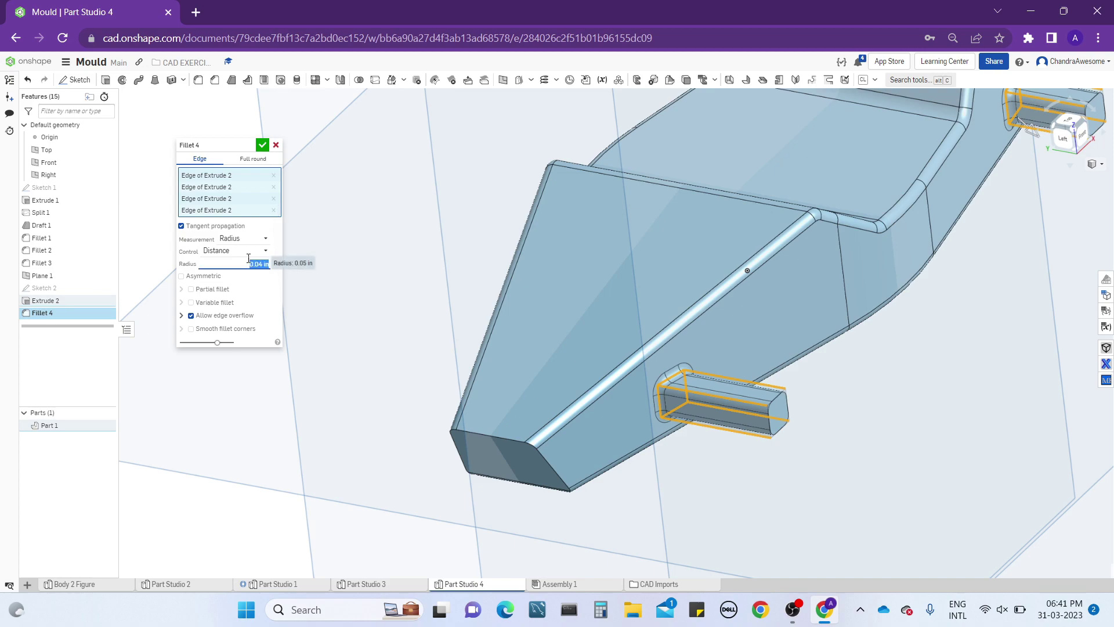
{"action": "middle_click_drag", "start_coordinate": [948, 308], "coordinate": [844, 364]}
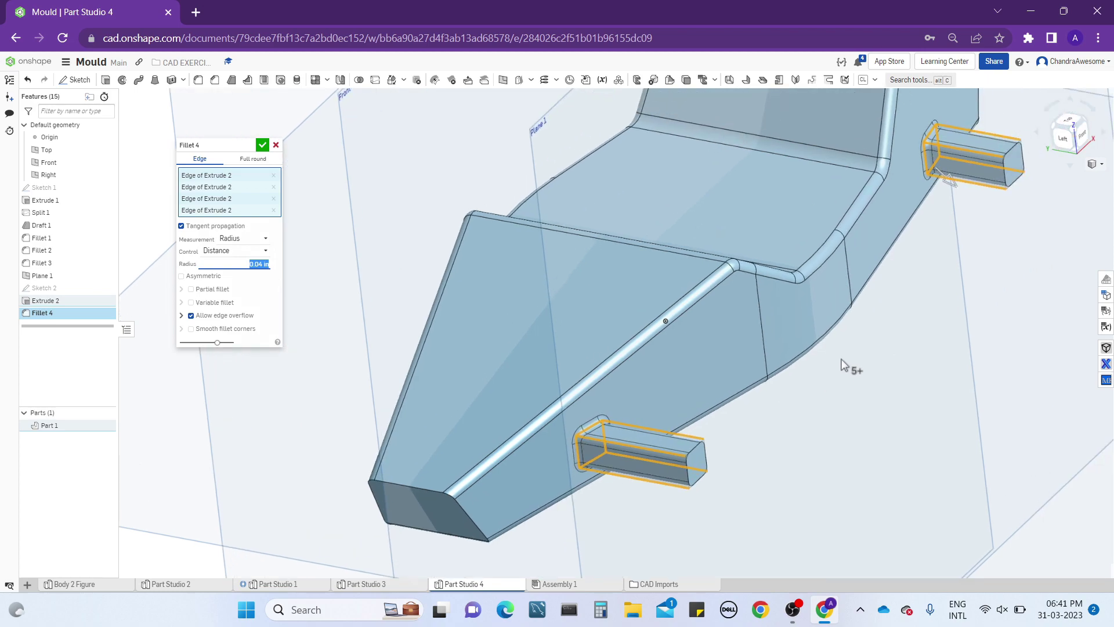
{"action": "right_click_drag", "start_coordinate": [842, 359], "coordinate": [765, 368]}
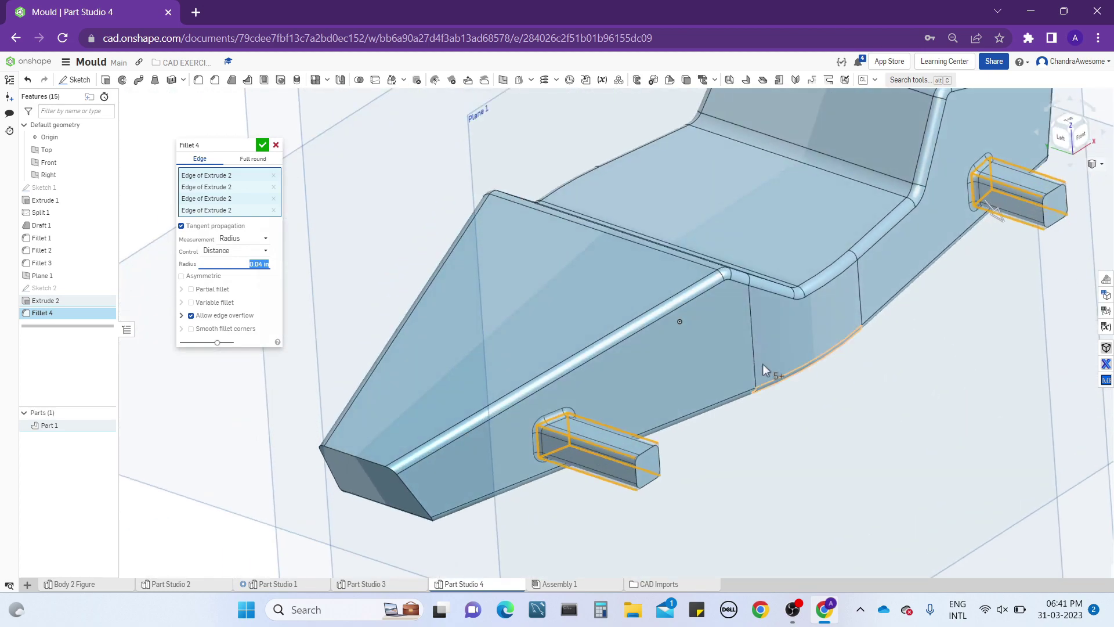
{"action": "left_click", "coordinate": [263, 144]}
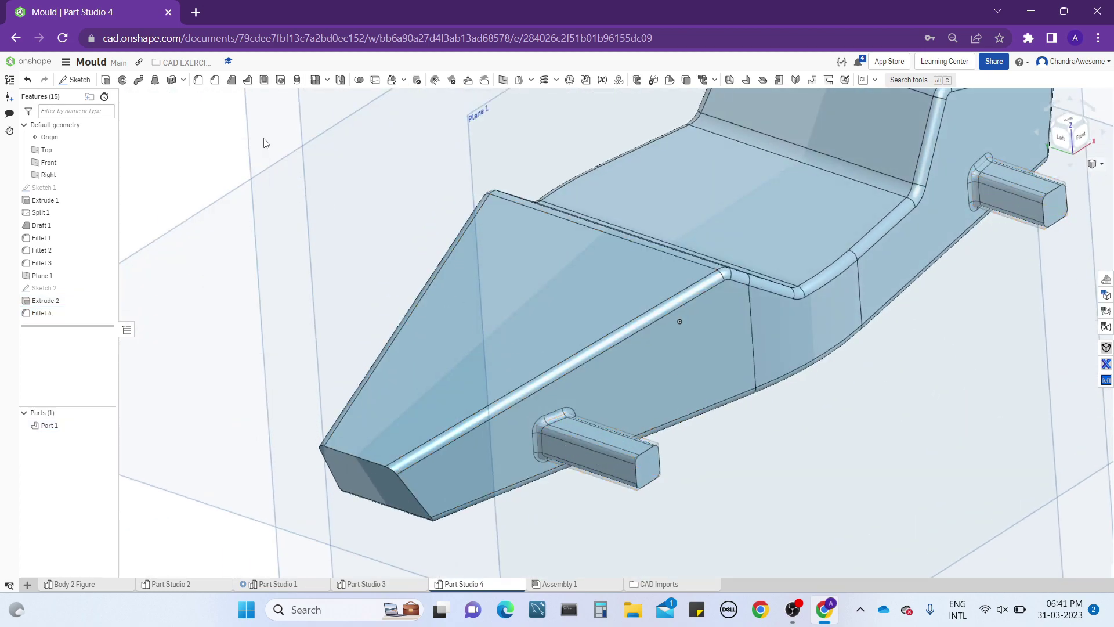
{"action": "key", "text": "f"}
{"action": "right_click_drag", "start_coordinate": [664, 422], "coordinate": [586, 325]}
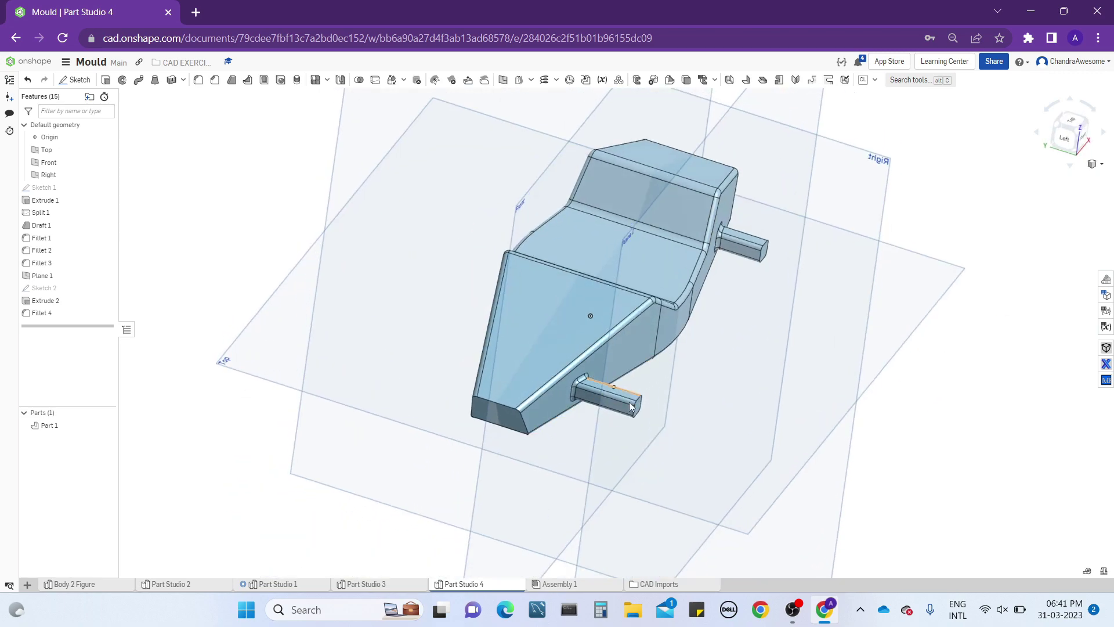
- Mirror the axle features Extrude 2 and Fillet 4 across the Front plane using a feature mirror
{"action": "mouse_move", "coordinate": [447, 311]}
{"action": "right_mouse_down"}
{"action": "mouse_move", "coordinate": [500, 294]}
{"action": "mouse_move", "coordinate": [464, 298]}
{"action": "mouse_move", "coordinate": [472, 244]}
{"action": "mouse_move", "coordinate": [455, 318]}
{"action": "right_mouse_up"}
{"action": "middle_click_drag", "start_coordinate": [257, 206], "coordinate": [309, 212]}
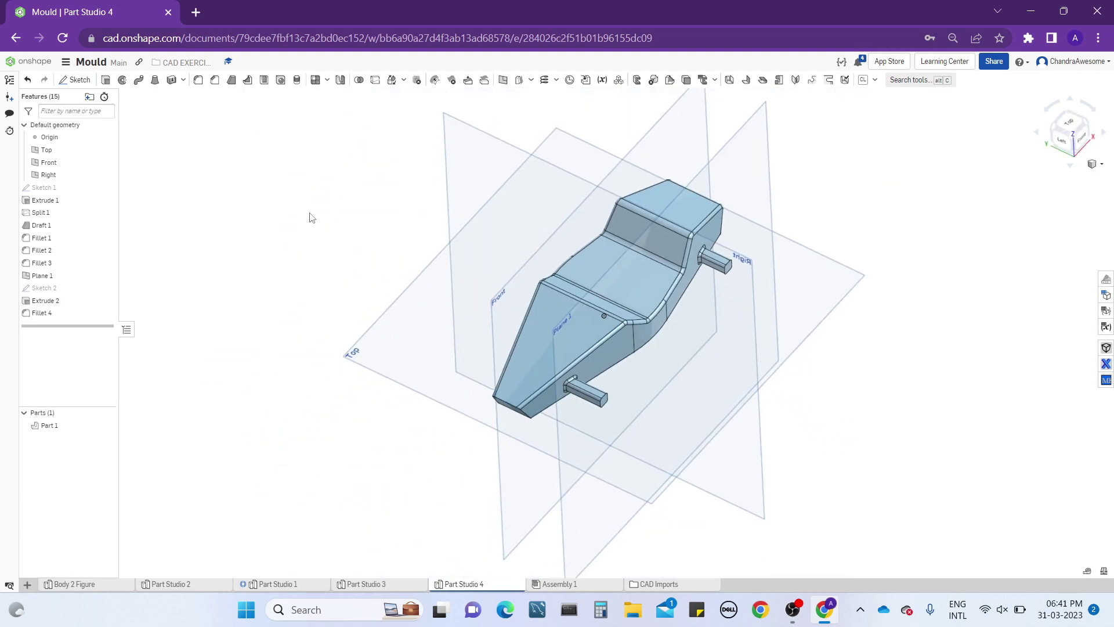
{"action": "left_click", "coordinate": [339, 81]}
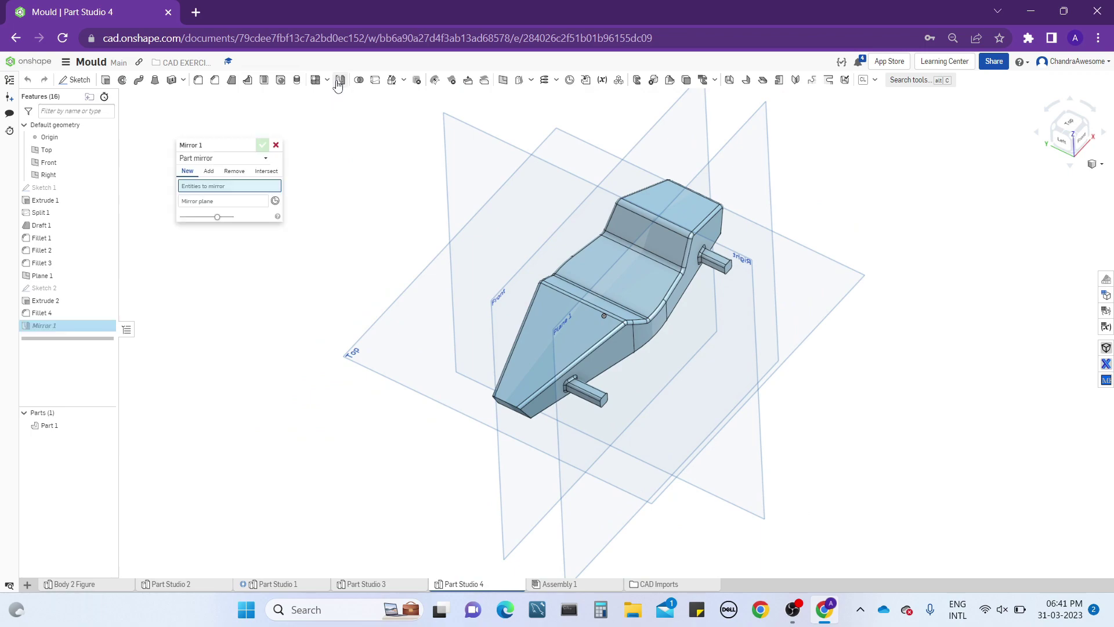
{"action": "left_click", "coordinate": [235, 162]}
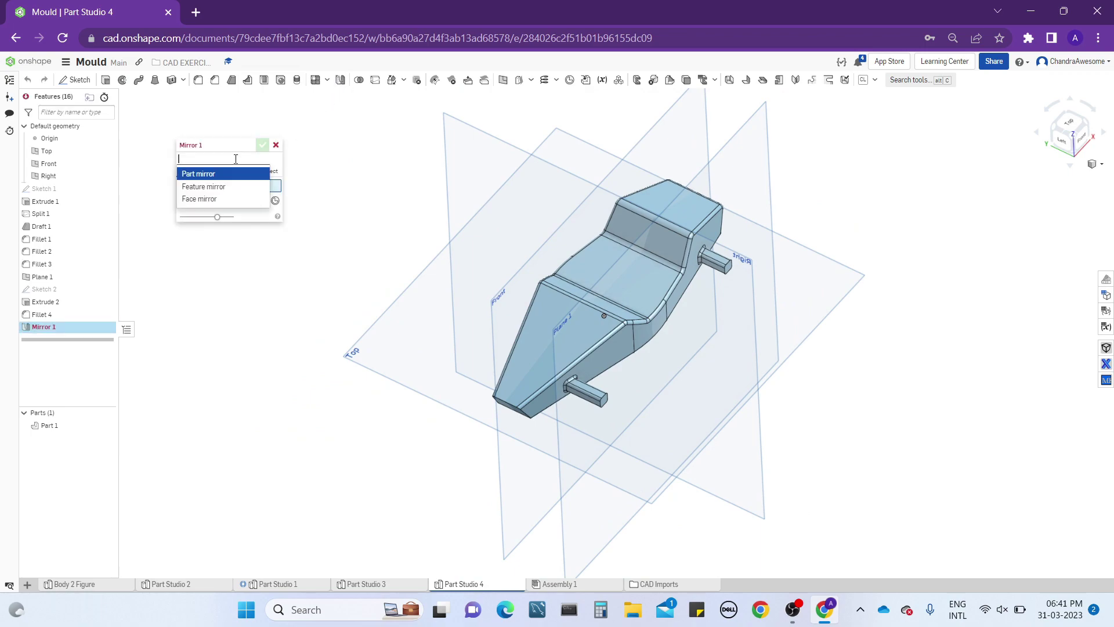
{"action": "left_click", "coordinate": [237, 194]}
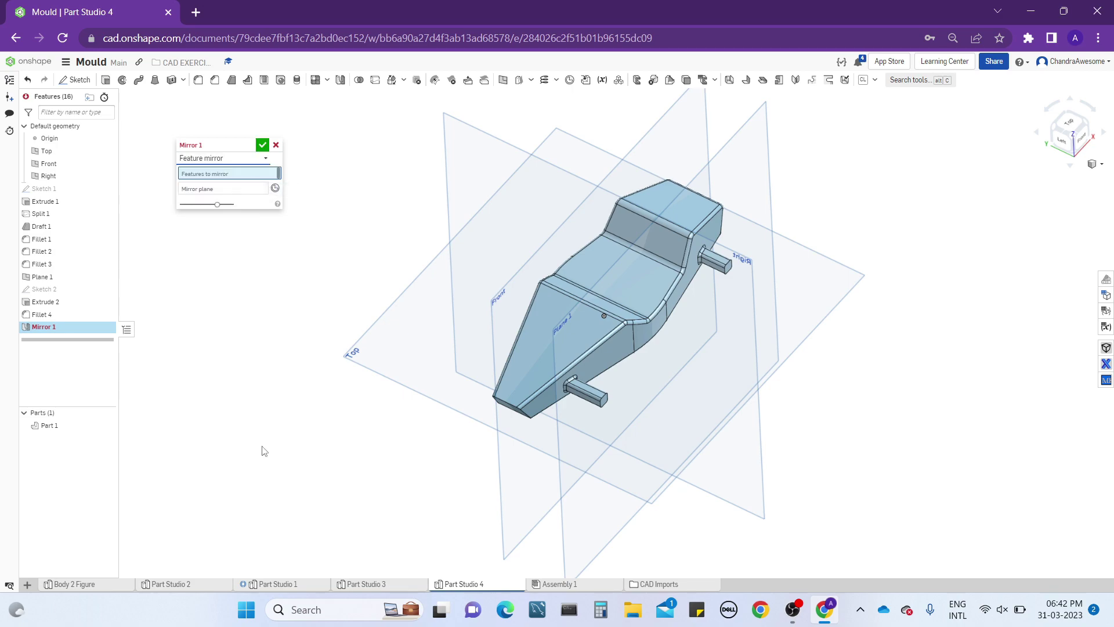
{"action": "left_click", "coordinate": [83, 302]}
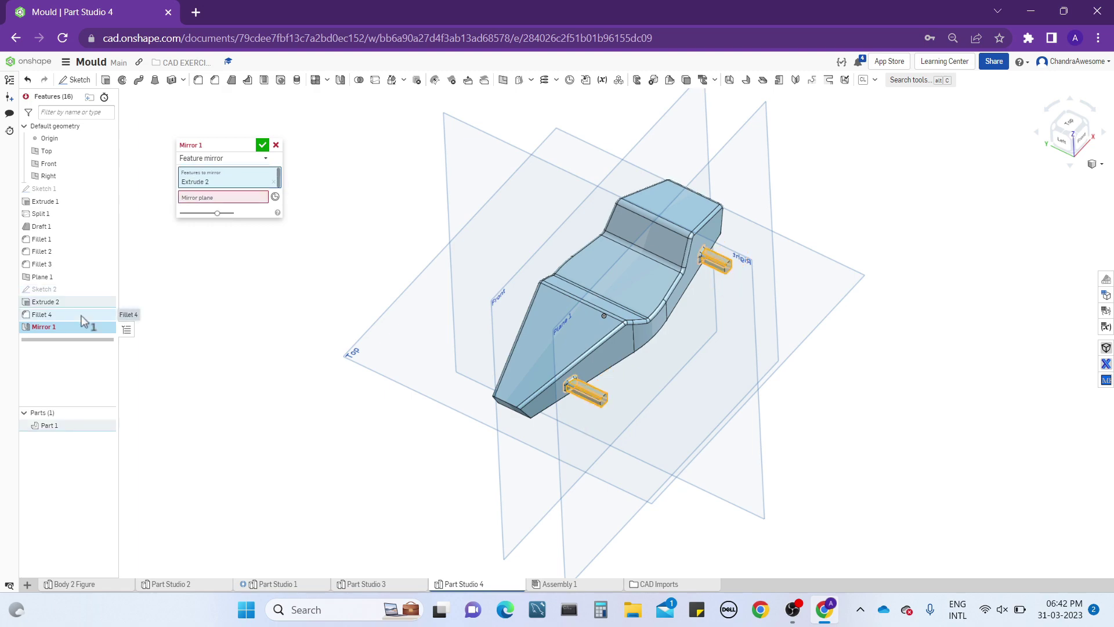
{"action": "left_click", "coordinate": [81, 315]}
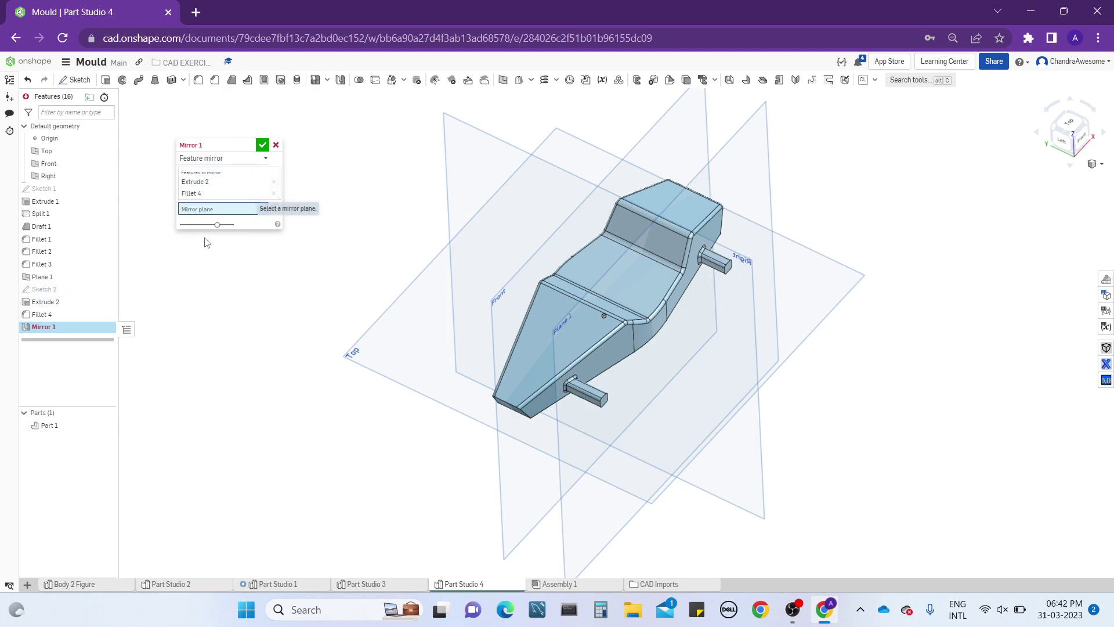
{"action": "left_click", "coordinate": [504, 526]}
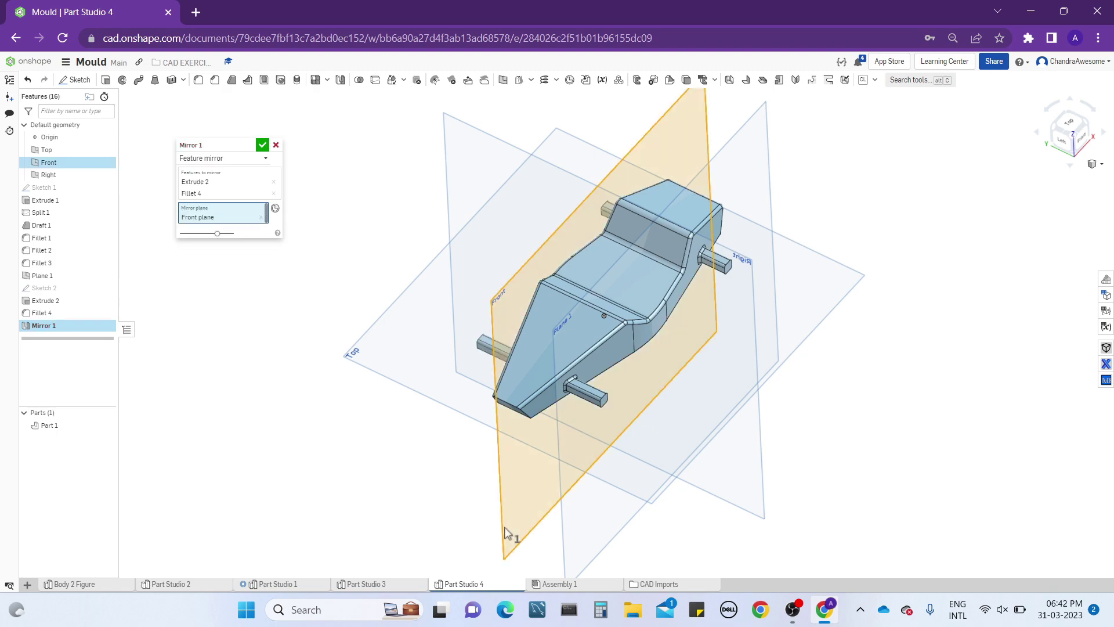
- Inspect where the mirrored front and rear axle blocks meet the body side and accept the mirror
{"action": "right_click_drag", "start_coordinate": [438, 481], "coordinate": [447, 493]}
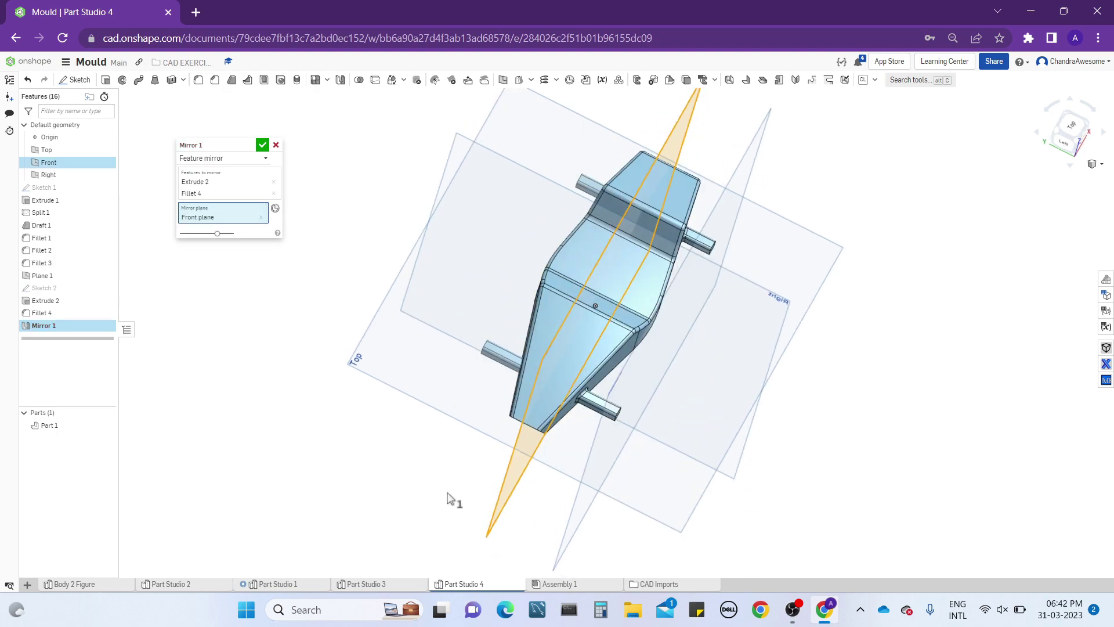
{"action": "scroll", "coordinate": [498, 382], "scroll_direction": "down", "scroll_amount": 6}
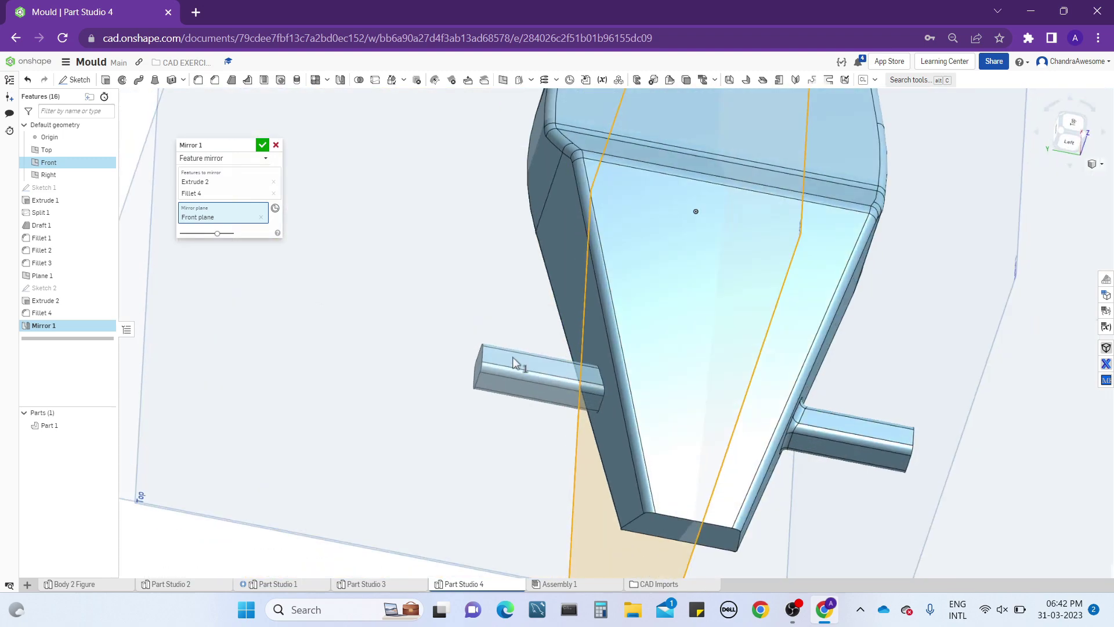
{"action": "right_click_drag", "start_coordinate": [513, 362], "coordinate": [547, 363]}
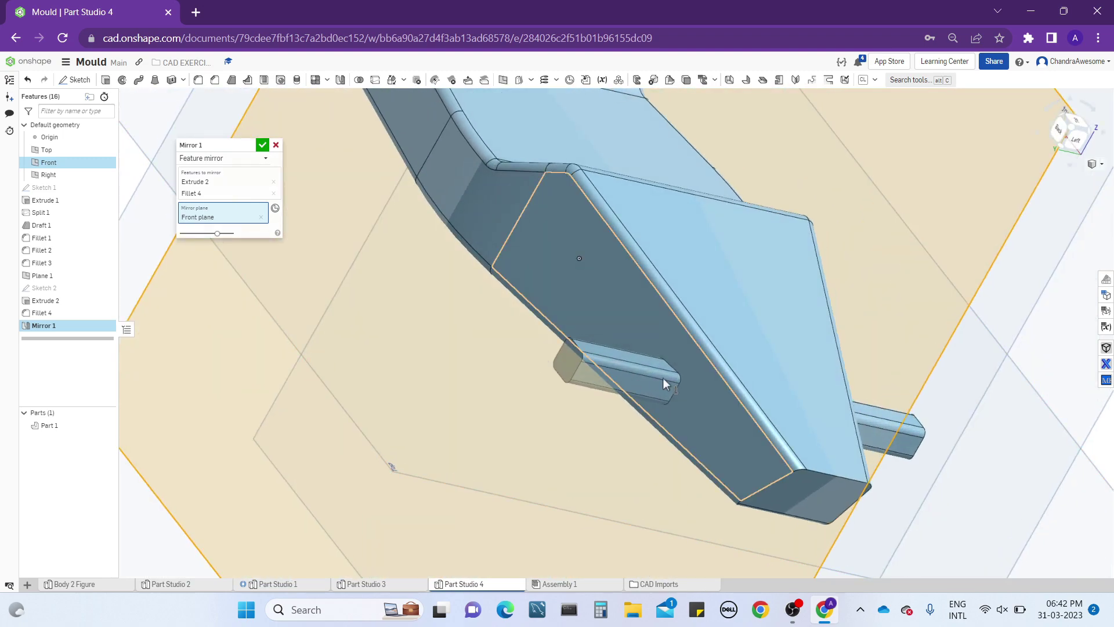
{"action": "left_click", "coordinate": [233, 196]}
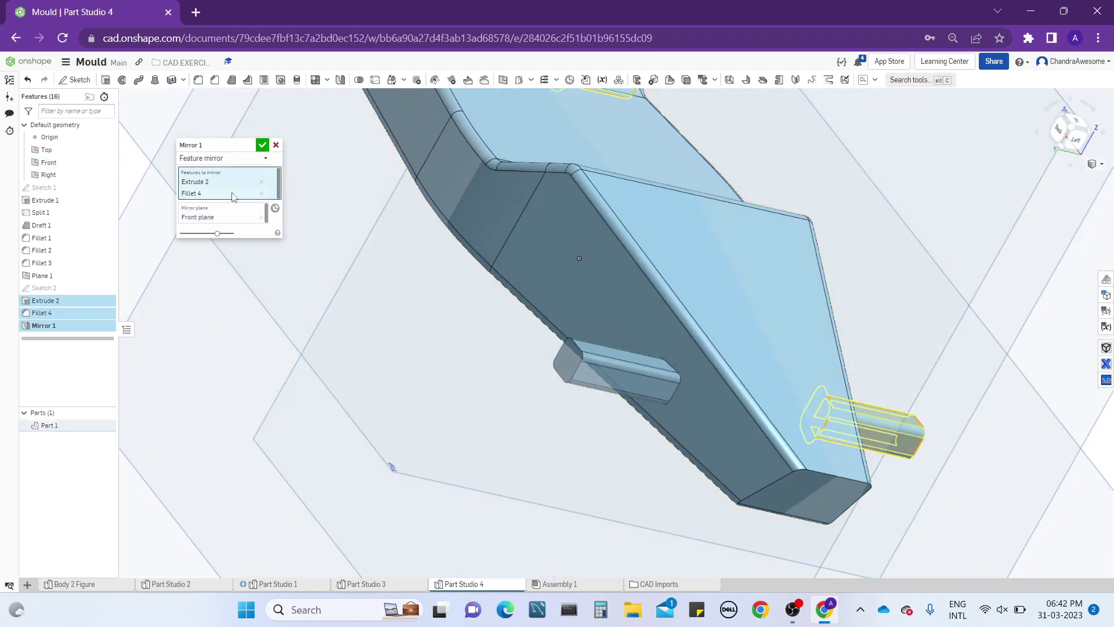
{"action": "right_click_drag", "start_coordinate": [706, 368], "coordinate": [661, 318]}
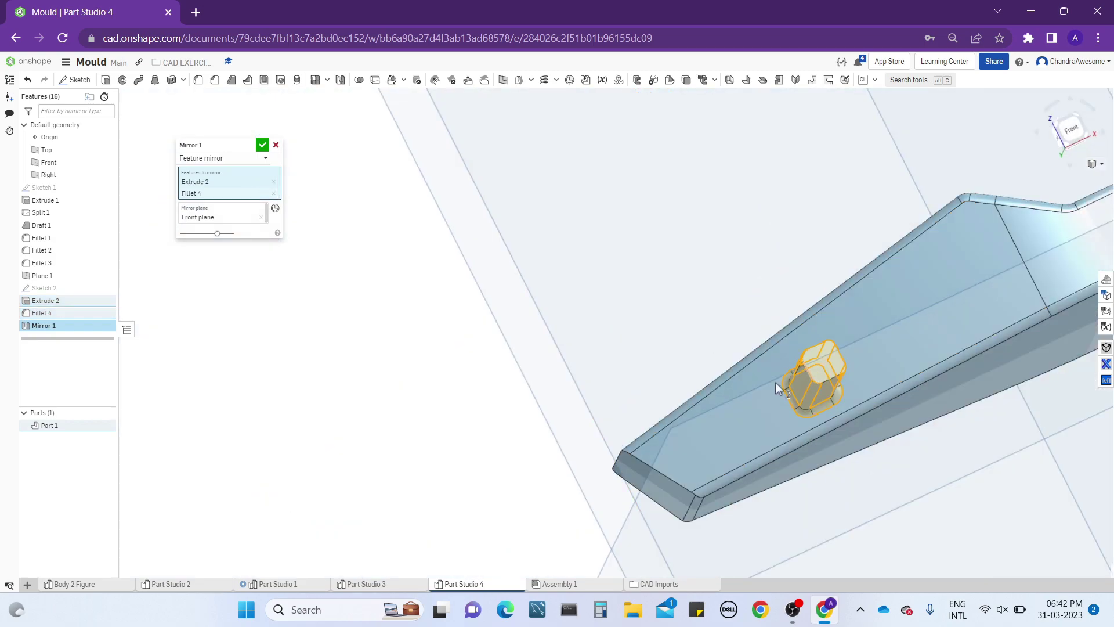
{"action": "right_click_drag", "start_coordinate": [776, 382], "coordinate": [595, 398]}
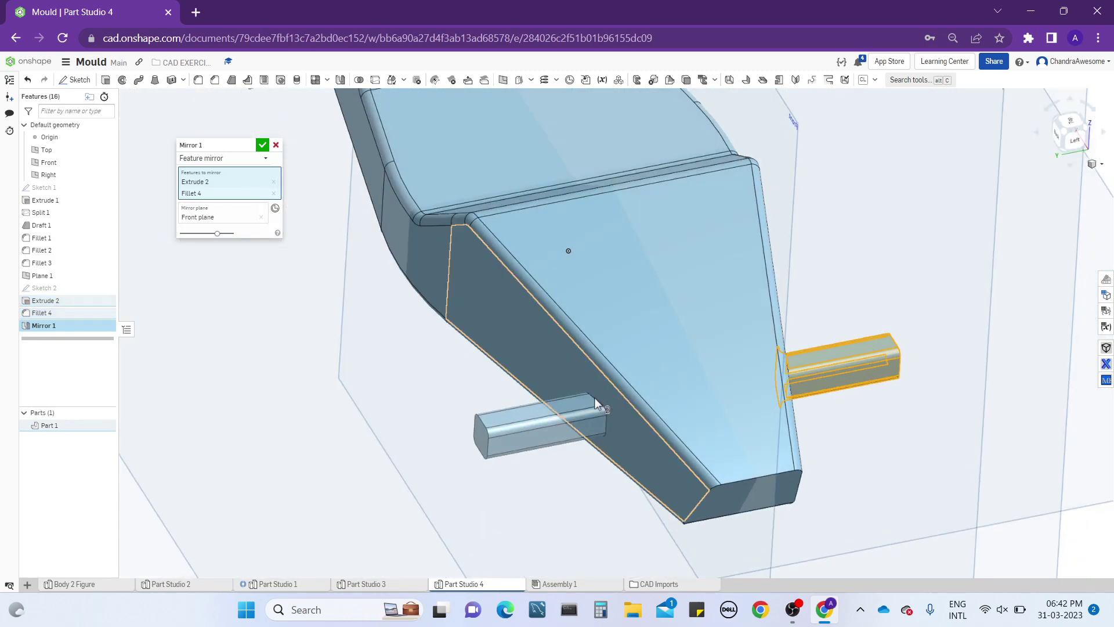
{"action": "scroll", "coordinate": [594, 398], "scroll_direction": "up", "scroll_amount": 5}
{"action": "scroll", "coordinate": [642, 384], "scroll_direction": "down", "scroll_amount": 5}
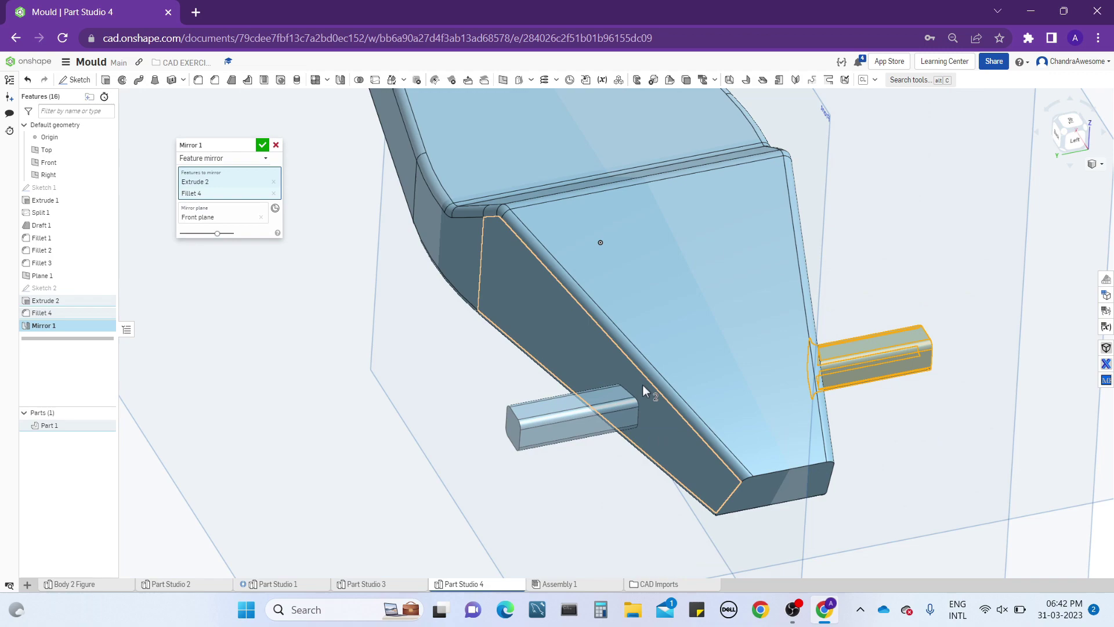
{"action": "scroll", "coordinate": [643, 384], "scroll_direction": "down", "scroll_amount": 5}
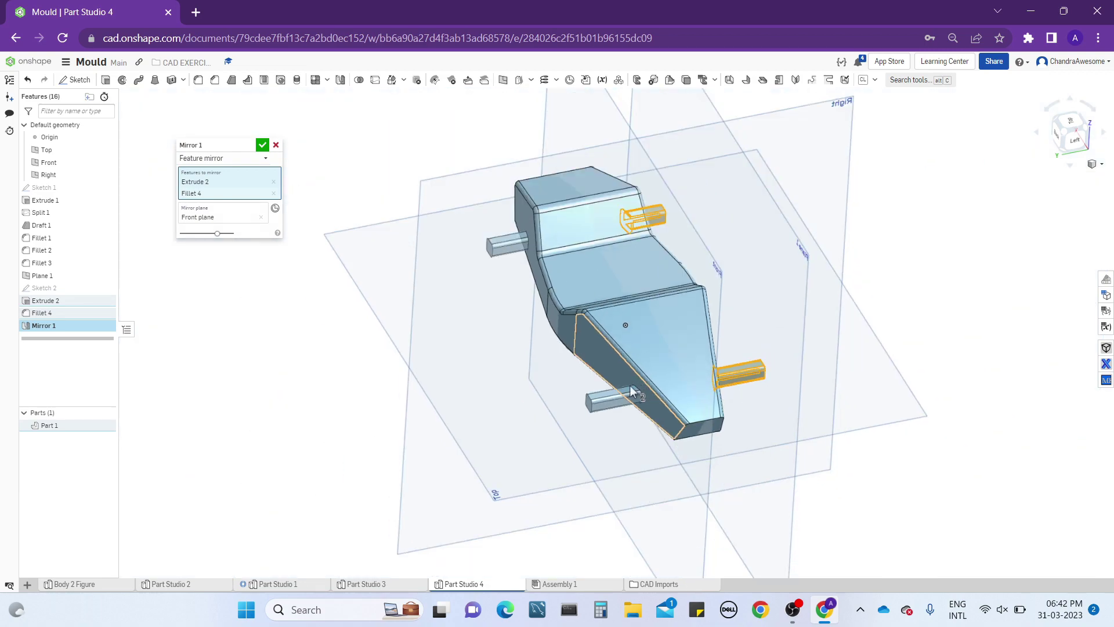
{"action": "scroll", "coordinate": [635, 385], "scroll_direction": "up", "scroll_amount": 3}
{"action": "right_click_drag", "start_coordinate": [635, 386], "coordinate": [673, 364]}
{"action": "scroll", "coordinate": [635, 421], "scroll_direction": "down", "scroll_amount": 5}
{"action": "scroll", "coordinate": [673, 364], "scroll_direction": "up", "scroll_amount": 5}
{"action": "right_click_drag", "start_coordinate": [751, 352], "coordinate": [706, 368]}
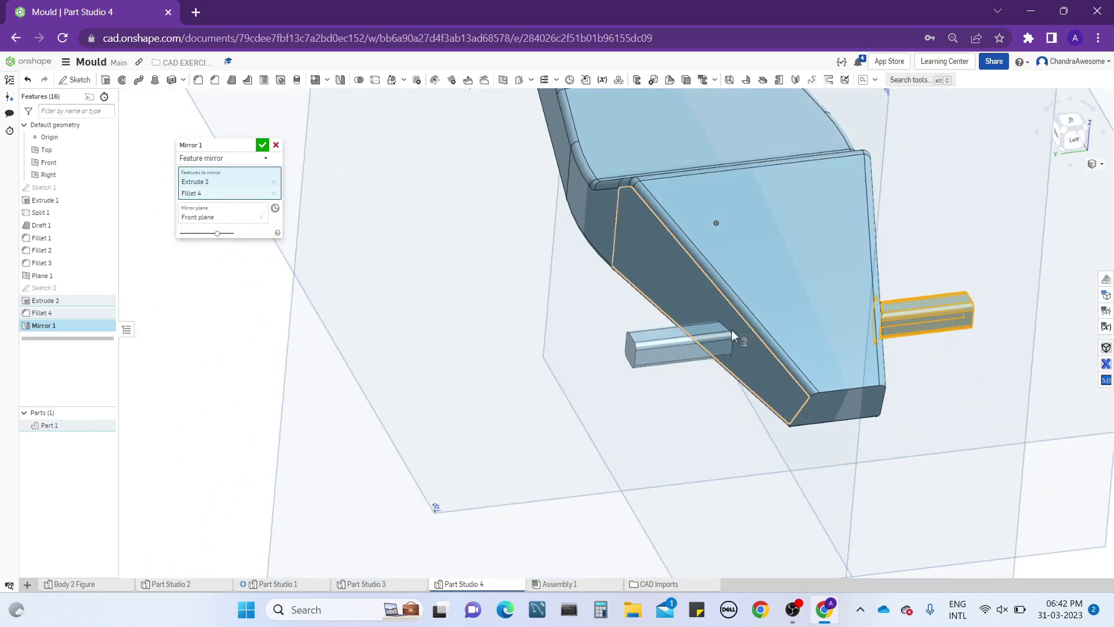
{"action": "middle_click_drag", "start_coordinate": [733, 330], "coordinate": [620, 383]}
{"action": "scroll", "coordinate": [297, 308], "scroll_direction": "down", "scroll_amount": 5}
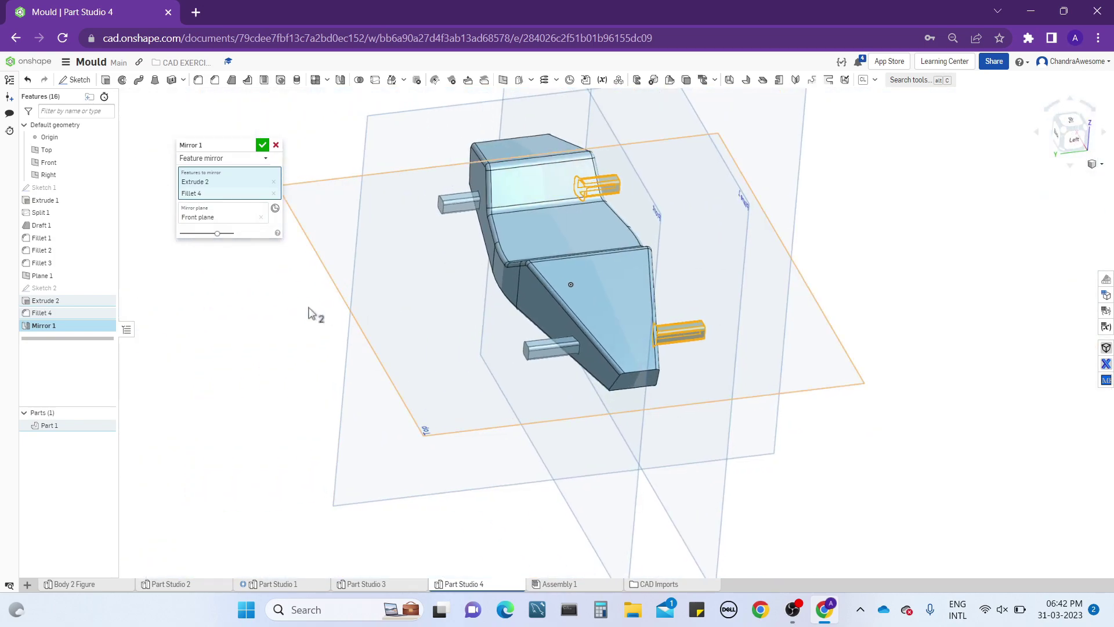
{"action": "left_click", "coordinate": [262, 146]}
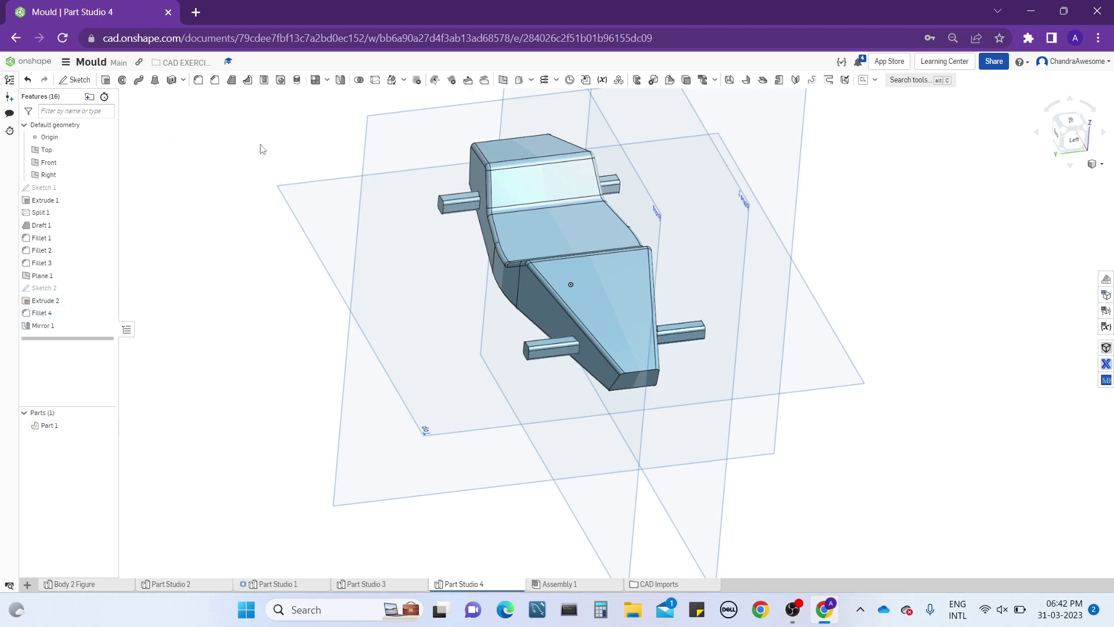
- Start a 0.04 in fillet on the edge where the mirrored front axle block meets the body side
{"action": "right_click_drag", "start_coordinate": [670, 284], "coordinate": [636, 321]}
{"action": "scroll", "coordinate": [582, 281], "scroll_direction": "up", "scroll_amount": 3}
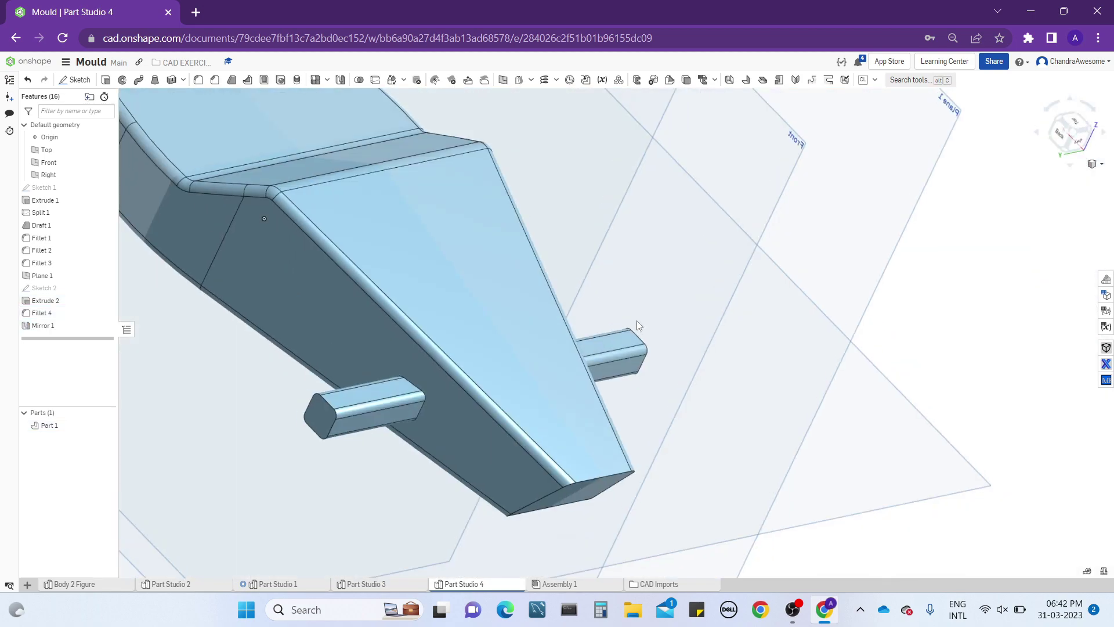
{"action": "left_click", "coordinate": [198, 80]}
{"action": "scroll", "coordinate": [387, 389], "scroll_direction": "up", "scroll_amount": 2}
{"action": "left_click", "coordinate": [421, 382]}
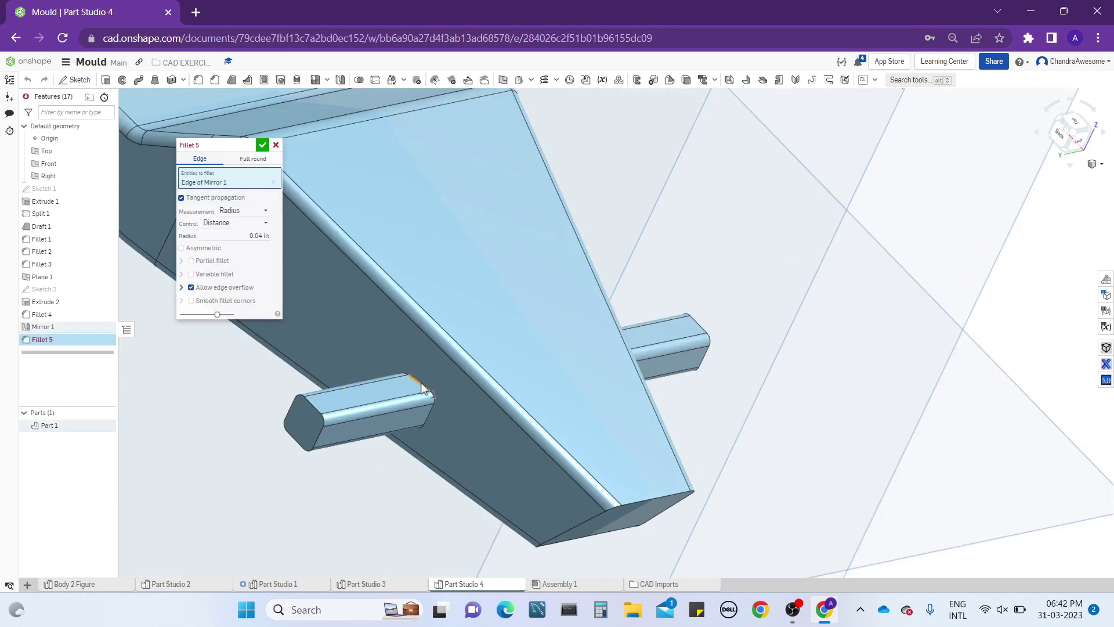
- Add the edge where the mirrored rear axle block meets the body side and accept the fillet
{"action": "right_click_drag", "start_coordinate": [421, 383], "coordinate": [523, 432]}
{"action": "scroll", "coordinate": [524, 433], "scroll_direction": "down", "scroll_amount": 5}
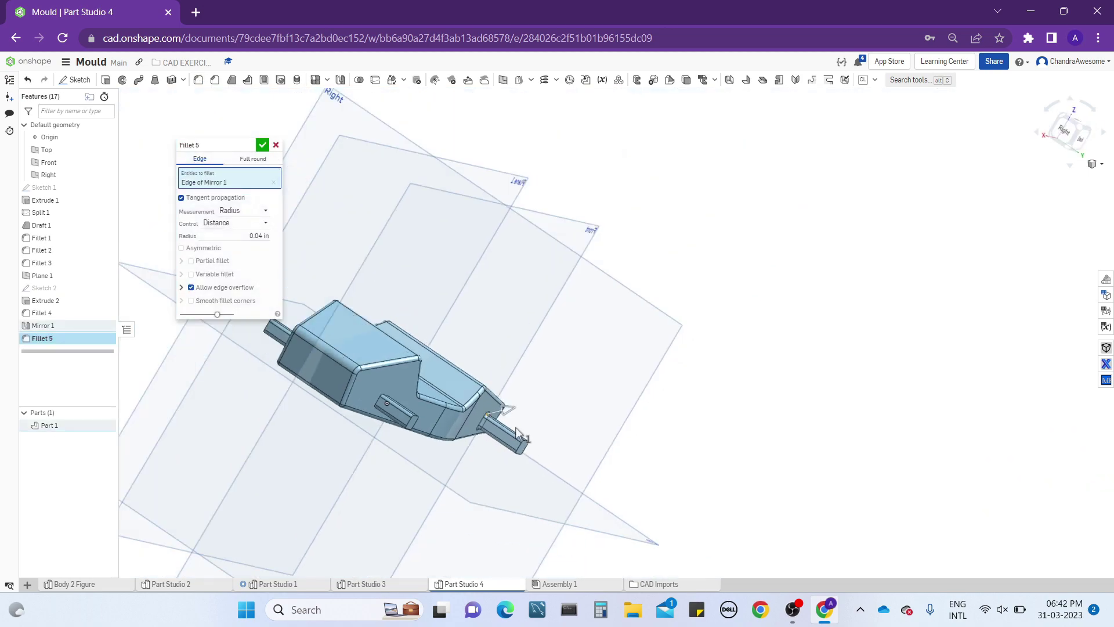
{"action": "scroll", "coordinate": [429, 387], "scroll_direction": "up", "scroll_amount": 3}
{"action": "left_click", "coordinate": [308, 428]}
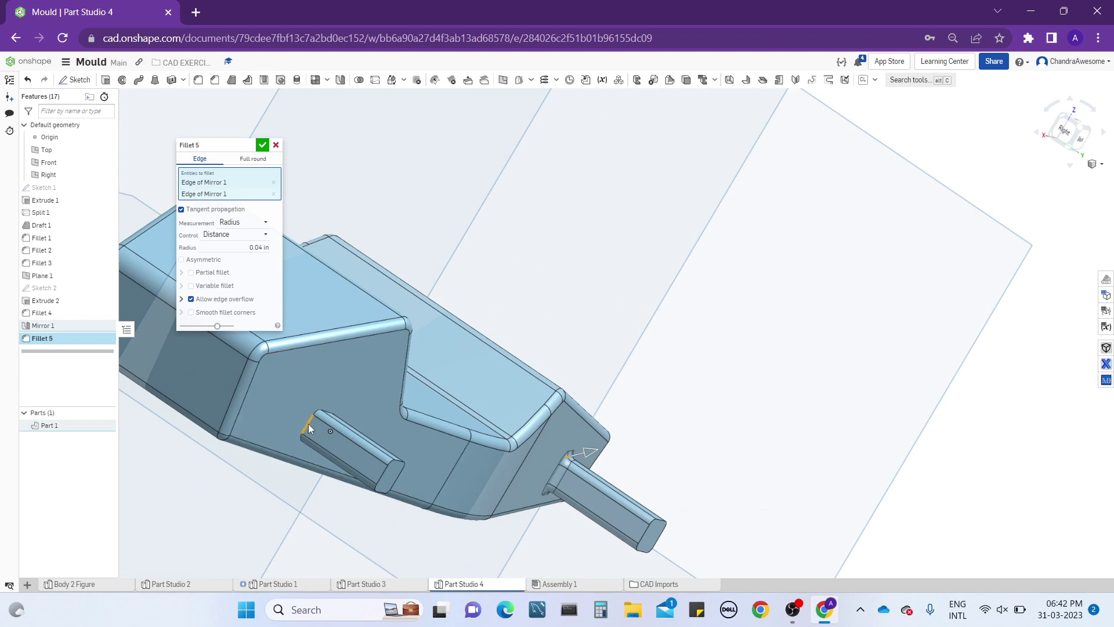
{"action": "scroll", "coordinate": [389, 361], "scroll_direction": "up", "scroll_amount": 3}
{"action": "right_click_drag", "start_coordinate": [390, 361], "coordinate": [360, 379]}
{"action": "scroll", "coordinate": [334, 348], "scroll_direction": "down", "scroll_amount": 3}
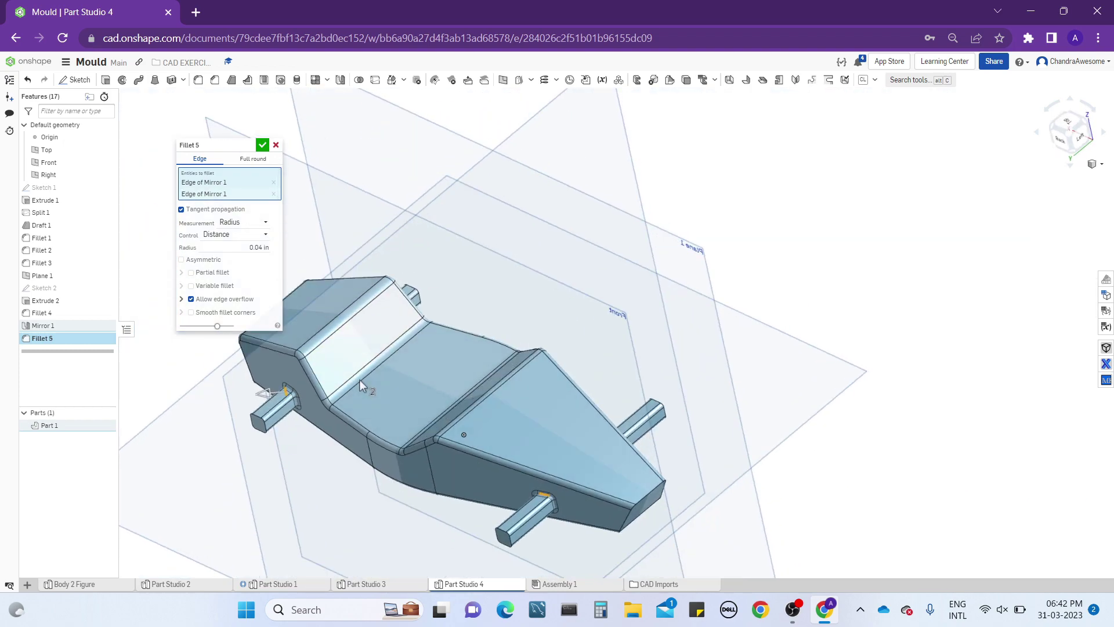
{"action": "left_click", "coordinate": [263, 145]}
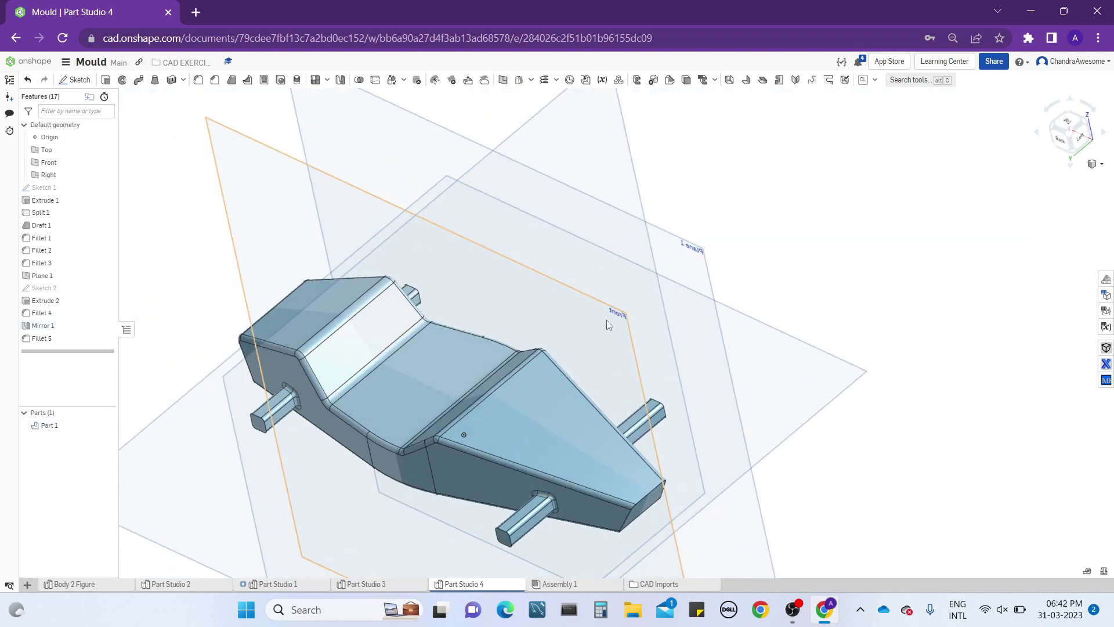
- Examine the car body and its four axle blocks from all sides, including the flat underside
{"action": "right_click_drag", "start_coordinate": [607, 320], "coordinate": [419, 356]}
{"action": "scroll", "coordinate": [356, 427], "scroll_direction": "down", "scroll_amount": 3}
{"action": "scroll", "coordinate": [481, 435], "scroll_direction": "up", "scroll_amount": 3}
{"action": "right_click_drag", "start_coordinate": [482, 435], "coordinate": [429, 392]}
{"action": "right_click", "coordinate": [430, 392]}
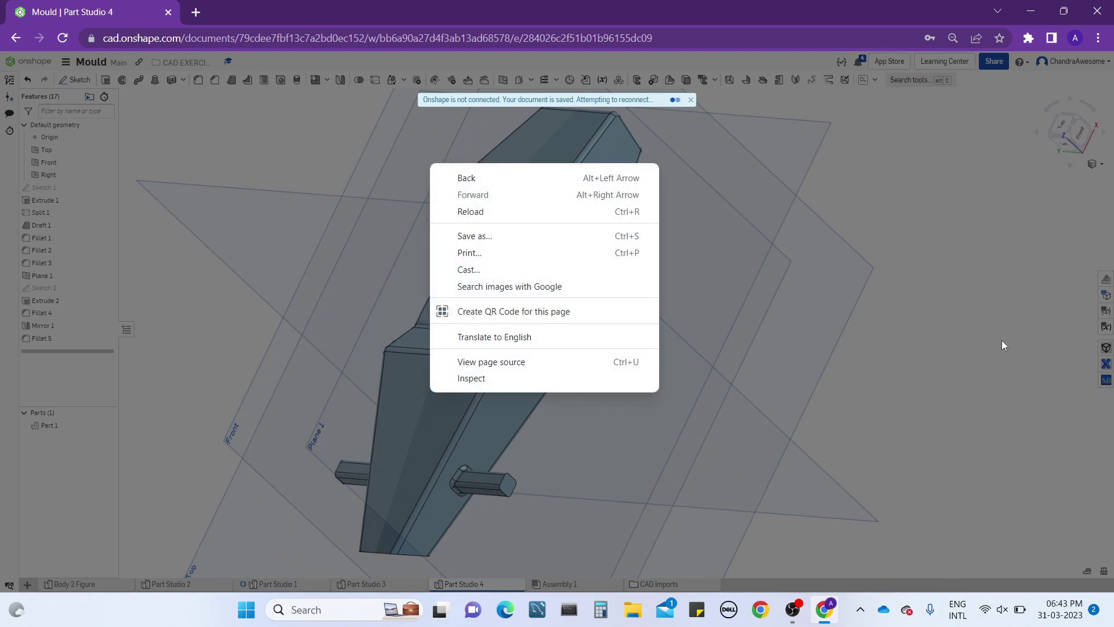
{"action": "left_click", "coordinate": [1002, 340]}
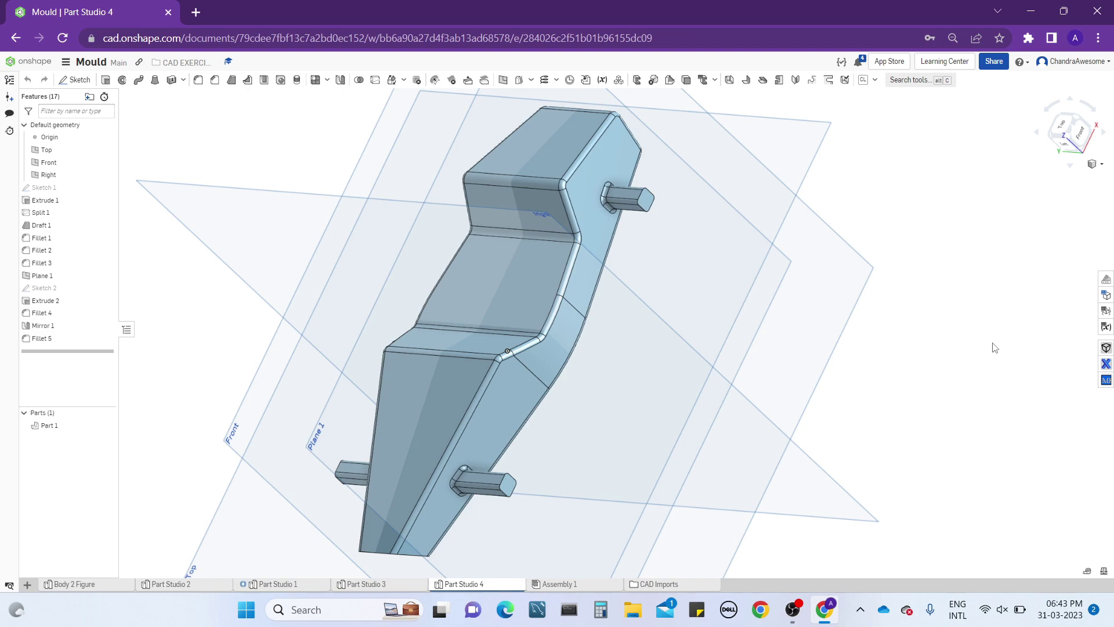
{"action": "right_click_drag", "start_coordinate": [995, 347], "coordinate": [687, 363]}
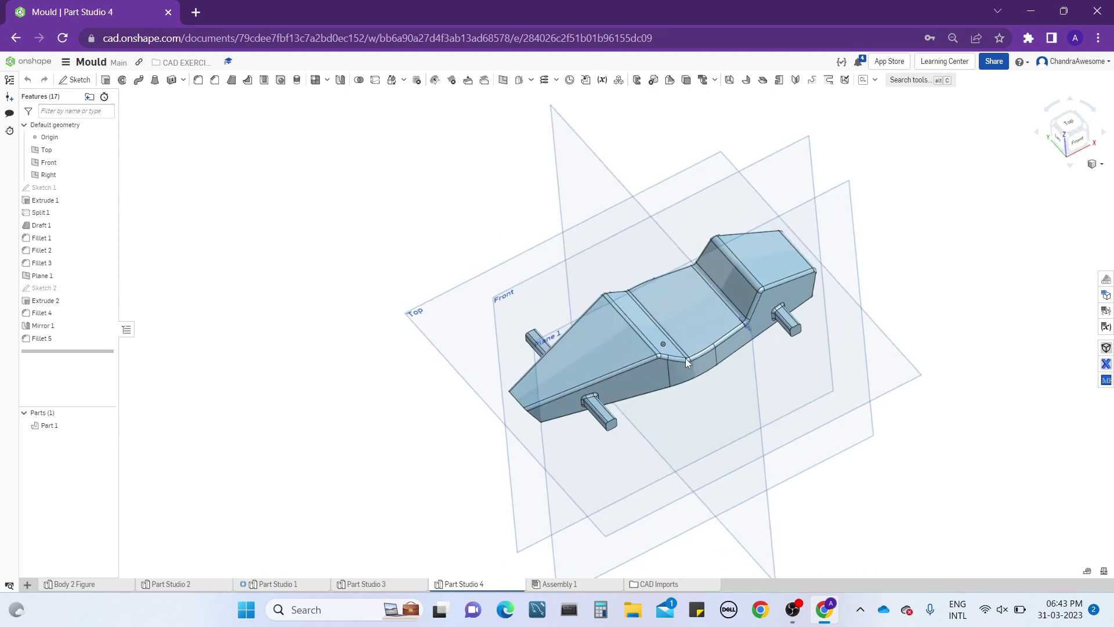
{"action": "right_click_drag", "start_coordinate": [655, 399], "coordinate": [559, 380]}
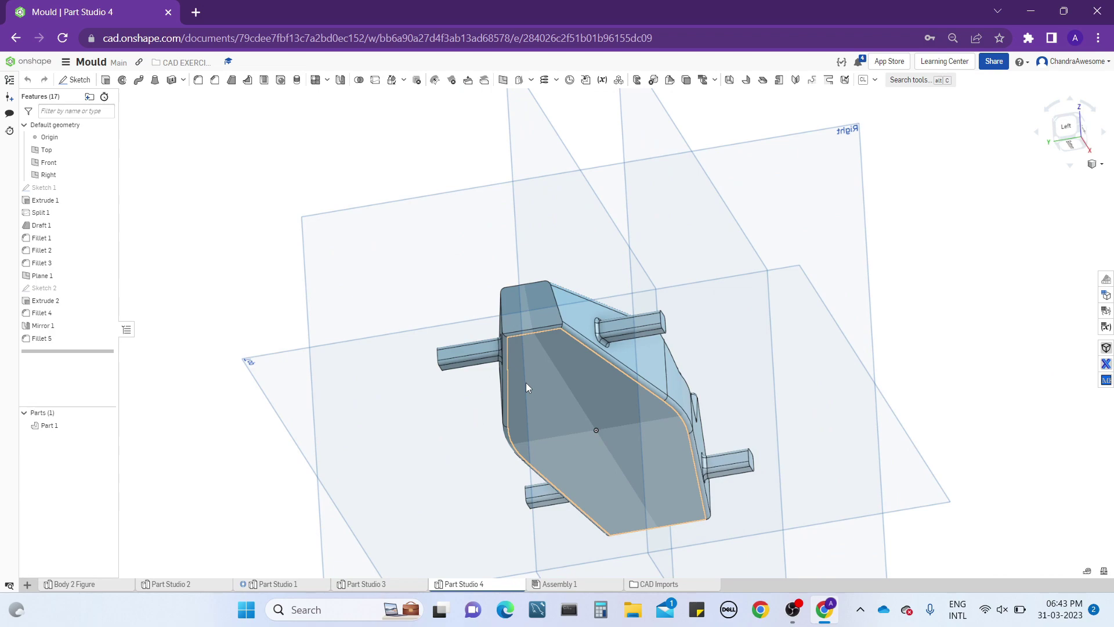
{"action": "right_click_drag", "start_coordinate": [526, 384], "coordinate": [561, 331]}
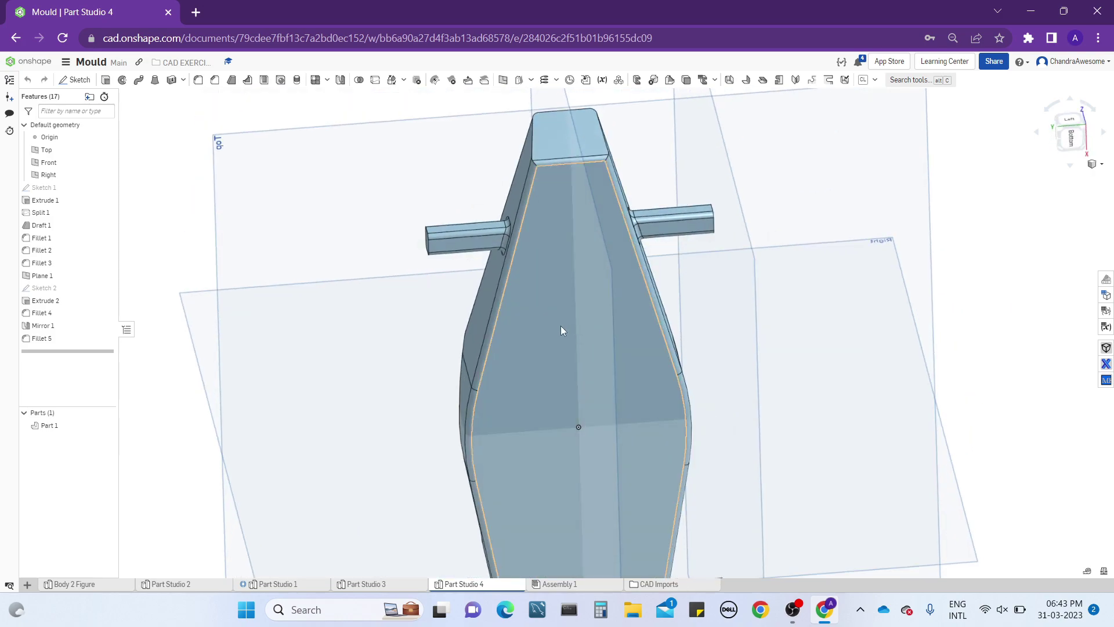
{"action": "left_click", "coordinate": [574, 246]}
{"action": "right_click_drag", "start_coordinate": [592, 227], "coordinate": [574, 307]}
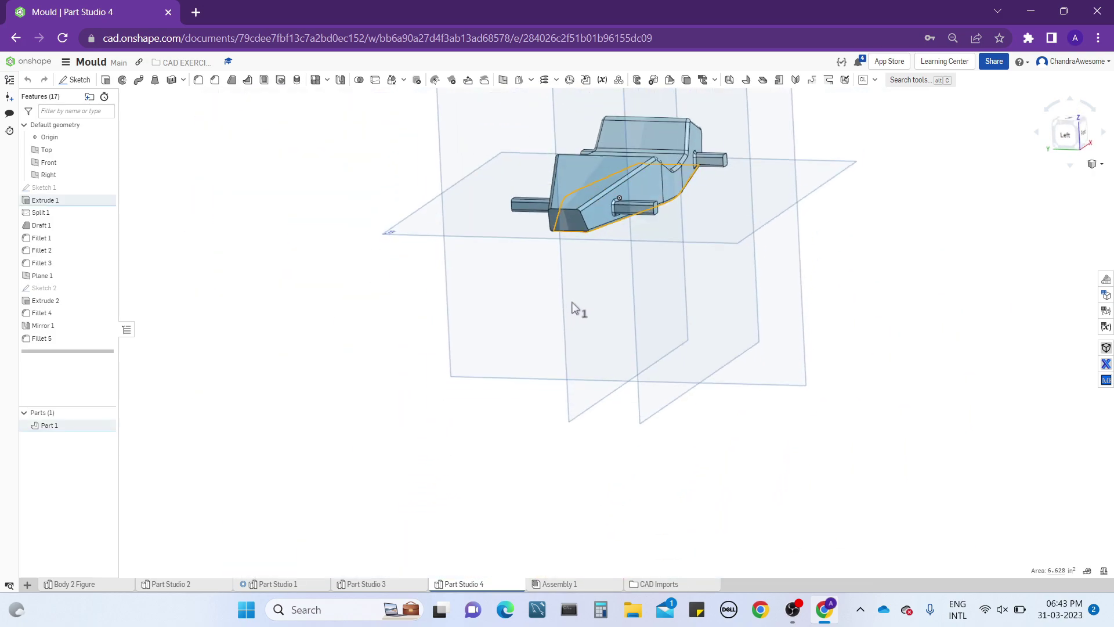
{"action": "left_click", "coordinate": [311, 296]}
{"action": "scroll", "coordinate": [580, 209], "scroll_direction": "up", "scroll_amount": 3}
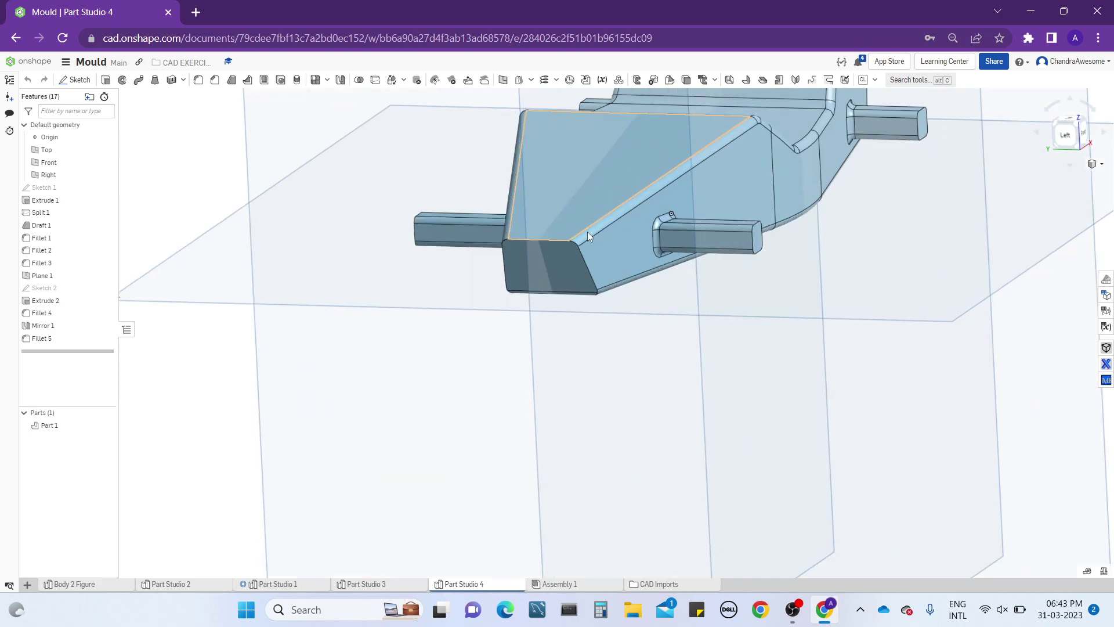
{"action": "right_click_drag", "start_coordinate": [587, 232], "coordinate": [615, 158]}
{"action": "scroll", "coordinate": [386, 156], "scroll_direction": "down", "scroll_amount": 4}
{"action": "right_click_drag", "start_coordinate": [385, 156], "coordinate": [416, 211]}
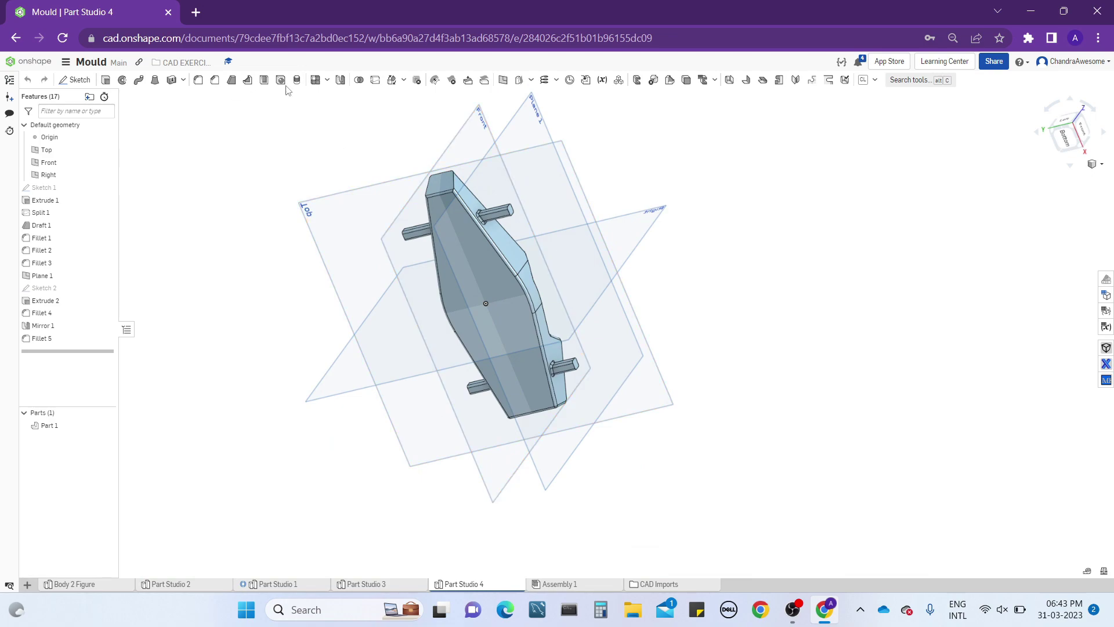
- Try a 0.1 in shell of the car body with the flat underside face removed
{"action": "left_click", "coordinate": [266, 81]}
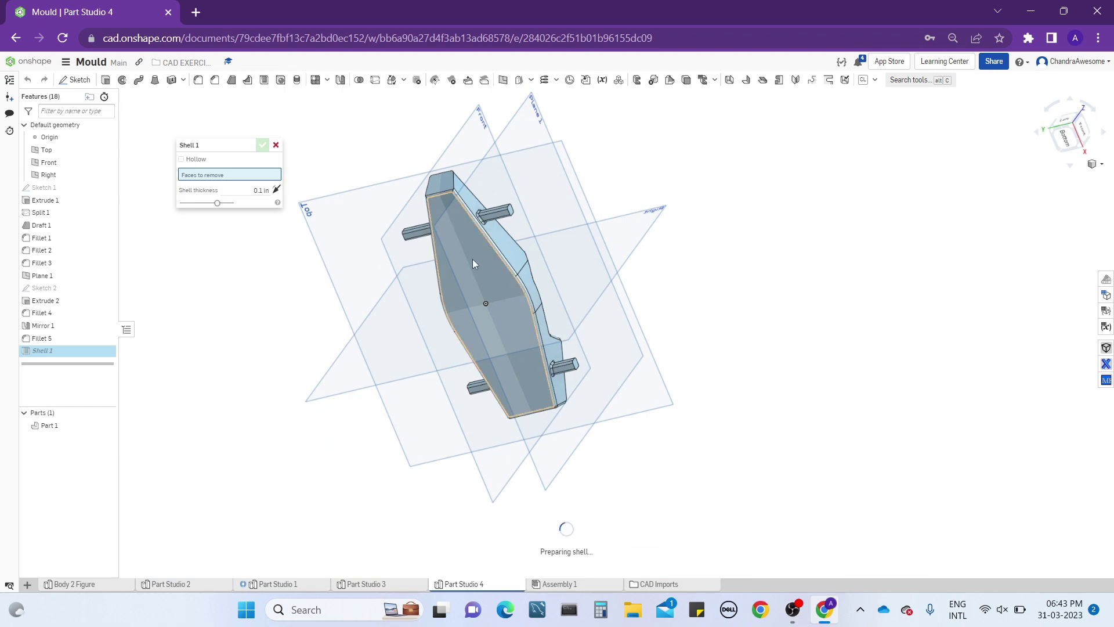
{"action": "right_click_drag", "start_coordinate": [300, 116], "coordinate": [422, 185]}
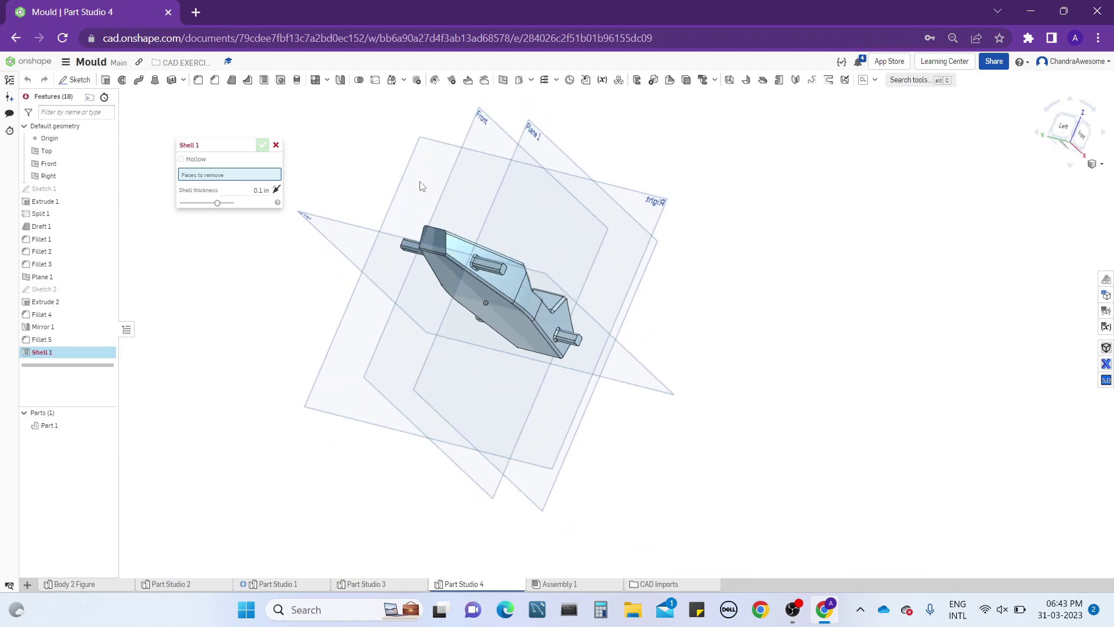
{"action": "mouse_move", "coordinate": [323, 201]}
{"action": "right_mouse_down"}
{"action": "mouse_move", "coordinate": [350, 232]}
{"action": "mouse_move", "coordinate": [362, 206]}
{"action": "mouse_move", "coordinate": [339, 199]}
{"action": "right_mouse_up"}
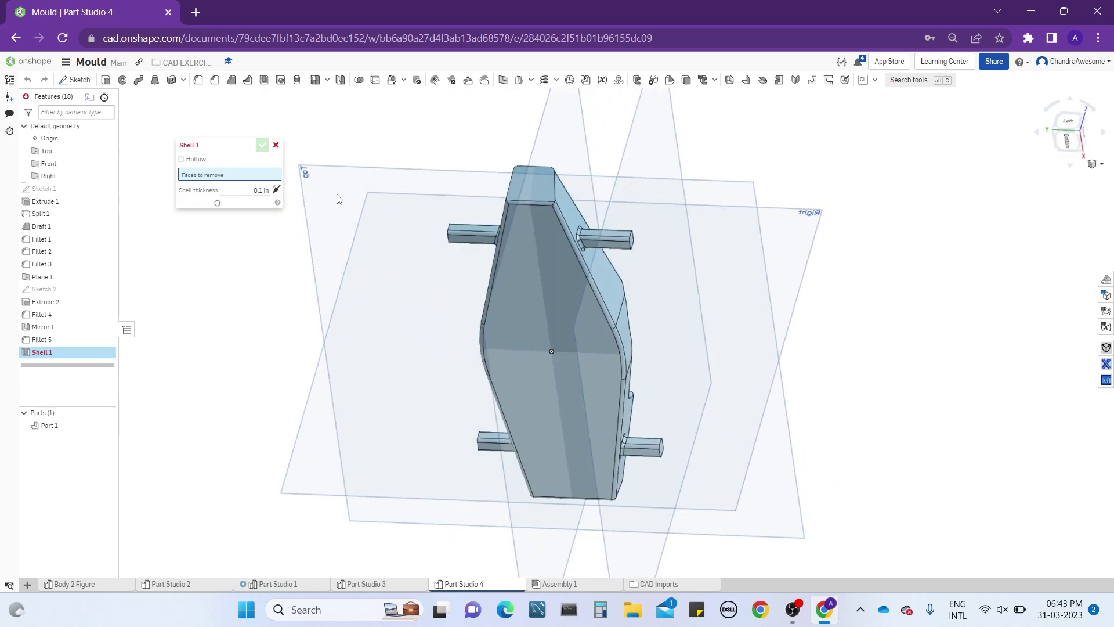
{"action": "left_click", "coordinate": [537, 272]}
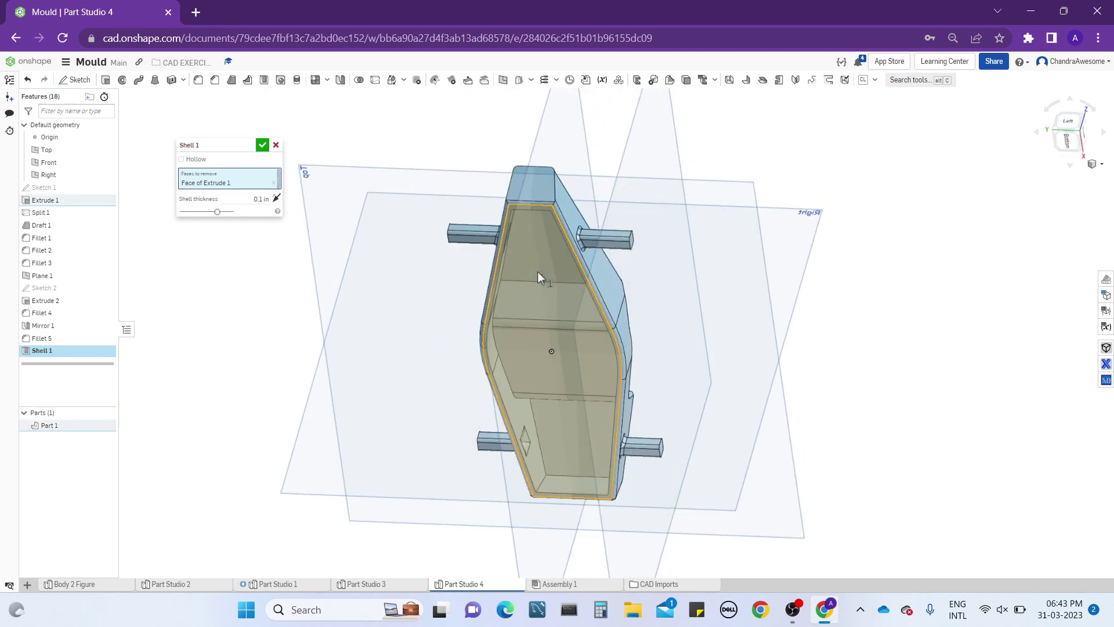
- Examine the inside of the shell preview at the pockets behind the axle blocks
{"action": "right_click_drag", "start_coordinate": [537, 272], "coordinate": [551, 210]}
{"action": "scroll", "coordinate": [583, 276], "scroll_direction": "up", "scroll_amount": 5}
{"action": "right_click_drag", "start_coordinate": [583, 276], "coordinate": [642, 263]}
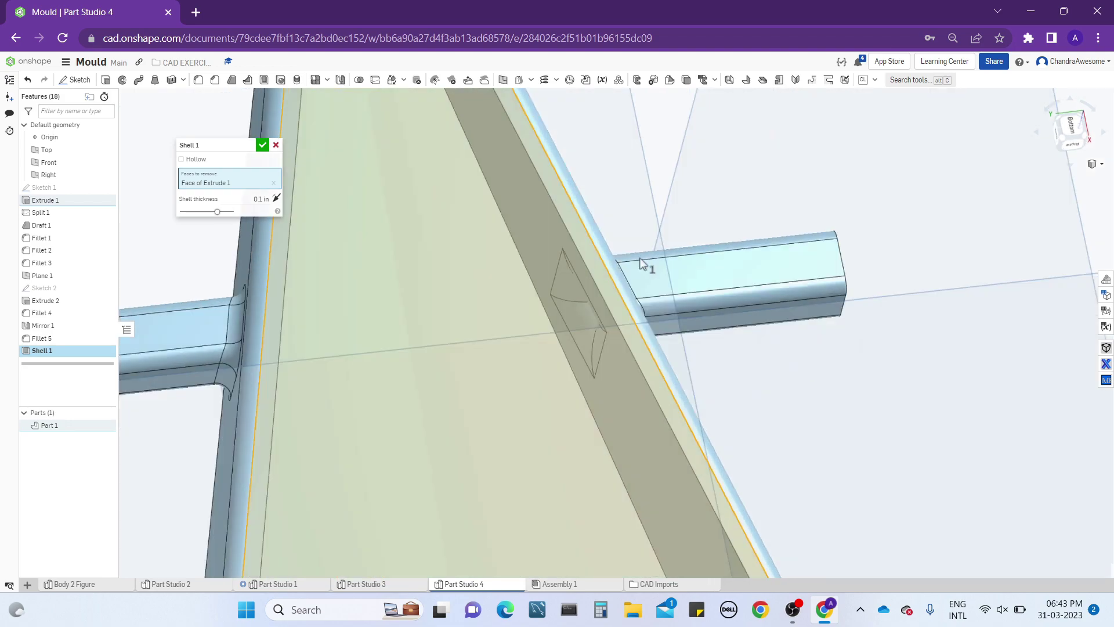
{"action": "scroll", "coordinate": [659, 264], "scroll_direction": "up", "scroll_amount": 5}
{"action": "scroll", "coordinate": [524, 304], "scroll_direction": "up", "scroll_amount": 5}
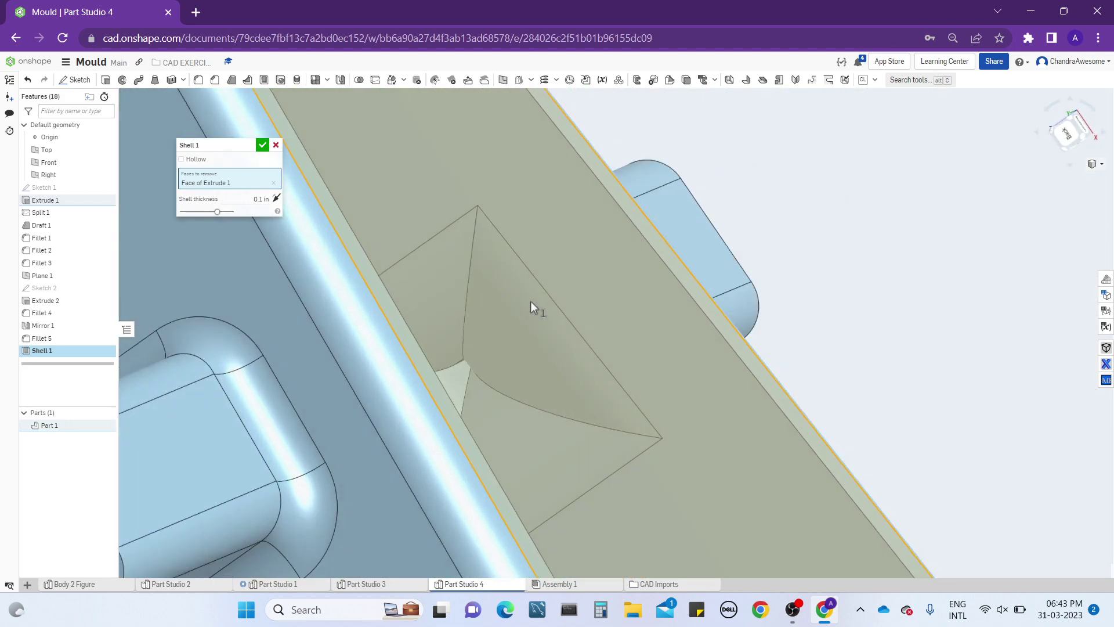
{"action": "scroll", "coordinate": [572, 330], "scroll_direction": "down", "scroll_amount": 2}
{"action": "right_click_drag", "start_coordinate": [574, 332], "coordinate": [343, 251]}
{"action": "scroll", "coordinate": [656, 360], "scroll_direction": "down", "scroll_amount": 3}
- Try a 0.05 in shell thickness, inspect the pockets behind the front and rear axle blocks, and cancel the shell
{"action": "left_click", "coordinate": [238, 199]}
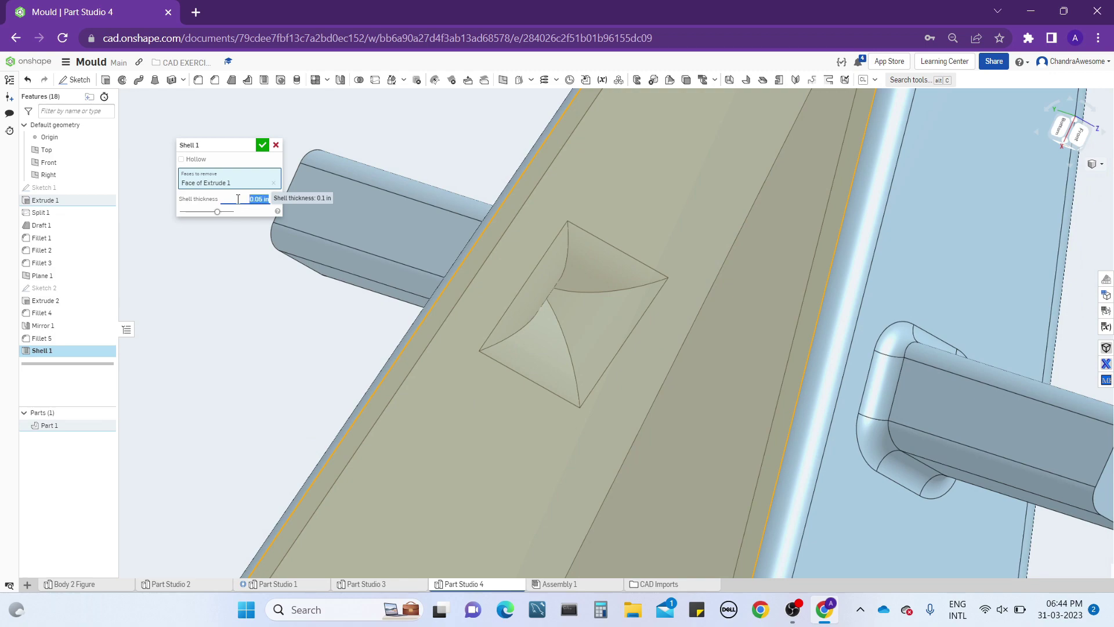
{"action": "scroll", "coordinate": [592, 232], "scroll_direction": "down", "scroll_amount": 2}
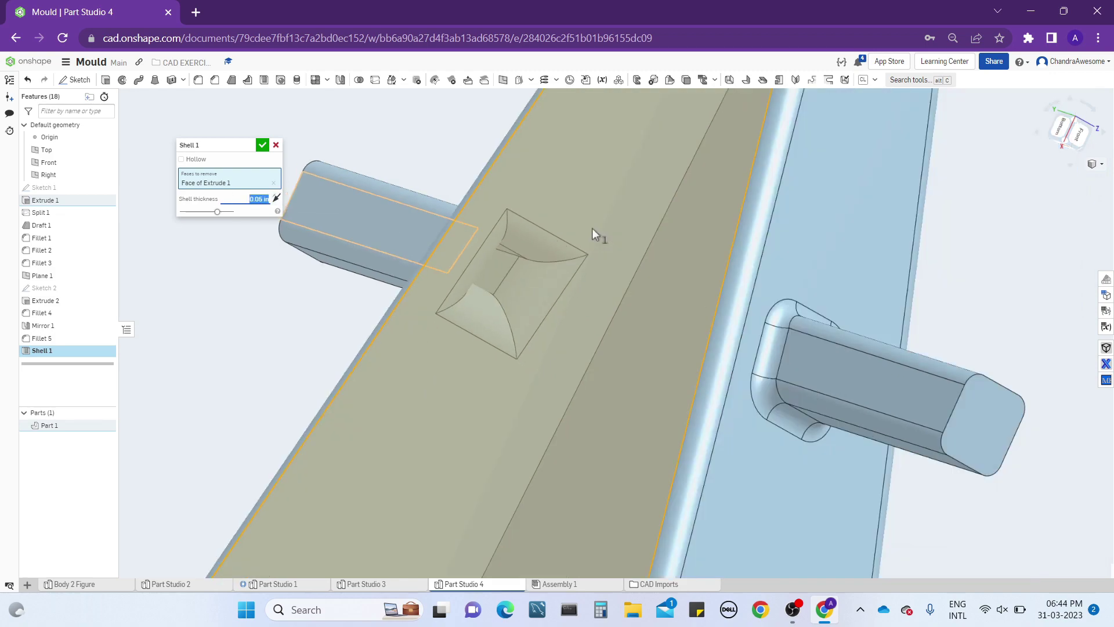
{"action": "scroll", "coordinate": [593, 229], "scroll_direction": "down", "scroll_amount": 3}
{"action": "right_click_drag", "start_coordinate": [590, 249], "coordinate": [569, 239]}
{"action": "scroll", "coordinate": [570, 190], "scroll_direction": "up", "scroll_amount": 1}
{"action": "right_click_drag", "start_coordinate": [570, 190], "coordinate": [479, 228]}
{"action": "scroll", "coordinate": [588, 319], "scroll_direction": "down", "scroll_amount": 3}
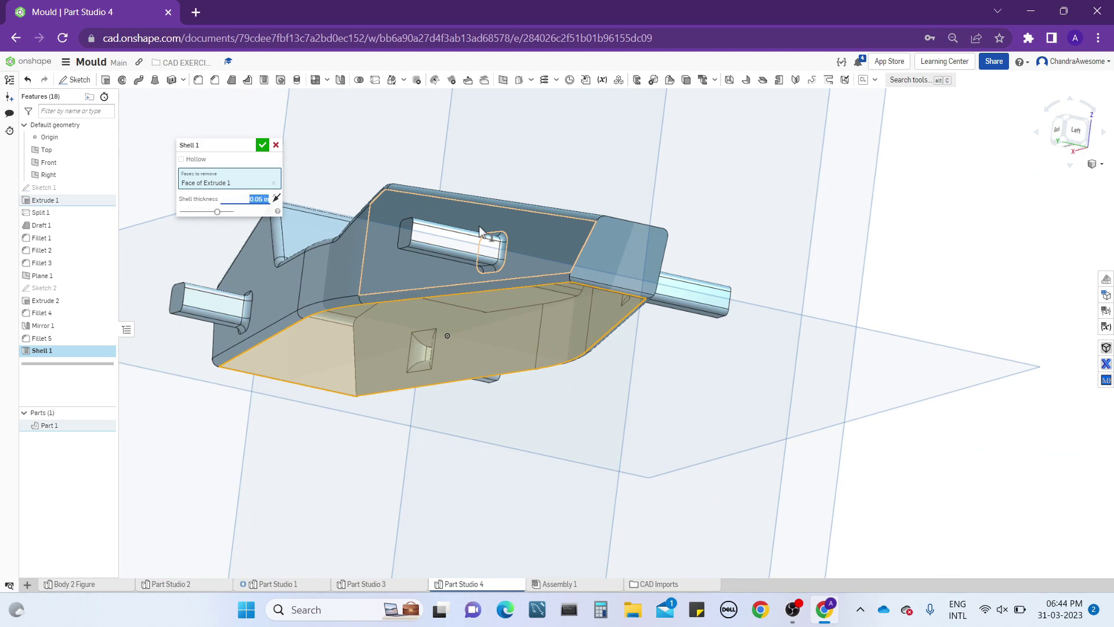
{"action": "right_click_drag", "start_coordinate": [570, 226], "coordinate": [551, 185]}
{"action": "scroll", "coordinate": [557, 257], "scroll_direction": "down", "scroll_amount": 3}
{"action": "scroll", "coordinate": [532, 218], "scroll_direction": "up", "scroll_amount": 4}
{"action": "scroll", "coordinate": [559, 290], "scroll_direction": "down", "scroll_amount": 4}
{"action": "scroll", "coordinate": [402, 453], "scroll_direction": "up", "scroll_amount": 10}
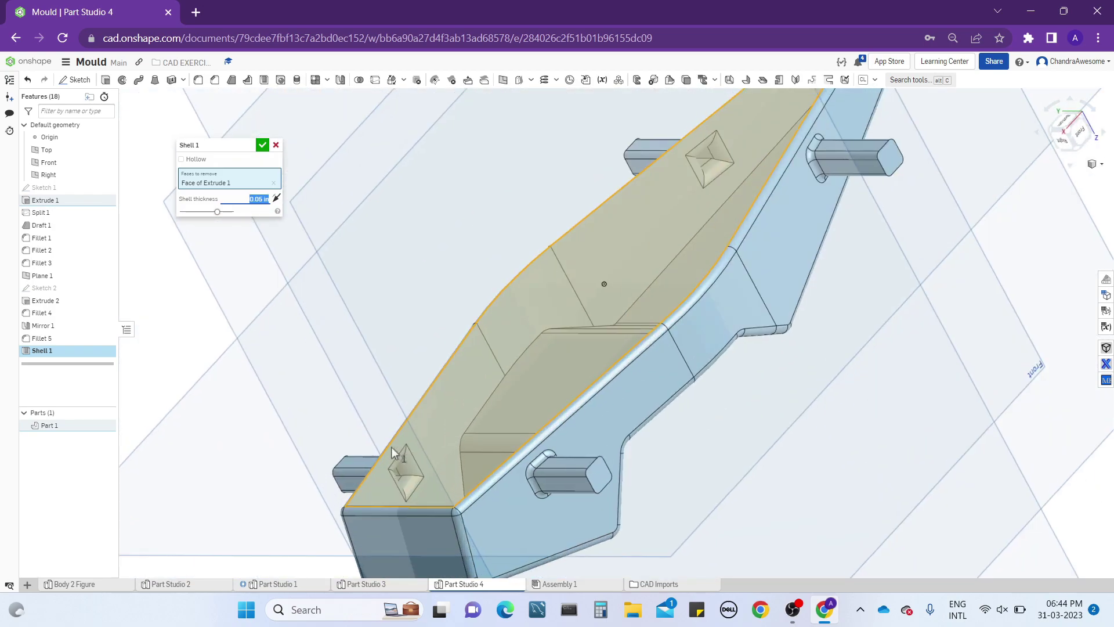
{"action": "scroll", "coordinate": [405, 477], "scroll_direction": "down", "scroll_amount": 10}
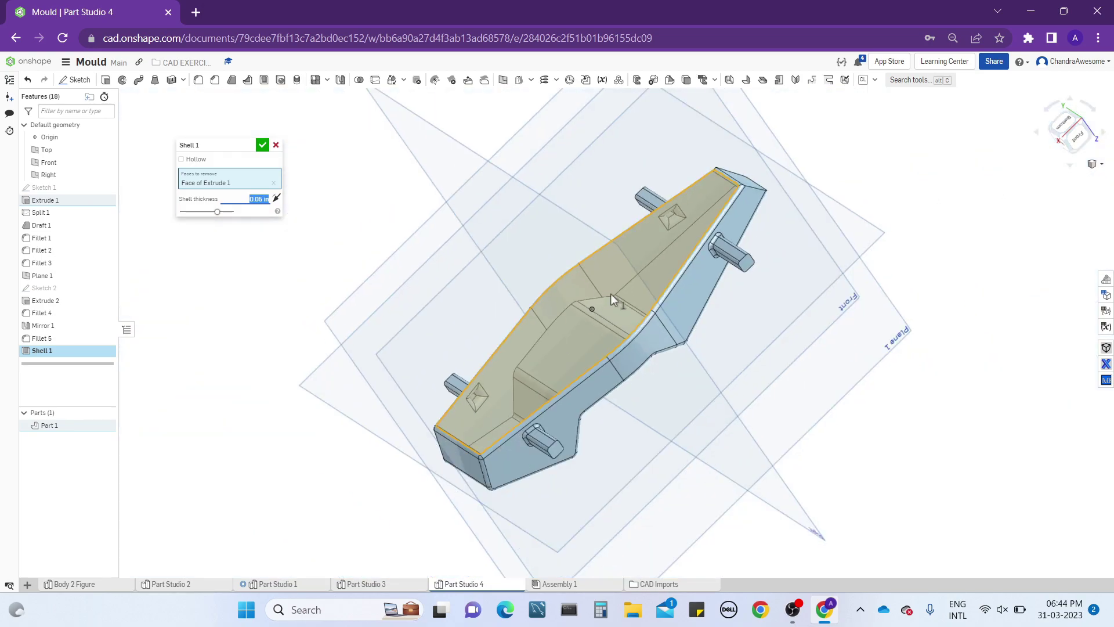
{"action": "right_click_drag", "start_coordinate": [610, 294], "coordinate": [656, 272]}
{"action": "scroll", "coordinate": [649, 192], "scroll_direction": "up", "scroll_amount": 5}
{"action": "left_click", "coordinate": [276, 145]}
- Delete the fillet where the mirrored axle blocks meet the body side
{"action": "scroll", "coordinate": [192, 362], "scroll_direction": "down", "scroll_amount": 3}
{"action": "right_click", "coordinate": [68, 337]}
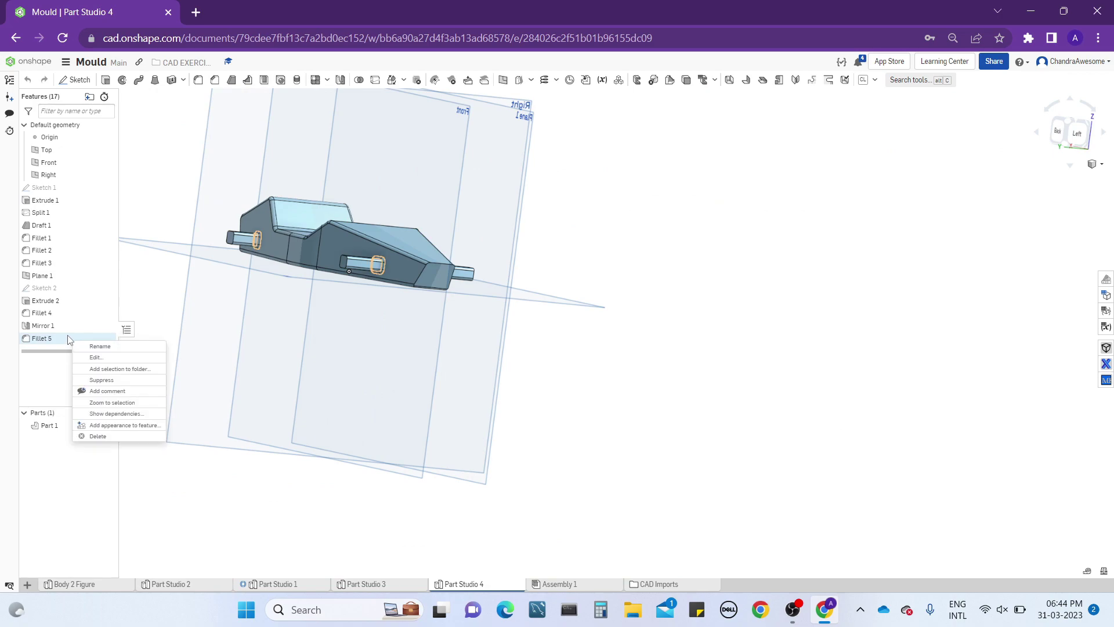
{"action": "left_click", "coordinate": [97, 436]}
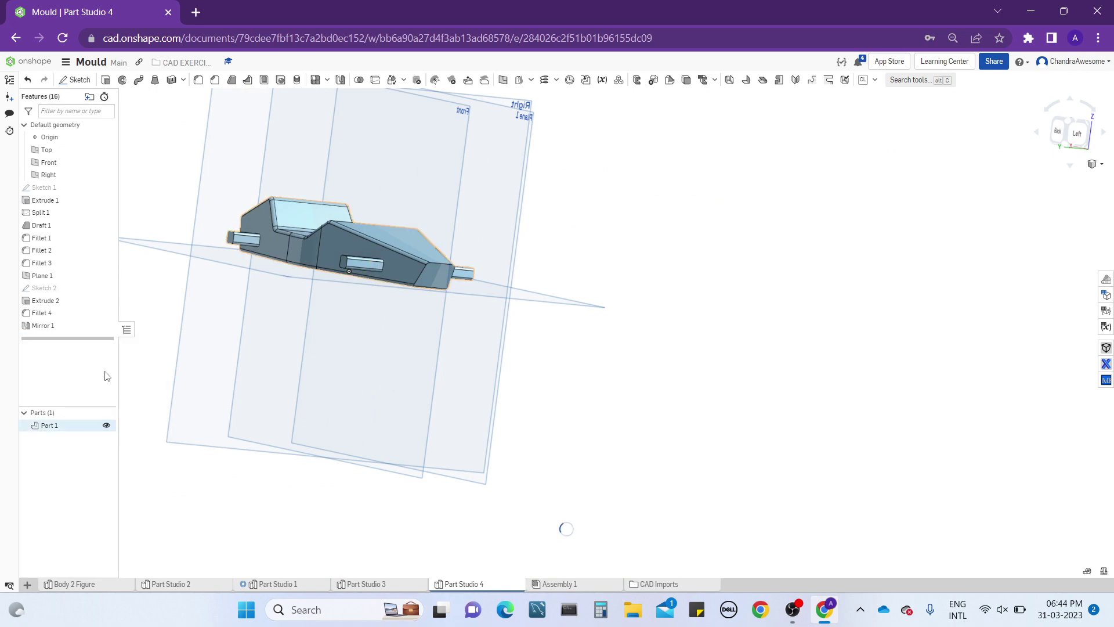
- Start a 0.1 in shell of the car body with the flat underside as the face to remove
{"action": "scroll", "coordinate": [342, 252], "scroll_direction": "up", "scroll_amount": 5}
{"action": "right_click_drag", "start_coordinate": [454, 296], "coordinate": [470, 204]}
{"action": "middle_click_drag", "start_coordinate": [420, 374], "coordinate": [562, 224]}
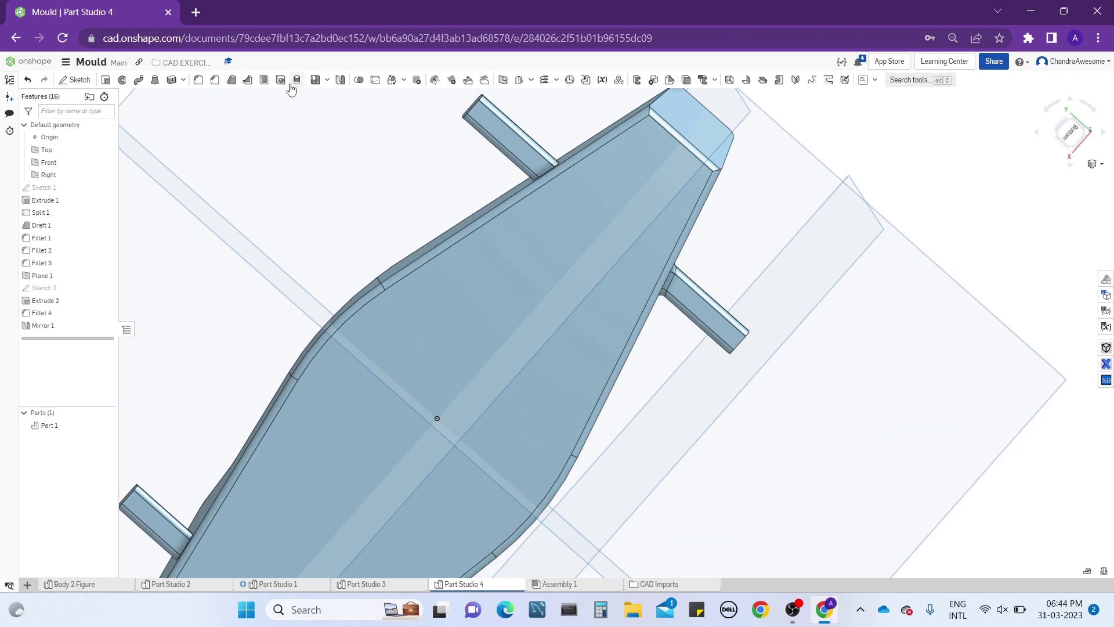
{"action": "left_click", "coordinate": [264, 80]}
{"action": "left_click", "coordinate": [509, 290]}
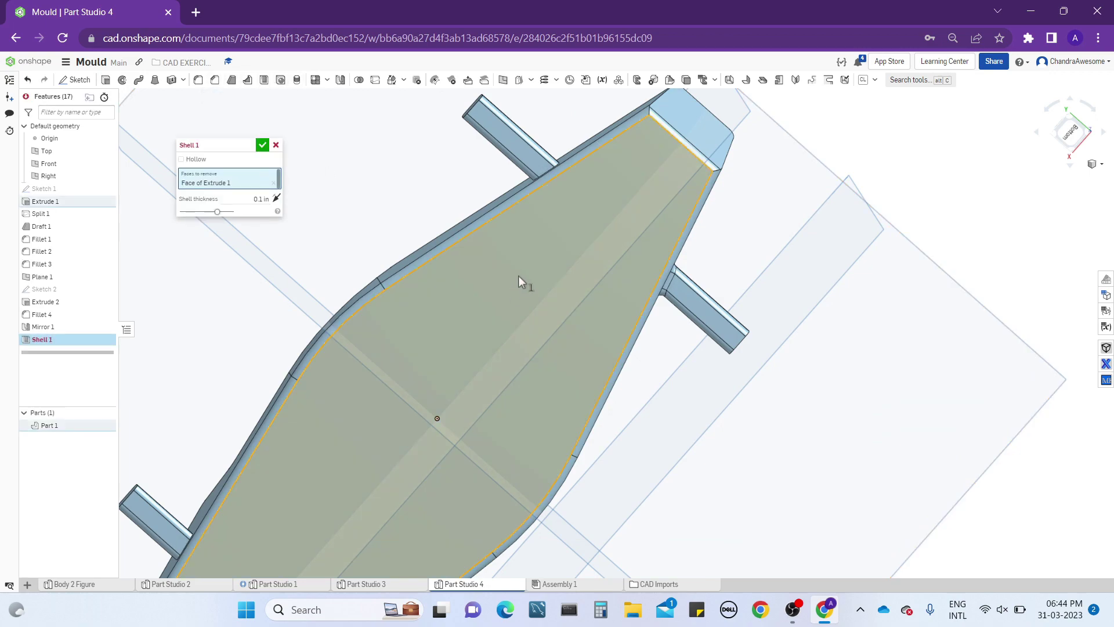
- Inspect the shelled cavity and the inner walls beside the axle blocks, and accept the shell
{"action": "right_click_drag", "start_coordinate": [541, 259], "coordinate": [536, 203]}
{"action": "scroll", "coordinate": [535, 200], "scroll_direction": "down", "scroll_amount": 4}
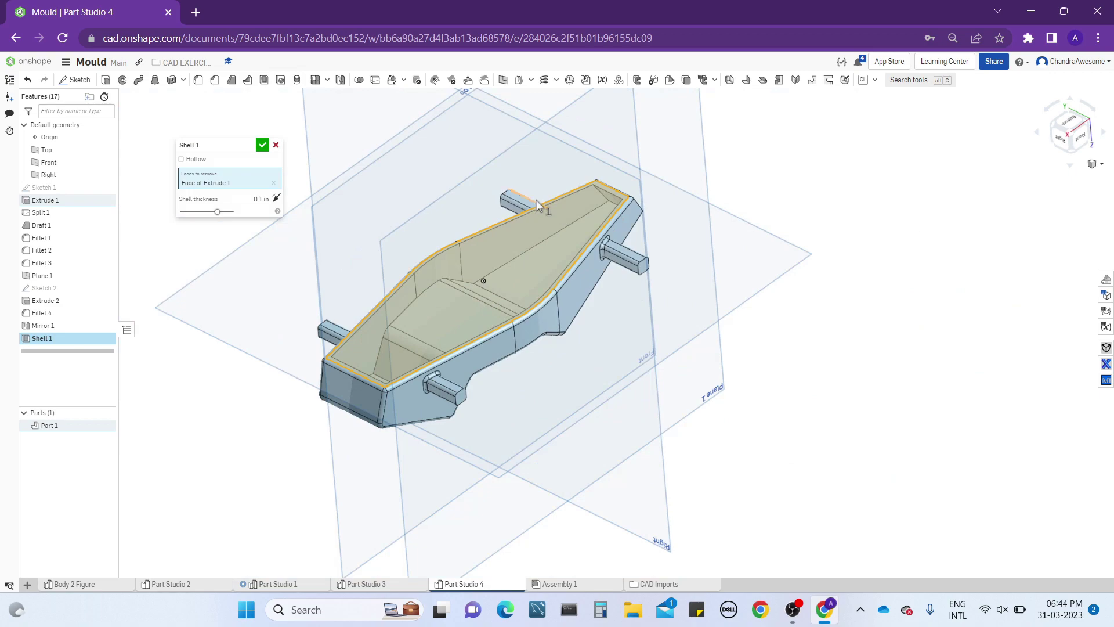
{"action": "scroll", "coordinate": [507, 273], "scroll_direction": "up", "scroll_amount": 2}
{"action": "right_click_drag", "start_coordinate": [506, 272], "coordinate": [489, 308]}
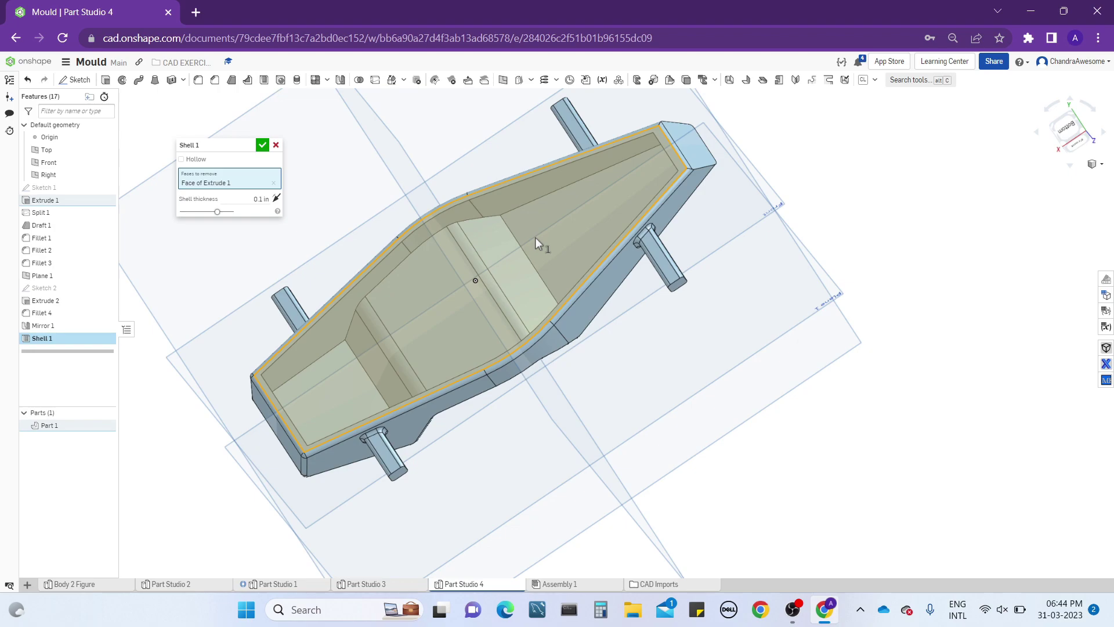
{"action": "scroll", "coordinate": [636, 218], "scroll_direction": "up", "scroll_amount": 5}
{"action": "right_click_drag", "start_coordinate": [636, 218], "coordinate": [611, 185]}
{"action": "scroll", "coordinate": [650, 252], "scroll_direction": "up", "scroll_amount": 5}
{"action": "scroll", "coordinate": [611, 184], "scroll_direction": "down", "scroll_amount": 6}
{"action": "scroll", "coordinate": [565, 156], "scroll_direction": "up", "scroll_amount": 1}
{"action": "right_click_drag", "start_coordinate": [566, 156], "coordinate": [570, 251]}
{"action": "middle_click_drag", "start_coordinate": [508, 90], "coordinate": [522, 206]}
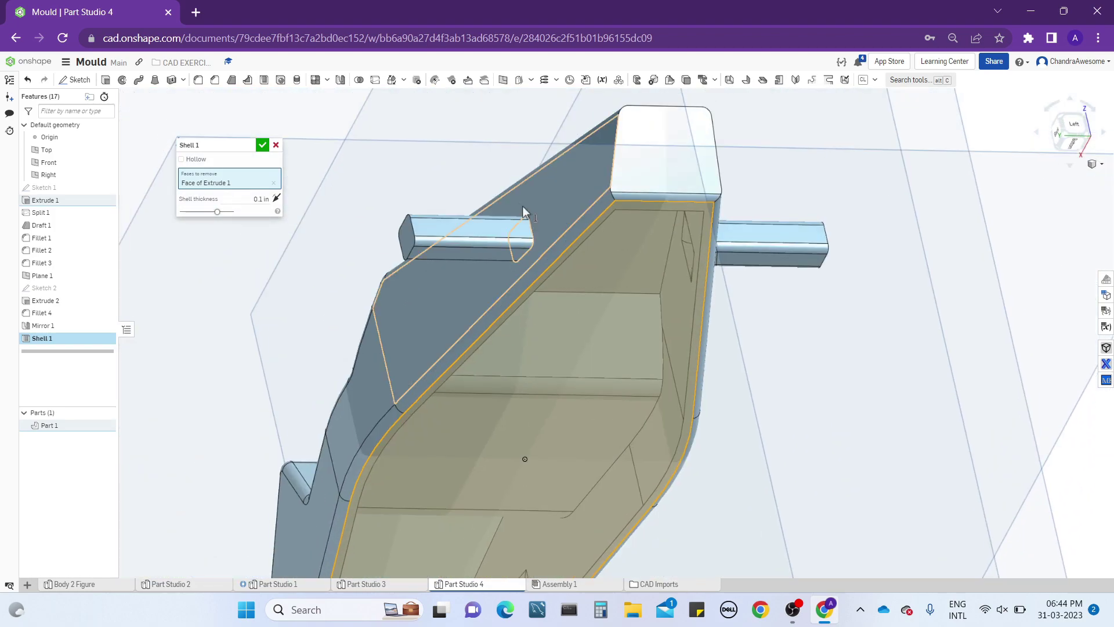
{"action": "right_click_drag", "start_coordinate": [523, 206], "coordinate": [609, 154]}
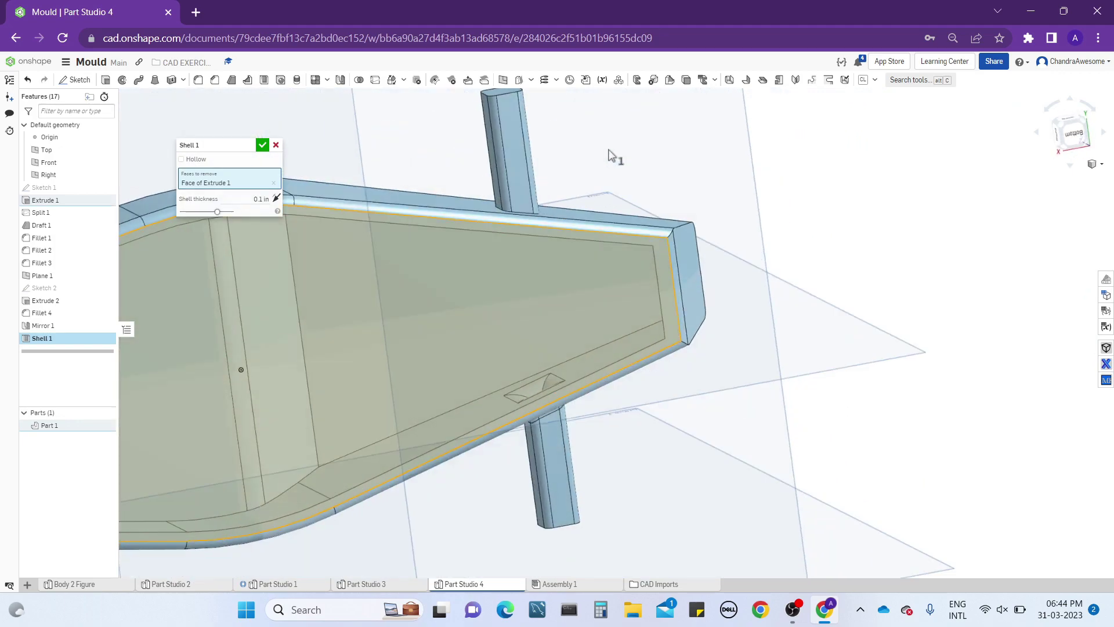
{"action": "right_click_drag", "start_coordinate": [604, 265], "coordinate": [654, 219]}
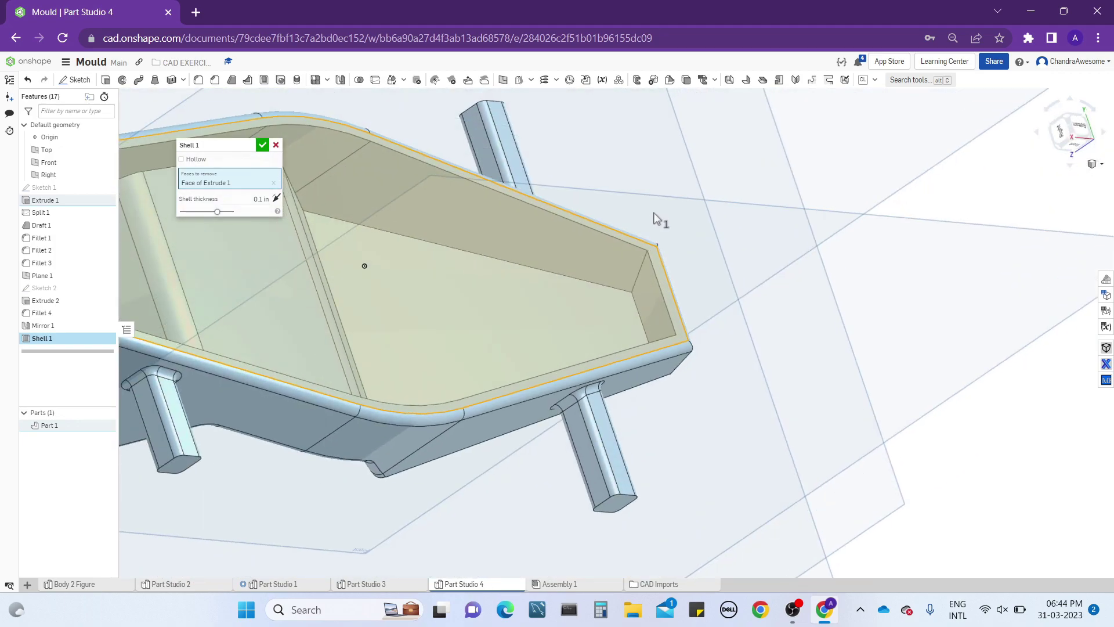
{"action": "scroll", "coordinate": [655, 215], "scroll_direction": "down", "scroll_amount": 4}
{"action": "left_click", "coordinate": [262, 145]}
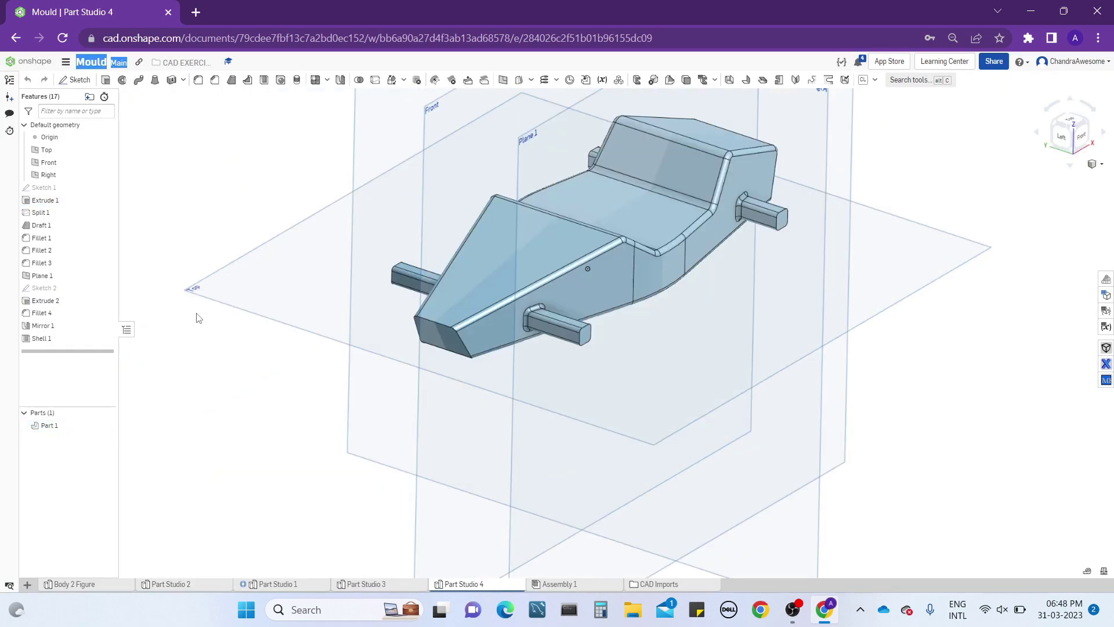
- Examine the joins between the axle blocks and the shelled body on both sides
{"action": "scroll", "coordinate": [536, 319], "scroll_direction": "up", "scroll_amount": 4}
{"action": "right_click_drag", "start_coordinate": [535, 317], "coordinate": [549, 241]}
{"action": "scroll", "coordinate": [405, 293], "scroll_direction": "up", "scroll_amount": 3}
{"action": "scroll", "coordinate": [410, 298], "scroll_direction": "down", "scroll_amount": 6}
{"action": "right_click_drag", "start_coordinate": [409, 297], "coordinate": [448, 360]}
{"action": "scroll", "coordinate": [447, 357], "scroll_direction": "up", "scroll_amount": 3}
{"action": "right_click", "coordinate": [68, 327]}
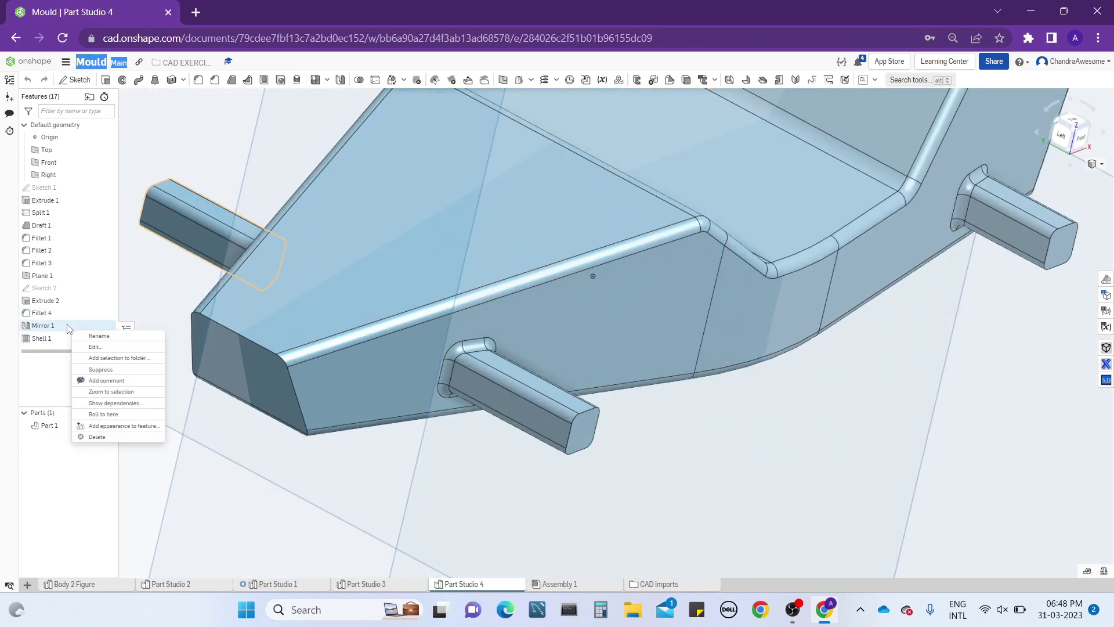
{"action": "right_click", "coordinate": [74, 314]}
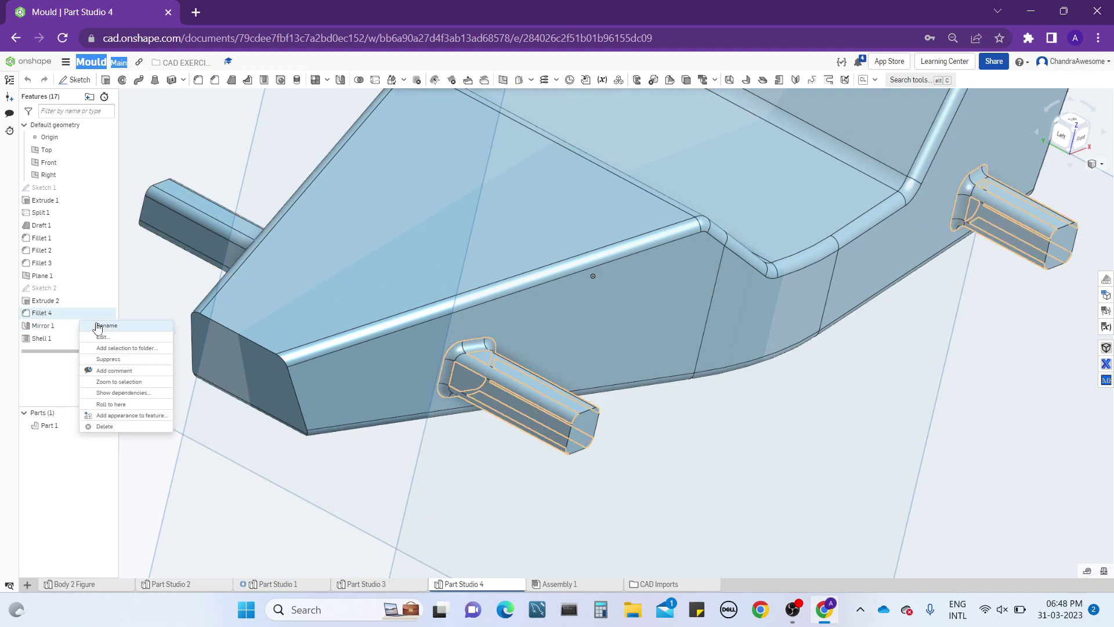
{"action": "left_click", "coordinate": [105, 338]}
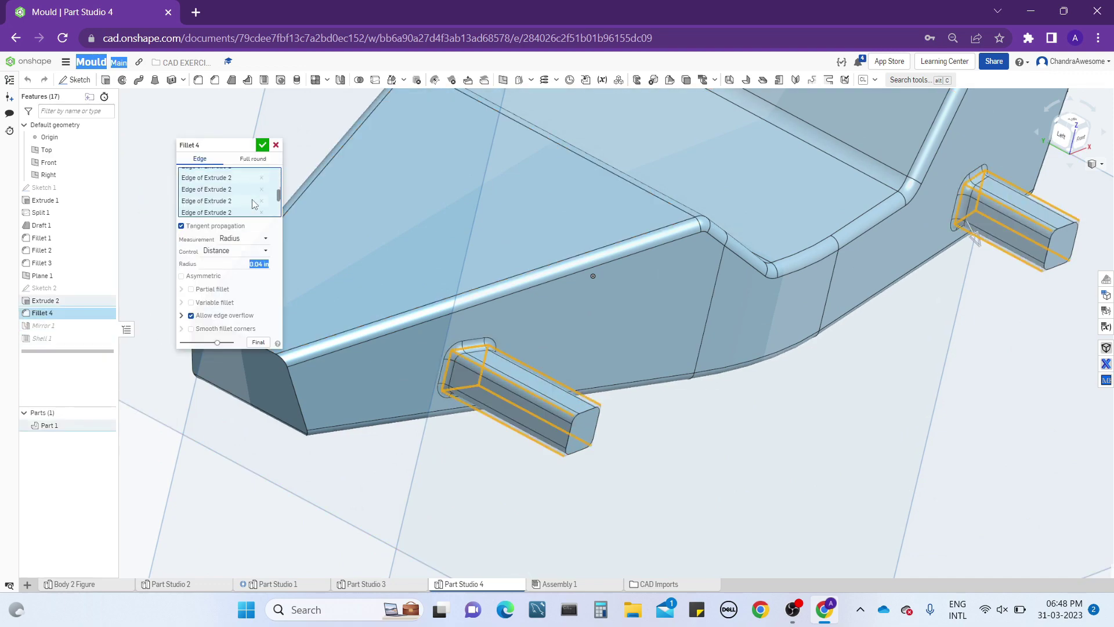
{"action": "left_click", "coordinate": [261, 210]}
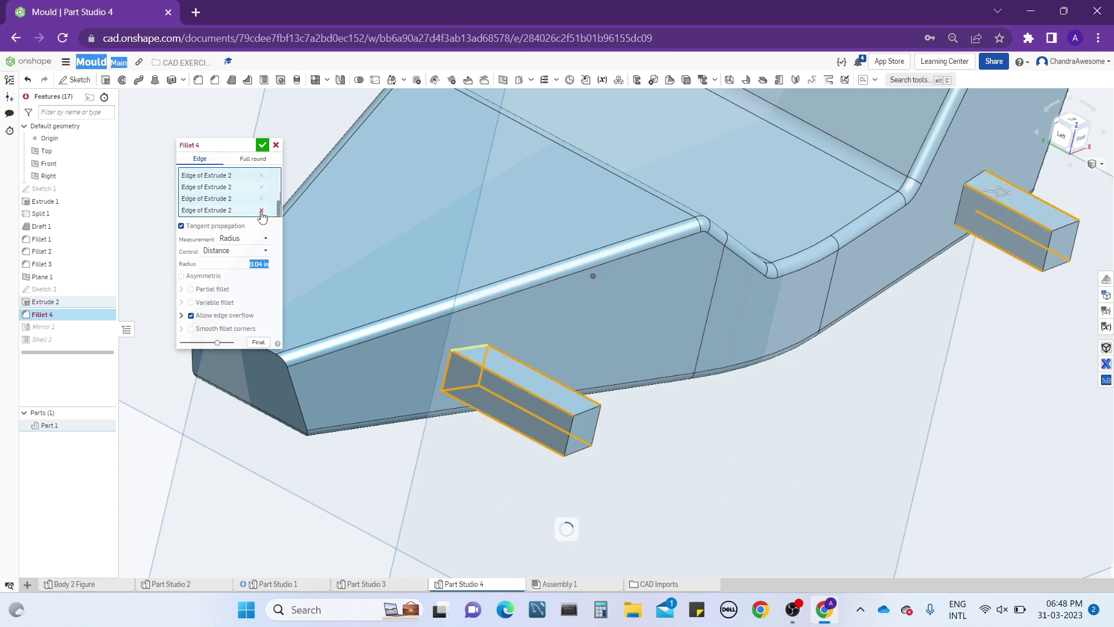
{"action": "key", "text": "Escape"}
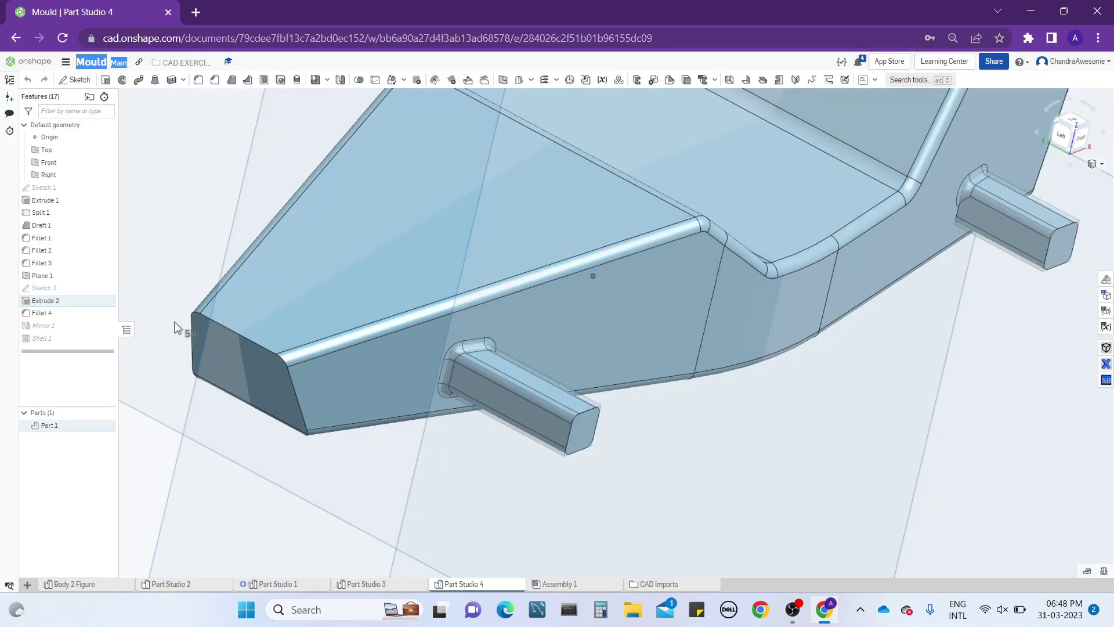
- Edit the 0.04 in axle block fillet to remove the edges where the blocks meet the body side, and accept it
{"action": "right_click", "coordinate": [86, 314]}
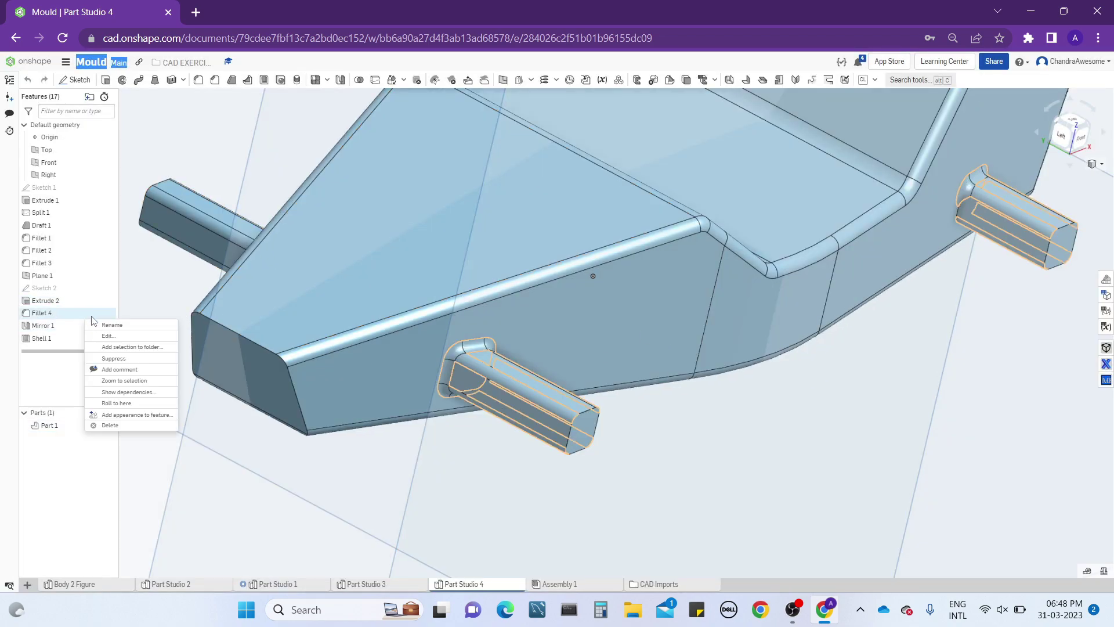
{"action": "left_click", "coordinate": [110, 336]}
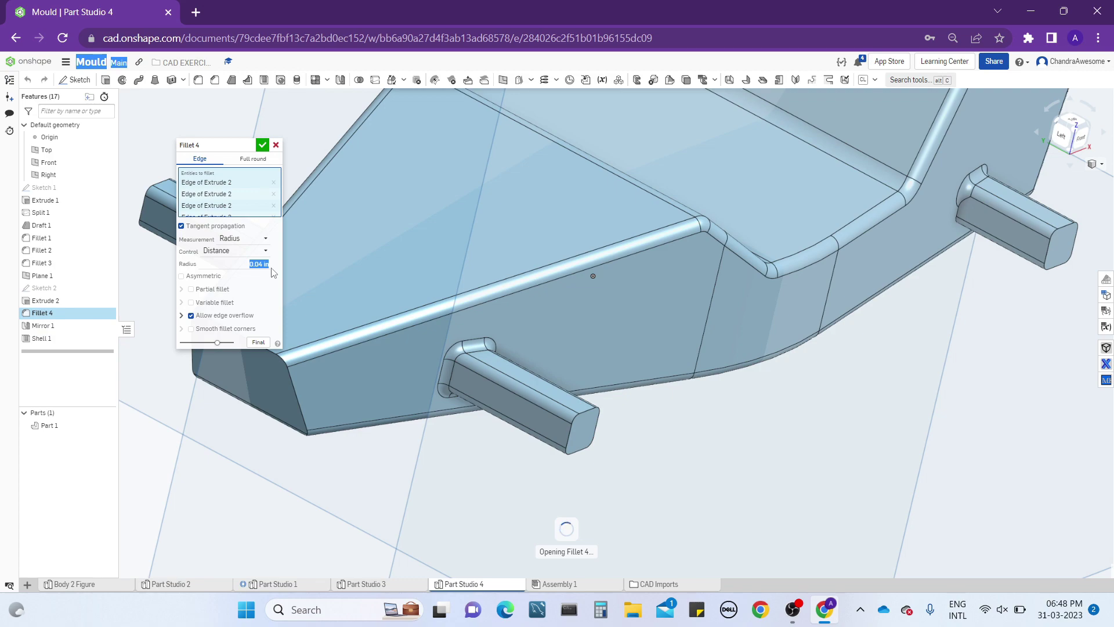
{"action": "scroll", "coordinate": [262, 196], "scroll_direction": "down", "scroll_amount": 1}
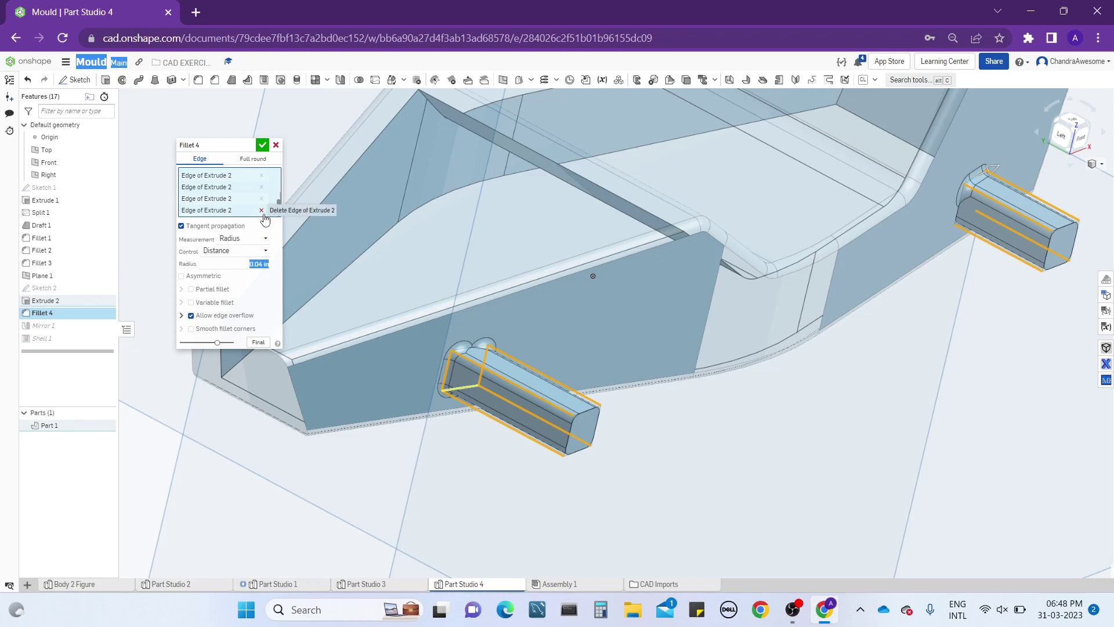
{"action": "left_click", "coordinate": [261, 210]}
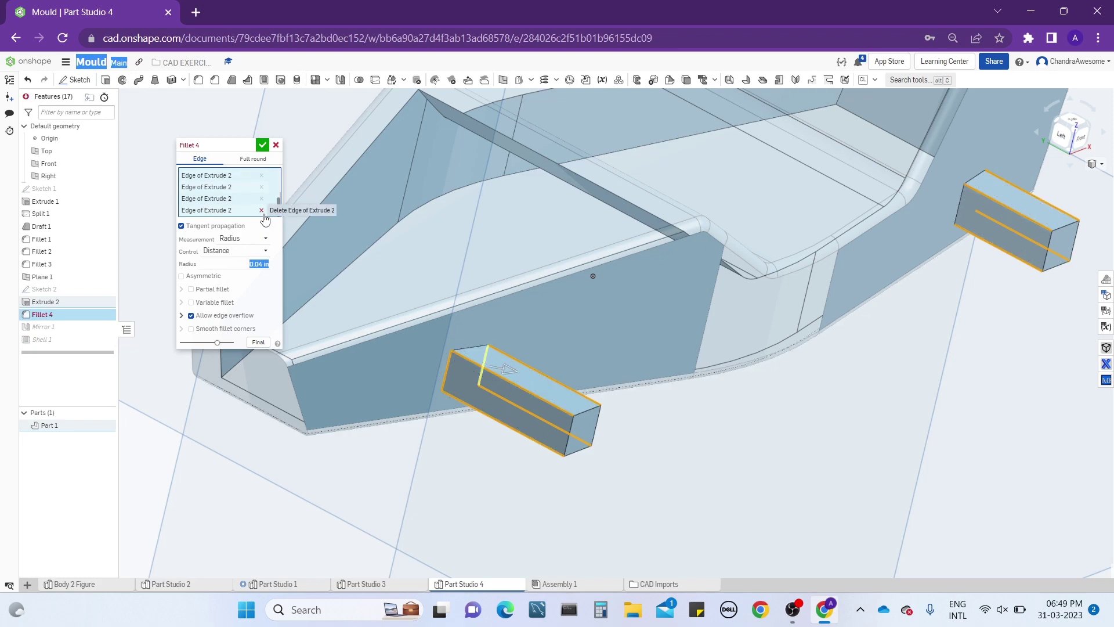
{"action": "right_click_drag", "start_coordinate": [547, 323], "coordinate": [307, 275]}
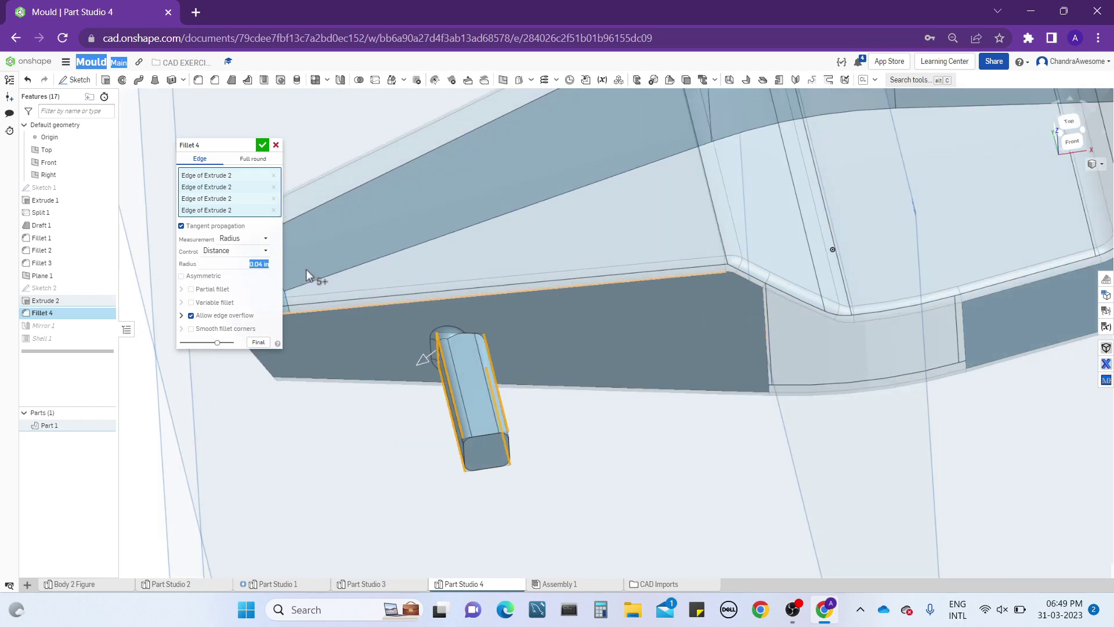
{"action": "left_click", "coordinate": [261, 212]}
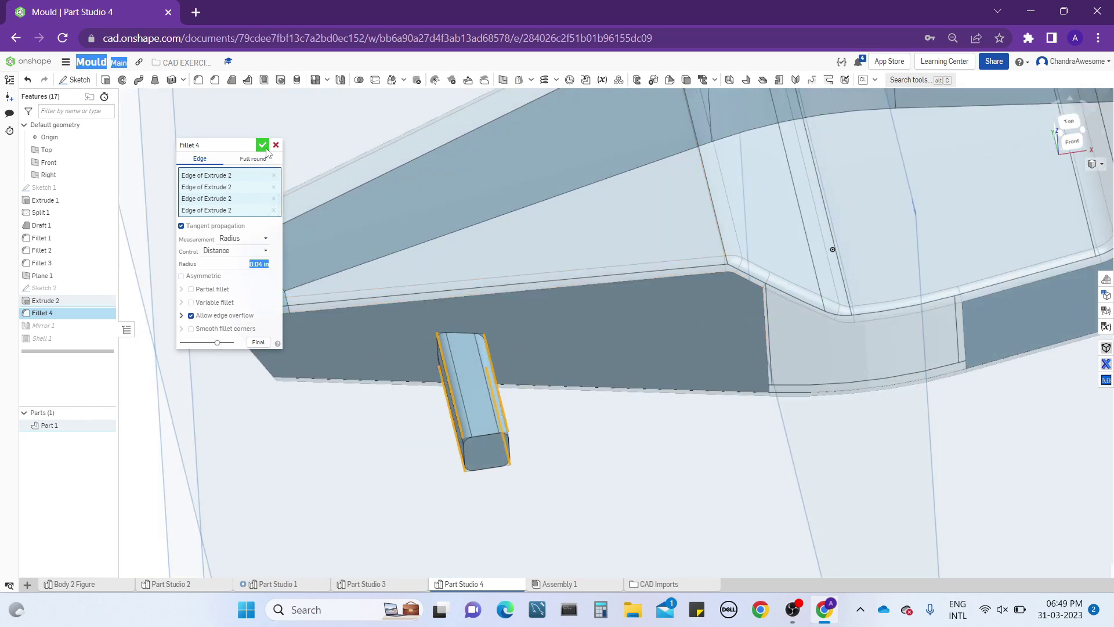
{"action": "left_click", "coordinate": [262, 145]}
- Fit the car body in view and examine the axle blocks where they join the body side
{"action": "key", "text": "f"}
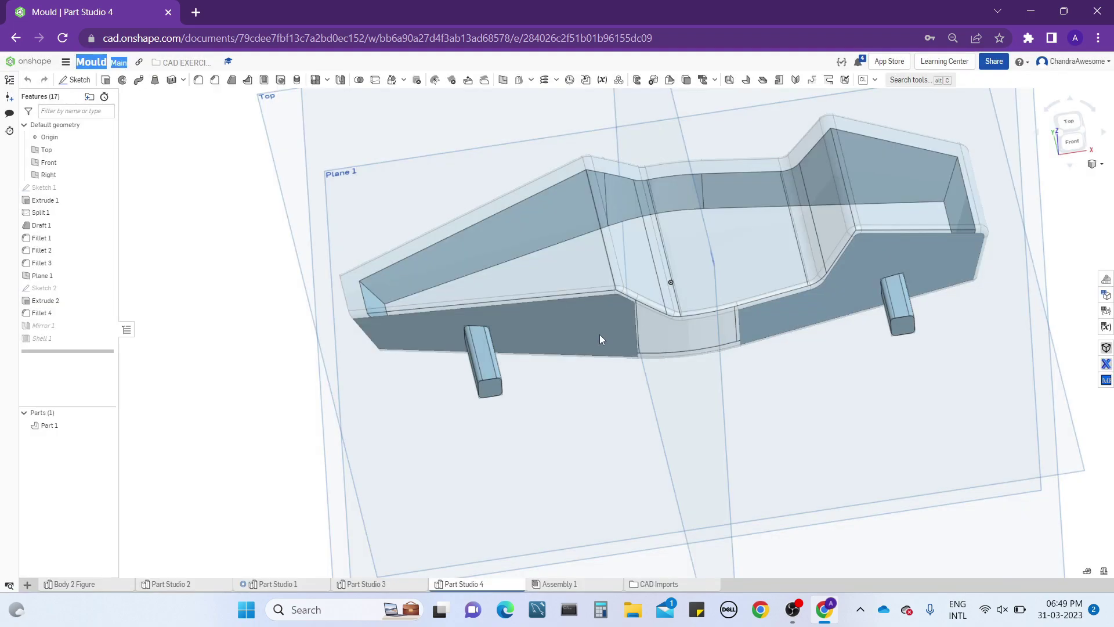
{"action": "right_click_drag", "start_coordinate": [604, 333], "coordinate": [485, 459]}
{"action": "scroll", "coordinate": [440, 447], "scroll_direction": "up", "scroll_amount": 3}
{"action": "scroll", "coordinate": [440, 447], "scroll_direction": "down", "scroll_amount": 5}
{"action": "scroll", "coordinate": [472, 454], "scroll_direction": "up", "scroll_amount": 5}
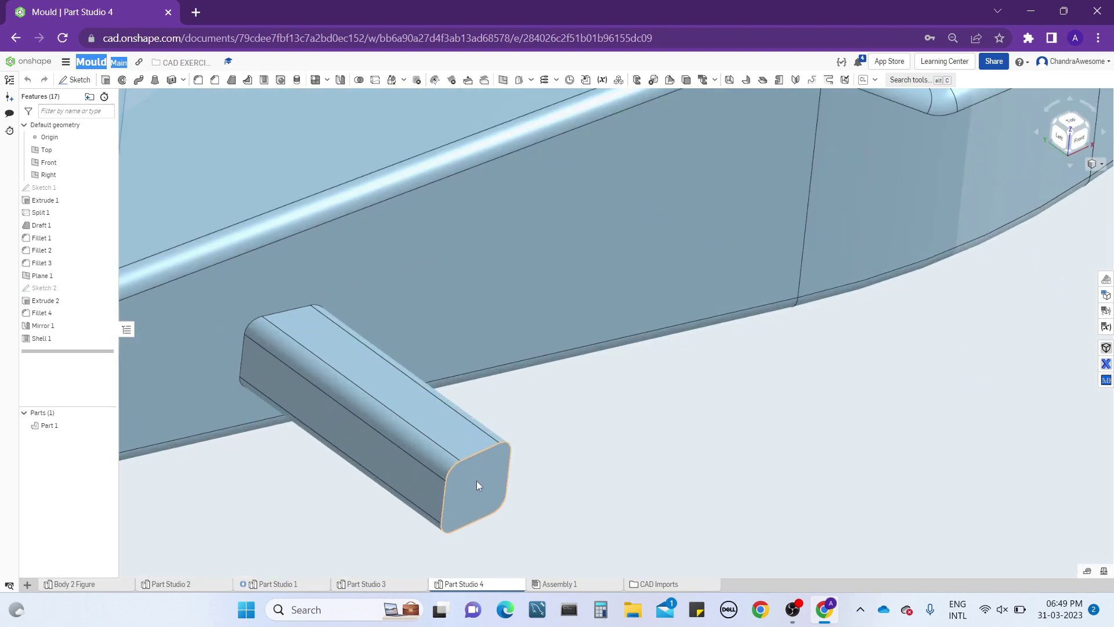
{"action": "scroll", "coordinate": [475, 482], "scroll_direction": "down", "scroll_amount": 5}
{"action": "scroll", "coordinate": [575, 426], "scroll_direction": "up", "scroll_amount": 1}
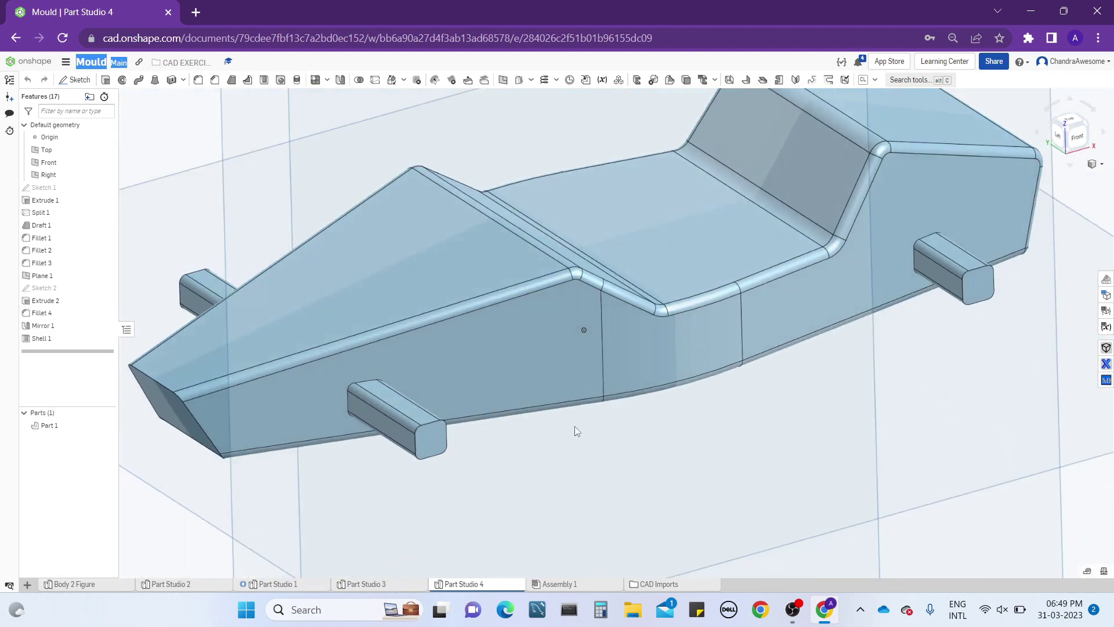
- Start a sketch on the outer end face of the axle block near the car's nose, viewed from the front
{"action": "left_click", "coordinate": [426, 435]}
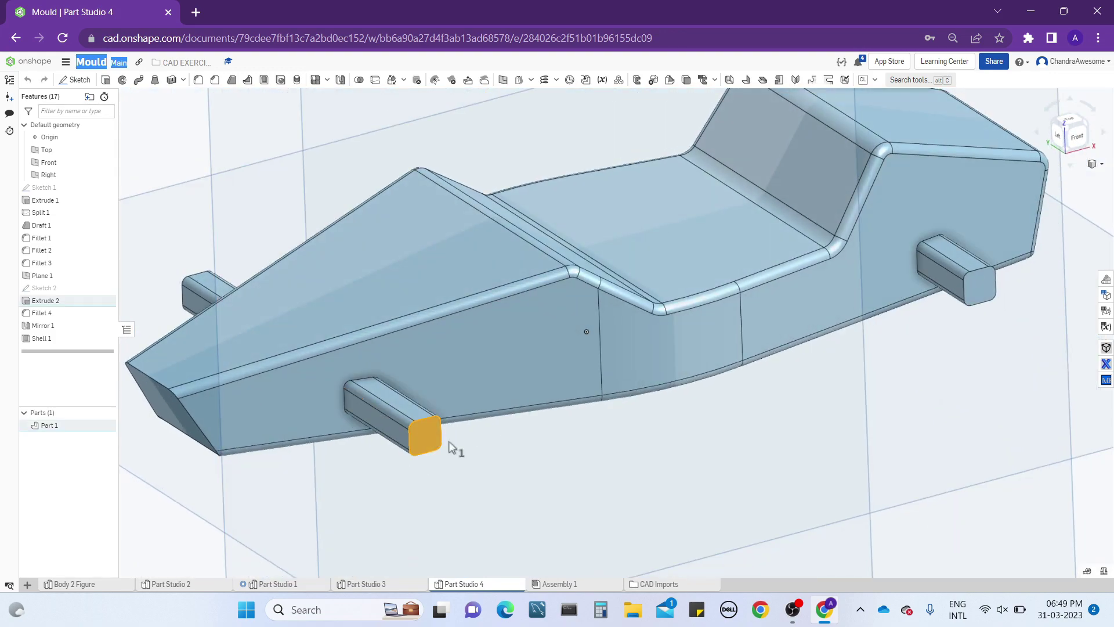
{"action": "left_click", "coordinate": [1077, 138]}
{"action": "scroll", "coordinate": [455, 283], "scroll_direction": "up", "scroll_amount": 5}
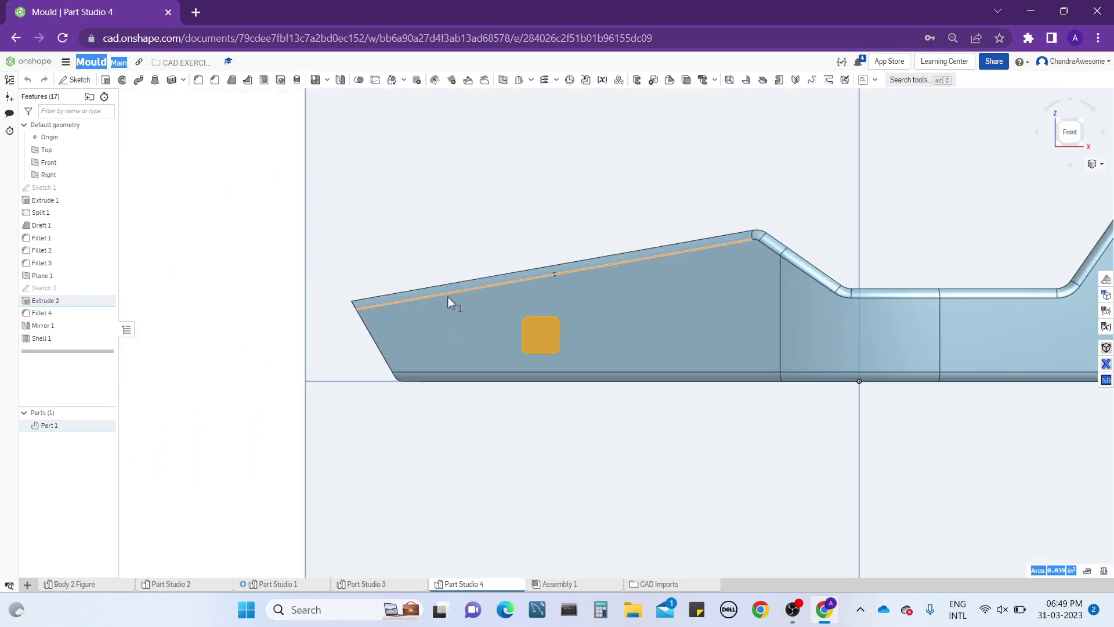
{"action": "left_click", "coordinate": [80, 77]}
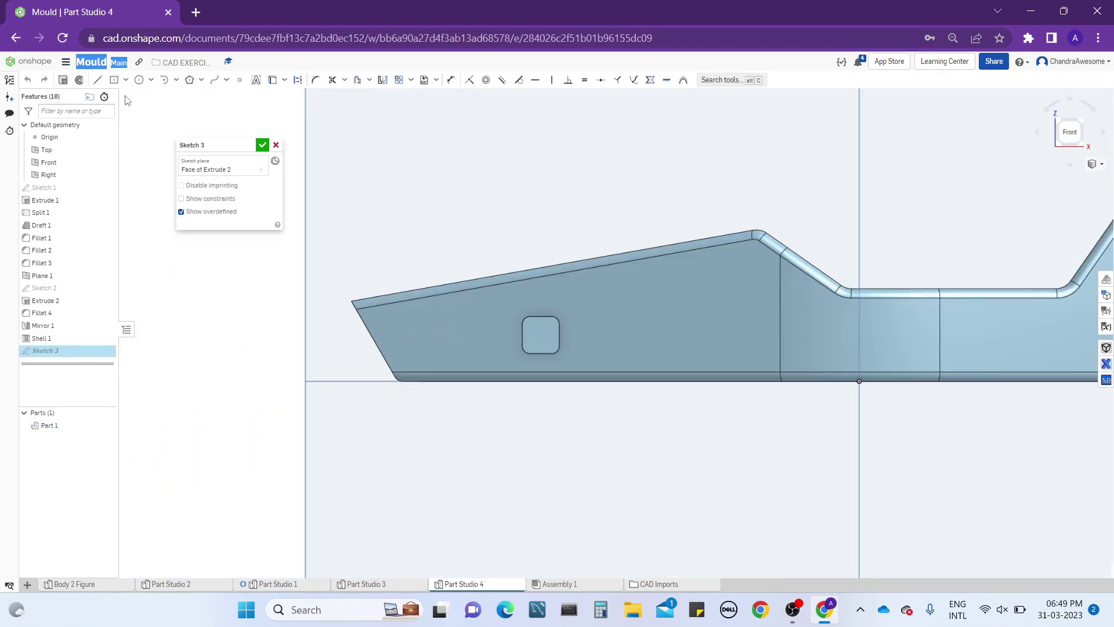
{"action": "scroll", "coordinate": [530, 254], "scroll_direction": "up", "scroll_amount": 2}
{"action": "scroll", "coordinate": [529, 254], "scroll_direction": "up", "scroll_amount": 4}
{"action": "middle_click_drag", "start_coordinate": [551, 451], "coordinate": [536, 335]}
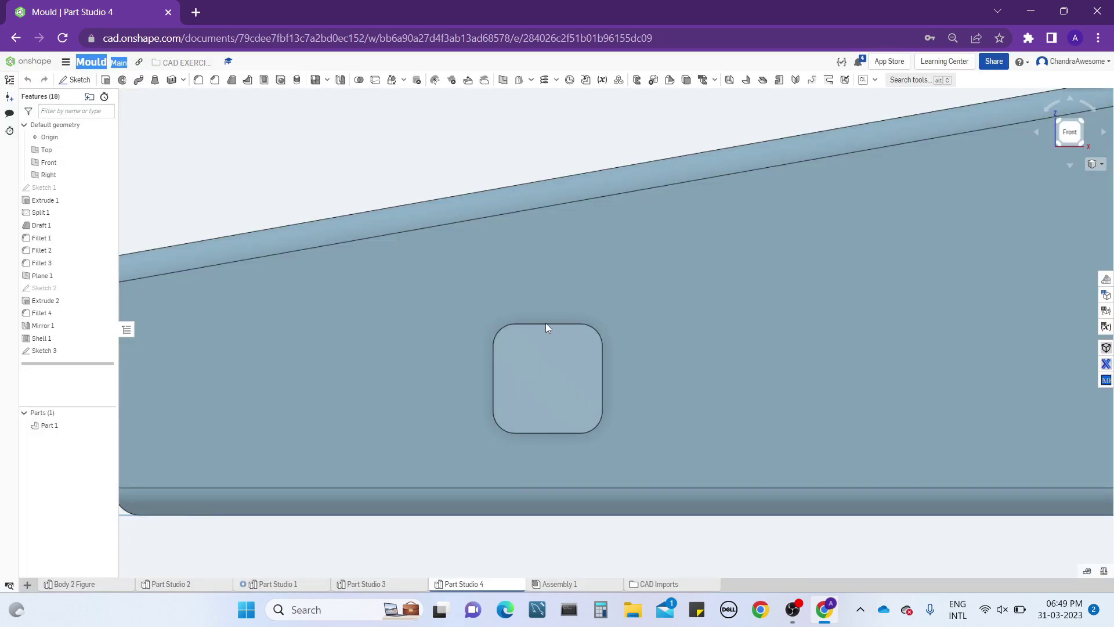
{"action": "right_click", "coordinate": [89, 351]}
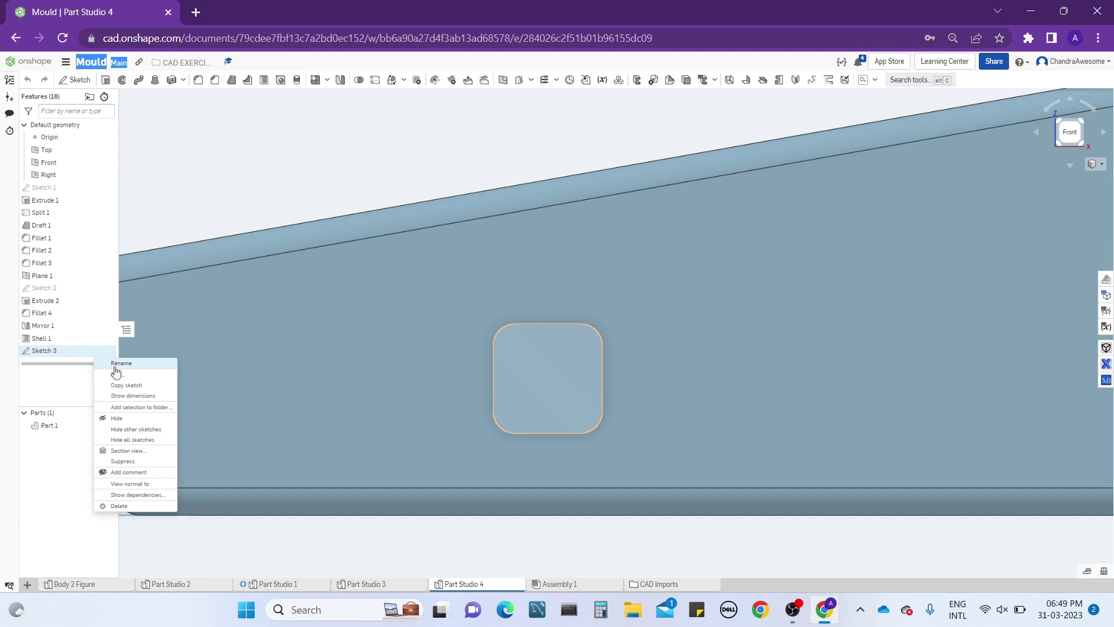
{"action": "left_click", "coordinate": [118, 375]}
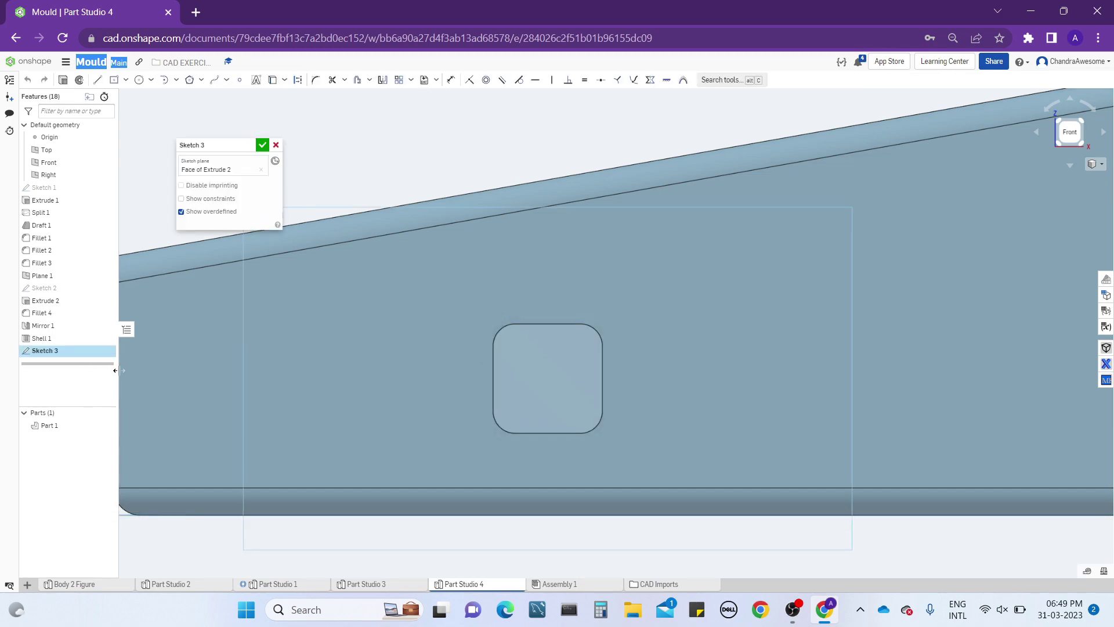
{"action": "key", "text": "c"}
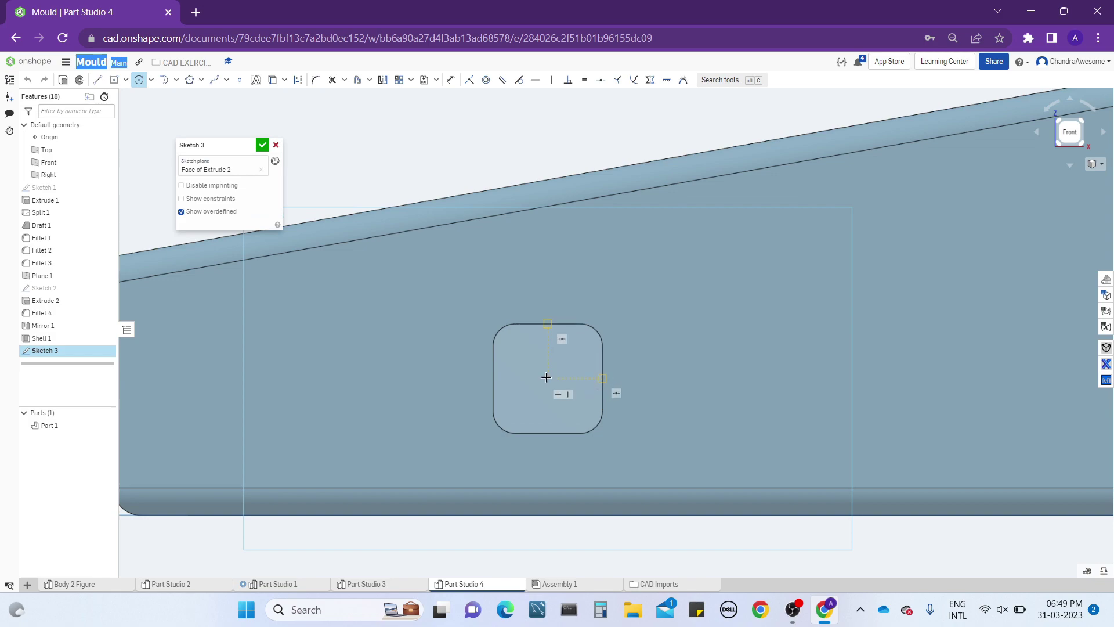
{"action": "left_click", "coordinate": [546, 377]}
{"action": "left_click", "coordinate": [554, 406]}
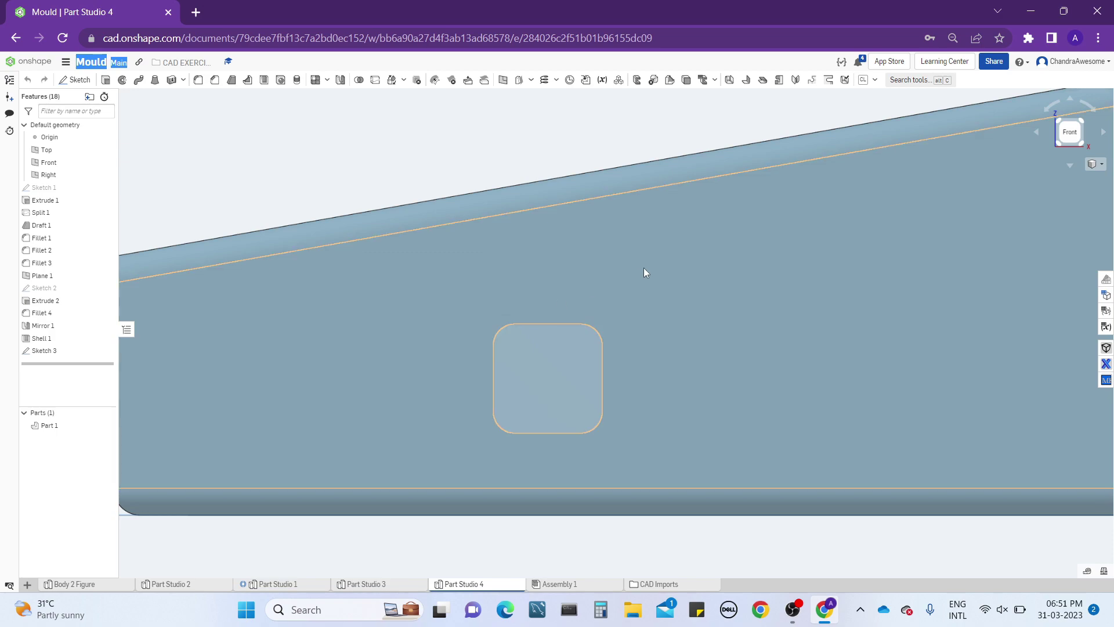
- Edit the sketch on the nose-end axle block and draw a circle about 0.135 in in diameter at the block face's centre
{"action": "right_click", "coordinate": [53, 351]}
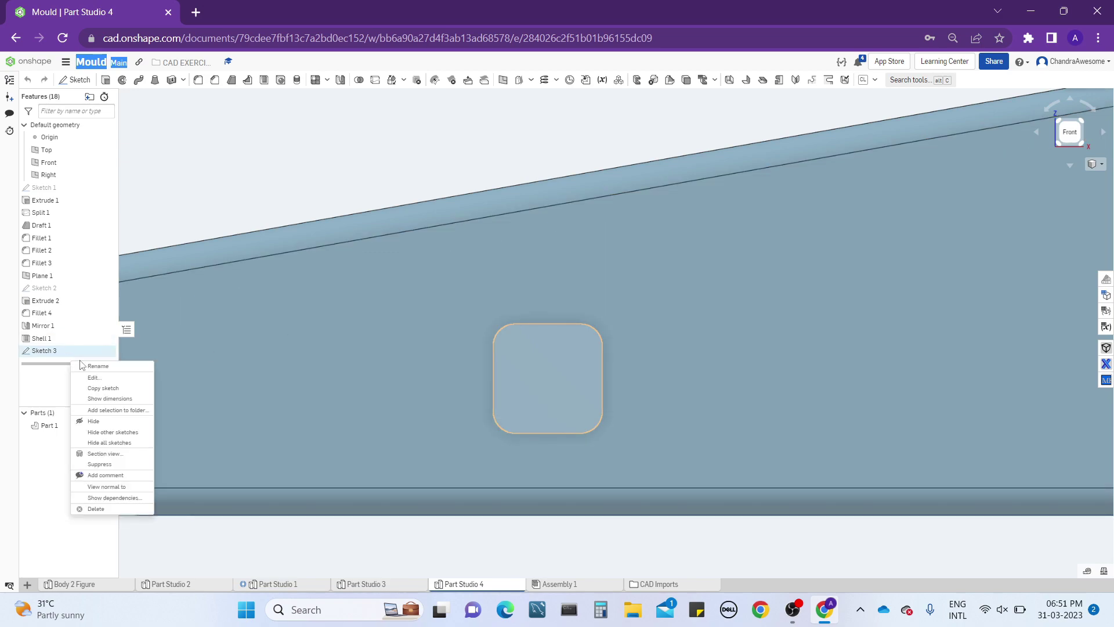
{"action": "left_click", "coordinate": [116, 377]}
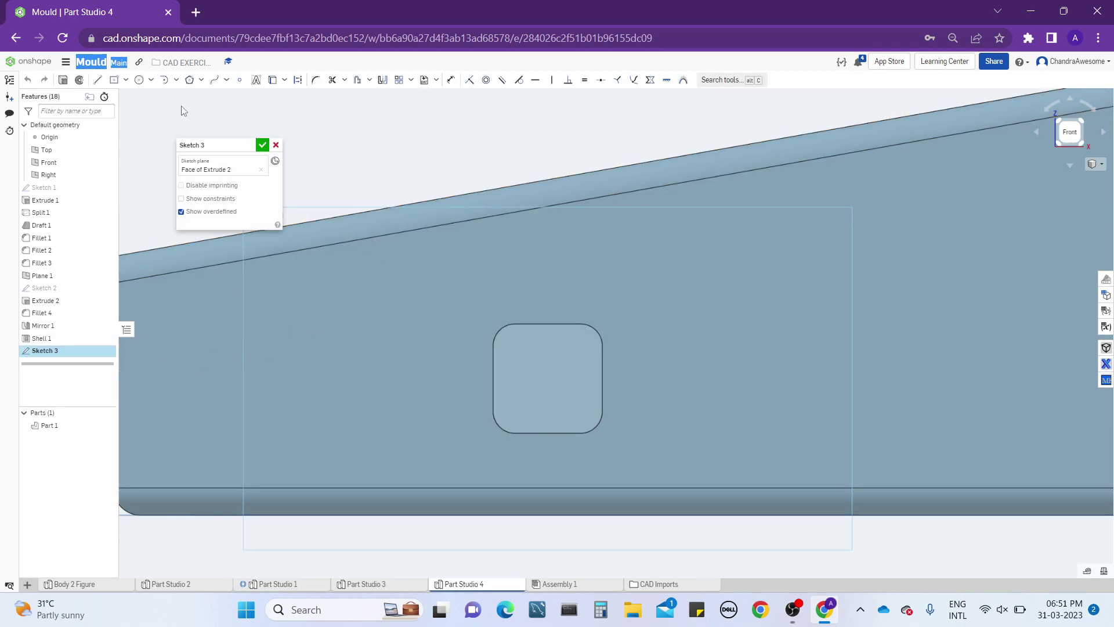
{"action": "left_click", "coordinate": [140, 83]}
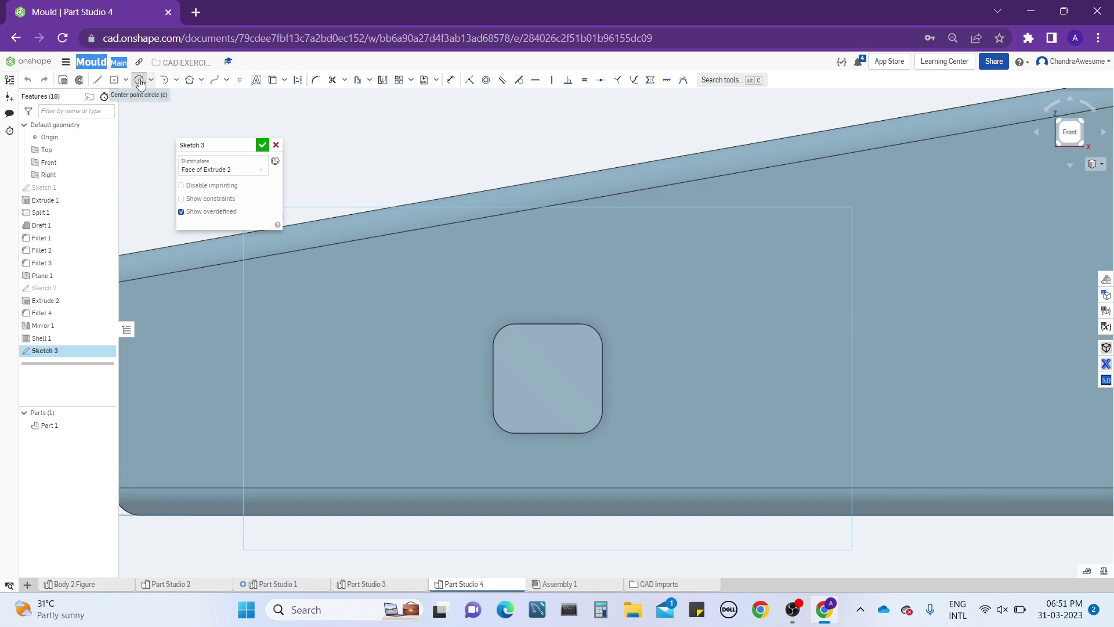
{"action": "left_click", "coordinate": [548, 378]}
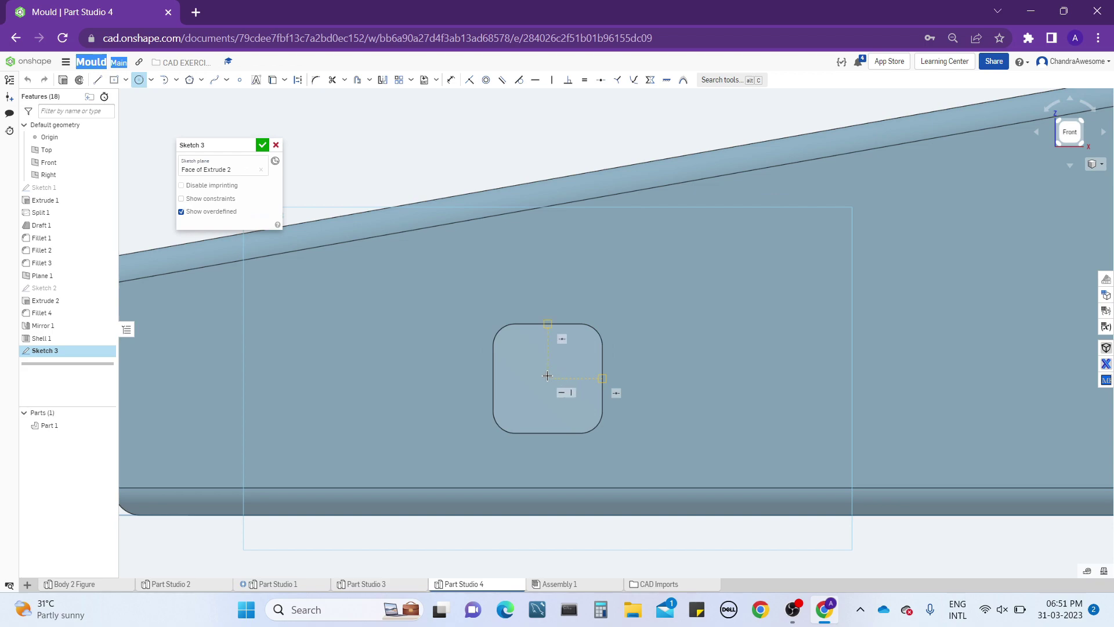
{"action": "left_click", "coordinate": [556, 415]}
- Draw a second circle about 0.138 in in diameter at the centre of the rear axle block's end face
{"action": "scroll", "coordinate": [556, 414], "scroll_direction": "down", "scroll_amount": 5}
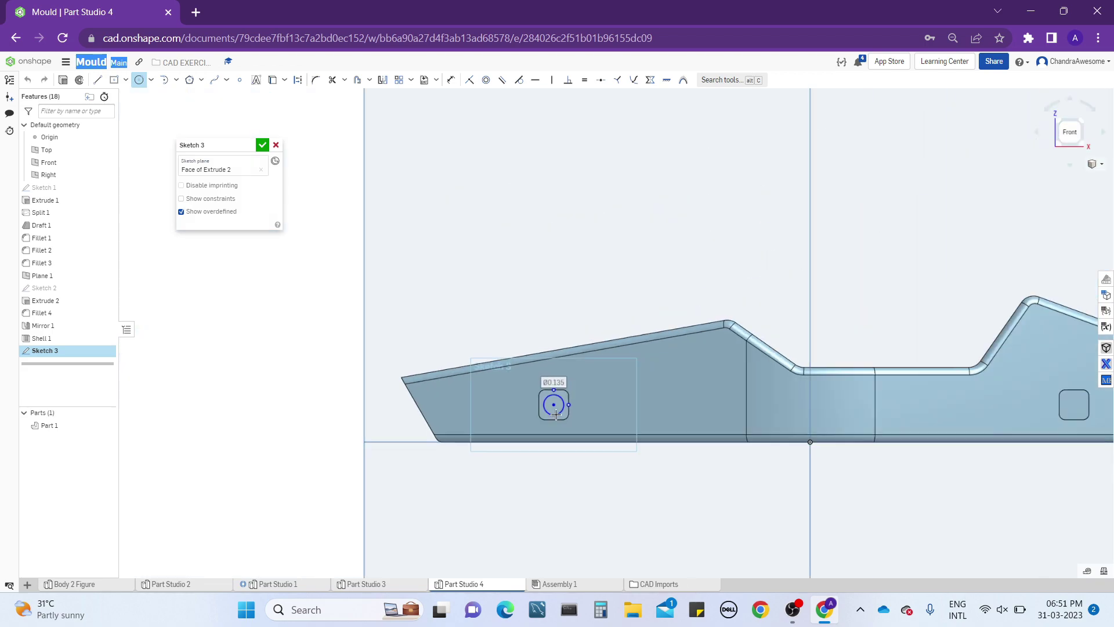
{"action": "middle_click_drag", "start_coordinate": [1076, 401], "coordinate": [822, 407]}
{"action": "scroll", "coordinate": [832, 408], "scroll_direction": "up", "scroll_amount": 3}
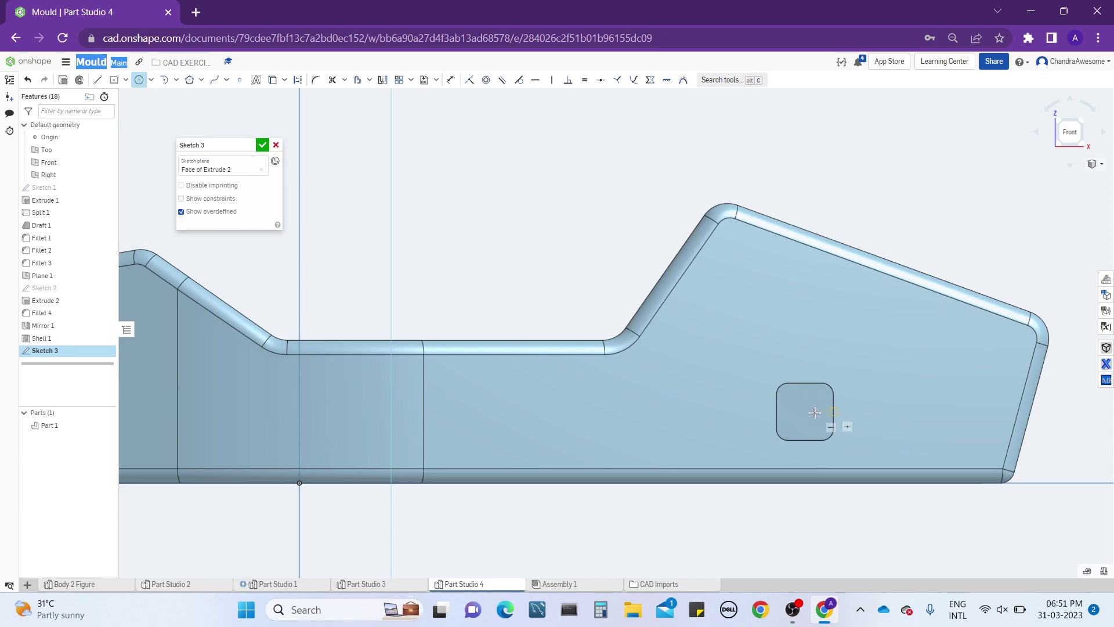
{"action": "left_click", "coordinate": [805, 412]}
{"action": "left_click", "coordinate": [812, 430]}
- Dimension the rear axle block circle to a diameter of 0.15 in
{"action": "key", "text": "d"}
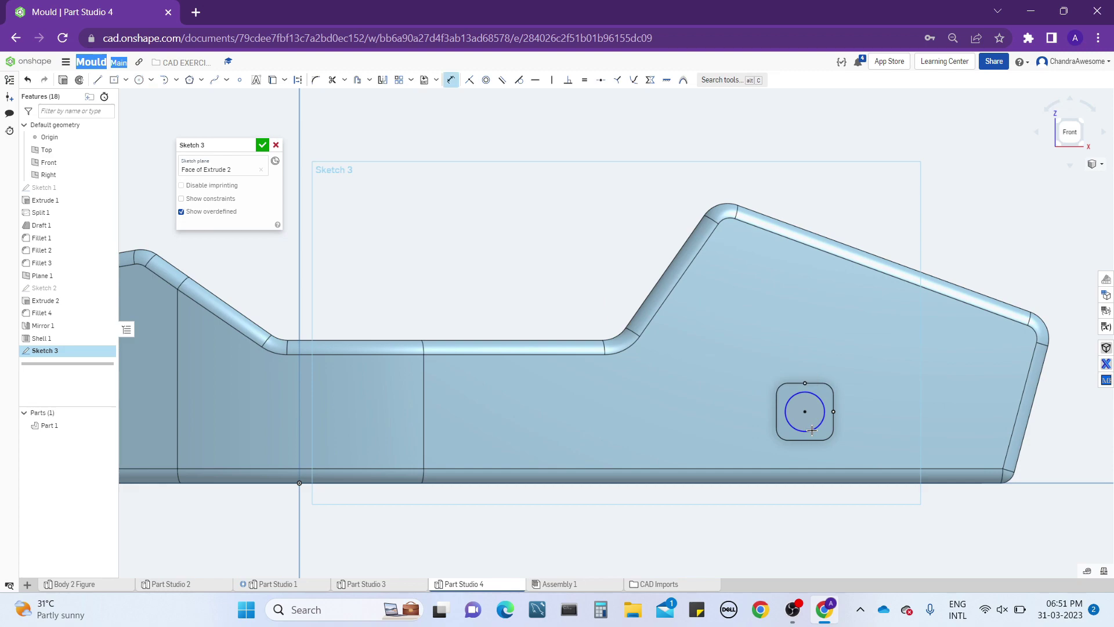
{"action": "left_click", "coordinate": [786, 407]}
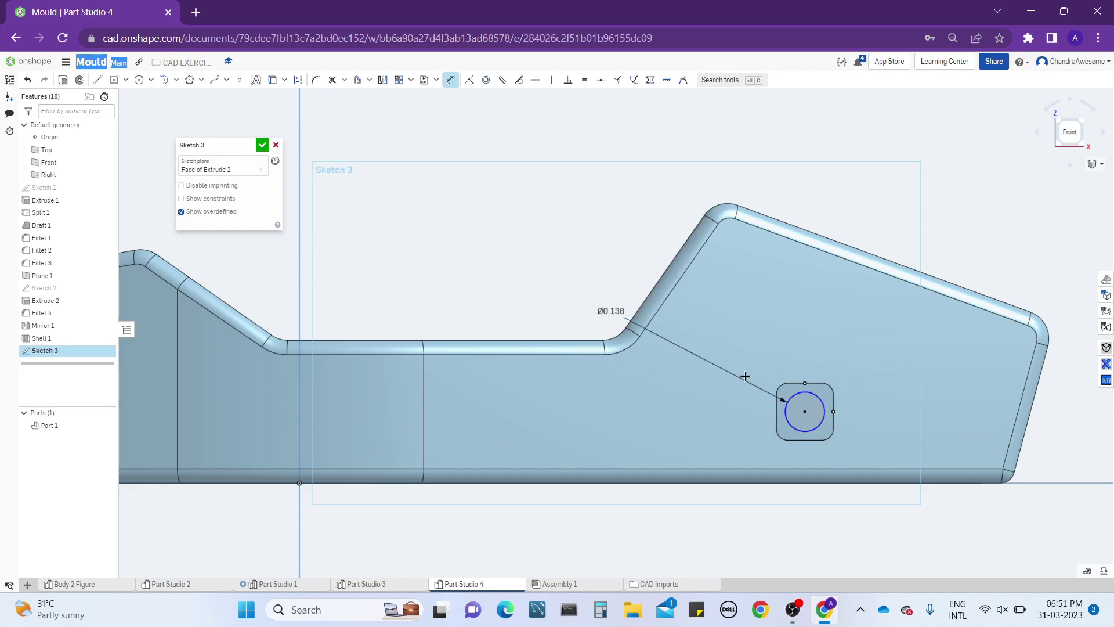
{"action": "left_click", "coordinate": [741, 323]}
{"action": "key", "text": "BackSpace"}
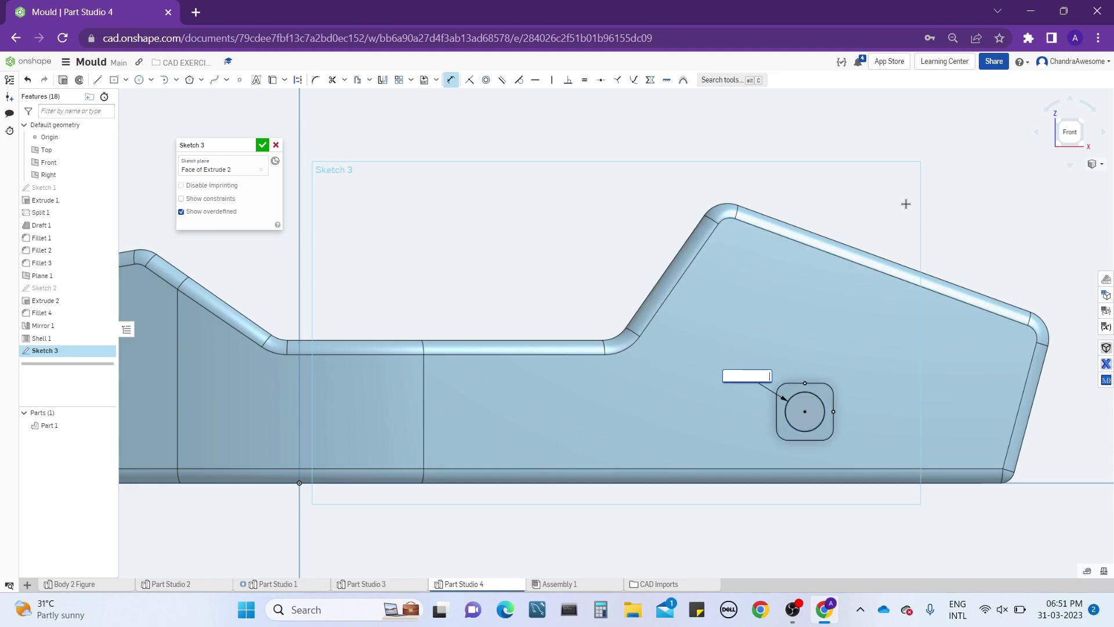
{"action": "type", "text": ".15"}
{"action": "key", "text": "BackSpace"}
{"action": "key", "text": "Return"}
{"action": "left_click", "coordinate": [451, 80]}
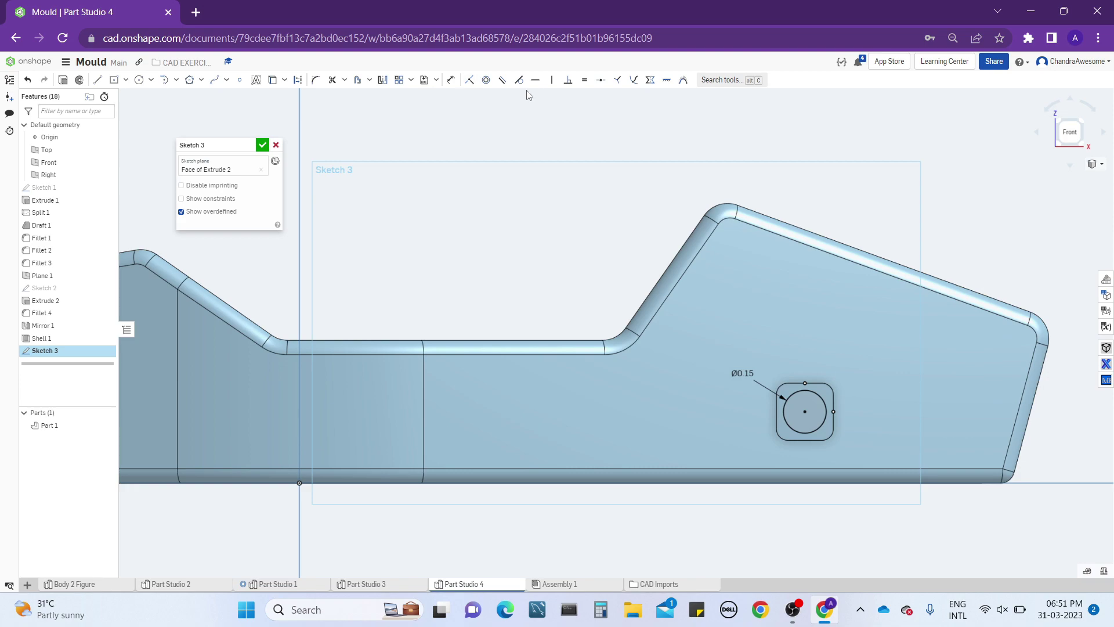
- Make the nose-end circle equal to the rear circle and accept the sketch
{"action": "left_click", "coordinate": [584, 80]}
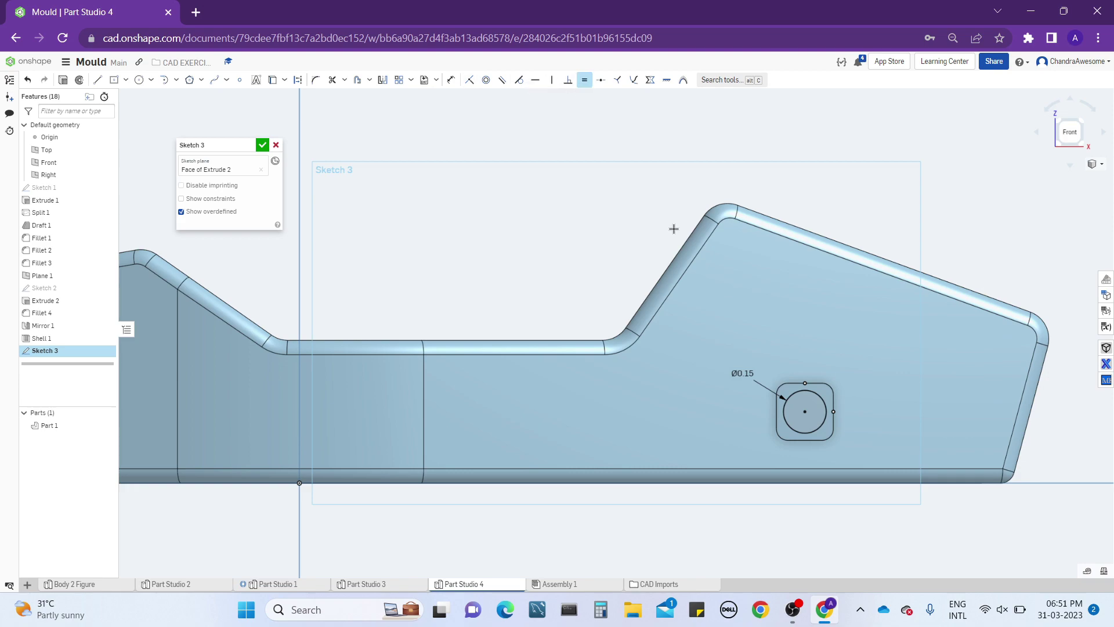
{"action": "left_click", "coordinate": [814, 395]}
{"action": "scroll", "coordinate": [815, 395], "scroll_direction": "down", "scroll_amount": 3}
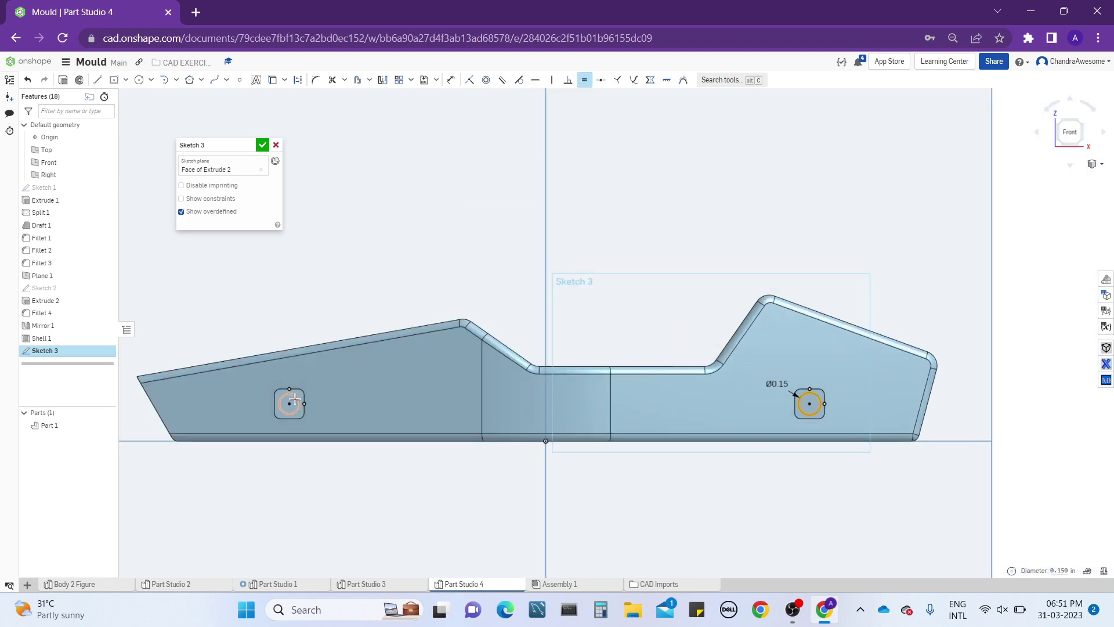
{"action": "left_click", "coordinate": [295, 399]}
{"action": "left_click", "coordinate": [263, 145]}
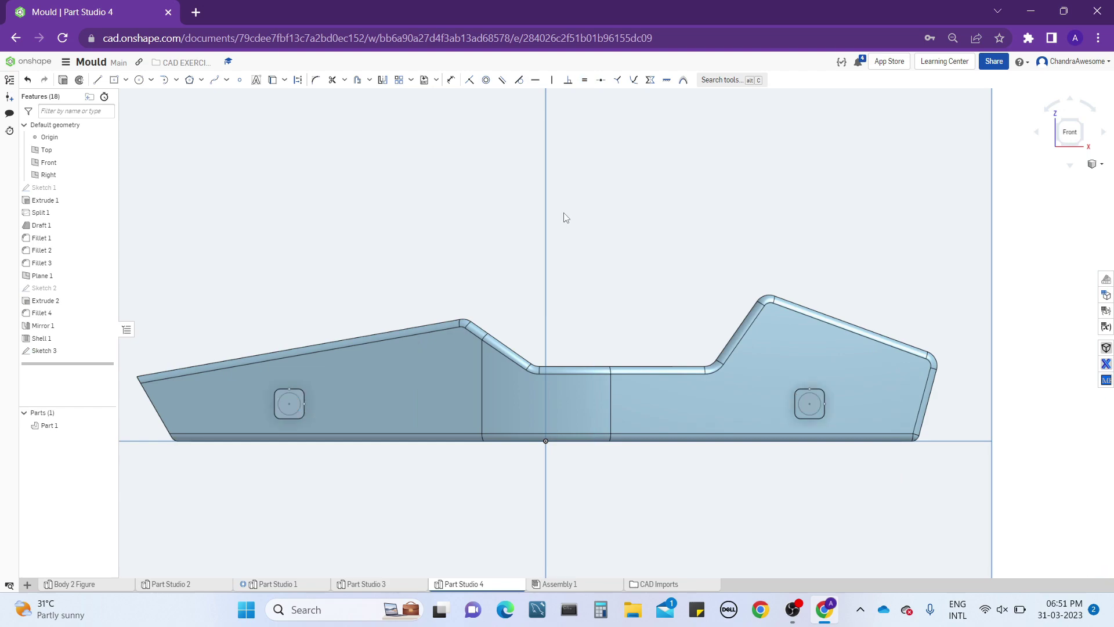
- Cut both circles through the axle blocks on both sides of the body with a Remove extrude 4.4 in deep
{"action": "scroll", "coordinate": [429, 472], "scroll_direction": "up", "scroll_amount": 5}
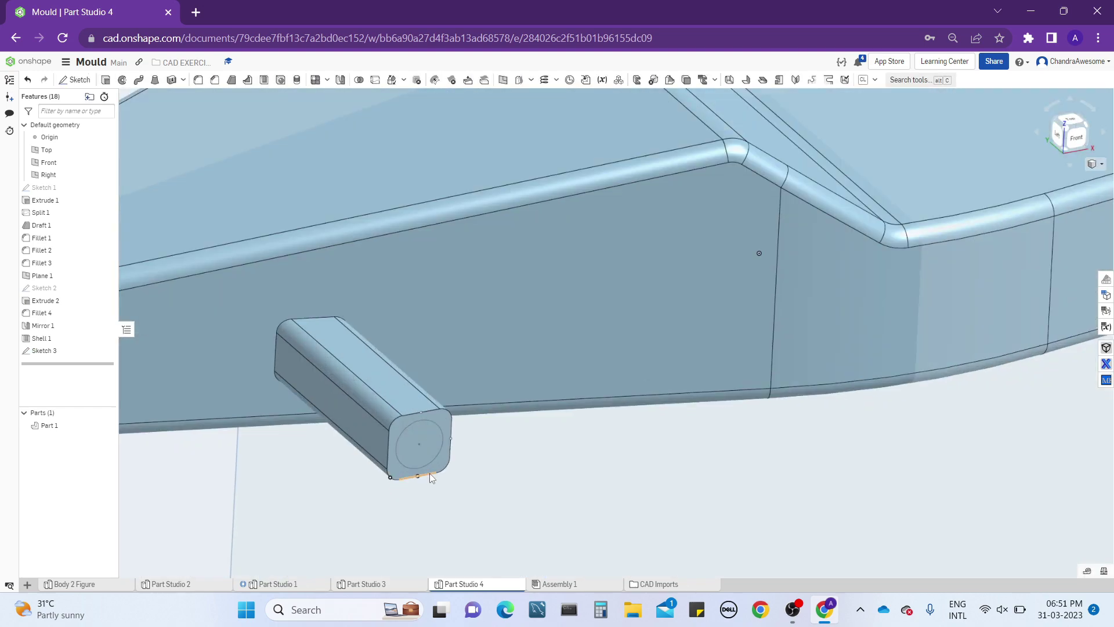
{"action": "scroll", "coordinate": [434, 446], "scroll_direction": "down", "scroll_amount": 5}
{"action": "scroll", "coordinate": [614, 448], "scroll_direction": "up", "scroll_amount": 5}
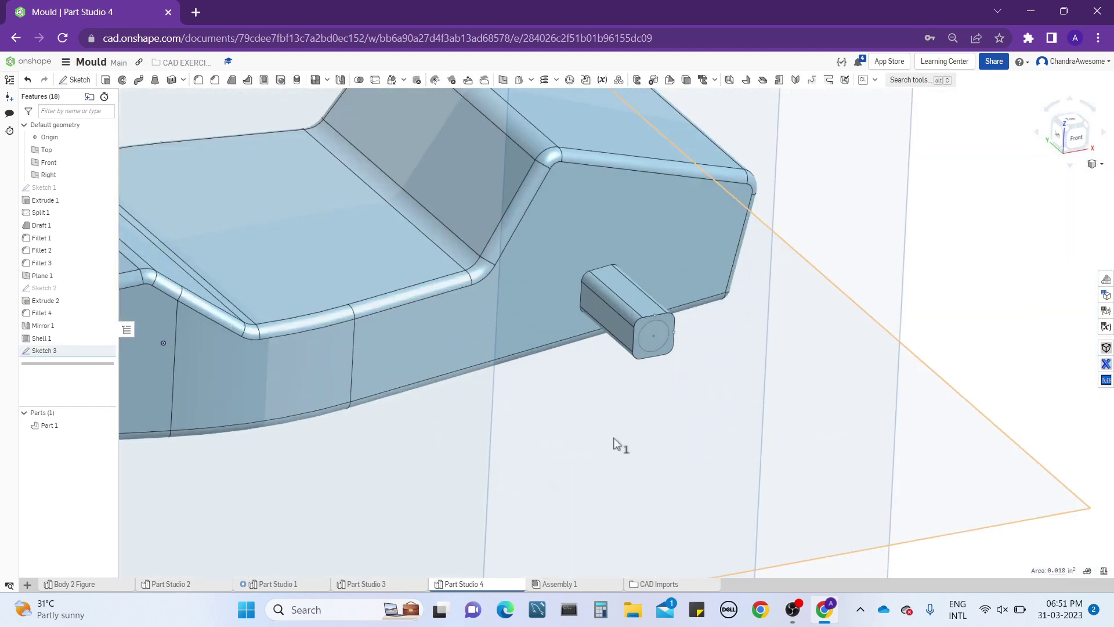
{"action": "scroll", "coordinate": [661, 329], "scroll_direction": "down", "scroll_amount": 5}
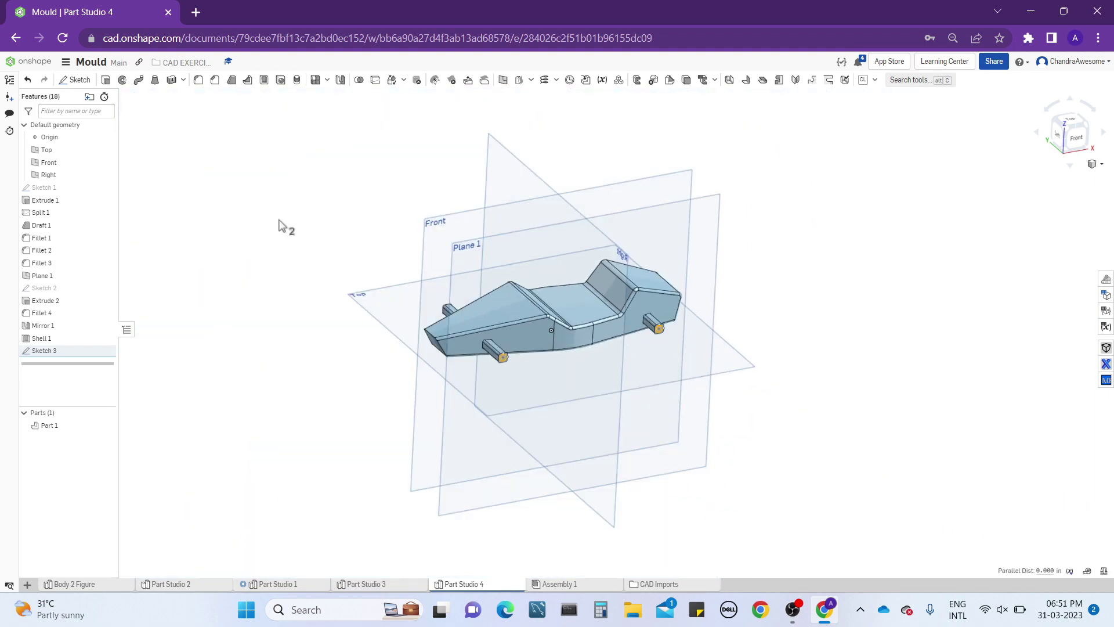
{"action": "left_click", "coordinate": [106, 80]}
{"action": "left_click", "coordinate": [234, 171]}
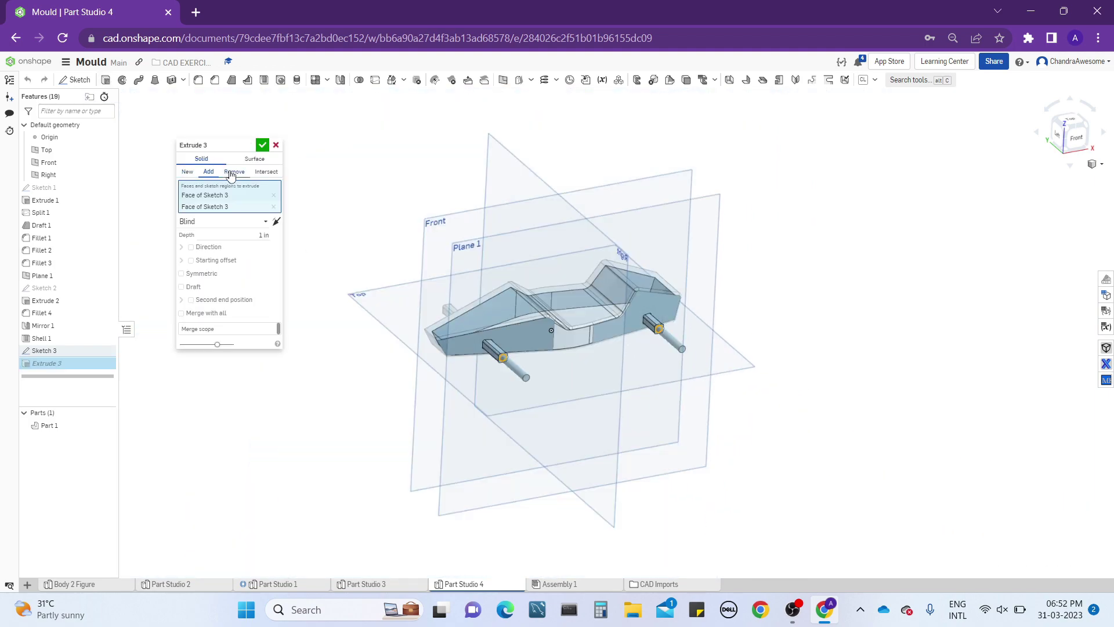
{"action": "left_click_drag", "start_coordinate": [547, 377], "coordinate": [406, 251]}
{"action": "right_click_drag", "start_coordinate": [417, 188], "coordinate": [435, 245]}
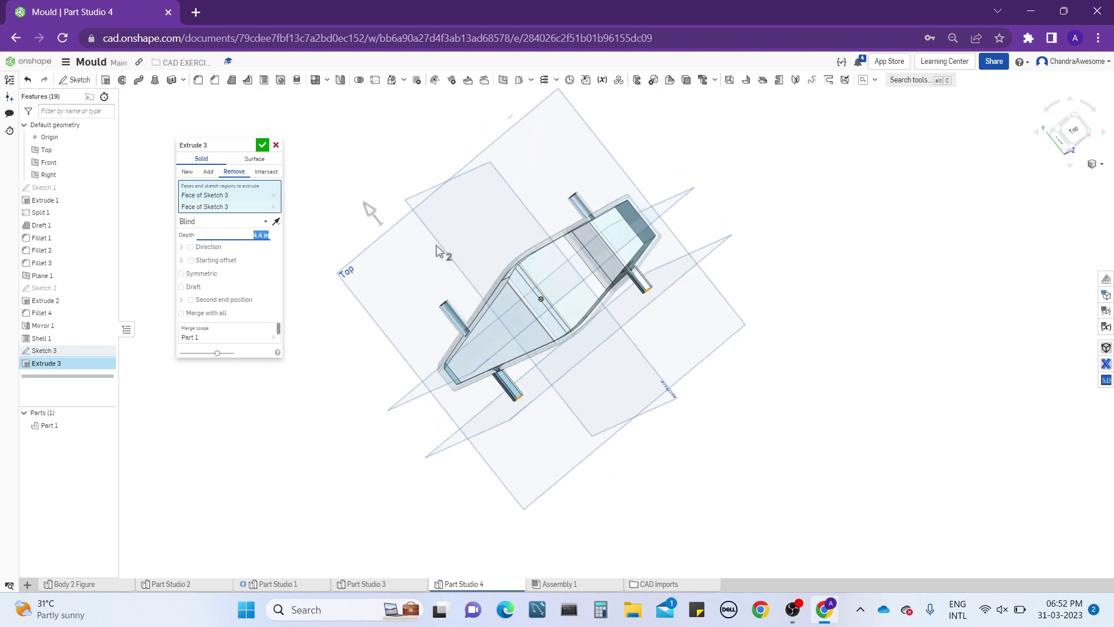
{"action": "scroll", "coordinate": [491, 297], "scroll_direction": "up", "scroll_amount": 3}
{"action": "right_click_drag", "start_coordinate": [490, 297], "coordinate": [505, 325]}
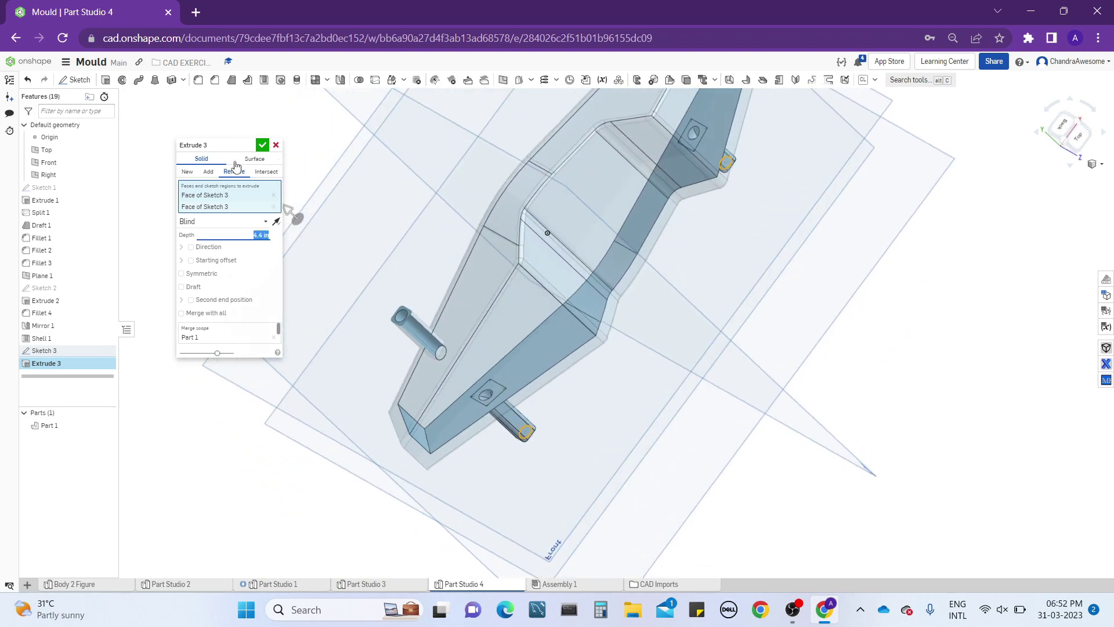
{"action": "left_click", "coordinate": [263, 145]}
- Examine the holed axle blocks and show the hidden sketch of the axle holes
{"action": "right_click_drag", "start_coordinate": [264, 152], "coordinate": [518, 271]}
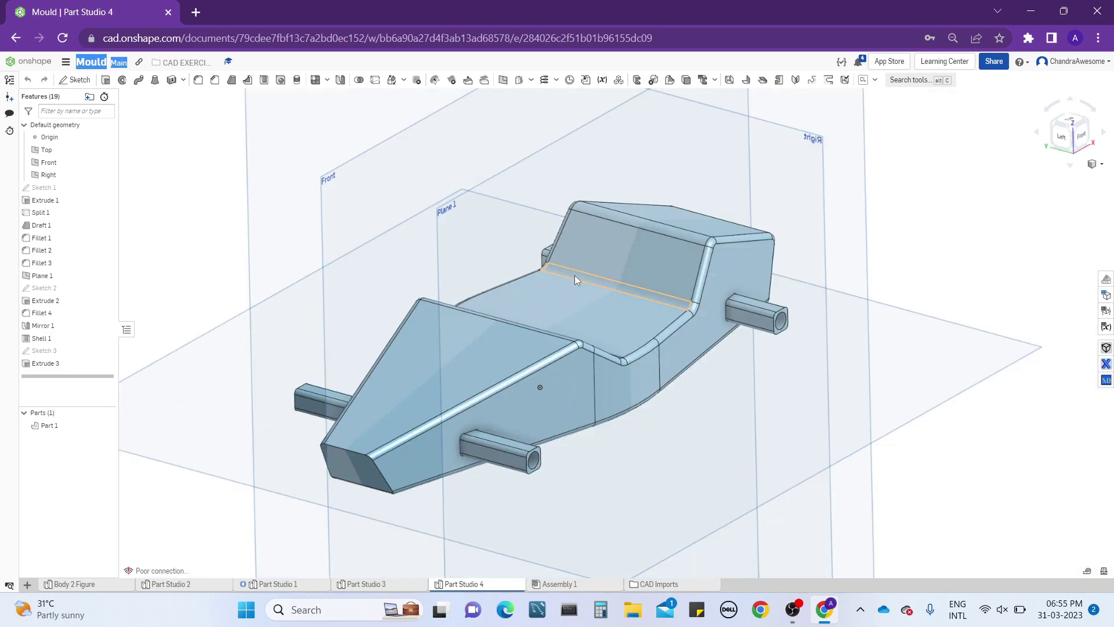
{"action": "key", "text": "n"}
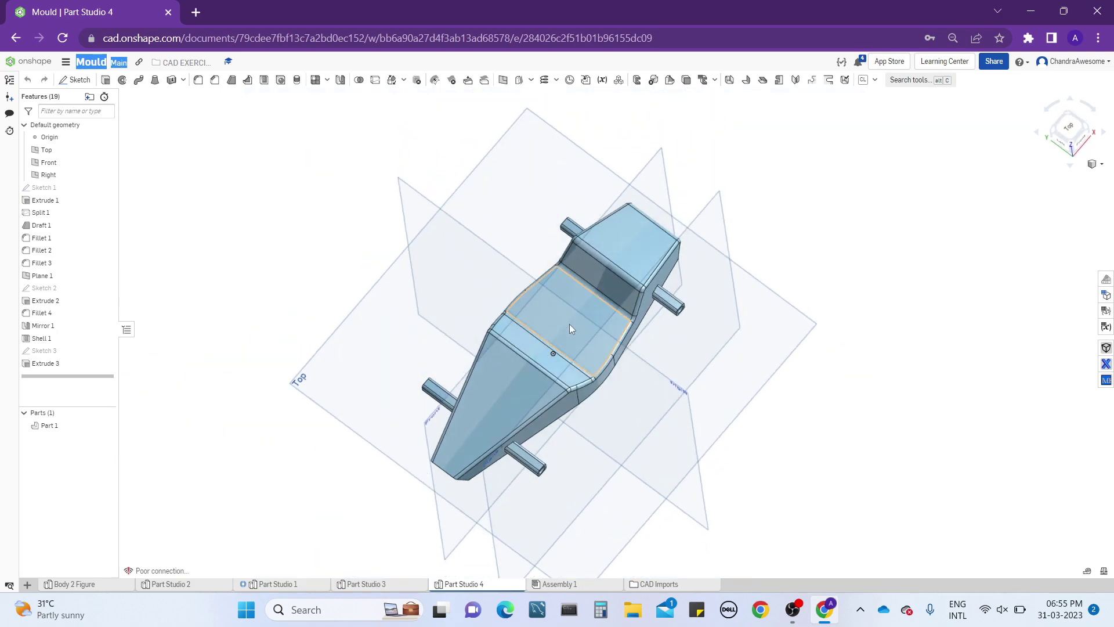
{"action": "right_click_drag", "start_coordinate": [572, 325], "coordinate": [597, 299]}
{"action": "scroll", "coordinate": [585, 287], "scroll_direction": "down", "scroll_amount": 4}
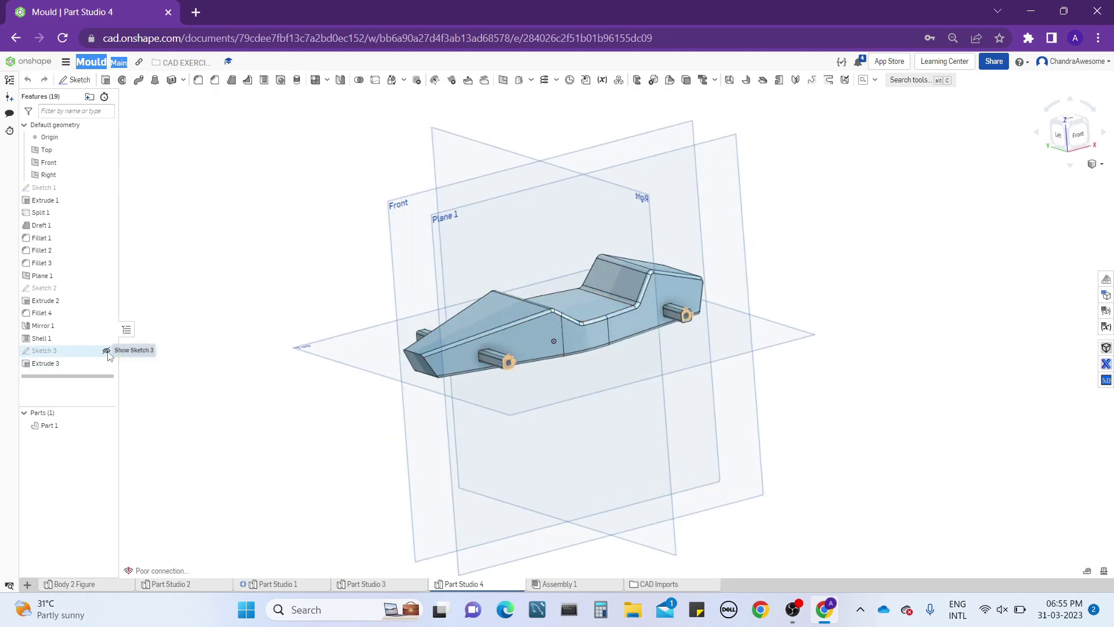
{"action": "right_click_drag", "start_coordinate": [375, 318], "coordinate": [567, 528]}
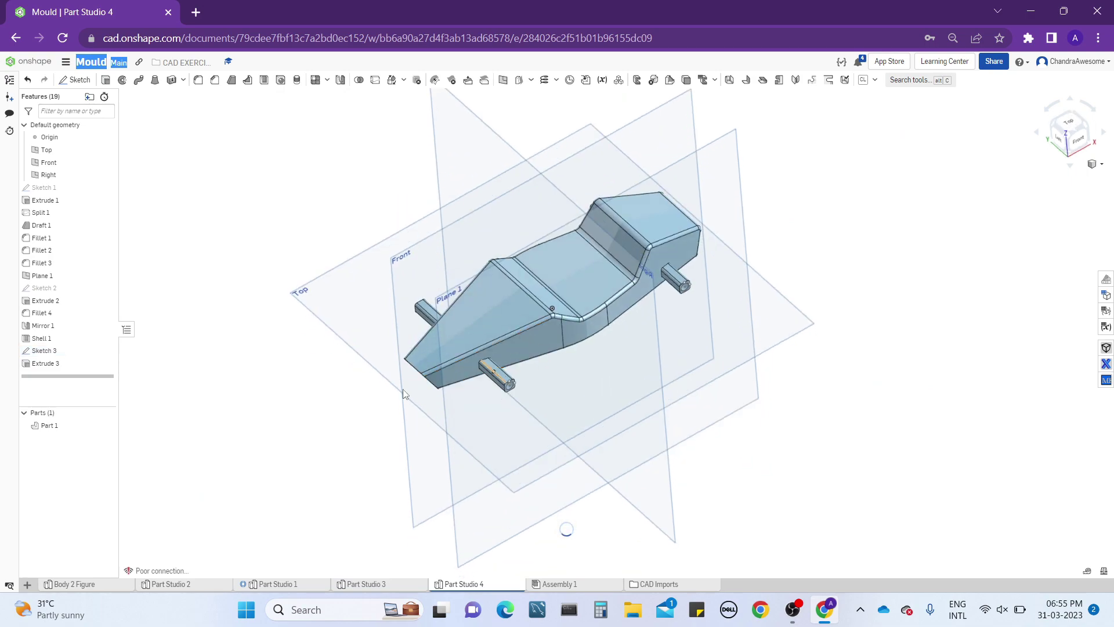
- Create a Plane point plane parallel to the Right plane through the centre point of the nose-end axle hole
{"action": "middle_click_drag", "start_coordinate": [323, 255], "coordinate": [351, 287]}
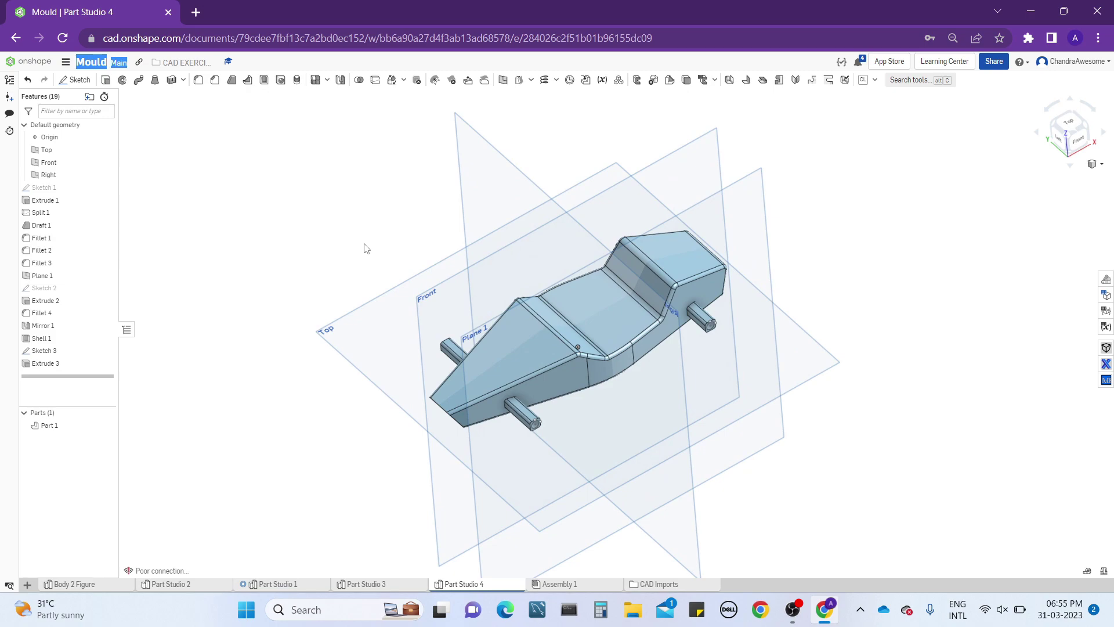
{"action": "right_click_drag", "start_coordinate": [361, 256], "coordinate": [371, 241]}
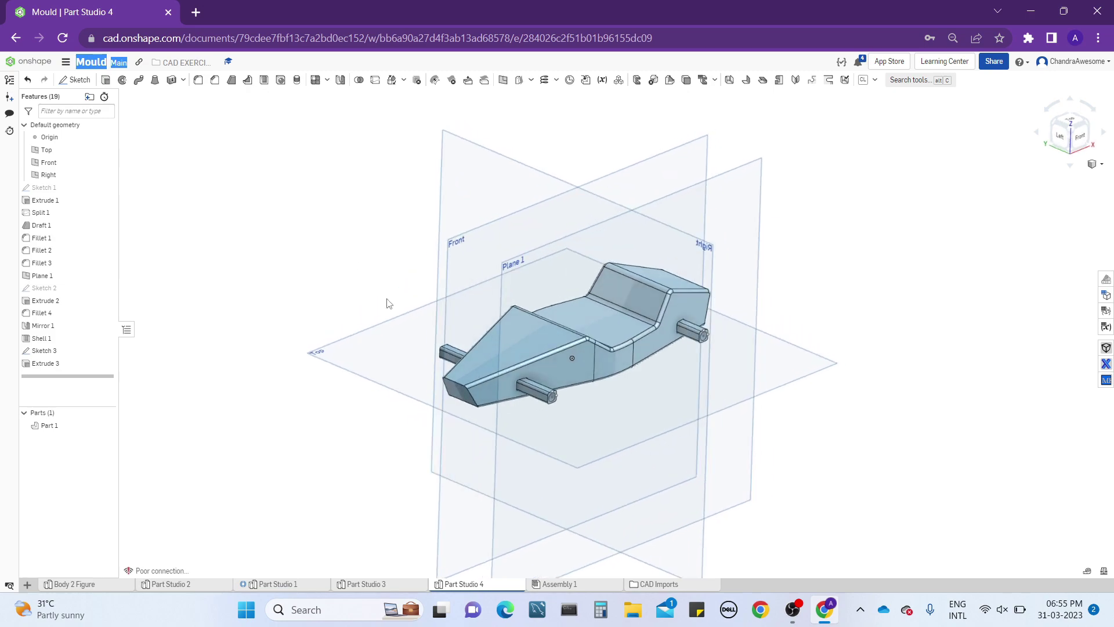
{"action": "middle_click_drag", "start_coordinate": [370, 286], "coordinate": [360, 243]}
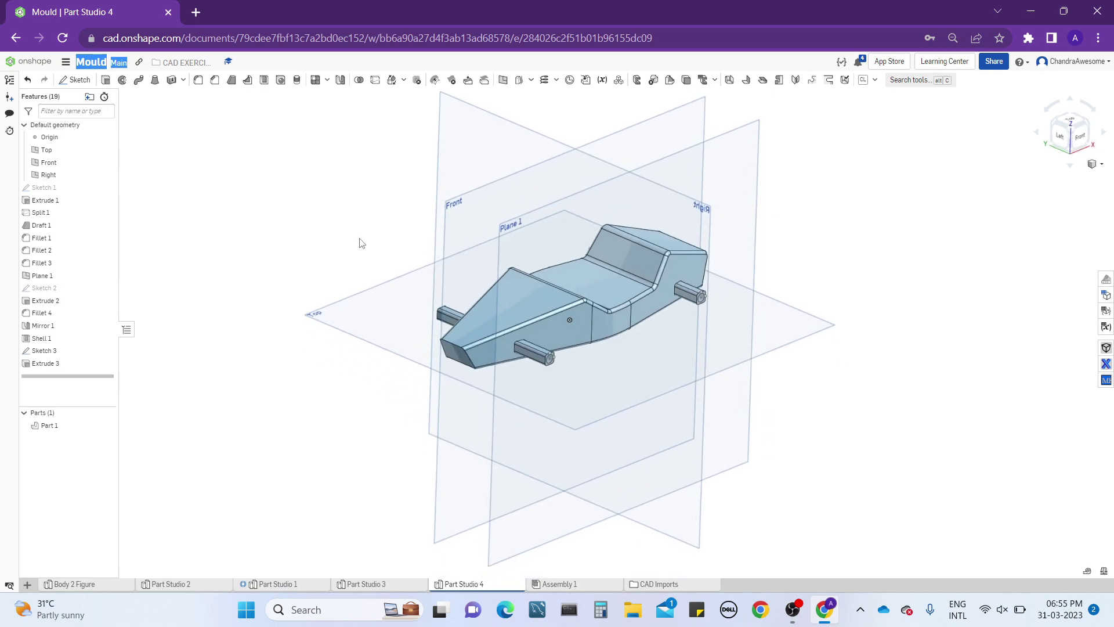
{"action": "right_click", "coordinate": [453, 129]}
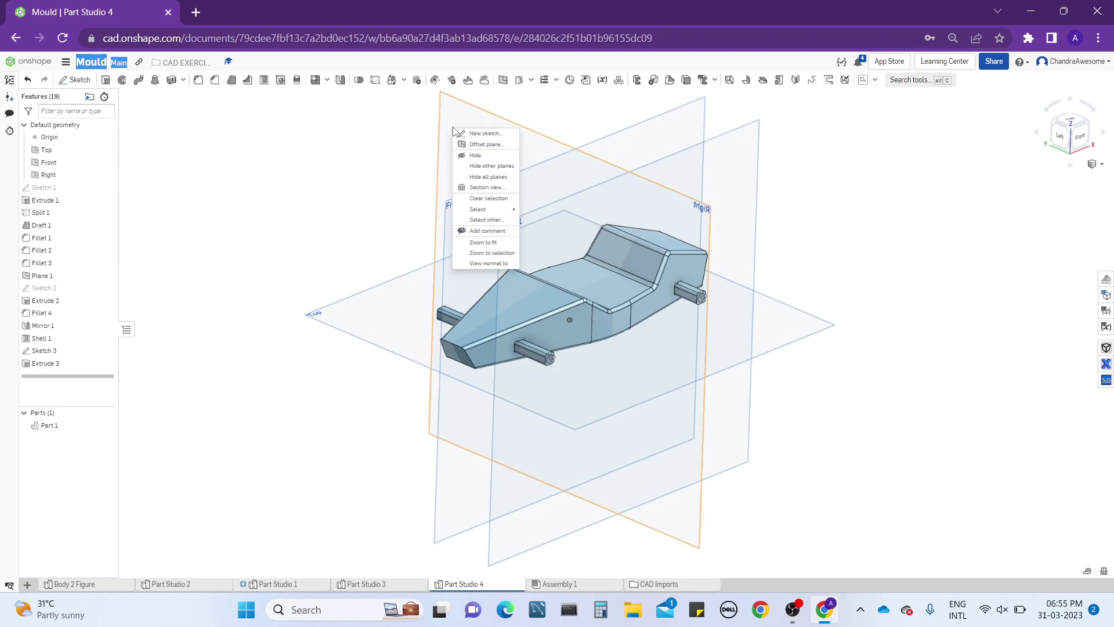
{"action": "left_click", "coordinate": [498, 145]}
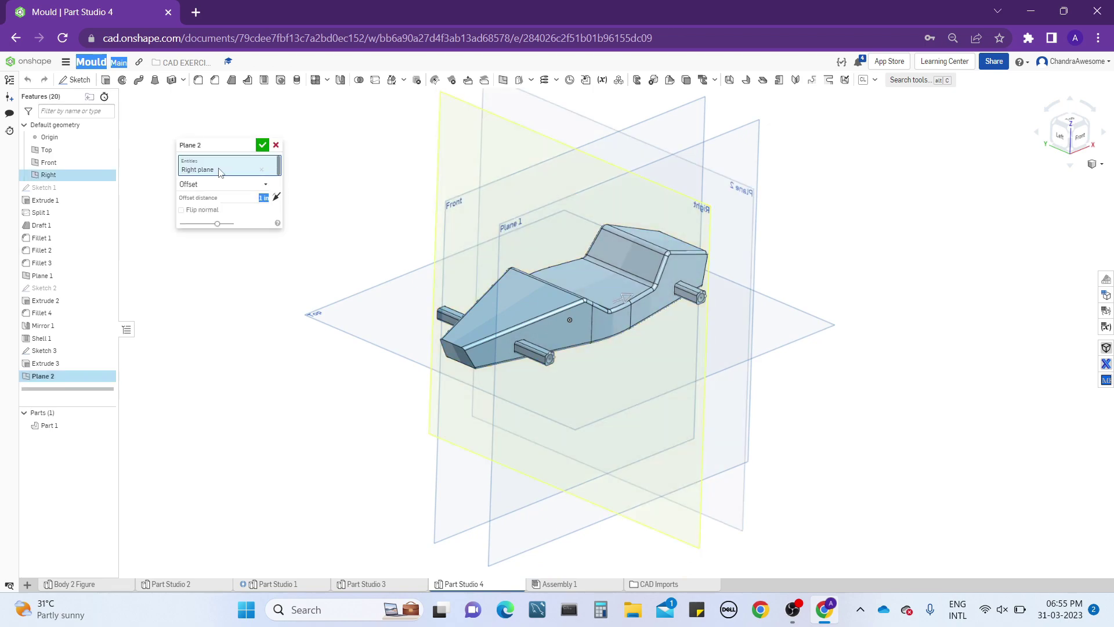
{"action": "left_click", "coordinate": [218, 184]}
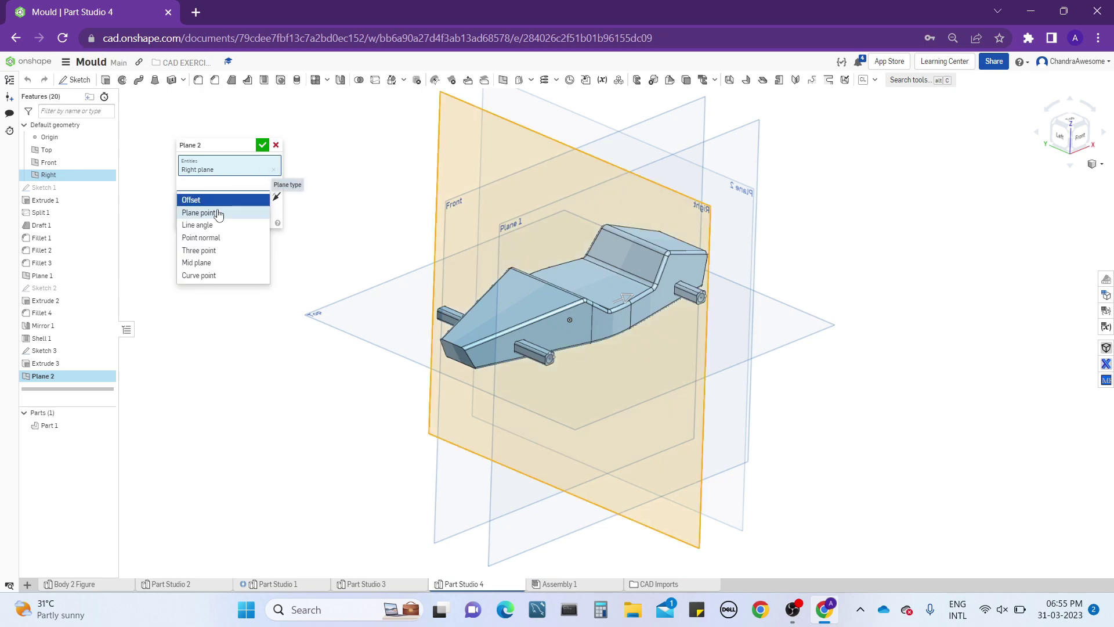
{"action": "left_click", "coordinate": [218, 212]}
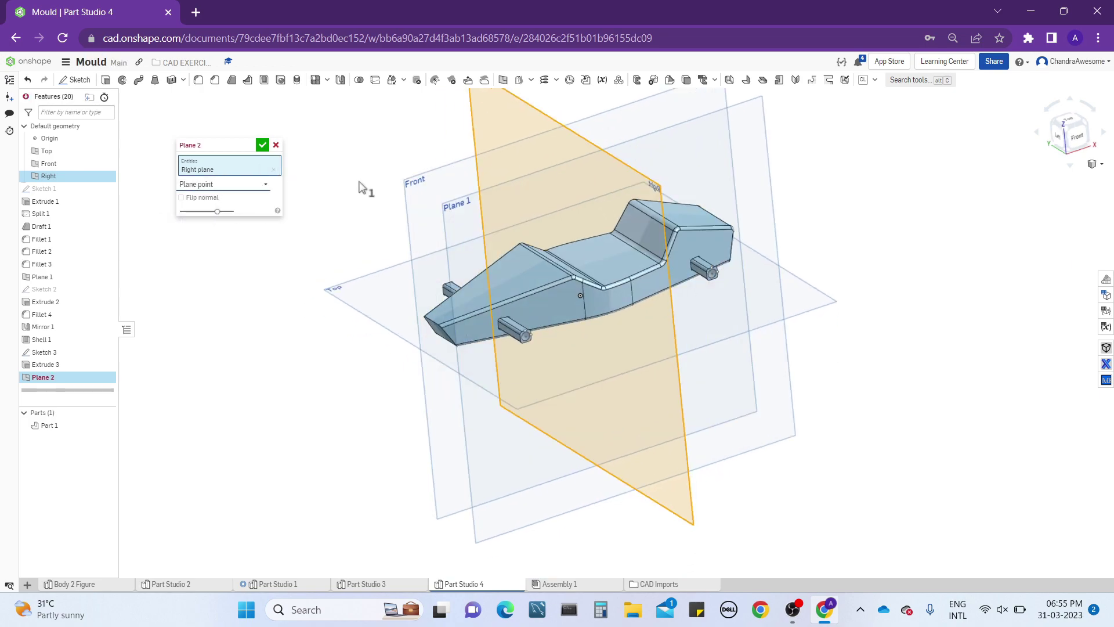
{"action": "scroll", "coordinate": [529, 337], "scroll_direction": "up", "scroll_amount": 5}
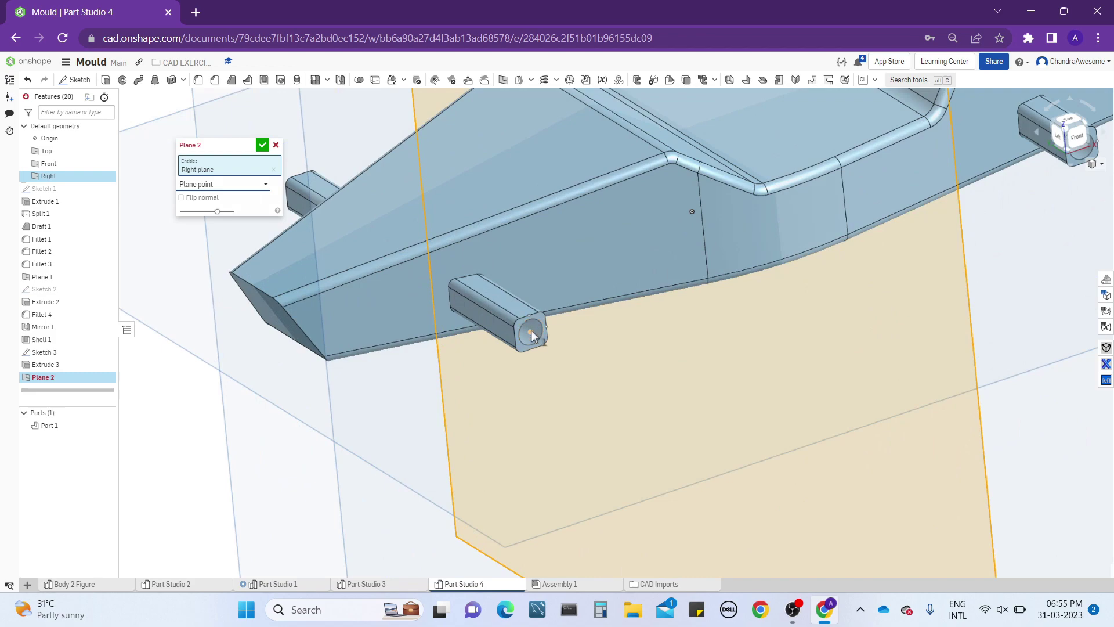
{"action": "left_click", "coordinate": [532, 335]}
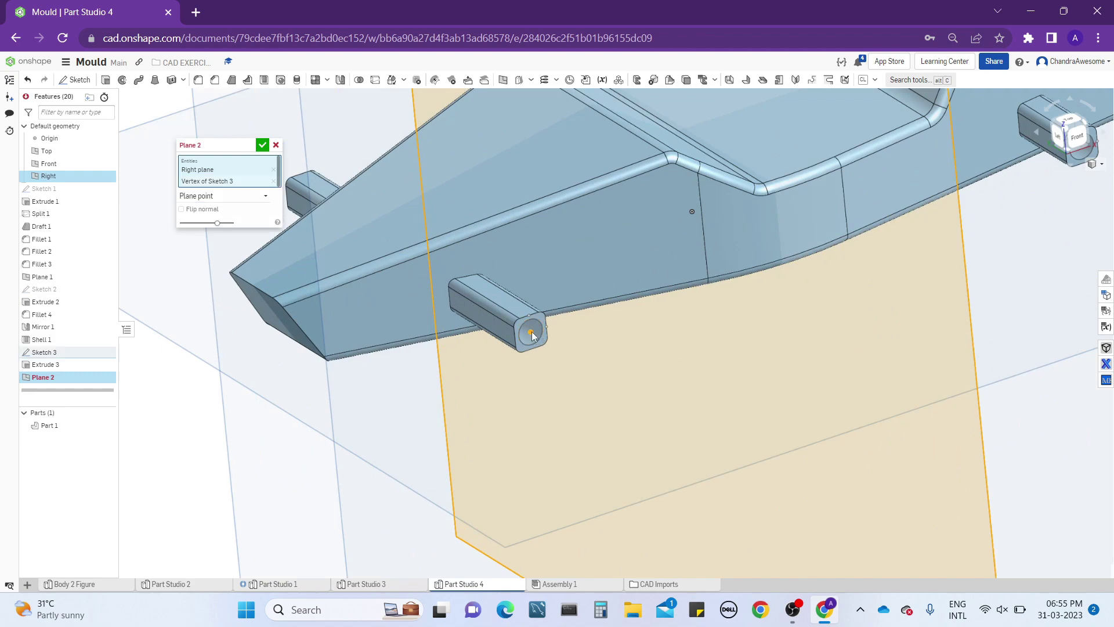
{"action": "scroll", "coordinate": [530, 333], "scroll_direction": "down", "scroll_amount": 5}
{"action": "right_click_drag", "start_coordinate": [529, 340], "coordinate": [529, 378]}
{"action": "scroll", "coordinate": [505, 289], "scroll_direction": "down", "scroll_amount": 3}
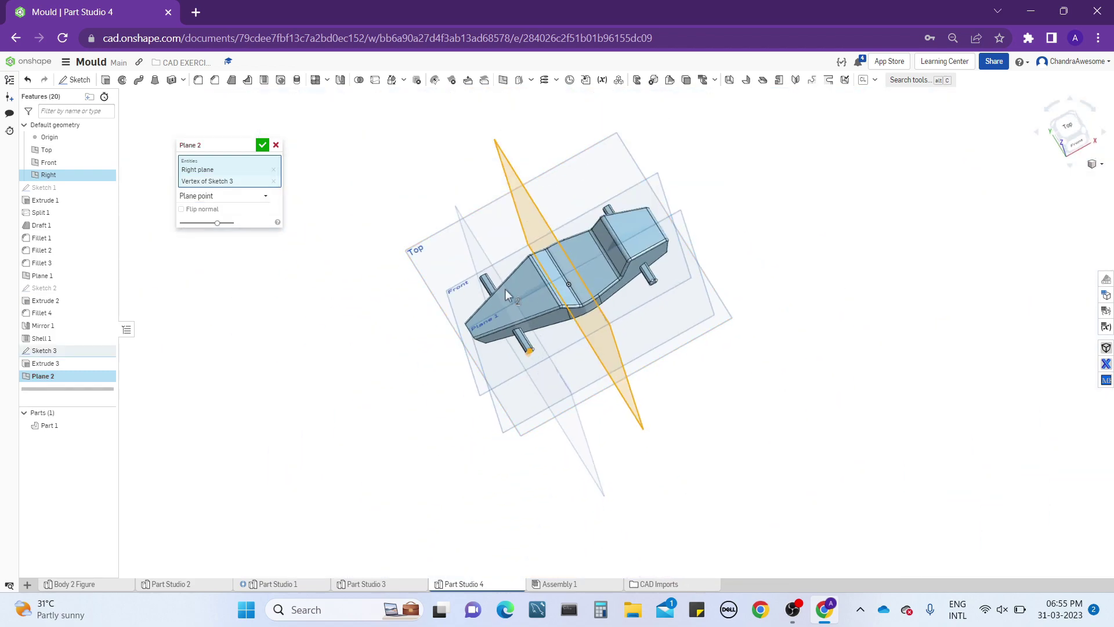
{"action": "right_click_drag", "start_coordinate": [504, 289], "coordinate": [438, 221]}
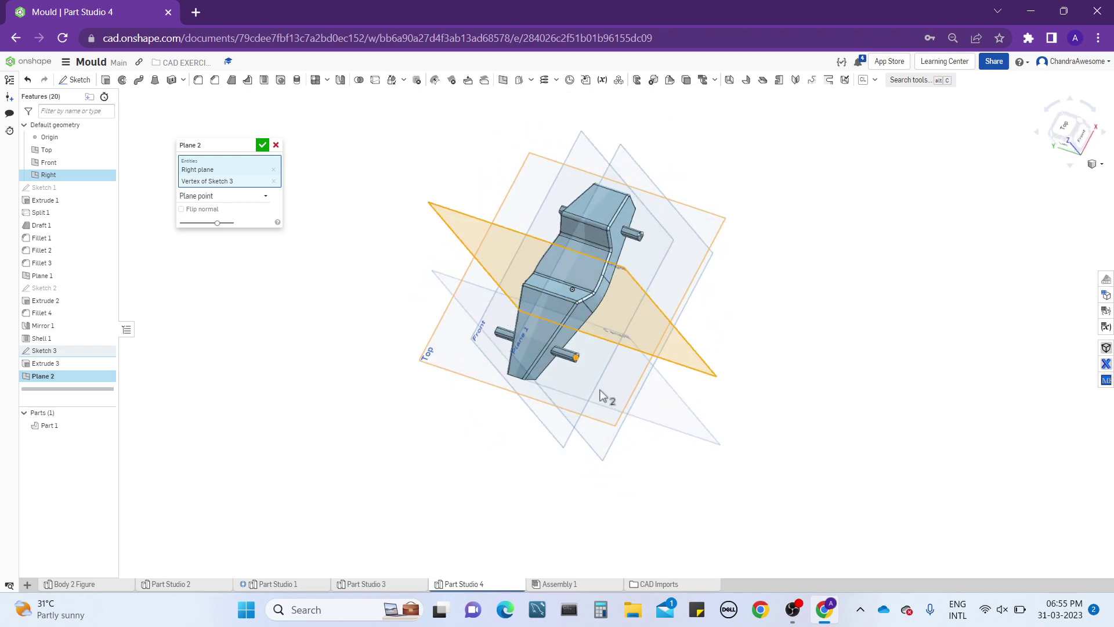
{"action": "left_click", "coordinate": [262, 145]}
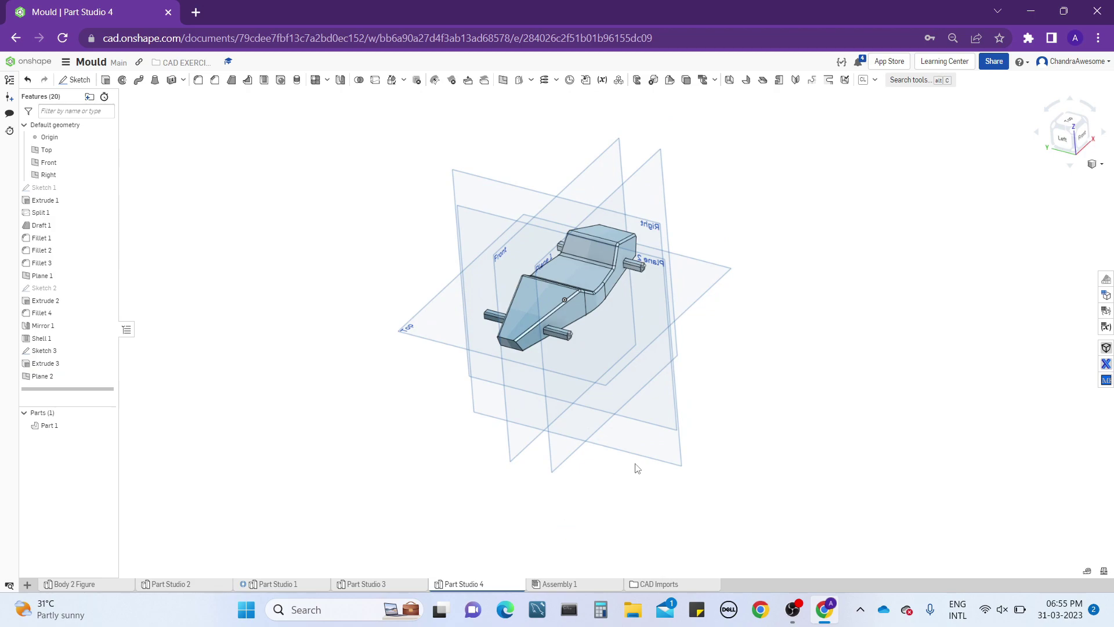
- Start a sketch on the new plane through the nose-end axle hole centre, viewed from the left
{"action": "left_click", "coordinate": [659, 456]}
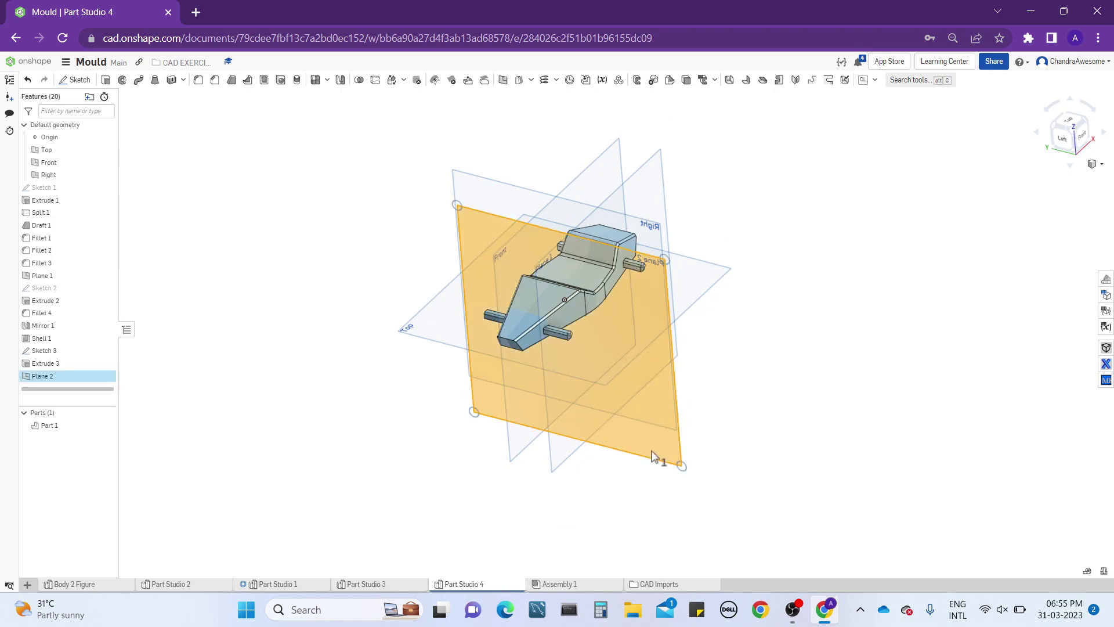
{"action": "left_click", "coordinate": [1062, 138]}
{"action": "scroll", "coordinate": [710, 289], "scroll_direction": "up", "scroll_amount": 5}
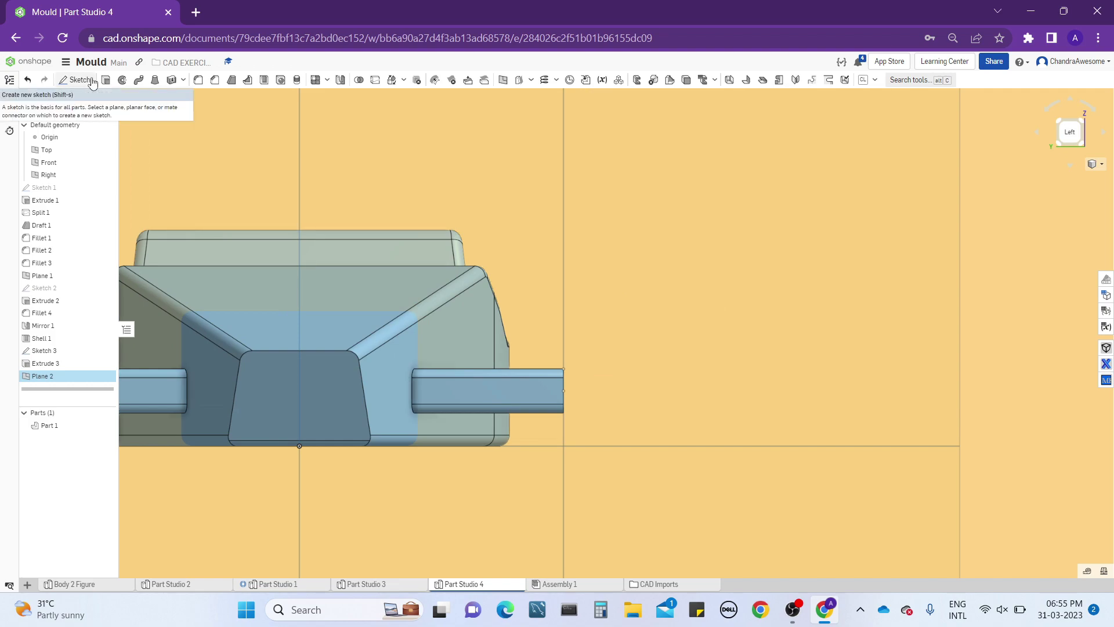
{"action": "left_click", "coordinate": [92, 82]}
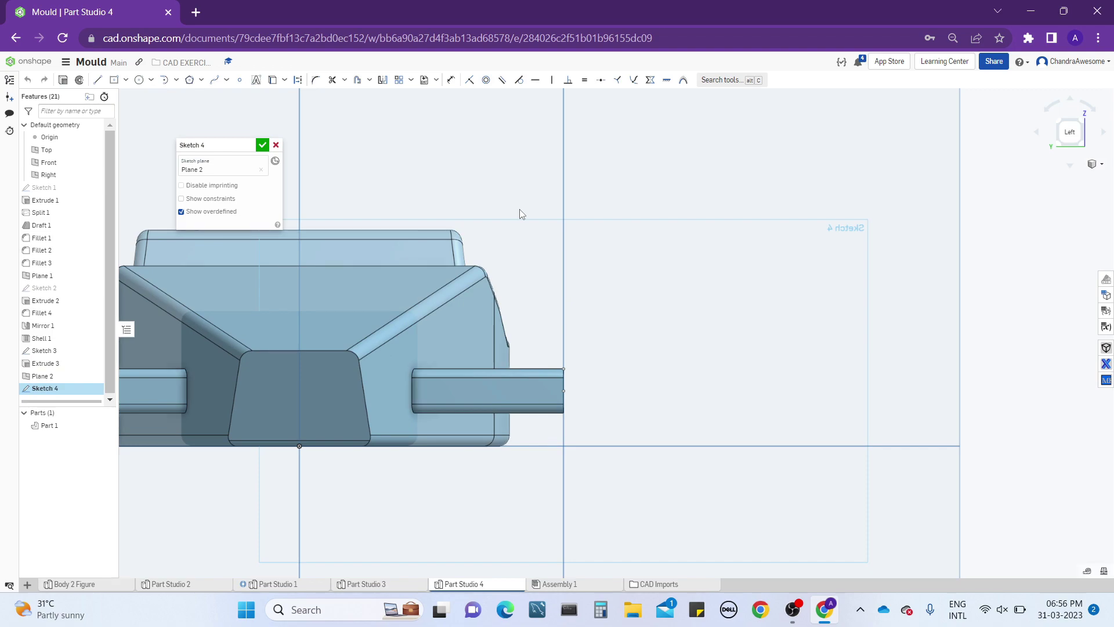
- Open the wheel profile sketch of the finished car in Part Studio 3, viewed from the left
{"action": "left_click", "coordinate": [398, 589]}
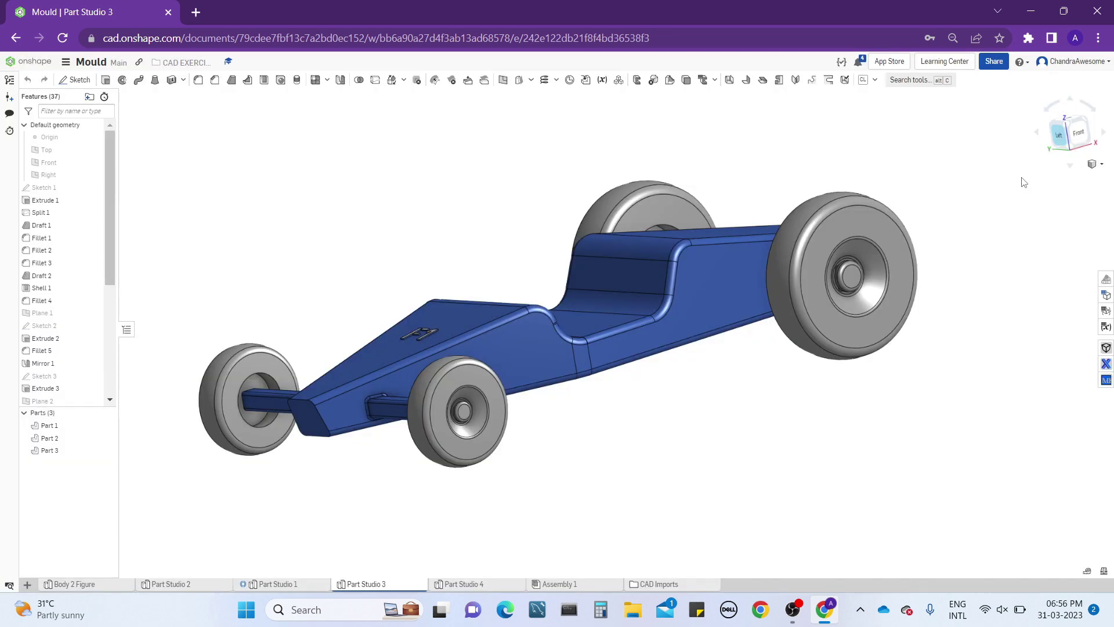
{"action": "left_click", "coordinate": [1059, 134]}
{"action": "middle_click_drag", "start_coordinate": [896, 341], "coordinate": [797, 322]}
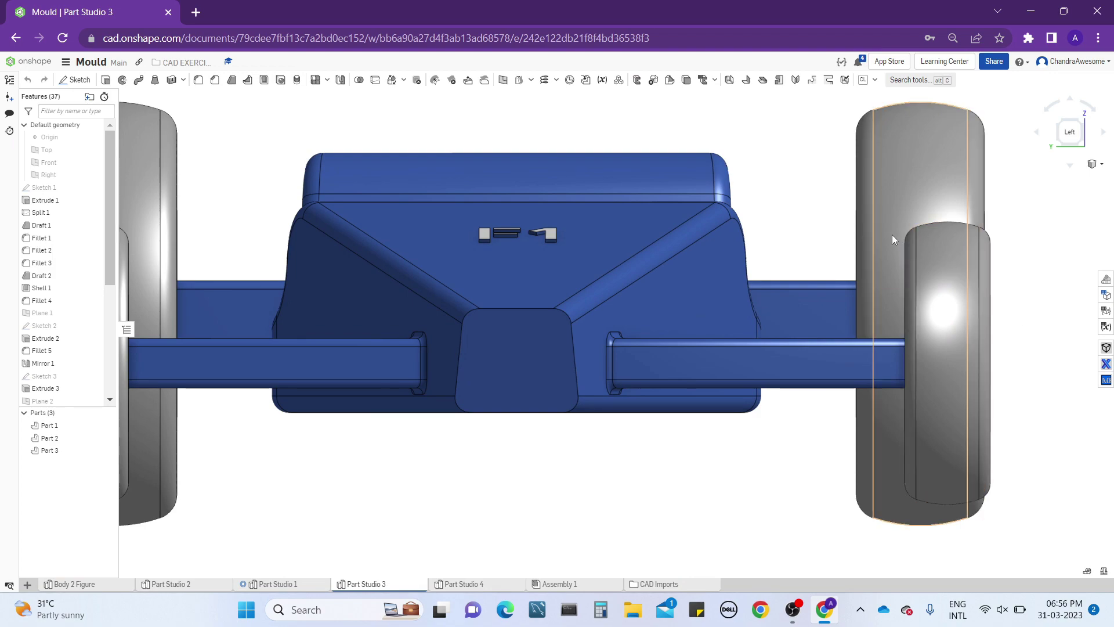
{"action": "left_click", "coordinate": [952, 251]}
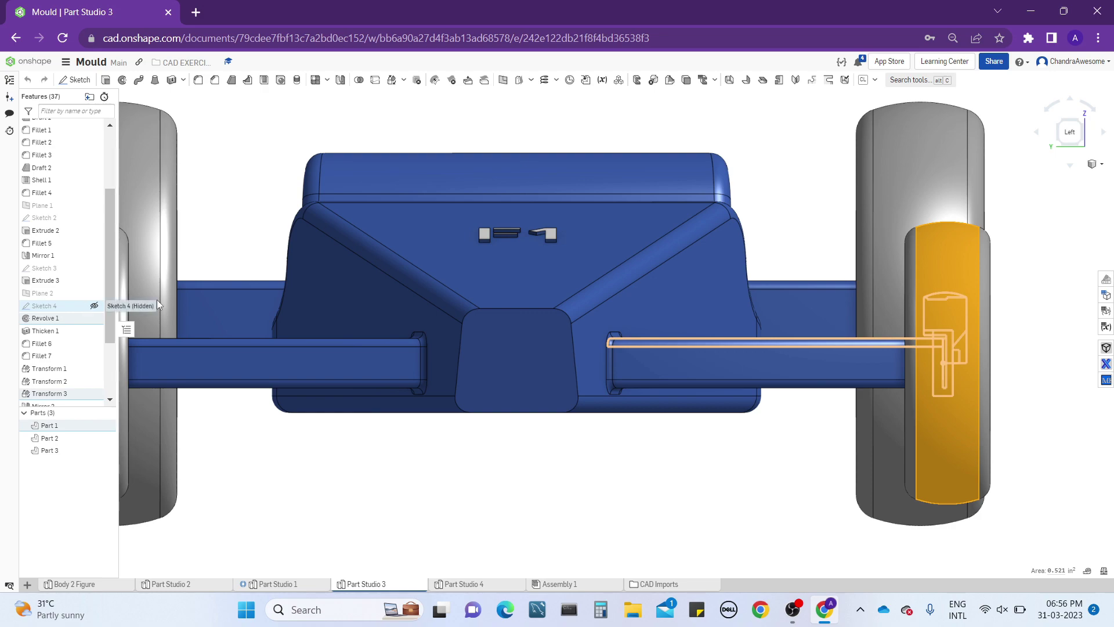
{"action": "right_click", "coordinate": [74, 310]}
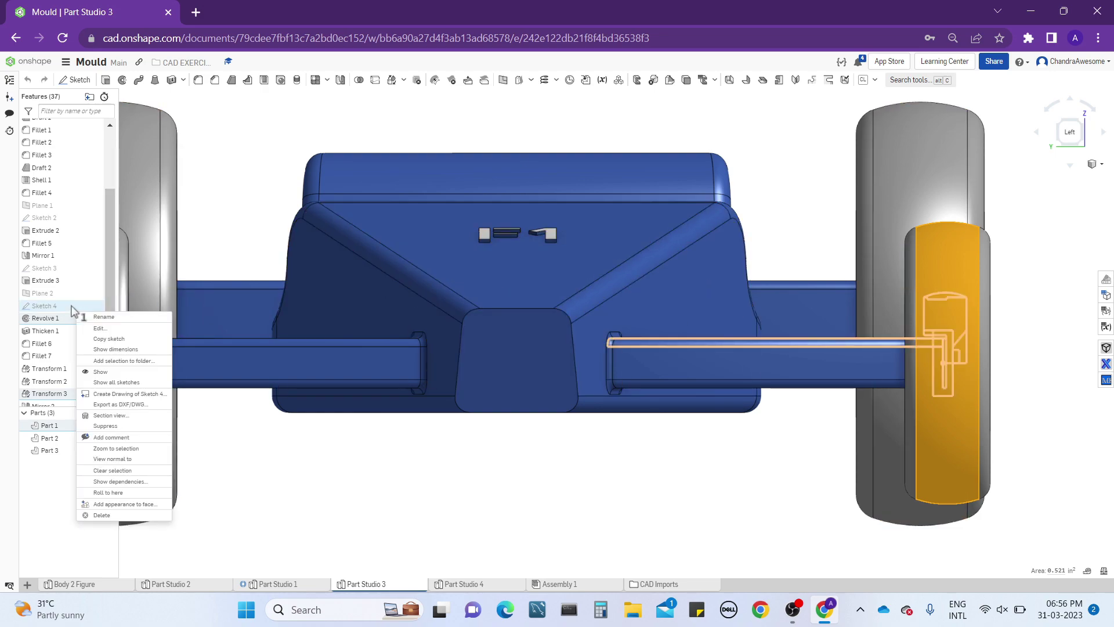
{"action": "key", "text": "Escape"}
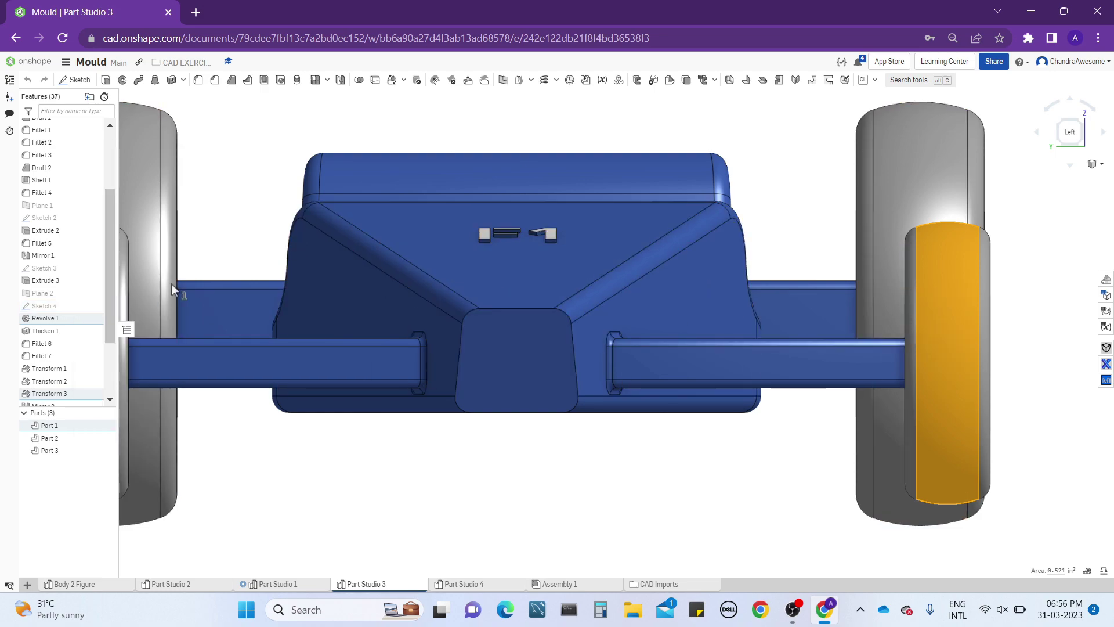
{"action": "double_click", "coordinate": [78, 306]}
- Examine the wheel profile's shape and dimensions at the axle end, close the sketch and view the finished car with its wheels
{"action": "scroll", "coordinate": [987, 307], "scroll_direction": "up", "scroll_amount": 5}
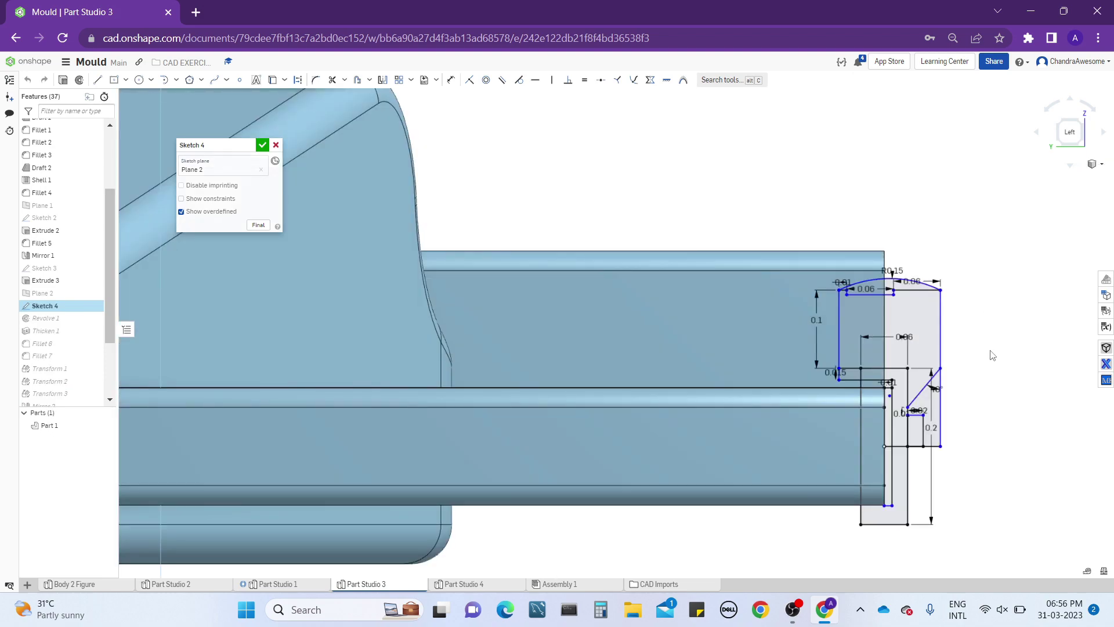
{"action": "scroll", "coordinate": [992, 355], "scroll_direction": "up", "scroll_amount": 2}
{"action": "scroll", "coordinate": [992, 355], "scroll_direction": "down", "scroll_amount": 3}
{"action": "scroll", "coordinate": [966, 259], "scroll_direction": "up", "scroll_amount": 3}
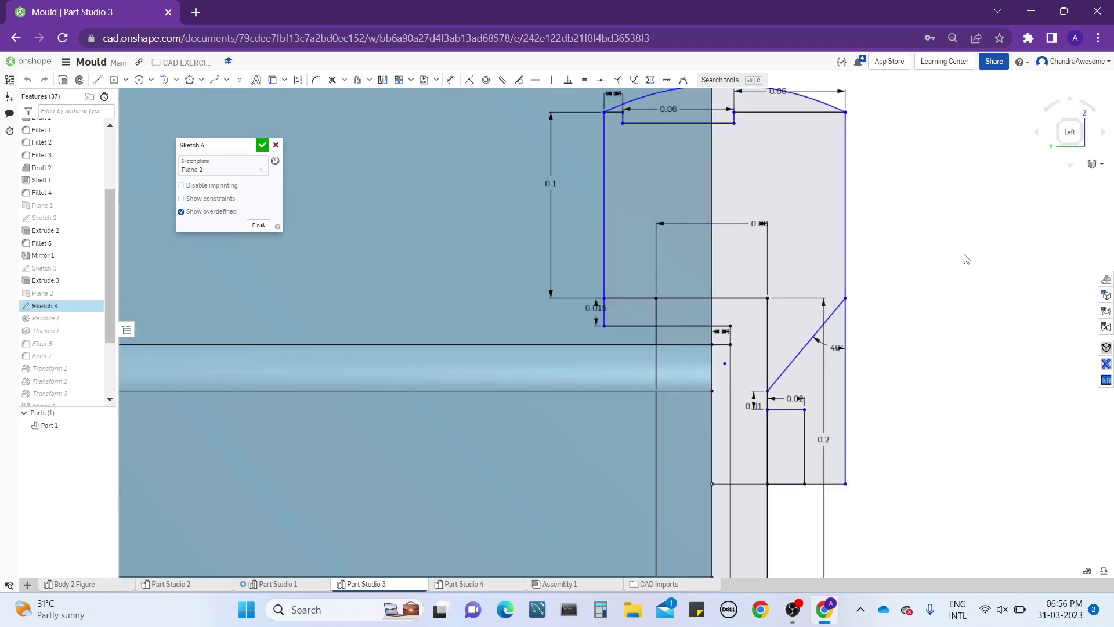
{"action": "scroll", "coordinate": [966, 258], "scroll_direction": "down", "scroll_amount": 6}
{"action": "scroll", "coordinate": [966, 258], "scroll_direction": "up", "scroll_amount": 5}
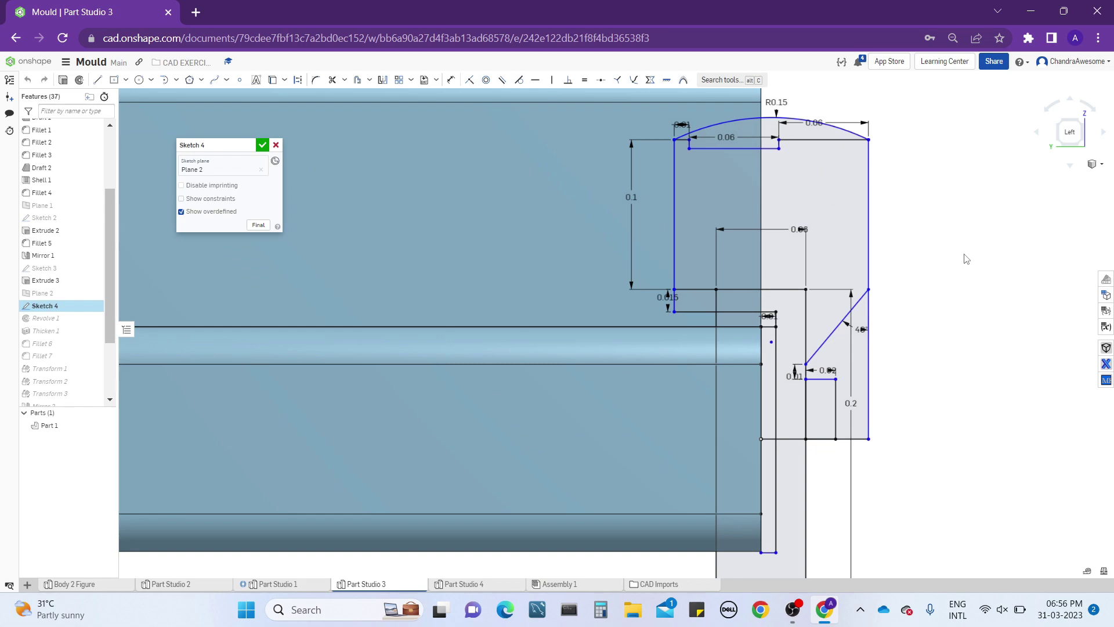
{"action": "scroll", "coordinate": [966, 258], "scroll_direction": "down", "scroll_amount": 2}
{"action": "right_click_drag", "start_coordinate": [964, 254], "coordinate": [954, 253]}
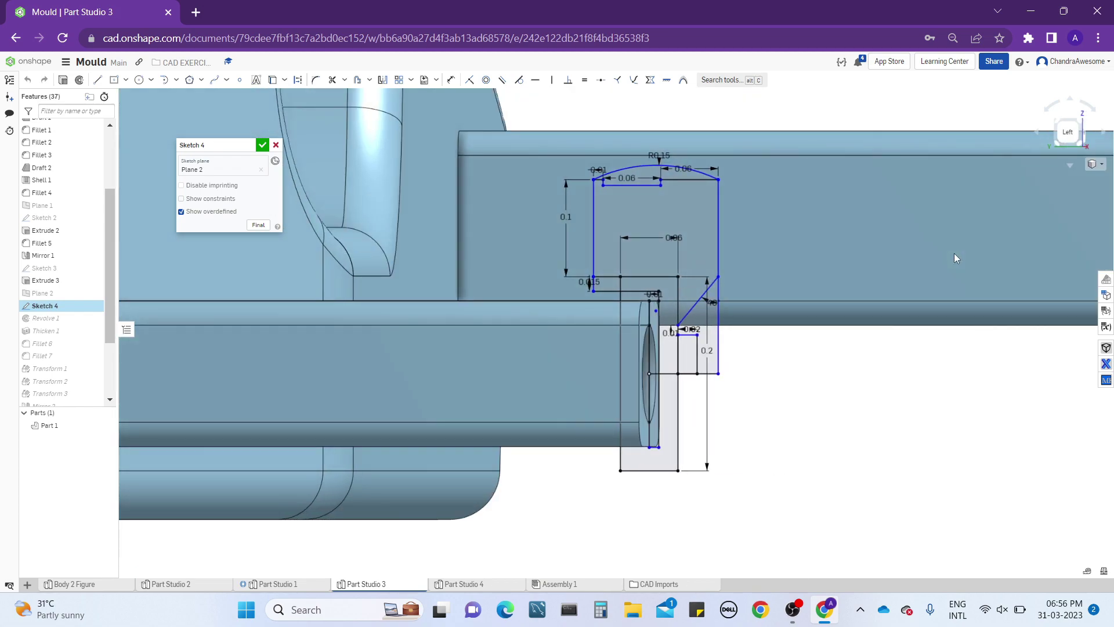
{"action": "left_click", "coordinate": [264, 145]}
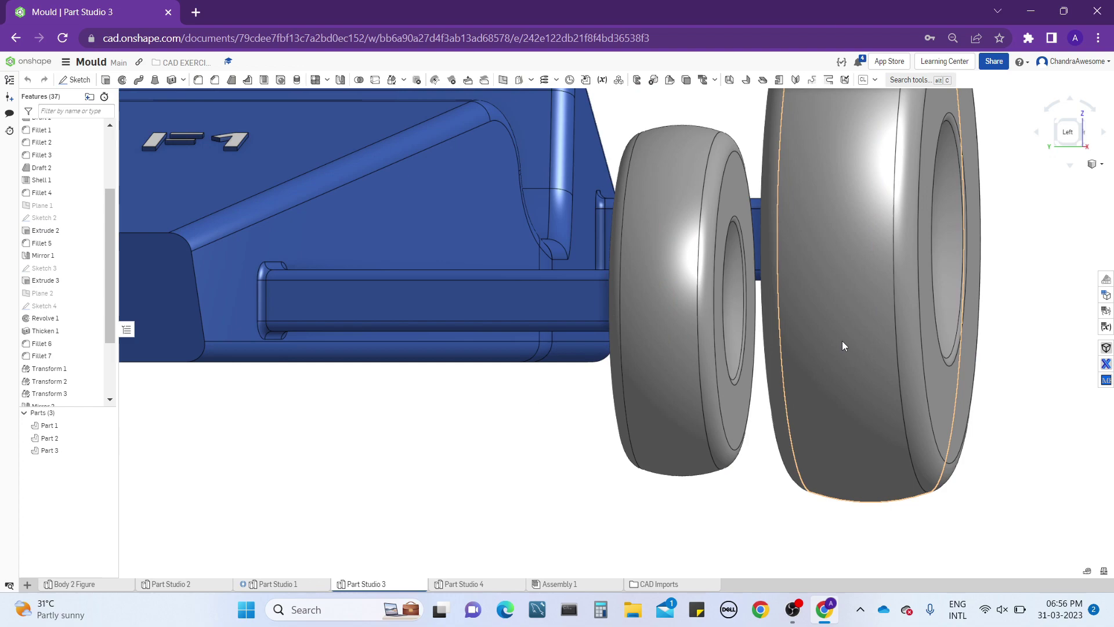
{"action": "scroll", "coordinate": [764, 386], "scroll_direction": "down", "scroll_amount": 5}
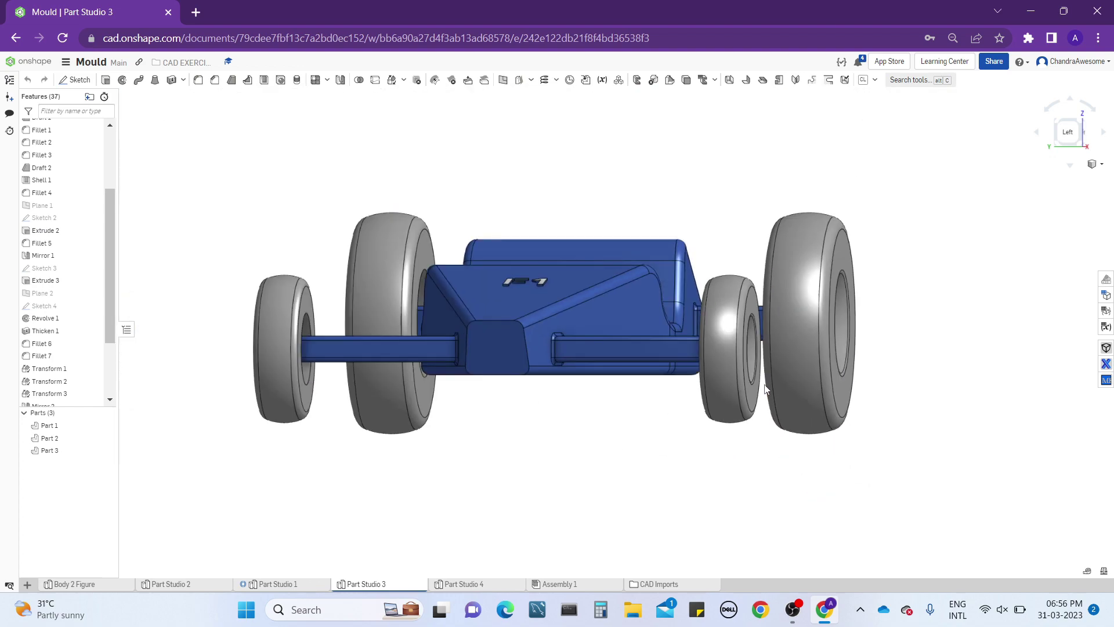
{"action": "right_click_drag", "start_coordinate": [661, 417], "coordinate": [597, 489]}
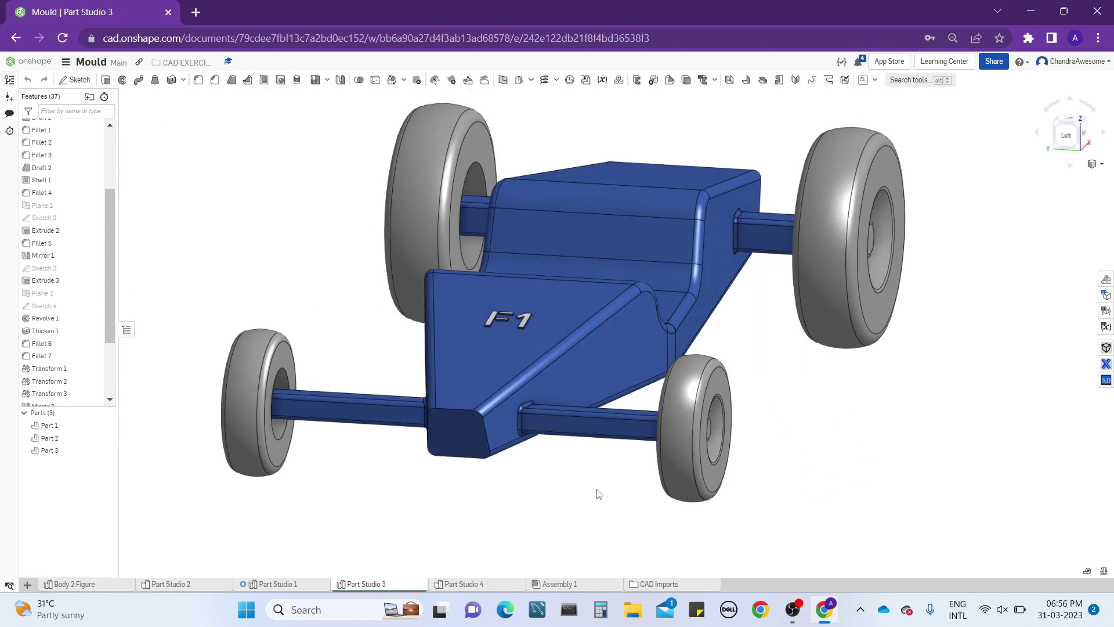
- Return to Part Studio 4 and reopen the empty sketch on the axle-centre plane for editing, viewed from the left
{"action": "left_click", "coordinate": [500, 587]}
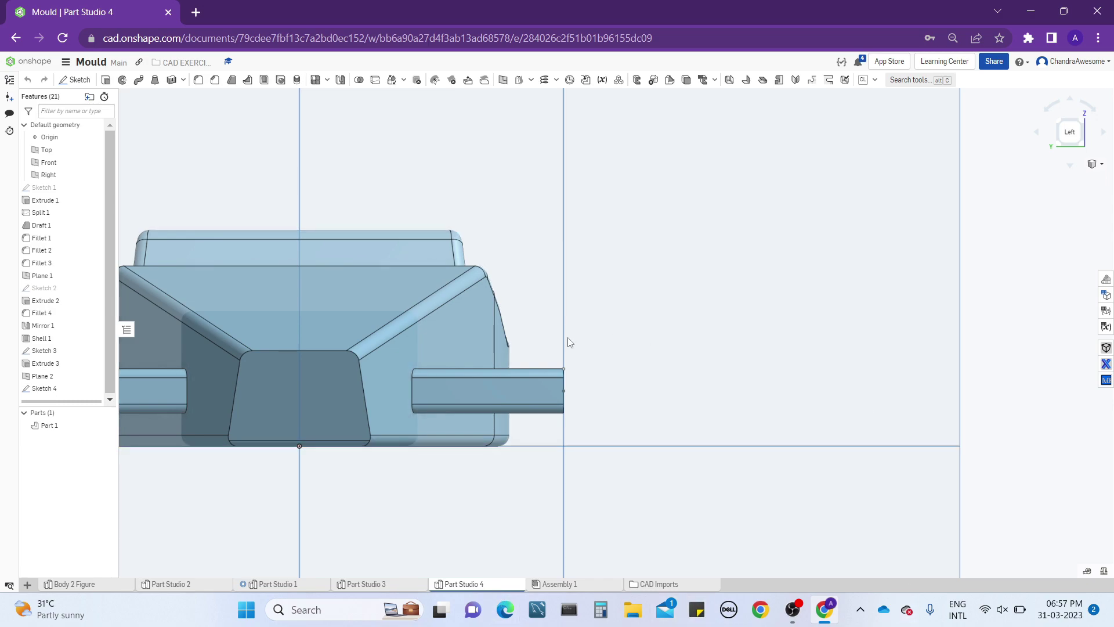
{"action": "scroll", "coordinate": [569, 342], "scroll_direction": "down", "scroll_amount": 3}
{"action": "right_click_drag", "start_coordinate": [591, 372], "coordinate": [574, 376]}
{"action": "scroll", "coordinate": [574, 376], "scroll_direction": "down", "scroll_amount": 5}
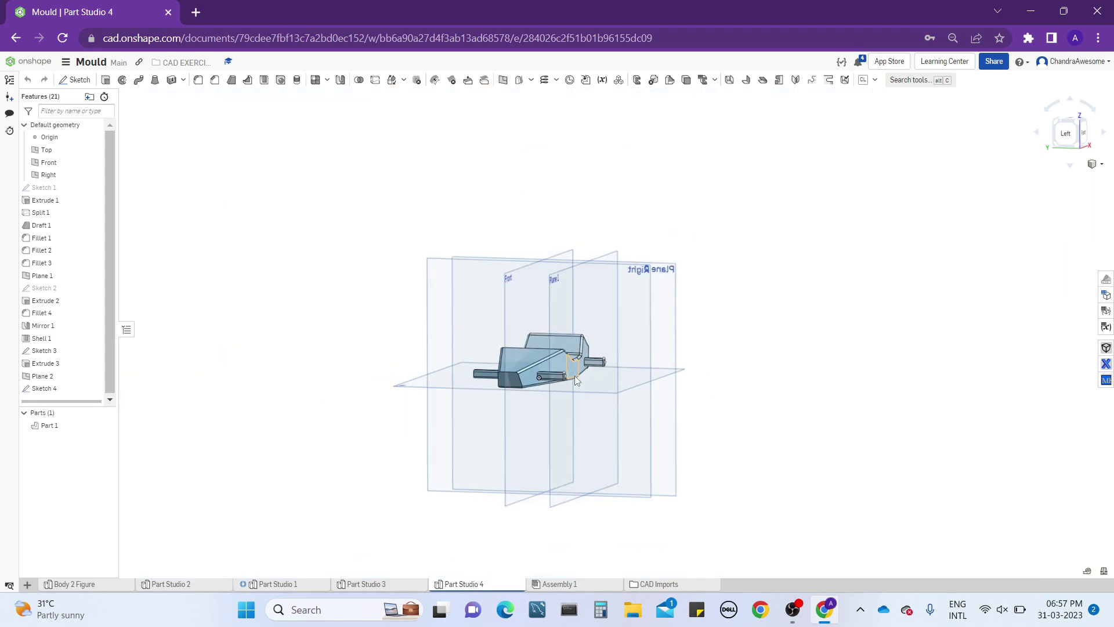
{"action": "right_click_drag", "start_coordinate": [355, 283], "coordinate": [338, 305]}
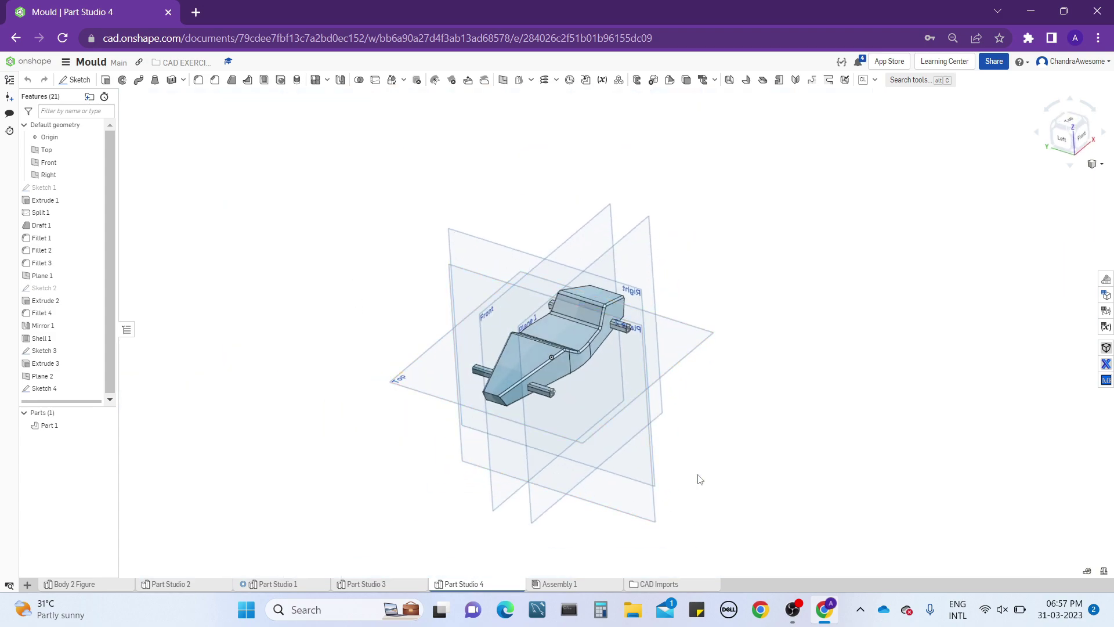
{"action": "right_click_drag", "start_coordinate": [811, 332], "coordinate": [806, 378]}
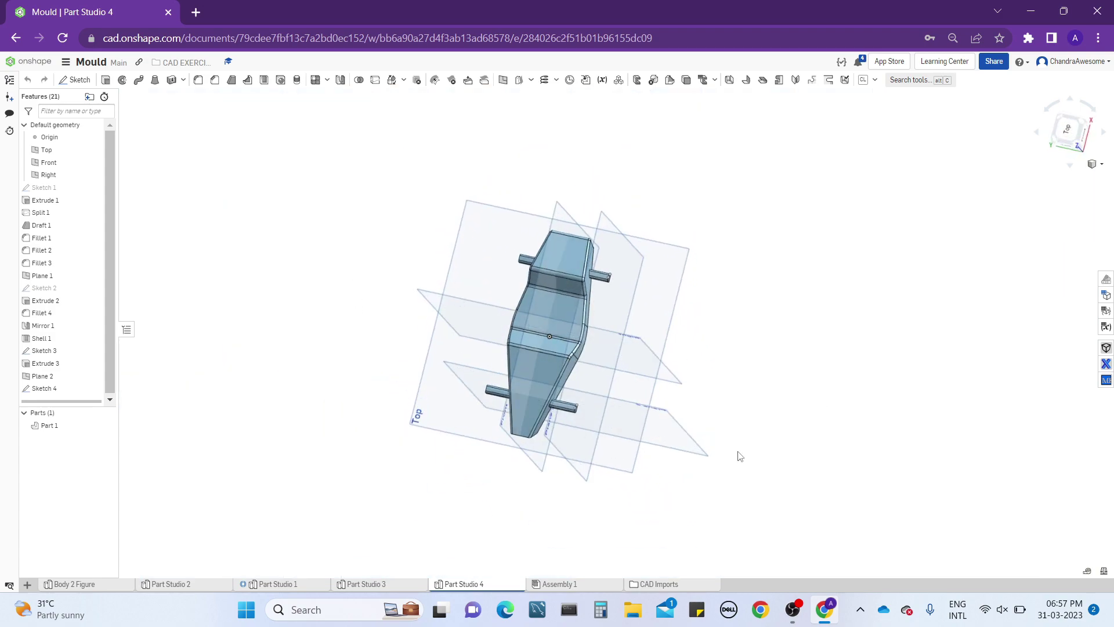
{"action": "scroll", "coordinate": [693, 447], "scroll_direction": "up", "scroll_amount": 3}
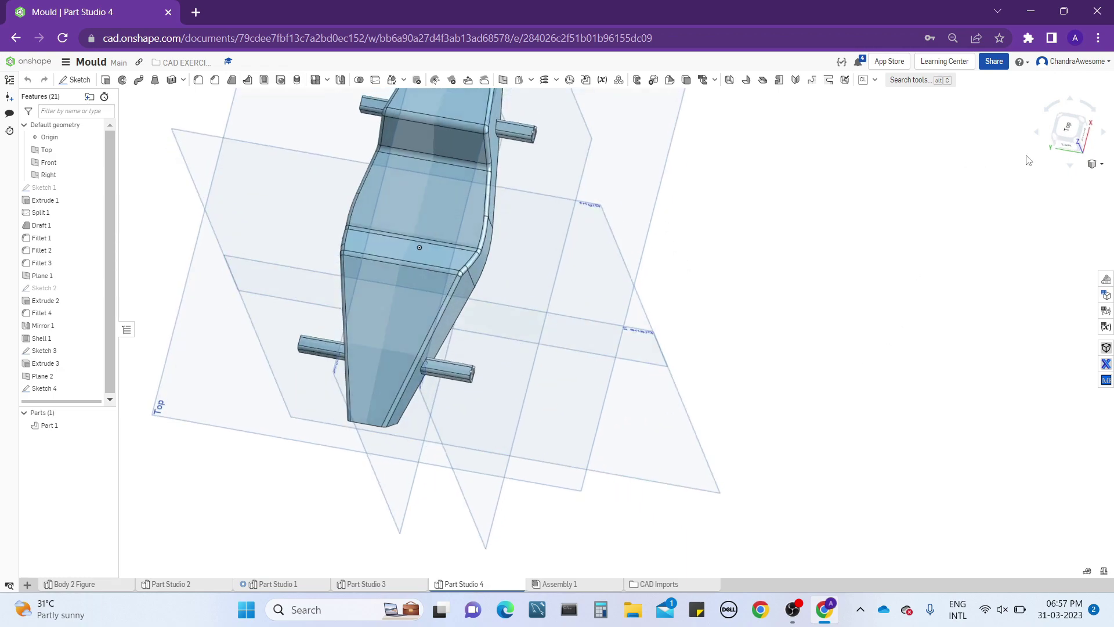
{"action": "left_click", "coordinate": [1071, 148]}
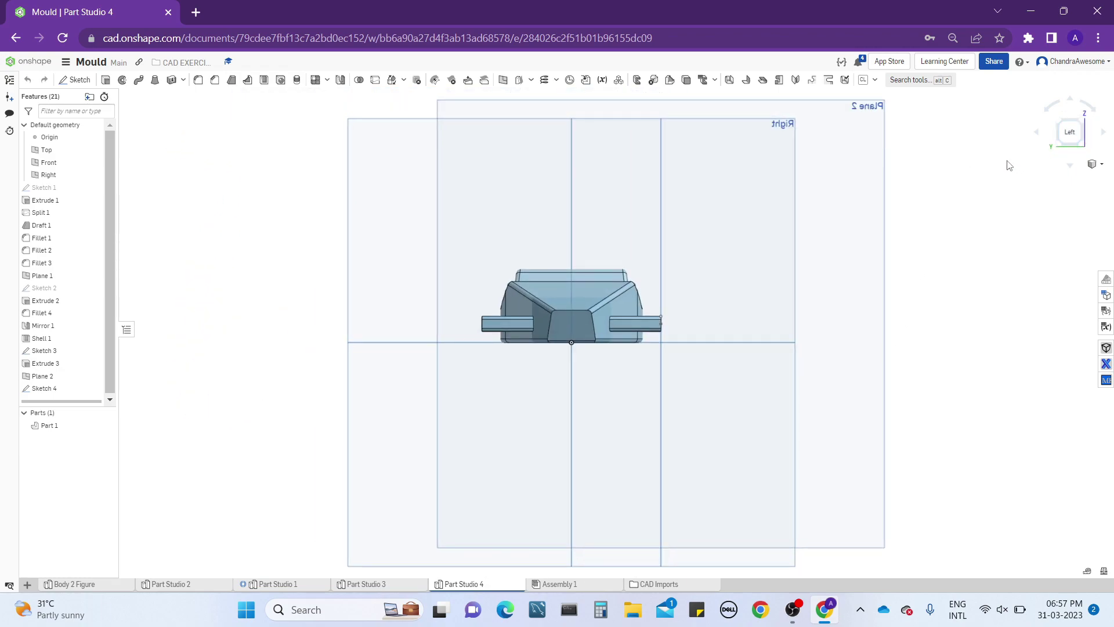
{"action": "right_click", "coordinate": [74, 393]}
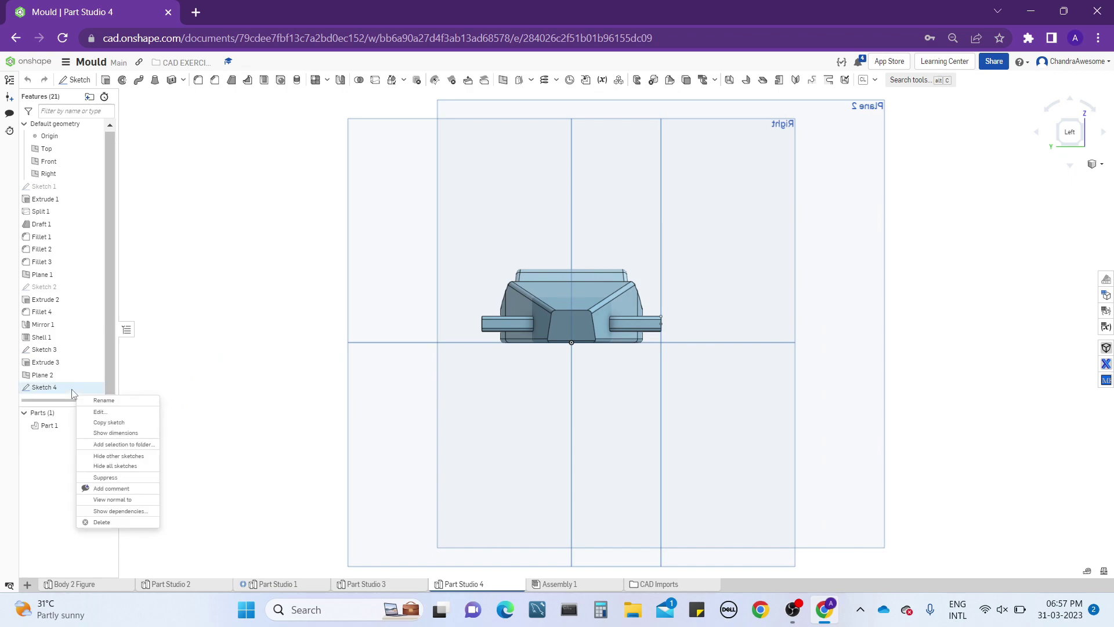
{"action": "left_click", "coordinate": [99, 412]}
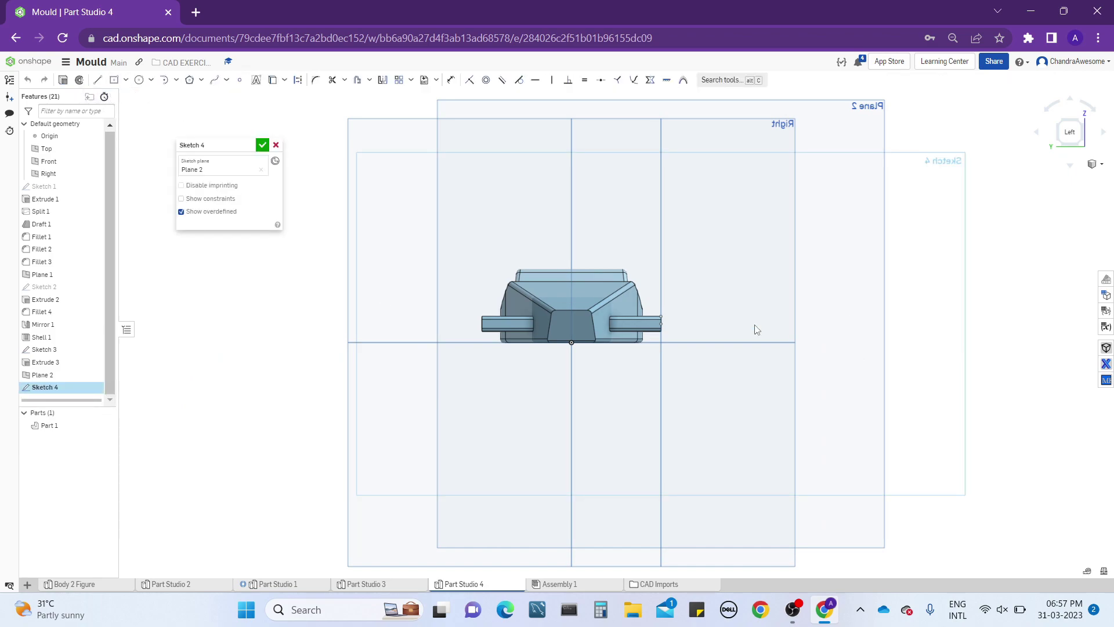
- Sketch the rim channel above the axle end: lips about 0.04 and 0.05 in wide, slopes about 0.08 in, floor about 0.13 in
{"action": "scroll", "coordinate": [708, 331], "scroll_direction": "up", "scroll_amount": 5}
{"action": "scroll", "coordinate": [639, 339], "scroll_direction": "up", "scroll_amount": 4}
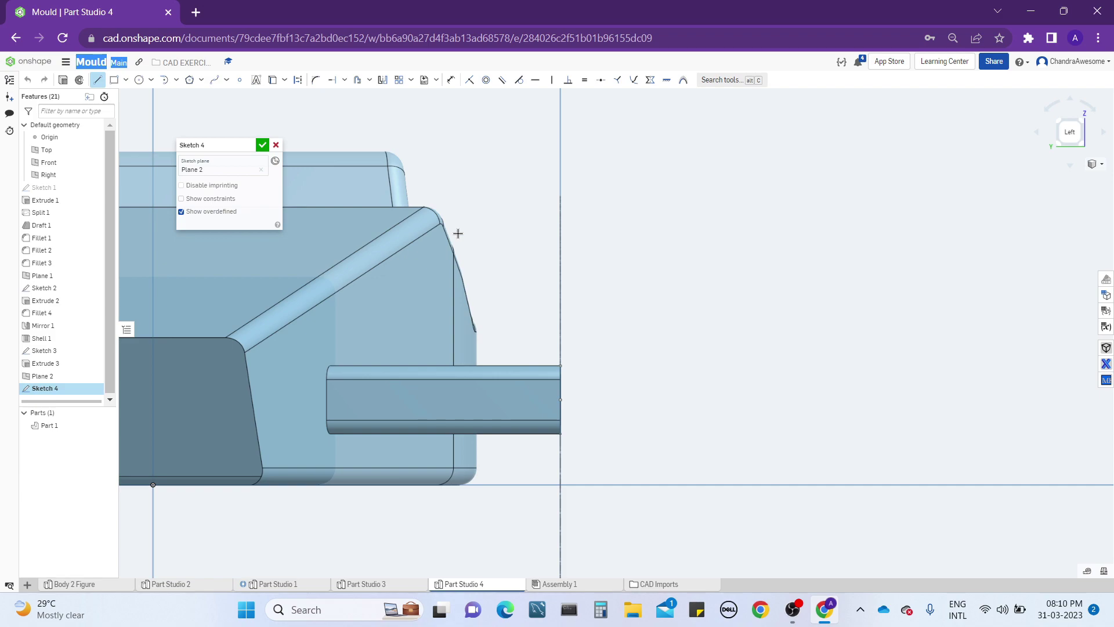
{"action": "left_click", "coordinate": [502, 213]}
{"action": "left_click", "coordinate": [516, 212]}
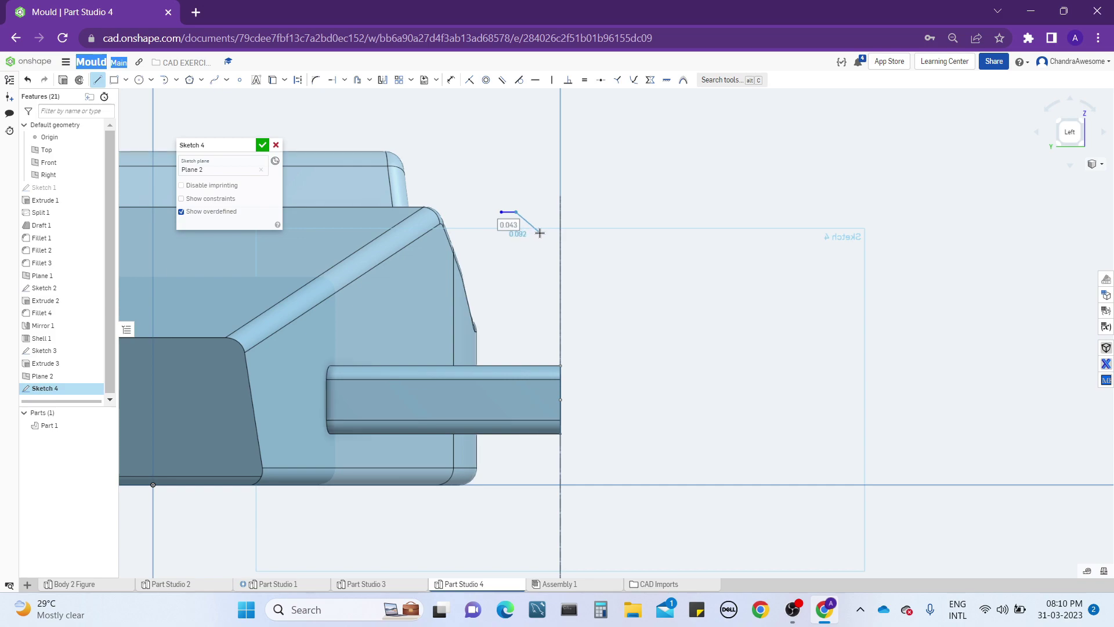
{"action": "left_click", "coordinate": [537, 232]}
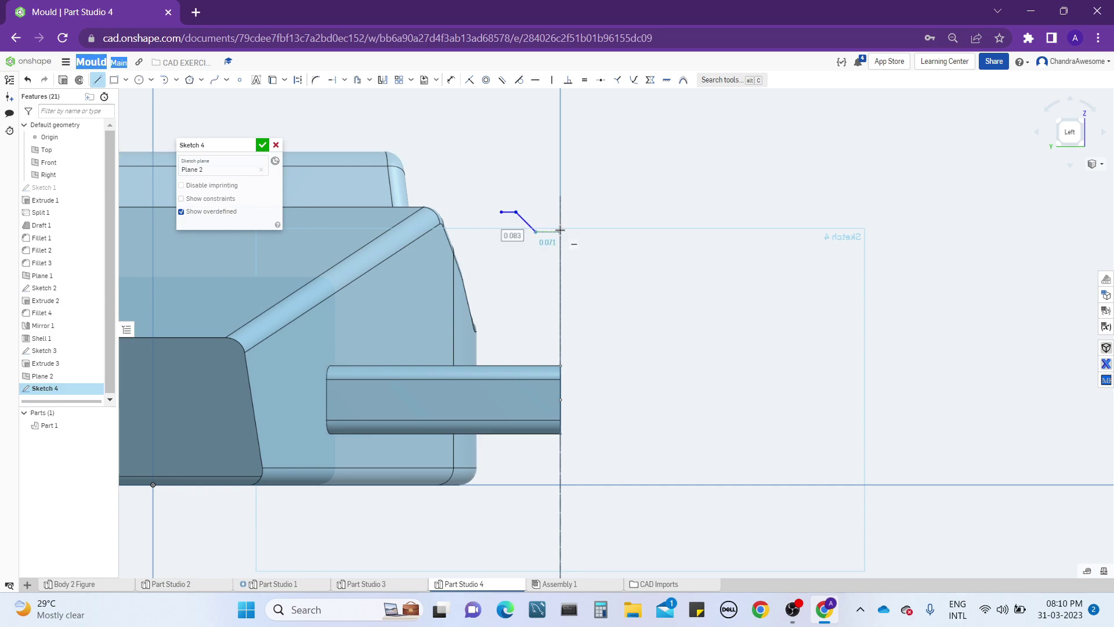
{"action": "left_click", "coordinate": [560, 231]}
{"action": "left_click", "coordinate": [581, 231]}
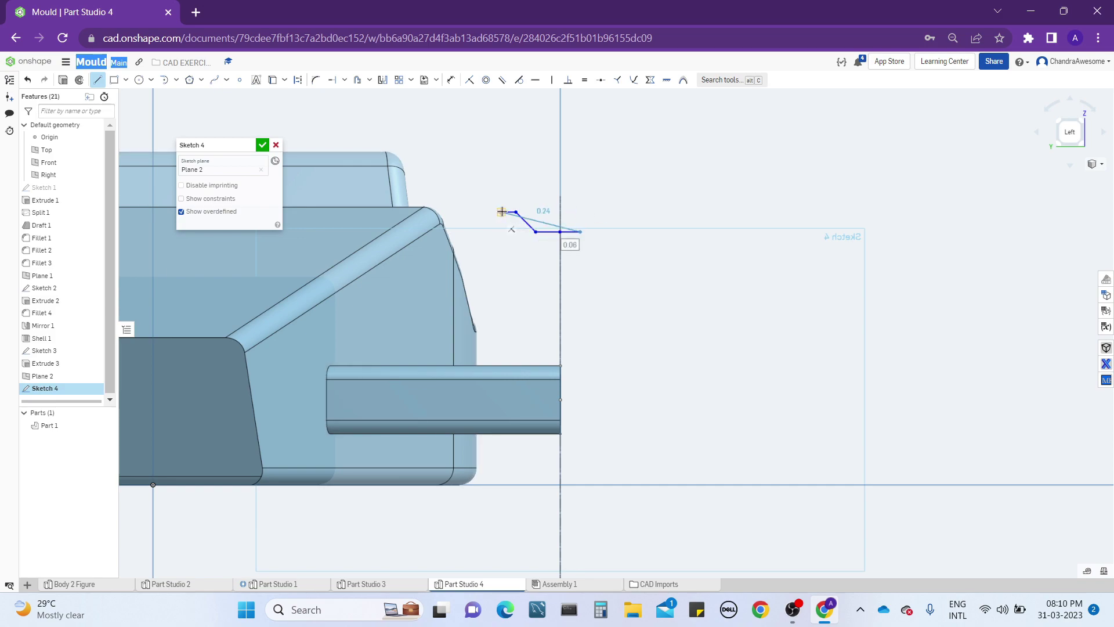
{"action": "left_click", "coordinate": [600, 212]}
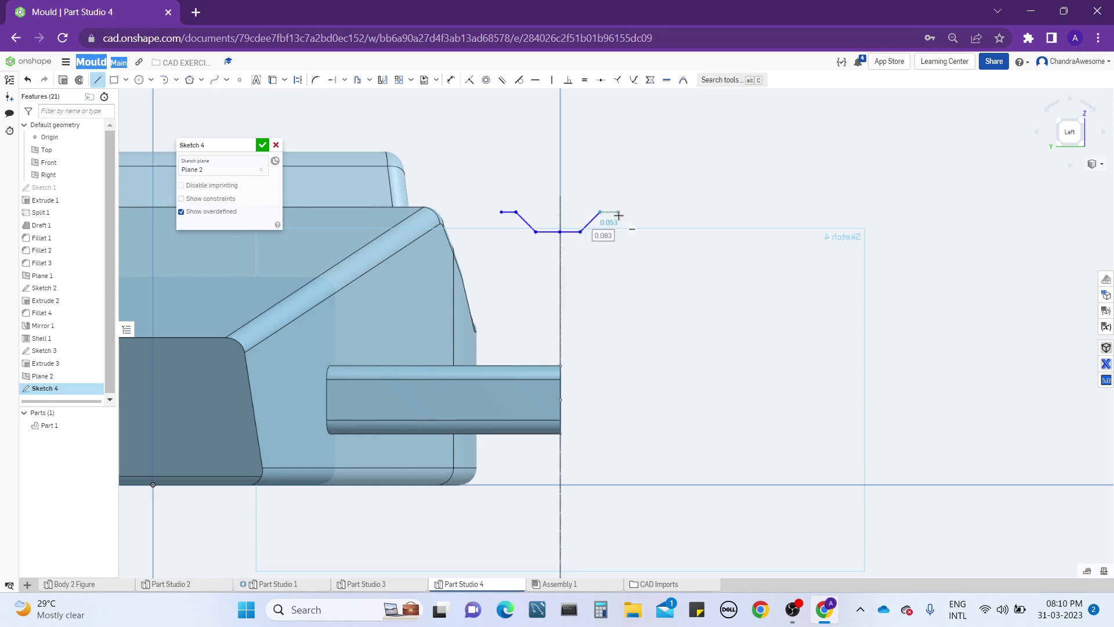
{"action": "left_click", "coordinate": [619, 212]}
- Continue the profile about 0.29 in down and slope inward to a hub step about 0.13 in wide and high, ending at the axle centre
{"action": "left_click", "coordinate": [618, 311]}
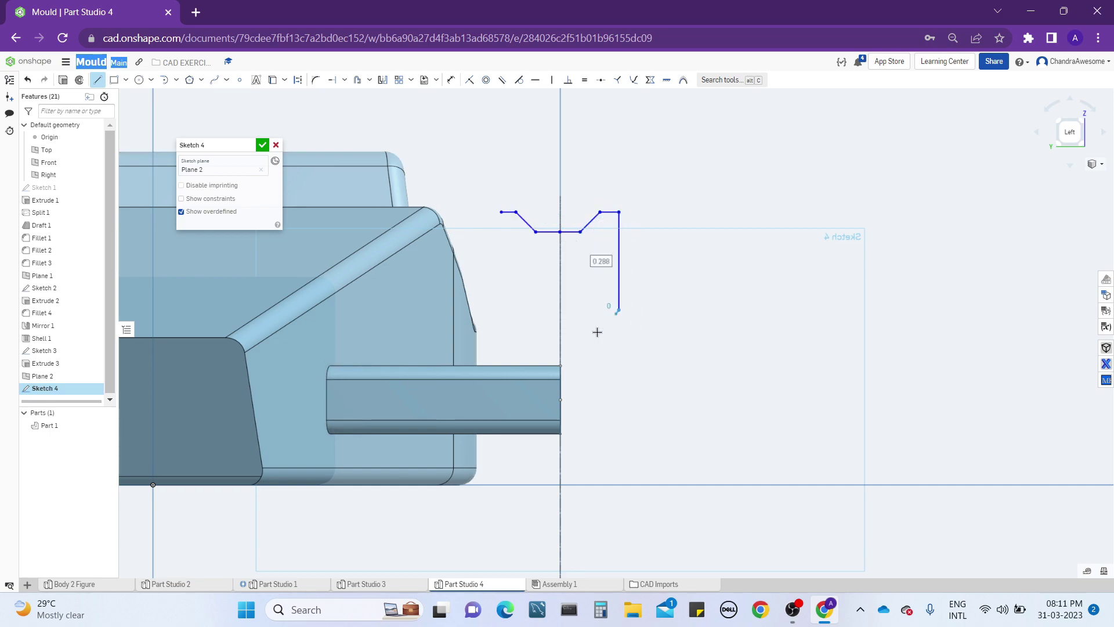
{"action": "left_click", "coordinate": [568, 347]}
{"action": "left_click", "coordinate": [605, 354]}
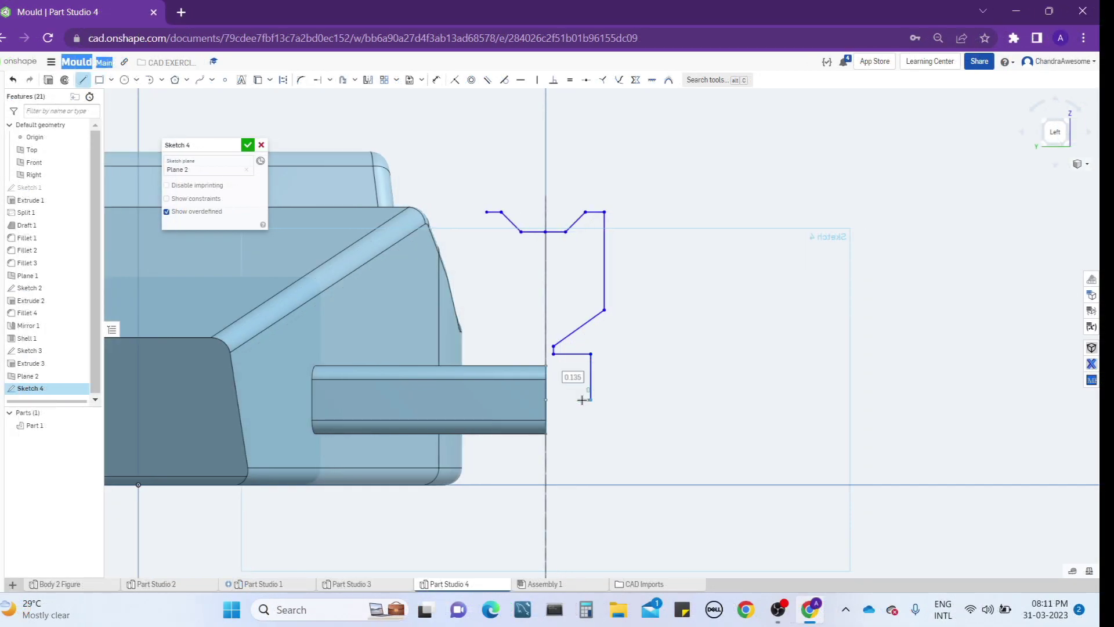
{"action": "left_click", "coordinate": [591, 399]}
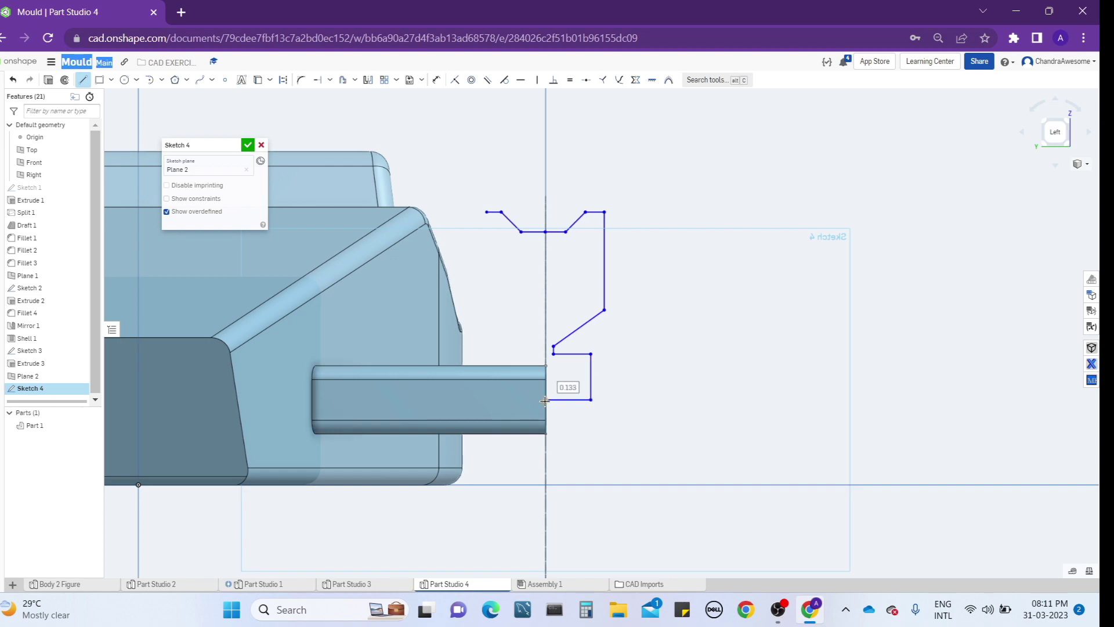
{"action": "left_click", "coordinate": [545, 400]}
{"action": "key", "text": "Escape"}
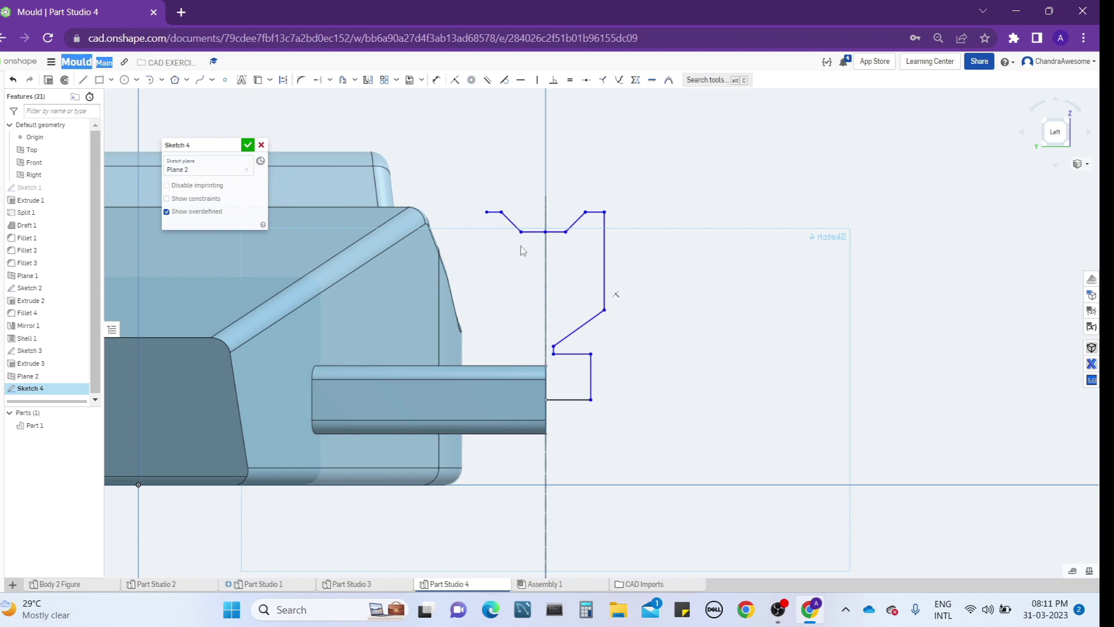
- Dimension the vertical distance from the axle block's upper edge to the rim channel's floor, keeping its drawn value
{"action": "scroll", "coordinate": [521, 246], "scroll_direction": "up", "scroll_amount": 3}
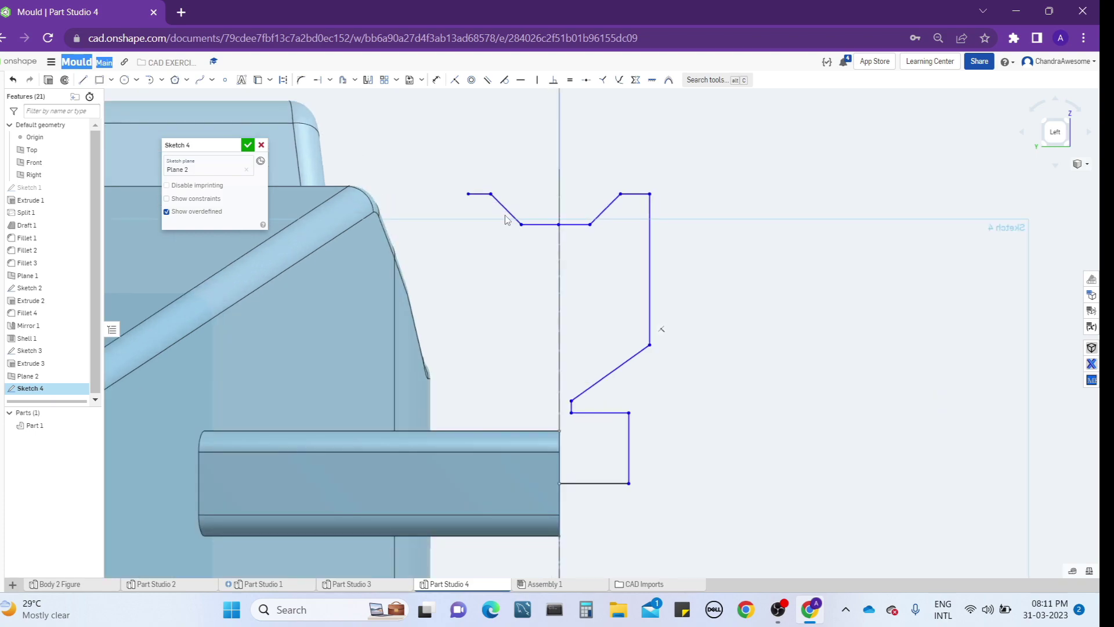
{"action": "left_click", "coordinate": [436, 79]}
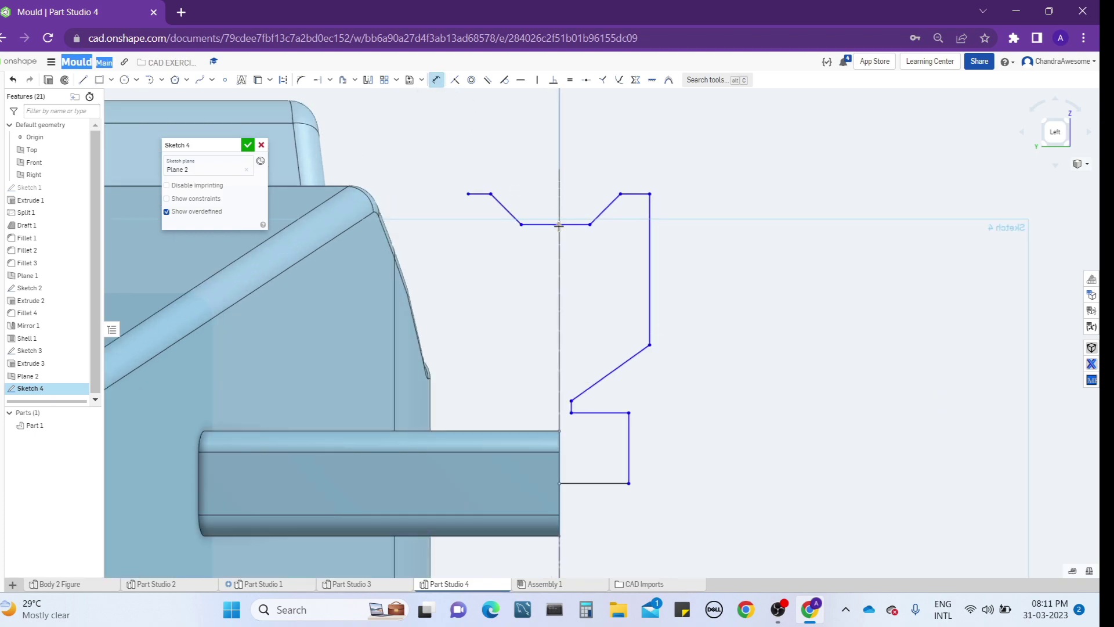
{"action": "left_click", "coordinate": [555, 430]}
{"action": "left_click", "coordinate": [540, 224]}
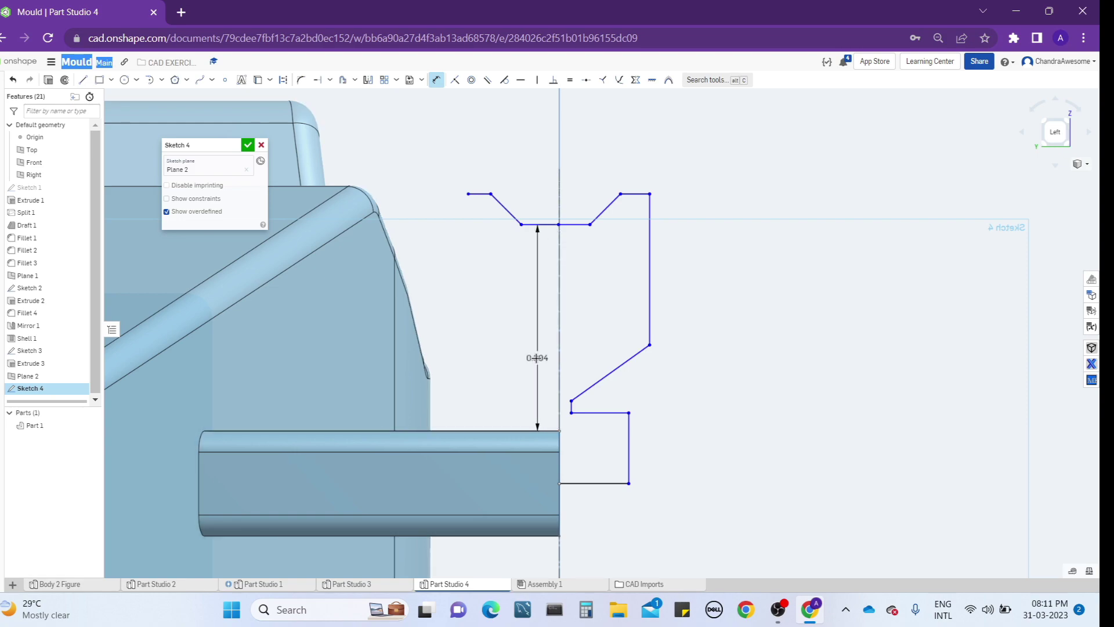
{"action": "left_click", "coordinate": [531, 356]}
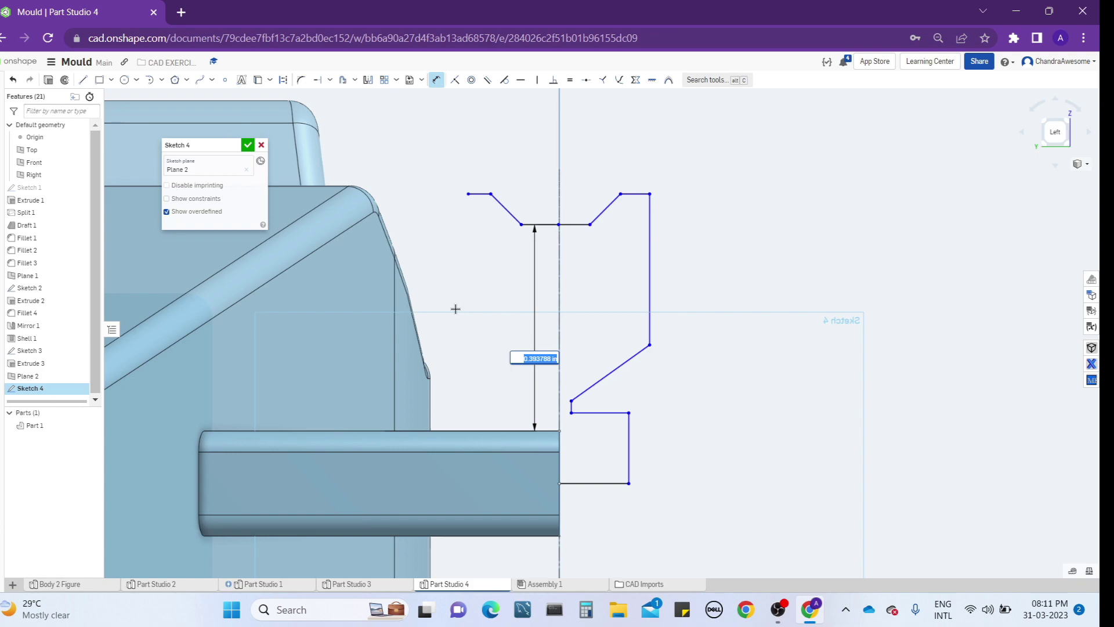
{"action": "right_click_drag", "start_coordinate": [748, 401], "coordinate": [744, 406]}
{"action": "key", "text": "Escape"}
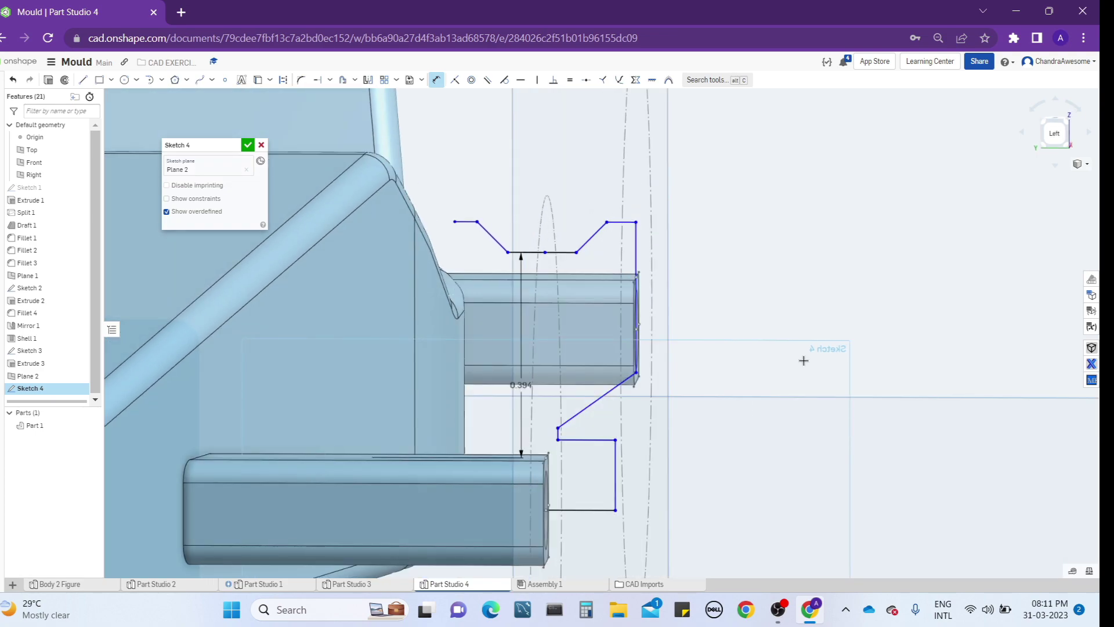
- Delete the distance dimension between the axle block and the rim channel's floor
{"action": "left_click", "coordinate": [436, 79]}
{"action": "left_click", "coordinate": [526, 384]}
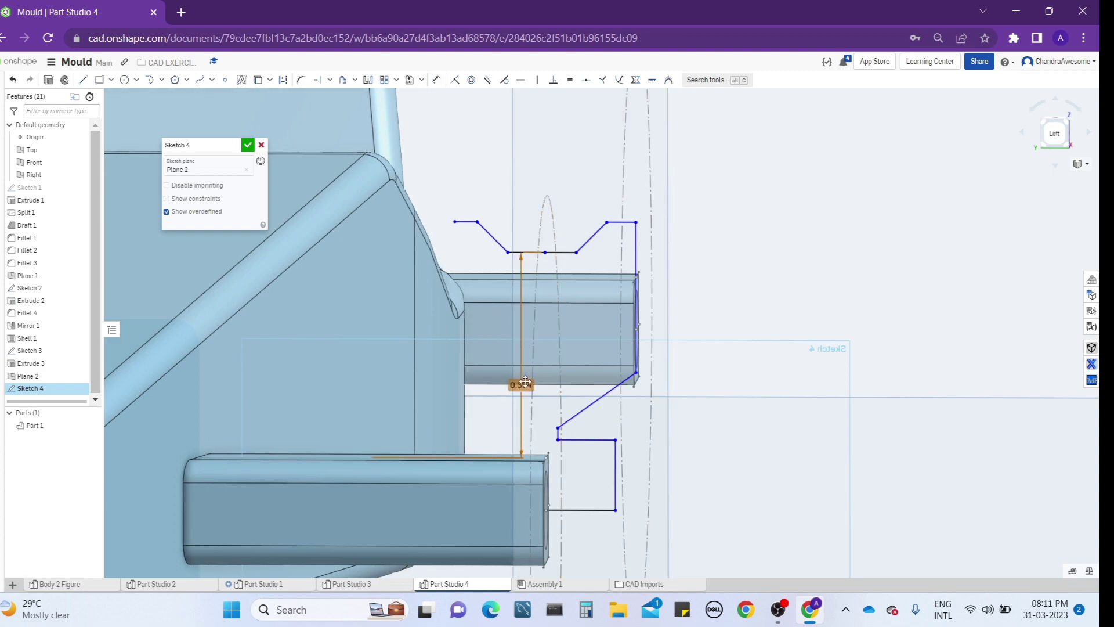
{"action": "key", "text": "Delete"}
- Try to project the dashed construction circle around the axle into the sketch and dimension the profile from it
{"action": "key", "text": "u"}
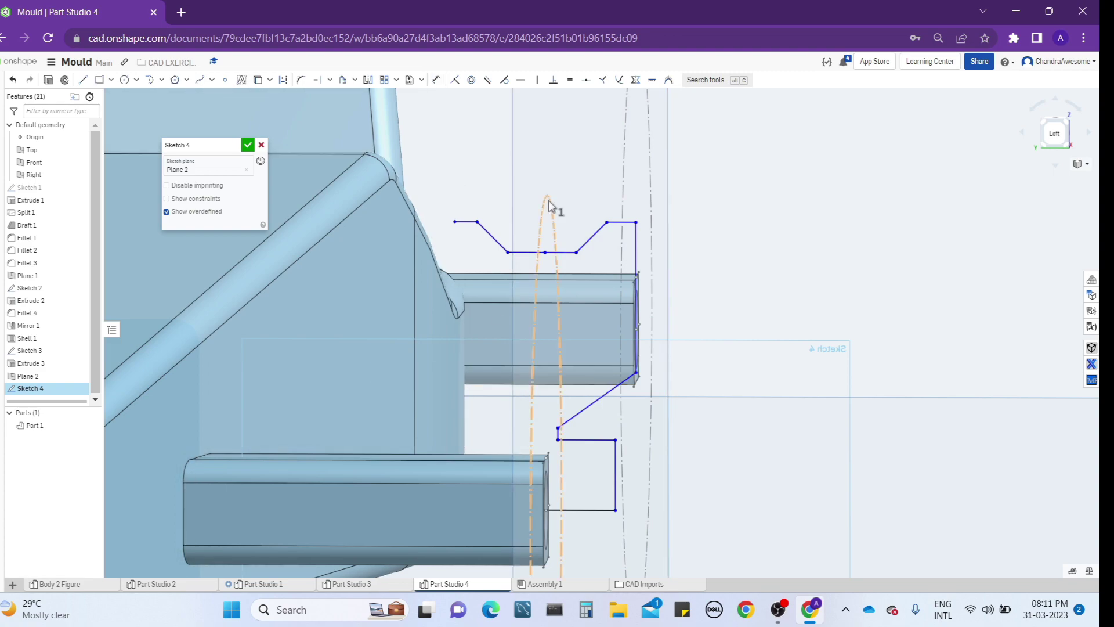
{"action": "left_click", "coordinate": [548, 200]}
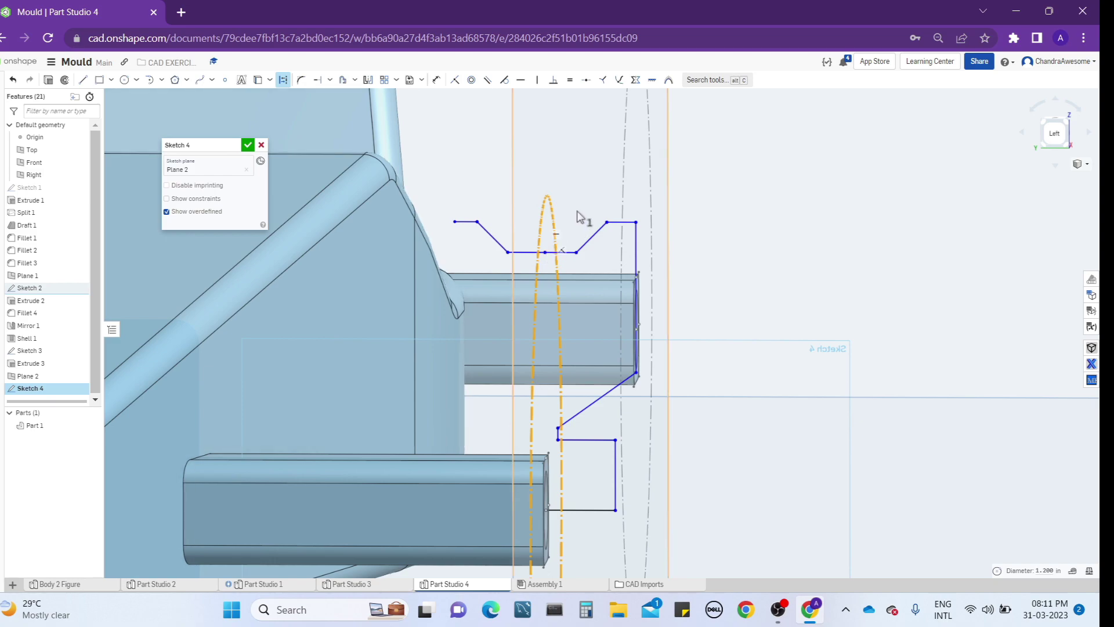
{"action": "left_click", "coordinate": [1054, 133]}
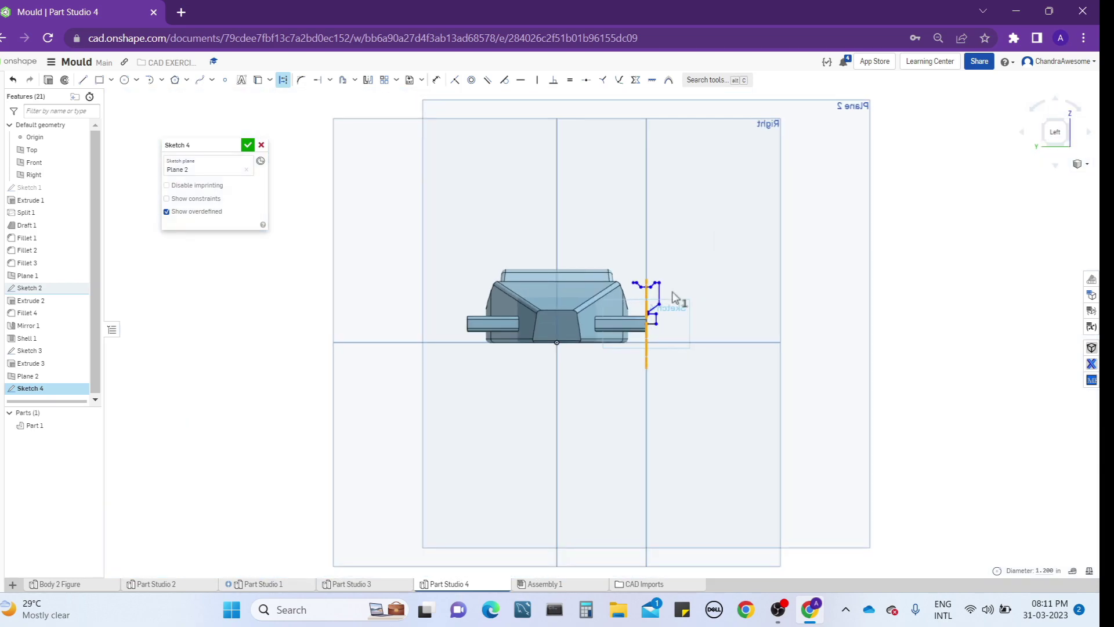
{"action": "scroll", "coordinate": [676, 298], "scroll_direction": "up", "scroll_amount": 5}
{"action": "scroll", "coordinate": [589, 280], "scroll_direction": "up", "scroll_amount": 1}
{"action": "left_click", "coordinate": [437, 79]}
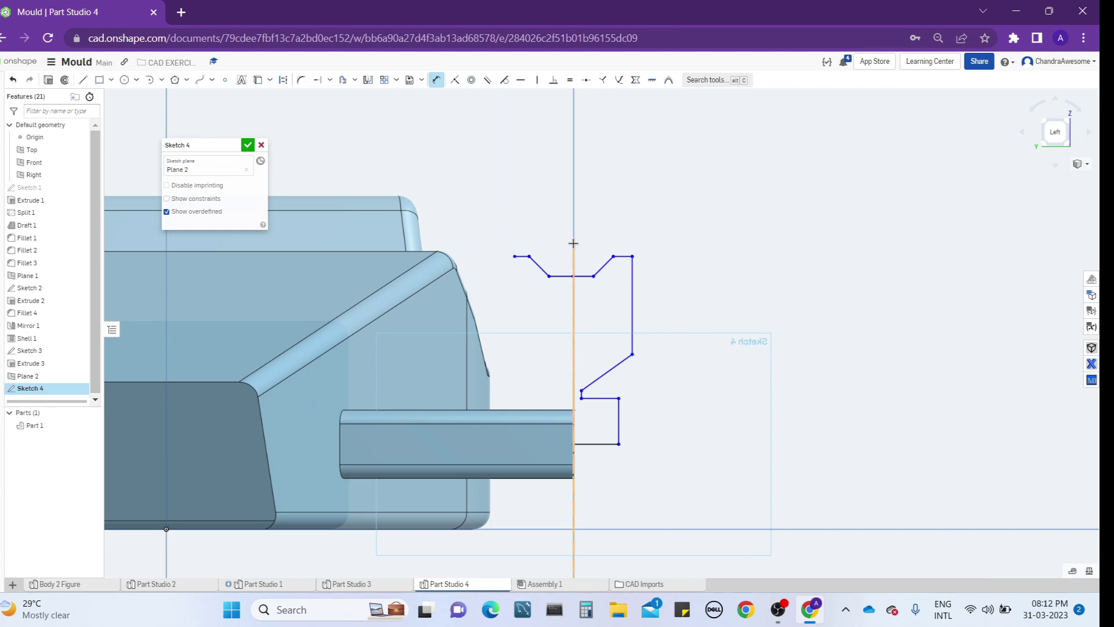
{"action": "right_click_drag", "start_coordinate": [617, 235], "coordinate": [574, 235]}
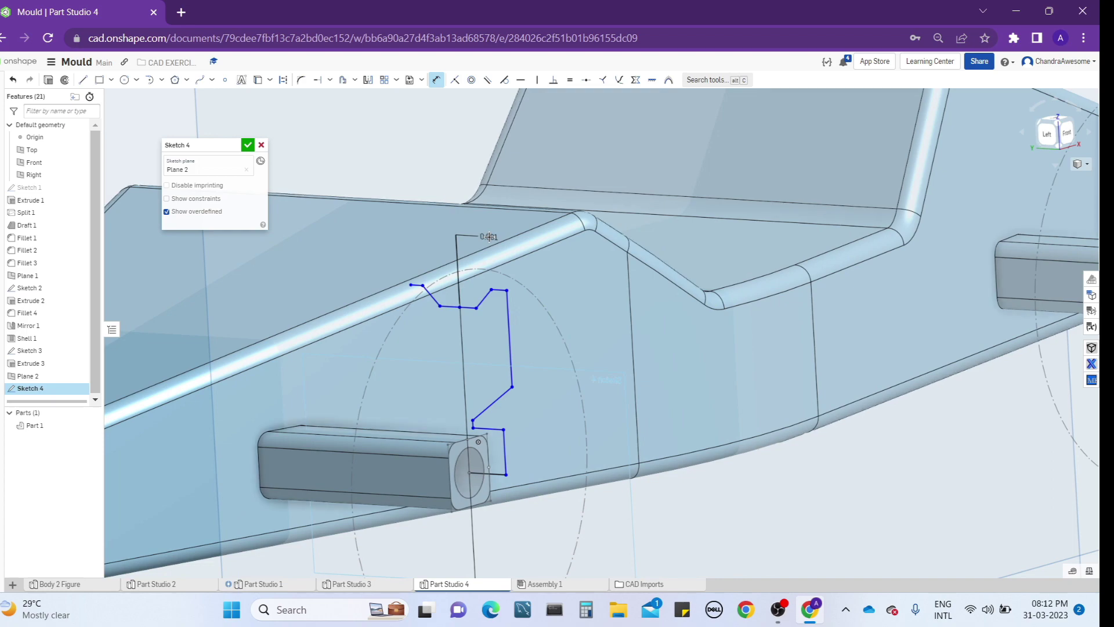
{"action": "key", "text": "Escape"}
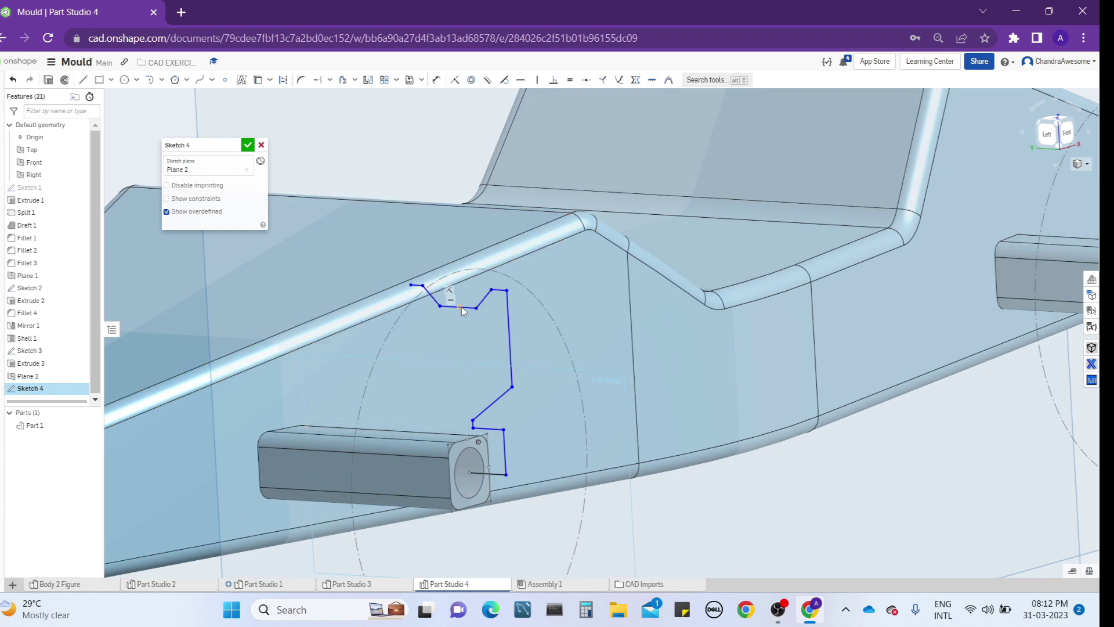
- Move the middle point of the rim channel's floor slightly upward and check it against the construction circle
{"action": "left_click_drag", "start_coordinate": [461, 306], "coordinate": [461, 294]}
{"action": "left_click", "coordinate": [1047, 134]}
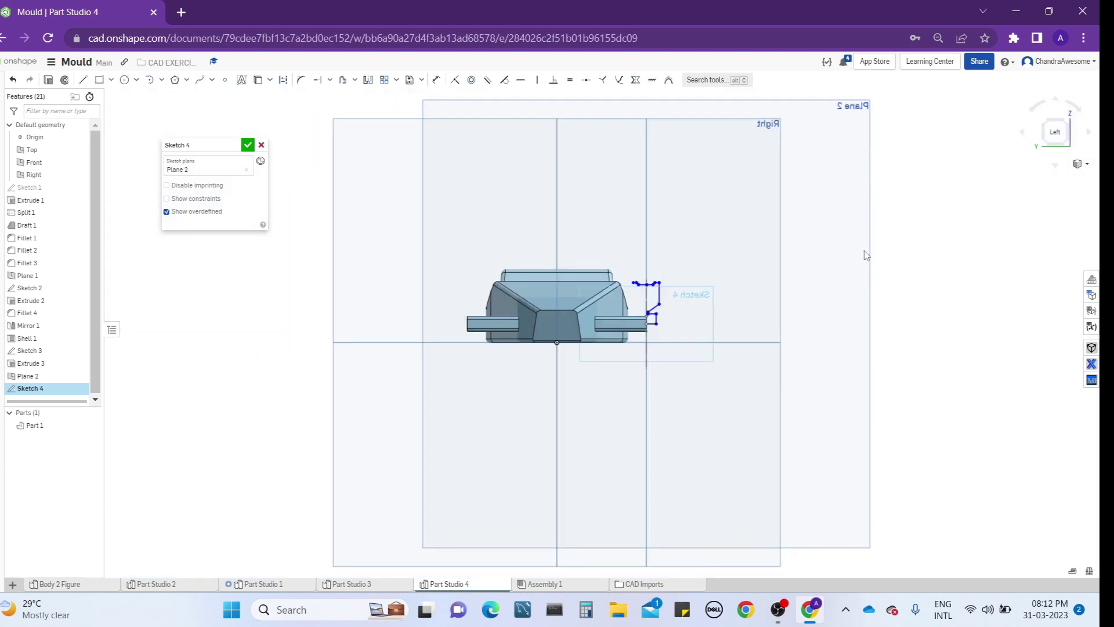
{"action": "scroll", "coordinate": [632, 293], "scroll_direction": "up", "scroll_amount": 10}
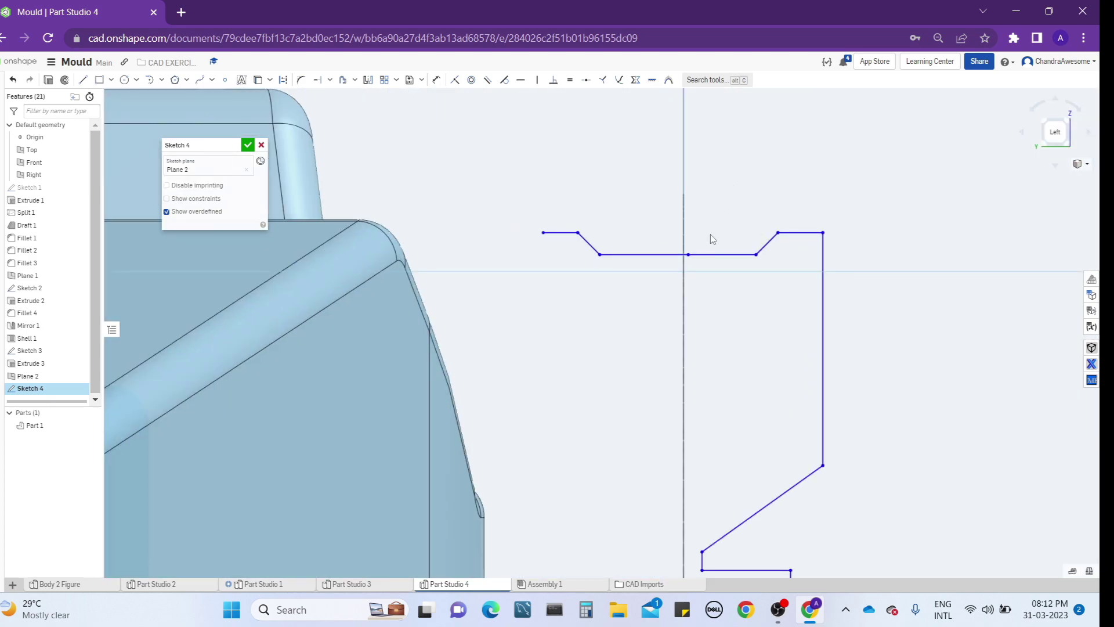
{"action": "right_click_drag", "start_coordinate": [738, 226], "coordinate": [749, 222]}
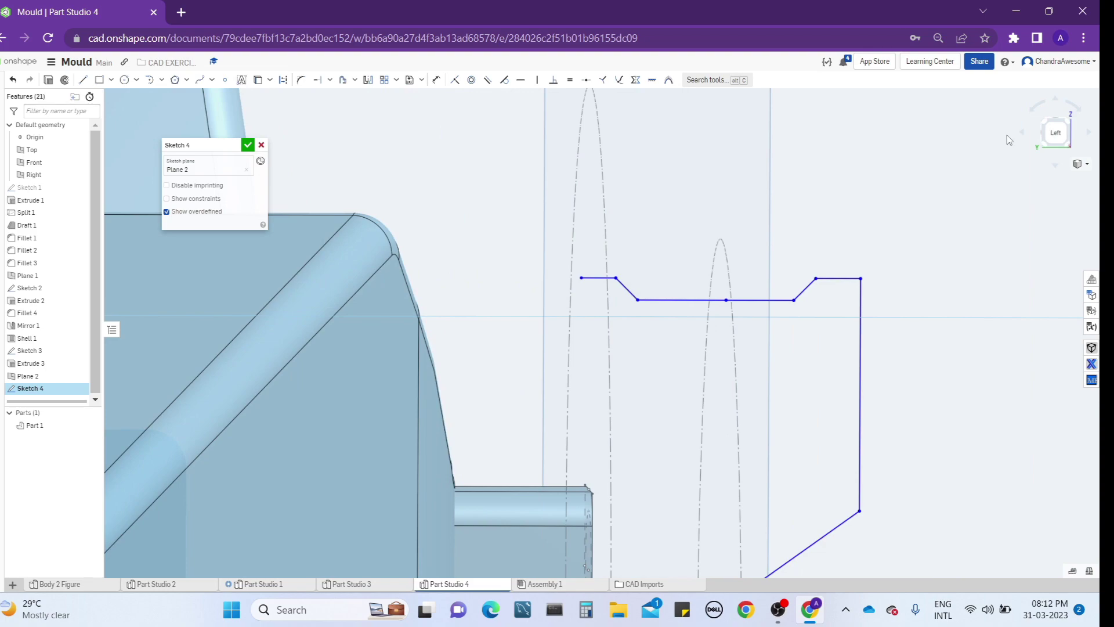
{"action": "left_click", "coordinate": [1063, 135]}
- Dimension the distance from the axle block's upper edge to the rim channel's floor as 0.4 in
{"action": "scroll", "coordinate": [639, 292], "scroll_direction": "up", "scroll_amount": 5}
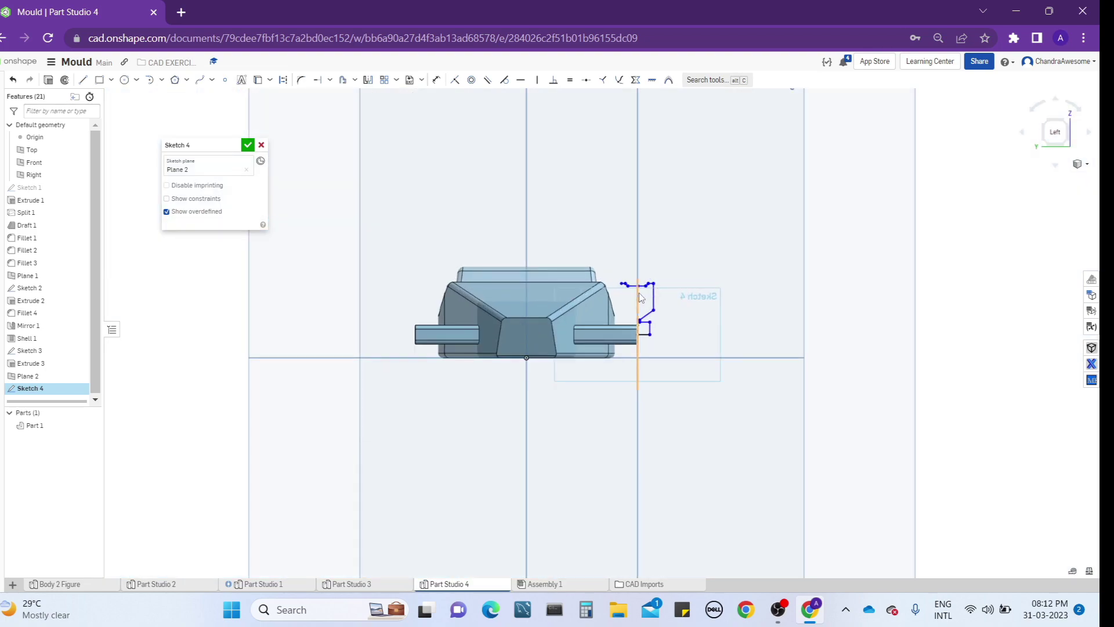
{"action": "scroll", "coordinate": [639, 292], "scroll_direction": "up", "scroll_amount": 2}
{"action": "key", "text": "d"}
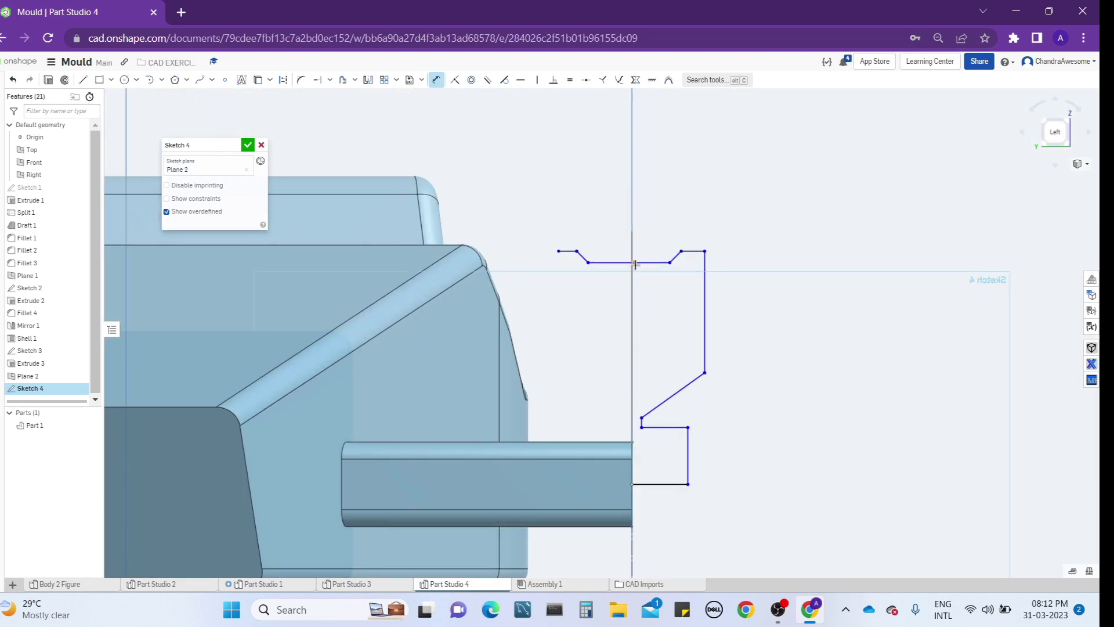
{"action": "left_click", "coordinate": [632, 442]}
{"action": "left_click", "coordinate": [603, 373]}
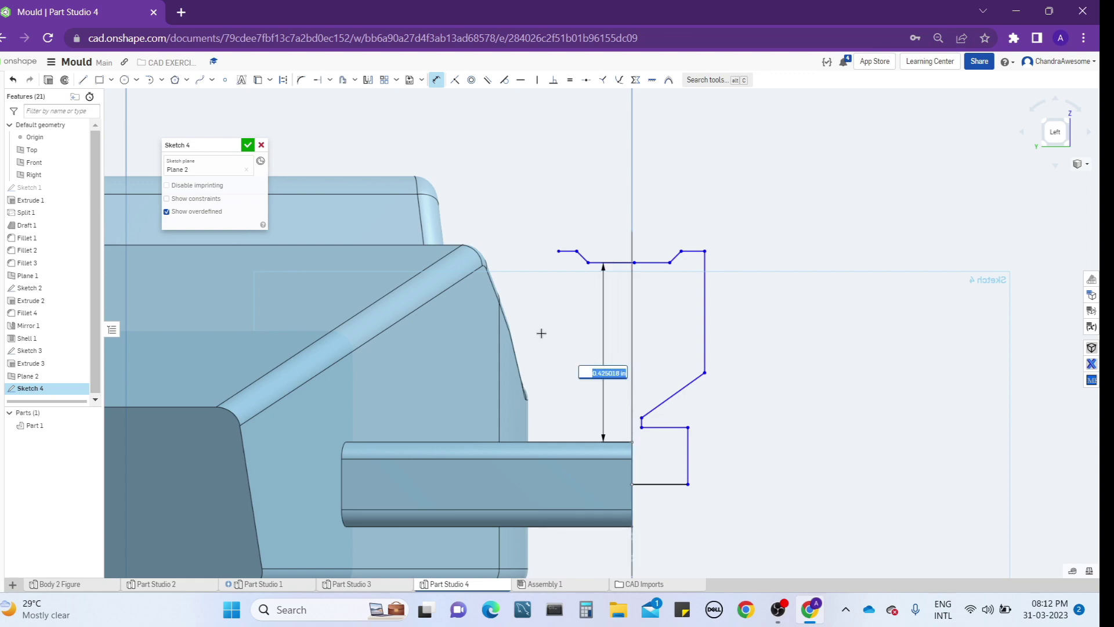
{"action": "key", "text": "BackSpace"}
{"action": "type", "text": "0.4"}
{"action": "key", "text": "Return"}
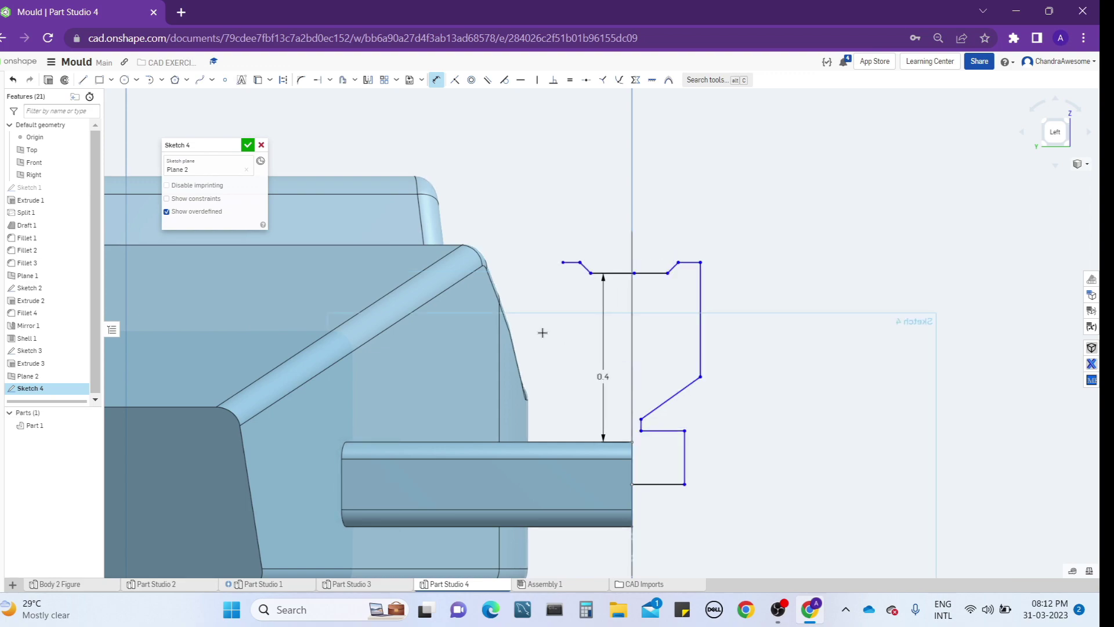
- Change the height of the rim channel's floor above the axle block to 0.38 in
{"action": "scroll", "coordinate": [637, 251], "scroll_direction": "up", "scroll_amount": 2}
{"action": "scroll", "coordinate": [637, 251], "scroll_direction": "down", "scroll_amount": 3}
{"action": "scroll", "coordinate": [637, 255], "scroll_direction": "up", "scroll_amount": 2}
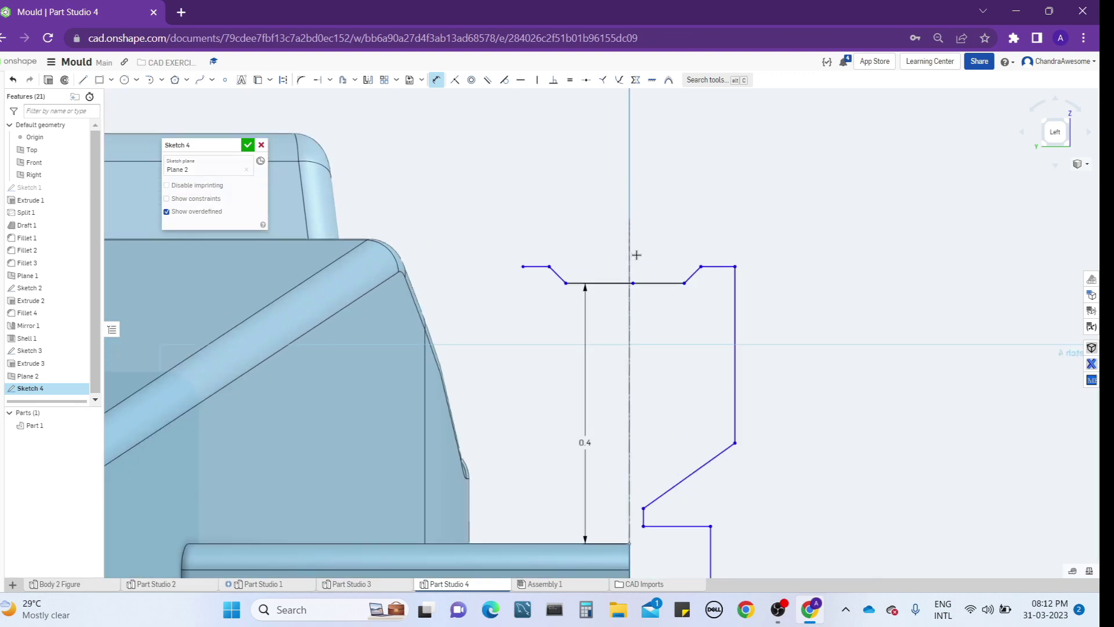
{"action": "double_click", "coordinate": [584, 442]}
{"action": "type", "text": "0.38"}
{"action": "key", "text": "Return"}
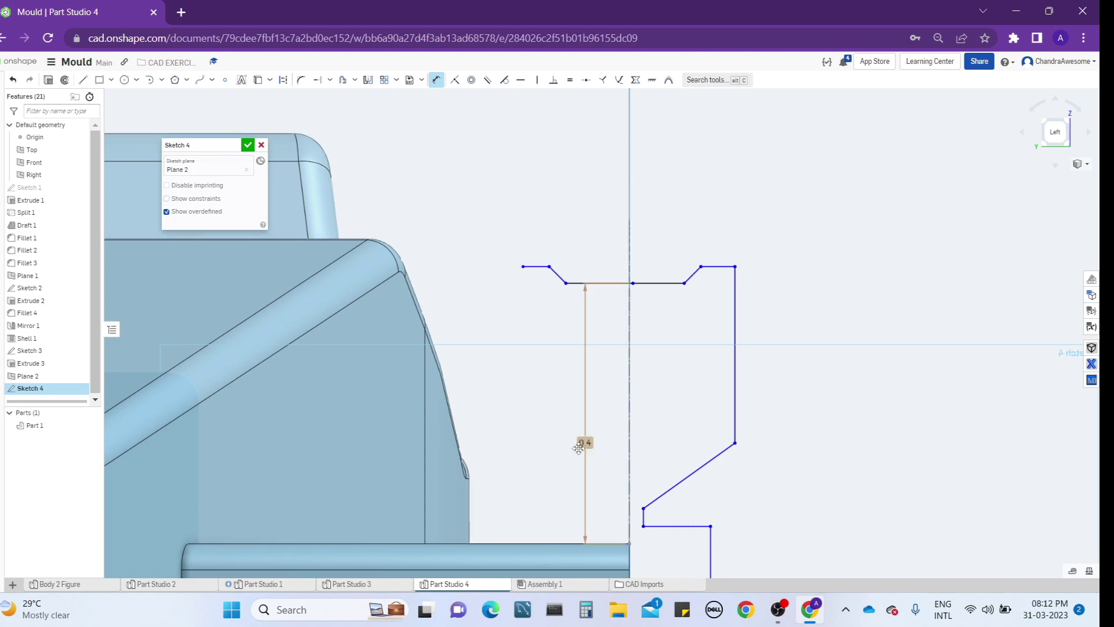
{"action": "key", "text": "Escape"}
{"action": "key", "text": "ctrl+z"}
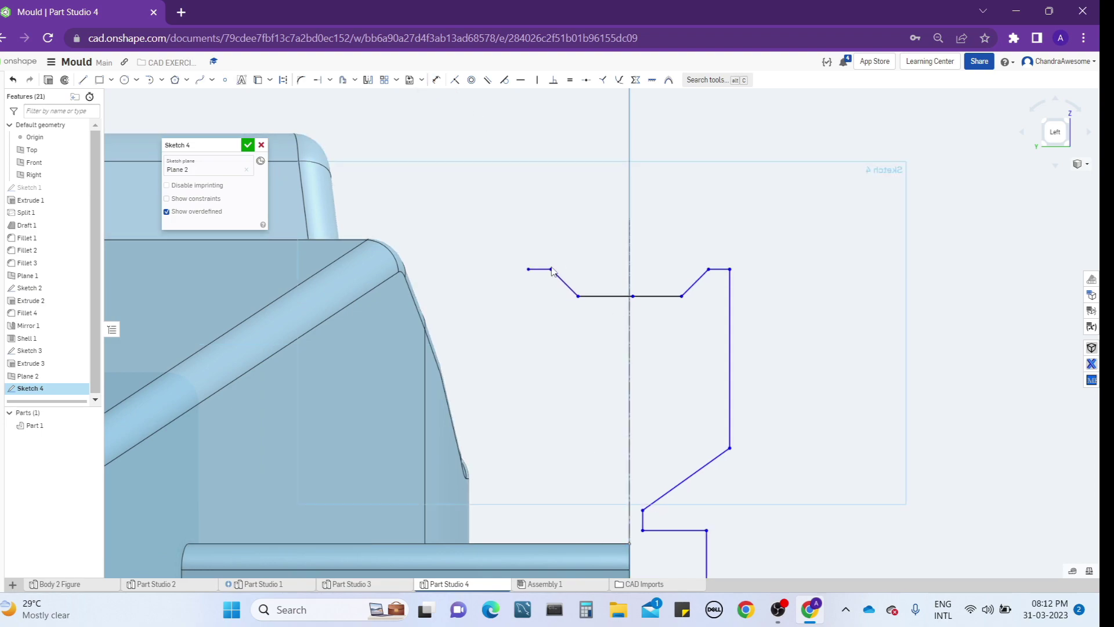
- Dimension the short horizontal lip on the body side of the rim channel as 0.03 in
{"action": "scroll", "coordinate": [579, 258], "scroll_direction": "up", "scroll_amount": 3}
{"action": "key", "text": "d"}
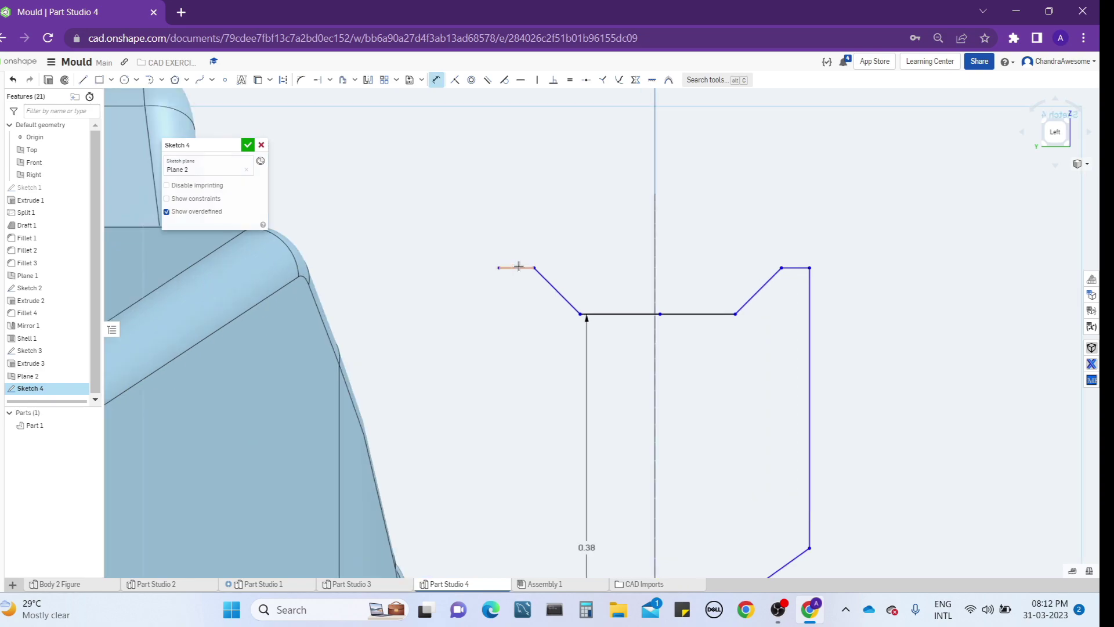
{"action": "left_click", "coordinate": [517, 268]}
{"action": "left_click", "coordinate": [518, 240]}
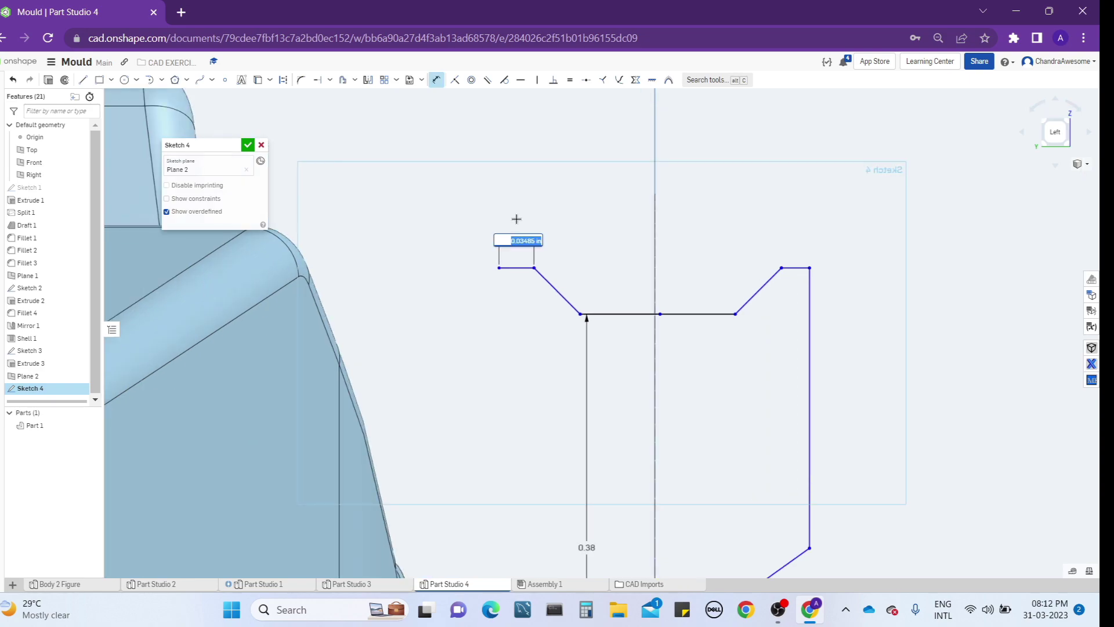
{"action": "type", "text": "0.03"}
{"action": "key", "text": "Return"}
- Dimension the angle between the rim channel's body-side sloped wall and its floor as 130 degrees
{"action": "left_click", "coordinate": [552, 286]}
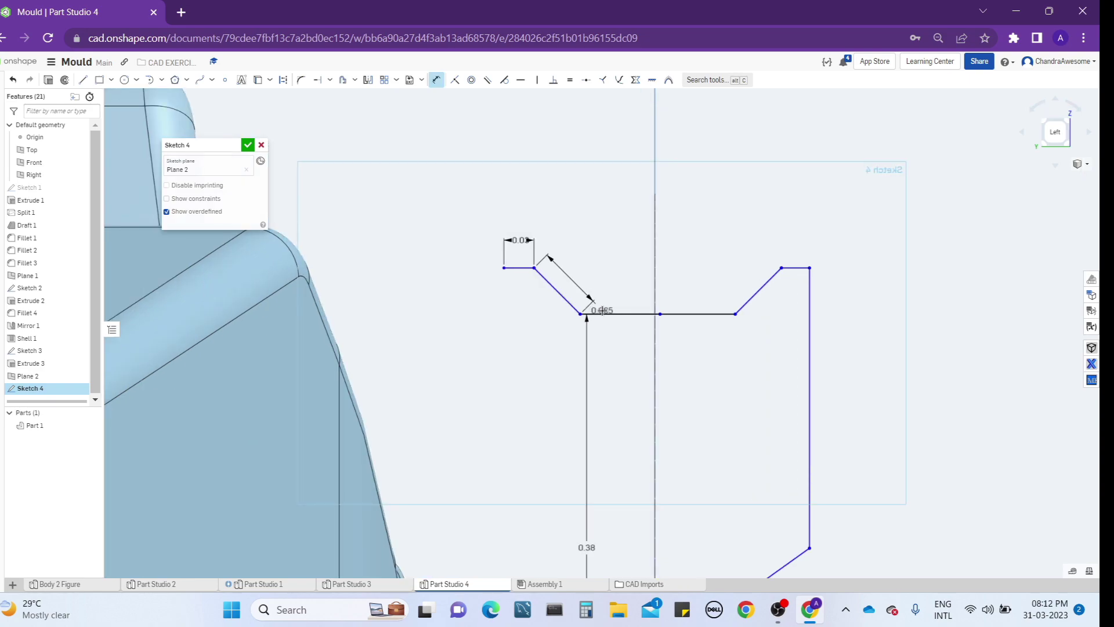
{"action": "left_click", "coordinate": [601, 313]}
{"action": "left_click", "coordinate": [603, 257]}
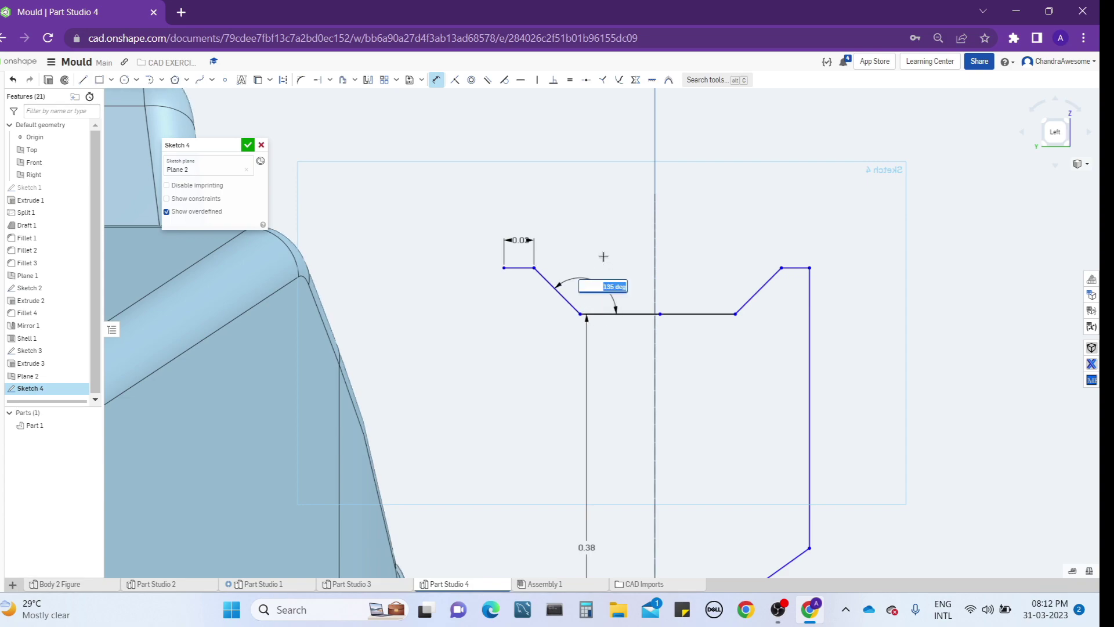
{"action": "key", "text": "Return"}
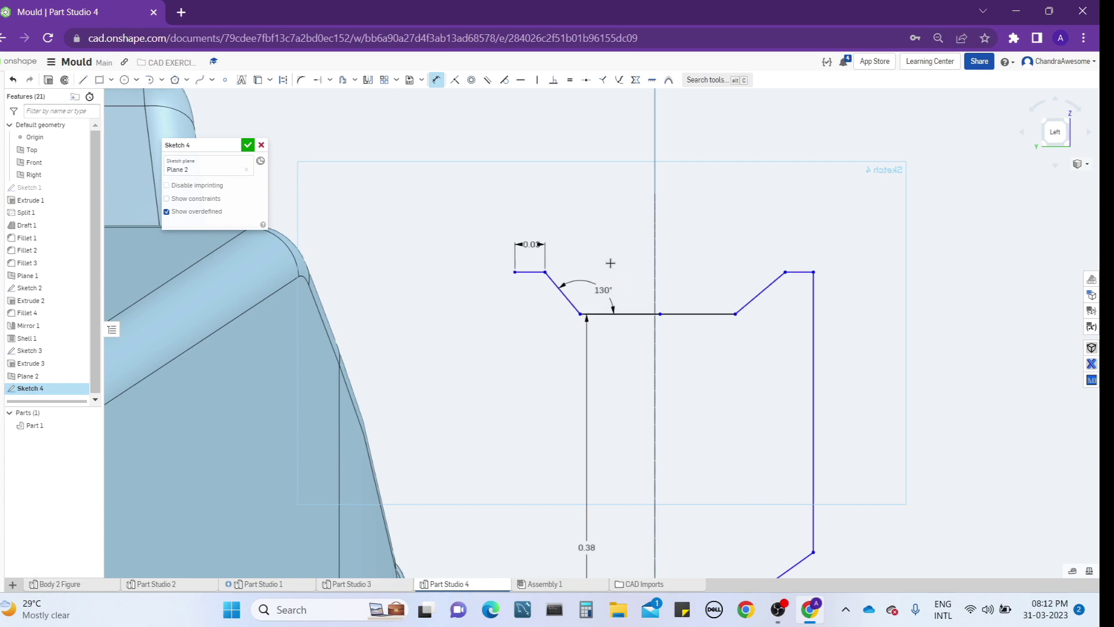
- Try dimensioning the angle between the rim channel's outer sloped wall and its floor as 140 degrees, and undo it
{"action": "left_click", "coordinate": [778, 279]}
{"action": "left_click", "coordinate": [708, 314]}
{"action": "left_click", "coordinate": [698, 288]}
{"action": "type", "text": "140"}
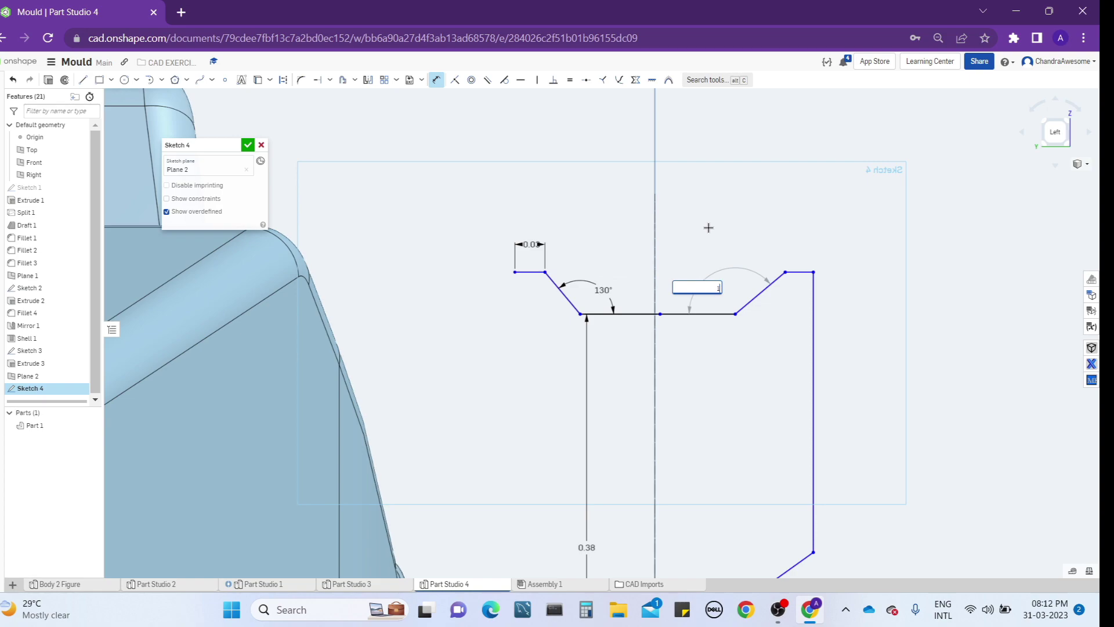
{"action": "key", "text": "Return"}
{"action": "key", "text": "Escape"}
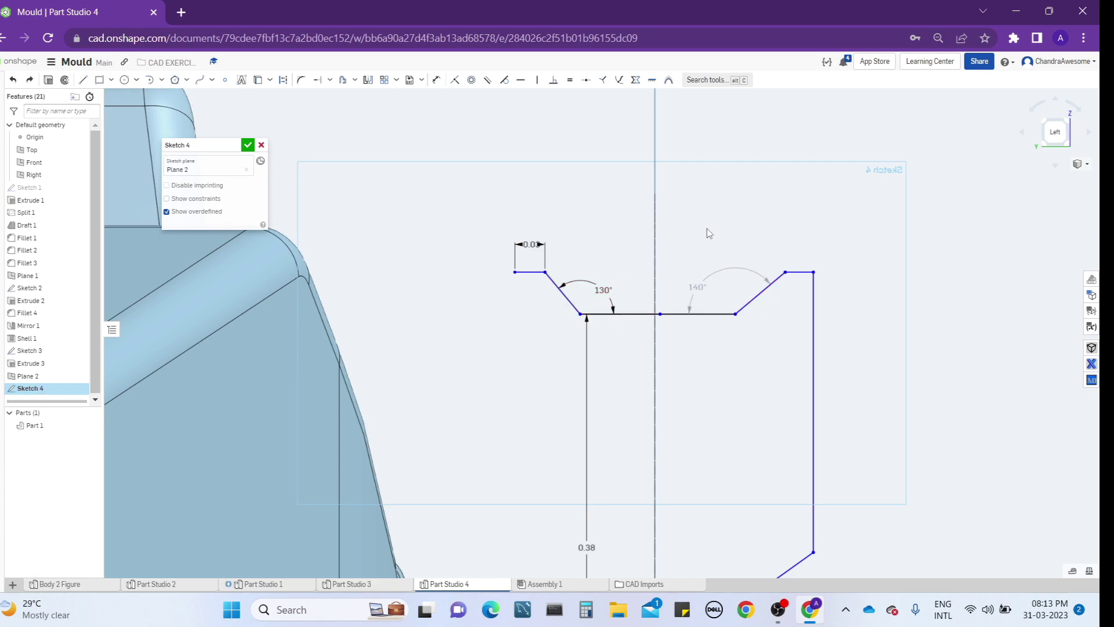
{"action": "key", "text": "ctrl+z"}
- Dimension the short horizontal lip on the outer side of the rim channel as 0.03 in
{"action": "key", "text": "d"}
{"action": "left_click", "coordinate": [796, 270]}
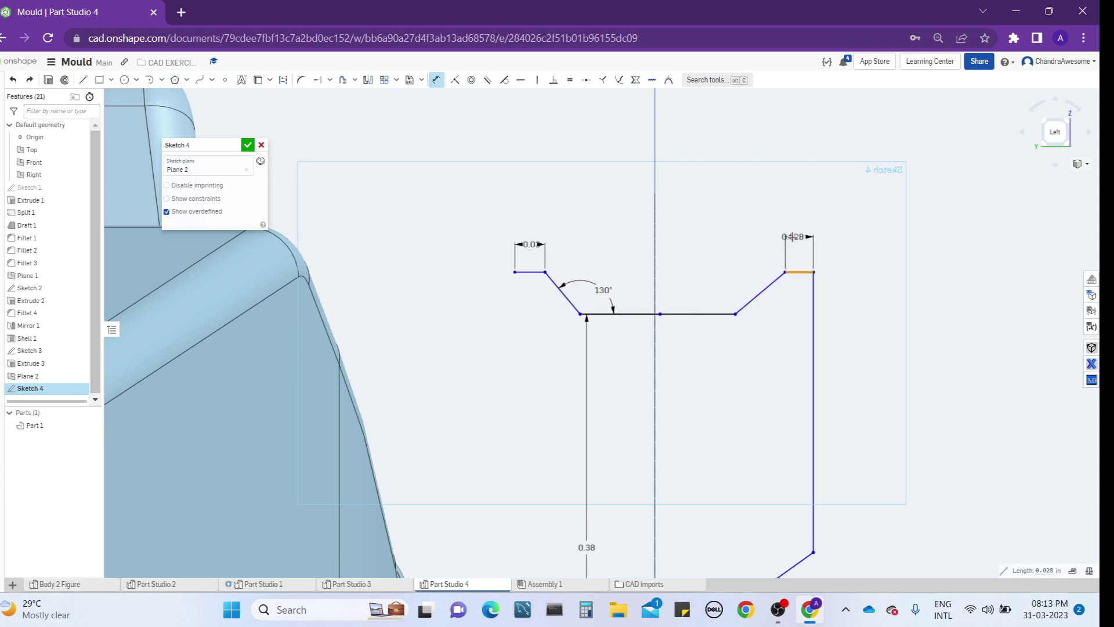
{"action": "left_click", "coordinate": [792, 208]}
{"action": "type", "text": "0"}
{"action": "key", "text": "Return"}
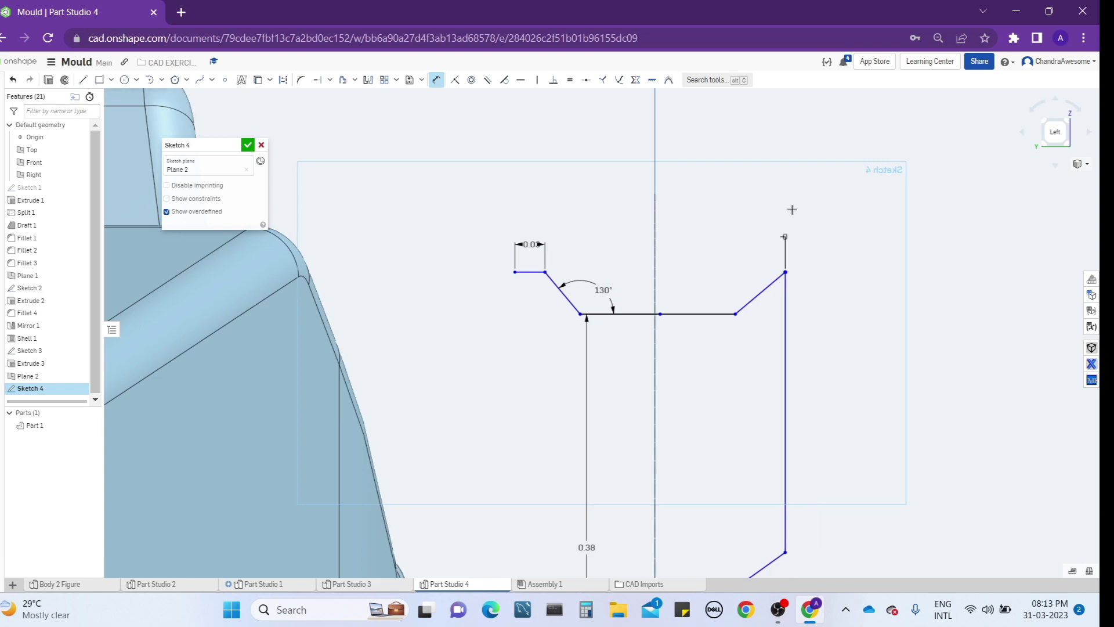
{"action": "key", "text": "ctrl+z"}
{"action": "double_click", "coordinate": [797, 234]}
{"action": "type", "text": "0.03"}
{"action": "key", "text": "Return"}
{"action": "key", "text": "Escape"}
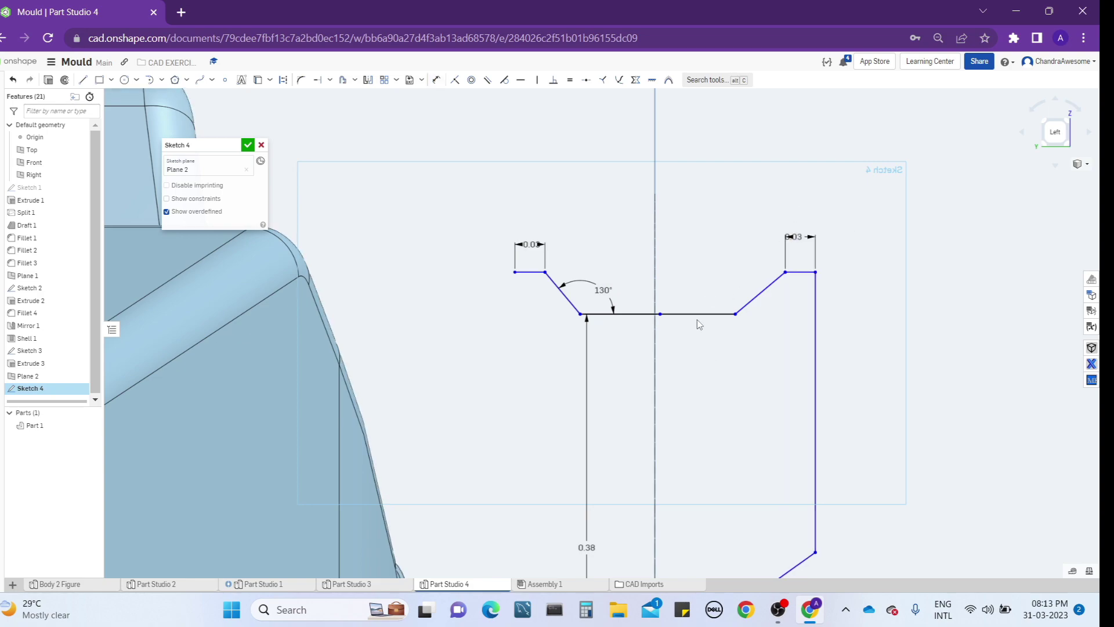
- Make the middle point of the rim channel's floor coincident with the vertical line at the axle block's end
{"action": "left_click", "coordinate": [660, 314]}
{"action": "left_click", "coordinate": [656, 322]}
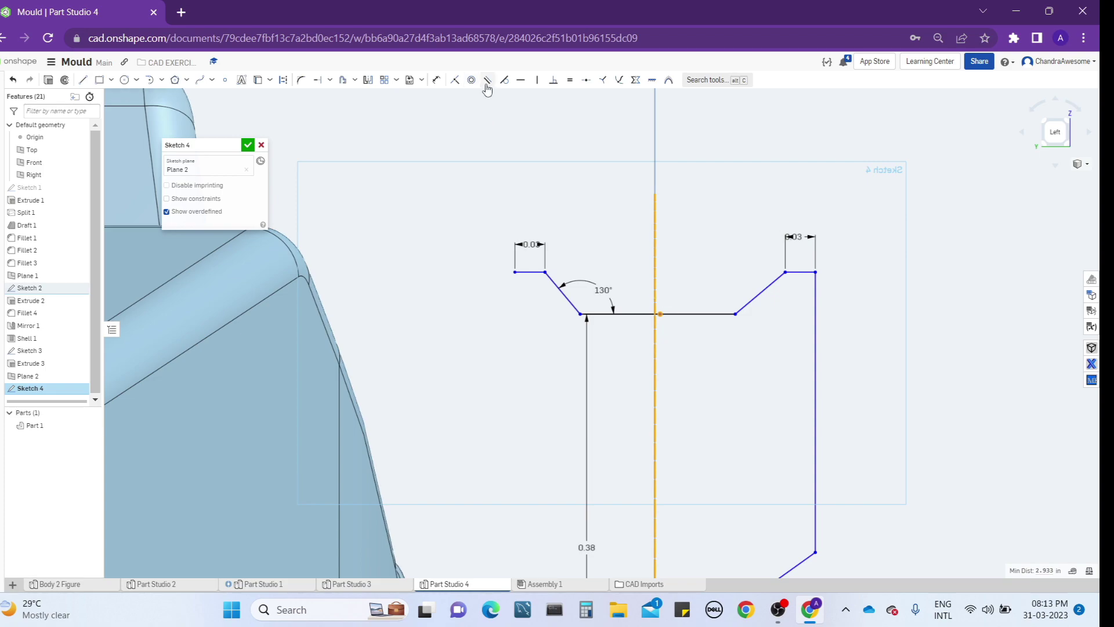
{"action": "left_click", "coordinate": [455, 81]}
- Dimension the distance from the body-side lip's free end to the vertical reference line as 0.14 in
{"action": "middle_click_drag", "start_coordinate": [725, 264], "coordinate": [646, 264]}
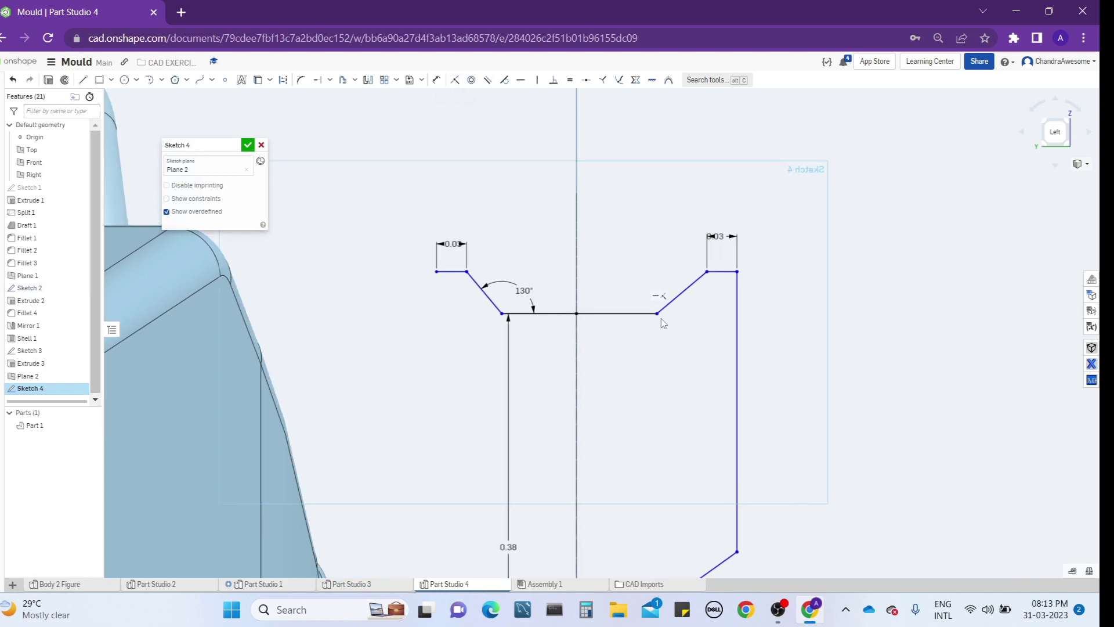
{"action": "left_click", "coordinate": [436, 79]}
{"action": "left_click", "coordinate": [436, 271]}
{"action": "left_click", "coordinate": [576, 322]}
{"action": "left_click", "coordinate": [533, 374]}
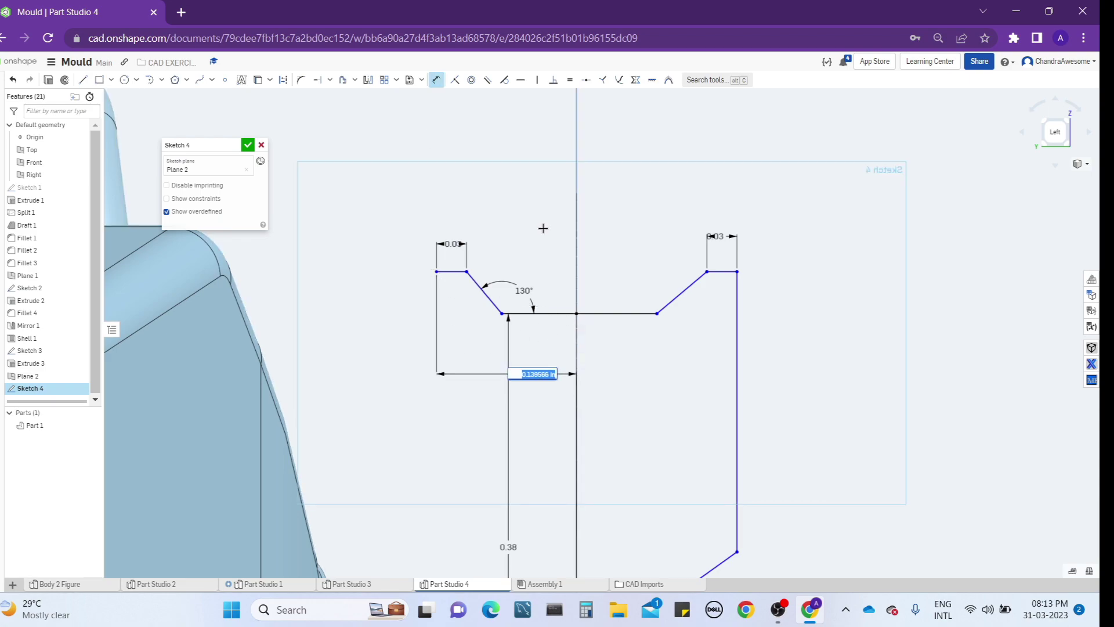
{"action": "type", "text": "0.14"}
{"action": "key", "text": "Return"}
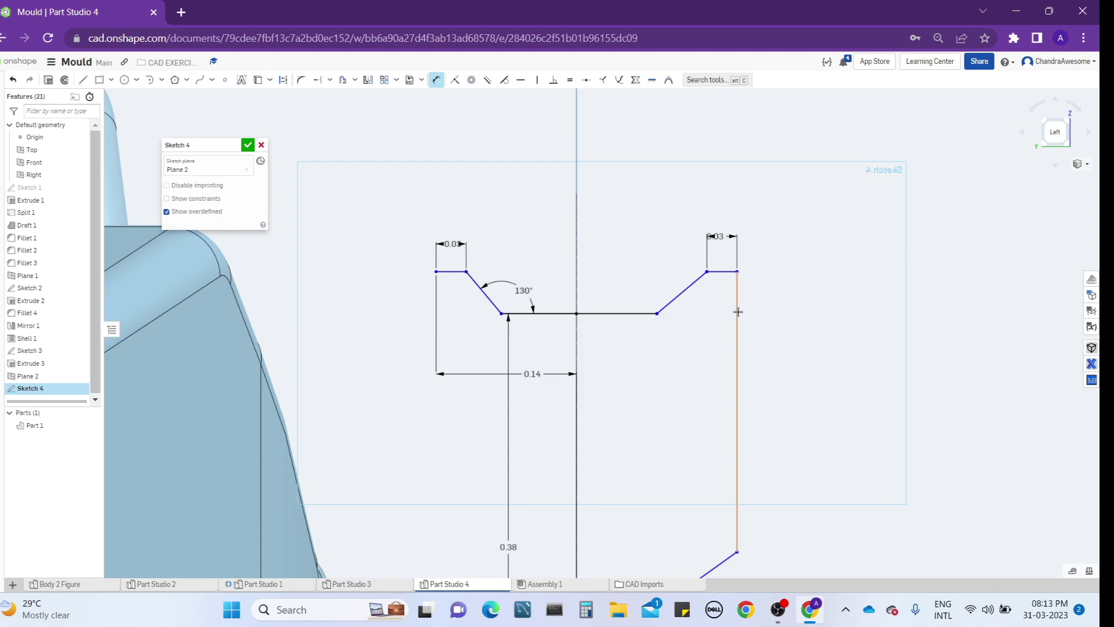
- Dimension the distance from the wheel's outer vertical line to the vertical reference line as 0.14 in
{"action": "left_click", "coordinate": [738, 312]}
{"action": "left_click", "coordinate": [577, 325]}
{"action": "left_click", "coordinate": [616, 367]}
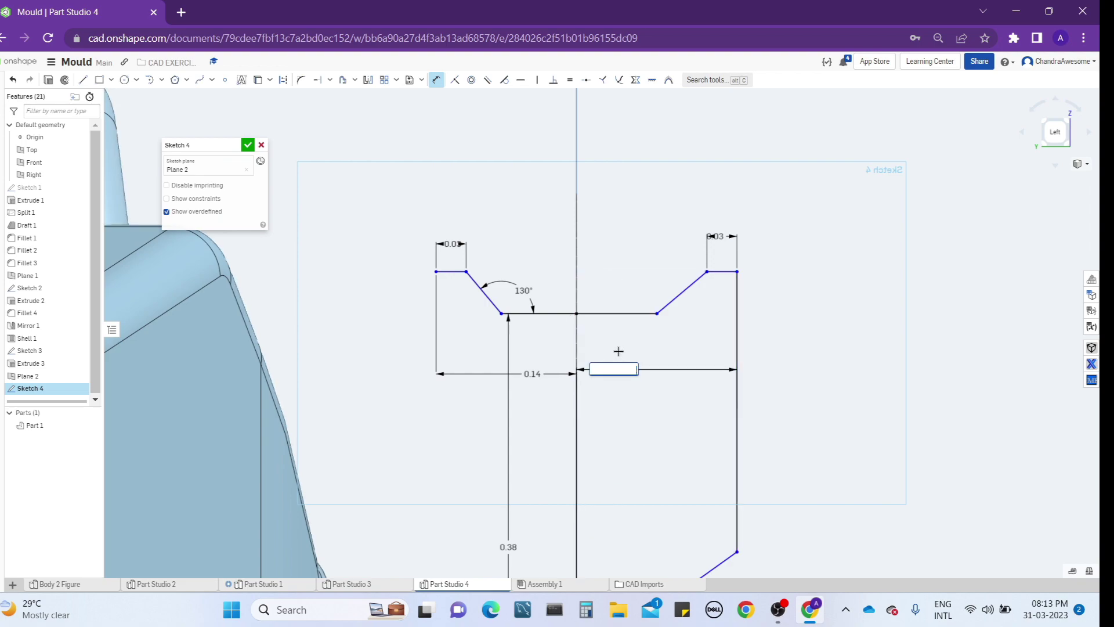
{"action": "type", "text": "0.14"}
{"action": "key", "text": "Return"}
- Try reducing both half-width dimensions of the rim to 0.1 in, and undo both changes
{"action": "scroll", "coordinate": [634, 367], "scroll_direction": "down", "scroll_amount": 2}
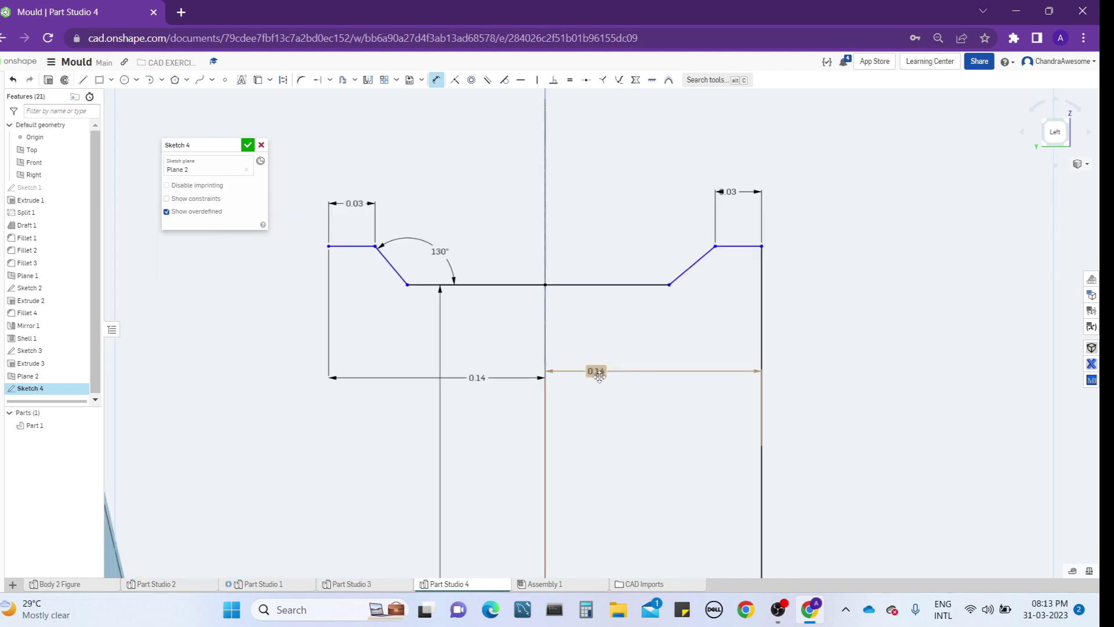
{"action": "left_click", "coordinate": [588, 370]}
{"action": "type", "text": "0.1"}
{"action": "key", "text": "Return"}
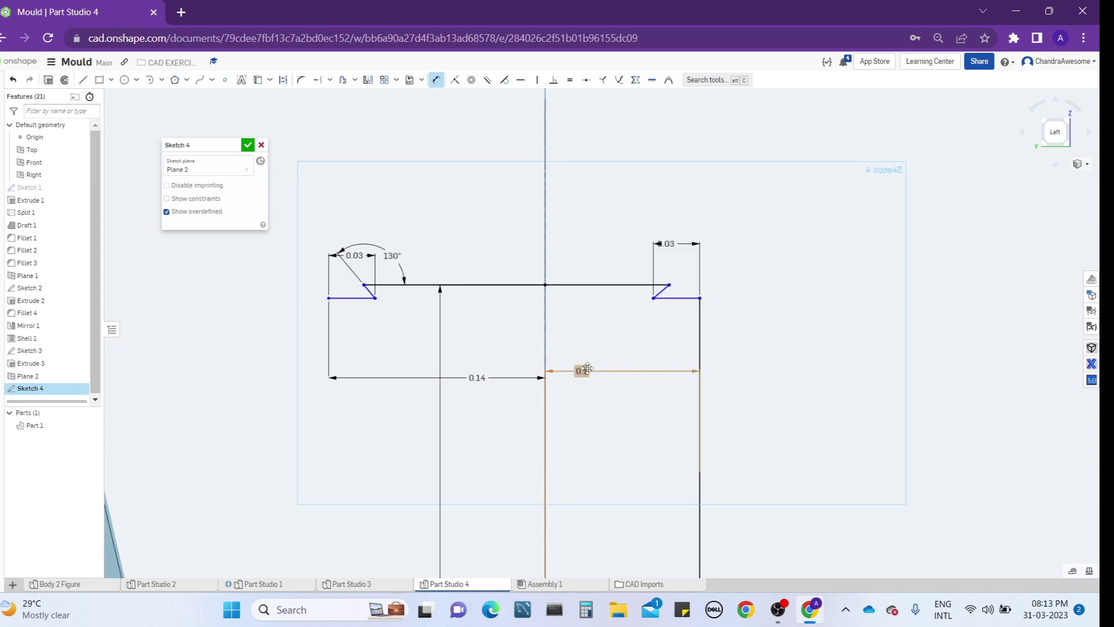
{"action": "double_click", "coordinate": [476, 378]}
{"action": "key", "text": "Return"}
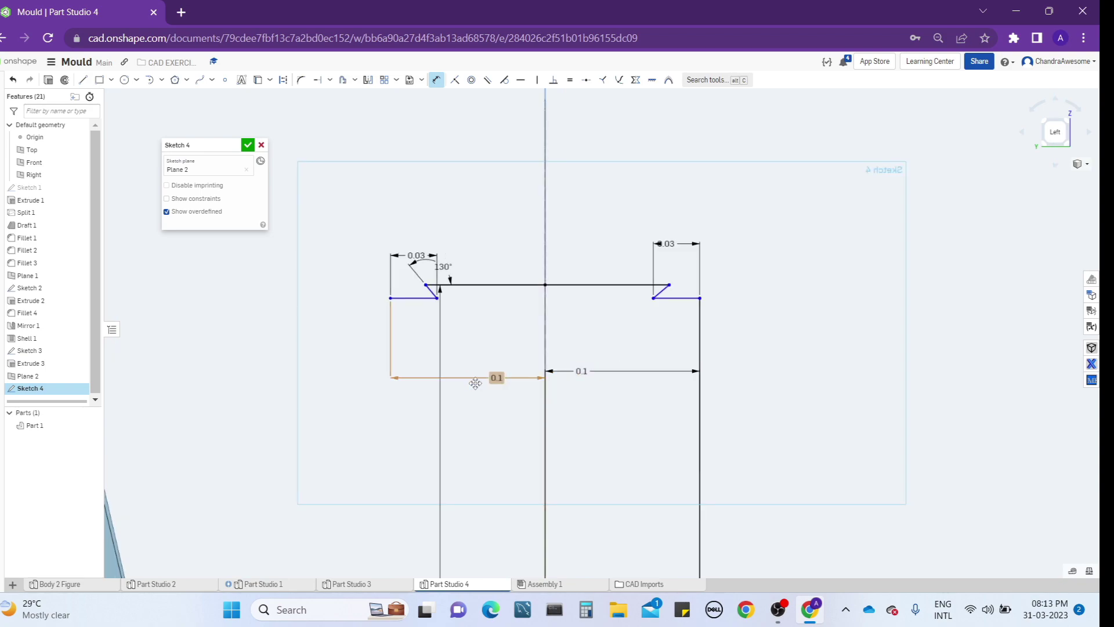
{"action": "key", "text": "ctrl+z"}
{"action": "key", "text": "ctrl+z"}
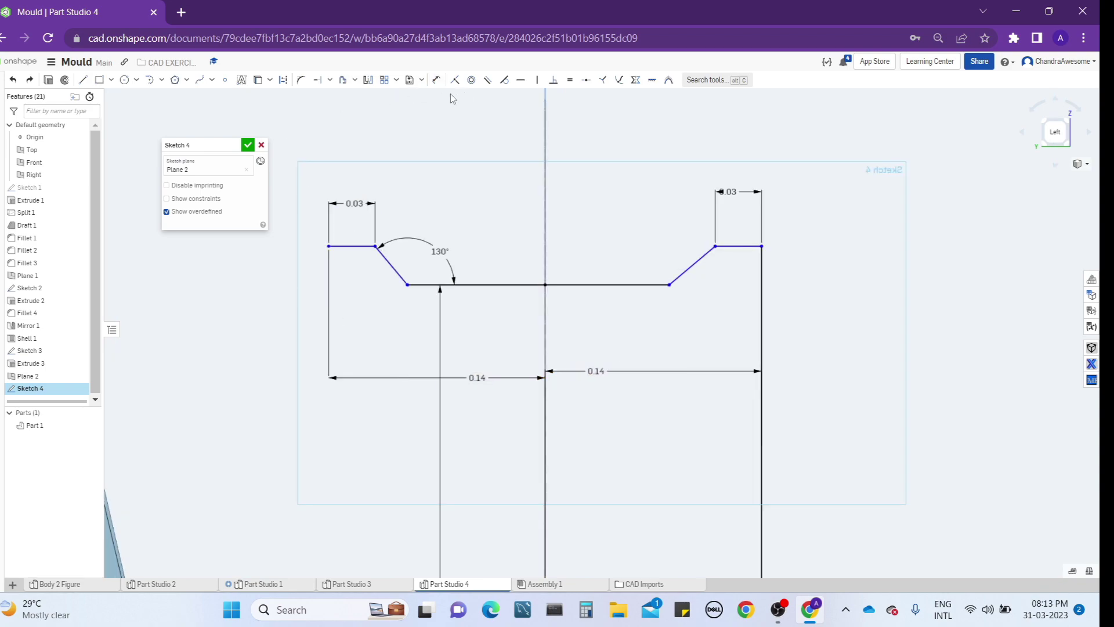
- Dimension the rim channel's depth between its floor and the lip level as 0.025 in
{"action": "left_click", "coordinate": [409, 285]}
{"action": "left_click", "coordinate": [586, 224]}
{"action": "key", "text": "Return"}
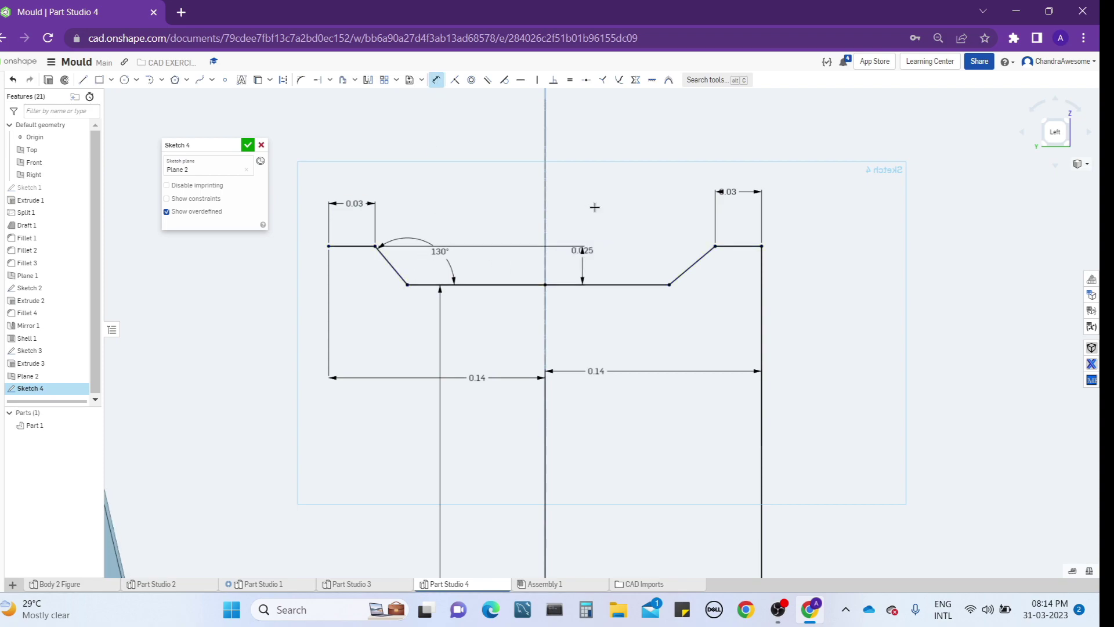
- Set the rim's half-width dimensions on both sides of the vertical reference line to 0.1 in
{"action": "double_click", "coordinate": [477, 378]}
{"action": "right_click", "coordinate": [477, 379]}
{"action": "left_click", "coordinate": [490, 338]}
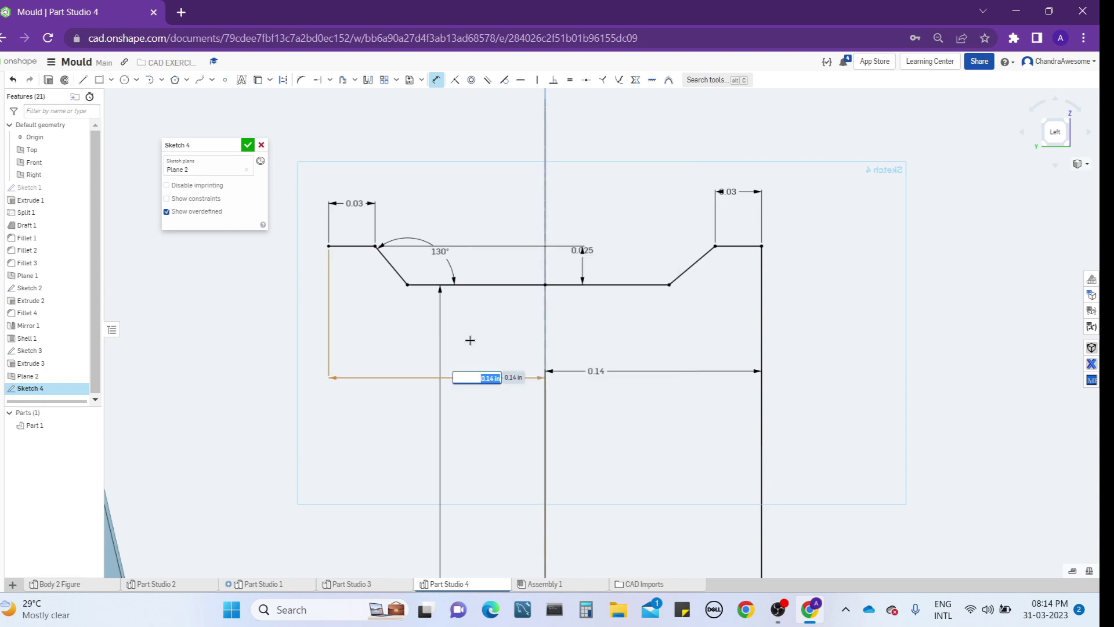
{"action": "type", "text": "0.1"}
{"action": "key", "text": "Return"}
{"action": "double_click", "coordinate": [603, 377]}
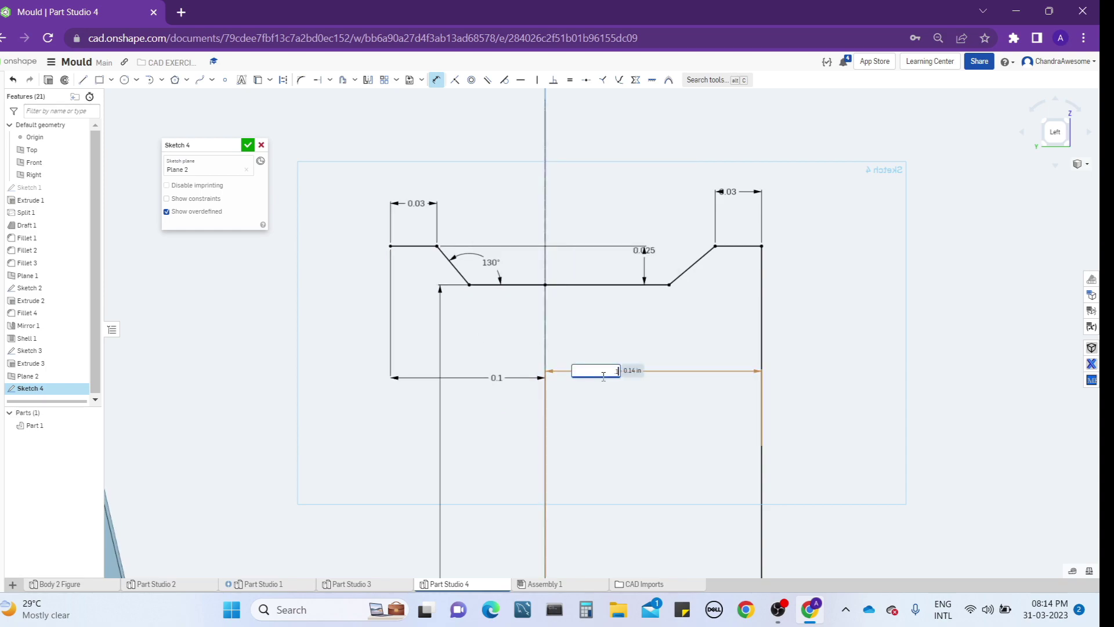
{"action": "type", "text": "0.1"}
{"action": "key", "text": "Return"}
- Dimension the length of the wheel profile's outer vertical line as 0.25 in
{"action": "scroll", "coordinate": [603, 376], "scroll_direction": "down", "scroll_amount": 3}
{"action": "scroll", "coordinate": [607, 375], "scroll_direction": "up", "scroll_amount": 1}
{"action": "scroll", "coordinate": [607, 376], "scroll_direction": "up", "scroll_amount": 1}
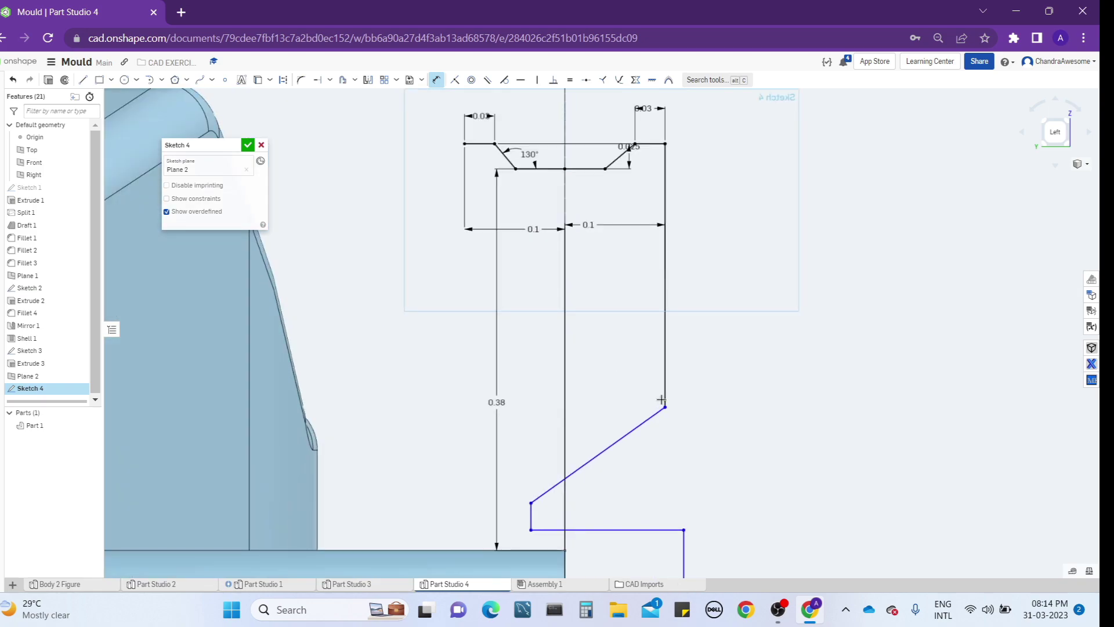
{"action": "left_click", "coordinate": [666, 378]}
{"action": "left_click", "coordinate": [750, 367]}
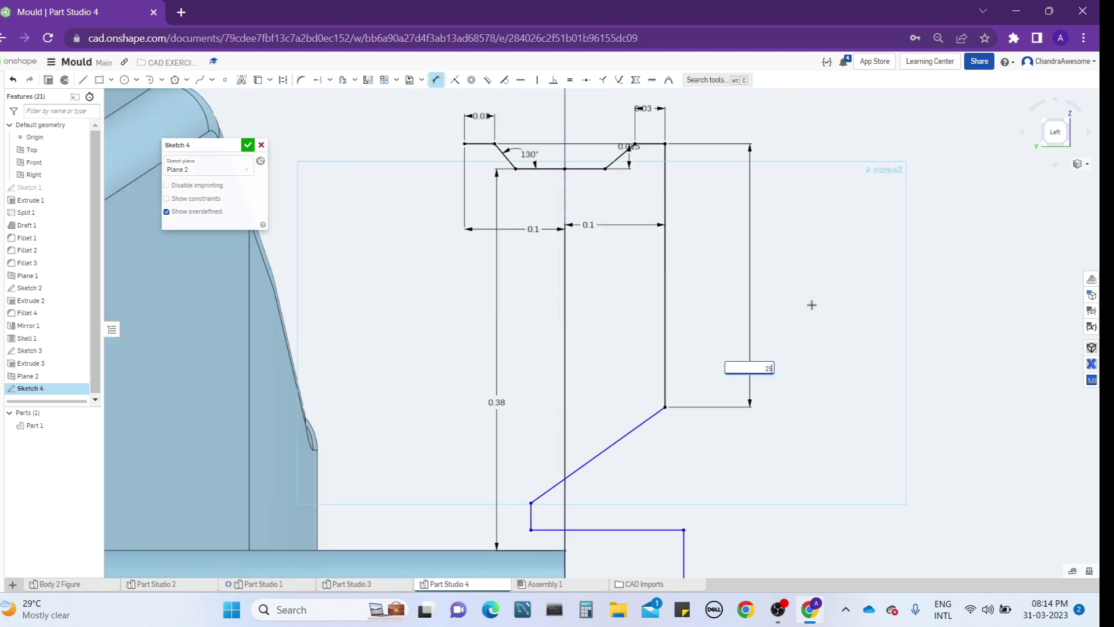
{"action": "type", "text": ".25"}
{"action": "key", "text": "Return"}
- Place a length dimension on the slanted line below the outer vertical line, and delete it
{"action": "left_click", "coordinate": [649, 405]}
{"action": "left_click", "coordinate": [662, 330]}
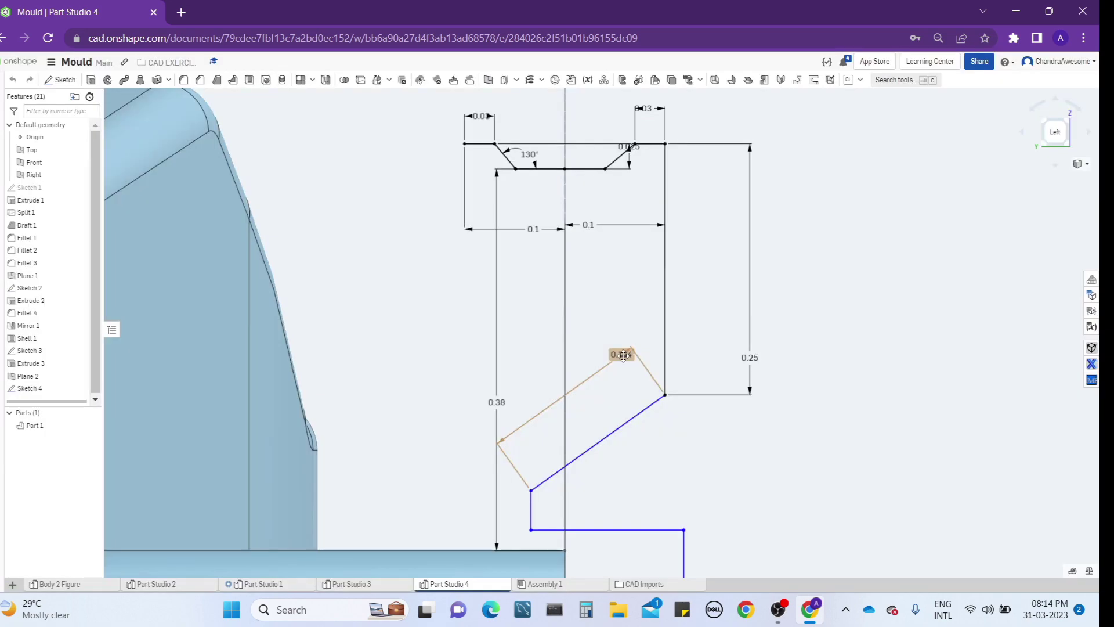
{"action": "right_click", "coordinate": [628, 353]}
{"action": "left_click", "coordinate": [638, 364]}
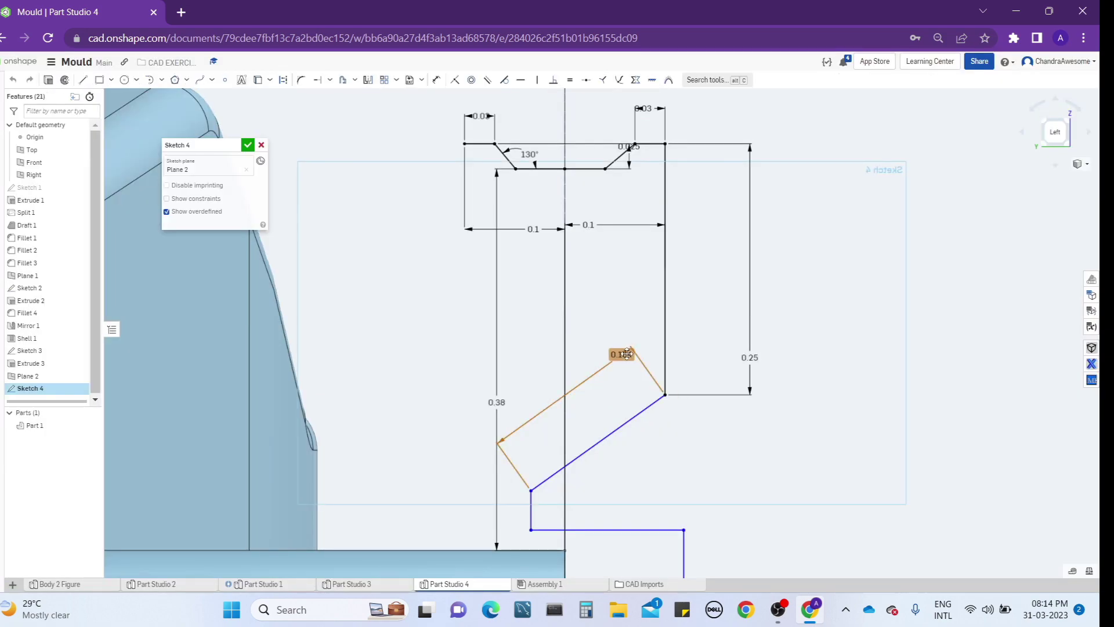
{"action": "key", "text": "Delete"}
- Dimension the angle between the outer vertical line and the slanted line below it as 120 degrees
{"action": "key", "text": "d"}
{"action": "left_click", "coordinate": [665, 348]}
{"action": "left_click", "coordinate": [638, 413]}
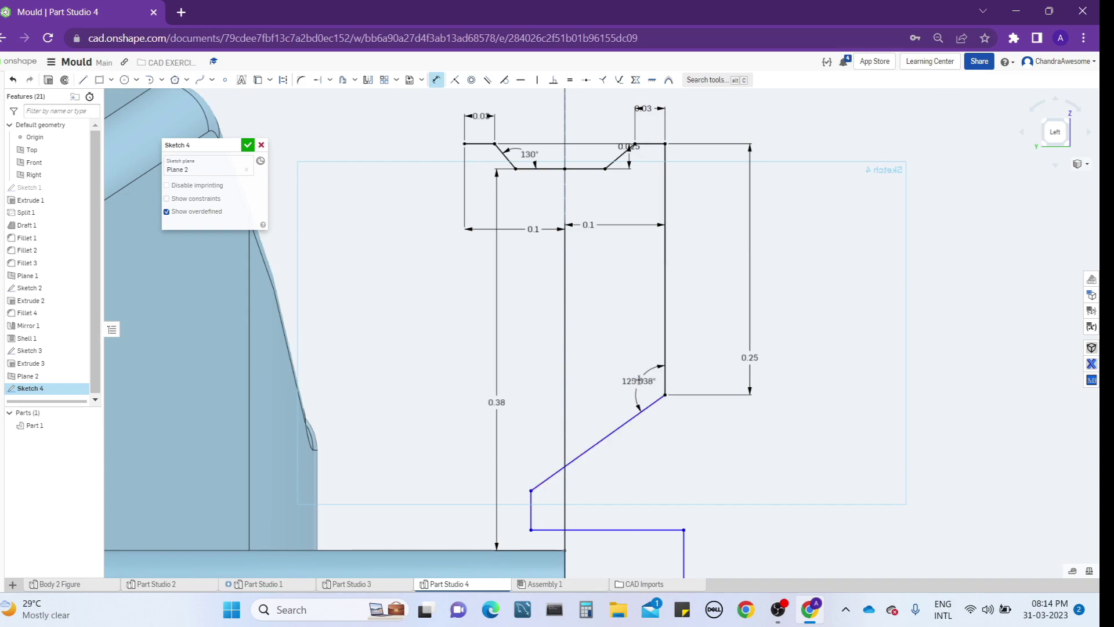
{"action": "left_click", "coordinate": [638, 380]}
{"action": "type", "text": "120"}
{"action": "key", "text": "Return"}
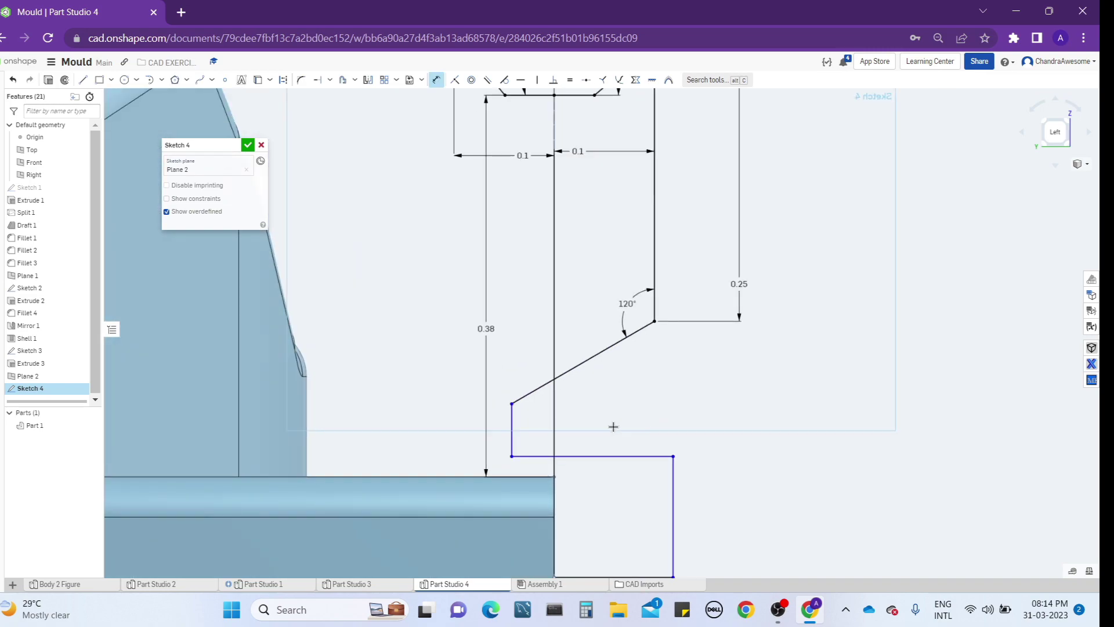
- Dimension the horizontal hub line above the axle block as 0.15 in
{"action": "left_click", "coordinate": [650, 422]}
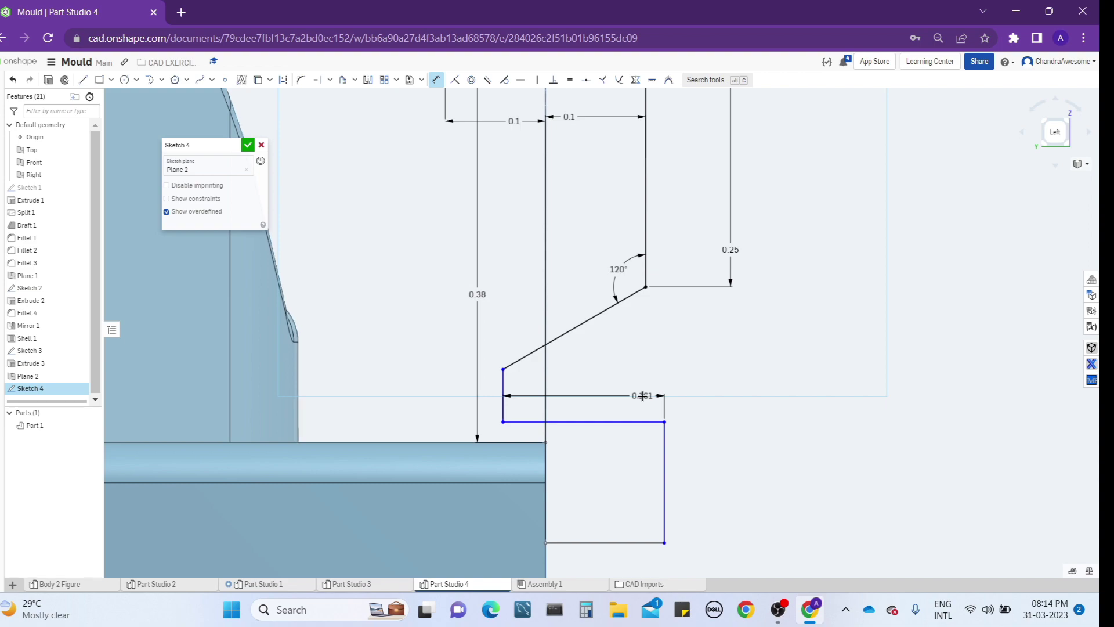
{"action": "left_click", "coordinate": [642, 395]}
{"action": "type", "text": "0.15"}
{"action": "key", "text": "Return"}
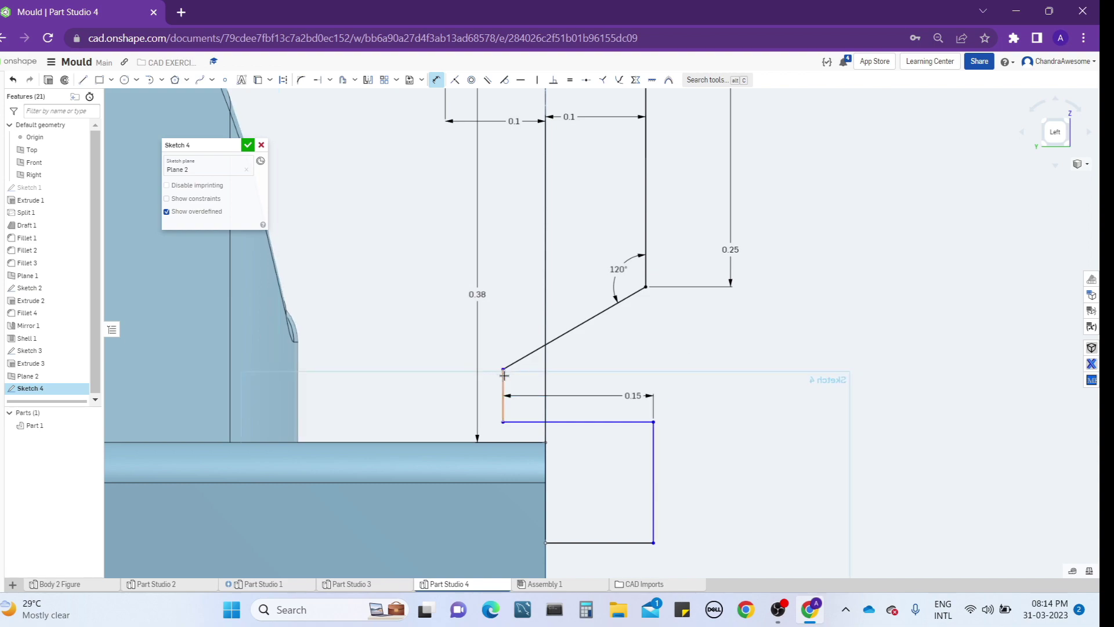
- Try dimensioning the angle between the short vertical hub line and the slanted line, and delete that dimension
{"action": "left_click", "coordinate": [504, 376]}
{"action": "left_click", "coordinate": [515, 362]}
{"action": "left_click", "coordinate": [537, 372]}
{"action": "scroll", "coordinate": [537, 372], "scroll_direction": "up", "scroll_amount": 5}
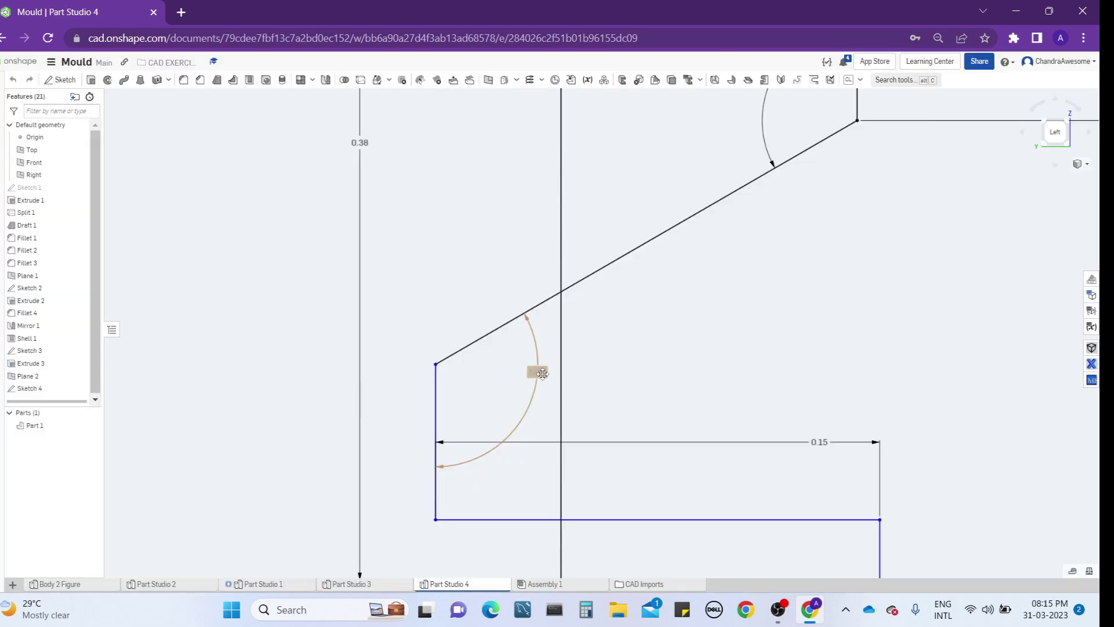
{"action": "right_click", "coordinate": [545, 376]}
{"action": "left_click", "coordinate": [559, 383]}
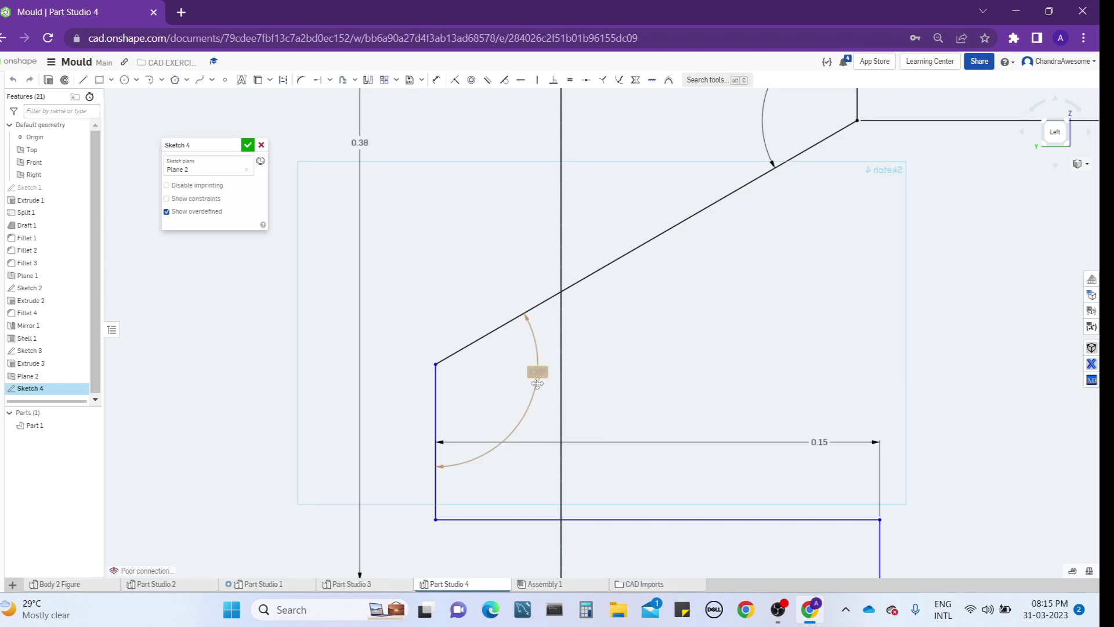
{"action": "scroll", "coordinate": [541, 370], "scroll_direction": "down", "scroll_amount": 5}
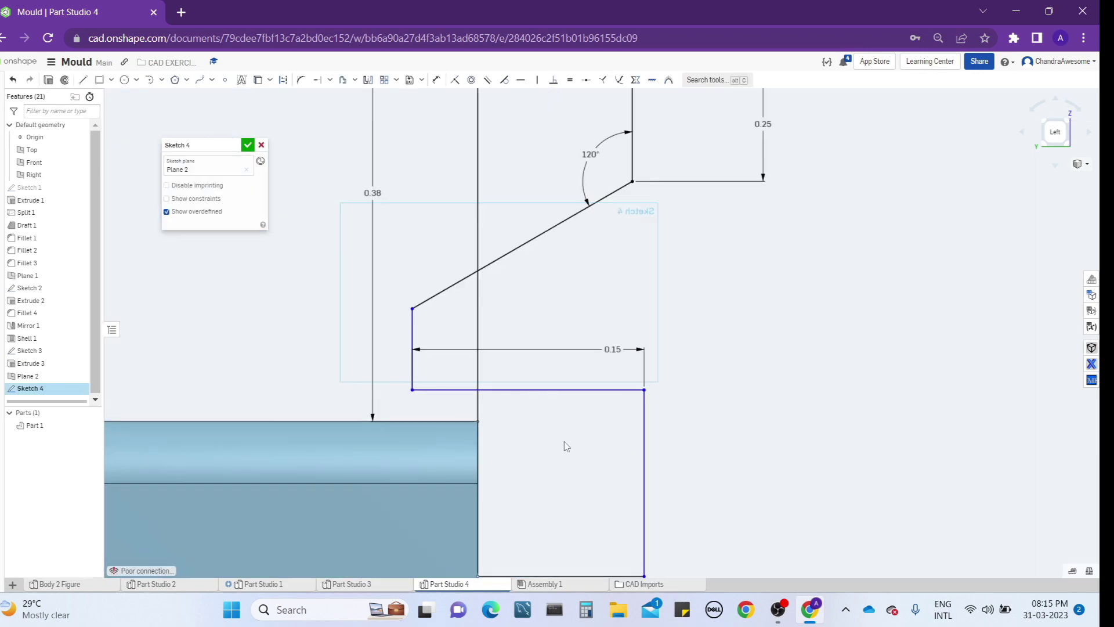
- Dimension the gap between the horizontal hub line and the axle block's upper edge as 0.025 in
{"action": "scroll", "coordinate": [522, 427], "scroll_direction": "up", "scroll_amount": 4}
{"action": "key", "text": "d"}
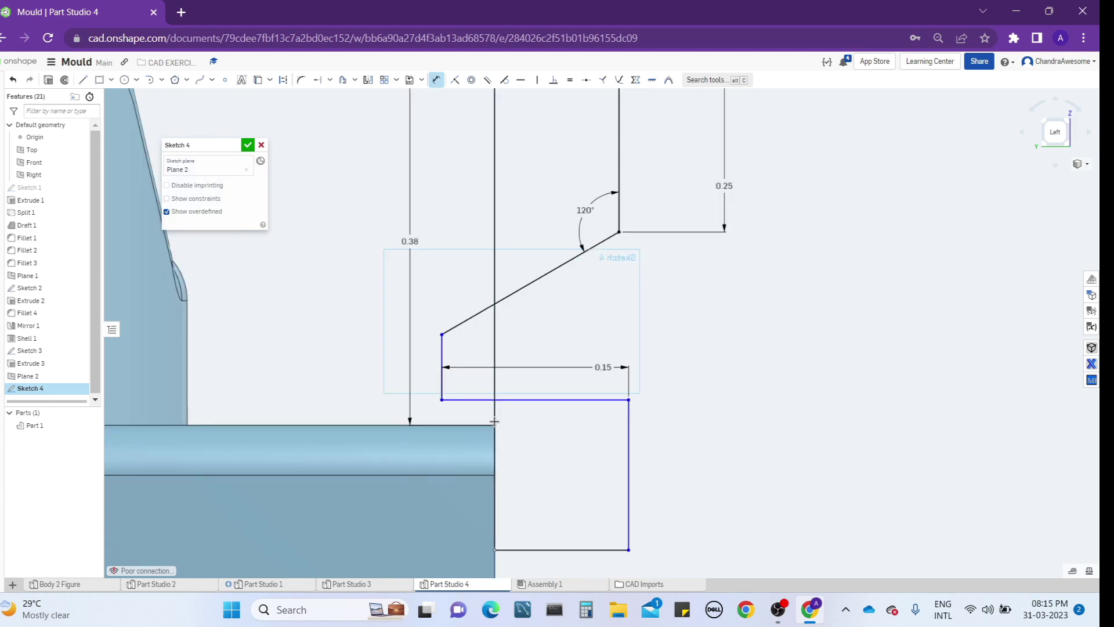
{"action": "left_click", "coordinate": [461, 388]}
{"action": "left_click", "coordinate": [460, 428]}
{"action": "left_click", "coordinate": [288, 405]}
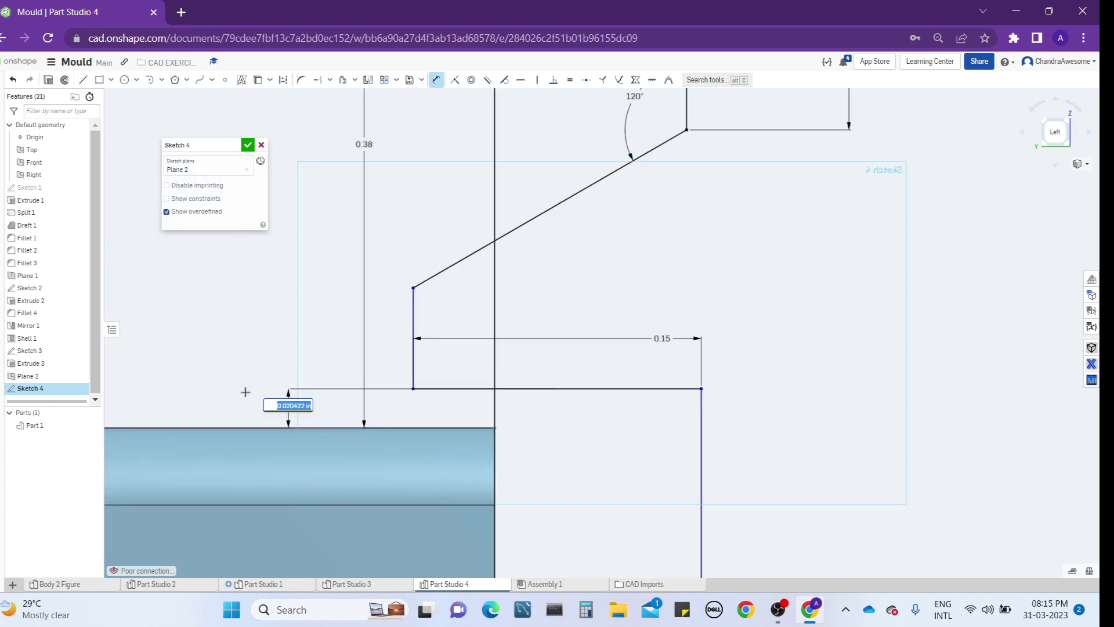
{"action": "type", "text": "0.025"}
{"action": "key", "text": "Return"}
- Dimension the short vertical hub line above the axle block as 0.05 in
{"action": "scroll", "coordinate": [589, 451], "scroll_direction": "down", "scroll_amount": 8}
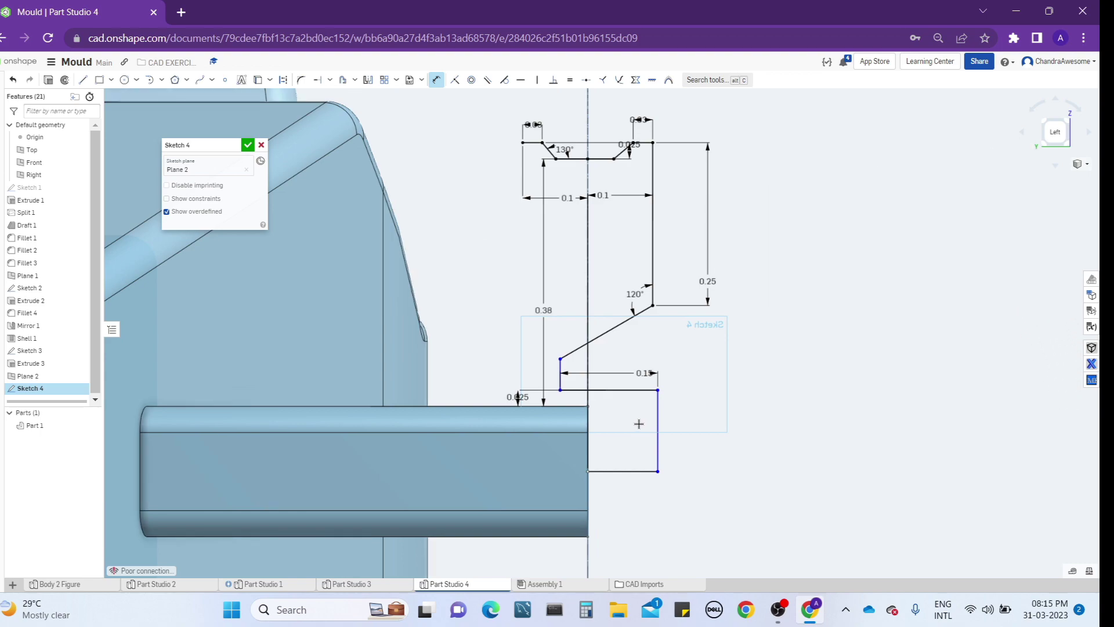
{"action": "scroll", "coordinate": [562, 377], "scroll_direction": "up", "scroll_amount": 3}
{"action": "left_click", "coordinate": [566, 387]}
{"action": "left_click", "coordinate": [847, 386]}
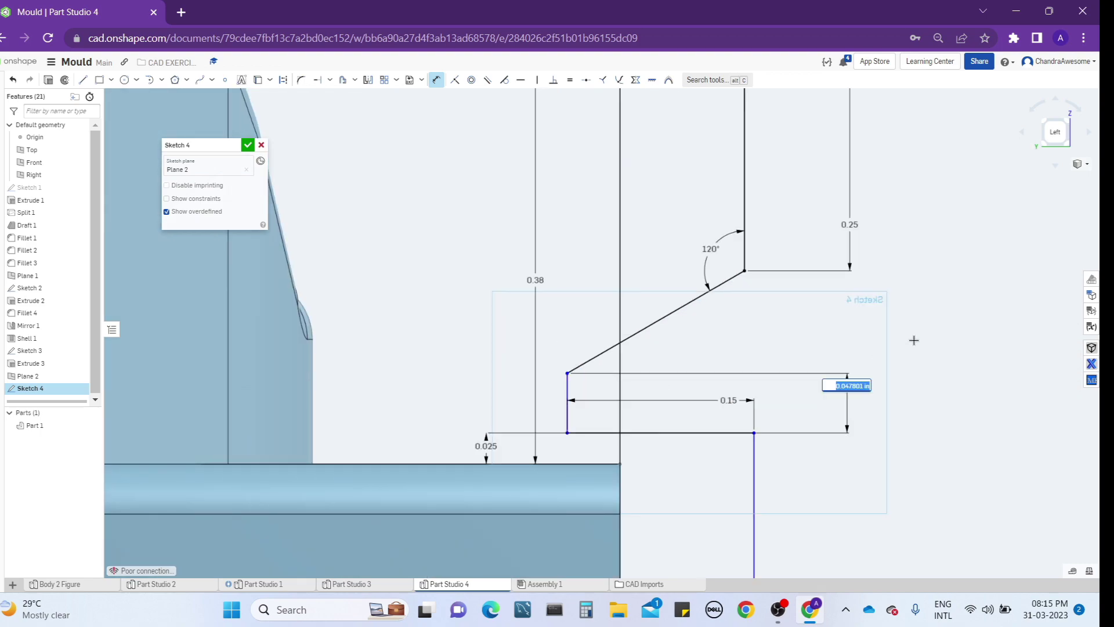
{"action": "type", "text": "0.05"}
{"action": "key", "text": "Return"}
{"action": "scroll", "coordinate": [914, 340], "scroll_direction": "down", "scroll_amount": 4}
{"action": "middle_click_drag", "start_coordinate": [910, 389], "coordinate": [848, 408]}
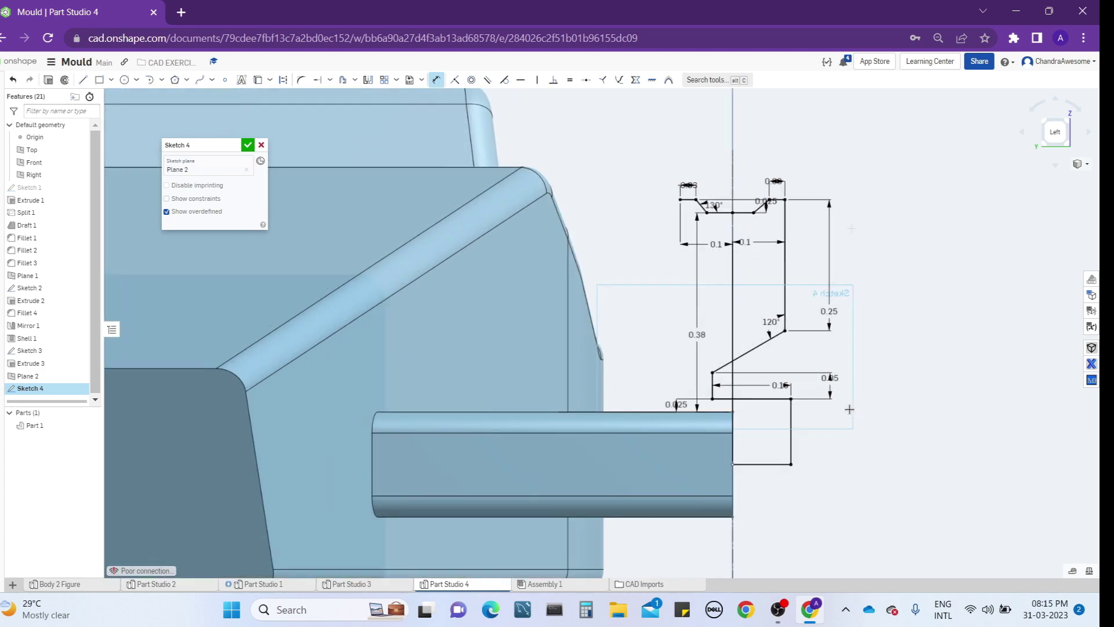
{"action": "scroll", "coordinate": [853, 228], "scroll_direction": "up", "scroll_amount": 3}
{"action": "scroll", "coordinate": [851, 228], "scroll_direction": "down", "scroll_amount": 2}
{"action": "scroll", "coordinate": [852, 228], "scroll_direction": "up", "scroll_amount": 4}
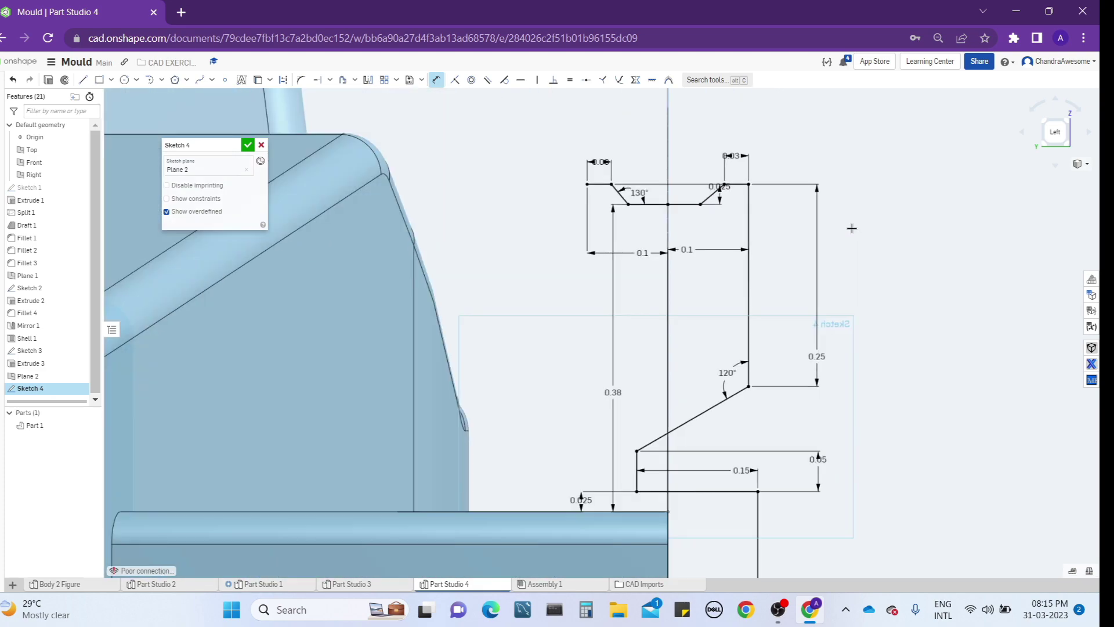
{"action": "scroll", "coordinate": [749, 269], "scroll_direction": "down", "scroll_amount": 3}
{"action": "scroll", "coordinate": [582, 180], "scroll_direction": "up", "scroll_amount": 2}
{"action": "scroll", "coordinate": [582, 181], "scroll_direction": "up", "scroll_amount": 2}
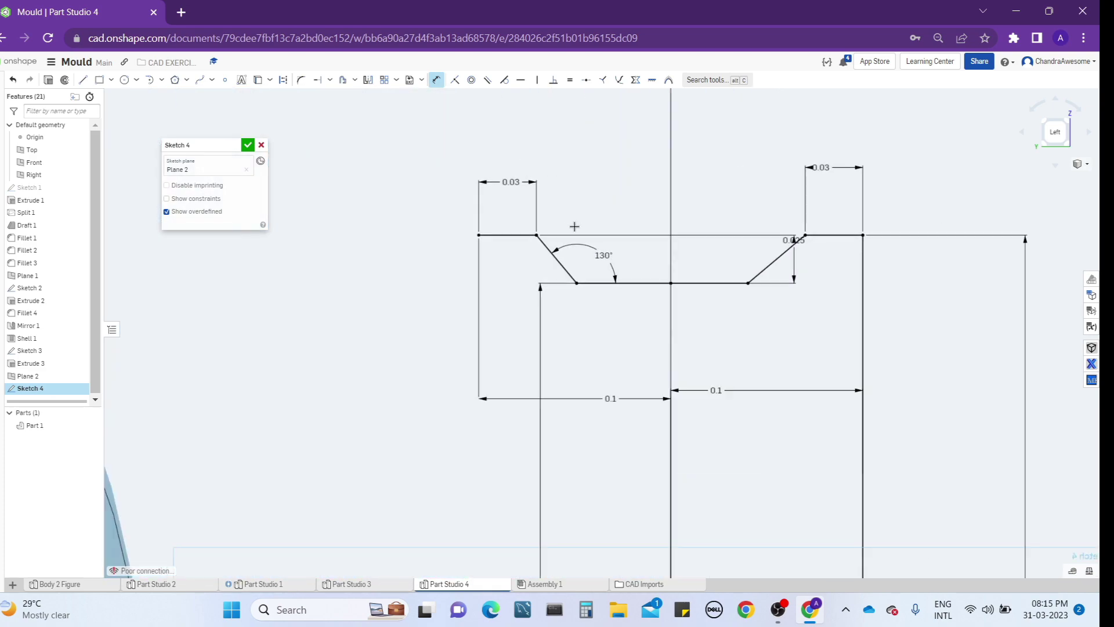
{"action": "left_click", "coordinate": [343, 79]}
{"action": "left_click", "coordinate": [504, 236]}
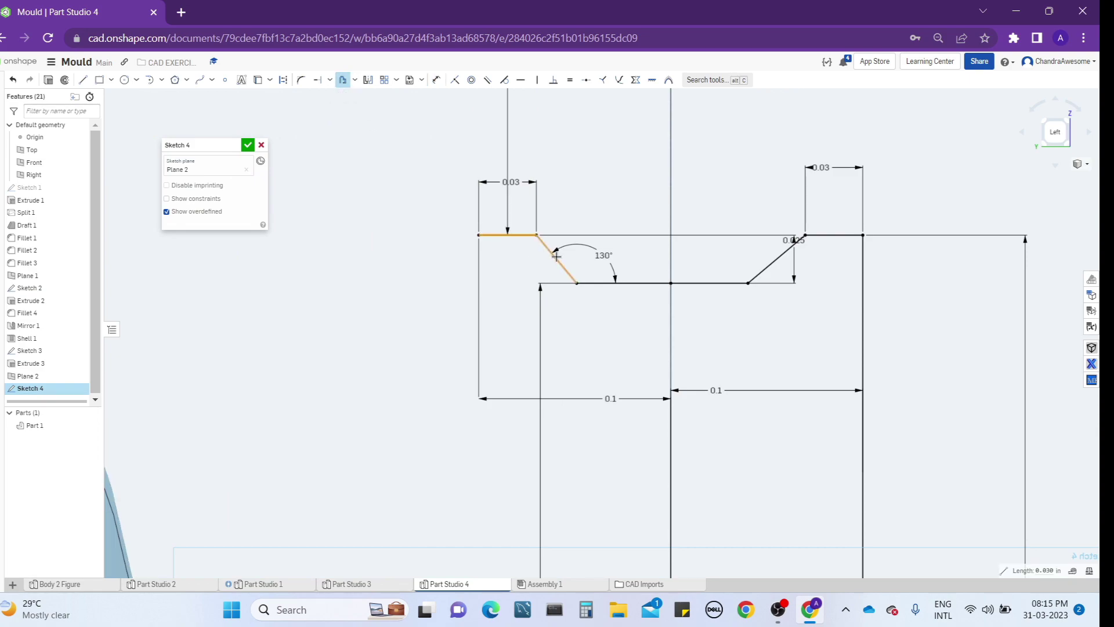
{"action": "left_click", "coordinate": [557, 256]}
{"action": "scroll", "coordinate": [558, 257], "scroll_direction": "down", "scroll_amount": 5}
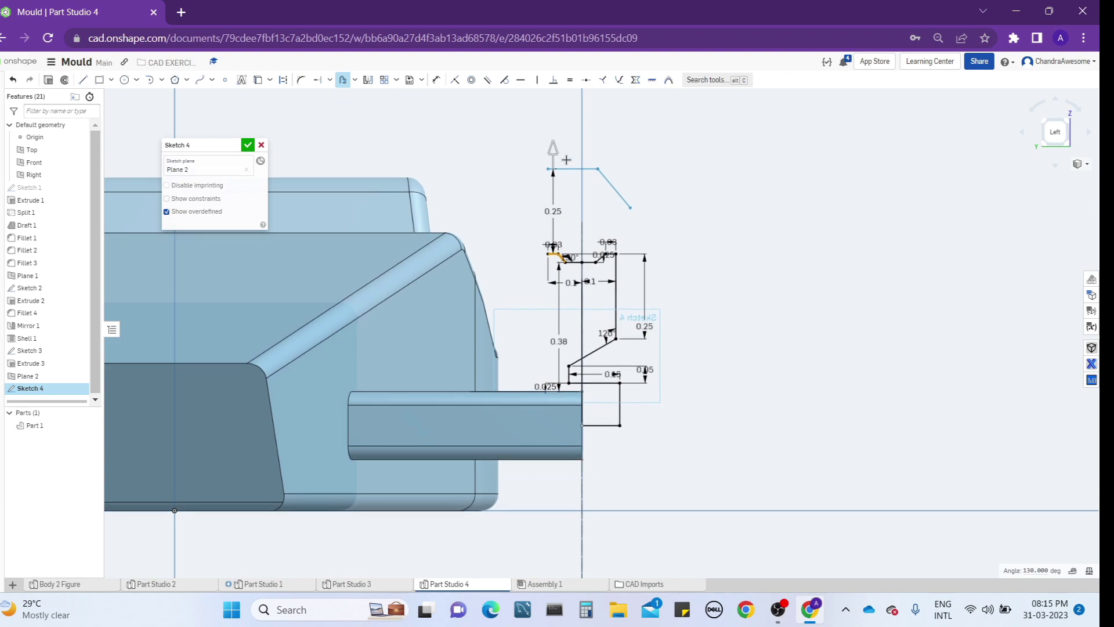
{"action": "scroll", "coordinate": [566, 260], "scroll_direction": "up", "scroll_amount": 5}
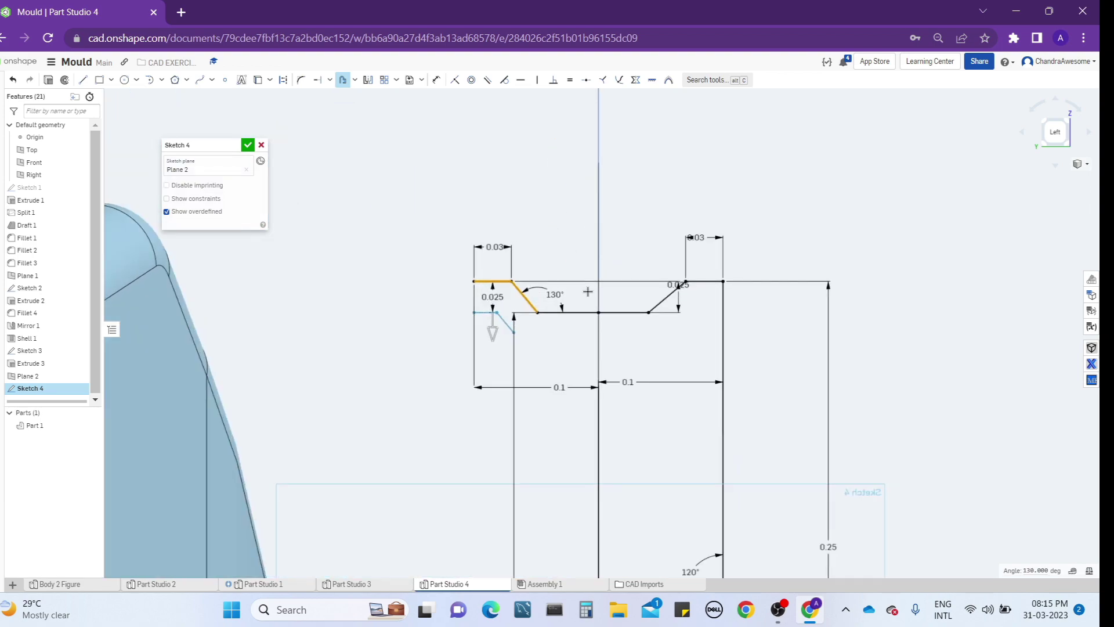
{"action": "left_click", "coordinate": [510, 331]}
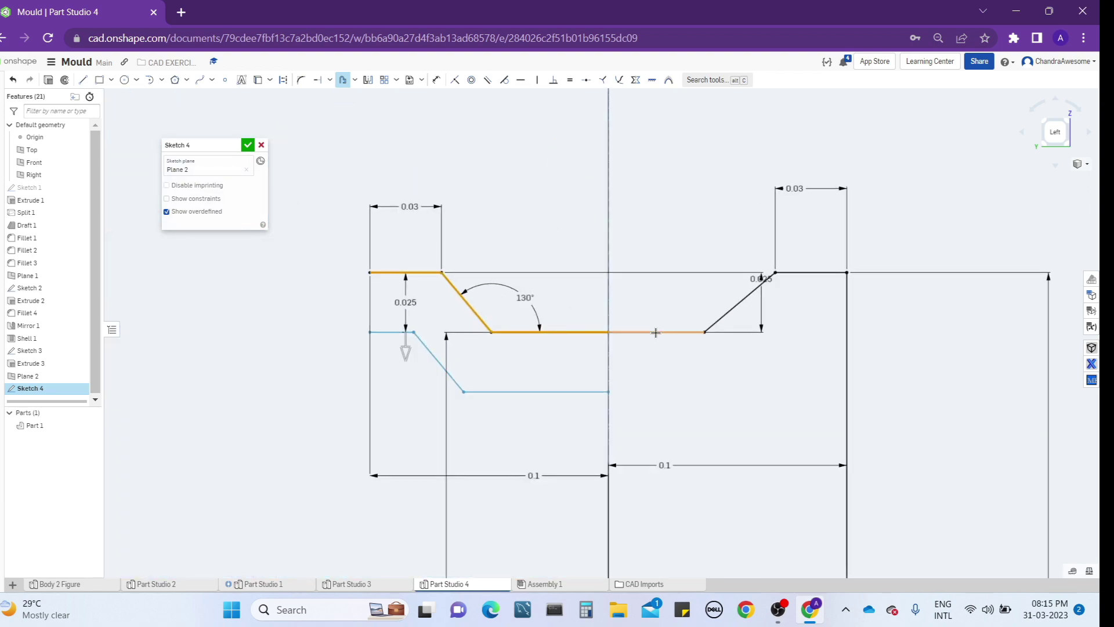
{"action": "left_click", "coordinate": [656, 332]}
{"action": "left_click", "coordinate": [754, 290]}
{"action": "left_click", "coordinate": [804, 274]}
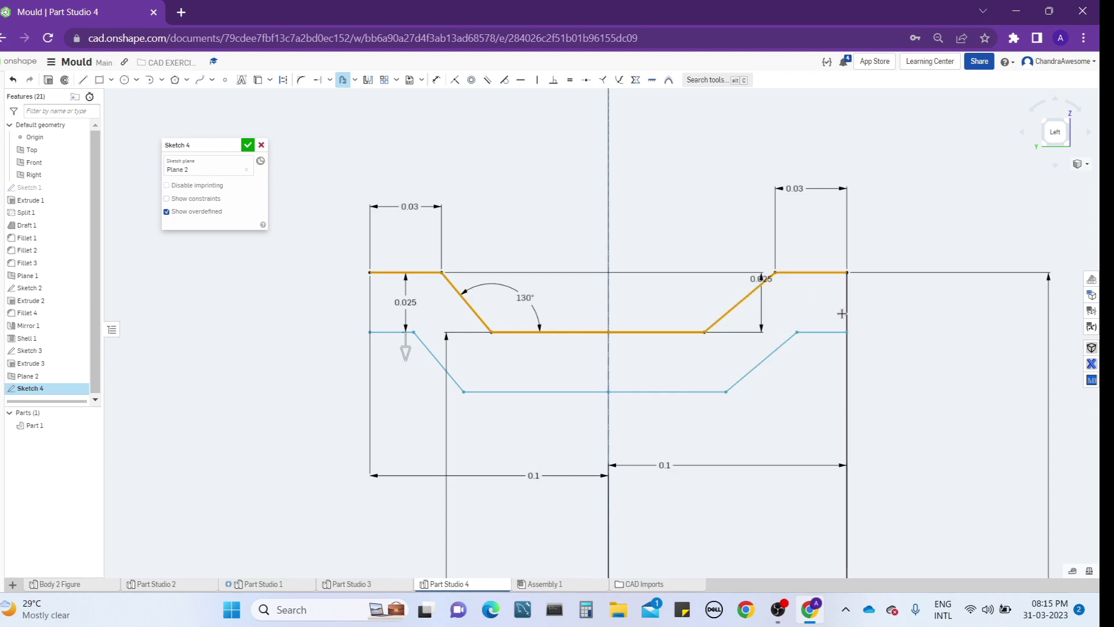
{"action": "left_click", "coordinate": [847, 313]}
{"action": "scroll", "coordinate": [847, 313], "scroll_direction": "down", "scroll_amount": 5}
{"action": "middle_click_drag", "start_coordinate": [864, 388], "coordinate": [853, 300]}
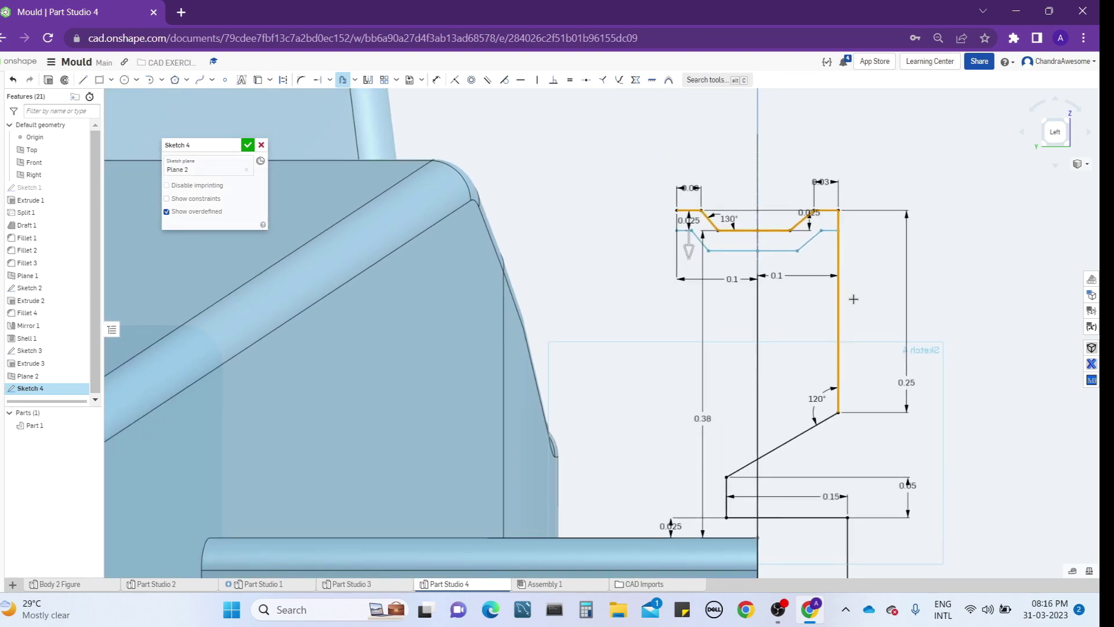
{"action": "scroll", "coordinate": [851, 200], "scroll_direction": "up", "scroll_amount": 5}
{"action": "scroll", "coordinate": [830, 400], "scroll_direction": "down", "scroll_amount": 5}
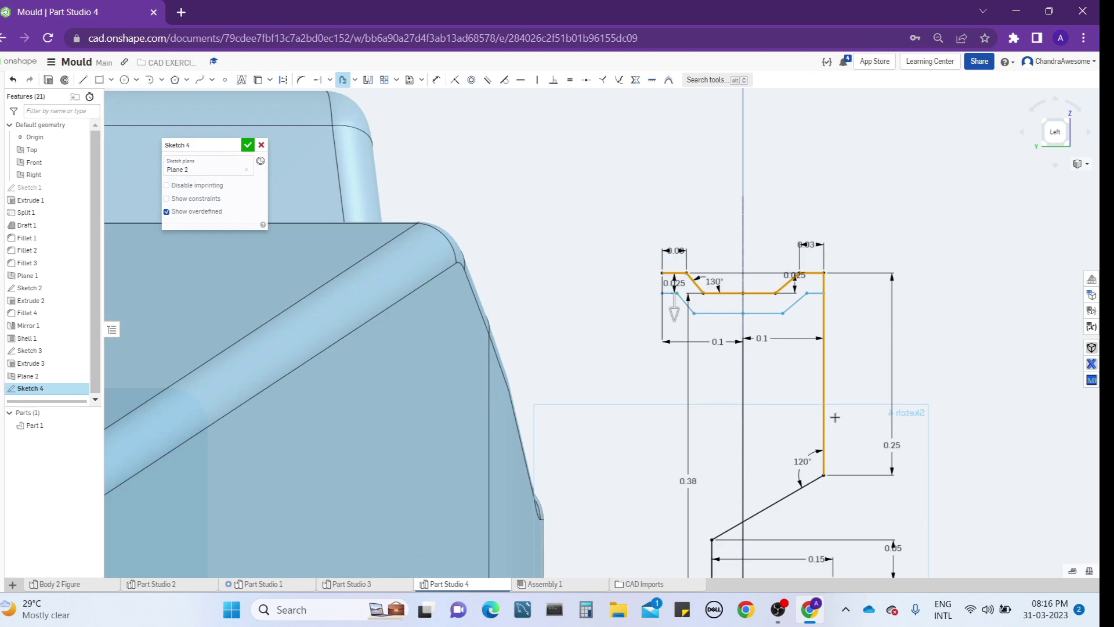
{"action": "scroll", "coordinate": [820, 480], "scroll_direction": "up", "scroll_amount": 5}
{"action": "scroll", "coordinate": [805, 453], "scroll_direction": "down", "scroll_amount": 3}
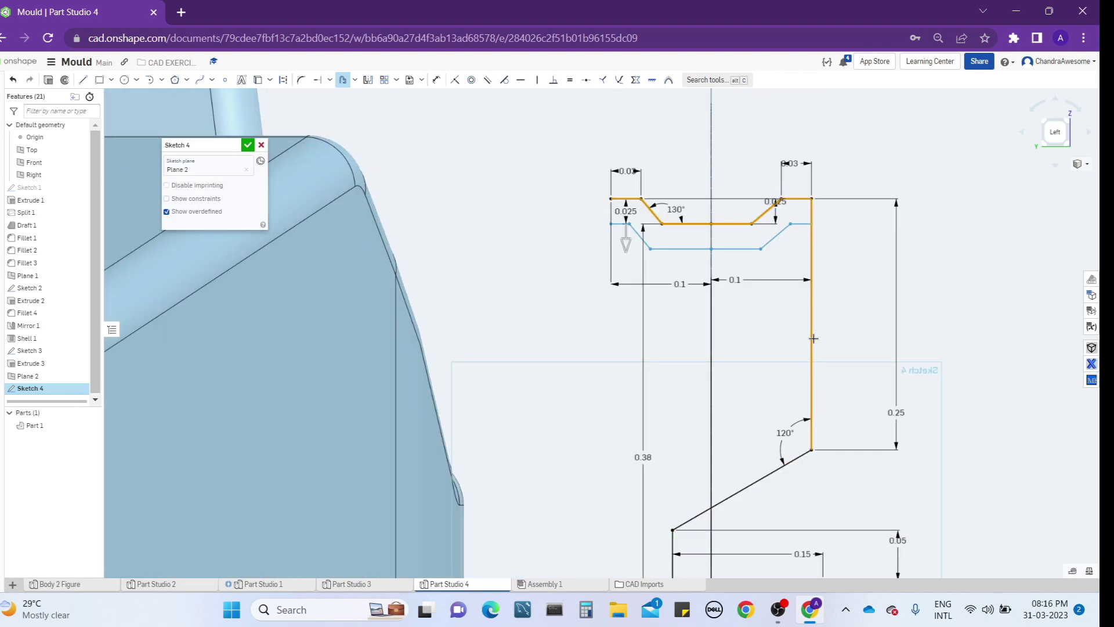
{"action": "scroll", "coordinate": [806, 152], "scroll_direction": "up", "scroll_amount": 3}
{"action": "scroll", "coordinate": [824, 296], "scroll_direction": "up", "scroll_amount": 2}
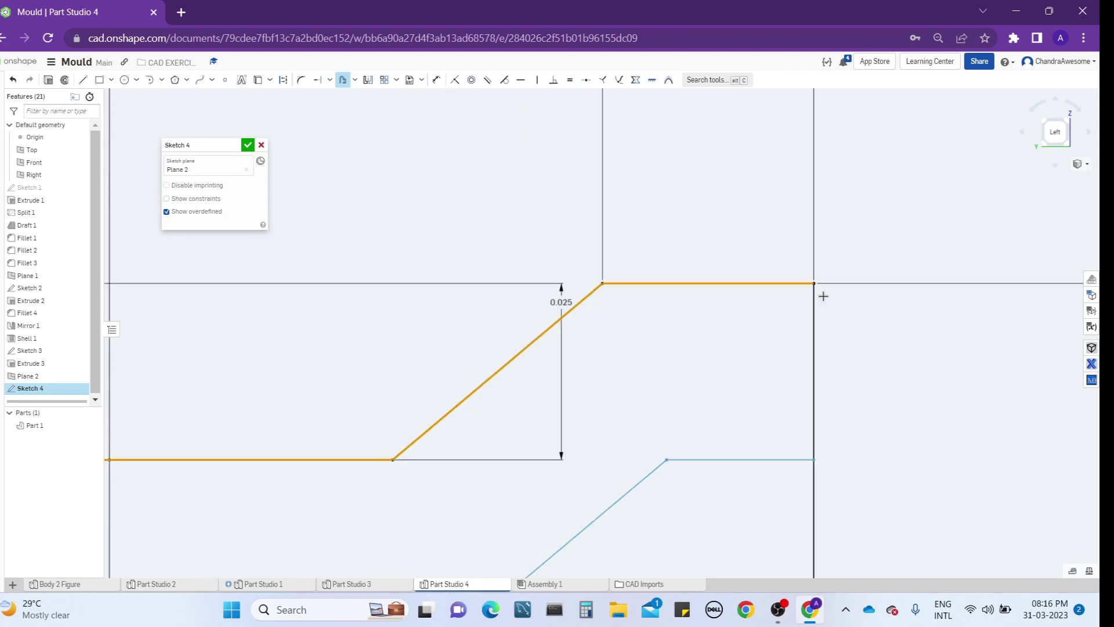
{"action": "scroll", "coordinate": [823, 296], "scroll_direction": "up", "scroll_amount": 3}
{"action": "scroll", "coordinate": [798, 297], "scroll_direction": "down", "scroll_amount": 6}
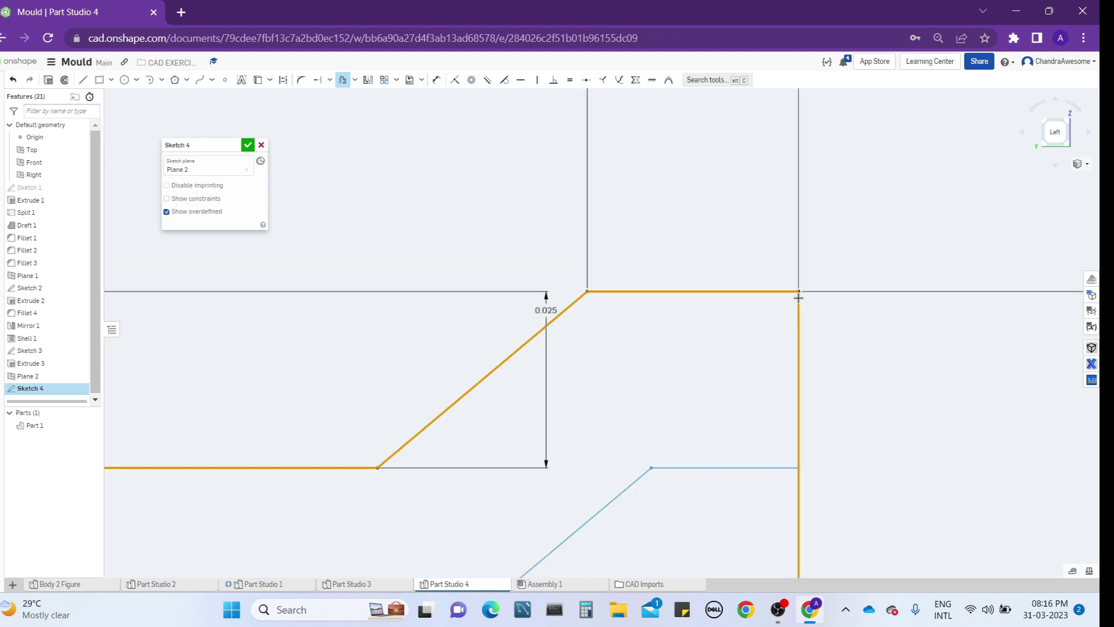
{"action": "middle_click_drag", "start_coordinate": [859, 401], "coordinate": [809, 342]}
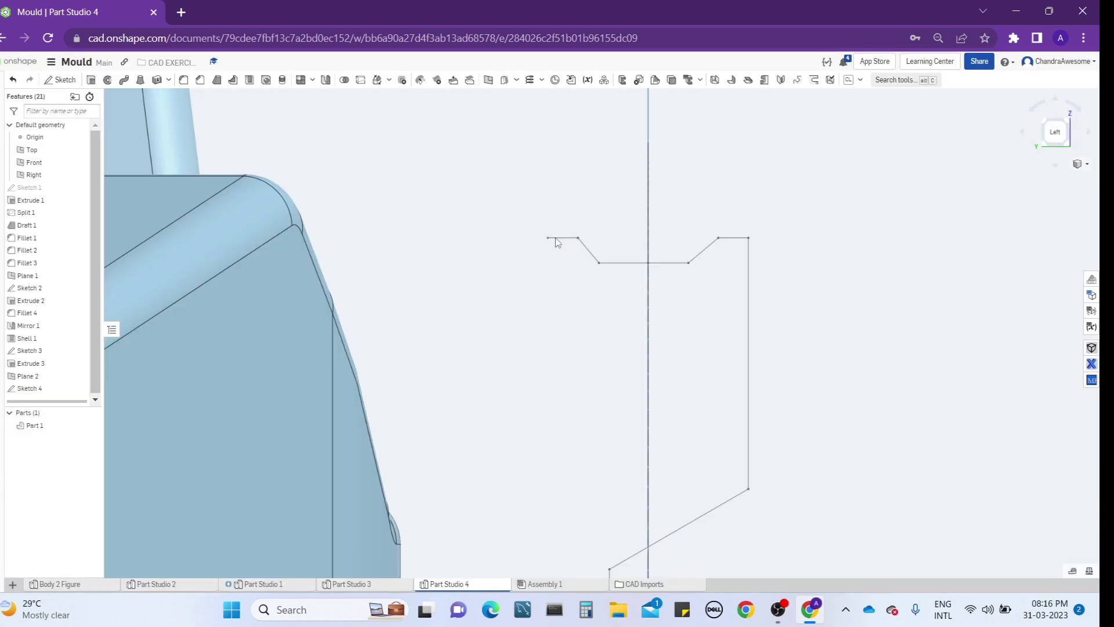
{"action": "right_click", "coordinate": [555, 238]}
{"action": "left_click", "coordinate": [580, 248]}
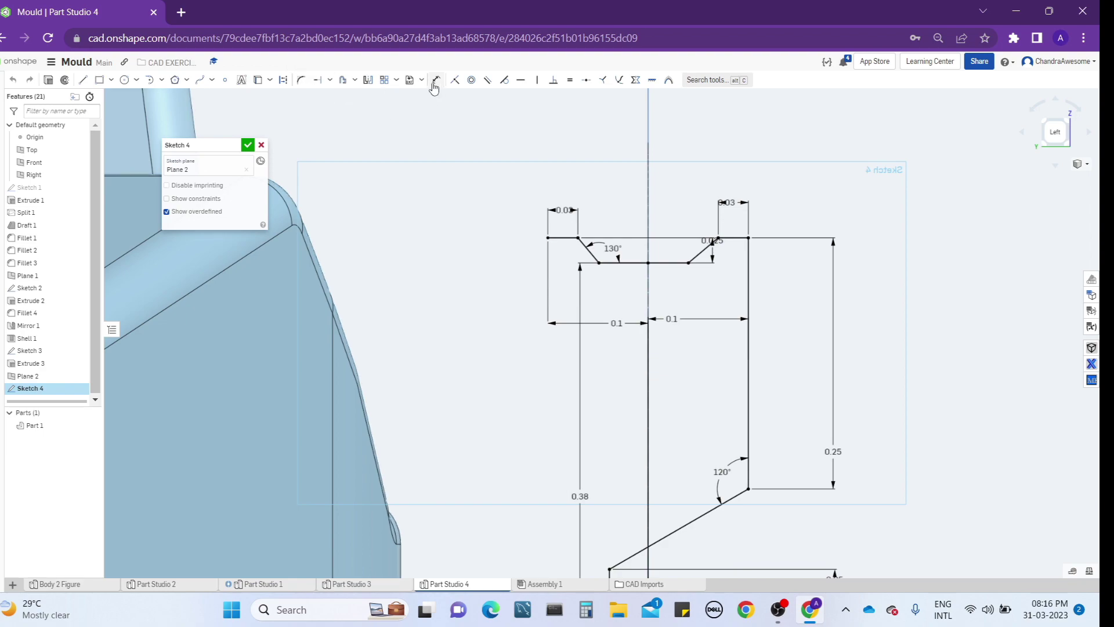
{"action": "left_click", "coordinate": [350, 82]}
{"action": "scroll", "coordinate": [651, 211], "scroll_direction": "up", "scroll_amount": 5}
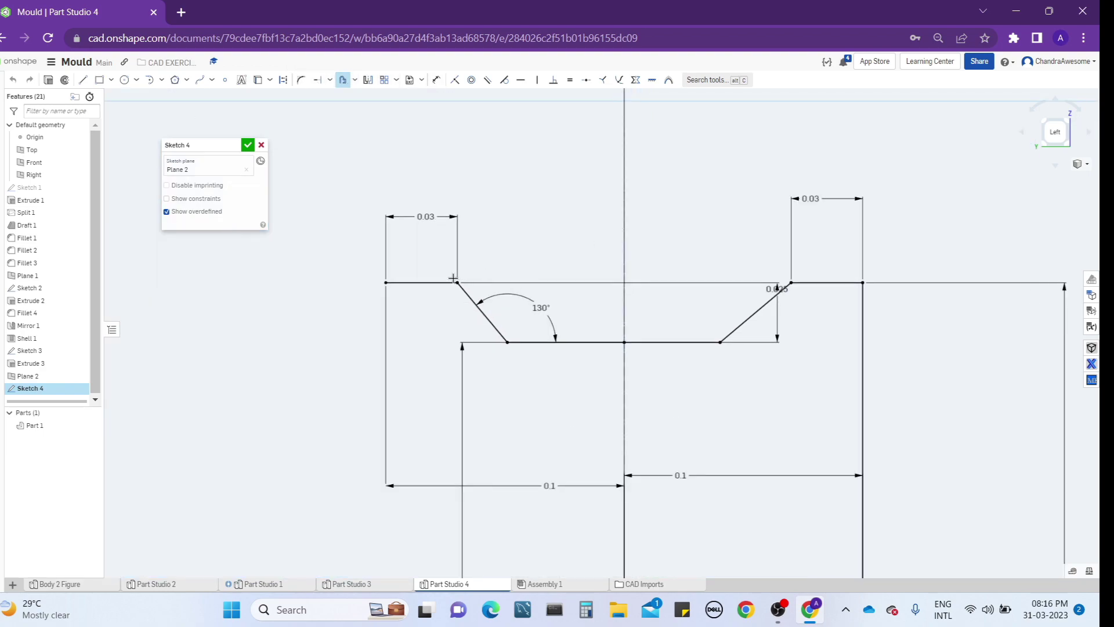
{"action": "left_click", "coordinate": [437, 283]}
{"action": "left_click", "coordinate": [483, 313]}
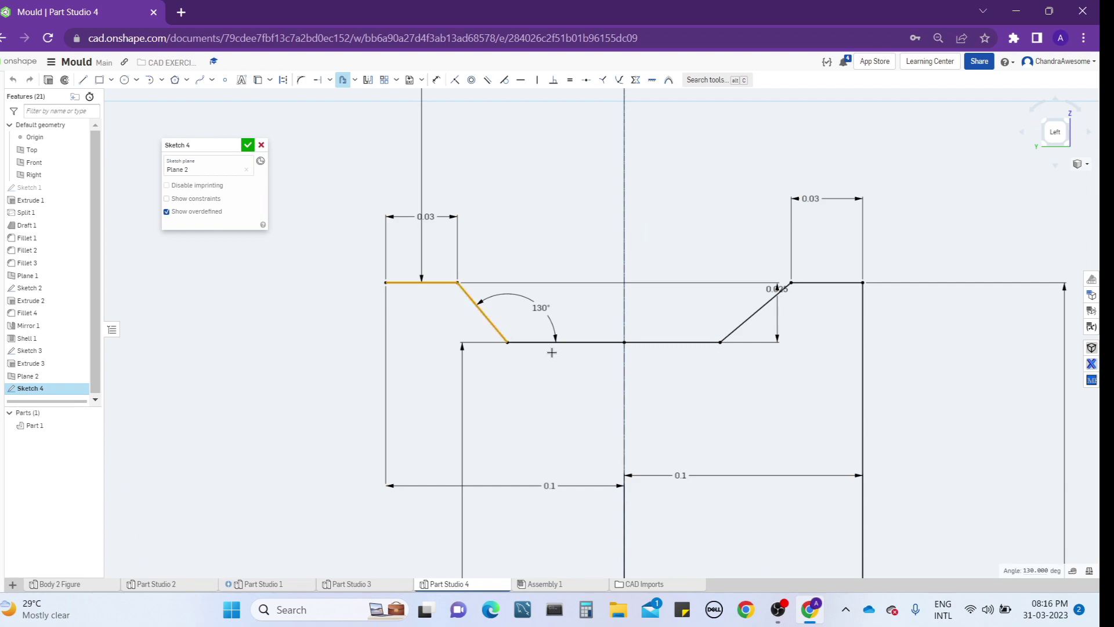
{"action": "left_click", "coordinate": [545, 342]}
{"action": "left_click", "coordinate": [673, 342]}
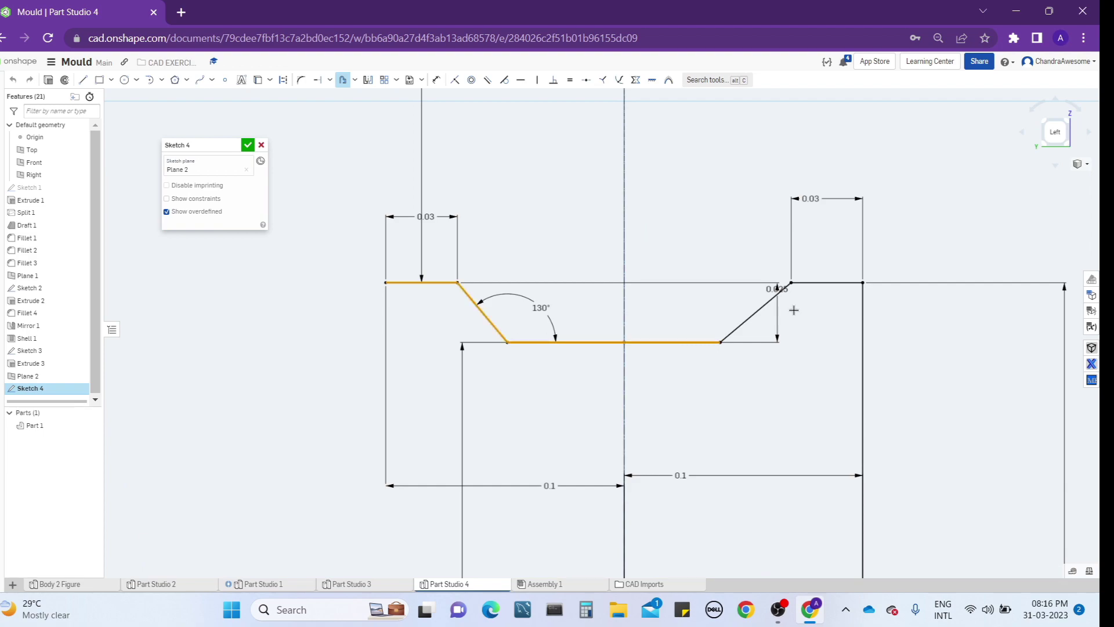
{"action": "left_click", "coordinate": [753, 314]}
{"action": "scroll", "coordinate": [754, 313], "scroll_direction": "down", "scroll_amount": 7}
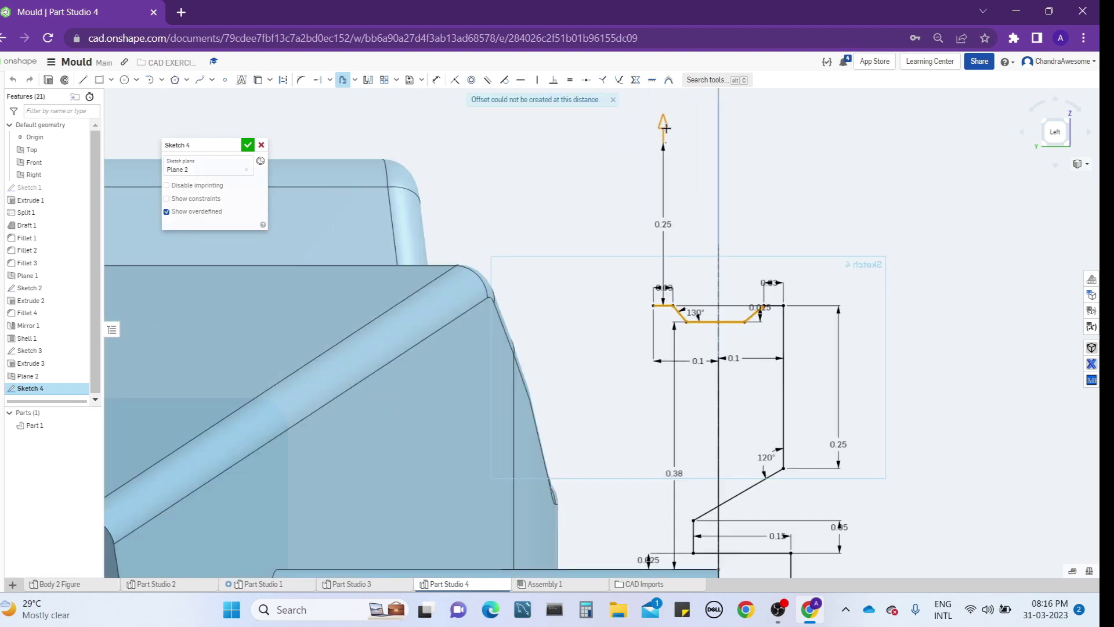
{"action": "mouse_move", "coordinate": [665, 126]}
{"action": "left_mouse_down"}
{"action": "mouse_move", "coordinate": [667, 365]}
{"action": "mouse_move", "coordinate": [668, 317]}
{"action": "left_mouse_up"}
{"action": "scroll", "coordinate": [855, 323], "scroll_direction": "up", "scroll_amount": 5}
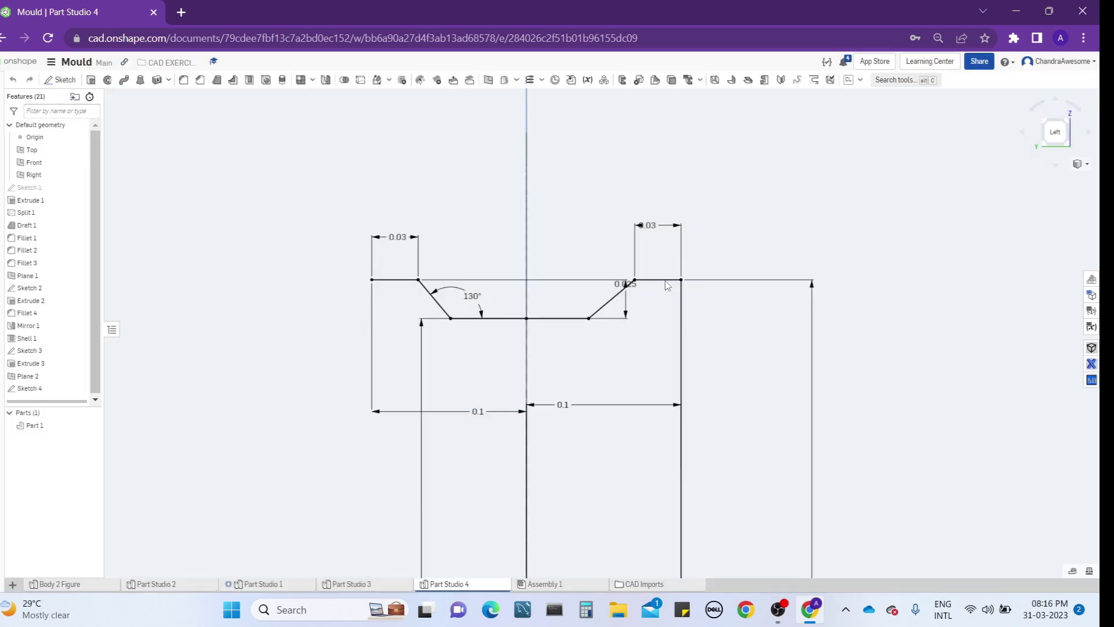
- Reopen the wheel sketch and offset the connected rim, slanted and hub lines inward by about 0.012 in, down to the outer hub edge
{"action": "double_click", "coordinate": [393, 281]}
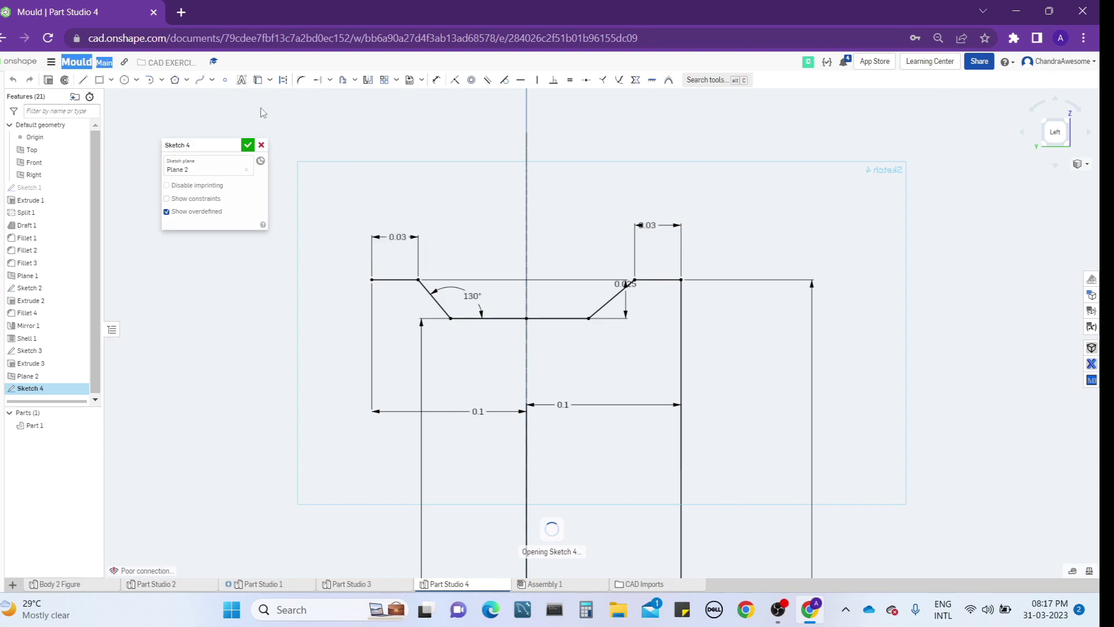
{"action": "left_click", "coordinate": [343, 80]}
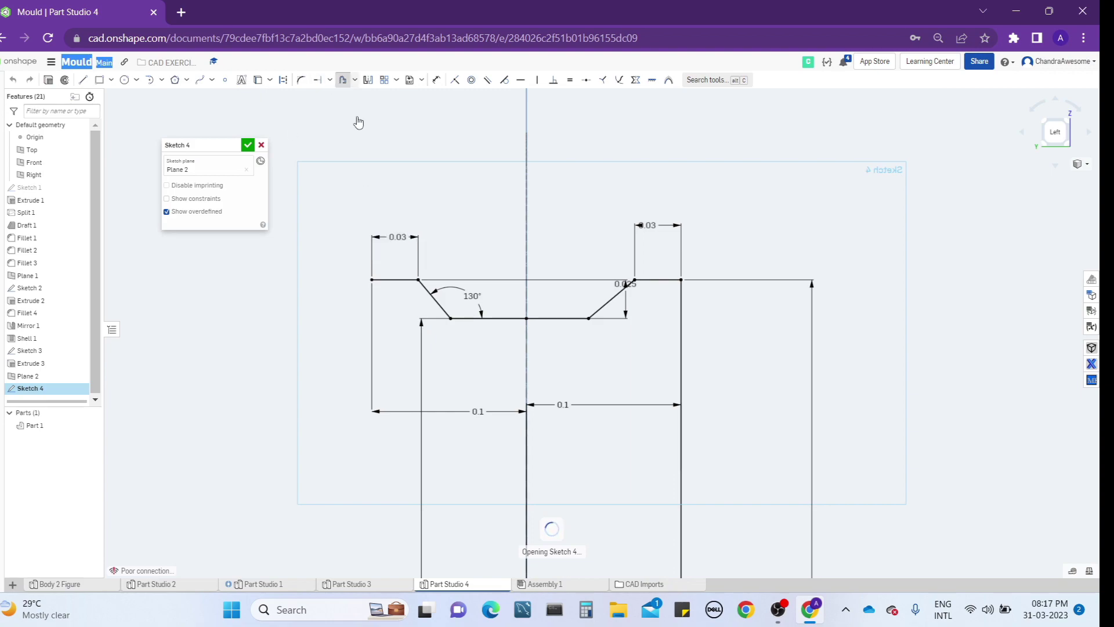
{"action": "left_click", "coordinate": [394, 279]}
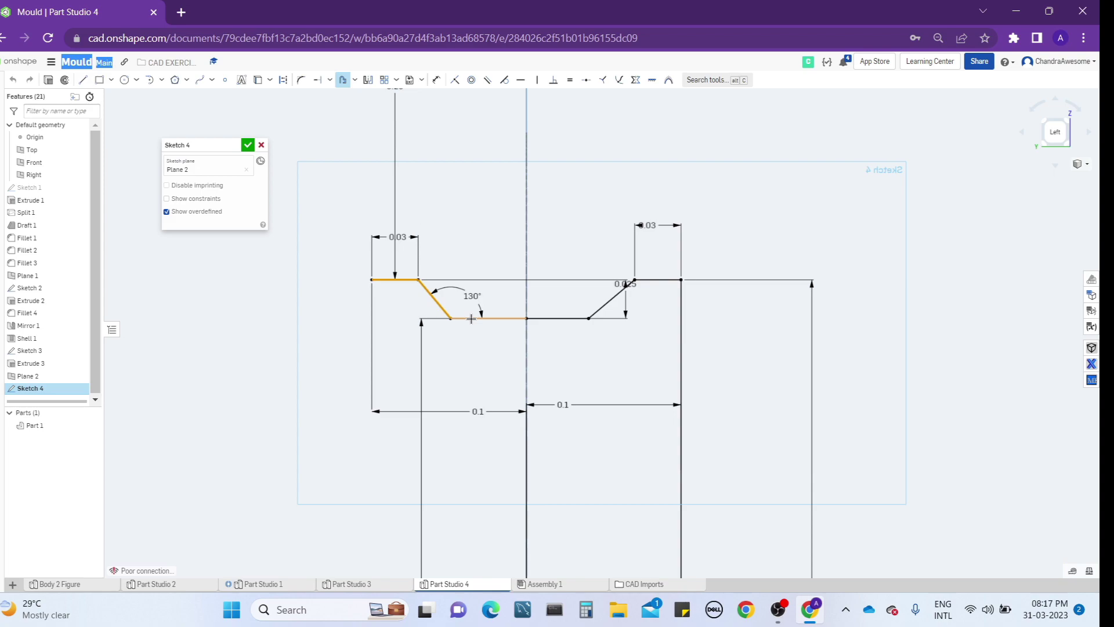
{"action": "scroll", "coordinate": [470, 318], "scroll_direction": "down", "scroll_amount": 5}
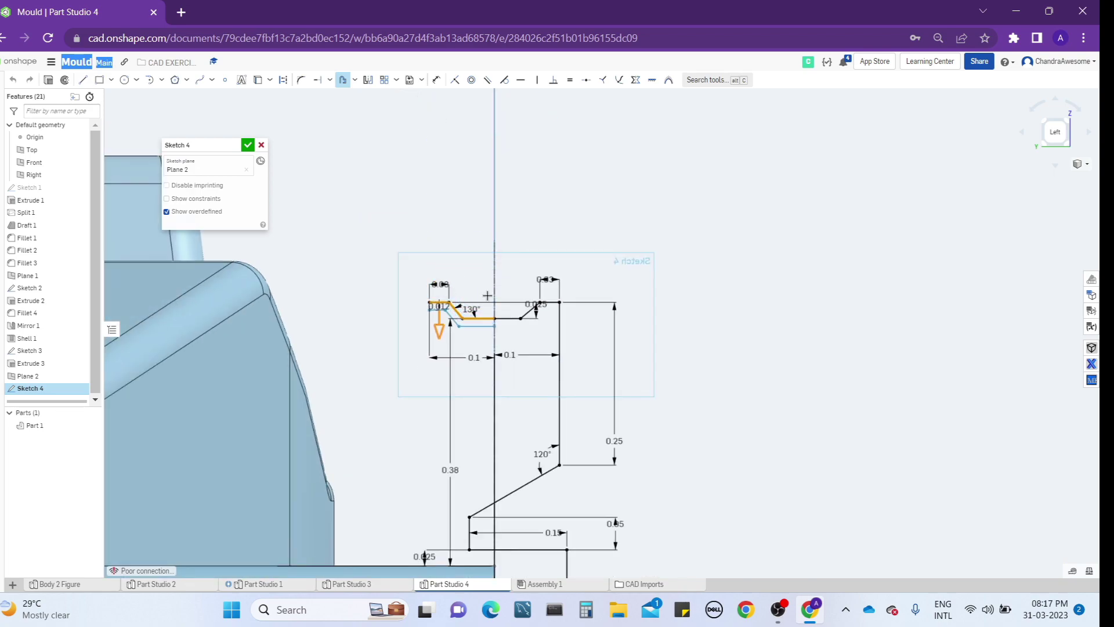
{"action": "scroll", "coordinate": [499, 313], "scroll_direction": "up", "scroll_amount": 4}
{"action": "scroll", "coordinate": [548, 317], "scroll_direction": "up", "scroll_amount": 2}
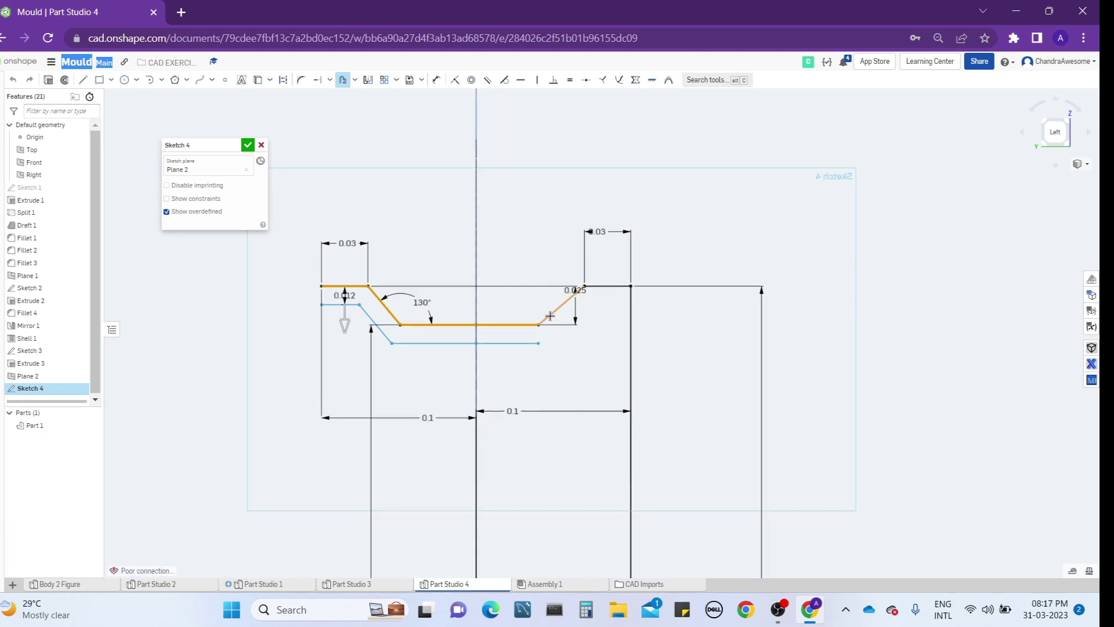
{"action": "left_click", "coordinate": [568, 289]}
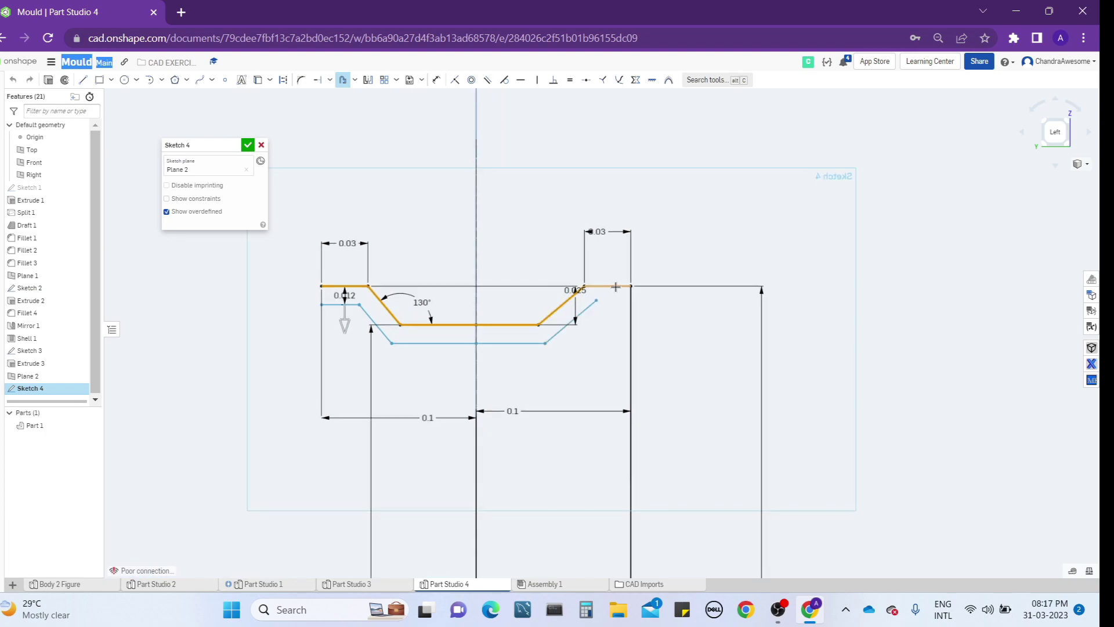
{"action": "left_click", "coordinate": [630, 325]}
{"action": "scroll", "coordinate": [621, 313], "scroll_direction": "down", "scroll_amount": 5}
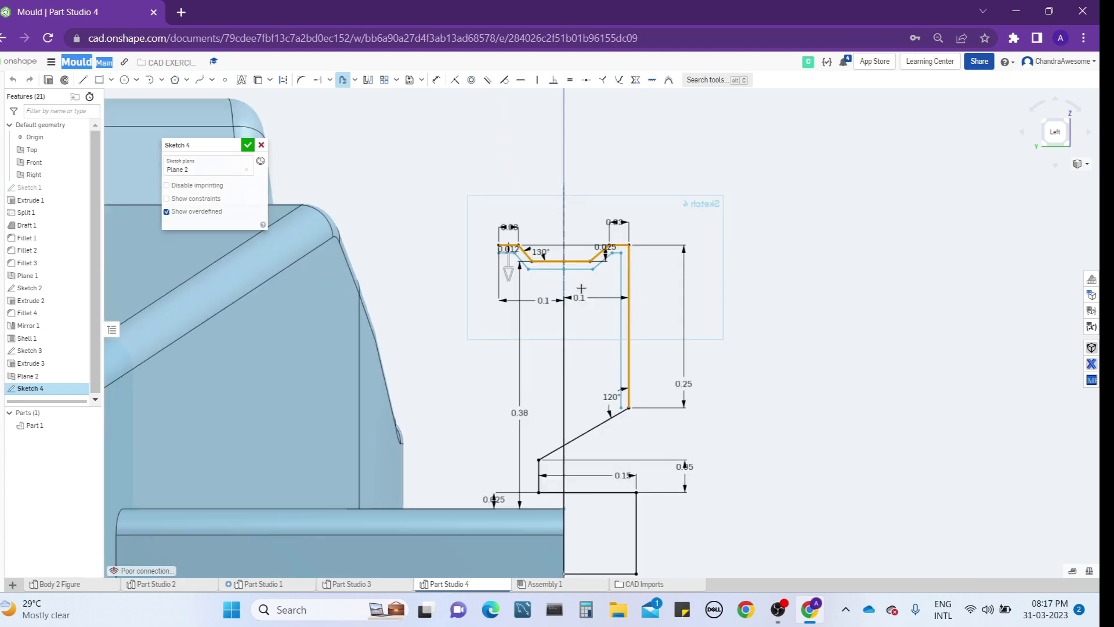
{"action": "middle_click_drag", "start_coordinate": [582, 288], "coordinate": [587, 233]}
{"action": "left_click", "coordinate": [600, 372]}
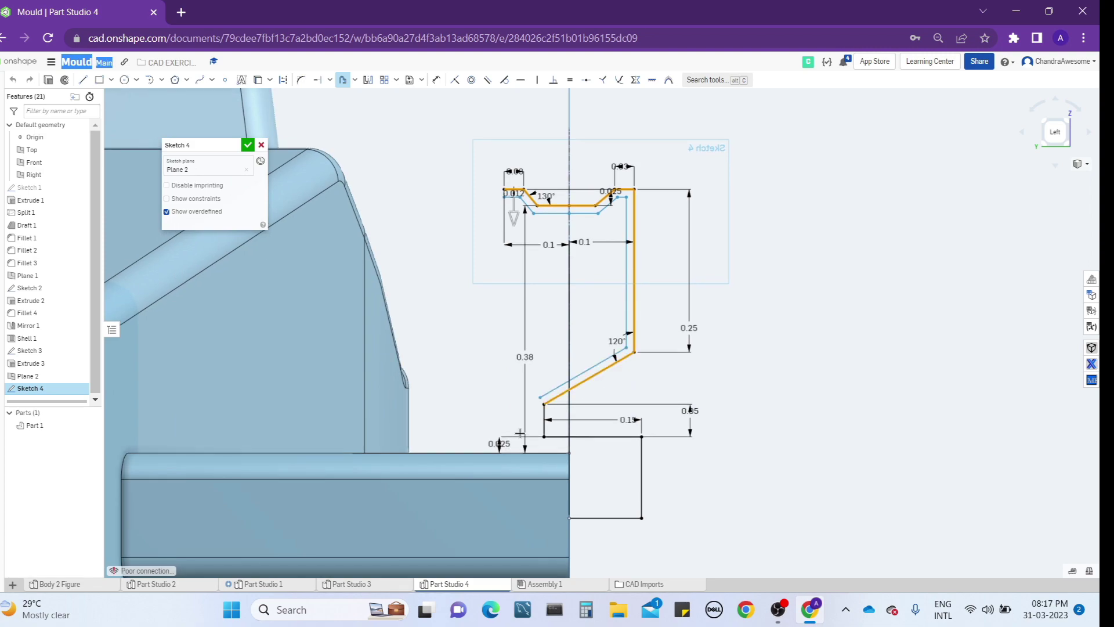
{"action": "scroll", "coordinate": [562, 420], "scroll_direction": "up", "scroll_amount": 3}
{"action": "left_click", "coordinate": [566, 407]}
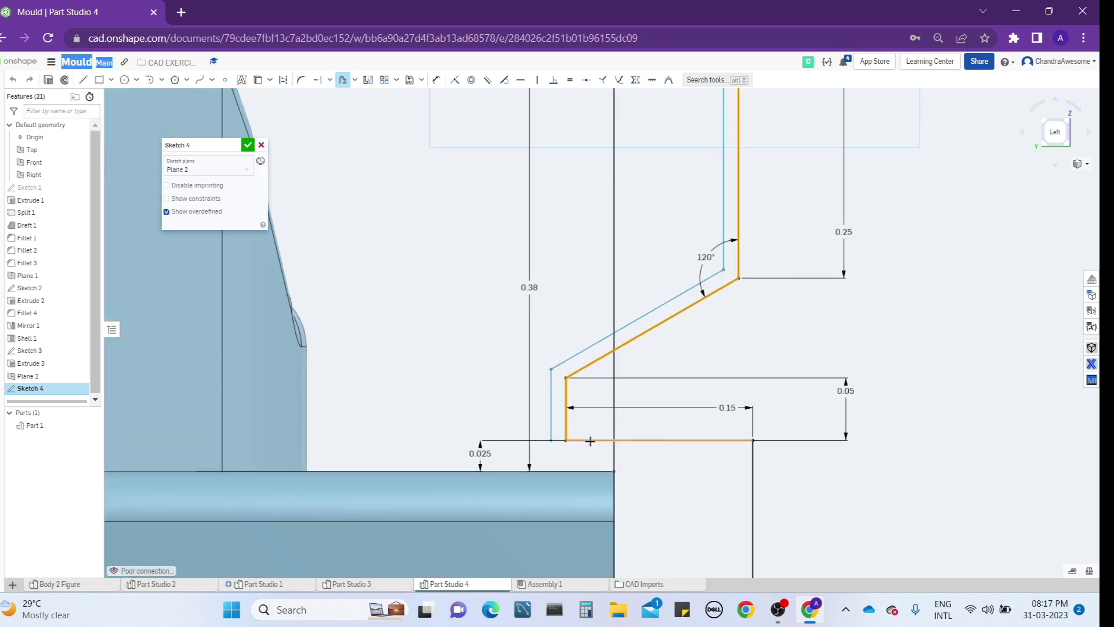
{"action": "left_click", "coordinate": [714, 440]}
{"action": "left_click", "coordinate": [750, 475]}
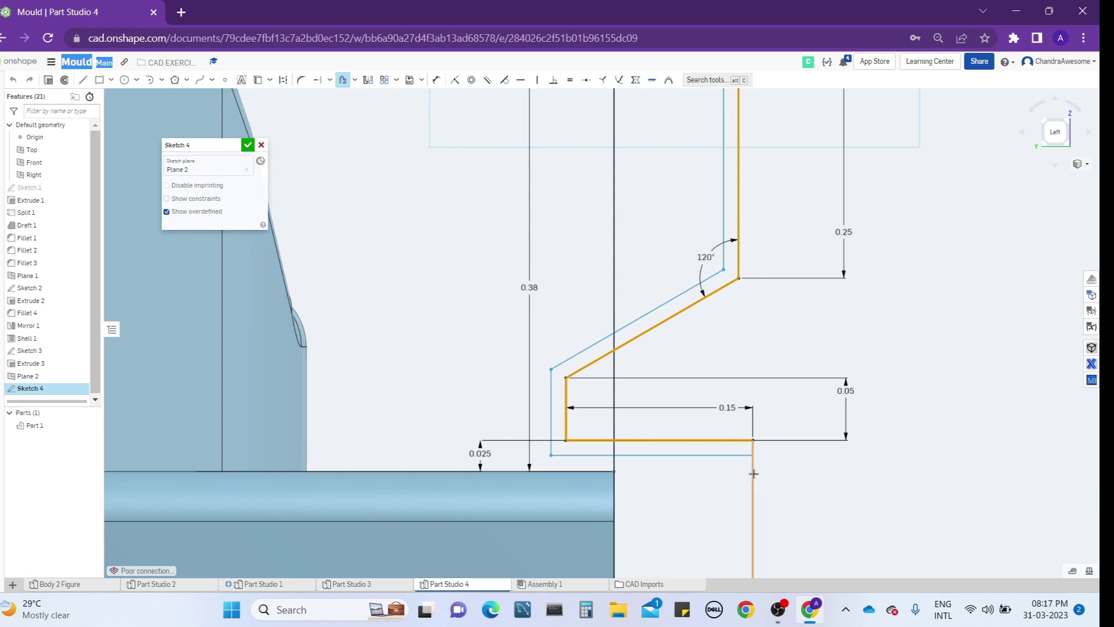
{"action": "scroll", "coordinate": [749, 475], "scroll_direction": "down", "scroll_amount": 3}
{"action": "middle_click_drag", "start_coordinate": [824, 474], "coordinate": [790, 459]}
{"action": "key", "text": "Return"}
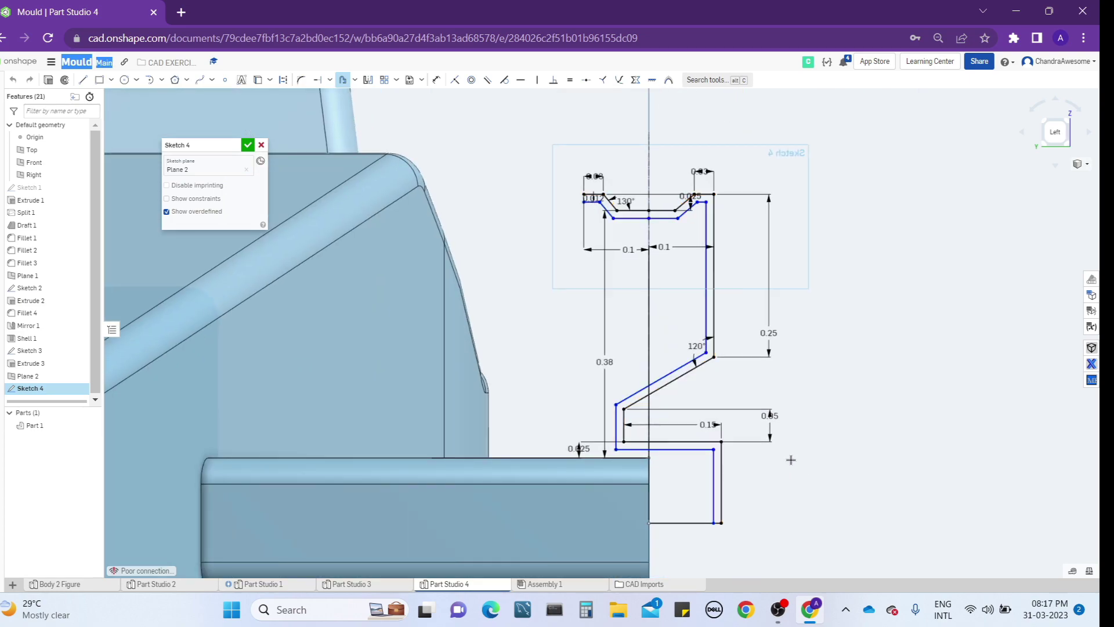
- Set the wheel profile's offset distance to 0.015 in
{"action": "double_click", "coordinate": [598, 200]}
{"action": "scroll", "coordinate": [600, 206], "scroll_direction": "up", "scroll_amount": 5}
{"action": "scroll", "coordinate": [600, 206], "scroll_direction": "up", "scroll_amount": 1}
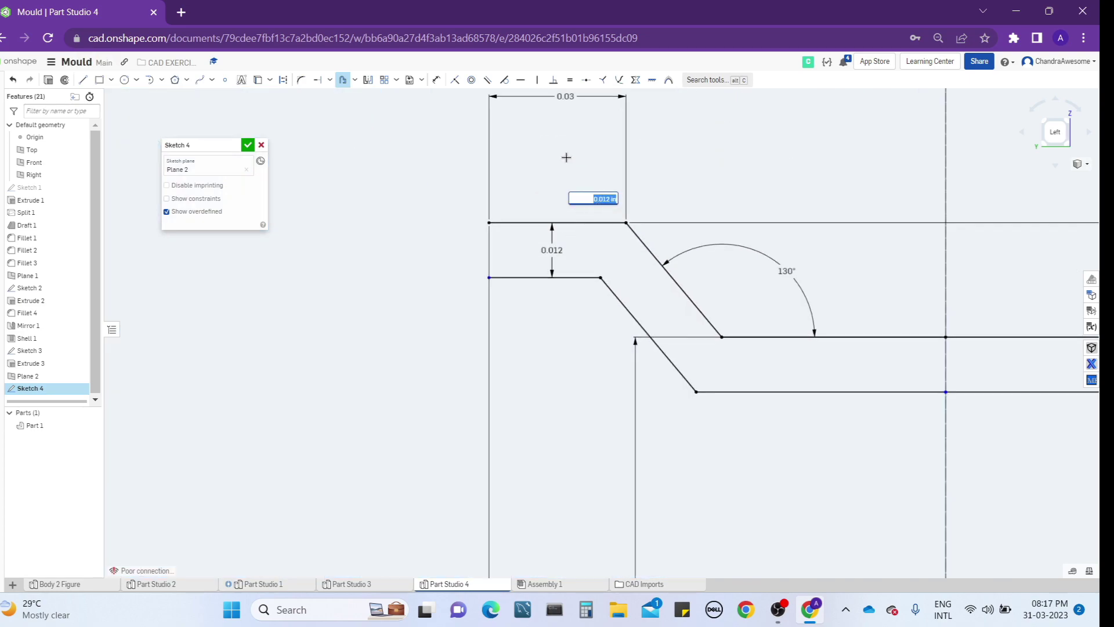
{"action": "type", "text": "0.015"}
{"action": "key", "text": "Return"}
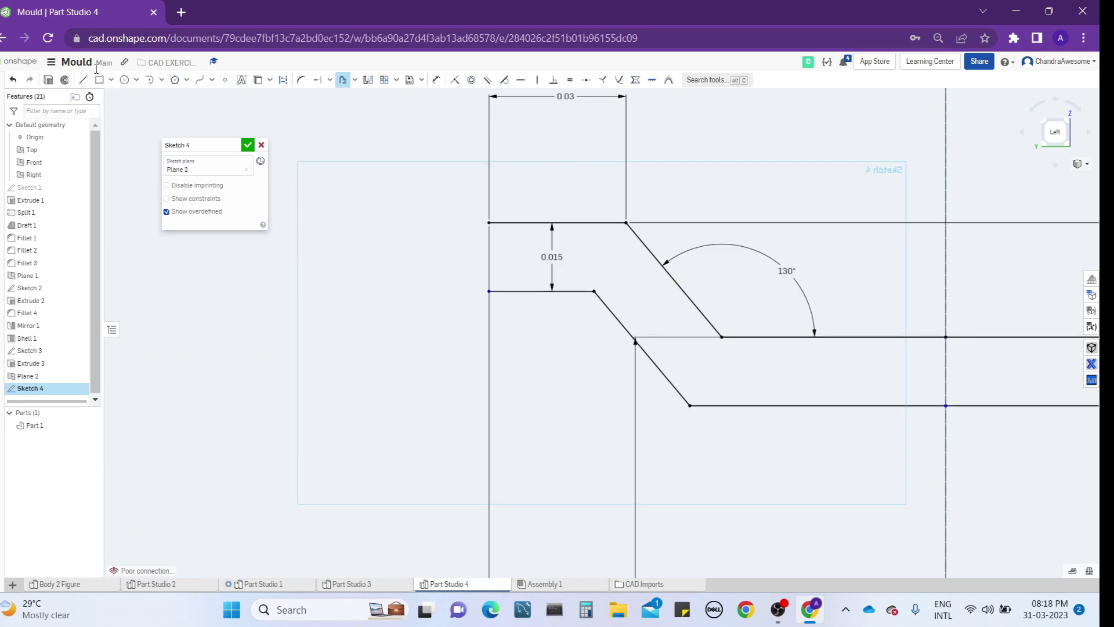
- Close the open end of the wheel rim with a short vertical line between the outer rim line and its offset
{"action": "left_click", "coordinate": [83, 80]}
{"action": "left_click", "coordinate": [490, 290]}
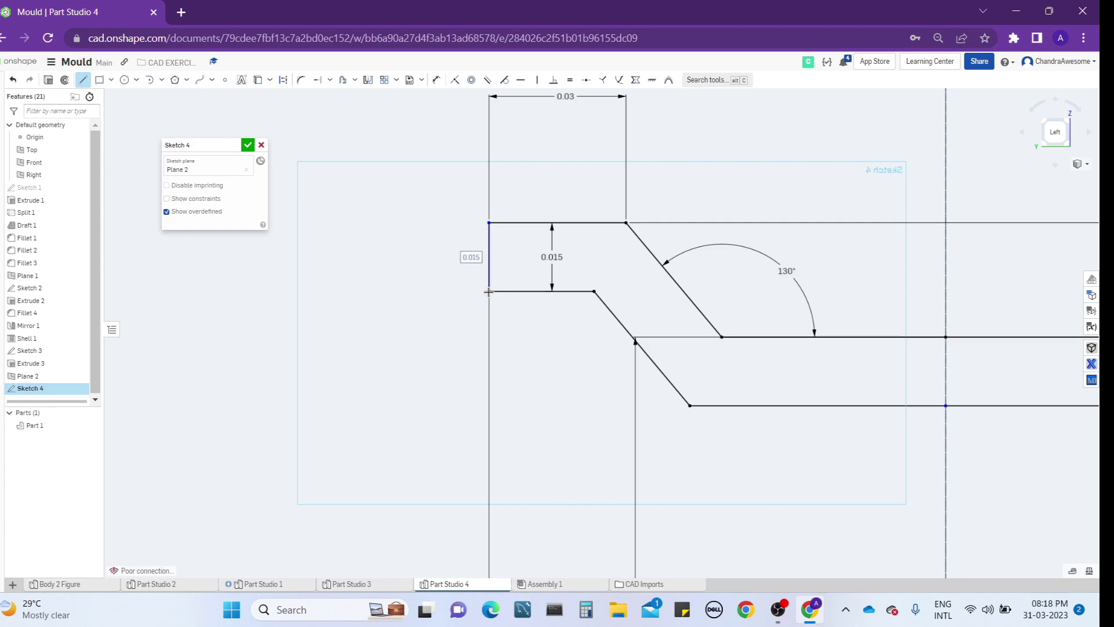
{"action": "scroll", "coordinate": [489, 291], "scroll_direction": "down", "scroll_amount": 5}
{"action": "middle_click_drag", "start_coordinate": [732, 398], "coordinate": [731, 268]}
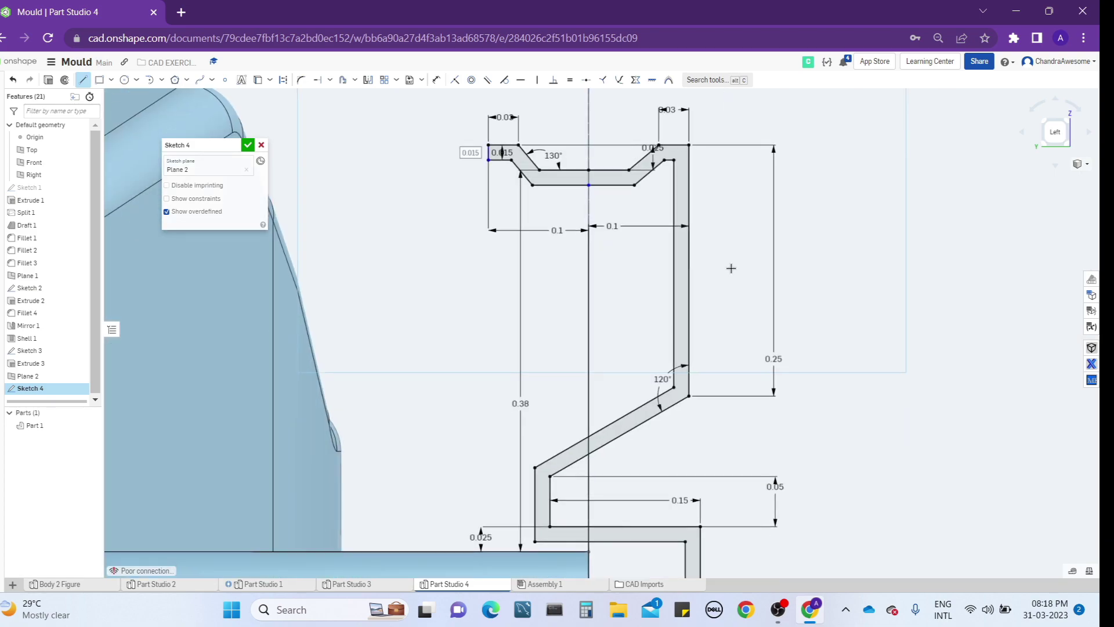
{"action": "scroll", "coordinate": [628, 522], "scroll_direction": "up", "scroll_amount": 3}
{"action": "middle_click_drag", "start_coordinate": [628, 510], "coordinate": [618, 353]}
{"action": "scroll", "coordinate": [618, 353], "scroll_direction": "down", "scroll_amount": 3}
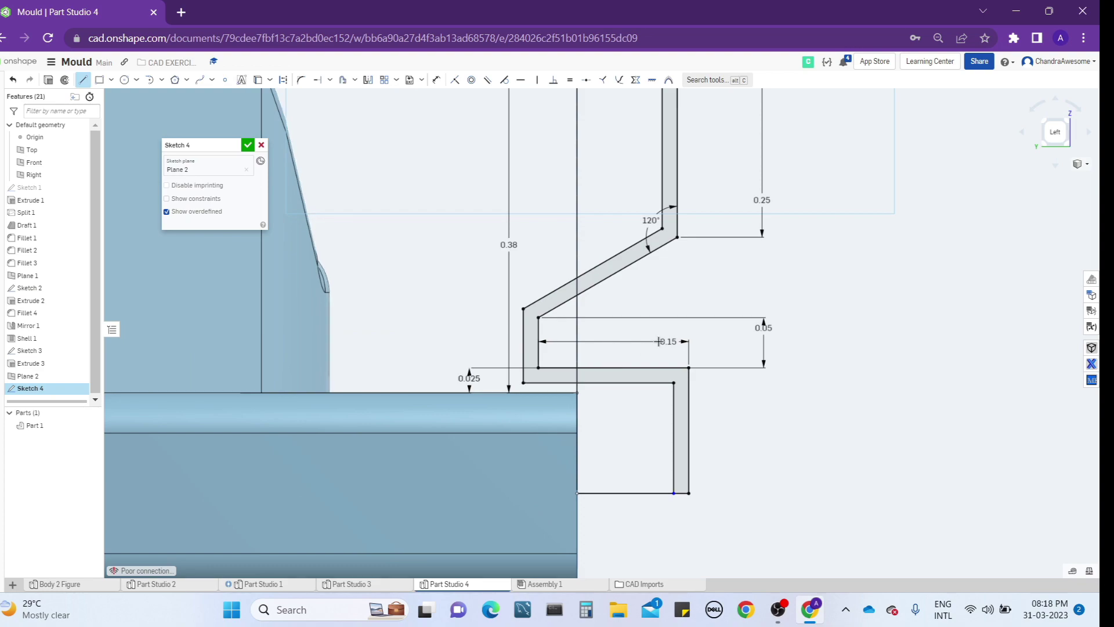
{"action": "scroll", "coordinate": [711, 305], "scroll_direction": "down", "scroll_amount": 3}
{"action": "scroll", "coordinate": [712, 305], "scroll_direction": "up", "scroll_amount": 3}
{"action": "key", "text": "Escape"}
- Set the length of the horizontal hub line above the axle block to 0.1 in
{"action": "double_click", "coordinate": [672, 339]}
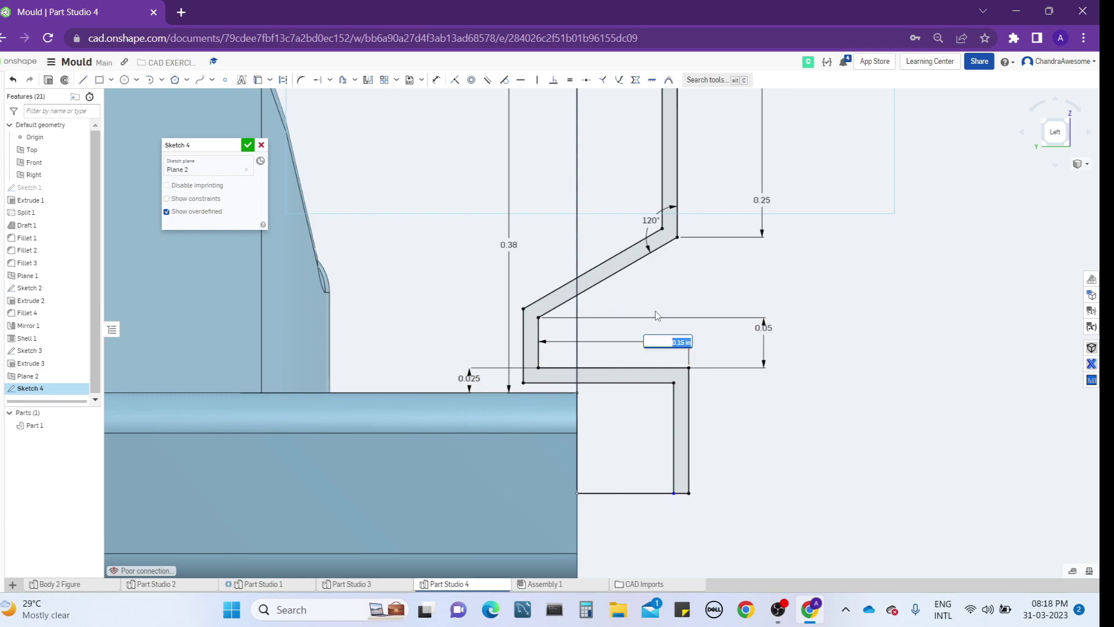
{"action": "type", "text": "0.1"}
{"action": "key", "text": "Return"}
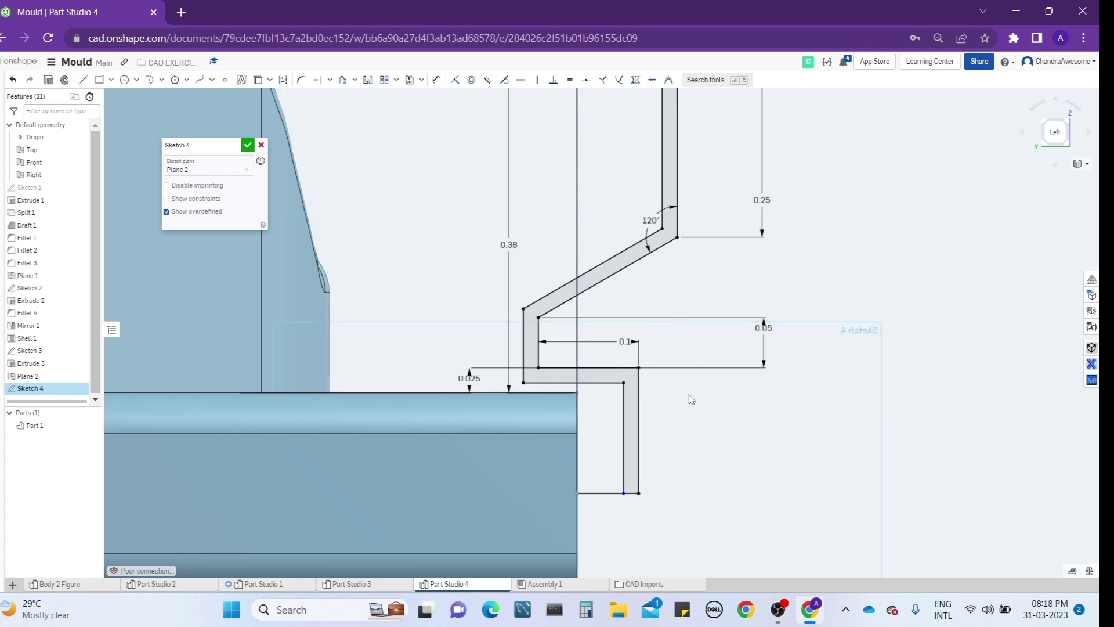
- Examine the wheel profile beside the axle block at an angle and straight on, checking the rim and the vertical wall
{"action": "scroll", "coordinate": [688, 394], "scroll_direction": "down", "scroll_amount": 3}
{"action": "mouse_move", "coordinate": [638, 262]}
{"action": "right_mouse_down"}
{"action": "mouse_move", "coordinate": [621, 263]}
{"action": "mouse_move", "coordinate": [471, 373]}
{"action": "mouse_move", "coordinate": [549, 321]}
{"action": "right_mouse_up"}
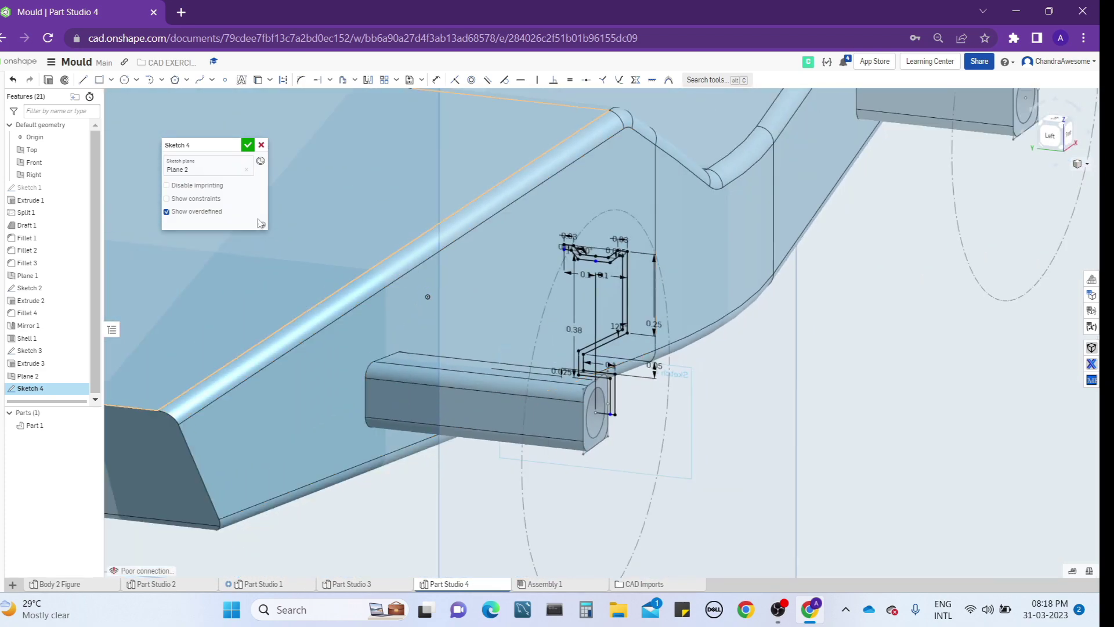
{"action": "scroll", "coordinate": [637, 260], "scroll_direction": "up", "scroll_amount": 3}
{"action": "mouse_move", "coordinate": [675, 248]}
{"action": "right_mouse_down"}
{"action": "mouse_move", "coordinate": [678, 232]}
{"action": "mouse_move", "coordinate": [662, 245]}
{"action": "right_mouse_up"}
{"action": "scroll", "coordinate": [753, 229], "scroll_direction": "up", "scroll_amount": 1}
{"action": "scroll", "coordinate": [753, 229], "scroll_direction": "up", "scroll_amount": 3}
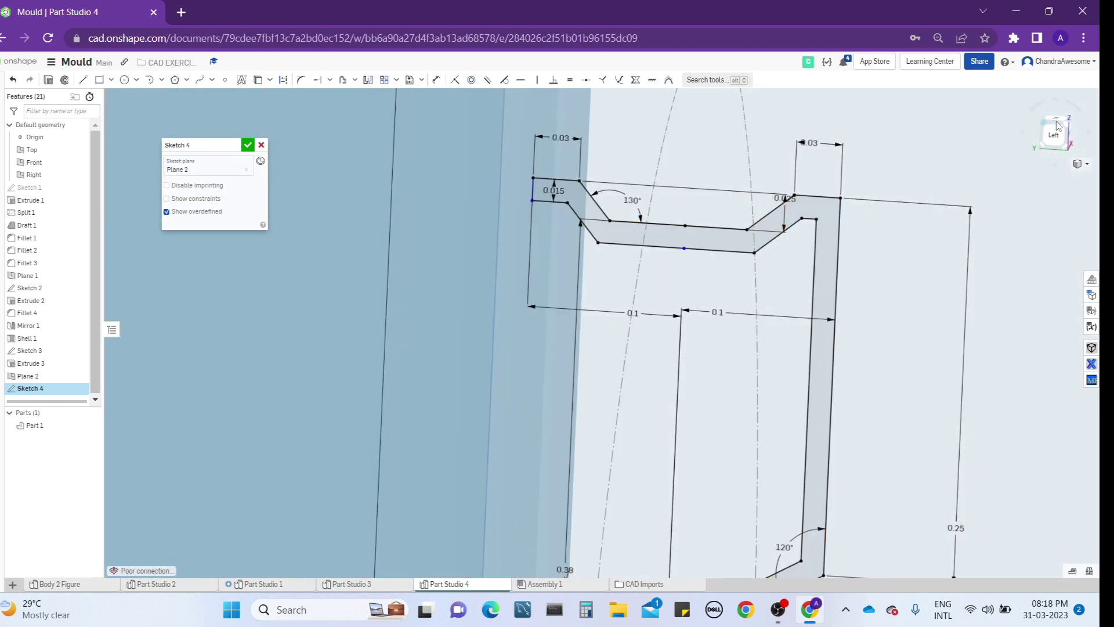
{"action": "left_click", "coordinate": [1057, 125]}
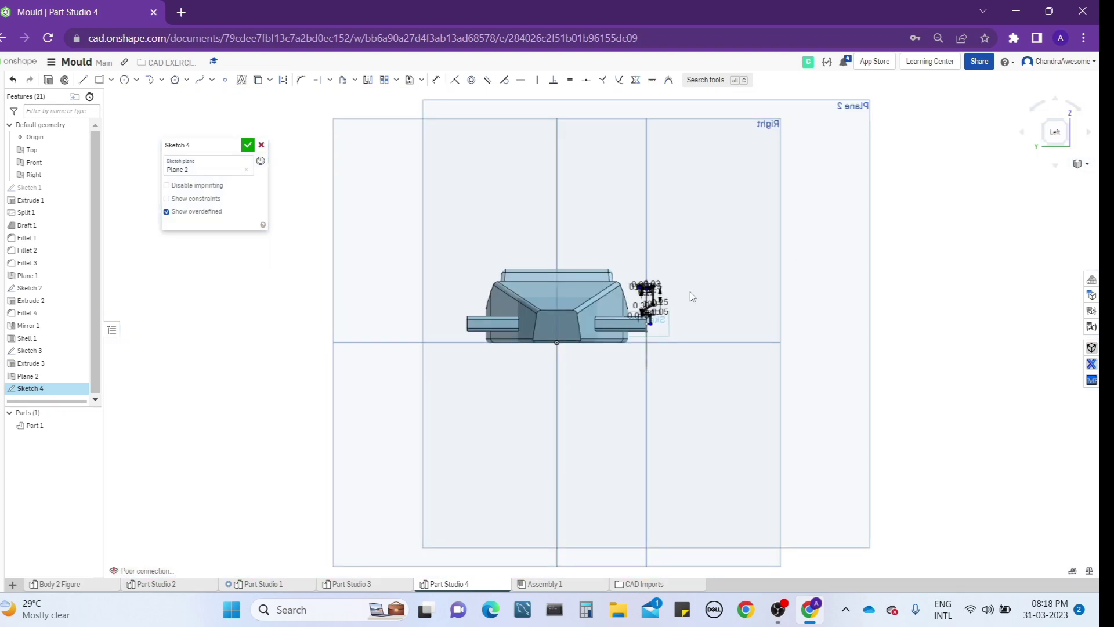
{"action": "scroll", "coordinate": [640, 282], "scroll_direction": "up", "scroll_amount": 5}
{"action": "scroll", "coordinate": [496, 285], "scroll_direction": "up", "scroll_amount": 3}
{"action": "scroll", "coordinate": [494, 279], "scroll_direction": "up", "scroll_amount": 5}
{"action": "scroll", "coordinate": [583, 211], "scroll_direction": "down", "scroll_amount": 9}
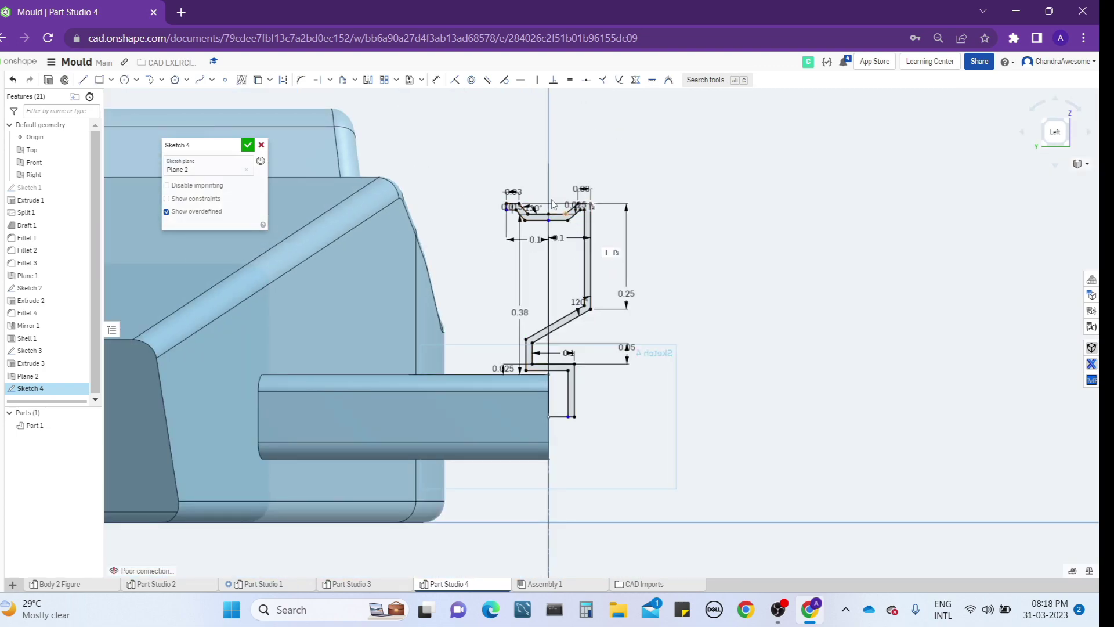
{"action": "scroll", "coordinate": [554, 203], "scroll_direction": "up", "scroll_amount": 4}
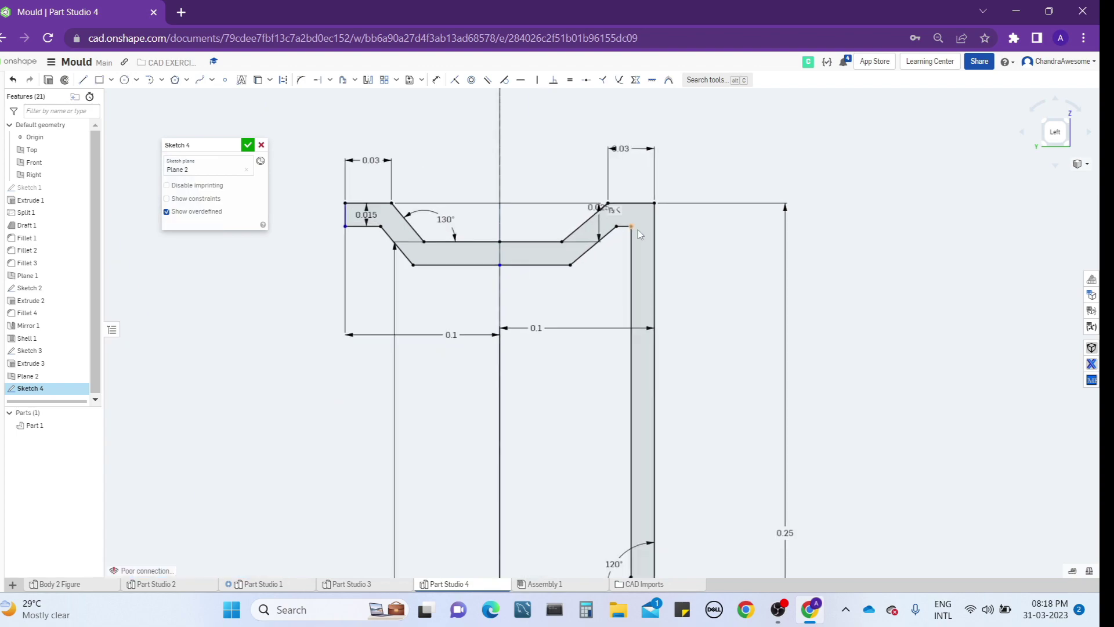
{"action": "scroll", "coordinate": [656, 224], "scroll_direction": "down", "scroll_amount": 3}
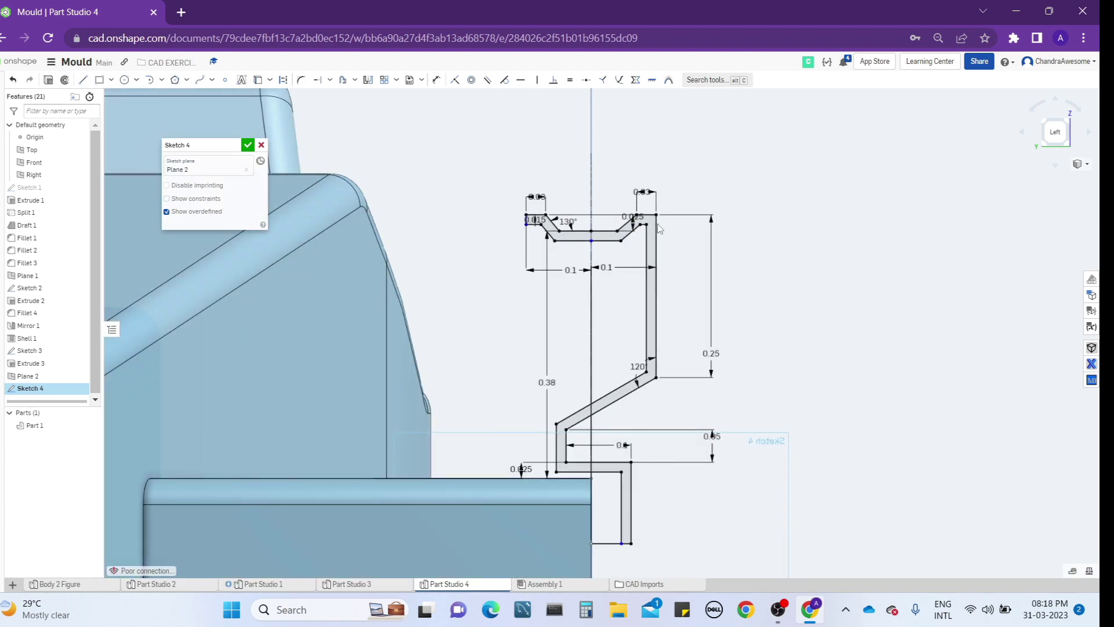
- Try a tangent arc between the endpoints of the wheel profile's offset vertical line, and undo it
{"action": "left_click", "coordinate": [150, 79]}
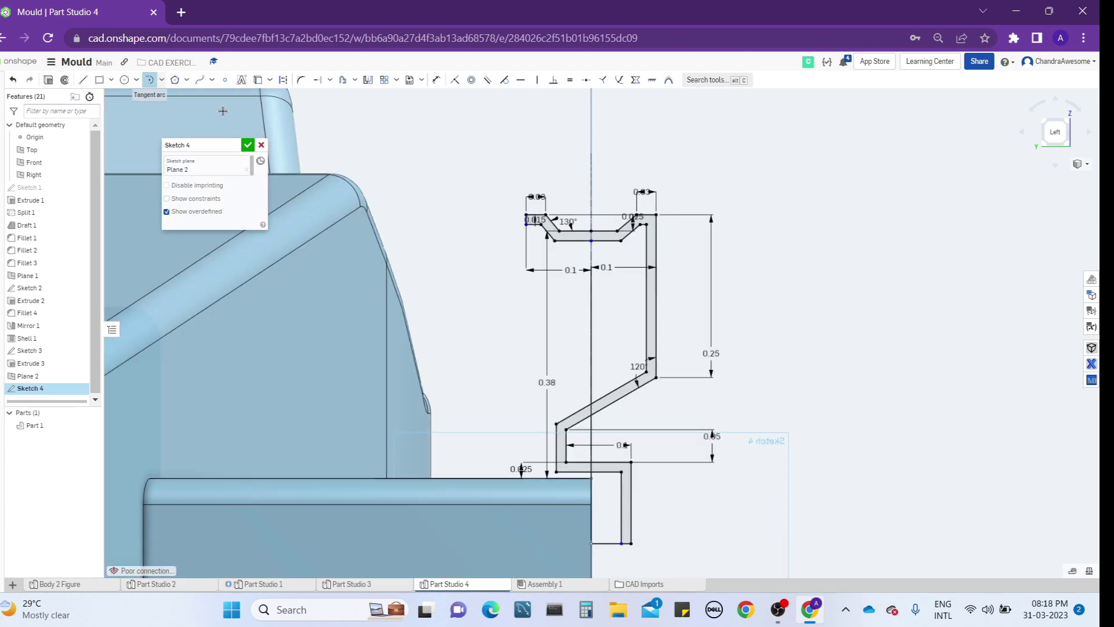
{"action": "scroll", "coordinate": [666, 232], "scroll_direction": "up", "scroll_amount": 4}
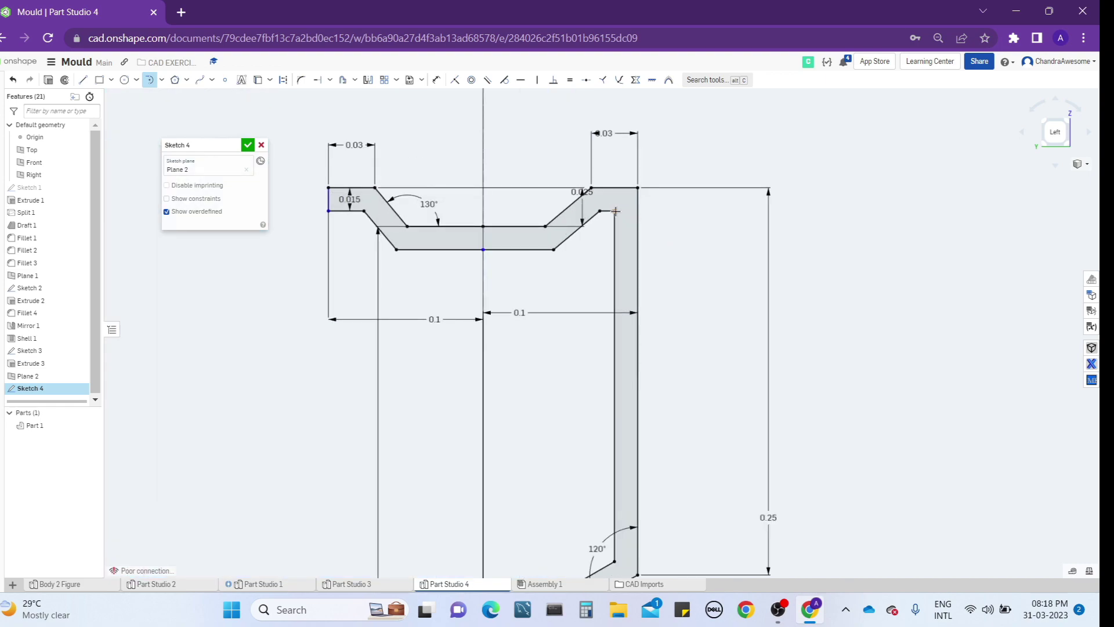
{"action": "scroll", "coordinate": [616, 211], "scroll_direction": "down", "scroll_amount": 3}
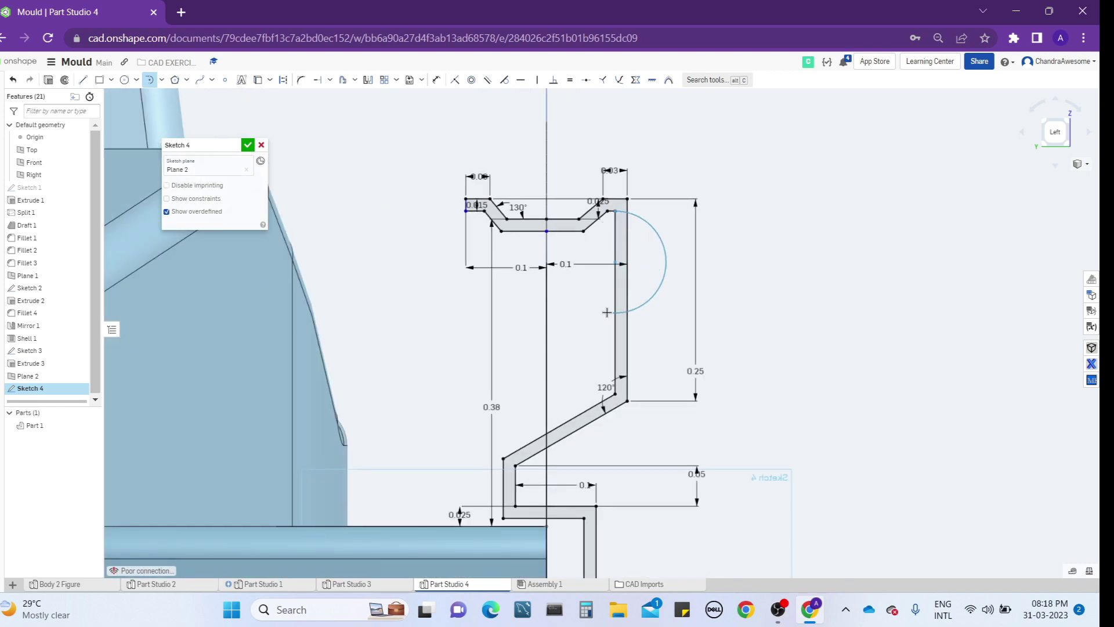
{"action": "left_click", "coordinate": [617, 394]}
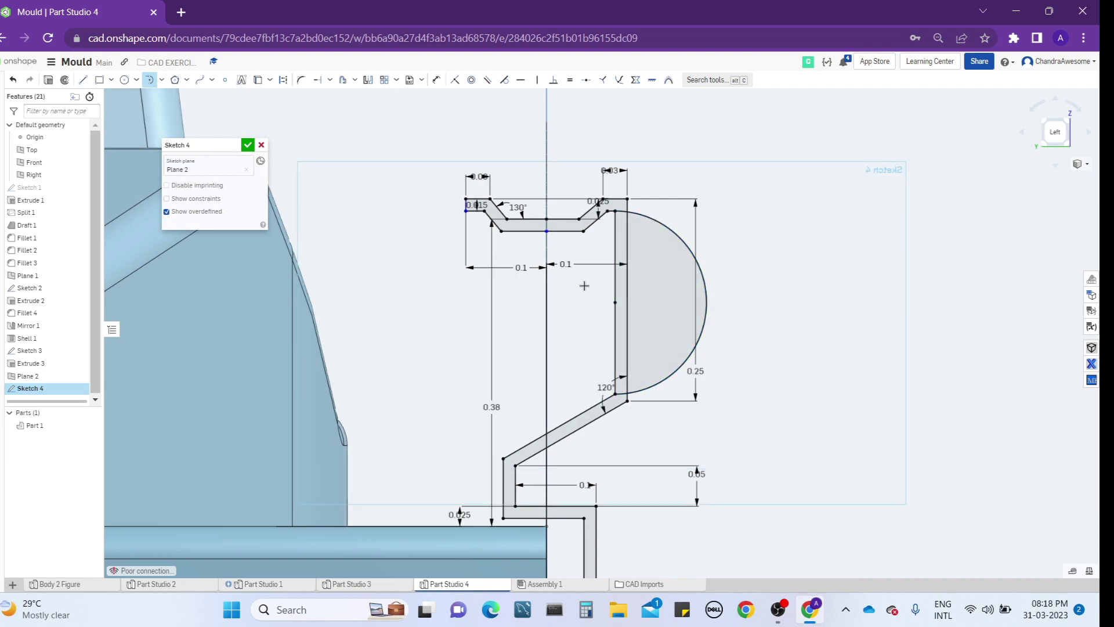
{"action": "key", "text": "ctrl+z"}
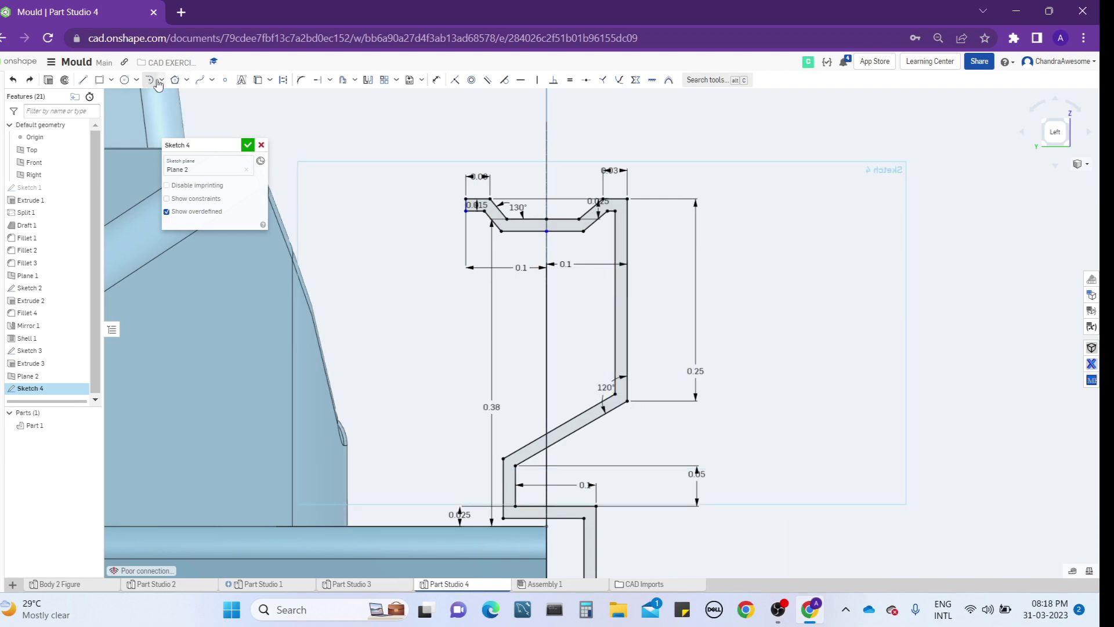
- Draw a three-point arc of about 0.39 in radius between the offset vertical line's endpoints, bulging toward the car body
{"action": "left_click", "coordinate": [161, 82]}
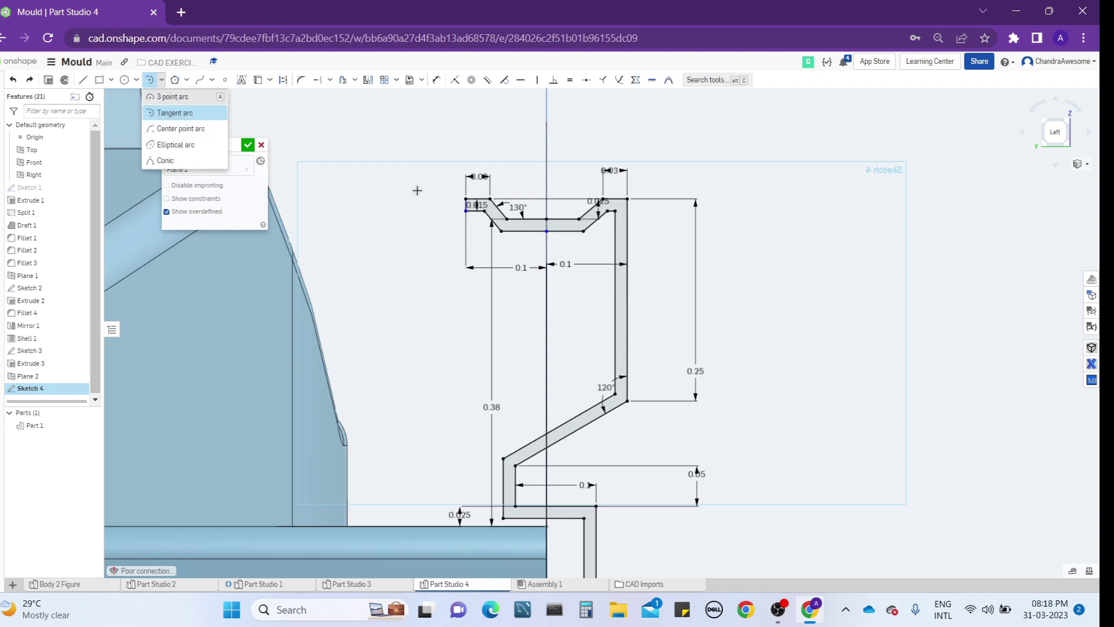
{"action": "left_click", "coordinate": [174, 112]}
{"action": "left_click", "coordinate": [616, 211]}
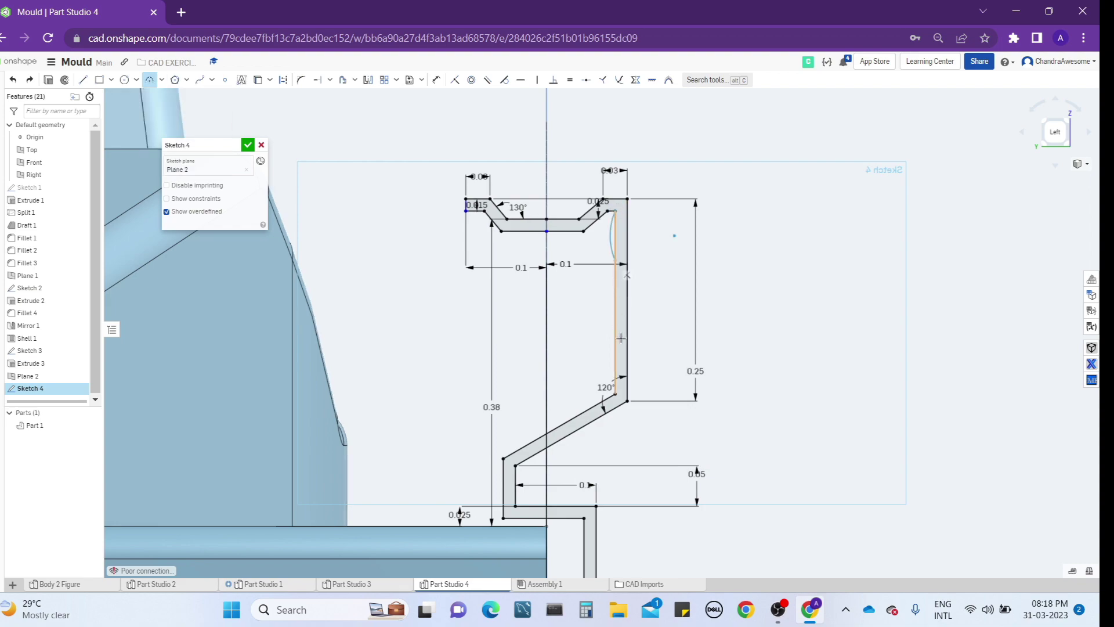
{"action": "left_click", "coordinate": [616, 390]}
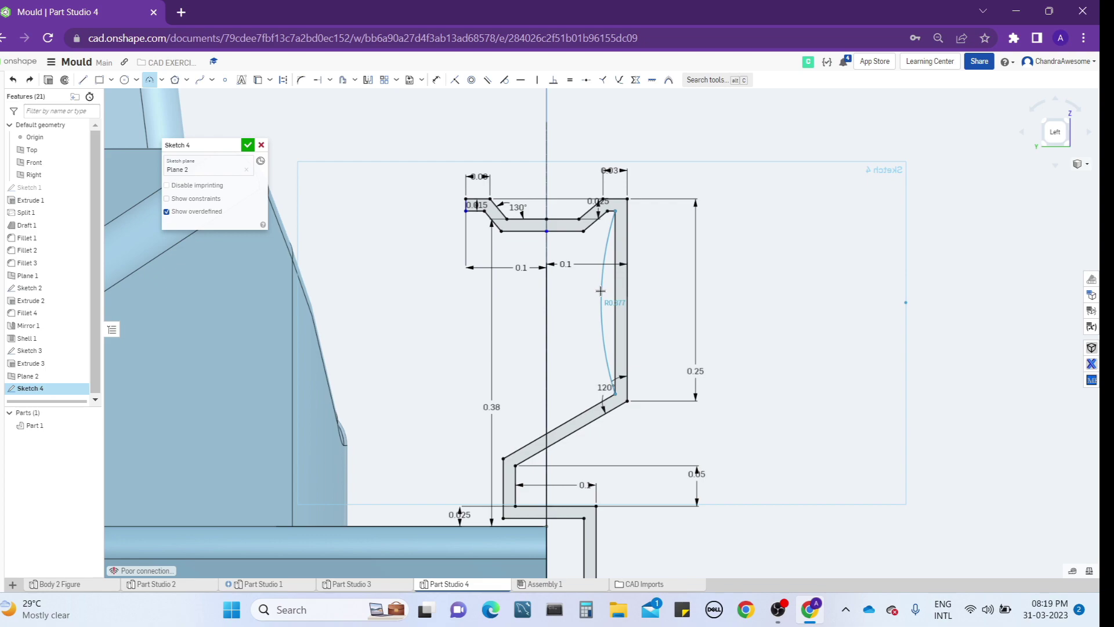
{"action": "scroll", "coordinate": [602, 290], "scroll_direction": "up", "scroll_amount": 2}
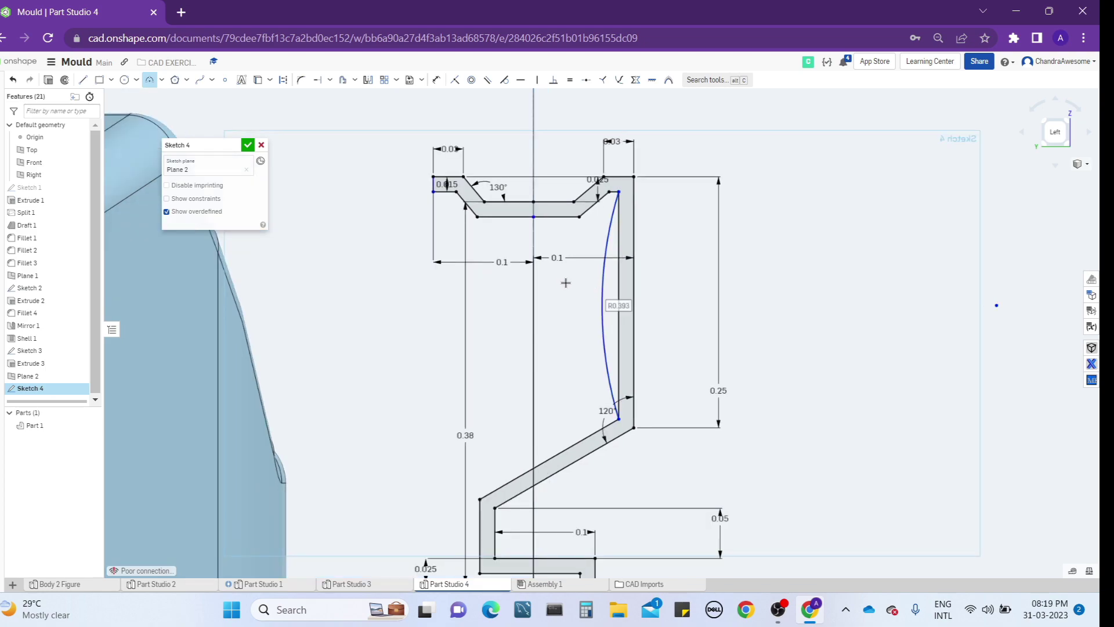
- Dimension the new arc's radius as 0.4 in
{"action": "key", "text": "d"}
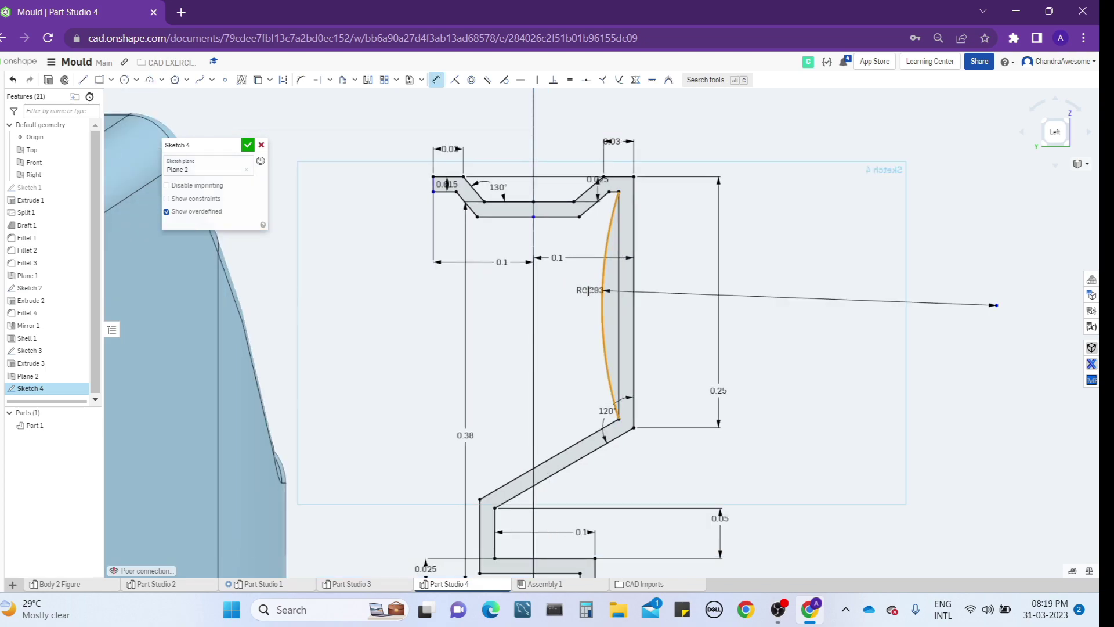
{"action": "left_click", "coordinate": [603, 289]}
{"action": "left_click", "coordinate": [571, 288]}
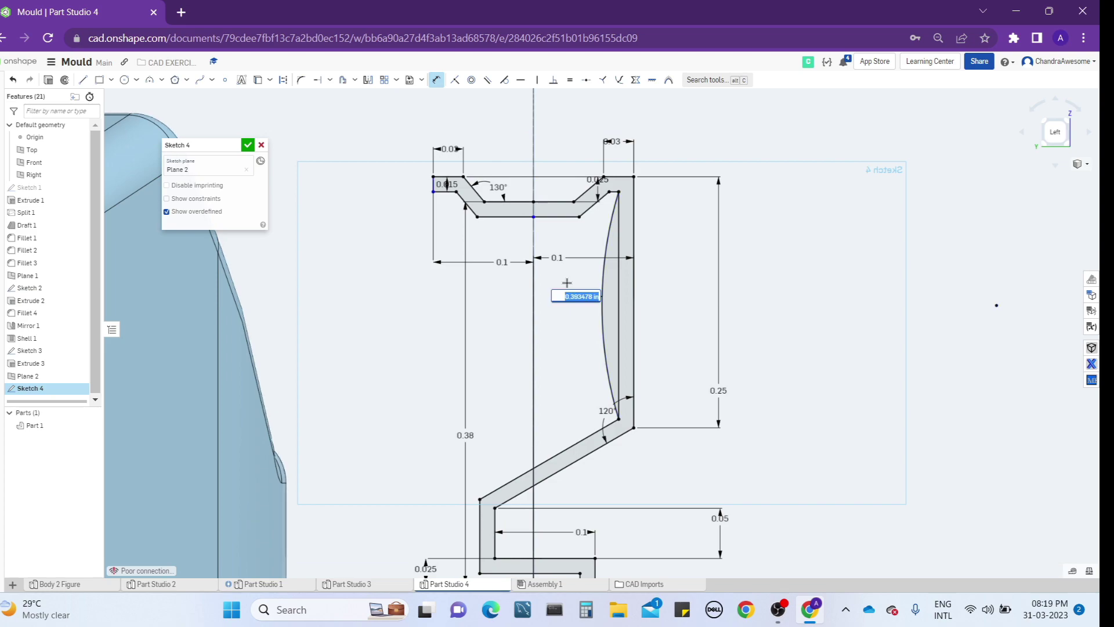
{"action": "key", "text": "BackSpace"}
{"action": "key", "text": "Return"}
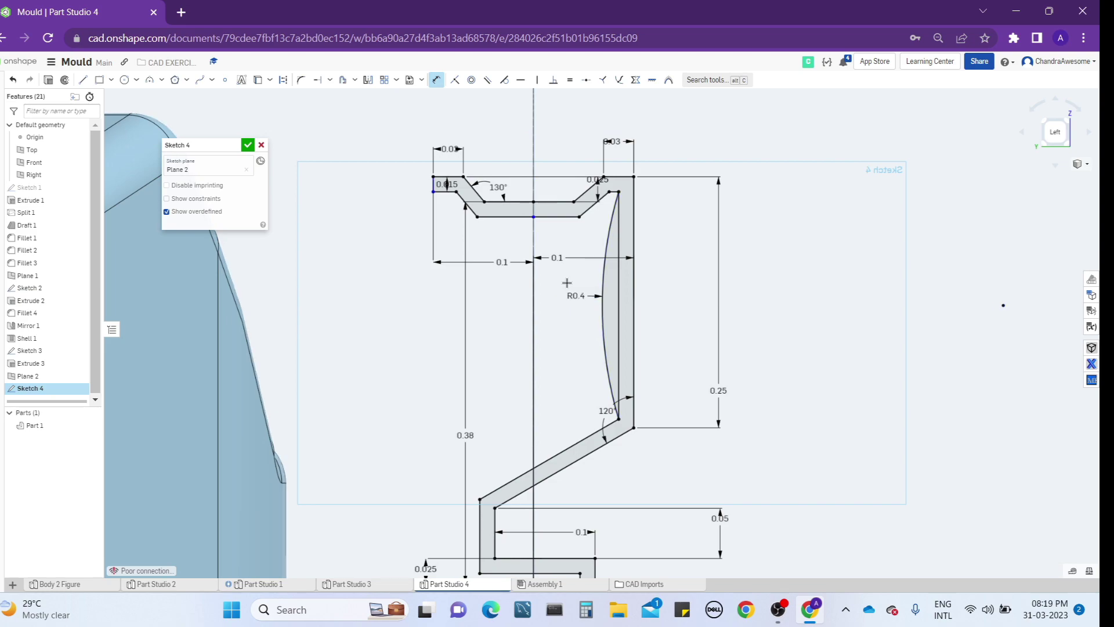
- Offset the 0.4 in arc by 0.015 in toward the wheel's outer vertical line
{"action": "left_click", "coordinate": [343, 80]}
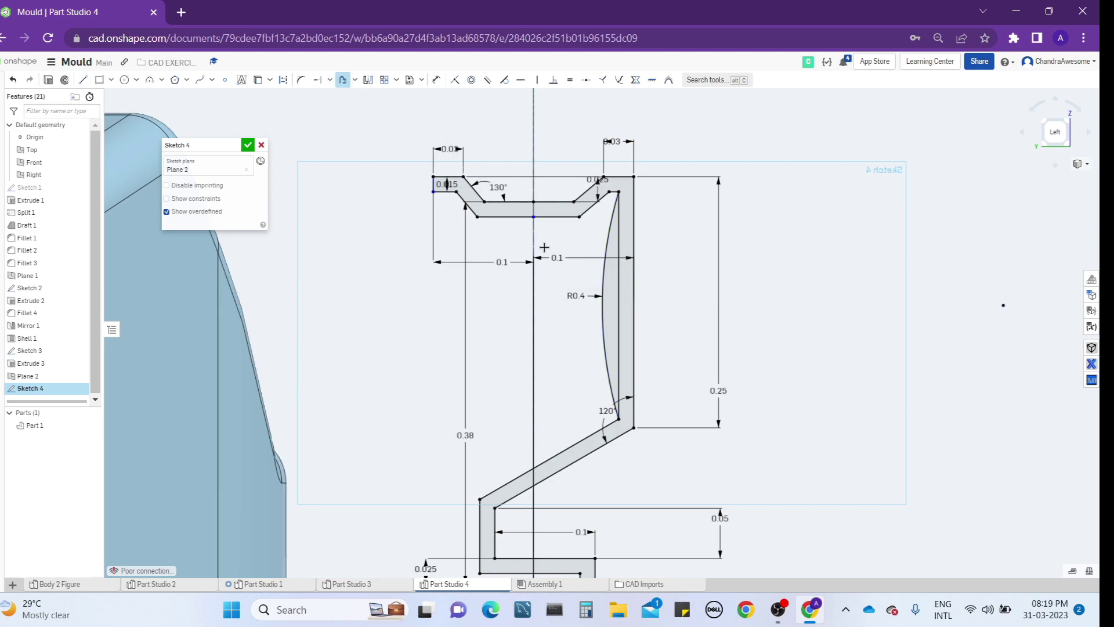
{"action": "left_click", "coordinate": [601, 278]}
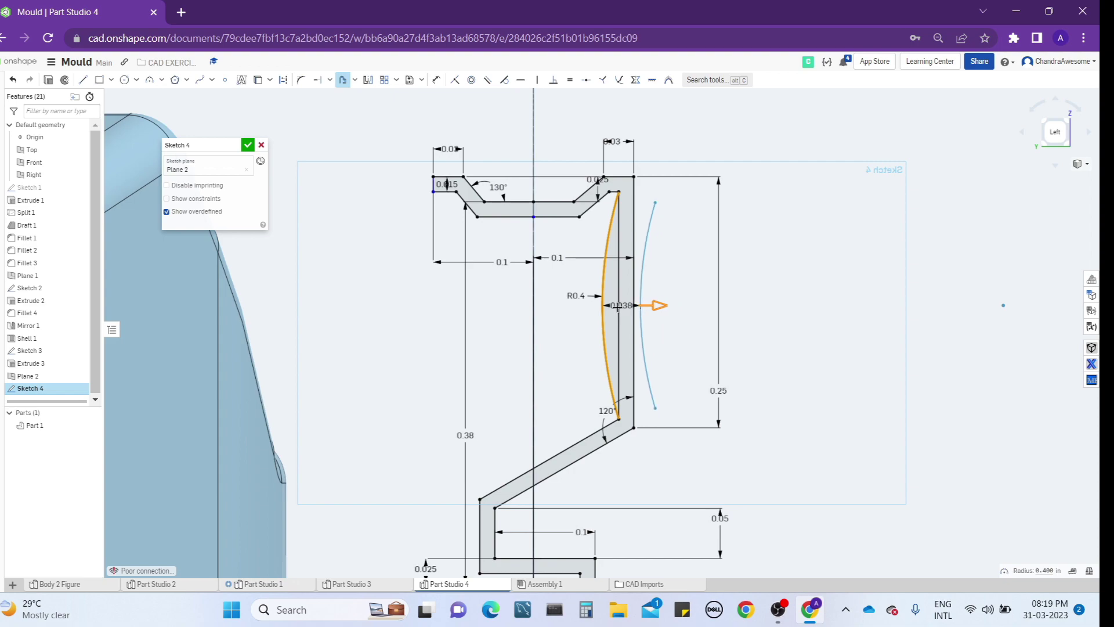
{"action": "left_click", "coordinate": [645, 290]}
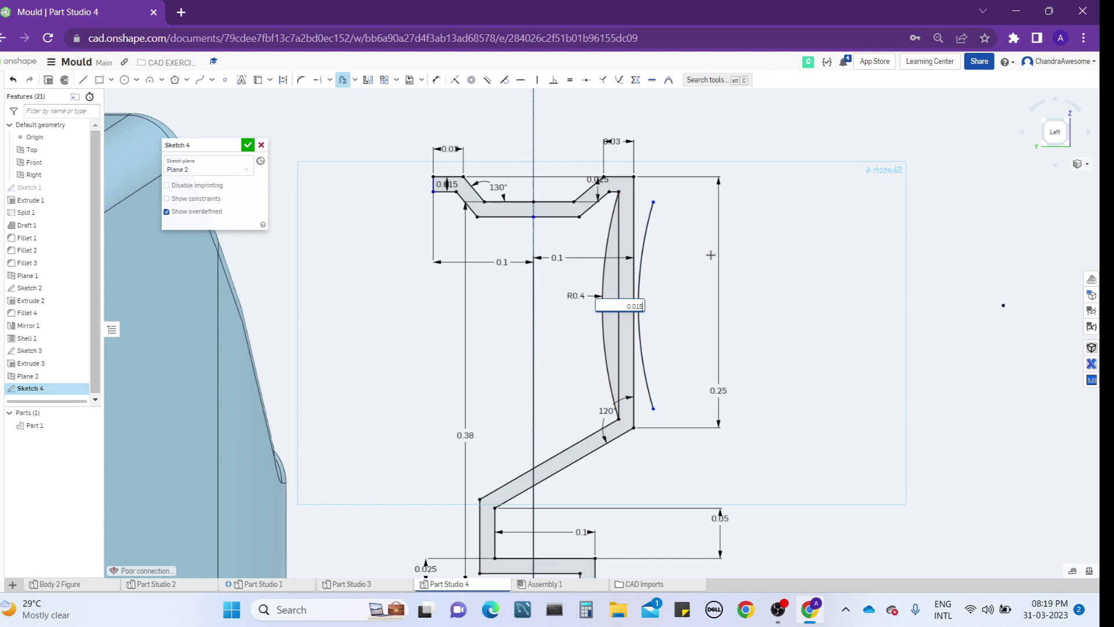
{"action": "type", "text": "0.015"}
{"action": "key", "text": "Return"}
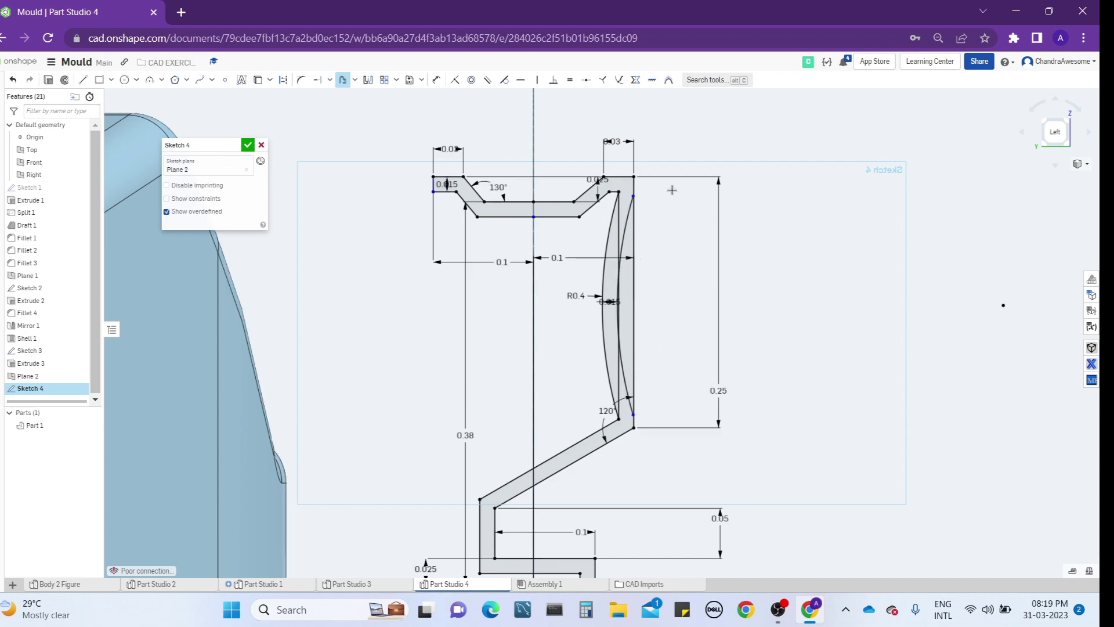
{"action": "key", "text": "Escape"}
- Make both endpoints of the offset arc coincident with the wheel profile's outer vertical line
{"action": "scroll", "coordinate": [659, 192], "scroll_direction": "up", "scroll_amount": 4}
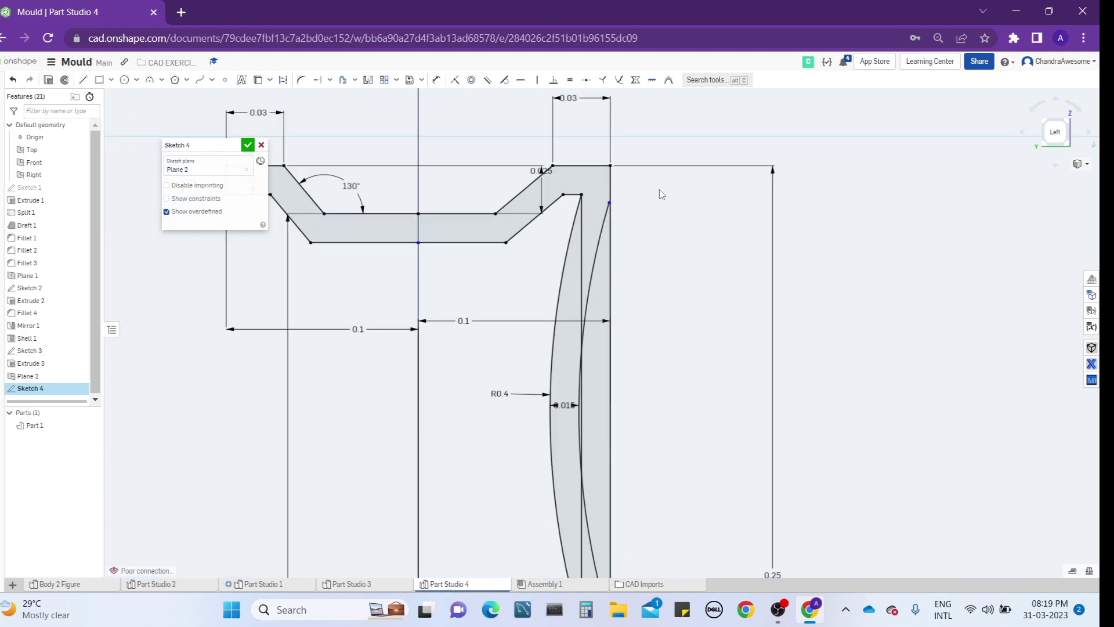
{"action": "left_click", "coordinate": [610, 209]}
{"action": "left_click", "coordinate": [609, 202]}
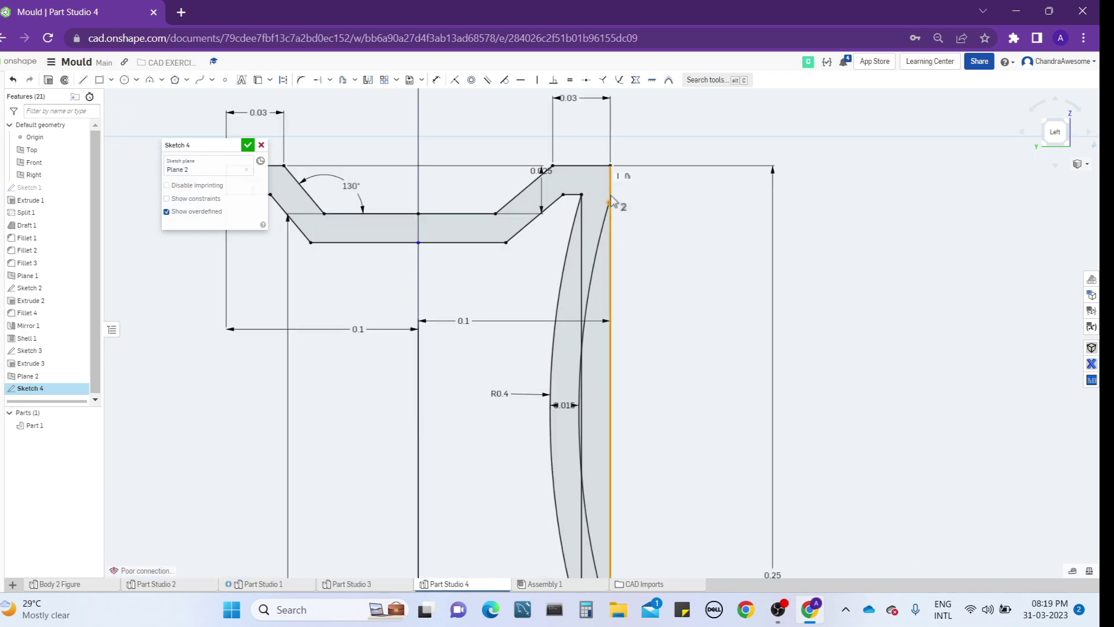
{"action": "left_click", "coordinate": [458, 82]}
{"action": "scroll", "coordinate": [658, 181], "scroll_direction": "down", "scroll_amount": 3}
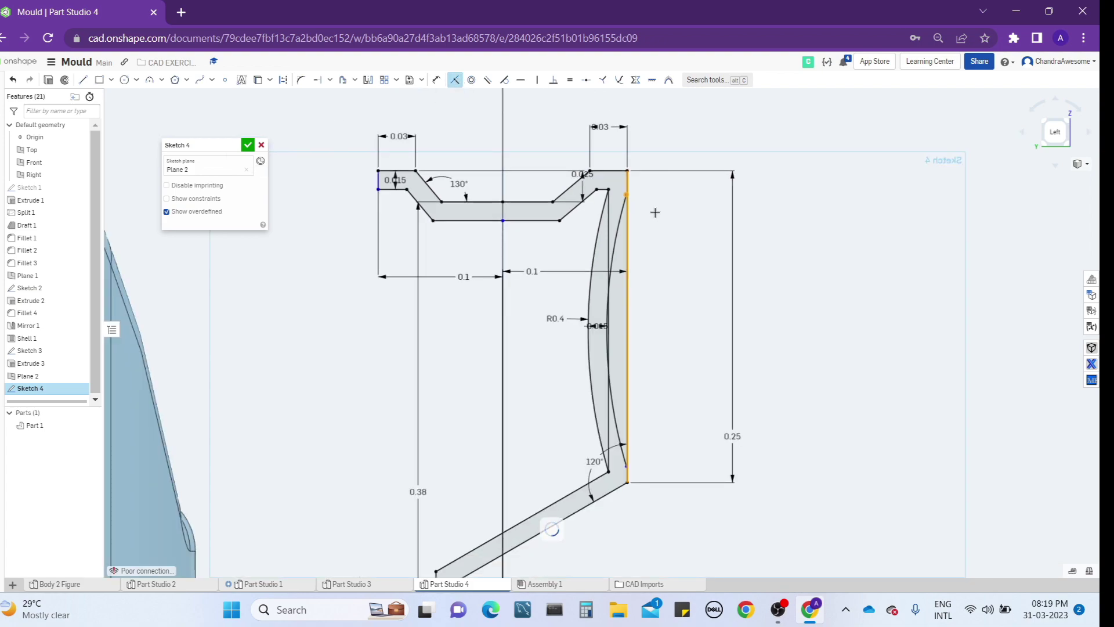
{"action": "middle_click_drag", "start_coordinate": [656, 211], "coordinate": [646, 175]}
{"action": "scroll", "coordinate": [636, 365], "scroll_direction": "up", "scroll_amount": 2}
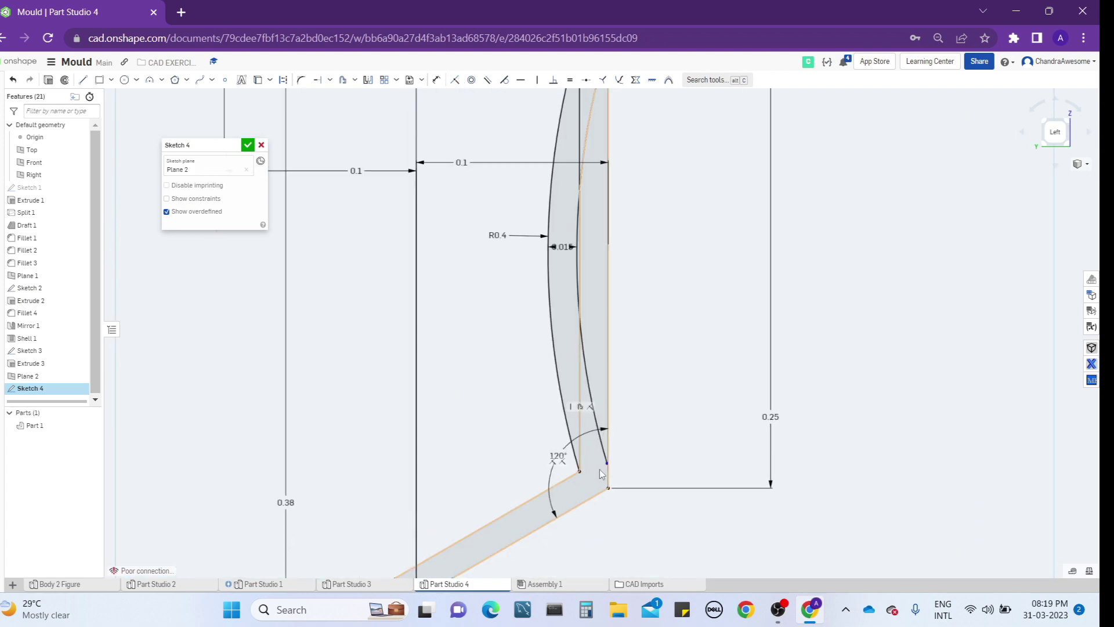
{"action": "left_click", "coordinate": [608, 464]}
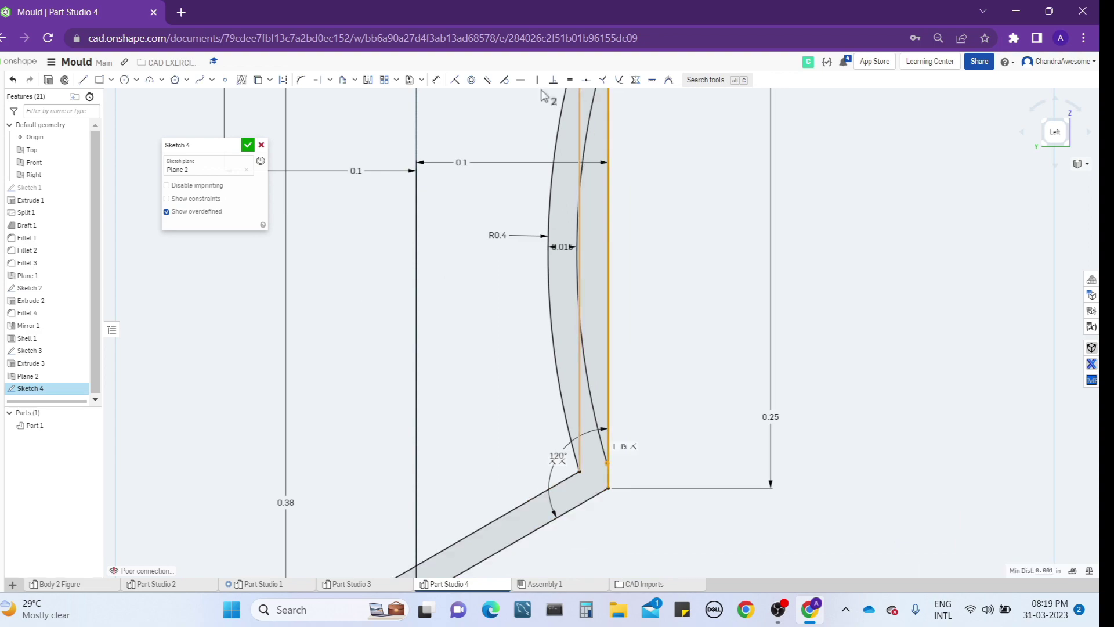
{"action": "left_click", "coordinate": [455, 79]}
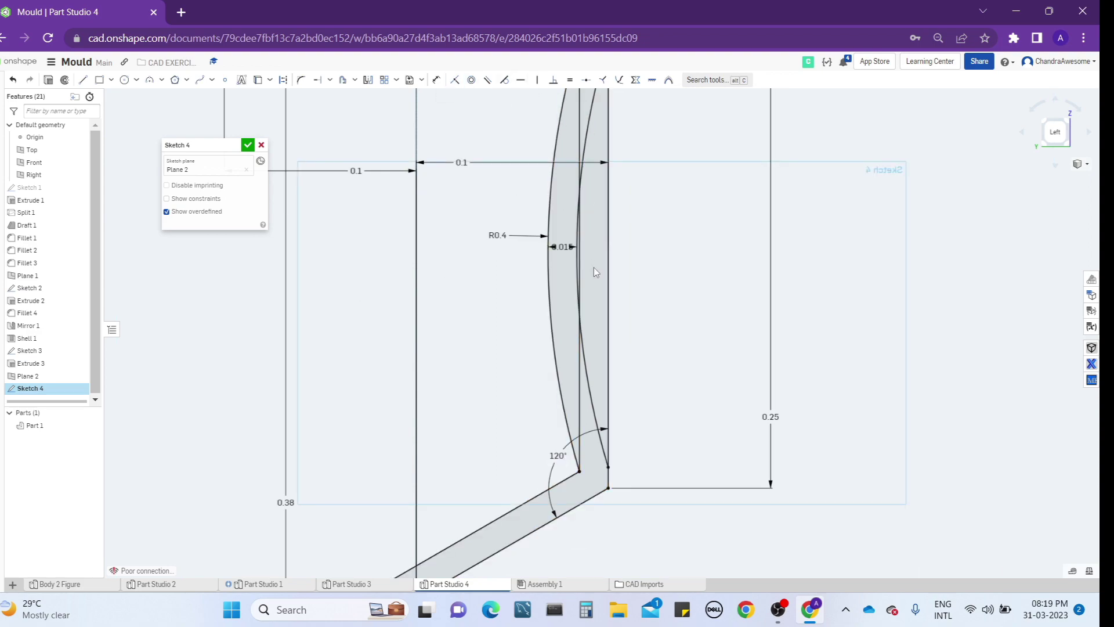
- Convert the straight vertical line between the first arc's endpoints to construction geometry and finish the wheel sketch
{"action": "scroll", "coordinate": [640, 323], "scroll_direction": "down", "scroll_amount": 3}
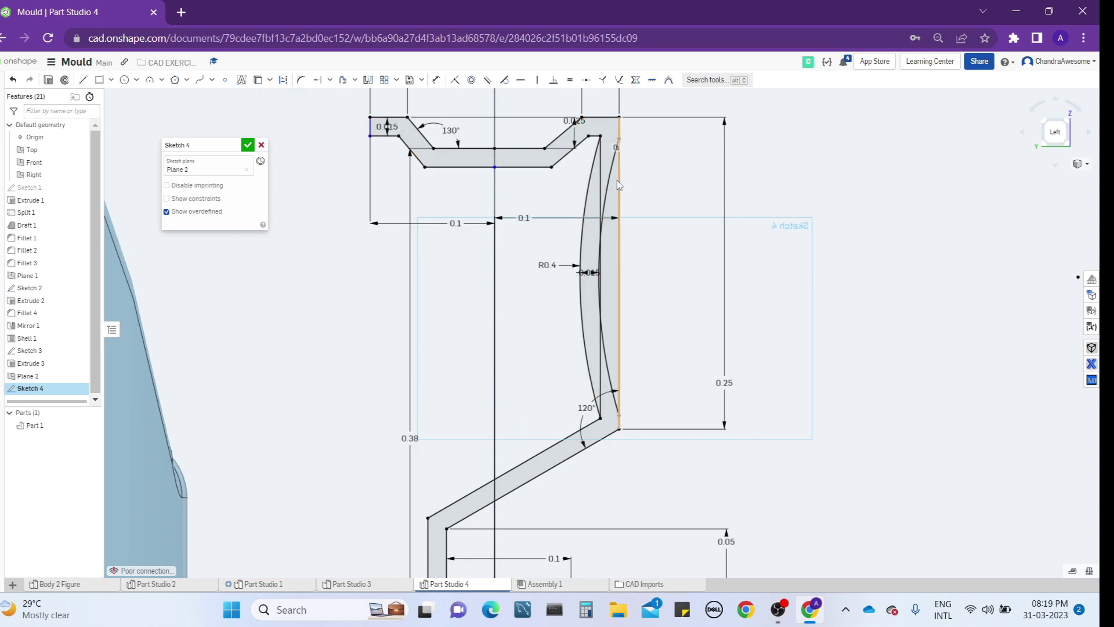
{"action": "left_click", "coordinate": [601, 184]}
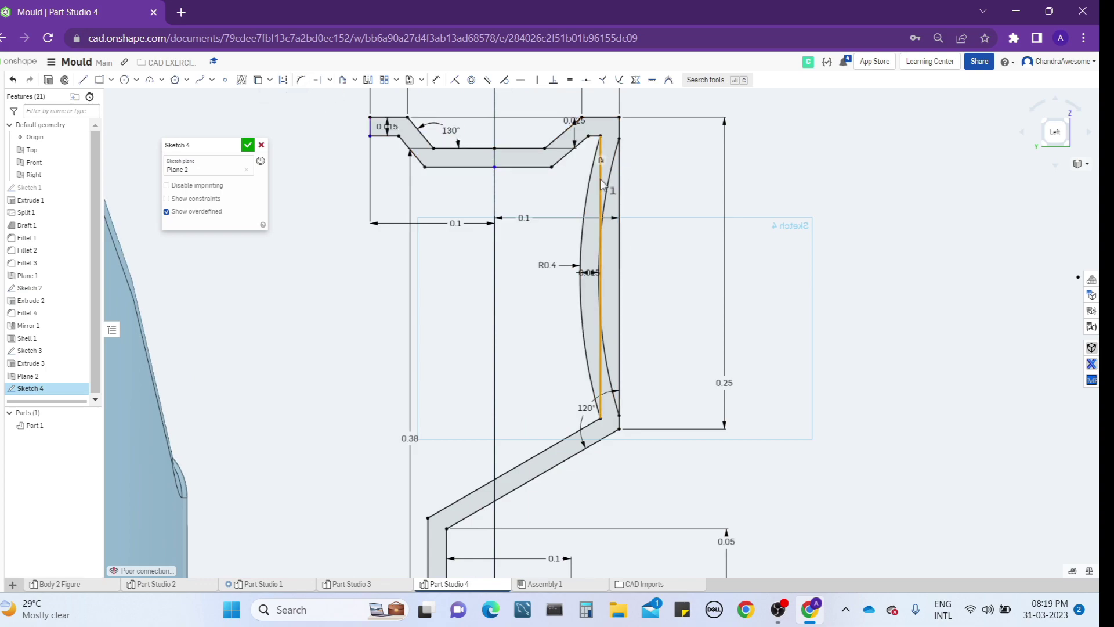
{"action": "left_click", "coordinate": [282, 80]}
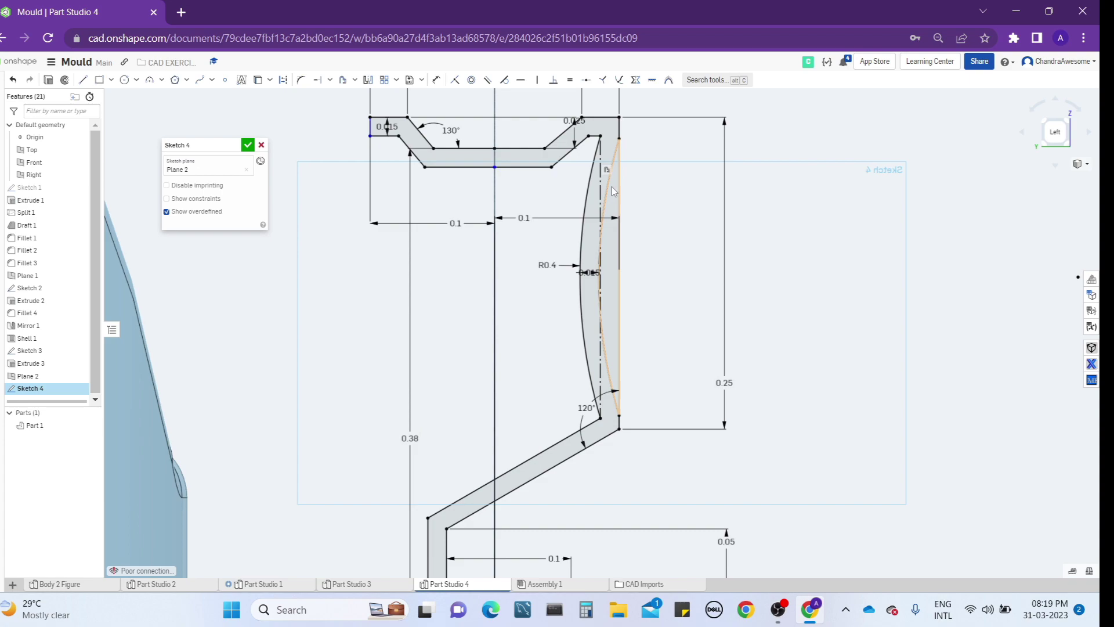
{"action": "scroll", "coordinate": [720, 348], "scroll_direction": "down", "scroll_amount": 5}
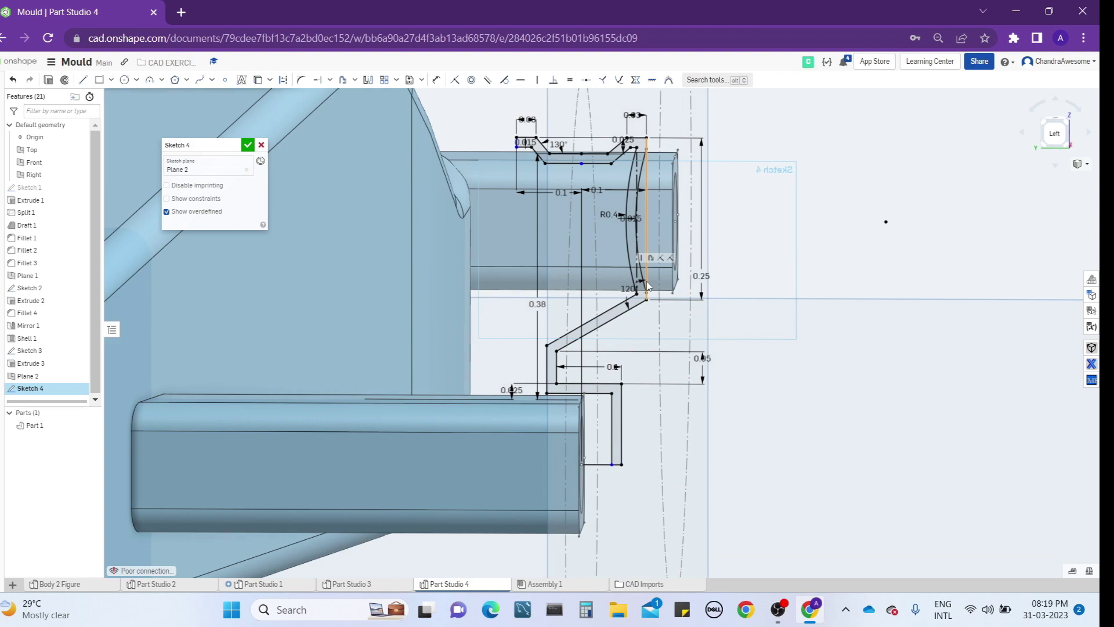
{"action": "right_click_drag", "start_coordinate": [750, 161], "coordinate": [743, 173]}
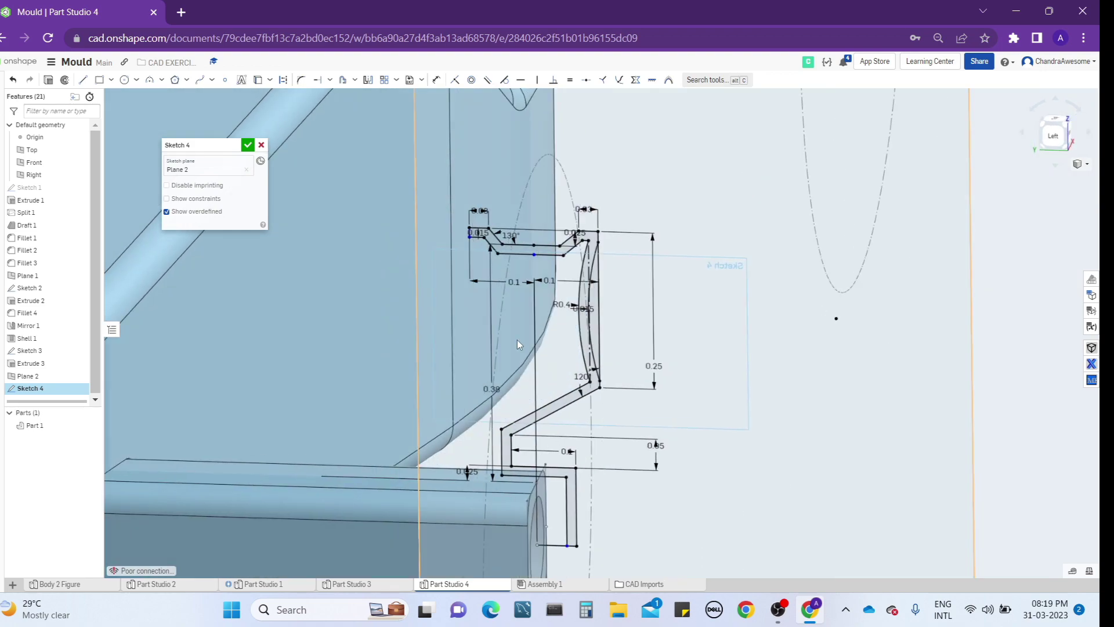
{"action": "left_click", "coordinate": [248, 146]}
{"action": "scroll", "coordinate": [630, 225], "scroll_direction": "down", "scroll_amount": 4}
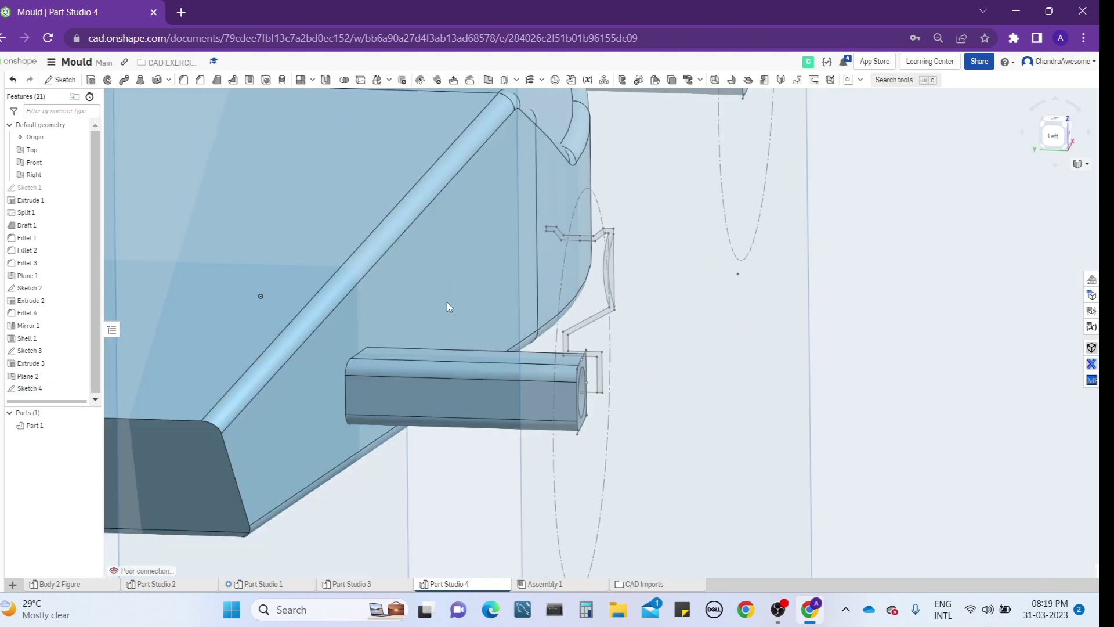
- Set up a full solid revolve of the closed wheel profile in Sketch 4, using the short horizontal line at its lower end as axis
{"action": "left_click", "coordinate": [108, 81]}
{"action": "scroll", "coordinate": [611, 200], "scroll_direction": "up", "scroll_amount": 6}
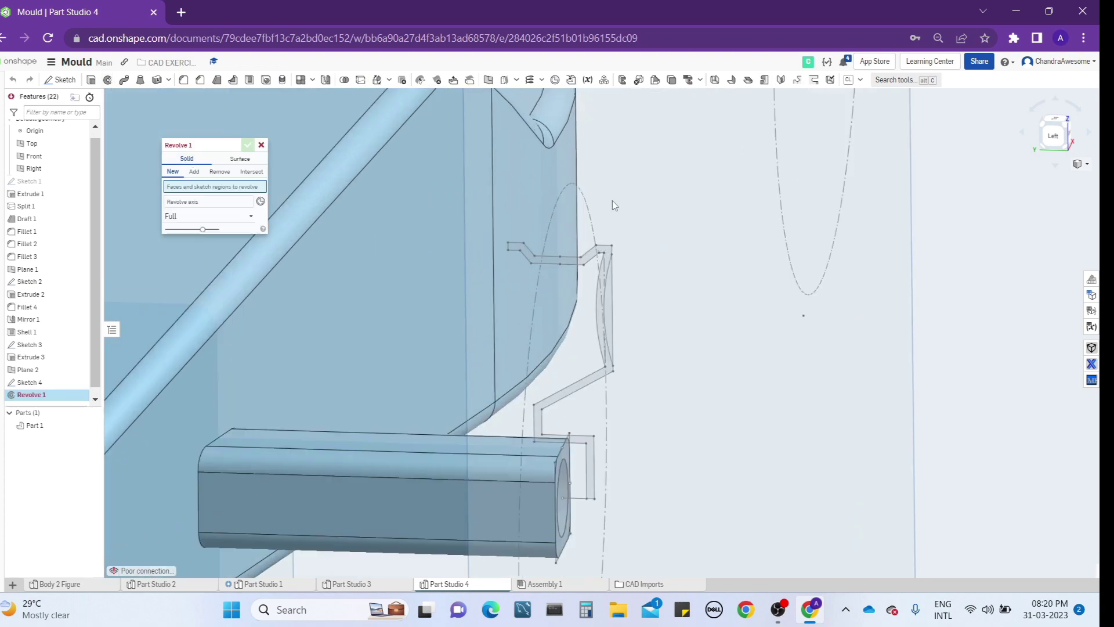
{"action": "left_click", "coordinate": [573, 417]}
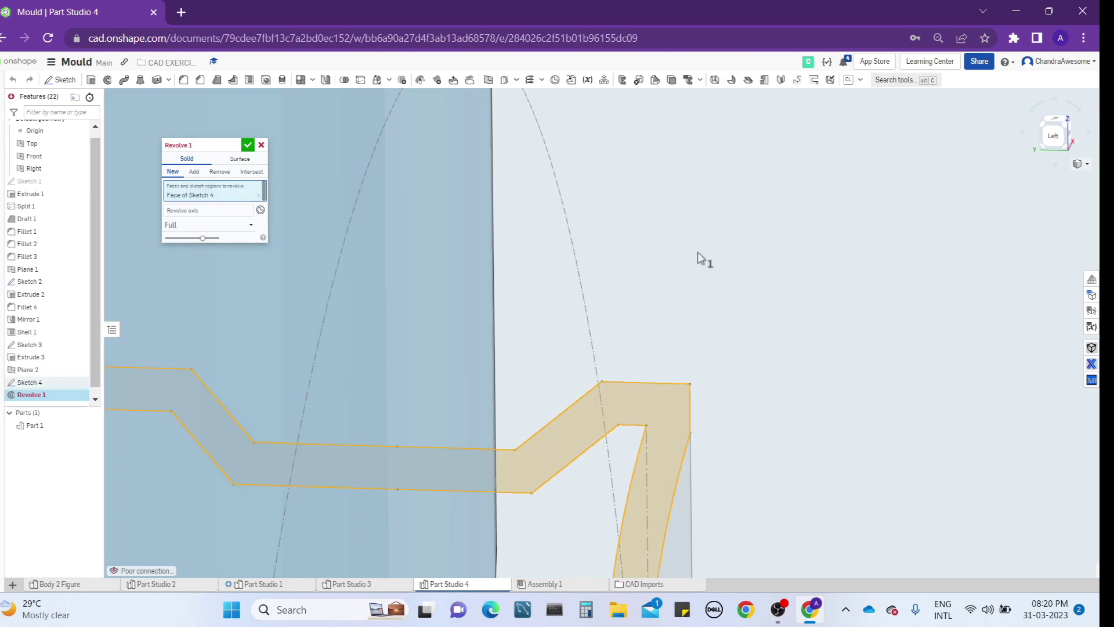
{"action": "scroll", "coordinate": [697, 252], "scroll_direction": "down", "scroll_amount": 5}
{"action": "middle_click_drag", "start_coordinate": [778, 383], "coordinate": [780, 208]}
{"action": "scroll", "coordinate": [711, 357], "scroll_direction": "up", "scroll_amount": 4}
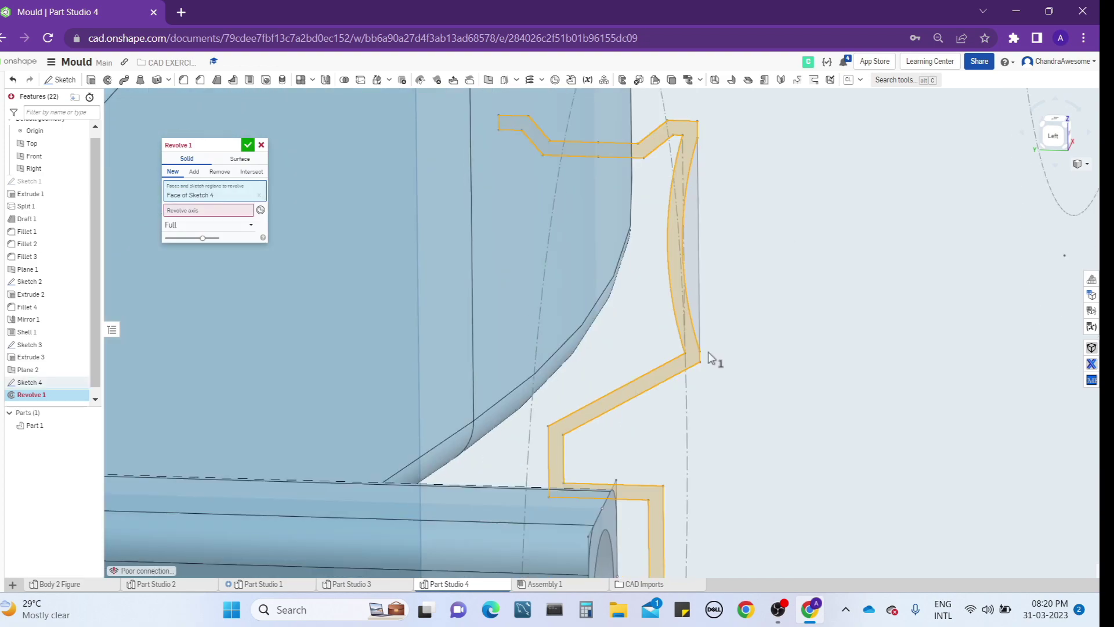
{"action": "scroll", "coordinate": [716, 348], "scroll_direction": "down", "scroll_amount": 3}
{"action": "scroll", "coordinate": [724, 329], "scroll_direction": "down", "scroll_amount": 5}
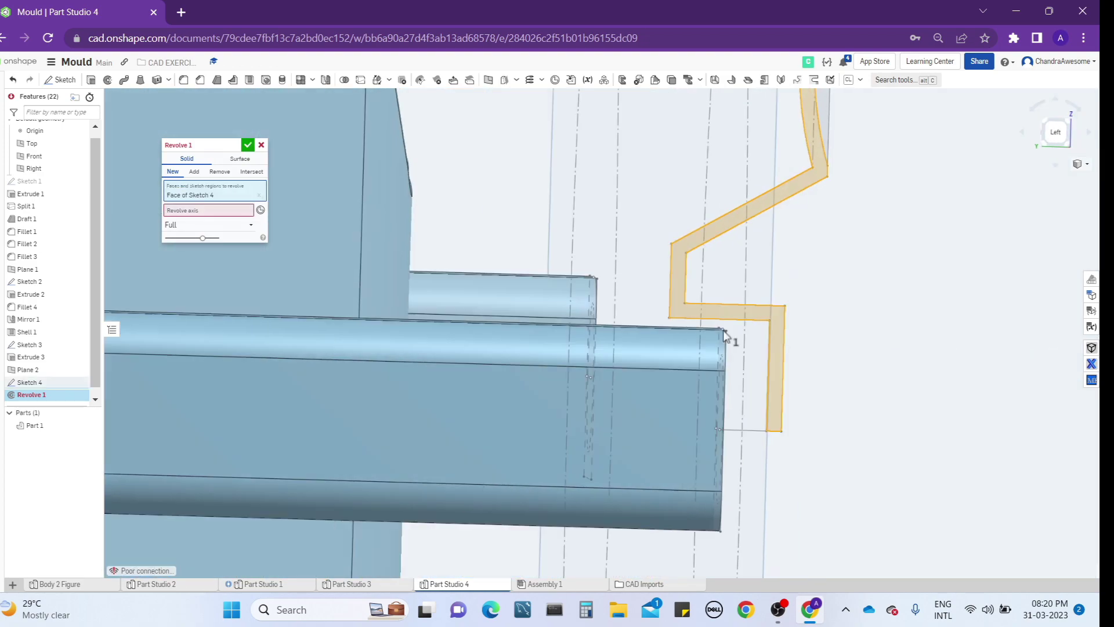
{"action": "left_click", "coordinate": [243, 214]}
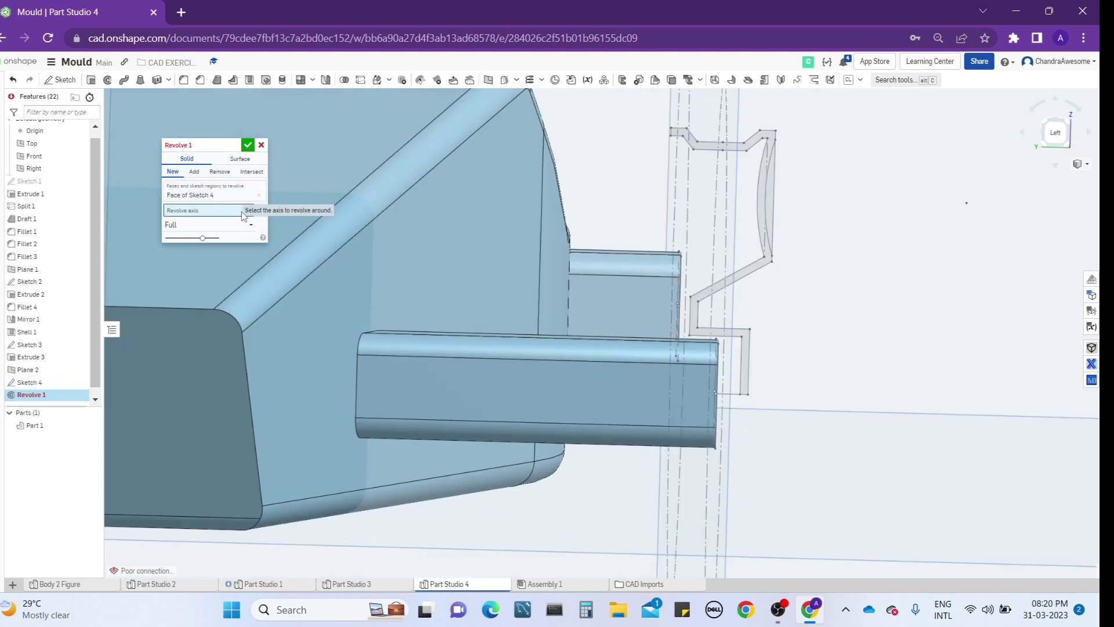
{"action": "left_click", "coordinate": [736, 395]}
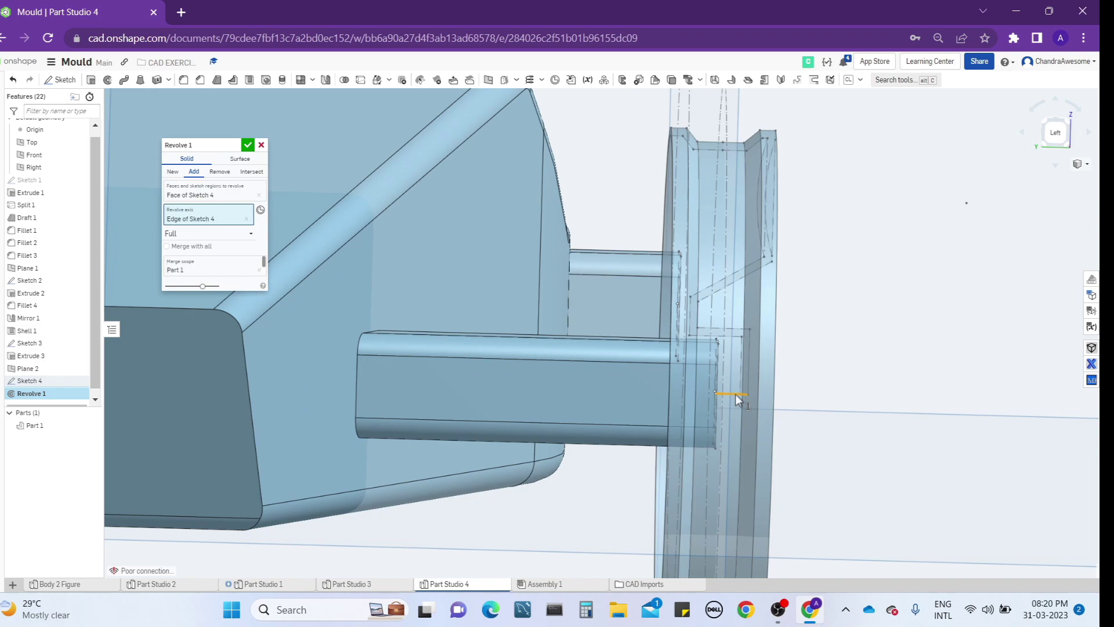
- Make the revolved wheel a new separate part instead of adding it to the body, and accept the revolve
{"action": "right_click_drag", "start_coordinate": [861, 297], "coordinate": [904, 330]}
{"action": "scroll", "coordinate": [624, 251], "scroll_direction": "up", "scroll_amount": 5}
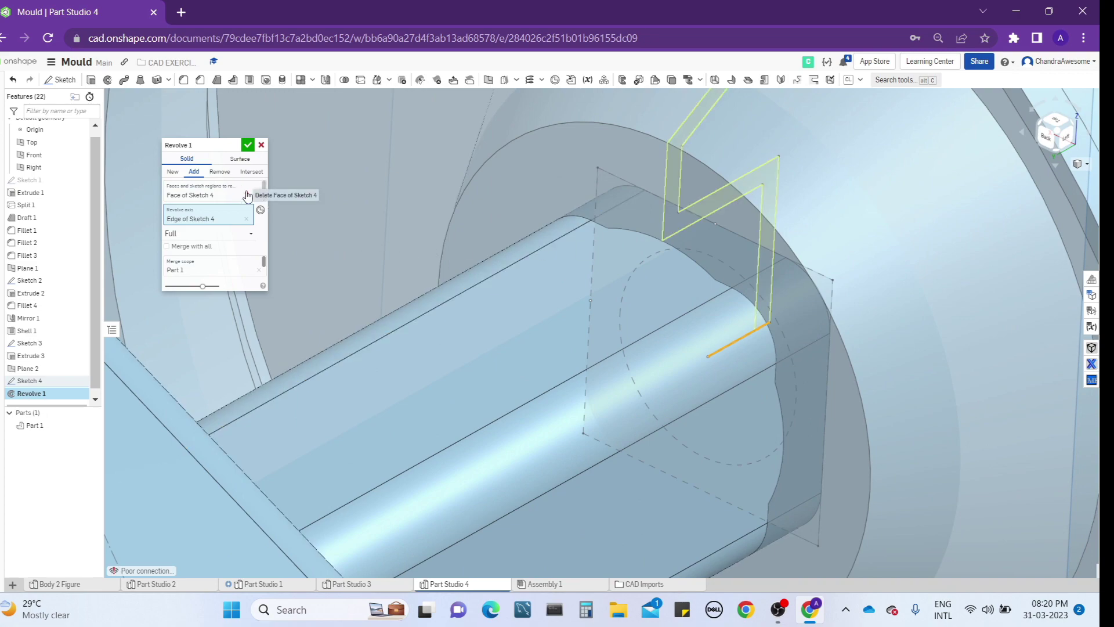
{"action": "left_click", "coordinate": [172, 172]}
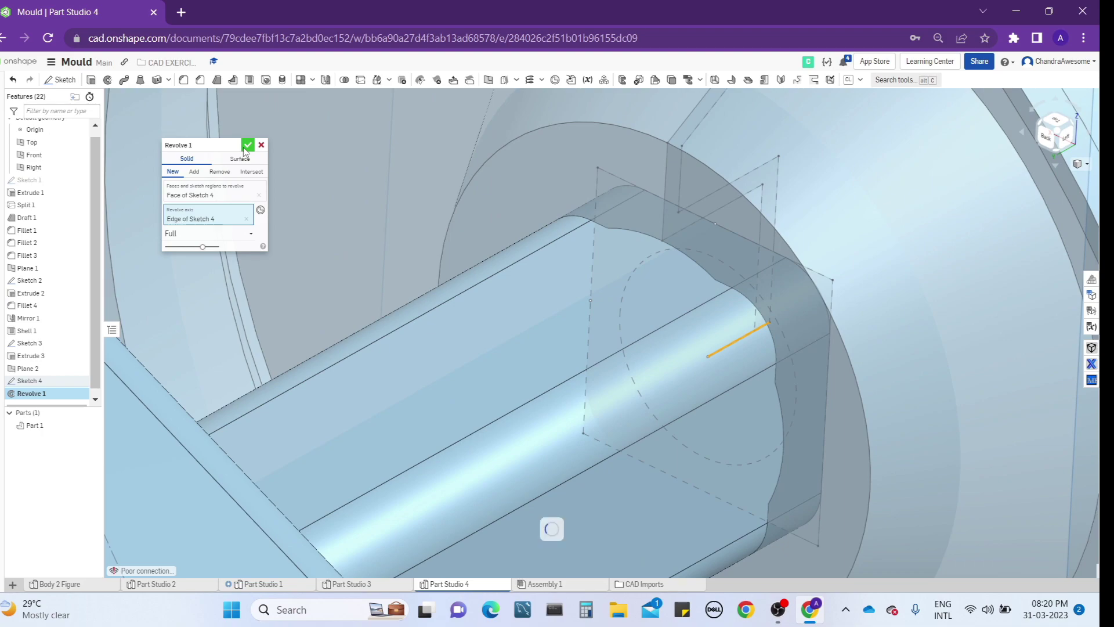
{"action": "scroll", "coordinate": [760, 231], "scroll_direction": "down", "scroll_amount": 5}
{"action": "scroll", "coordinate": [770, 294], "scroll_direction": "up", "scroll_amount": 4}
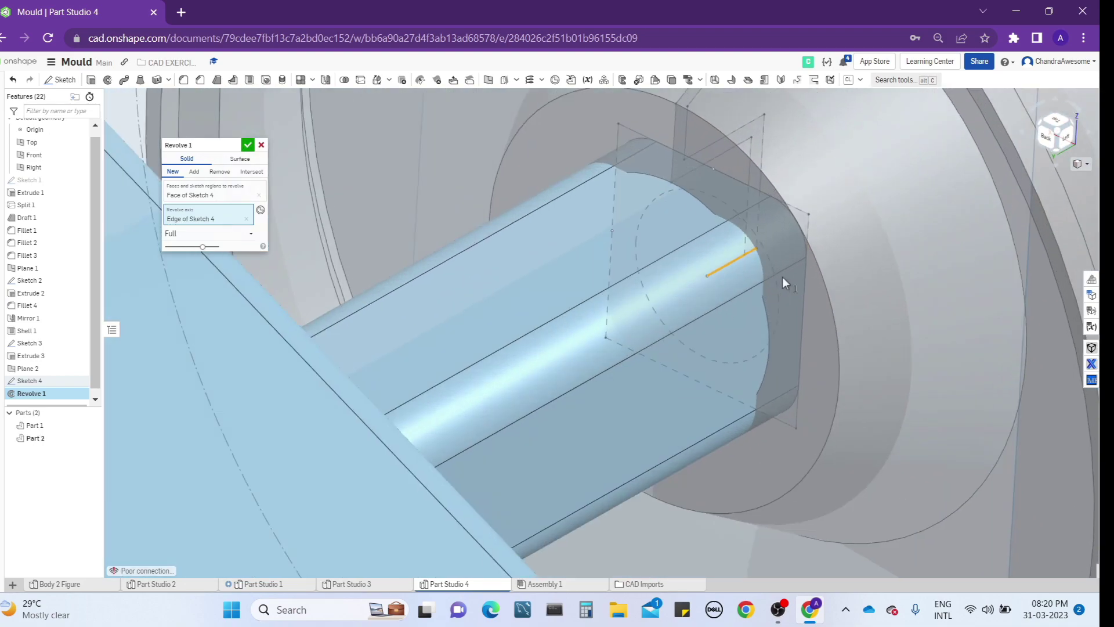
{"action": "mouse_move", "coordinate": [782, 277]}
{"action": "right_mouse_down"}
{"action": "mouse_move", "coordinate": [803, 282]}
{"action": "mouse_move", "coordinate": [790, 288]}
{"action": "right_mouse_up"}
{"action": "scroll", "coordinate": [742, 223], "scroll_direction": "up", "scroll_amount": 3}
{"action": "mouse_move", "coordinate": [742, 222]}
{"action": "right_mouse_down"}
{"action": "mouse_move", "coordinate": [757, 249]}
{"action": "mouse_move", "coordinate": [750, 267]}
{"action": "mouse_move", "coordinate": [746, 233]}
{"action": "mouse_move", "coordinate": [722, 216]}
{"action": "mouse_move", "coordinate": [719, 237]}
{"action": "right_mouse_up"}
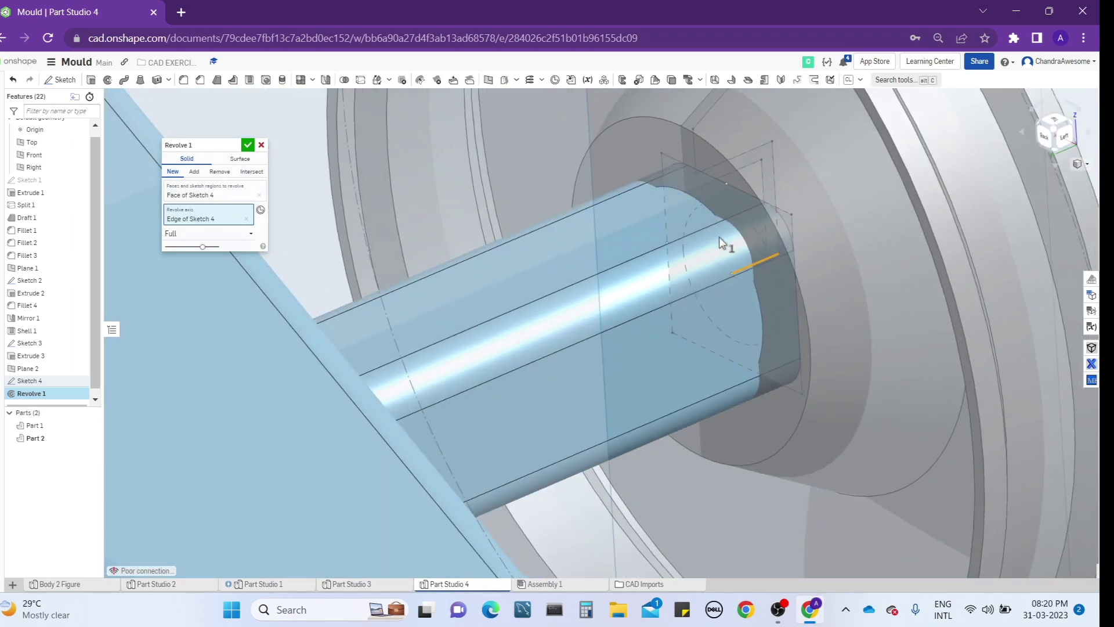
{"action": "left_click", "coordinate": [251, 148]}
- Show Sketch 4 inside the wheel in the left view and open it for editing
{"action": "right_click_drag", "start_coordinate": [562, 199], "coordinate": [521, 195]}
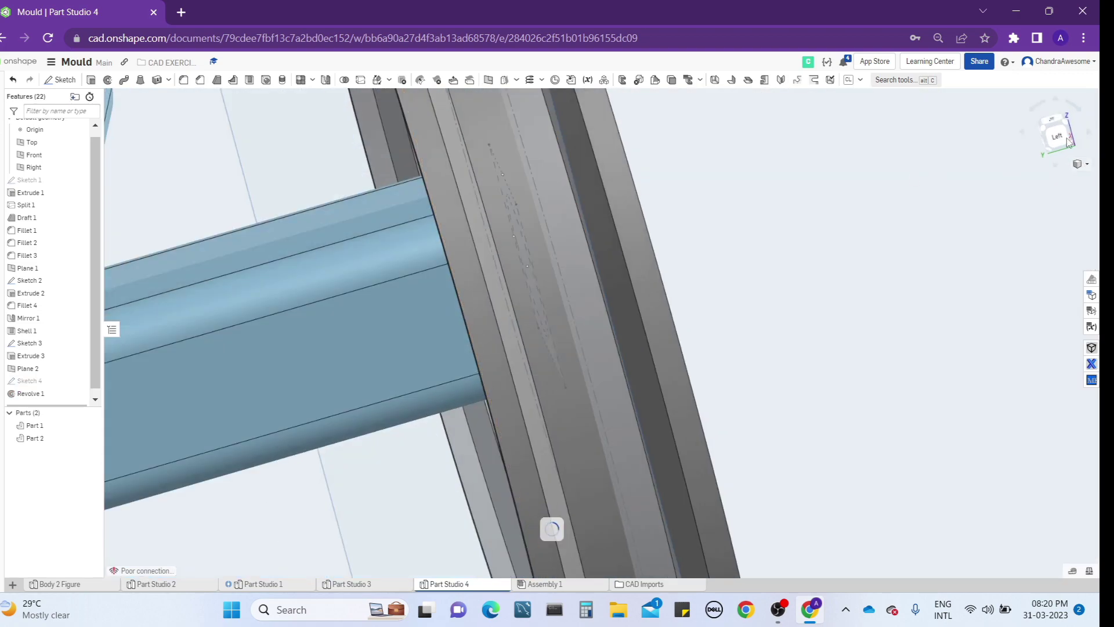
{"action": "left_click", "coordinate": [1068, 141]}
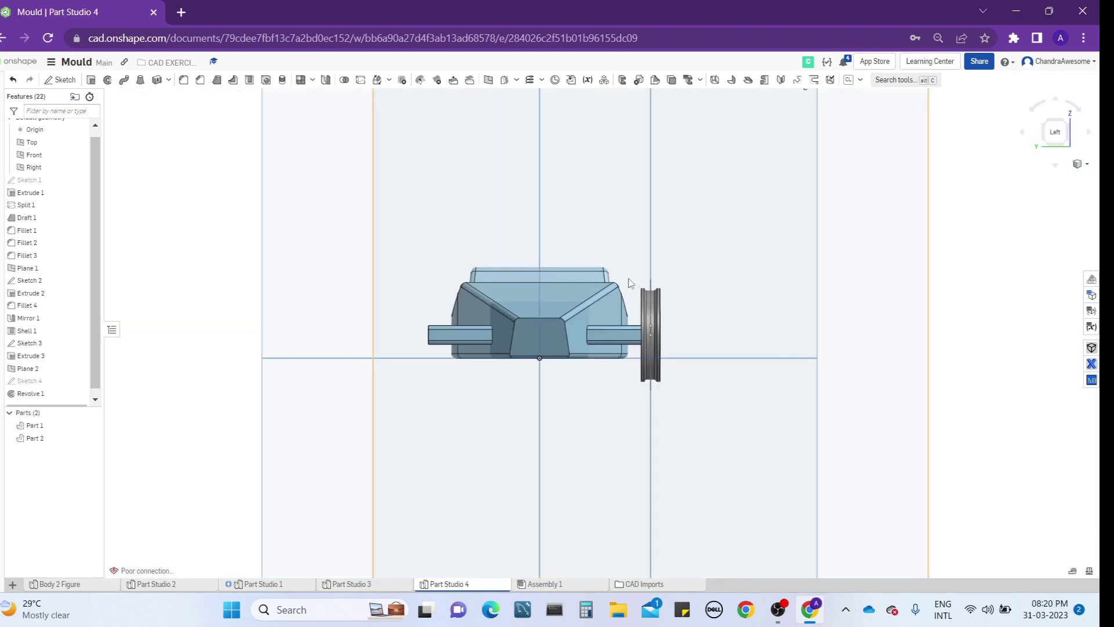
{"action": "scroll", "coordinate": [628, 277], "scroll_direction": "up", "scroll_amount": 4}
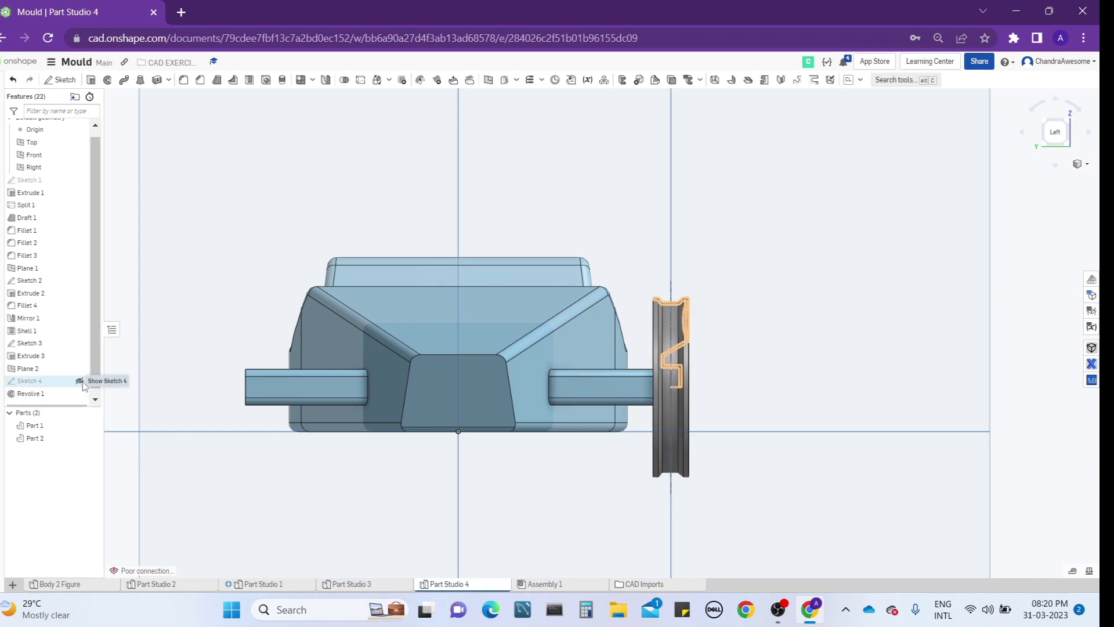
{"action": "left_click", "coordinate": [79, 382]}
{"action": "scroll", "coordinate": [833, 410], "scroll_direction": "up", "scroll_amount": 6}
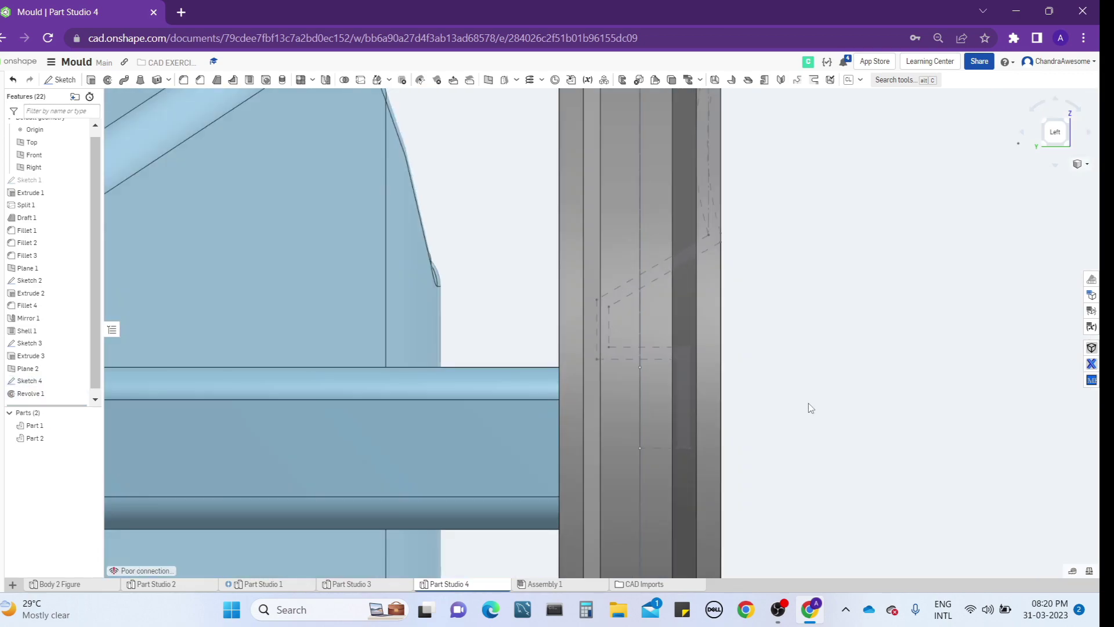
{"action": "right_click", "coordinate": [610, 356]}
{"action": "left_click", "coordinate": [636, 364]}
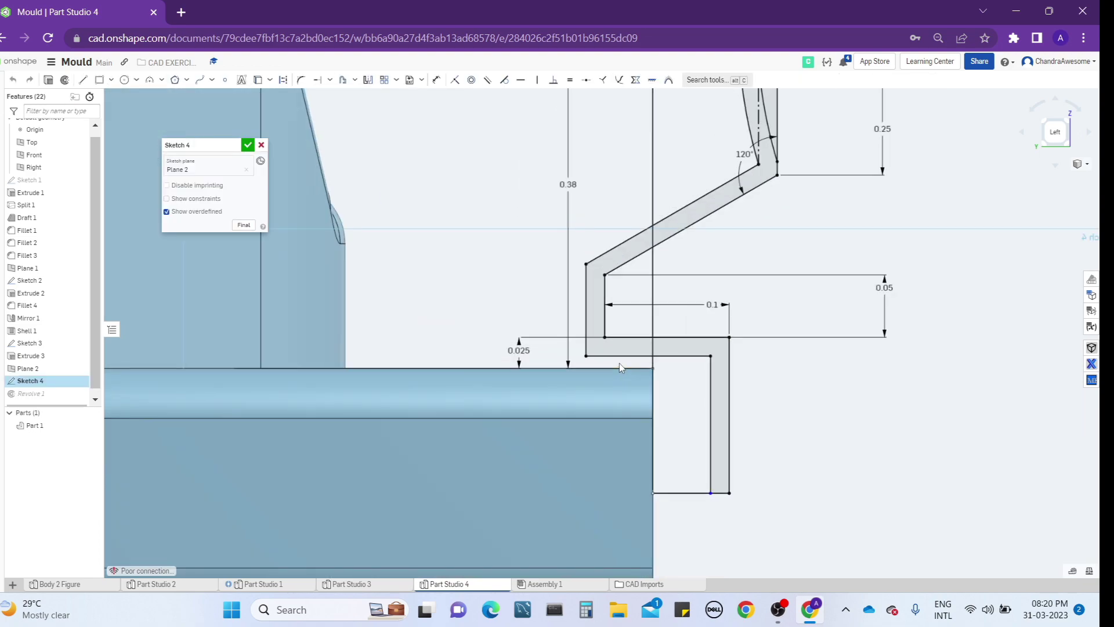
- Set the vertical distance between the axle arm's upper edge and the wheel profile's hub step to 0.05 in
{"action": "mouse_move", "coordinate": [619, 363]}
{"action": "right_mouse_down"}
{"action": "mouse_move", "coordinate": [506, 403]}
{"action": "mouse_move", "coordinate": [708, 268]}
{"action": "mouse_move", "coordinate": [700, 279]}
{"action": "right_mouse_up"}
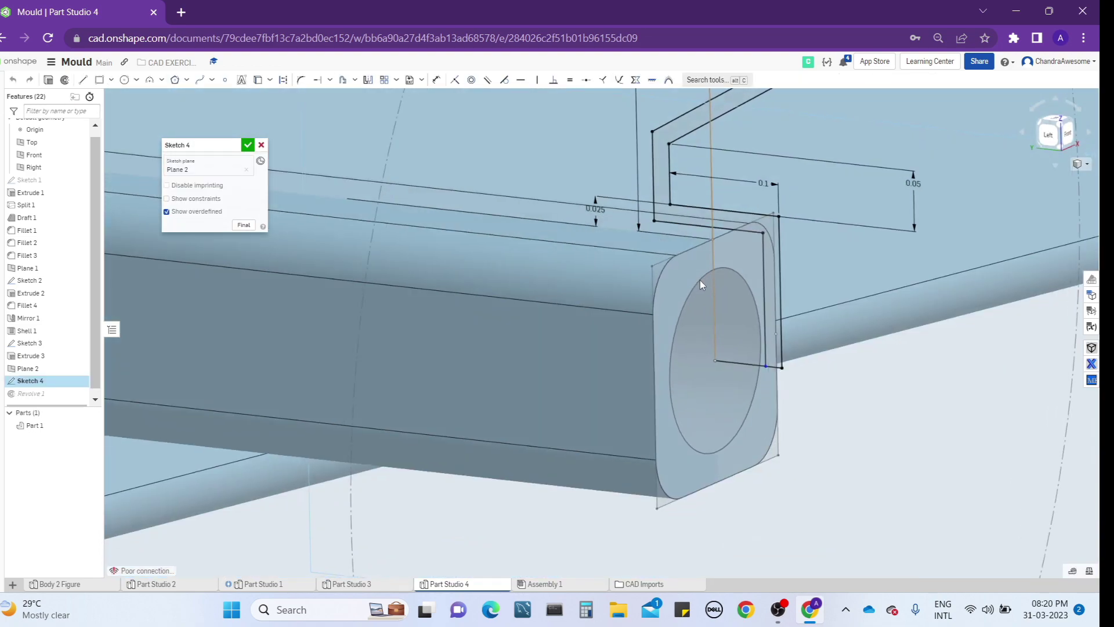
{"action": "left_click", "coordinate": [694, 249]}
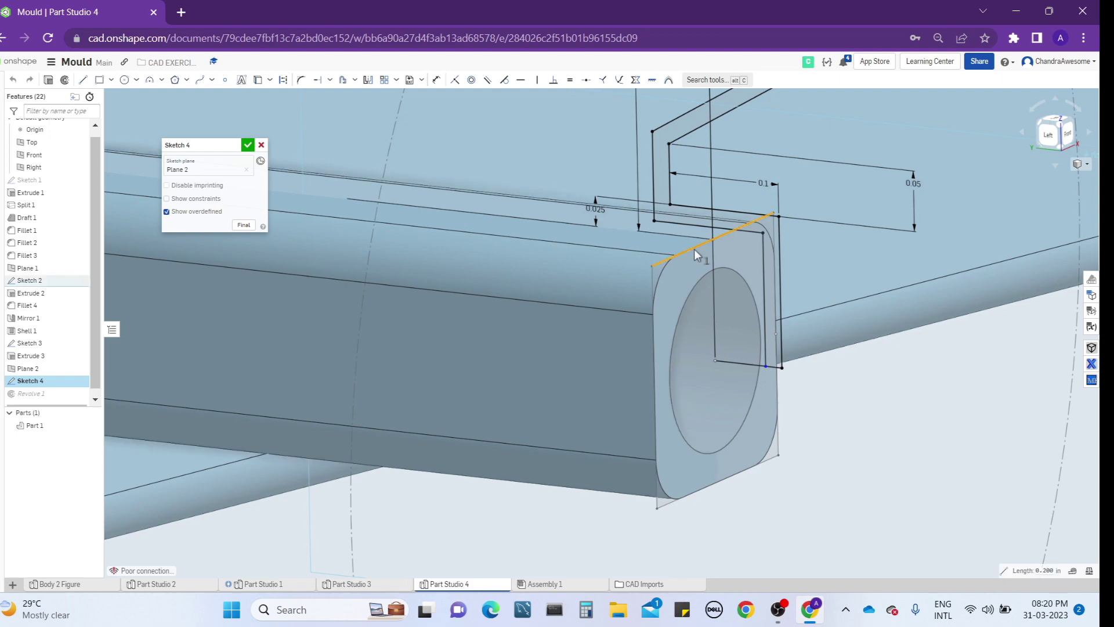
{"action": "left_click", "coordinate": [694, 249]}
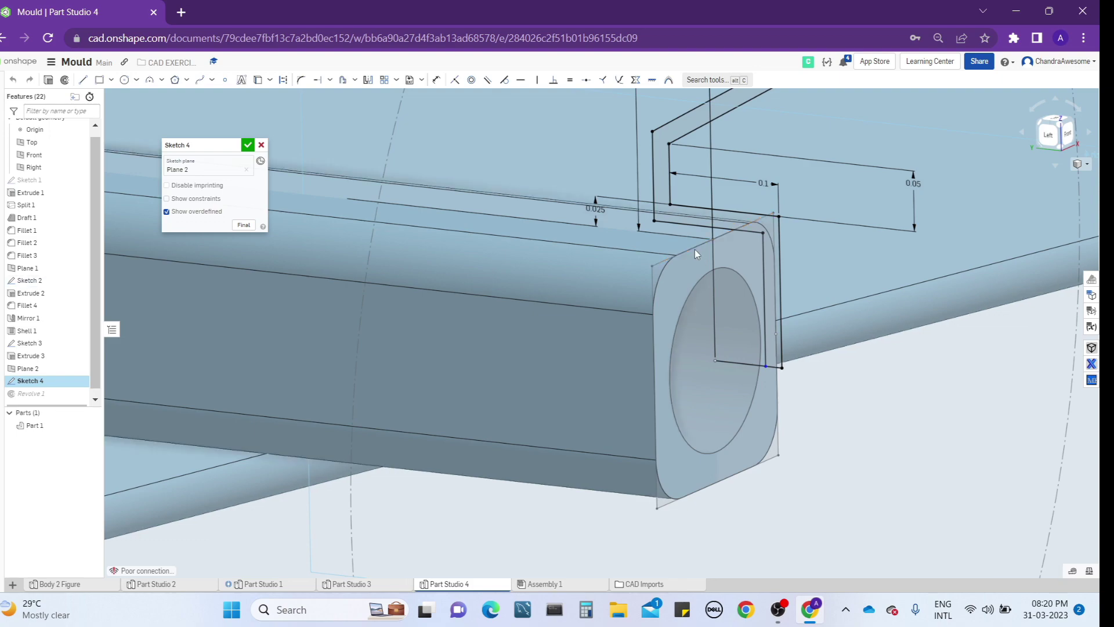
{"action": "left_click", "coordinate": [1048, 135]}
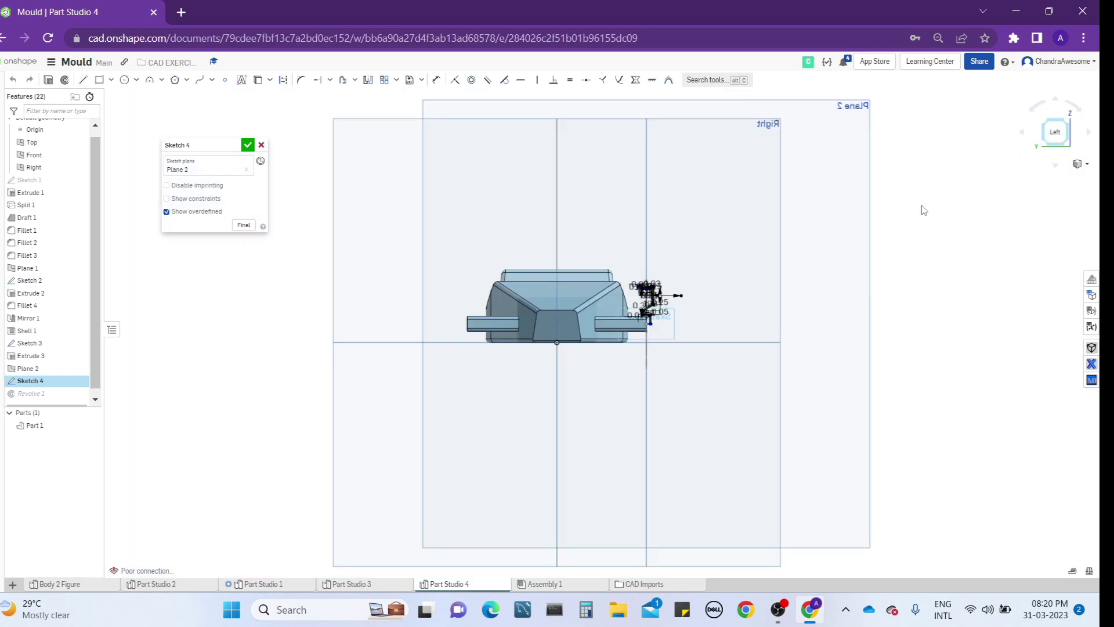
{"action": "scroll", "coordinate": [604, 339], "scroll_direction": "up", "scroll_amount": 3}
{"action": "scroll", "coordinate": [601, 338], "scroll_direction": "up", "scroll_amount": 5}
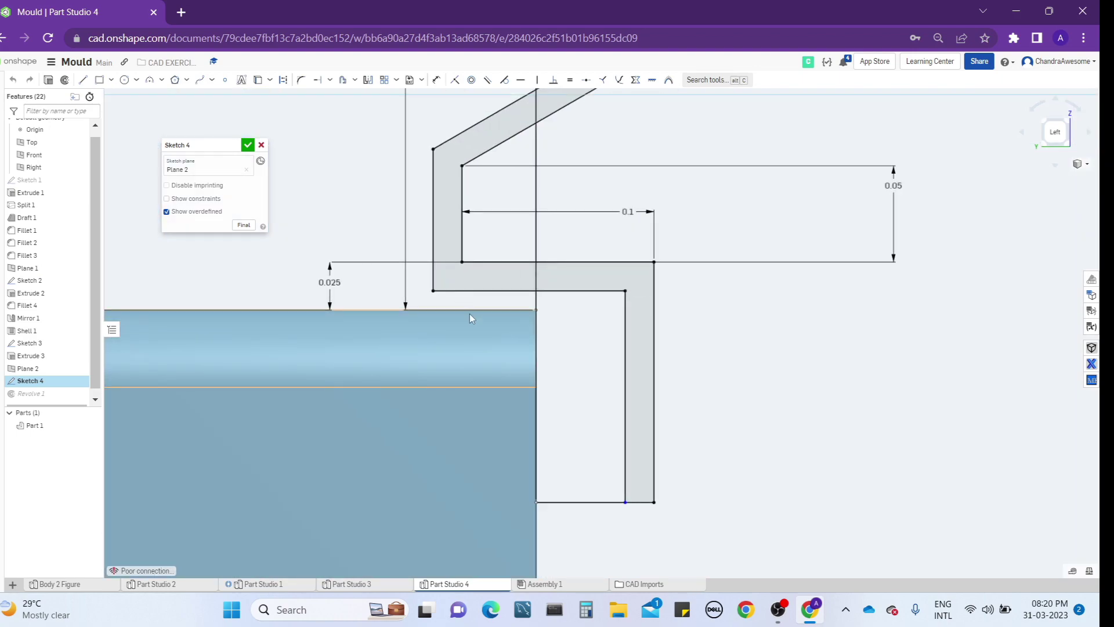
{"action": "scroll", "coordinate": [674, 326], "scroll_direction": "up", "scroll_amount": 2}
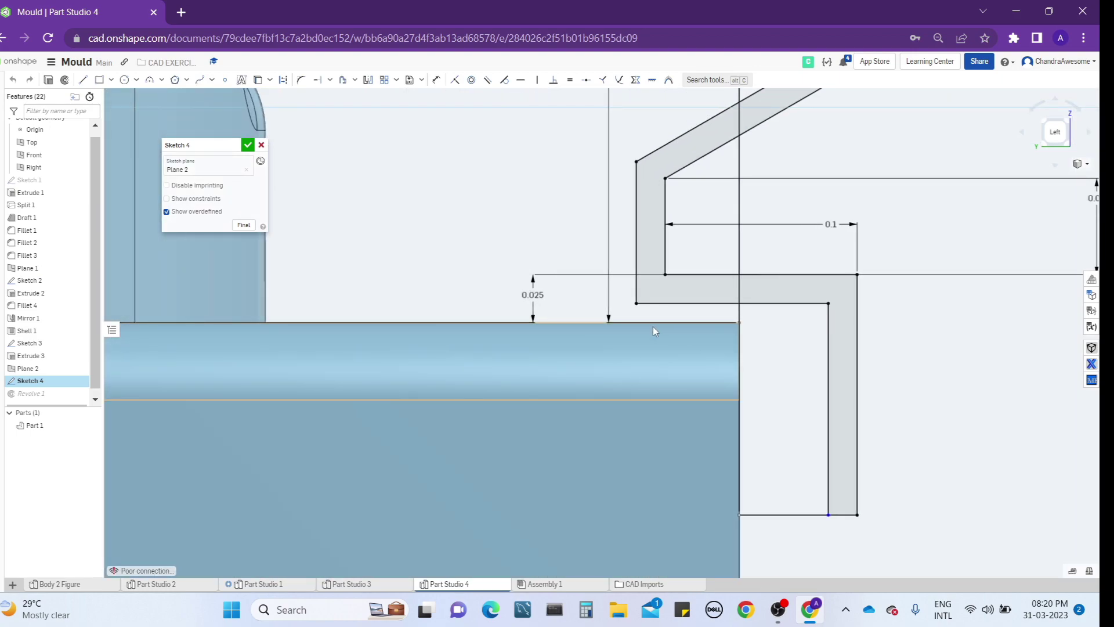
{"action": "double_click", "coordinate": [529, 292]}
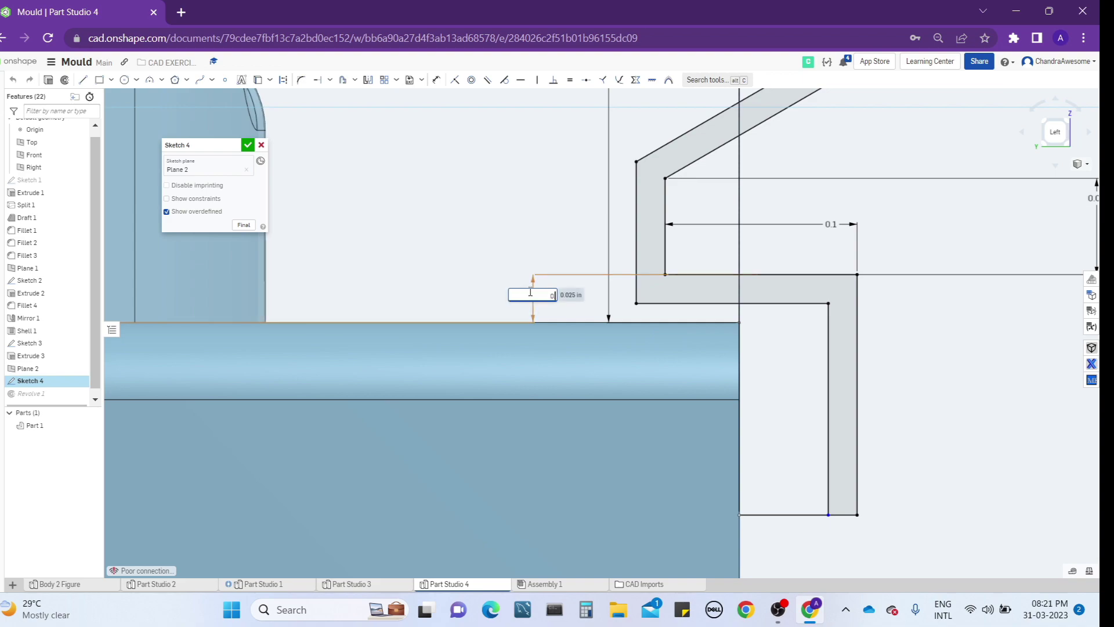
{"action": "type", "text": "0.05"}
{"action": "key", "text": "Return"}
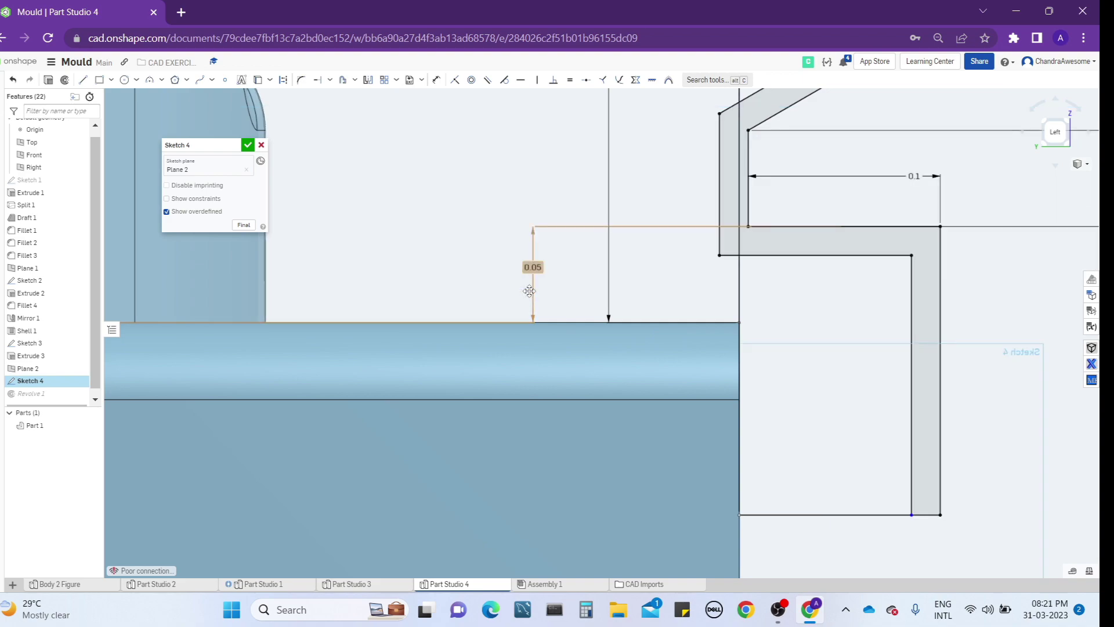
- Try to dimension the horizontal axis line at the profile's lower end to 0.1 in, and undo that dimension
{"action": "scroll", "coordinate": [671, 310], "scroll_direction": "down", "scroll_amount": 3}
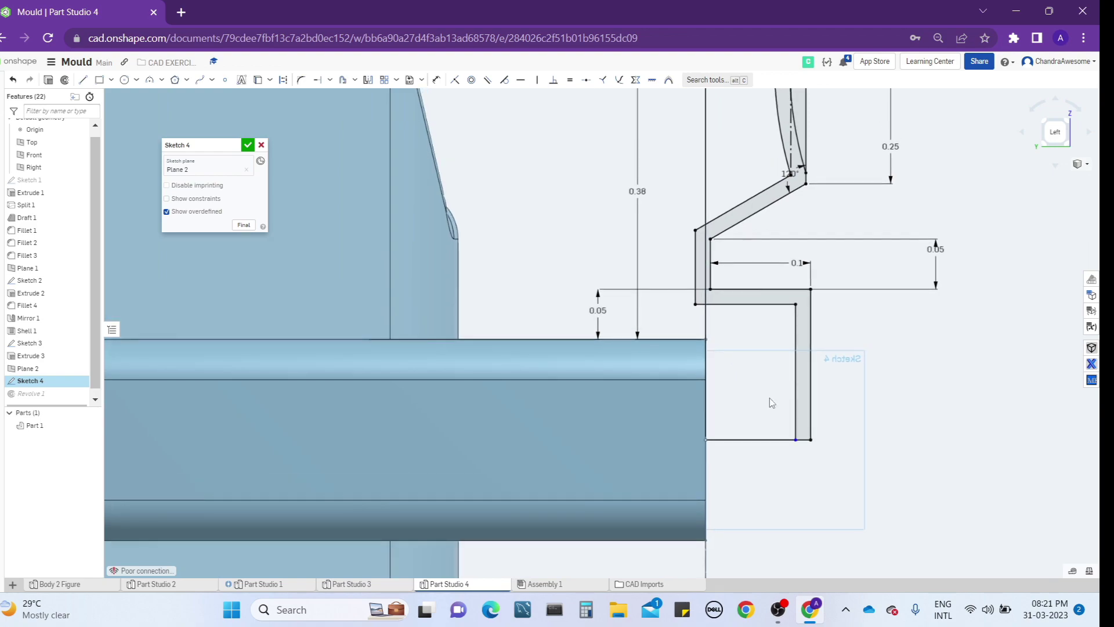
{"action": "key", "text": "u"}
{"action": "left_click", "coordinate": [810, 440]}
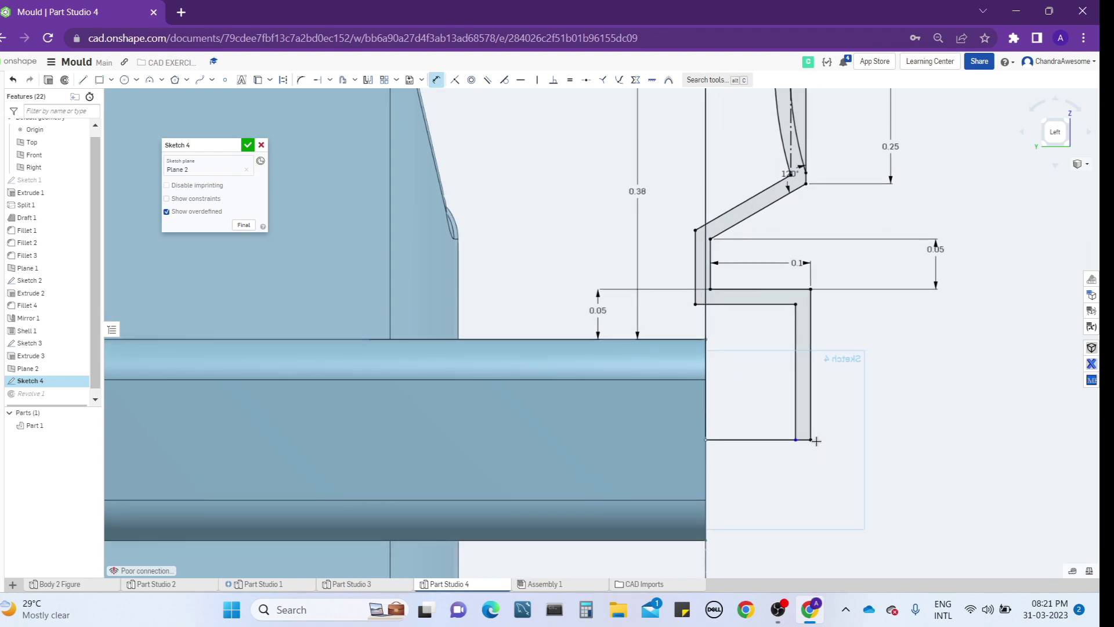
{"action": "left_click", "coordinate": [766, 440]}
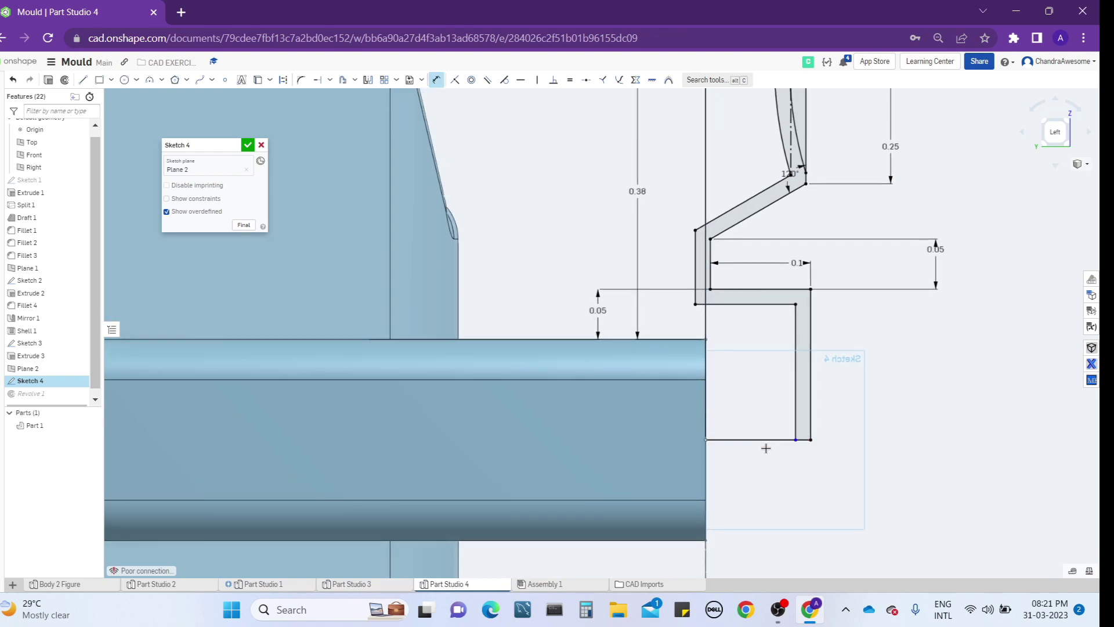
{"action": "left_click", "coordinate": [924, 458]}
{"action": "type", "text": "0.105"}
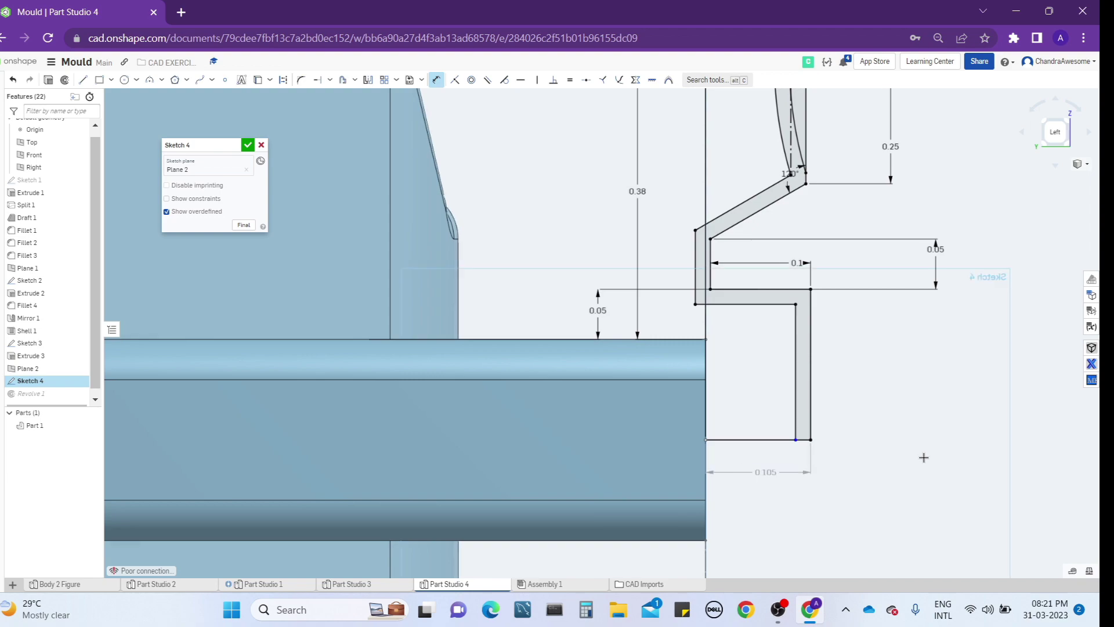
{"action": "key", "text": "Return"}
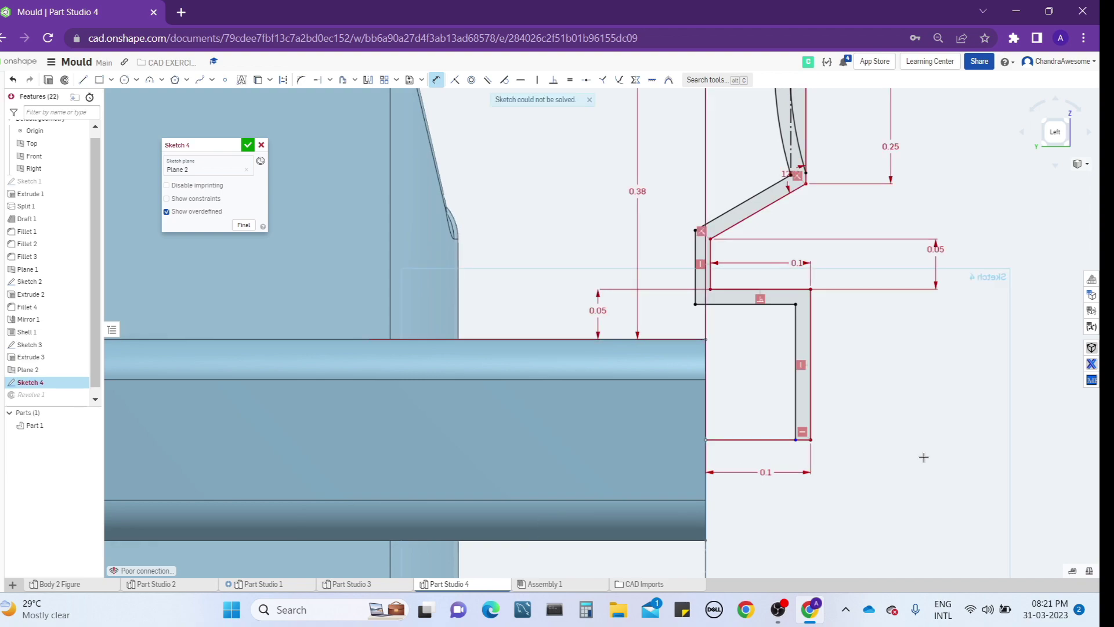
{"action": "key", "text": "ctrl+z"}
{"action": "key", "text": "ctrl+z"}
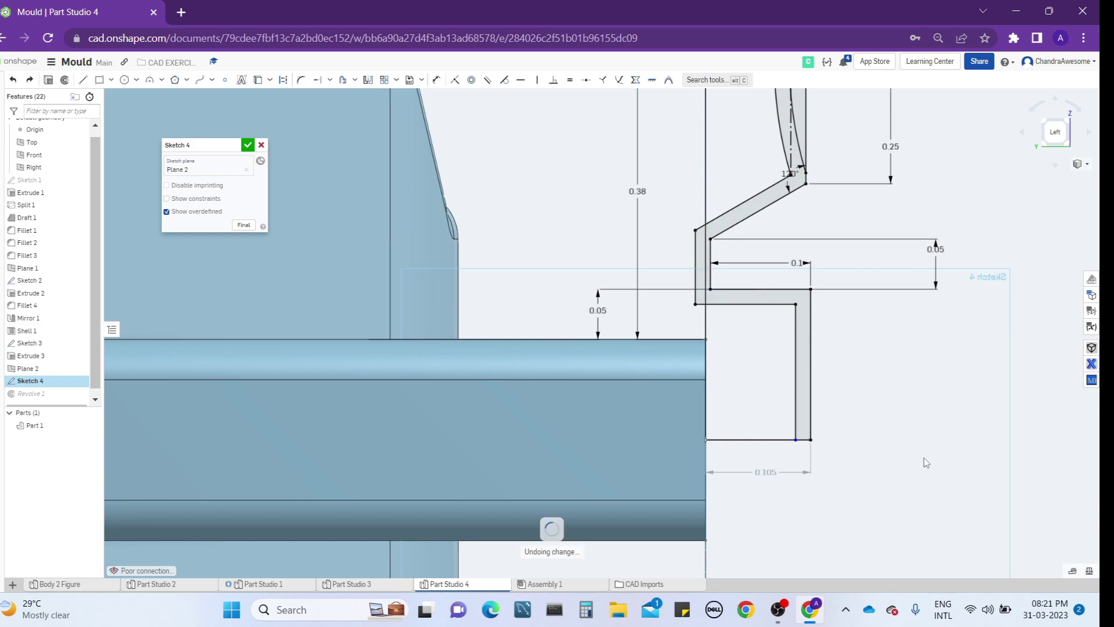
- Keep the hub step's horizontal width at 0.1 in and attach the hub wall's inner lower endpoint to the horizontal axis line
{"action": "scroll", "coordinate": [876, 401], "scroll_direction": "down", "scroll_amount": 5}
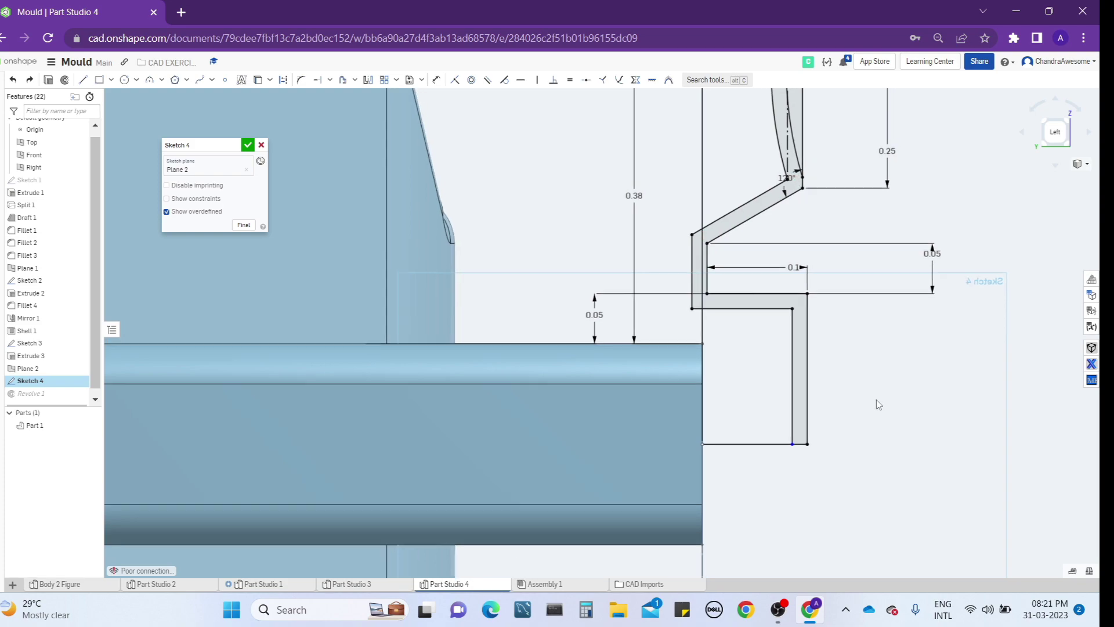
{"action": "scroll", "coordinate": [819, 326], "scroll_direction": "up", "scroll_amount": 3}
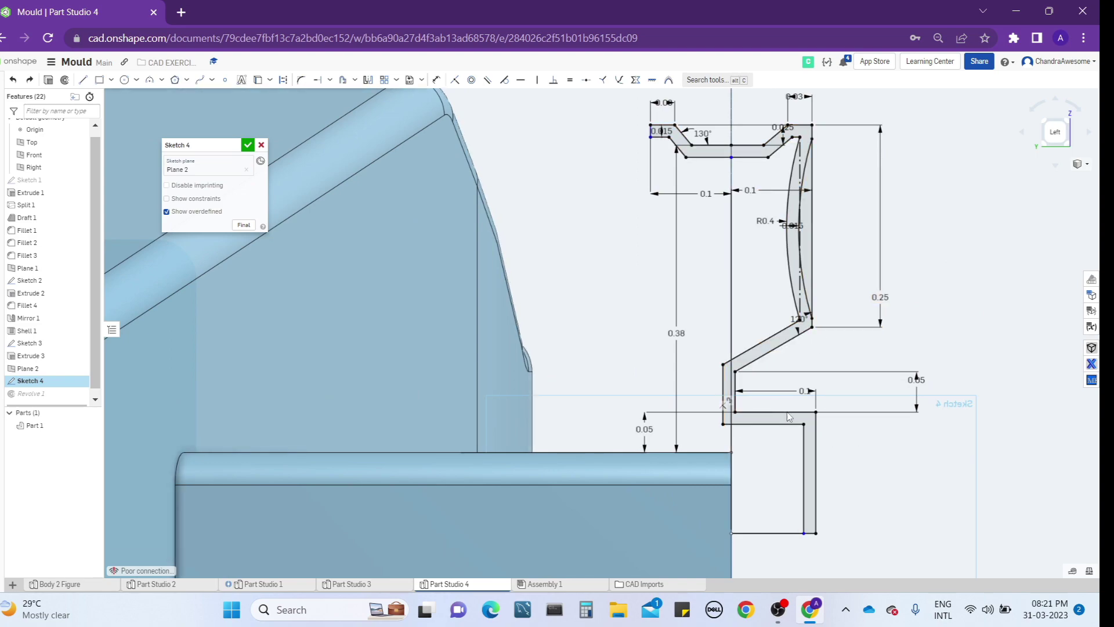
{"action": "double_click", "coordinate": [804, 390]}
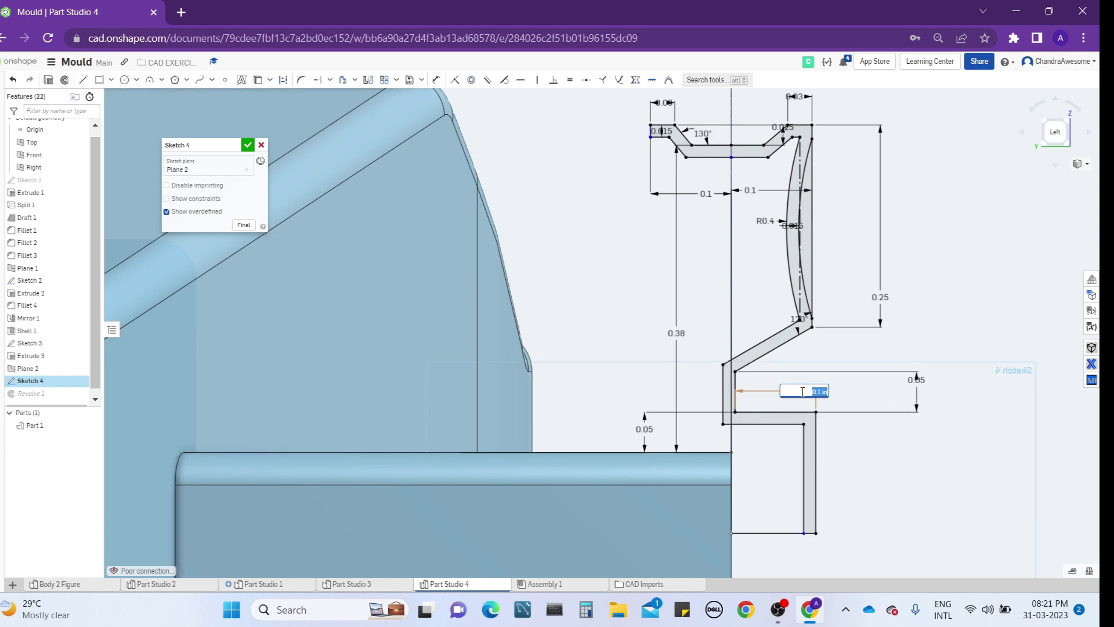
{"action": "key", "text": "Return"}
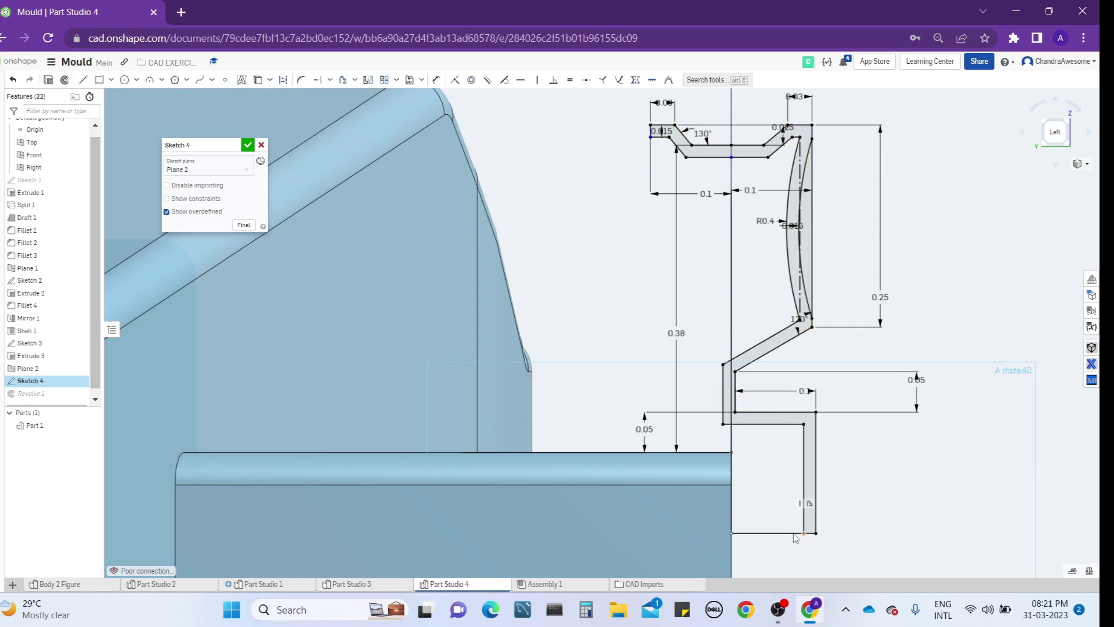
{"action": "left_click_drag", "start_coordinate": [793, 533], "coordinate": [755, 530]}
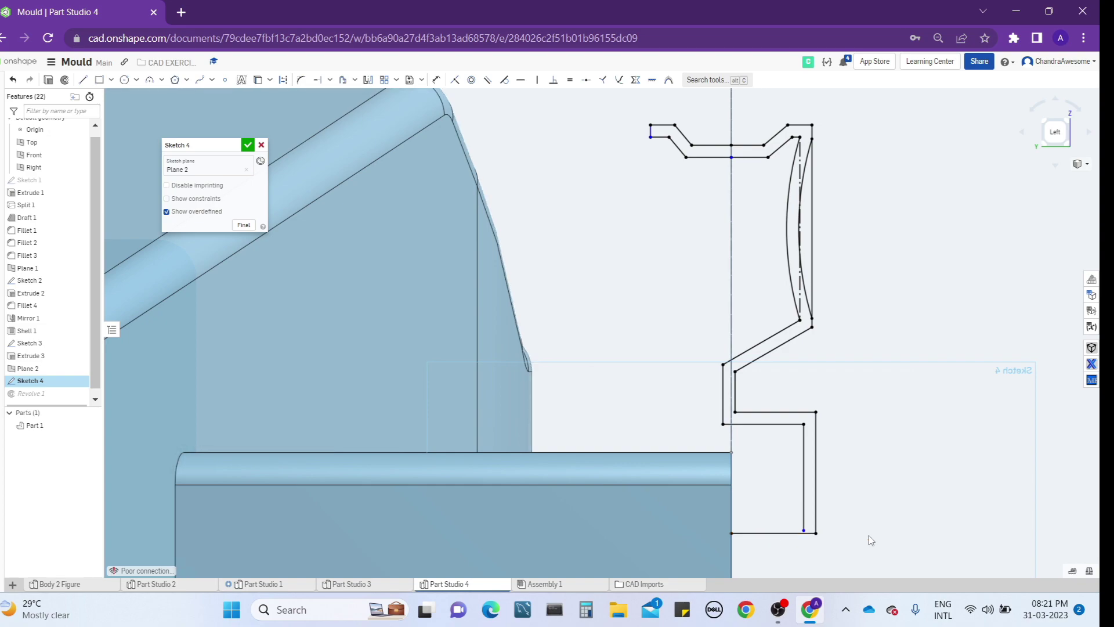
{"action": "scroll", "coordinate": [823, 536], "scroll_direction": "up", "scroll_amount": 5}
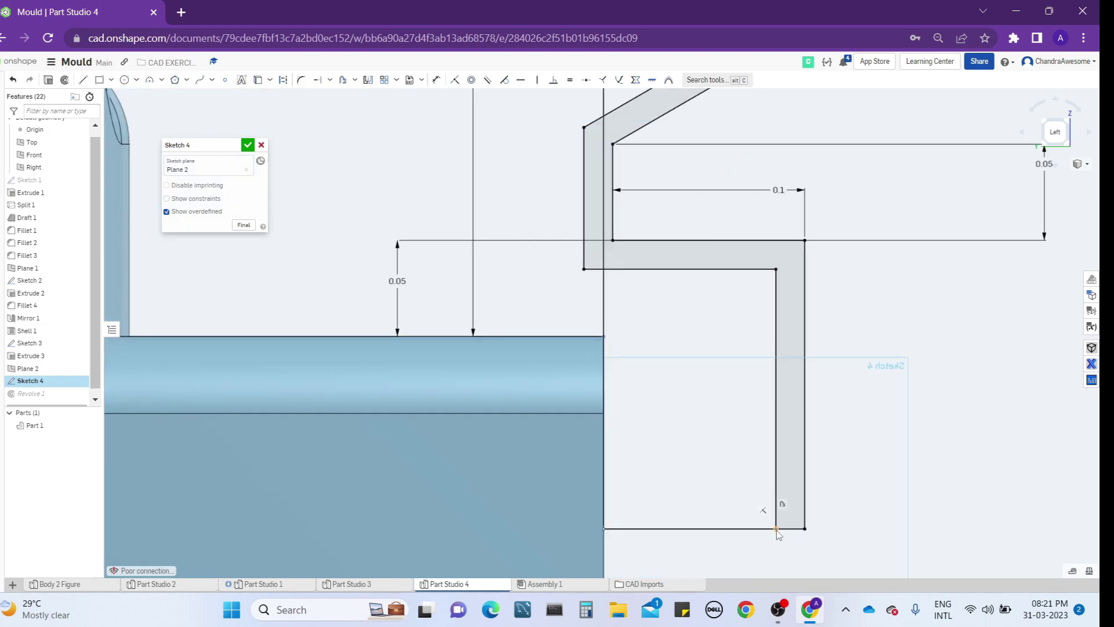
{"action": "scroll", "coordinate": [802, 534], "scroll_direction": "down", "scroll_amount": 5}
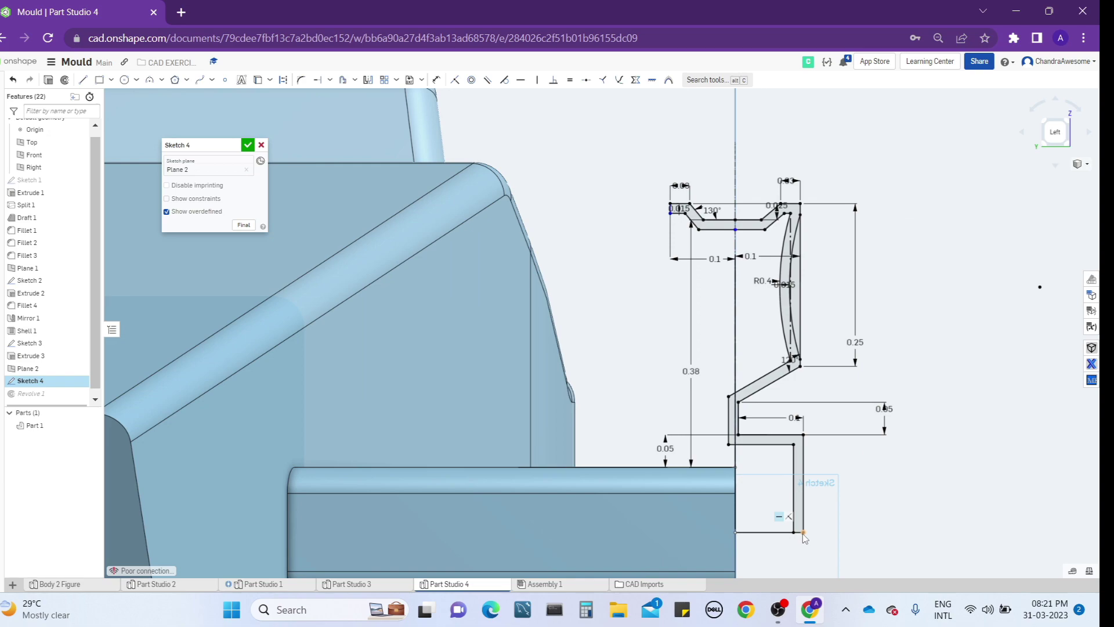
{"action": "scroll", "coordinate": [796, 278], "scroll_direction": "up", "scroll_amount": 4}
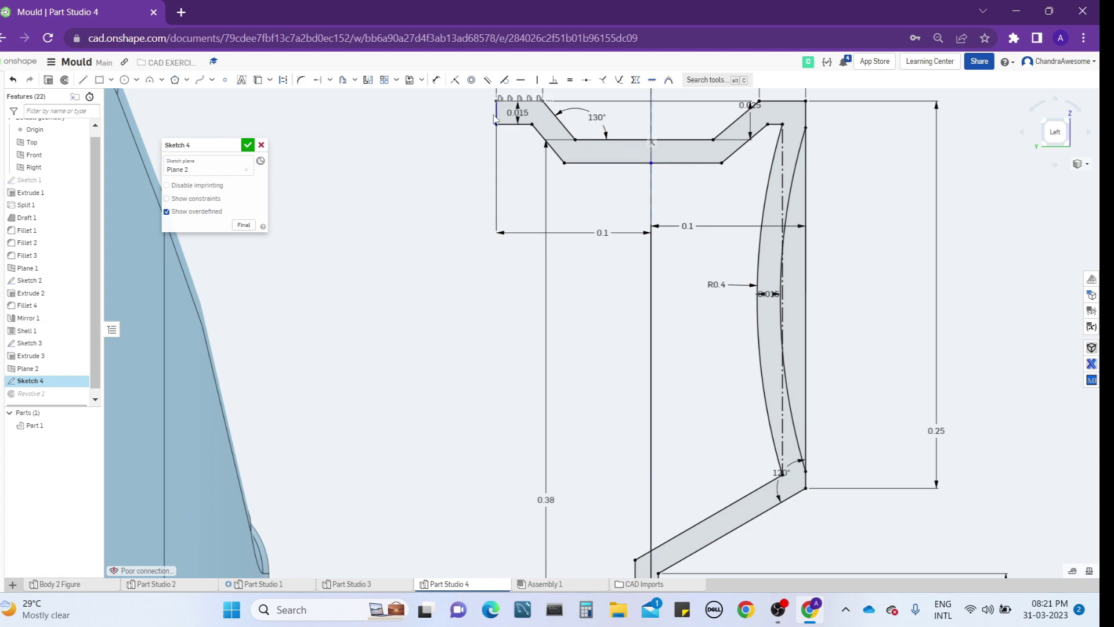
- Move the loose point midway along the rim profile's lower edge to that edge's corner nearest the vehicle body
{"action": "left_click_drag", "start_coordinate": [496, 115], "coordinate": [423, 116]}
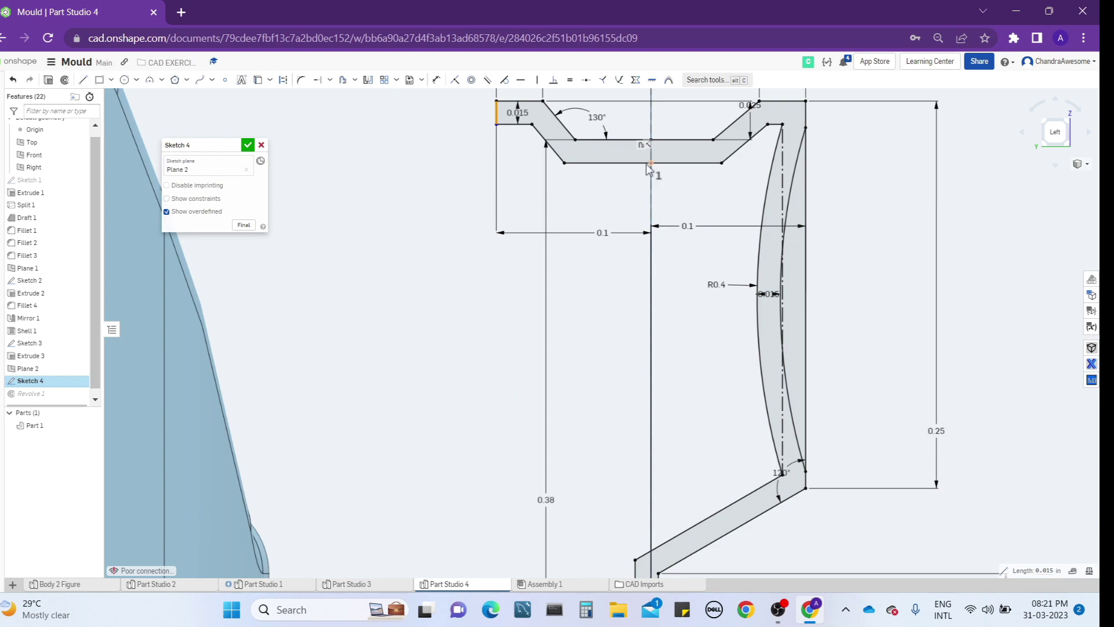
{"action": "left_click_drag", "start_coordinate": [647, 164], "coordinate": [562, 173]}
{"action": "scroll", "coordinate": [721, 201], "scroll_direction": "down", "scroll_amount": 5}
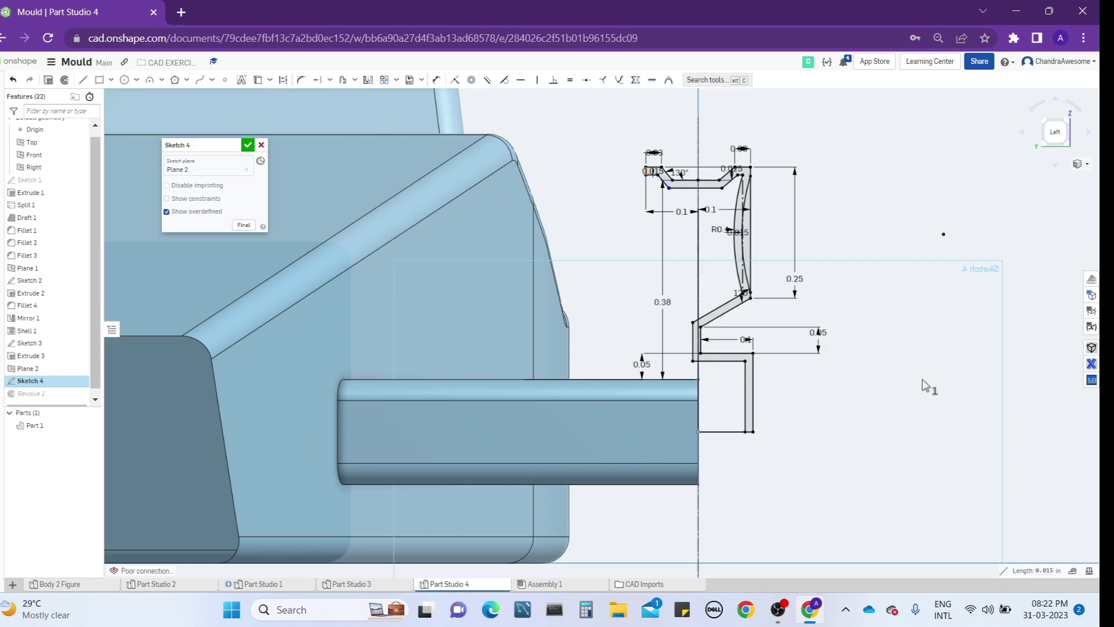
- Delete the lower axis line and the rim's short end edge, and redraw the axis line from the hub's outer corner to the axle's end face
{"action": "scroll", "coordinate": [746, 436], "scroll_direction": "up", "scroll_amount": 3}
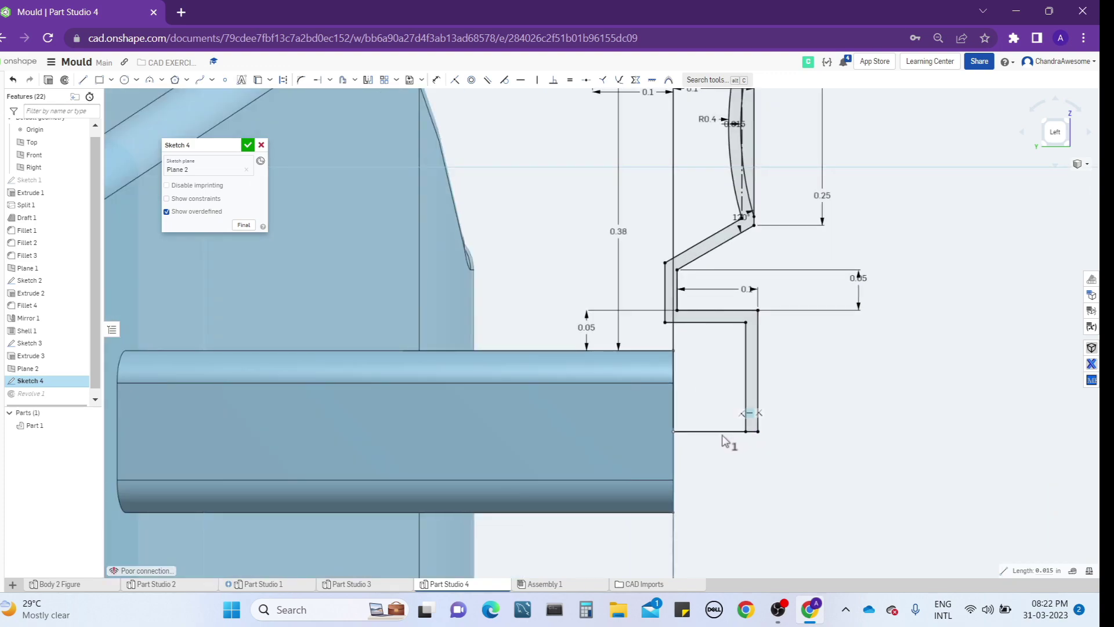
{"action": "left_click", "coordinate": [723, 433]}
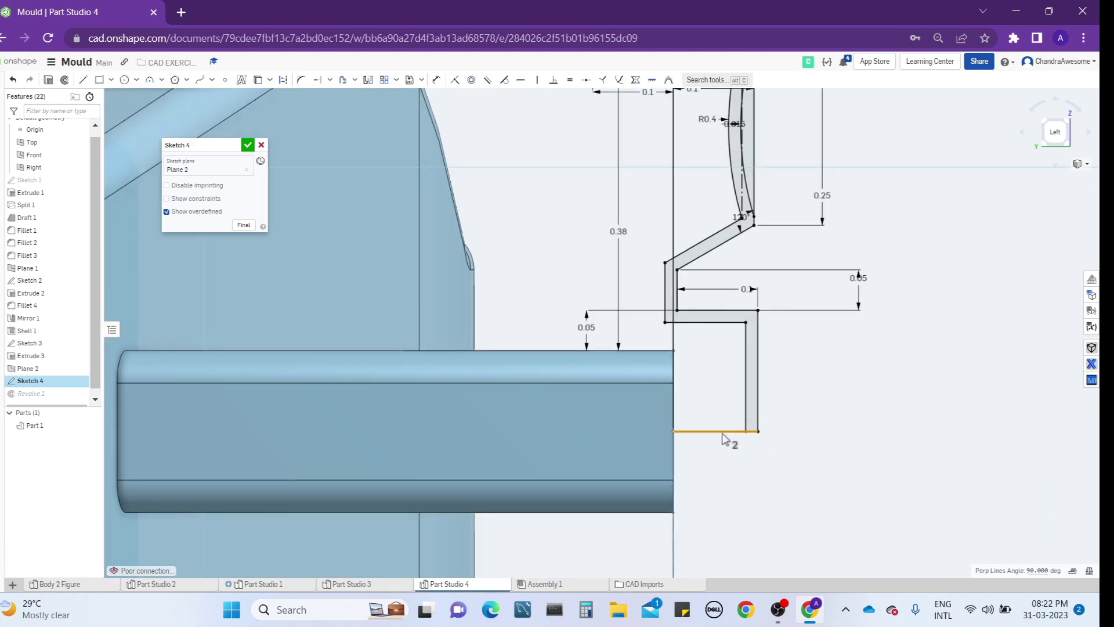
{"action": "key", "text": "Delete"}
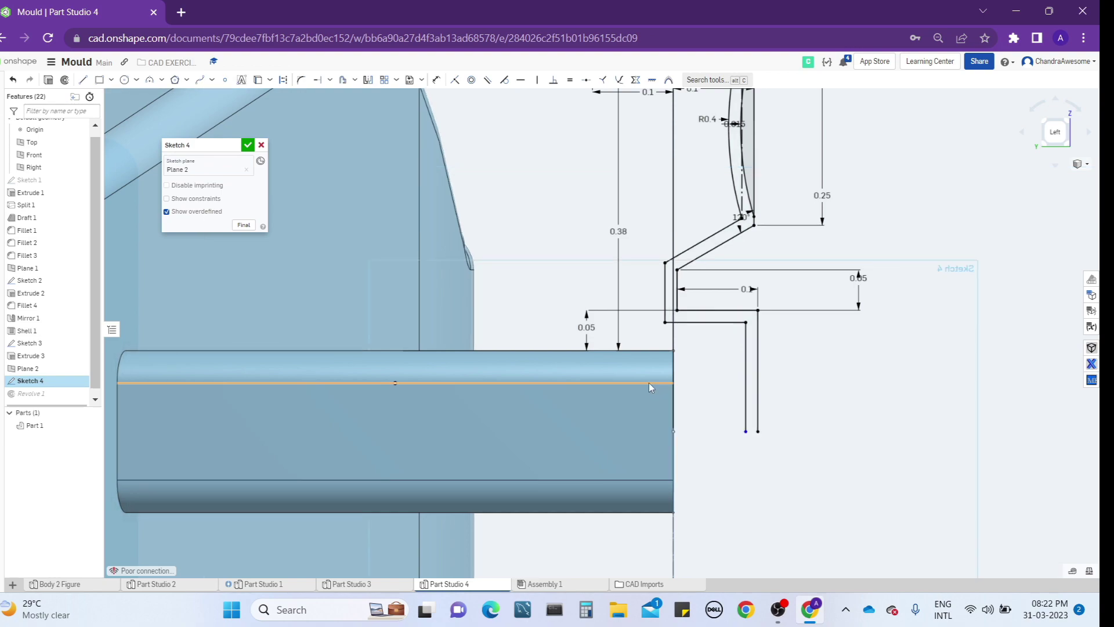
{"action": "left_click", "coordinate": [83, 79]}
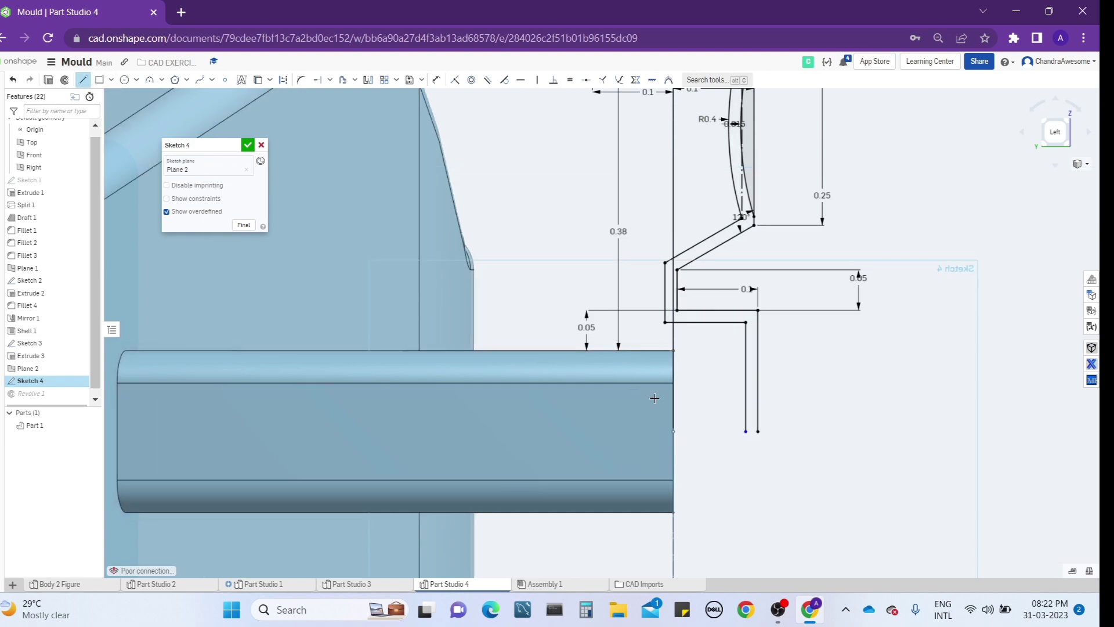
{"action": "left_click", "coordinate": [758, 431]}
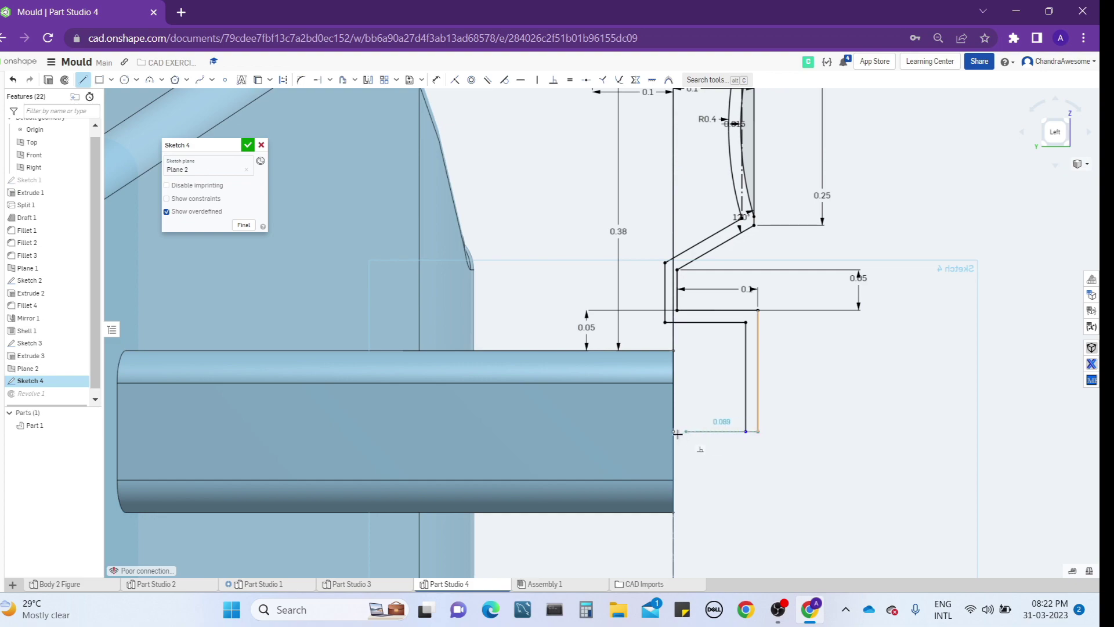
{"action": "left_click", "coordinate": [673, 433]}
{"action": "key", "text": "Escape"}
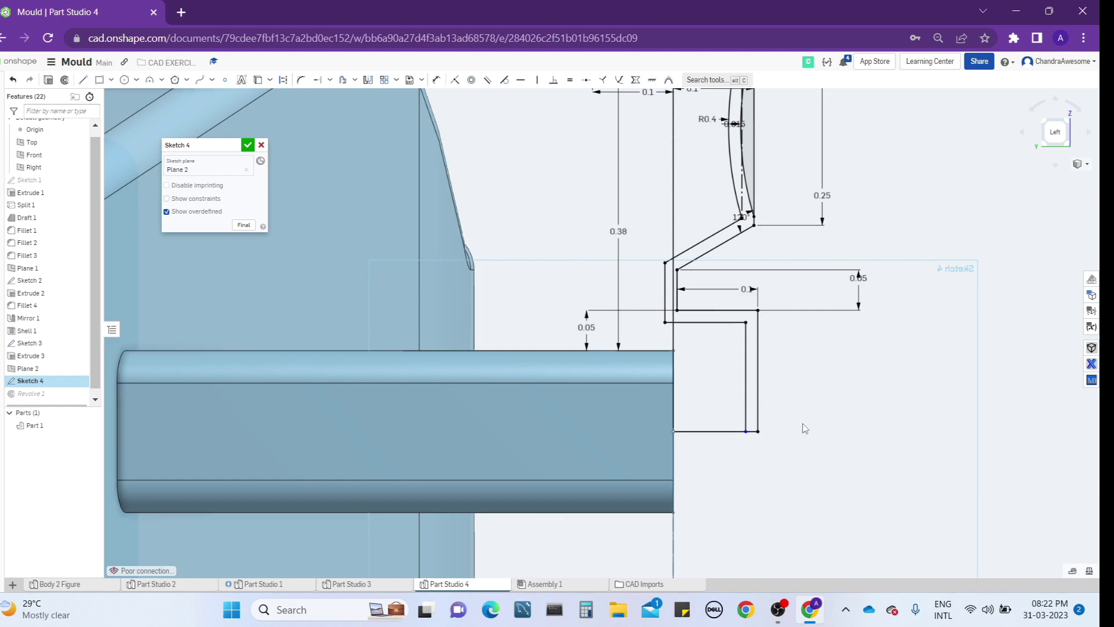
- Examine the whole wheel profile outline from rim to hub for open edges
{"action": "middle_click_drag", "start_coordinate": [803, 422], "coordinate": [747, 494]}
{"action": "scroll", "coordinate": [744, 489], "scroll_direction": "down", "scroll_amount": 3}
{"action": "scroll", "coordinate": [655, 289], "scroll_direction": "up", "scroll_amount": 3}
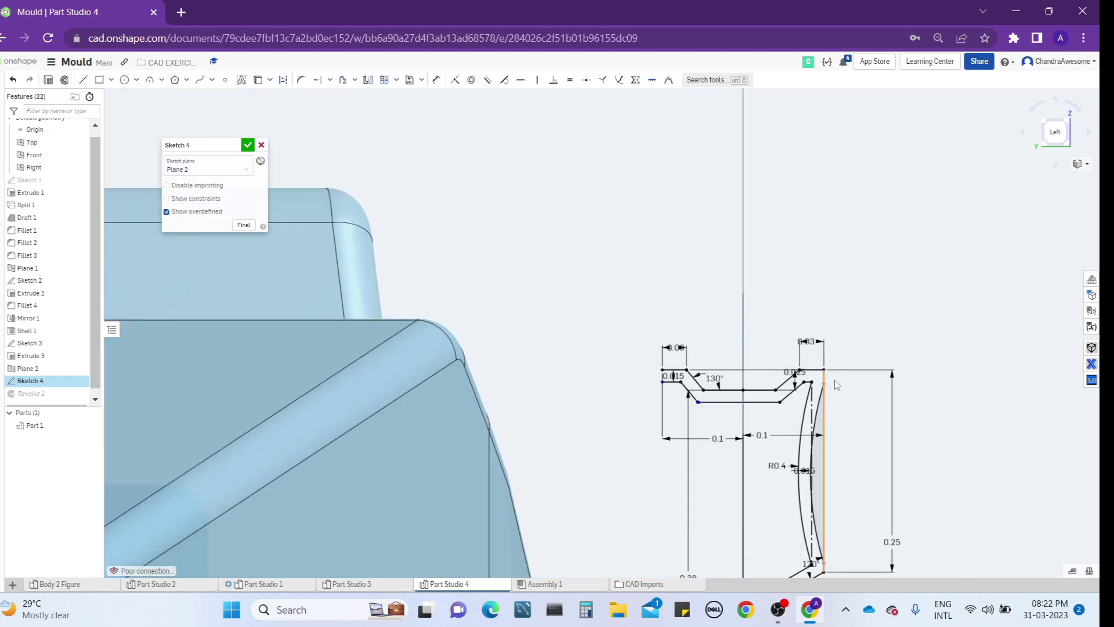
{"action": "scroll", "coordinate": [768, 309], "scroll_direction": "down", "scroll_amount": 2}
{"action": "scroll", "coordinate": [666, 297], "scroll_direction": "down", "scroll_amount": 2}
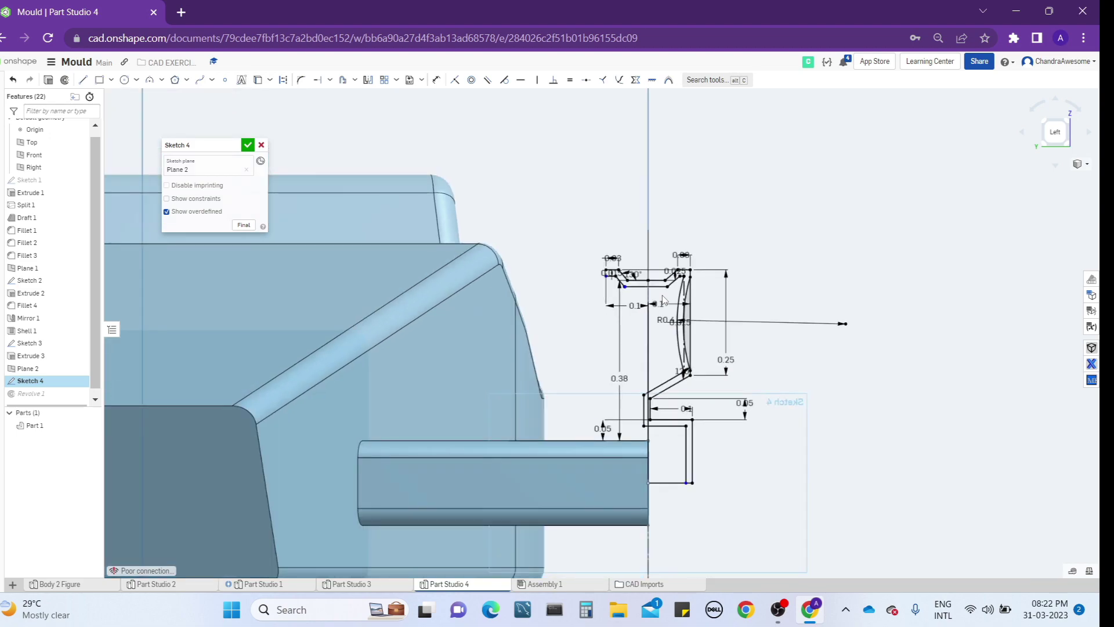
{"action": "scroll", "coordinate": [744, 364], "scroll_direction": "up", "scroll_amount": 1}
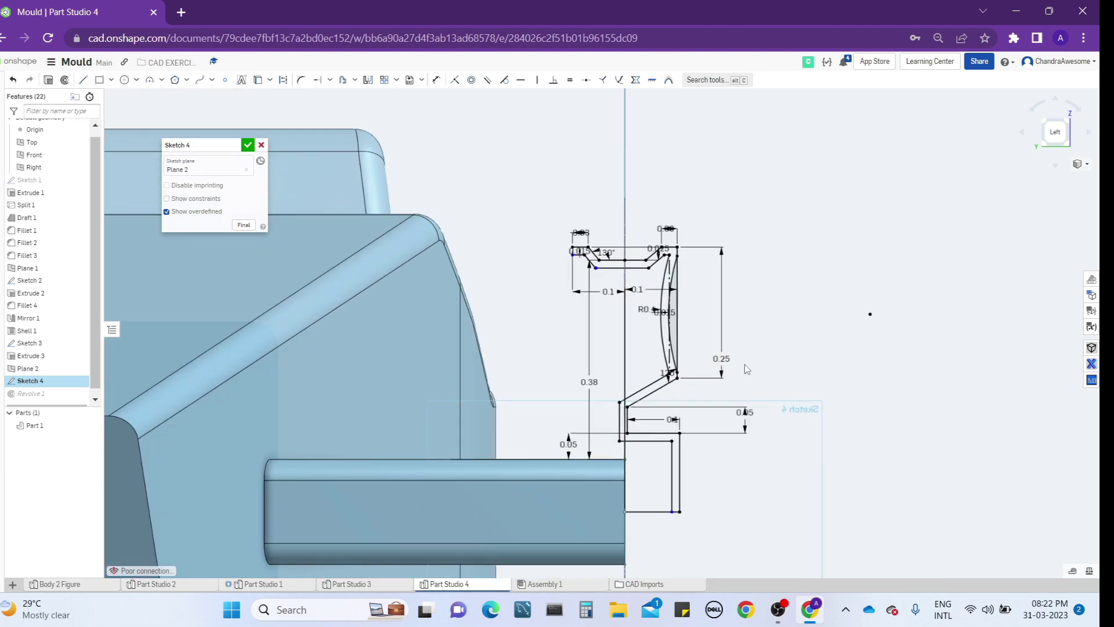
{"action": "scroll", "coordinate": [660, 427], "scroll_direction": "up", "scroll_amount": 1}
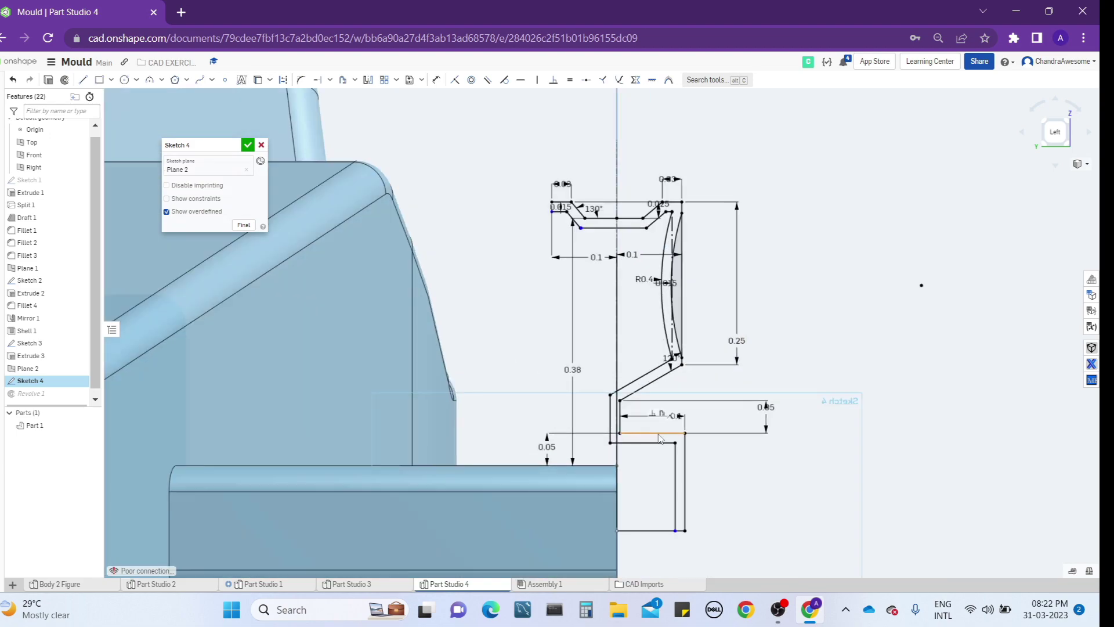
- Try to set the hub step's horizontal width to 0.2 in, and revert that change
{"action": "scroll", "coordinate": [671, 417], "scroll_direction": "up", "scroll_amount": 2}
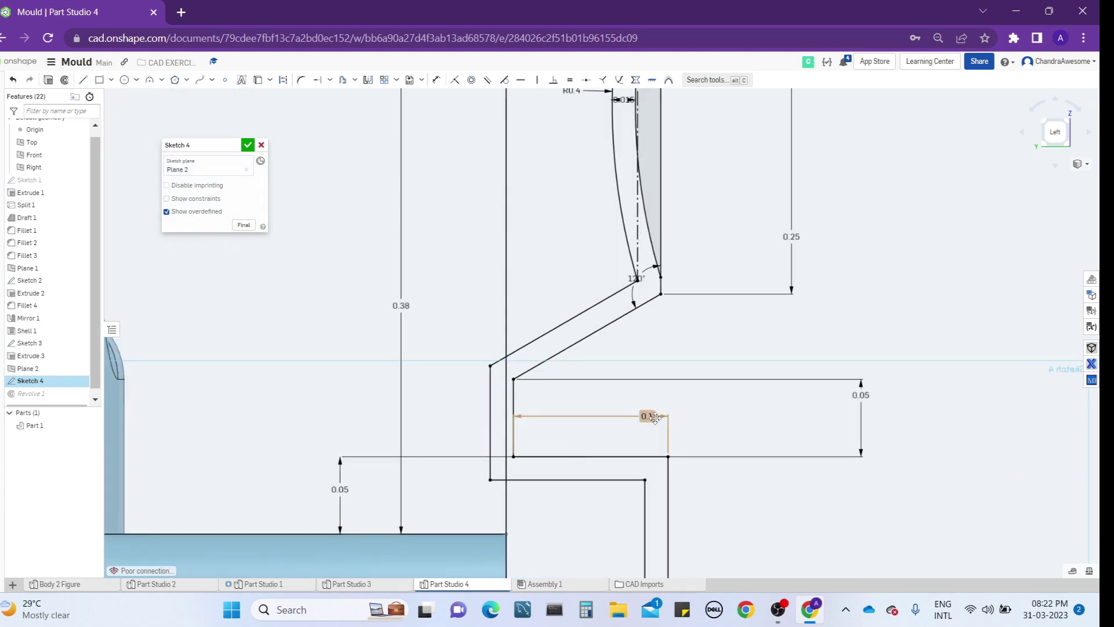
{"action": "double_click", "coordinate": [654, 417]}
{"action": "type", "text": "0.2"}
{"action": "scroll", "coordinate": [716, 368], "scroll_direction": "down", "scroll_amount": 2}
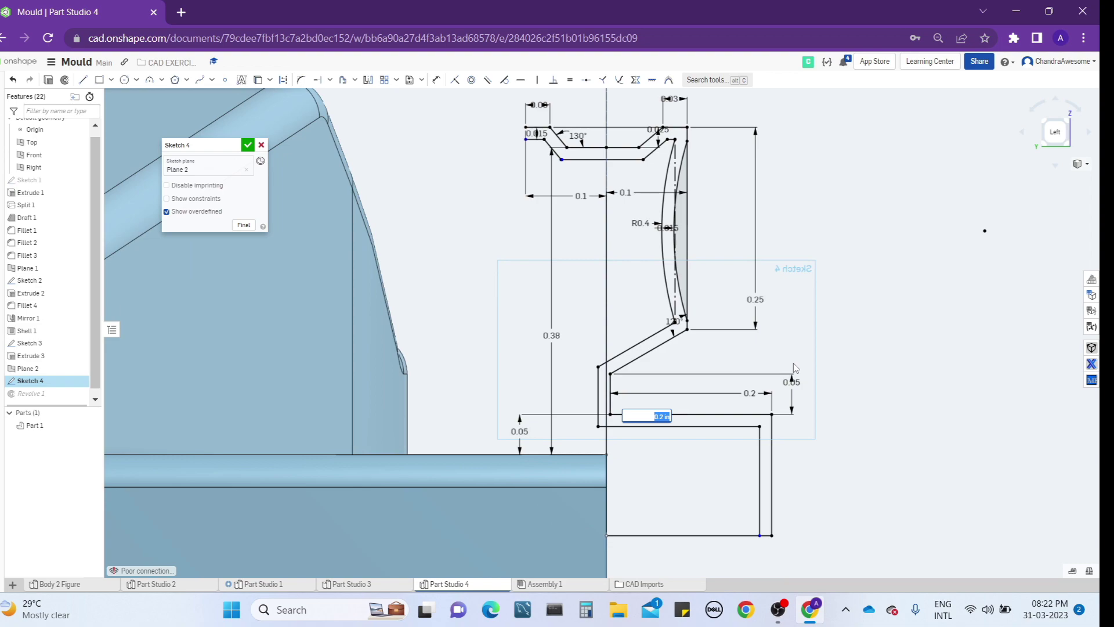
{"action": "key", "text": "Escape"}
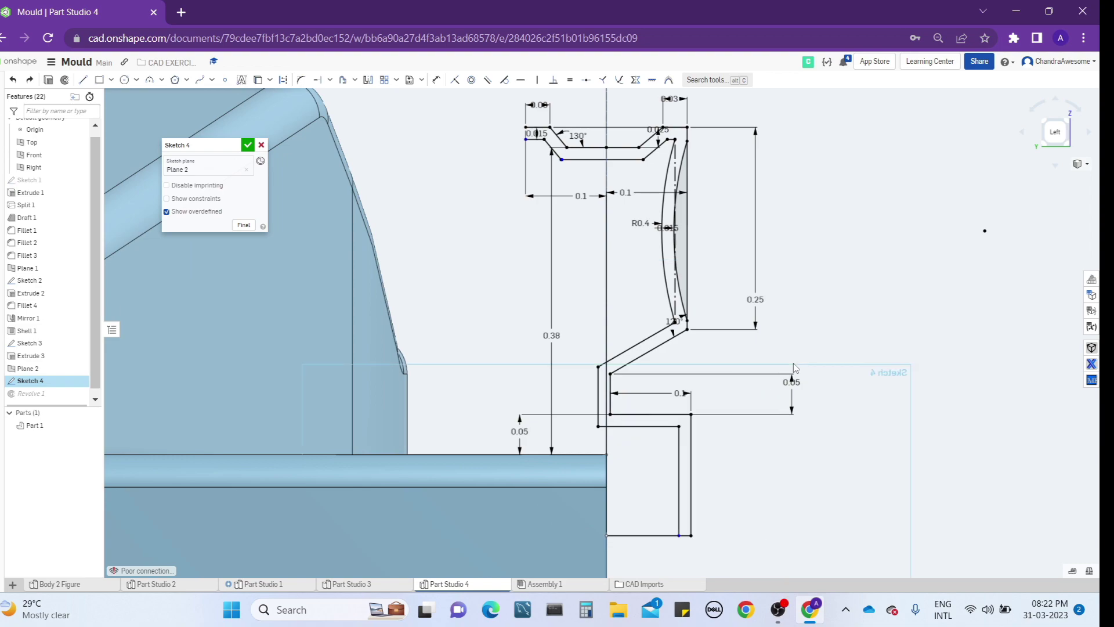
{"action": "key", "text": "ctrl+a"}
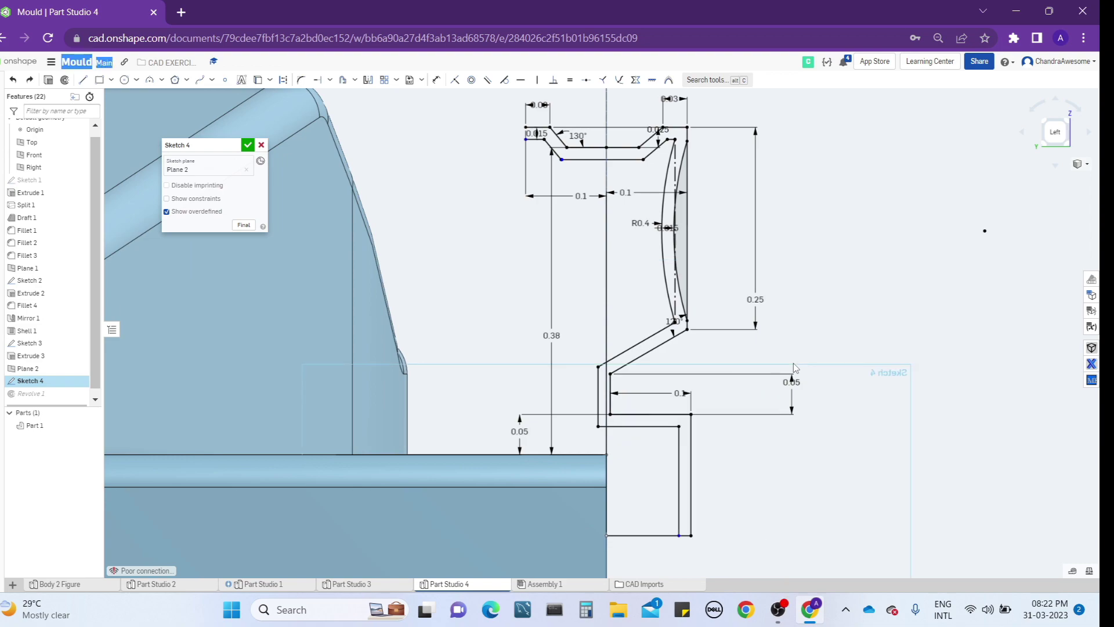
- Reopen Sketch 4, close the rim profile's open end with a 0.015 in vertical line, and accept the sketch
{"action": "left_click", "coordinate": [248, 145]}
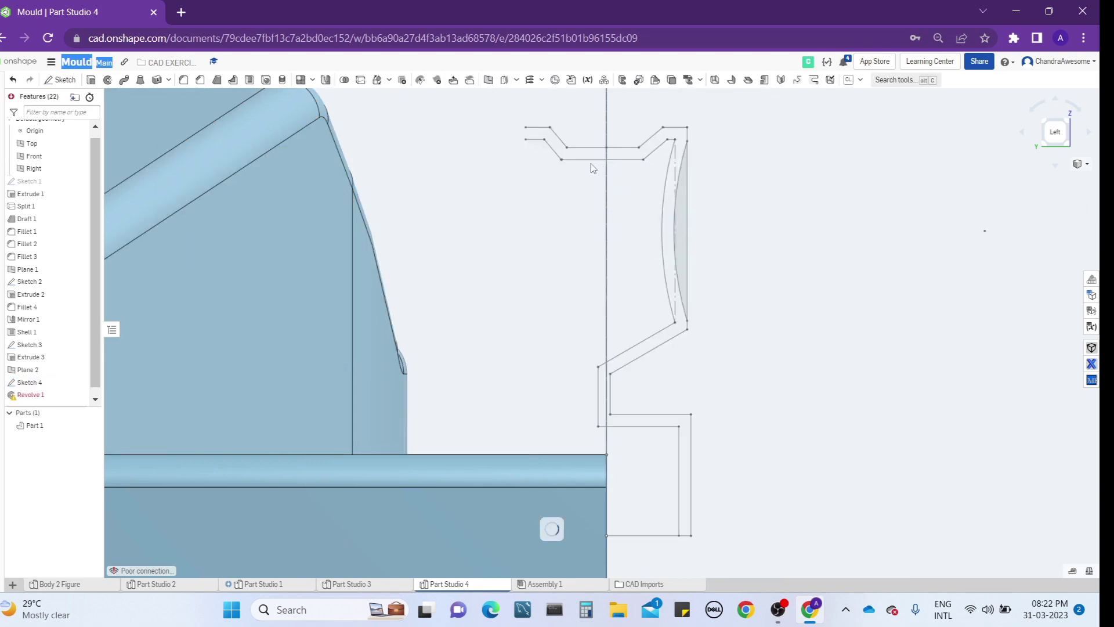
{"action": "right_click", "coordinate": [588, 160]}
{"action": "left_click", "coordinate": [620, 168]}
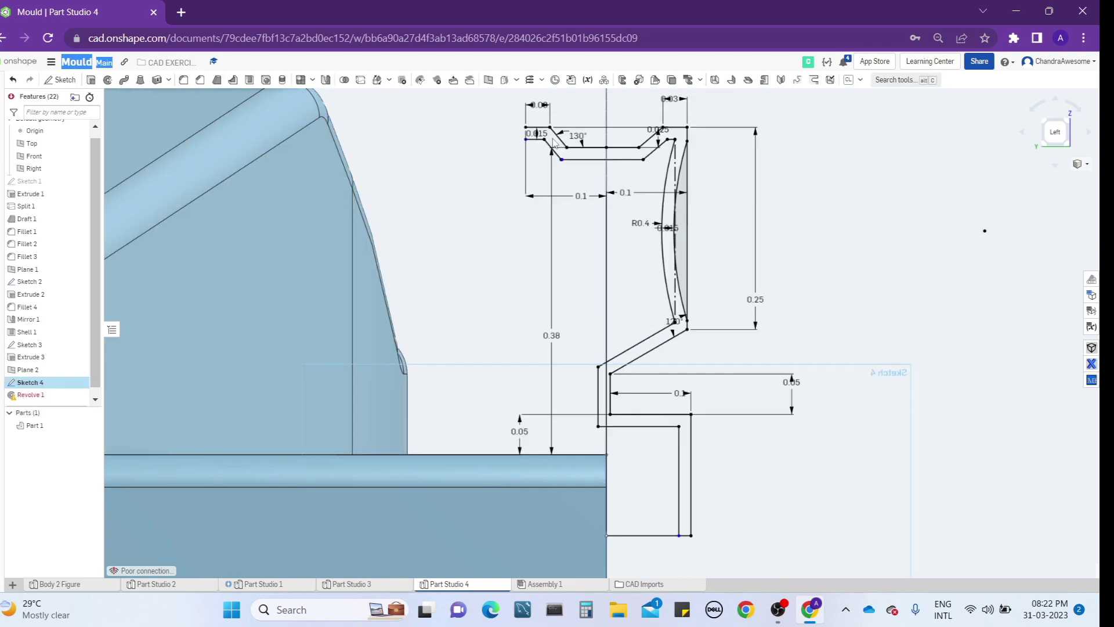
{"action": "left_click", "coordinate": [85, 80]}
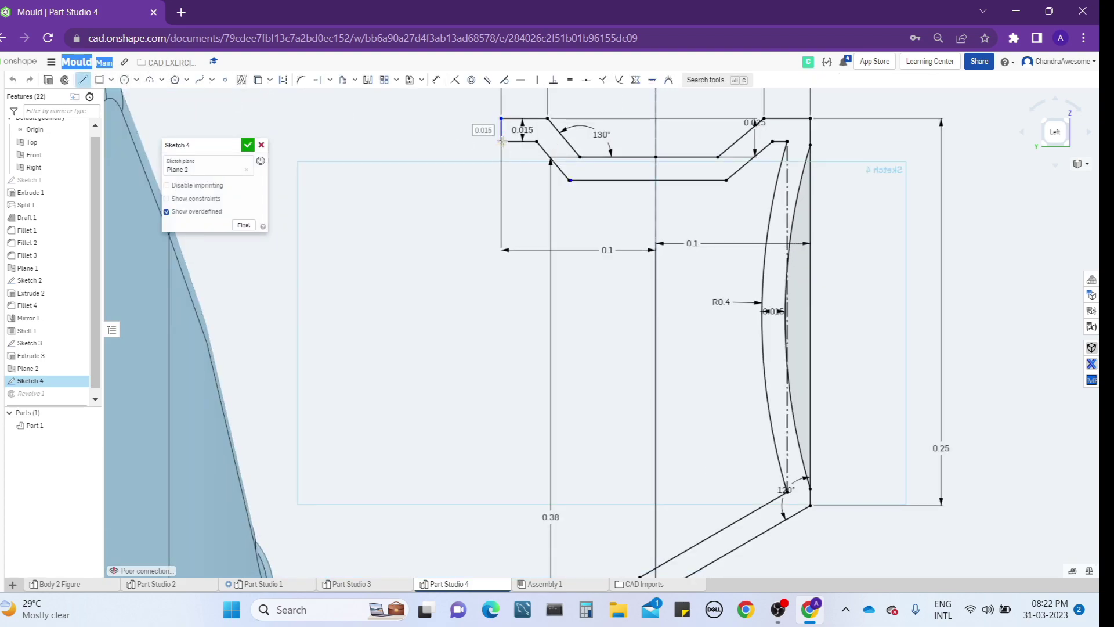
{"action": "scroll", "coordinate": [503, 139], "scroll_direction": "down", "scroll_amount": 5}
{"action": "left_click", "coordinate": [247, 144]}
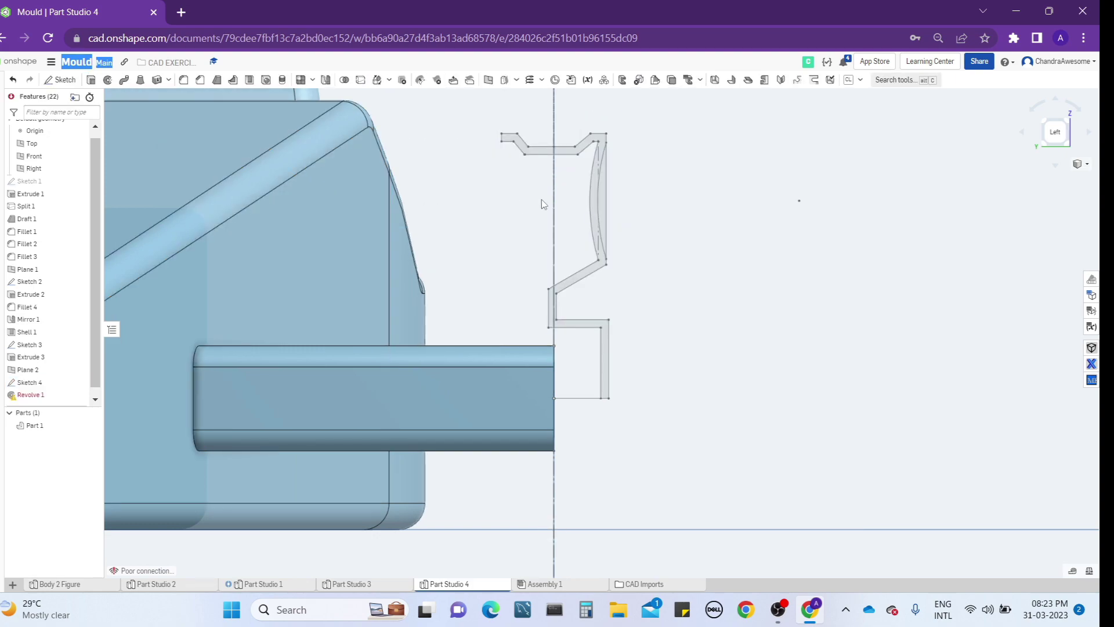
- Open Revolve 1 for editing and clear its missing profile region and axis references
{"action": "right_click", "coordinate": [69, 400]}
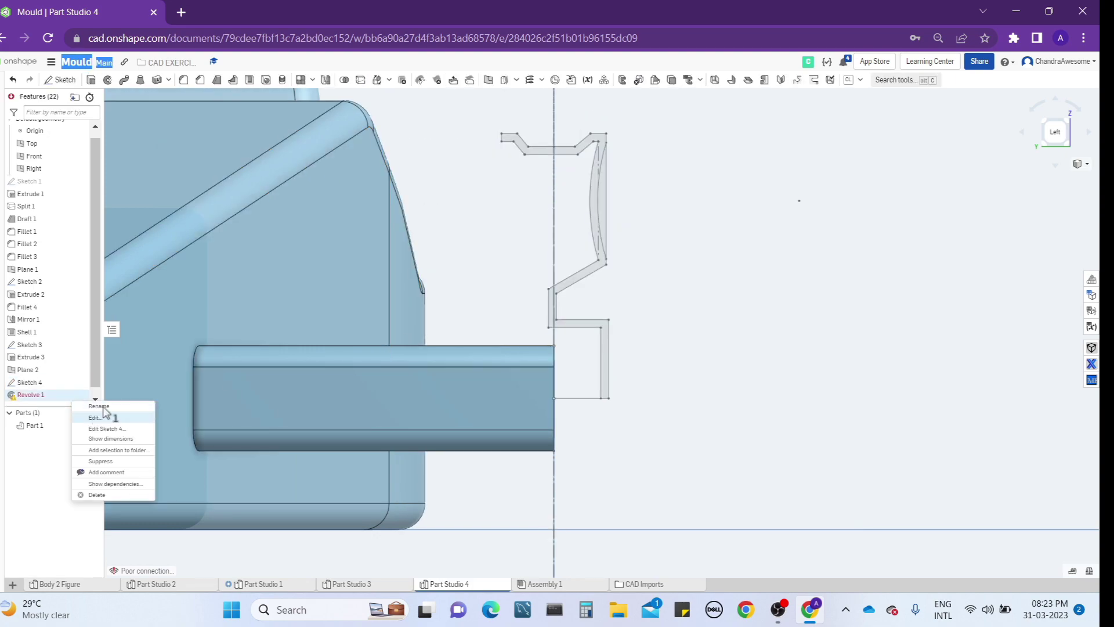
{"action": "left_click", "coordinate": [105, 416]}
{"action": "left_click", "coordinate": [248, 194]}
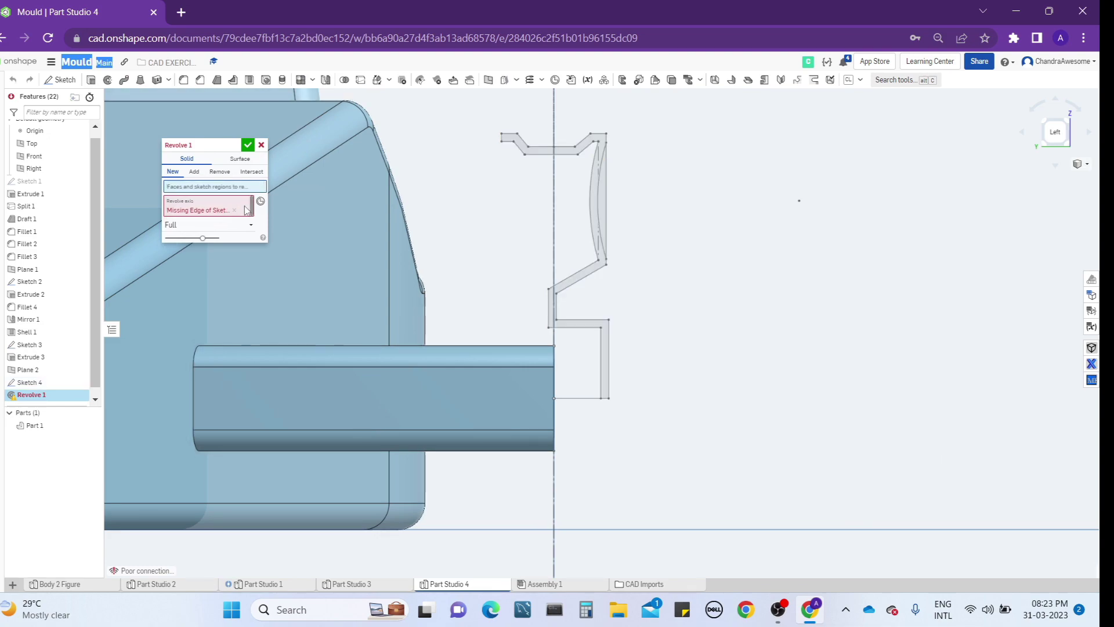
{"action": "left_click", "coordinate": [246, 211]}
- Revolve the closed wheel profile of Sketch 4 fully around its lower horizontal line as a new part
{"action": "scroll", "coordinate": [605, 144], "scroll_direction": "up", "scroll_amount": 3}
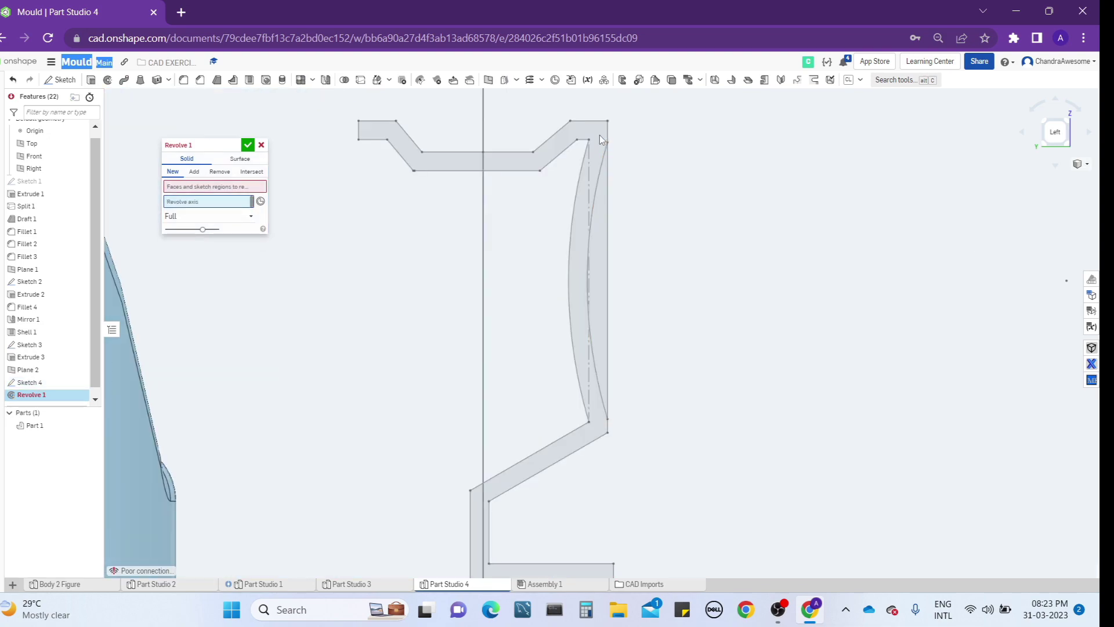
{"action": "left_click", "coordinate": [253, 185]}
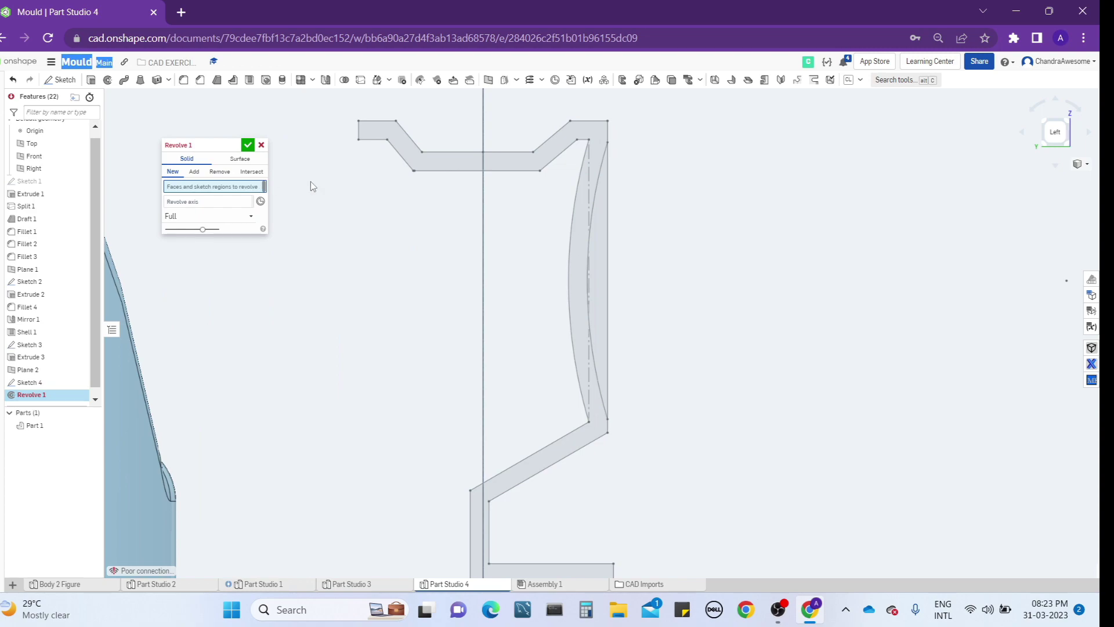
{"action": "left_click", "coordinate": [562, 145]}
{"action": "scroll", "coordinate": [561, 145], "scroll_direction": "down", "scroll_amount": 4}
{"action": "left_click", "coordinate": [208, 211]}
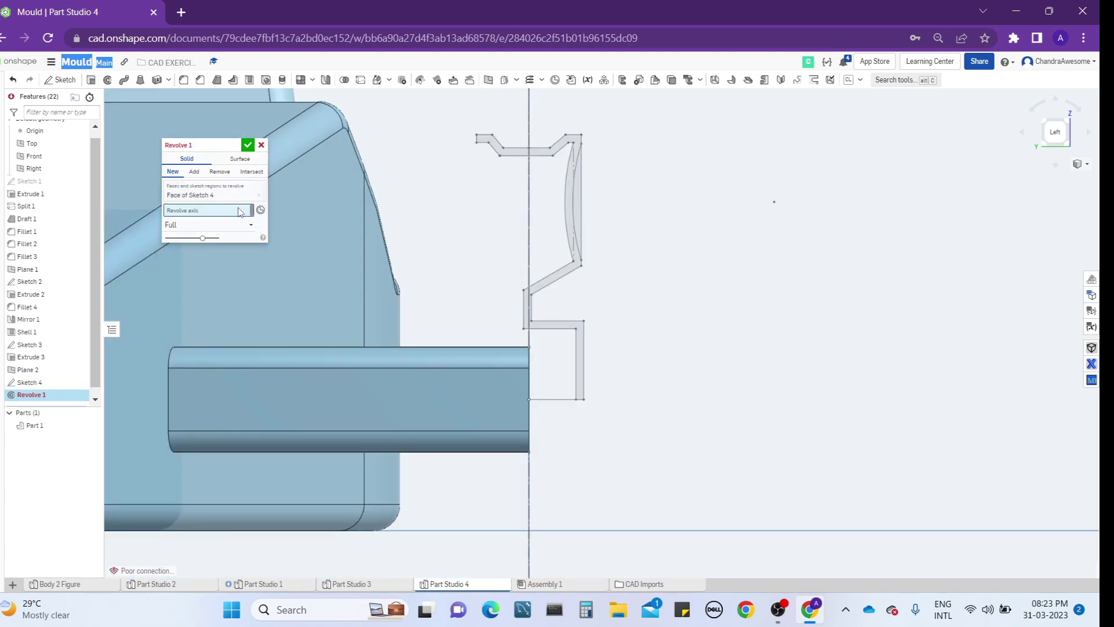
{"action": "left_click", "coordinate": [544, 400]}
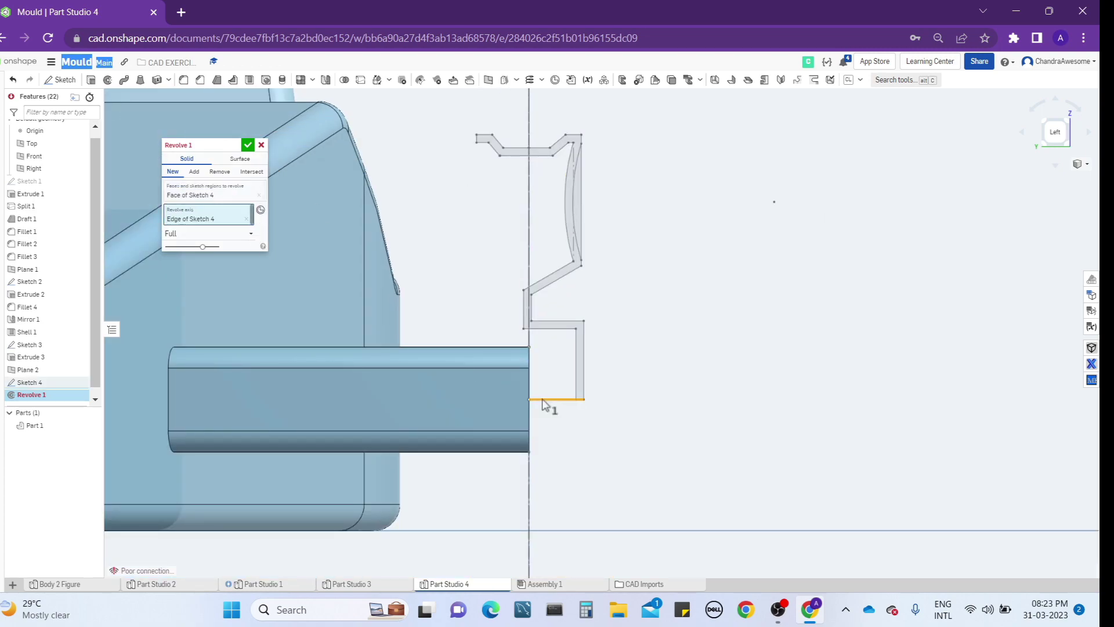
{"action": "right_click_drag", "start_coordinate": [554, 353], "coordinate": [370, 312]}
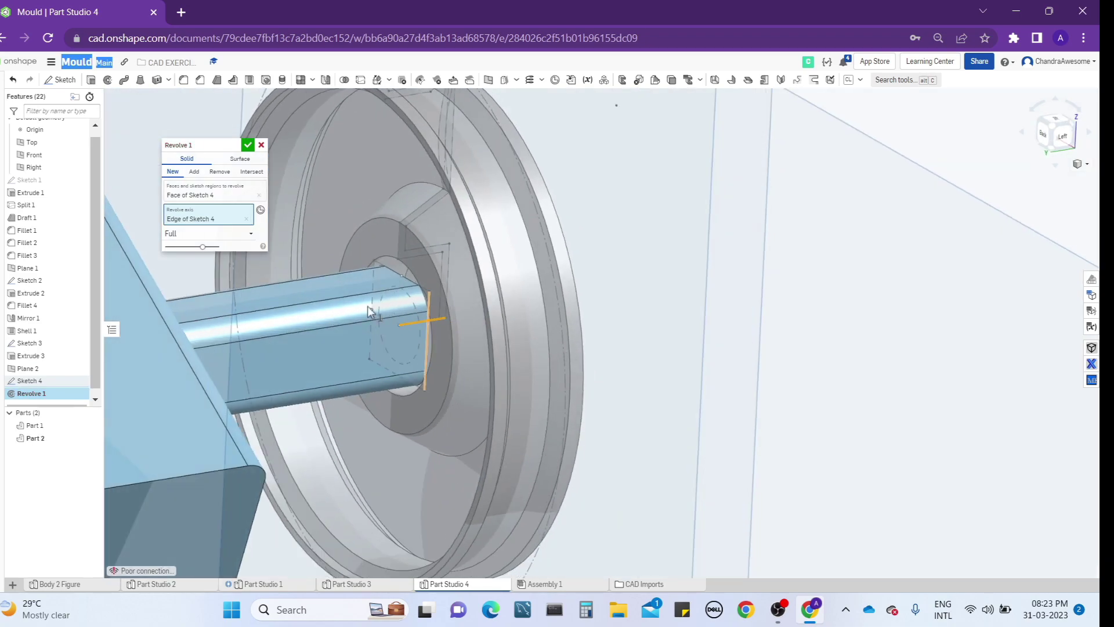
- Inspect the revolved wheel preview around the end of the axle arm and accept Revolve 1
{"action": "scroll", "coordinate": [468, 299], "scroll_direction": "up", "scroll_amount": 10}
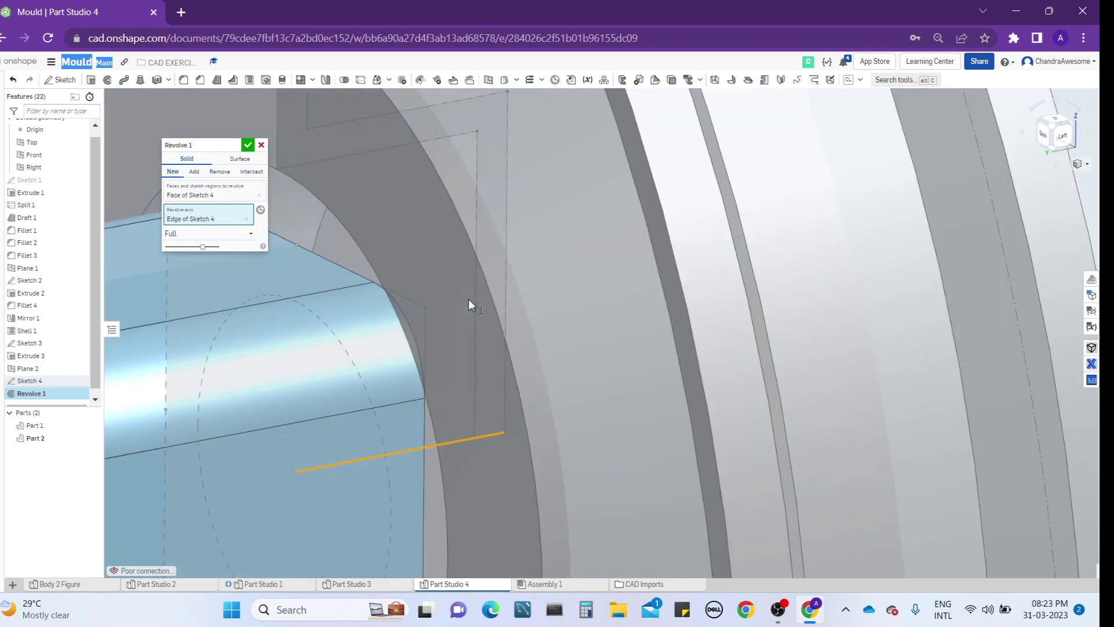
{"action": "scroll", "coordinate": [469, 298], "scroll_direction": "down", "scroll_amount": 8}
{"action": "scroll", "coordinate": [469, 299], "scroll_direction": "up", "scroll_amount": 6}
{"action": "right_click_drag", "start_coordinate": [472, 294], "coordinate": [427, 287]}
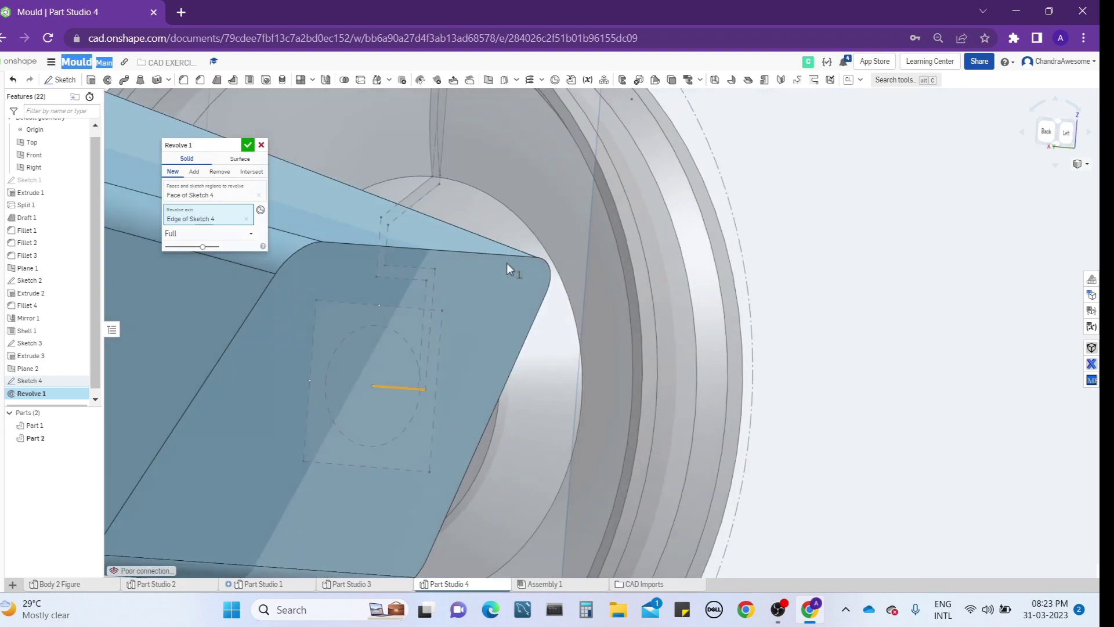
{"action": "scroll", "coordinate": [427, 287], "scroll_direction": "down", "scroll_amount": 5}
{"action": "right_click_drag", "start_coordinate": [561, 246], "coordinate": [555, 210]}
{"action": "scroll", "coordinate": [529, 210], "scroll_direction": "up", "scroll_amount": 3}
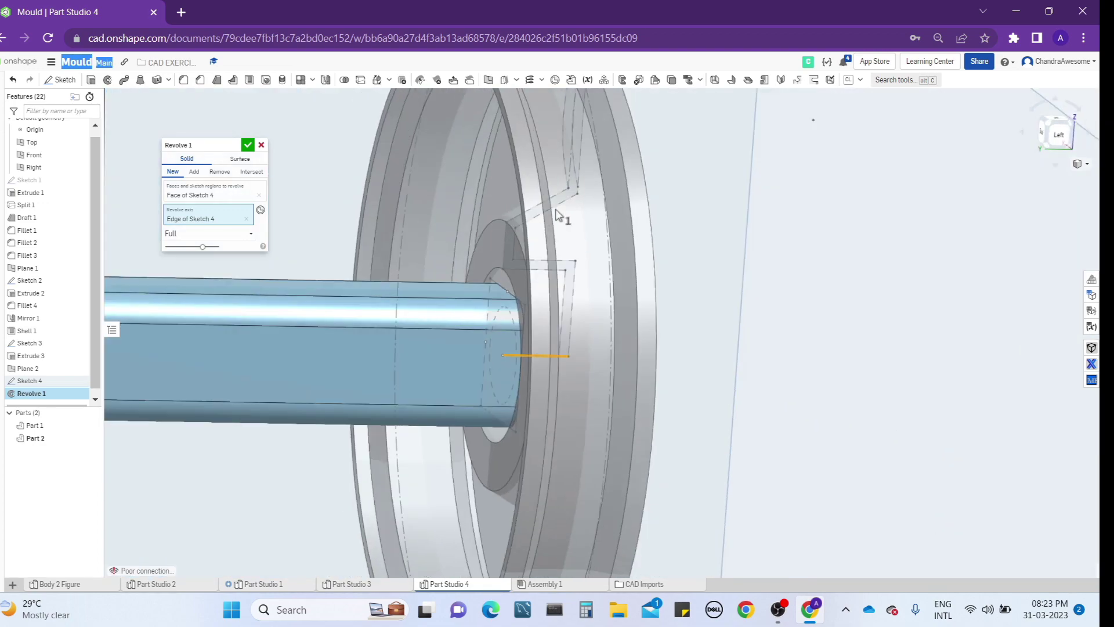
{"action": "scroll", "coordinate": [557, 215], "scroll_direction": "down", "scroll_amount": 5}
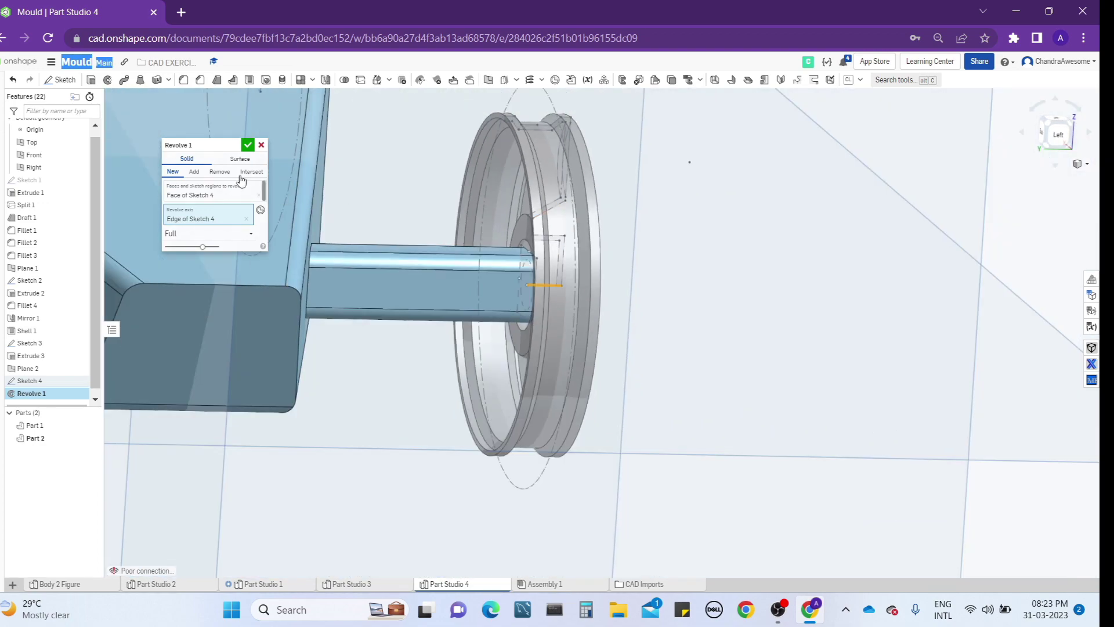
{"action": "left_click", "coordinate": [248, 145]}
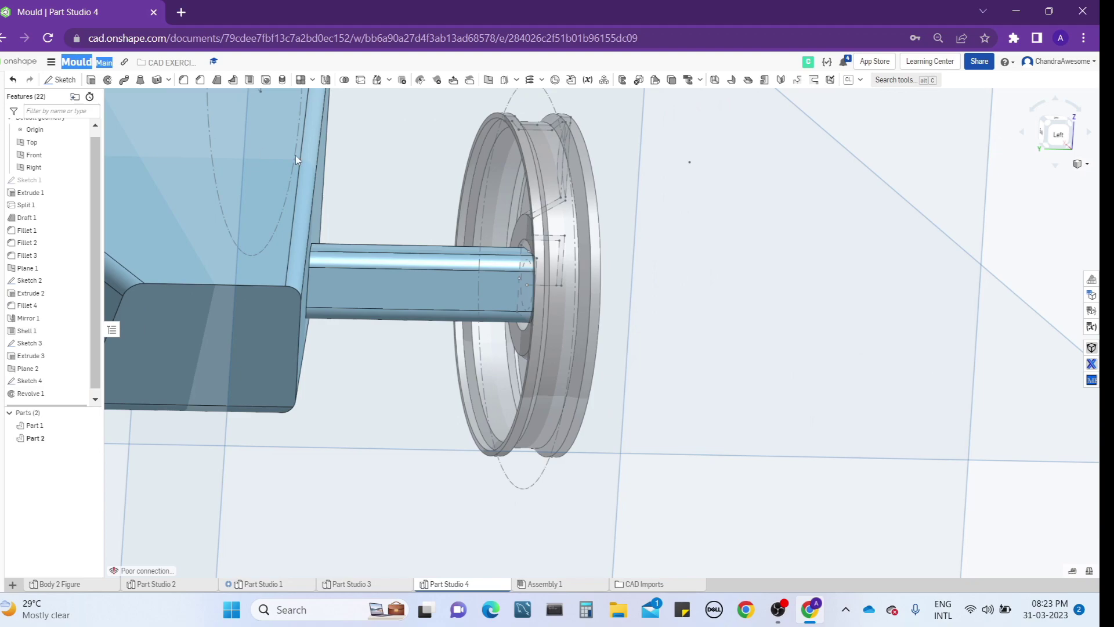
- Examine the wheel's outer face, hub recess and rim groove, and its position on the axle arm
{"action": "right_click_drag", "start_coordinate": [734, 232], "coordinate": [598, 304]}
{"action": "scroll", "coordinate": [600, 266], "scroll_direction": "up", "scroll_amount": 3}
{"action": "scroll", "coordinate": [625, 283], "scroll_direction": "down", "scroll_amount": 3}
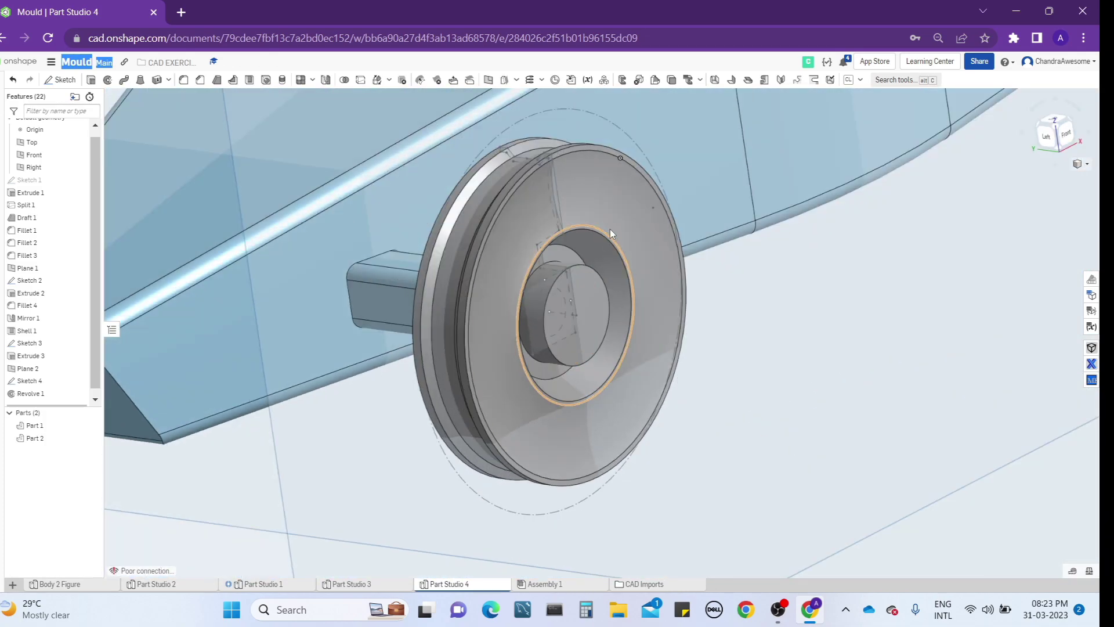
{"action": "scroll", "coordinate": [615, 220], "scroll_direction": "up", "scroll_amount": 4}
{"action": "scroll", "coordinate": [633, 215], "scroll_direction": "down", "scroll_amount": 3}
{"action": "right_click_drag", "start_coordinate": [634, 216], "coordinate": [545, 251]}
{"action": "scroll", "coordinate": [468, 280], "scroll_direction": "down", "scroll_amount": 4}
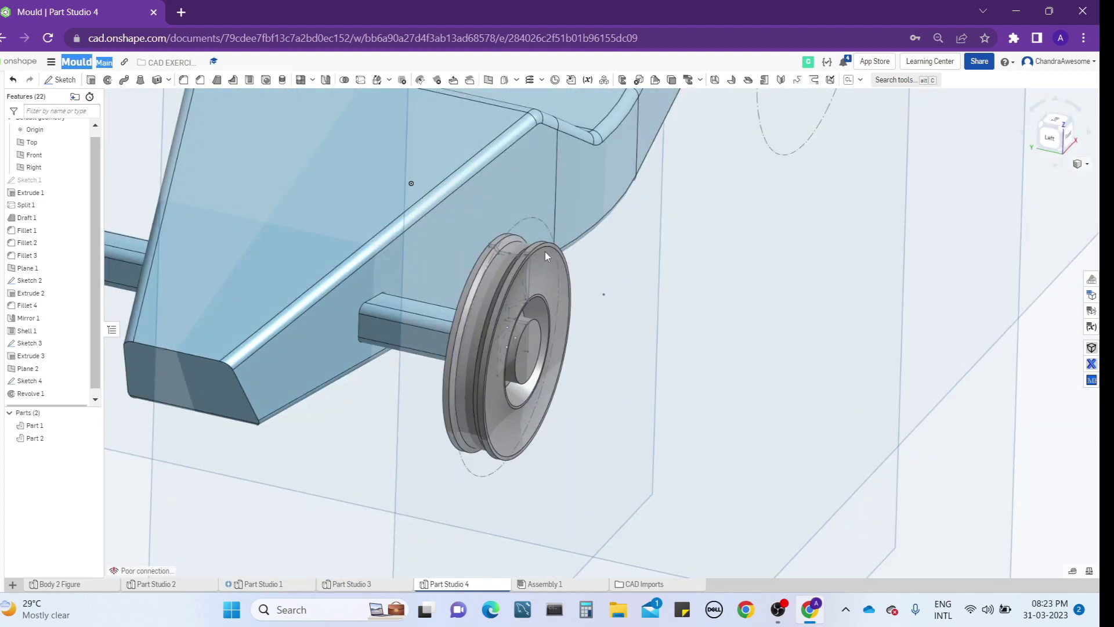
- Reopen Sketch 4 for editing in the Left view, focused on the rim profile
{"action": "left_click", "coordinate": [1049, 137]}
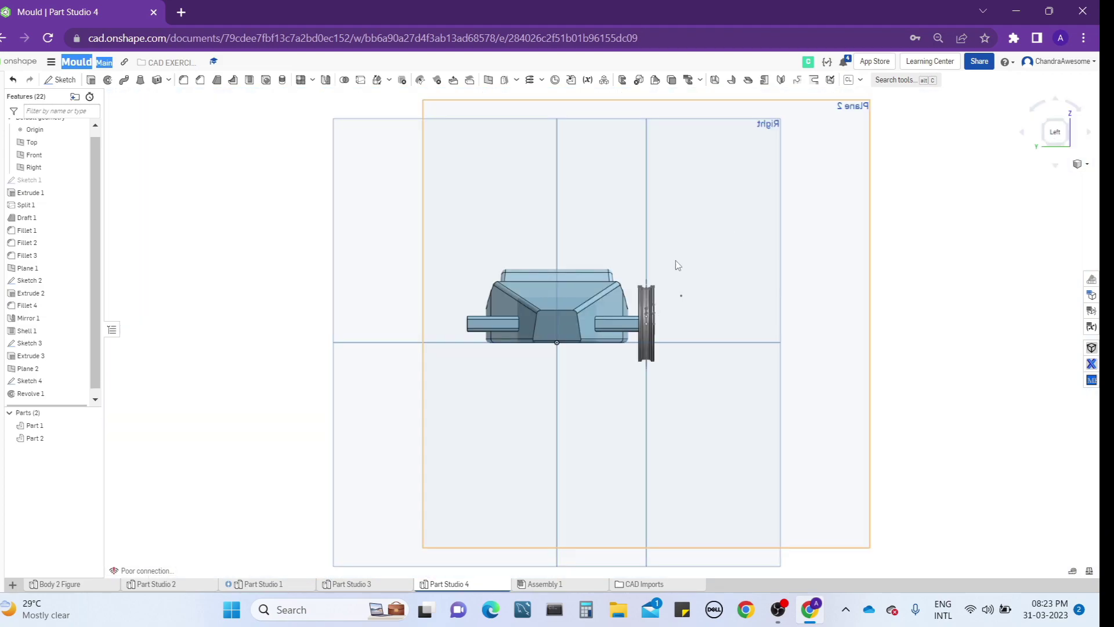
{"action": "scroll", "coordinate": [675, 260], "scroll_direction": "up", "scroll_amount": 5}
{"action": "scroll", "coordinate": [490, 351], "scroll_direction": "up", "scroll_amount": 3}
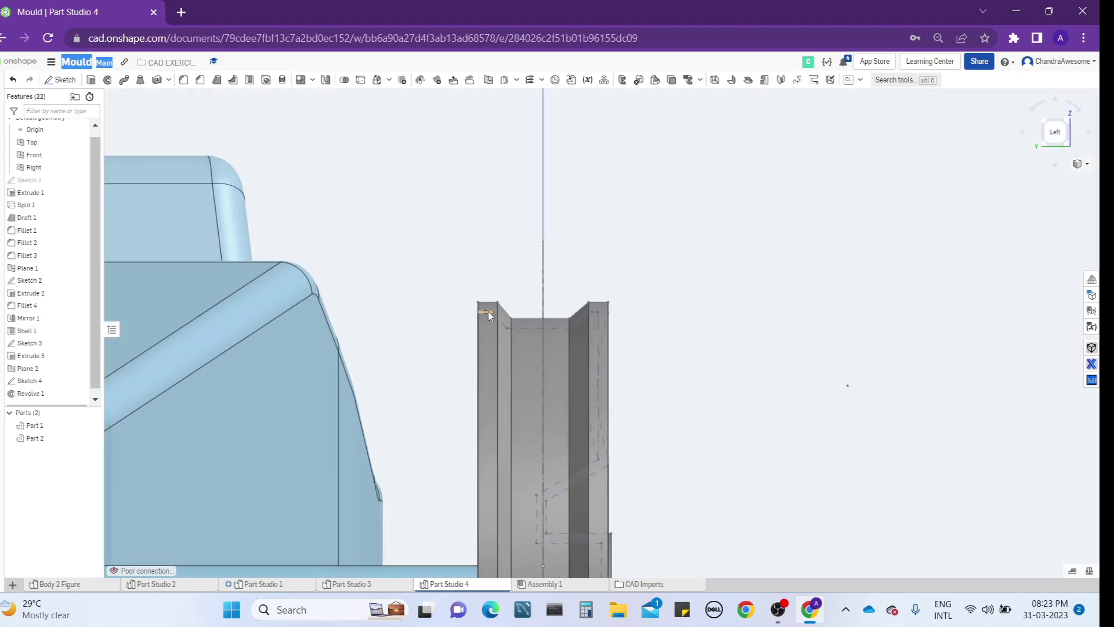
{"action": "right_click", "coordinate": [488, 314]}
{"action": "left_click", "coordinate": [506, 318]}
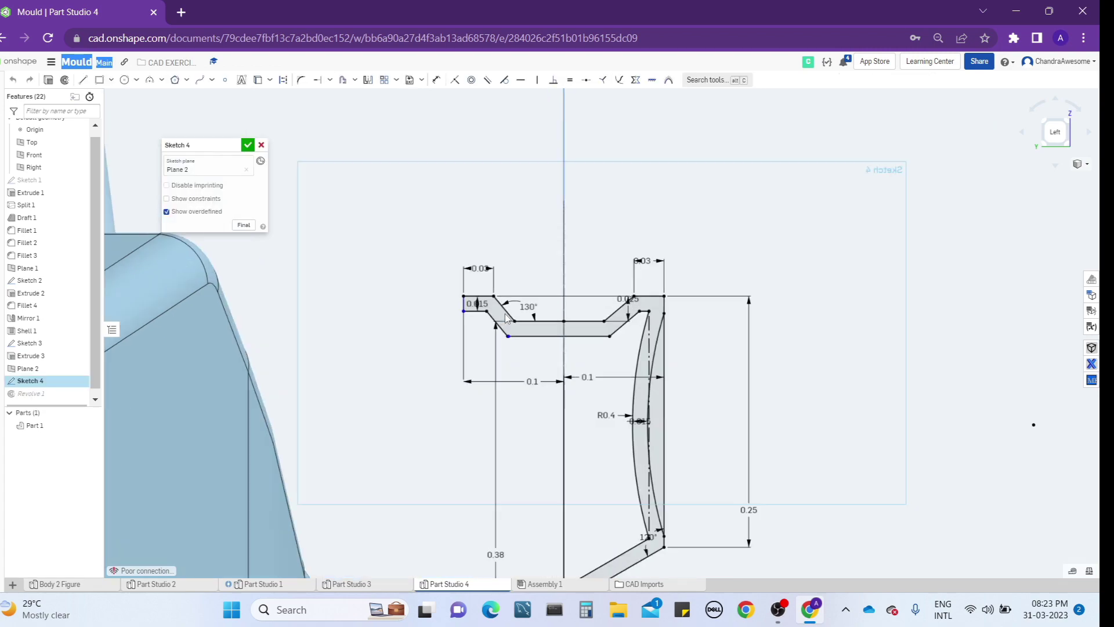
{"action": "left_click", "coordinate": [149, 79]}
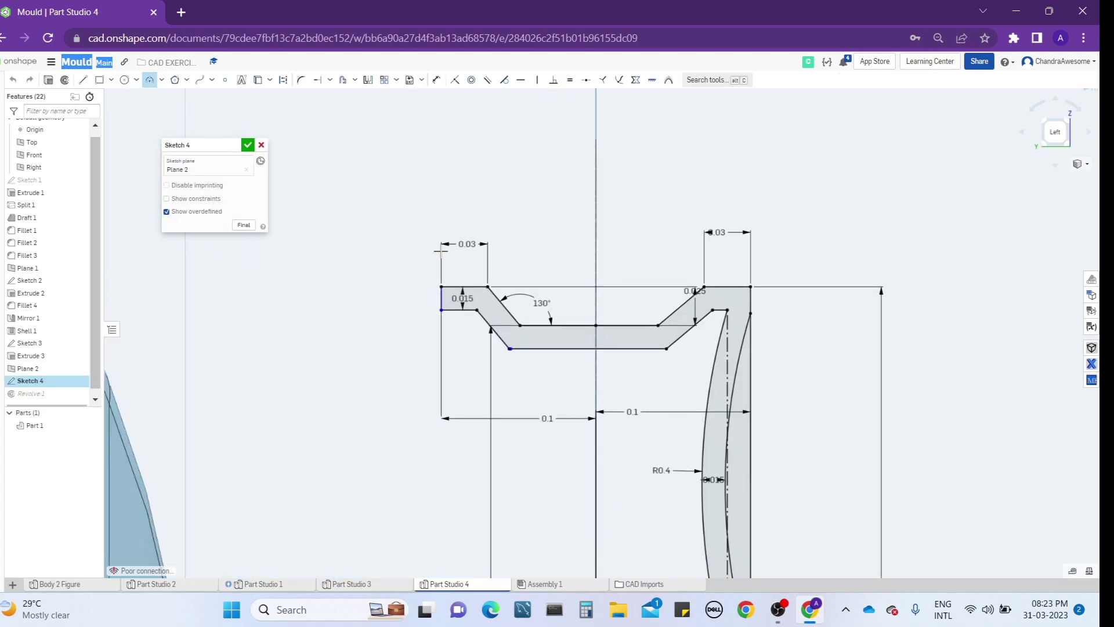
{"action": "scroll", "coordinate": [443, 252], "scroll_direction": "up", "scroll_amount": 3}
{"action": "scroll", "coordinate": [439, 318], "scroll_direction": "down", "scroll_amount": 2}
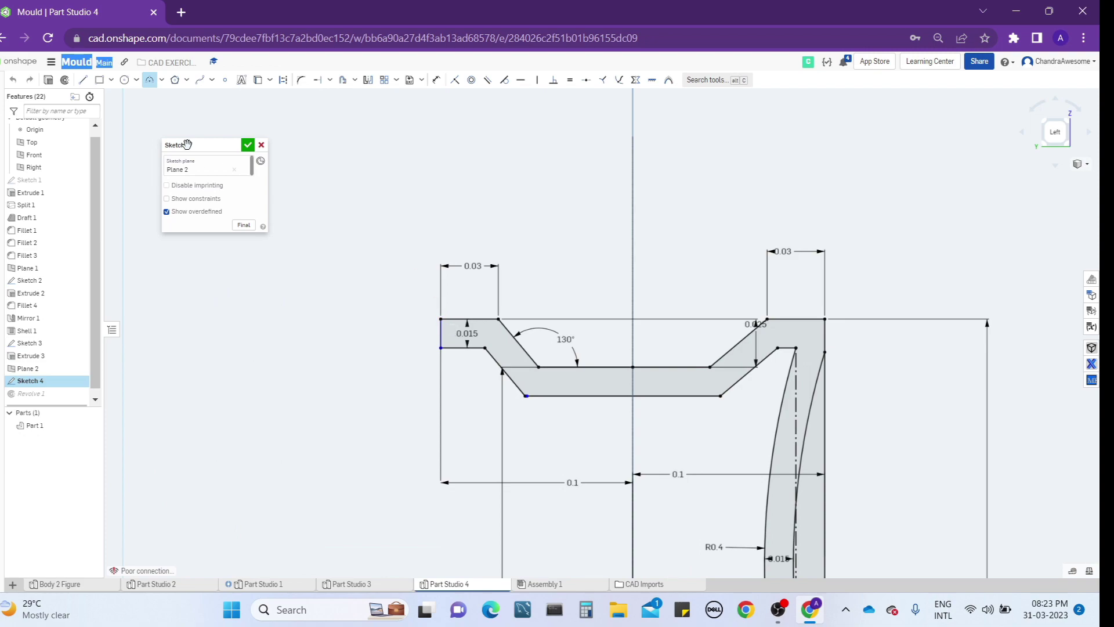
- Draw a 0.015 in vertical line up from the rim profile's body-side upper corner and mirror it across the vertical centre line
{"action": "left_click", "coordinate": [83, 82]}
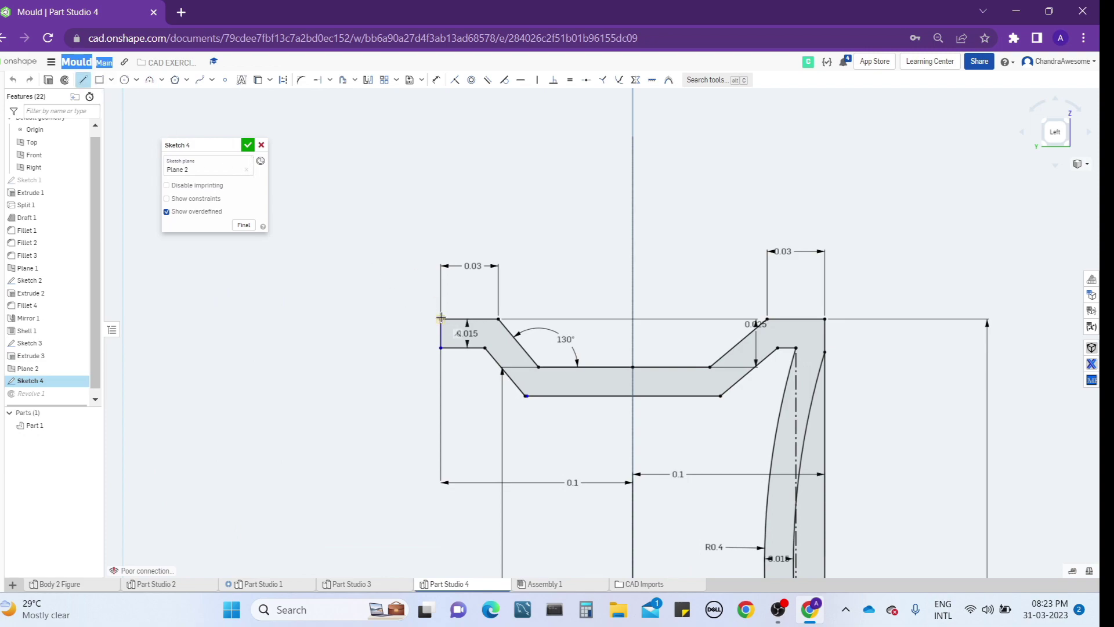
{"action": "left_click", "coordinate": [441, 318]}
{"action": "left_click", "coordinate": [441, 289]}
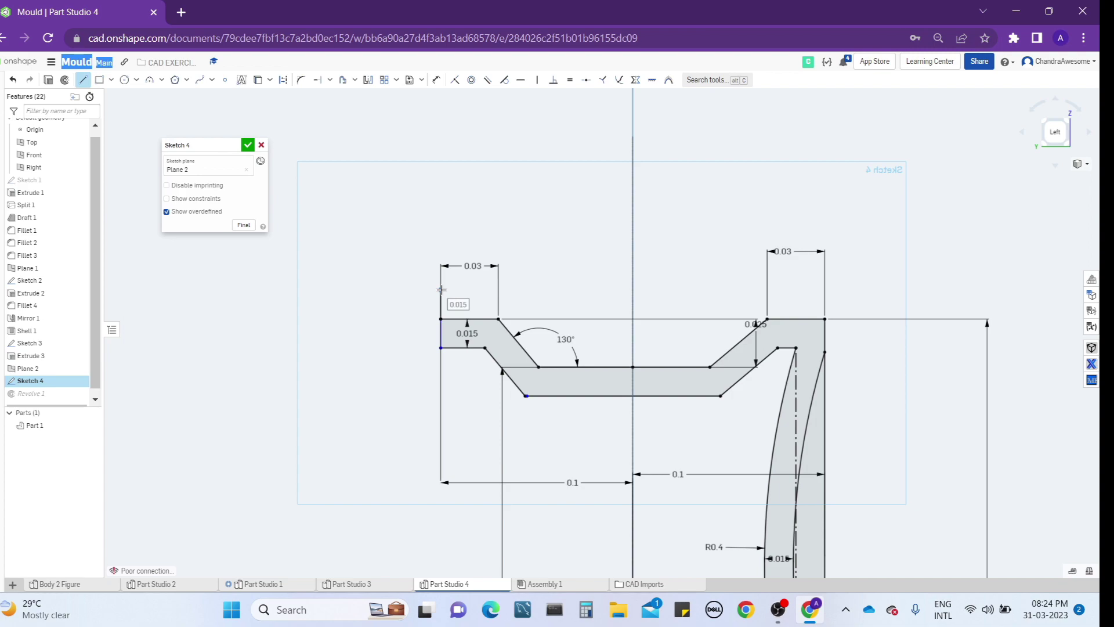
{"action": "key", "text": "Escape"}
{"action": "key", "text": "d"}
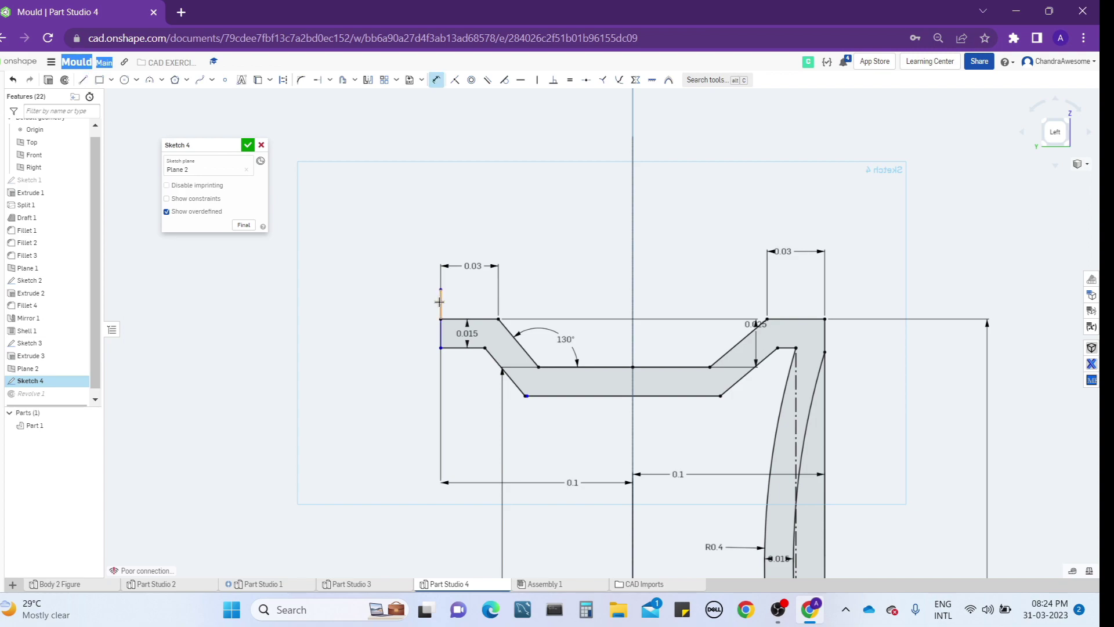
{"action": "left_click", "coordinate": [439, 301]}
{"action": "left_click", "coordinate": [412, 302]}
{"action": "type", "text": "0.015"}
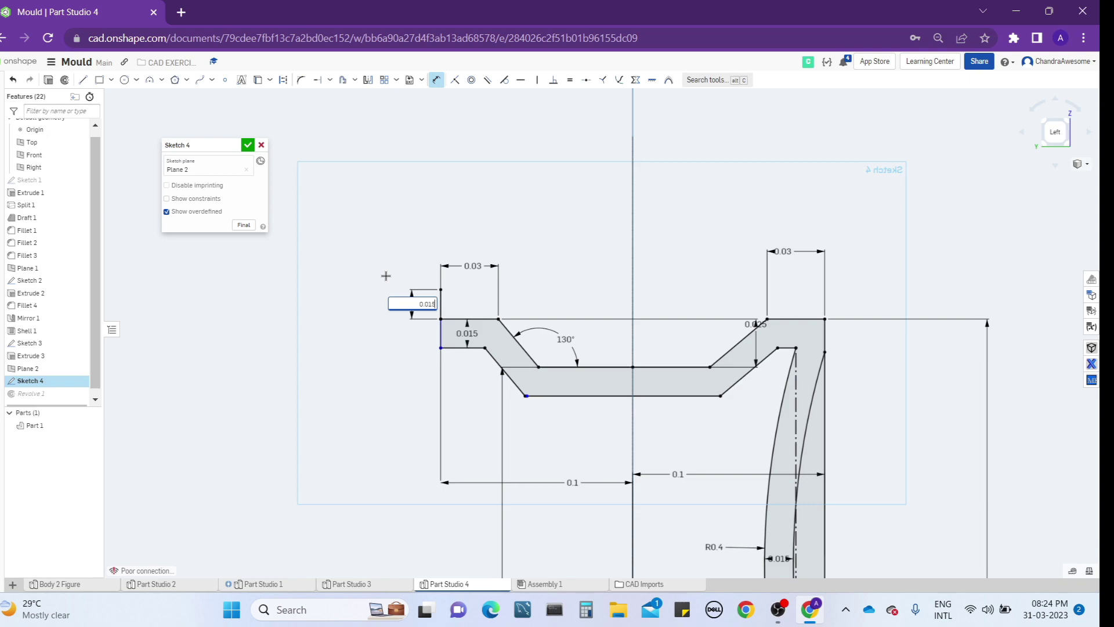
{"action": "key", "text": "Return"}
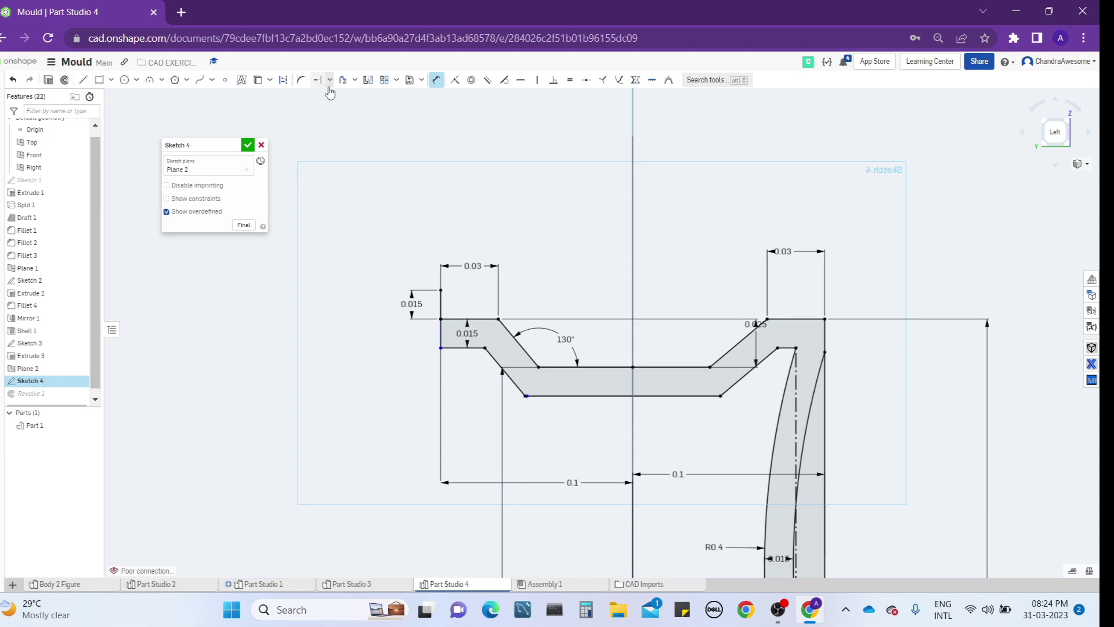
{"action": "left_click", "coordinate": [368, 79]}
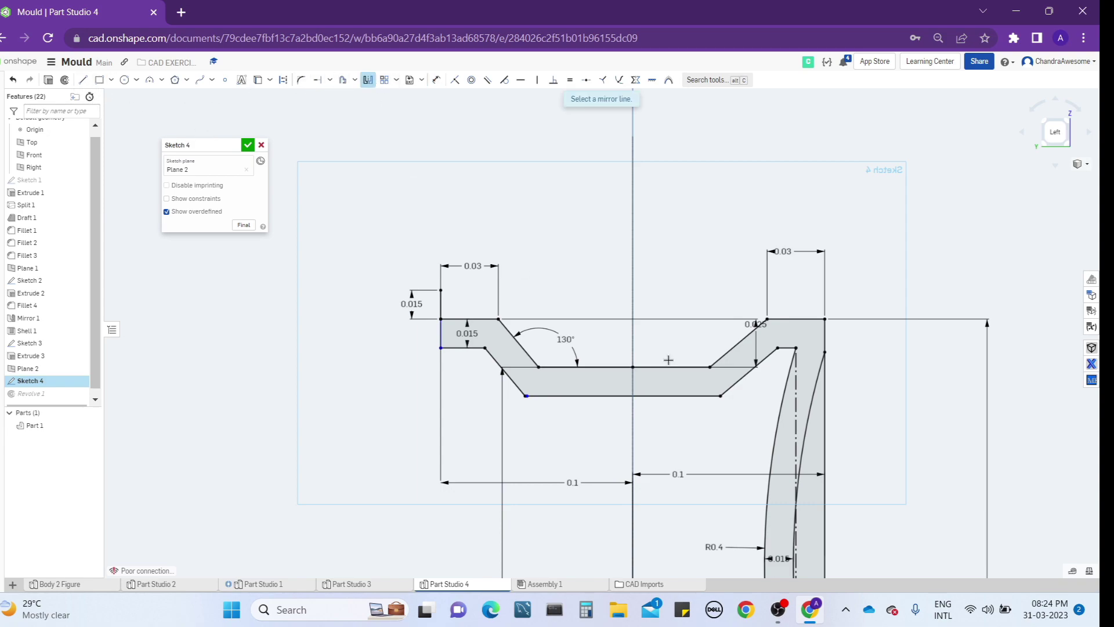
{"action": "left_click", "coordinate": [634, 429]}
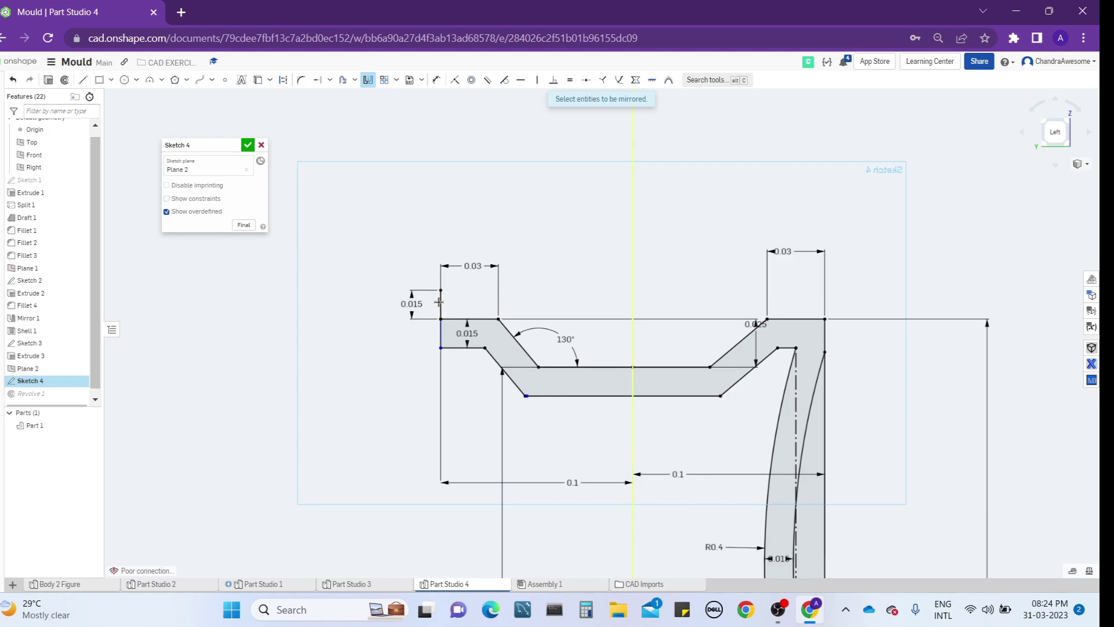
- Draw an upward-bulging 3-point arc between the tops of the two short vertical lines and set its radius to 0.125 in
{"action": "left_click", "coordinate": [152, 81]}
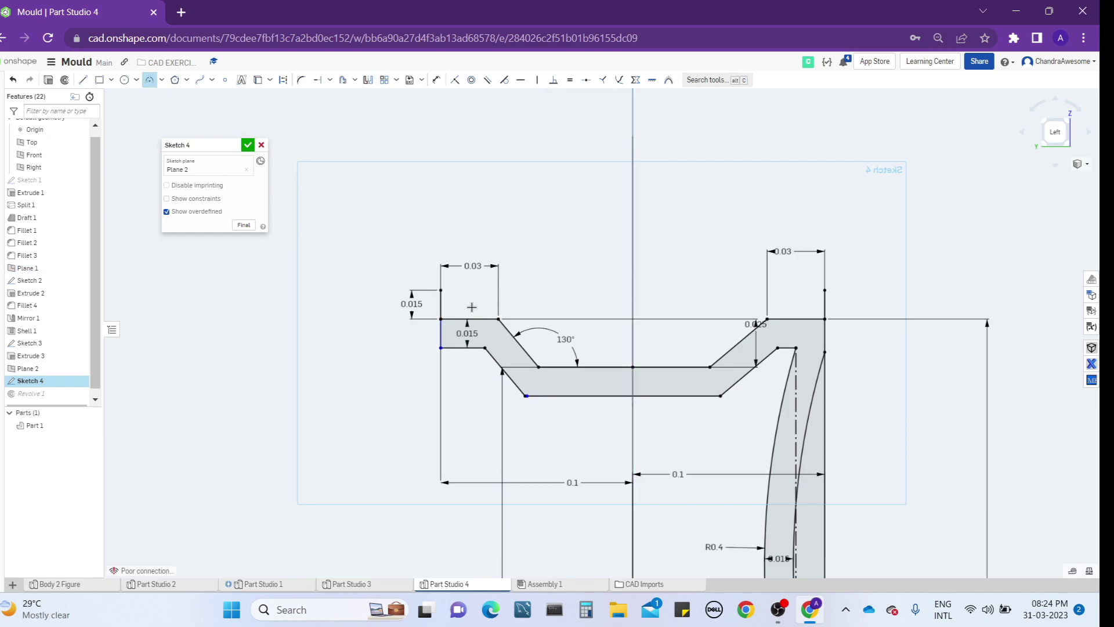
{"action": "left_click", "coordinate": [441, 289]}
{"action": "left_click", "coordinate": [825, 289]}
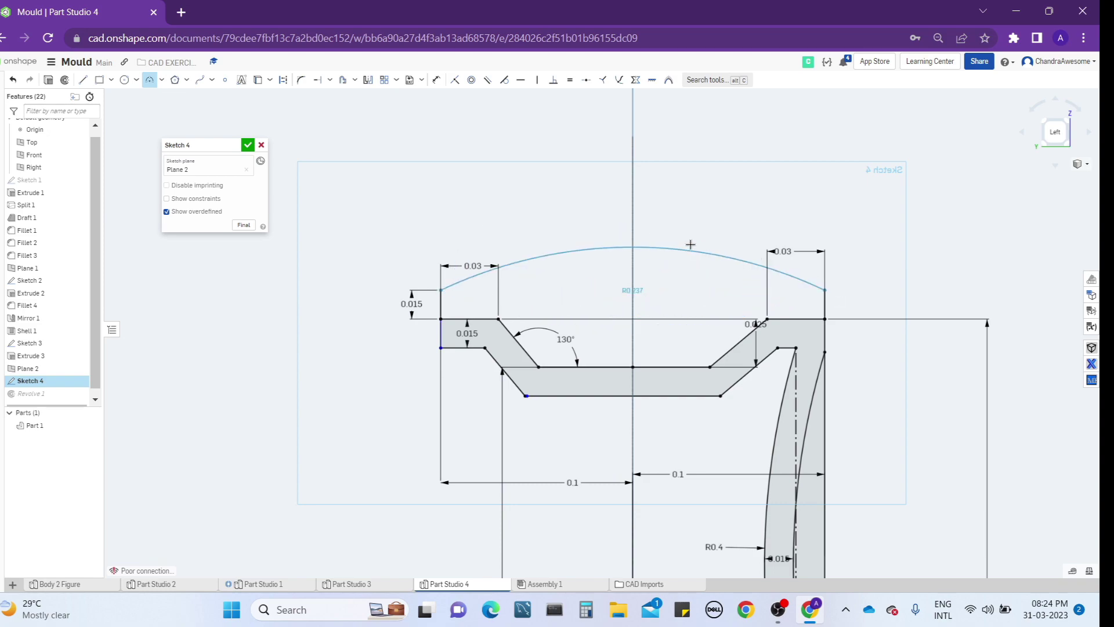
{"action": "left_click", "coordinate": [633, 198]}
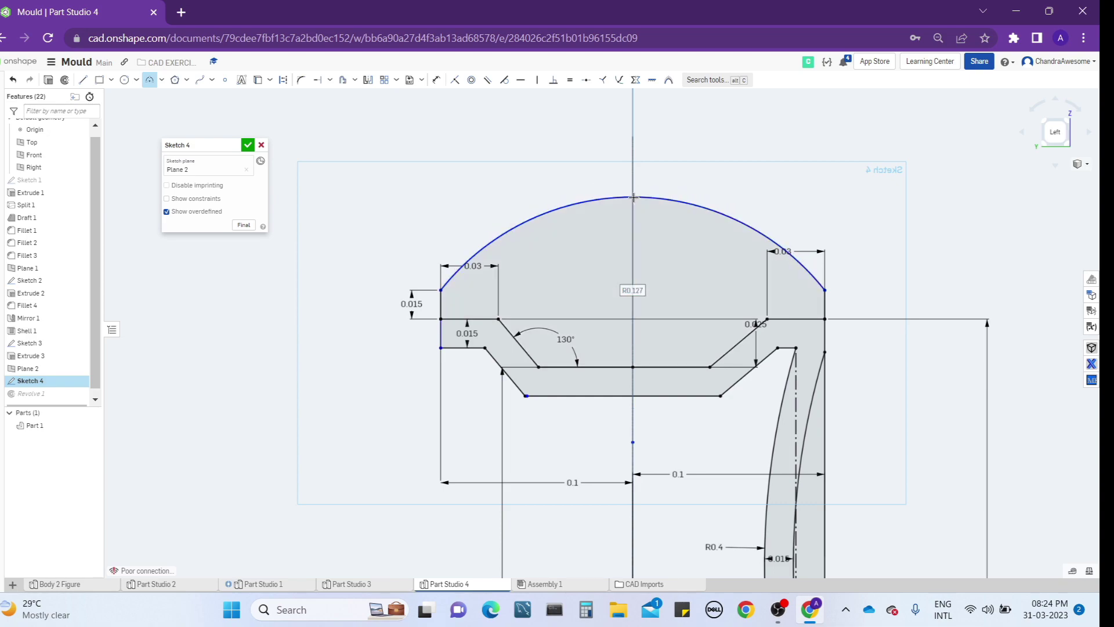
{"action": "key", "text": "d"}
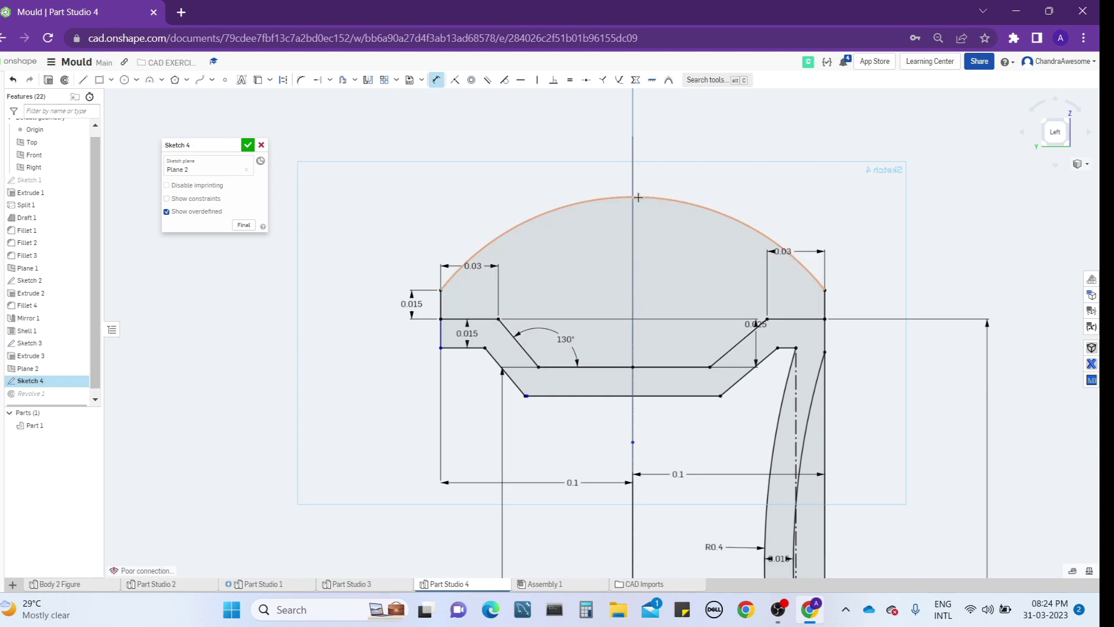
{"action": "left_click", "coordinate": [638, 197]}
{"action": "left_click", "coordinate": [668, 155]}
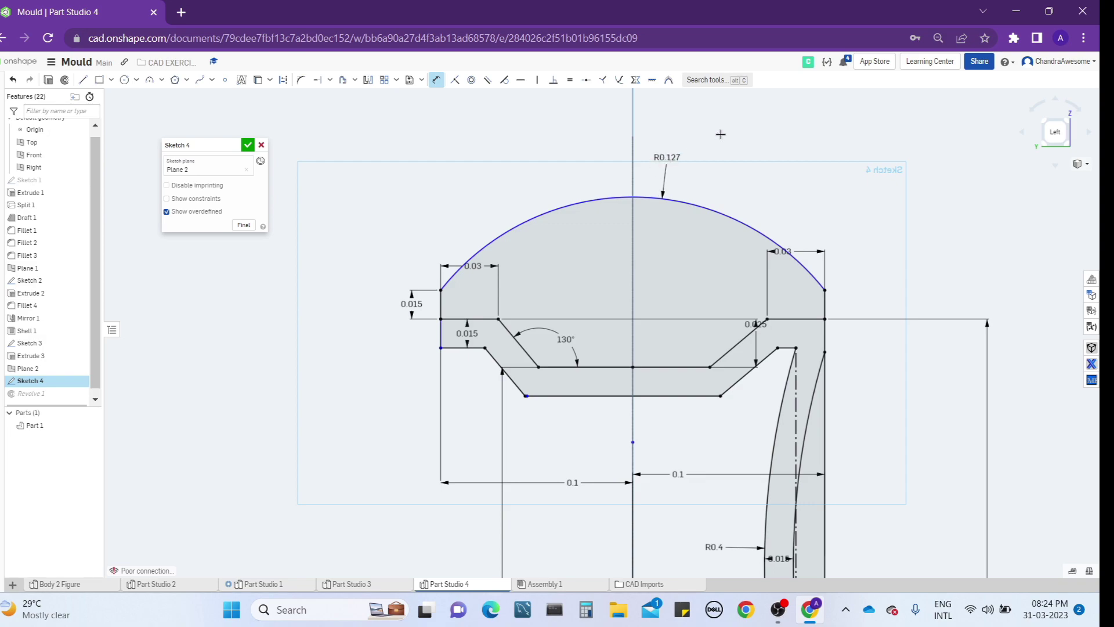
{"action": "key", "text": "BackSpace"}
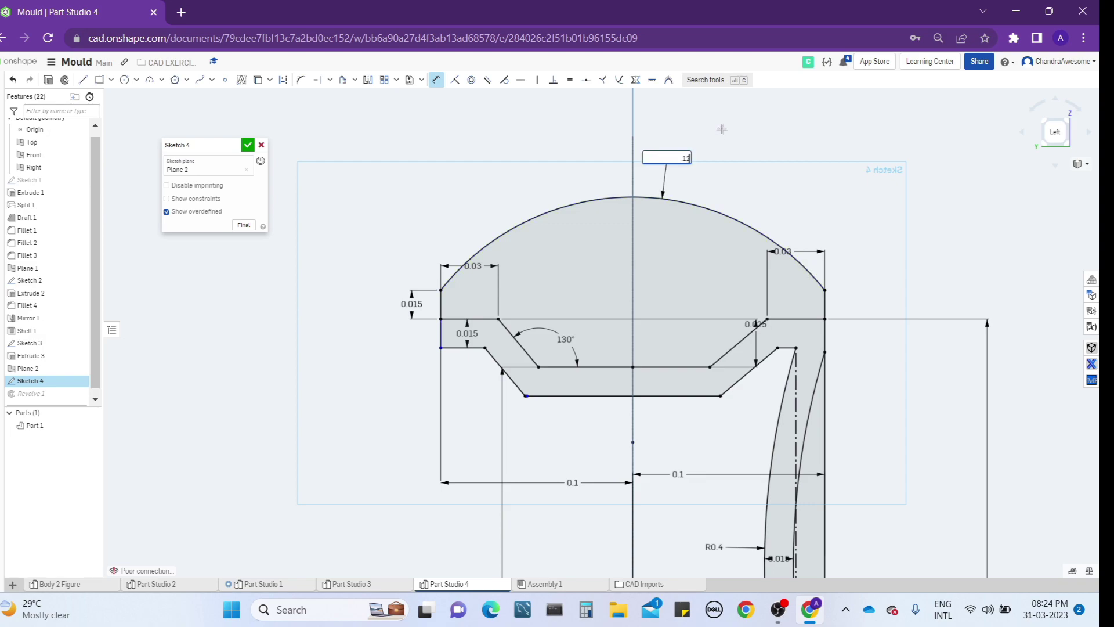
{"action": "key", "text": "Escape"}
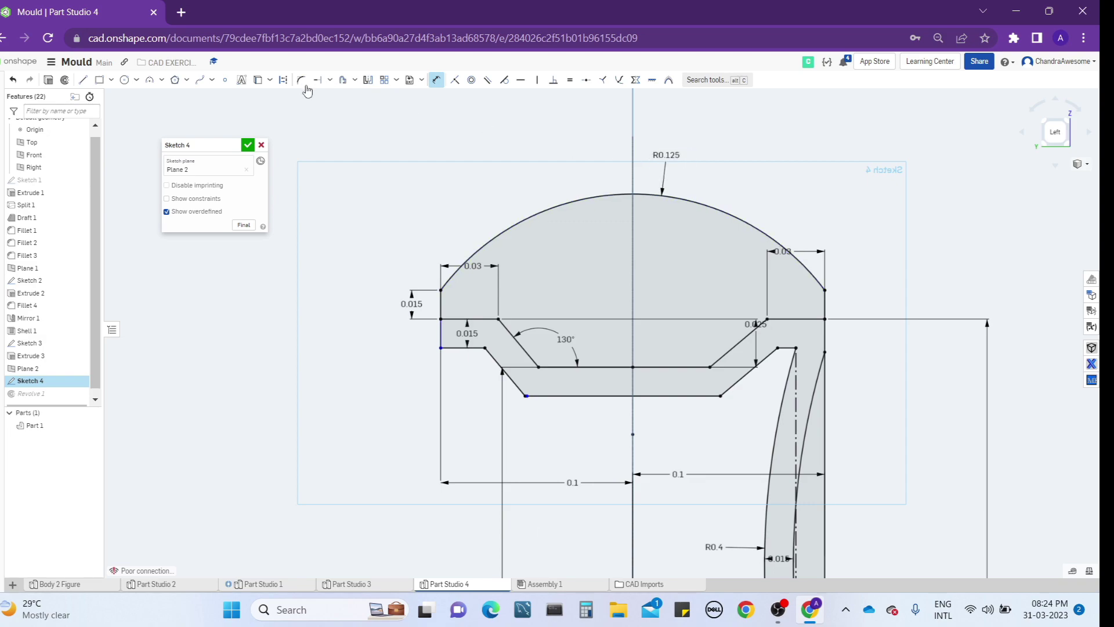
- Start an Offset of the 0.125 in radius arc and set it inward by about 0.007 in
{"action": "left_click", "coordinate": [343, 80]}
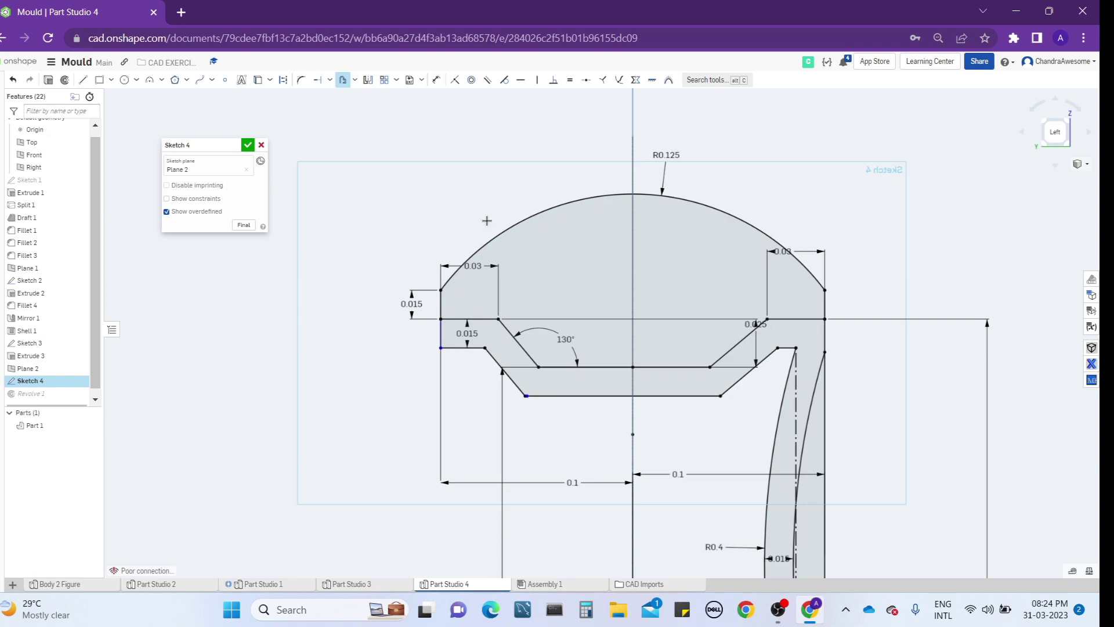
{"action": "left_click", "coordinate": [529, 223]}
{"action": "scroll", "coordinate": [529, 261], "scroll_direction": "down", "scroll_amount": 4}
{"action": "scroll", "coordinate": [536, 246], "scroll_direction": "down", "scroll_amount": 5}
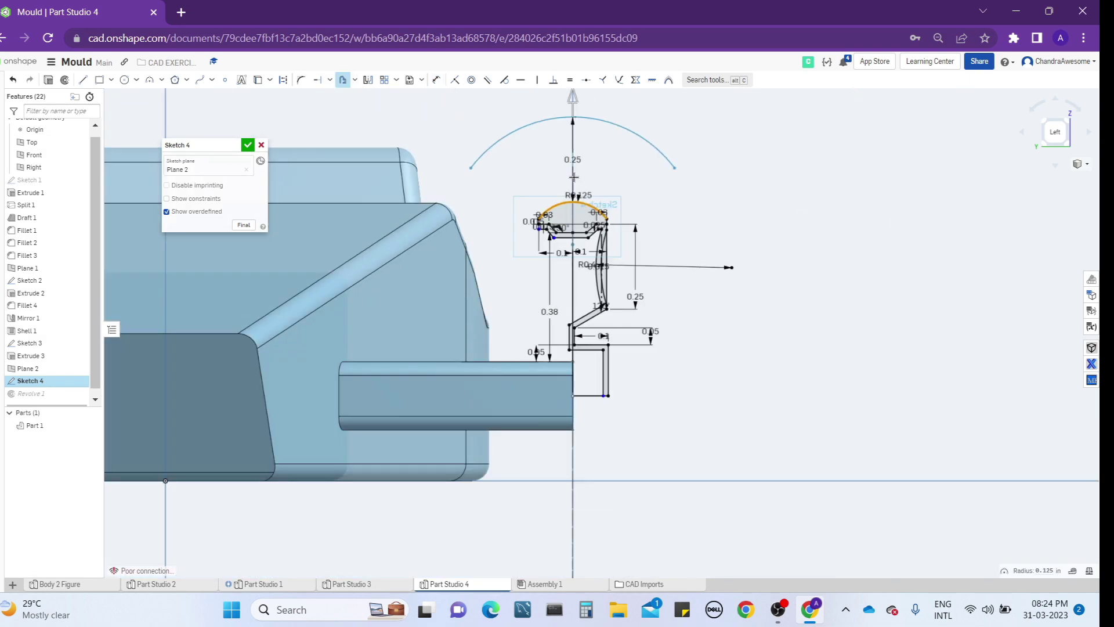
{"action": "scroll", "coordinate": [575, 187], "scroll_direction": "up", "scroll_amount": 2}
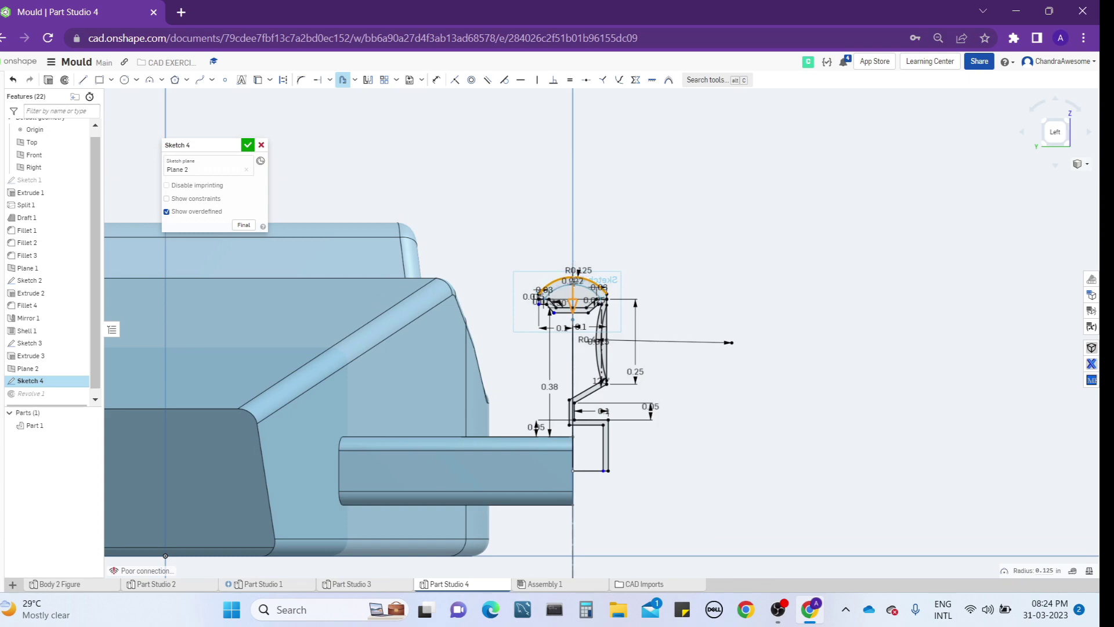
{"action": "scroll", "coordinate": [571, 300], "scroll_direction": "up", "scroll_amount": 8}
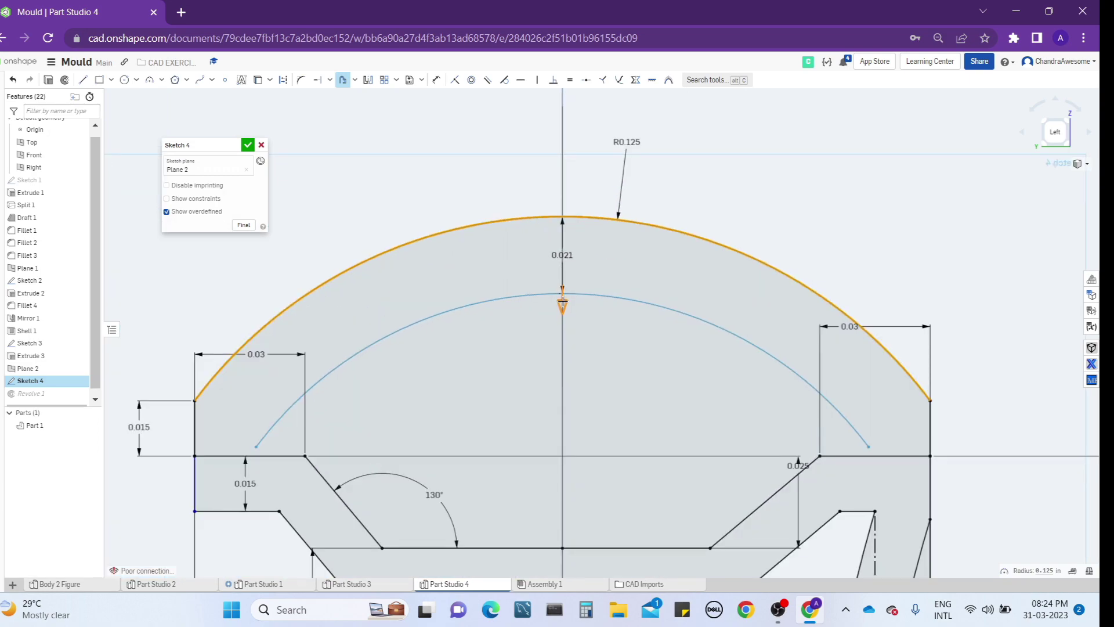
{"action": "left_click_drag", "start_coordinate": [572, 261], "coordinate": [572, 260]}
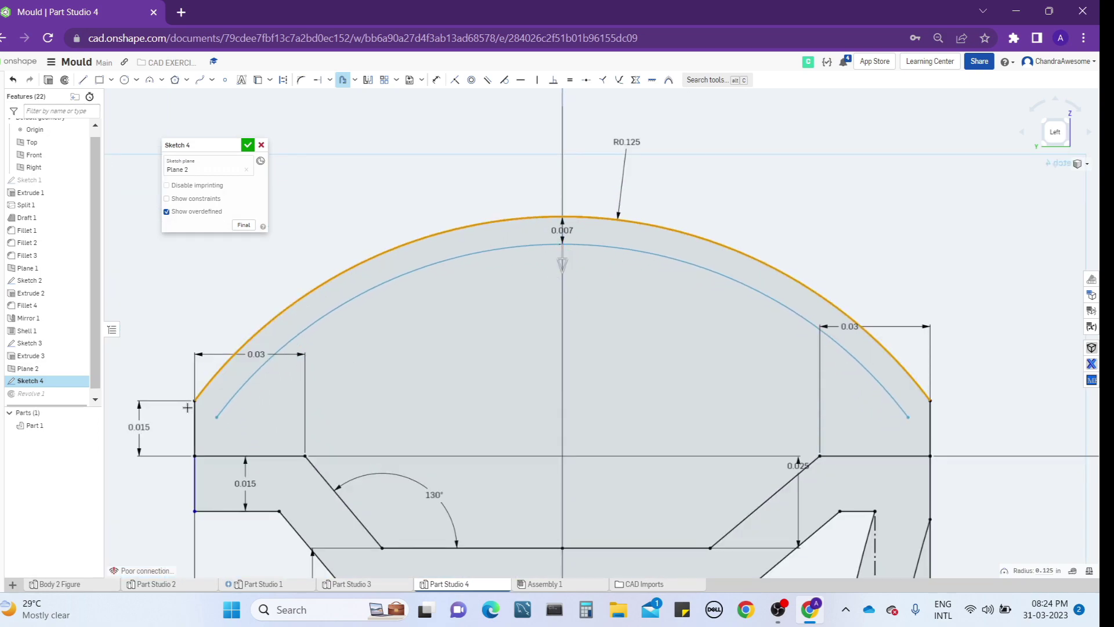
- Extend the inward offset along the short verticals, rim flanges, sloped sides and base to close the loop, and set it to 0.01 in
{"action": "left_click", "coordinate": [197, 425]}
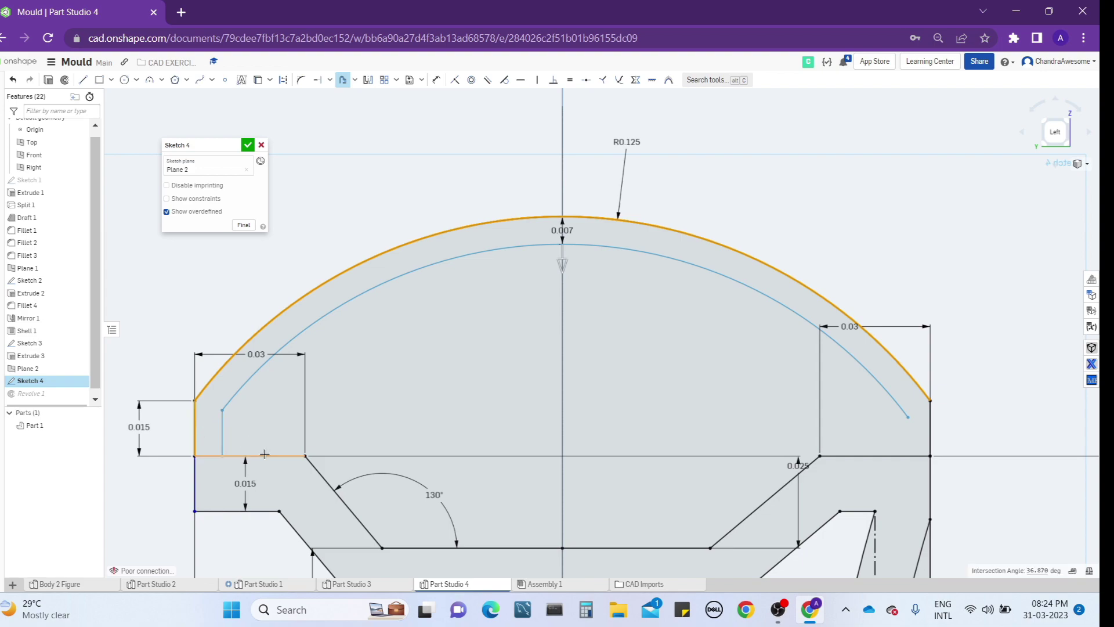
{"action": "left_click", "coordinate": [280, 456]}
{"action": "scroll", "coordinate": [354, 406], "scroll_direction": "down", "scroll_amount": 3}
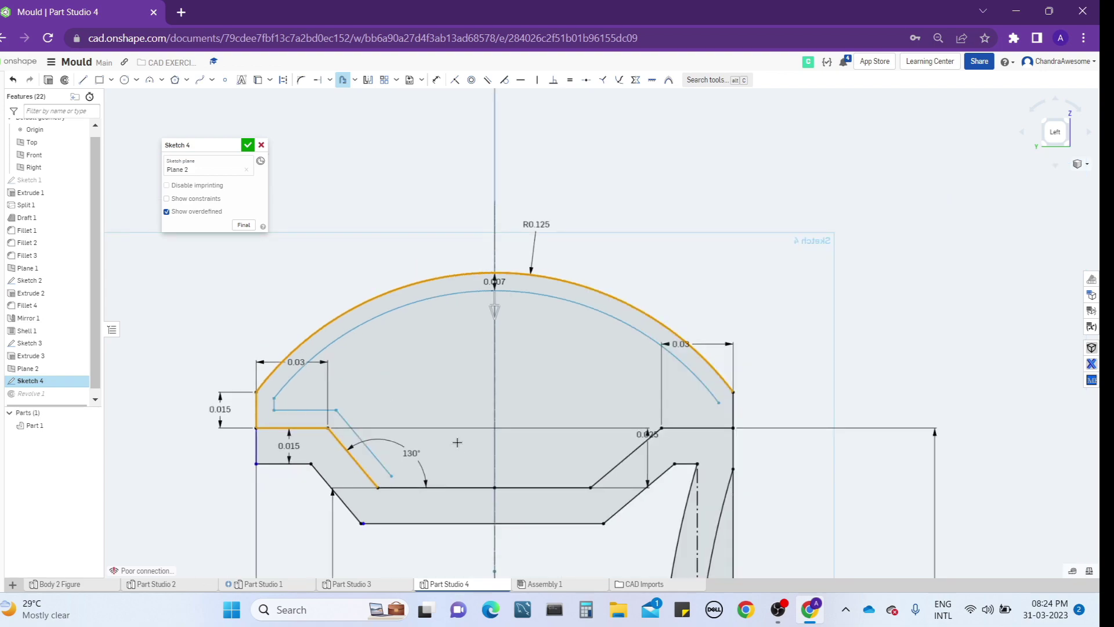
{"action": "left_click", "coordinate": [481, 484]}
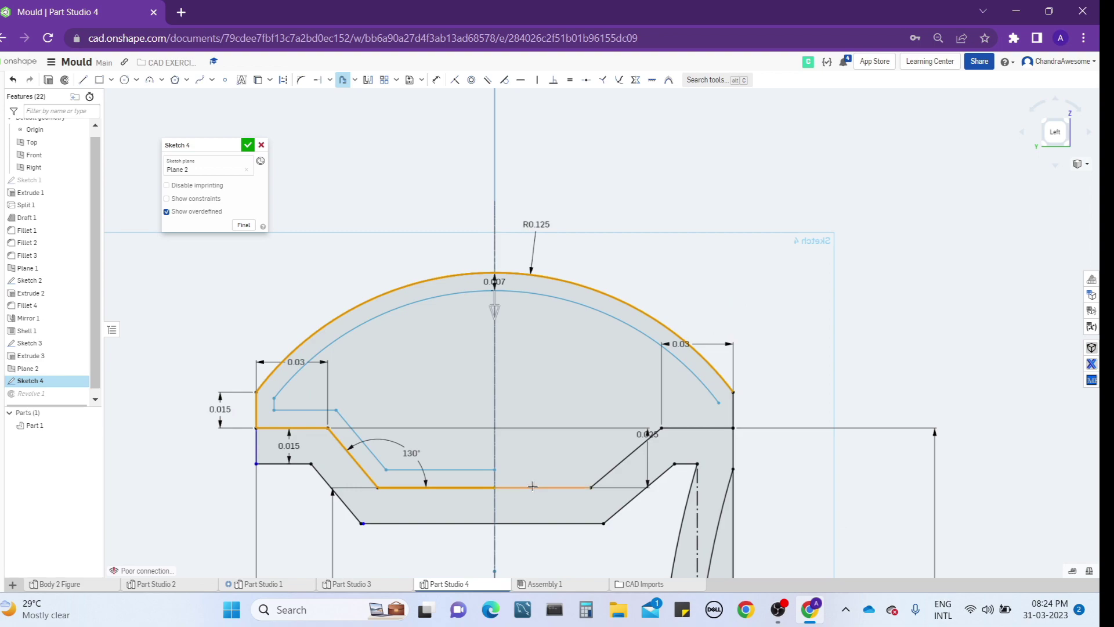
{"action": "left_click", "coordinate": [612, 468]}
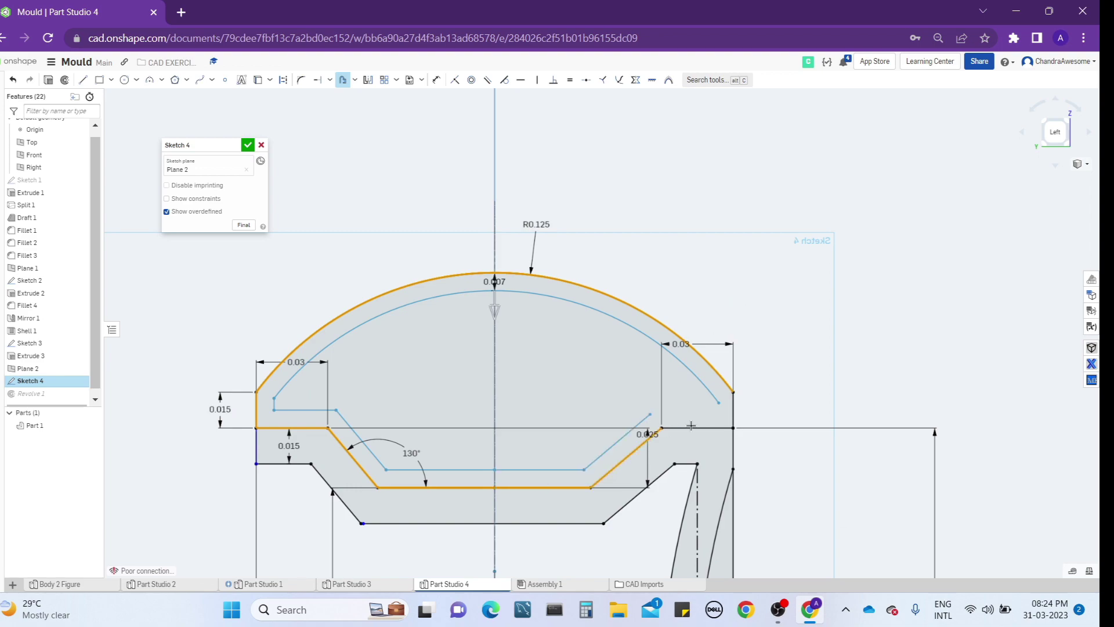
{"action": "left_click", "coordinate": [729, 420]}
{"action": "middle_click_drag", "start_coordinate": [341, 313], "coordinate": [398, 284]}
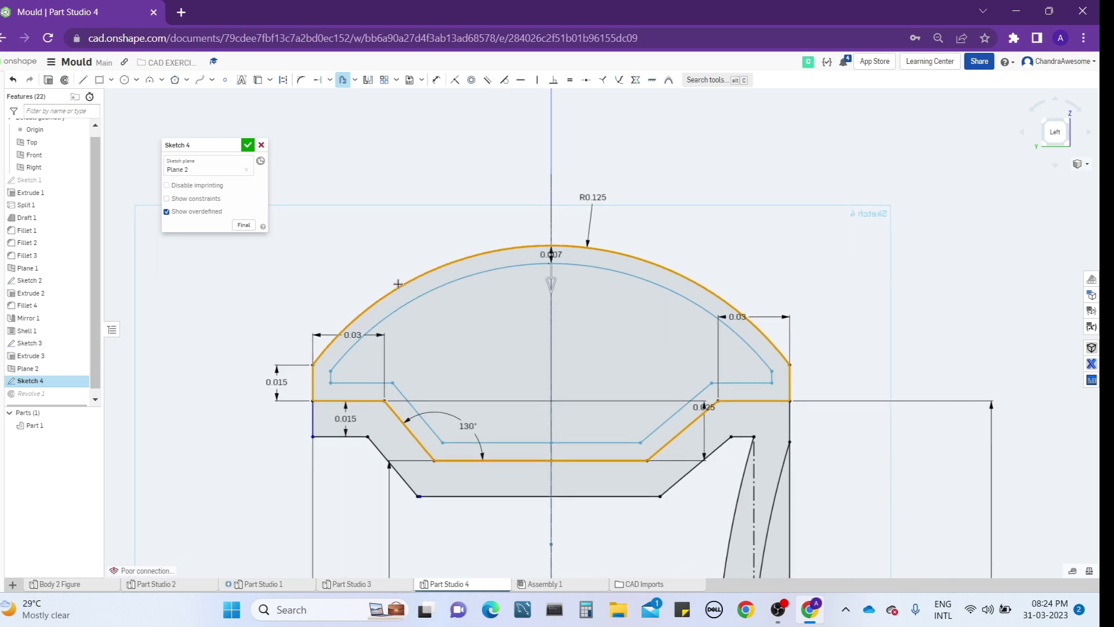
{"action": "left_click", "coordinate": [421, 215]}
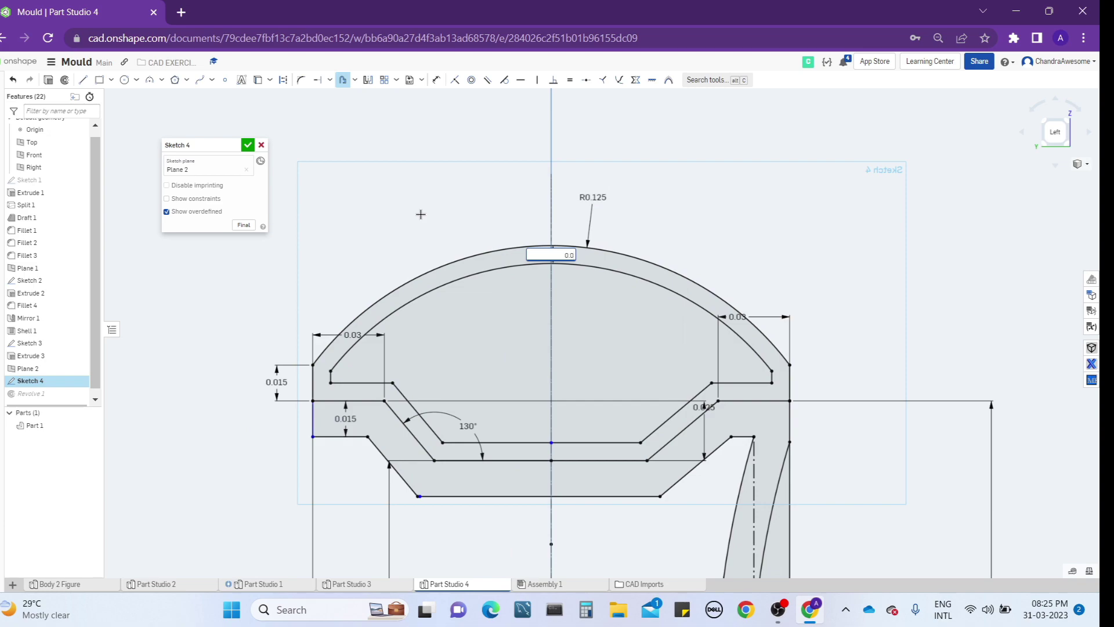
{"action": "key", "text": "Escape"}
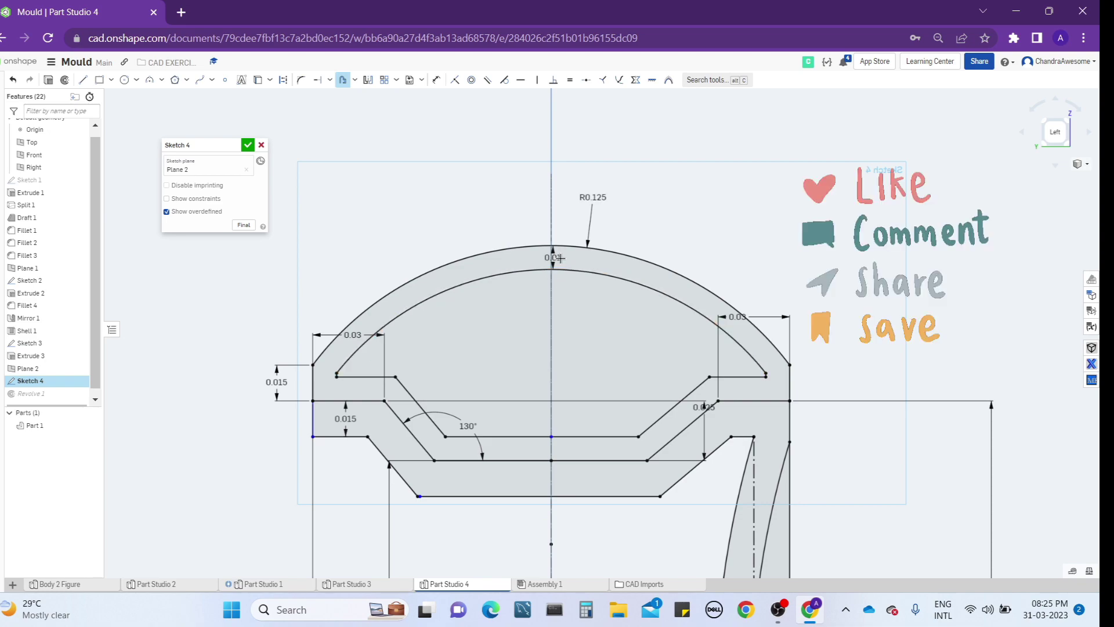
- Set the closed loop's inward offset distance to 0.005 in and finish editing Sketch 4
{"action": "scroll", "coordinate": [561, 264], "scroll_direction": "up", "scroll_amount": 3}
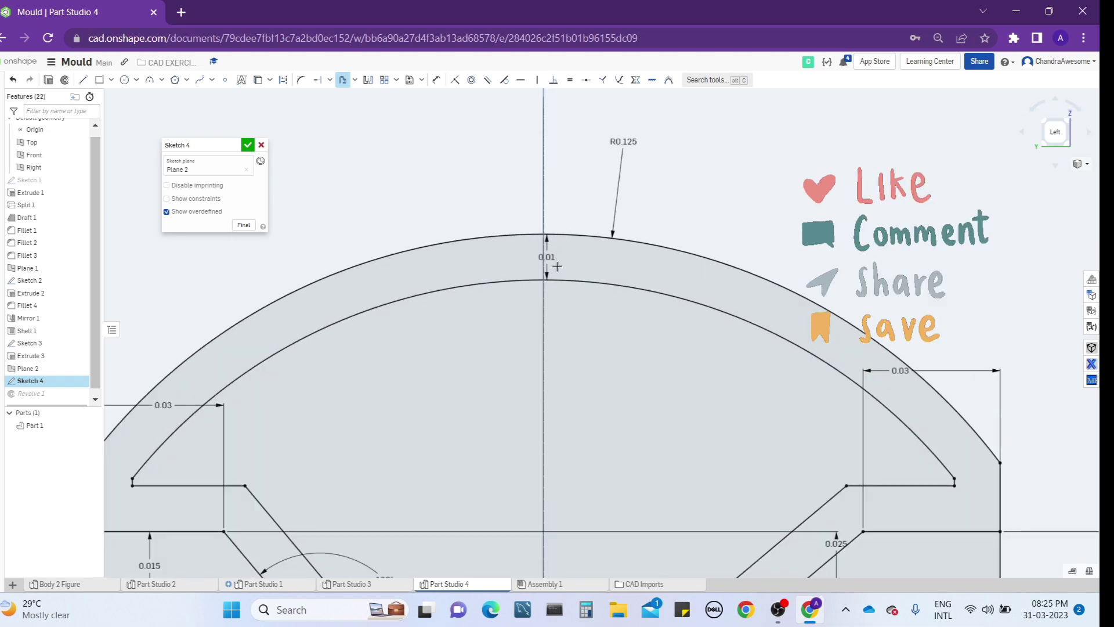
{"action": "double_click", "coordinate": [560, 258]}
{"action": "type", "text": "0.00"}
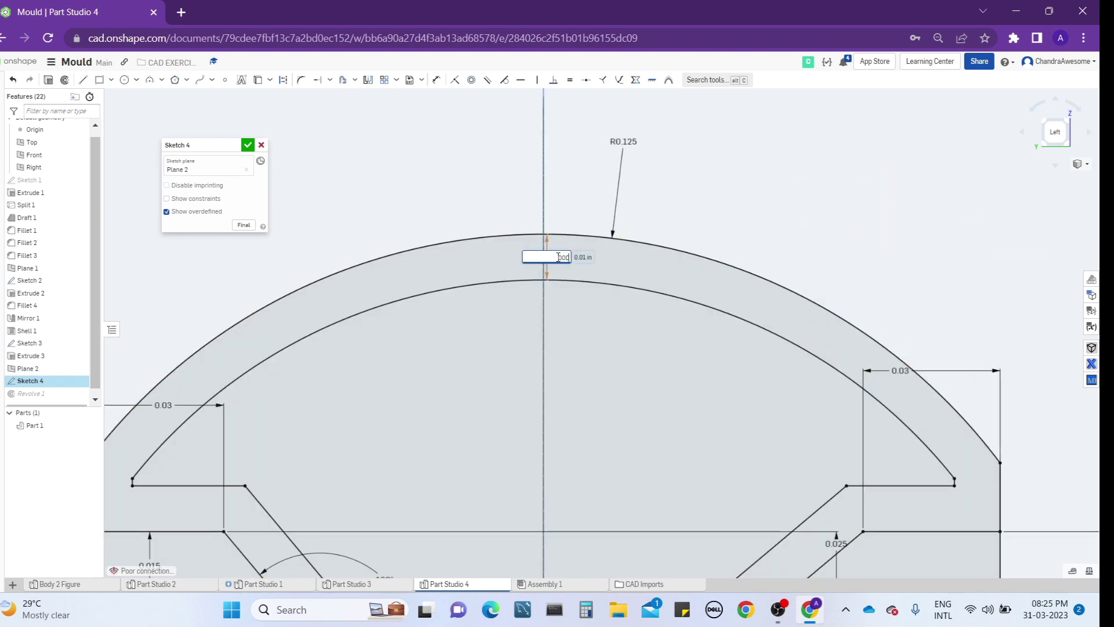
{"action": "type", "text": "5"}
{"action": "key", "text": "Return"}
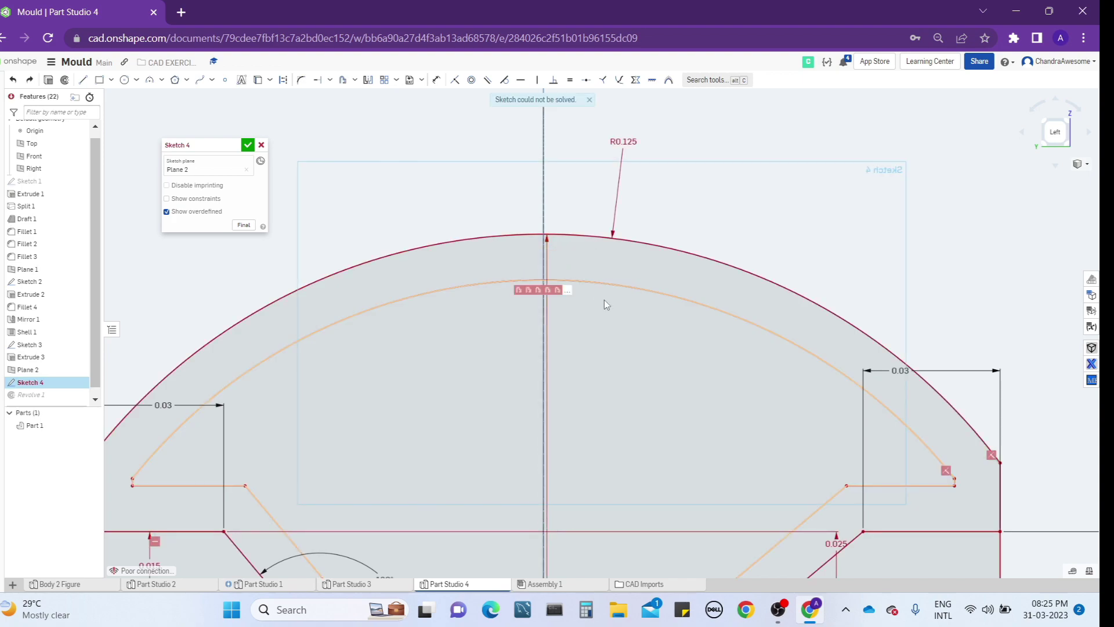
{"action": "double_click", "coordinate": [551, 258]}
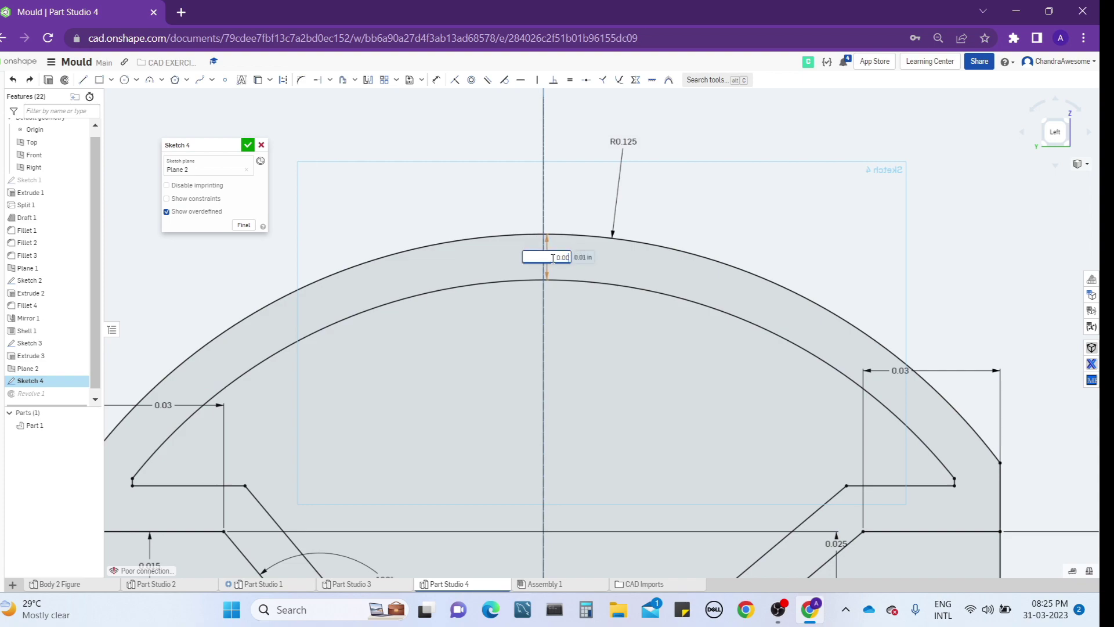
{"action": "type", "text": "0.005"}
{"action": "key", "text": "Return"}
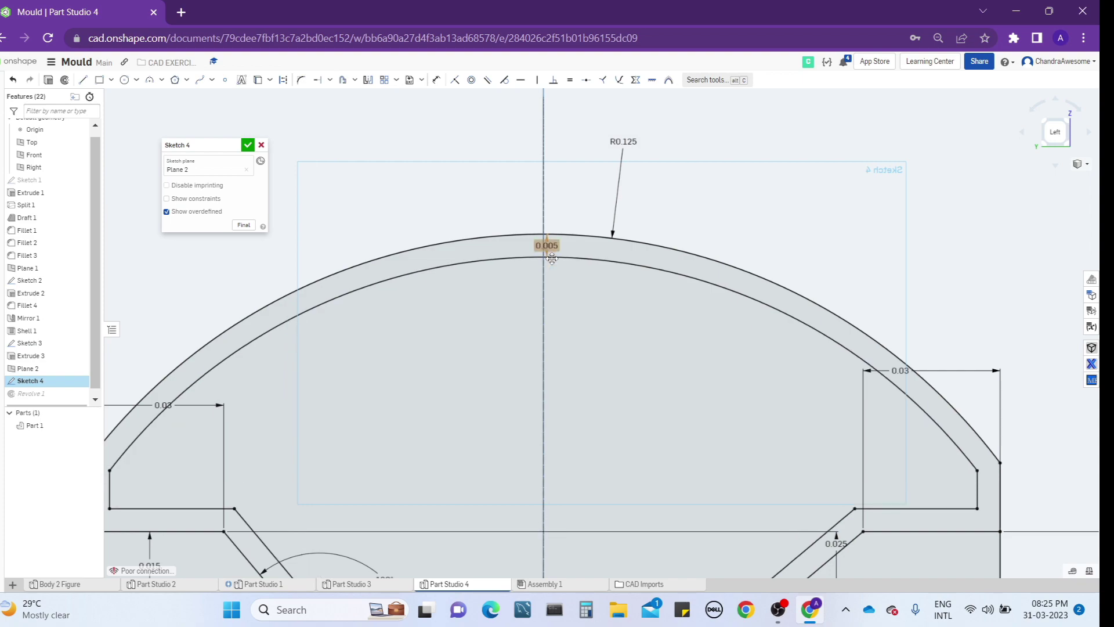
{"action": "scroll", "coordinate": [552, 257], "scroll_direction": "down", "scroll_amount": 5}
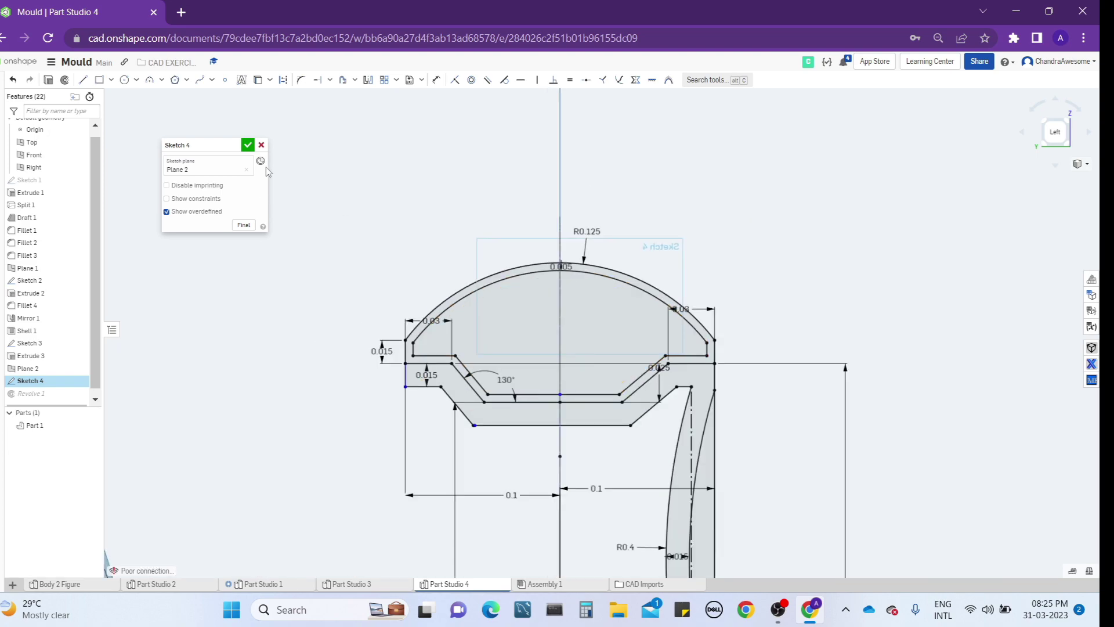
{"action": "left_click", "coordinate": [248, 145]}
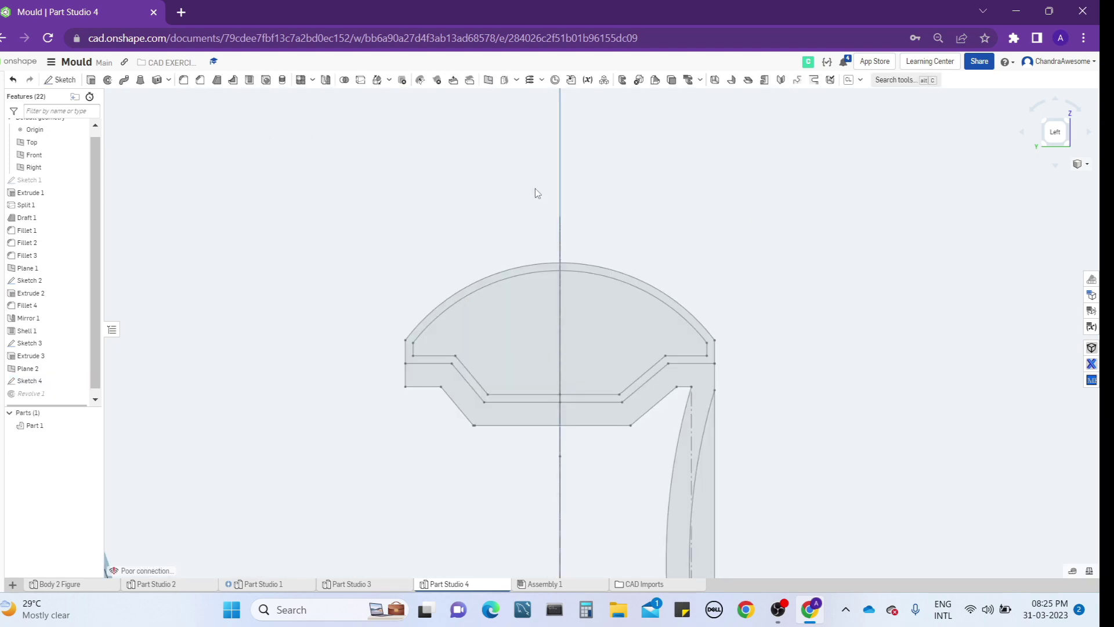
- Start a full solid Revolve with the thin region between the tyre outline and its inward offset in Sketch 4
{"action": "scroll", "coordinate": [535, 188], "scroll_direction": "down", "scroll_amount": 3}
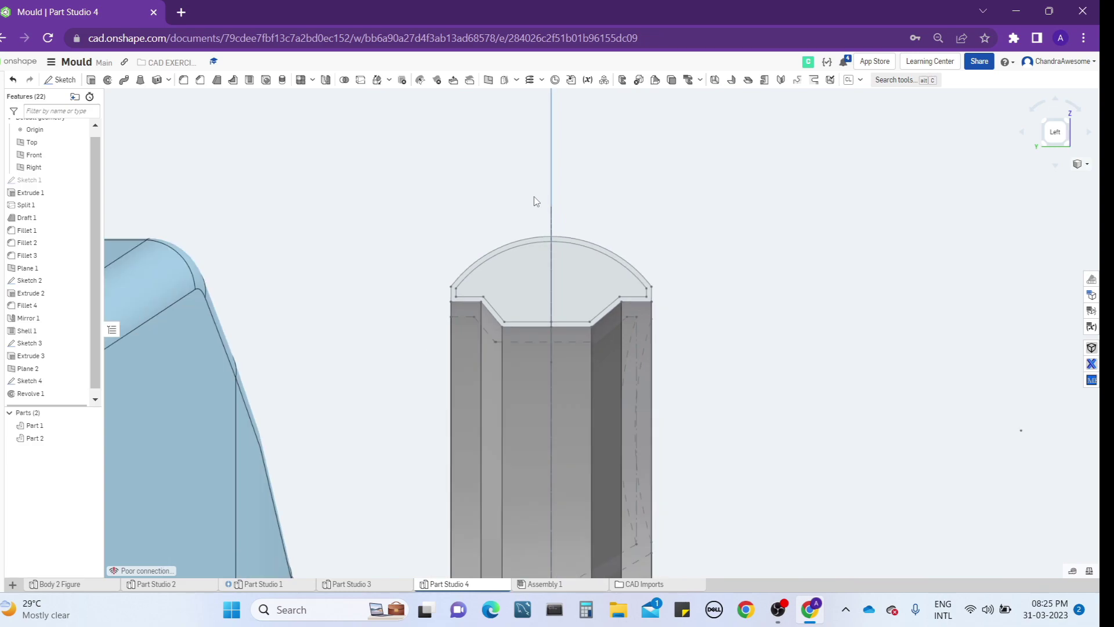
{"action": "right_click_drag", "start_coordinate": [513, 281], "coordinate": [528, 287]}
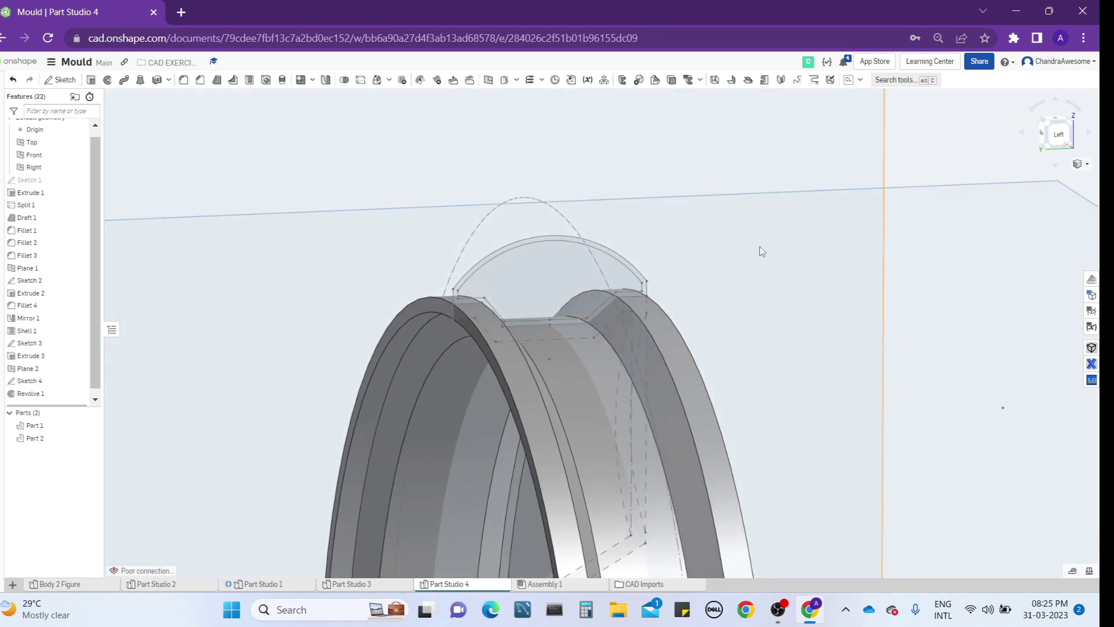
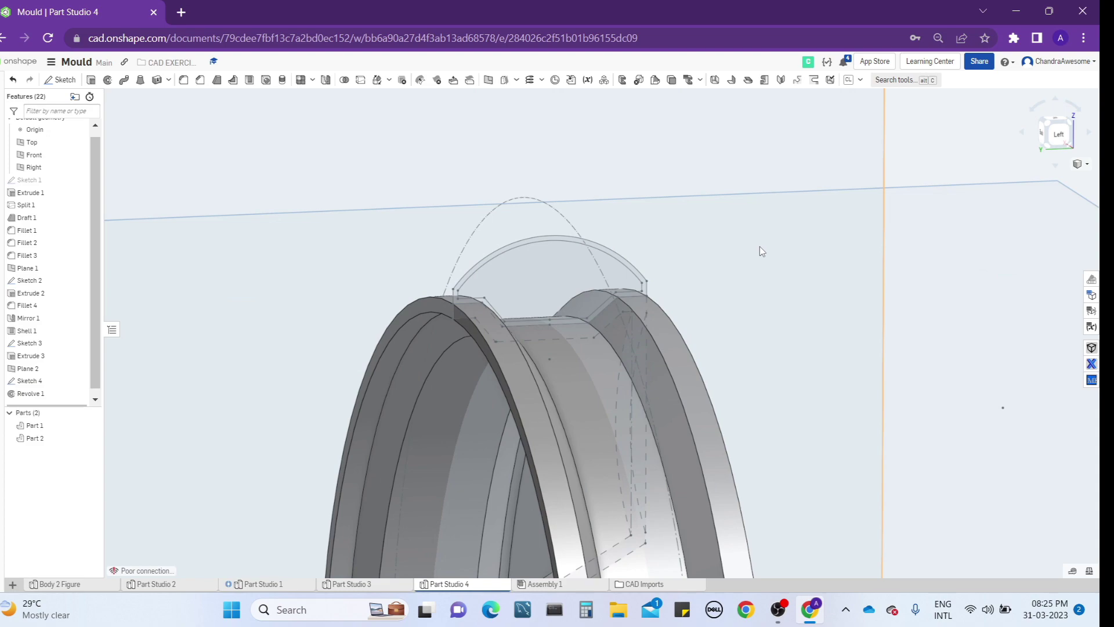
{"action": "right_click_drag", "start_coordinate": [589, 277], "coordinate": [481, 290]}
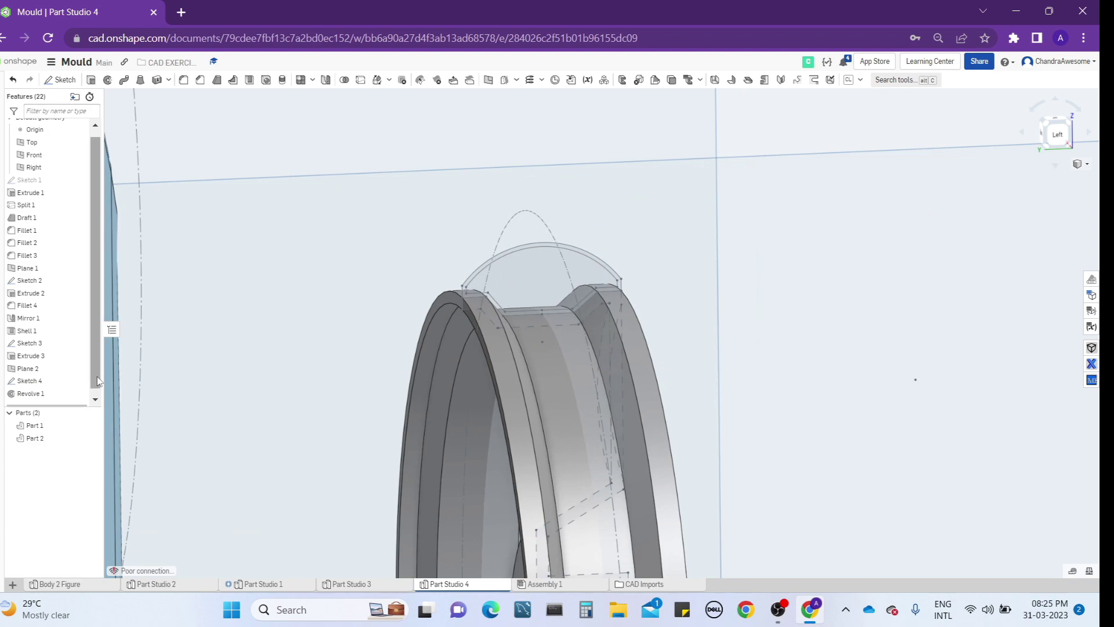
{"action": "left_click", "coordinate": [113, 85]}
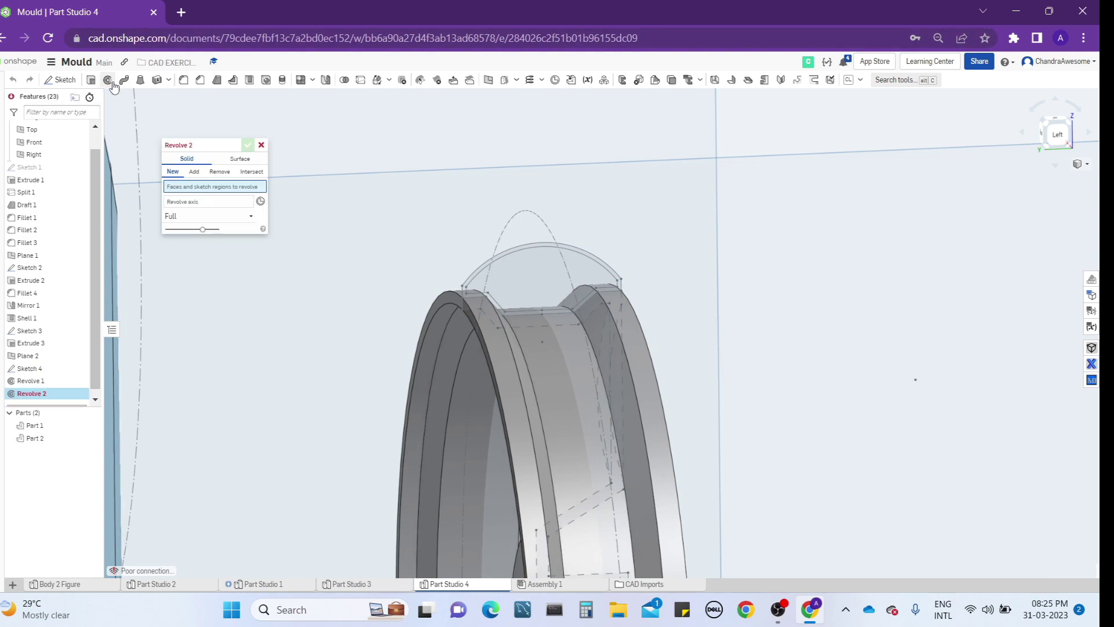
{"action": "scroll", "coordinate": [380, 287], "scroll_direction": "up", "scroll_amount": 3}
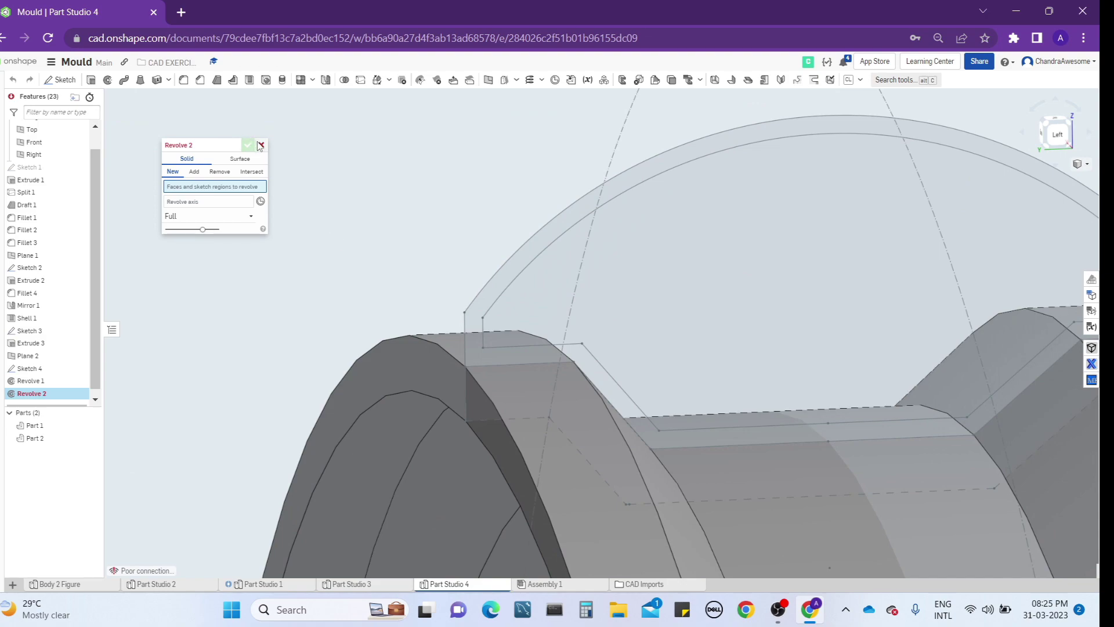
{"action": "scroll", "coordinate": [517, 262], "scroll_direction": "down", "scroll_amount": 3}
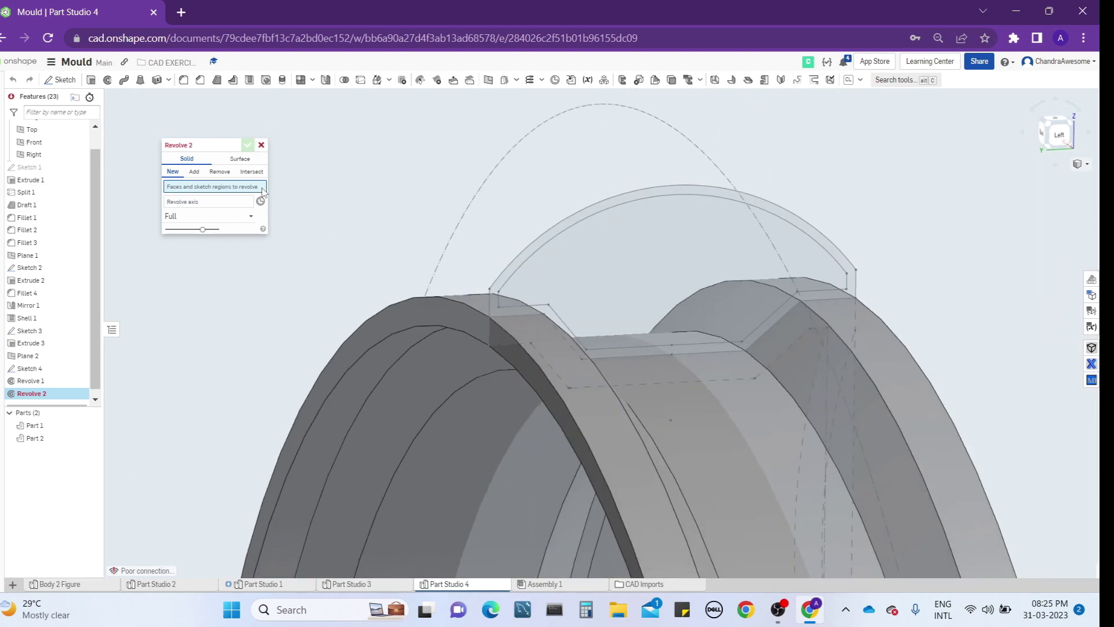
{"action": "scroll", "coordinate": [456, 302], "scroll_direction": "up", "scroll_amount": 5}
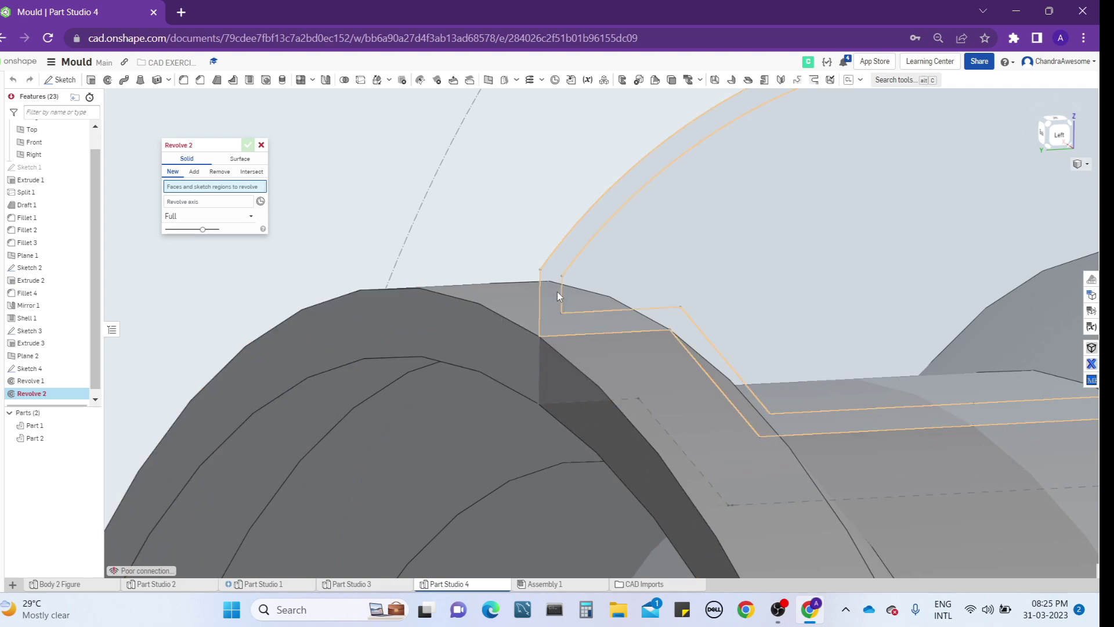
{"action": "left_click", "coordinate": [556, 291]}
{"action": "scroll", "coordinate": [556, 292], "scroll_direction": "down", "scroll_amount": 5}
- Use the wheel hub's circular outer edge as the revolve axis and create the tyre as a new part
{"action": "left_click", "coordinate": [232, 210]}
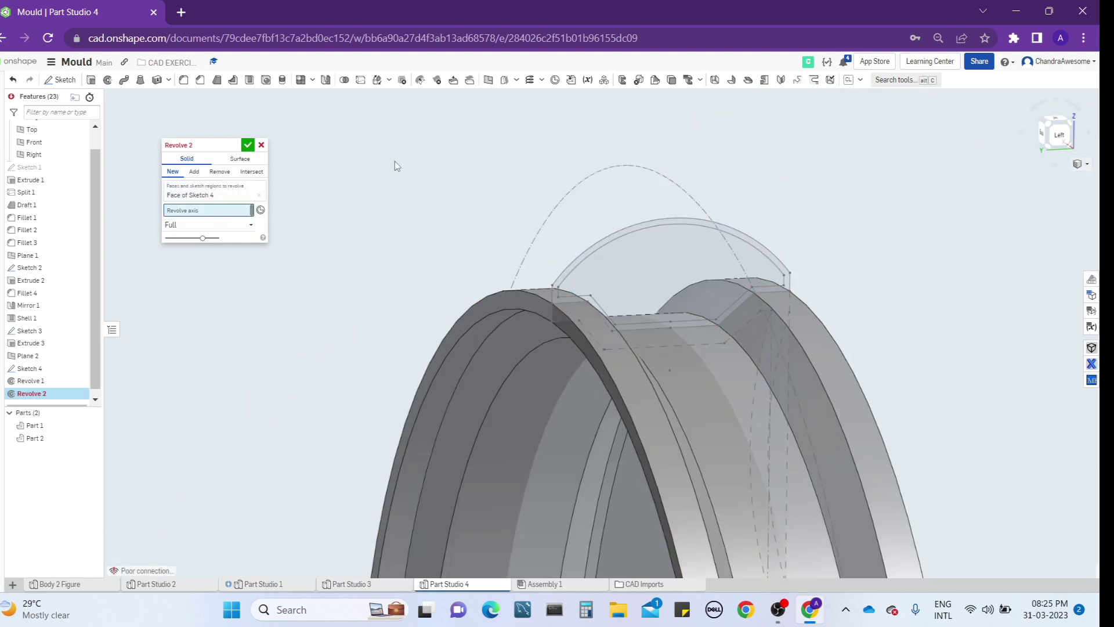
{"action": "right_click_drag", "start_coordinate": [393, 167], "coordinate": [451, 279]}
{"action": "right_click_drag", "start_coordinate": [639, 417], "coordinate": [687, 420]}
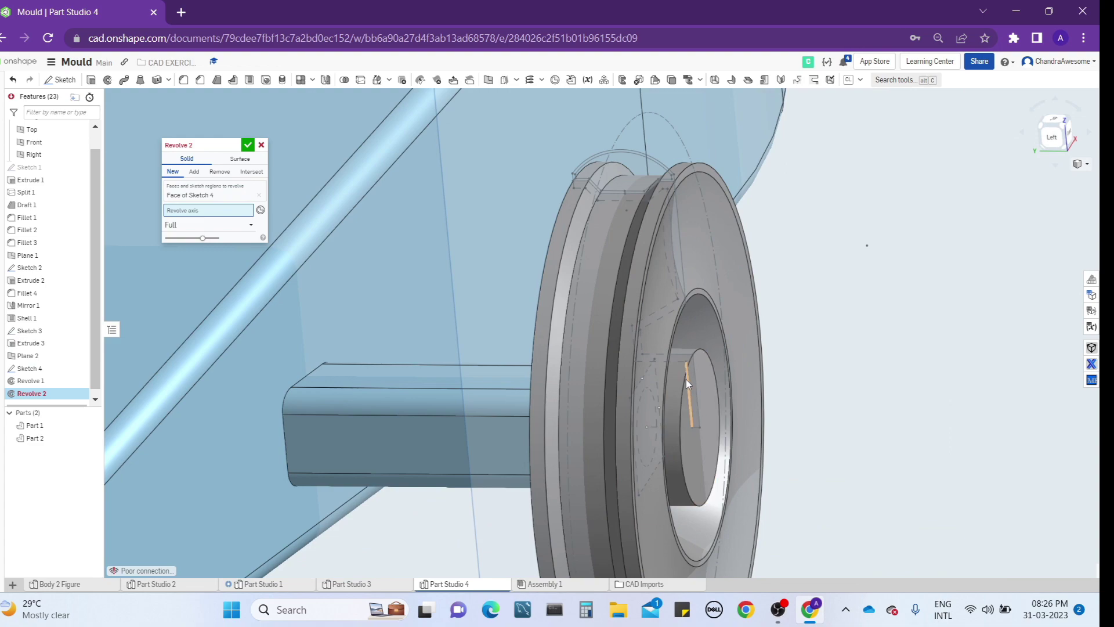
{"action": "left_click", "coordinate": [684, 396]}
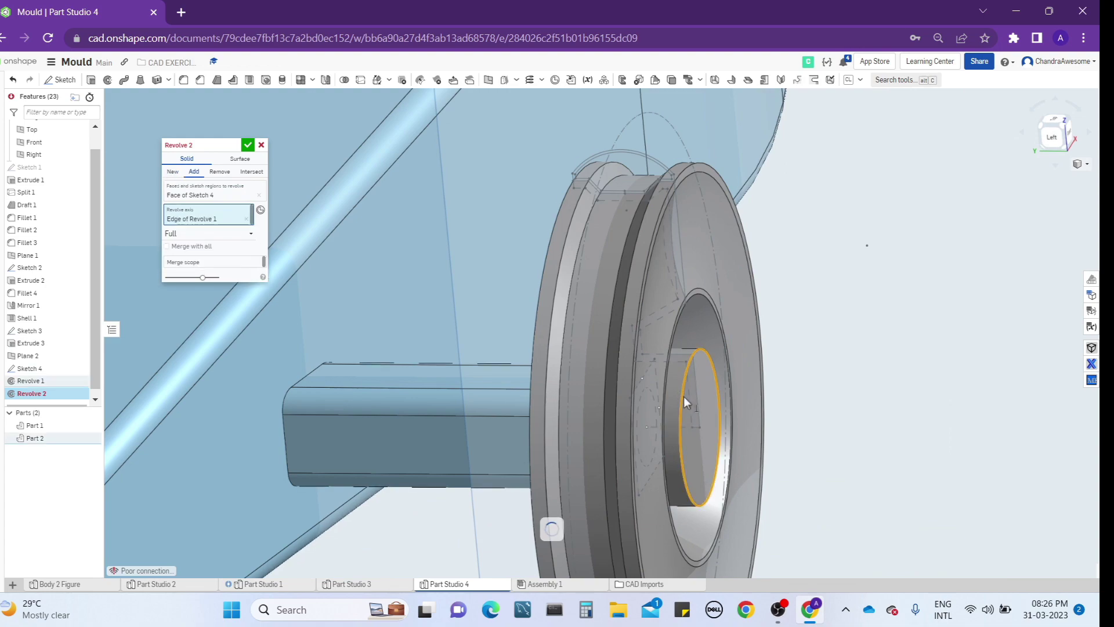
{"action": "left_click", "coordinate": [176, 172]}
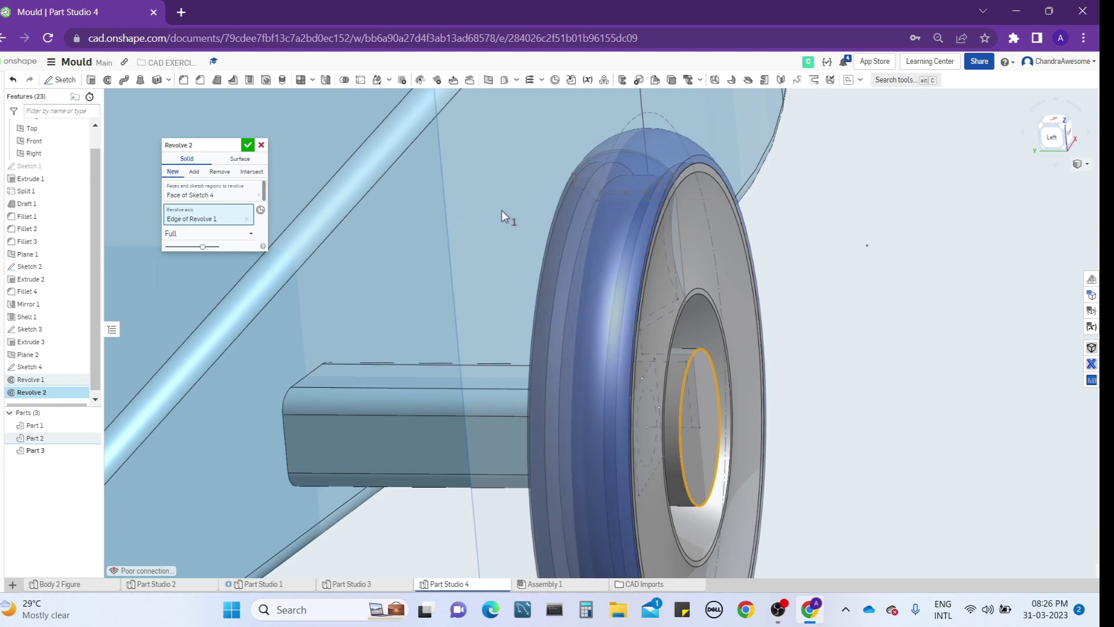
{"action": "right_click_drag", "start_coordinate": [505, 210], "coordinate": [566, 197]}
{"action": "scroll", "coordinate": [762, 228], "scroll_direction": "down", "scroll_amount": 3}
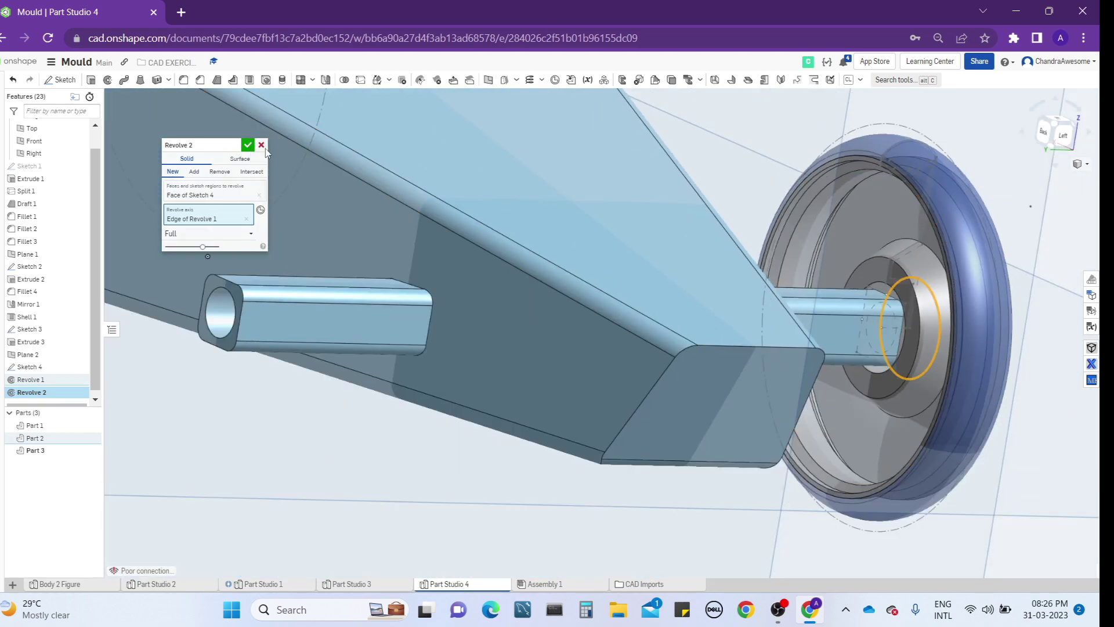
{"action": "left_click", "coordinate": [248, 145]}
- Examine the wheel and tyre from the outer face and from the axle side
{"action": "right_click_drag", "start_coordinate": [931, 263], "coordinate": [904, 298]}
{"action": "scroll", "coordinate": [880, 252], "scroll_direction": "down", "scroll_amount": 3}
{"action": "scroll", "coordinate": [925, 274], "scroll_direction": "up", "scroll_amount": 6}
{"action": "scroll", "coordinate": [905, 293], "scroll_direction": "down", "scroll_amount": 4}
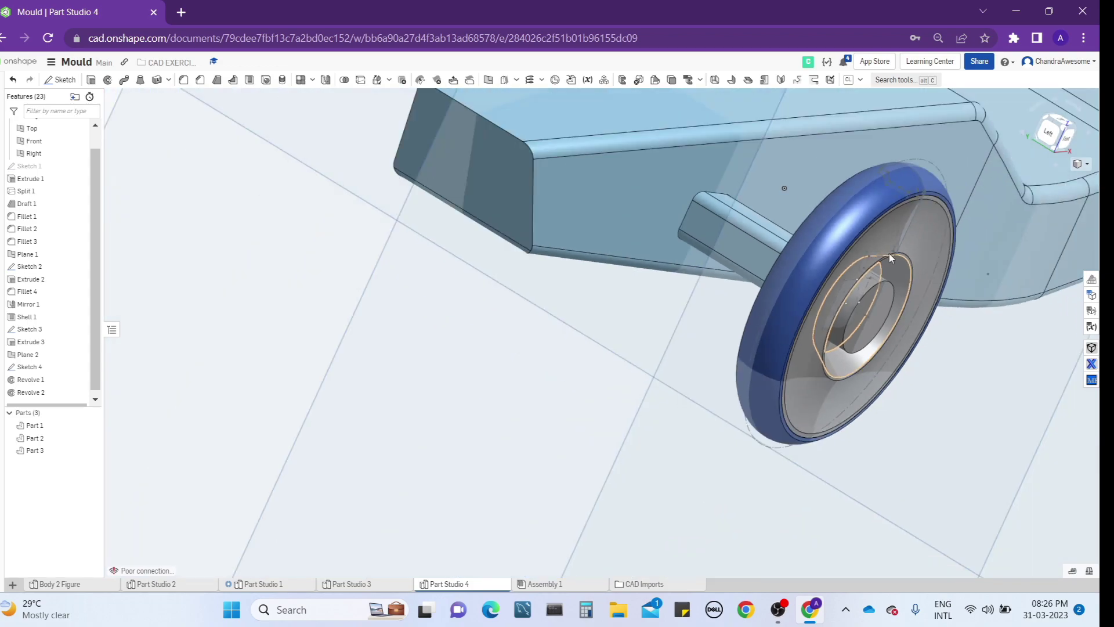
{"action": "right_click_drag", "start_coordinate": [889, 253], "coordinate": [908, 302]}
{"action": "scroll", "coordinate": [903, 274], "scroll_direction": "down", "scroll_amount": 3}
{"action": "scroll", "coordinate": [860, 280], "scroll_direction": "up", "scroll_amount": 5}
{"action": "scroll", "coordinate": [748, 227], "scroll_direction": "up", "scroll_amount": 2}
{"action": "scroll", "coordinate": [758, 235], "scroll_direction": "down", "scroll_amount": 6}
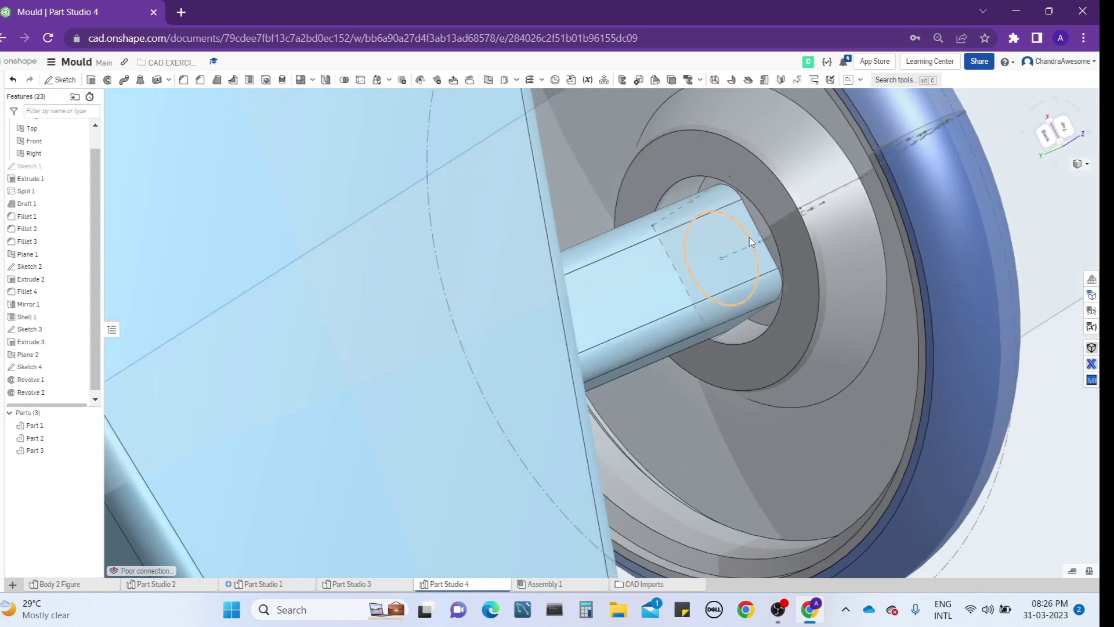
{"action": "scroll", "coordinate": [754, 238], "scroll_direction": "down", "scroll_amount": 5}
{"action": "right_click_drag", "start_coordinate": [748, 226], "coordinate": [702, 189]}
{"action": "scroll", "coordinate": [791, 224], "scroll_direction": "up", "scroll_amount": 5}
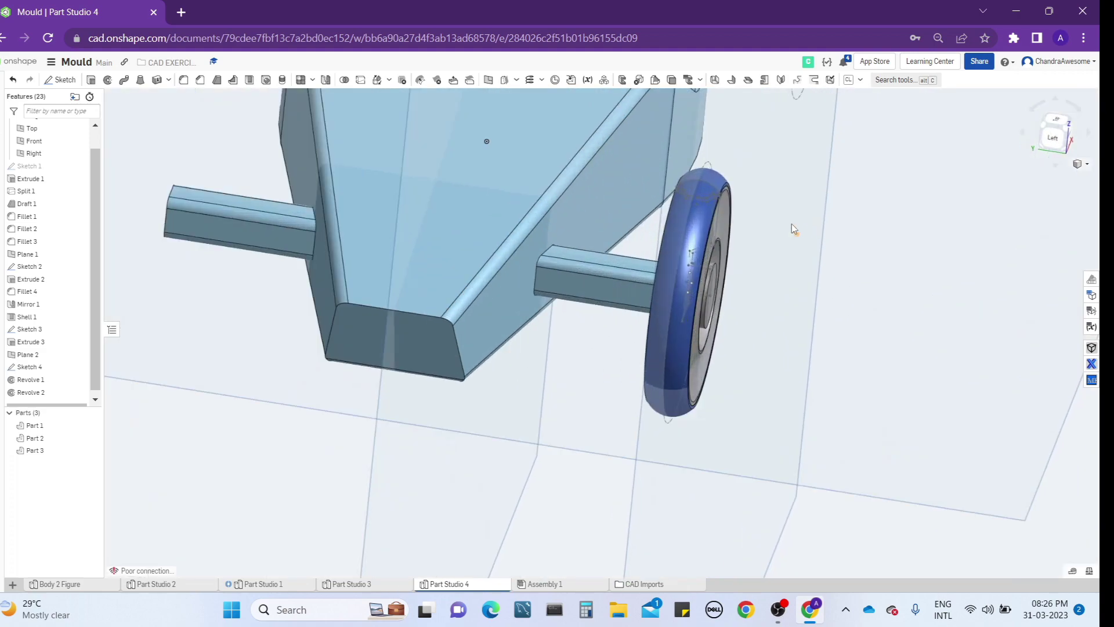
- Hide Sketch 2 and Sketch 4 around the wheel
{"action": "right_click", "coordinate": [702, 174]}
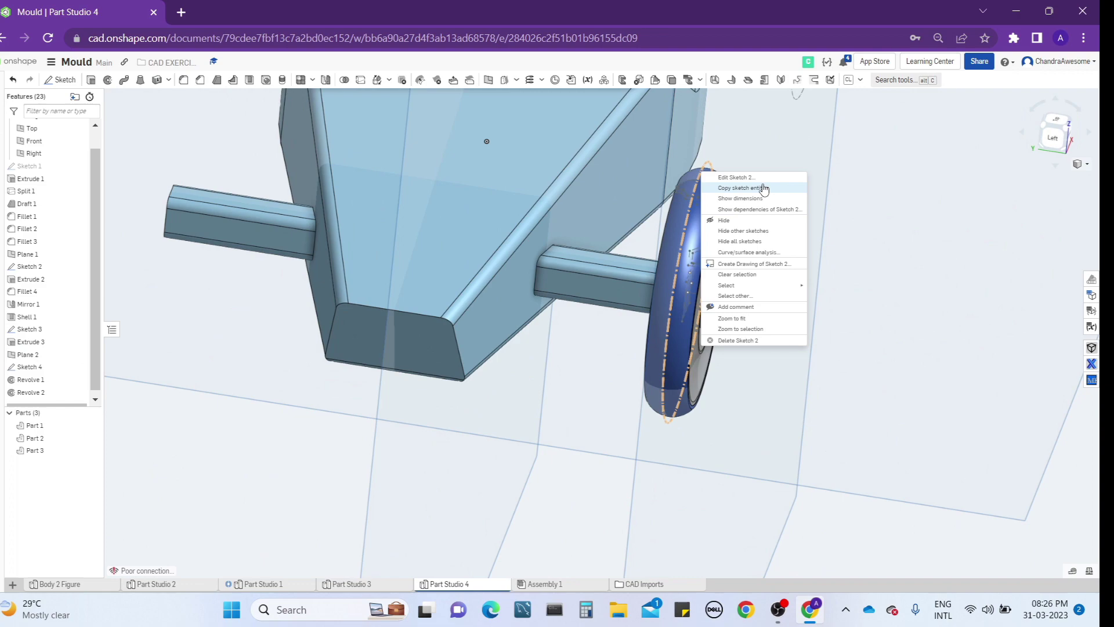
{"action": "left_click", "coordinate": [764, 223]}
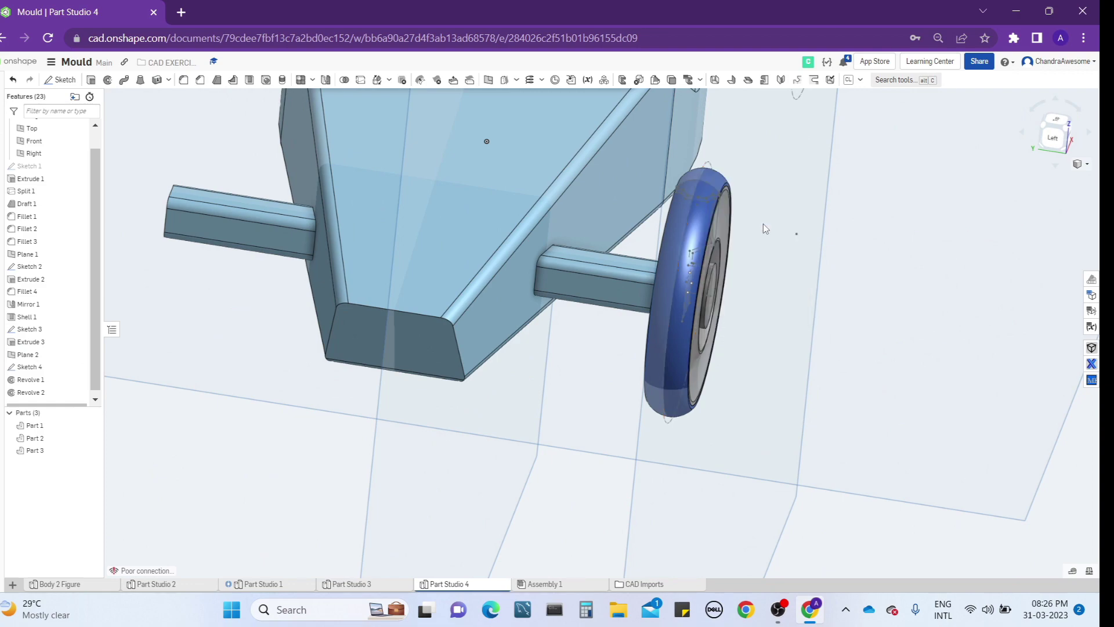
{"action": "right_click_drag", "start_coordinate": [731, 231], "coordinate": [700, 225]}
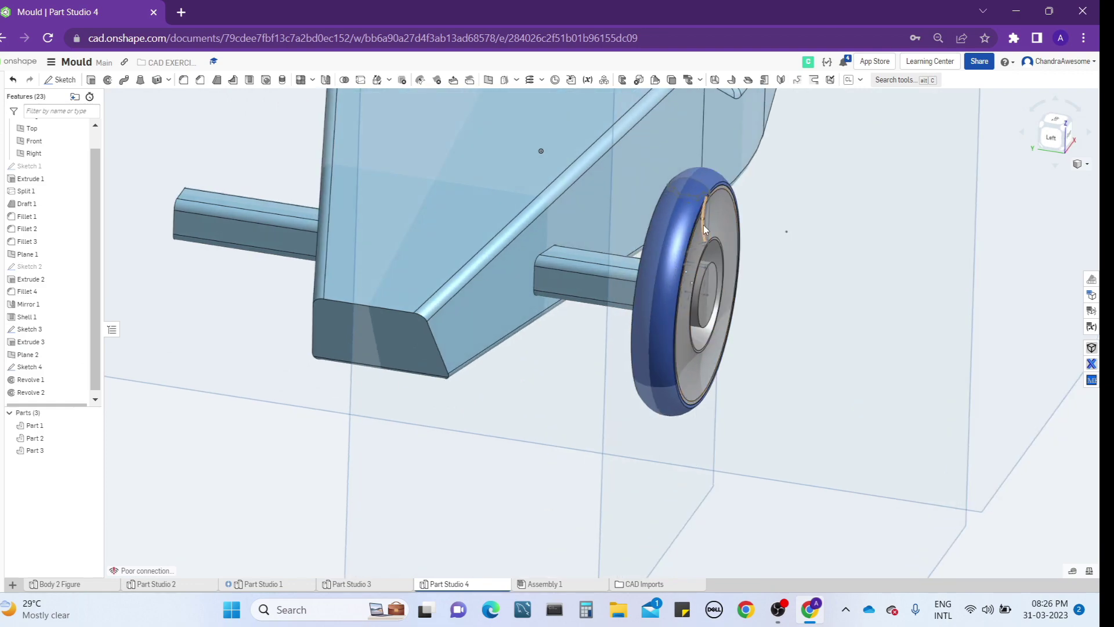
{"action": "right_click", "coordinate": [702, 227]}
{"action": "left_click", "coordinate": [753, 276]}
{"action": "right_click_drag", "start_coordinate": [718, 269], "coordinate": [693, 259]}
{"action": "scroll", "coordinate": [709, 273], "scroll_direction": "up", "scroll_amount": 5}
{"action": "right_click_drag", "start_coordinate": [738, 288], "coordinate": [710, 290]}
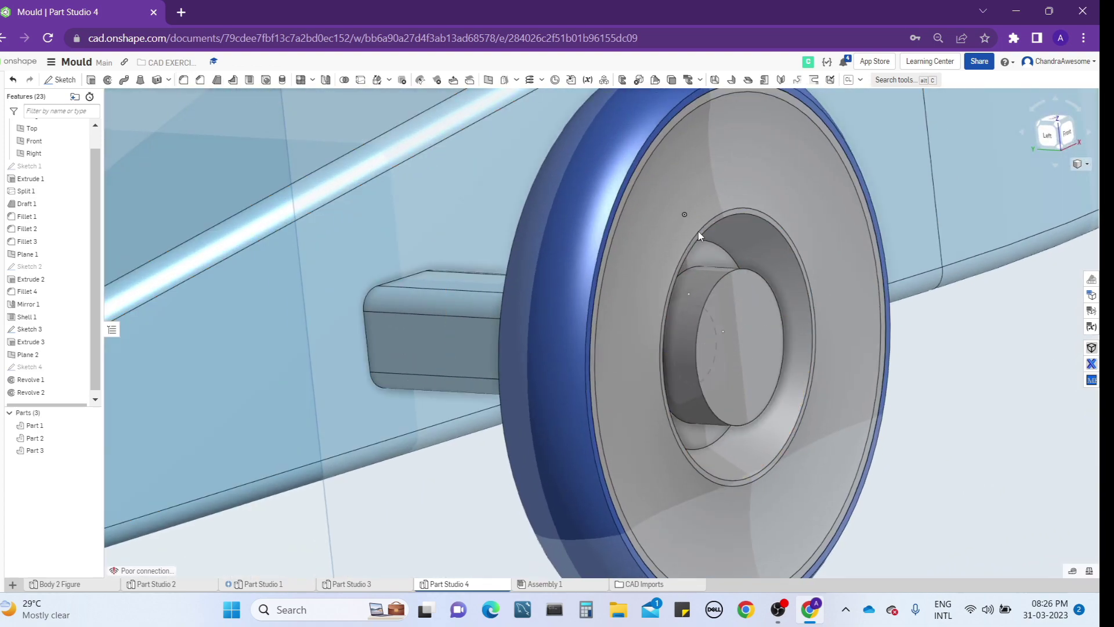
{"action": "key", "text": "shift+f"}
{"action": "right_click_drag", "start_coordinate": [747, 273], "coordinate": [719, 273]}
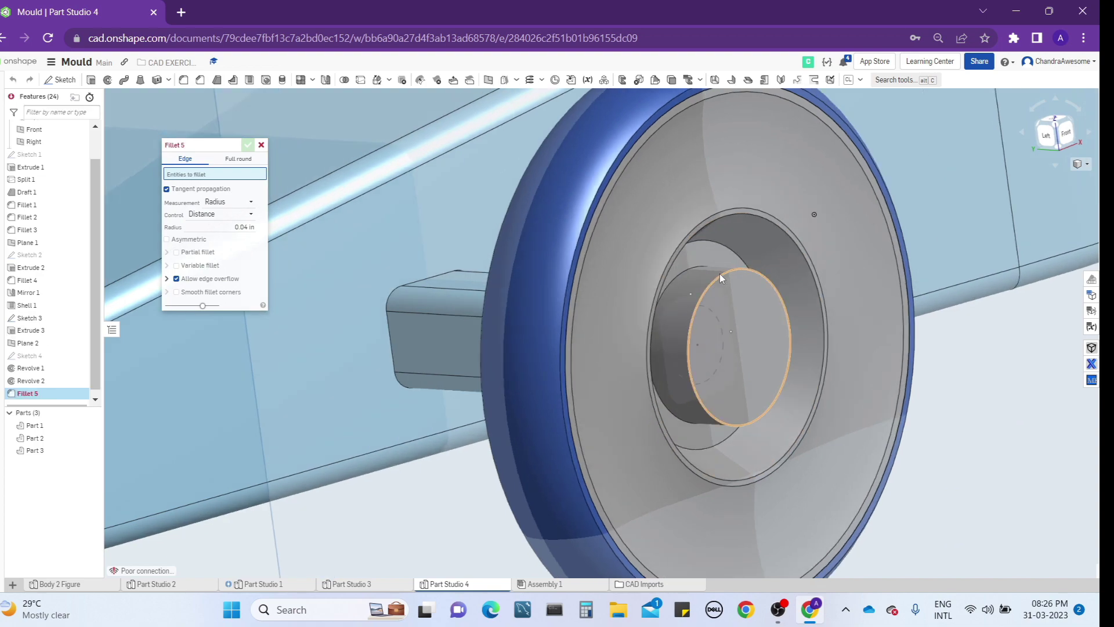
{"action": "left_click", "coordinate": [262, 145]}
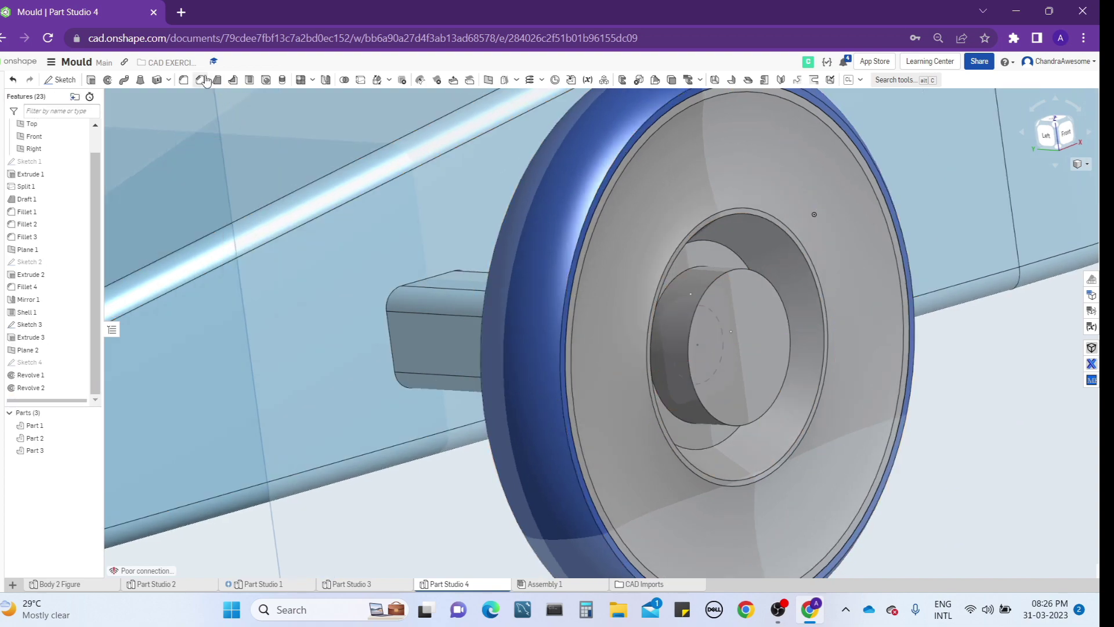
- Try to chamfer the front circular edge of the wheel's hub boss with an equal distance of 0.1 in
{"action": "left_click", "coordinate": [206, 81]}
{"action": "left_click", "coordinate": [740, 267]}
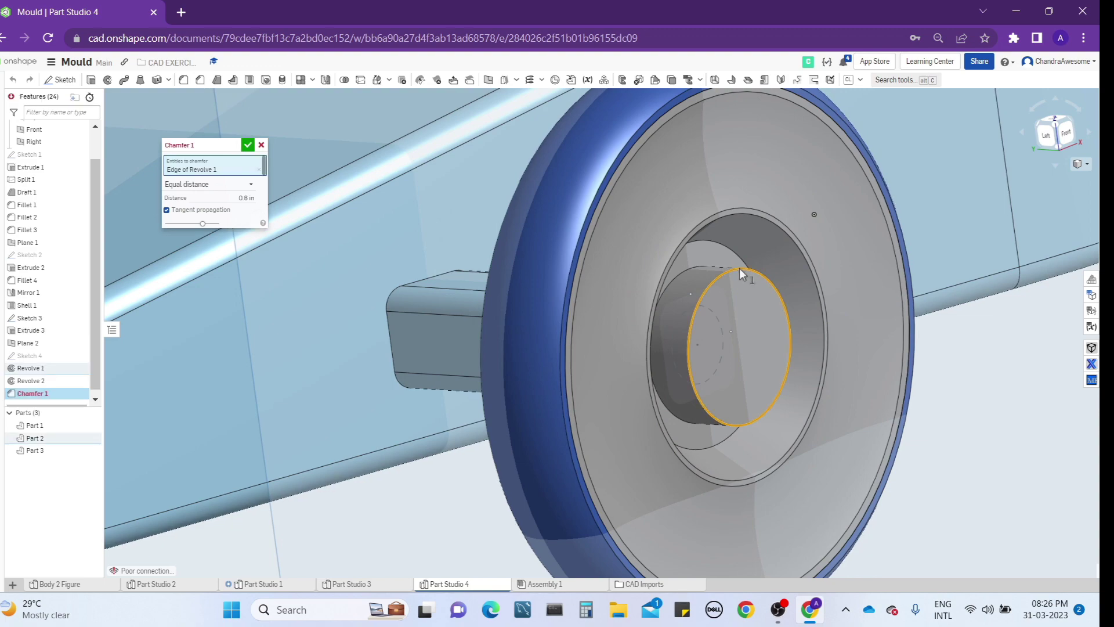
{"action": "left_click", "coordinate": [224, 196]}
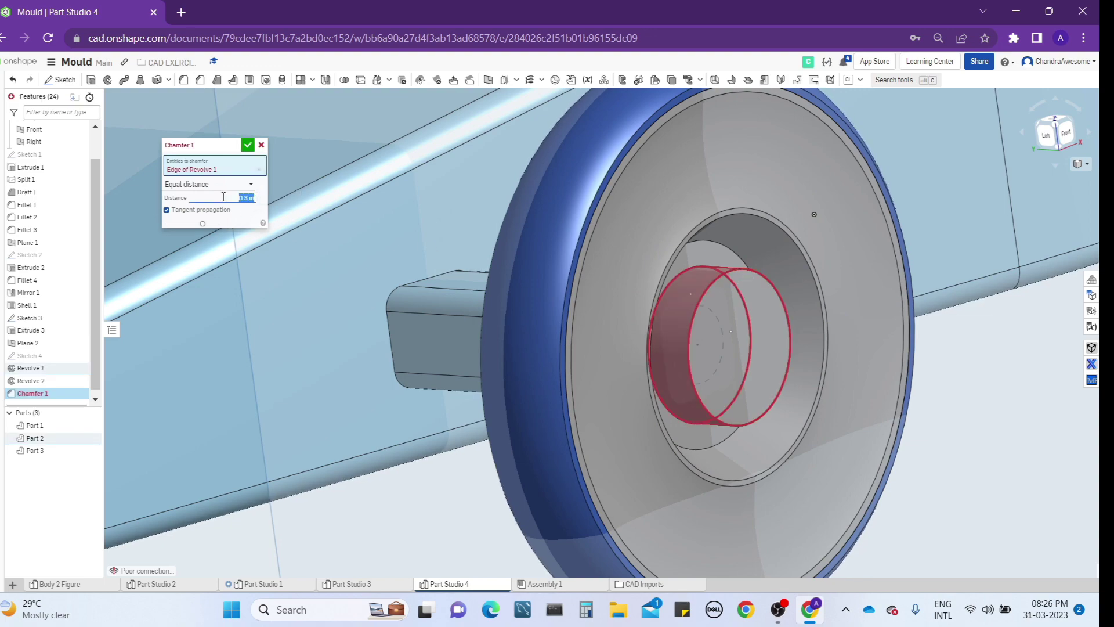
{"action": "key", "text": "Down"}
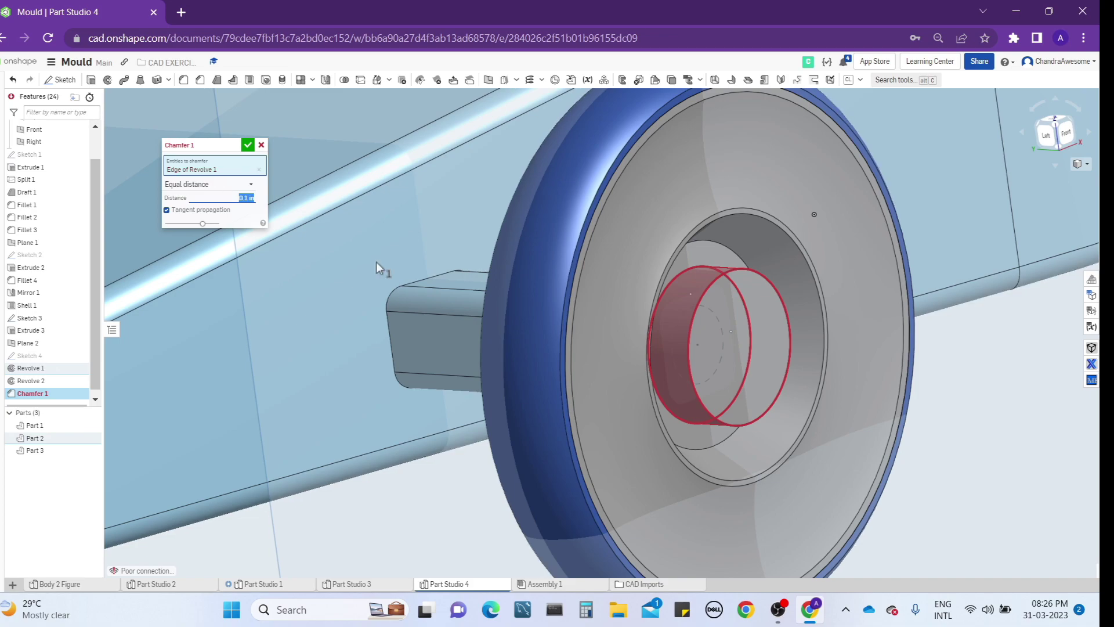
{"action": "right_click_drag", "start_coordinate": [686, 296], "coordinate": [495, 258]}
{"action": "scroll", "coordinate": [597, 281], "scroll_direction": "up", "scroll_amount": 3}
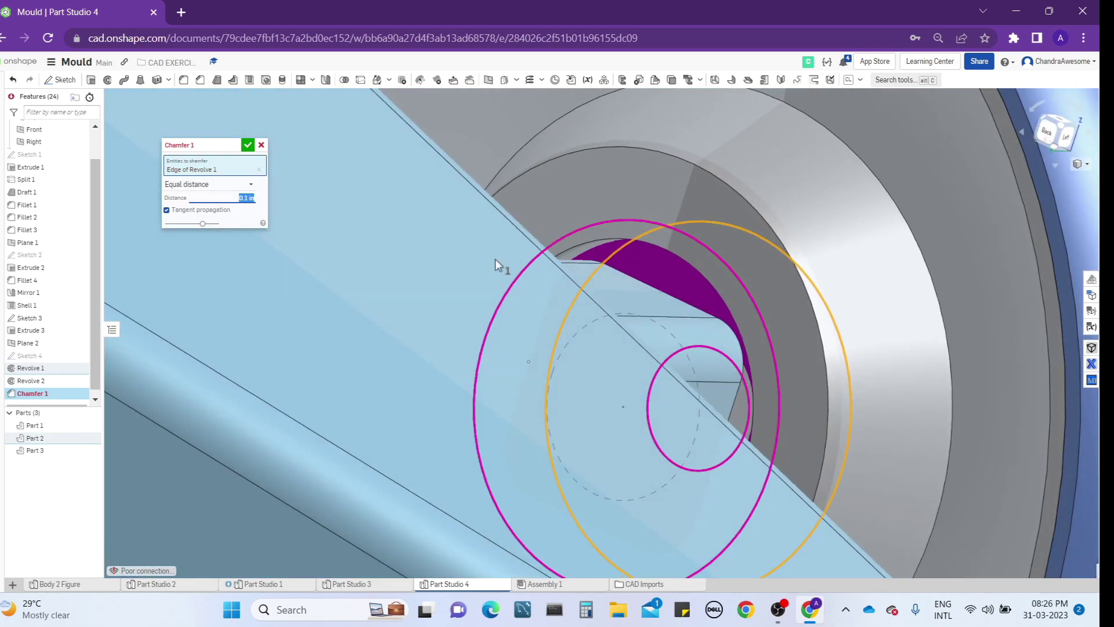
{"action": "left_click", "coordinate": [261, 145]}
- Make the vehicle body transparent to expose the axle side of the wheel hub
{"action": "scroll", "coordinate": [712, 260], "scroll_direction": "down", "scroll_amount": 5}
{"action": "right_click_drag", "start_coordinate": [701, 272], "coordinate": [528, 309]}
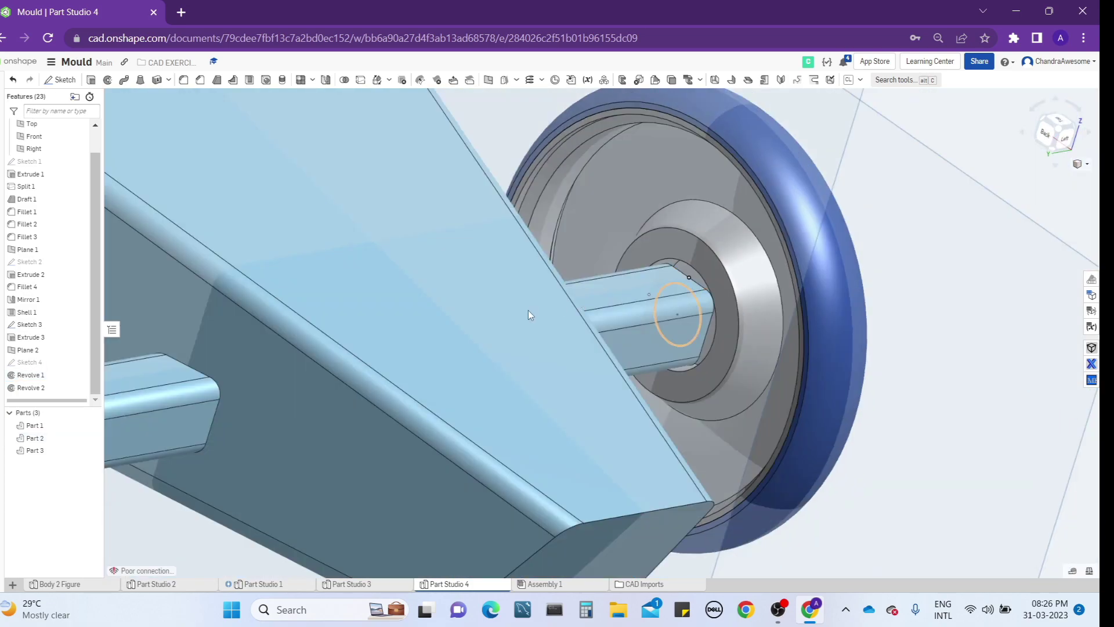
{"action": "right_click", "coordinate": [526, 312]}
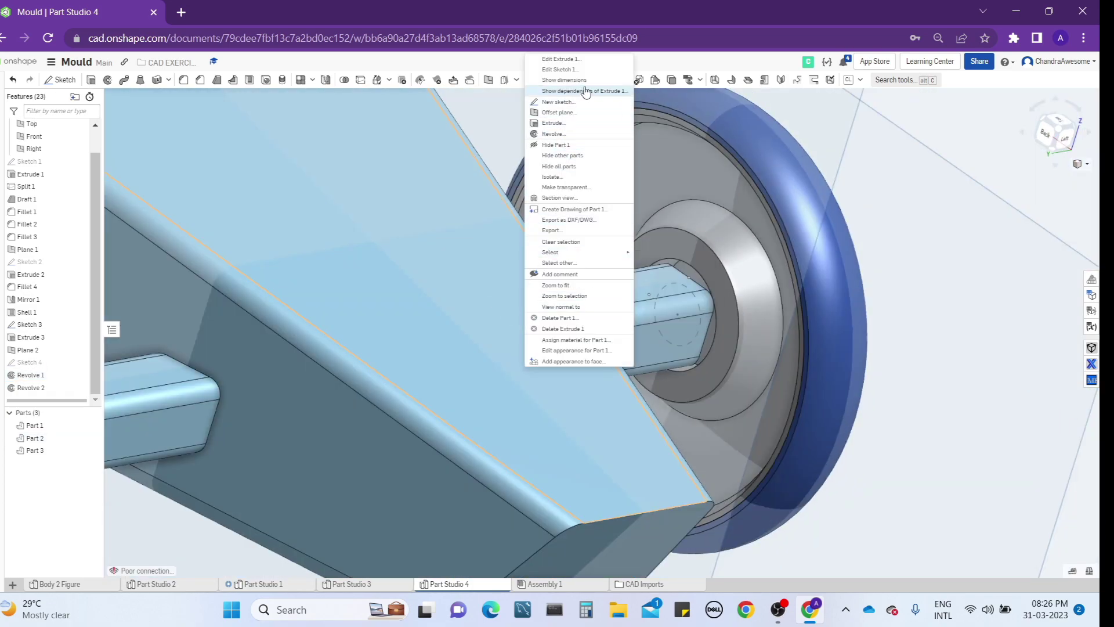
{"action": "left_click", "coordinate": [584, 187]}
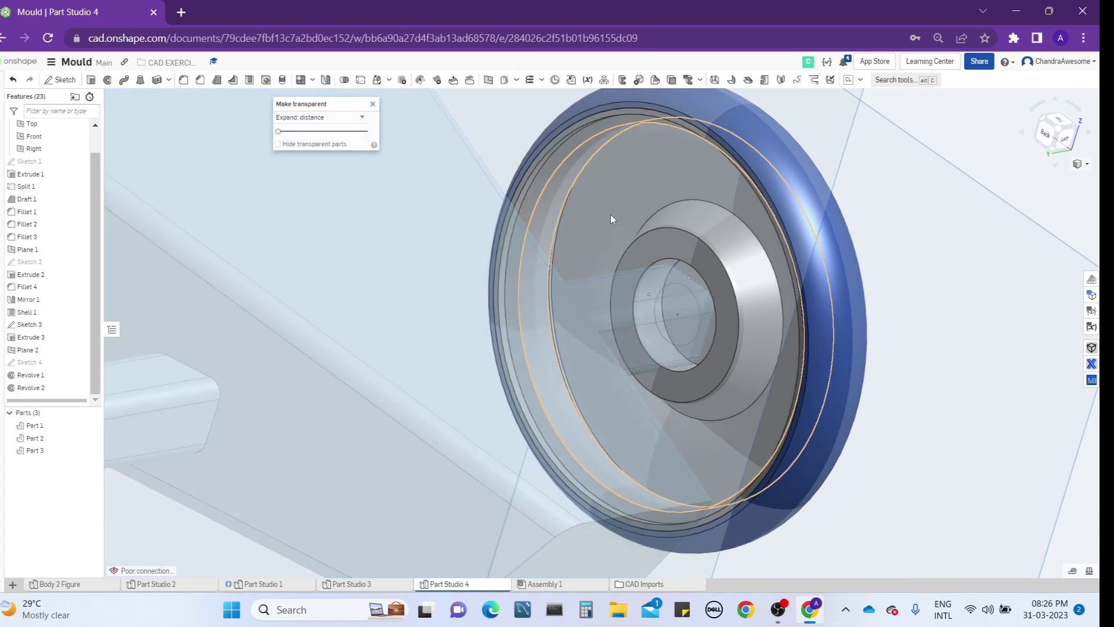
- Chamfer the hub boss's inner and outer circular edges by an equal distance of 0.05 in, and end the transparent display
{"action": "scroll", "coordinate": [693, 251], "scroll_direction": "up", "scroll_amount": 4}
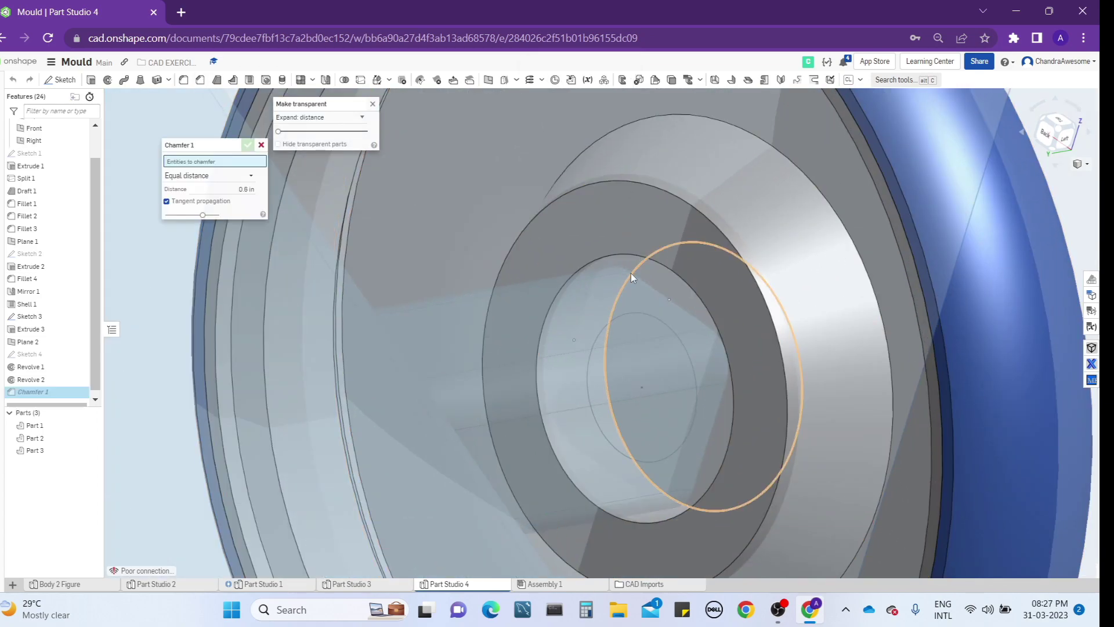
{"action": "left_click", "coordinate": [630, 273]}
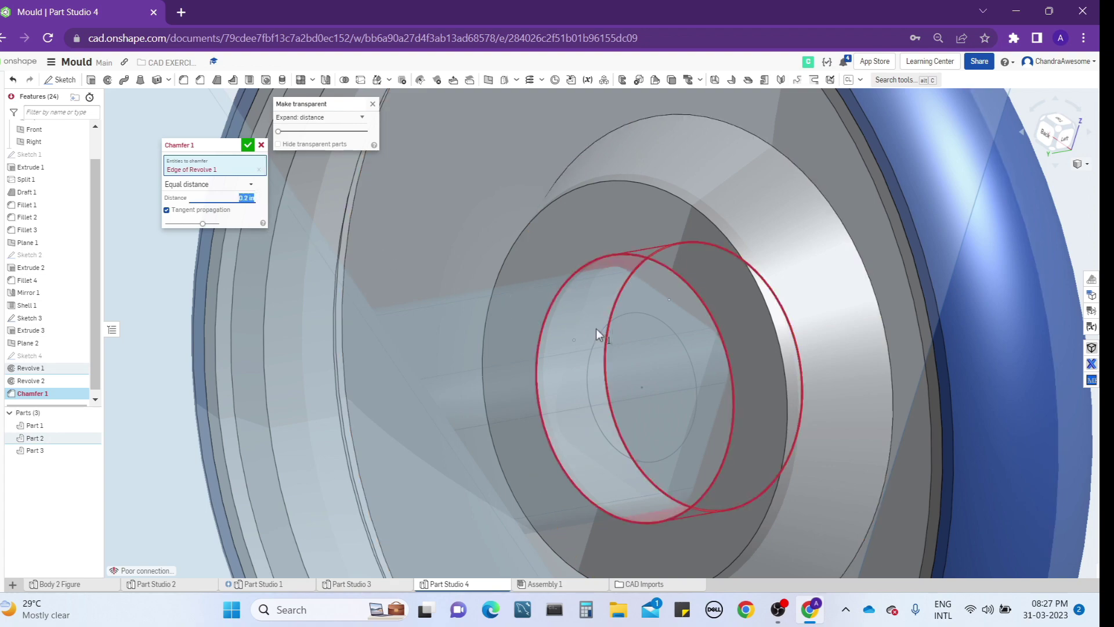
{"action": "right_click_drag", "start_coordinate": [597, 328], "coordinate": [565, 318]}
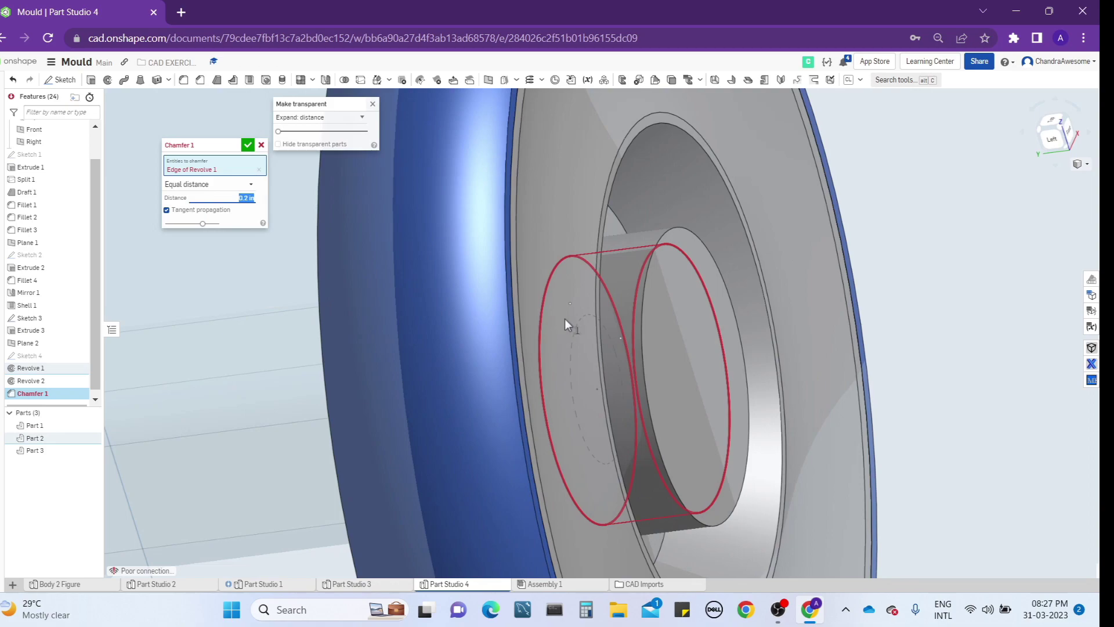
{"action": "left_click", "coordinate": [663, 234]}
{"action": "right_click_drag", "start_coordinate": [665, 235], "coordinate": [517, 235]}
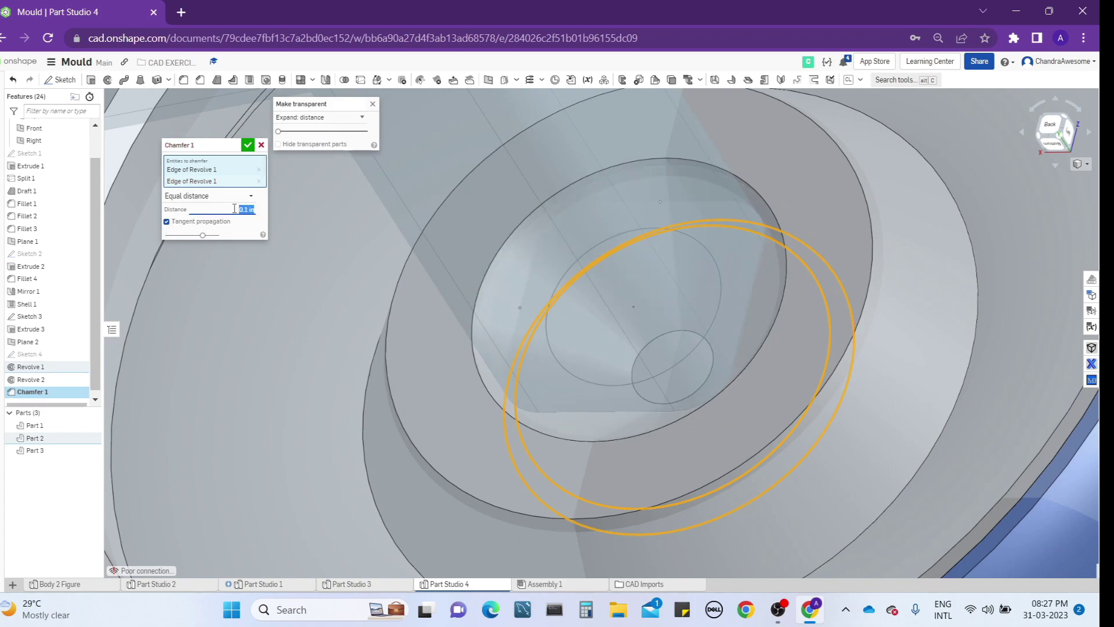
{"action": "right_click_drag", "start_coordinate": [790, 336], "coordinate": [781, 367]}
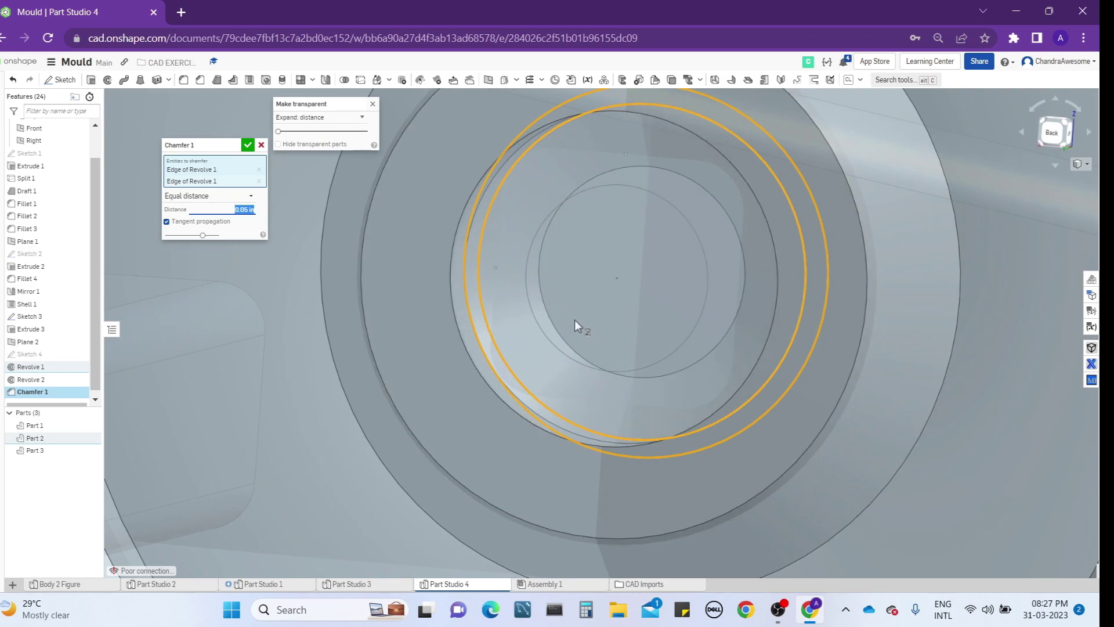
{"action": "right_click_drag", "start_coordinate": [575, 326], "coordinate": [669, 328]}
{"action": "left_click", "coordinate": [247, 145]}
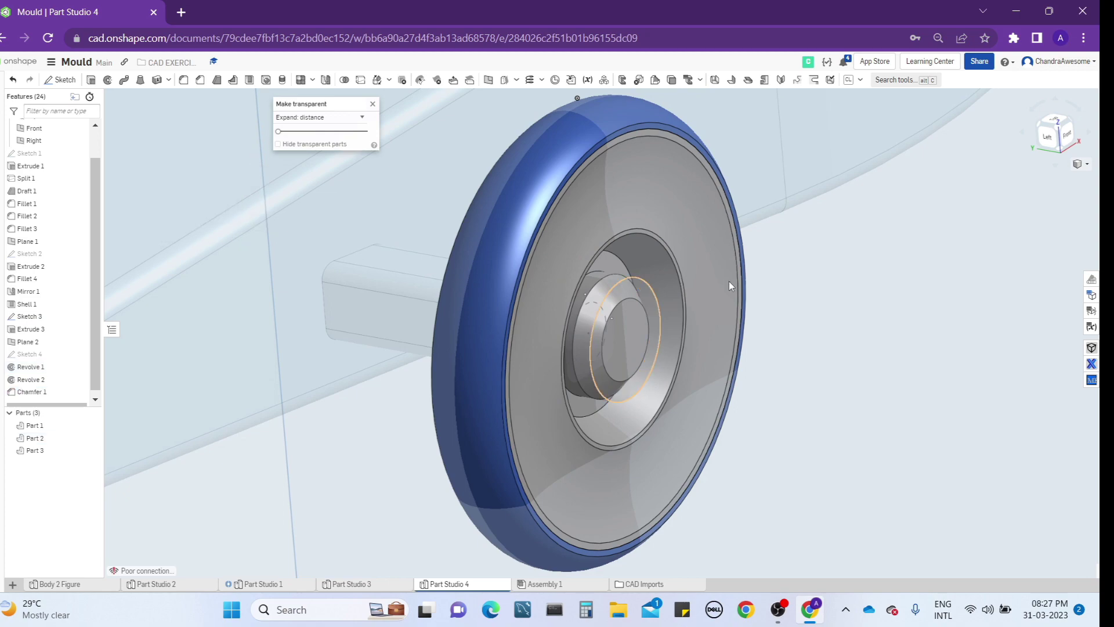
{"action": "right_click_drag", "start_coordinate": [729, 281], "coordinate": [715, 255]}
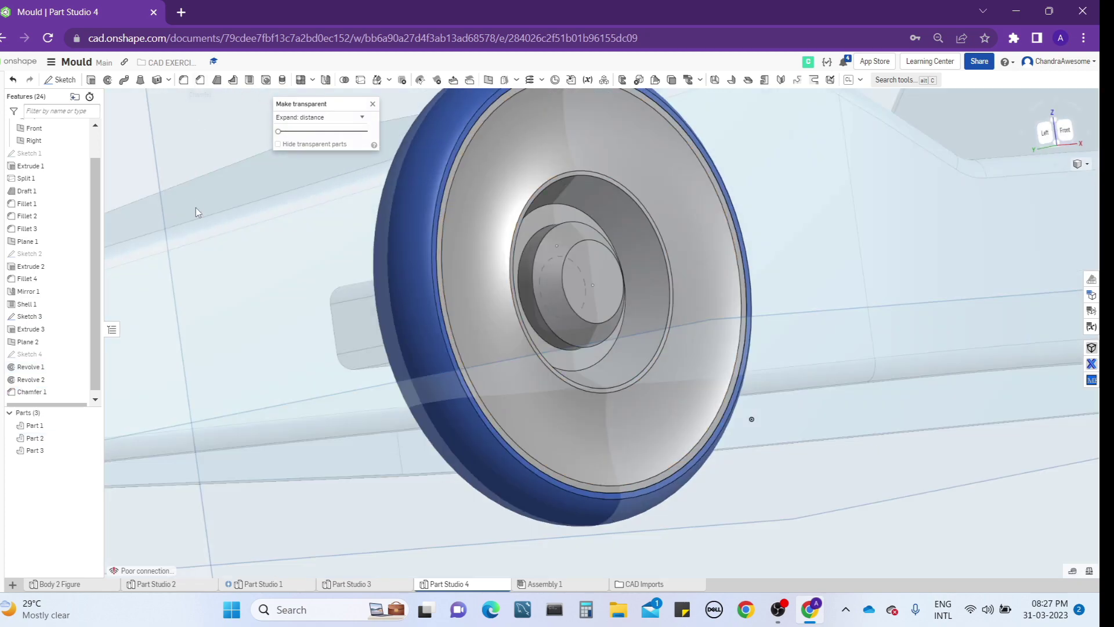
{"action": "left_click", "coordinate": [372, 105]}
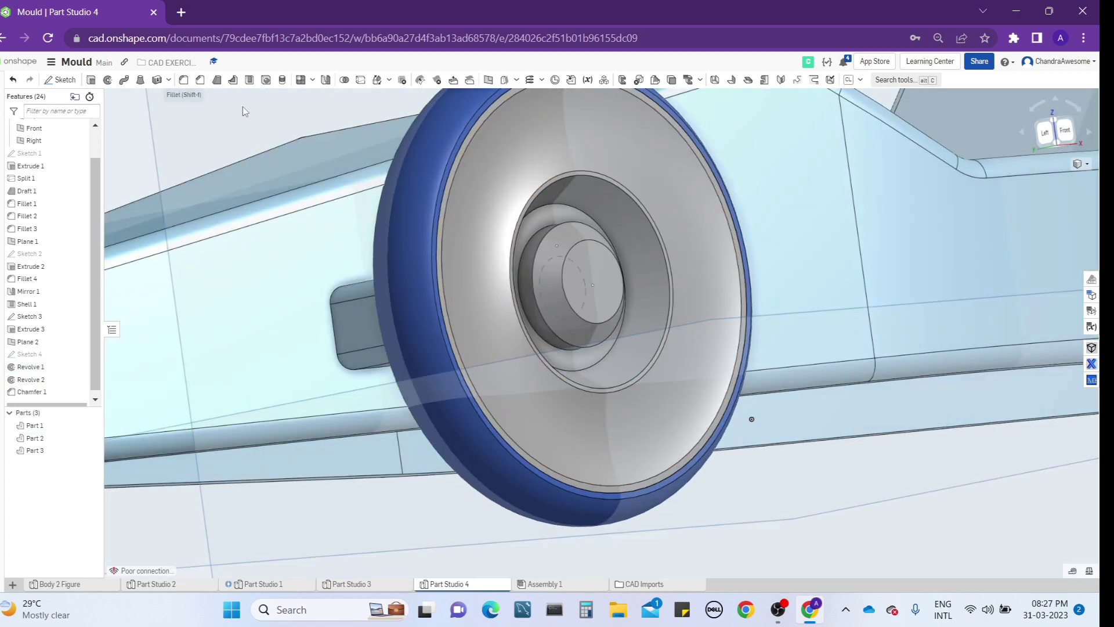
- Start a fillet with a 0.025 in radius on the circular floor edge of the wheel's hub recess
{"action": "left_click", "coordinate": [183, 80]}
{"action": "right_click_drag", "start_coordinate": [621, 223], "coordinate": [568, 204]}
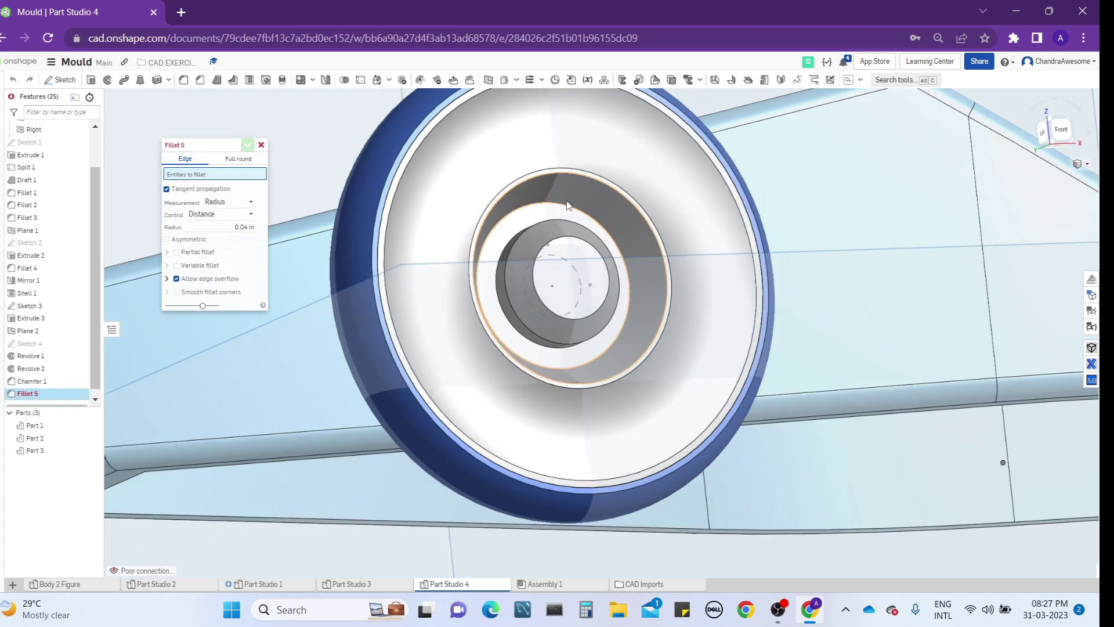
{"action": "left_click", "coordinate": [568, 209]}
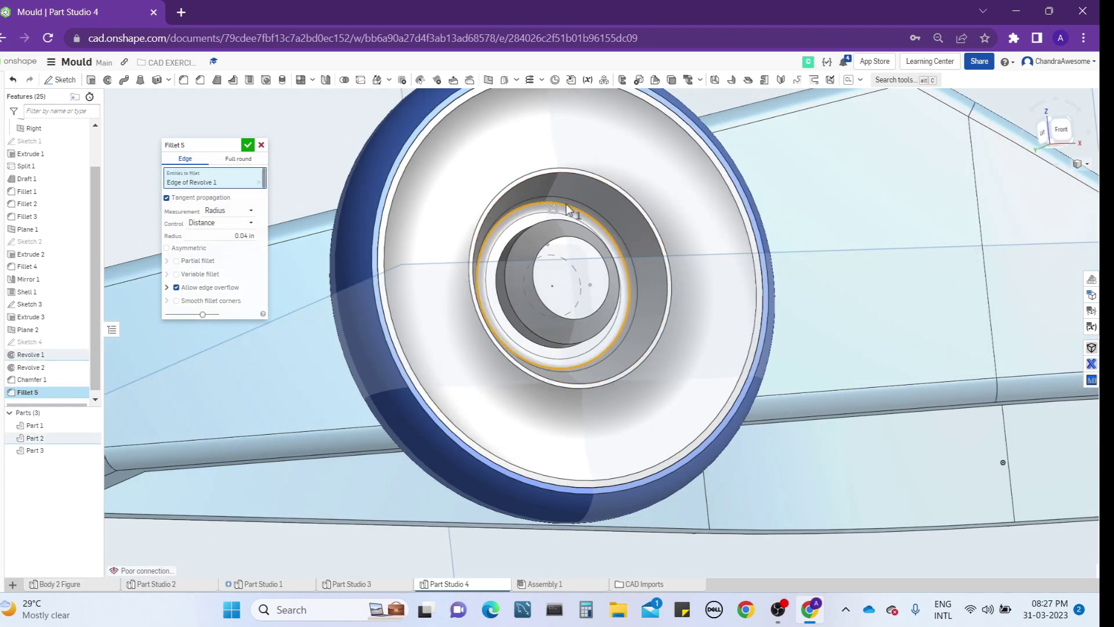
{"action": "scroll", "coordinate": [568, 208], "scroll_direction": "down", "scroll_amount": 2}
{"action": "scroll", "coordinate": [568, 209], "scroll_direction": "down", "scroll_amount": 1}
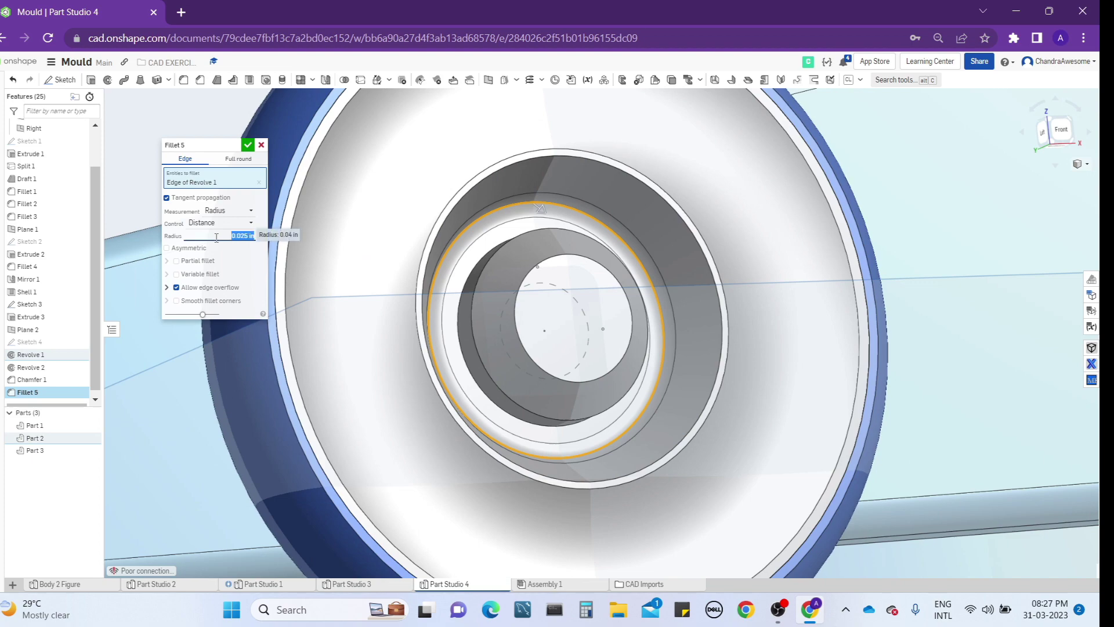
- Try adding the two circular rim edges of the hub recess to the fillet, and remove them from the selection
{"action": "left_click", "coordinate": [622, 173]}
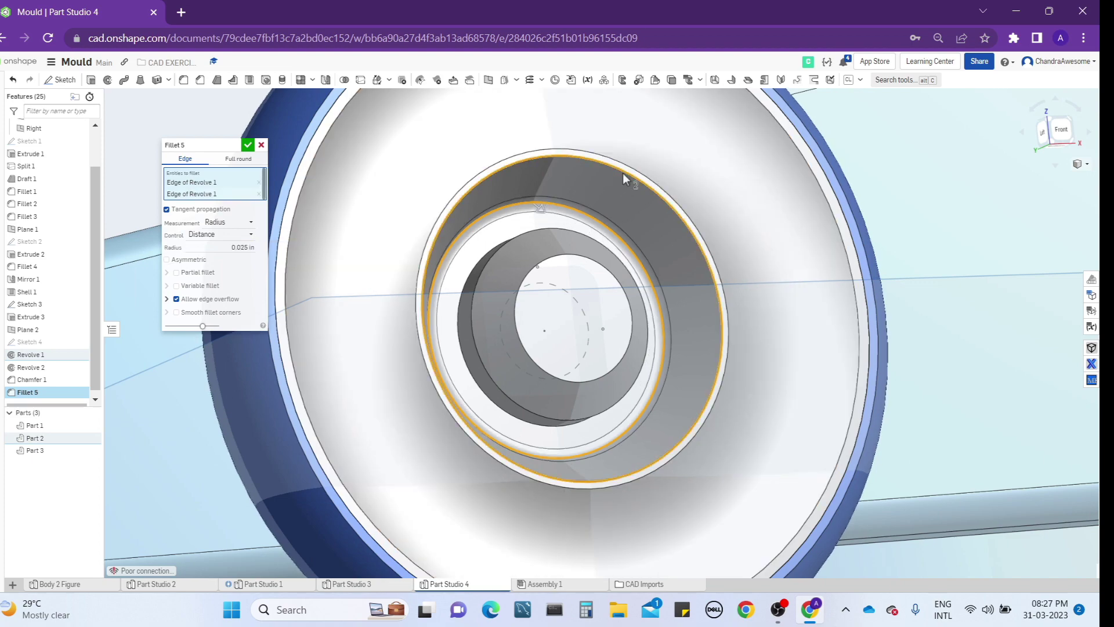
{"action": "scroll", "coordinate": [441, 209], "scroll_direction": "down", "scroll_amount": 3}
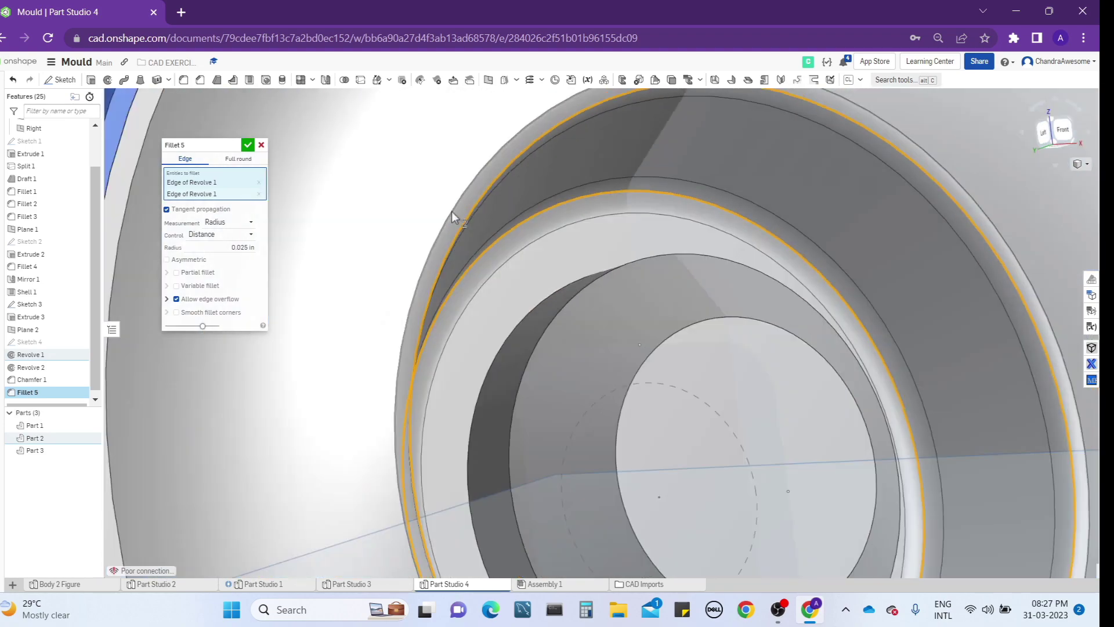
{"action": "scroll", "coordinate": [455, 216], "scroll_direction": "up", "scroll_amount": 3}
{"action": "left_click", "coordinate": [452, 211]}
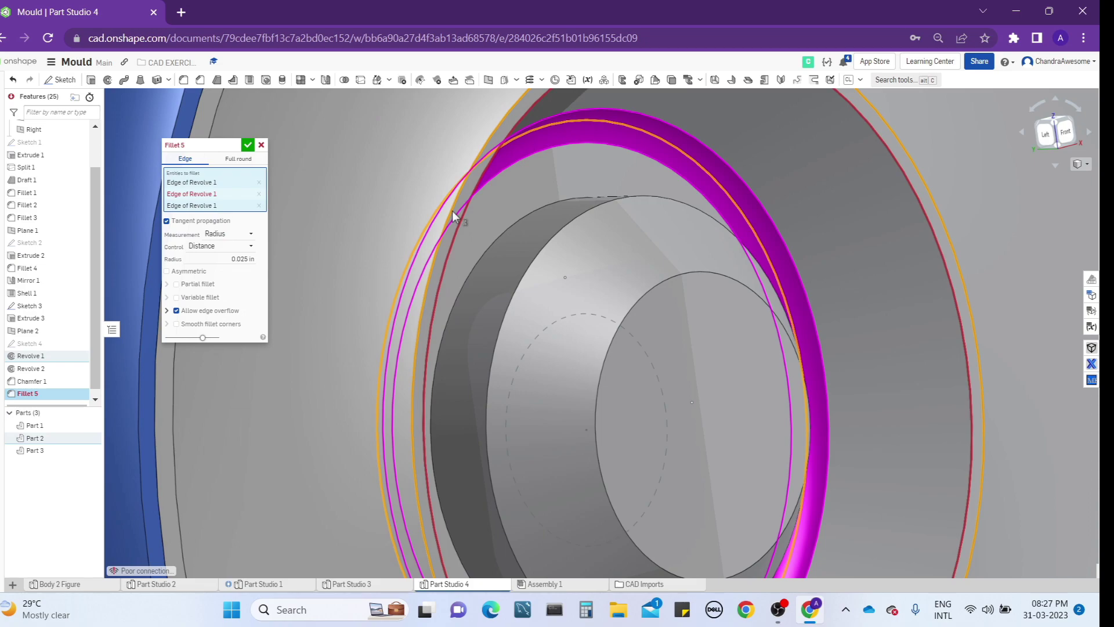
{"action": "scroll", "coordinate": [453, 216], "scroll_direction": "up", "scroll_amount": 3}
{"action": "left_click", "coordinate": [246, 206]}
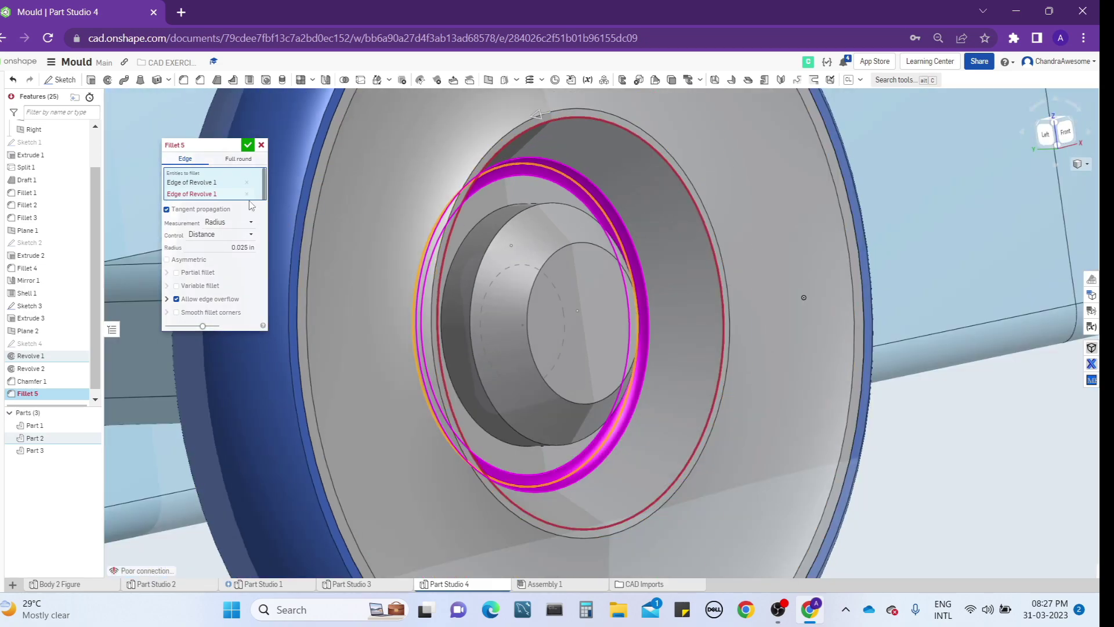
{"action": "left_click", "coordinate": [247, 194]}
- Add the wheel's disc face on the axle side to the 0.025 in fillet and complete it
{"action": "scroll", "coordinate": [731, 225], "scroll_direction": "up", "scroll_amount": 5}
{"action": "right_click_drag", "start_coordinate": [736, 225], "coordinate": [830, 259]}
{"action": "scroll", "coordinate": [830, 258], "scroll_direction": "down", "scroll_amount": 2}
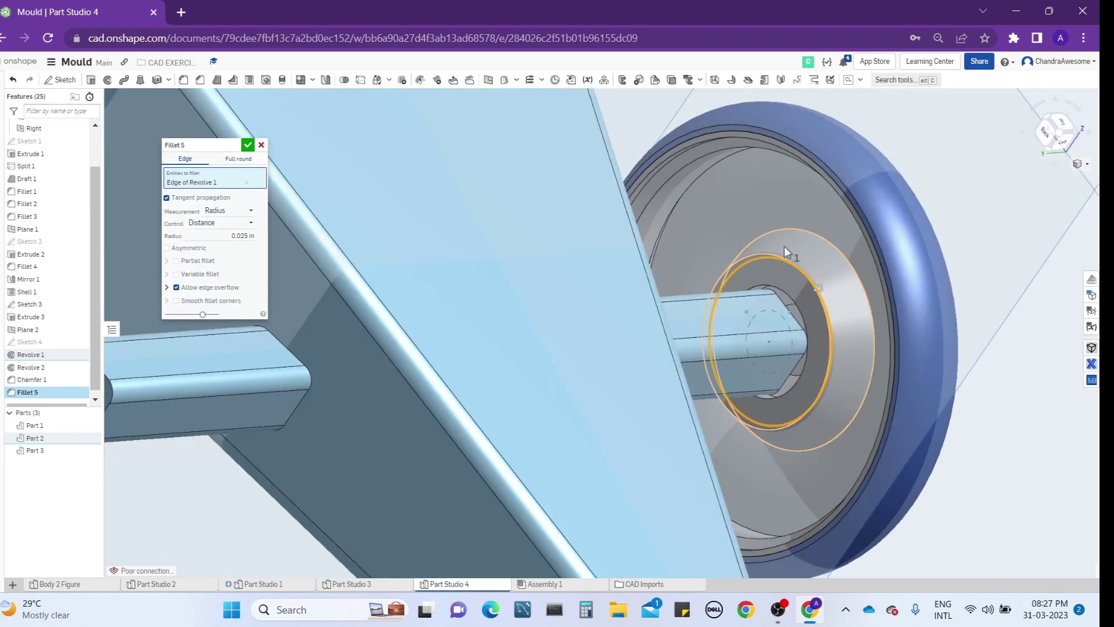
{"action": "scroll", "coordinate": [784, 246], "scroll_direction": "down", "scroll_amount": 3}
{"action": "left_click", "coordinate": [810, 219]}
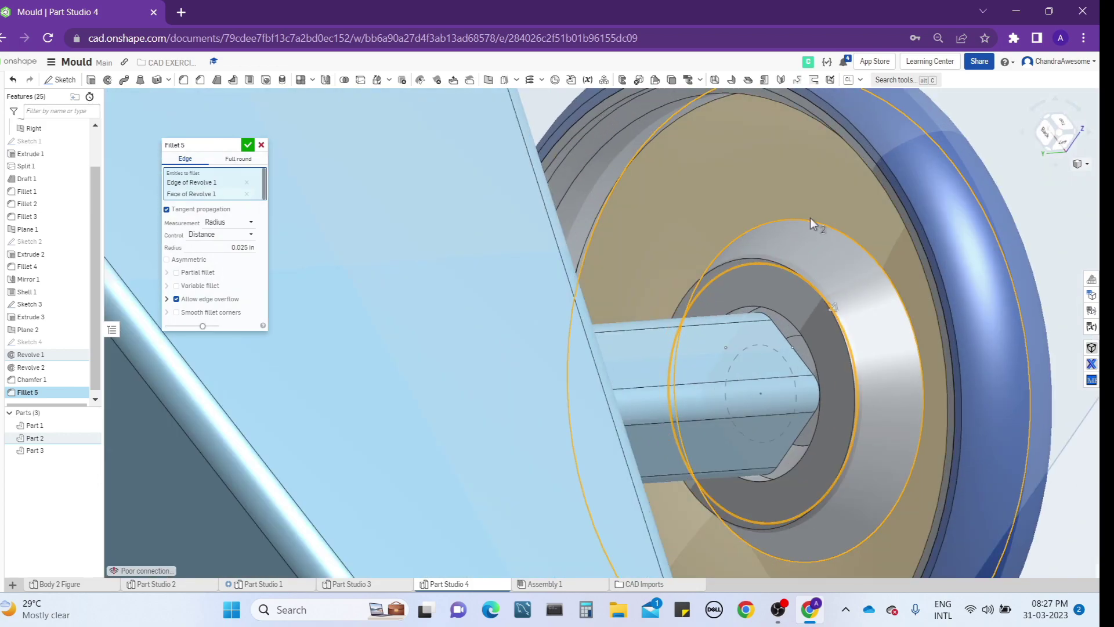
{"action": "scroll", "coordinate": [810, 217], "scroll_direction": "up", "scroll_amount": 5}
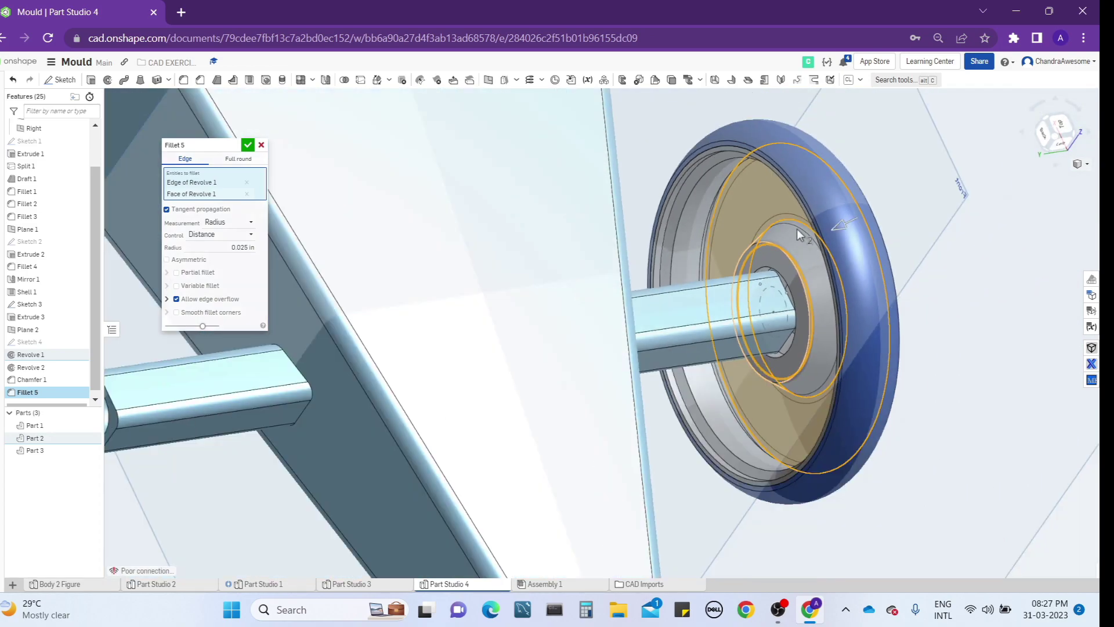
{"action": "right_click_drag", "start_coordinate": [796, 228], "coordinate": [702, 241]}
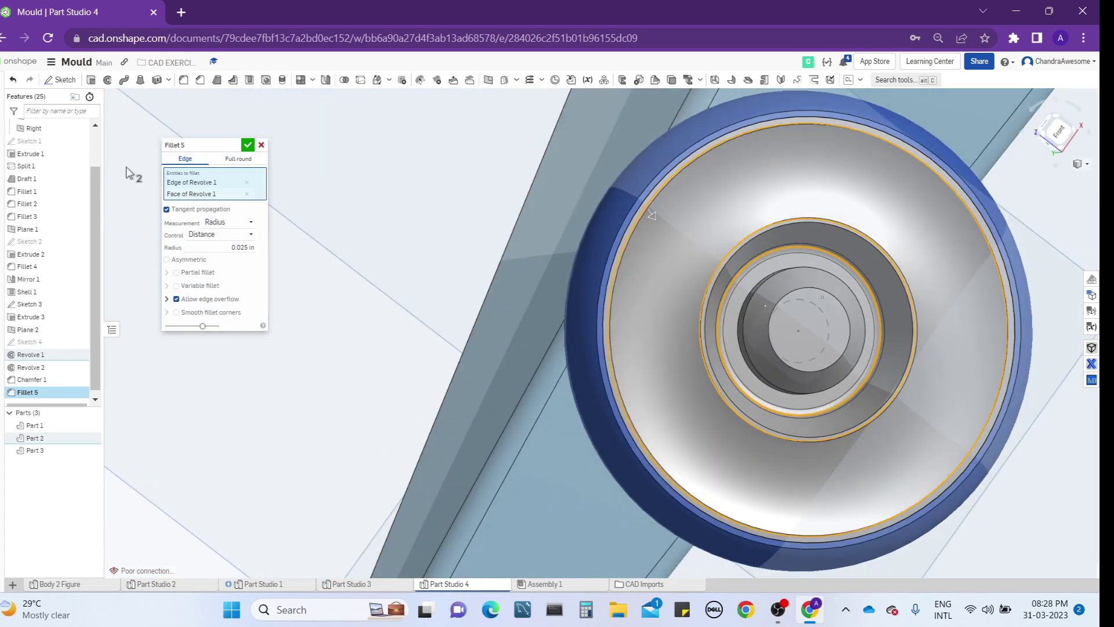
{"action": "left_click", "coordinate": [248, 145]}
- Mirror the wheel and tyre parts across the Front plane as new parts on the opposite axle arm
{"action": "right_click_drag", "start_coordinate": [663, 273], "coordinate": [523, 396]}
{"action": "scroll", "coordinate": [721, 263], "scroll_direction": "down", "scroll_amount": 5}
{"action": "scroll", "coordinate": [740, 270], "scroll_direction": "down", "scroll_amount": 5}
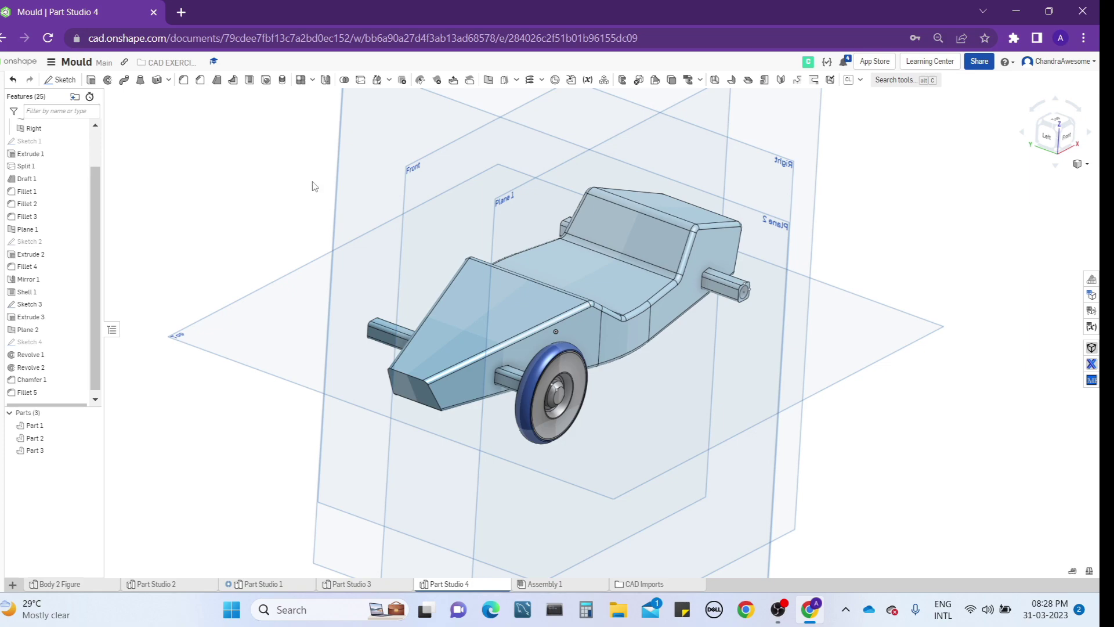
{"action": "mouse_move", "coordinate": [313, 186]}
{"action": "right_mouse_down"}
{"action": "mouse_move", "coordinate": [297, 228]}
{"action": "mouse_move", "coordinate": [311, 206]}
{"action": "right_mouse_up"}
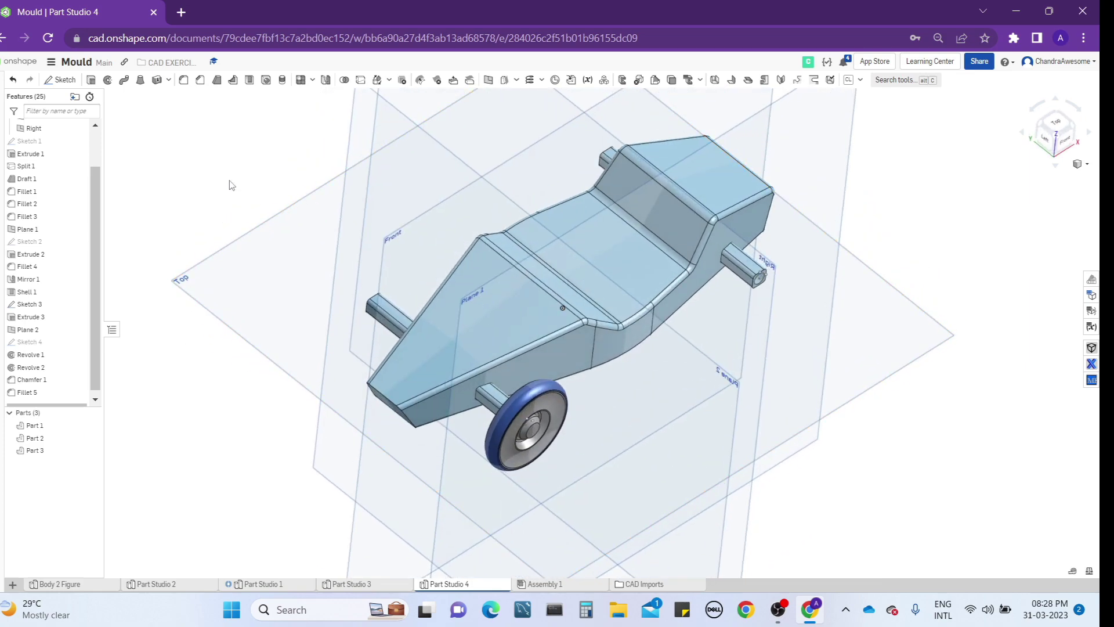
{"action": "middle_click_drag", "start_coordinate": [241, 167], "coordinate": [313, 216]}
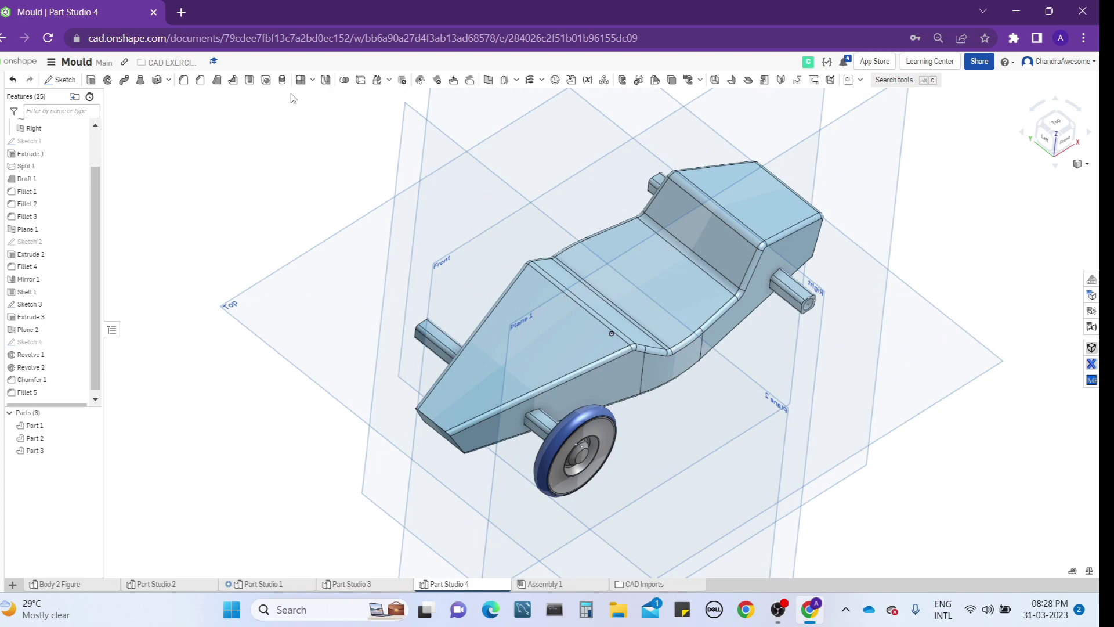
{"action": "left_click", "coordinate": [325, 81]}
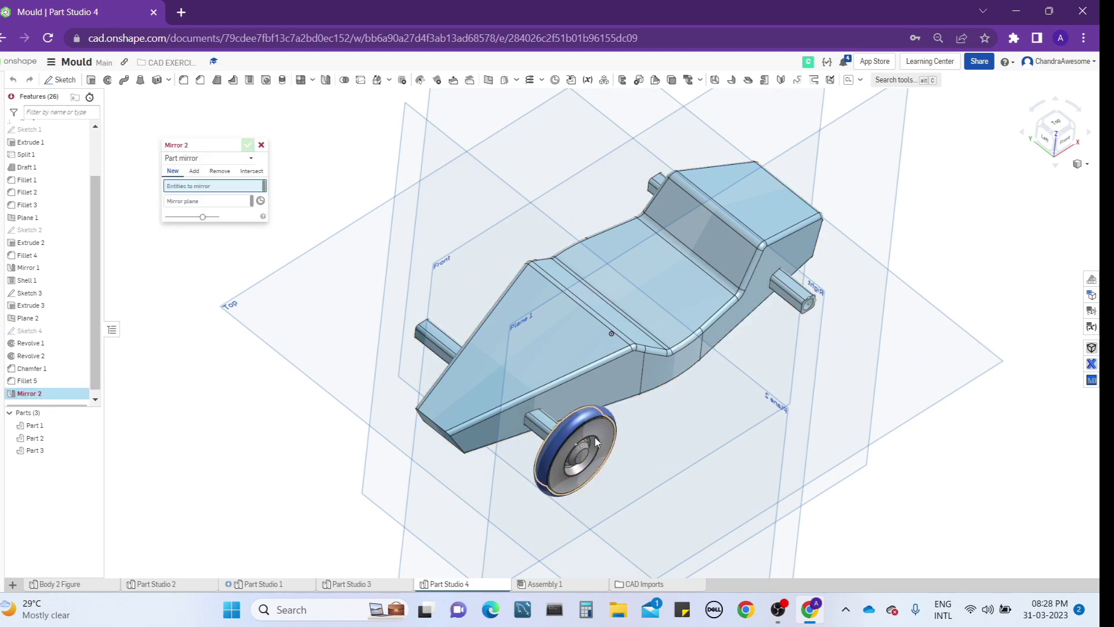
{"action": "left_click", "coordinate": [600, 434]}
{"action": "scroll", "coordinate": [600, 434], "scroll_direction": "up", "scroll_amount": 5}
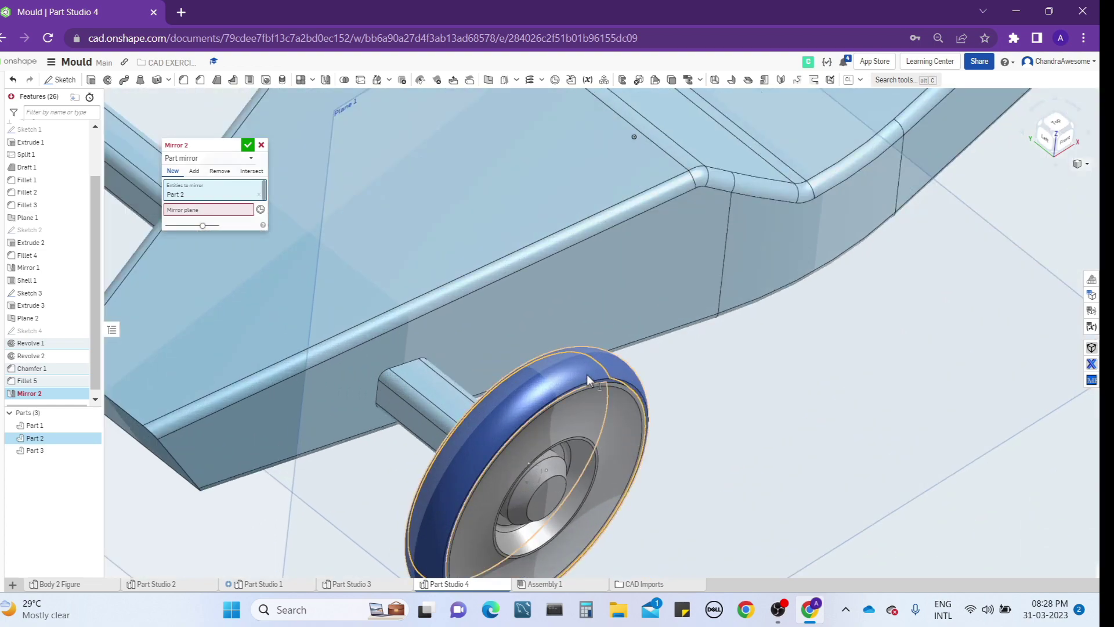
{"action": "left_click", "coordinate": [543, 406]}
{"action": "left_click", "coordinate": [209, 221]}
{"action": "scroll", "coordinate": [605, 284], "scroll_direction": "down", "scroll_amount": 6}
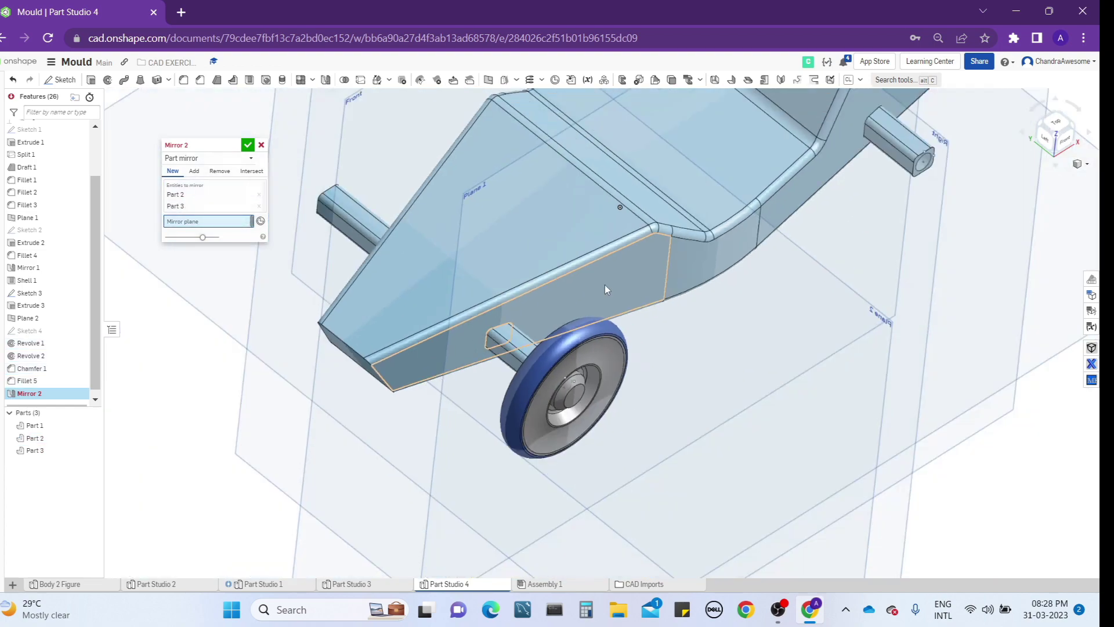
{"action": "left_click", "coordinate": [493, 405]}
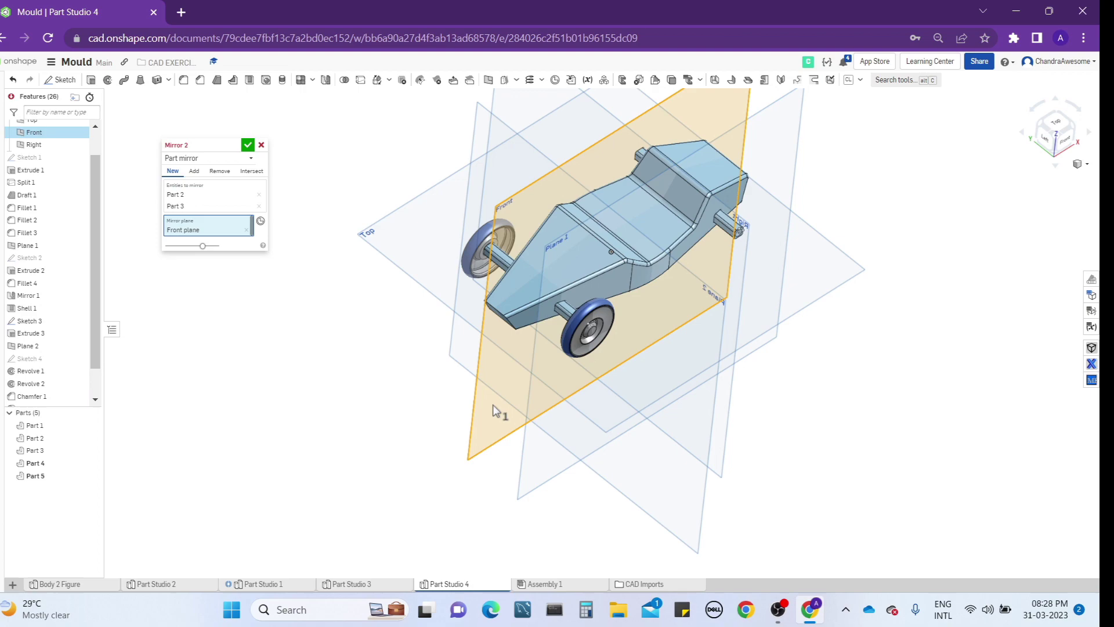
{"action": "left_click", "coordinate": [248, 146]}
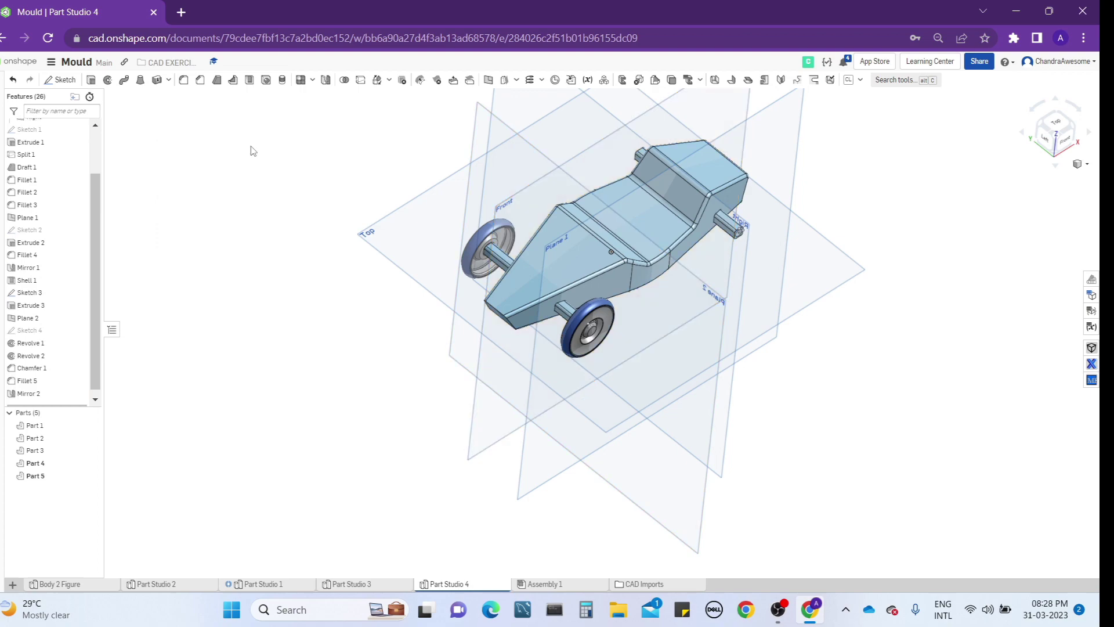
- Examine the mirrored front wheels and the bare rear axle arms from both sides of the vehicle
{"action": "right_click_drag", "start_coordinate": [441, 186], "coordinate": [614, 276]}
{"action": "right_click_drag", "start_coordinate": [658, 332], "coordinate": [601, 343]}
{"action": "scroll", "coordinate": [545, 342], "scroll_direction": "down", "scroll_amount": 8}
{"action": "scroll", "coordinate": [549, 330], "scroll_direction": "up", "scroll_amount": 8}
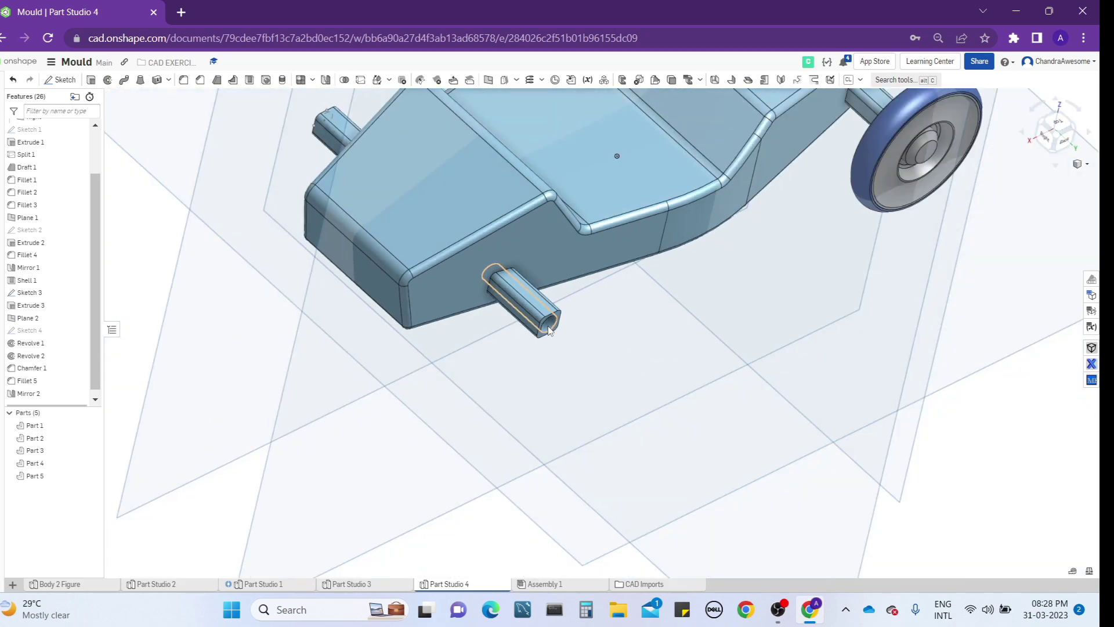
{"action": "scroll", "coordinate": [549, 329], "scroll_direction": "up", "scroll_amount": 8}
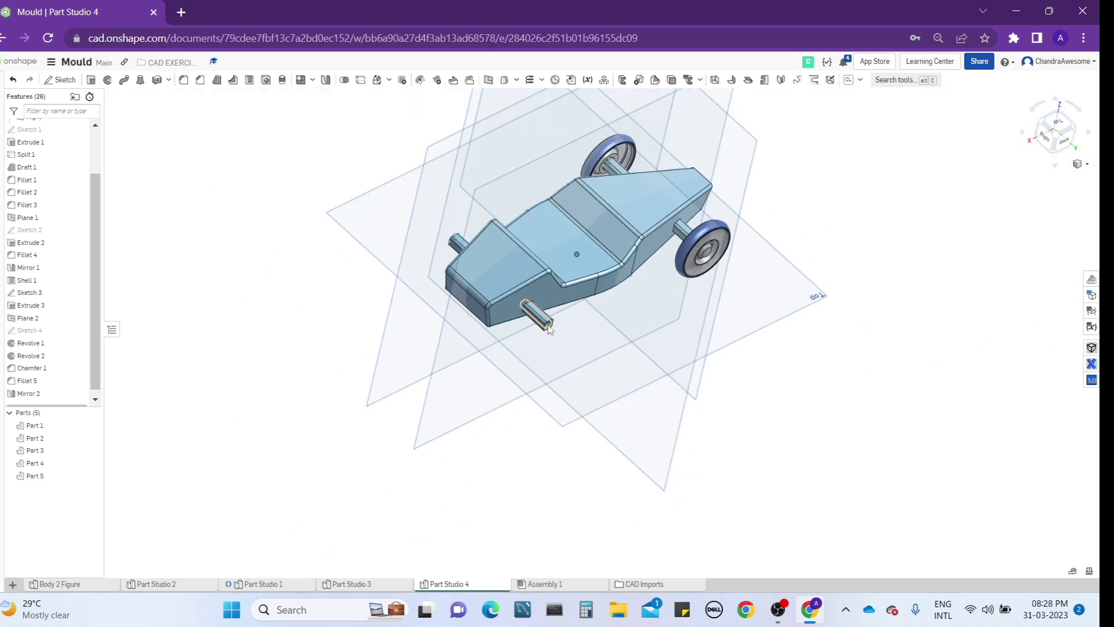
{"action": "right_click_drag", "start_coordinate": [549, 329], "coordinate": [514, 306]}
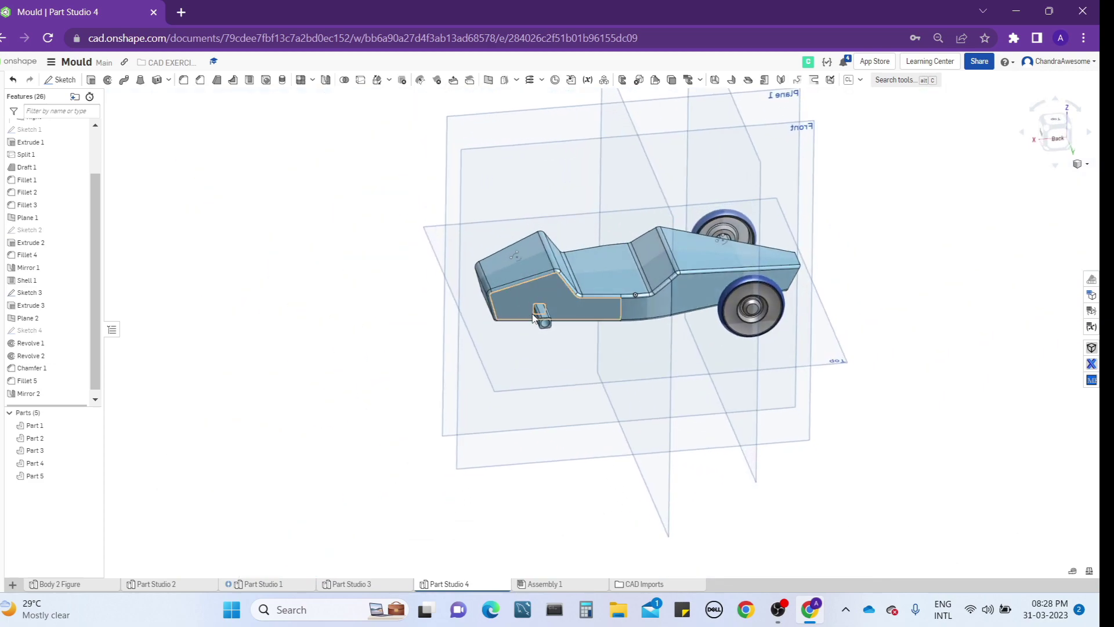
{"action": "middle_click_drag", "start_coordinate": [408, 317], "coordinate": [376, 321]}
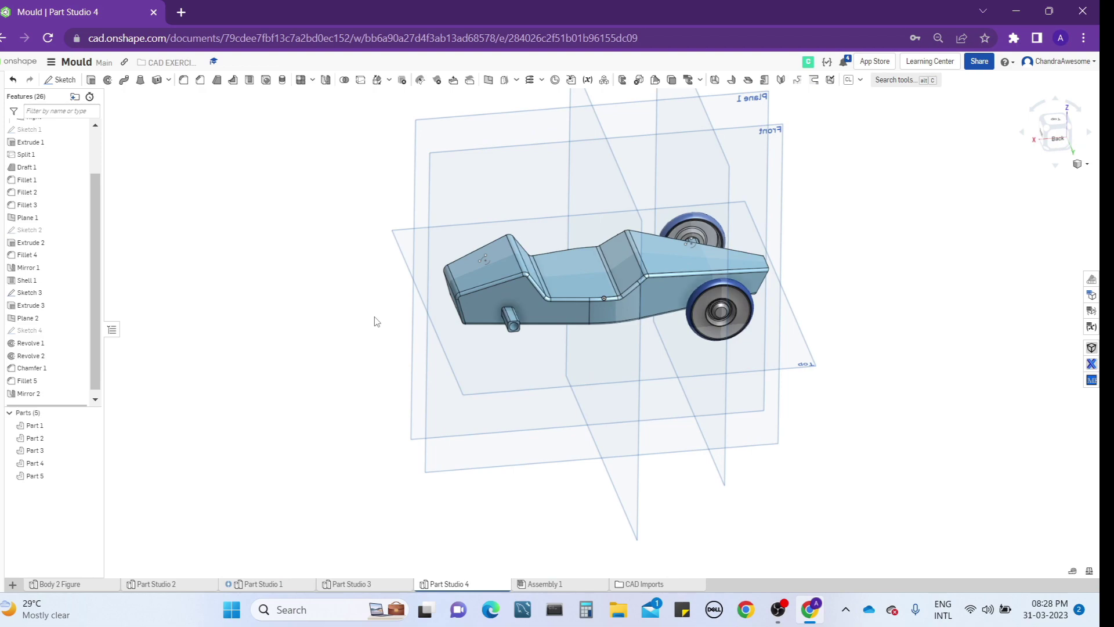
{"action": "scroll", "coordinate": [375, 317], "scroll_direction": "up", "scroll_amount": 2}
{"action": "scroll", "coordinate": [416, 302], "scroll_direction": "down", "scroll_amount": 2}
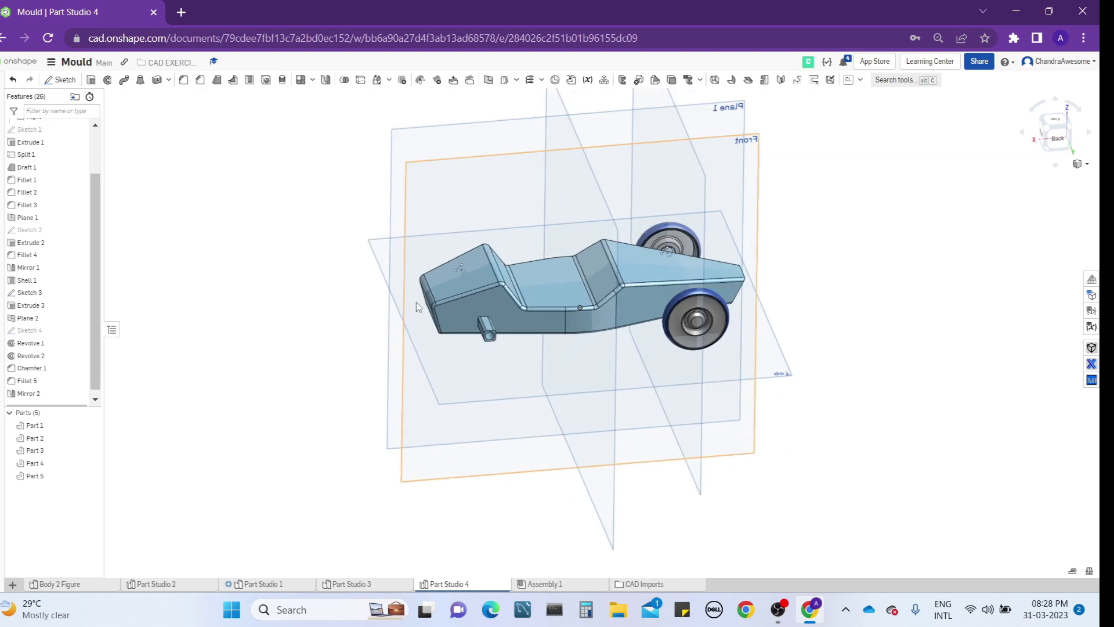
{"action": "right_click_drag", "start_coordinate": [416, 301], "coordinate": [658, 322]}
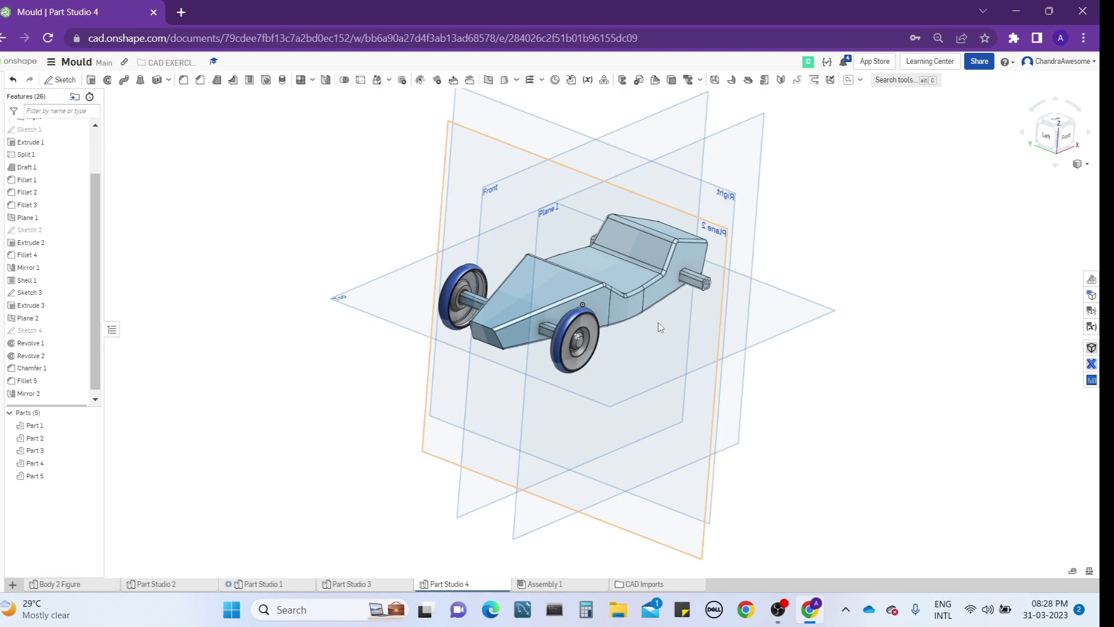
- Open the axle sketch on Plane 1 to check the spacing between the front and rear axles, and close it
{"action": "double_click", "coordinate": [57, 231]}
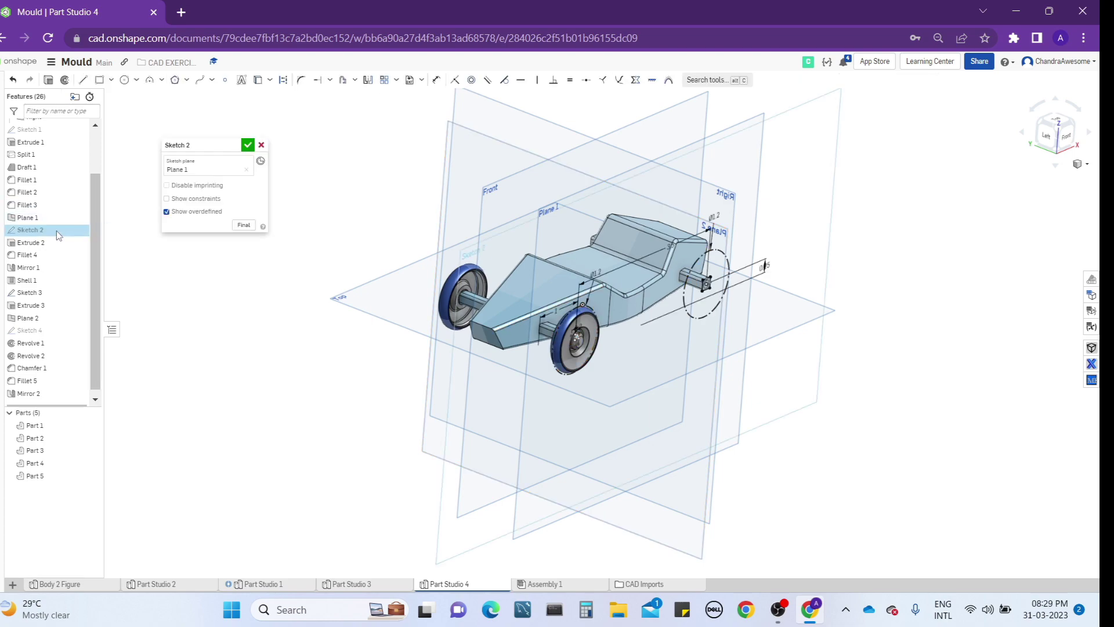
{"action": "scroll", "coordinate": [690, 295], "scroll_direction": "up", "scroll_amount": 4}
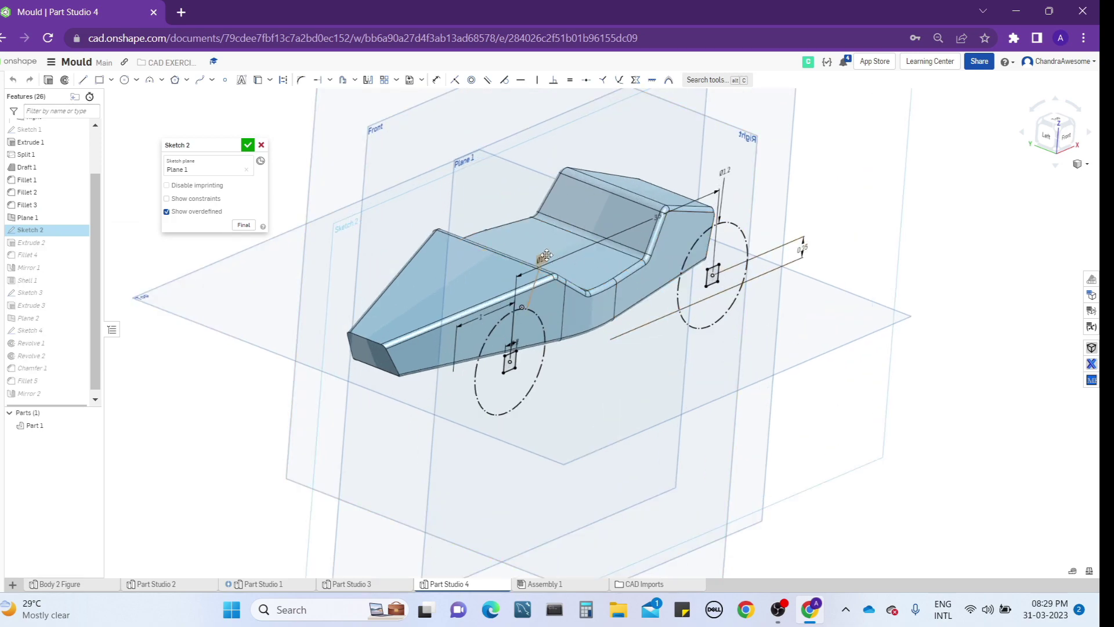
{"action": "right_click_drag", "start_coordinate": [580, 259], "coordinate": [566, 252]}
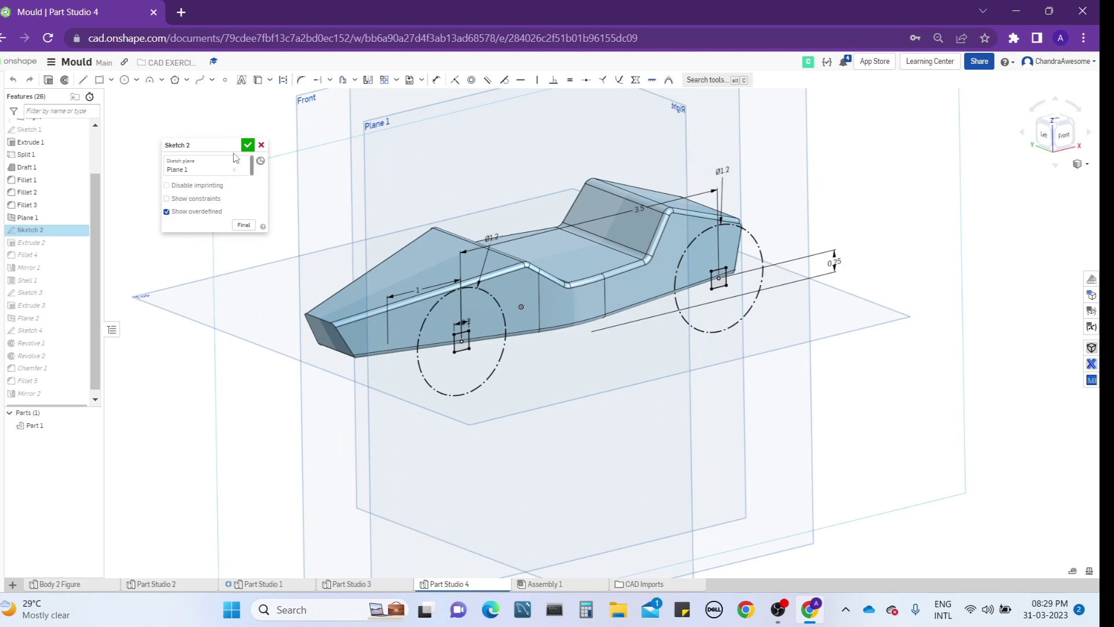
{"action": "left_click", "coordinate": [248, 145]}
{"action": "right_click_drag", "start_coordinate": [650, 138], "coordinate": [643, 155]}
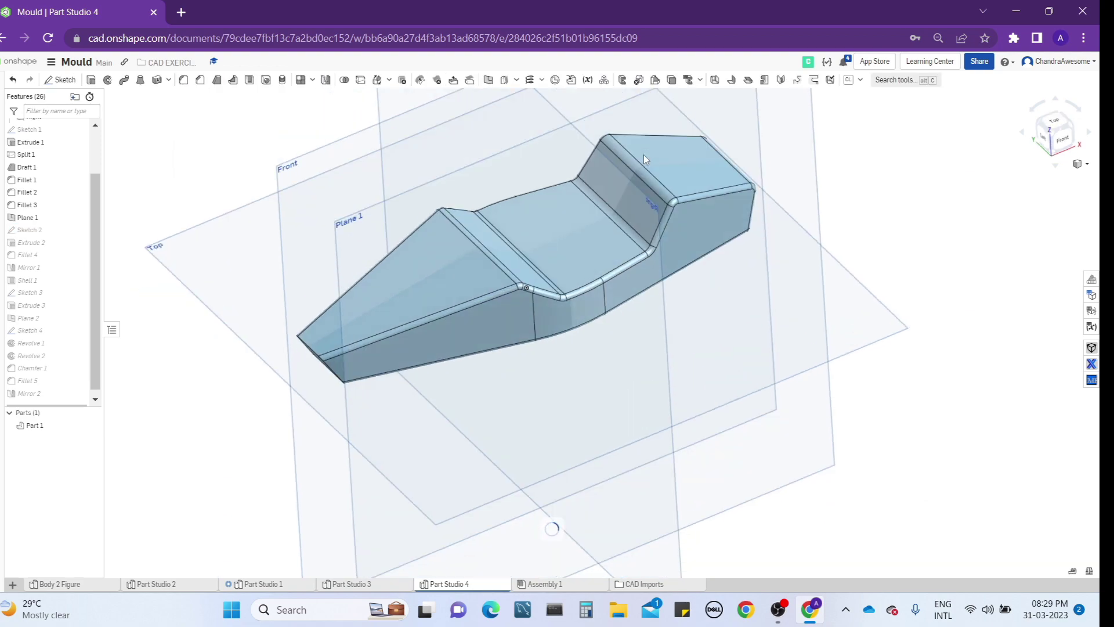
{"action": "middle_click_drag", "start_coordinate": [497, 197], "coordinate": [517, 217]}
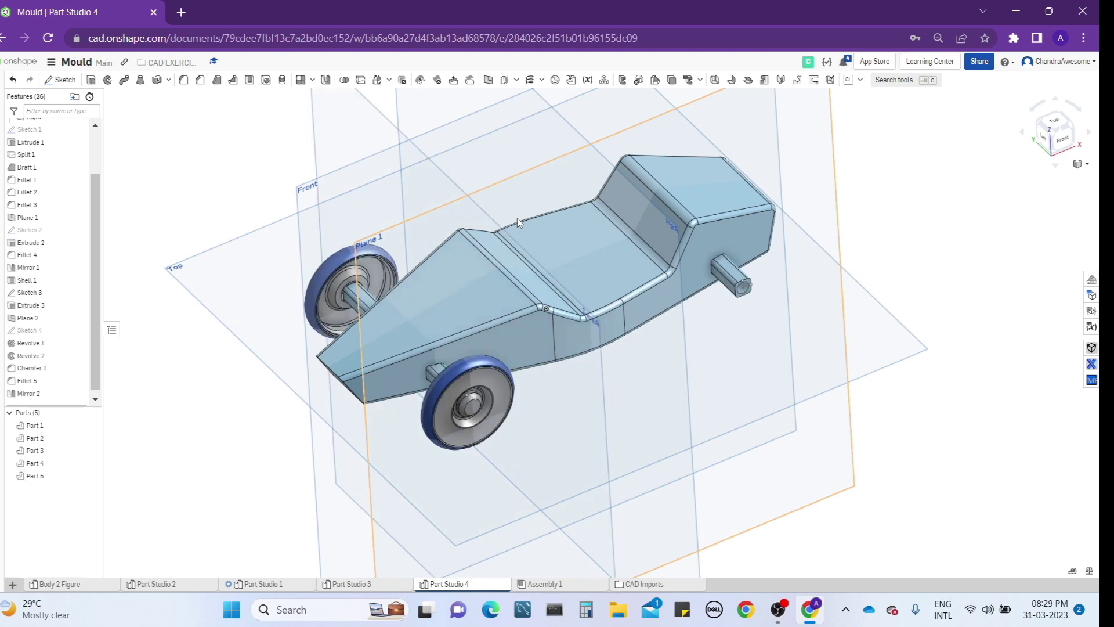
{"action": "left_click", "coordinate": [375, 82]}
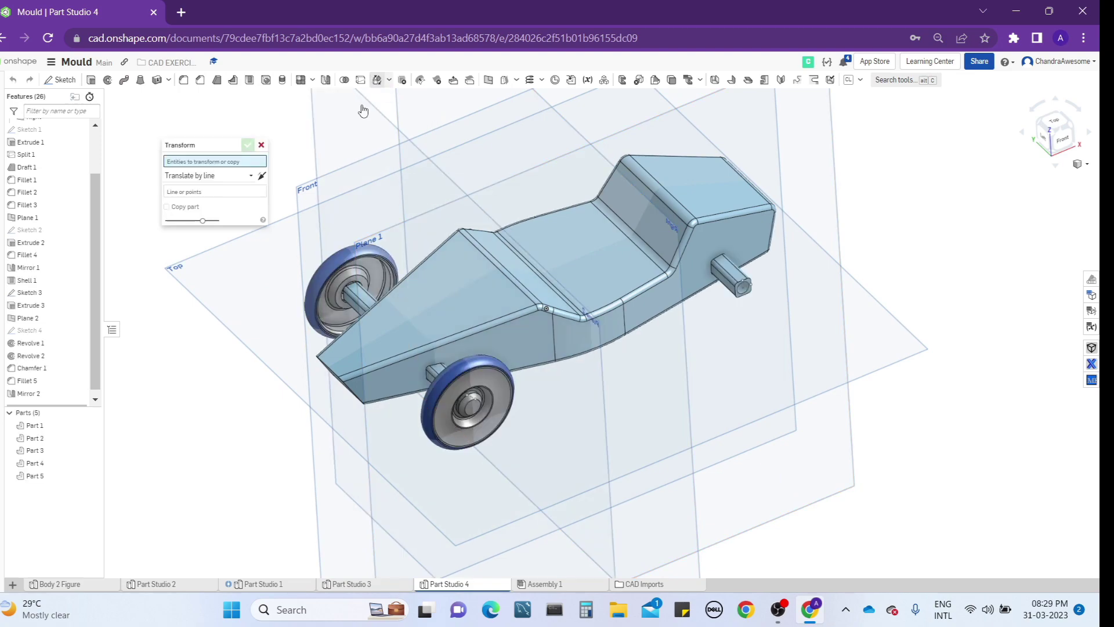
{"action": "scroll", "coordinate": [354, 273], "scroll_direction": "up", "scroll_amount": 5}
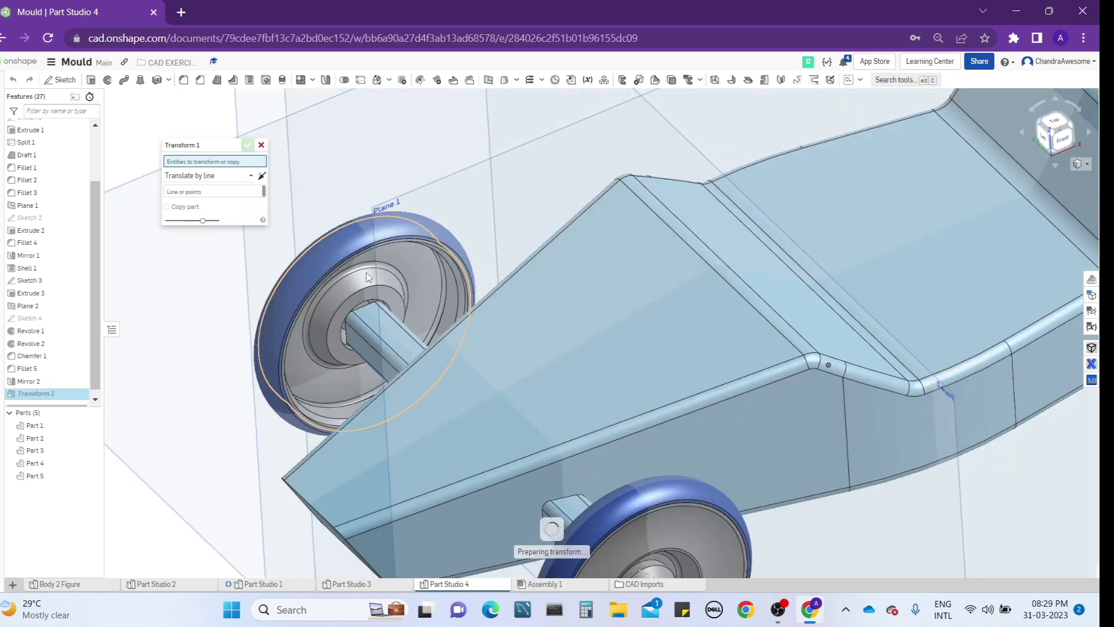
{"action": "left_click", "coordinate": [366, 272]}
{"action": "left_click", "coordinate": [354, 244]}
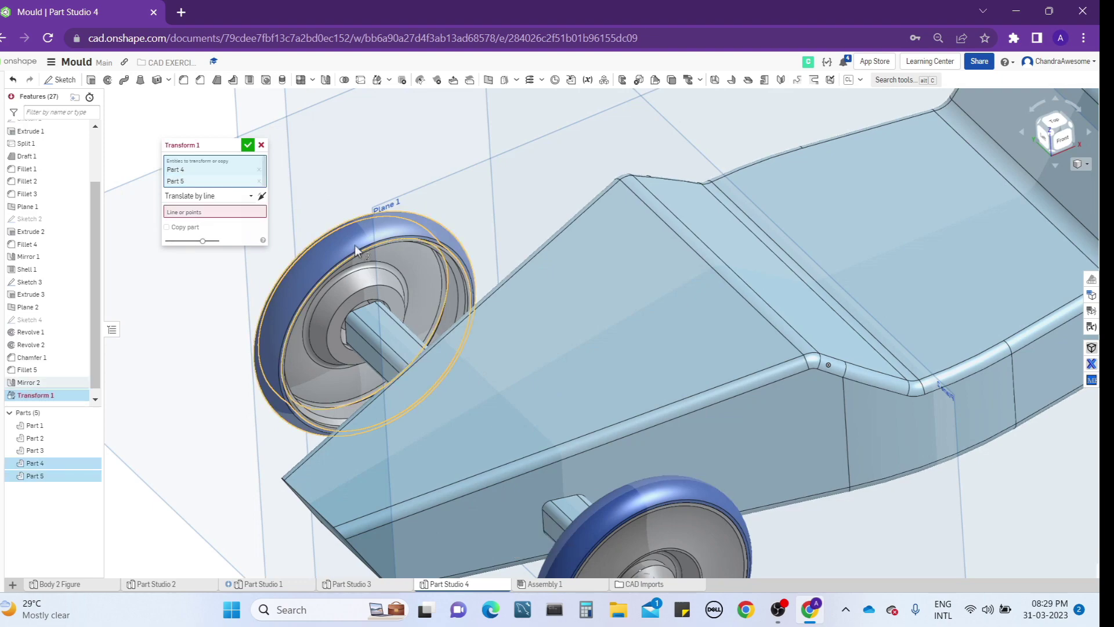
{"action": "scroll", "coordinate": [354, 245], "scroll_direction": "down", "scroll_amount": 5}
{"action": "left_click", "coordinate": [527, 381]}
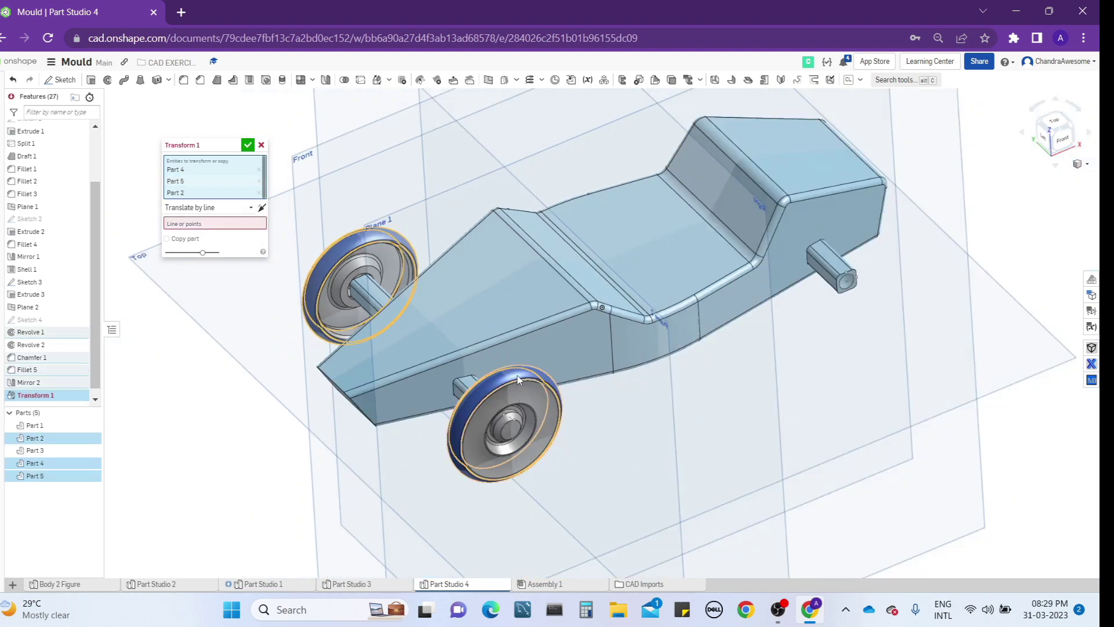
{"action": "left_click", "coordinate": [517, 375]}
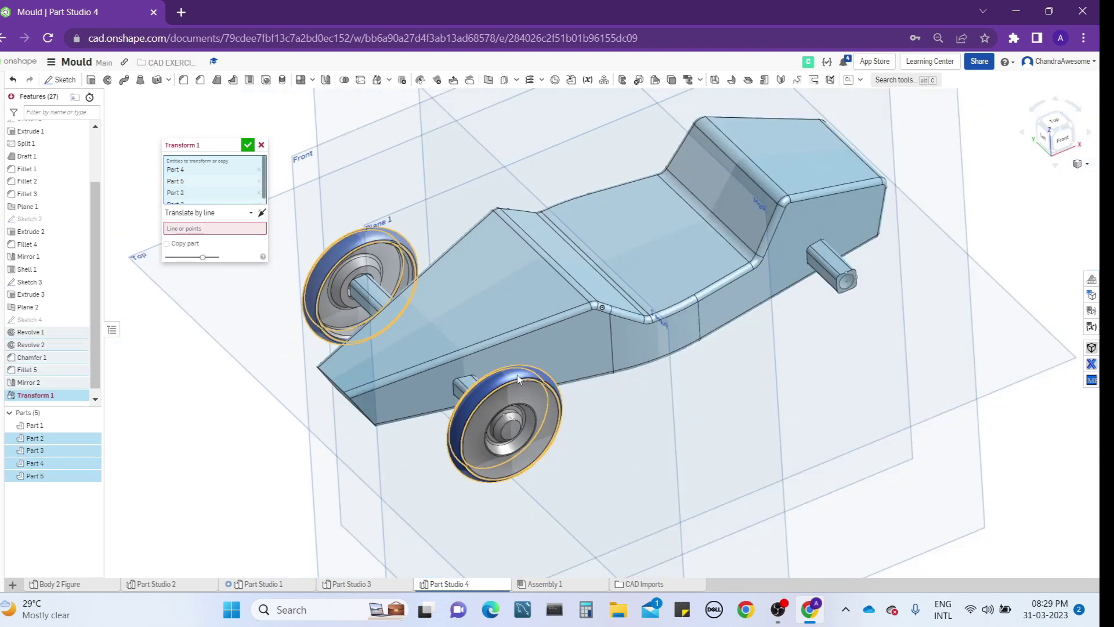
{"action": "left_click", "coordinate": [250, 212]}
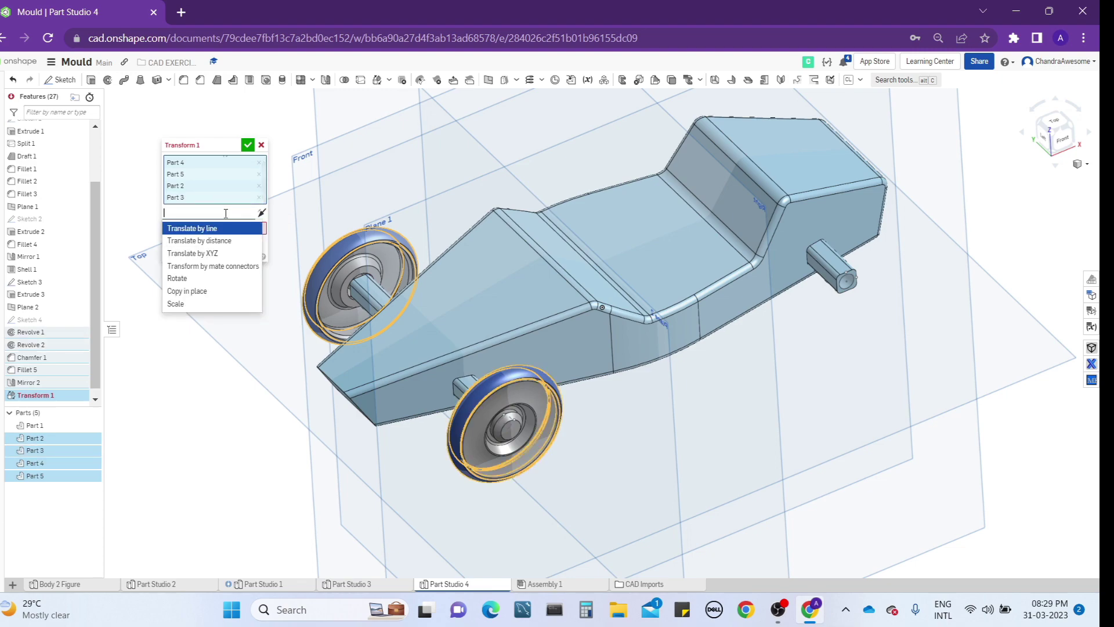
{"action": "left_click", "coordinate": [226, 253]}
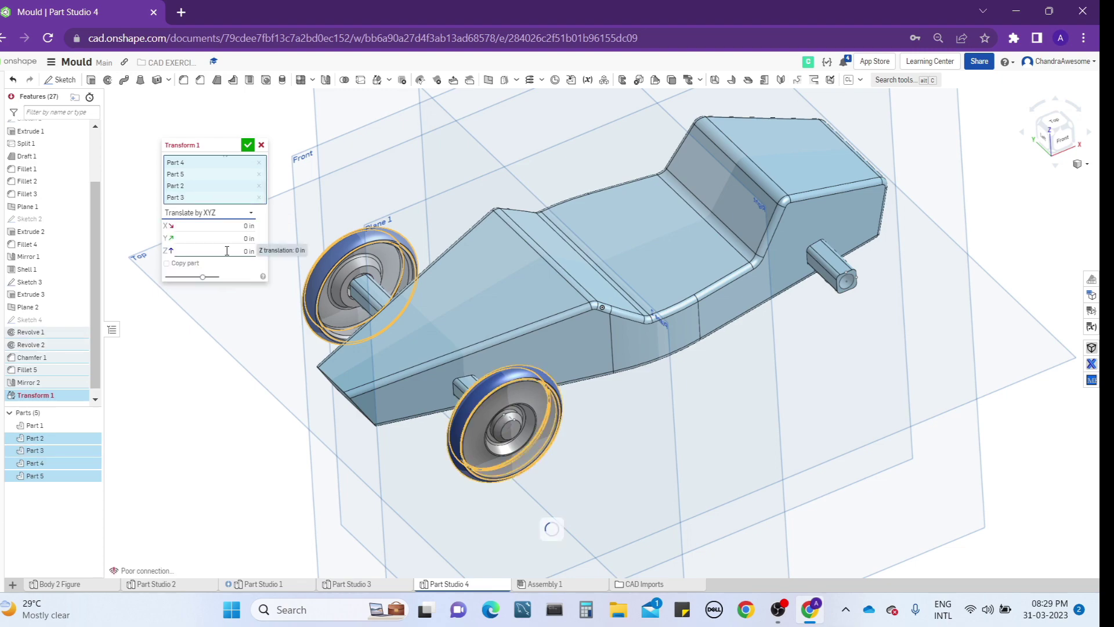
{"action": "left_click", "coordinate": [232, 219]}
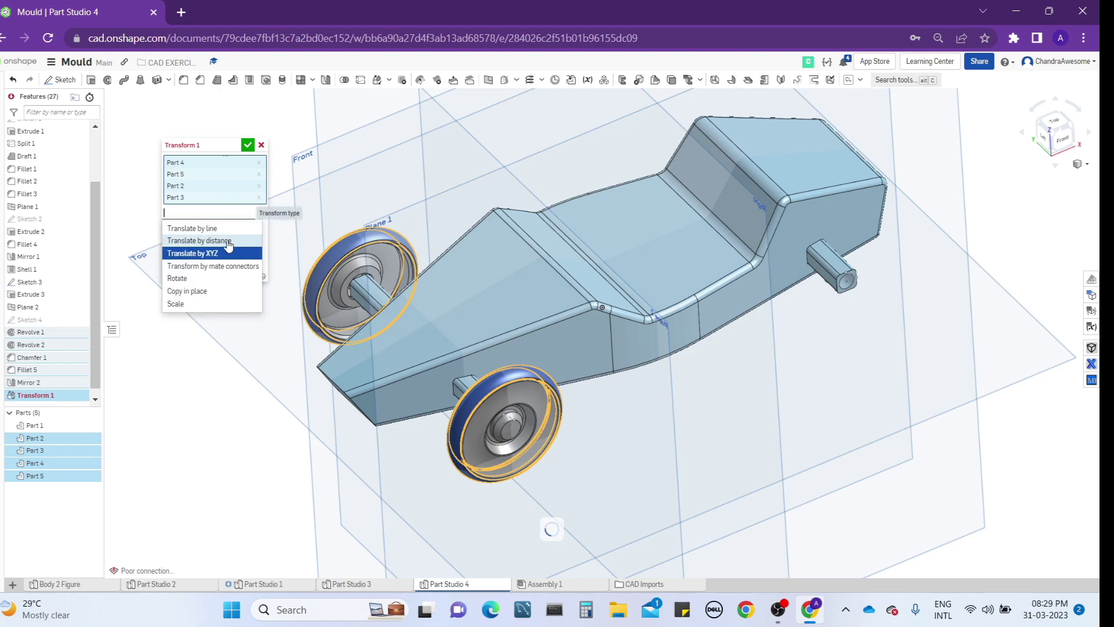
{"action": "left_click", "coordinate": [226, 252]}
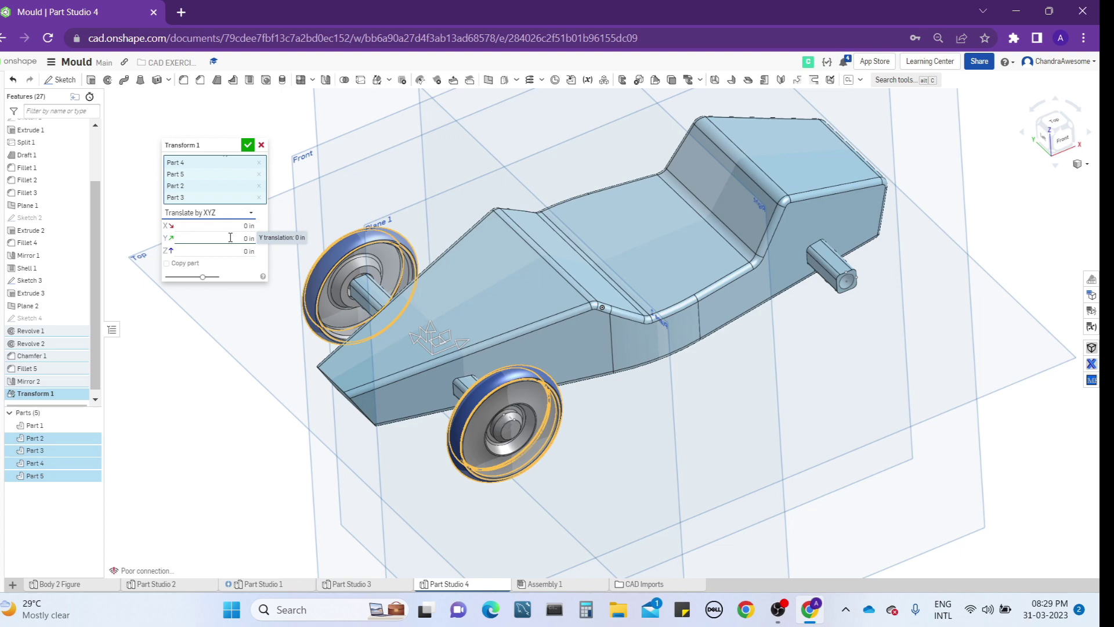
{"action": "left_click", "coordinate": [231, 225]}
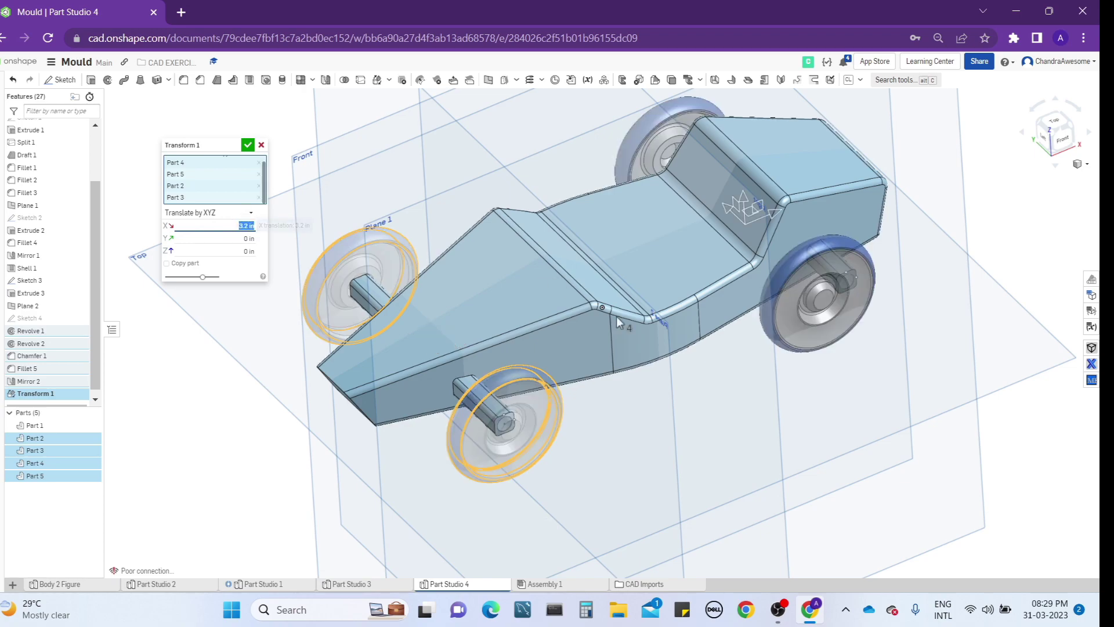
{"action": "mouse_move", "coordinate": [945, 280]}
{"action": "right_mouse_down"}
{"action": "mouse_move", "coordinate": [940, 244]}
{"action": "mouse_move", "coordinate": [936, 274]}
{"action": "right_mouse_up"}
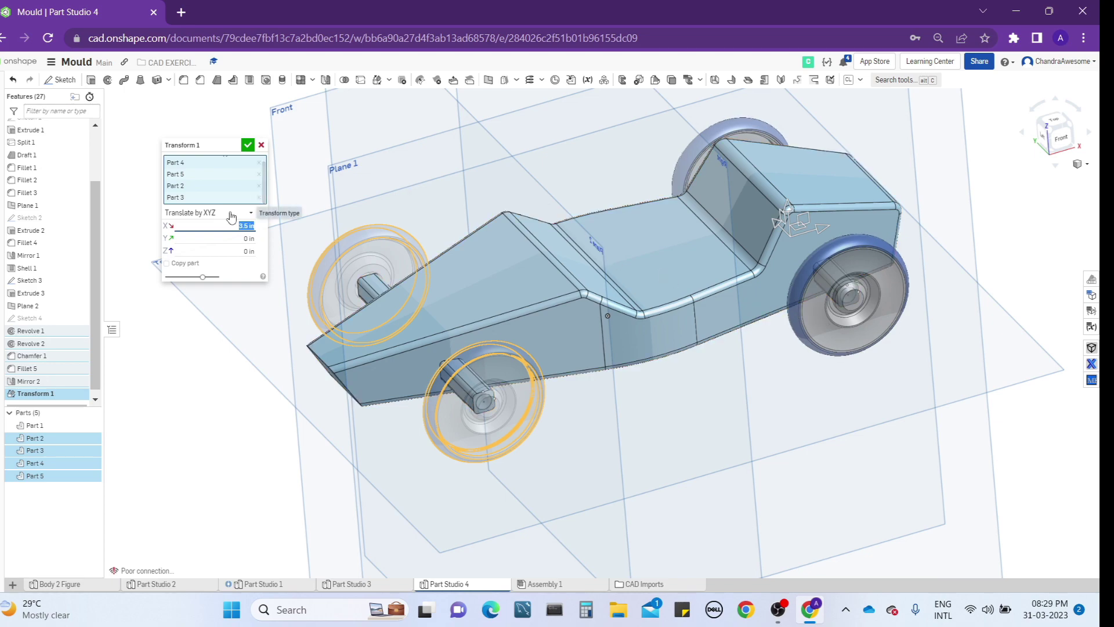
{"action": "left_click", "coordinate": [261, 145]}
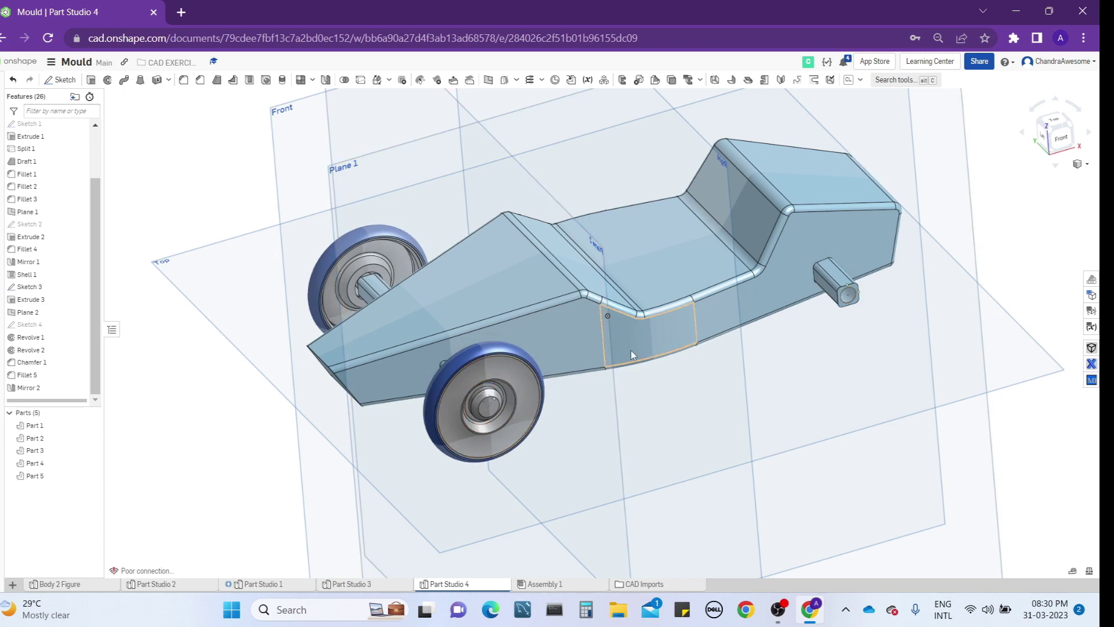
- Start a Transform of the four front wheel and tyre parts, using the transform by mate connectors method
{"action": "left_click", "coordinate": [377, 79]}
{"action": "left_click", "coordinate": [383, 256]}
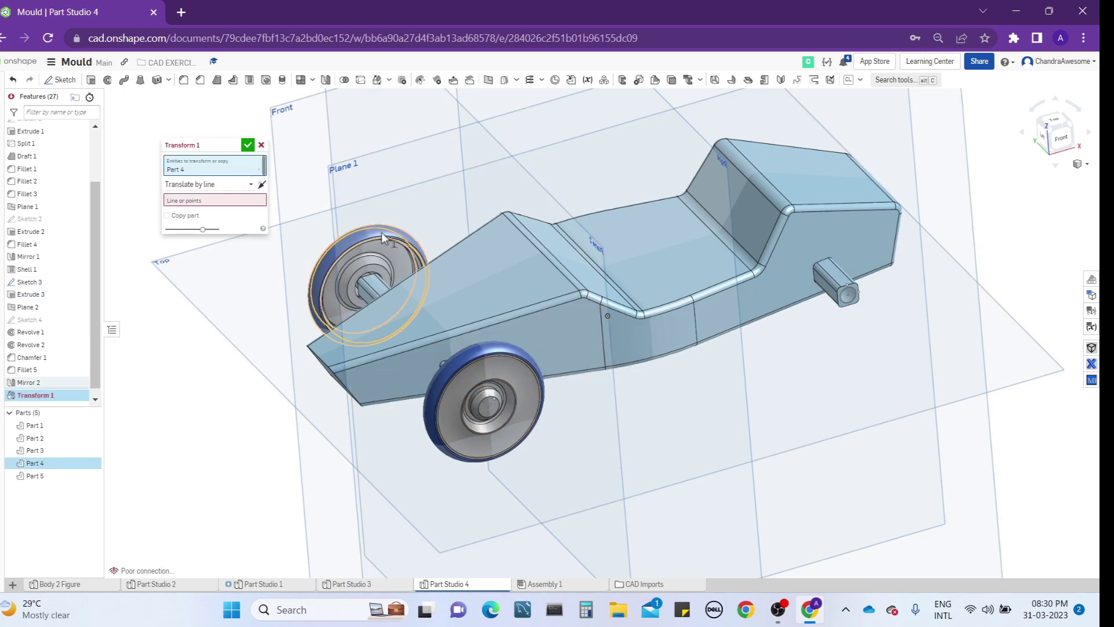
{"action": "left_click", "coordinate": [318, 278]}
{"action": "left_click", "coordinate": [476, 373]}
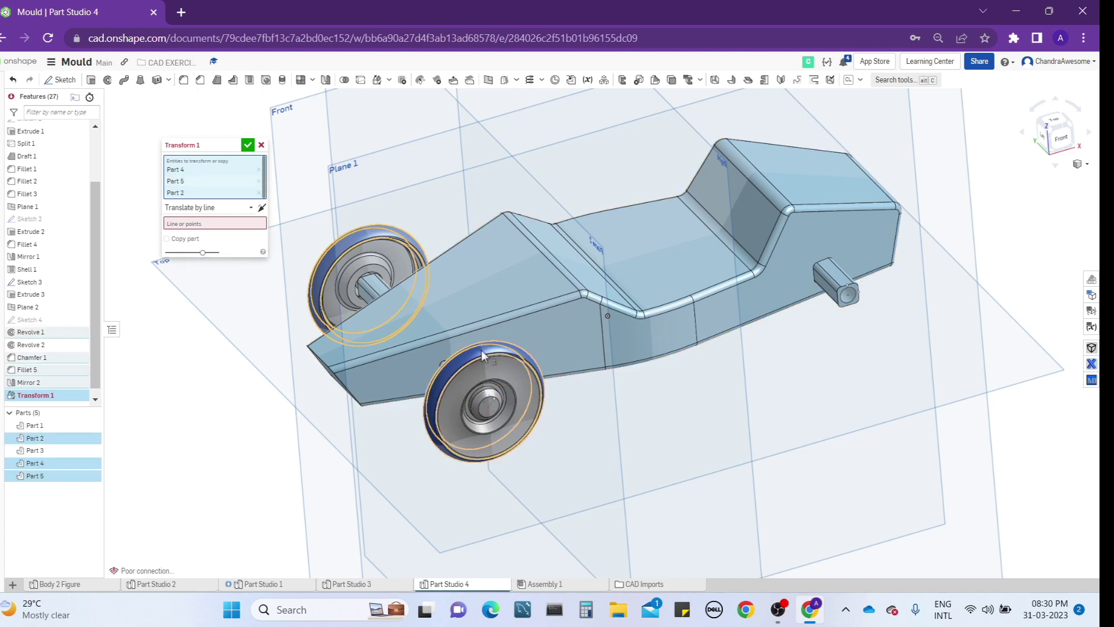
{"action": "left_click", "coordinate": [481, 350]}
{"action": "left_click", "coordinate": [198, 213]}
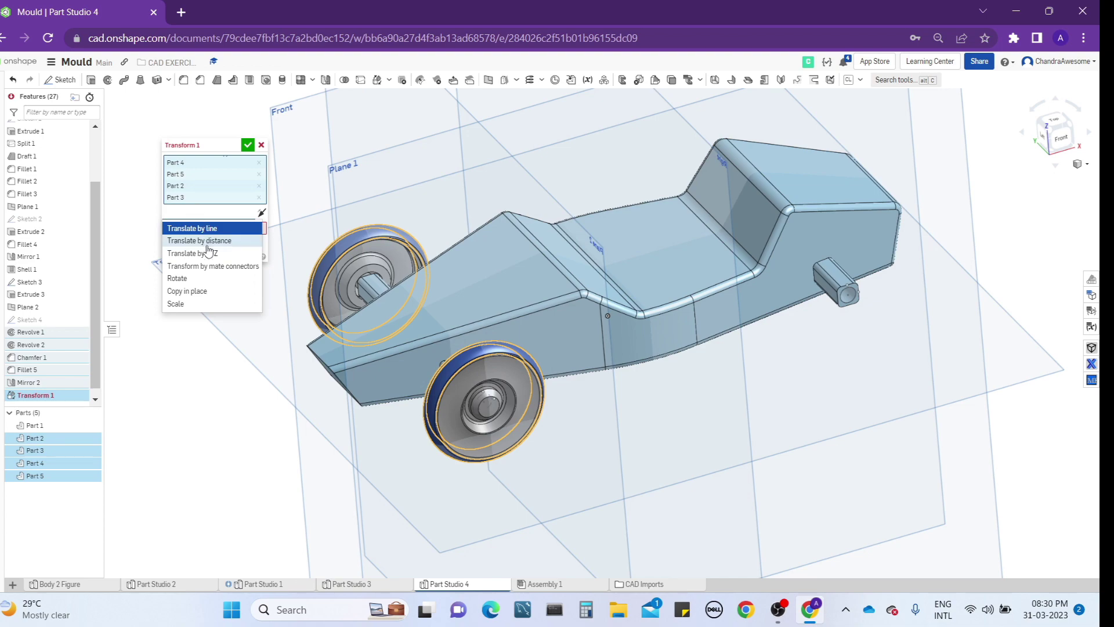
{"action": "left_click", "coordinate": [209, 266]}
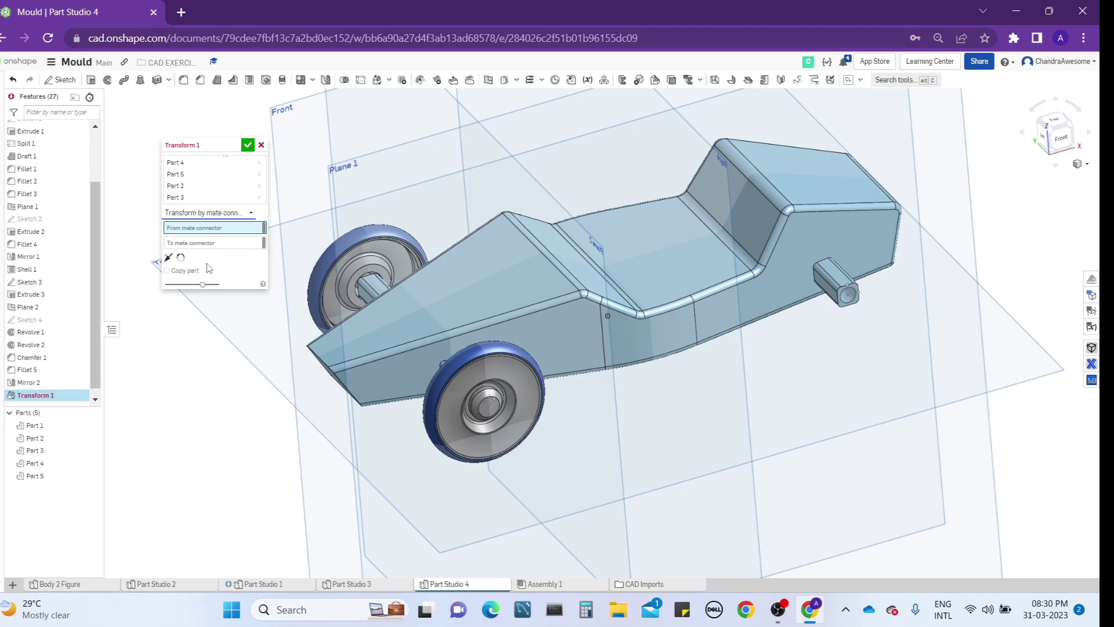
- Set the From mate connector at the centre of the circle in the front axle arm's end
{"action": "scroll", "coordinate": [535, 415], "scroll_direction": "up", "scroll_amount": 4}
{"action": "right_click_drag", "start_coordinate": [552, 413], "coordinate": [595, 466]}
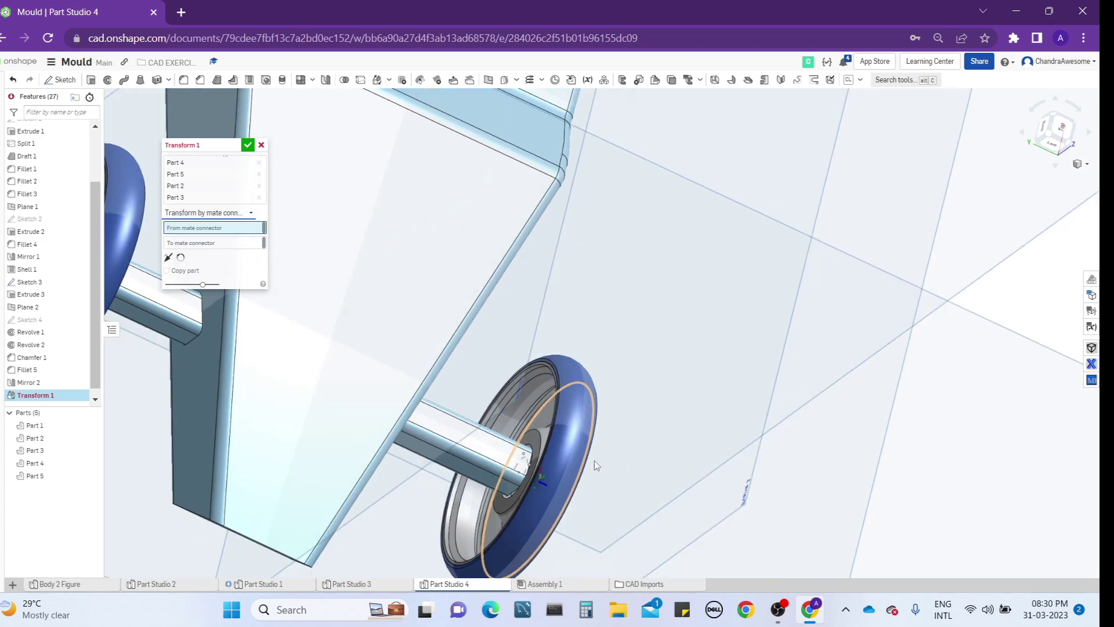
{"action": "scroll", "coordinate": [520, 471], "scroll_direction": "up", "scroll_amount": 5}
{"action": "scroll", "coordinate": [504, 471], "scroll_direction": "down", "scroll_amount": 4}
{"action": "right_click_drag", "start_coordinate": [504, 472], "coordinate": [495, 402]}
{"action": "scroll", "coordinate": [516, 451], "scroll_direction": "down", "scroll_amount": 3}
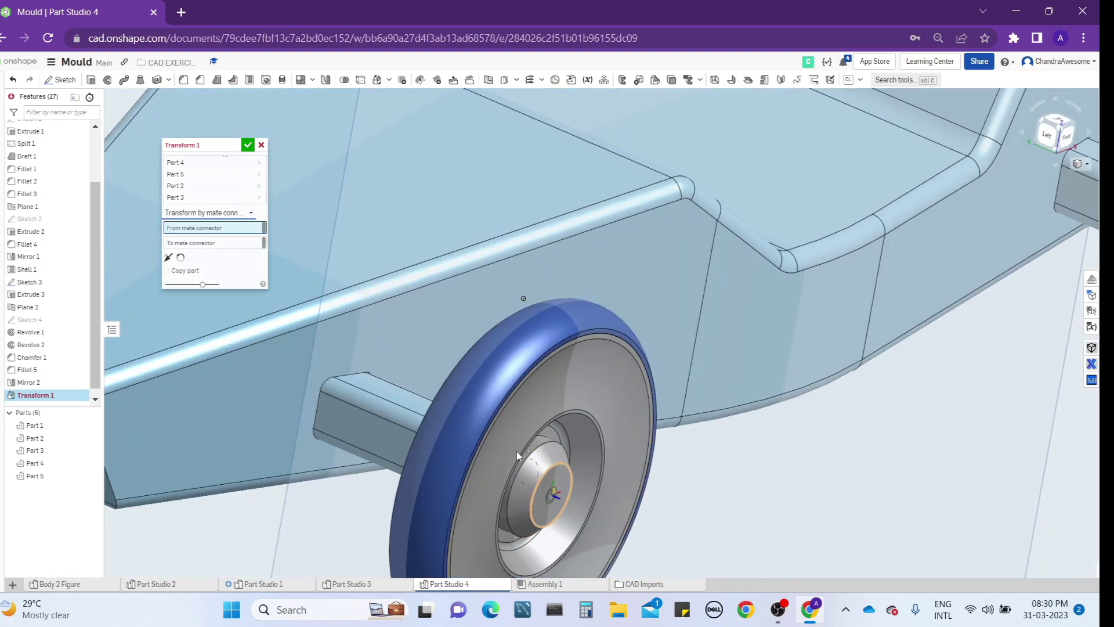
{"action": "right_click_drag", "start_coordinate": [478, 395], "coordinate": [454, 385]}
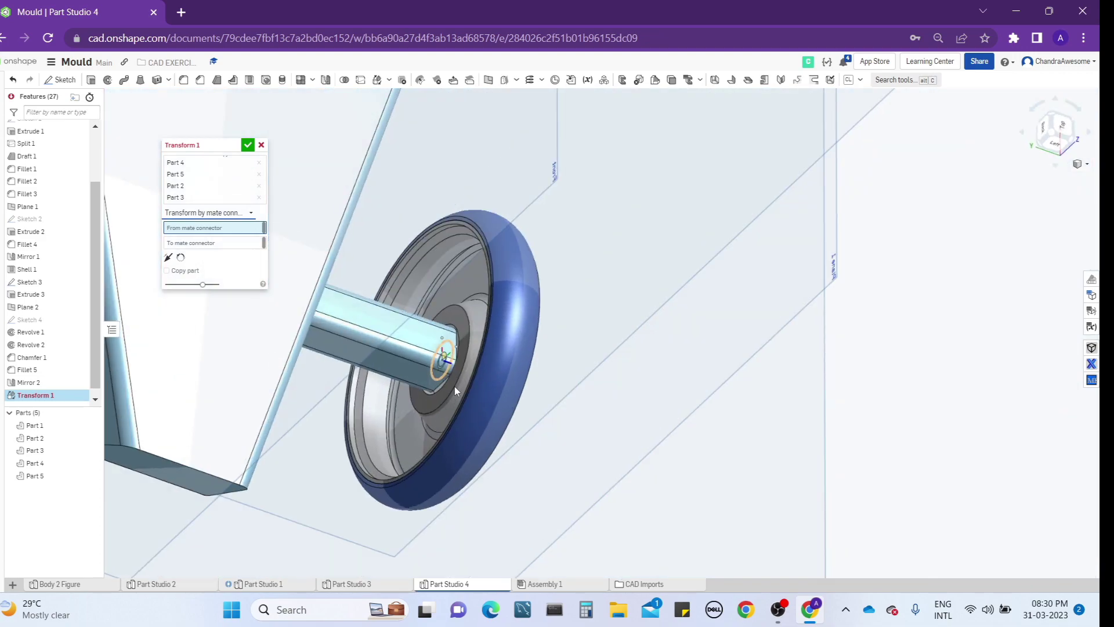
{"action": "scroll", "coordinate": [455, 344], "scroll_direction": "up", "scroll_amount": 5}
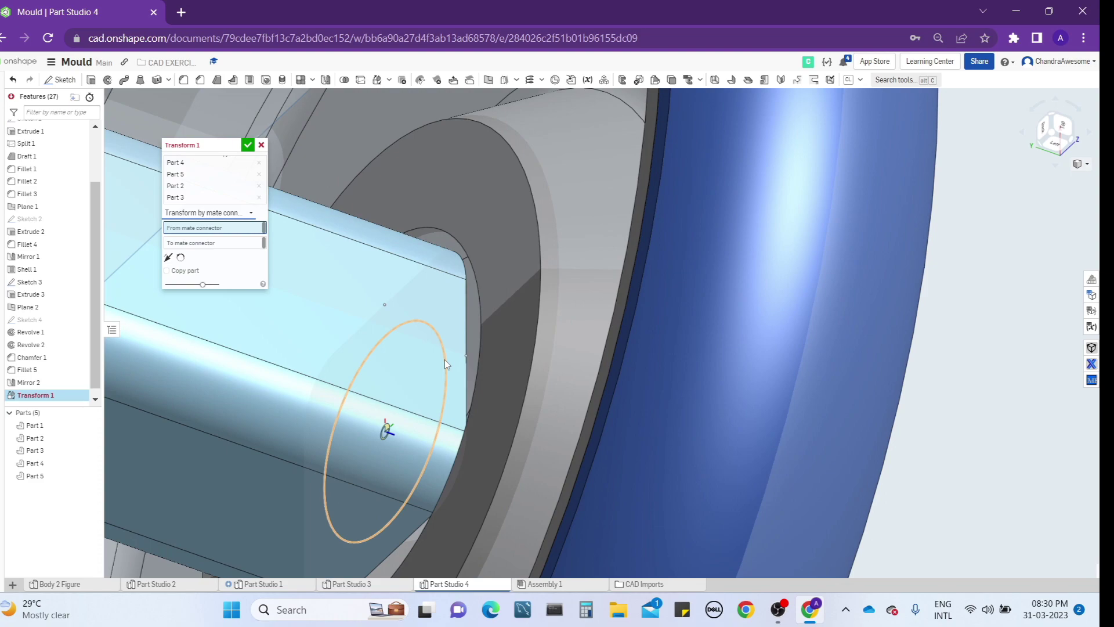
{"action": "left_click", "coordinate": [445, 364]}
- Set the To mate connector at the centre of the matching circle on the rear axle arm's end face
{"action": "scroll", "coordinate": [445, 364], "scroll_direction": "down", "scroll_amount": 5}
{"action": "scroll", "coordinate": [445, 363], "scroll_direction": "down", "scroll_amount": 5}
{"action": "right_click_drag", "start_coordinate": [445, 364], "coordinate": [374, 343]}
{"action": "scroll", "coordinate": [527, 499], "scroll_direction": "down", "scroll_amount": 5}
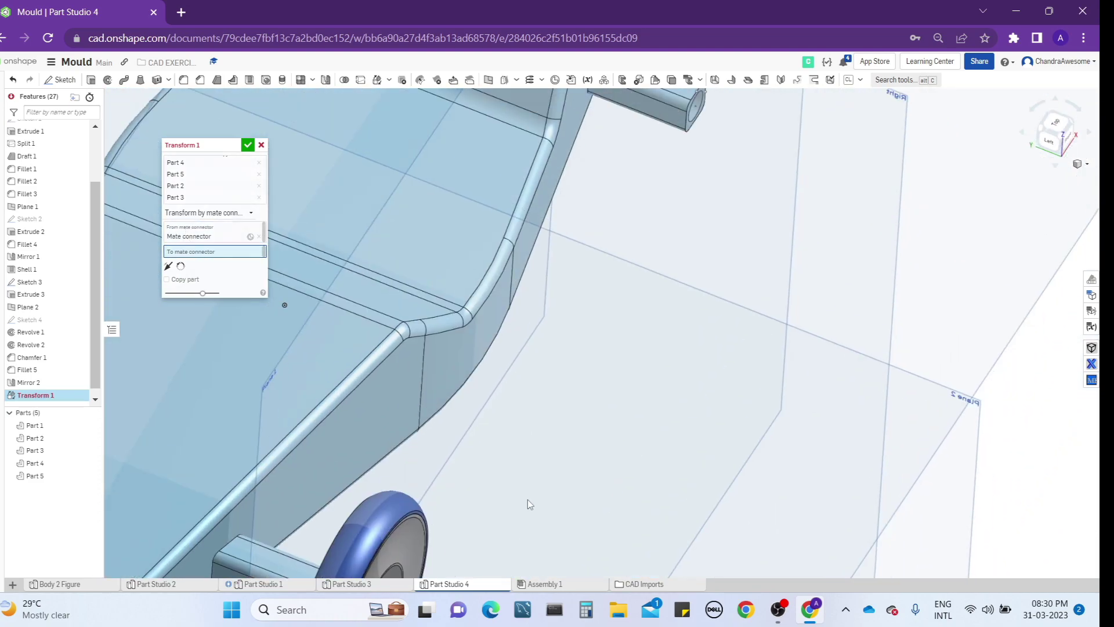
{"action": "scroll", "coordinate": [604, 322], "scroll_direction": "up", "scroll_amount": 8}
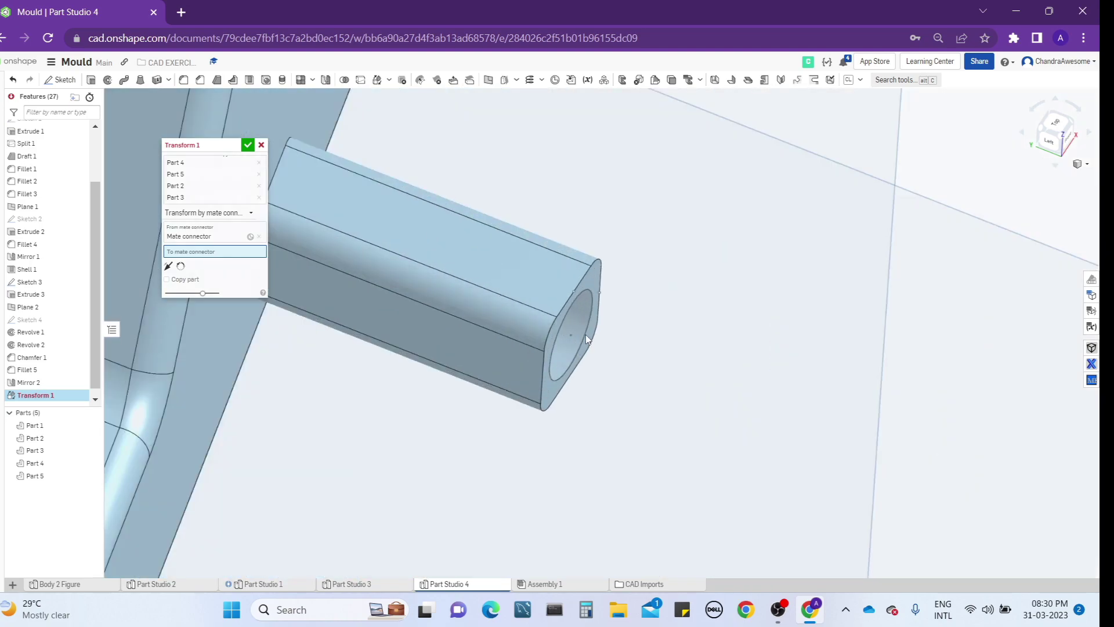
{"action": "left_click", "coordinate": [570, 339]}
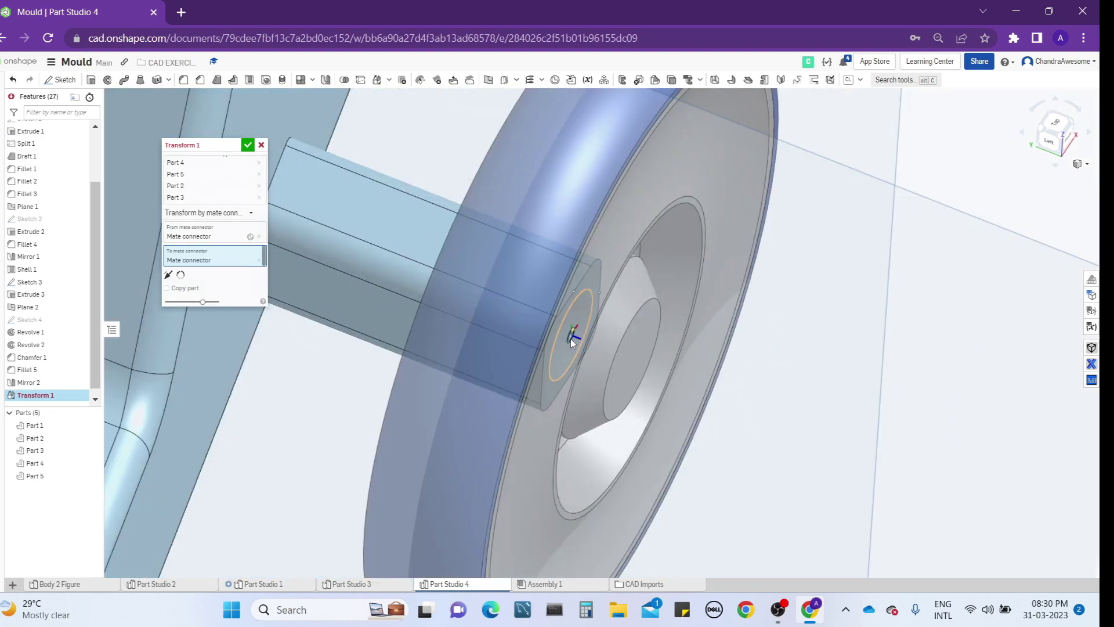
- Make the transform copy the parts instead of moving them, and complete it
{"action": "scroll", "coordinate": [571, 341], "scroll_direction": "down", "scroll_amount": 5}
{"action": "scroll", "coordinate": [573, 343], "scroll_direction": "down", "scroll_amount": 3}
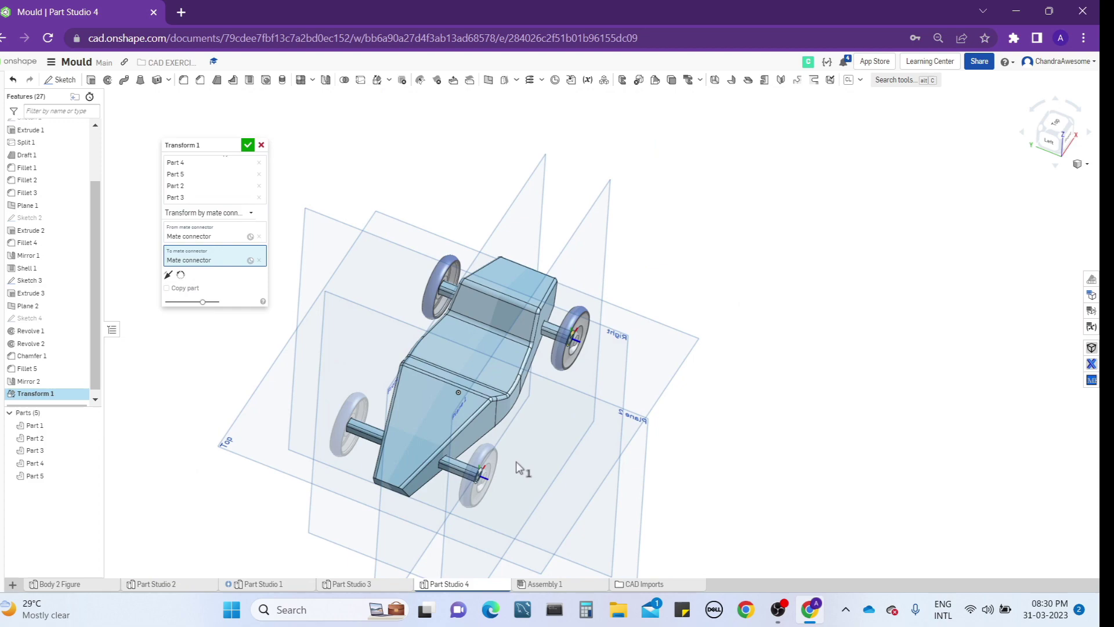
{"action": "scroll", "coordinate": [516, 461], "scroll_direction": "up", "scroll_amount": 3}
{"action": "right_click_drag", "start_coordinate": [529, 451], "coordinate": [518, 452]}
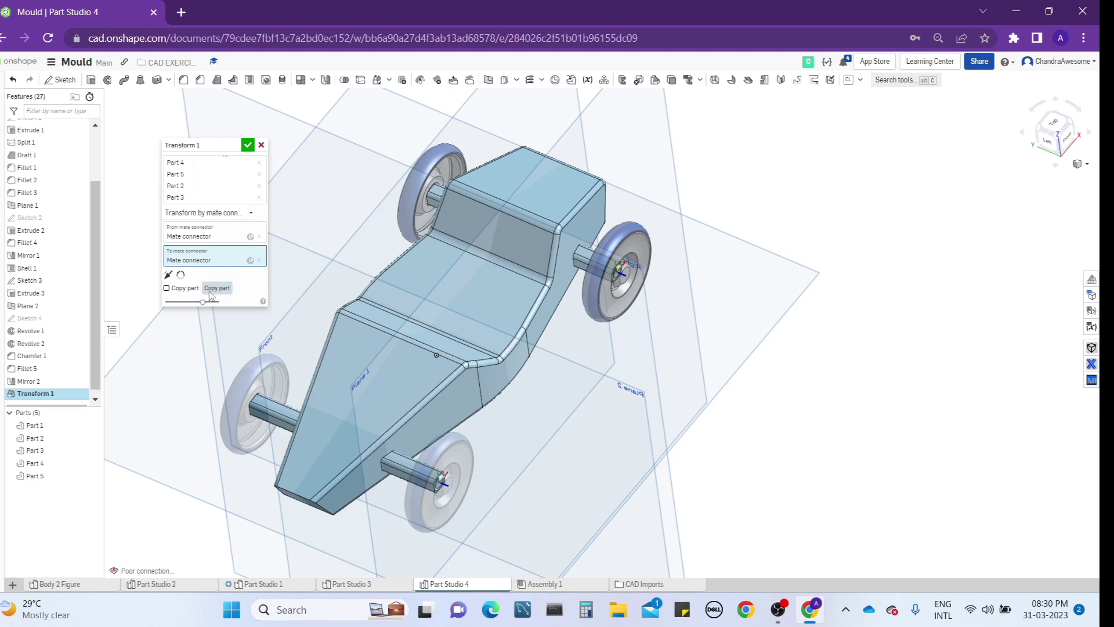
{"action": "left_click", "coordinate": [195, 289]}
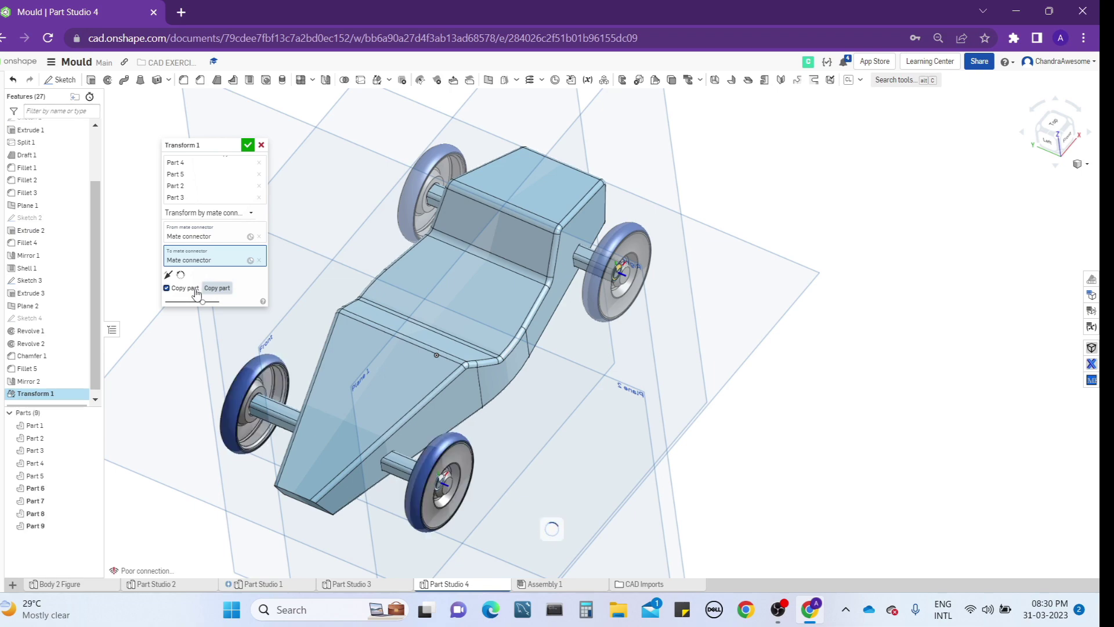
{"action": "left_click", "coordinate": [247, 145]}
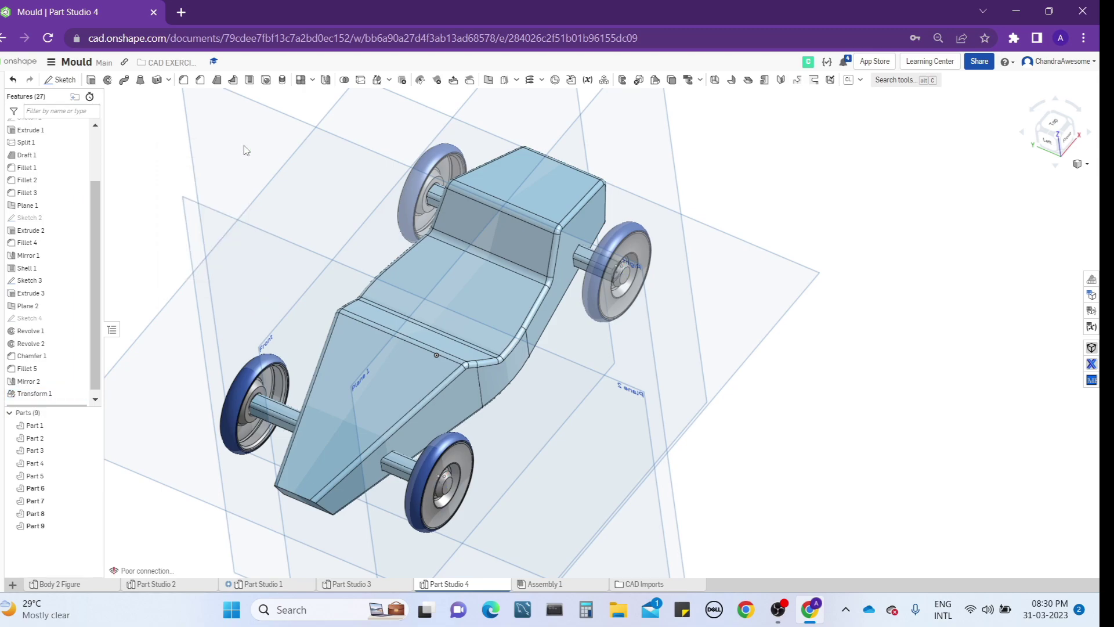
- Examine the four wheels and their axle arms from above, from the nose and from underneath the body
{"action": "right_click_drag", "start_coordinate": [897, 233], "coordinate": [429, 255]}
{"action": "middle_click_drag", "start_coordinate": [329, 297], "coordinate": [511, 291]}
{"action": "right_click_drag", "start_coordinate": [367, 321], "coordinate": [371, 358]}
{"action": "scroll", "coordinate": [579, 279], "scroll_direction": "up", "scroll_amount": 2}
{"action": "mouse_move", "coordinate": [579, 278]}
{"action": "right_mouse_down"}
{"action": "mouse_move", "coordinate": [591, 342]}
{"action": "mouse_move", "coordinate": [572, 270]}
{"action": "right_mouse_up"}
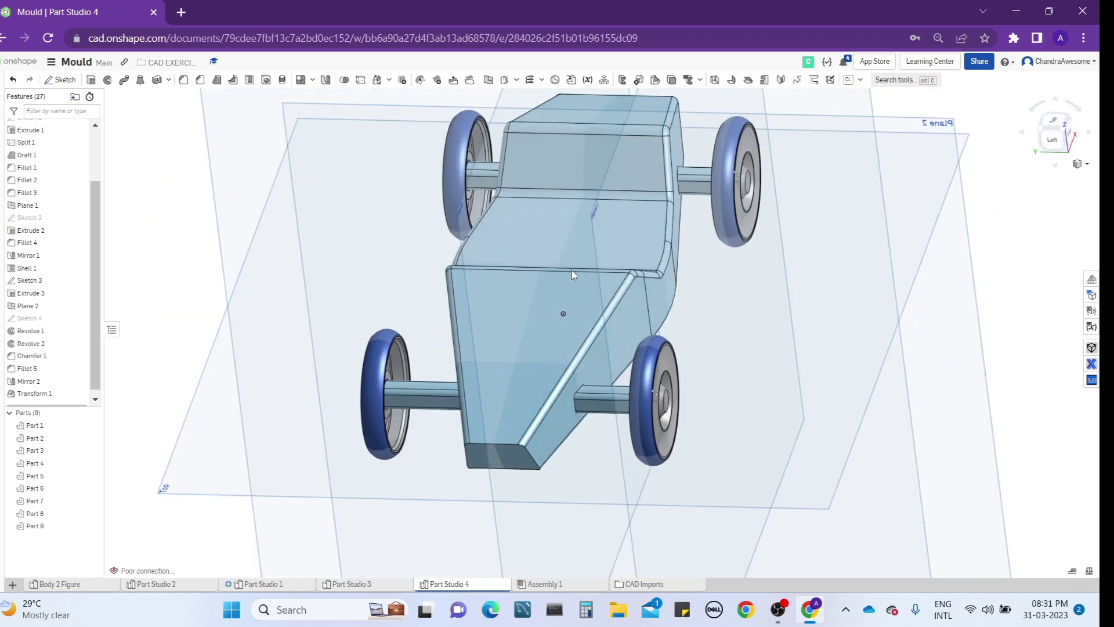
{"action": "right_click_drag", "start_coordinate": [775, 334], "coordinate": [722, 311]}
{"action": "right_click_drag", "start_coordinate": [498, 329], "coordinate": [411, 284]}
{"action": "right_click_drag", "start_coordinate": [487, 311], "coordinate": [522, 278]}
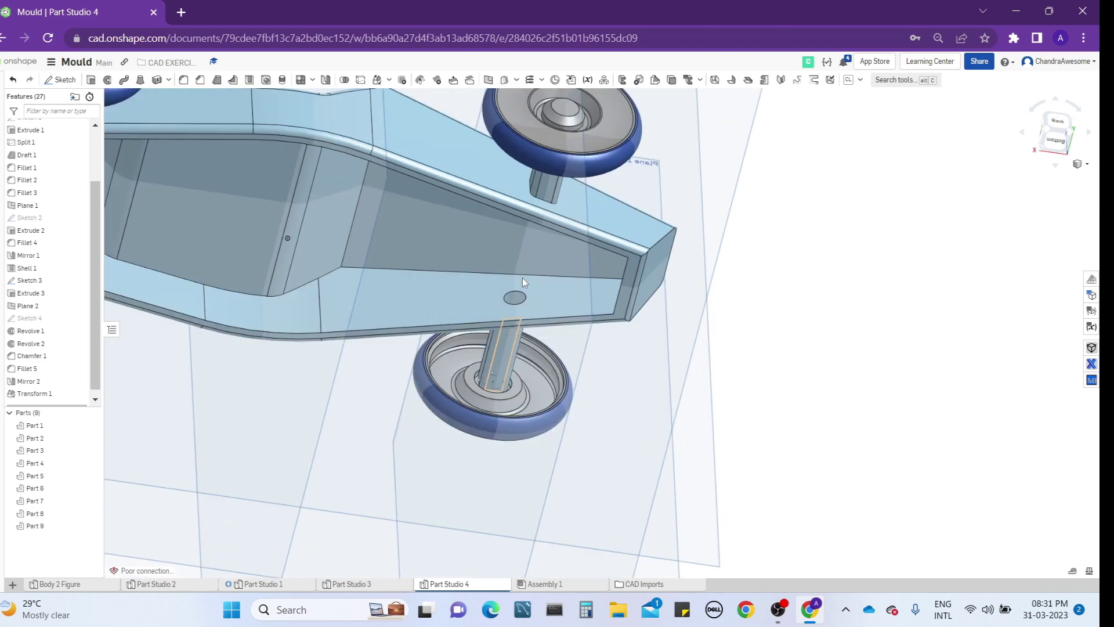
{"action": "right_click_drag", "start_coordinate": [506, 361], "coordinate": [531, 256]}
- Make the vehicle body transparent to expose the wheel's inner hub around the axle arm
{"action": "scroll", "coordinate": [529, 252], "scroll_direction": "up", "scroll_amount": 5}
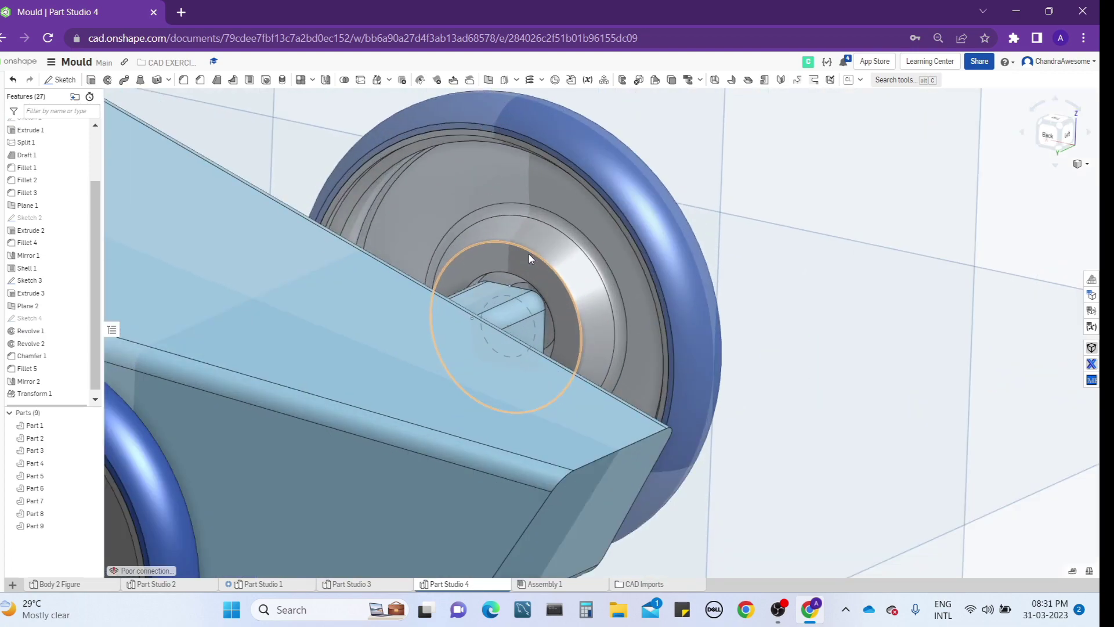
{"action": "scroll", "coordinate": [529, 252], "scroll_direction": "up", "scroll_amount": 8}
{"action": "scroll", "coordinate": [479, 296], "scroll_direction": "down", "scroll_amount": 3}
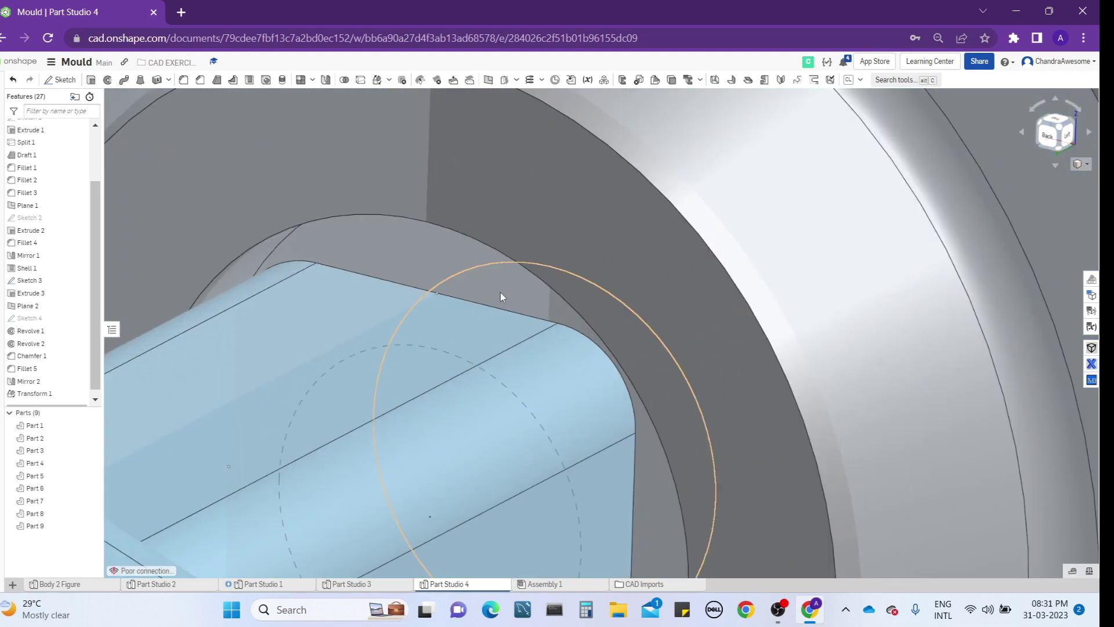
{"action": "right_click_drag", "start_coordinate": [500, 291], "coordinate": [353, 414]}
{"action": "right_click", "coordinate": [353, 414]}
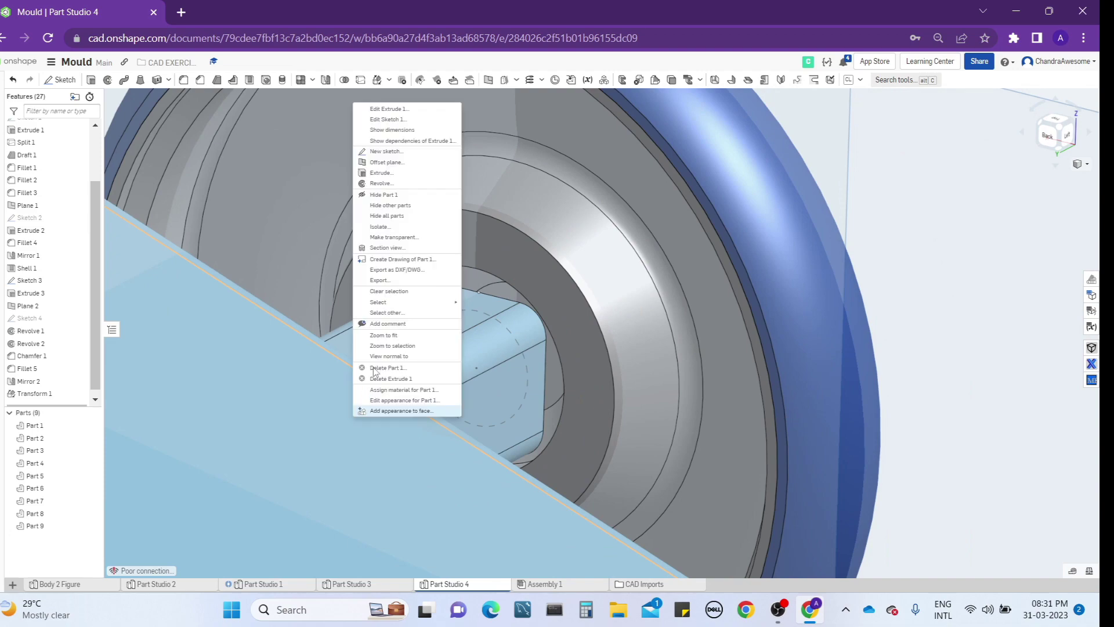
{"action": "left_click", "coordinate": [411, 238]}
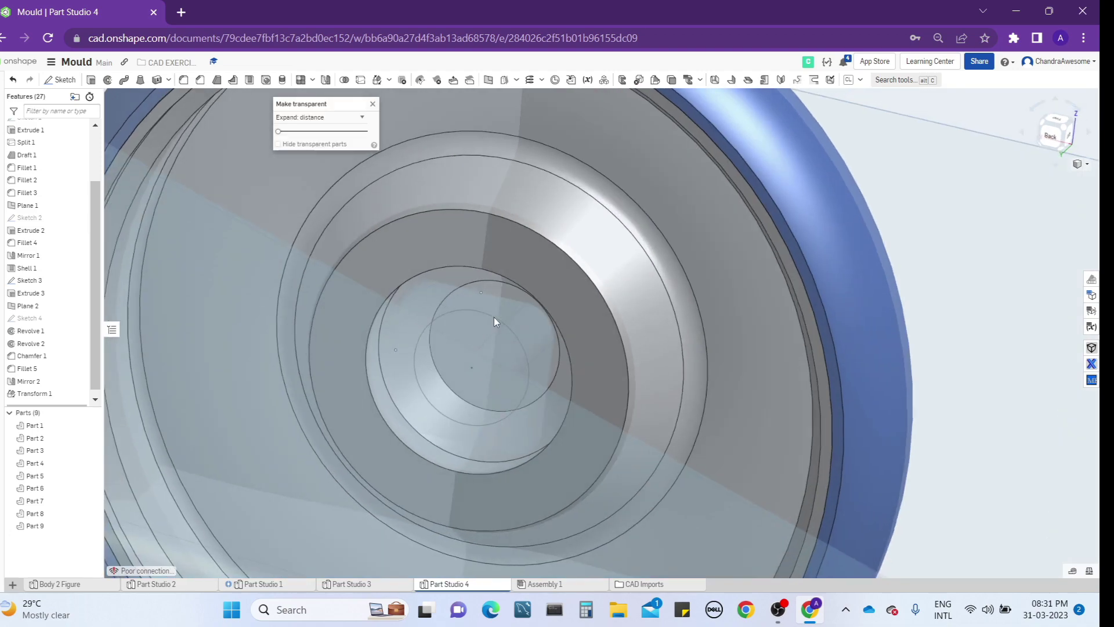
- Hide Sketch 3, whose axle circle overlaps the wheel's hub recess
{"action": "right_click", "coordinate": [483, 320]}
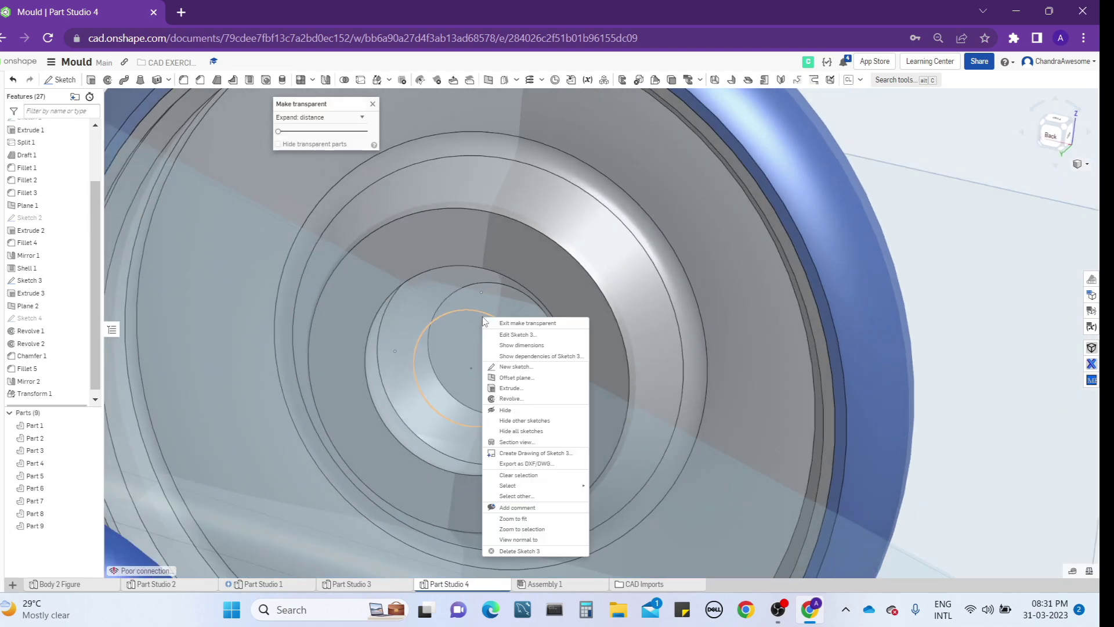
{"action": "left_click", "coordinate": [470, 315]}
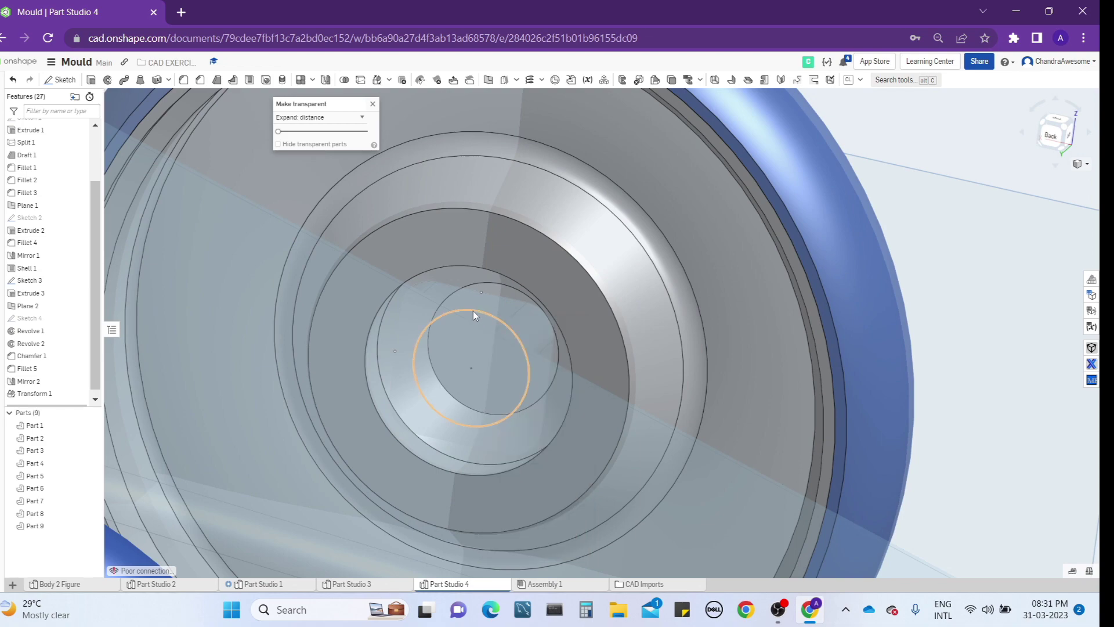
{"action": "left_click", "coordinate": [472, 311]}
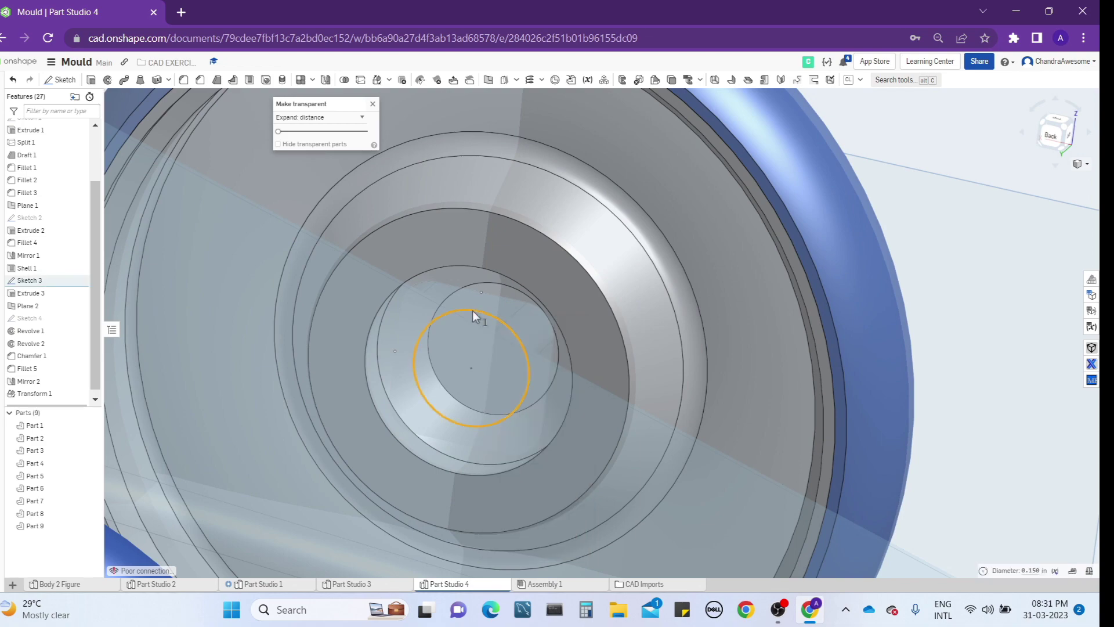
{"action": "left_click", "coordinate": [473, 311]}
{"action": "right_click", "coordinate": [472, 311]}
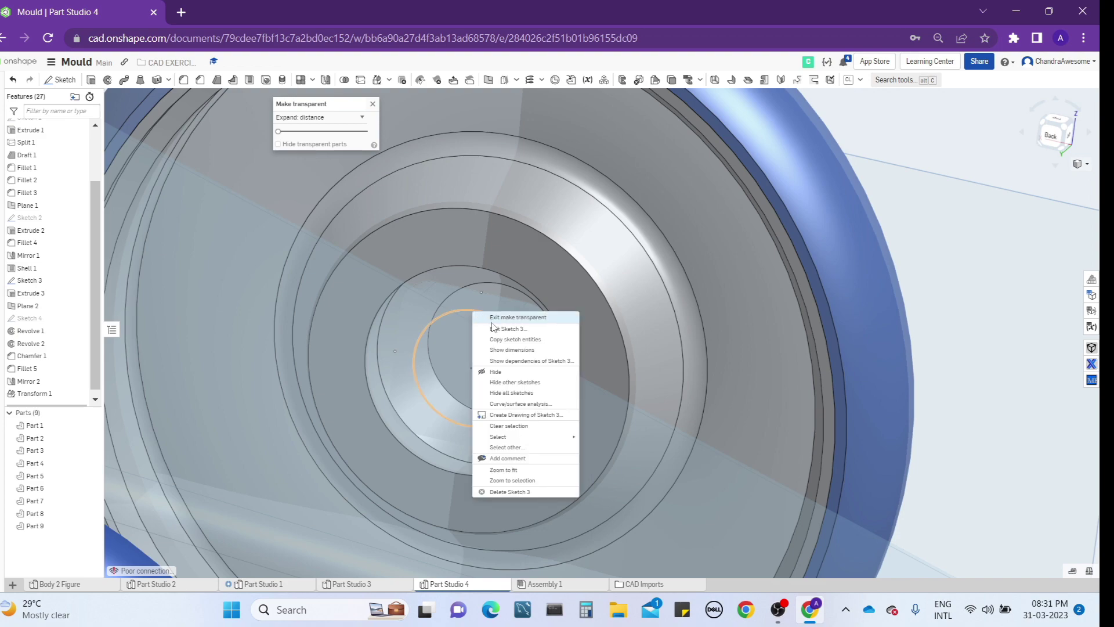
{"action": "left_click", "coordinate": [500, 371]}
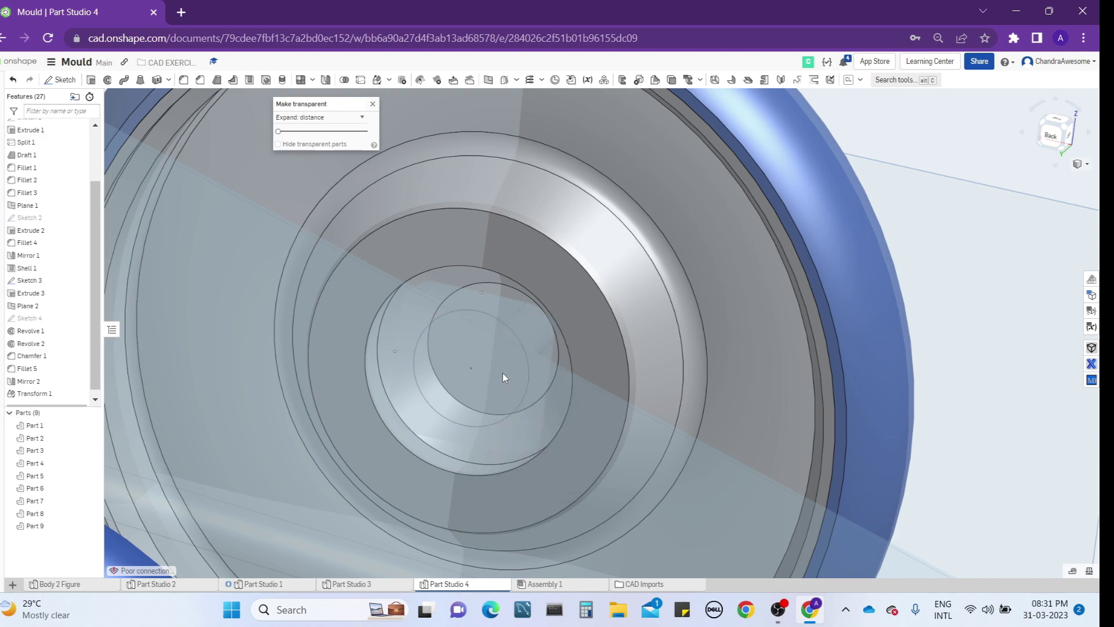
- Start a sketch on the bottom face of the wheel's hub recess and draw a circle about 0.094 in across at its centre
{"action": "left_click", "coordinate": [504, 336]}
{"action": "left_click", "coordinate": [61, 80]}
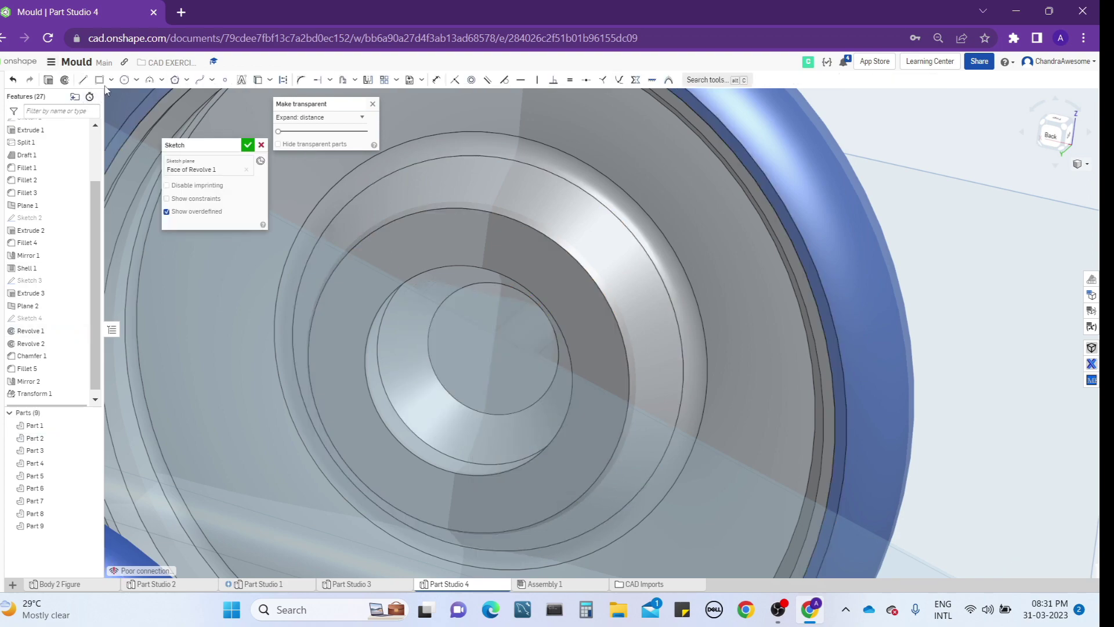
{"action": "left_click", "coordinate": [124, 79]}
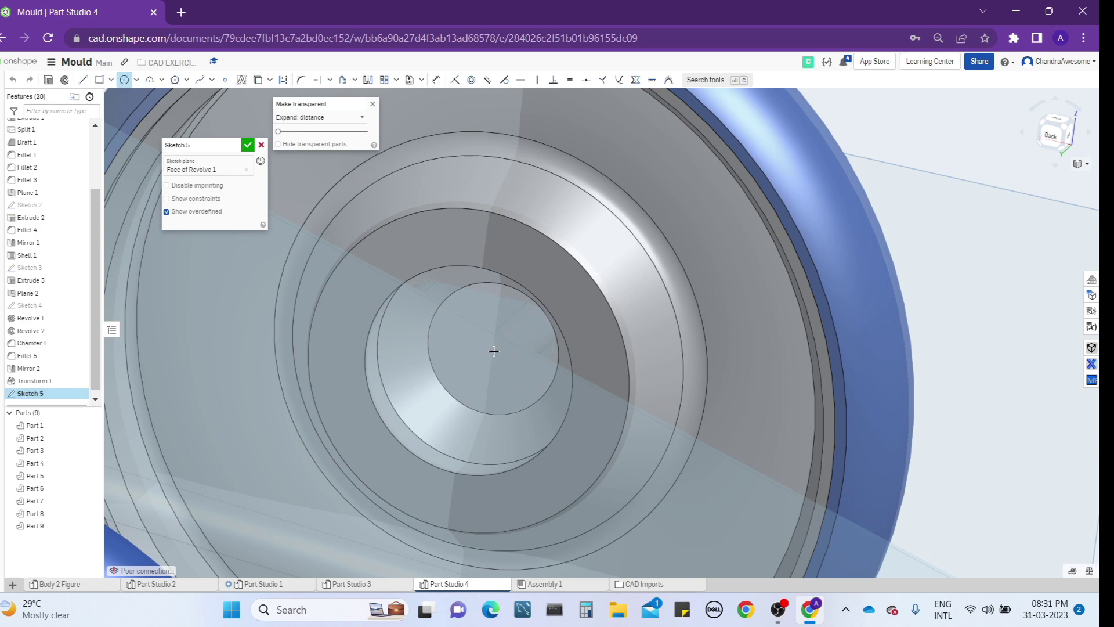
{"action": "left_click", "coordinate": [494, 349]}
{"action": "left_click", "coordinate": [506, 383]}
- Dimension the circle's diameter as 0.15 in and finish the sketch
{"action": "key", "text": "d"}
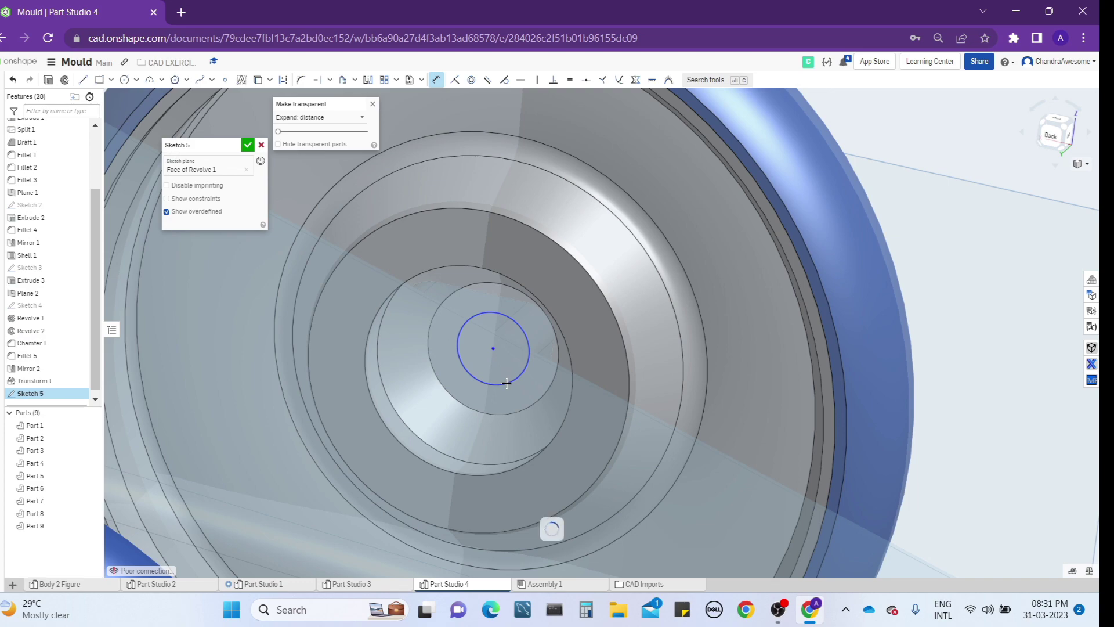
{"action": "left_click", "coordinate": [513, 382]}
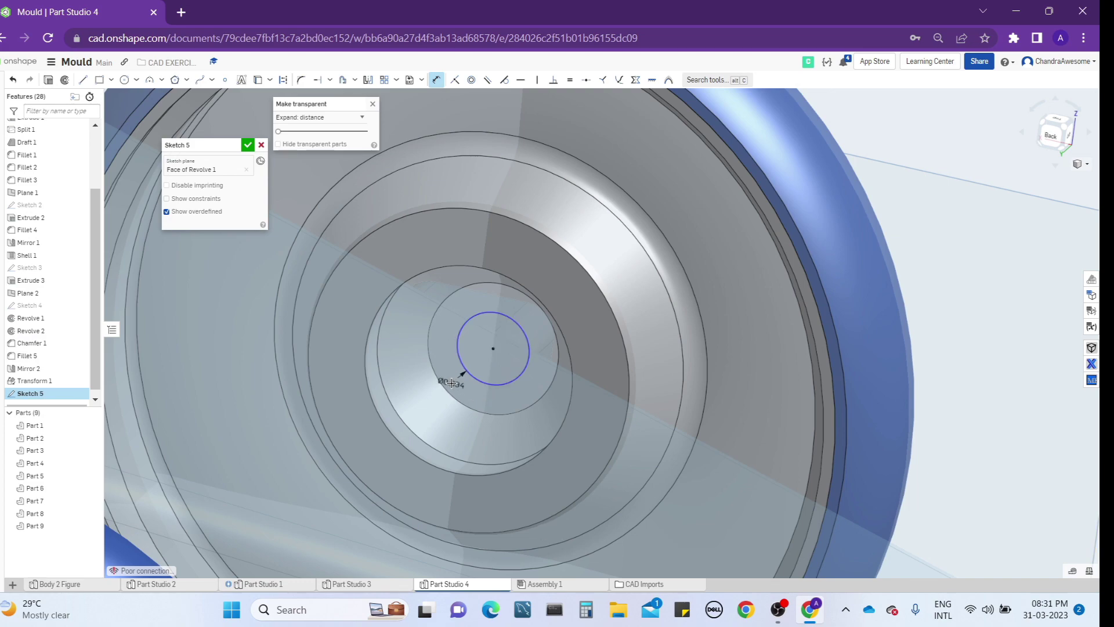
{"action": "left_click", "coordinate": [446, 342]}
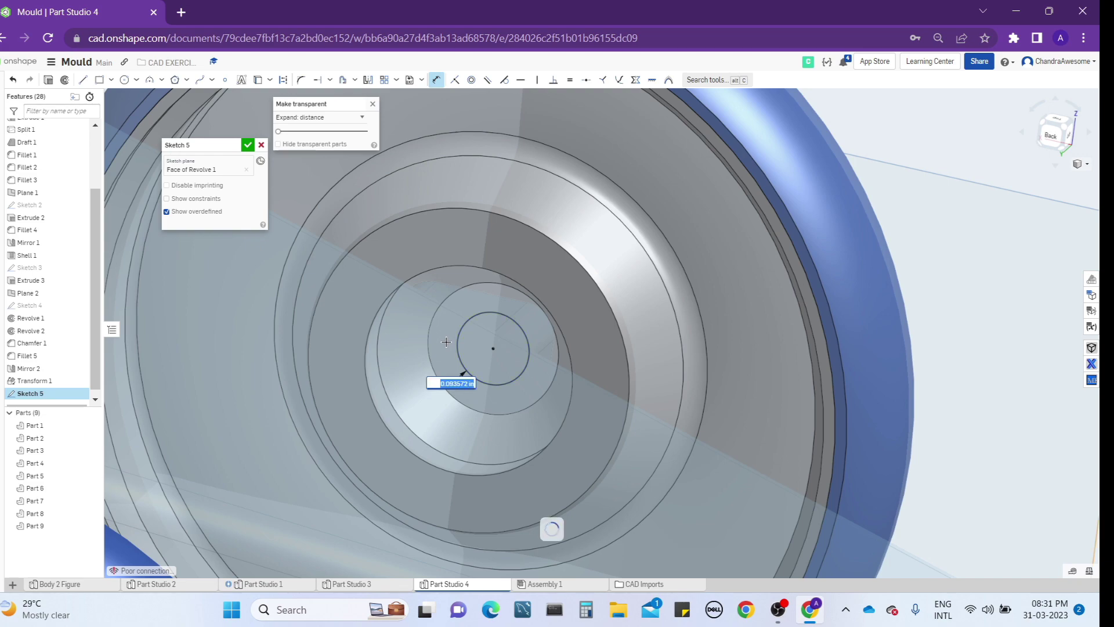
{"action": "key", "text": "BackSpace"}
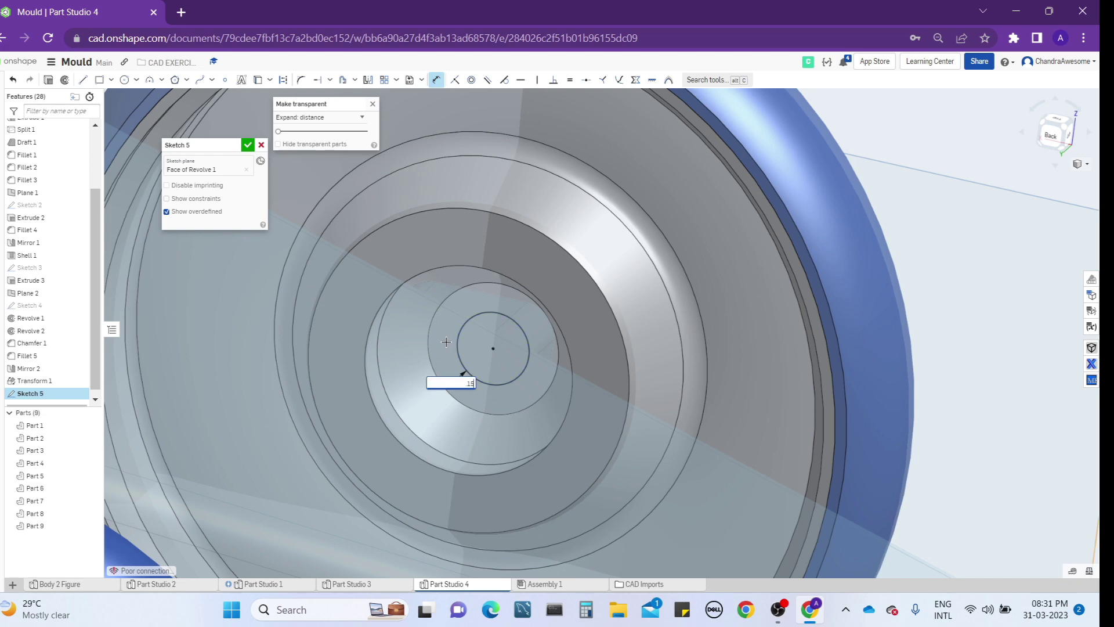
{"action": "type", "text": "15"}
{"action": "key", "text": "Return"}
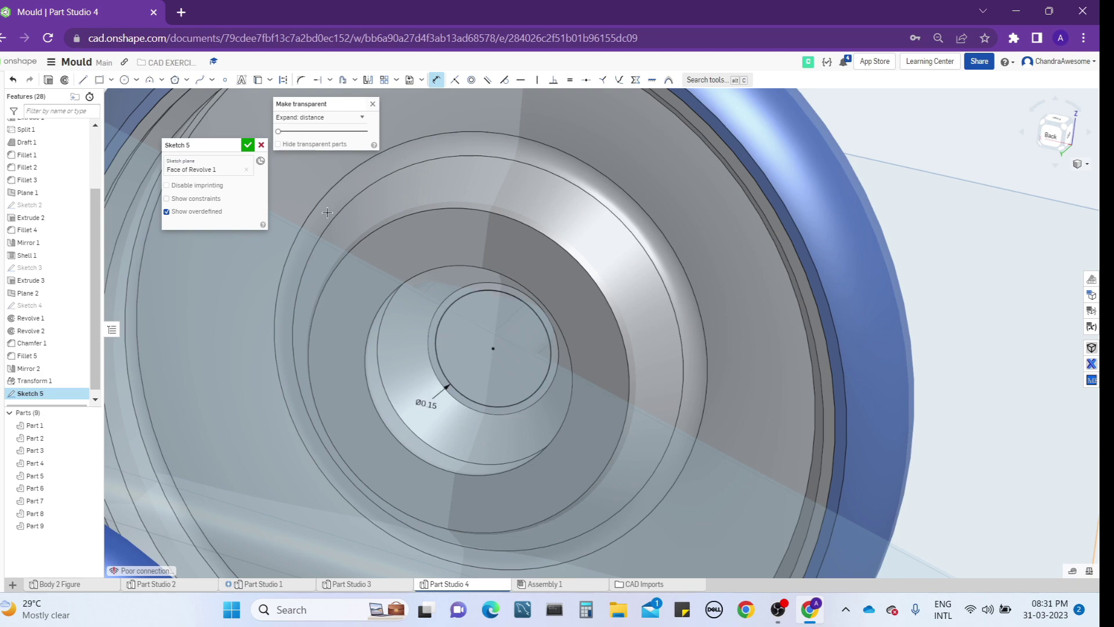
{"action": "left_click", "coordinate": [247, 145]}
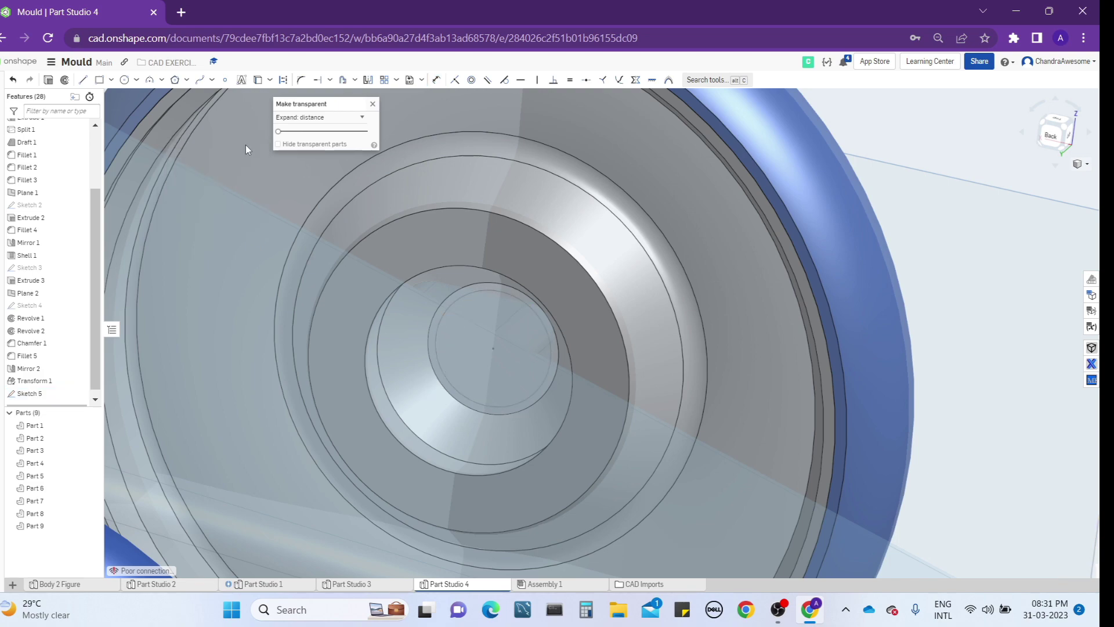
- Extrude the 0.15 in hub circle as a shaft up to the inner hub face of the opposite wheel
{"action": "left_click", "coordinate": [517, 330]}
{"action": "scroll", "coordinate": [517, 329], "scroll_direction": "down", "scroll_amount": 6}
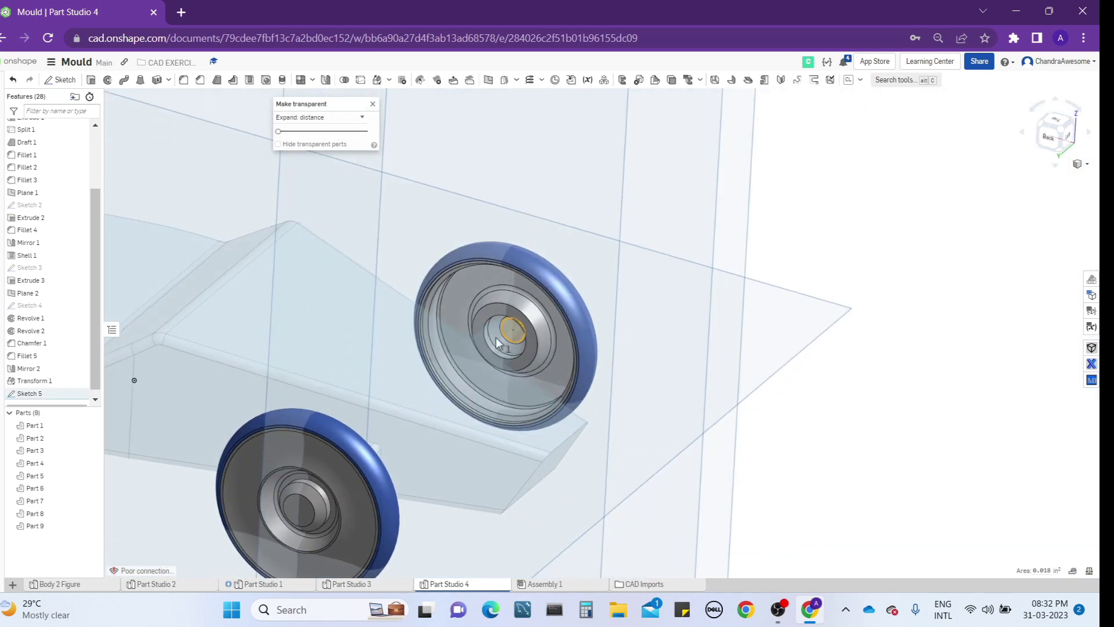
{"action": "right_click_drag", "start_coordinate": [496, 342], "coordinate": [394, 394]}
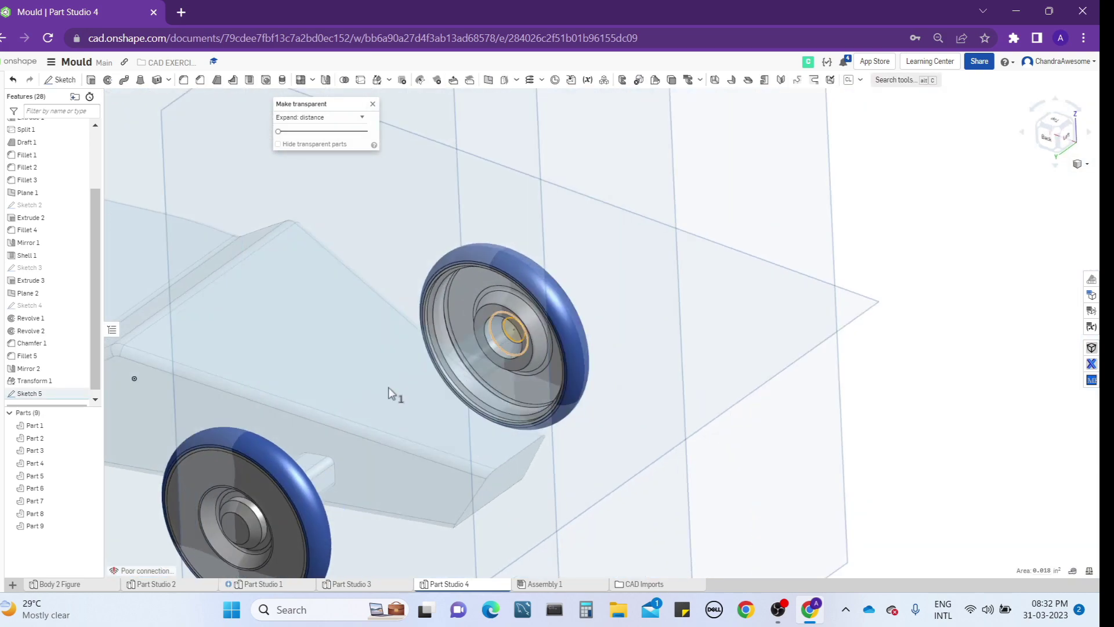
{"action": "left_click", "coordinate": [91, 81]}
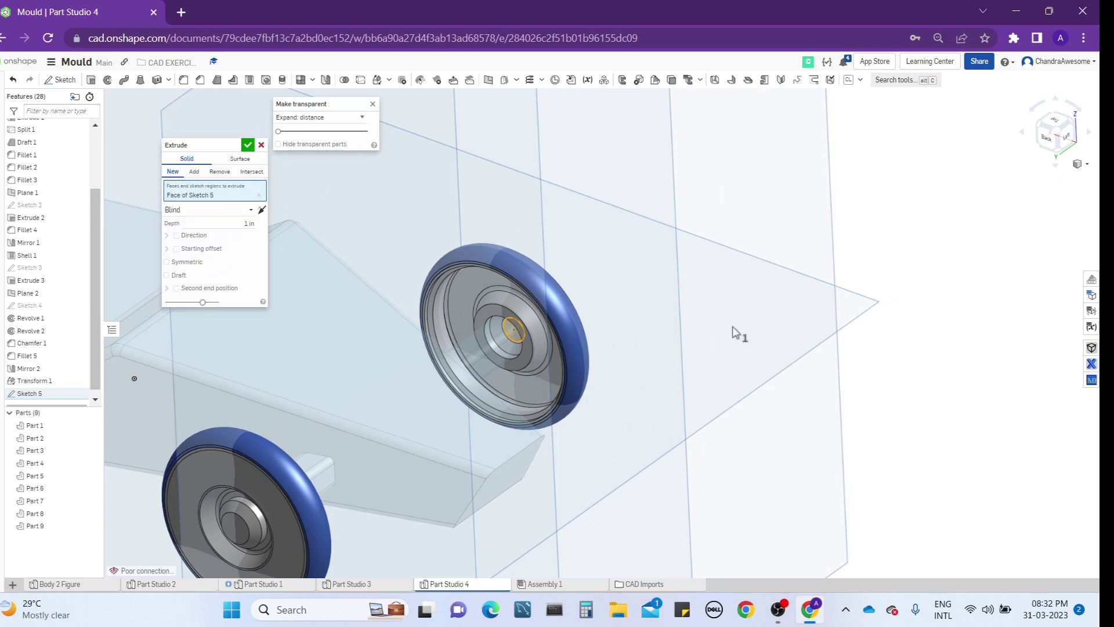
{"action": "right_click_drag", "start_coordinate": [704, 346], "coordinate": [365, 340]}
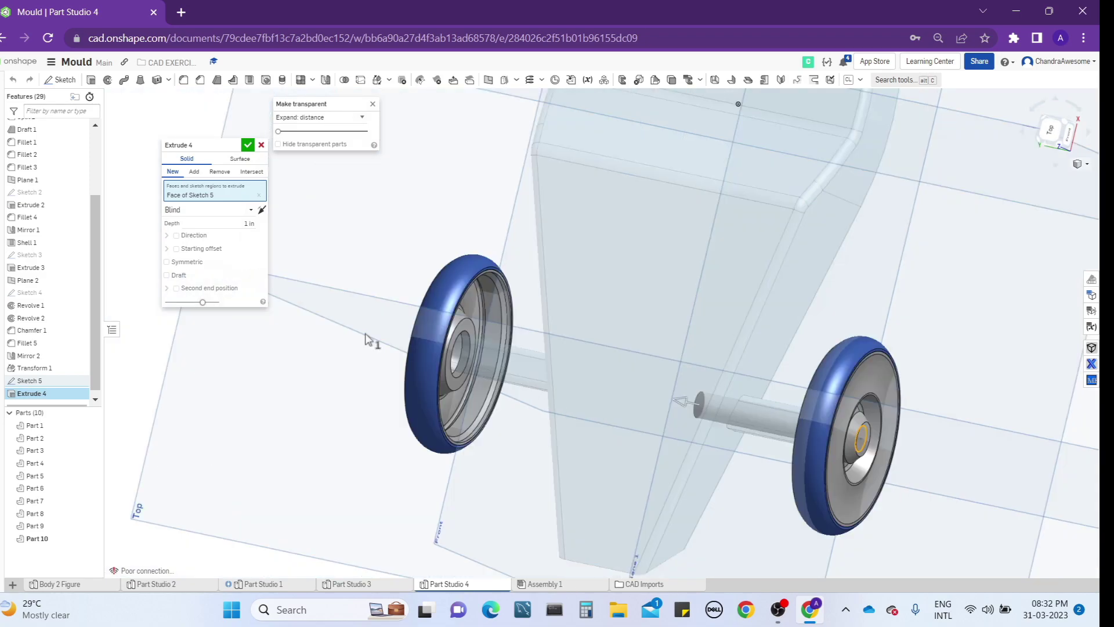
{"action": "left_click", "coordinate": [243, 212]}
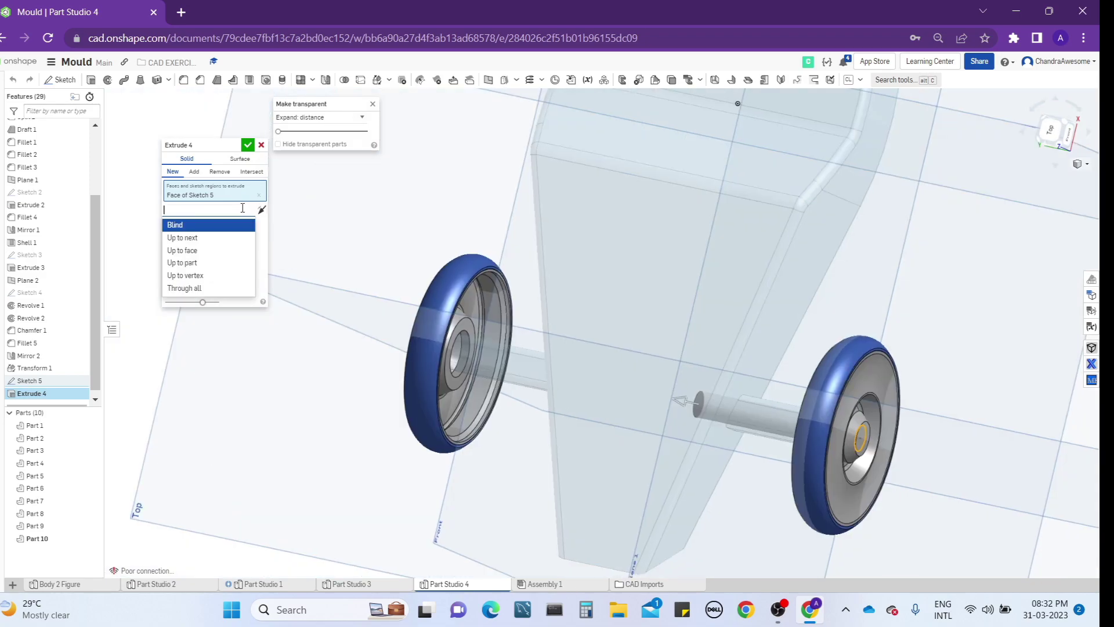
{"action": "left_click", "coordinate": [216, 253]}
{"action": "scroll", "coordinate": [462, 353], "scroll_direction": "up", "scroll_amount": 6}
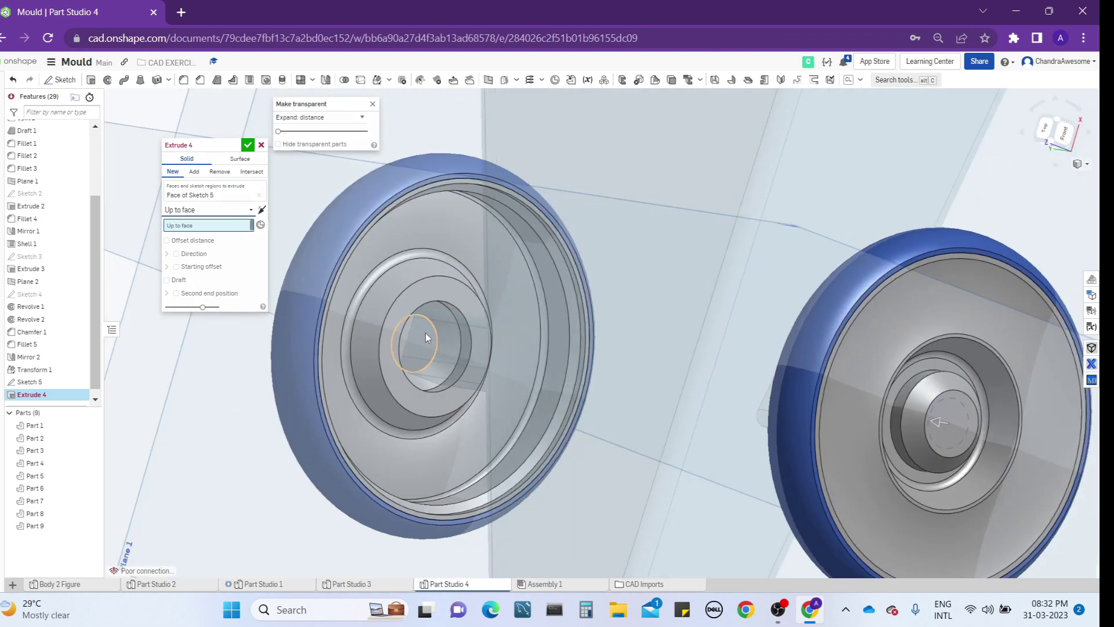
{"action": "left_click", "coordinate": [425, 334]}
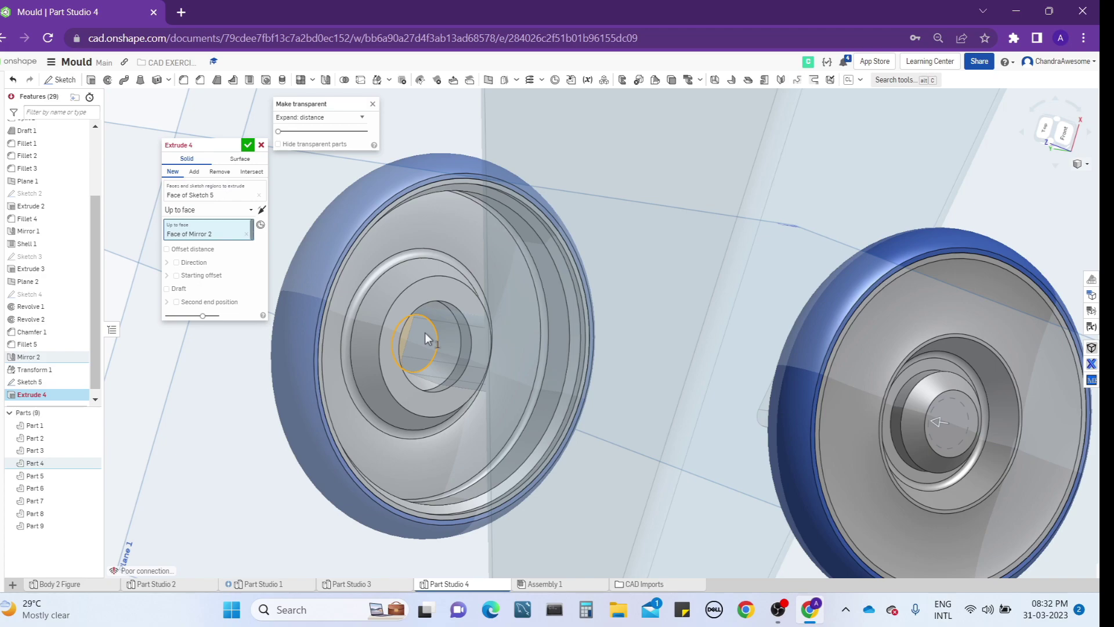
{"action": "right_click_drag", "start_coordinate": [435, 340], "coordinate": [440, 338]}
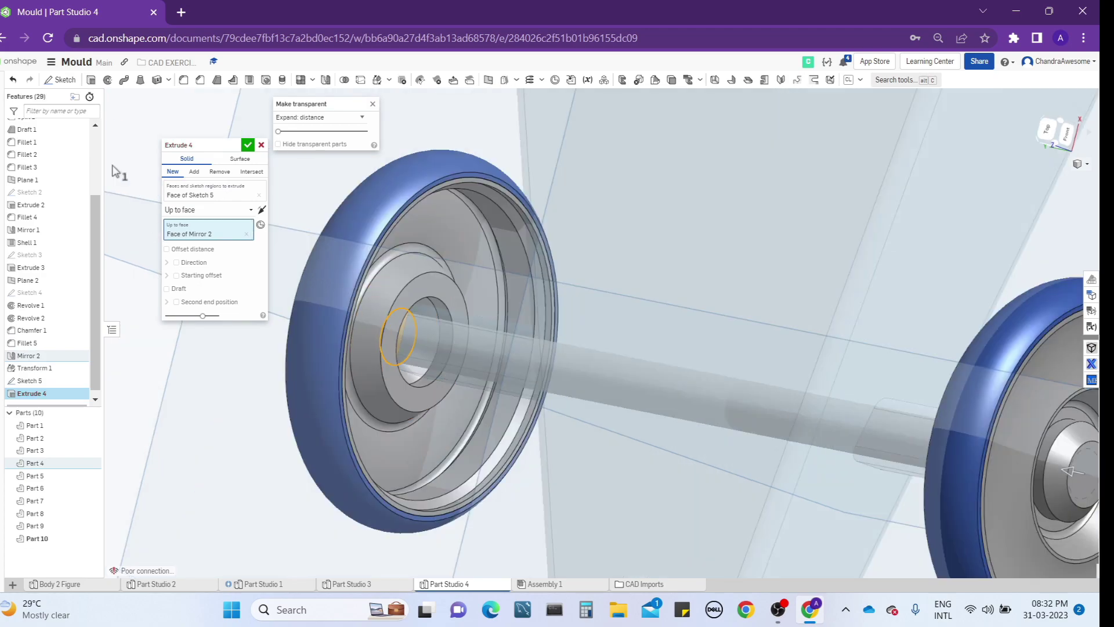
- Switch the shaft extrusion to Add with both connected wheels as merge scope, and accept it
{"action": "left_click", "coordinate": [195, 173]}
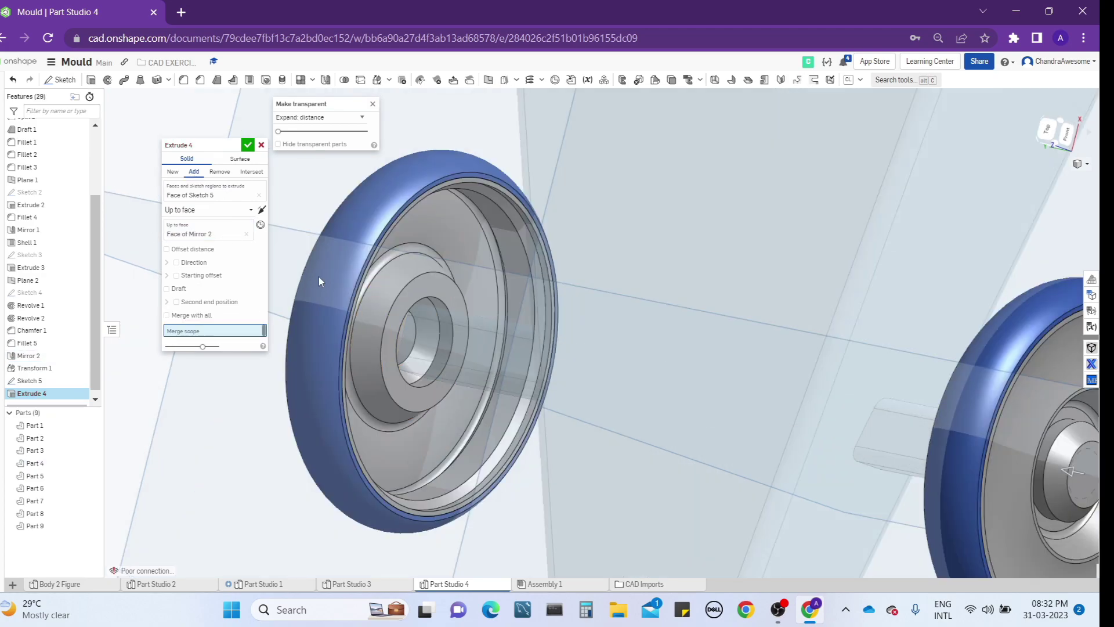
{"action": "scroll", "coordinate": [342, 277], "scroll_direction": "up", "scroll_amount": 3}
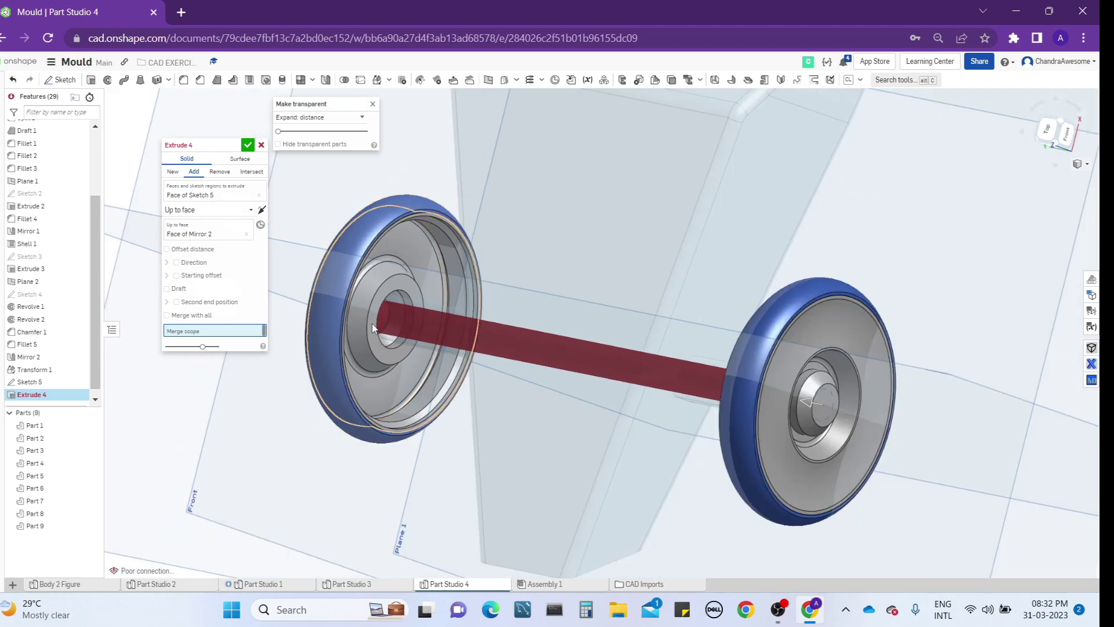
{"action": "left_click", "coordinate": [371, 323]}
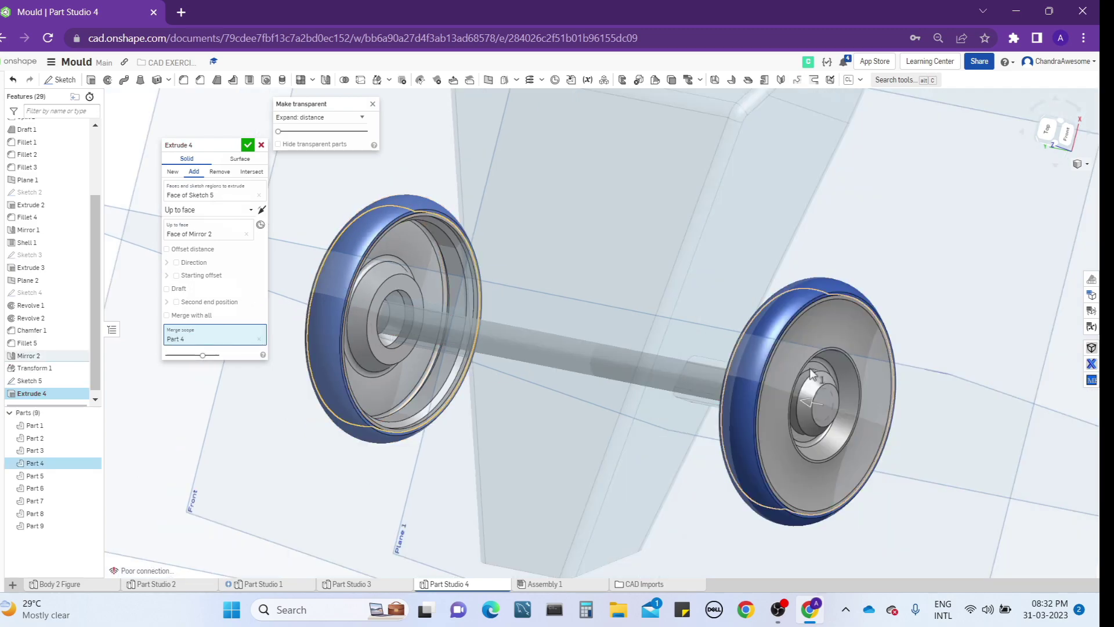
{"action": "left_click", "coordinate": [816, 347]}
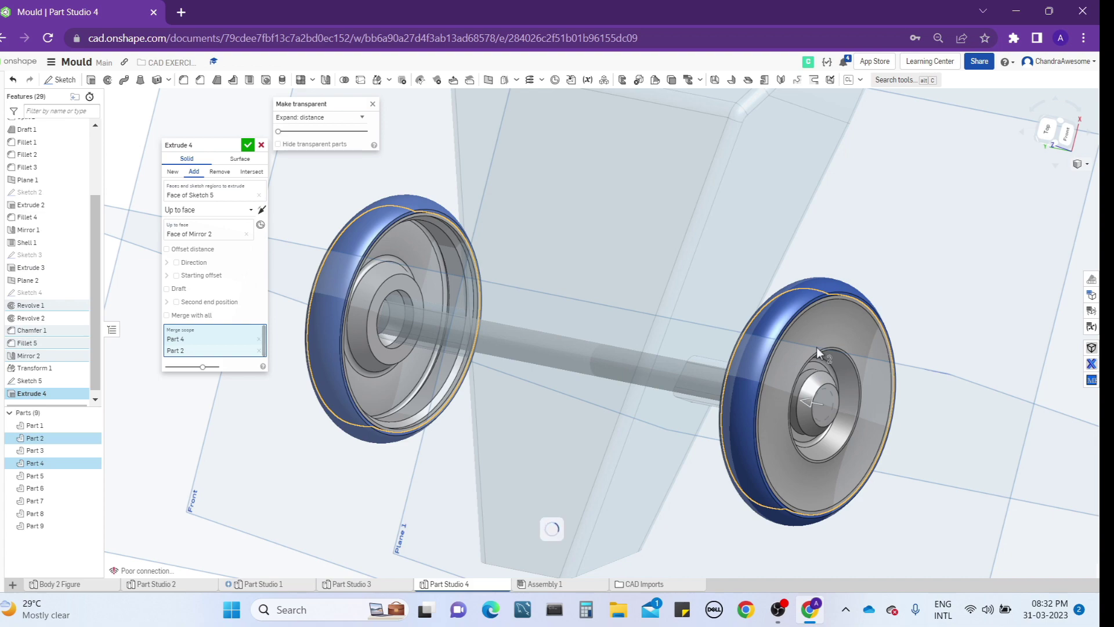
{"action": "left_click", "coordinate": [247, 145]}
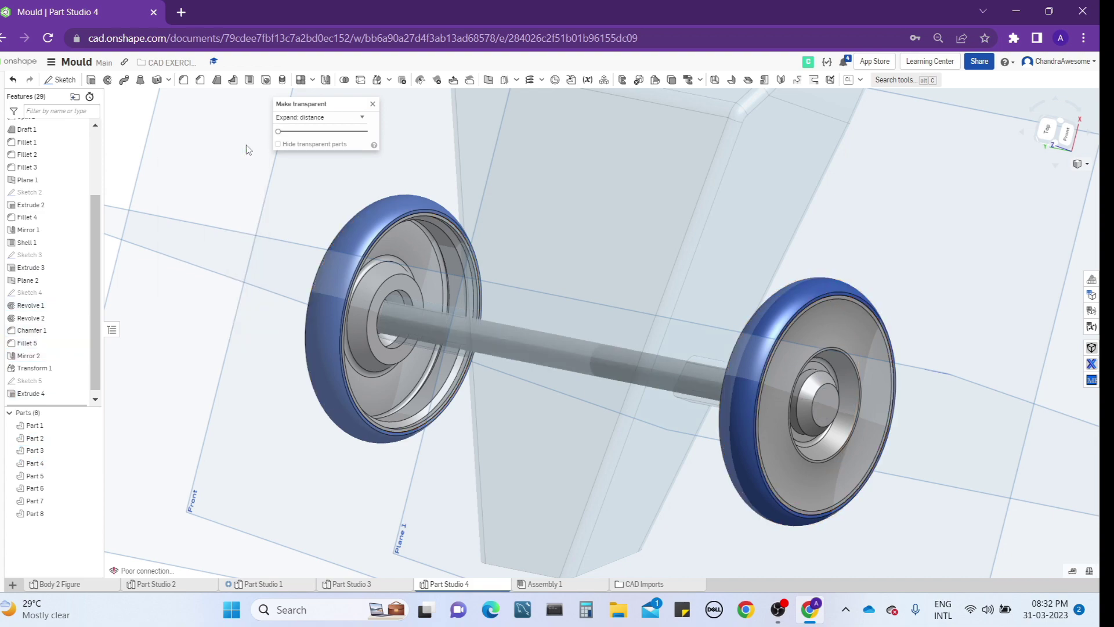
- Inspect the shaft joining the two wheels and end the transparent display of the vehicle body
{"action": "left_click", "coordinate": [464, 343]}
{"action": "left_click", "coordinate": [464, 342]}
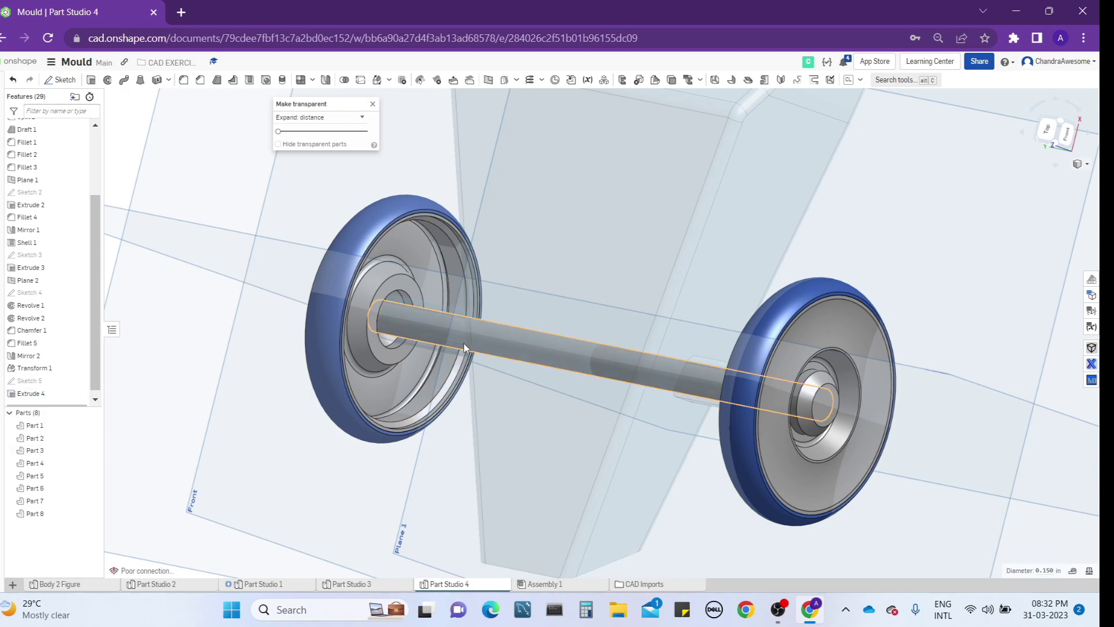
{"action": "left_click", "coordinate": [425, 267]}
{"action": "left_click", "coordinate": [425, 267]}
{"action": "right_click_drag", "start_coordinate": [487, 350], "coordinate": [538, 317]}
{"action": "scroll", "coordinate": [527, 305], "scroll_direction": "down", "scroll_amount": 10}
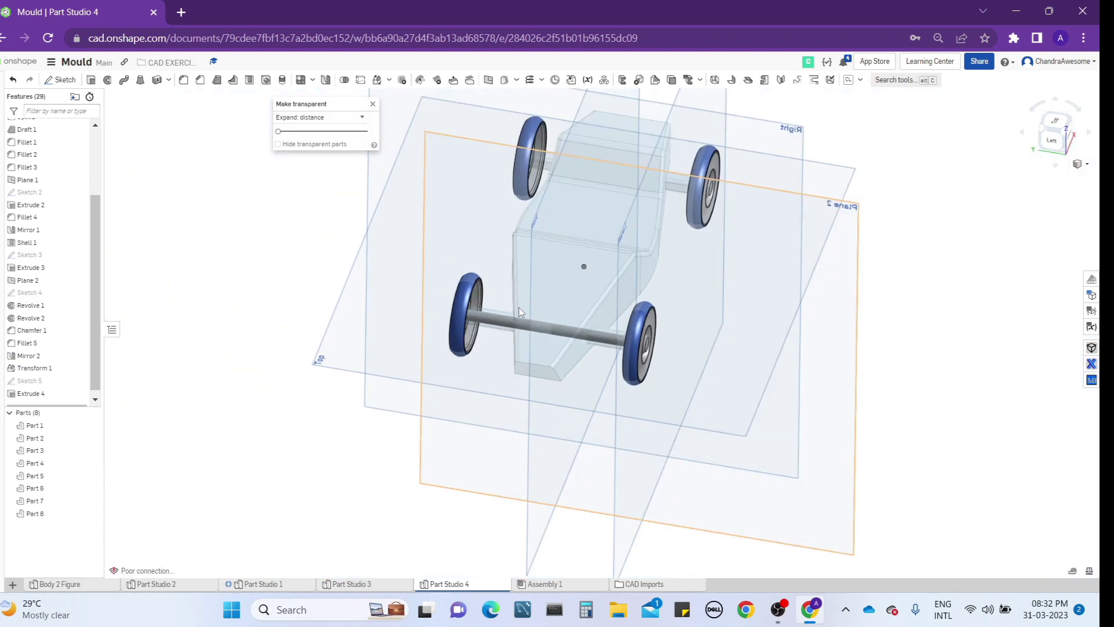
{"action": "middle_click_drag", "start_coordinate": [518, 308], "coordinate": [507, 364]}
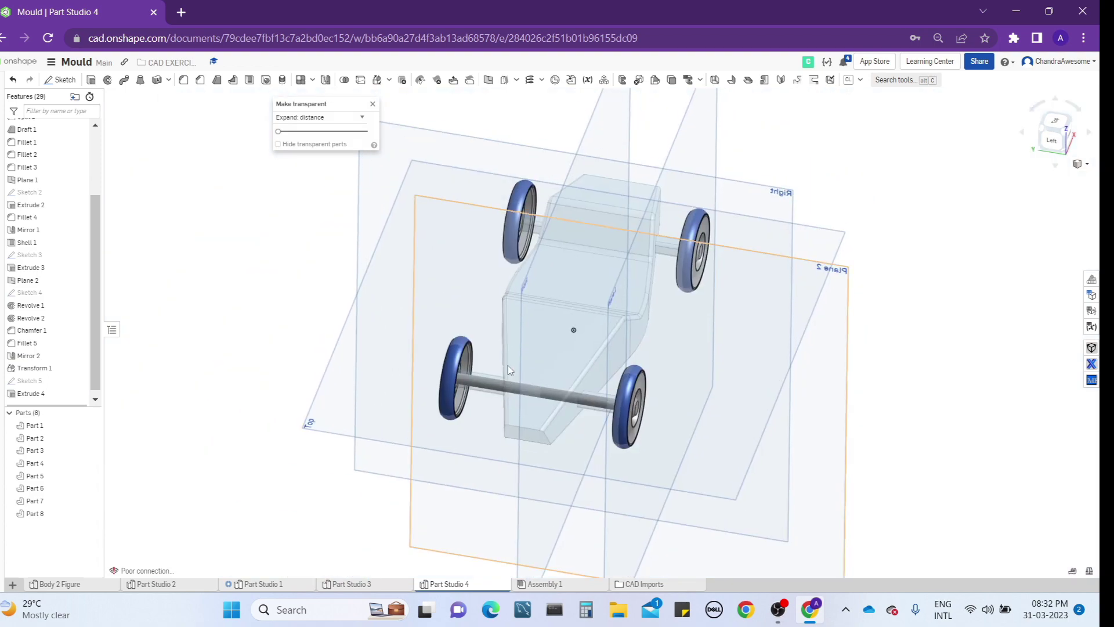
{"action": "left_click", "coordinate": [373, 104]}
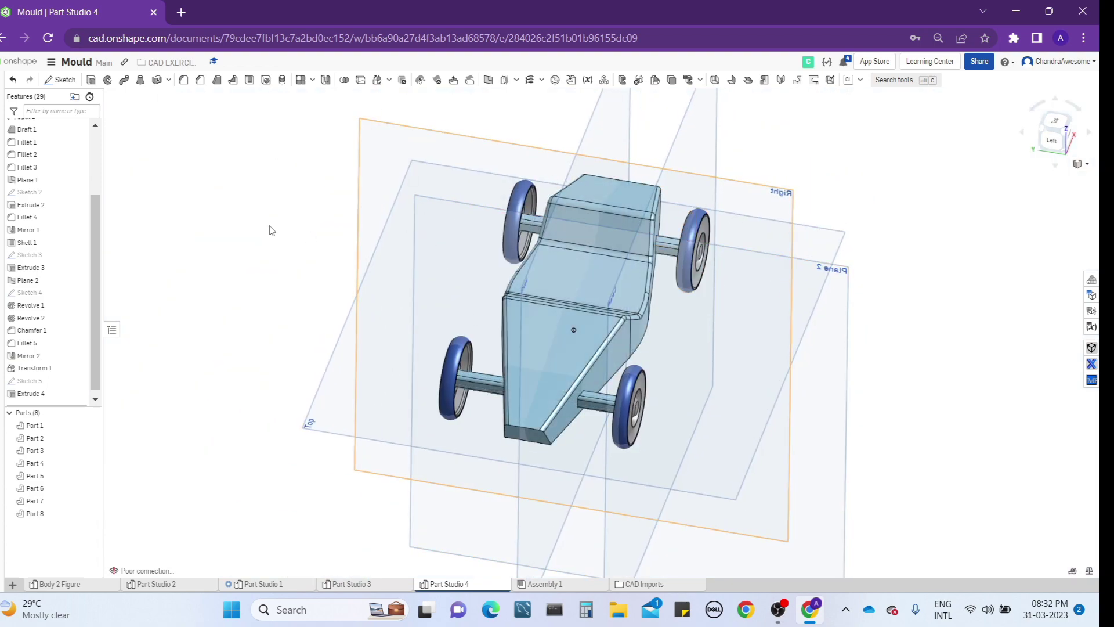
- Reorder Transform 1 below Extrude 4 in the feature history so the wheel copy includes the axle shaft
{"action": "right_click", "coordinate": [50, 374]}
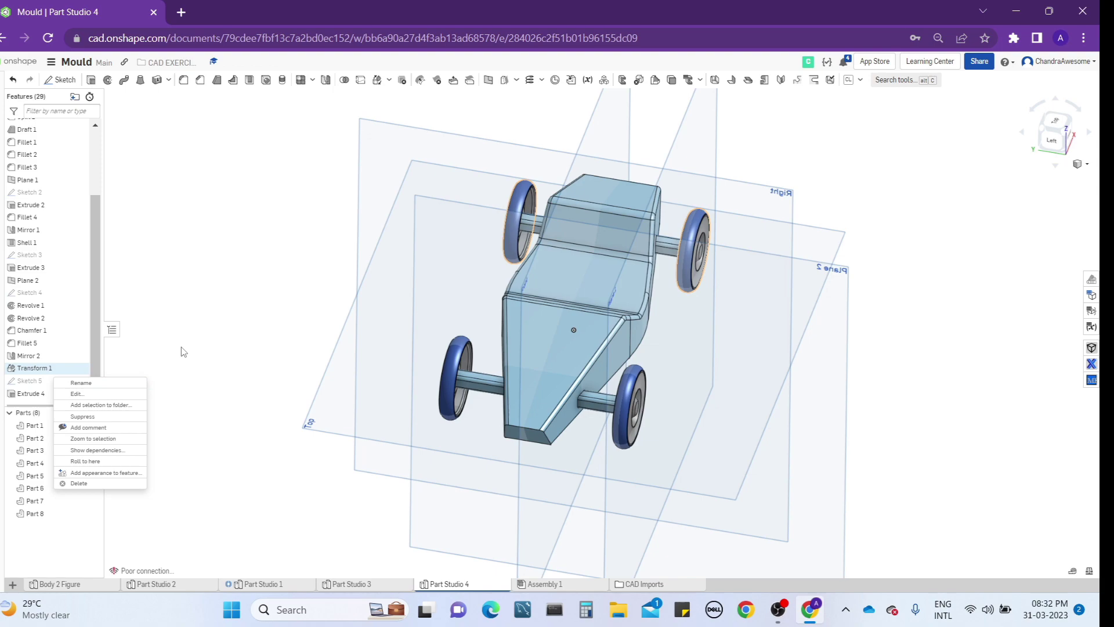
{"action": "left_click", "coordinate": [211, 326]}
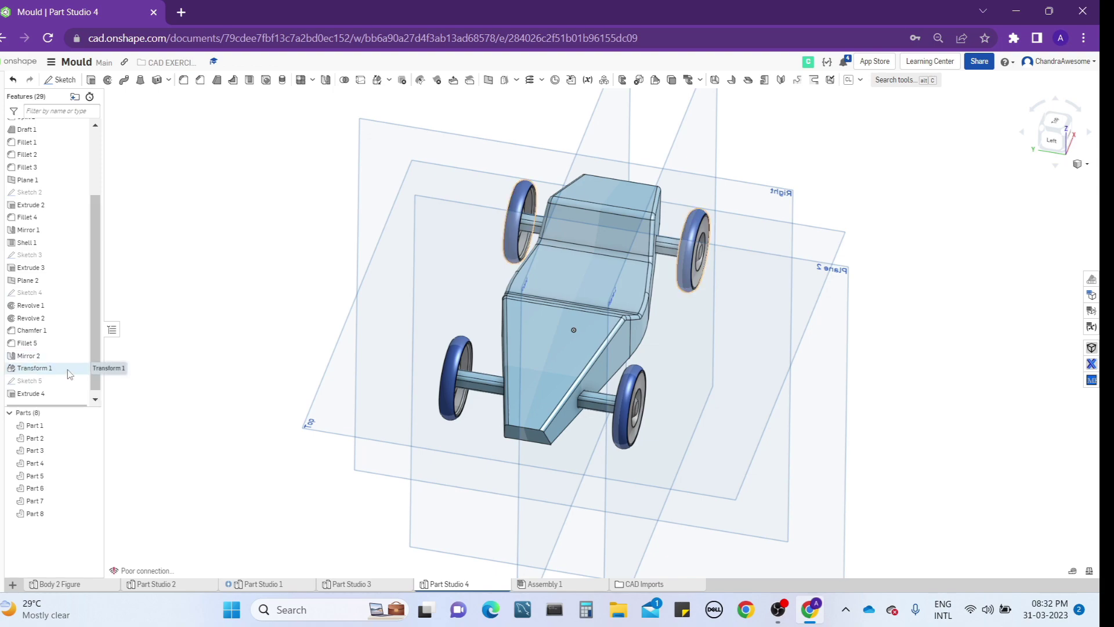
{"action": "left_click_drag", "start_coordinate": [68, 370], "coordinate": [67, 392]}
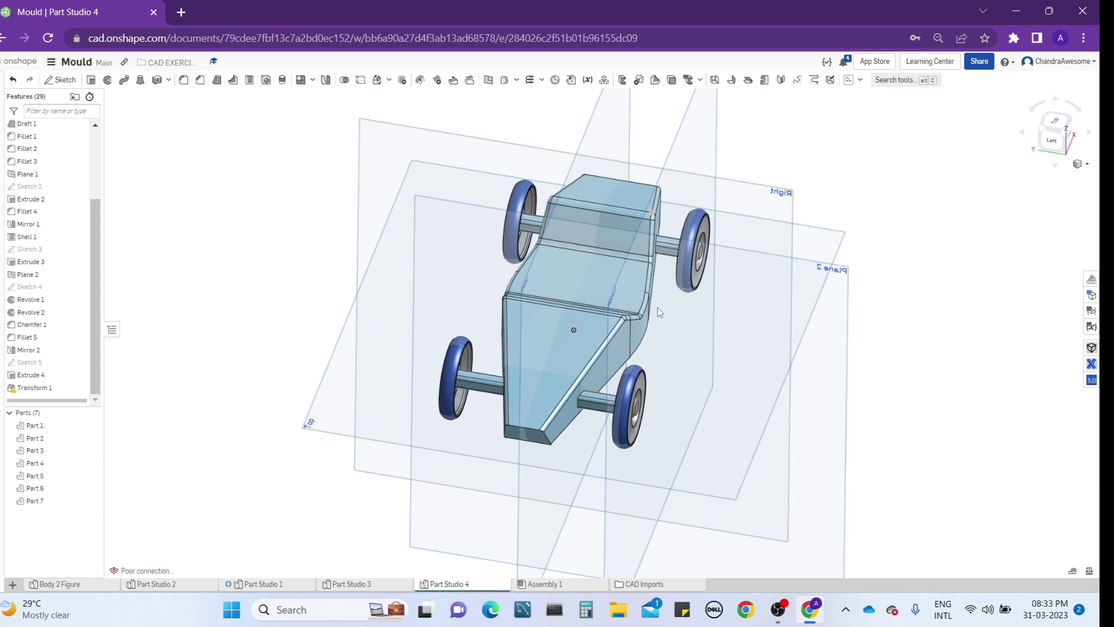
- Examine the hollow underside of the body and the axle shafts between both wheel pairs
{"action": "right_click_drag", "start_coordinate": [657, 308], "coordinate": [677, 262]}
{"action": "scroll", "coordinate": [587, 438], "scroll_direction": "up", "scroll_amount": 2}
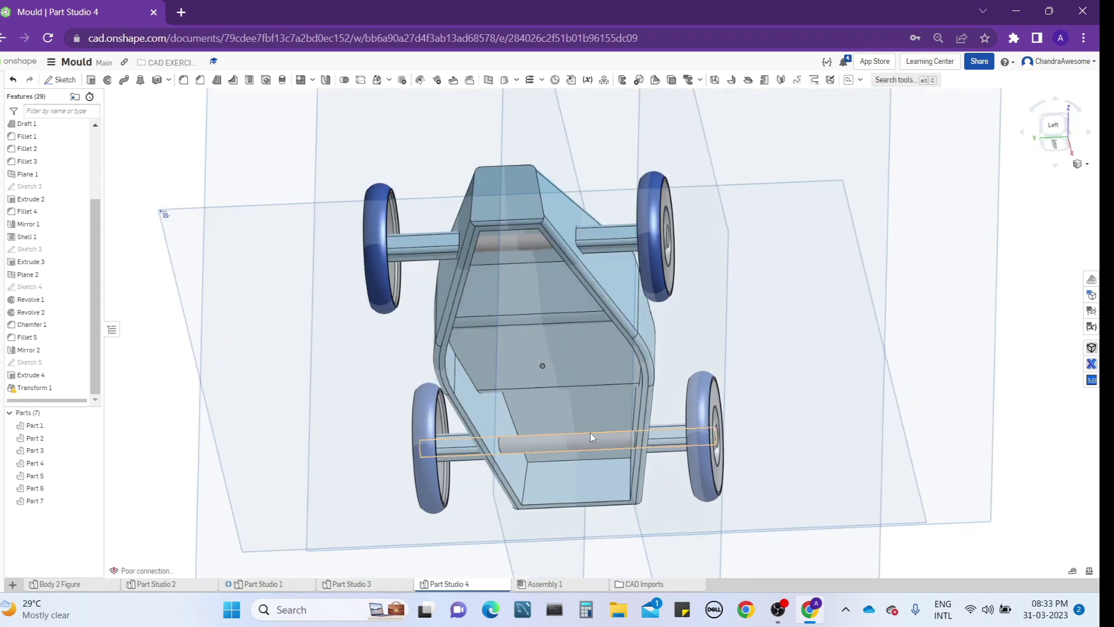
{"action": "right_click_drag", "start_coordinate": [590, 432], "coordinate": [570, 415]}
{"action": "scroll", "coordinate": [570, 414], "scroll_direction": "down", "scroll_amount": 4}
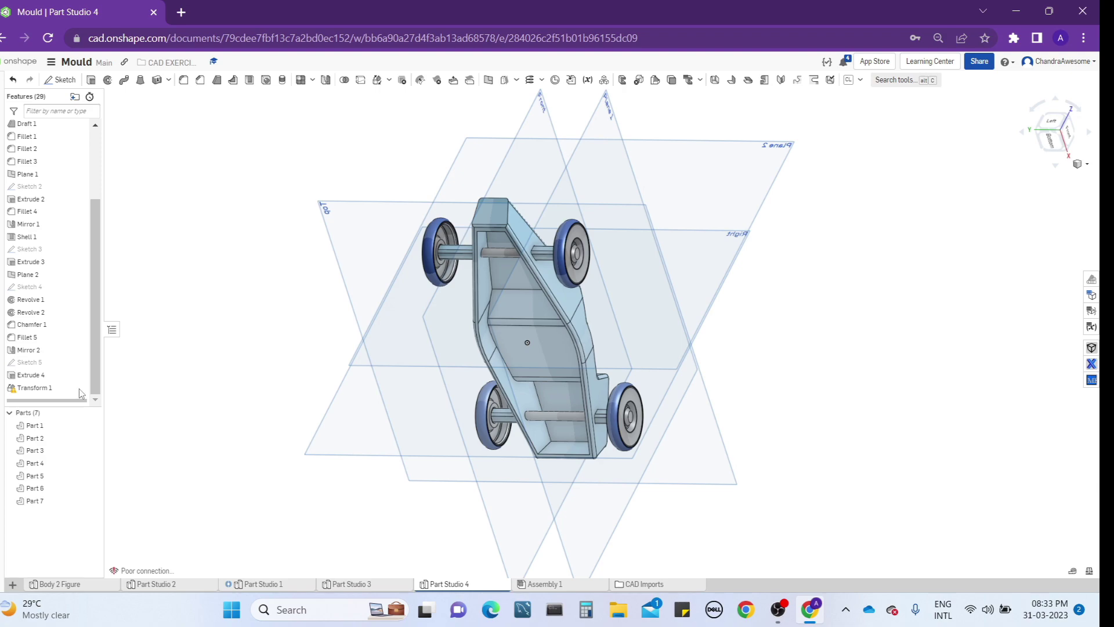
{"action": "left_click_drag", "start_coordinate": [80, 393], "coordinate": [58, 388]}
{"action": "right_click_drag", "start_coordinate": [553, 266], "coordinate": [579, 248]}
{"action": "scroll", "coordinate": [581, 273], "scroll_direction": "up", "scroll_amount": 3}
{"action": "scroll", "coordinate": [628, 241], "scroll_direction": "down", "scroll_amount": 3}
{"action": "scroll", "coordinate": [580, 249], "scroll_direction": "up", "scroll_amount": 6}
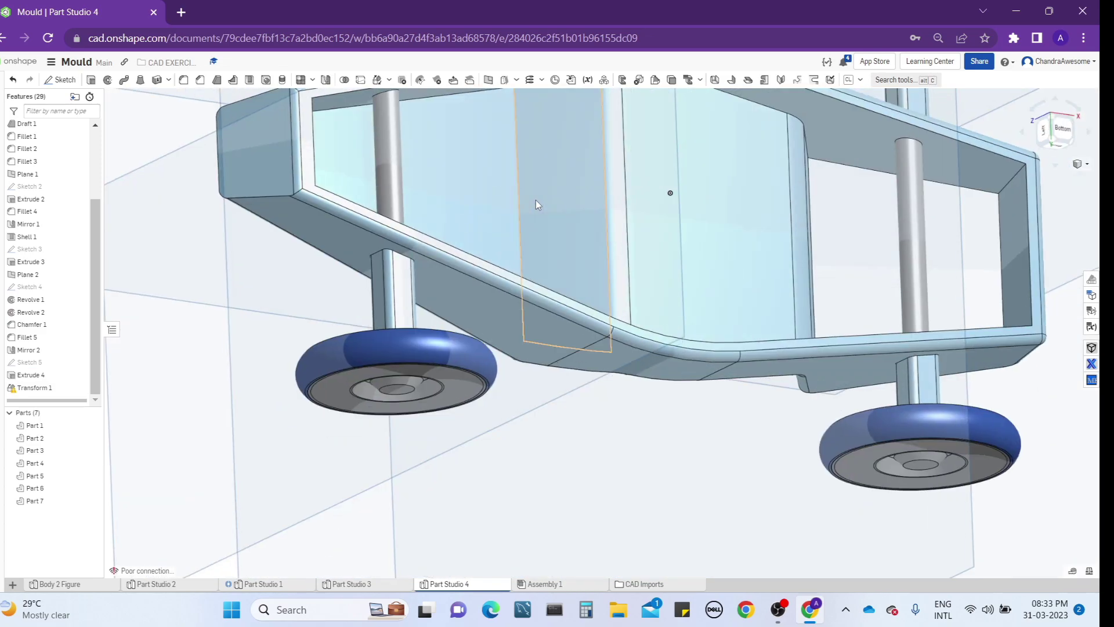
{"action": "middle_click_drag", "start_coordinate": [535, 200], "coordinate": [512, 368]}
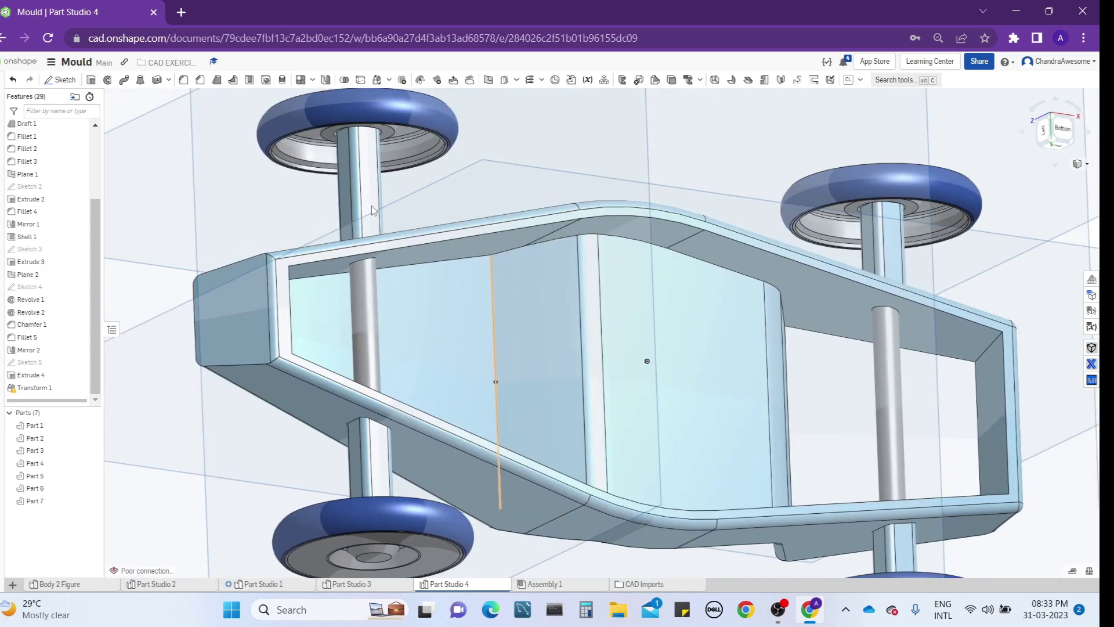
- Fillet the two crosswise inner edges of the shelled body, near the axle shafts, with a 0.05 in radius
{"action": "left_click", "coordinate": [183, 79]}
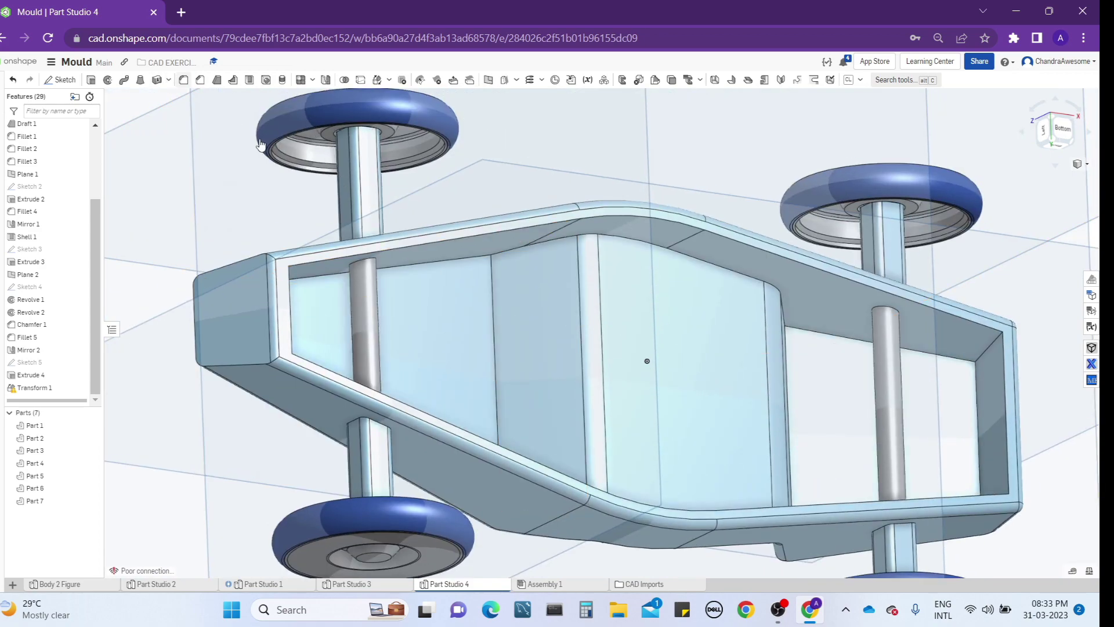
{"action": "left_click", "coordinate": [492, 274]}
{"action": "right_click_drag", "start_coordinate": [647, 296], "coordinate": [866, 365]}
{"action": "left_click", "coordinate": [861, 365]}
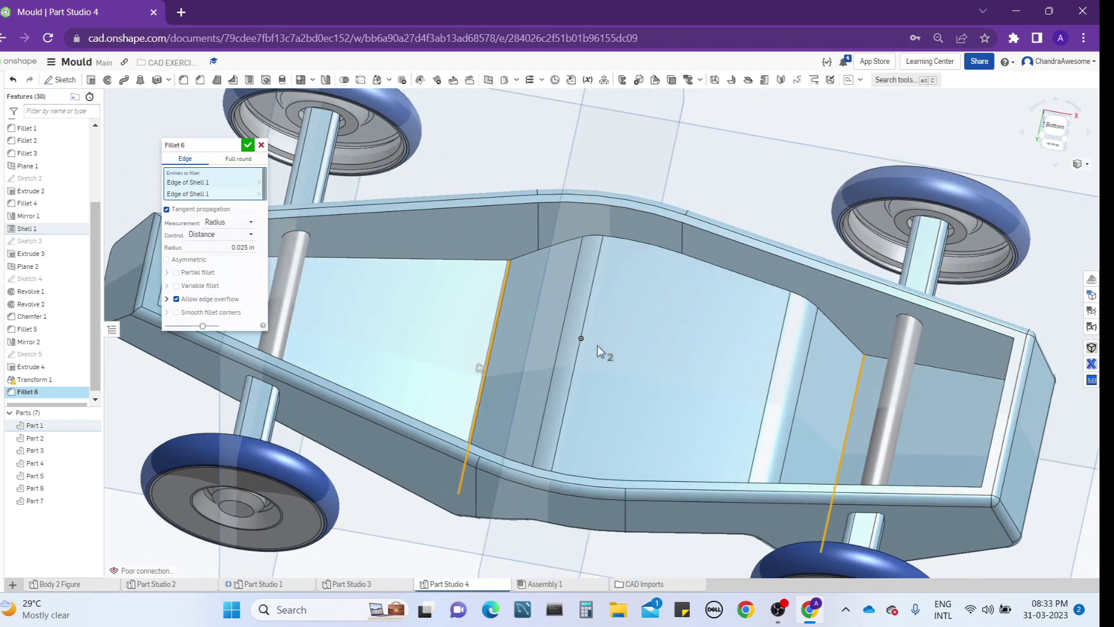
{"action": "left_click", "coordinate": [206, 250]}
{"action": "type", "text": "0.0"}
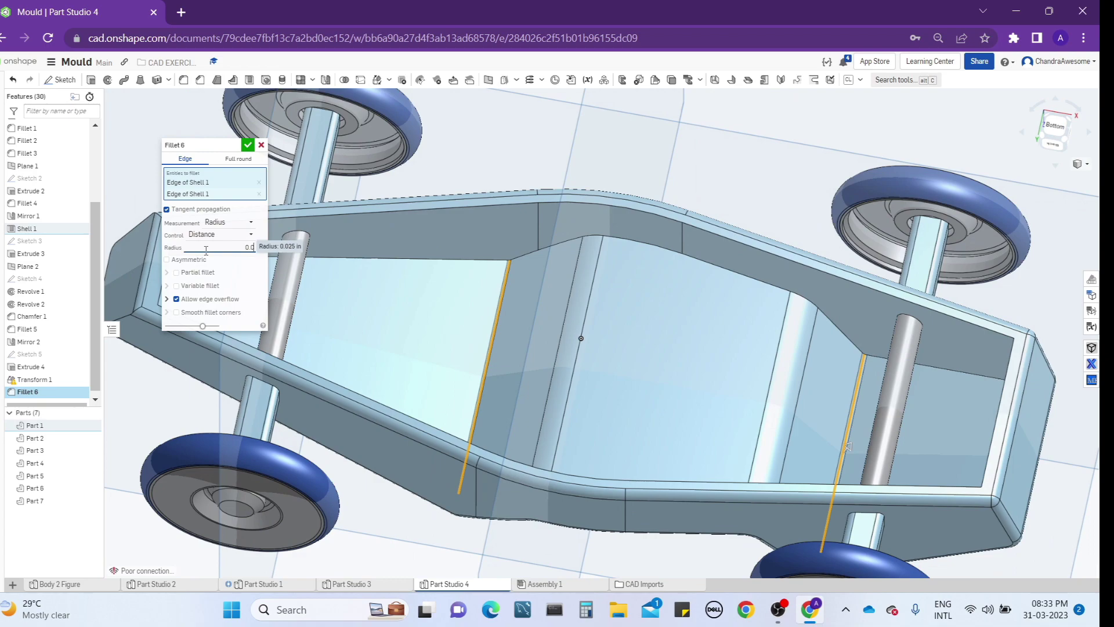
{"action": "type", "text": "5"}
{"action": "key", "text": "Return"}
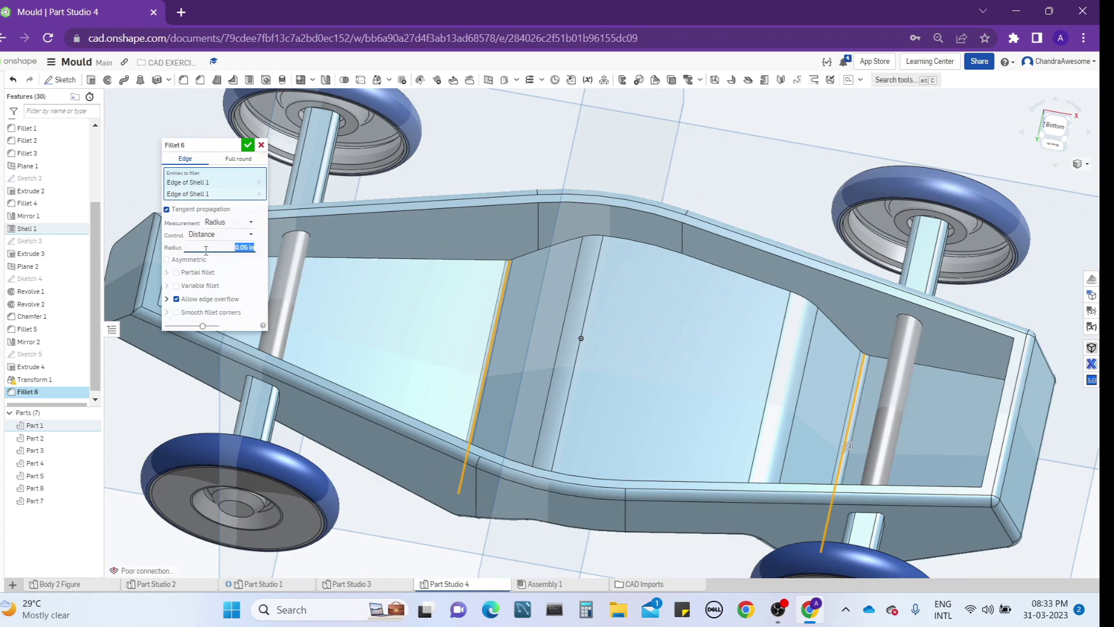
{"action": "left_click", "coordinate": [247, 144]}
- Fillet the two lengthwise inner edges of the shelled nose and the crosswise inner edges at both body ends with a 0.05 in radius
{"action": "right_click_drag", "start_coordinate": [461, 220], "coordinate": [417, 219]}
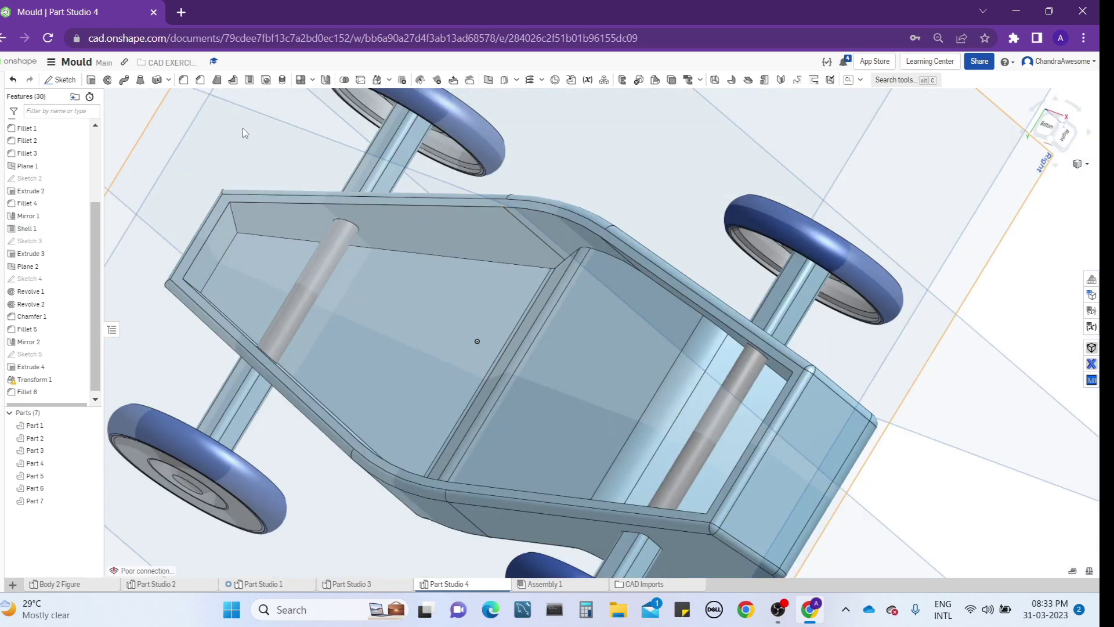
{"action": "key", "text": "shift+f"}
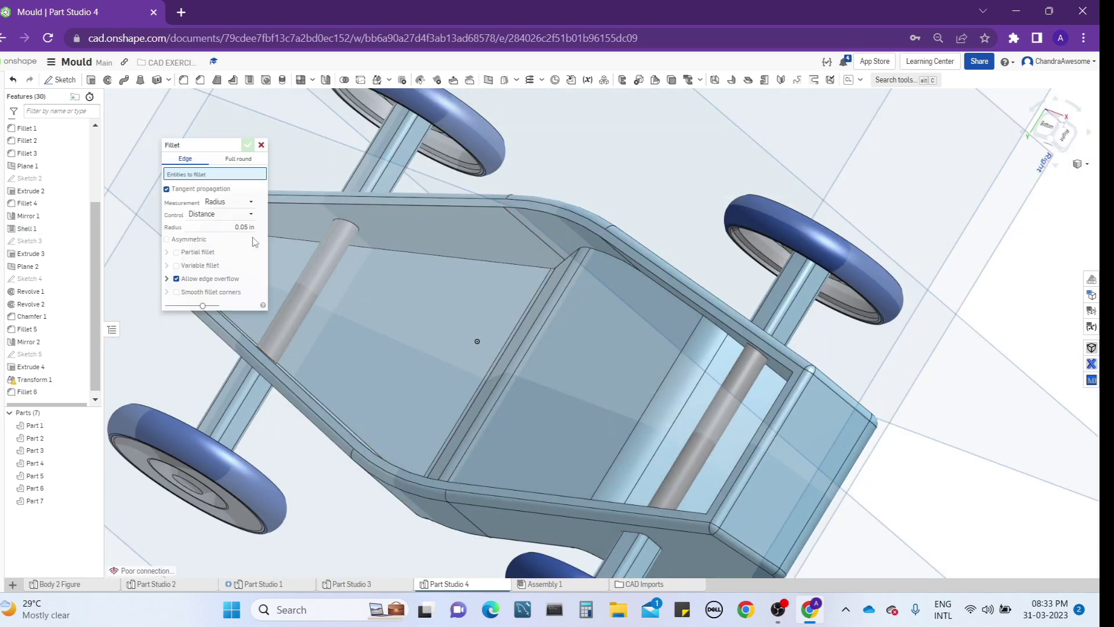
{"action": "left_click", "coordinate": [377, 249]}
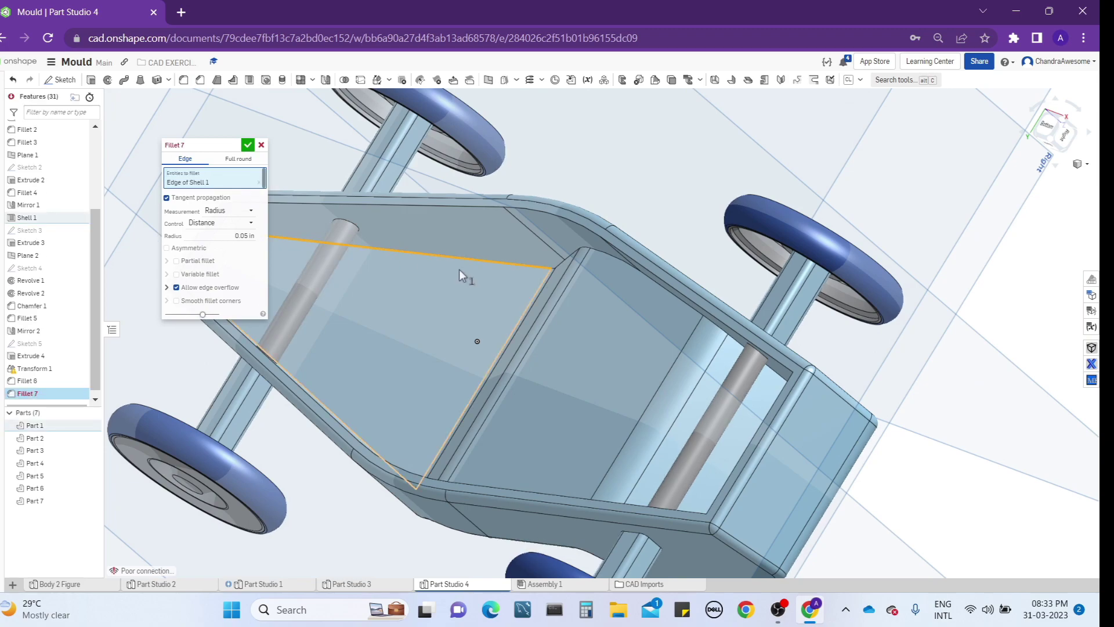
{"action": "right_click_drag", "start_coordinate": [459, 269], "coordinate": [487, 273]}
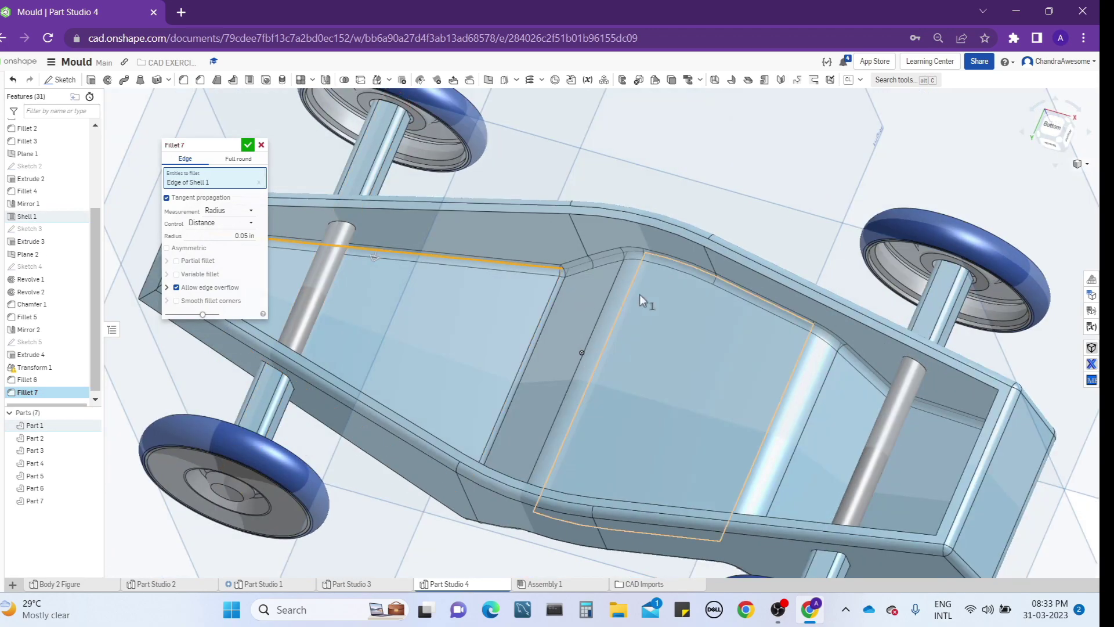
{"action": "right_click_drag", "start_coordinate": [642, 303], "coordinate": [502, 433]}
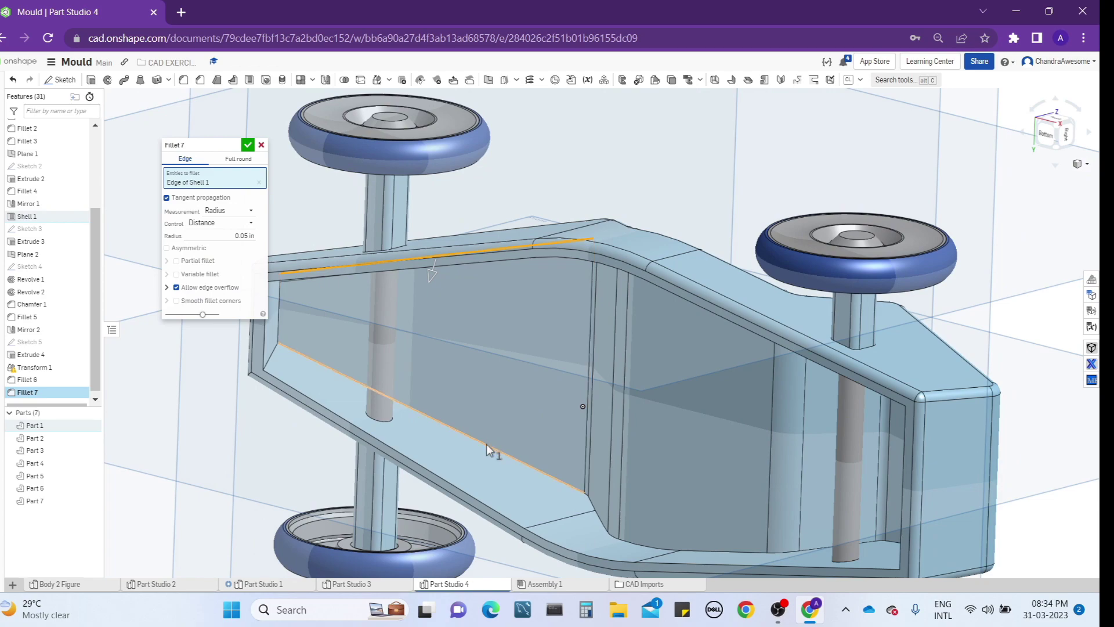
{"action": "left_click", "coordinate": [503, 433]}
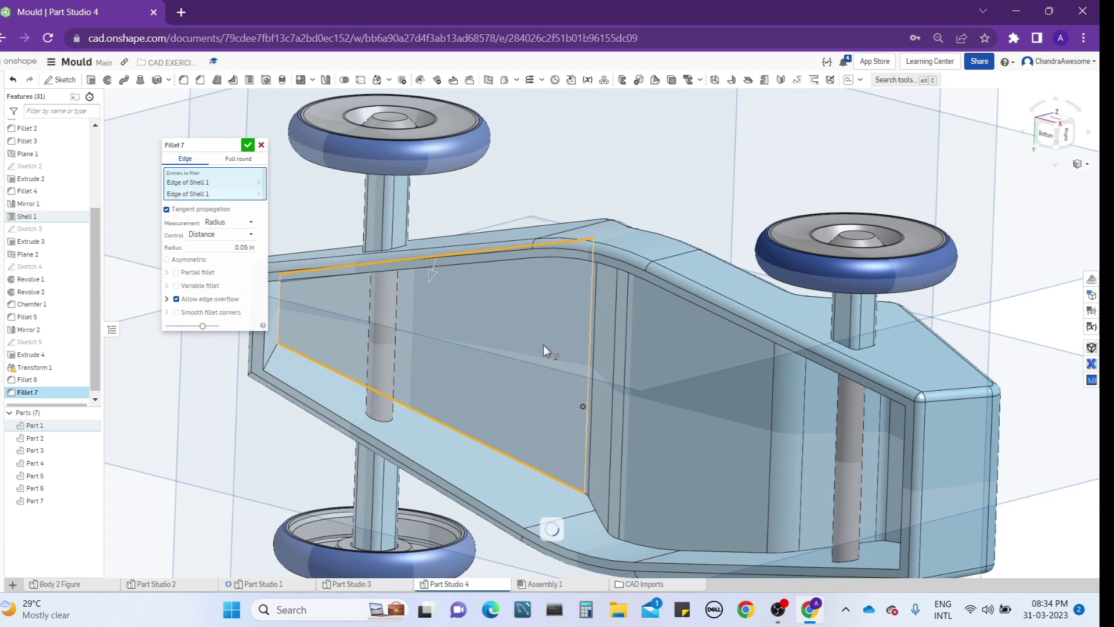
{"action": "right_click_drag", "start_coordinate": [543, 344], "coordinate": [621, 353]}
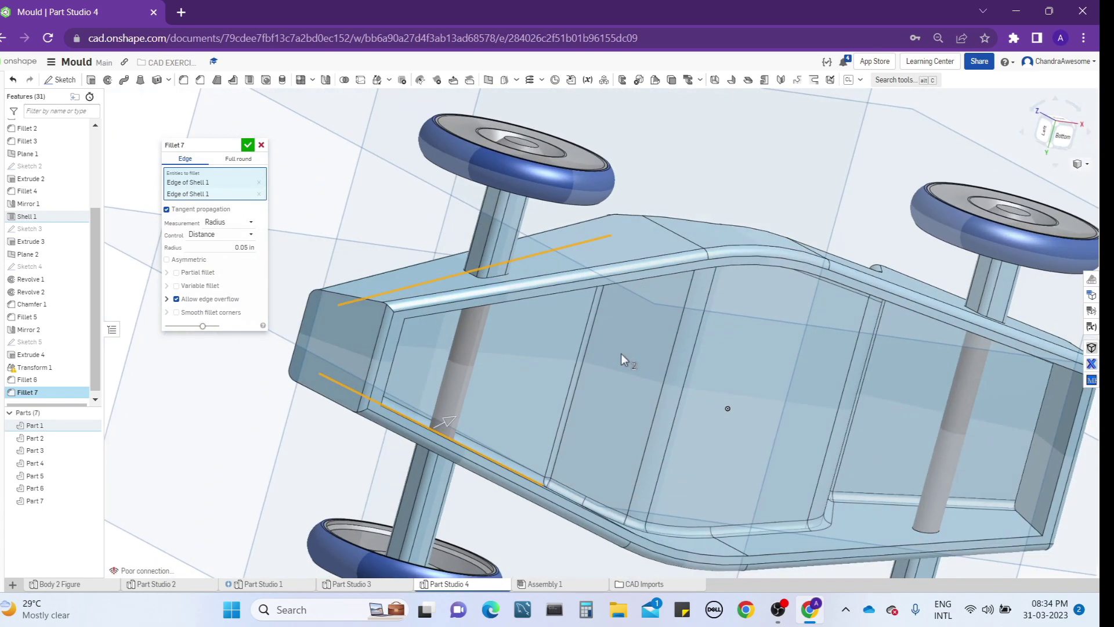
{"action": "left_click", "coordinate": [1032, 447]}
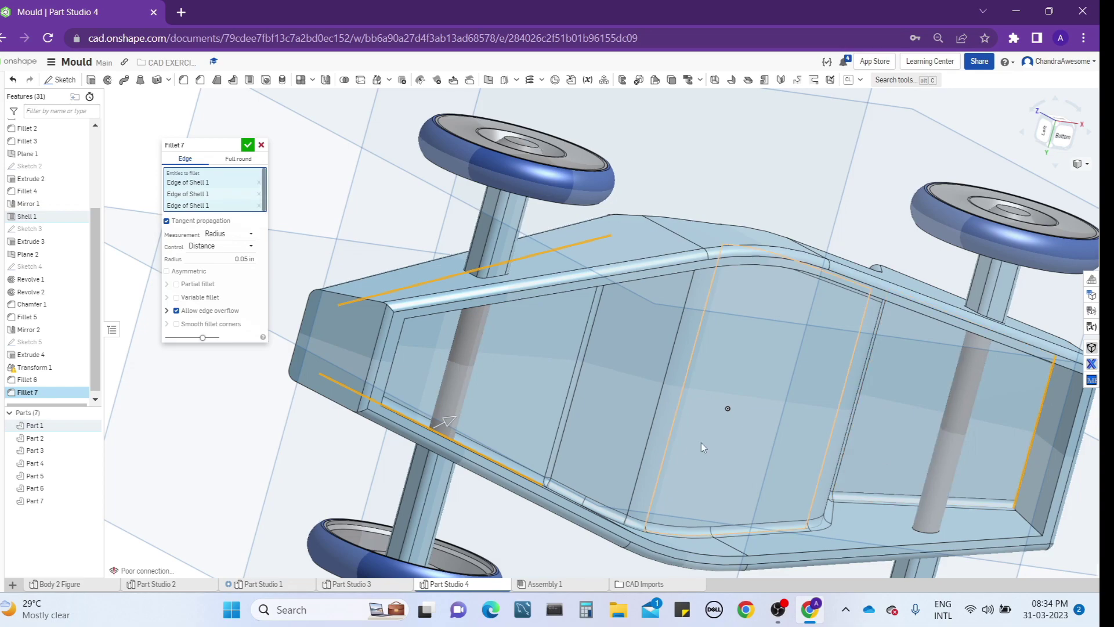
{"action": "right_click_drag", "start_coordinate": [701, 442], "coordinate": [410, 435]}
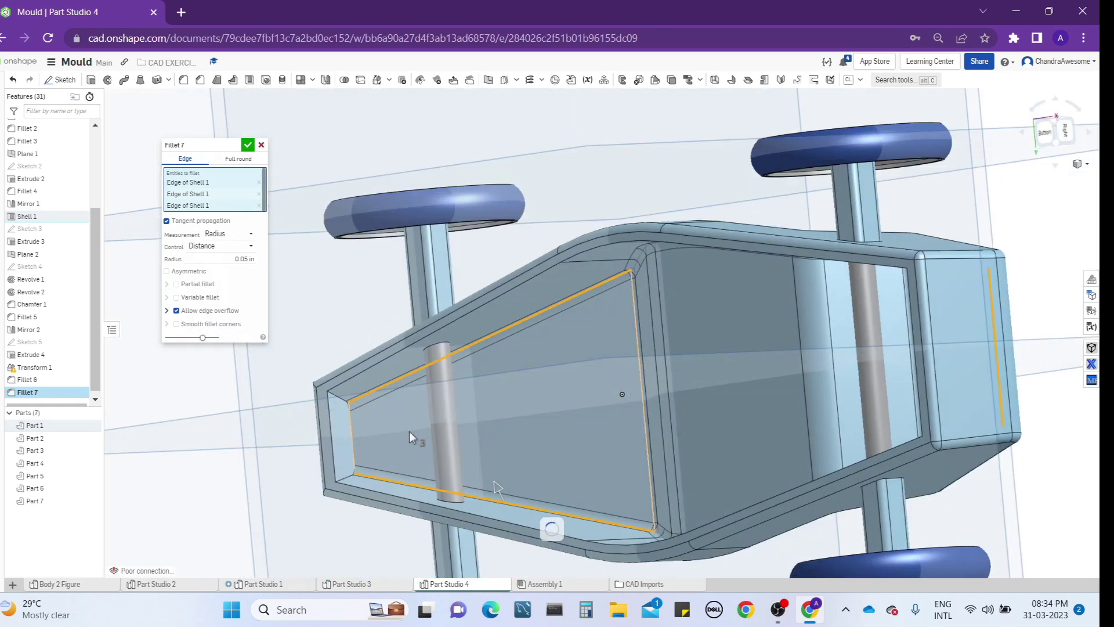
{"action": "left_click", "coordinate": [352, 430]}
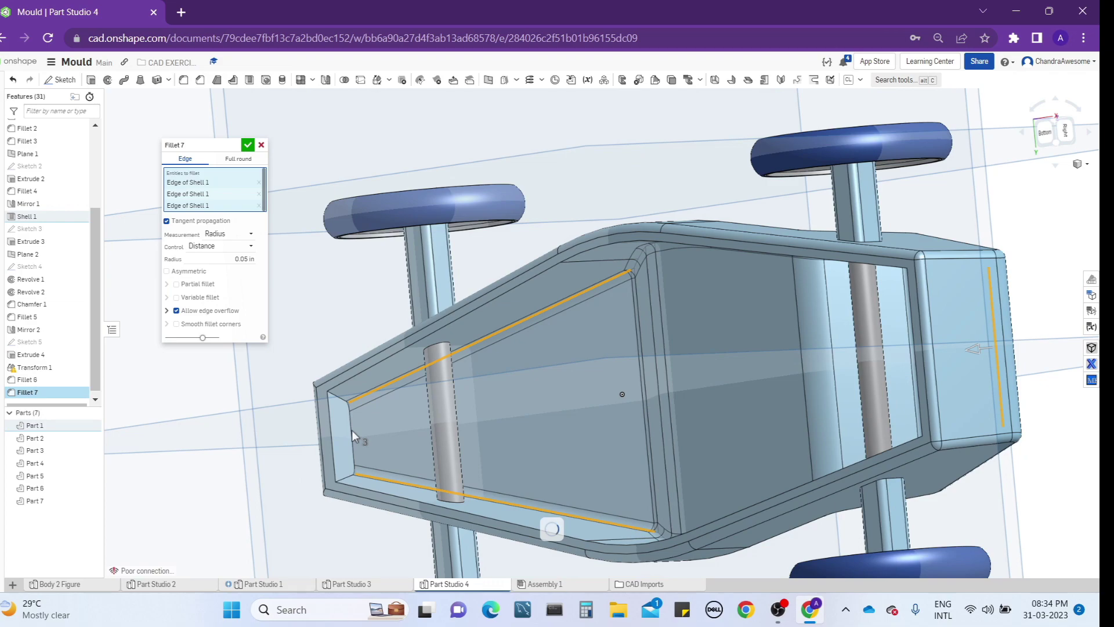
{"action": "left_click", "coordinate": [248, 146]}
- Inspect the whole vehicle in isometric view and from above, then look closer at the nose's top face
{"action": "key", "text": "f"}
{"action": "right_click_drag", "start_coordinate": [556, 267], "coordinate": [640, 383]}
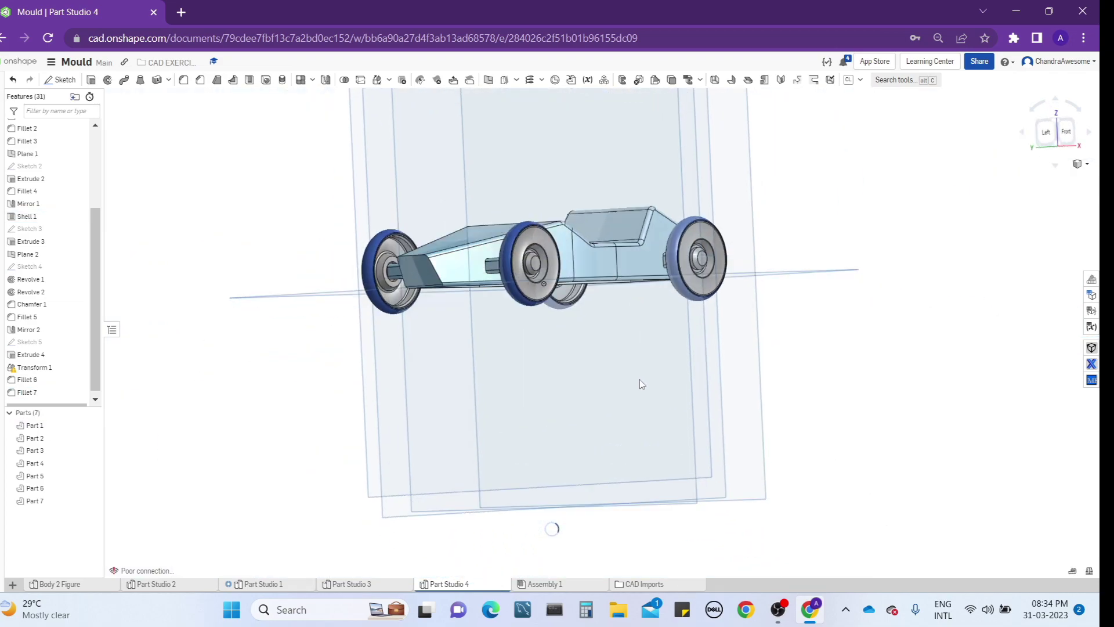
{"action": "key", "text": "shift+7"}
{"action": "mouse_move", "coordinate": [443, 258]}
{"action": "right_mouse_down"}
{"action": "mouse_move", "coordinate": [627, 248]}
{"action": "mouse_move", "coordinate": [577, 298]}
{"action": "mouse_move", "coordinate": [443, 261]}
{"action": "mouse_move", "coordinate": [589, 221]}
{"action": "mouse_move", "coordinate": [479, 194]}
{"action": "mouse_move", "coordinate": [464, 207]}
{"action": "mouse_move", "coordinate": [459, 250]}
{"action": "right_mouse_up"}
{"action": "right_click_drag", "start_coordinate": [483, 333], "coordinate": [503, 379]}
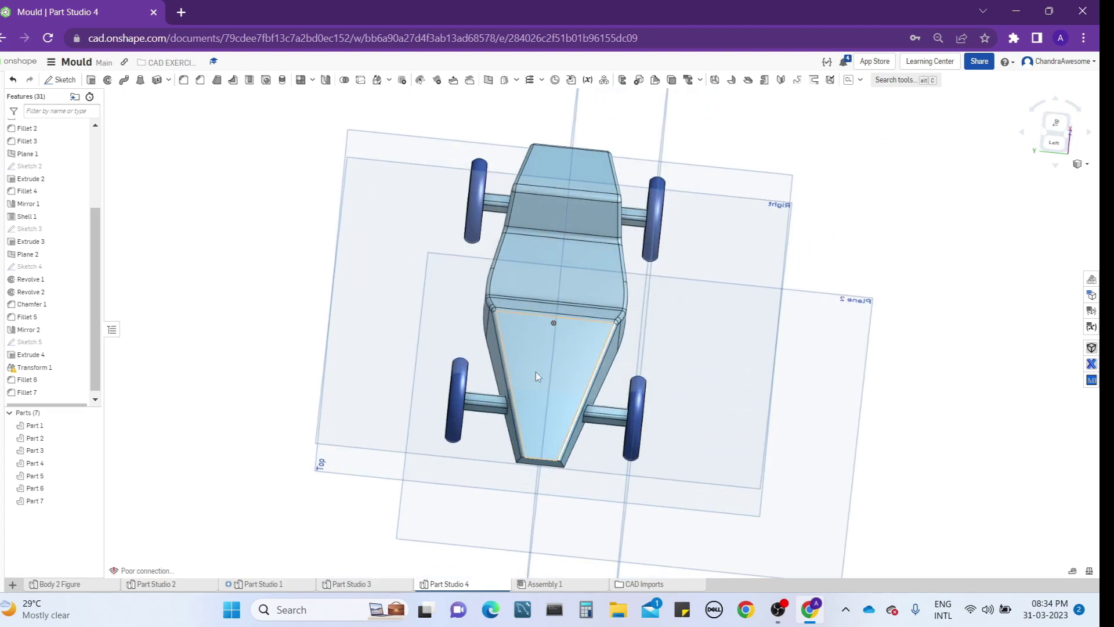
{"action": "scroll", "coordinate": [538, 379], "scroll_direction": "up", "scroll_amount": 2}
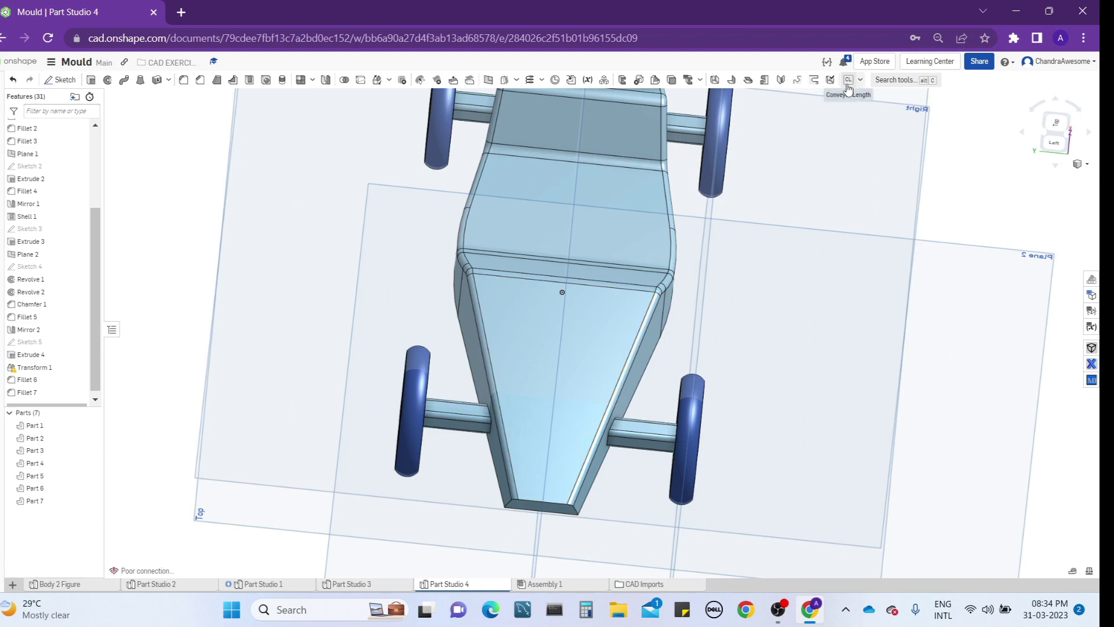
{"action": "right_click_drag", "start_coordinate": [680, 326], "coordinate": [563, 319]}
{"action": "left_click", "coordinate": [534, 277]}
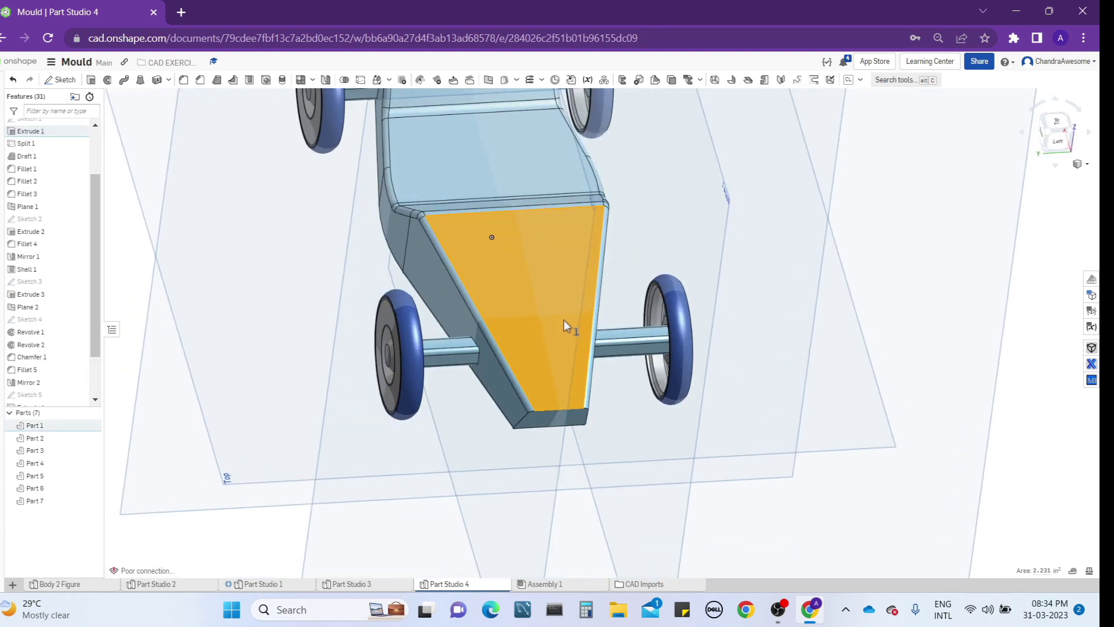
{"action": "key", "text": "n"}
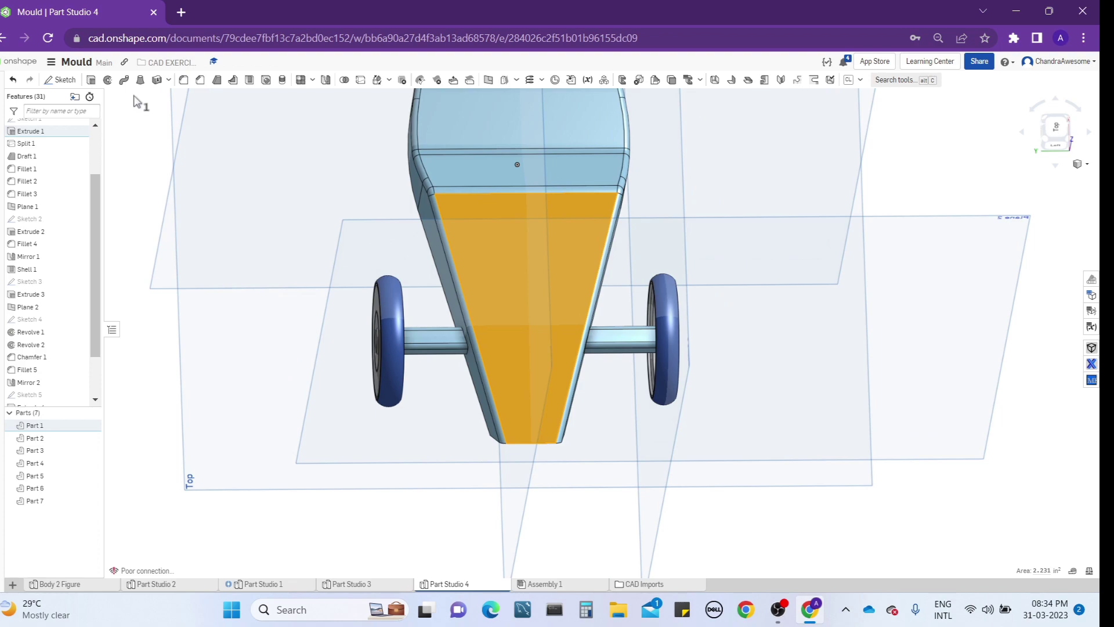
{"action": "left_click", "coordinate": [849, 80]}
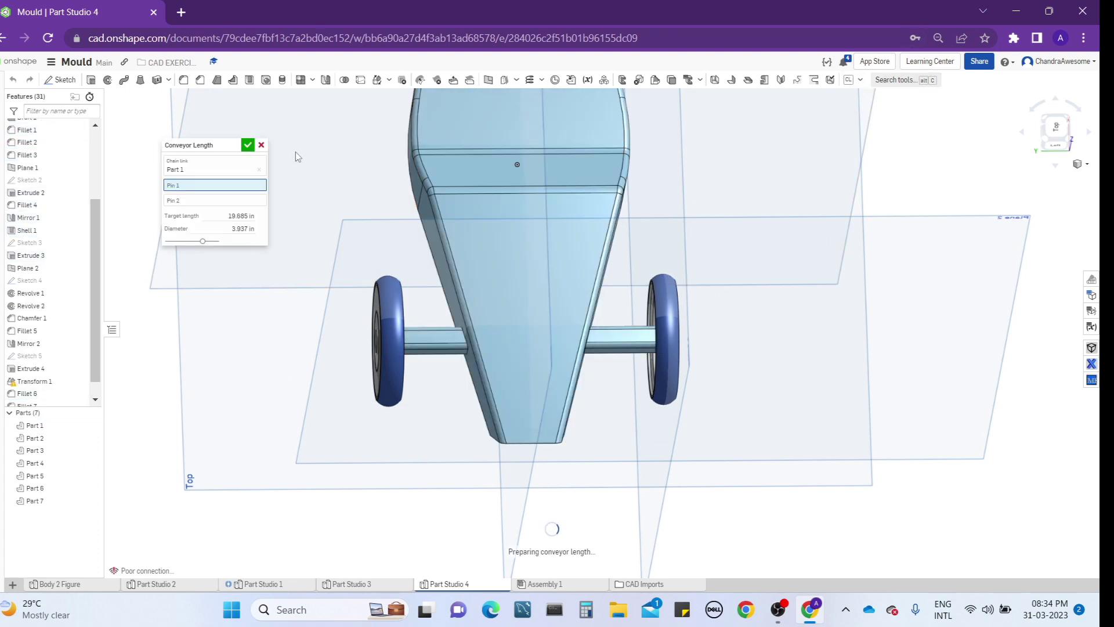
{"action": "left_click", "coordinate": [247, 145]}
- Add Surface Text reading F1 on the nose's top face, using the face's wide rear edge as the baseline
{"action": "left_click", "coordinate": [860, 80]}
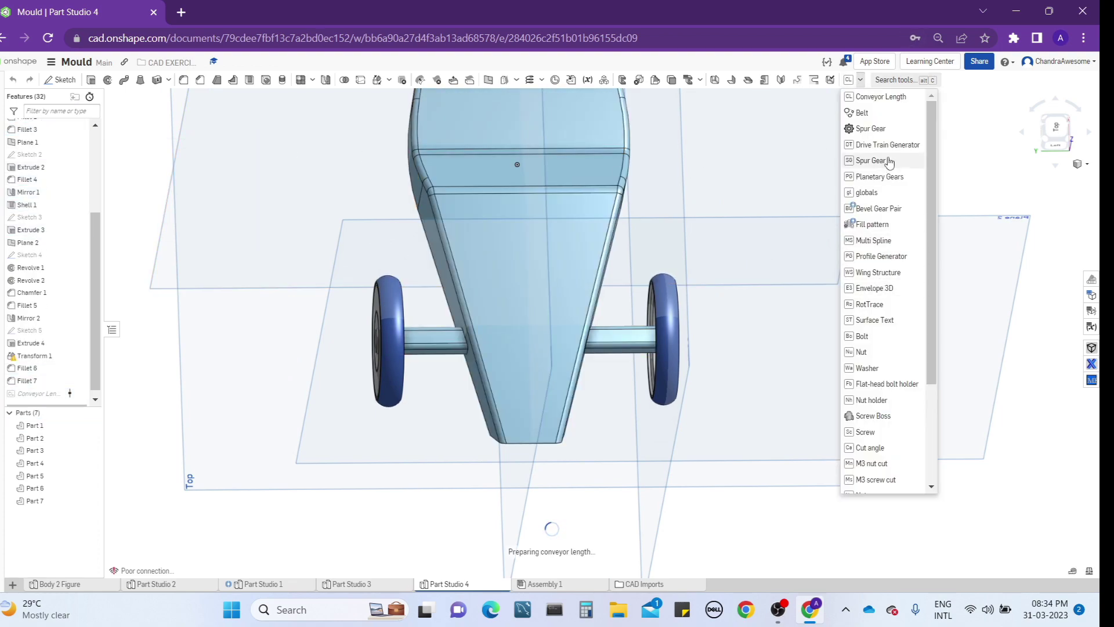
{"action": "scroll", "coordinate": [876, 348], "scroll_direction": "down", "scroll_amount": 3}
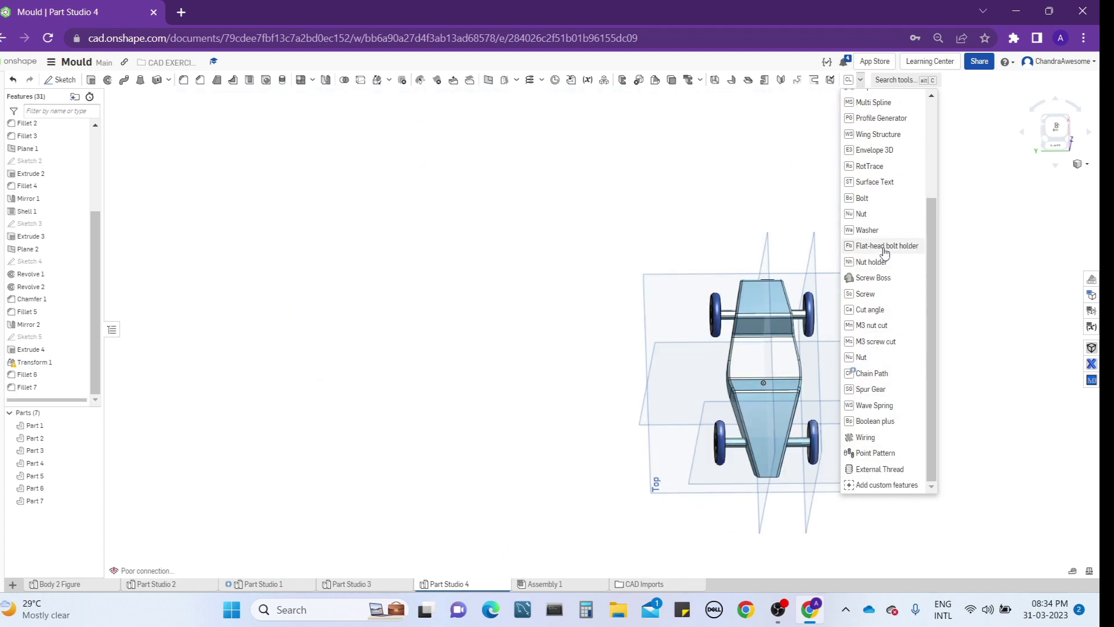
{"action": "left_click", "coordinate": [875, 182]}
{"action": "scroll", "coordinate": [820, 457], "scroll_direction": "up", "scroll_amount": 5}
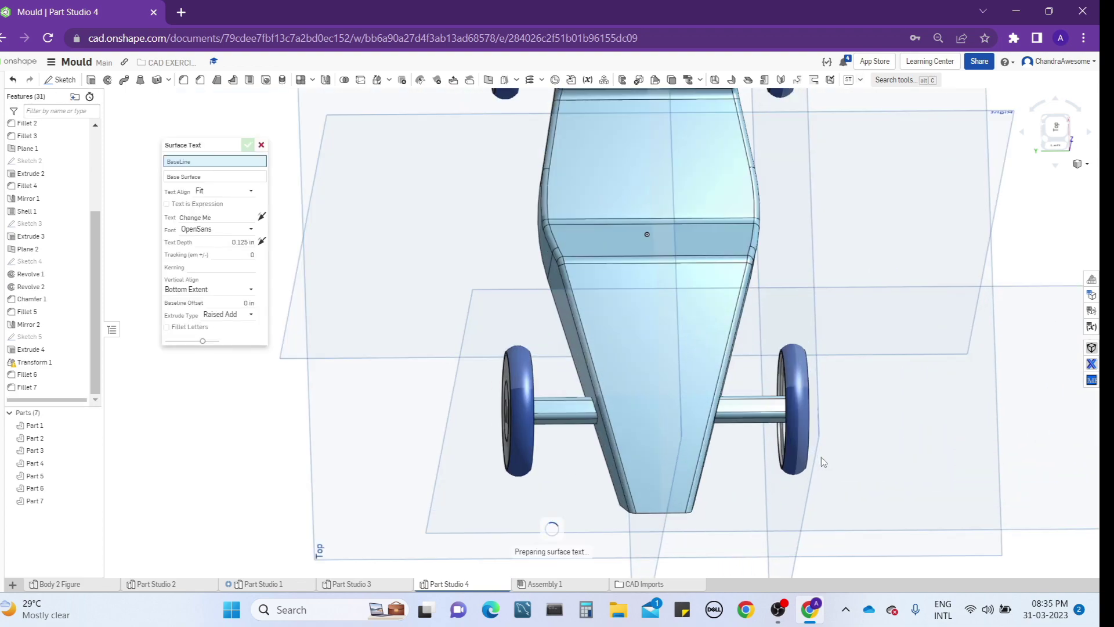
{"action": "scroll", "coordinate": [821, 458], "scroll_direction": "up", "scroll_amount": 2}
{"action": "left_click", "coordinate": [659, 216]}
{"action": "left_click", "coordinate": [573, 294]}
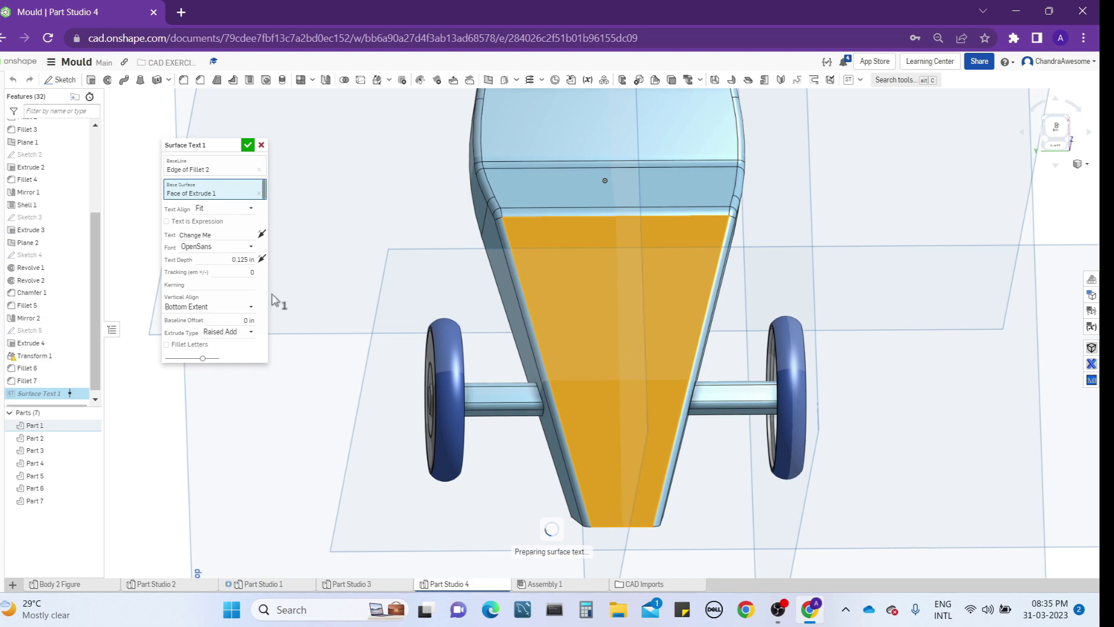
{"action": "left_click_drag", "start_coordinate": [231, 234], "coordinate": [159, 236]}
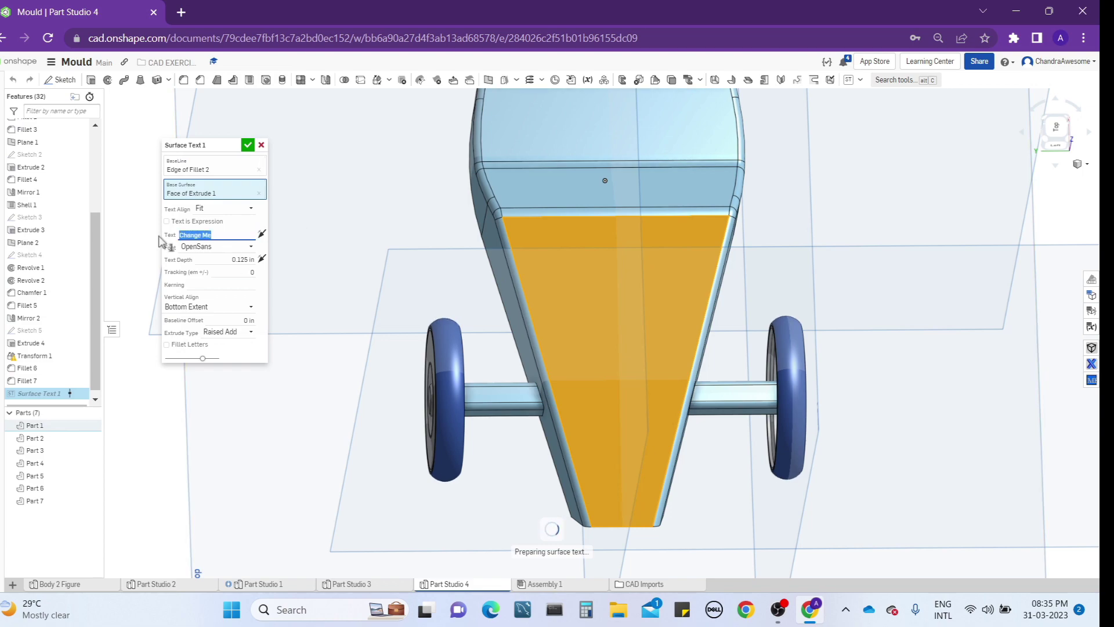
{"action": "type", "text": "F1"}
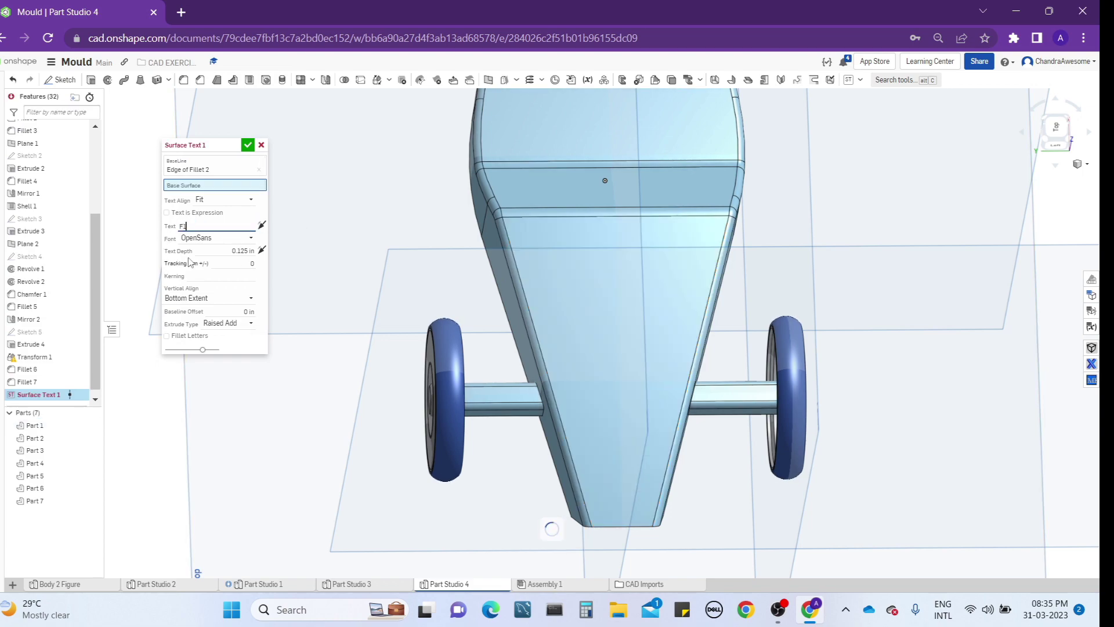
- Set the F1 text's alignment along the baseline to Center
{"action": "left_click", "coordinate": [229, 201]}
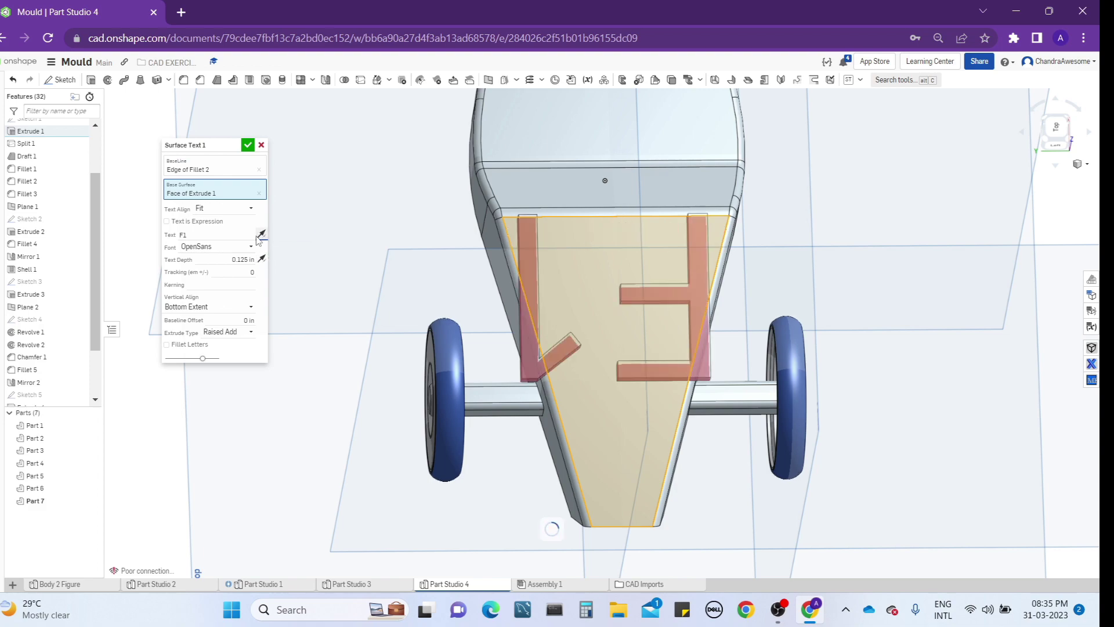
{"action": "left_click", "coordinate": [224, 207]}
{"action": "left_click", "coordinate": [232, 244]}
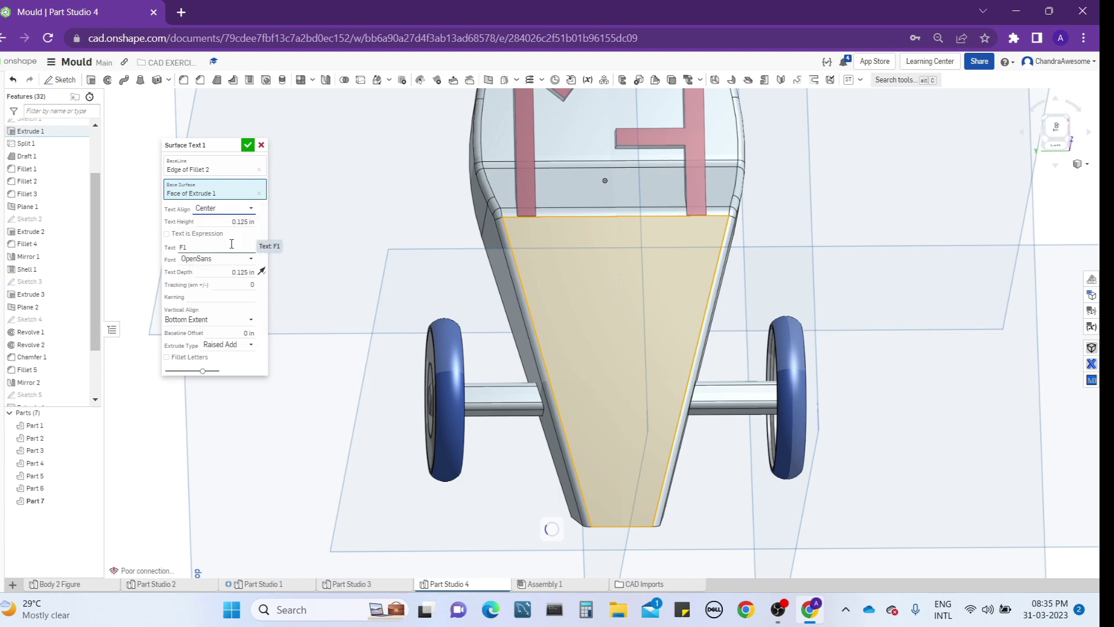
{"action": "scroll", "coordinate": [779, 359], "scroll_direction": "down", "scroll_amount": 3}
{"action": "scroll", "coordinate": [777, 358], "scroll_direction": "up", "scroll_amount": 1}
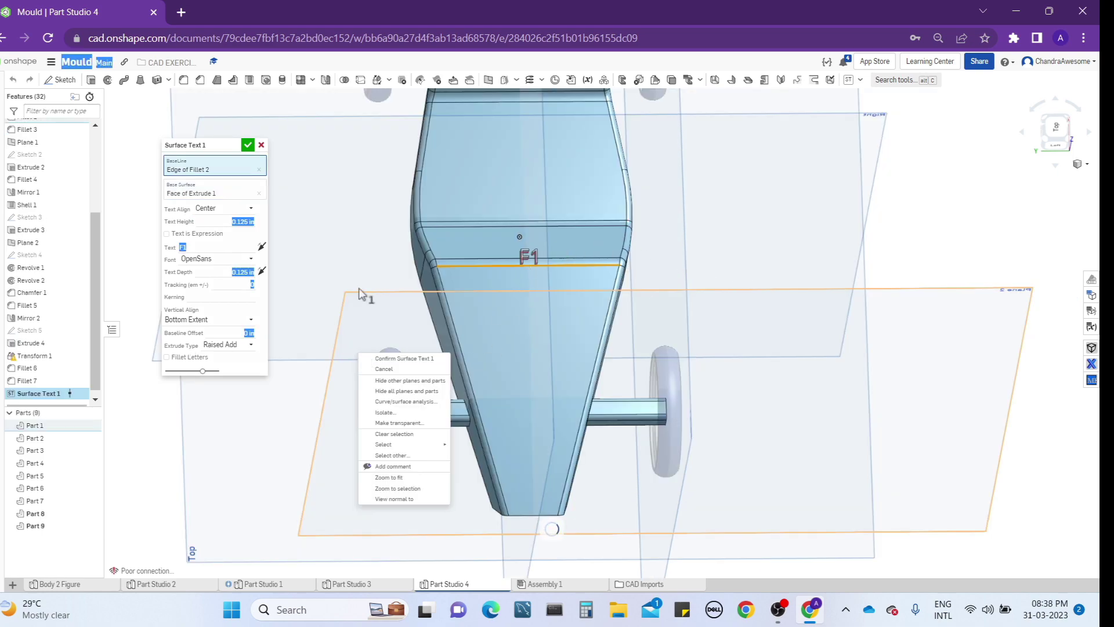
{"action": "key", "text": "Escape"}
- Set the F1 text's vertical alignment to Top Extent
{"action": "right_click_drag", "start_coordinate": [494, 288], "coordinate": [536, 306]}
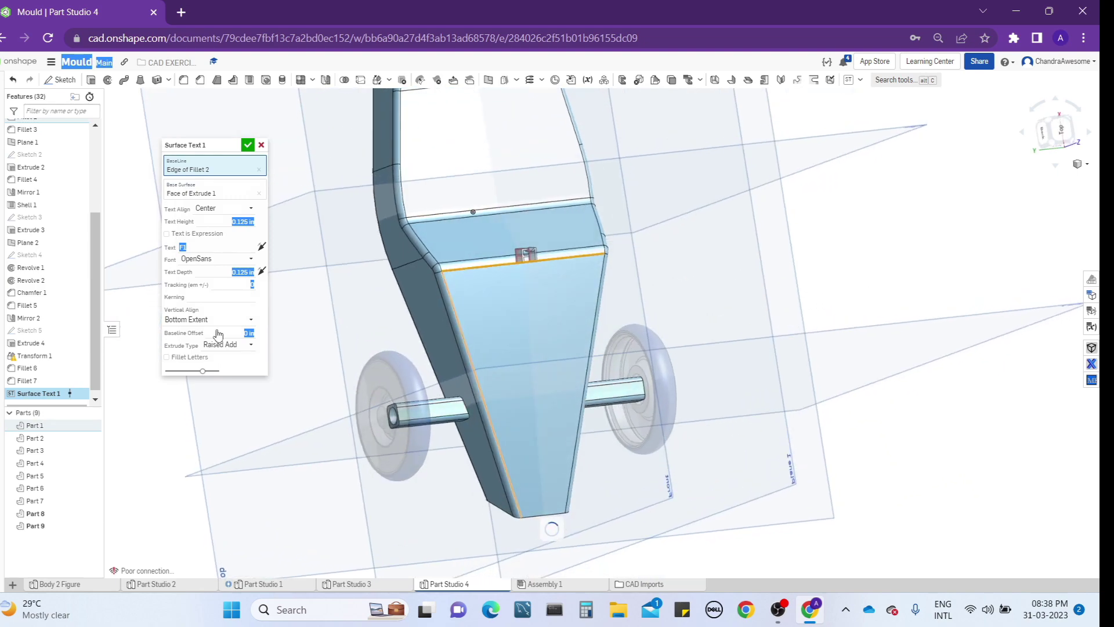
{"action": "left_click", "coordinate": [224, 320]}
{"action": "left_click", "coordinate": [220, 336]}
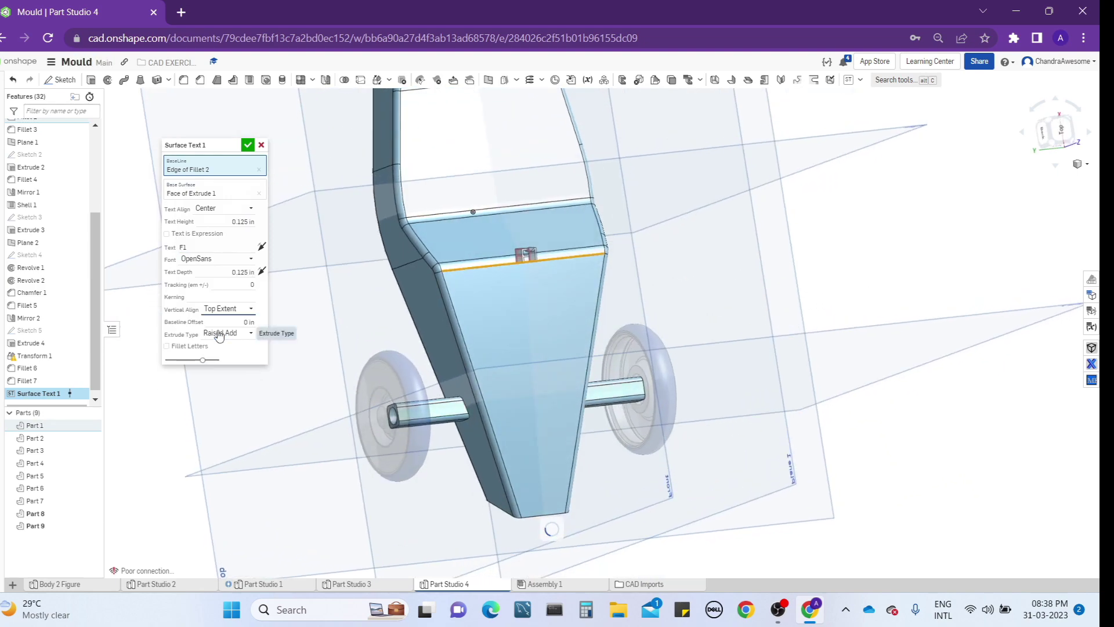
- Reverse the text direction so that F1 reads the right way round on the nose's top face
{"action": "right_click_drag", "start_coordinate": [589, 317], "coordinate": [530, 302]}
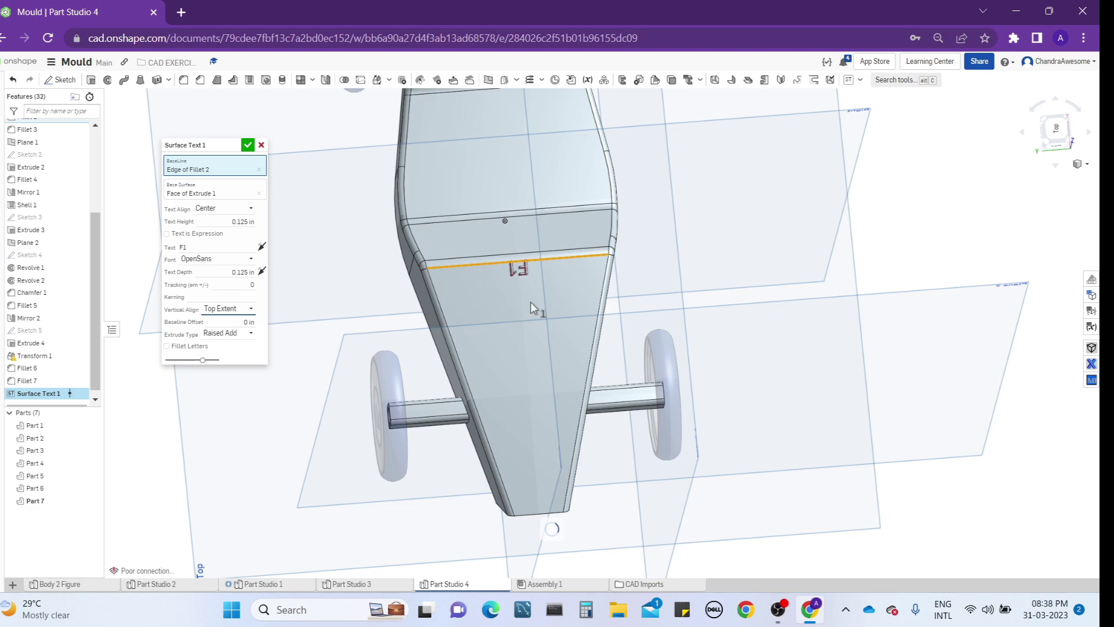
{"action": "scroll", "coordinate": [530, 272], "scroll_direction": "up", "scroll_amount": 5}
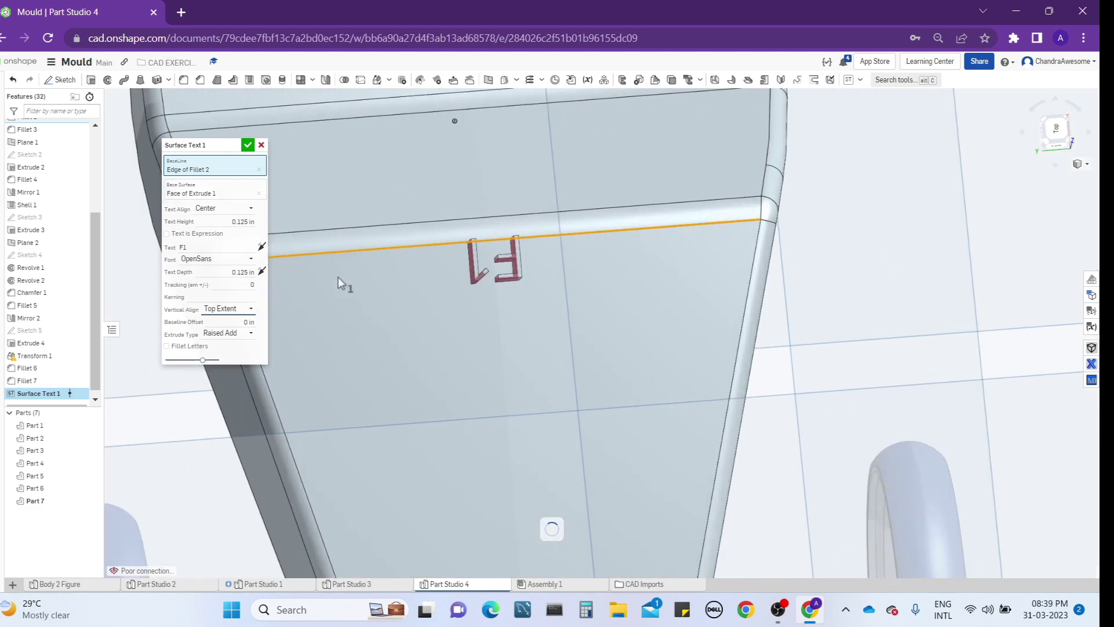
{"action": "left_click", "coordinate": [261, 248]}
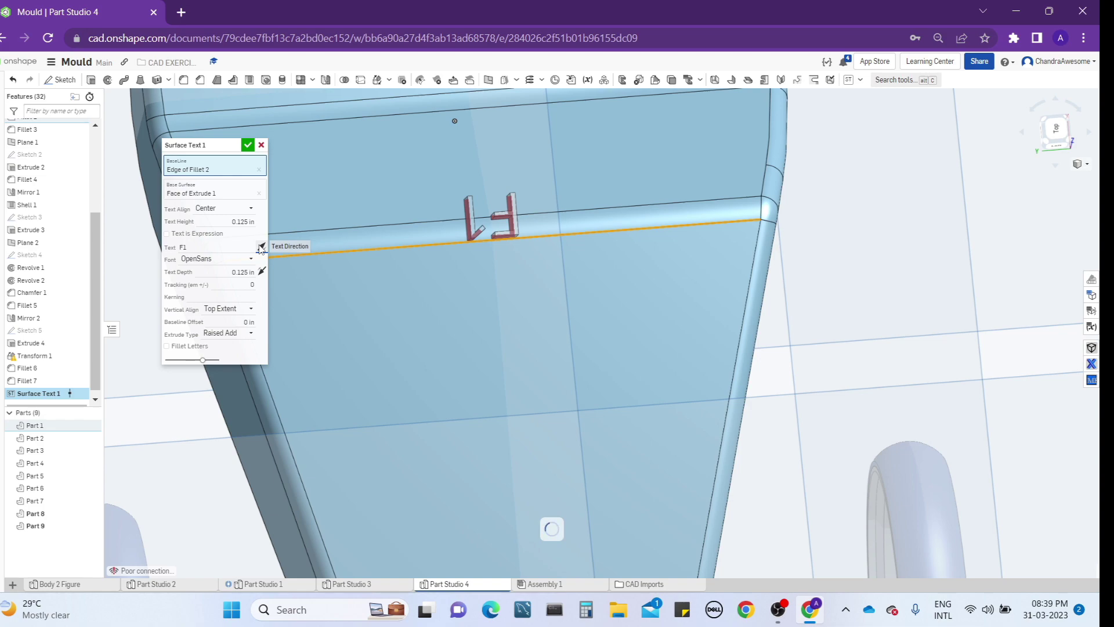
{"action": "left_click", "coordinate": [262, 247]}
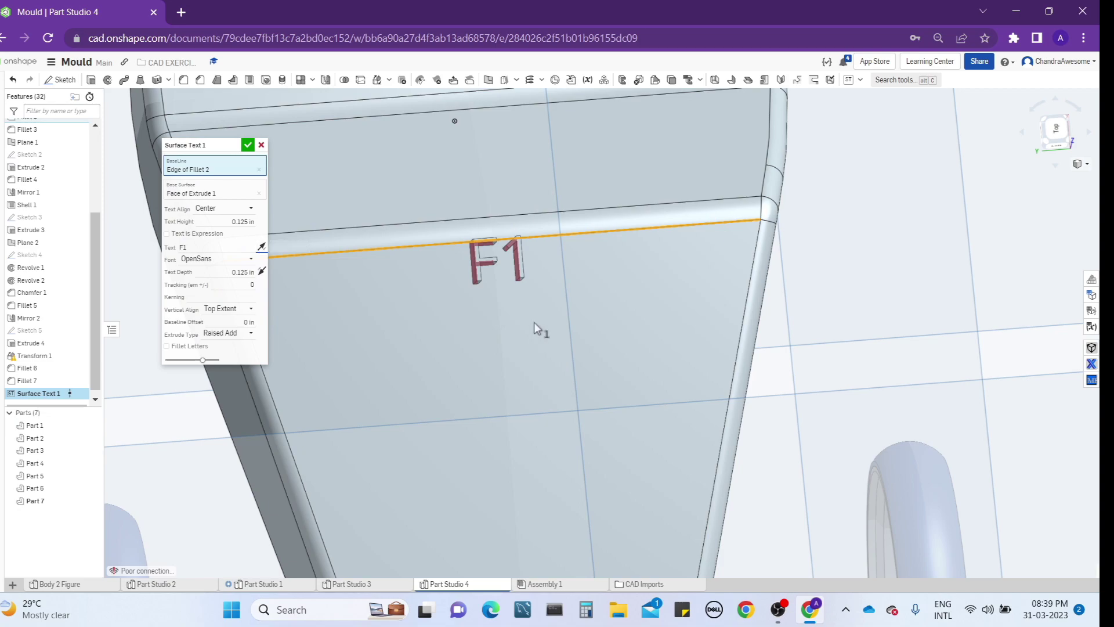
- Set the F1 text's baseline offset to 0.5 in and its text depth to 0.01 in
{"action": "right_click_drag", "start_coordinate": [534, 322], "coordinate": [566, 330]}
{"action": "scroll", "coordinate": [548, 294], "scroll_direction": "up", "scroll_amount": 2}
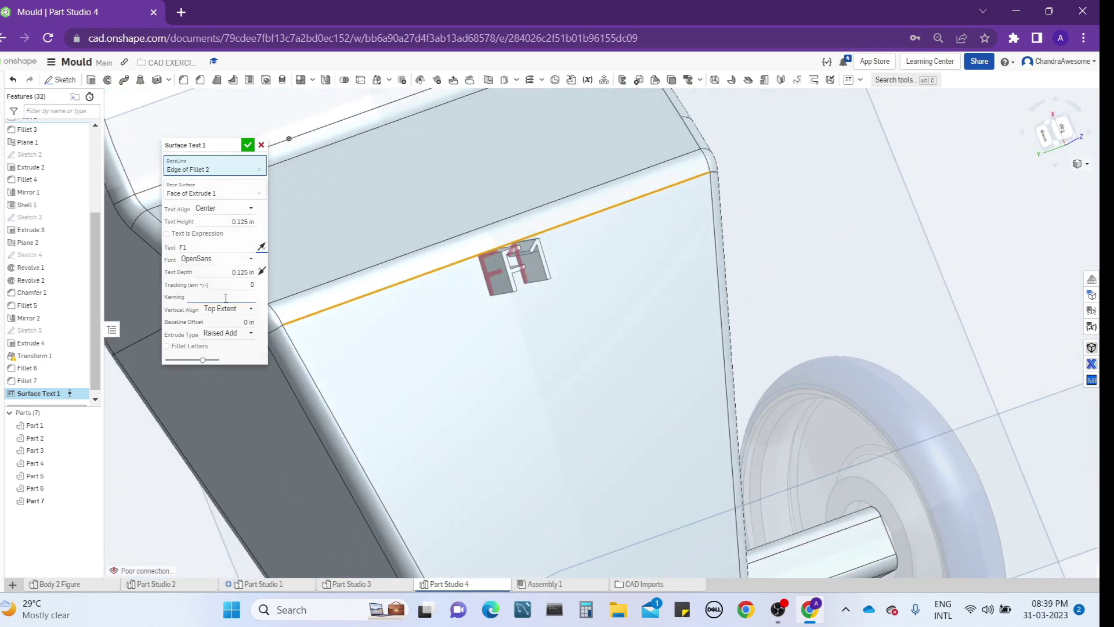
{"action": "left_click", "coordinate": [222, 323]}
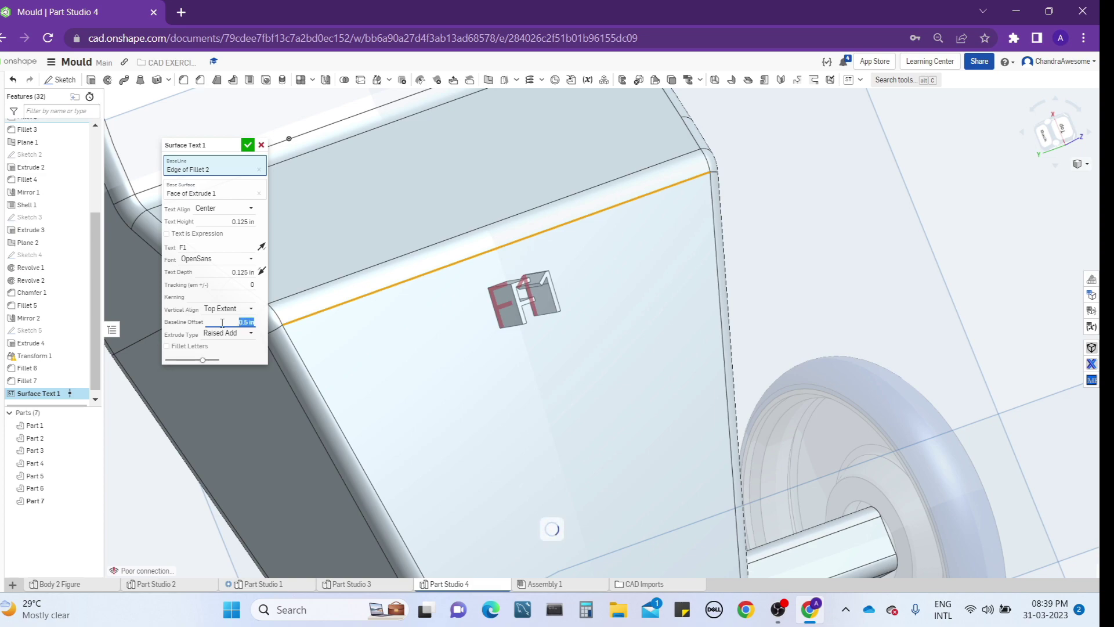
{"action": "left_click", "coordinate": [216, 270]}
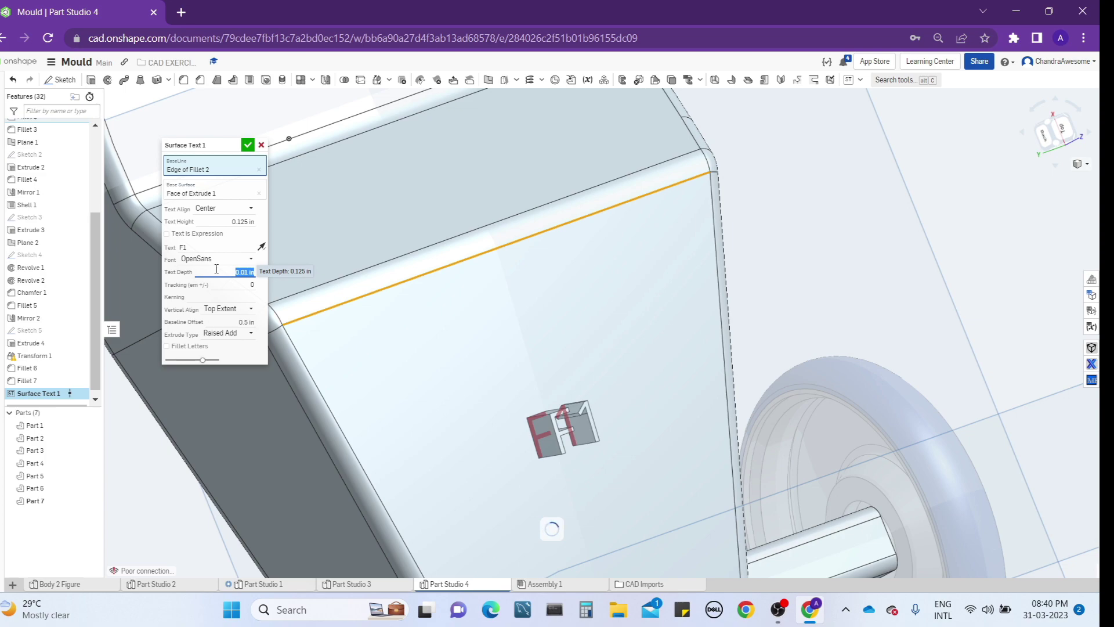
- Set the F1 text height to 0.25 in and accept the raised surface text
{"action": "left_click", "coordinate": [216, 222]}
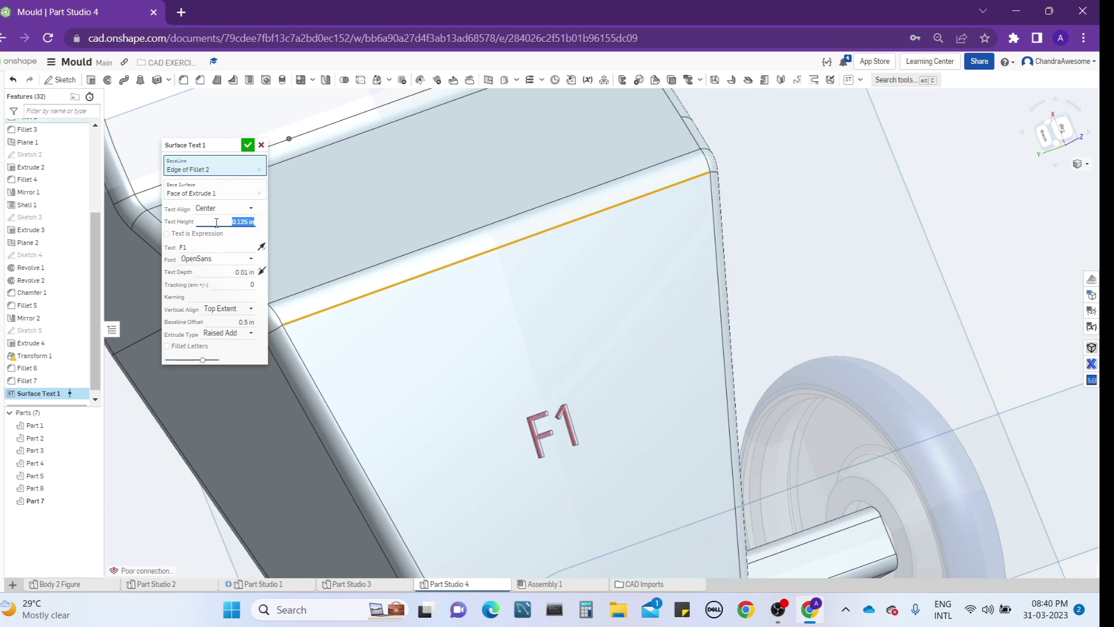
{"action": "type", "text": ".25"}
{"action": "key", "text": "Return"}
{"action": "right_click_drag", "start_coordinate": [607, 376], "coordinate": [587, 355]}
{"action": "scroll", "coordinate": [587, 355], "scroll_direction": "down", "scroll_amount": 5}
{"action": "right_click_drag", "start_coordinate": [403, 338], "coordinate": [358, 364]}
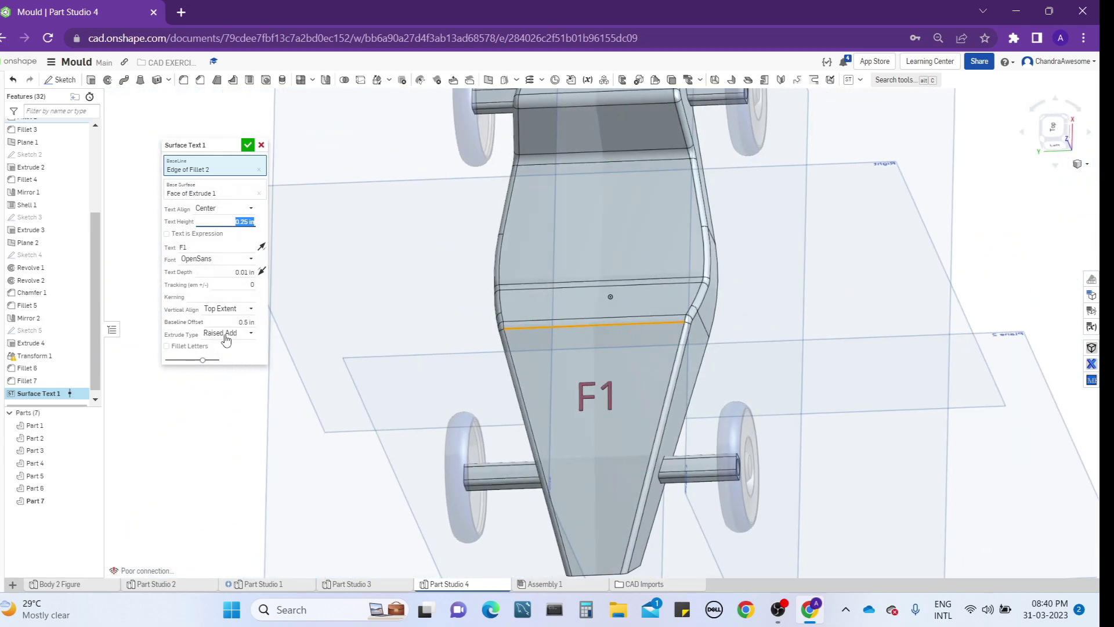
{"action": "right_click_drag", "start_coordinate": [455, 340], "coordinate": [459, 299]}
{"action": "left_click", "coordinate": [247, 146]}
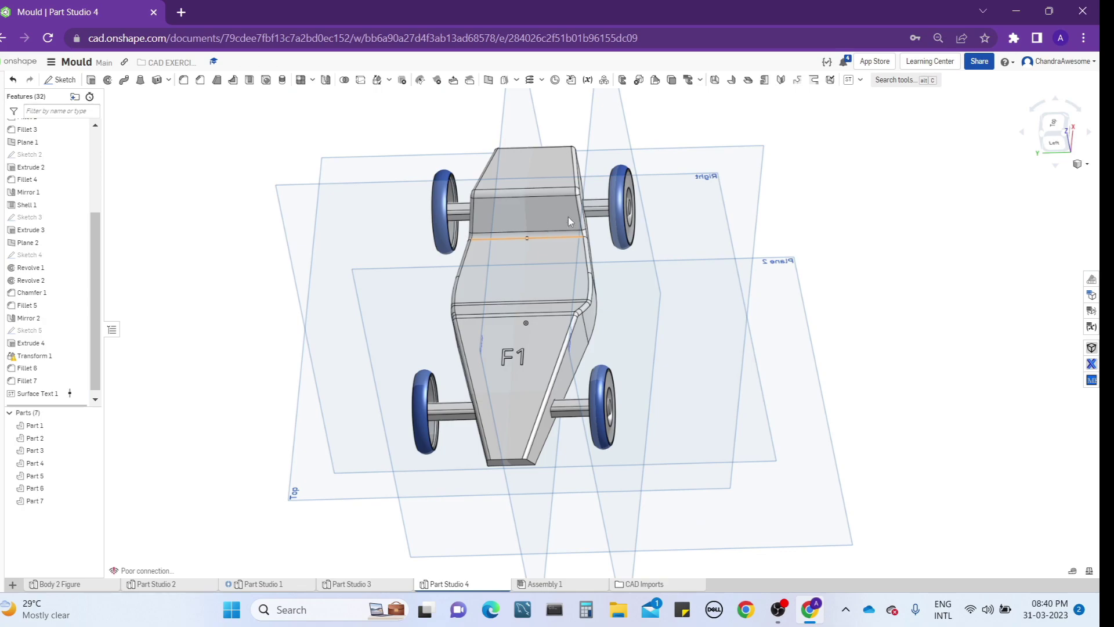
- Examine the raised F1 text and the surrounding vehicle body from several angles and distances
{"action": "mouse_move", "coordinate": [569, 217]}
{"action": "right_mouse_down"}
{"action": "mouse_move", "coordinate": [590, 158]}
{"action": "mouse_move", "coordinate": [508, 231]}
{"action": "right_mouse_up"}
{"action": "scroll", "coordinate": [507, 231], "scroll_direction": "up", "scroll_amount": 6}
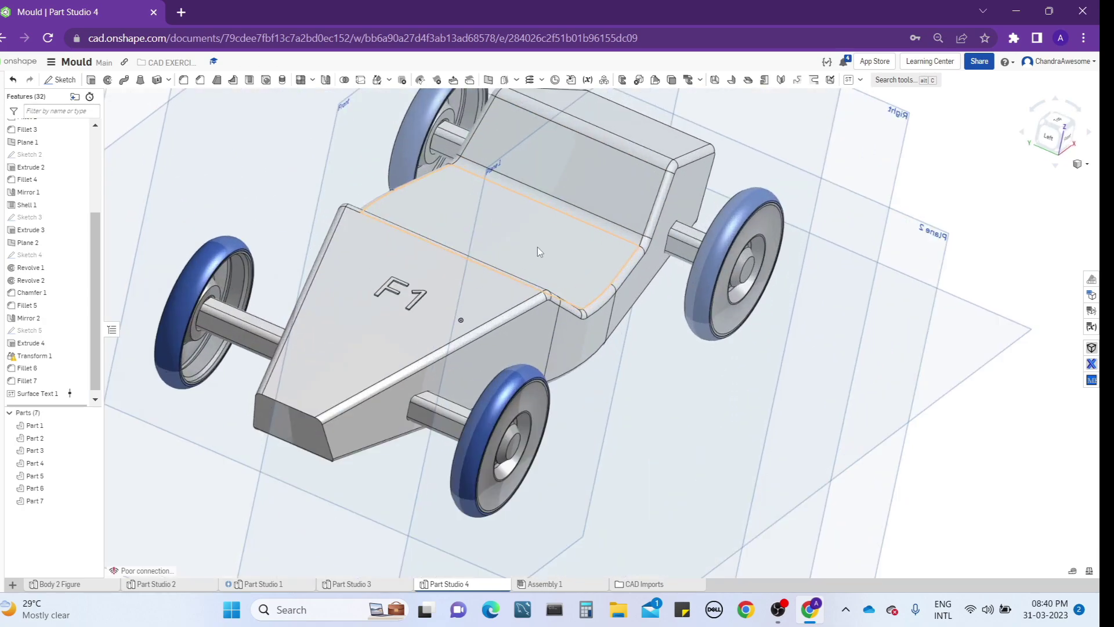
{"action": "right_click_drag", "start_coordinate": [505, 274], "coordinate": [516, 297]}
{"action": "scroll", "coordinate": [502, 333], "scroll_direction": "down", "scroll_amount": 6}
{"action": "scroll", "coordinate": [447, 204], "scroll_direction": "down", "scroll_amount": 3}
{"action": "scroll", "coordinate": [446, 203], "scroll_direction": "up", "scroll_amount": 5}
{"action": "right_click_drag", "start_coordinate": [496, 227], "coordinate": [504, 259]}
{"action": "middle_click_drag", "start_coordinate": [503, 259], "coordinate": [599, 289]}
{"action": "scroll", "coordinate": [599, 289], "scroll_direction": "up", "scroll_amount": 2}
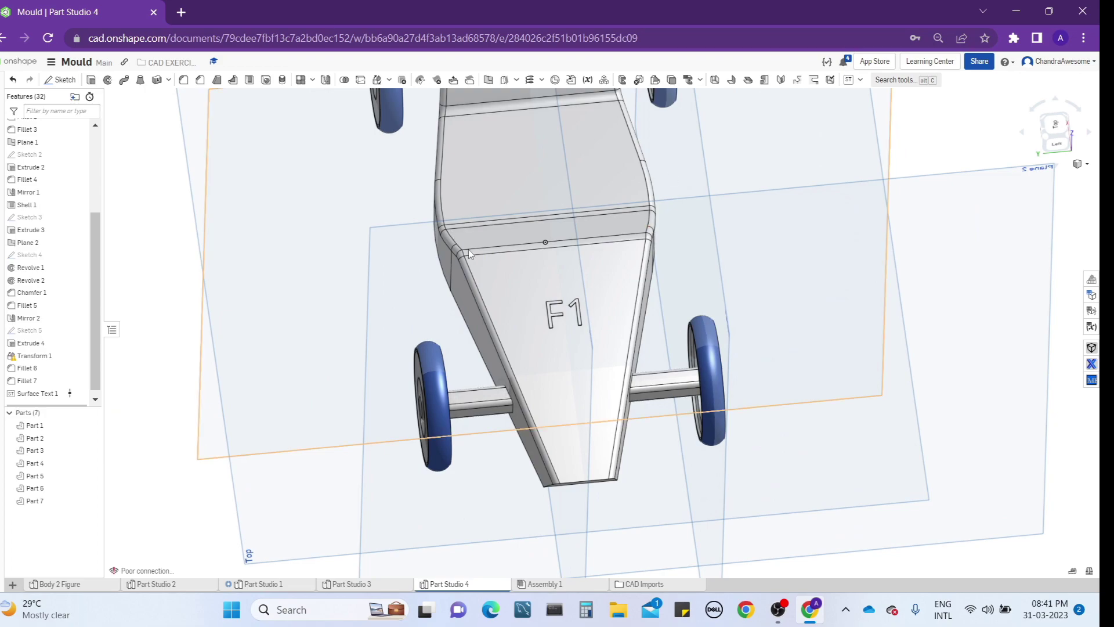
{"action": "scroll", "coordinate": [468, 249], "scroll_direction": "down", "scroll_amount": 3}
{"action": "mouse_move", "coordinate": [468, 249]}
{"action": "right_mouse_down"}
{"action": "mouse_move", "coordinate": [521, 238]}
{"action": "mouse_move", "coordinate": [495, 231]}
{"action": "mouse_move", "coordinate": [468, 246]}
{"action": "right_mouse_up"}
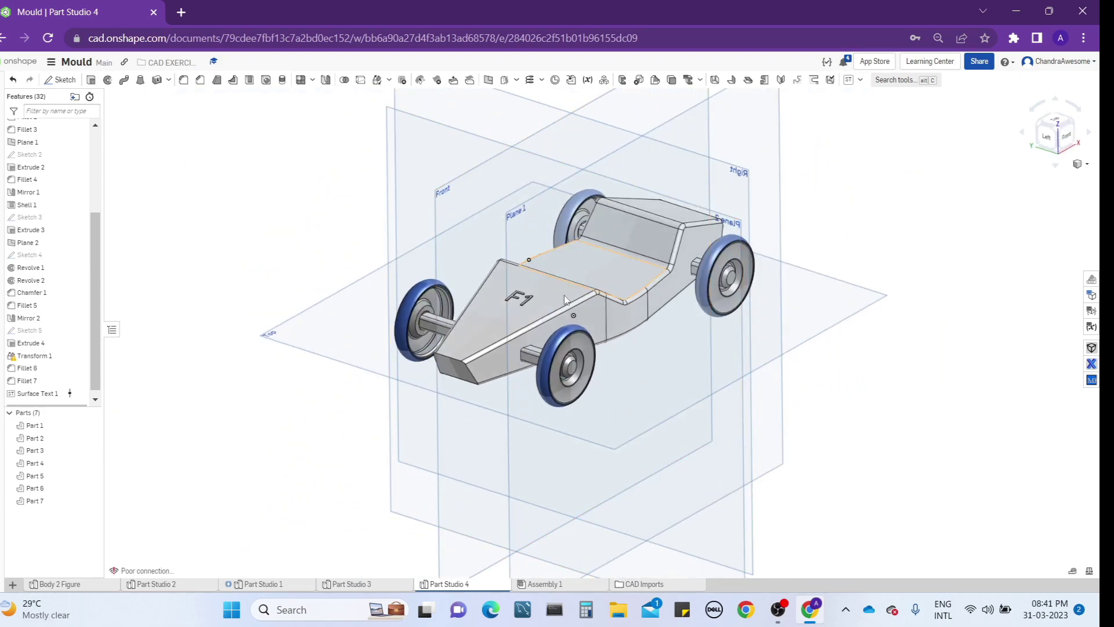
- Hide all planes so that only the vehicle's parts are displayed
{"action": "right_click_drag", "start_coordinate": [564, 294], "coordinate": [586, 341]}
{"action": "scroll", "coordinate": [480, 298], "scroll_direction": "down", "scroll_amount": 3}
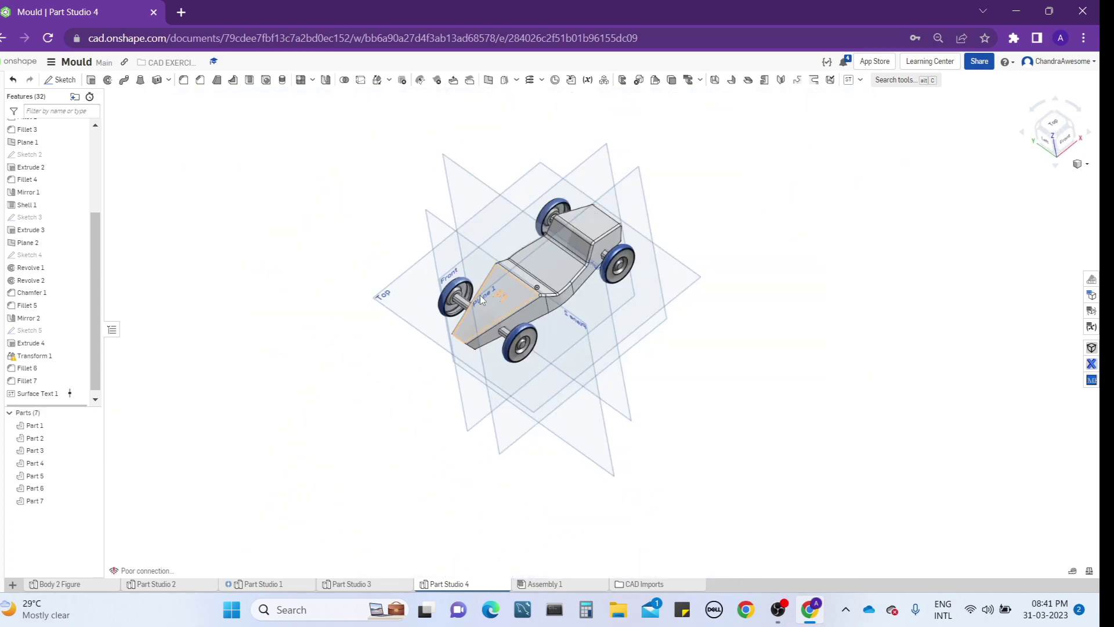
{"action": "right_click", "coordinate": [402, 285]}
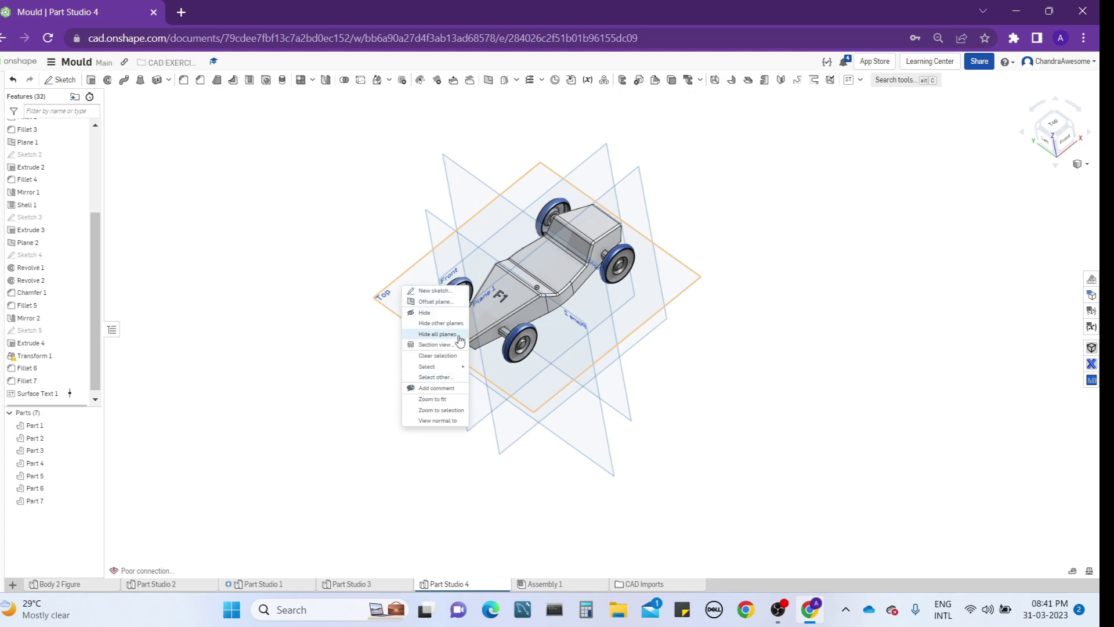
{"action": "left_click", "coordinate": [441, 335]}
- Inspect the whole vehicle without planes, including the cockpit, the wheels and the hollow underside with its axle shafts
{"action": "scroll", "coordinate": [545, 264], "scroll_direction": "up", "scroll_amount": 5}
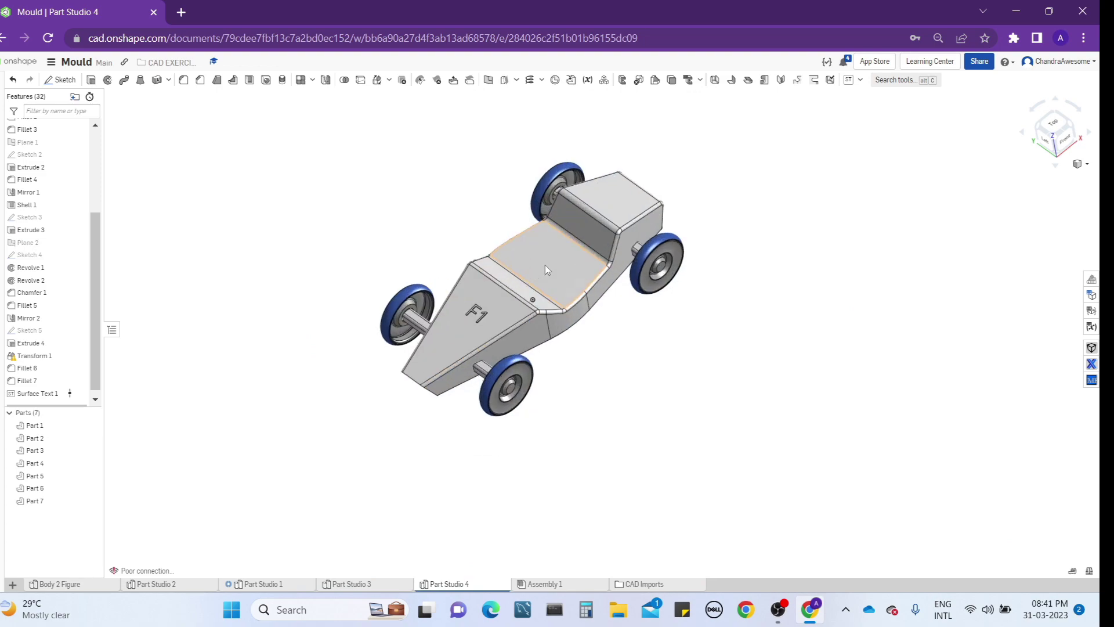
{"action": "scroll", "coordinate": [558, 291], "scroll_direction": "up", "scroll_amount": 5}
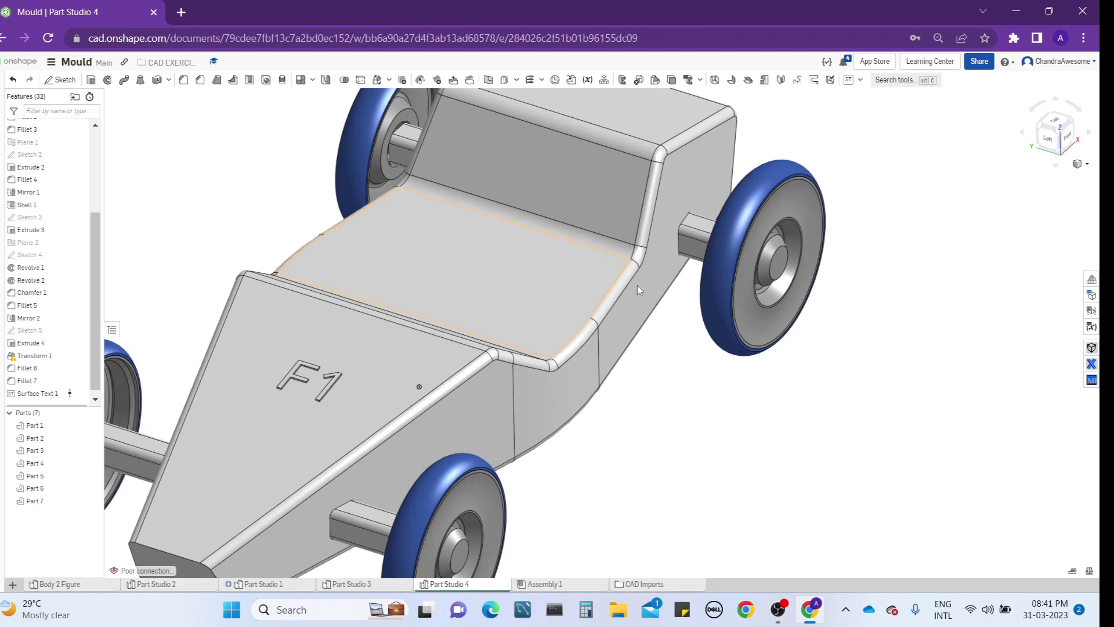
{"action": "scroll", "coordinate": [637, 285], "scroll_direction": "down", "scroll_amount": 2}
{"action": "scroll", "coordinate": [250, 402], "scroll_direction": "up", "scroll_amount": 2}
{"action": "right_click_drag", "start_coordinate": [249, 402], "coordinate": [454, 337]}
{"action": "scroll", "coordinate": [211, 394], "scroll_direction": "up", "scroll_amount": 6}
{"action": "scroll", "coordinate": [294, 358], "scroll_direction": "down", "scroll_amount": 3}
{"action": "scroll", "coordinate": [312, 403], "scroll_direction": "down", "scroll_amount": 5}
{"action": "scroll", "coordinate": [455, 337], "scroll_direction": "down", "scroll_amount": 3}
{"action": "right_click_drag", "start_coordinate": [300, 269], "coordinate": [457, 267]}
{"action": "right_click_drag", "start_coordinate": [229, 277], "coordinate": [349, 307]}
{"action": "right_click_drag", "start_coordinate": [246, 266], "coordinate": [416, 294]}
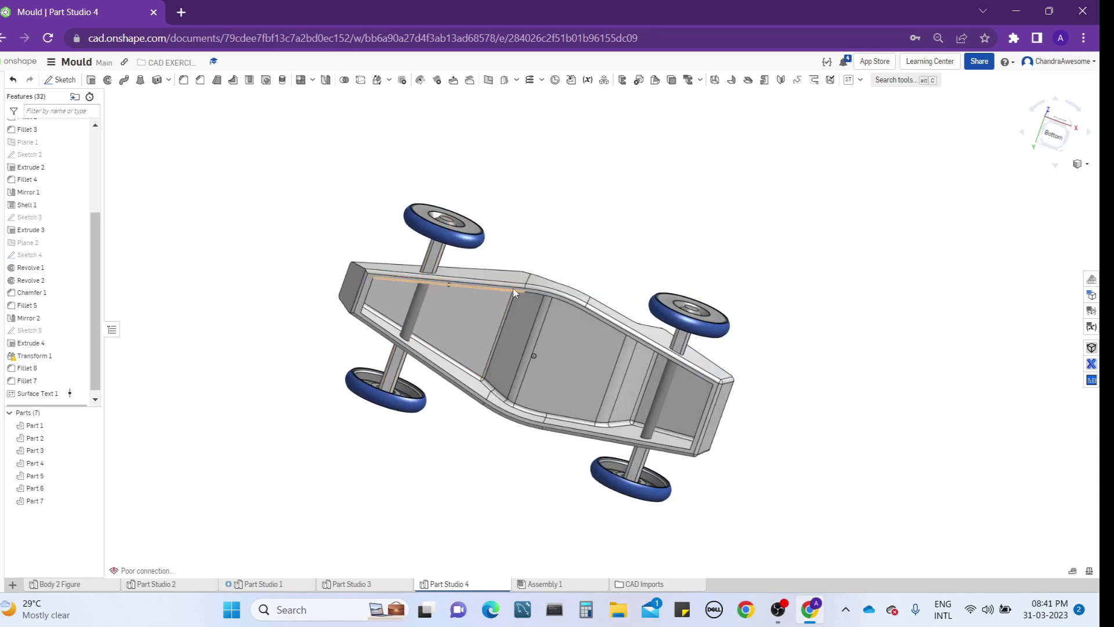
{"action": "right_click_drag", "start_coordinate": [558, 223], "coordinate": [683, 417]}
{"action": "scroll", "coordinate": [684, 416], "scroll_direction": "up", "scroll_amount": 2}
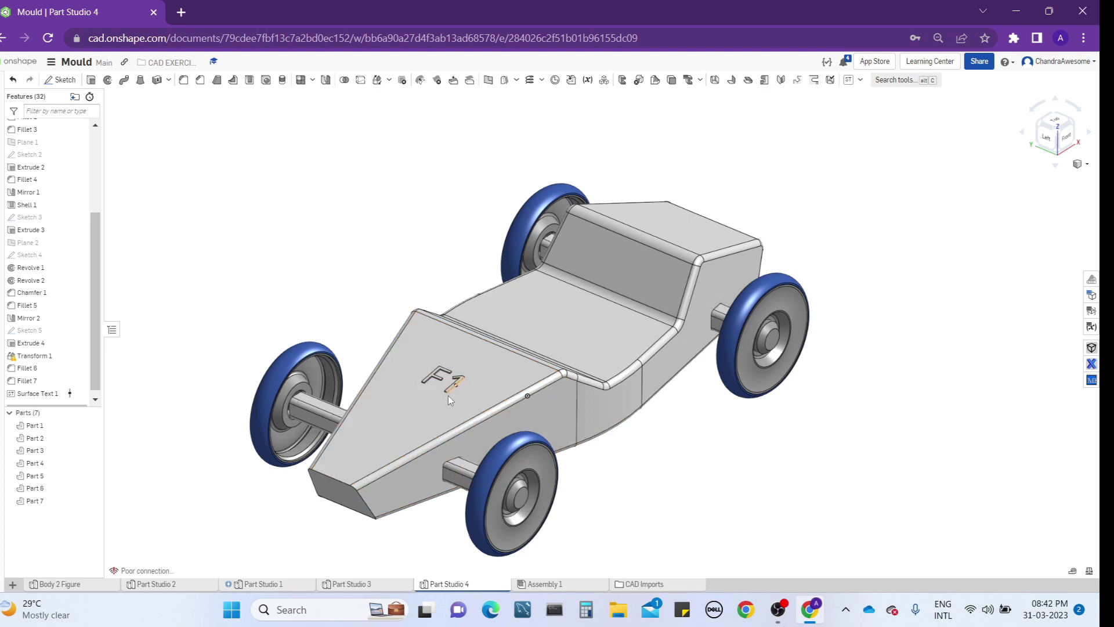
- Change the appearance of the car body, Part 7, to red (FF0000)
{"action": "middle_click_drag", "start_coordinate": [422, 448], "coordinate": [517, 422]}
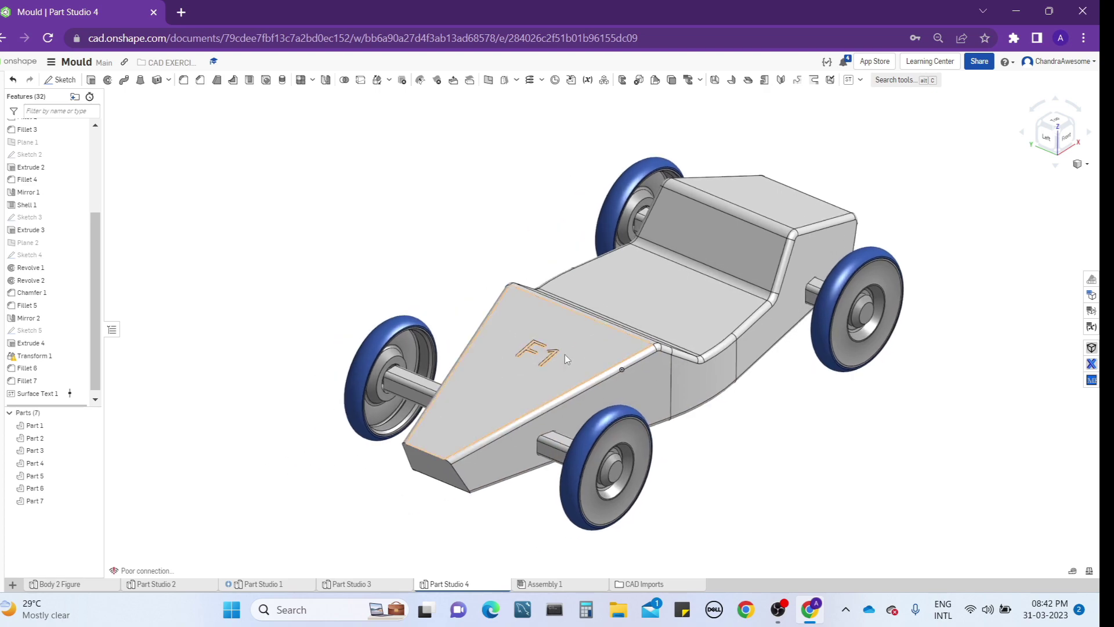
{"action": "right_click_drag", "start_coordinate": [802, 266], "coordinate": [702, 290]}
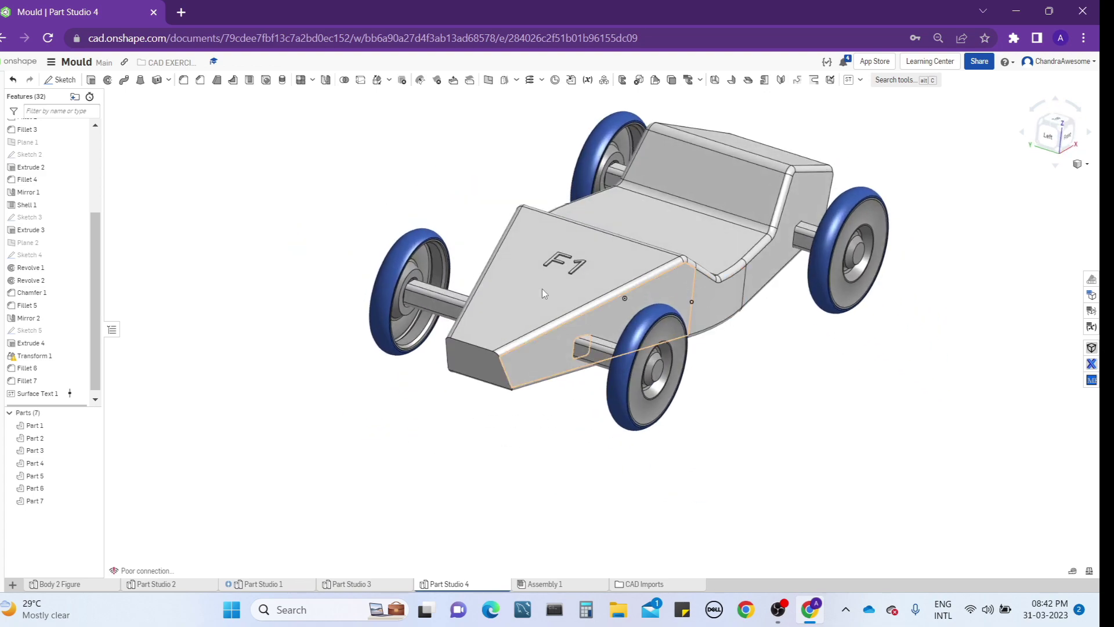
{"action": "right_click_drag", "start_coordinate": [542, 287], "coordinate": [488, 363]}
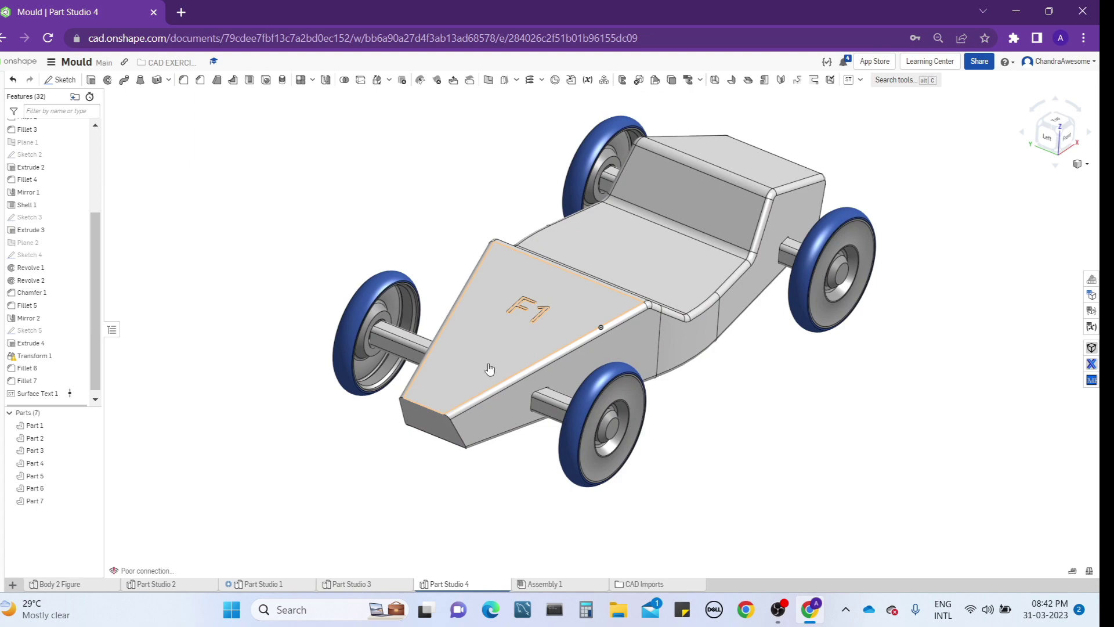
{"action": "right_click", "coordinate": [489, 368]}
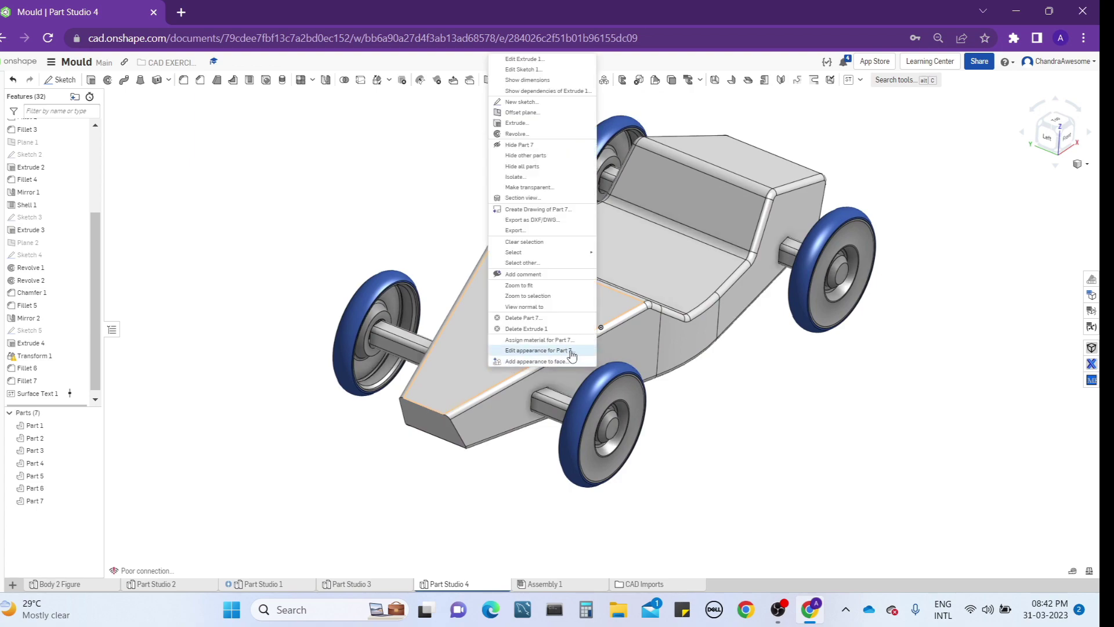
{"action": "left_click", "coordinate": [537, 350]}
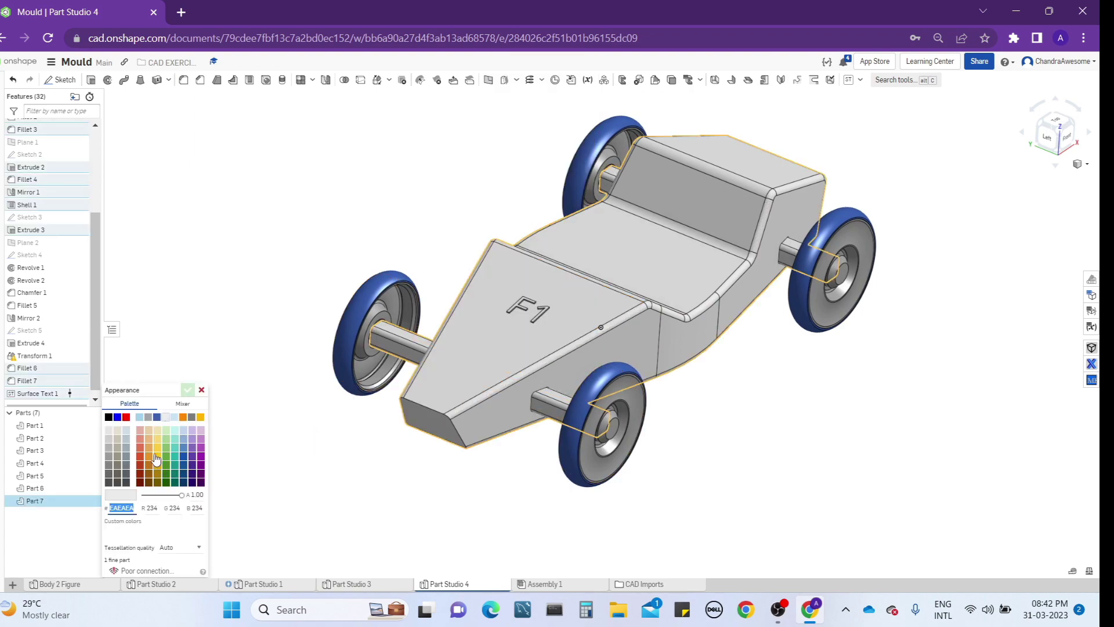
{"action": "left_click", "coordinate": [127, 417]}
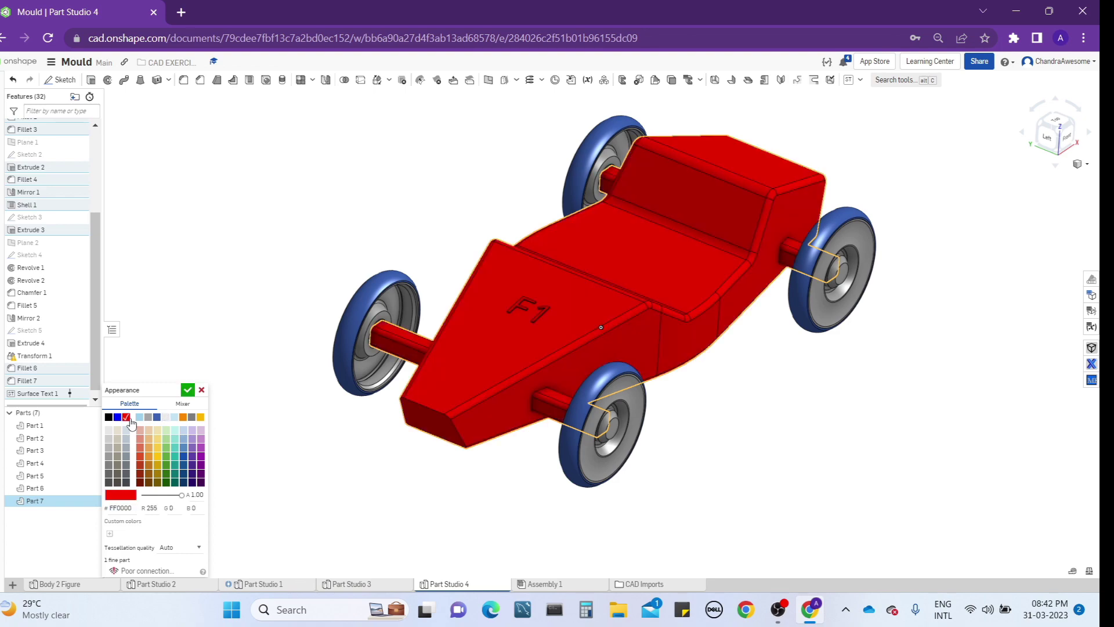
{"action": "left_click", "coordinate": [188, 390]}
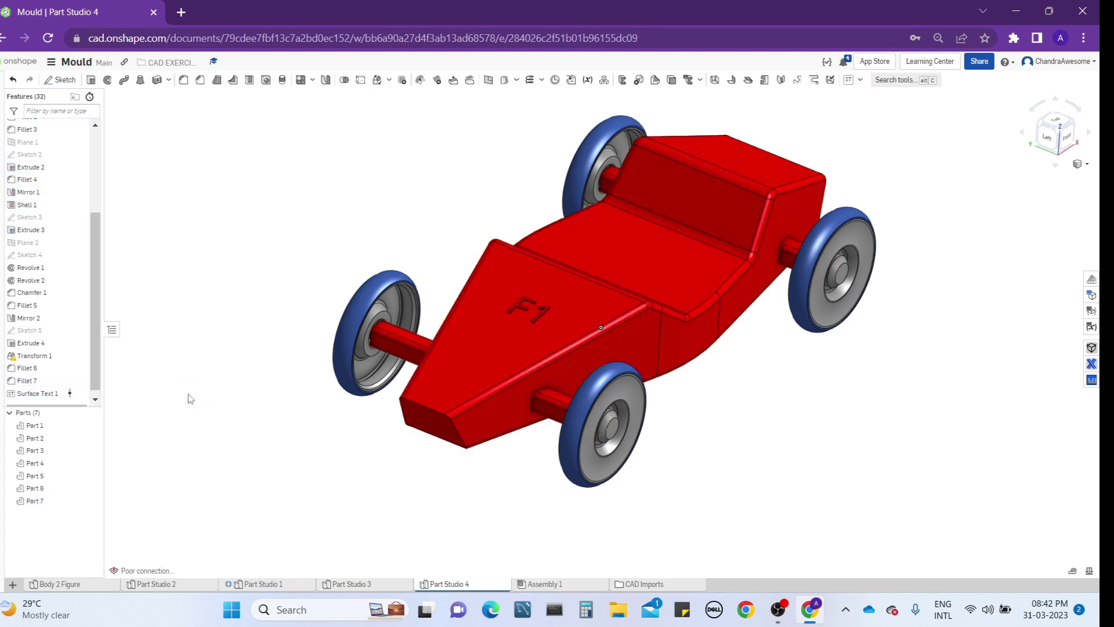
- Give both wheel-and-axle parts, Part 2 and Part 5, a light grey appearance (EAEAEA)
{"action": "right_click", "coordinate": [632, 394]}
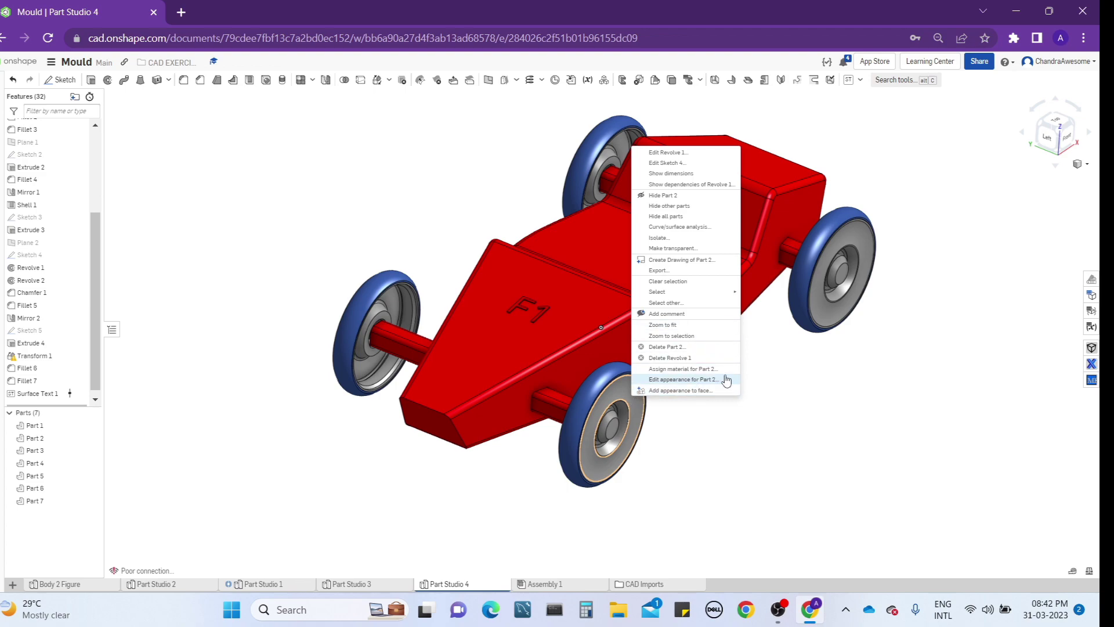
{"action": "left_click", "coordinate": [682, 379]}
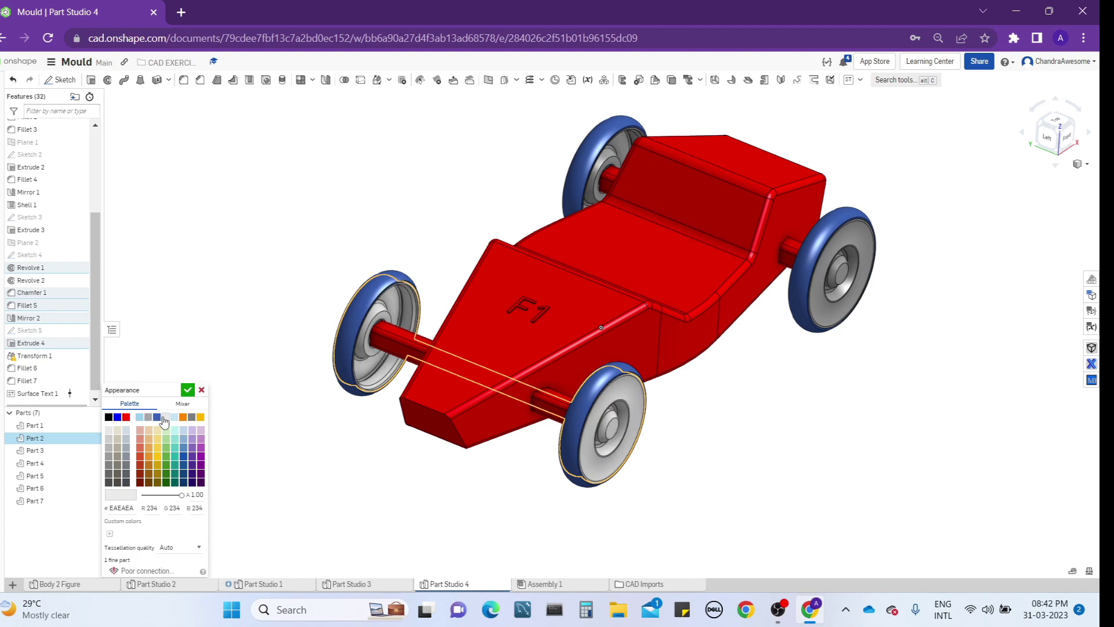
{"action": "left_click", "coordinate": [840, 277]}
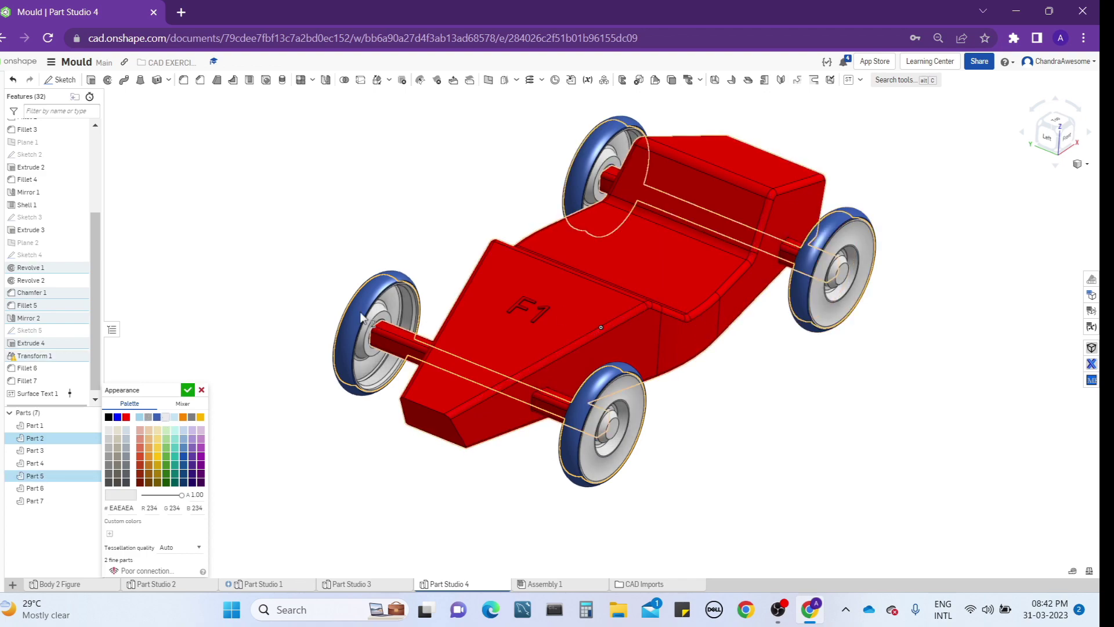
{"action": "left_click", "coordinate": [188, 390]}
{"action": "scroll", "coordinate": [590, 409], "scroll_direction": "up", "scroll_amount": 5}
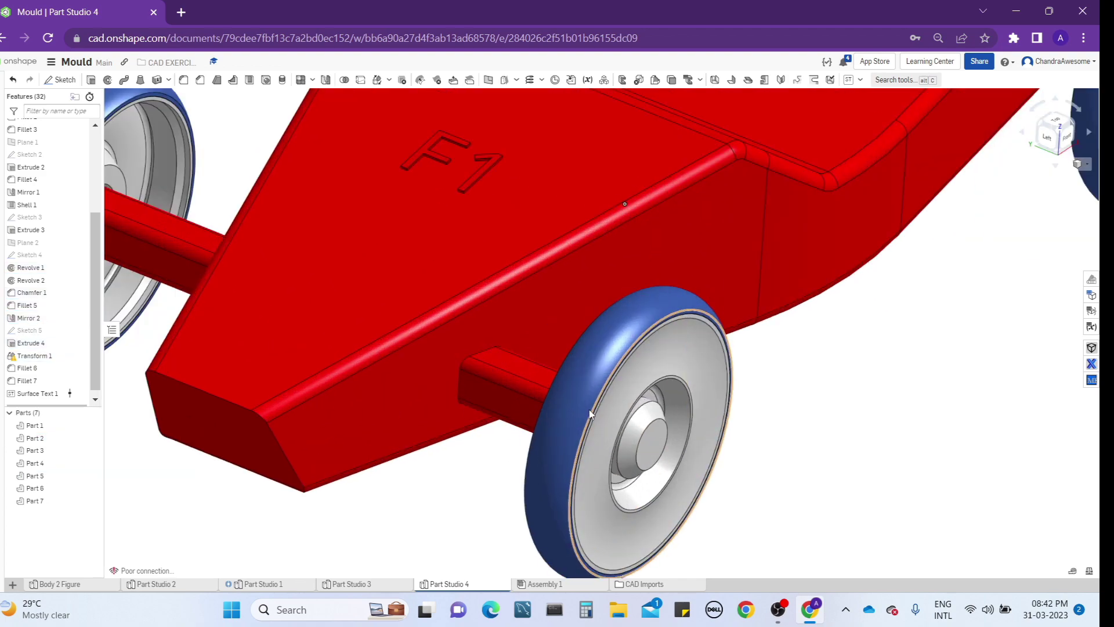
{"action": "right_click", "coordinate": [589, 409]}
{"action": "left_click", "coordinate": [632, 406]}
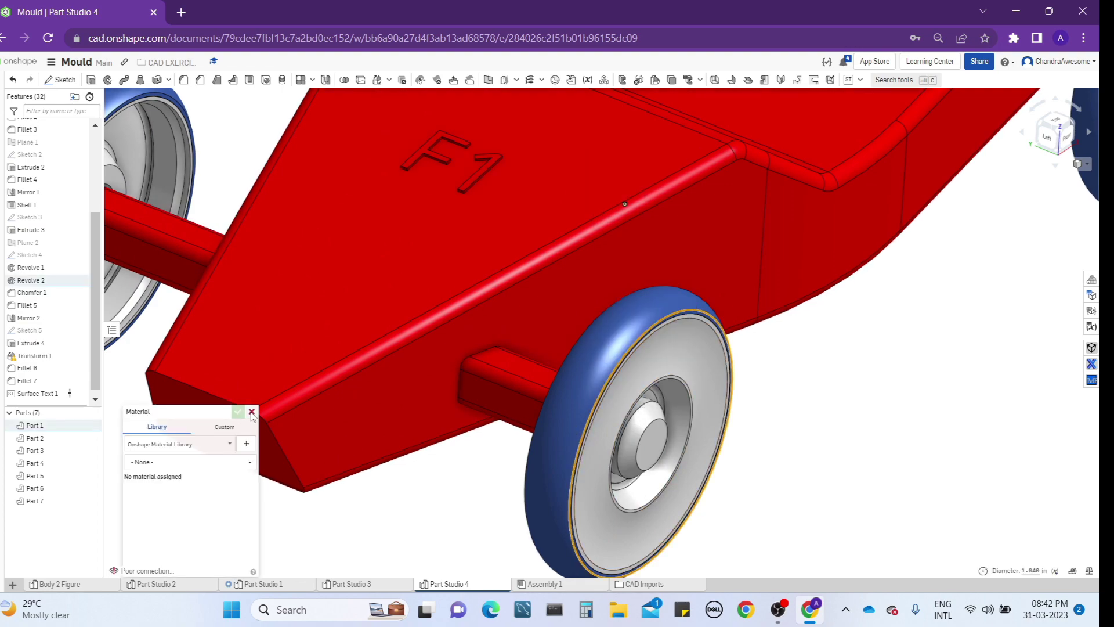
{"action": "key", "text": "Escape"}
- Change the appearance of all four tyres, Parts 1, 3, 4 and 6, to black (000000)
{"action": "right_click", "coordinate": [609, 354]}
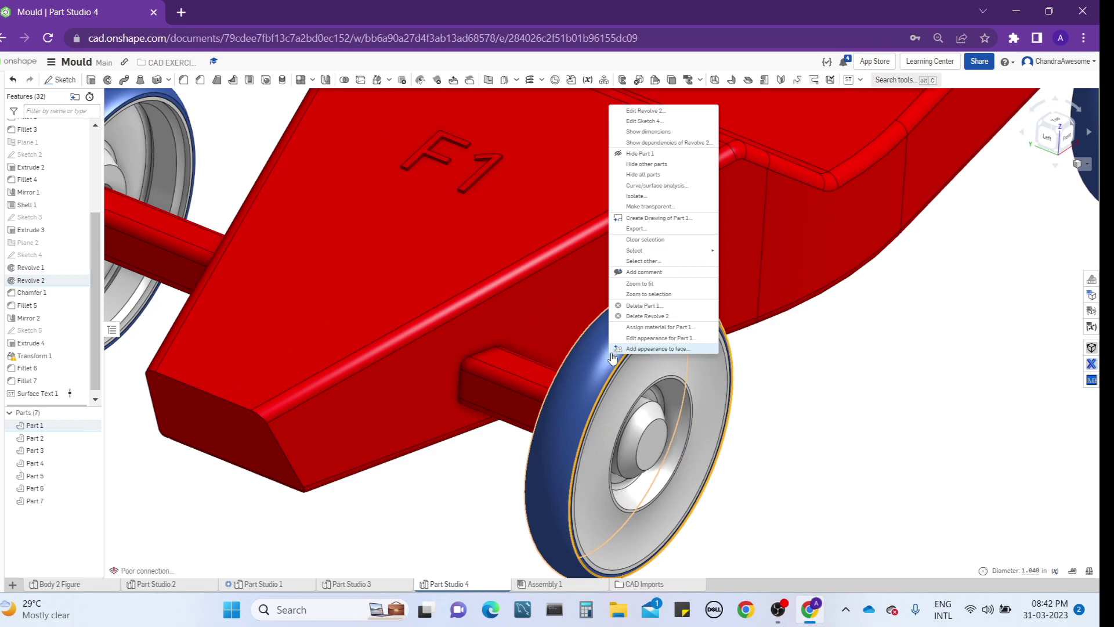
{"action": "left_click", "coordinate": [659, 339]}
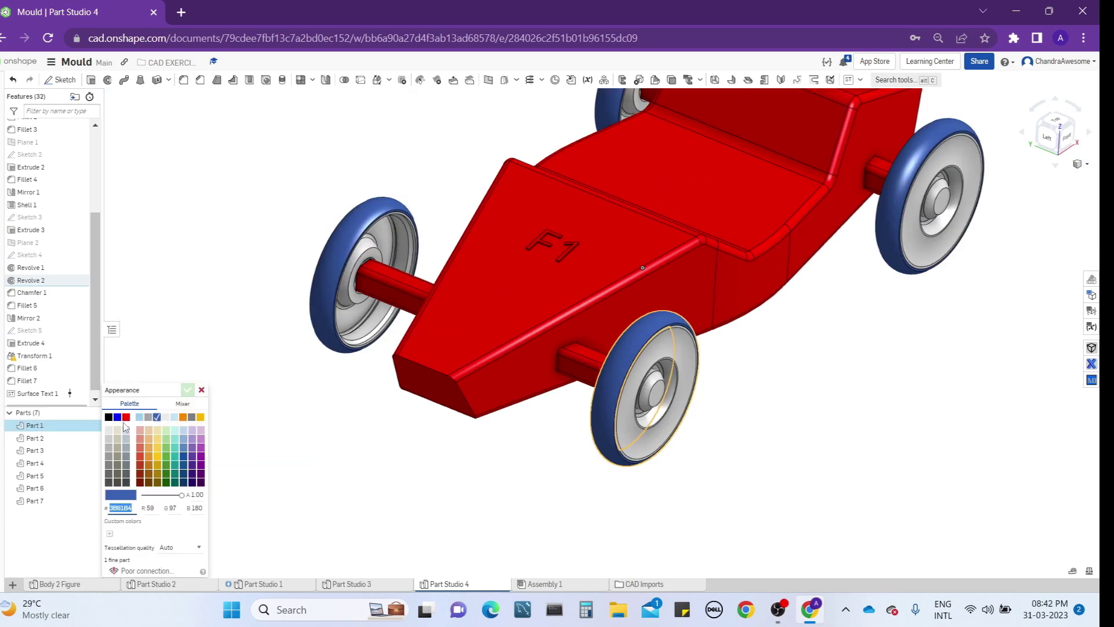
{"action": "left_click", "coordinate": [110, 418]}
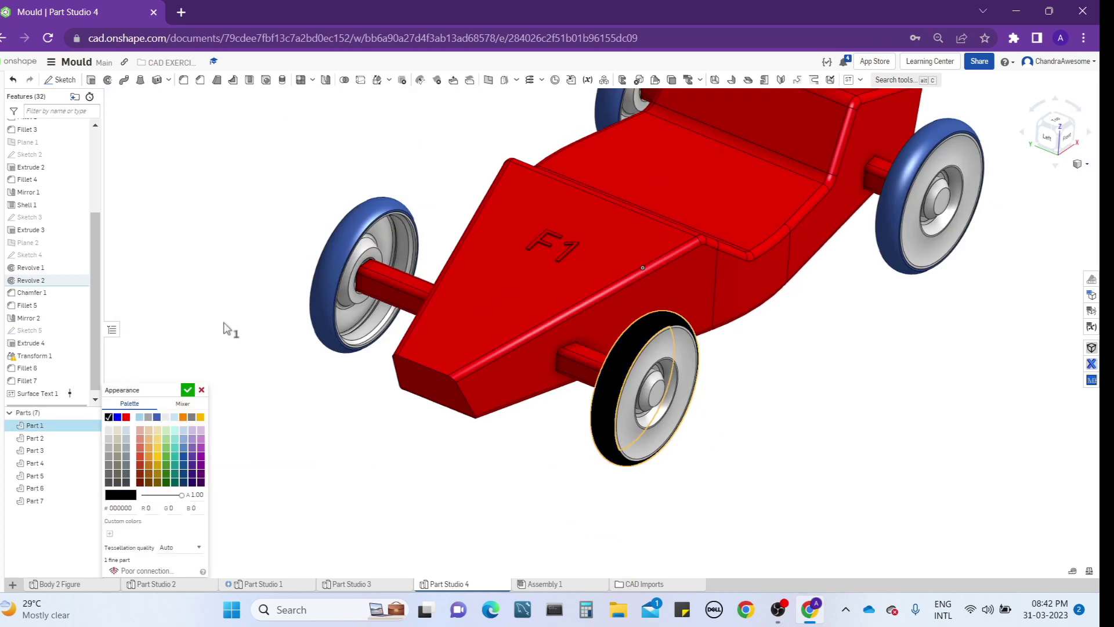
{"action": "left_click", "coordinate": [329, 273]}
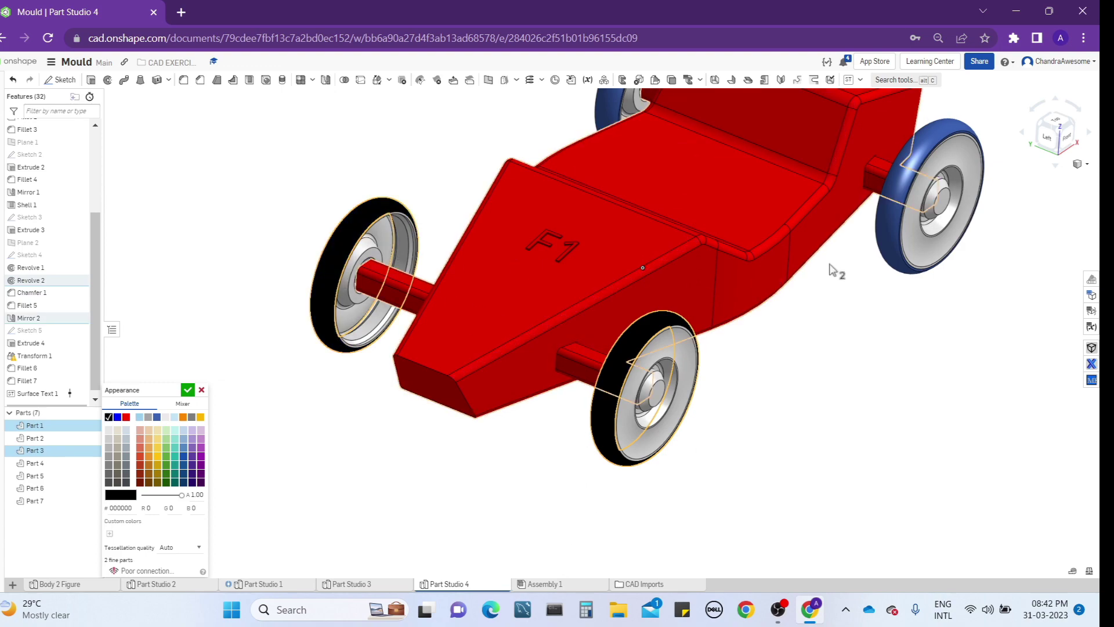
{"action": "left_click", "coordinate": [885, 243]}
{"action": "middle_click_drag", "start_coordinate": [631, 72], "coordinate": [631, 120]}
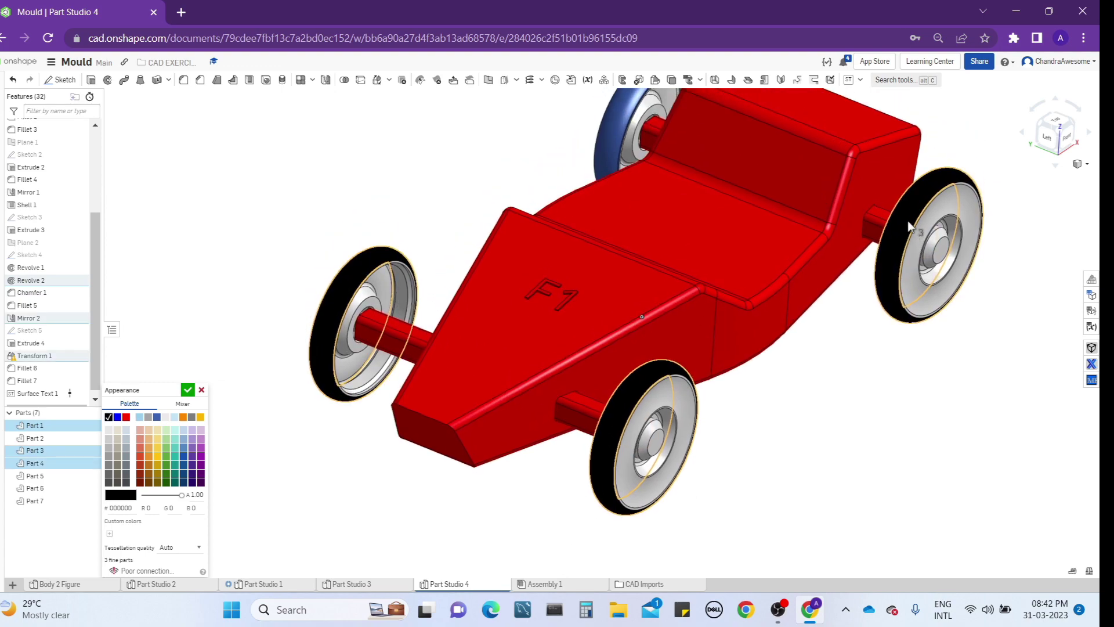
{"action": "left_click", "coordinate": [622, 113]}
{"action": "scroll", "coordinate": [582, 234], "scroll_direction": "down", "scroll_amount": 3}
{"action": "scroll", "coordinate": [563, 299], "scroll_direction": "up", "scroll_amount": 4}
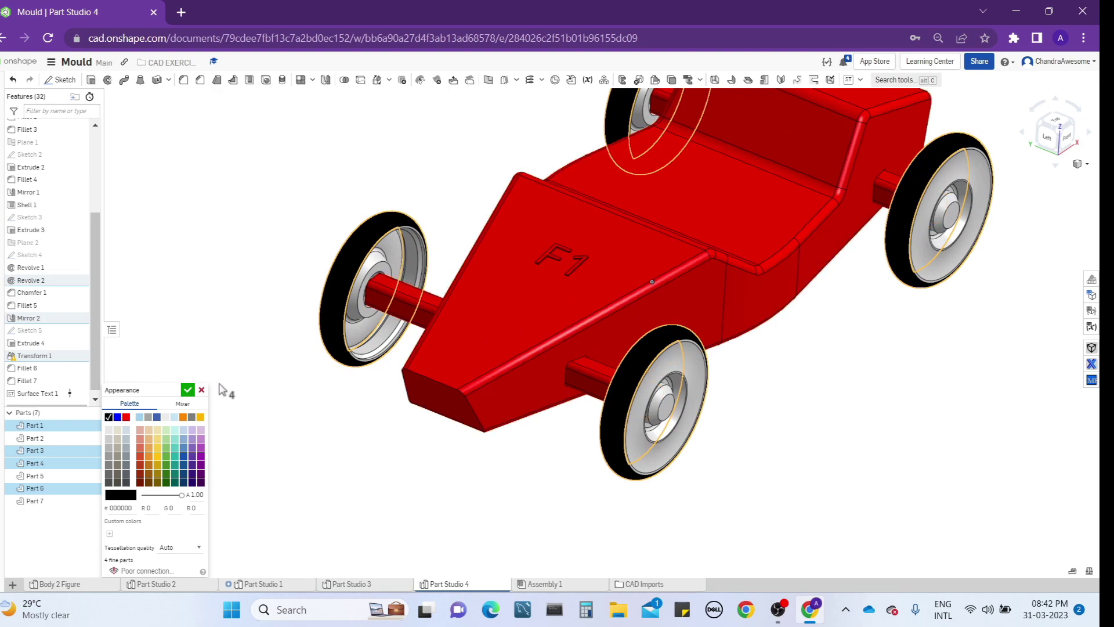
{"action": "left_click", "coordinate": [188, 391]}
- Add a light grey face appearance (EAEAEA) to the top faces of the raised F and 1 on the nose
{"action": "right_click_drag", "start_coordinate": [839, 355], "coordinate": [860, 338]}
{"action": "scroll", "coordinate": [860, 338], "scroll_direction": "down", "scroll_amount": 4}
{"action": "scroll", "coordinate": [801, 263], "scroll_direction": "up", "scroll_amount": 6}
{"action": "right_click_drag", "start_coordinate": [801, 263], "coordinate": [566, 381]}
{"action": "scroll", "coordinate": [578, 350], "scroll_direction": "up", "scroll_amount": 5}
{"action": "scroll", "coordinate": [578, 350], "scroll_direction": "up", "scroll_amount": 3}
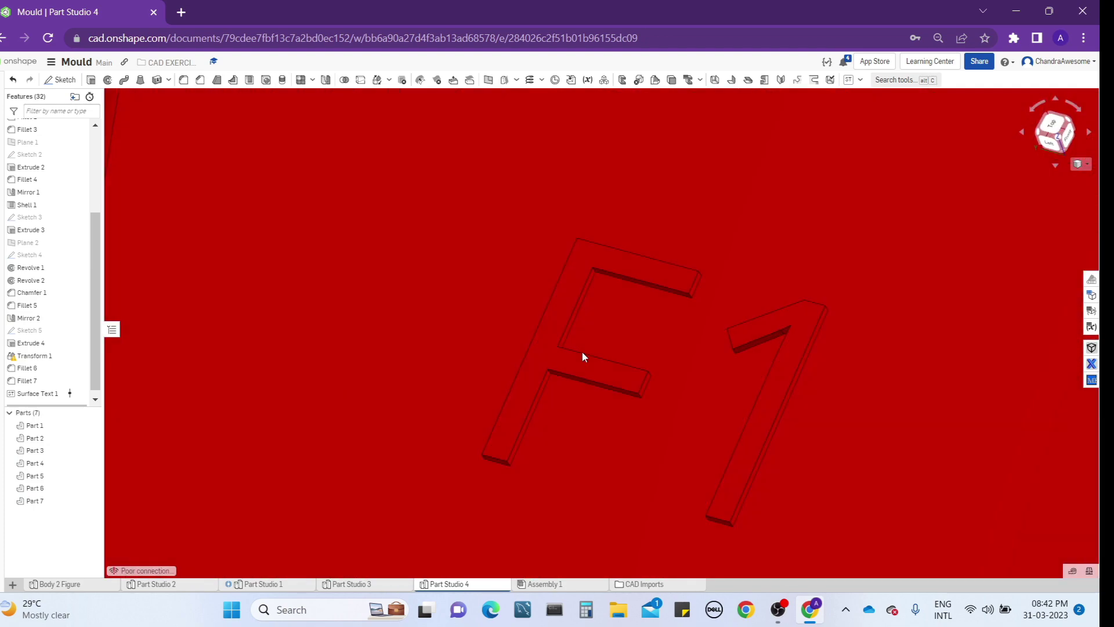
{"action": "right_click", "coordinate": [565, 365]}
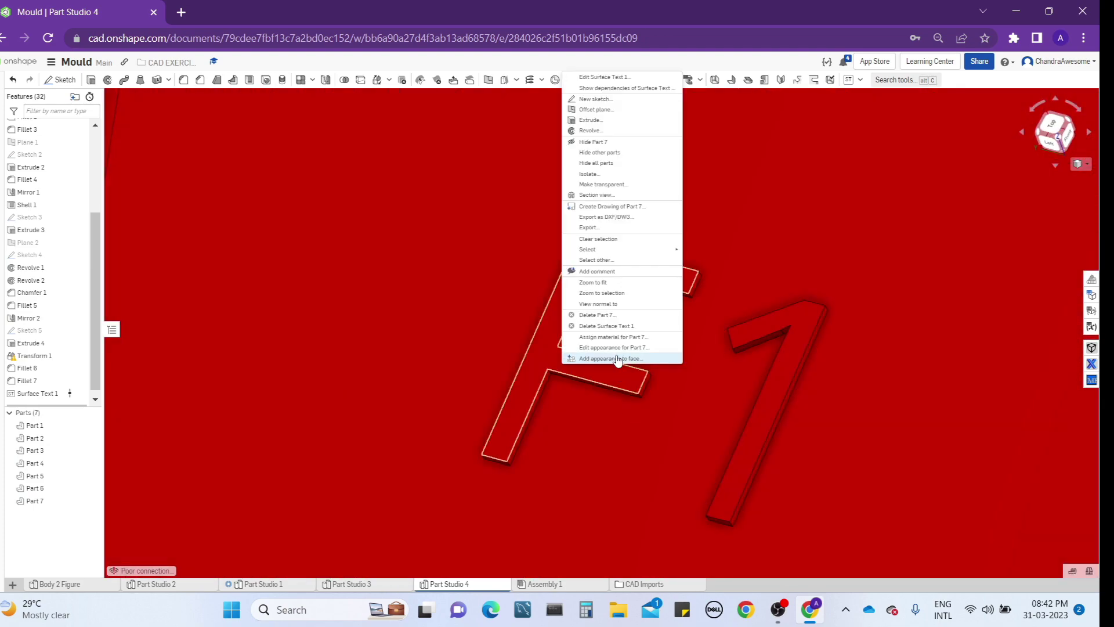
{"action": "left_click", "coordinate": [617, 358]}
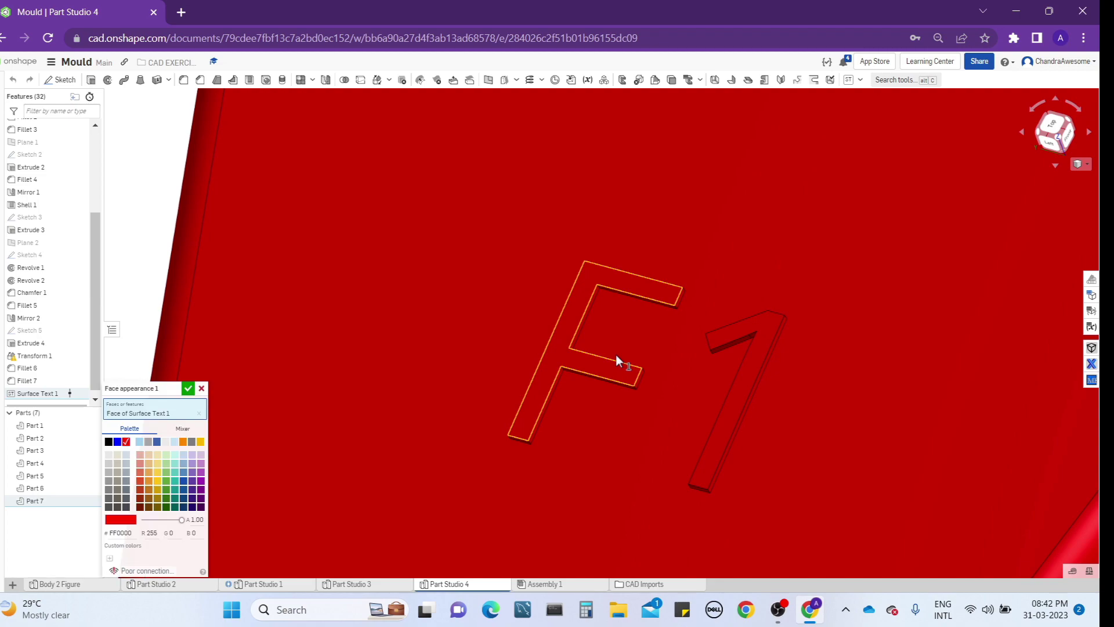
{"action": "left_click", "coordinate": [165, 442]}
{"action": "left_click", "coordinate": [749, 328]}
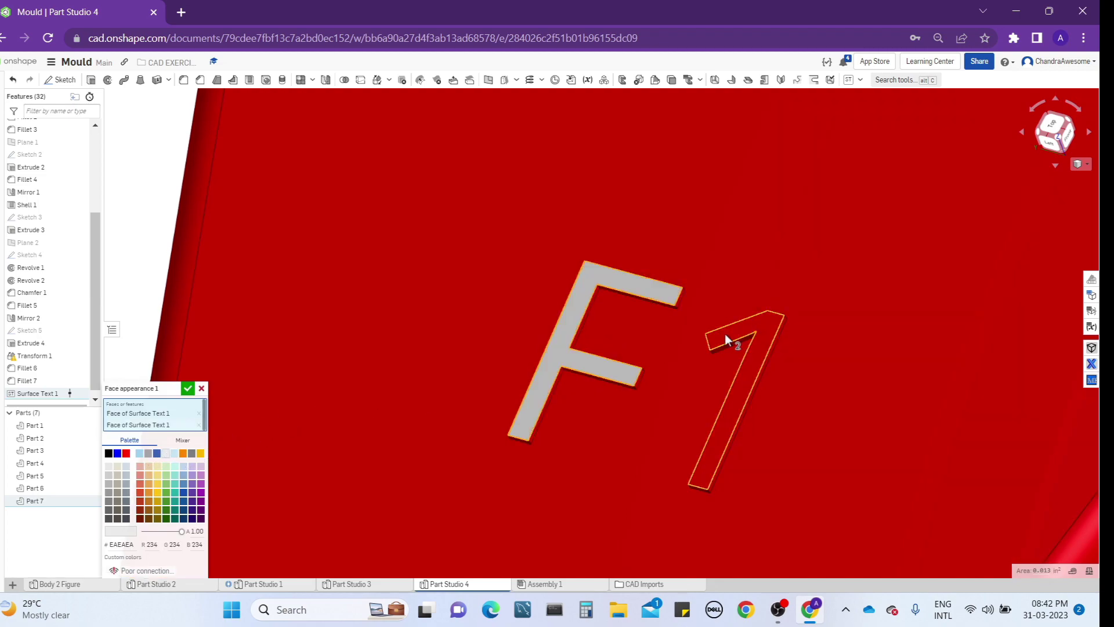
{"action": "left_click", "coordinate": [188, 377]}
{"action": "scroll", "coordinate": [531, 312], "scroll_direction": "down", "scroll_amount": 10}
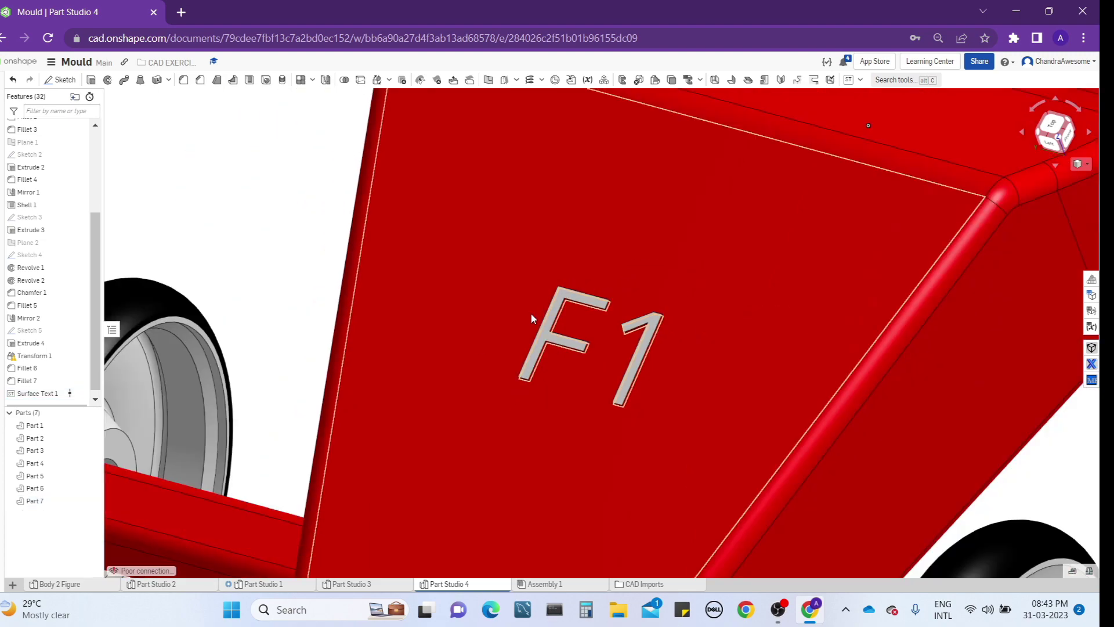
- Examine the finished red car as a whole and up close, including its nose lettering and wheels
{"action": "right_click_drag", "start_coordinate": [638, 314], "coordinate": [714, 288]}
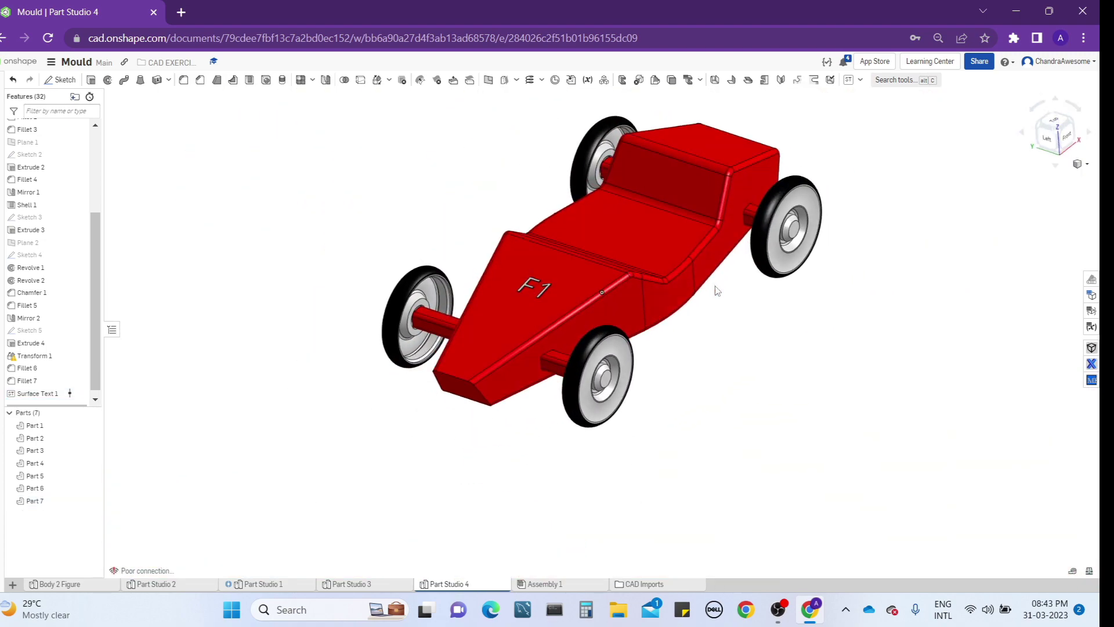
{"action": "scroll", "coordinate": [714, 348], "scroll_direction": "up", "scroll_amount": 5}
{"action": "right_click_drag", "start_coordinate": [716, 349], "coordinate": [748, 373]}
{"action": "scroll", "coordinate": [701, 356], "scroll_direction": "down", "scroll_amount": 5}
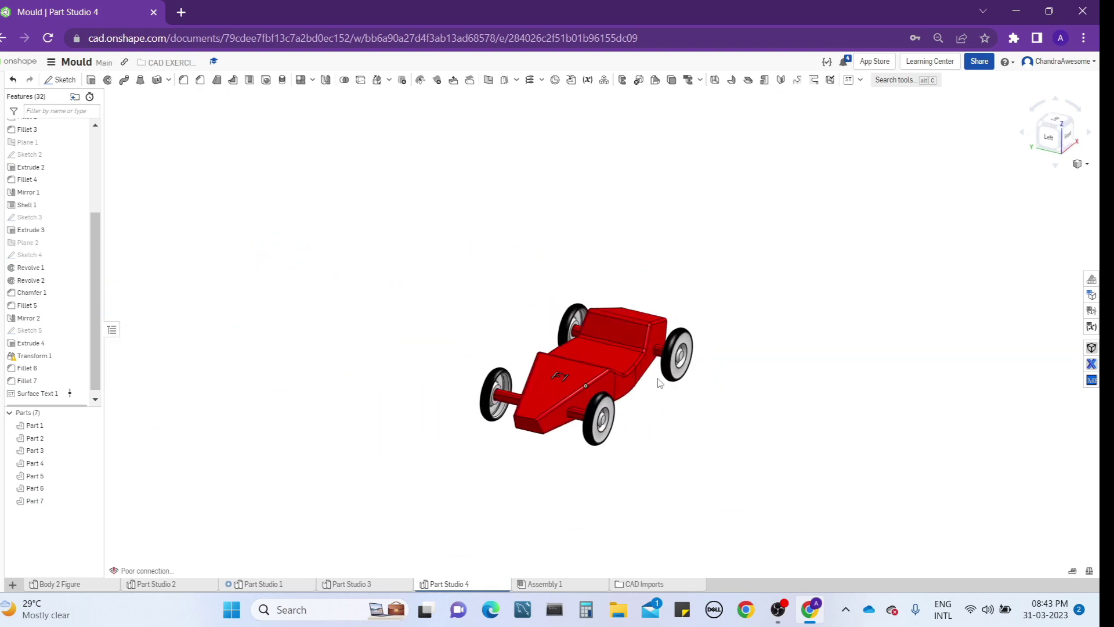
{"action": "scroll", "coordinate": [592, 387], "scroll_direction": "up", "scroll_amount": 5}
{"action": "right_click_drag", "start_coordinate": [450, 396], "coordinate": [440, 453]}
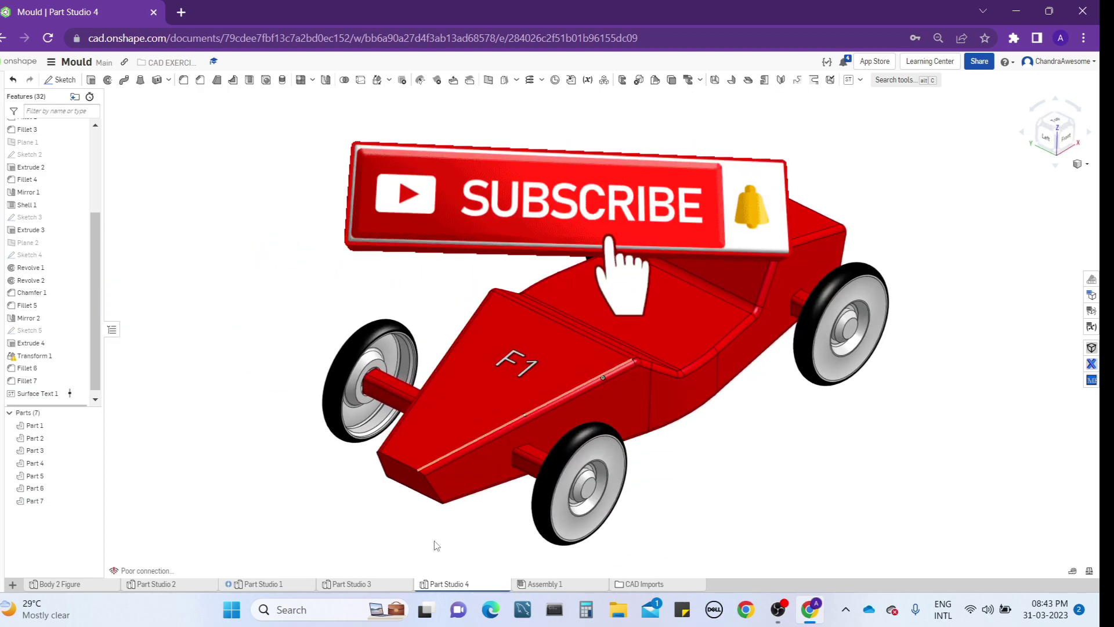
- Open Part Studio 3 and examine the earlier blue F1 car for comparison
{"action": "left_click", "coordinate": [358, 584]}
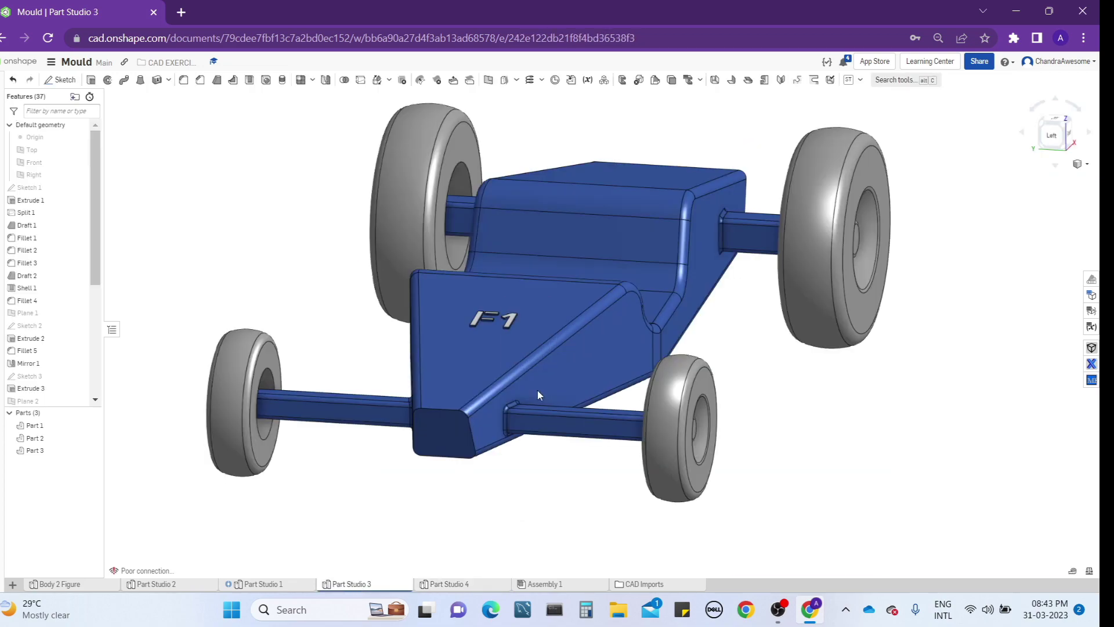
{"action": "right_click_drag", "start_coordinate": [692, 368], "coordinate": [663, 393]}
{"action": "middle_click_drag", "start_coordinate": [616, 348], "coordinate": [582, 367]}
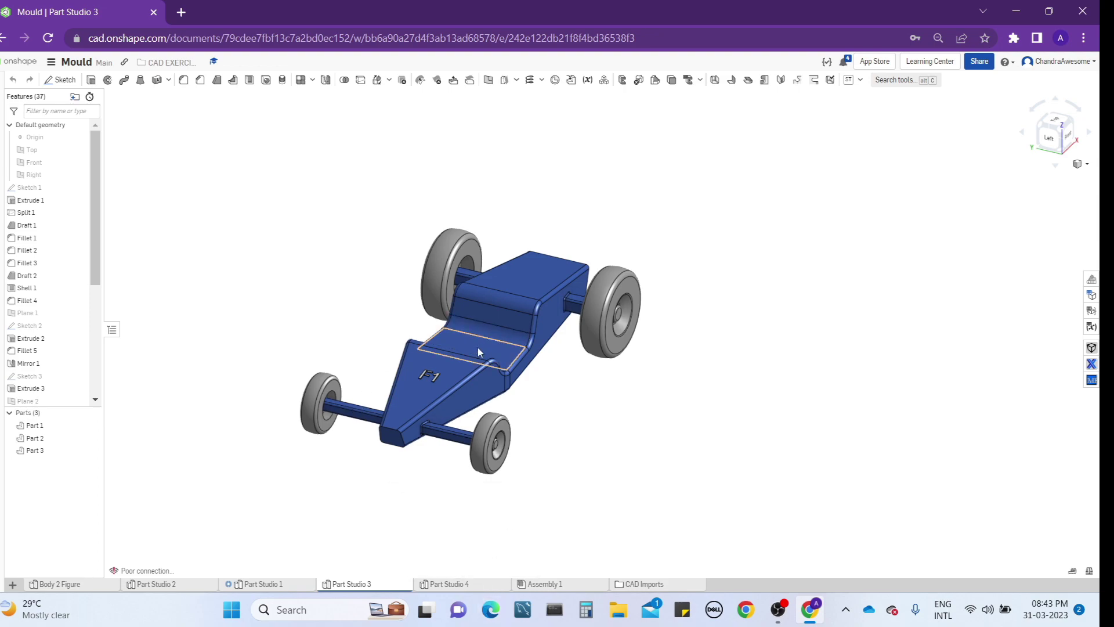
{"action": "mouse_move", "coordinate": [478, 348]}
{"action": "right_mouse_down"}
{"action": "mouse_move", "coordinate": [514, 281]}
{"action": "mouse_move", "coordinate": [469, 336]}
{"action": "right_mouse_up"}
{"action": "scroll", "coordinate": [422, 410], "scroll_direction": "down", "scroll_amount": 3}
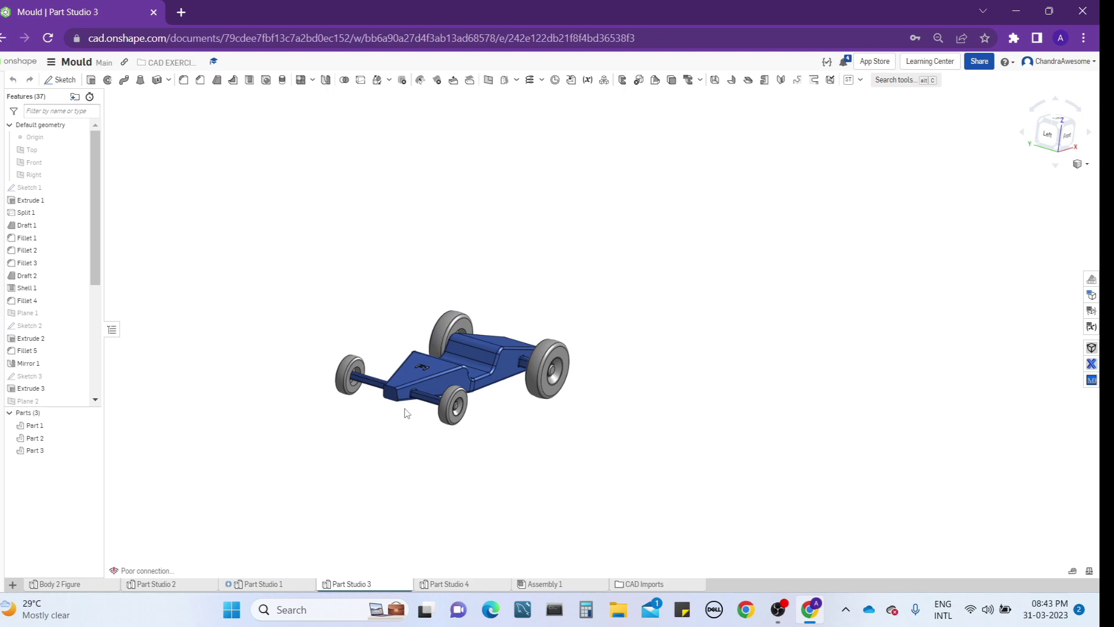
{"action": "scroll", "coordinate": [406, 413], "scroll_direction": "up", "scroll_amount": 2}
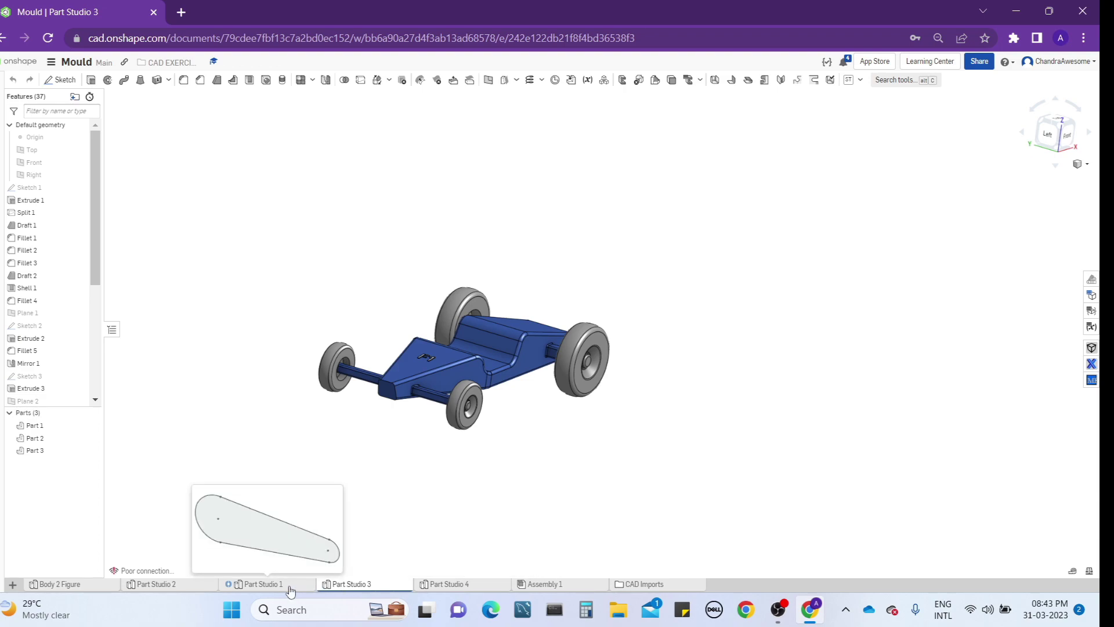
- Open Assembly 1 and hide both Part 4 cup instances
{"action": "mouse_move", "coordinate": [481, 588]}
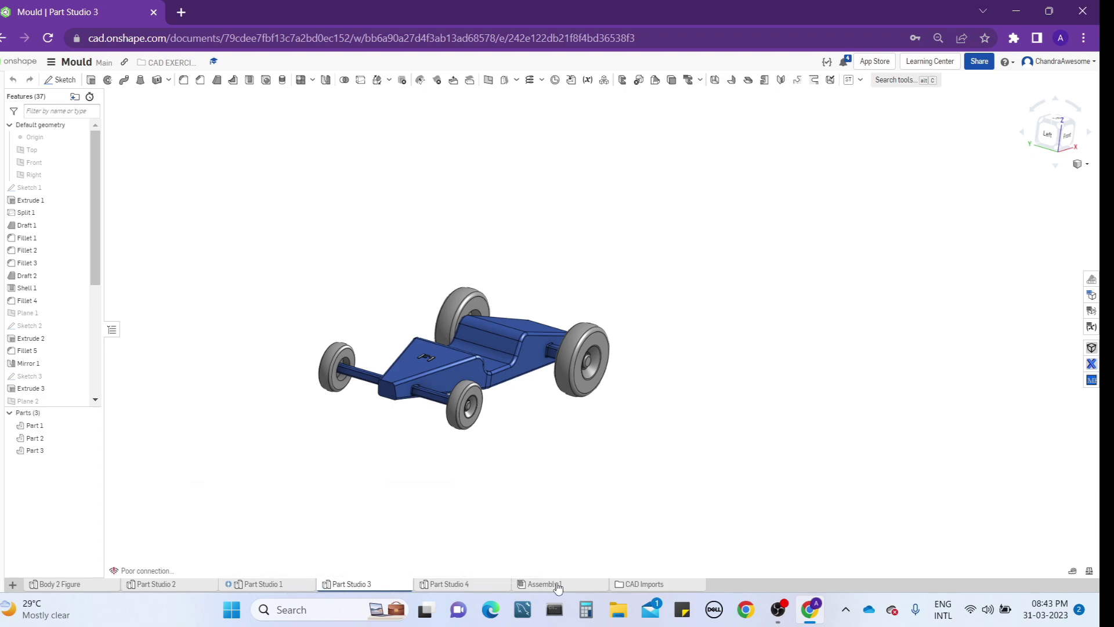
{"action": "left_click", "coordinate": [557, 585]}
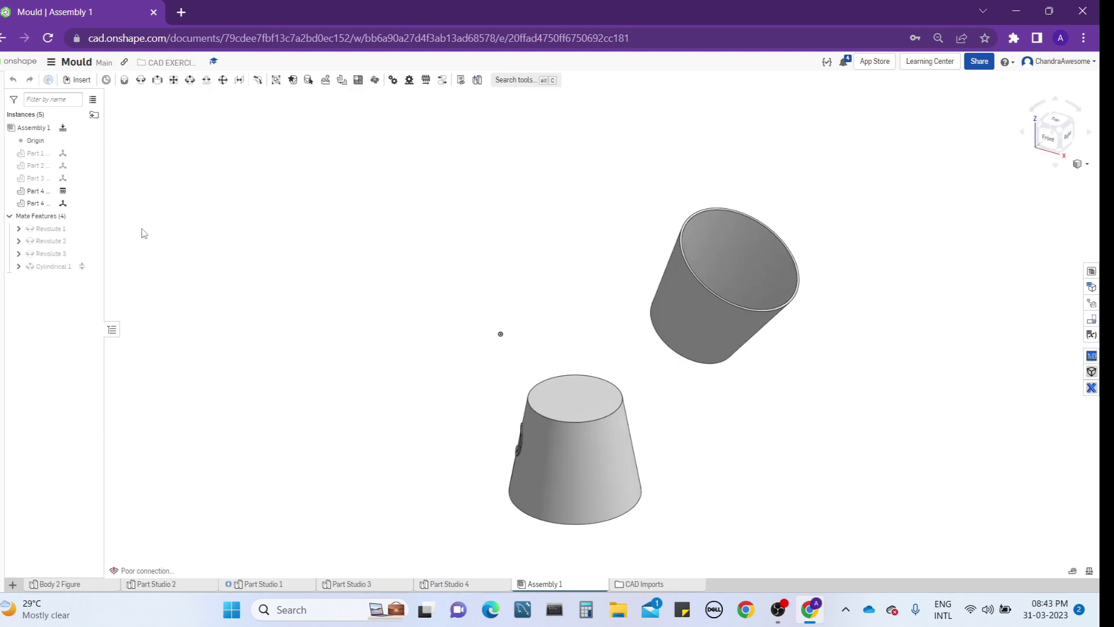
{"action": "left_click", "coordinate": [534, 343]}
{"action": "left_click", "coordinate": [563, 412]}
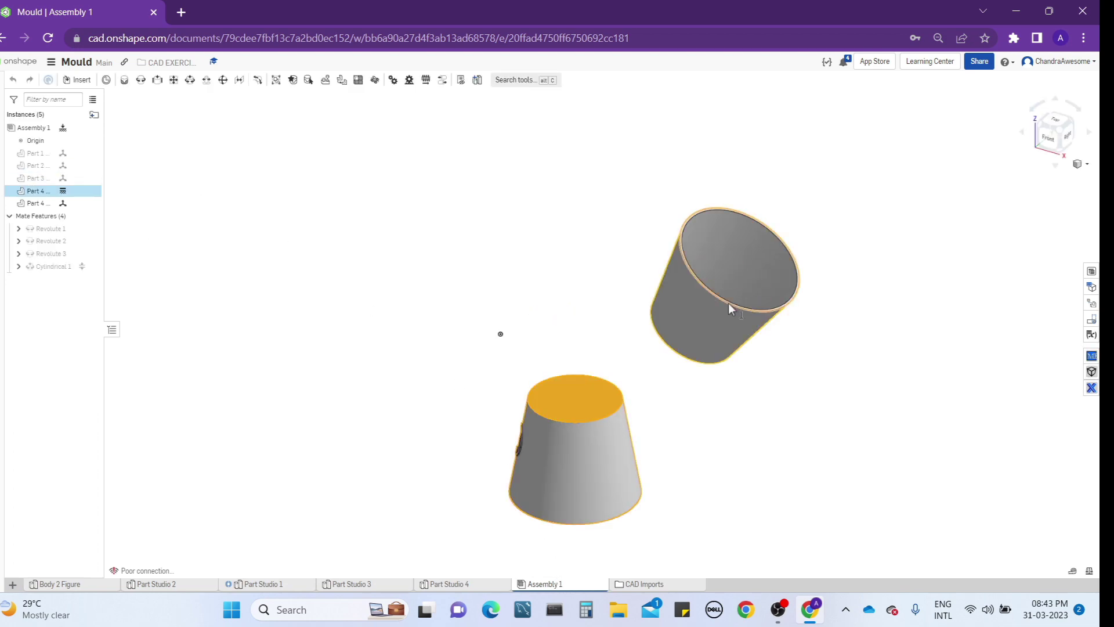
{"action": "left_click", "coordinate": [729, 305]}
{"action": "right_click", "coordinate": [728, 303]}
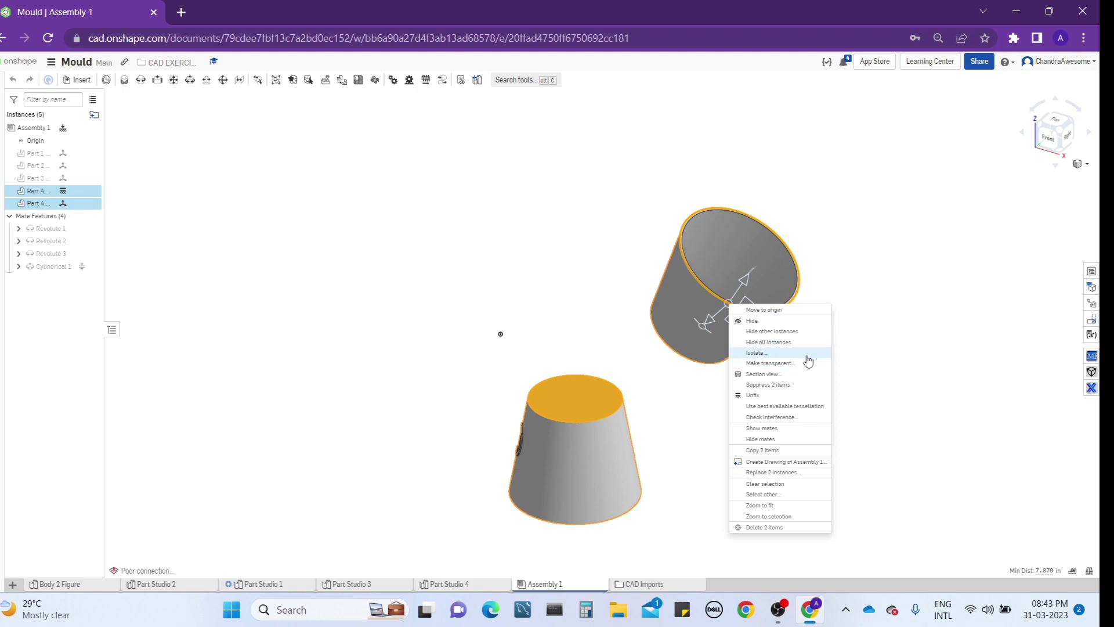
{"action": "left_click", "coordinate": [807, 325]}
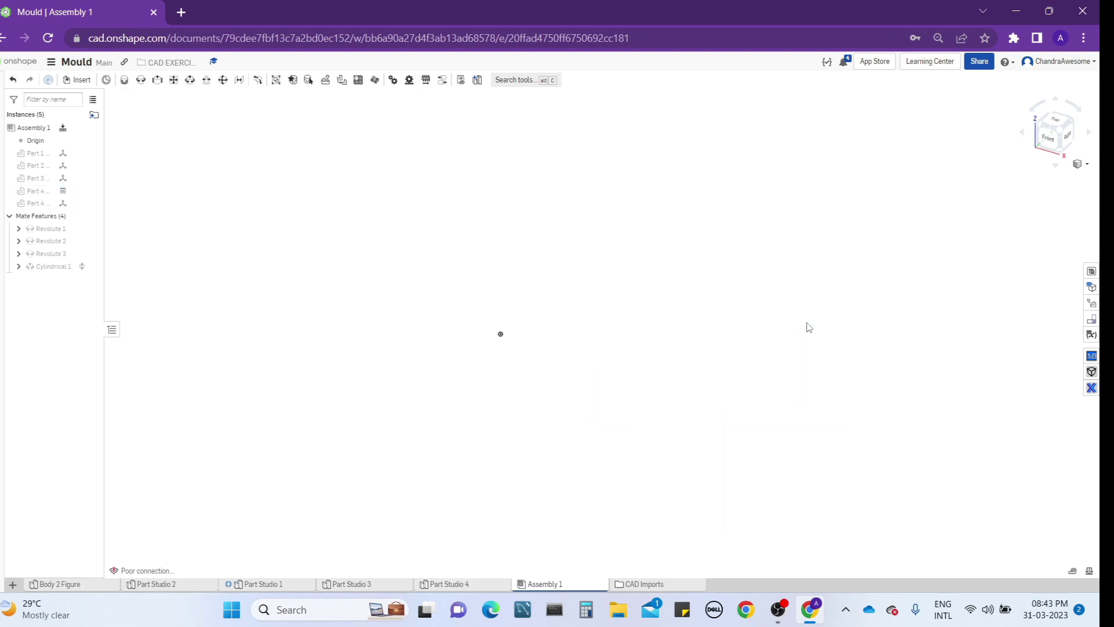
- Show the blue car's hidden instances, Part 1, Part 2 and Part 3, in the assembly
{"action": "left_click", "coordinate": [93, 168]}
{"action": "left_click", "coordinate": [92, 167]}
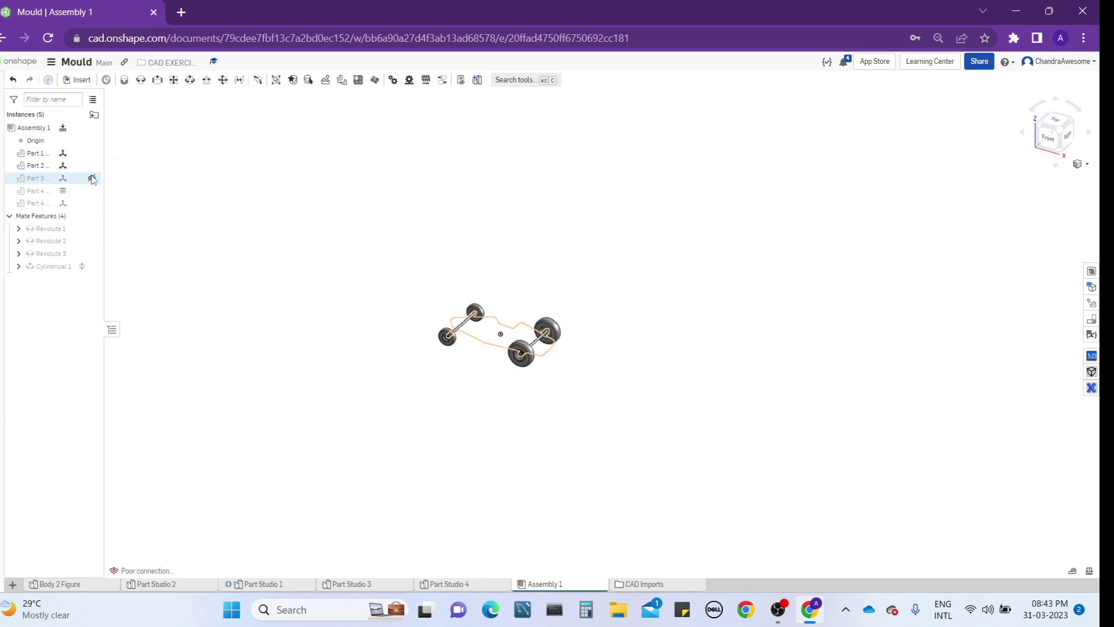
{"action": "left_click", "coordinate": [92, 178]}
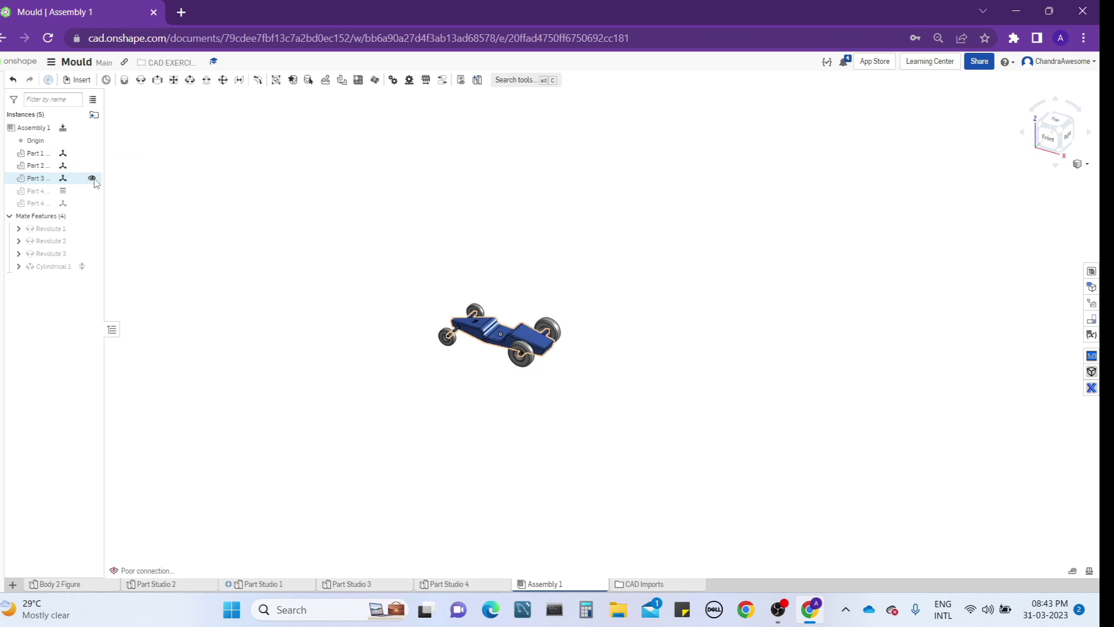
{"action": "scroll", "coordinate": [542, 306], "scroll_direction": "up", "scroll_amount": 5}
{"action": "right_click_drag", "start_coordinate": [574, 247], "coordinate": [615, 314]}
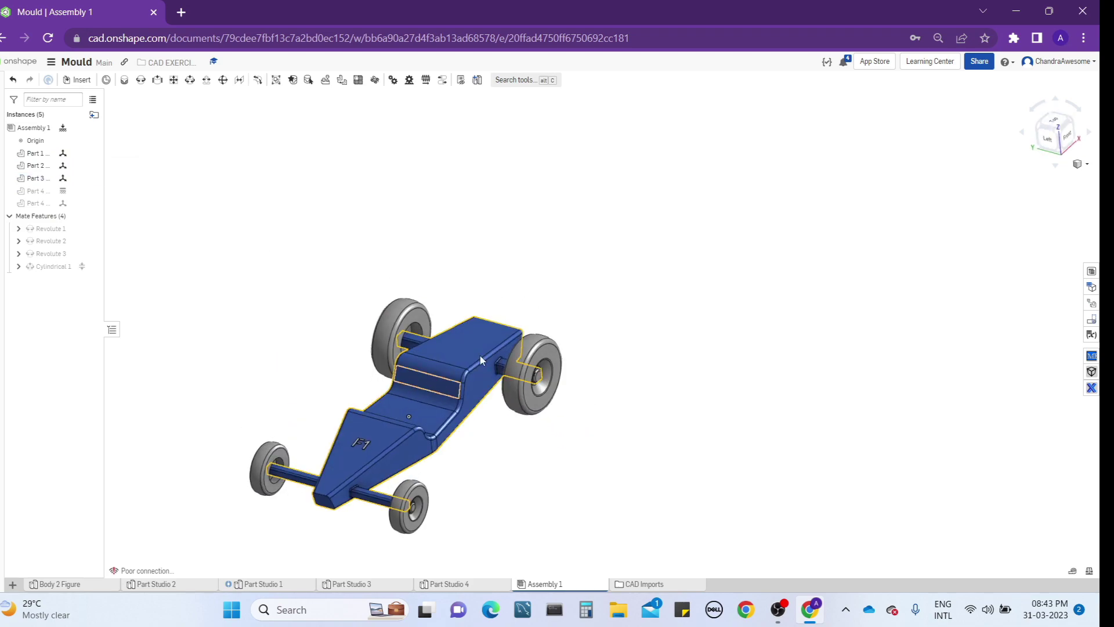
{"action": "middle_click_drag", "start_coordinate": [480, 355], "coordinate": [738, 255]}
- Insert all parts of the red car from Part Studio 4 into the assembly, placing them beside the blue car
{"action": "left_click", "coordinate": [82, 80]}
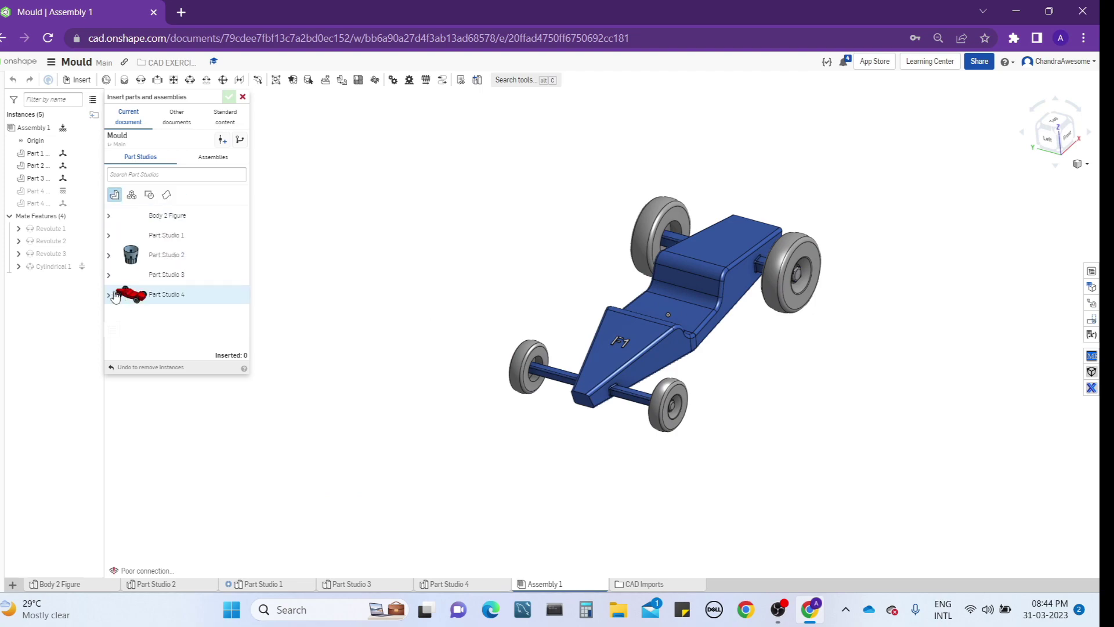
{"action": "left_click", "coordinate": [117, 295]}
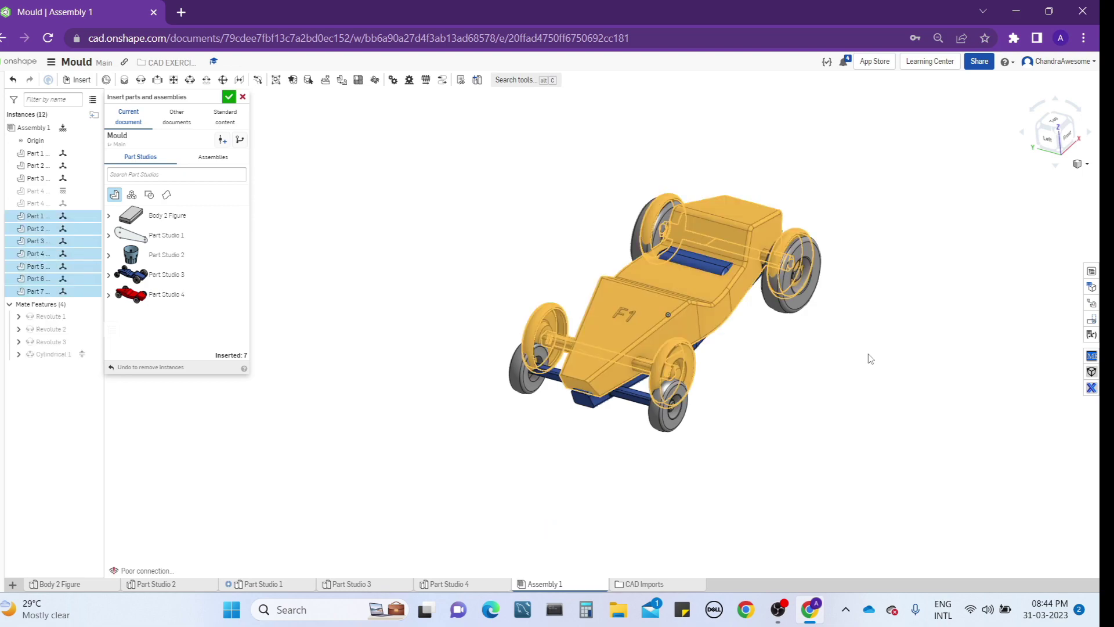
{"action": "left_click", "coordinate": [896, 385]}
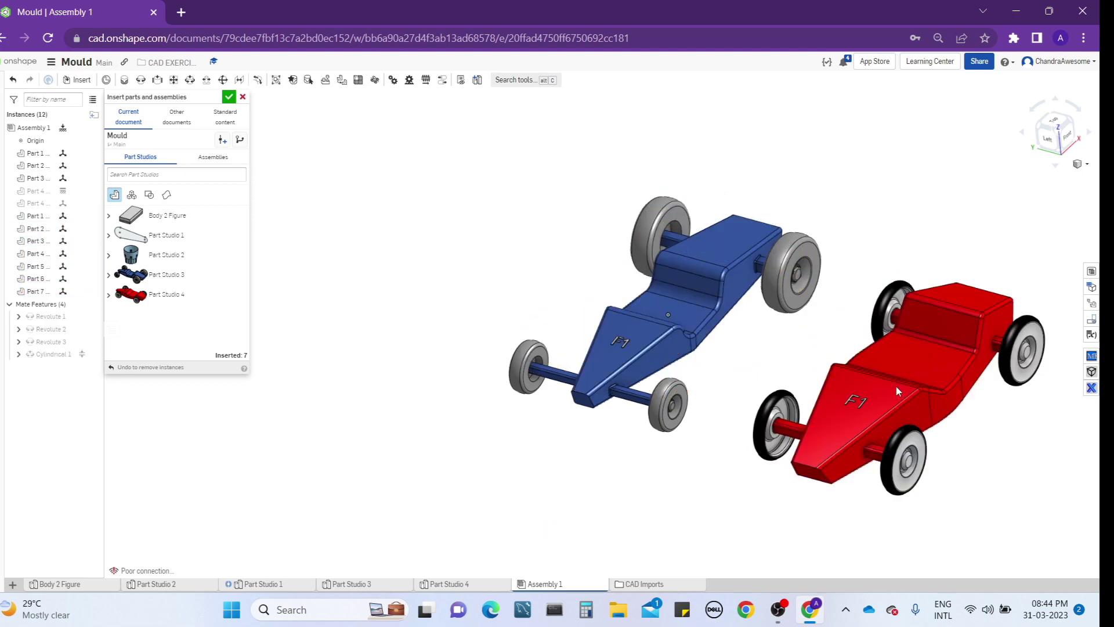
{"action": "left_click", "coordinate": [229, 97]}
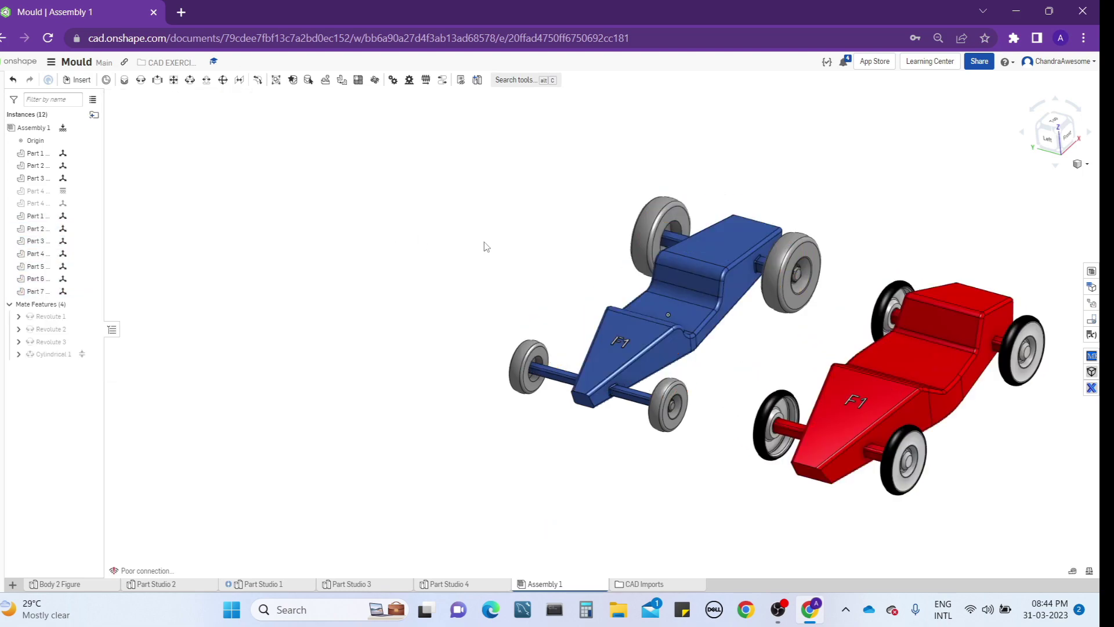
- Examine the blue and red cars side by side in the assembly
{"action": "middle_click_drag", "start_coordinate": [493, 236], "coordinate": [389, 231]}
{"action": "right_click_drag", "start_coordinate": [449, 265], "coordinate": [614, 352]}
{"action": "scroll", "coordinate": [587, 362], "scroll_direction": "up", "scroll_amount": 2}
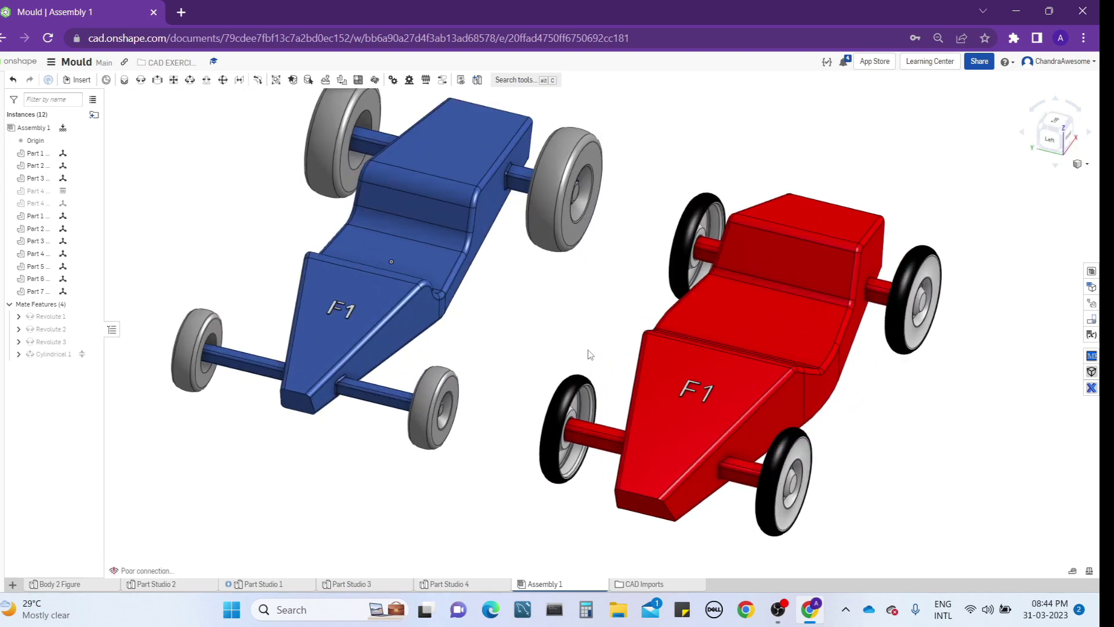
{"action": "scroll", "coordinate": [587, 301], "scroll_direction": "down", "scroll_amount": 1}
{"action": "middle_click_drag", "start_coordinate": [587, 301], "coordinate": [587, 312]}
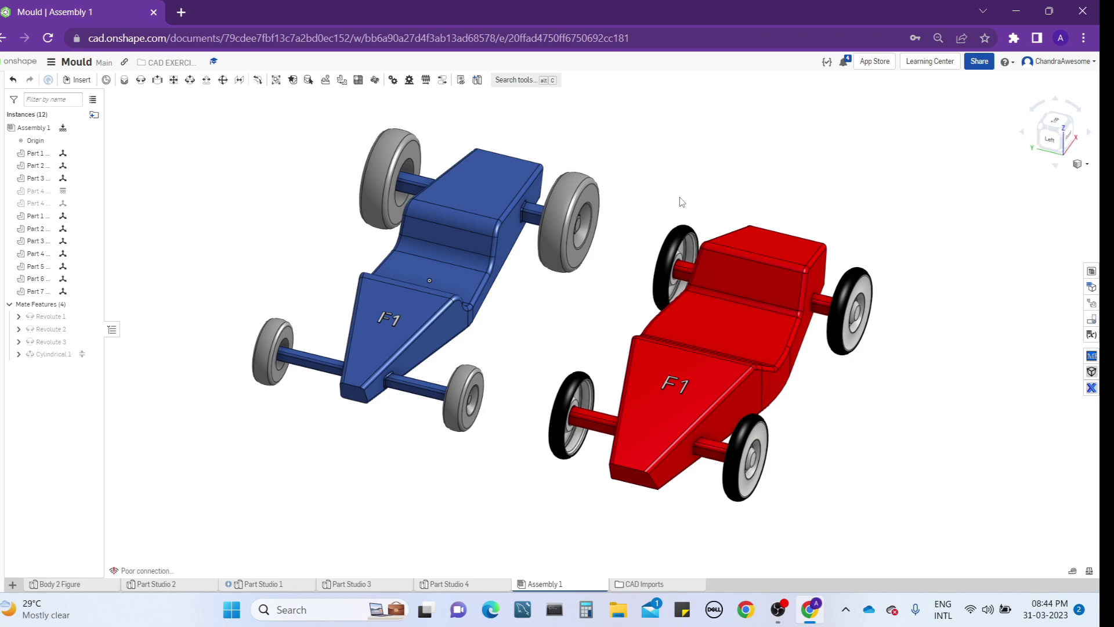
{"action": "scroll", "coordinate": [680, 202], "scroll_direction": "down", "scroll_amount": 2}
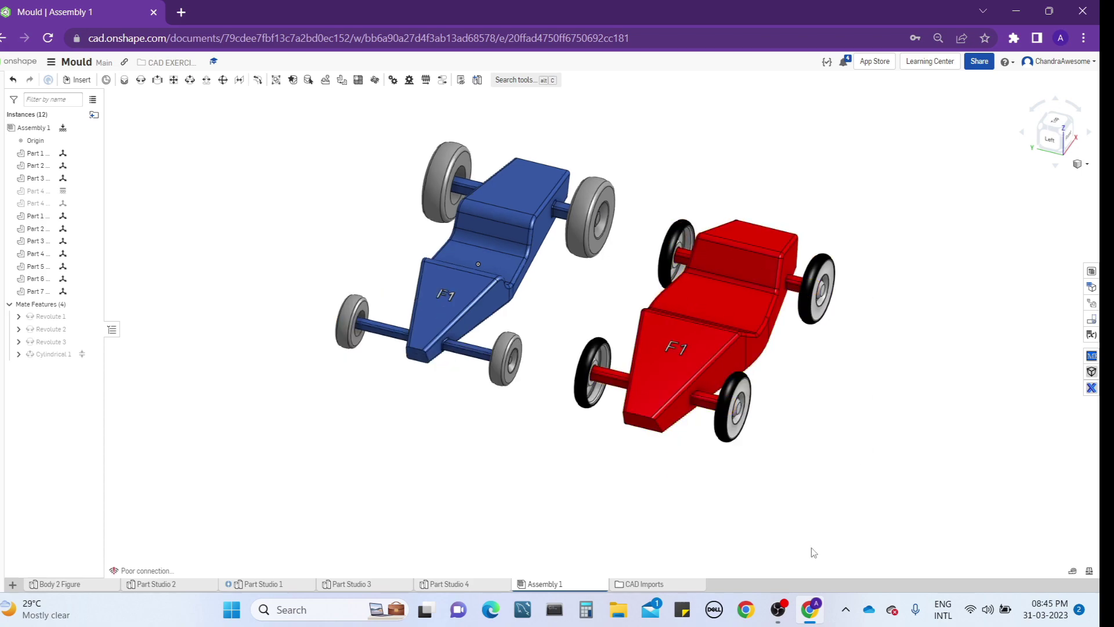